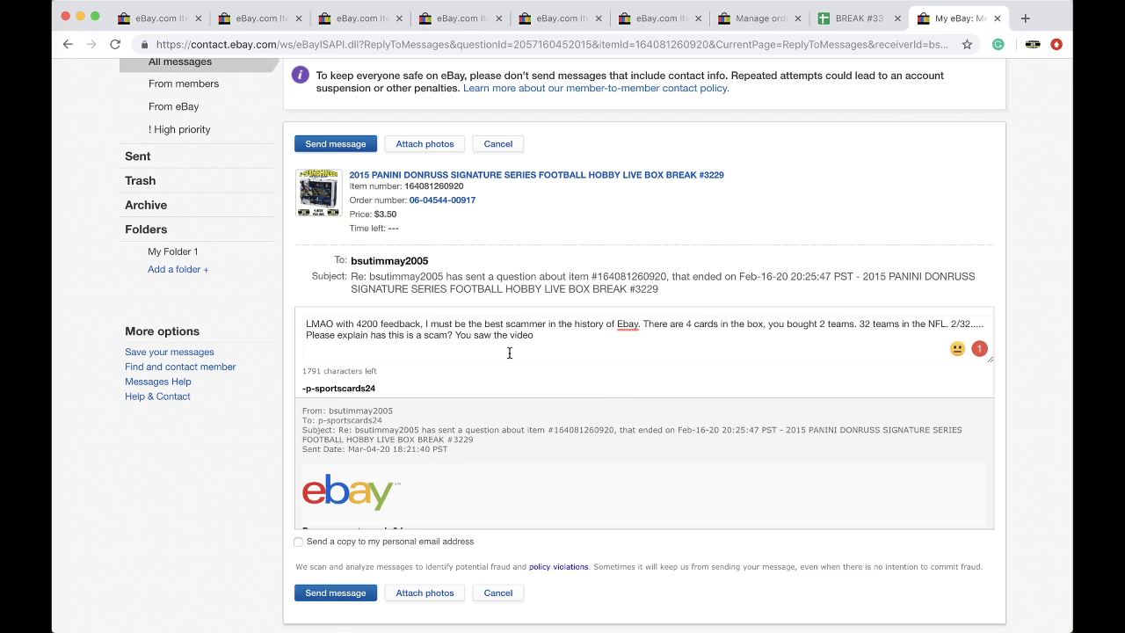
Step: Send the reply to the buyer on eBay and close the My eBay messaging tab
{"action": "scroll", "coordinate": [509, 353], "scroll_direction": "down", "scroll_amount": 3}
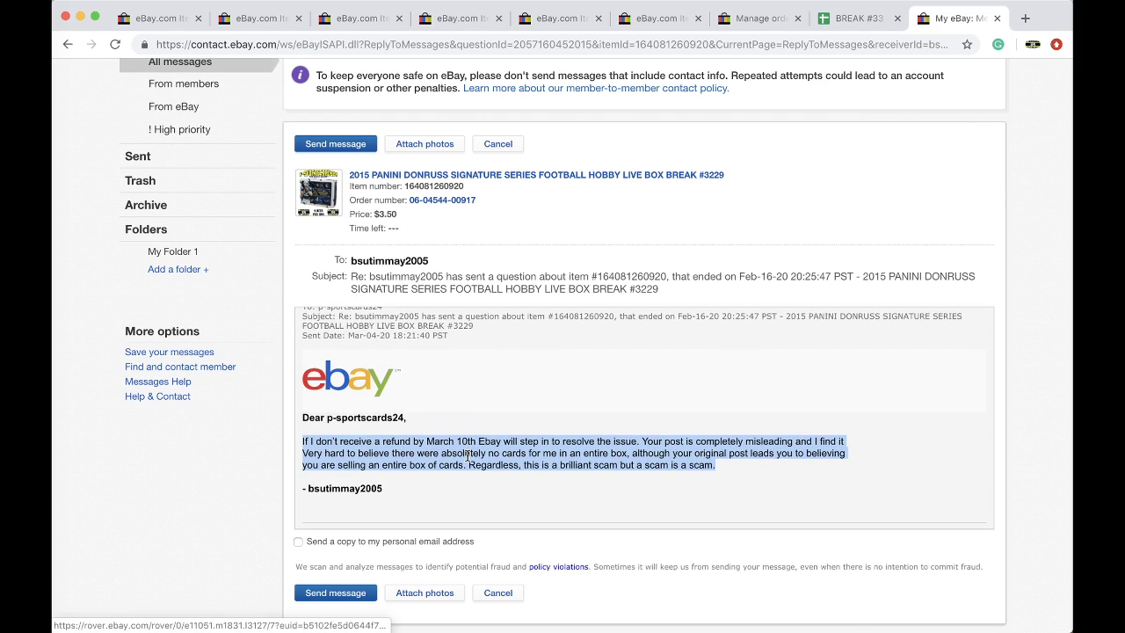
{"action": "left_click", "coordinate": [396, 478]}
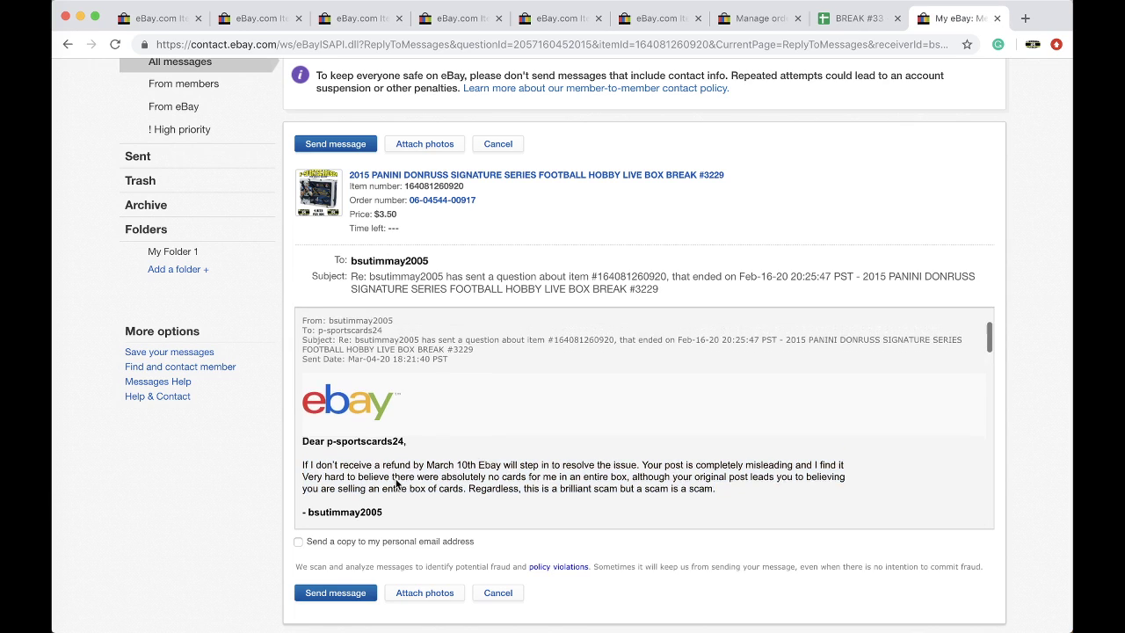
{"action": "scroll", "coordinate": [395, 482], "scroll_direction": "up", "scroll_amount": 3}
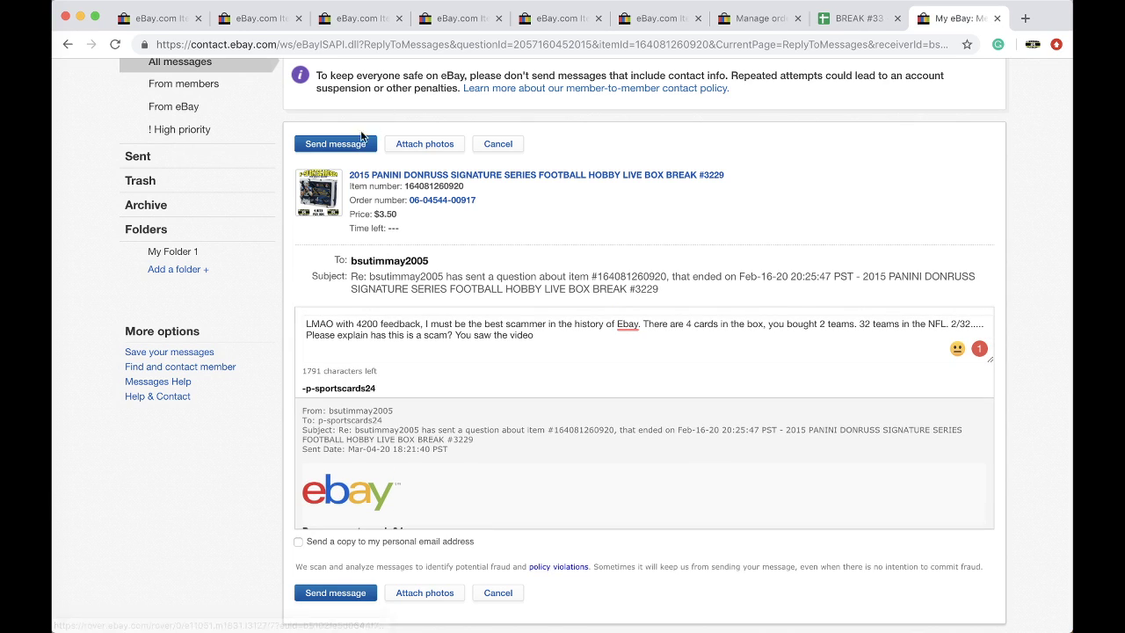
{"action": "left_click", "coordinate": [335, 143]}
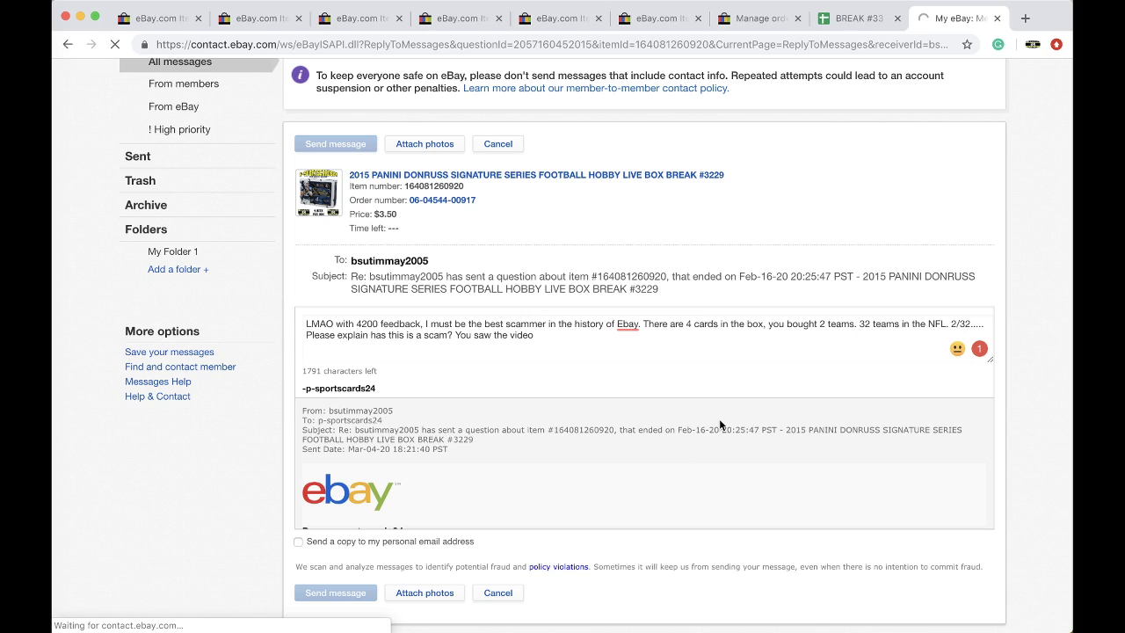
{"action": "left_click", "coordinate": [997, 17]}
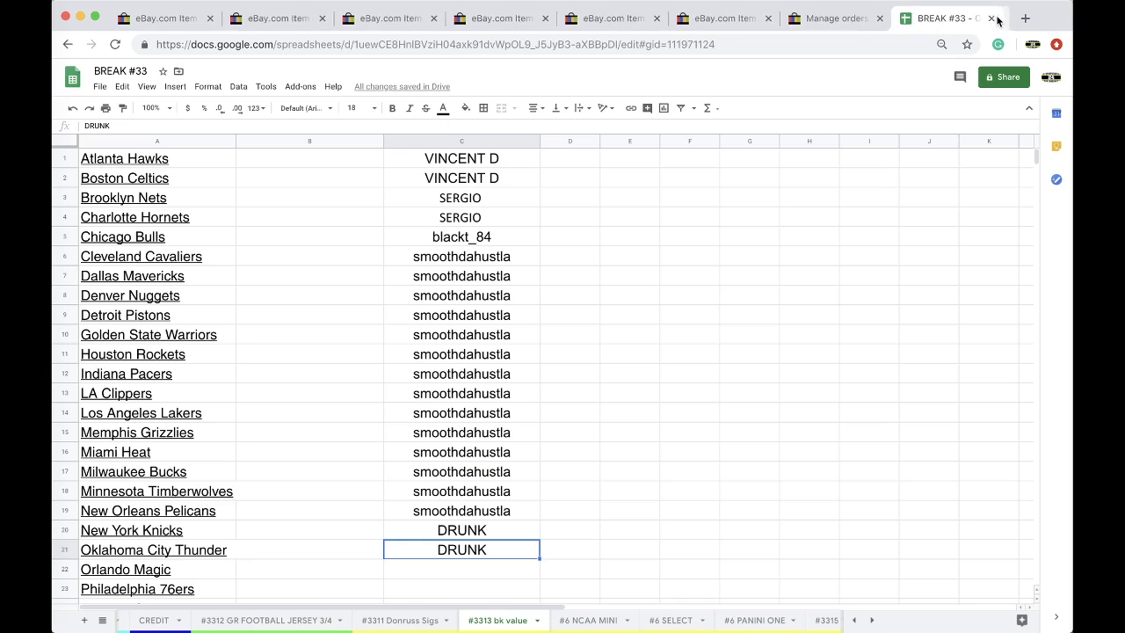
Step: Paste the buyer's name as values only into A7 of #198 10x10 and fill it yellow
{"action": "left_click", "coordinate": [667, 347]}
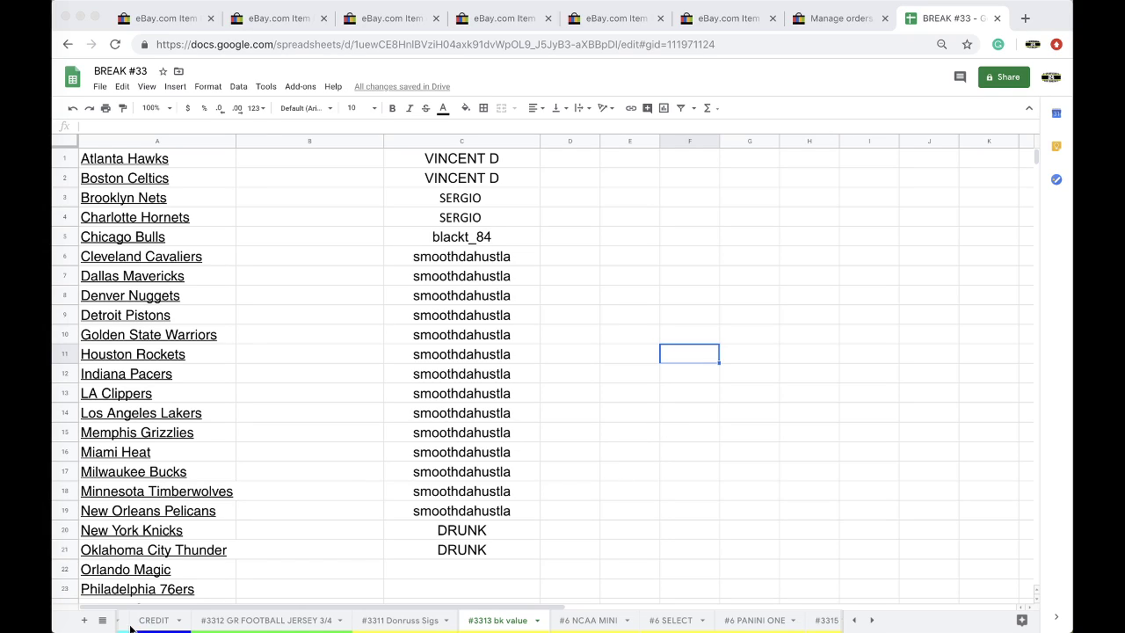
{"action": "scroll", "coordinate": [151, 620], "scroll_direction": "left", "scroll_amount": 2}
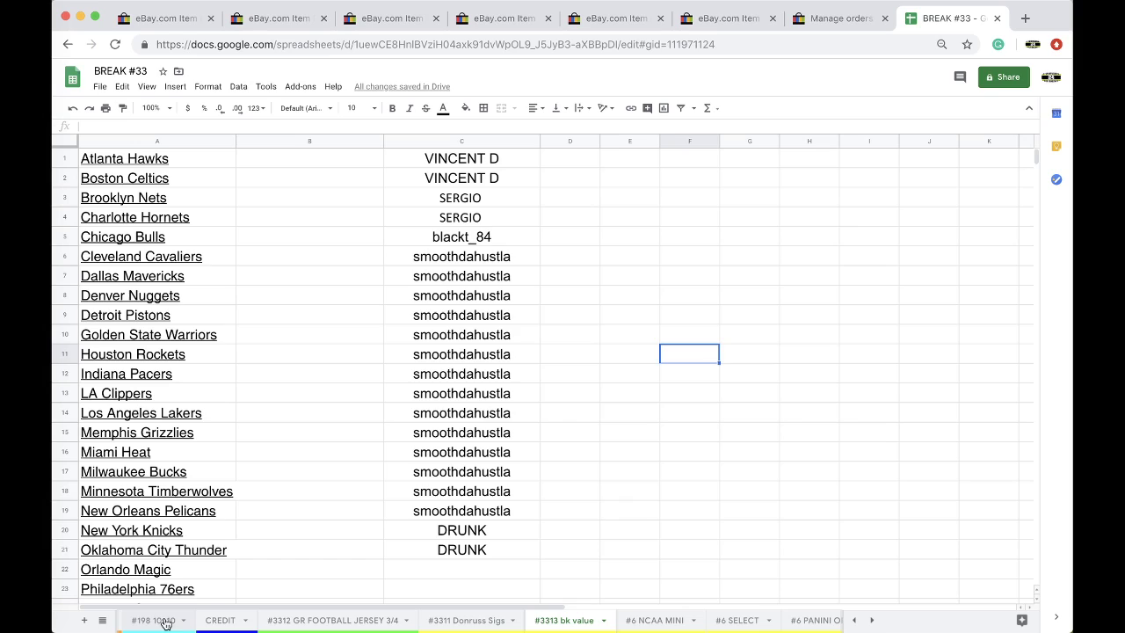
{"action": "left_click", "coordinate": [158, 621]}
{"action": "left_click", "coordinate": [155, 273]}
{"action": "left_click", "coordinate": [237, 302]}
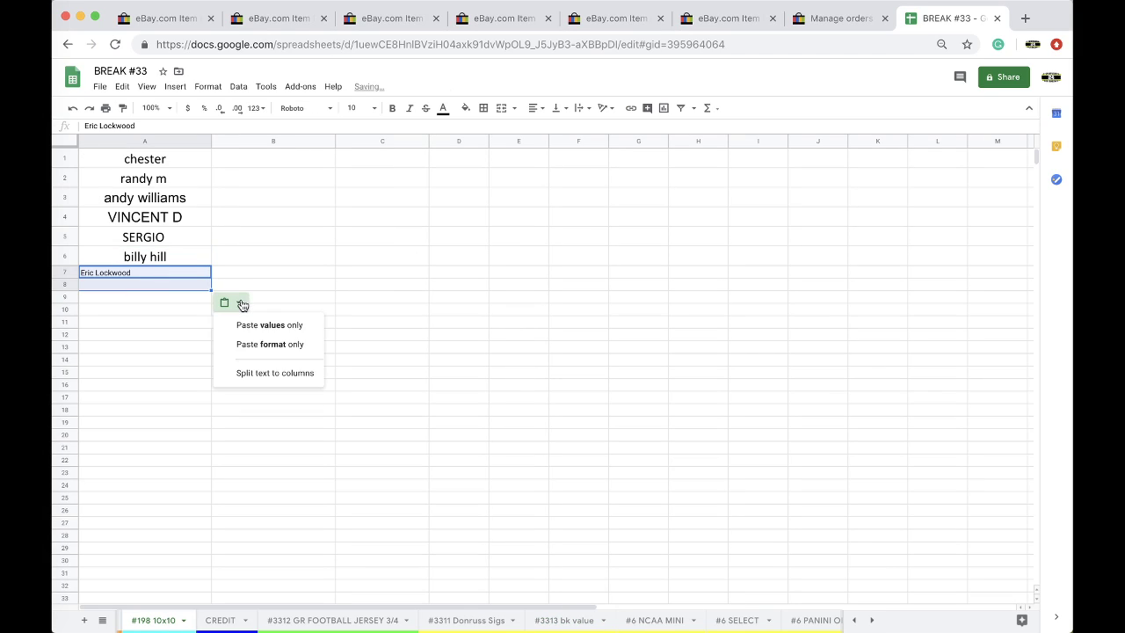
{"action": "left_click", "coordinate": [241, 324]}
{"action": "left_click", "coordinate": [466, 107]}
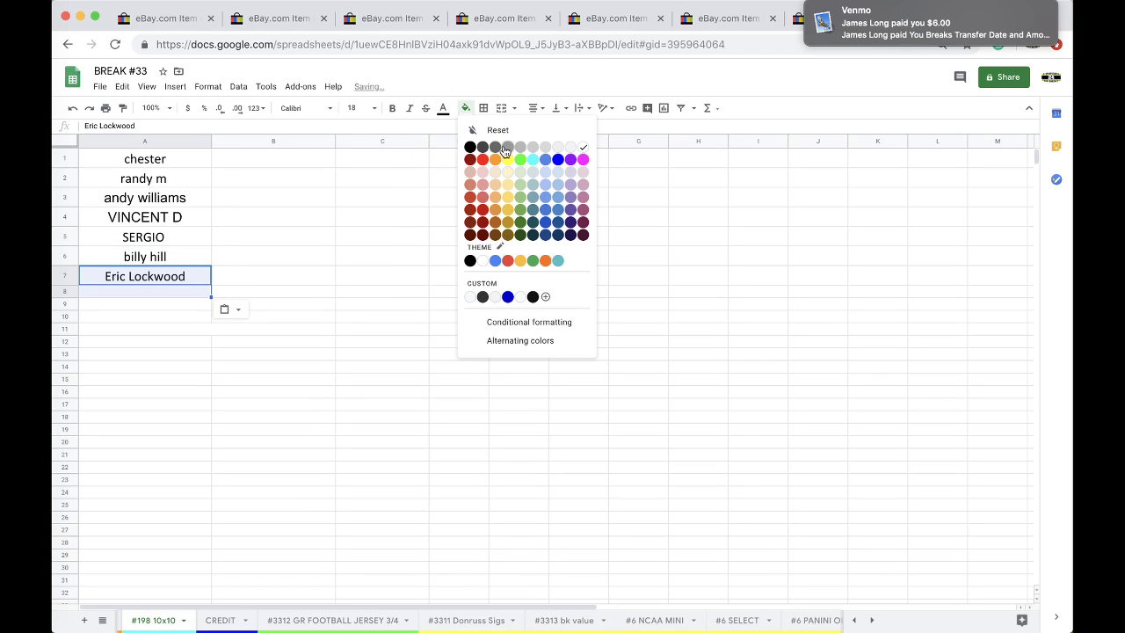
{"action": "left_click", "coordinate": [506, 164]}
Step: Dismiss the payment notification and move along the sheet tabs toward the jersey breaks
{"action": "left_click", "coordinate": [1049, 3]}
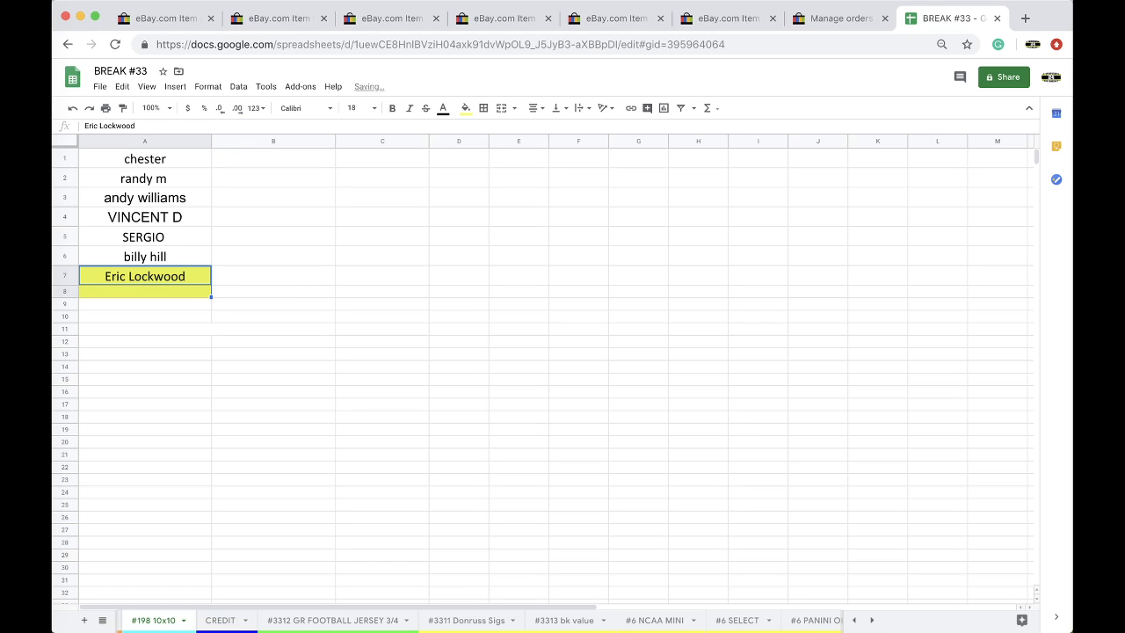
{"action": "scroll", "coordinate": [532, 620], "scroll_direction": "right", "scroll_amount": 5}
{"action": "left_click", "coordinate": [611, 621]}
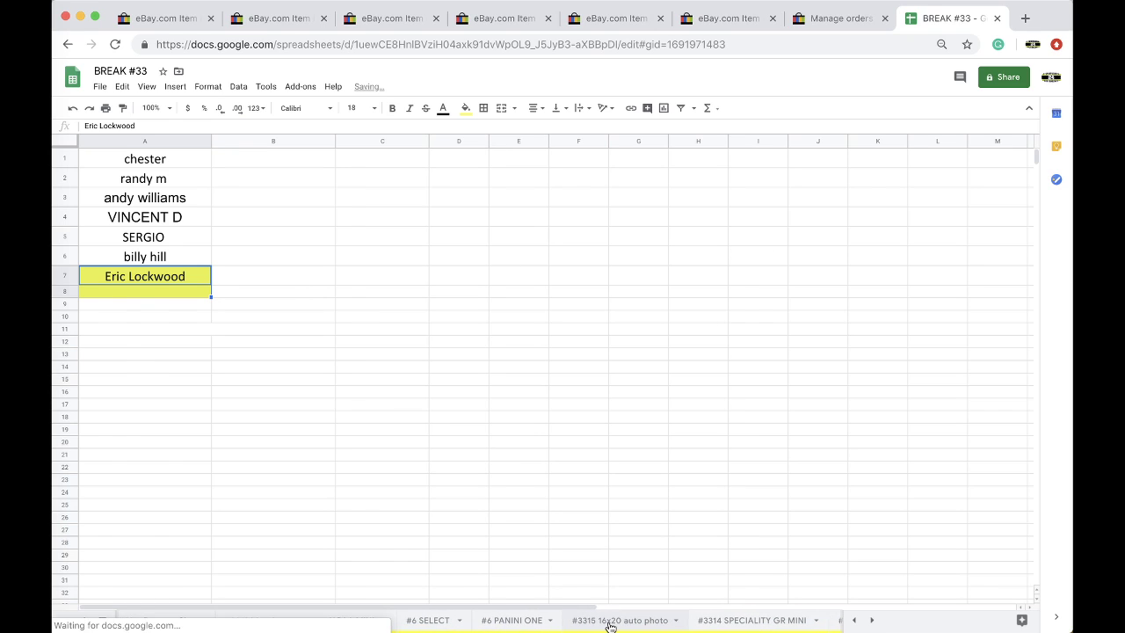
{"action": "scroll", "coordinate": [611, 620], "scroll_direction": "right", "scroll_amount": 5}
Step: On #477 PREM FB JERSEY, shift column G's numbers up from G12 so they overwrite the 22 in G11
{"action": "left_click", "coordinate": [611, 621]}
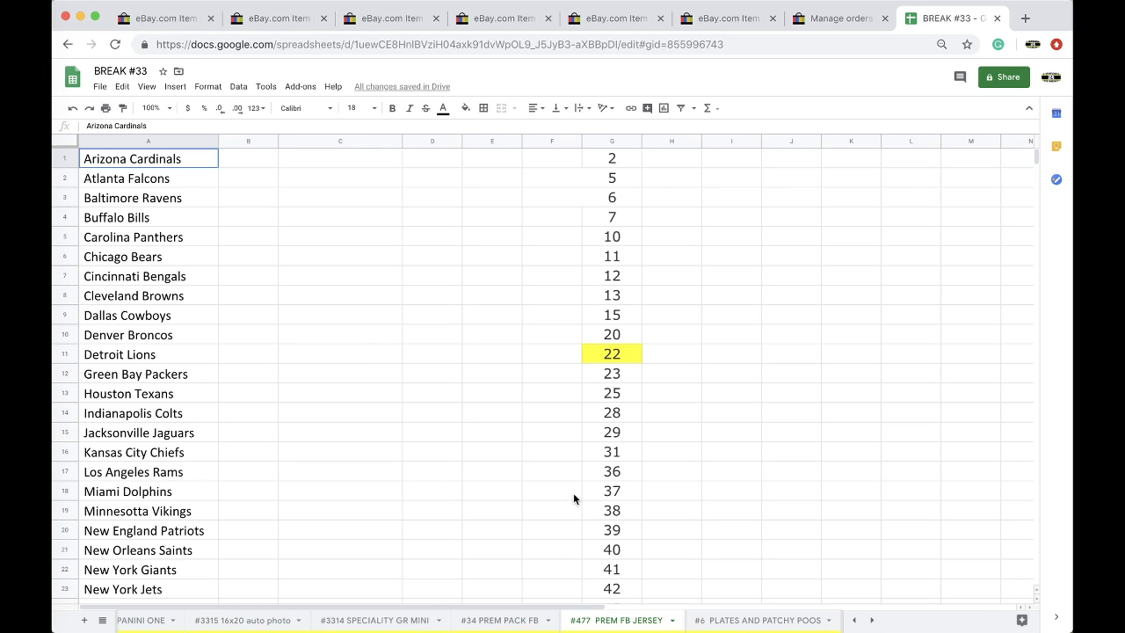
{"action": "mouse_move", "coordinate": [625, 372]}
{"action": "left_mouse_down"}
{"action": "mouse_move", "coordinate": [615, 593]}
{"action": "mouse_move", "coordinate": [612, 374]}
{"action": "left_mouse_up"}
{"action": "key", "text": "ctrl+c"}
{"action": "key", "text": "Delete"}
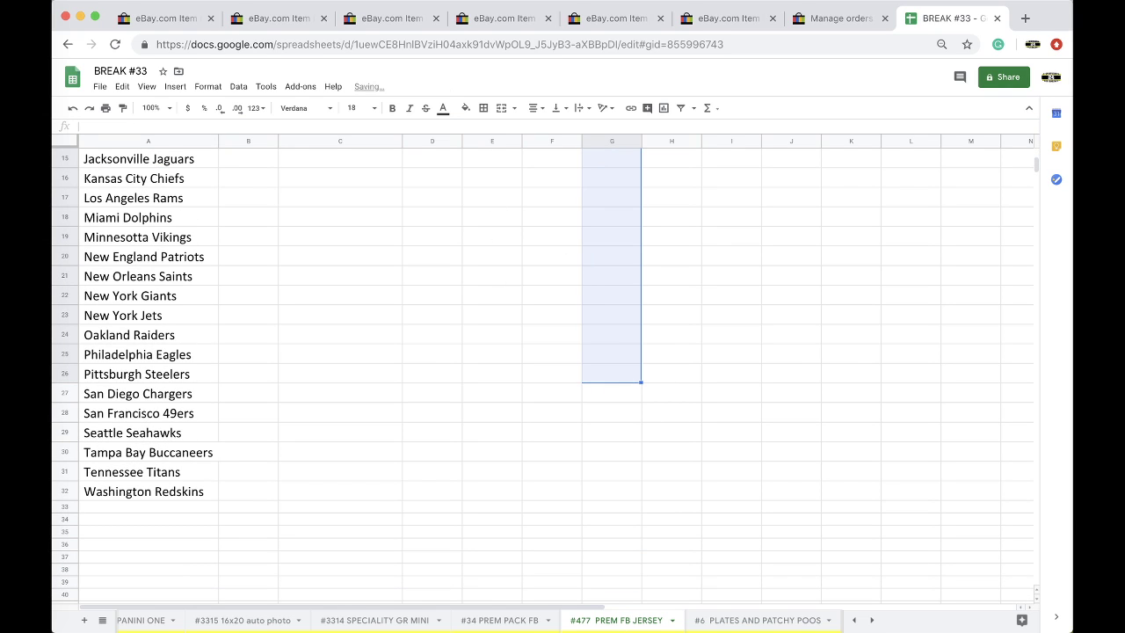
{"action": "scroll", "coordinate": [612, 351], "scroll_direction": "up", "scroll_amount": 5}
{"action": "left_click", "coordinate": [607, 354]}
{"action": "key", "text": "ctrl+v"}
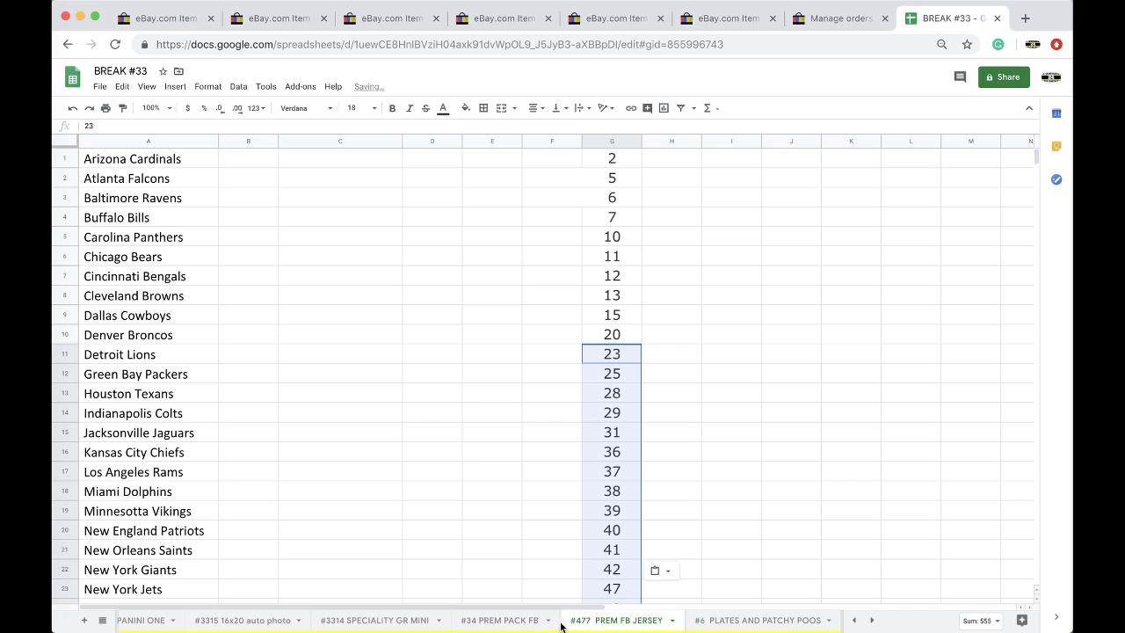
Step: Review the #3314 SPECIALITY GR MINI, #23 PREM BB JERSEY, #3286, #3309 hk puck and hockey jersey sheets
{"action": "scroll", "coordinate": [558, 622], "scroll_direction": "right", "scroll_amount": 3}
{"action": "scroll", "coordinate": [556, 622], "scroll_direction": "right", "scroll_amount": 5}
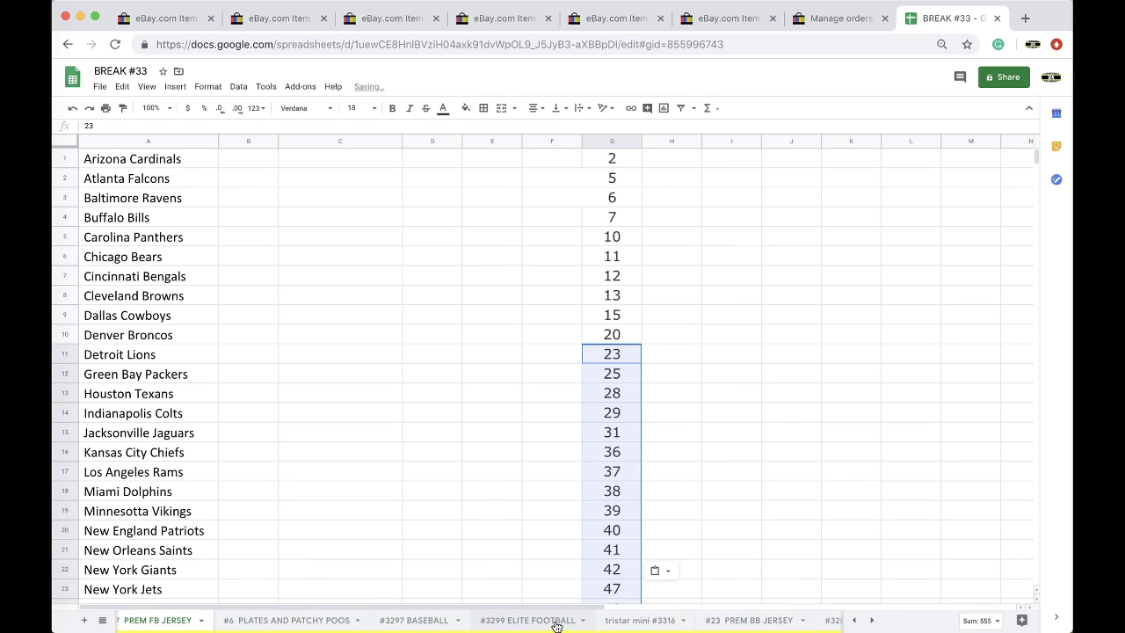
{"action": "scroll", "coordinate": [556, 623], "scroll_direction": "right", "scroll_amount": 3}
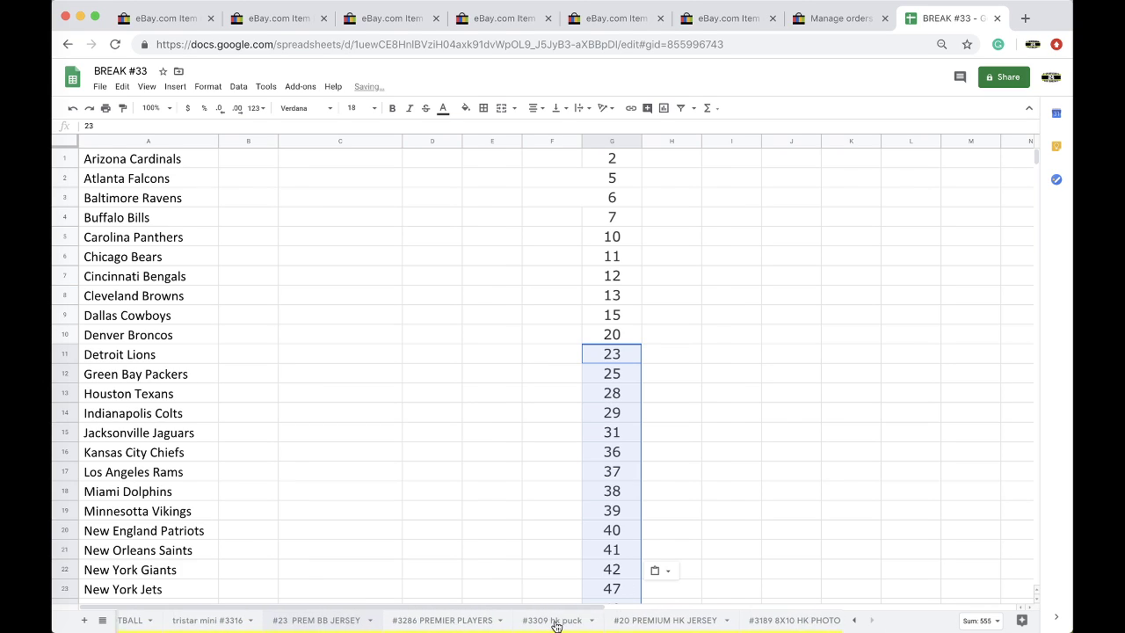
{"action": "scroll", "coordinate": [556, 622], "scroll_direction": "left", "scroll_amount": 6}
{"action": "scroll", "coordinate": [557, 622], "scroll_direction": "left", "scroll_amount": 6}
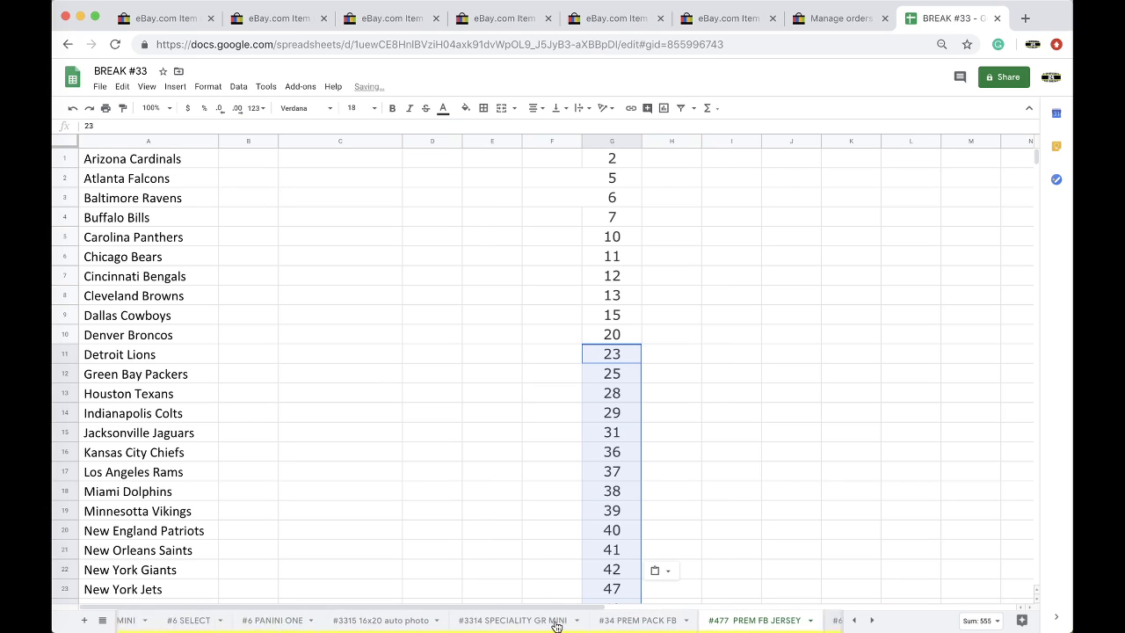
{"action": "scroll", "coordinate": [556, 622], "scroll_direction": "left", "scroll_amount": 3}
{"action": "scroll", "coordinate": [556, 623], "scroll_direction": "right", "scroll_amount": 6}
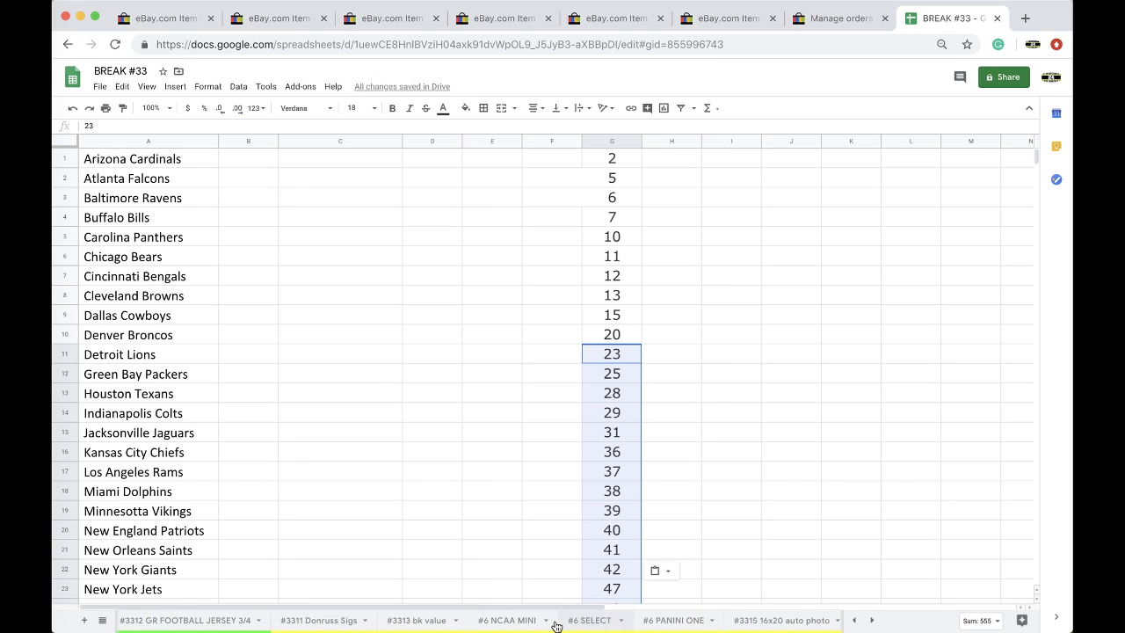
{"action": "left_click", "coordinate": [557, 622]}
{"action": "scroll", "coordinate": [557, 622], "scroll_direction": "right", "scroll_amount": 5}
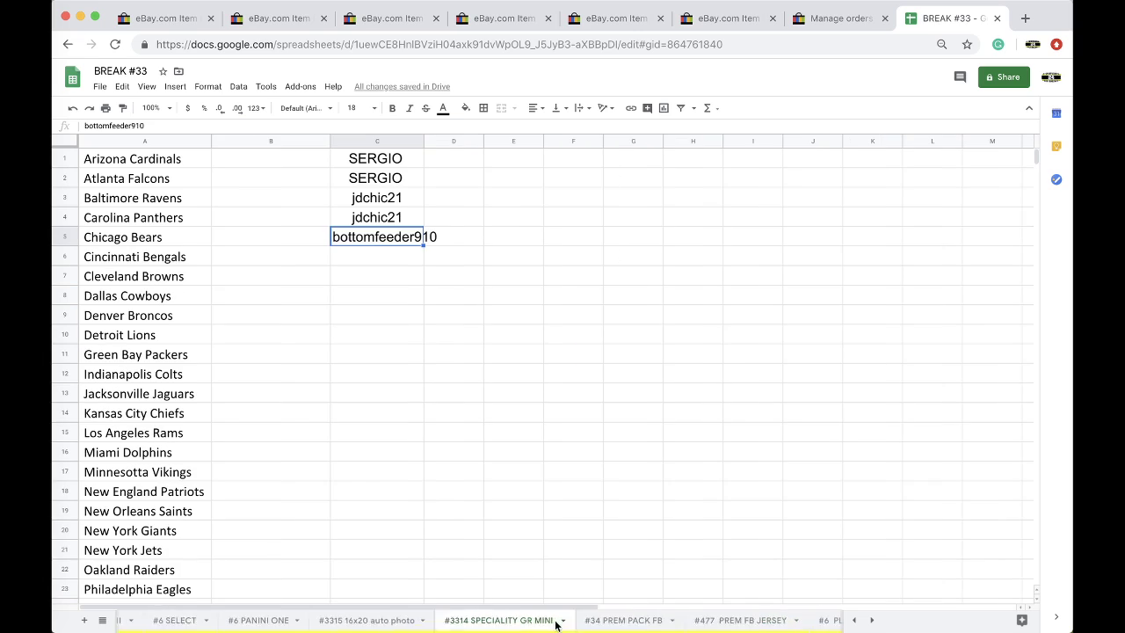
{"action": "scroll", "coordinate": [557, 622], "scroll_direction": "right", "scroll_amount": 5}
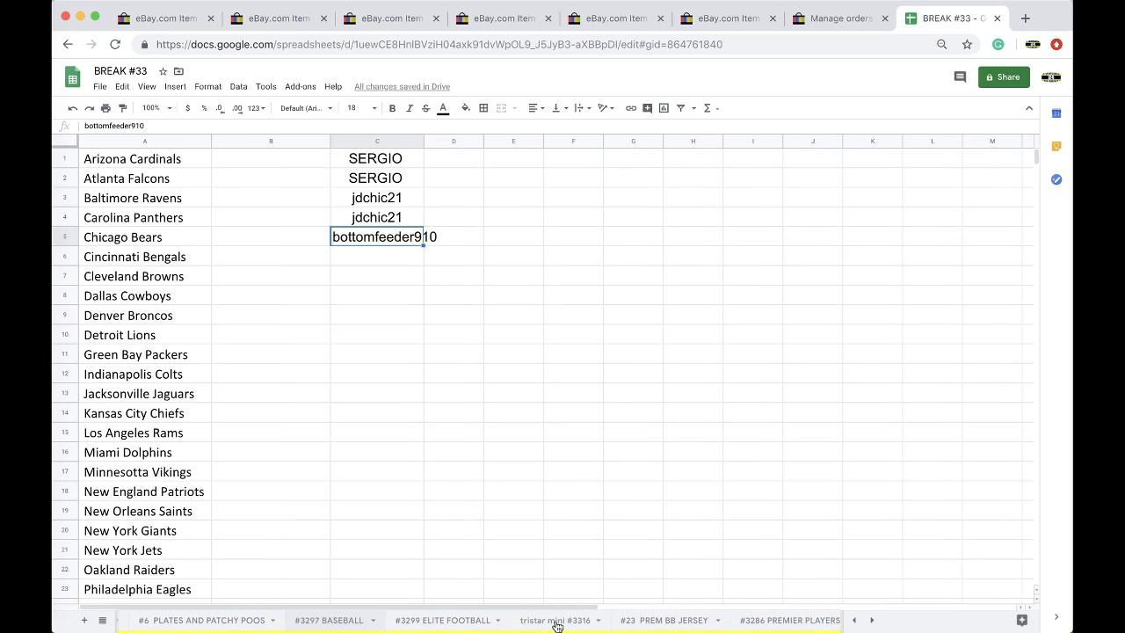
{"action": "left_click", "coordinate": [598, 622]}
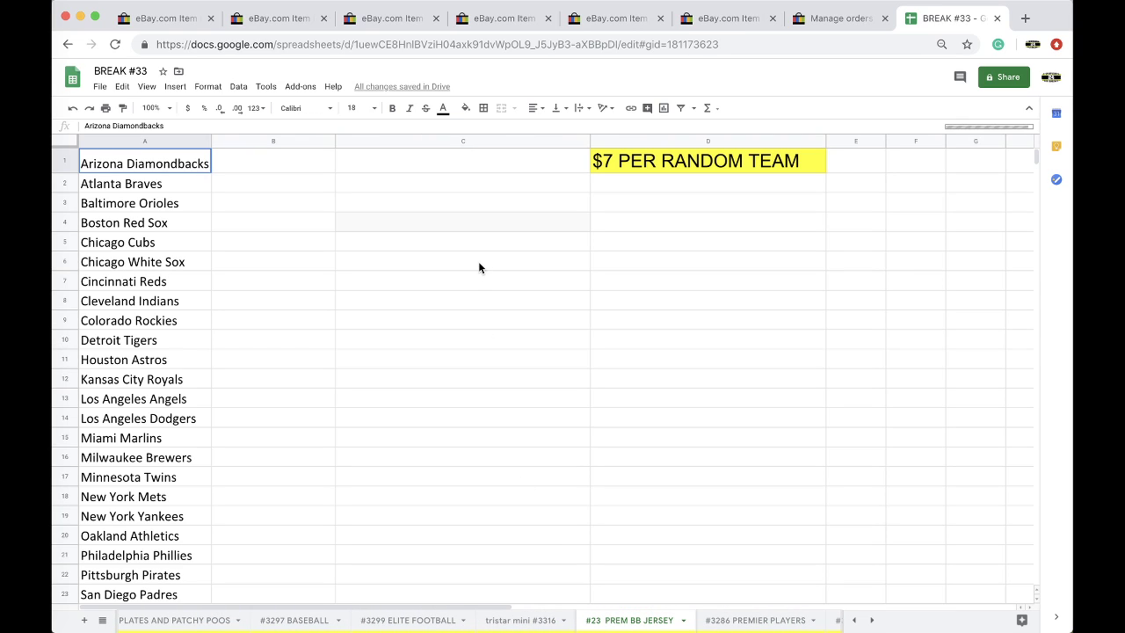
{"action": "left_click", "coordinate": [755, 621]}
{"action": "scroll", "coordinate": [717, 626], "scroll_direction": "right", "scroll_amount": 3}
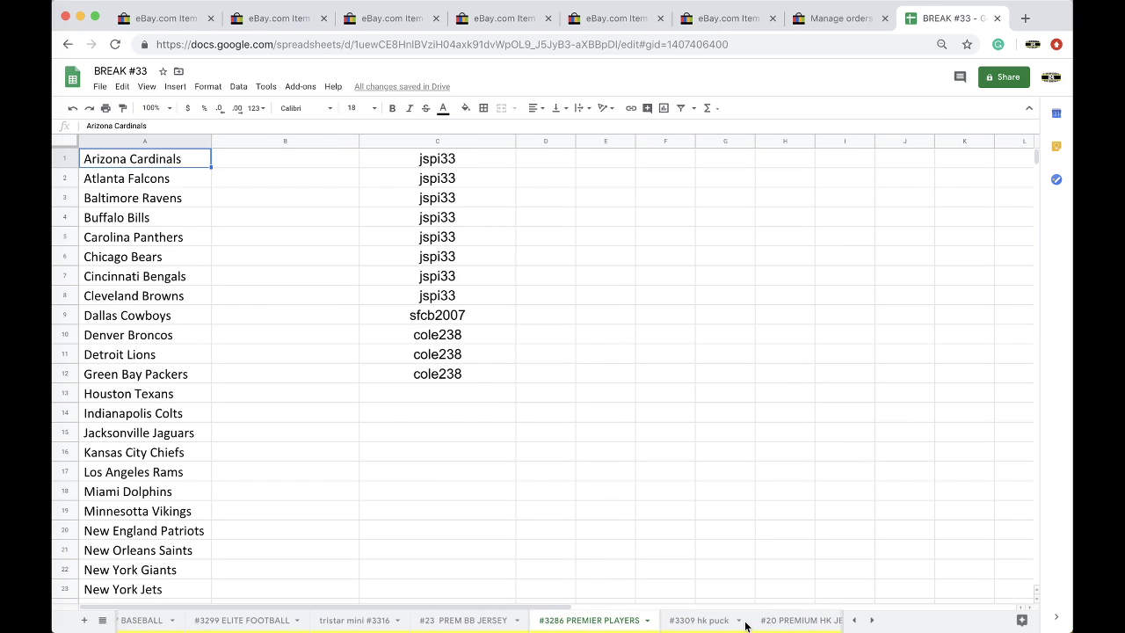
{"action": "left_click", "coordinate": [717, 626]}
{"action": "left_click", "coordinate": [785, 620]}
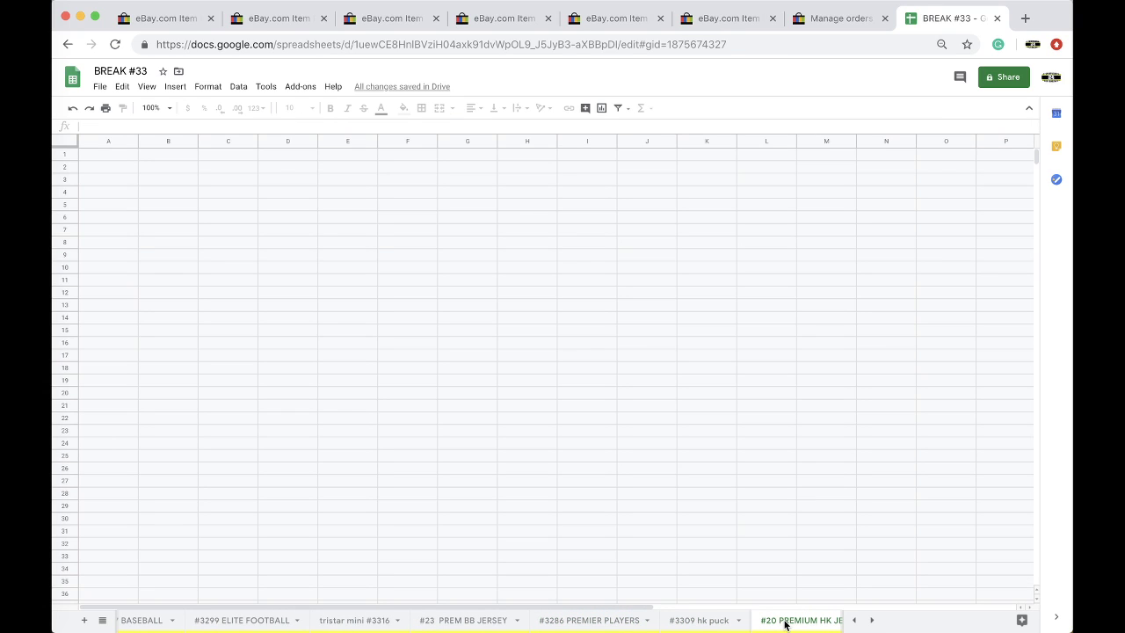
{"action": "scroll", "coordinate": [785, 624], "scroll_direction": "left", "scroll_amount": 6}
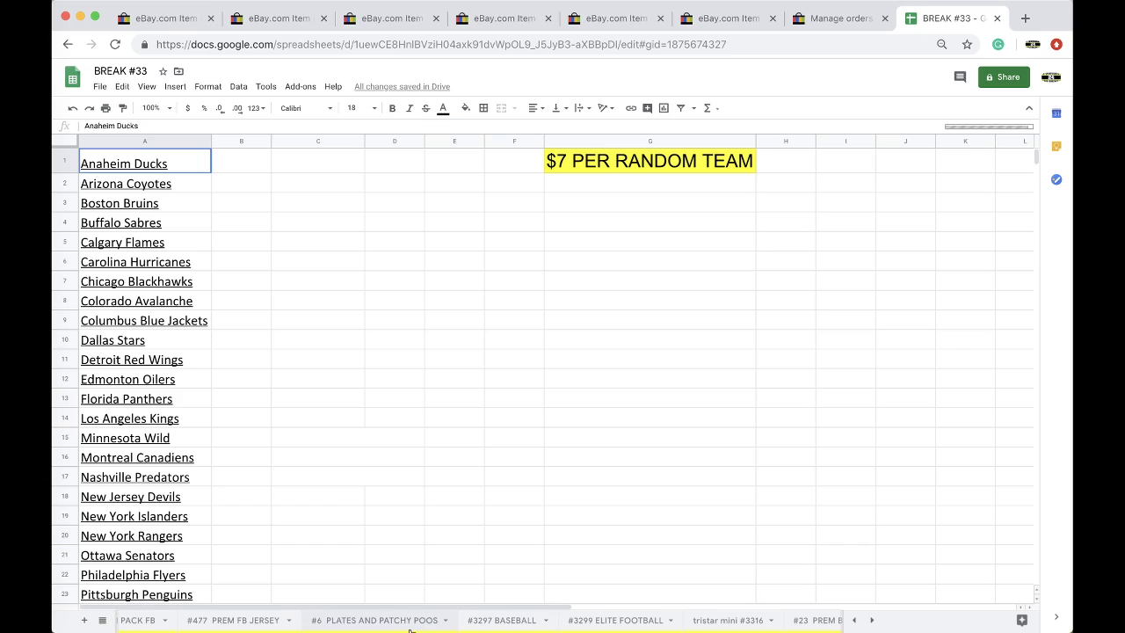
{"action": "scroll", "coordinate": [419, 627], "scroll_direction": "left", "scroll_amount": 3}
Step: On #477 PREM FB JERSEY, enter a buyer's name in C1 and copy it into C2 and C3
{"action": "left_click", "coordinate": [470, 620]}
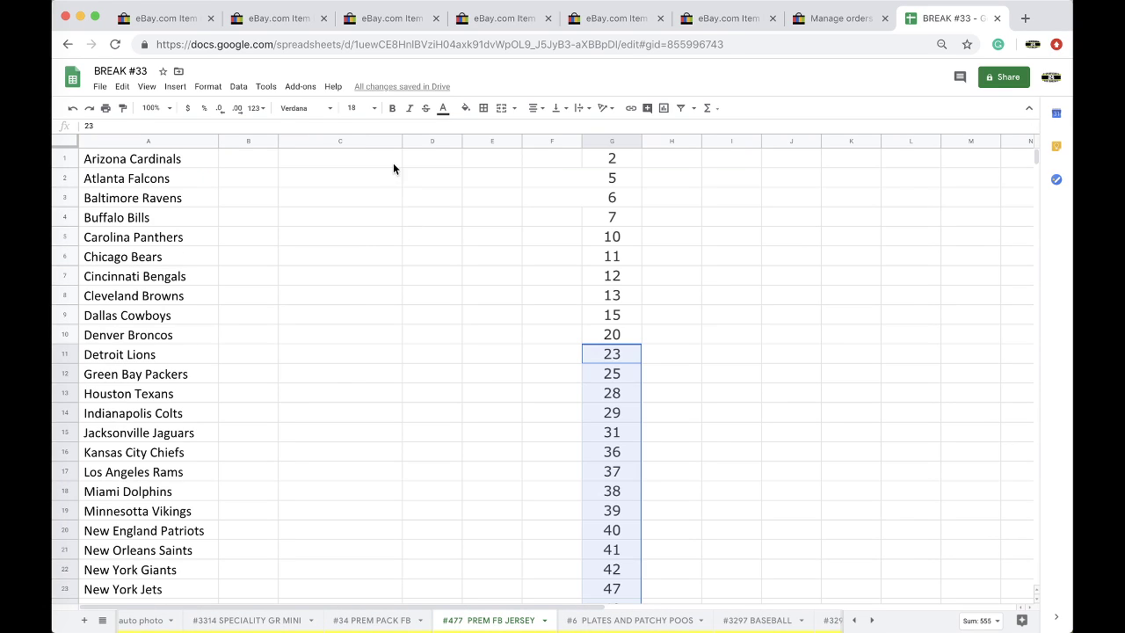
{"action": "left_click", "coordinate": [367, 161]}
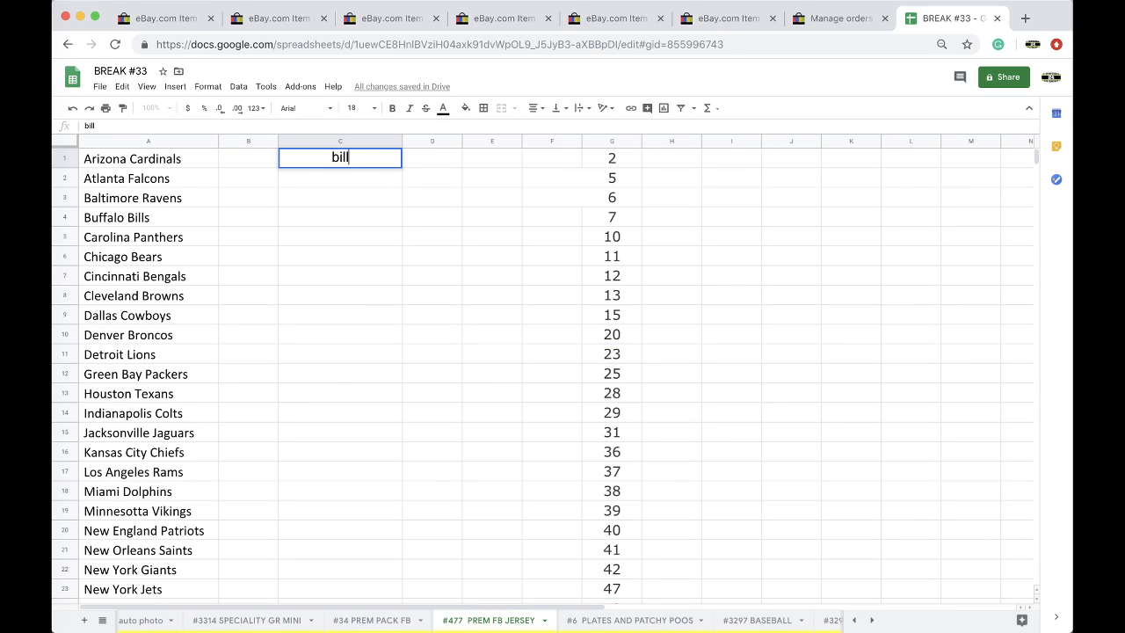
{"action": "left_click", "coordinate": [416, 224]}
{"action": "left_click", "coordinate": [355, 158]}
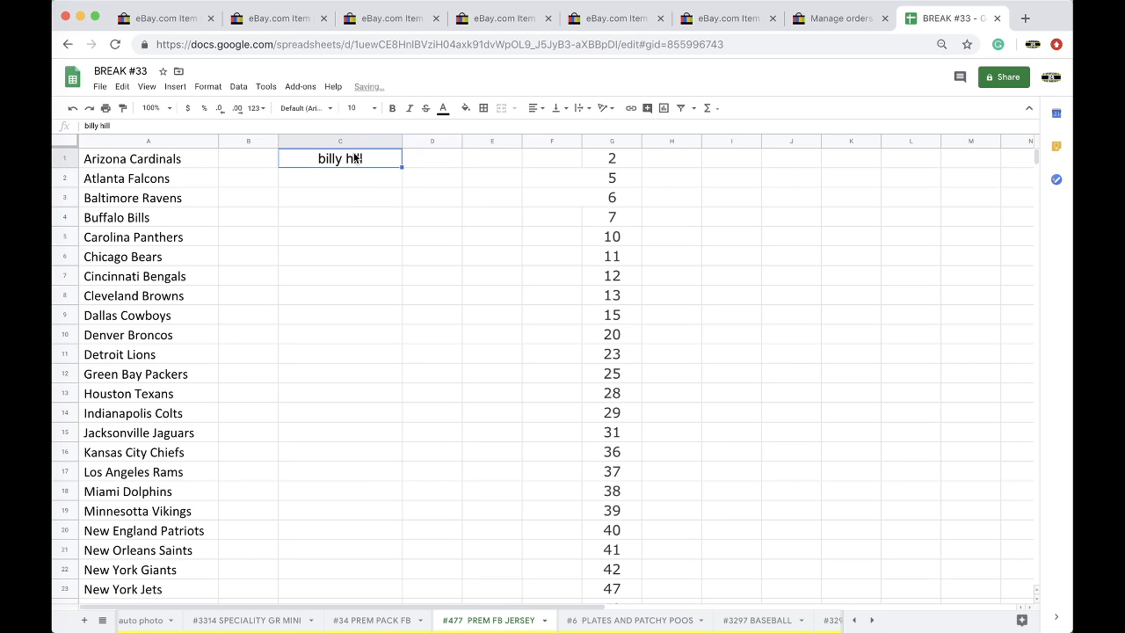
{"action": "key", "text": "ctrl+c"}
{"action": "key", "text": "Down"}
{"action": "key", "text": "ctrl+v"}
{"action": "key", "text": "Down"}
{"action": "key", "text": "ctrl+v"}
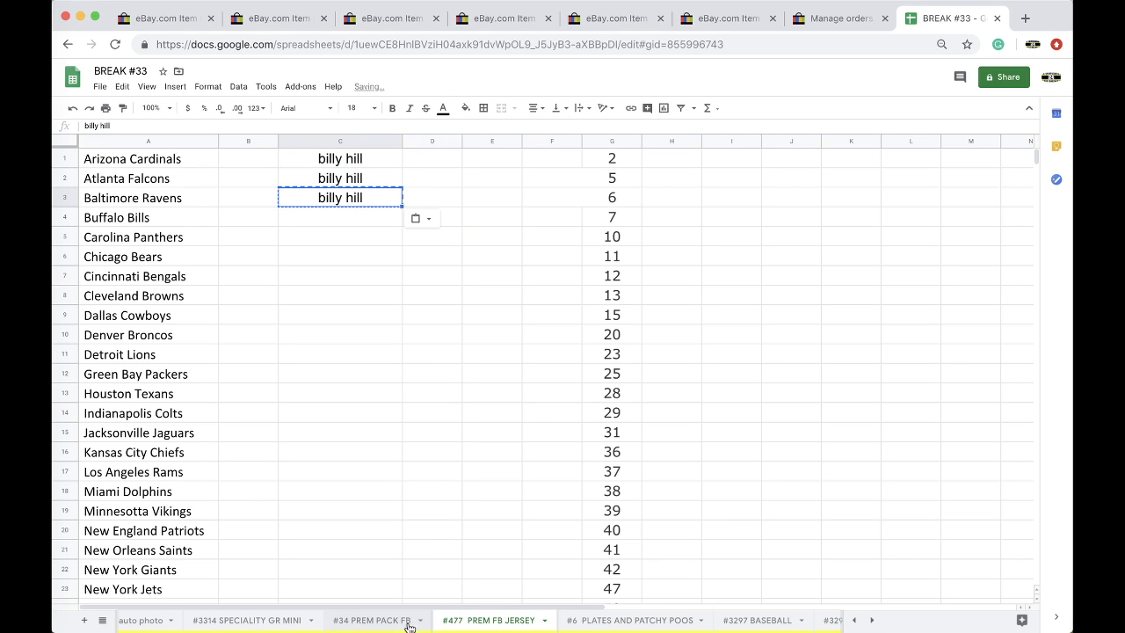
Step: Review the #198 10x10, #3312, #3311, #3313, #6 NCAA MINI, #6 SELECT and #6 PANINI ONE sheets
{"action": "scroll", "coordinate": [409, 626], "scroll_direction": "left", "scroll_amount": 10}
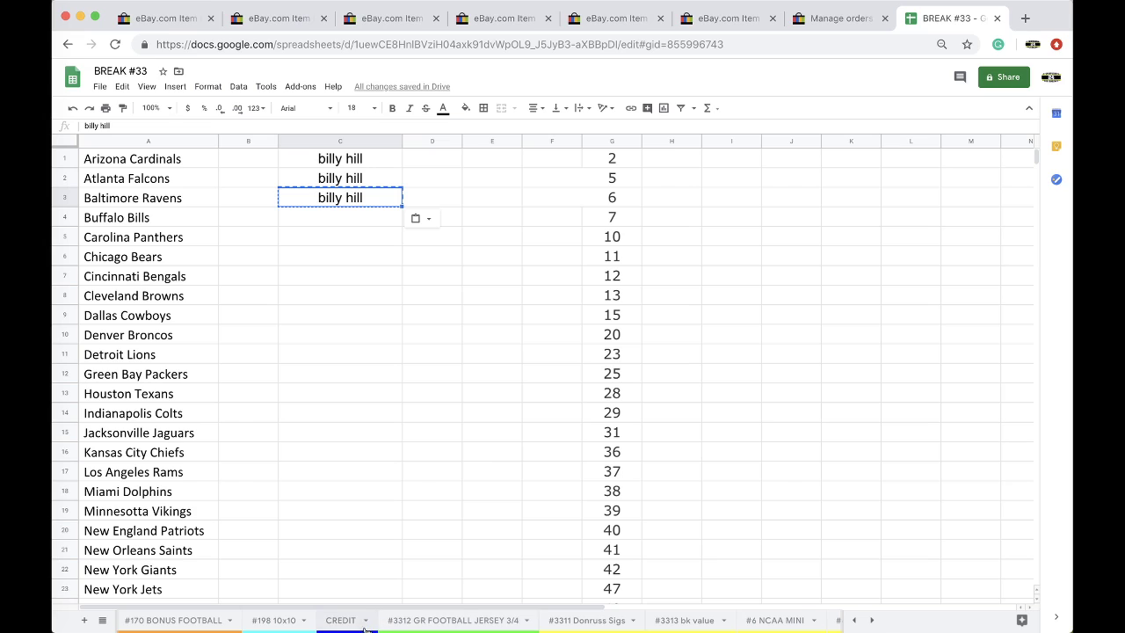
{"action": "left_click", "coordinate": [282, 621]}
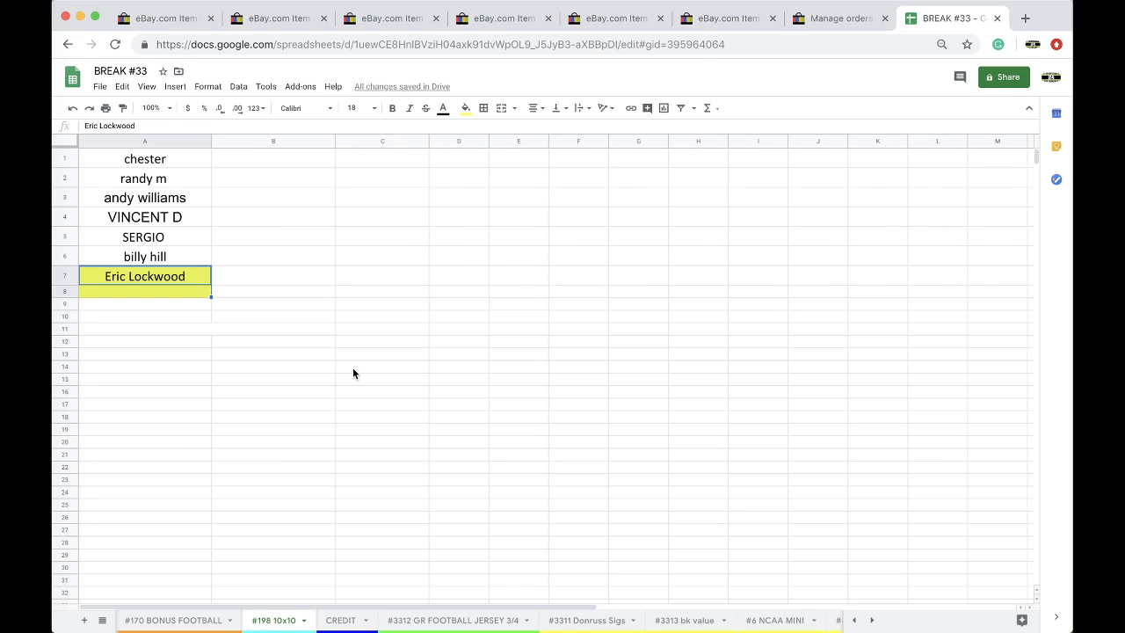
{"action": "left_click", "coordinate": [173, 253]}
{"action": "scroll", "coordinate": [400, 615], "scroll_direction": "right", "scroll_amount": 2}
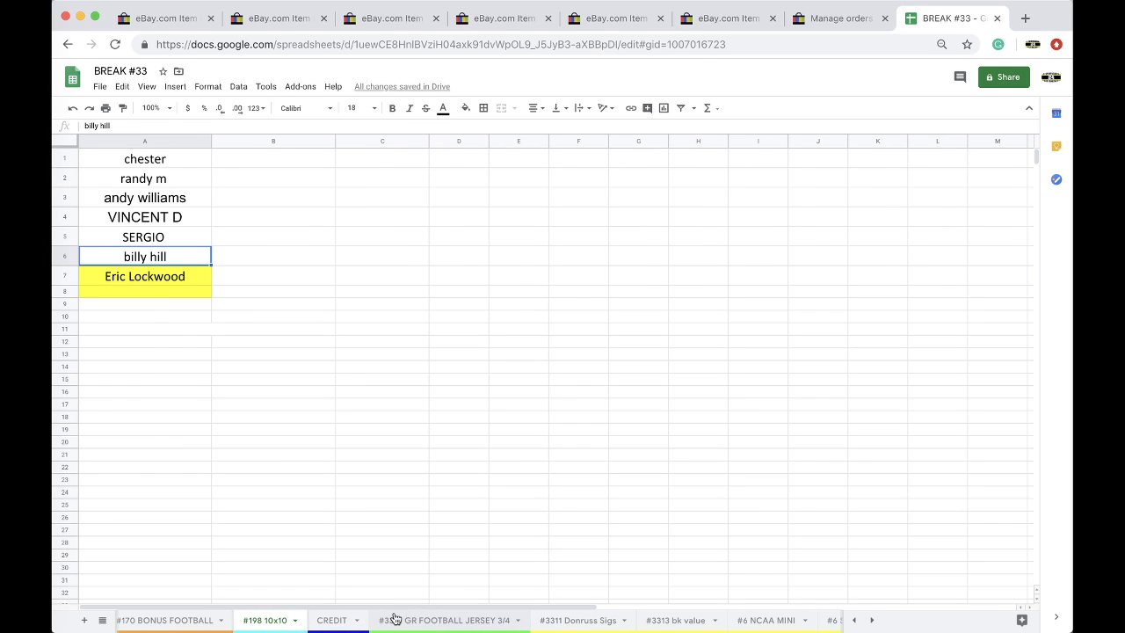
{"action": "left_click", "coordinate": [395, 619]}
{"action": "scroll", "coordinate": [395, 619], "scroll_direction": "right", "scroll_amount": 2}
{"action": "left_click", "coordinate": [395, 619]}
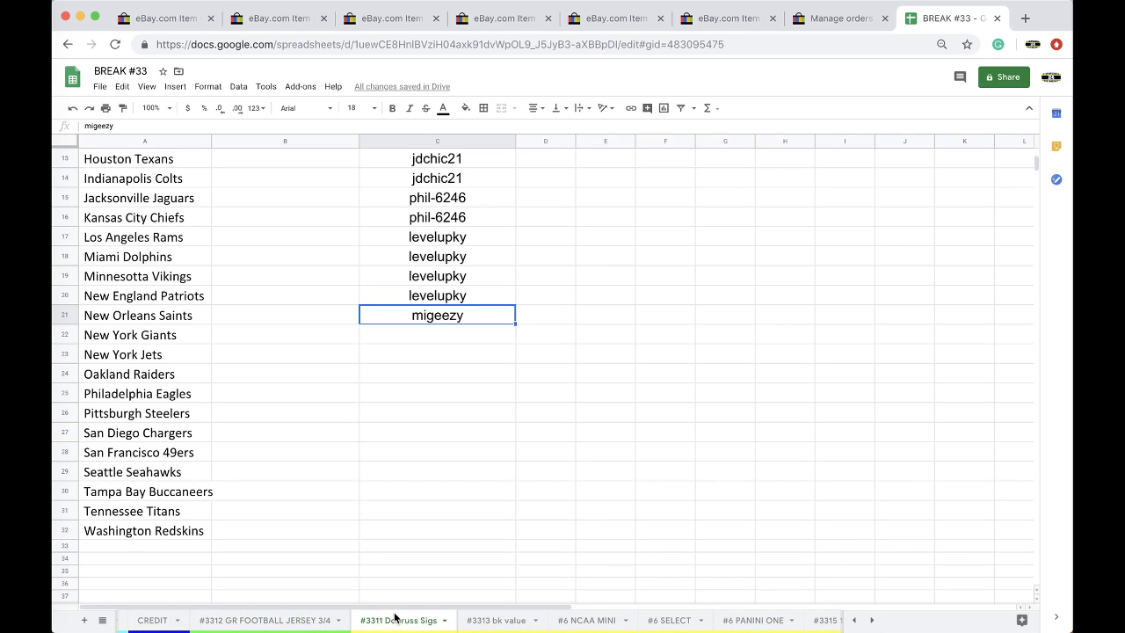
{"action": "scroll", "coordinate": [395, 618], "scroll_direction": "right", "scroll_amount": 1}
{"action": "scroll", "coordinate": [395, 618], "scroll_direction": "right", "scroll_amount": 1}
{"action": "left_click", "coordinate": [394, 618]}
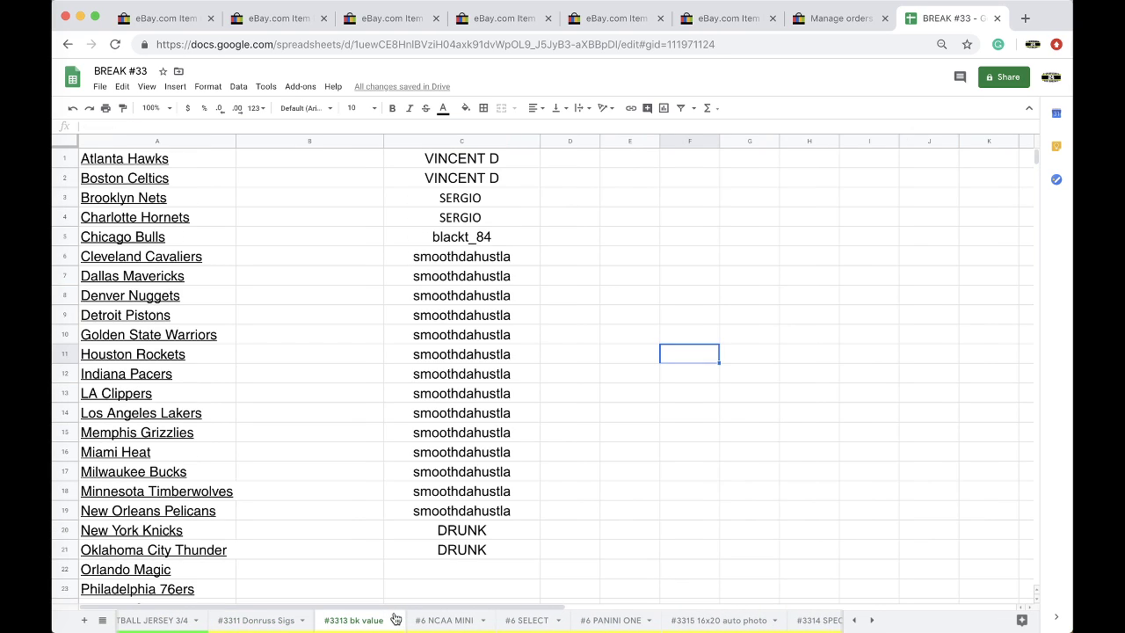
{"action": "left_click", "coordinate": [446, 621]}
{"action": "scroll", "coordinate": [447, 620], "scroll_direction": "right", "scroll_amount": 1}
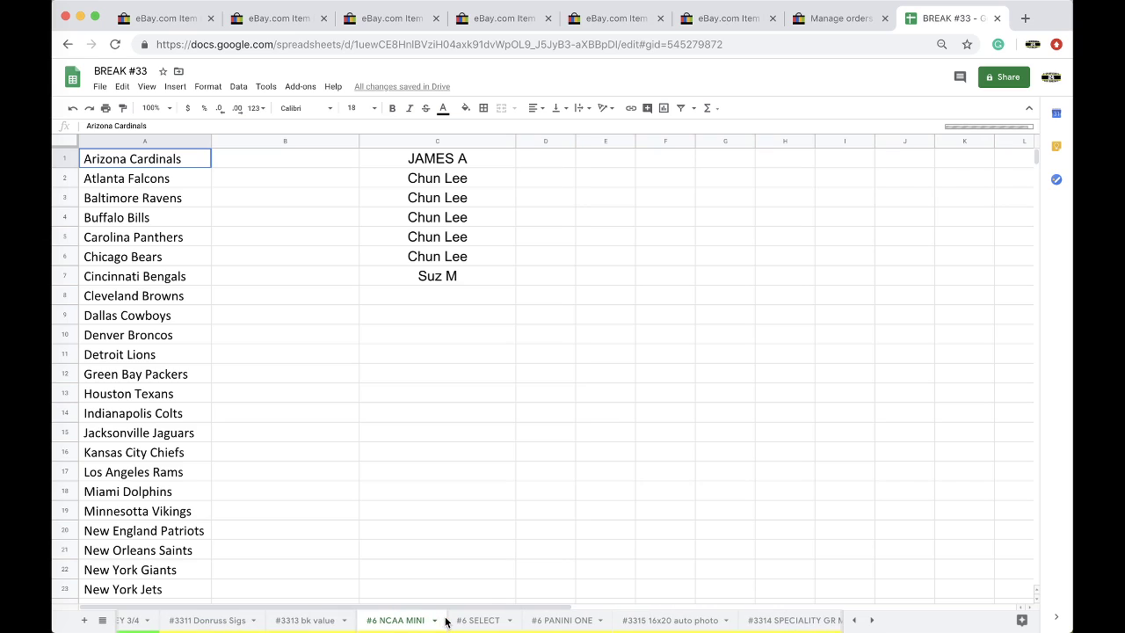
{"action": "left_click", "coordinate": [456, 622]}
{"action": "scroll", "coordinate": [456, 622], "scroll_direction": "right", "scroll_amount": 1}
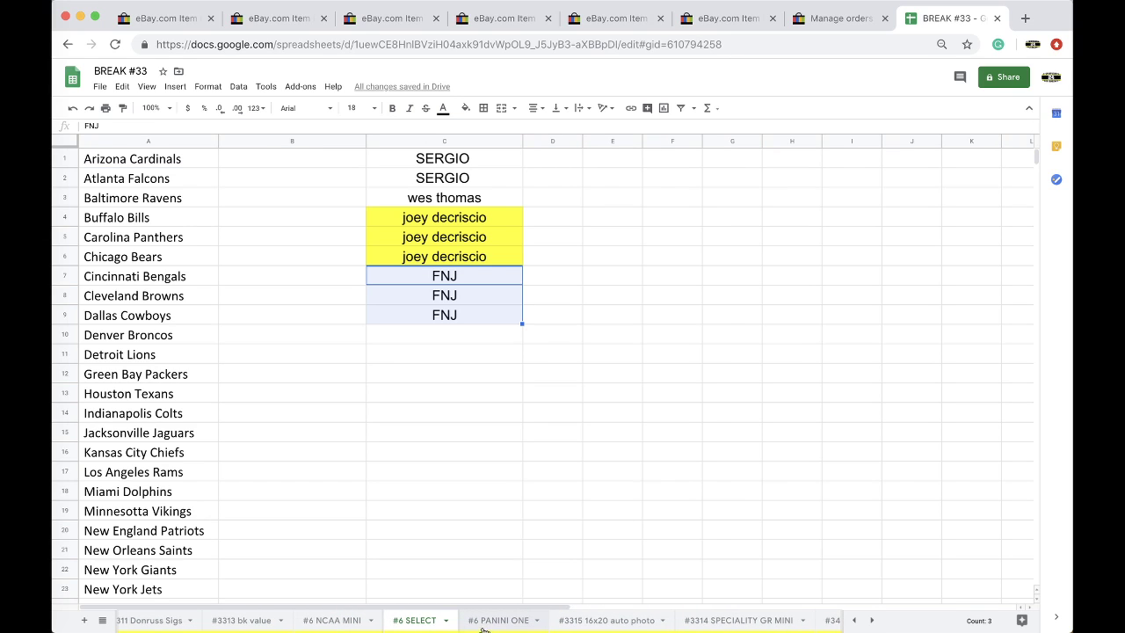
{"action": "left_click", "coordinate": [499, 621]}
Step: Continue reviewing the remaining break sheets from #3315 16x20 auto photo through #189 8X10 HK PHOTO
{"action": "left_click", "coordinate": [497, 621]}
{"action": "scroll", "coordinate": [497, 621], "scroll_direction": "right", "scroll_amount": 1}
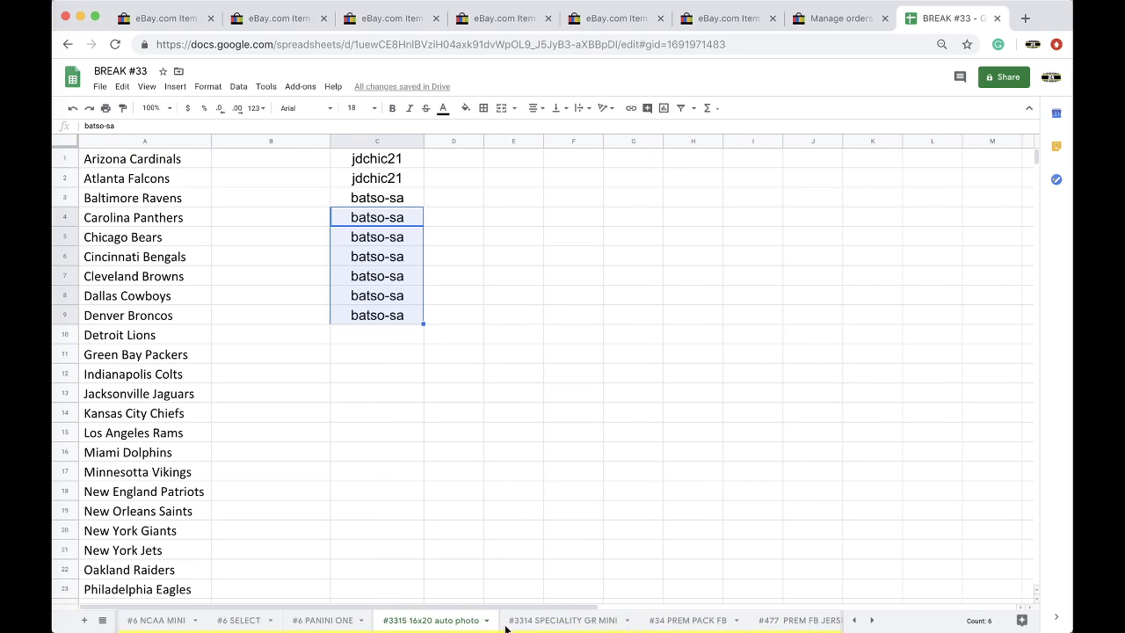
{"action": "left_click", "coordinate": [505, 621]}
{"action": "scroll", "coordinate": [506, 621], "scroll_direction": "right", "scroll_amount": 1}
{"action": "left_click", "coordinate": [505, 622]}
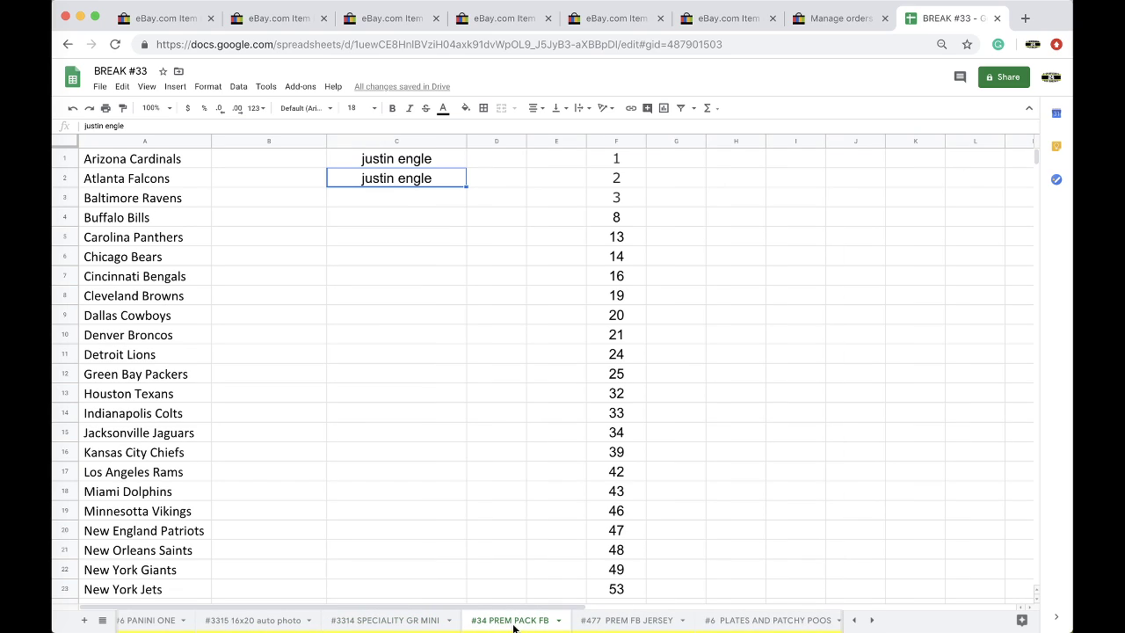
{"action": "scroll", "coordinate": [510, 622], "scroll_direction": "right", "scroll_amount": 1}
{"action": "left_click", "coordinate": [515, 622]}
{"action": "scroll", "coordinate": [514, 622], "scroll_direction": "right", "scroll_amount": 1}
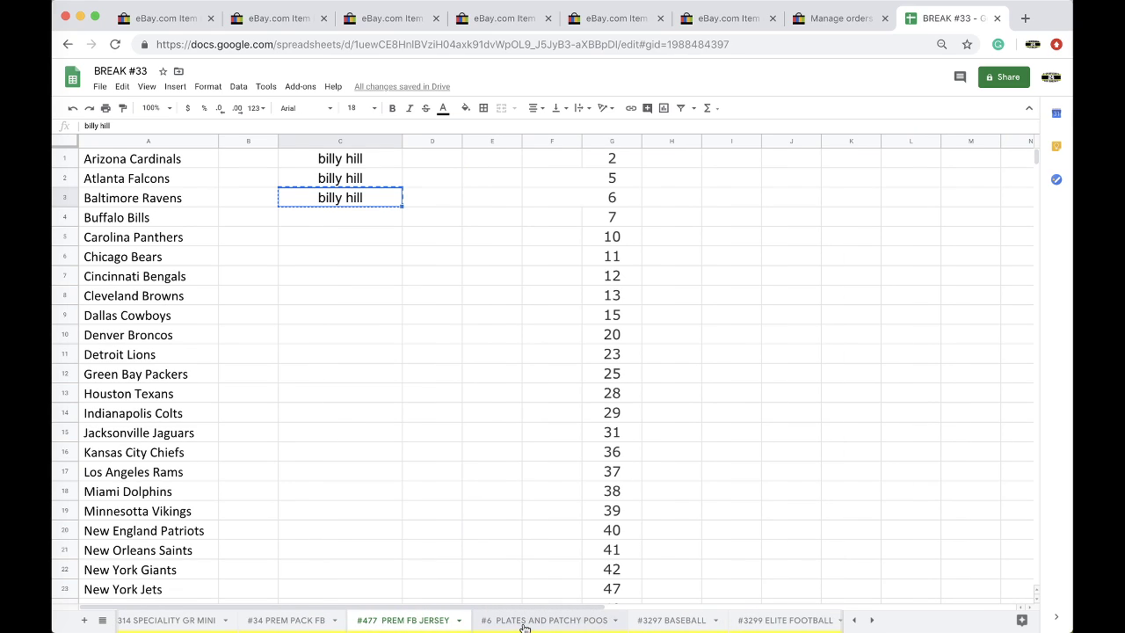
{"action": "left_click", "coordinate": [520, 621]}
{"action": "left_click", "coordinate": [556, 624]}
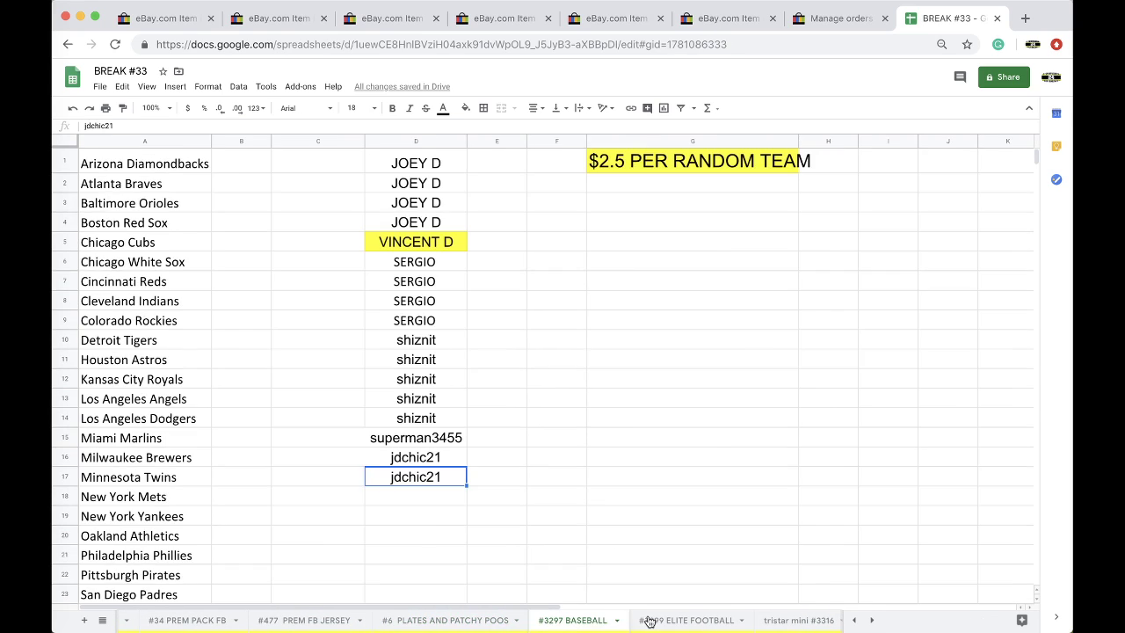
{"action": "left_click", "coordinate": [655, 624]}
{"action": "scroll", "coordinate": [655, 621], "scroll_direction": "right", "scroll_amount": 1}
{"action": "left_click", "coordinate": [673, 624]}
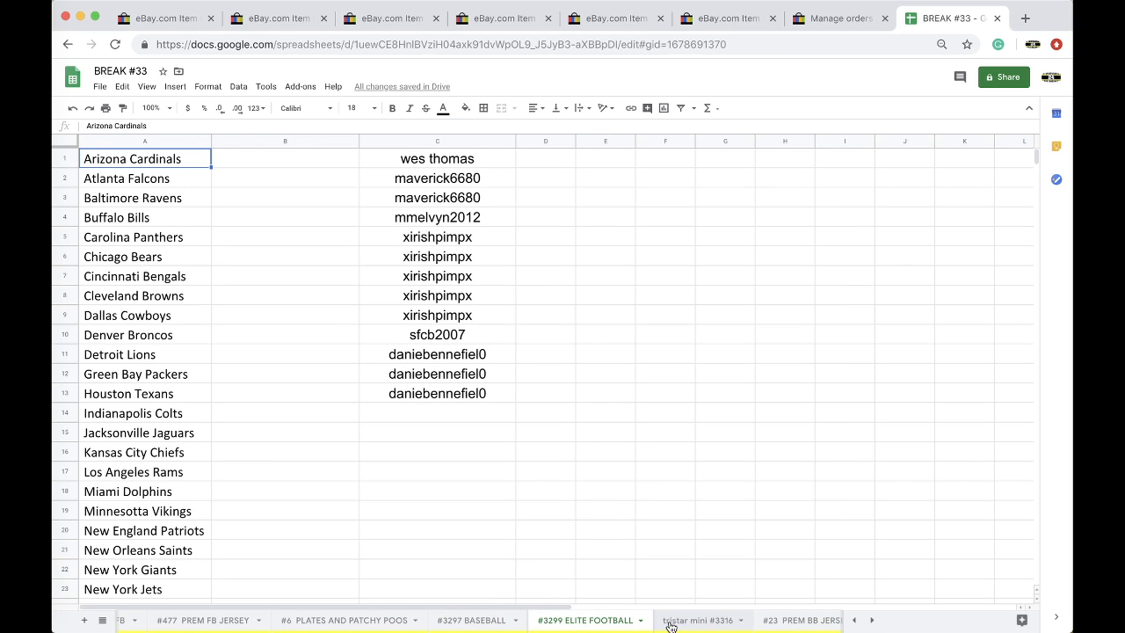
{"action": "scroll", "coordinate": [677, 621], "scroll_direction": "right", "scroll_amount": 1}
{"action": "left_click", "coordinate": [676, 625]}
{"action": "scroll", "coordinate": [677, 621], "scroll_direction": "right", "scroll_amount": 1}
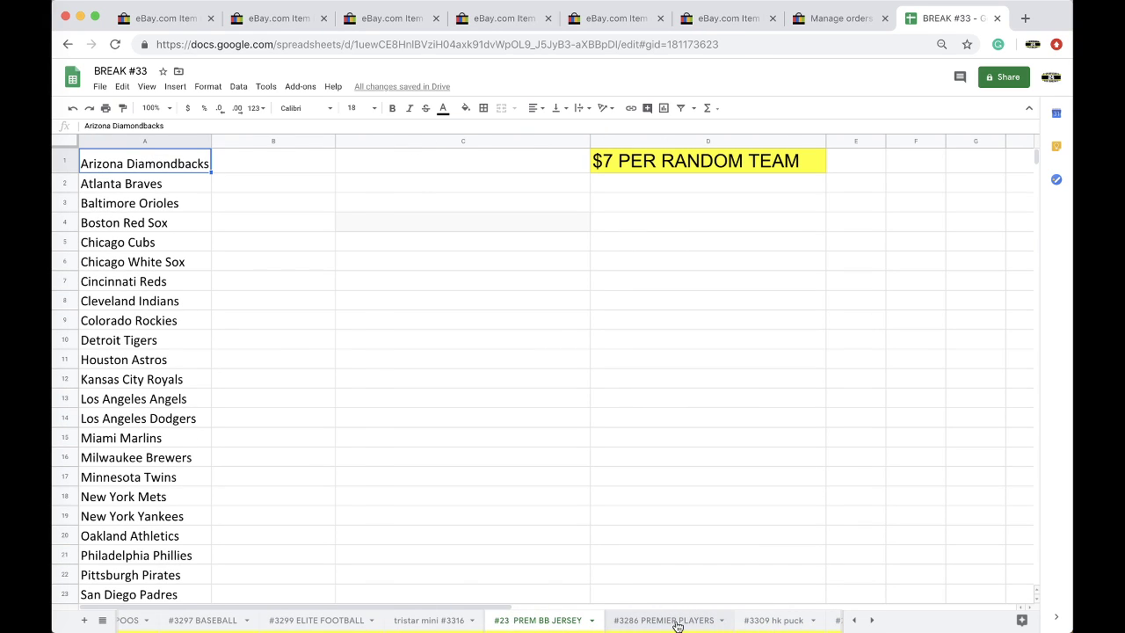
{"action": "left_click", "coordinate": [677, 624]}
{"action": "scroll", "coordinate": [677, 621], "scroll_direction": "right", "scroll_amount": 1}
{"action": "left_click", "coordinate": [677, 624]}
{"action": "scroll", "coordinate": [694, 622], "scroll_direction": "right", "scroll_amount": 1}
{"action": "left_click", "coordinate": [730, 624]}
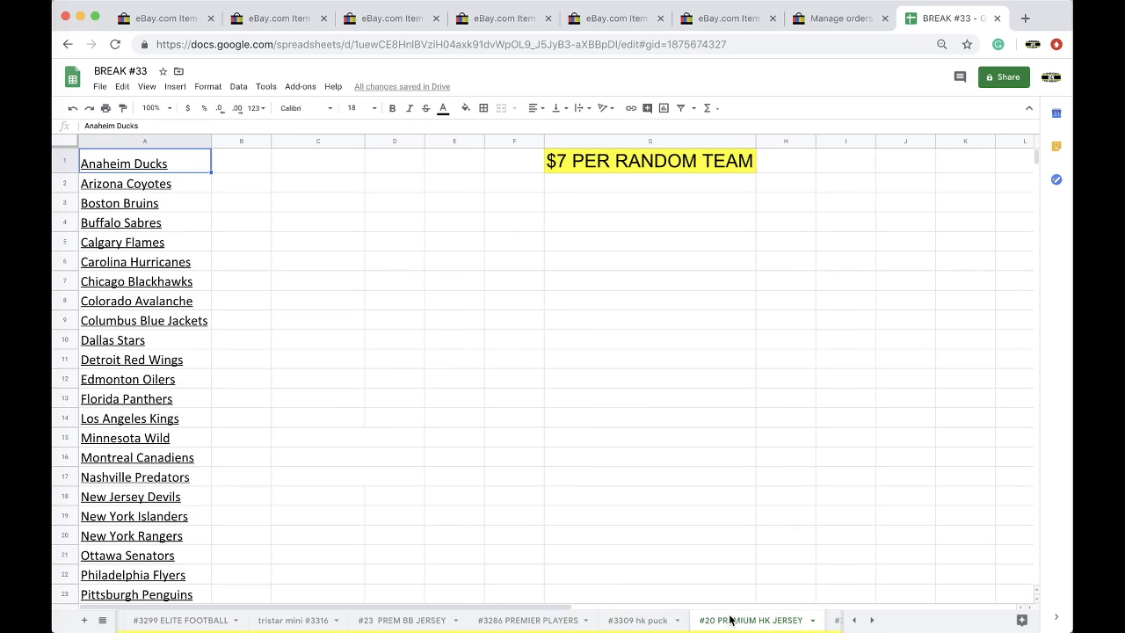
{"action": "scroll", "coordinate": [731, 622], "scroll_direction": "right", "scroll_amount": 1}
{"action": "left_click", "coordinate": [730, 622]}
{"action": "scroll", "coordinate": [730, 622], "scroll_direction": "right", "scroll_amount": 5}
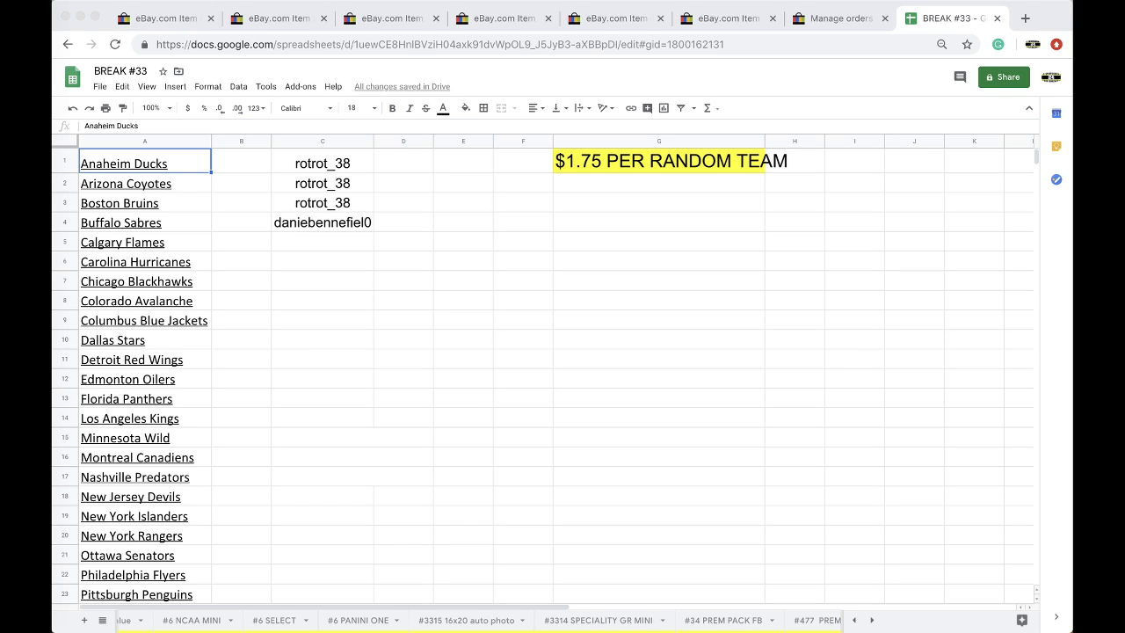
{"action": "scroll", "coordinate": [373, 615], "scroll_direction": "left", "scroll_amount": 2}
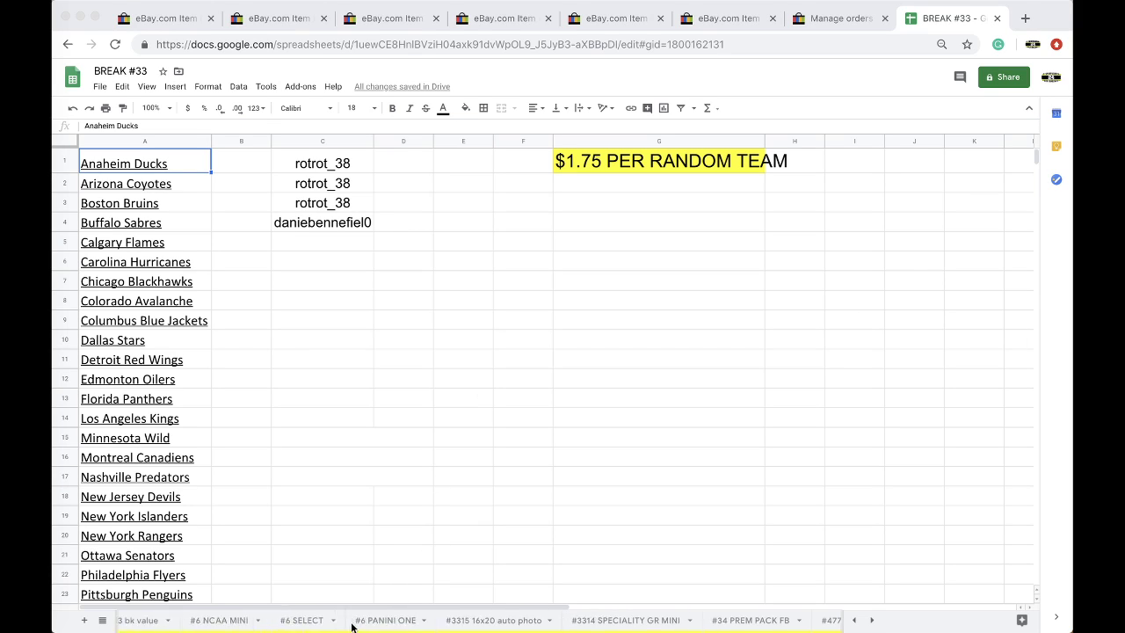
{"action": "left_click", "coordinate": [360, 621]}
Step: On #6 NCAA MINI, paste the buyer's name as values into C8 and C9 (Cleveland Browns, Dallas Cowboys)
{"action": "left_click", "coordinate": [419, 296]}
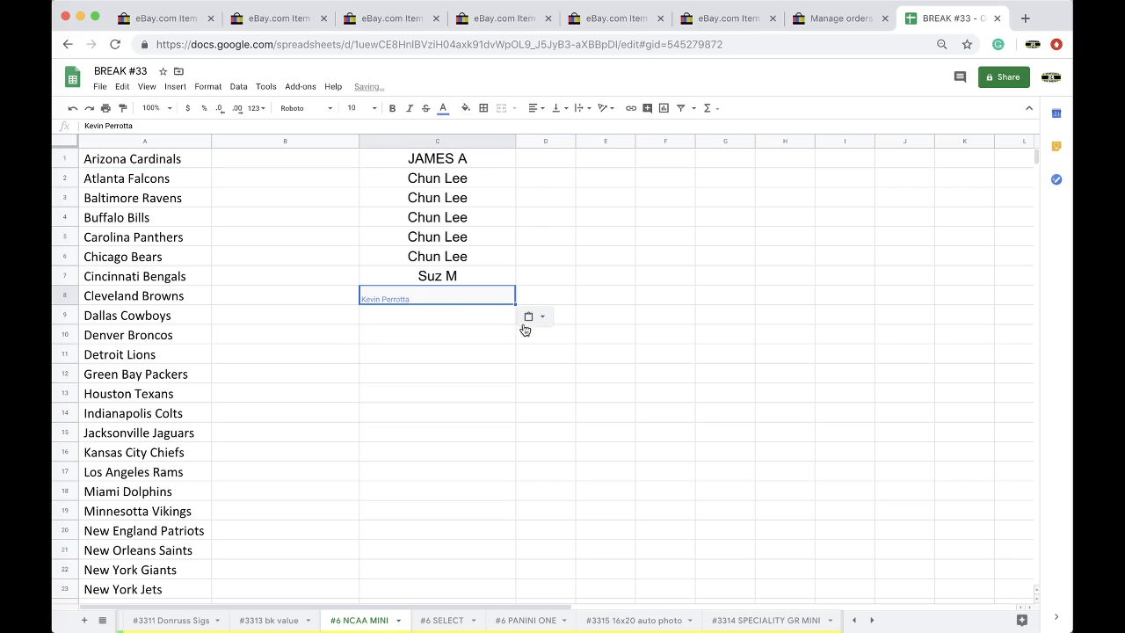
{"action": "left_click", "coordinate": [532, 315]}
{"action": "left_click", "coordinate": [531, 335]}
{"action": "key", "text": "Down"}
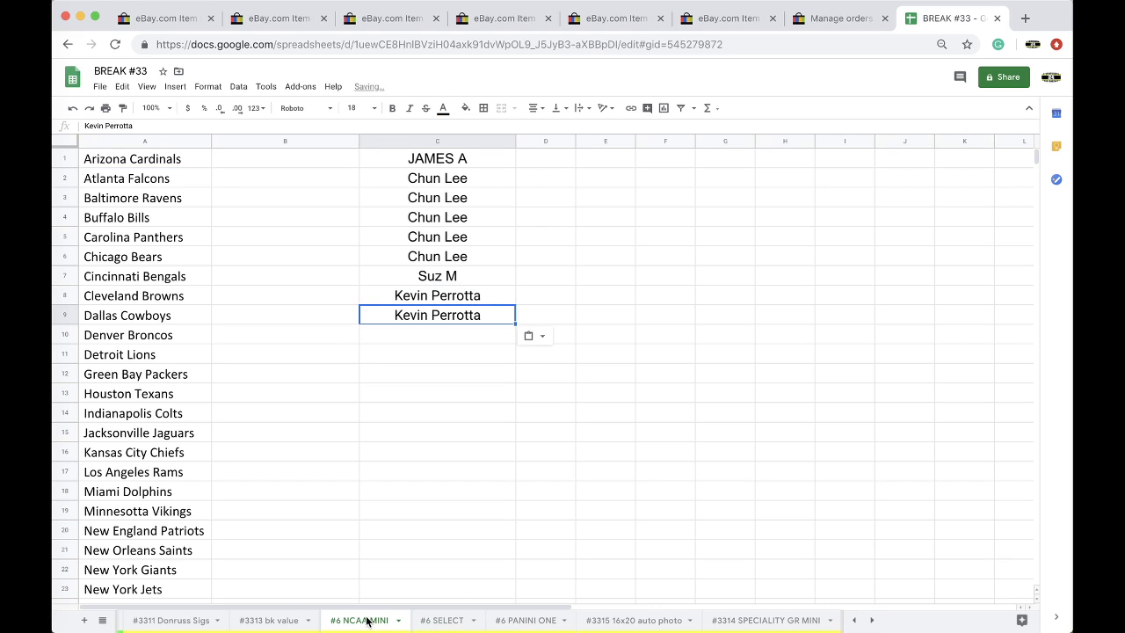
Step: On the CREDIT sheet, lower B51 from $30 to $20 and B64 from $18 to $8
{"action": "scroll", "coordinate": [368, 621], "scroll_direction": "left", "scroll_amount": 3}
{"action": "left_click", "coordinate": [378, 620]}
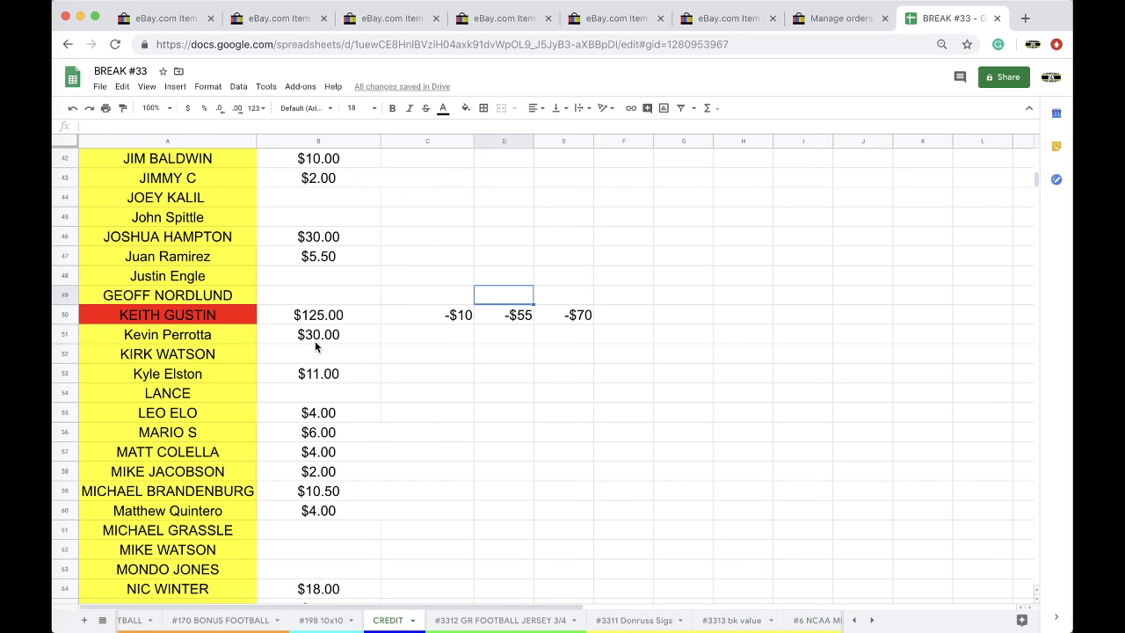
{"action": "left_click", "coordinate": [315, 344]}
{"action": "type", "text": "$20"}
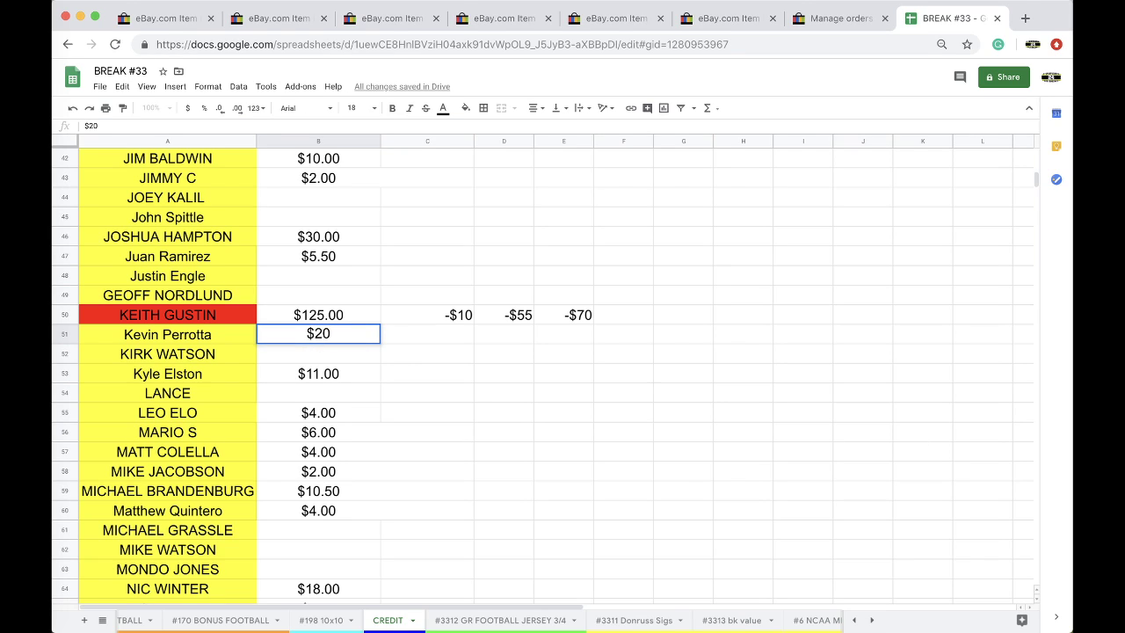
{"action": "scroll", "coordinate": [527, 369], "scroll_direction": "down", "scroll_amount": 5}
{"action": "left_click", "coordinate": [392, 414]}
{"action": "scroll", "coordinate": [392, 417], "scroll_direction": "down", "scroll_amount": 1}
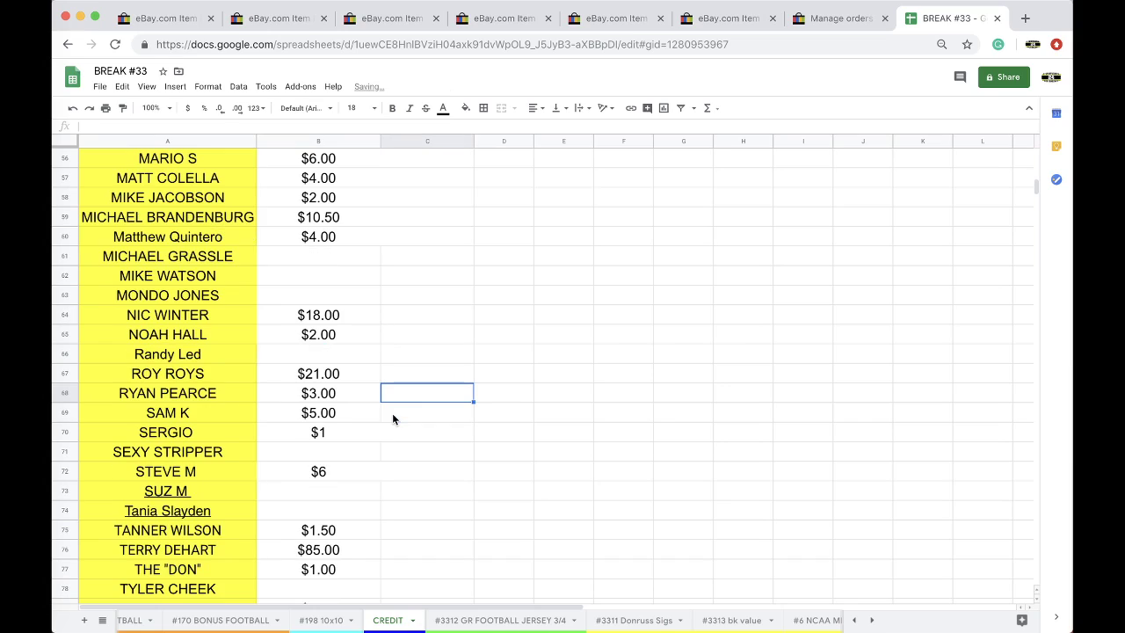
{"action": "left_click", "coordinate": [331, 323]}
{"action": "type", "text": "$8"}
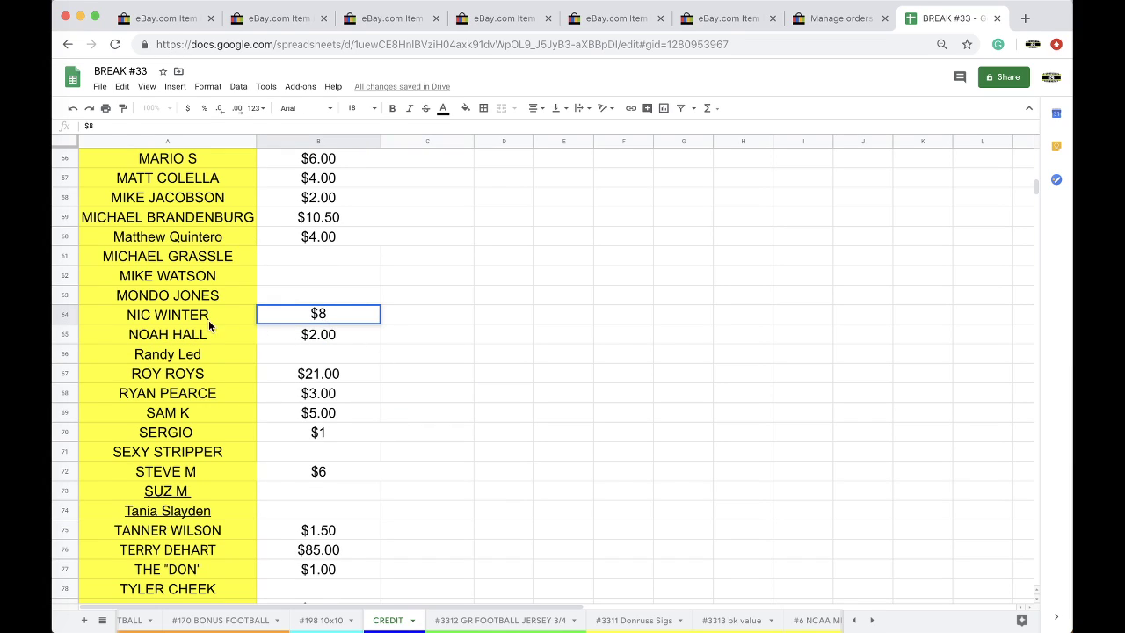
{"action": "left_click", "coordinate": [208, 320]}
Step: Enter a new buyer's name in A8 of the #198 10x10 sheet
{"action": "left_click", "coordinate": [322, 621]}
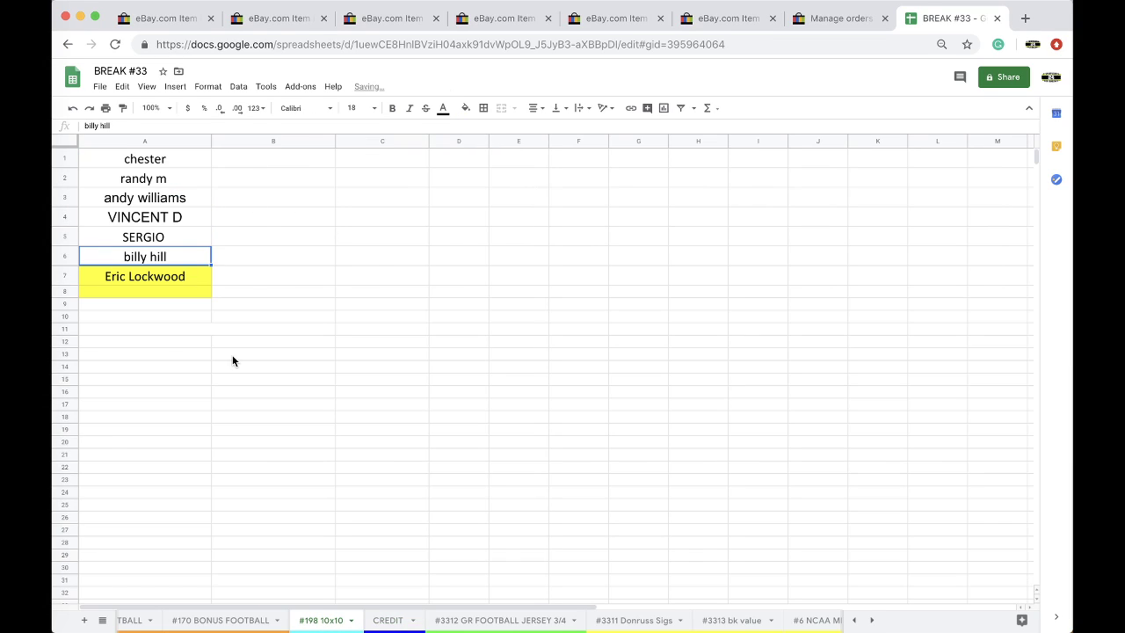
{"action": "left_click", "coordinate": [140, 291]}
{"action": "type", "text": "mic w"}
{"action": "key", "text": "BackSpace"}
{"action": "key", "text": "BackSpace"}
{"action": "key", "text": "BackSpace"}
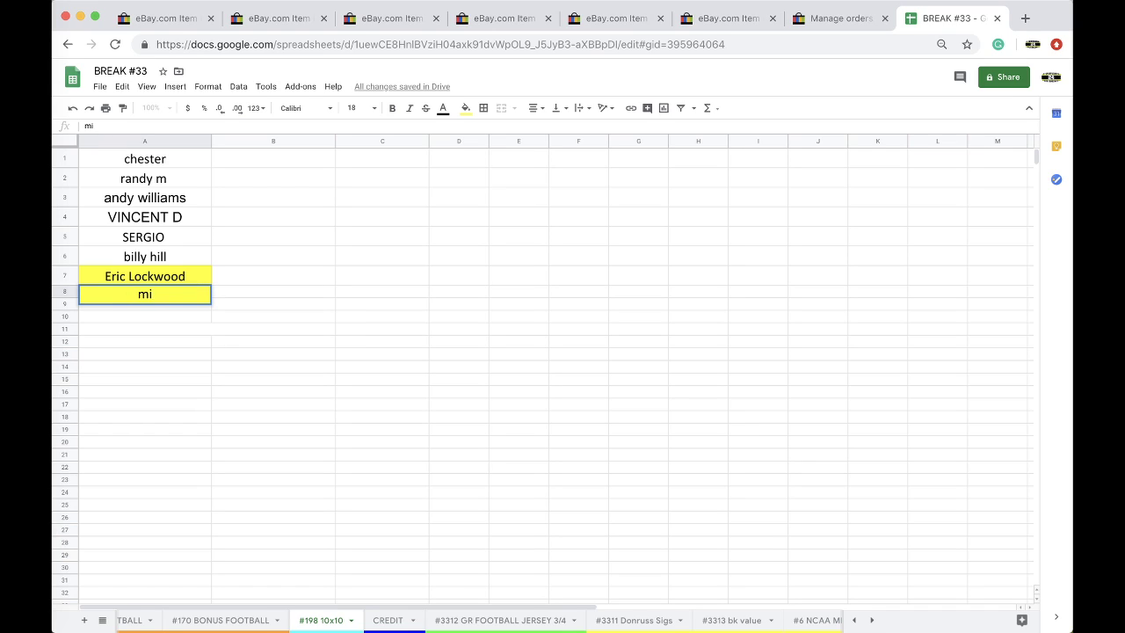
{"action": "key", "text": "BackSpace"}
{"action": "key", "text": "BackSpace"}
{"action": "key", "text": "Return"}
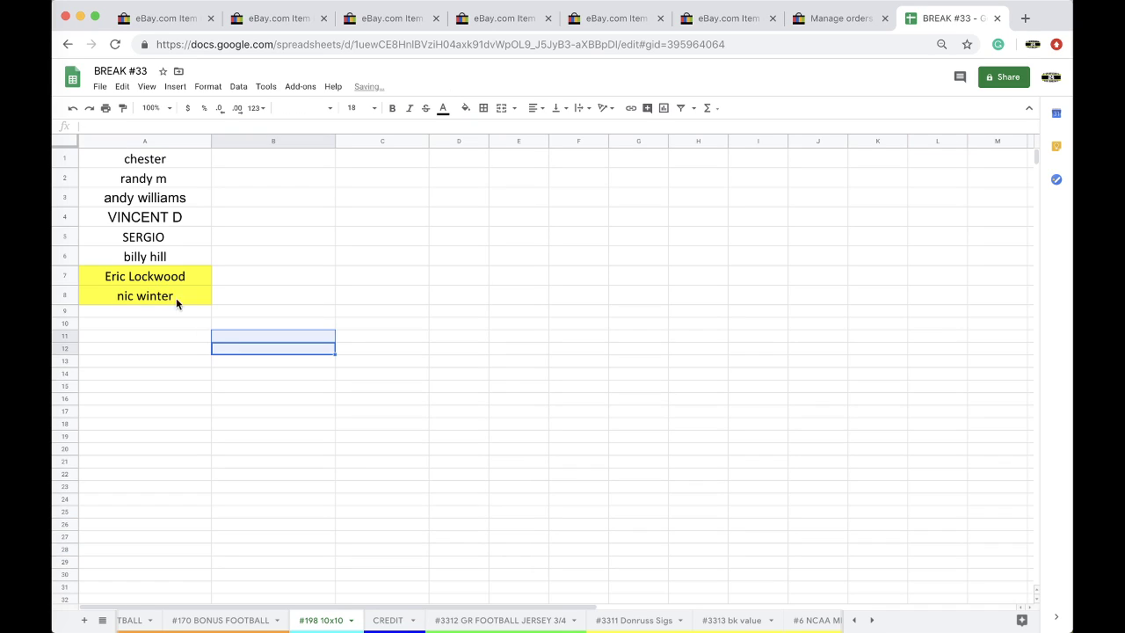
Step: Copy the A7 buyer's name into A9 and clear the yellow fill from A7:A9
{"action": "left_click", "coordinate": [159, 281]}
{"action": "key", "text": "ctrl+c"}
{"action": "left_click", "coordinate": [145, 314]}
{"action": "key", "text": "ctrl+v"}
{"action": "key", "text": "shift+Up"}
{"action": "key", "text": "shift+Up"}
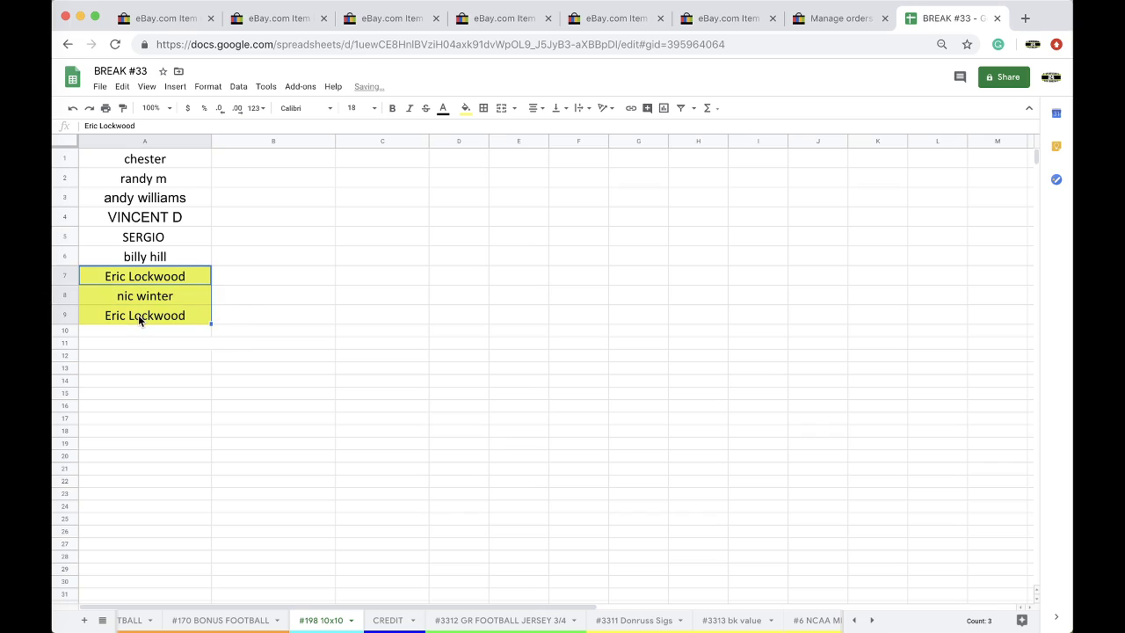
{"action": "left_click", "coordinate": [466, 107]}
{"action": "left_click", "coordinate": [474, 131]}
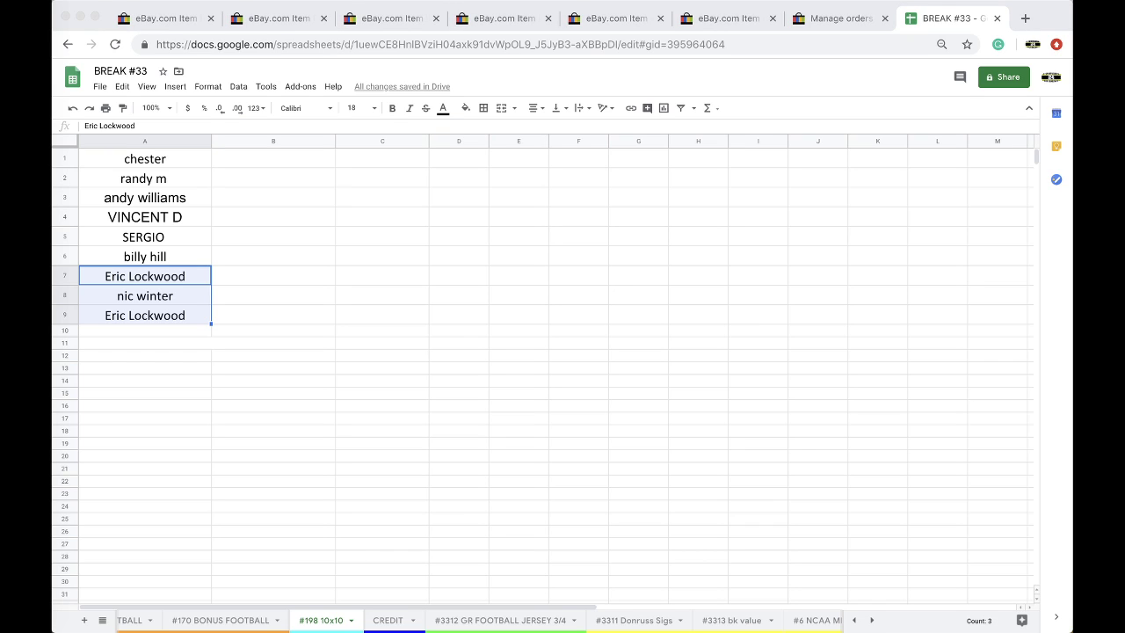
{"action": "left_click", "coordinate": [404, 621]}
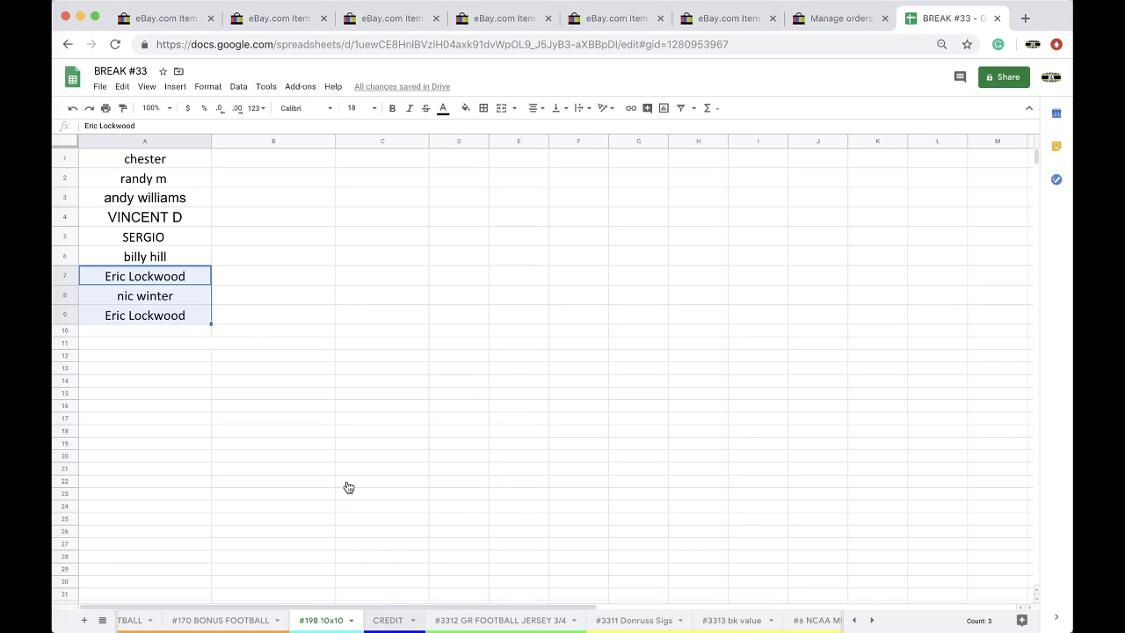
Step: Enter -$22 as the balance in B62 and fill the buyer's CREDIT name red
{"action": "scroll", "coordinate": [266, 409], "scroll_direction": "up", "scroll_amount": 4}
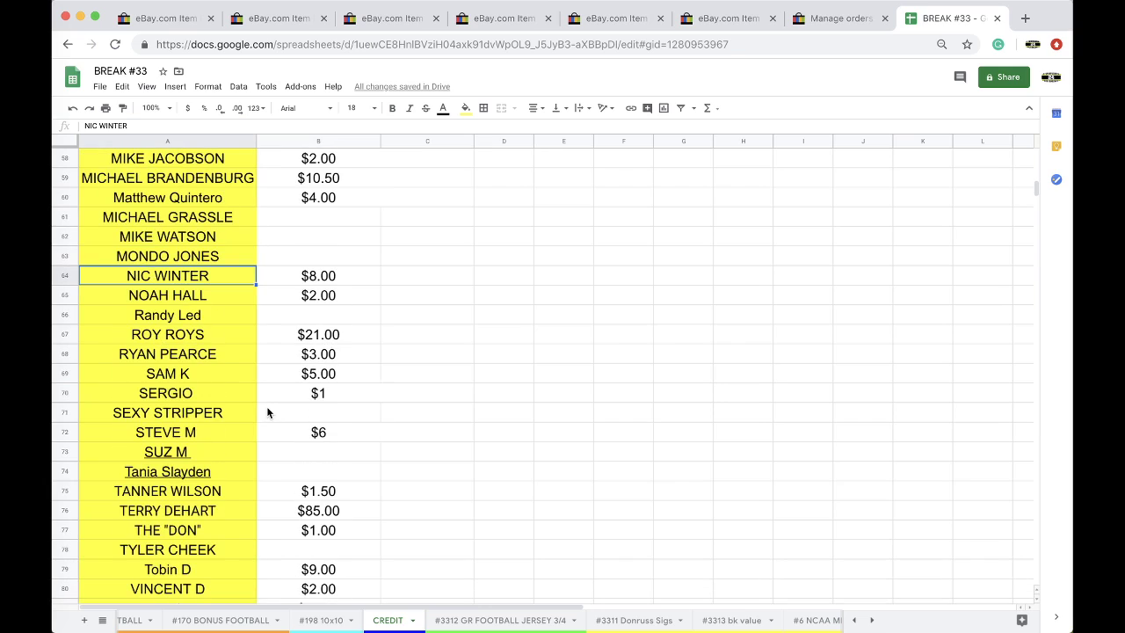
{"action": "left_click", "coordinate": [291, 277]}
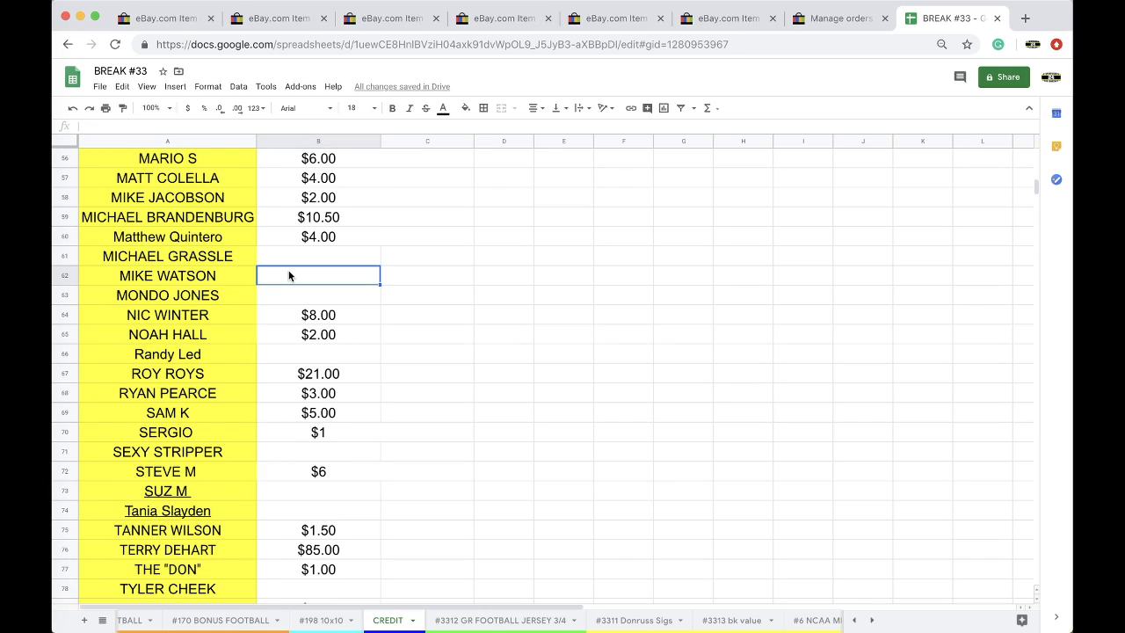
{"action": "type", "text": "-$22"}
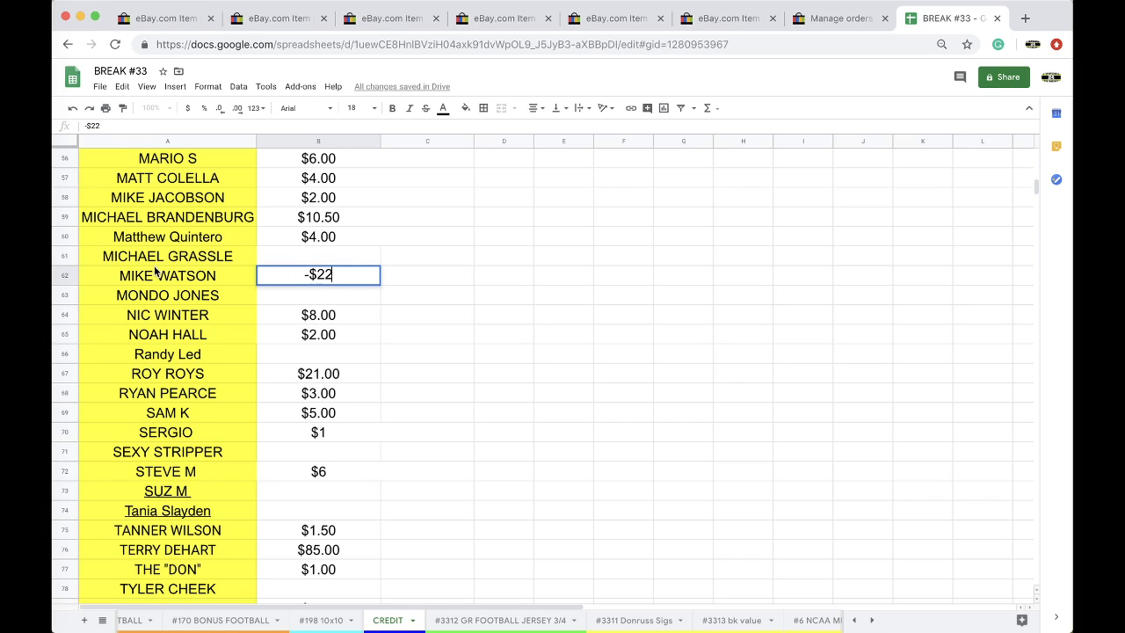
{"action": "left_click", "coordinate": [158, 275]}
{"action": "left_click", "coordinate": [465, 107]}
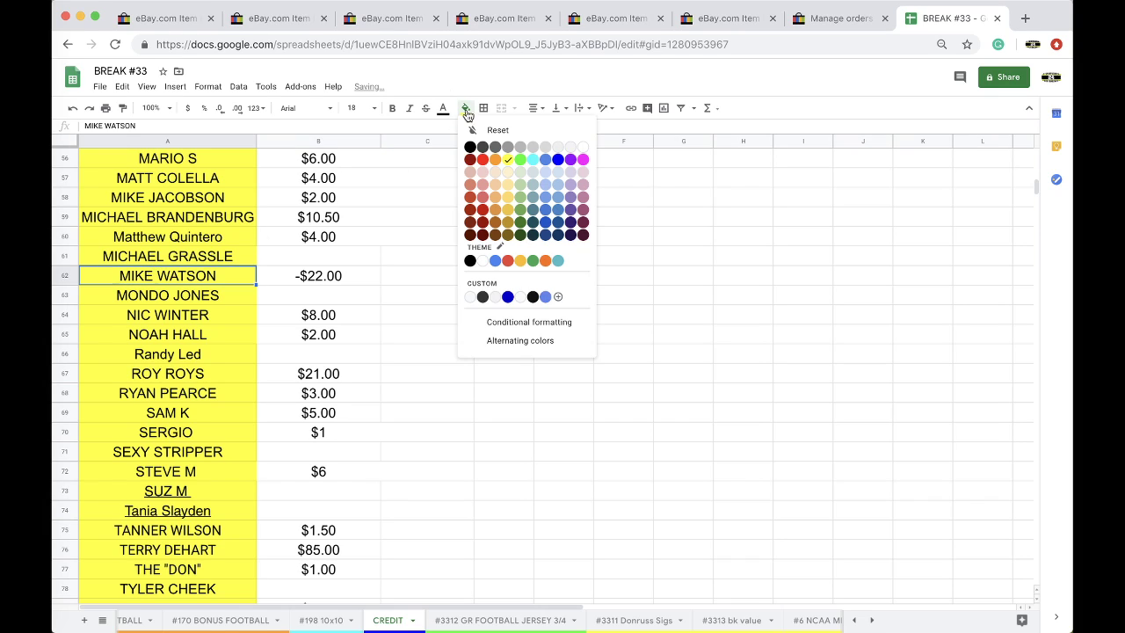
{"action": "left_click", "coordinate": [482, 157]}
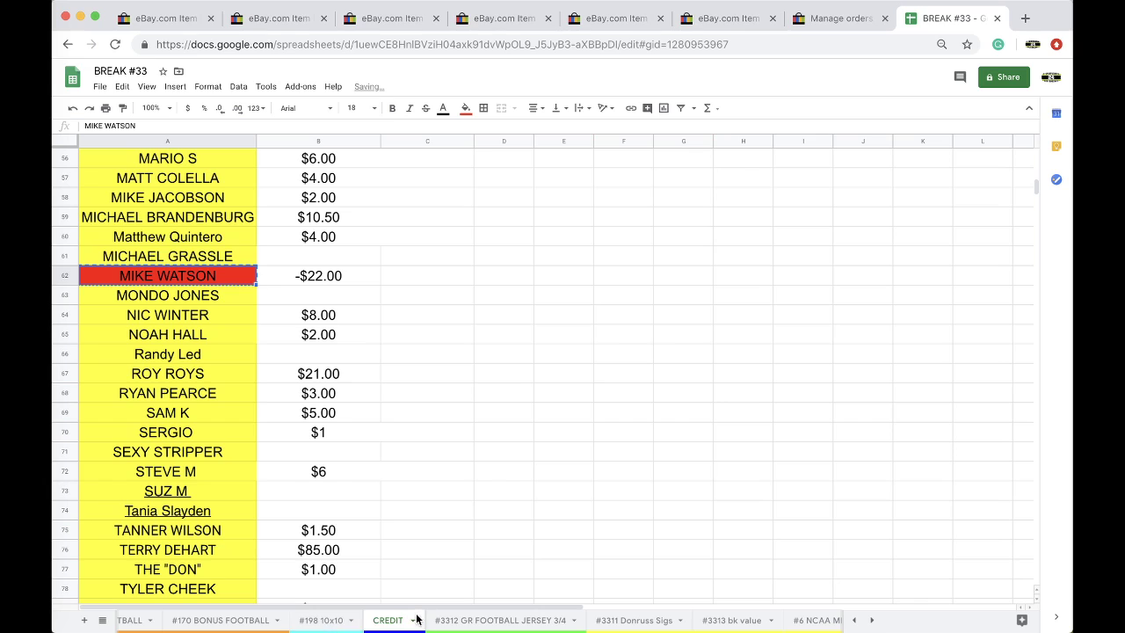
Step: Paste the buyer's name as values only into A10 of #198 10x10
{"action": "left_click", "coordinate": [340, 617]}
{"action": "left_click", "coordinate": [170, 334]}
{"action": "key", "text": "ctrl+v"}
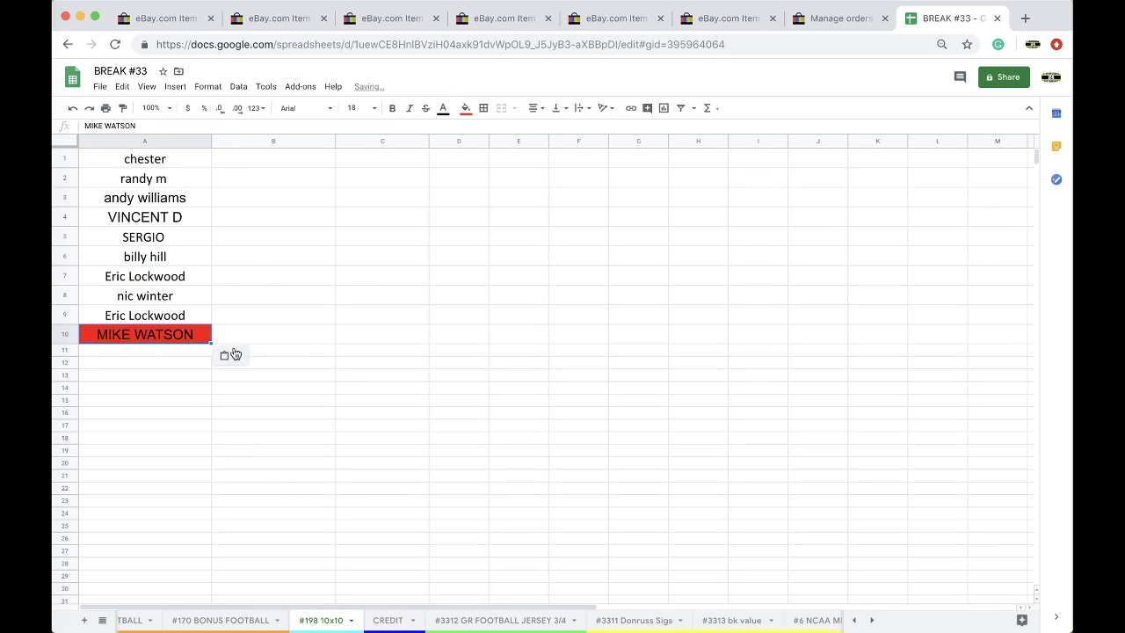
{"action": "left_click", "coordinate": [225, 355]}
{"action": "left_click", "coordinate": [242, 377]}
{"action": "scroll", "coordinate": [411, 626], "scroll_direction": "right", "scroll_amount": 5}
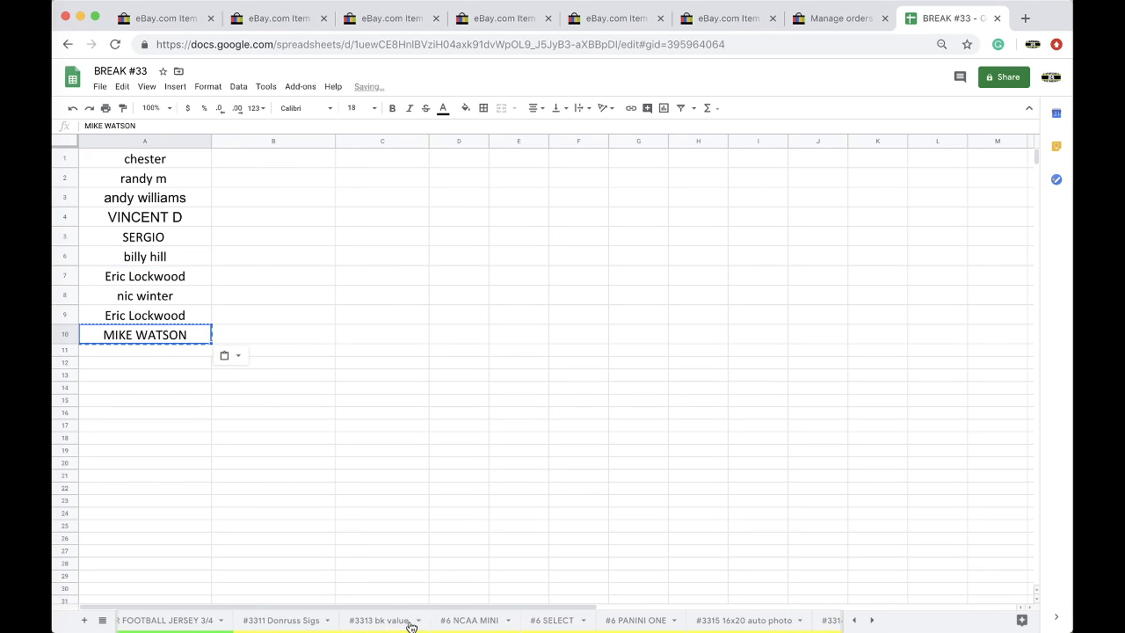
{"action": "scroll", "coordinate": [429, 626], "scroll_direction": "right", "scroll_amount": 5}
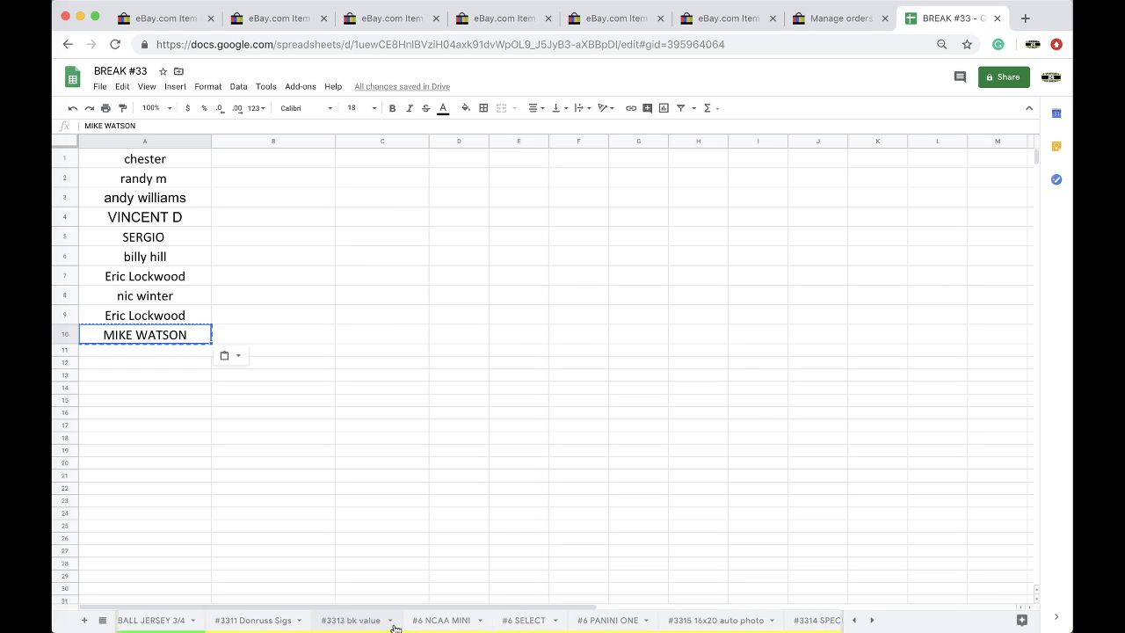
Step: Paste the buyer's name into C3:C5 on #34 PREM PACK FB (Ravens, Bills, Panthers)
{"action": "left_click", "coordinate": [667, 620]}
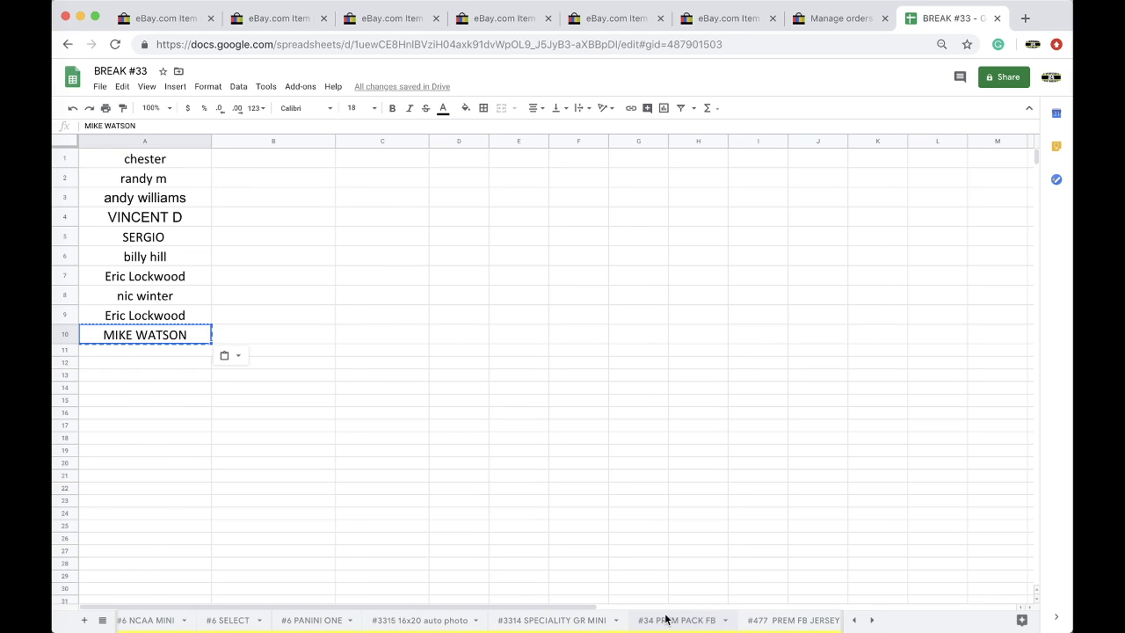
{"action": "left_click", "coordinate": [374, 201]}
{"action": "key", "text": "ctrl+v"}
{"action": "left_click", "coordinate": [373, 227]}
{"action": "key", "text": "ctrl+v"}
{"action": "left_click", "coordinate": [373, 235]}
{"action": "key", "text": "ctrl+v"}
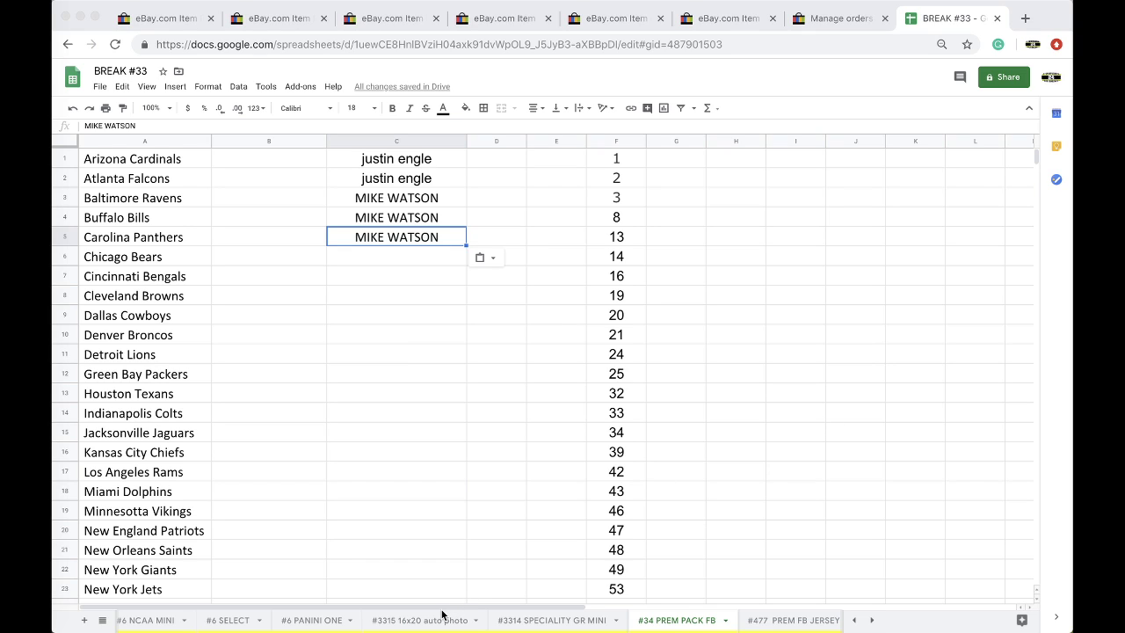
{"action": "scroll", "coordinate": [404, 620], "scroll_direction": "left", "scroll_amount": 5}
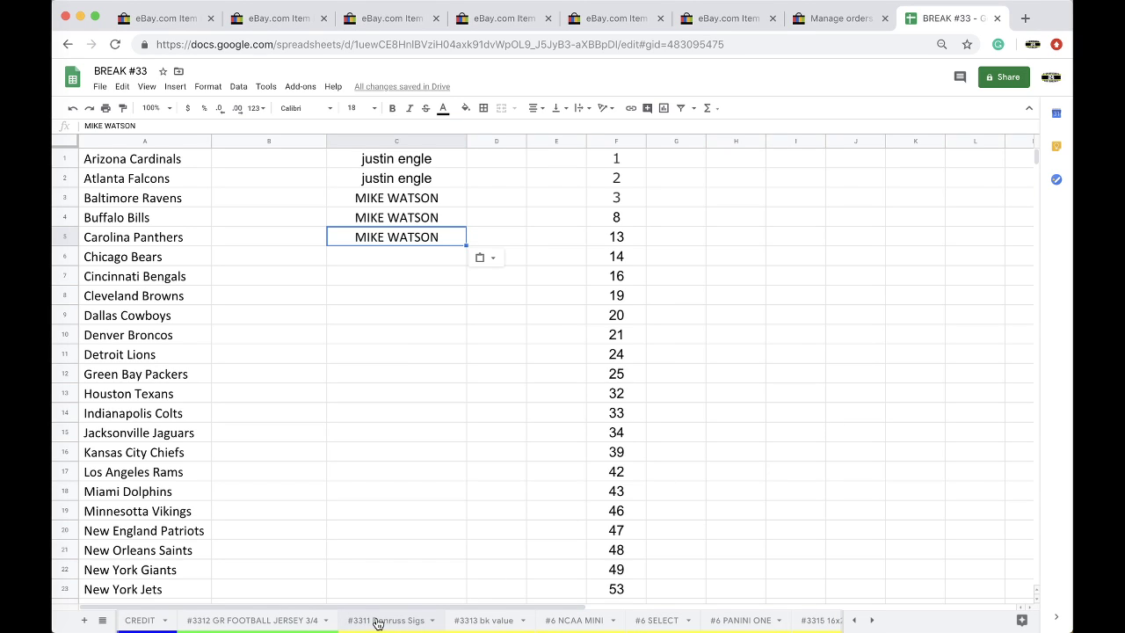
Step: Paste the other buyer into C22:C25 on #3311 Donruss Sigs, Giants through Eagles
{"action": "left_click", "coordinate": [379, 621]}
{"action": "scroll", "coordinate": [327, 396], "scroll_direction": "down", "scroll_amount": 5}
{"action": "scroll", "coordinate": [392, 258], "scroll_direction": "up", "scroll_amount": 3}
{"action": "left_click", "coordinate": [396, 253]}
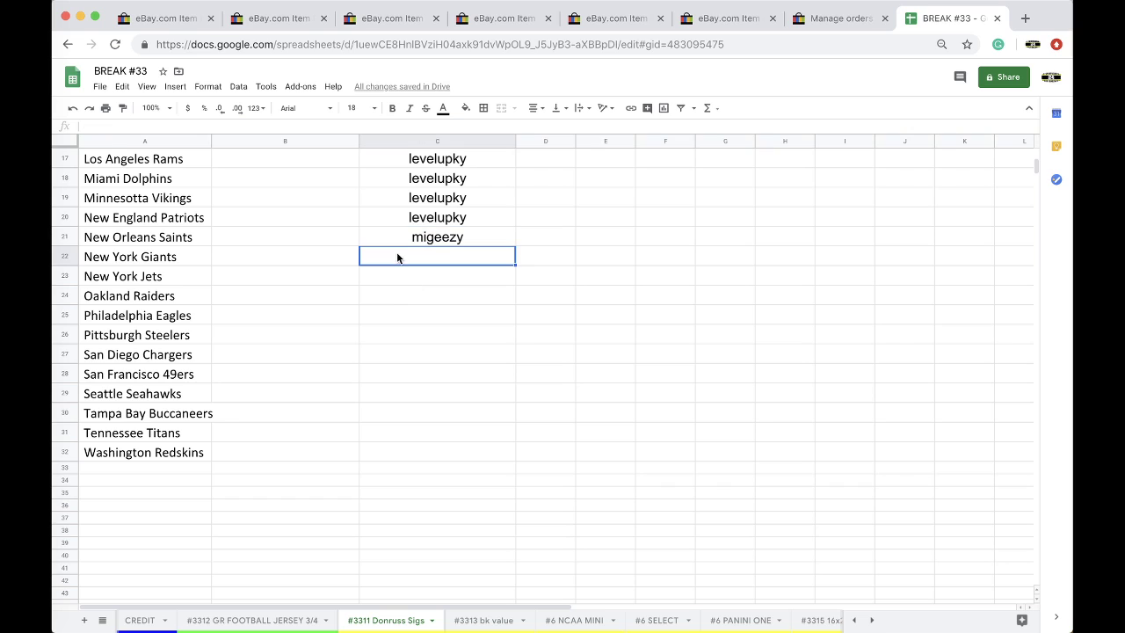
{"action": "key", "text": "super+v"}
{"action": "key", "text": "Down"}
{"action": "key", "text": "super+v"}
{"action": "key", "text": "Down"}
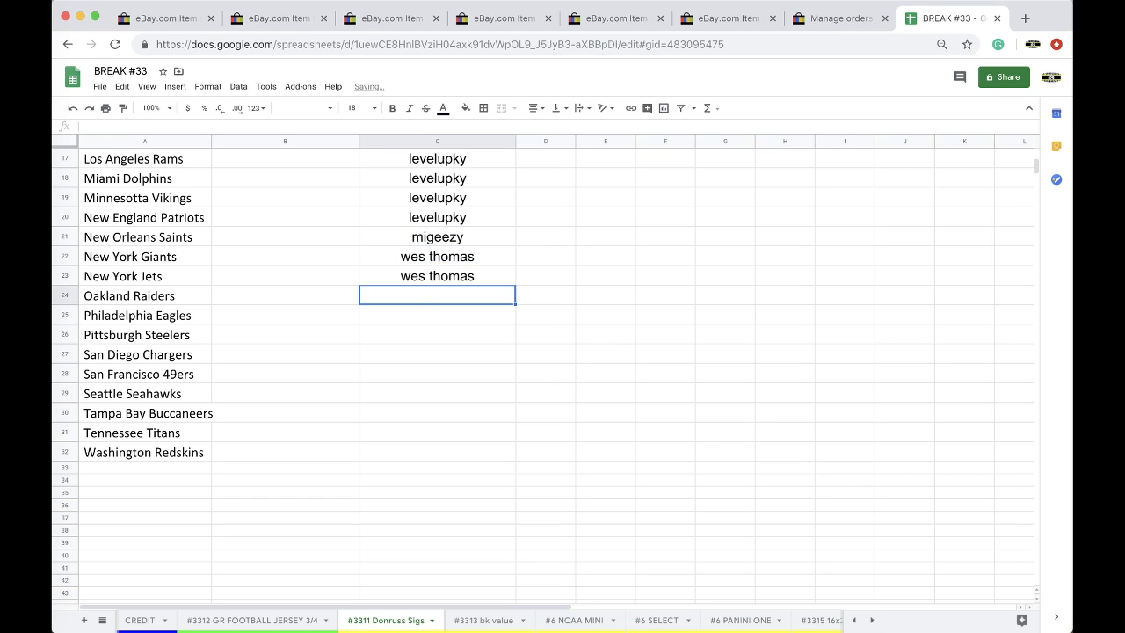
{"action": "key", "text": "super+v"}
{"action": "key", "text": "Down"}
{"action": "key", "text": "super+v"}
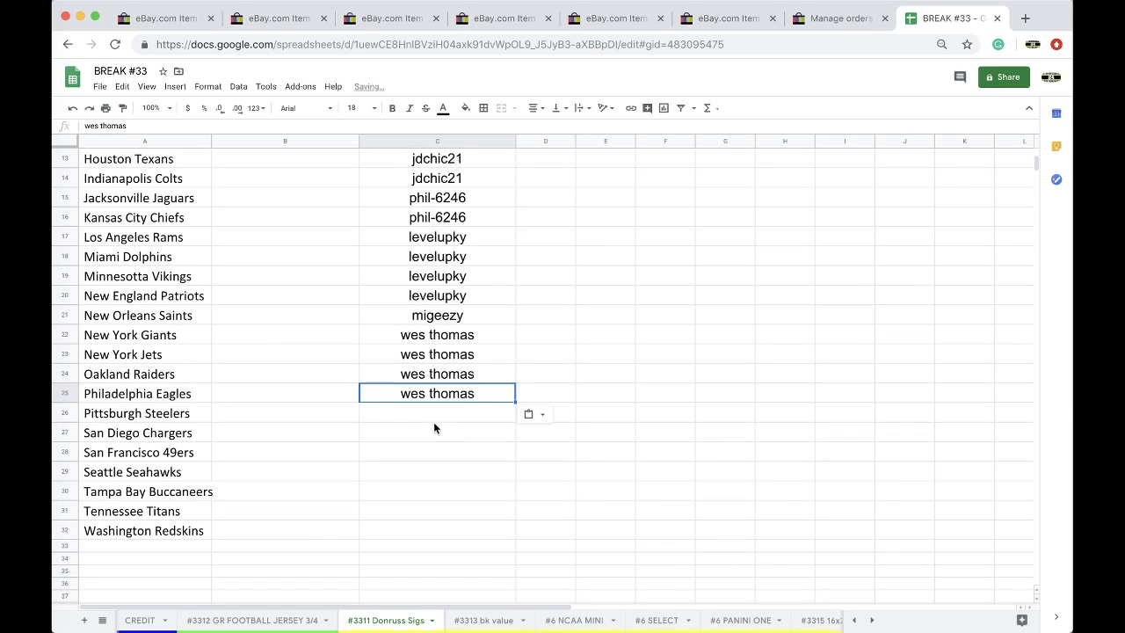
{"action": "key", "text": "Down"}
{"action": "key", "text": "super+v"}
{"action": "left_click", "coordinate": [151, 620]}
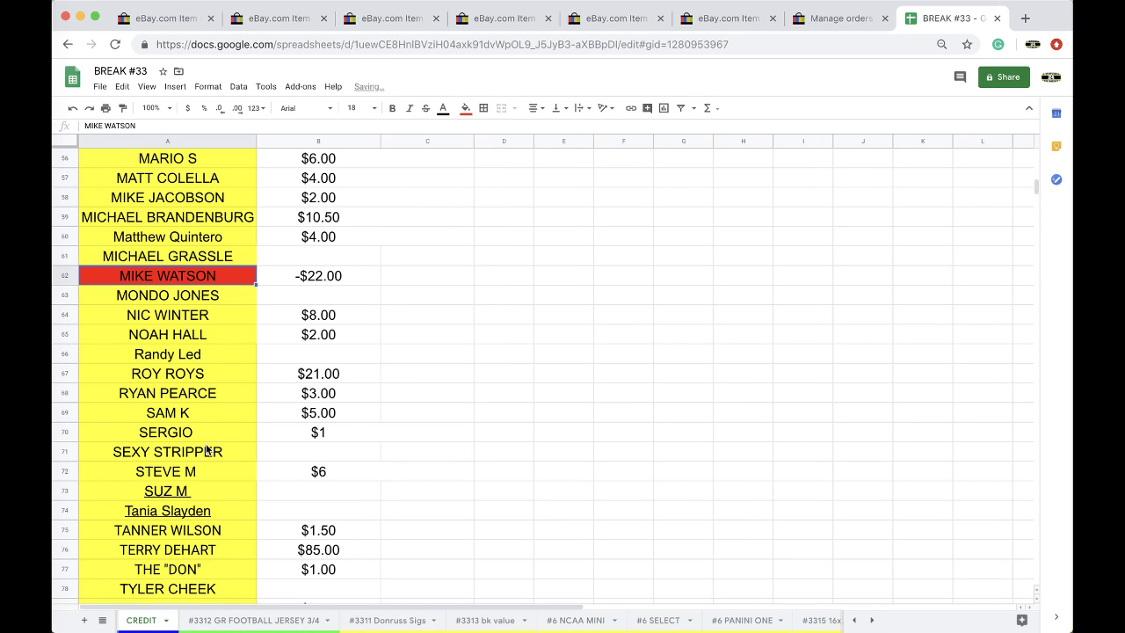
Step: Enter -$15 in C81 beside the last buyer's CREDIT balance
{"action": "scroll", "coordinate": [207, 450], "scroll_direction": "down", "scroll_amount": 3}
{"action": "scroll", "coordinate": [206, 450], "scroll_direction": "down", "scroll_amount": 1}
{"action": "left_click", "coordinate": [370, 392]}
{"action": "key", "text": "Right"}
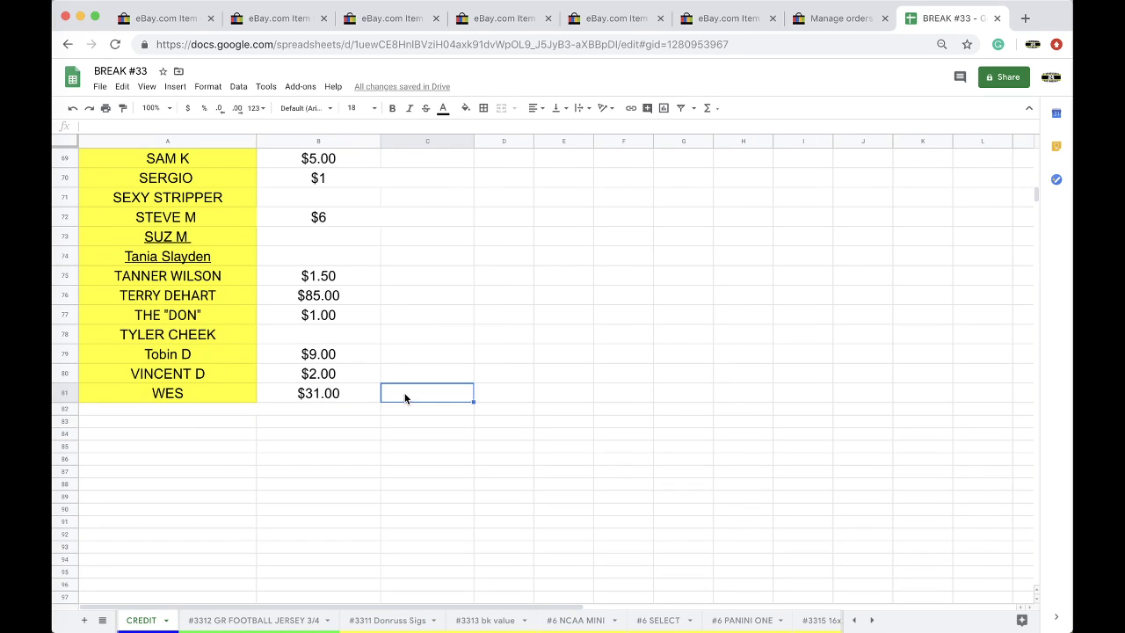
{"action": "type", "text": "-$15"}
{"action": "left_click", "coordinate": [370, 451]}
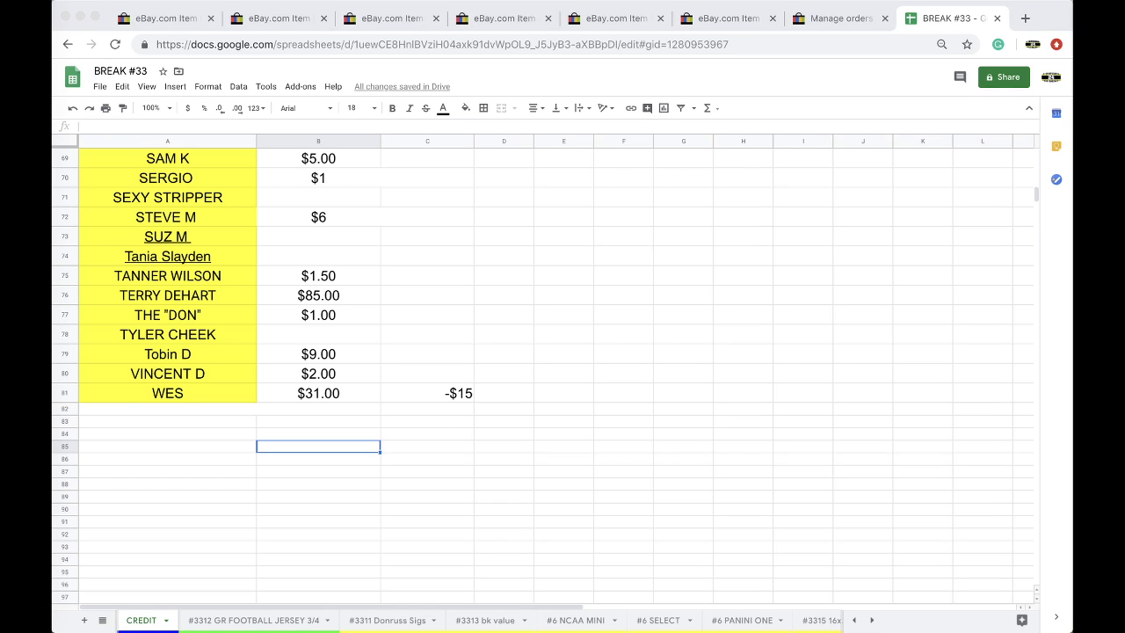
Step: Paste the next buyer name from CREDIT A63 into A11 on #198 10x10
{"action": "scroll", "coordinate": [438, 358], "scroll_direction": "up", "scroll_amount": 5}
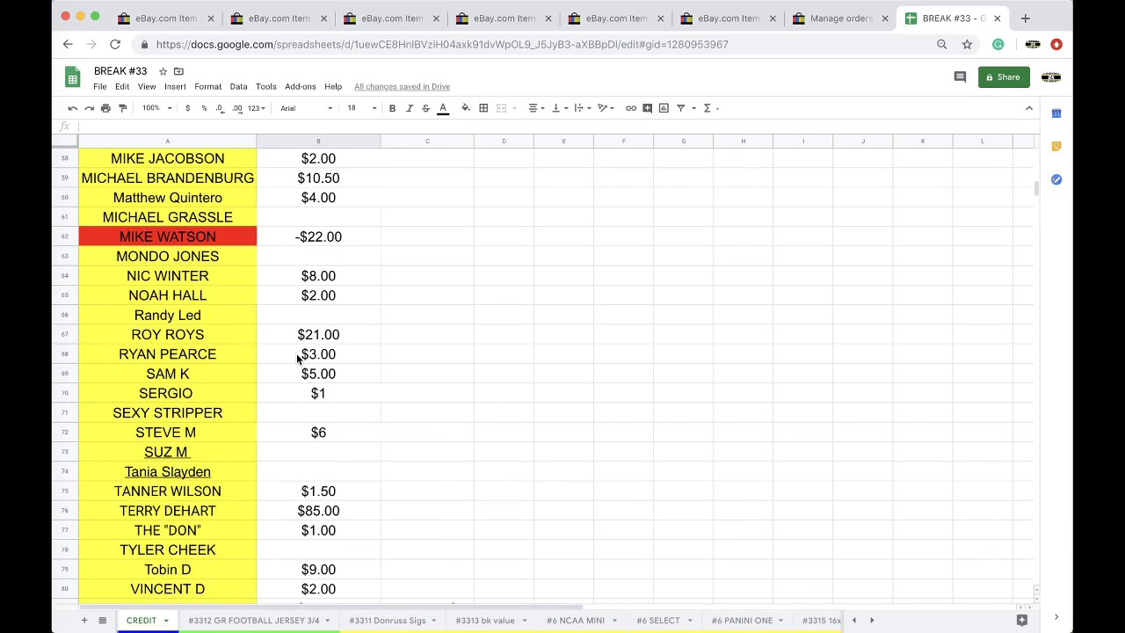
{"action": "left_click", "coordinate": [211, 321]}
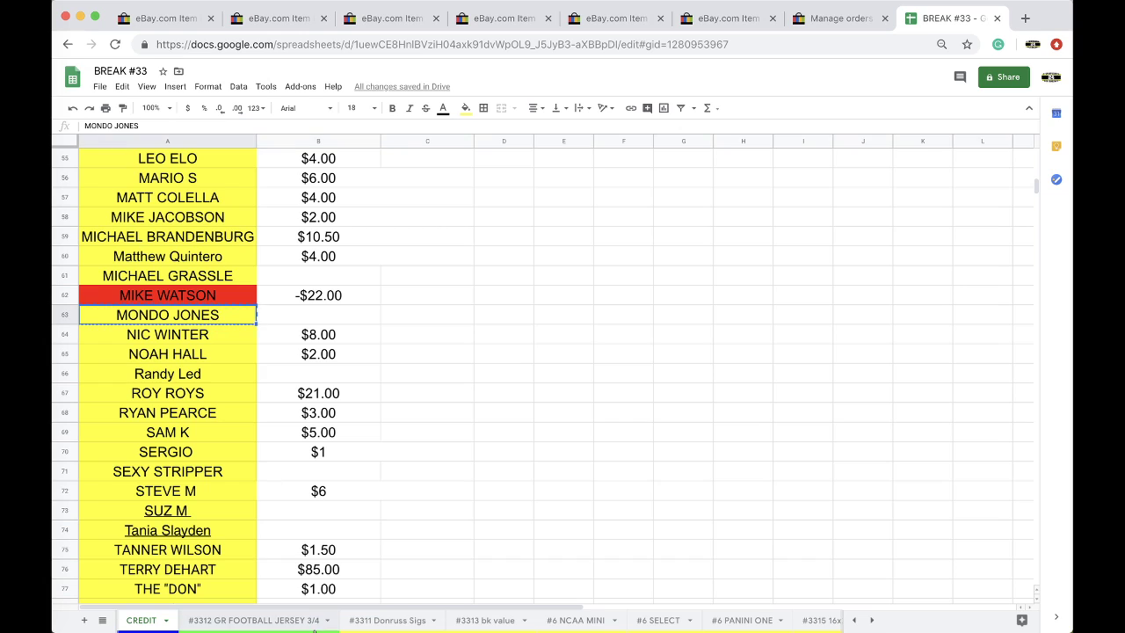
{"action": "scroll", "coordinate": [185, 620], "scroll_direction": "left", "scroll_amount": 3}
{"action": "left_click", "coordinate": [196, 620]}
{"action": "left_click", "coordinate": [146, 353]}
{"action": "key", "text": "super+v"}
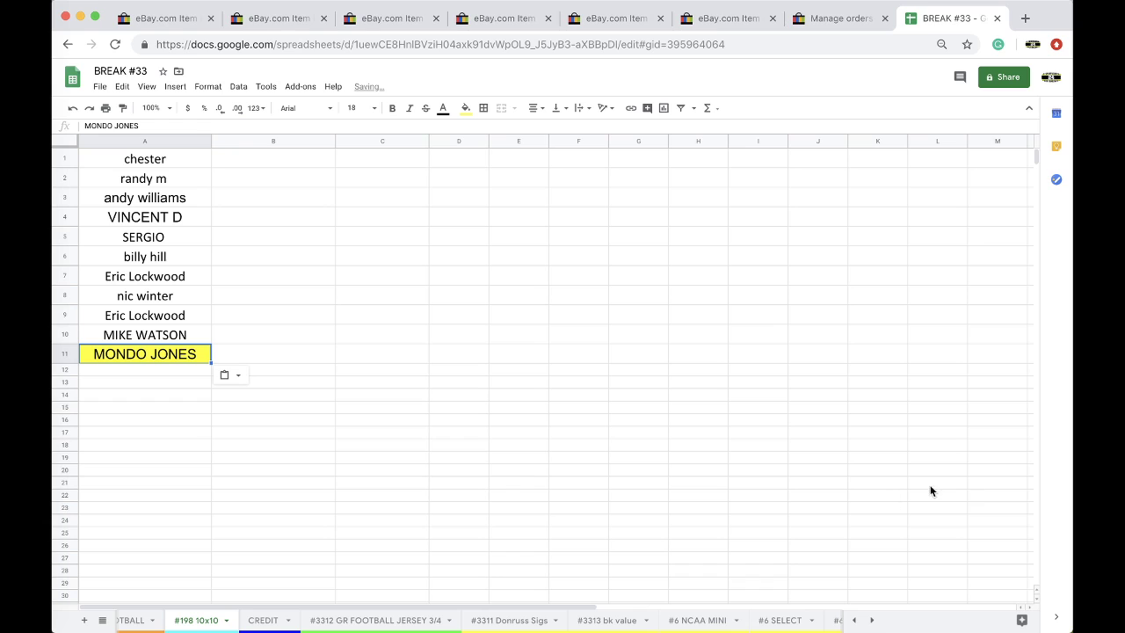
{"action": "left_click", "coordinate": [580, 620]}
{"action": "scroll", "coordinate": [466, 493], "scroll_direction": "down", "scroll_amount": 2}
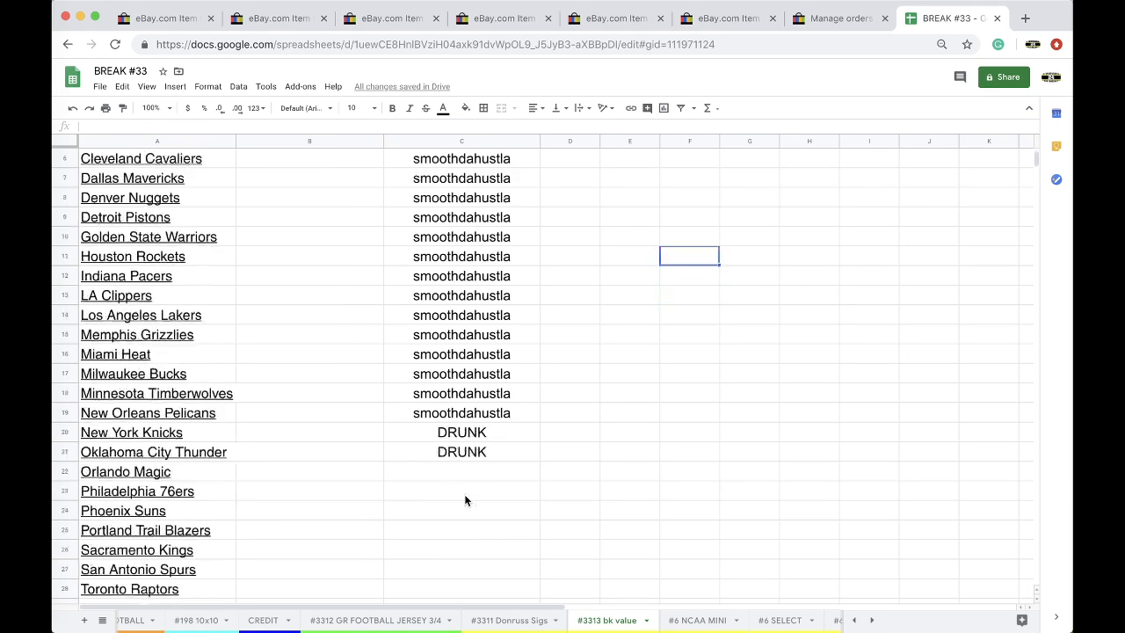
Step: Enter a new buyer for Orlando Magic in C22 on #3313 bk value and fill it yellow
{"action": "left_click", "coordinate": [444, 474]}
{"action": "type", "text": "warren"}
{"action": "key", "text": "Return"}
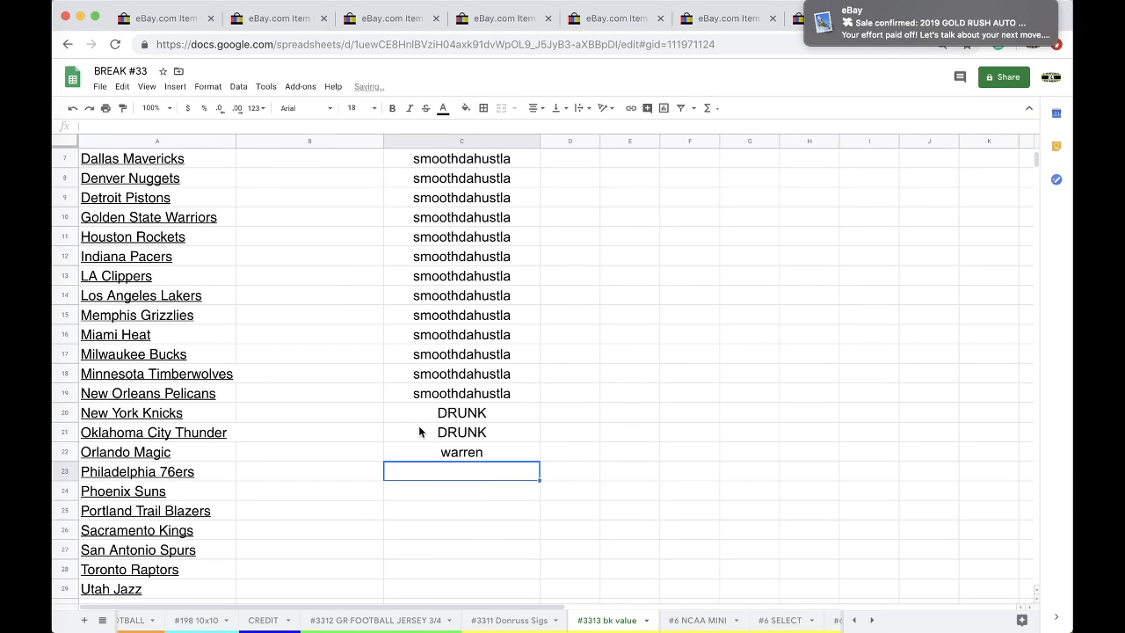
{"action": "left_click", "coordinate": [407, 452]}
{"action": "left_click", "coordinate": [466, 107]}
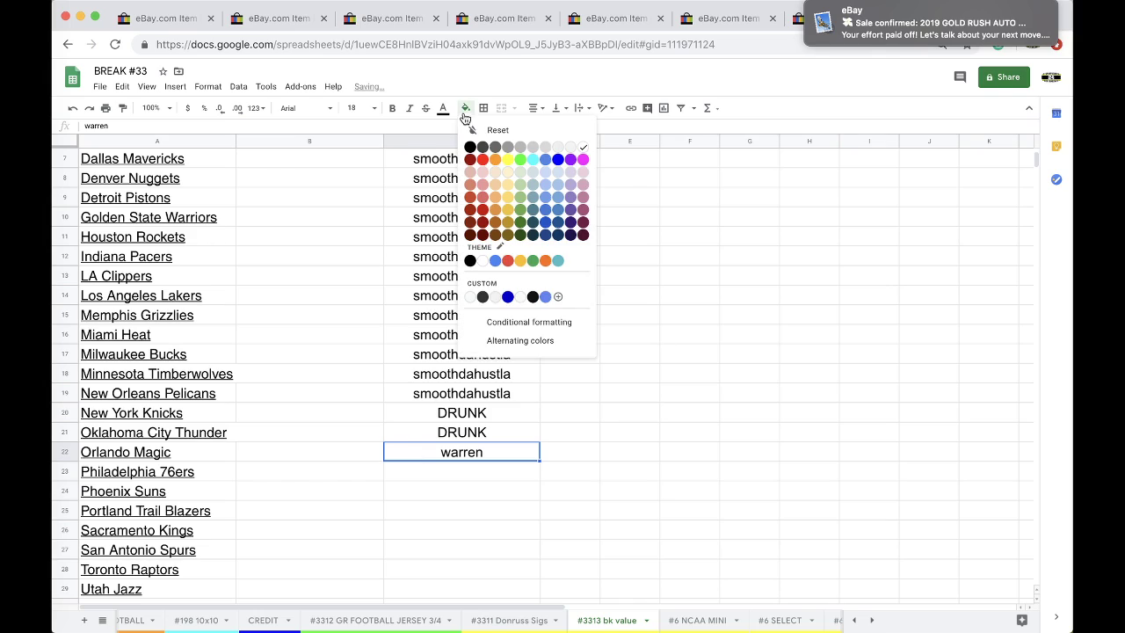
{"action": "left_click", "coordinate": [507, 160]}
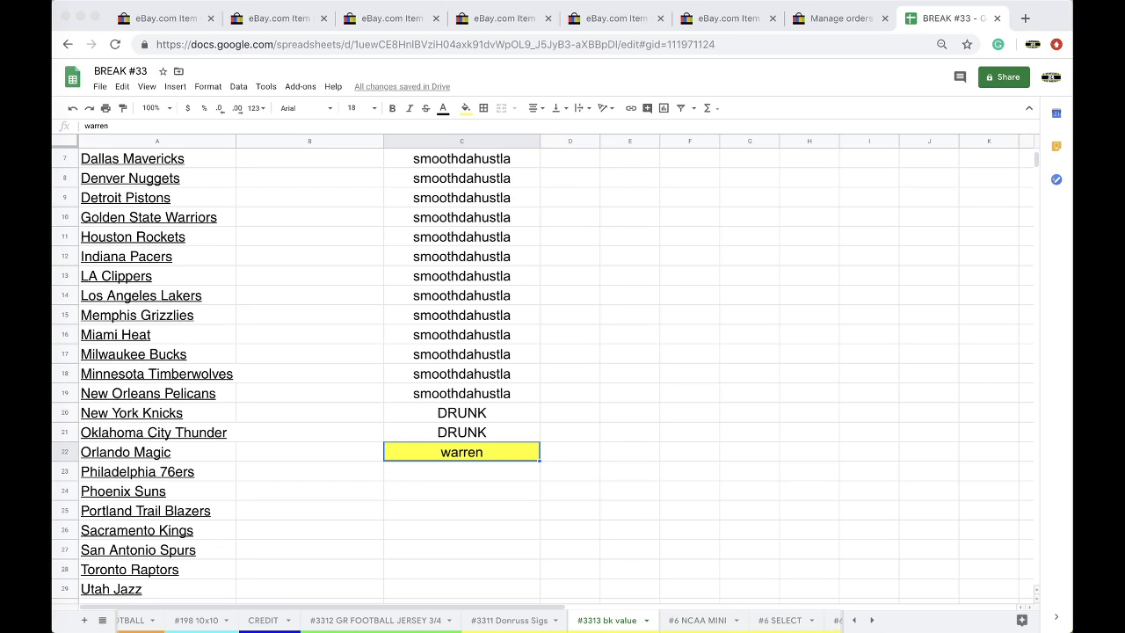
{"action": "scroll", "coordinate": [440, 624], "scroll_direction": "right", "scroll_amount": 10}
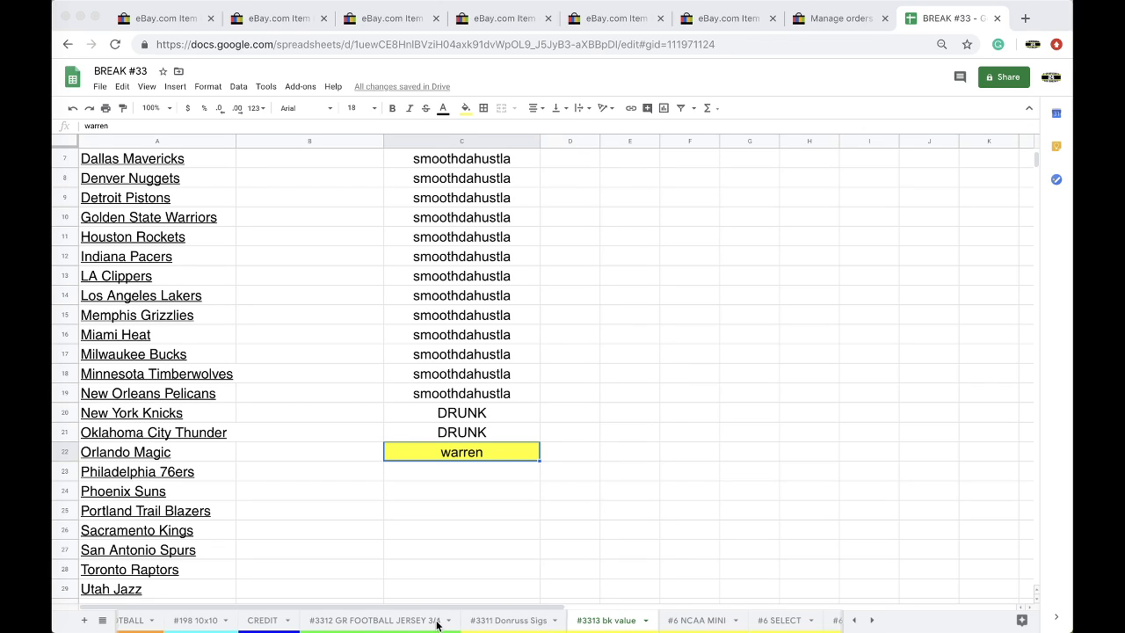
{"action": "scroll", "coordinate": [514, 626], "scroll_direction": "right", "scroll_amount": 10}
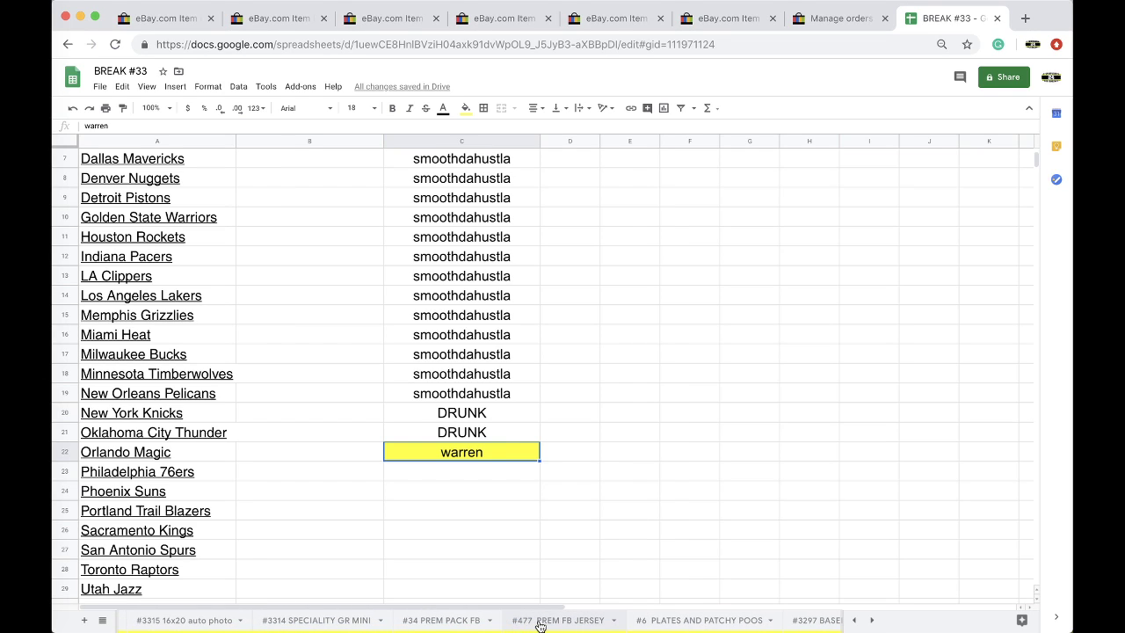
{"action": "scroll", "coordinate": [519, 624], "scroll_direction": "right", "scroll_amount": 10}
{"action": "scroll", "coordinate": [540, 624], "scroll_direction": "left", "scroll_amount": 10}
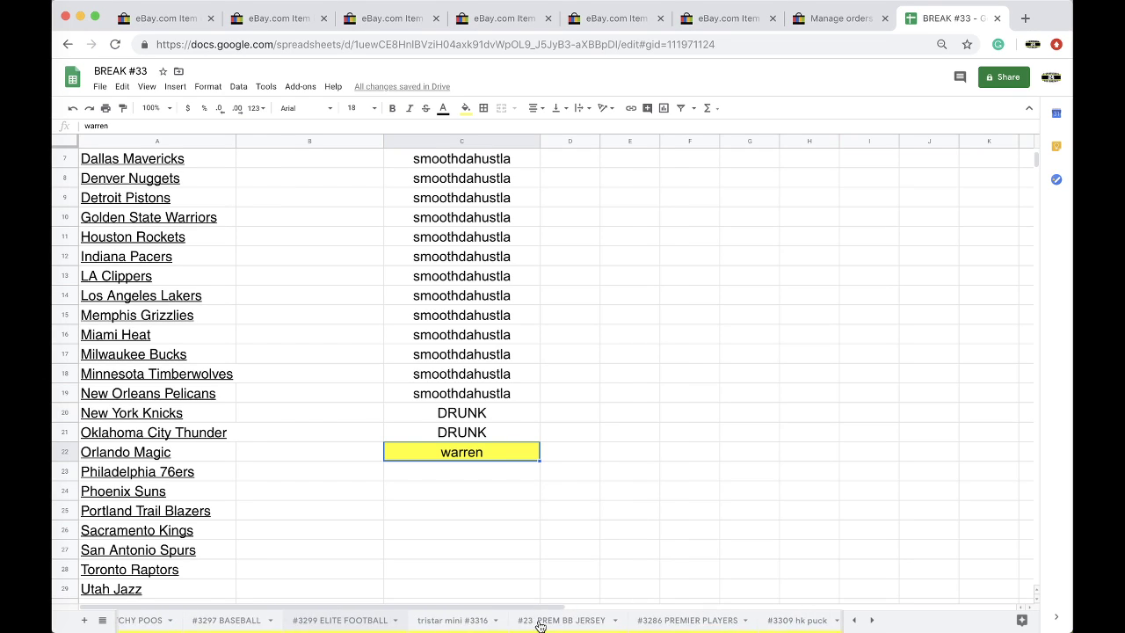
{"action": "scroll", "coordinate": [539, 624], "scroll_direction": "left", "scroll_amount": 10}
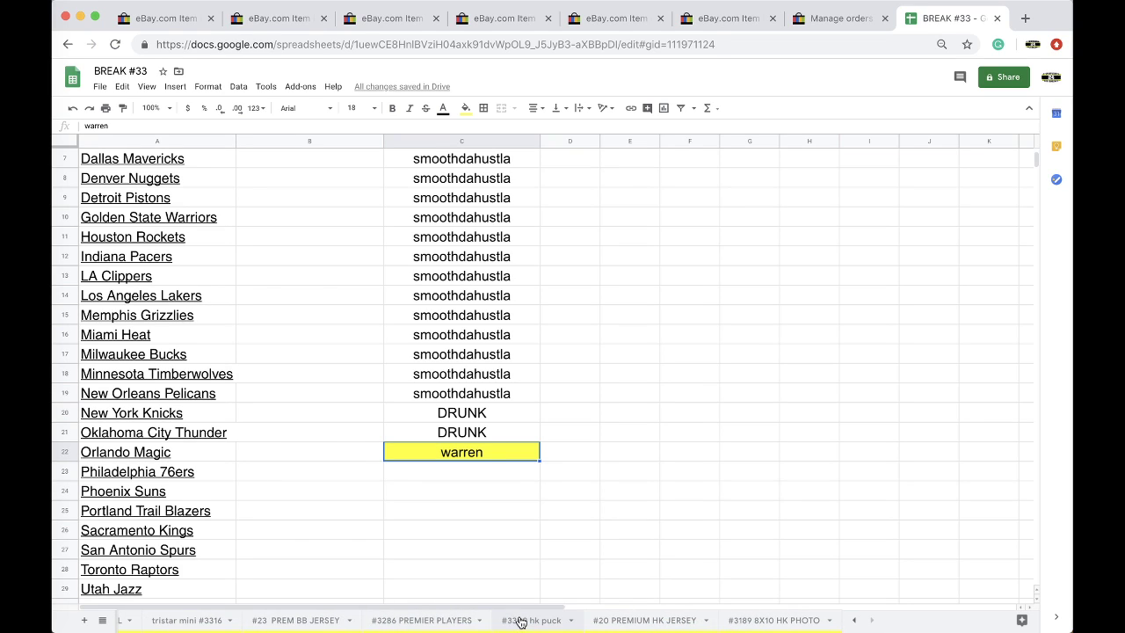
{"action": "scroll", "coordinate": [519, 622], "scroll_direction": "left", "scroll_amount": 2}
{"action": "scroll", "coordinate": [520, 622], "scroll_direction": "left", "scroll_amount": 5}
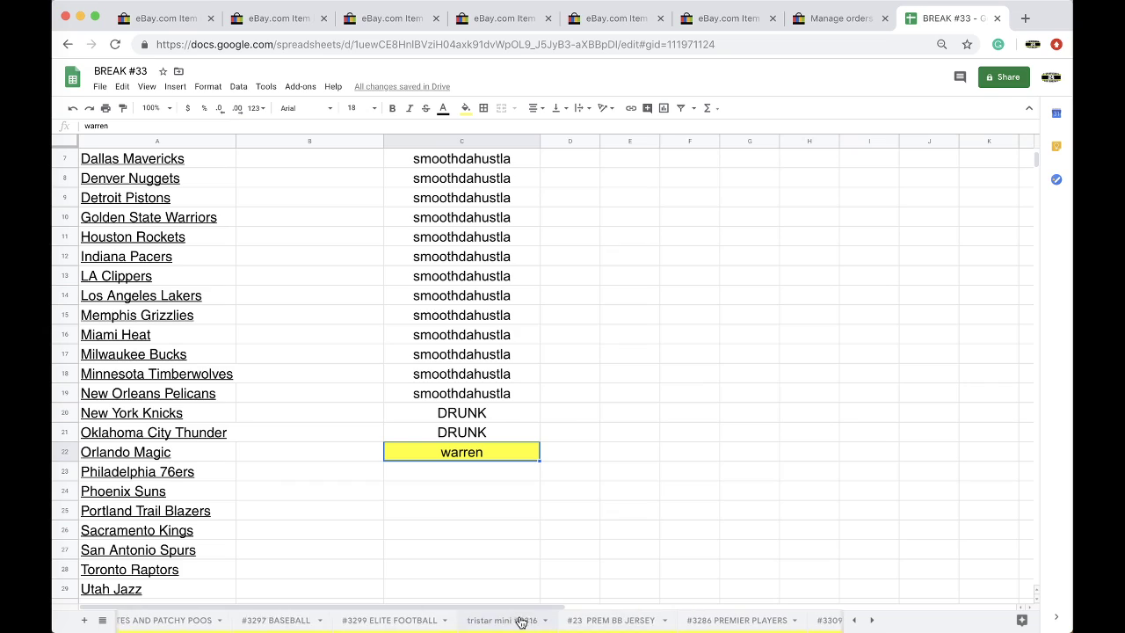
Step: Paste the buyer as values into C14:C16 on #3299 ELITE FOOTBALL (Colts, Jaguars, Chiefs)
{"action": "left_click", "coordinate": [517, 620]}
{"action": "left_click", "coordinate": [435, 415]}
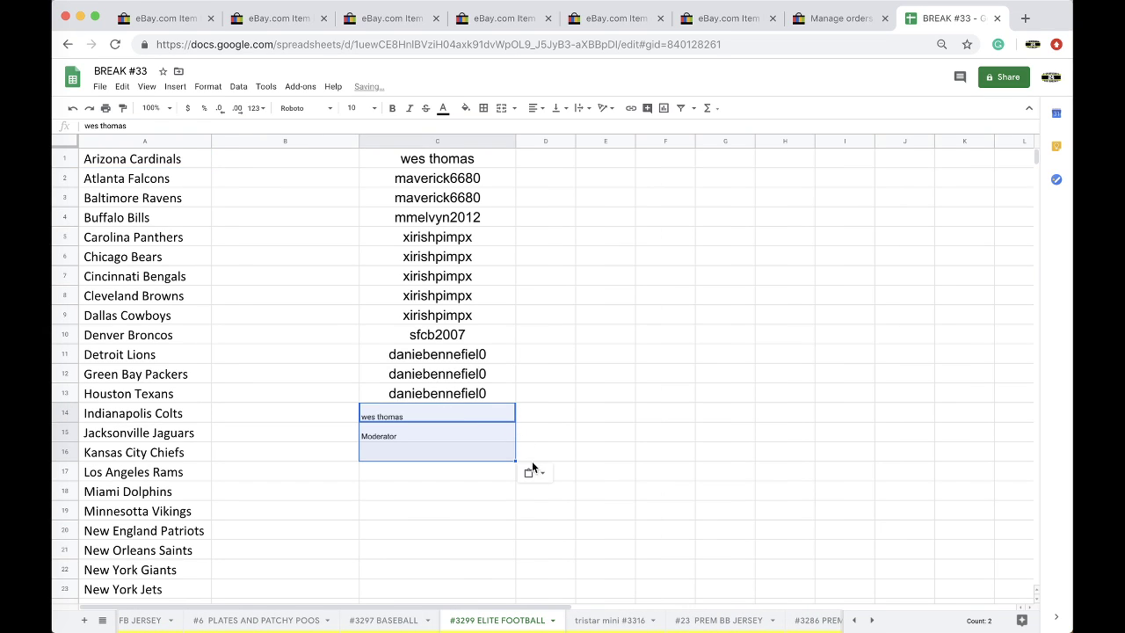
{"action": "left_click", "coordinate": [530, 472]}
{"action": "left_click", "coordinate": [549, 495]}
{"action": "left_click", "coordinate": [469, 420]}
{"action": "key", "text": "ctrl+c"}
{"action": "key", "text": "Down"}
{"action": "key", "text": "ctrl+v"}
{"action": "key", "text": "Down"}
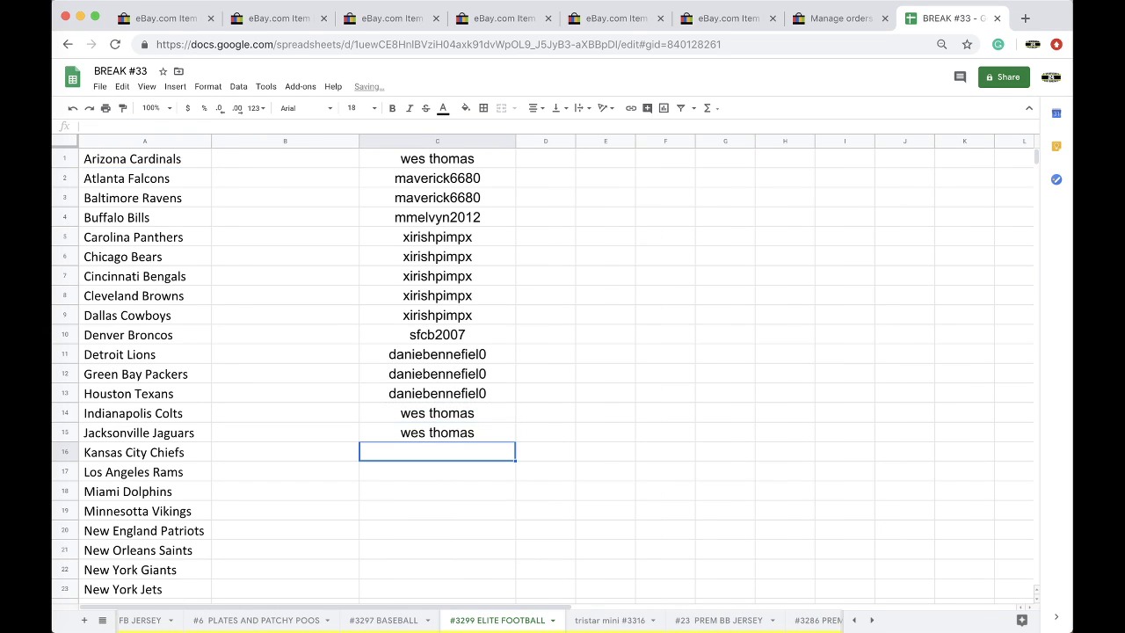
{"action": "key", "text": "ctrl+v"}
Step: Go back to CREDIT and select D81 beside the -$15 note
{"action": "scroll", "coordinate": [355, 623], "scroll_direction": "left", "scroll_amount": 10}
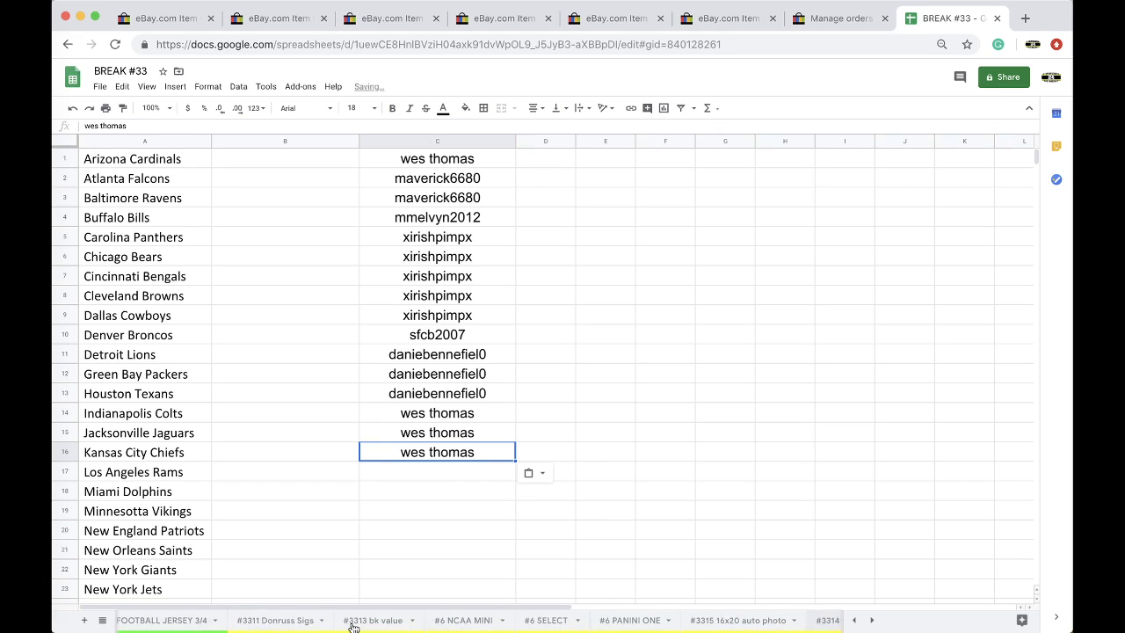
{"action": "left_click", "coordinate": [343, 620]}
{"action": "scroll", "coordinate": [293, 439], "scroll_direction": "down", "scroll_amount": 10}
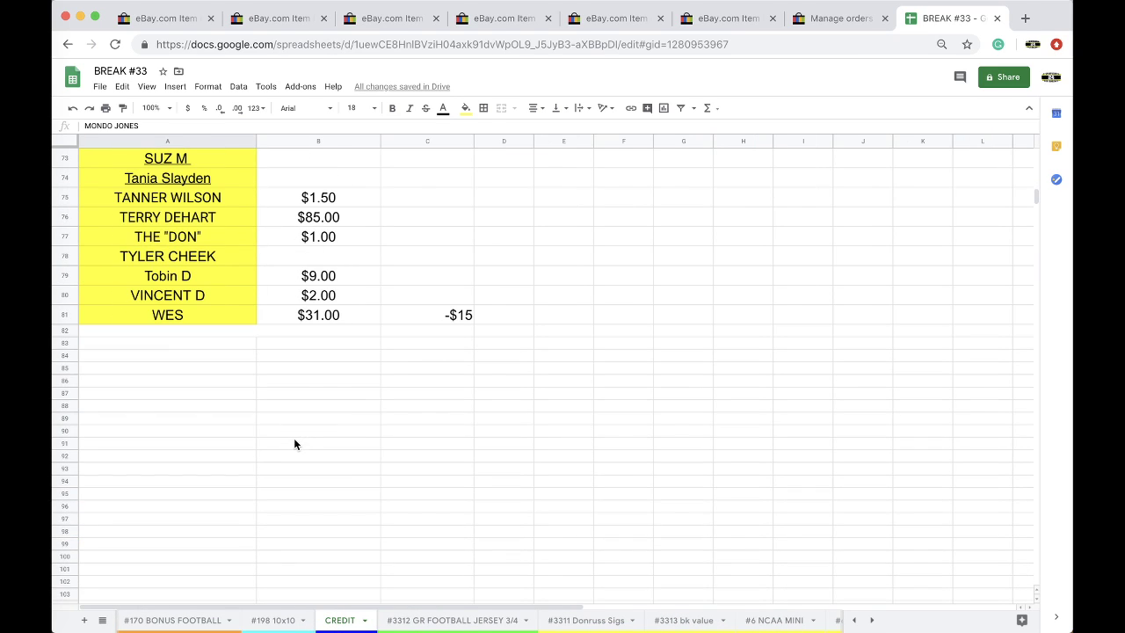
{"action": "left_click", "coordinate": [513, 316]}
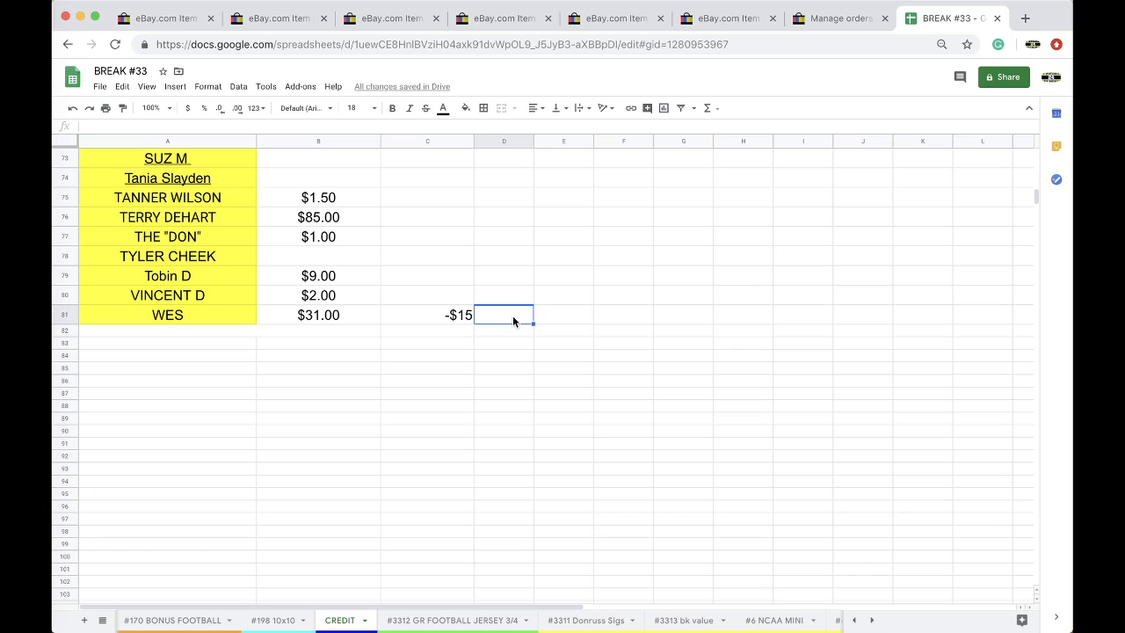
Step: Clear the stray -$15 in C81 and change B81's balance to -$2
{"action": "left_click", "coordinate": [452, 317]}
{"action": "key", "text": "Delete"}
{"action": "key", "text": "Left"}
{"action": "type", "text": "-"}
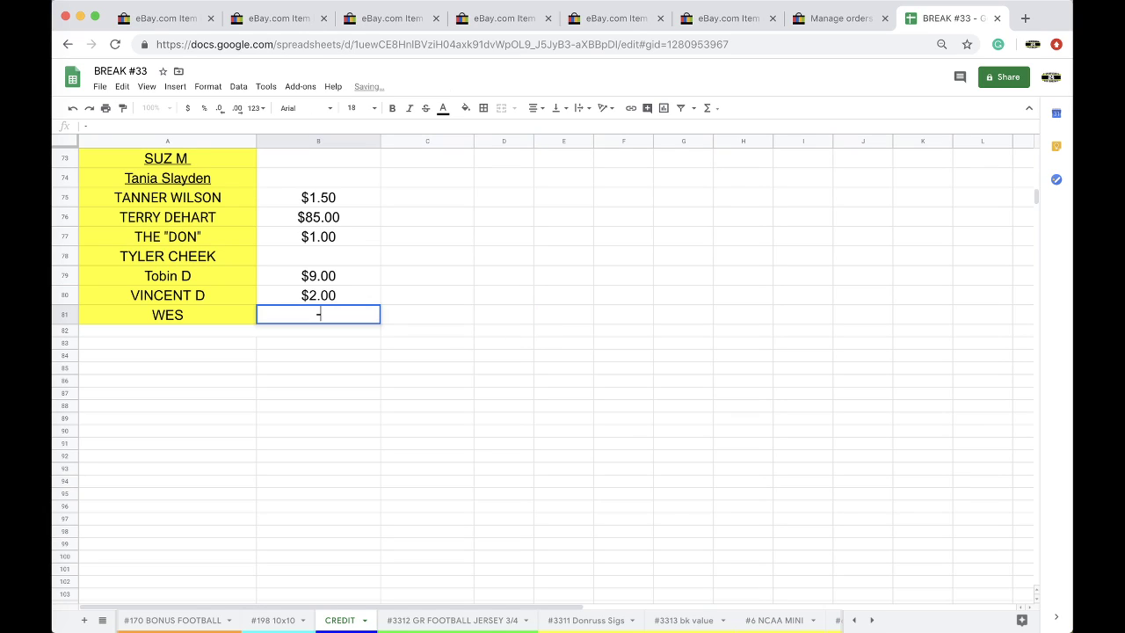
{"action": "type", "text": "$12"}
{"action": "key", "text": "BackSpace"}
{"action": "key", "text": "BackSpace"}
{"action": "type", "text": "2"}
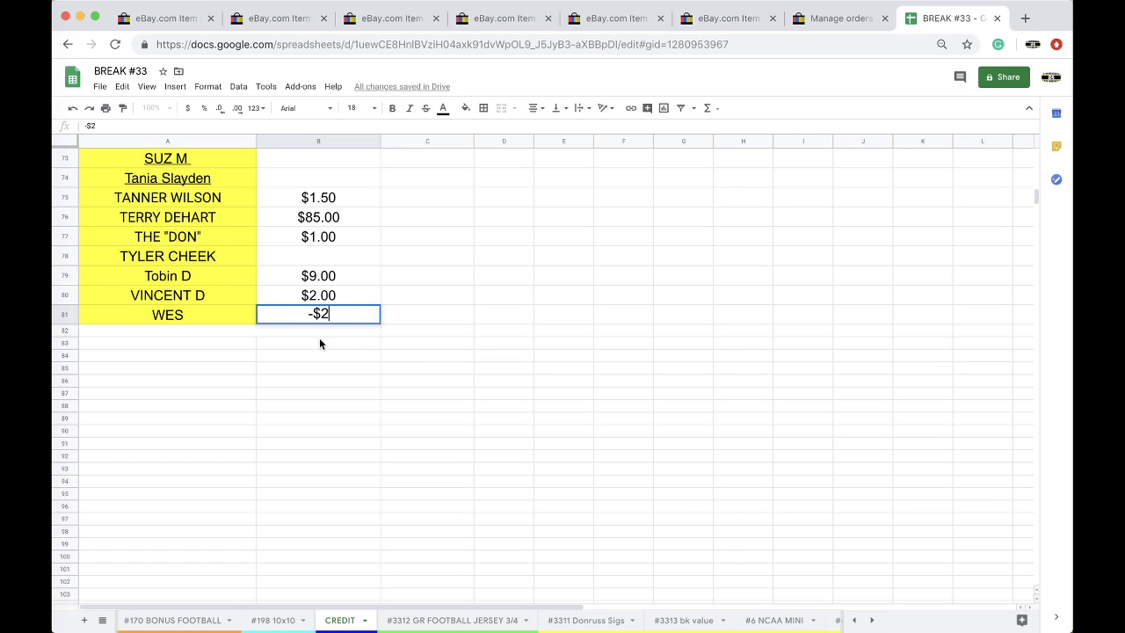
Step: Fill the buyer's name cell A81 red
{"action": "left_click", "coordinate": [203, 315]}
{"action": "left_click", "coordinate": [466, 107]}
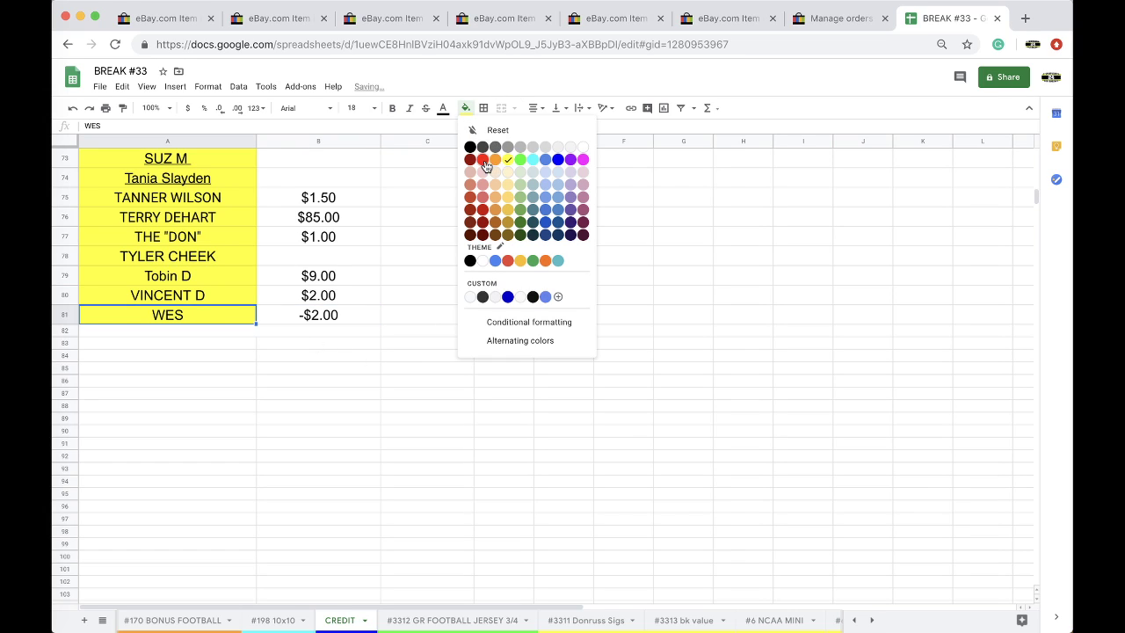
{"action": "left_click", "coordinate": [493, 162]}
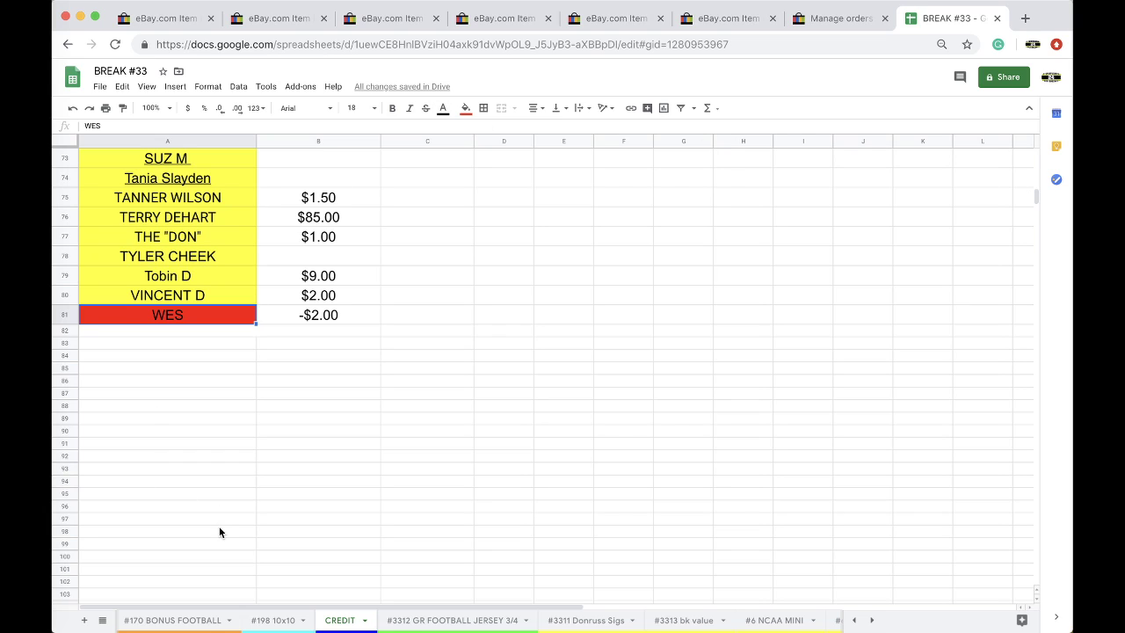
Step: Copy the name in A6 into A12 on the #198 10x10 sheet
{"action": "left_click", "coordinate": [294, 625]}
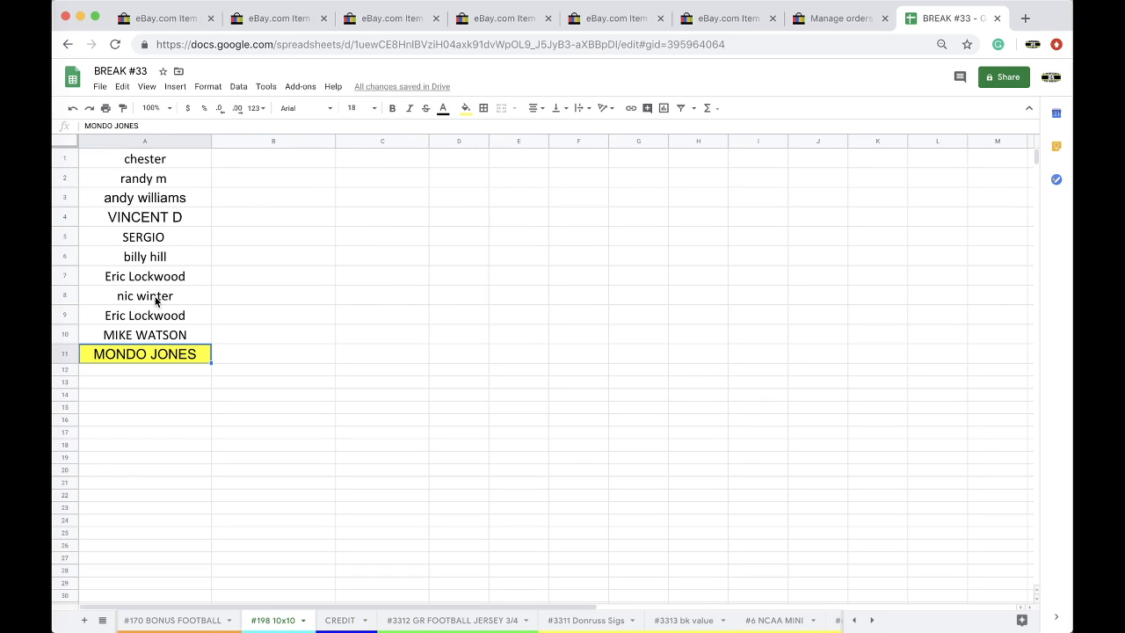
{"action": "left_click", "coordinate": [150, 260]}
{"action": "key", "text": "ctrl+c"}
{"action": "left_click", "coordinate": [138, 369]}
{"action": "key", "text": "ctrl+v"}
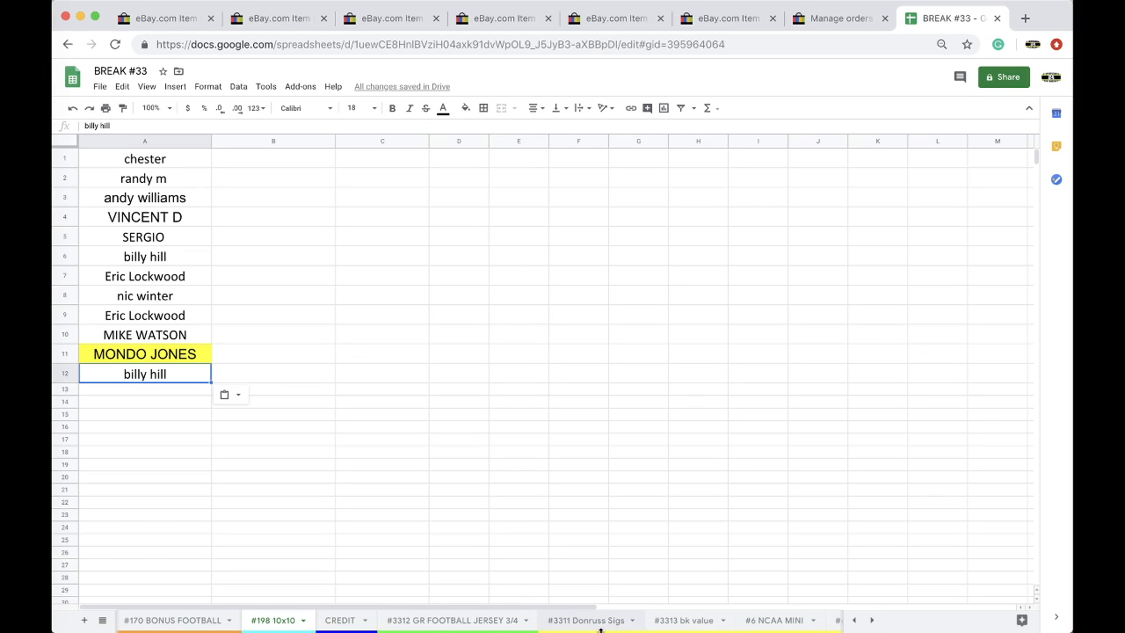
{"action": "left_click", "coordinate": [403, 589]}
Step: Reset A11's yellow fill to none on #198 10x10
{"action": "left_click", "coordinate": [346, 619]}
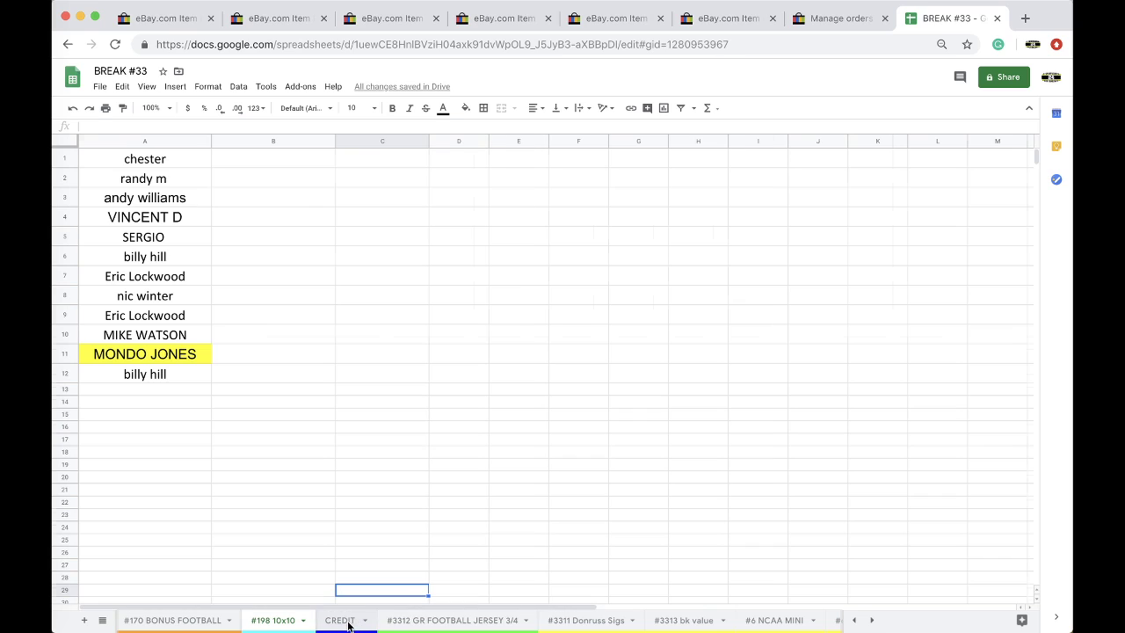
{"action": "left_click", "coordinate": [274, 620]}
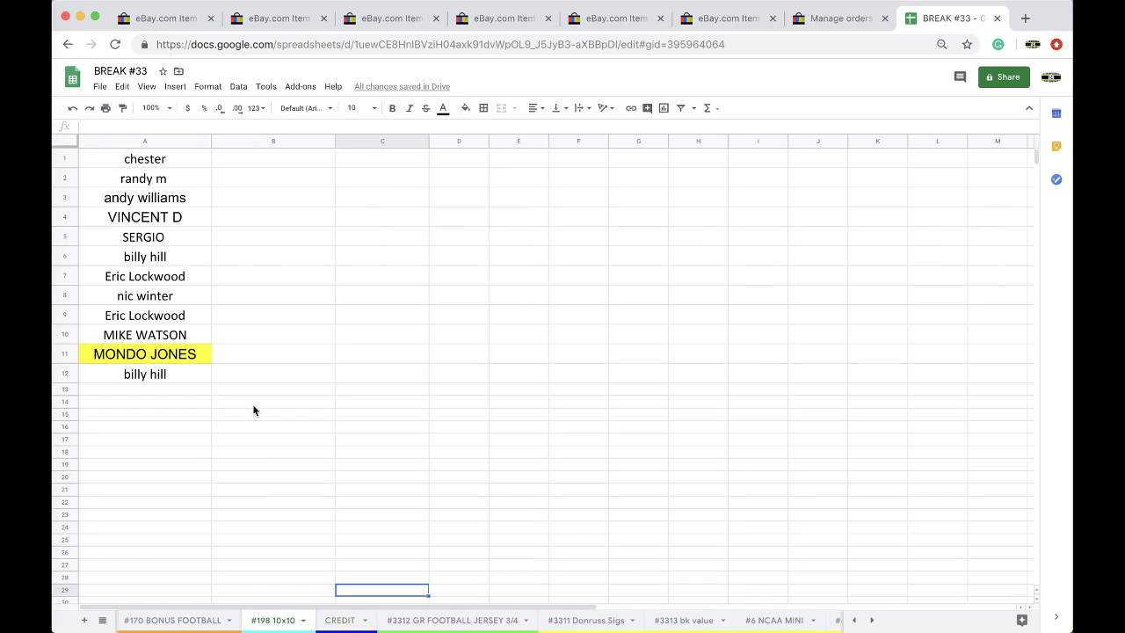
{"action": "left_click", "coordinate": [156, 352]}
{"action": "left_click", "coordinate": [466, 107]}
{"action": "left_click", "coordinate": [473, 126]}
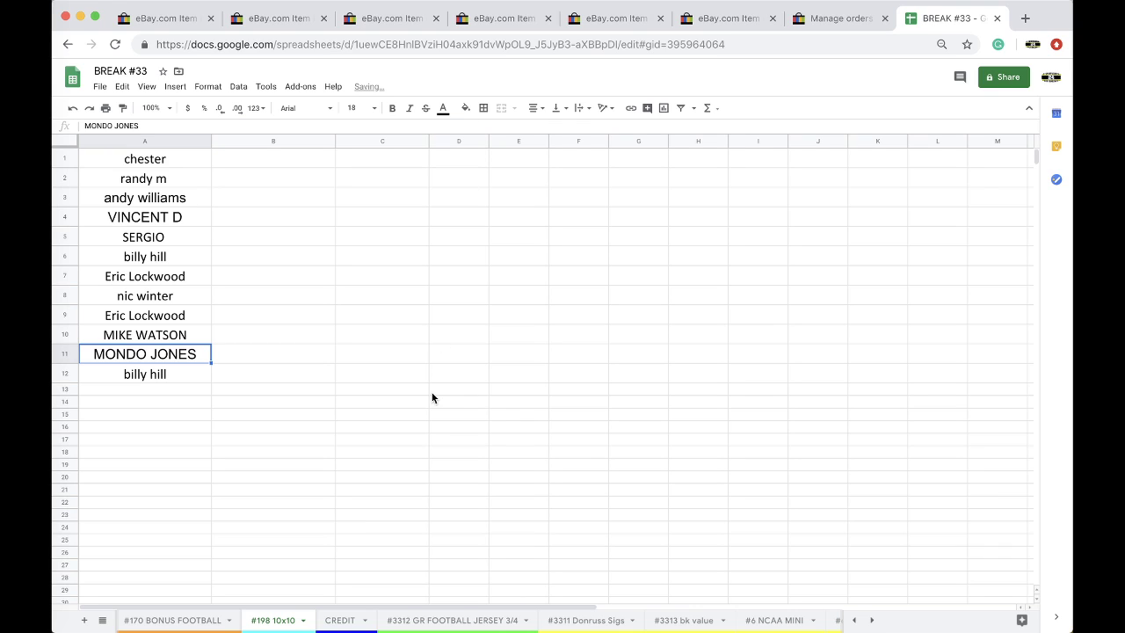
{"action": "scroll", "coordinate": [381, 615], "scroll_direction": "right", "scroll_amount": 5}
Step: Reset C22's yellow fill to none on #3313 bk value
{"action": "left_click", "coordinate": [374, 619]}
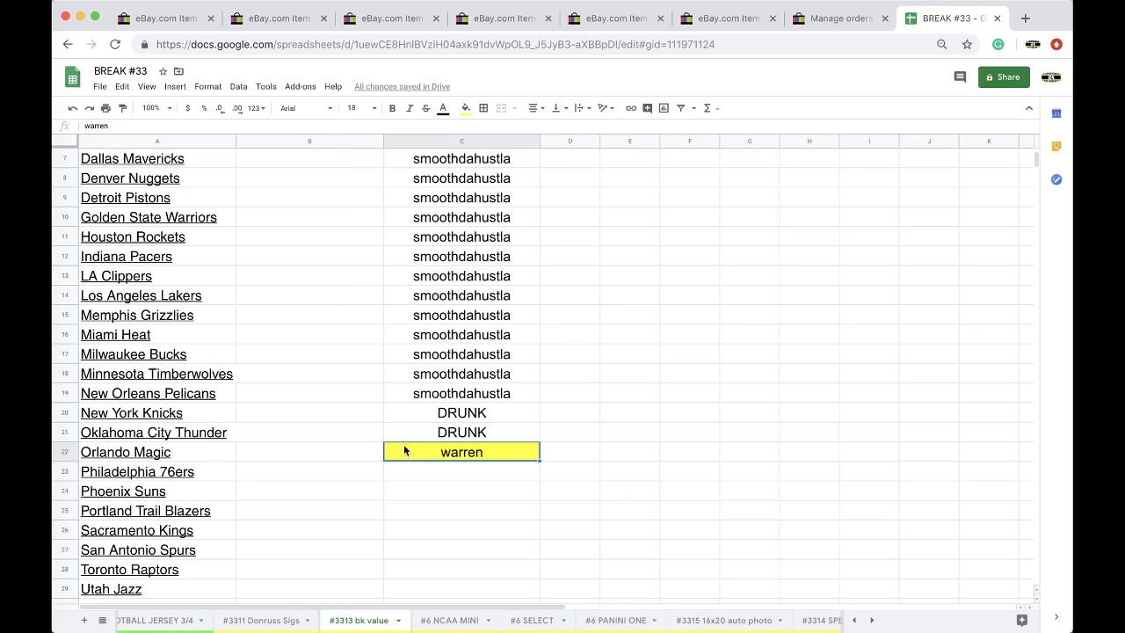
{"action": "left_click", "coordinate": [466, 107]}
{"action": "left_click", "coordinate": [475, 127]}
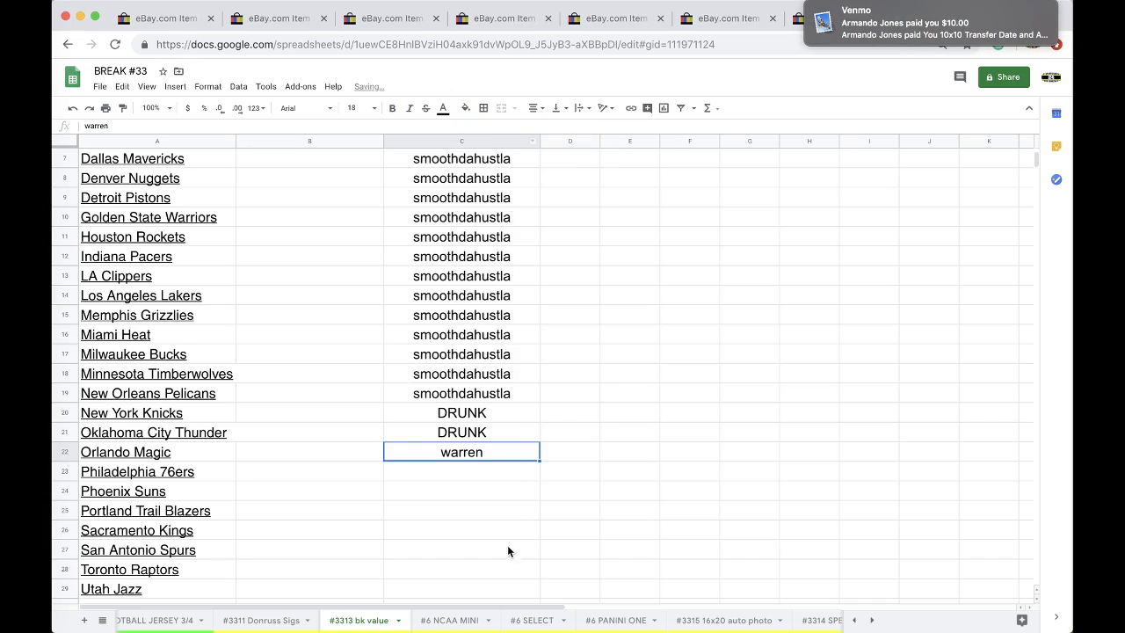
{"action": "scroll", "coordinate": [668, 620], "scroll_direction": "right", "scroll_amount": 3}
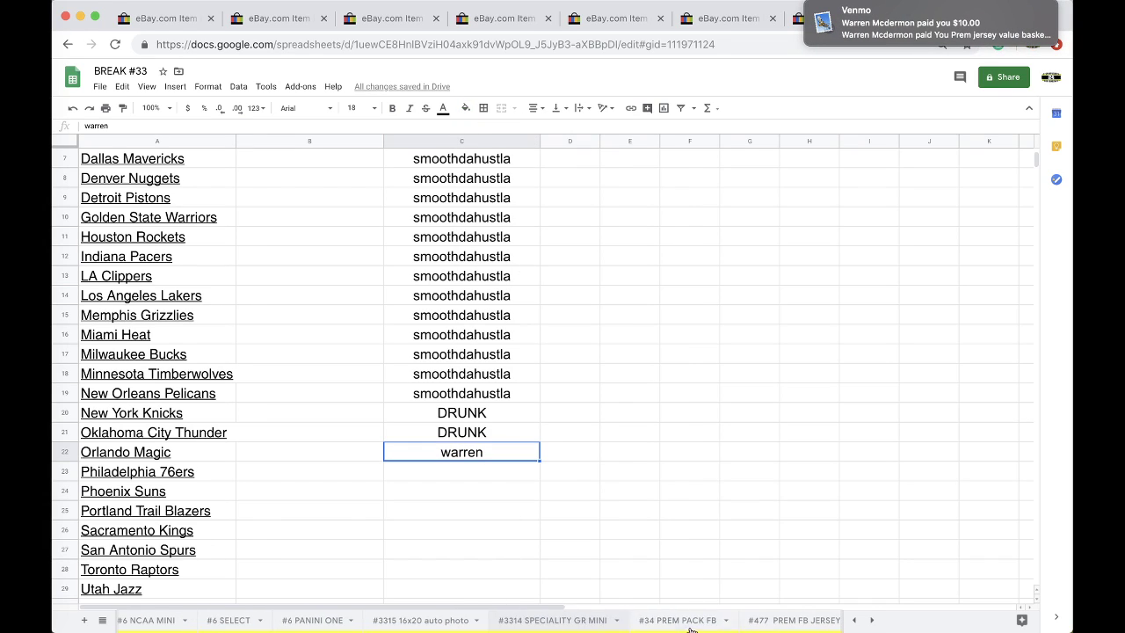
Step: Move the #477 PREM FB JERSEY tab after #6 SELECT and enter a buyer in C4
{"action": "left_click", "coordinate": [774, 620]}
{"action": "left_click_drag", "start_coordinate": [774, 619], "coordinate": [299, 620]}
{"action": "left_click", "coordinate": [348, 217]}
{"action": "type", "text": "warren"}
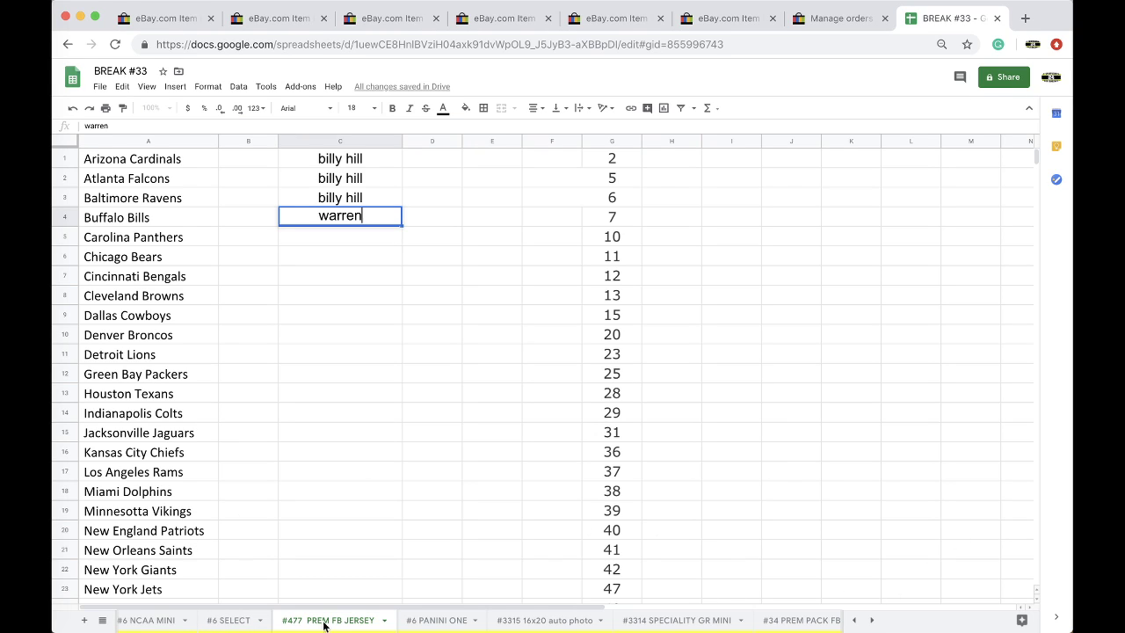
{"action": "scroll", "coordinate": [326, 621], "scroll_direction": "left", "scroll_amount": 5}
Step: Enter a new buyer in C23 of #3313 bk value and copy it to C24 (76ers, Suns)
{"action": "left_click", "coordinate": [379, 628]}
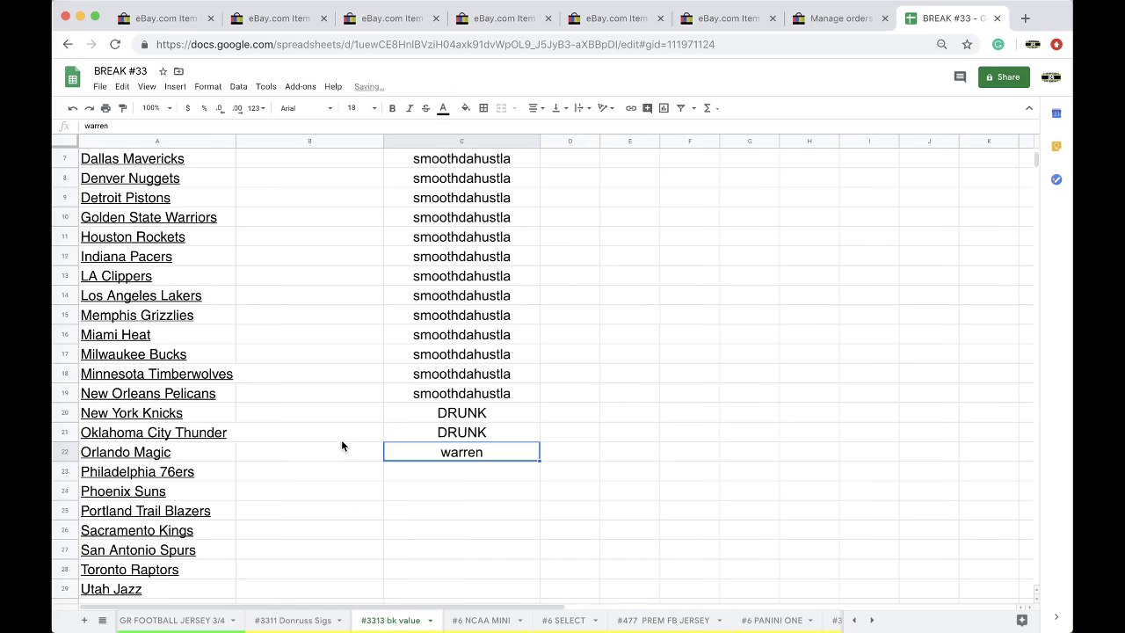
{"action": "left_click", "coordinate": [412, 467]}
{"action": "type", "text": "es"}
{"action": "key", "text": "BackSpace"}
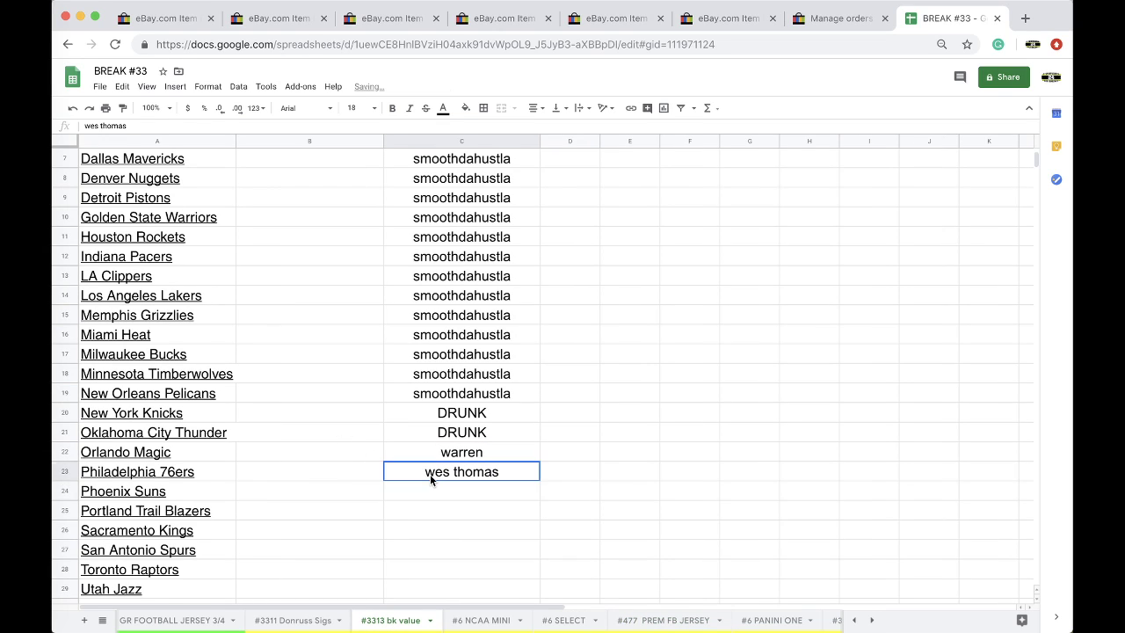
{"action": "key", "text": "ctrl+c"}
{"action": "key", "text": "Down"}
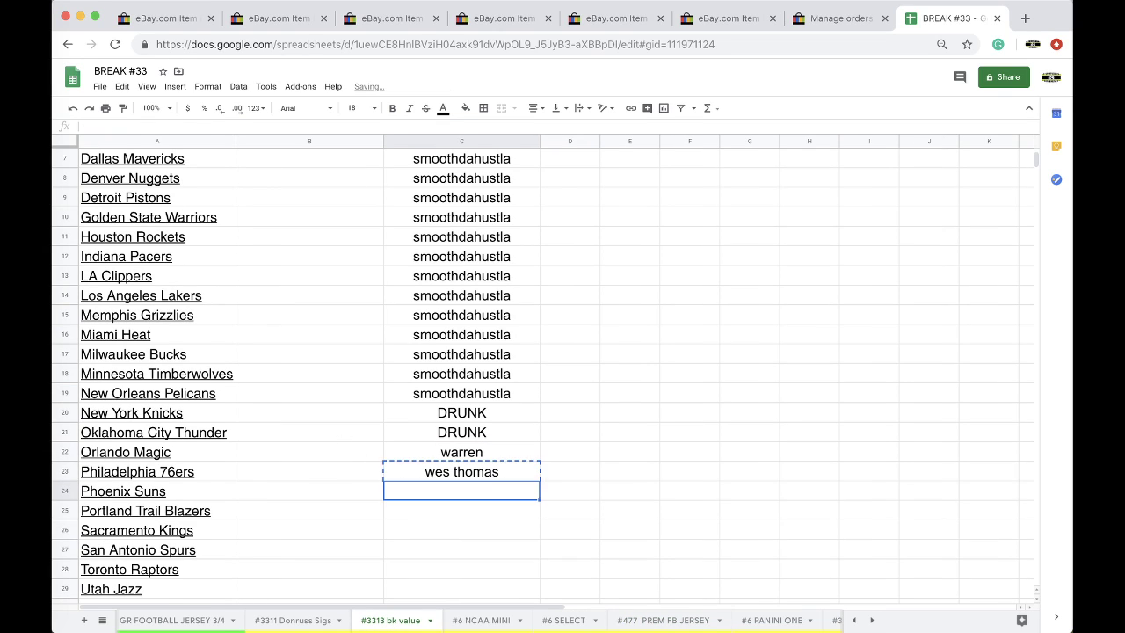
{"action": "key", "text": "ctrl+v"}
{"action": "scroll", "coordinate": [392, 618], "scroll_direction": "left", "scroll_amount": 5}
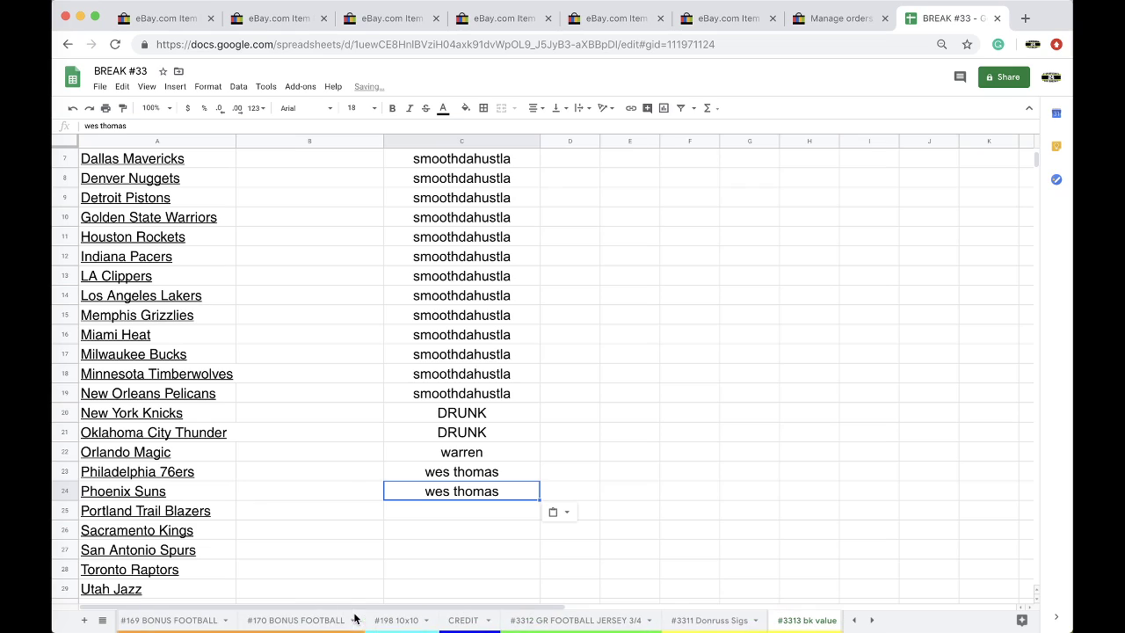
Step: Change the last buyer's CREDIT balance in B81 from -$2.00 to -$8.00
{"action": "left_click", "coordinate": [464, 620]}
{"action": "left_click", "coordinate": [344, 314]}
{"action": "type", "text": "-$"}
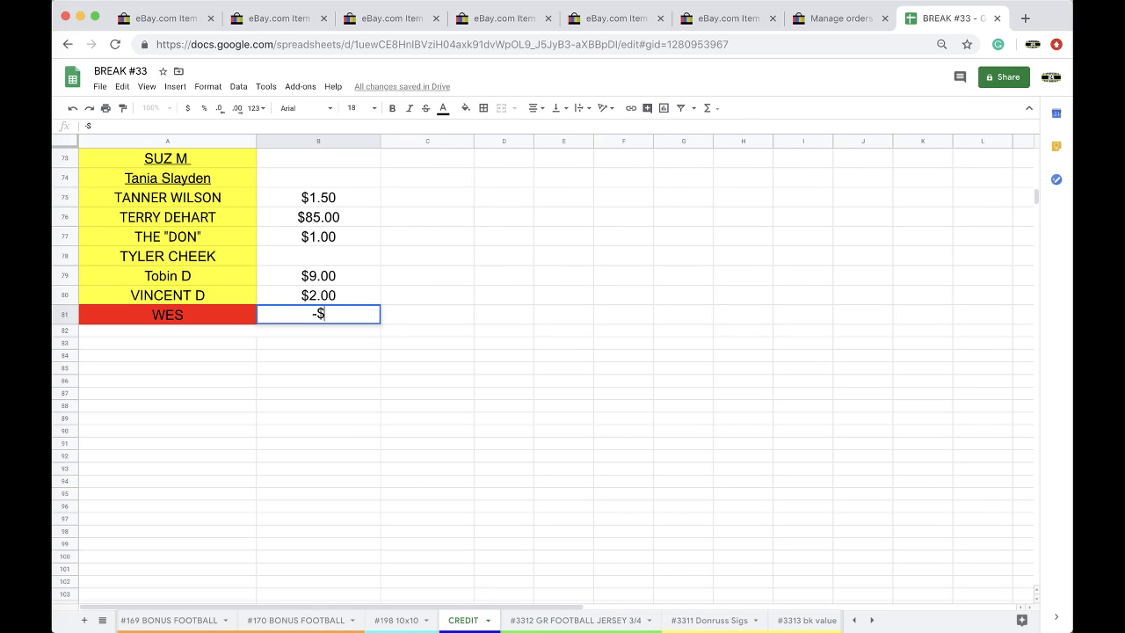
{"action": "type", "text": "8"}
{"action": "left_click", "coordinate": [384, 407]}
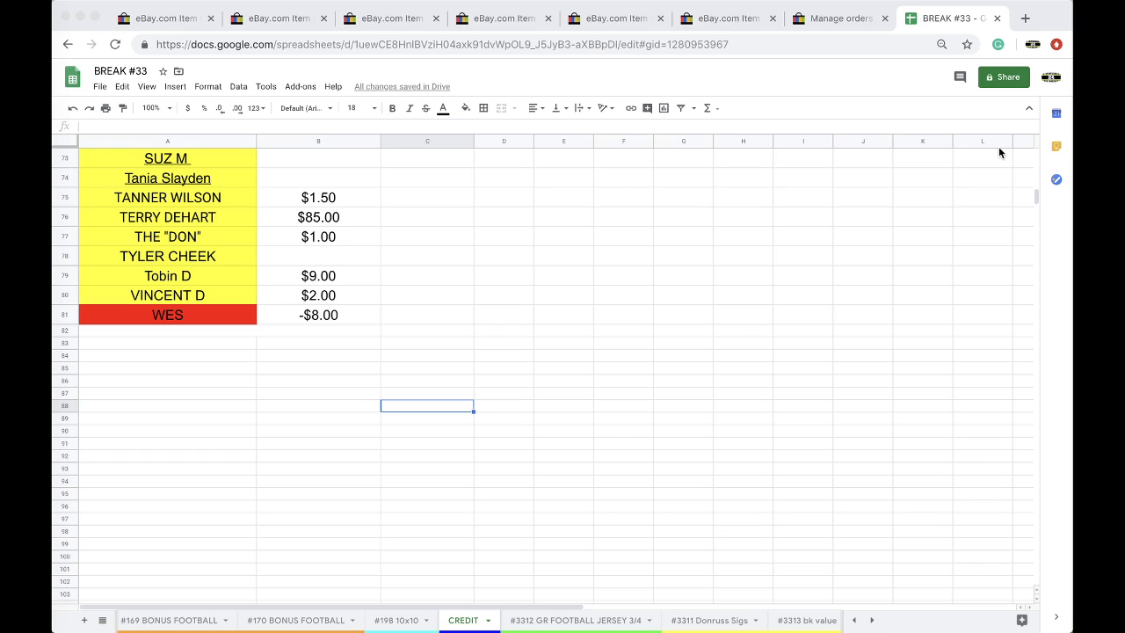
{"action": "scroll", "coordinate": [476, 628], "scroll_direction": "right", "scroll_amount": 2}
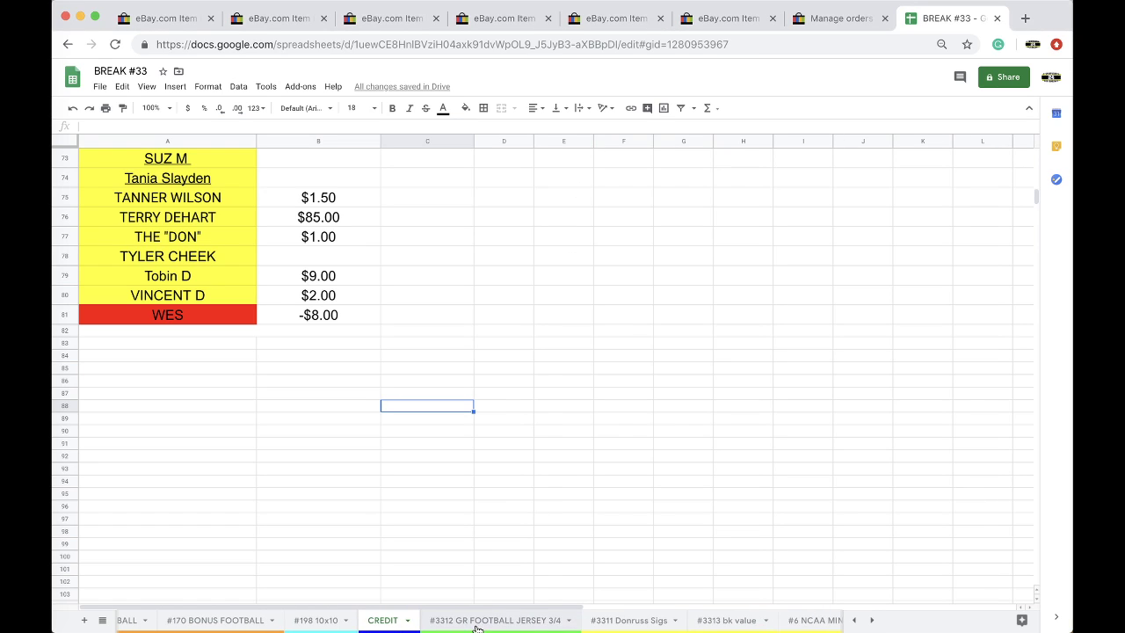
Step: Copy the repeated buyer name in C1:C10 of #3312 GR FOOTBALL JERSEY 3/4, then go to #23 PREM BB JERSEY
{"action": "left_click", "coordinate": [475, 628]}
{"action": "scroll", "coordinate": [302, 375], "scroll_direction": "up", "scroll_amount": 5}
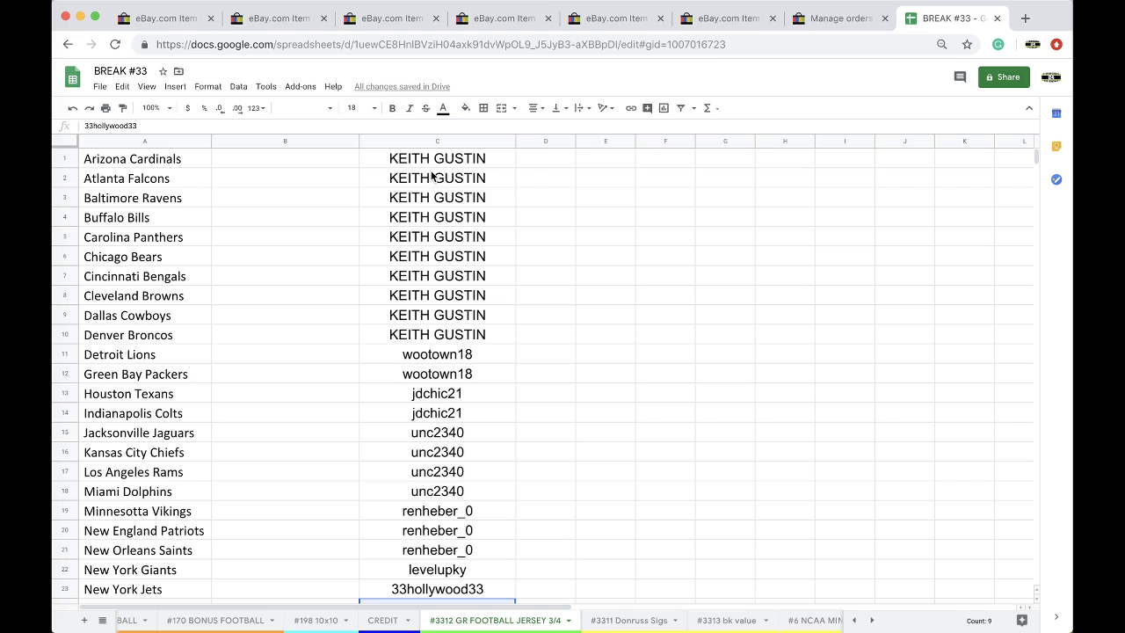
{"action": "left_click_drag", "start_coordinate": [428, 158], "coordinate": [419, 331]}
{"action": "key", "text": "ctrl+c"}
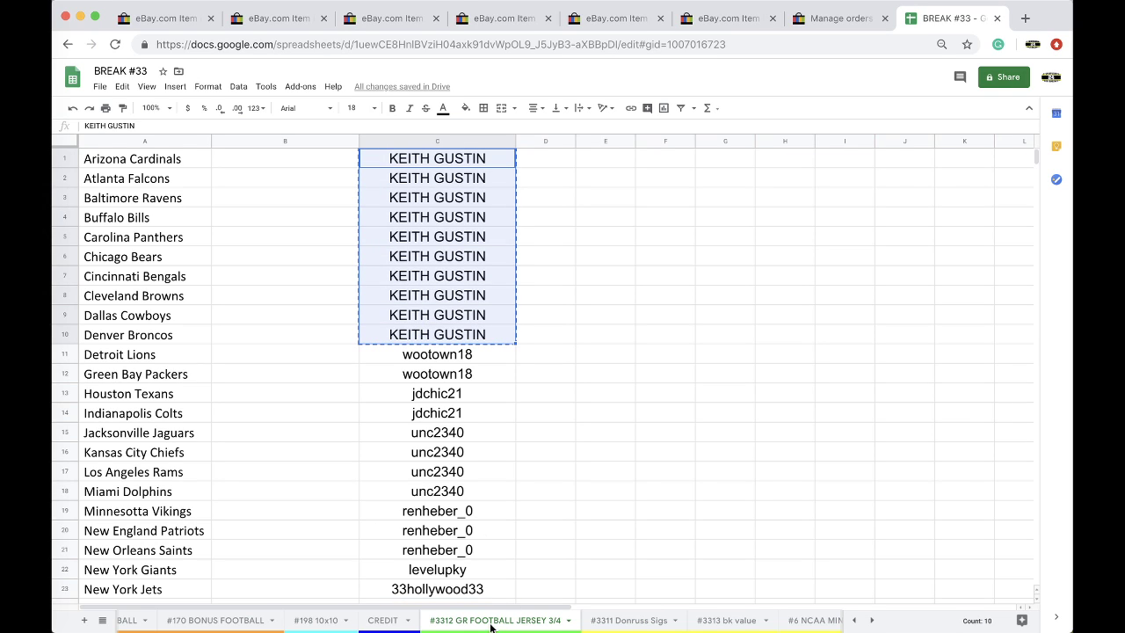
{"action": "scroll", "coordinate": [491, 627], "scroll_direction": "right", "scroll_amount": 2}
{"action": "scroll", "coordinate": [448, 455], "scroll_direction": "down", "scroll_amount": 5}
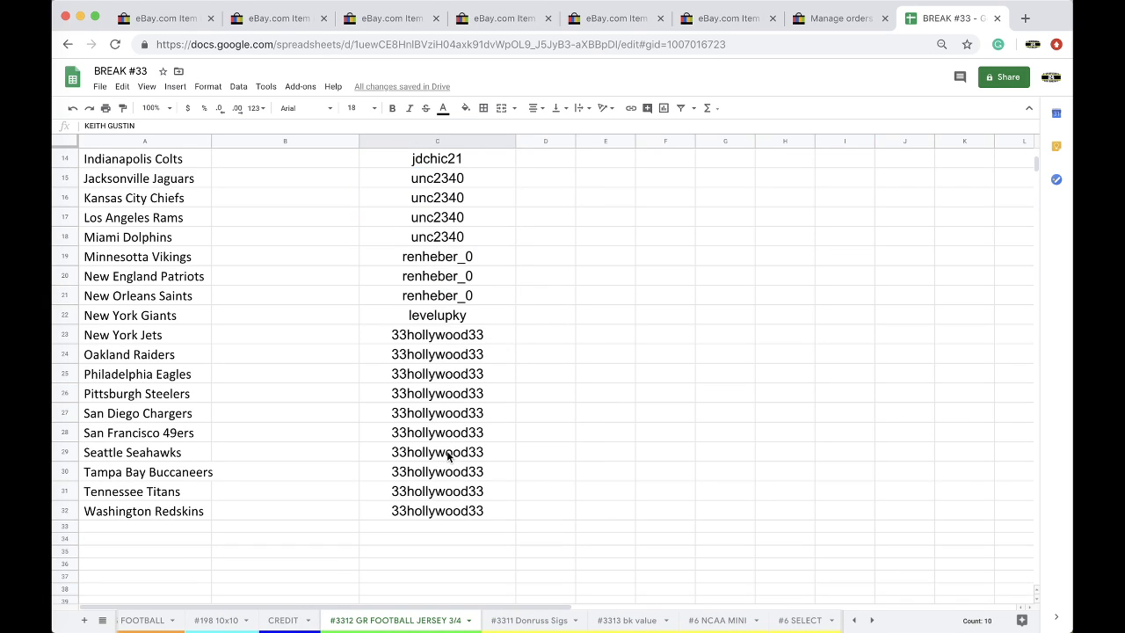
{"action": "scroll", "coordinate": [428, 621], "scroll_direction": "right", "scroll_amount": 5}
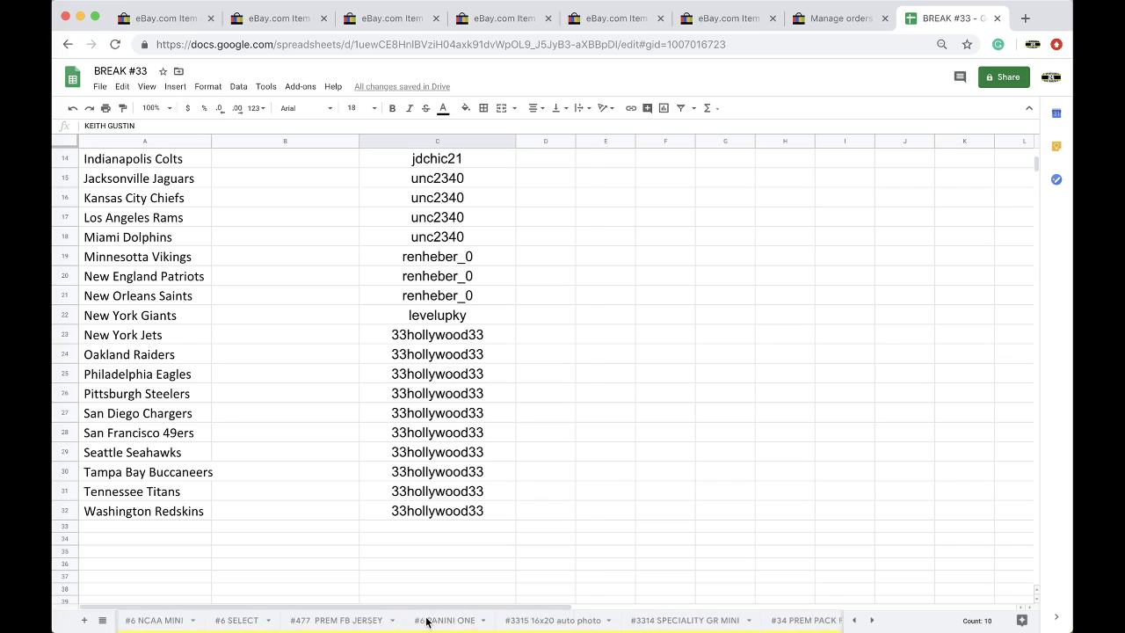
{"action": "scroll", "coordinate": [427, 622], "scroll_direction": "right", "scroll_amount": 5}
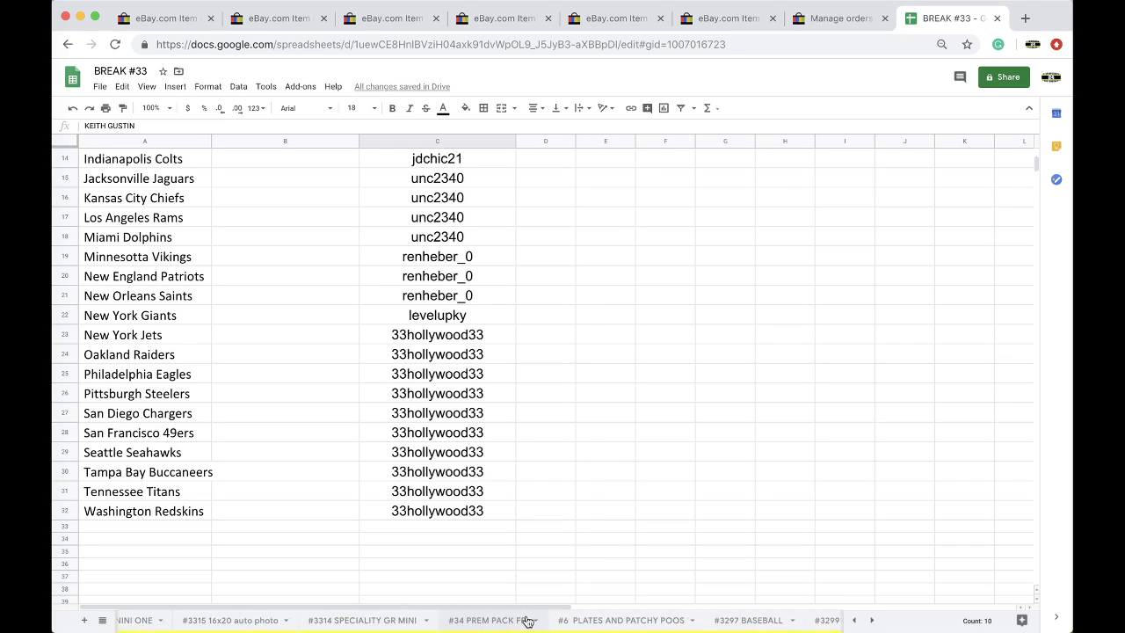
{"action": "scroll", "coordinate": [527, 621], "scroll_direction": "right", "scroll_amount": 5}
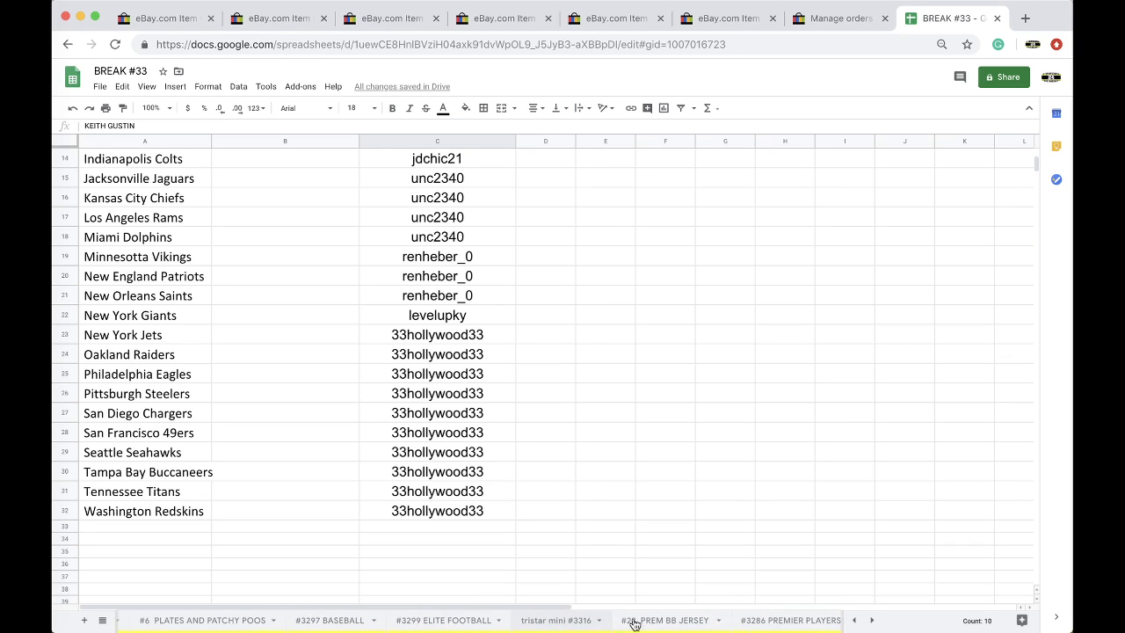
{"action": "left_click", "coordinate": [635, 622]}
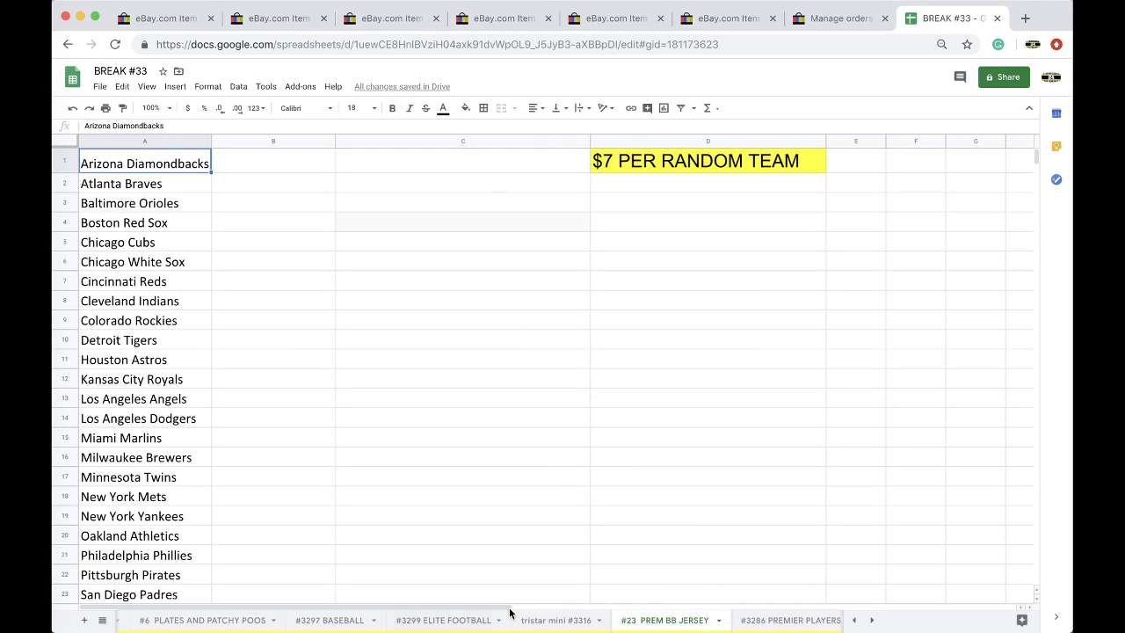
{"action": "scroll", "coordinate": [490, 624], "scroll_direction": "left", "scroll_amount": 10}
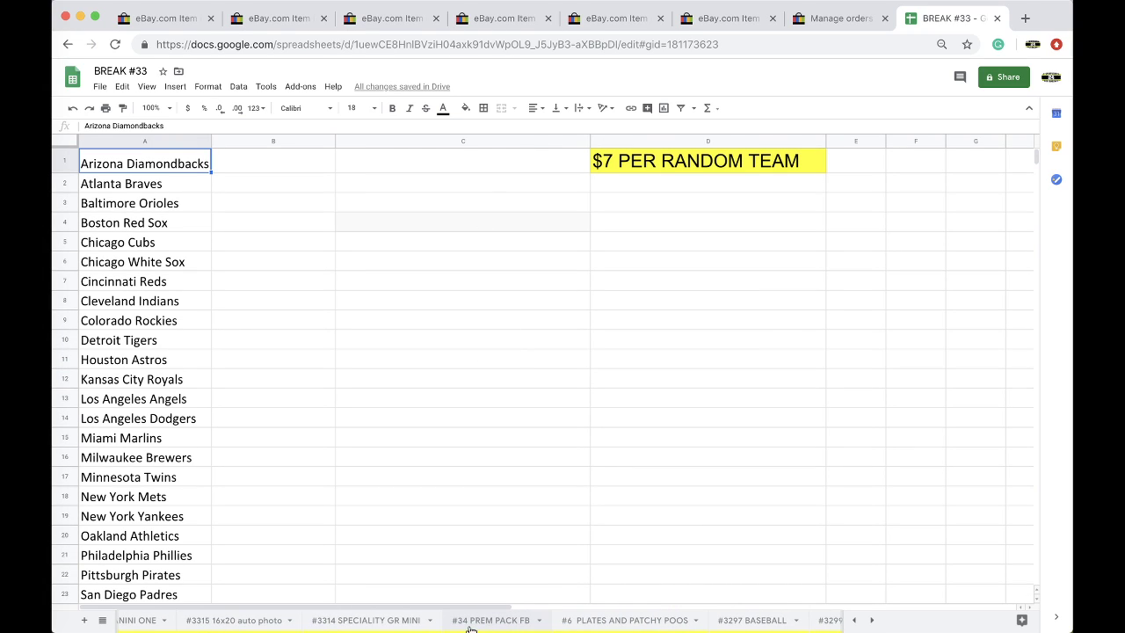
{"action": "scroll", "coordinate": [433, 626], "scroll_direction": "left", "scroll_amount": 5}
Step: On #477 PREM FB JERSEY, move the top buyer entries aside and place the ten-team buyer in C1:C10
{"action": "left_click", "coordinate": [369, 621]}
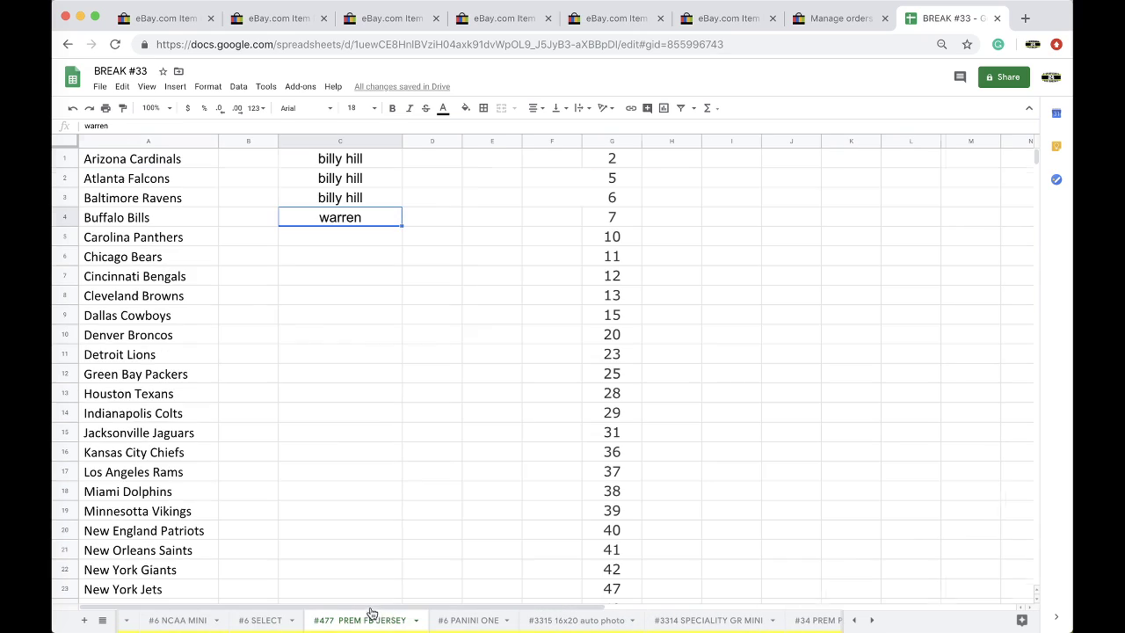
{"action": "left_click_drag", "start_coordinate": [351, 246], "coordinate": [351, 412]}
{"action": "key", "text": "super+v"}
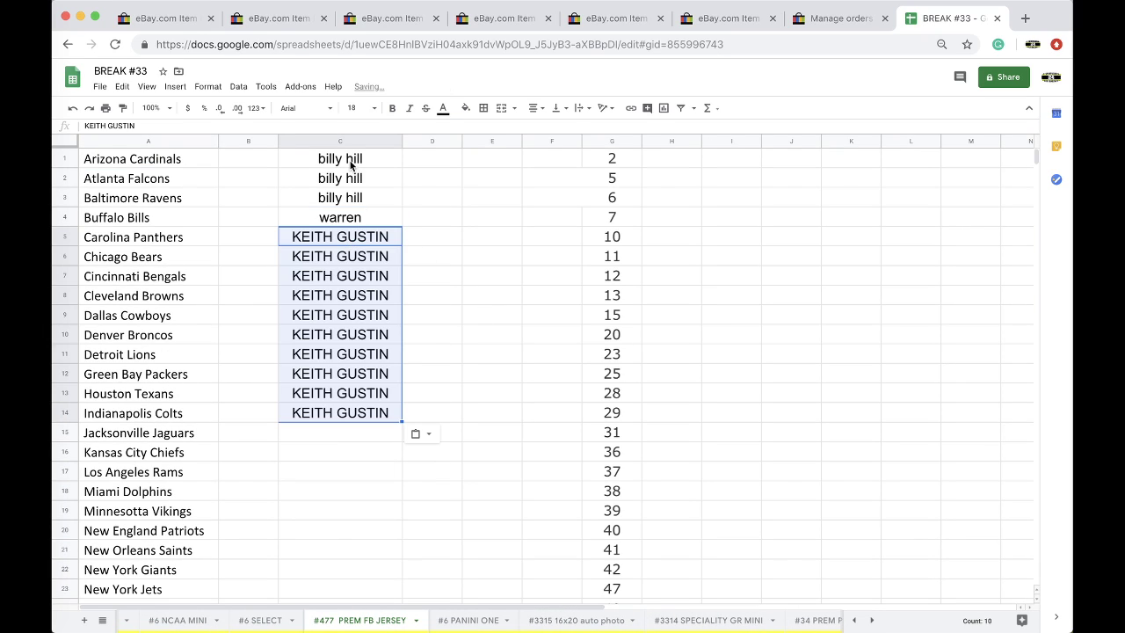
{"action": "left_click_drag", "start_coordinate": [351, 163], "coordinate": [342, 412]}
{"action": "key", "text": "Delete"}
{"action": "left_click", "coordinate": [365, 491]}
{"action": "key", "text": "super+v"}
{"action": "key", "text": "Delete"}
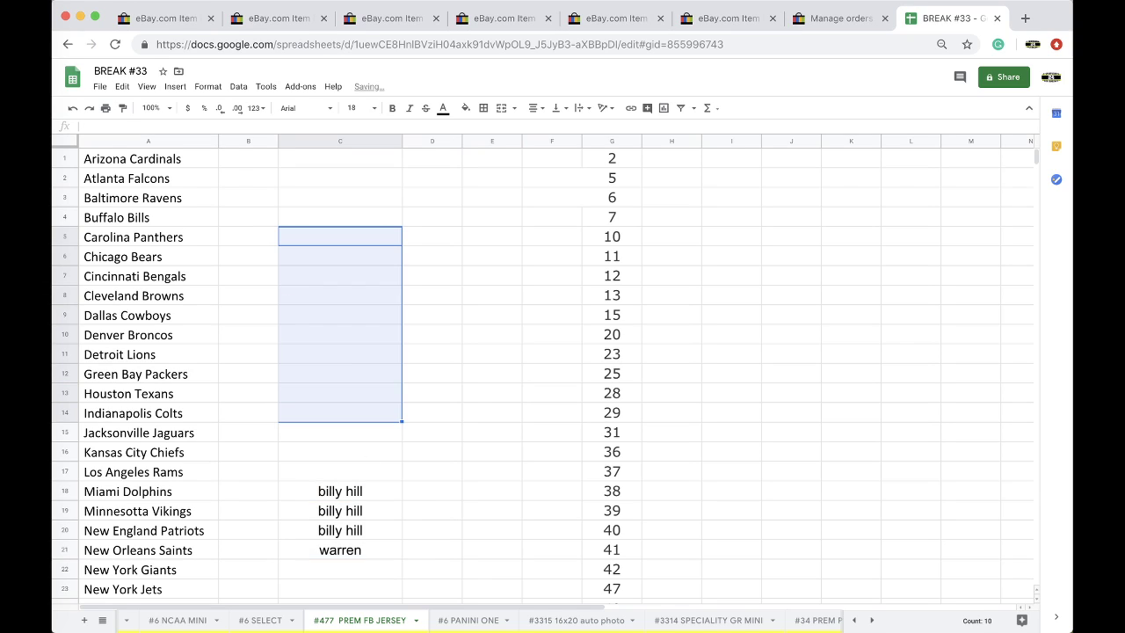
{"action": "left_click", "coordinate": [334, 159]}
{"action": "key", "text": "super+v"}
Step: Move the four displaced buyer entries up into C11:C14
{"action": "left_click_drag", "start_coordinate": [370, 496], "coordinate": [356, 552]}
{"action": "key", "text": "Delete"}
{"action": "left_click", "coordinate": [313, 362]}
{"action": "key", "text": "super+v"}
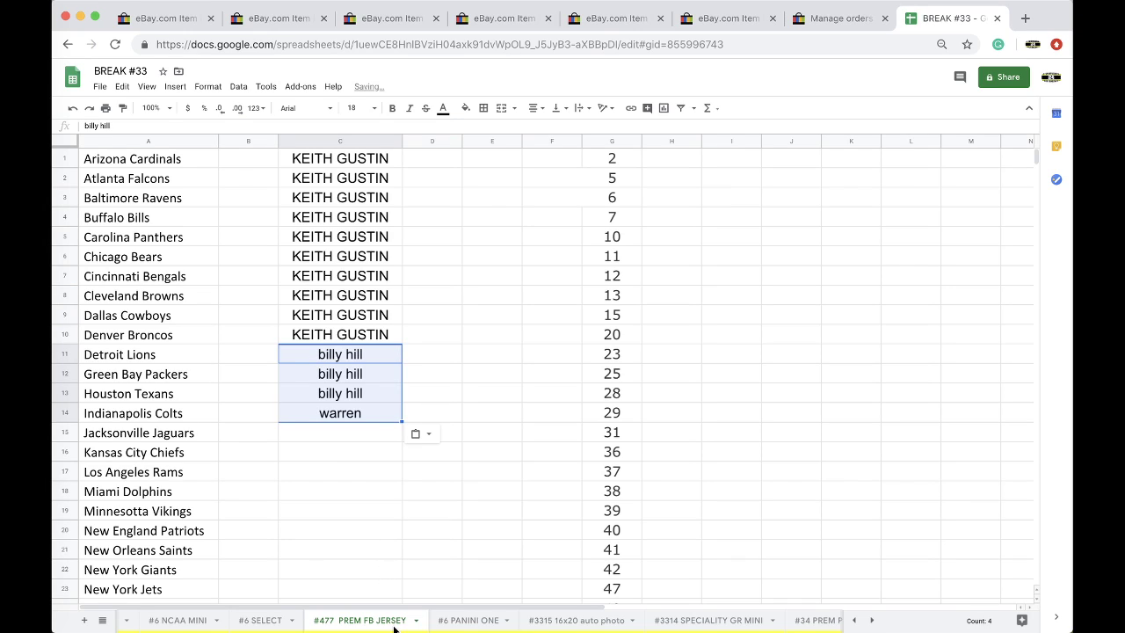
{"action": "scroll", "coordinate": [359, 626], "scroll_direction": "right", "scroll_amount": 10}
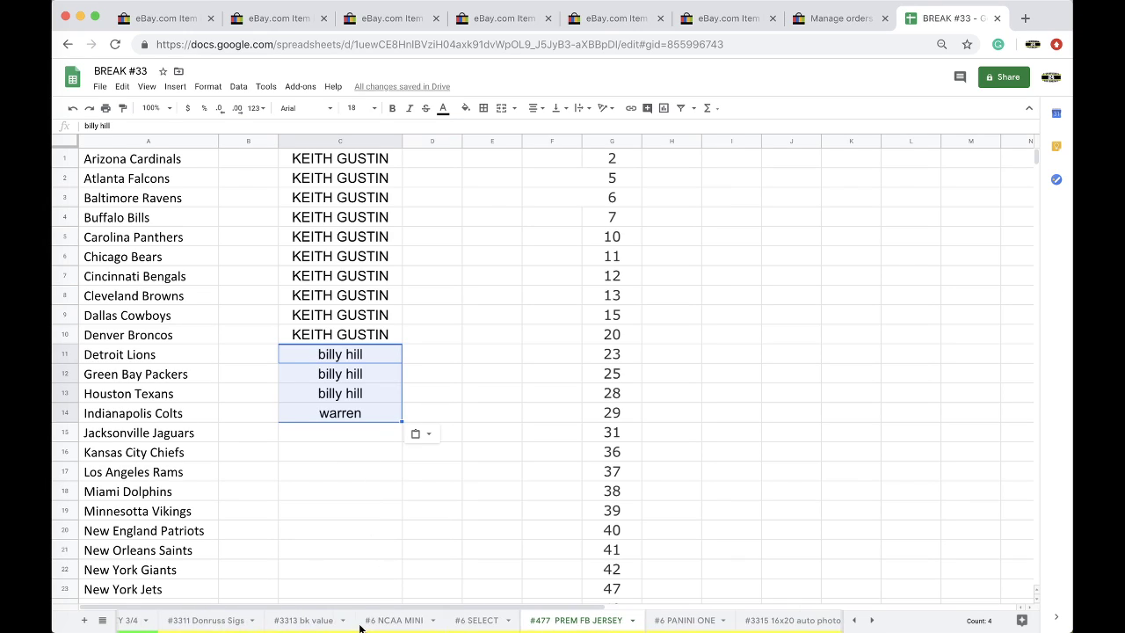
{"action": "scroll", "coordinate": [360, 626], "scroll_direction": "right", "scroll_amount": 10}
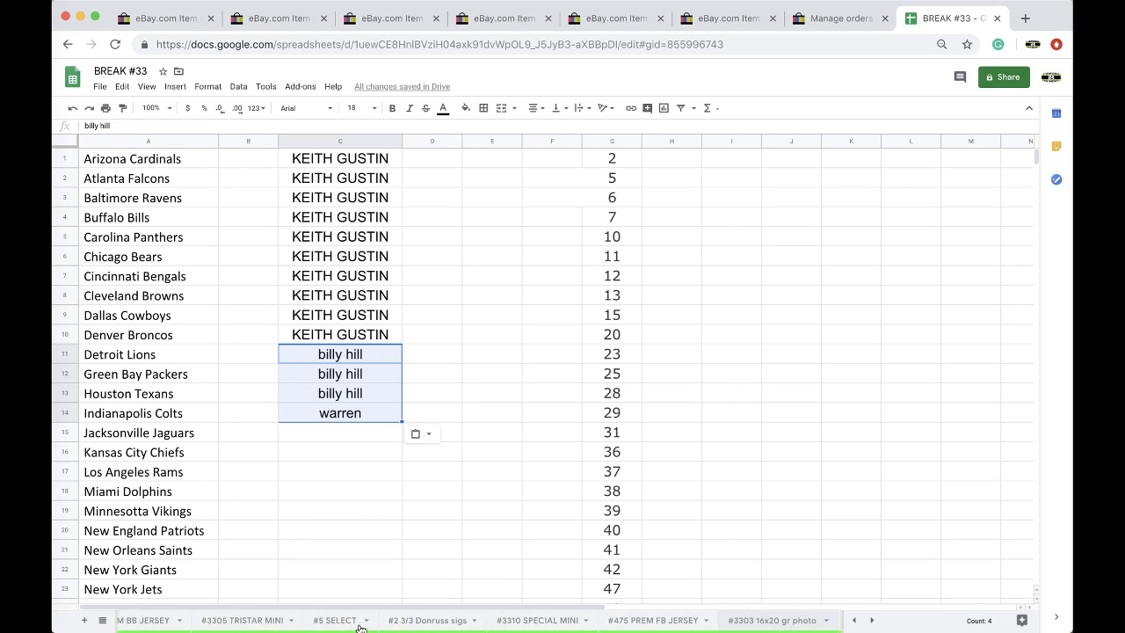
{"action": "scroll", "coordinate": [360, 626], "scroll_direction": "right", "scroll_amount": 1}
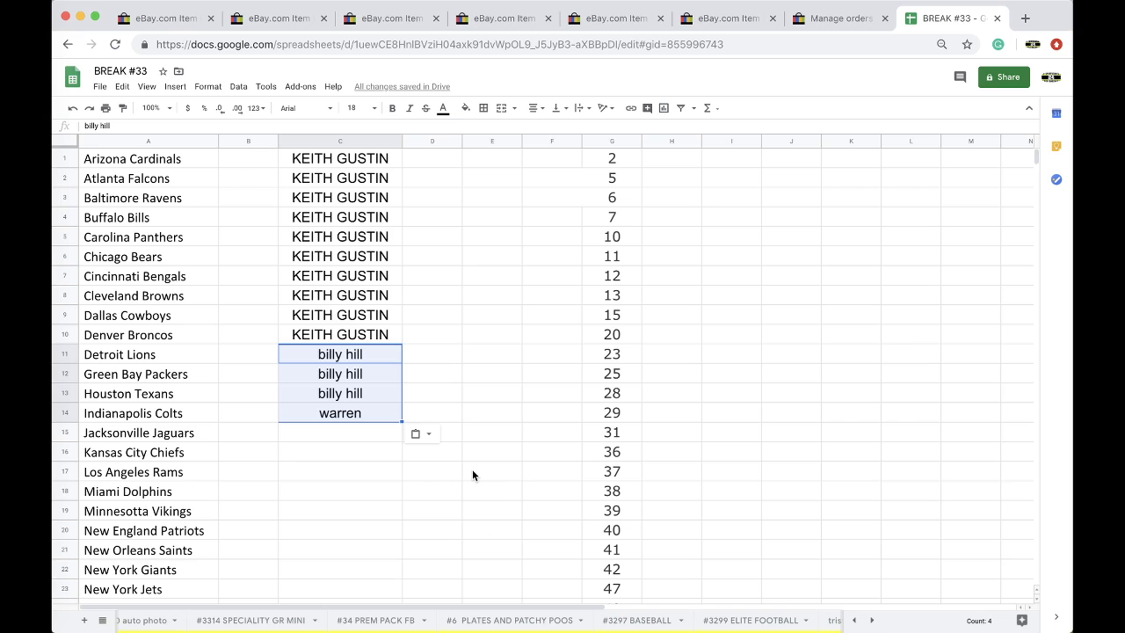
{"action": "scroll", "coordinate": [472, 475], "scroll_direction": "down", "scroll_amount": 5}
{"action": "scroll", "coordinate": [467, 624], "scroll_direction": "right", "scroll_amount": 8}
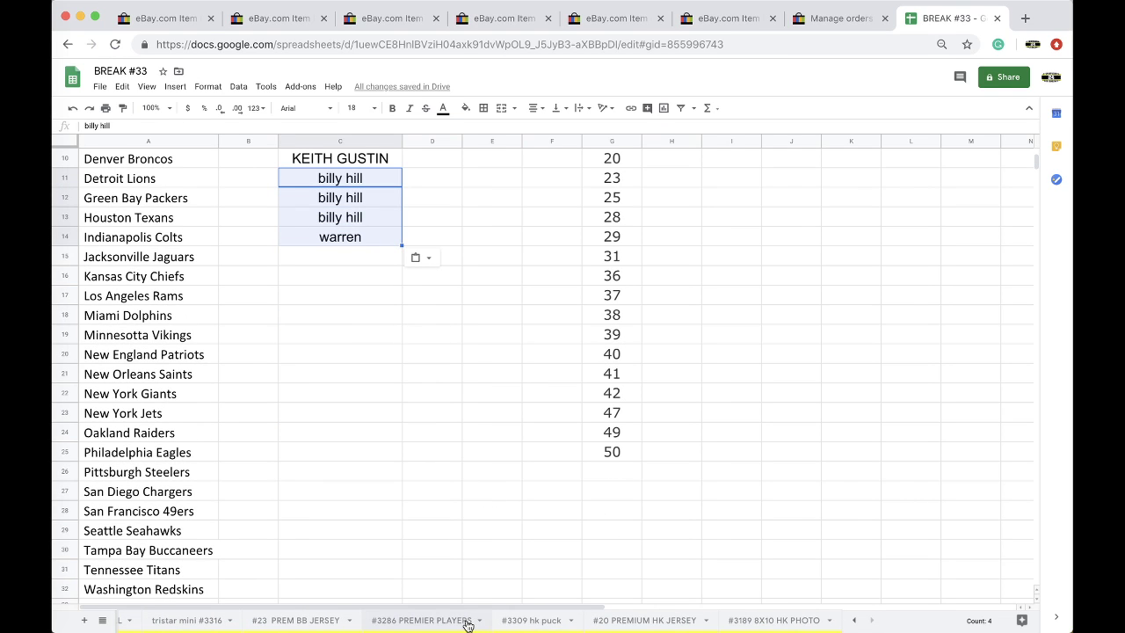
Step: Look through several other sheet tabs, then return to #477 PREM FB JERSEY
{"action": "left_click", "coordinate": [461, 624]}
{"action": "left_click", "coordinate": [623, 621]}
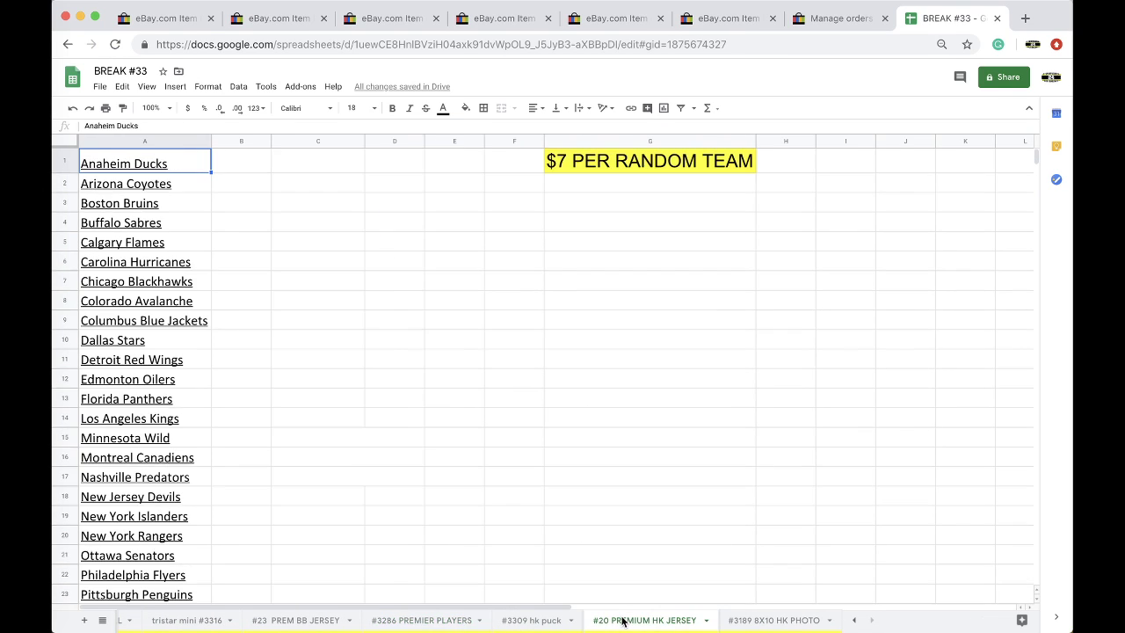
{"action": "scroll", "coordinate": [623, 621], "scroll_direction": "left", "scroll_amount": 8}
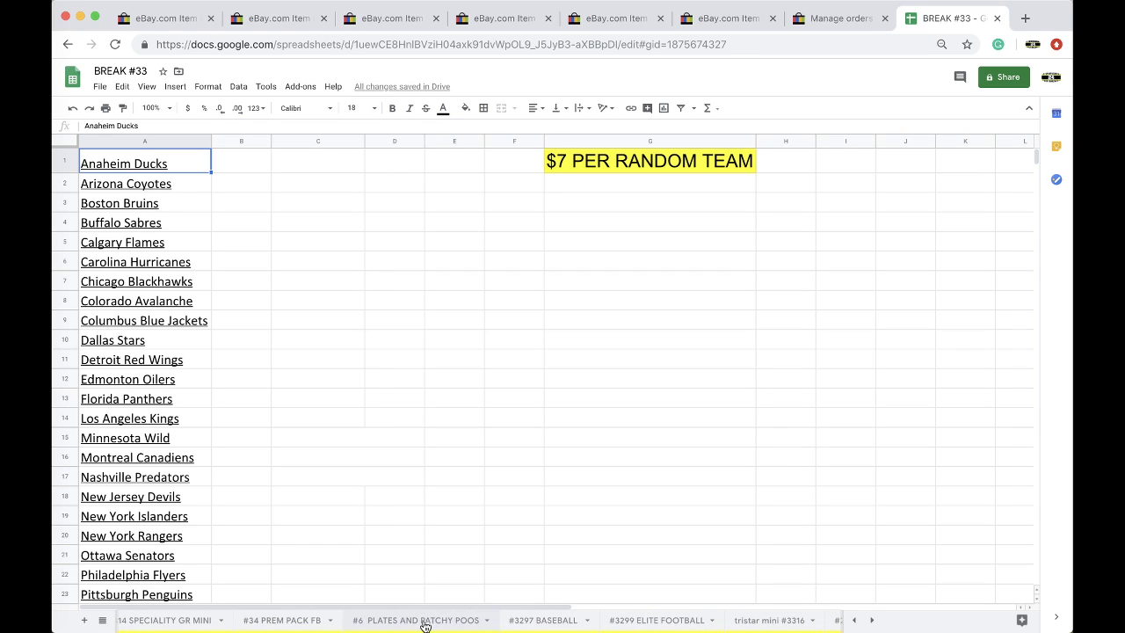
{"action": "scroll", "coordinate": [425, 626], "scroll_direction": "left", "scroll_amount": 3}
{"action": "left_click", "coordinate": [423, 620]}
{"action": "left_click", "coordinate": [357, 624]}
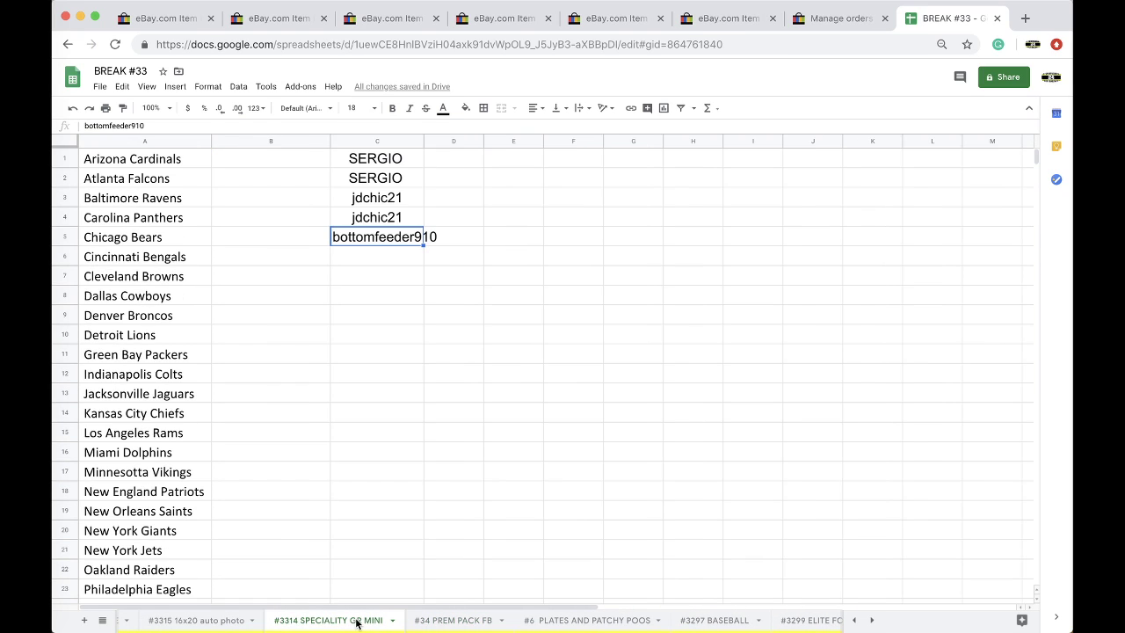
{"action": "scroll", "coordinate": [357, 624], "scroll_direction": "left", "scroll_amount": 5}
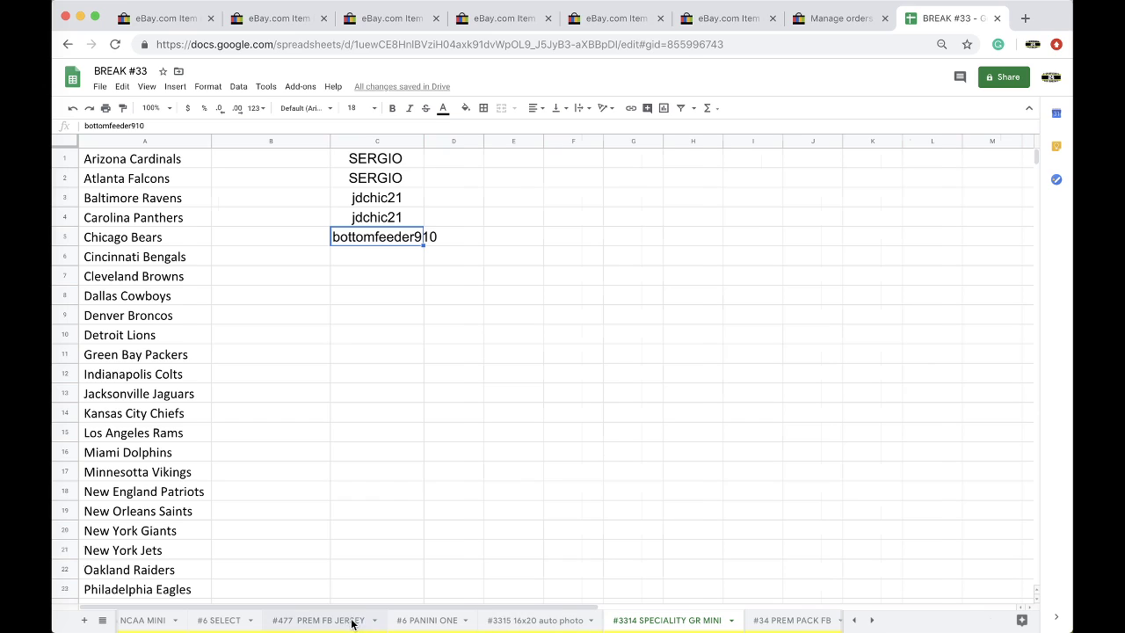
{"action": "left_click", "coordinate": [352, 623]}
{"action": "scroll", "coordinate": [393, 359], "scroll_direction": "up", "scroll_amount": 3}
Step: Enter the new buyer's name in C15 for Jacksonville Jaguars
{"action": "left_click", "coordinate": [367, 413]}
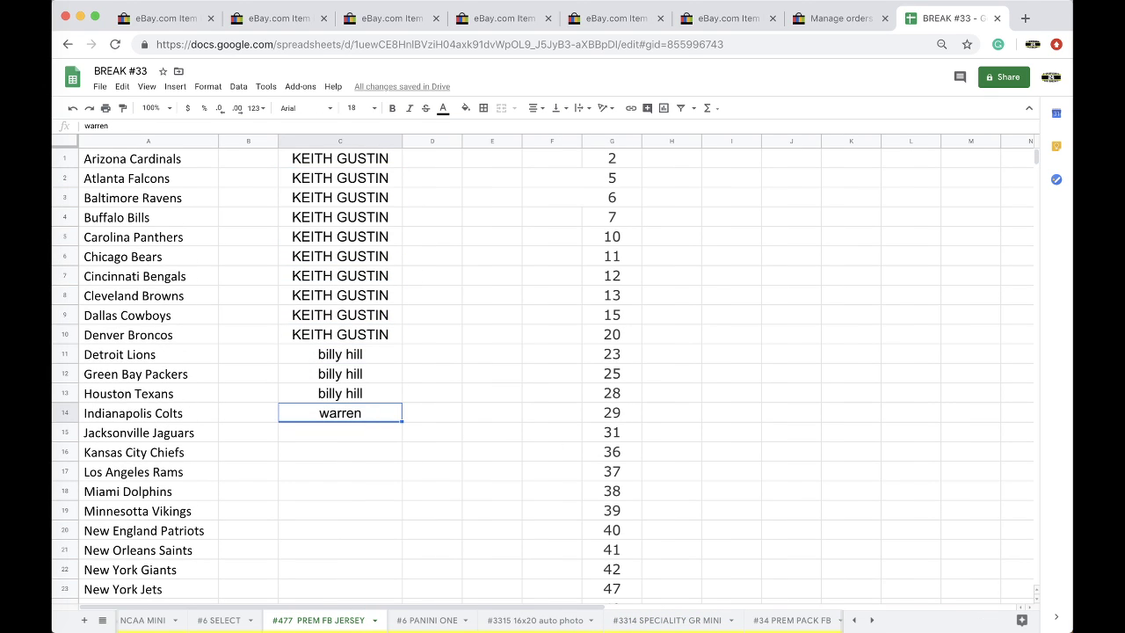
{"action": "key", "text": "super+Tab"}
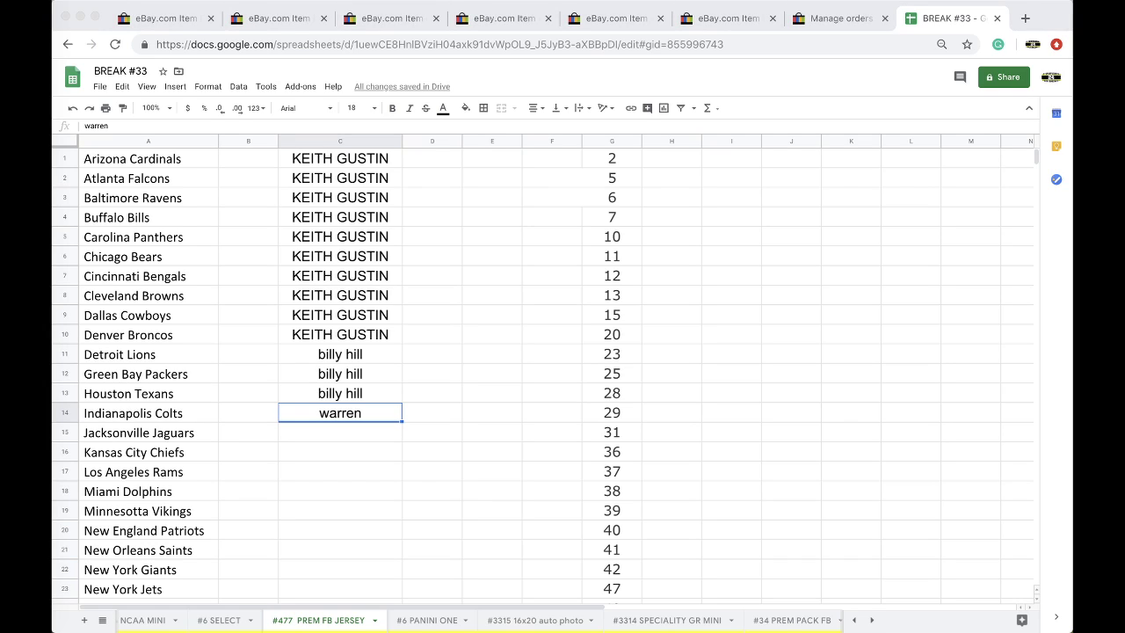
{"action": "key", "text": "super+Tab"}
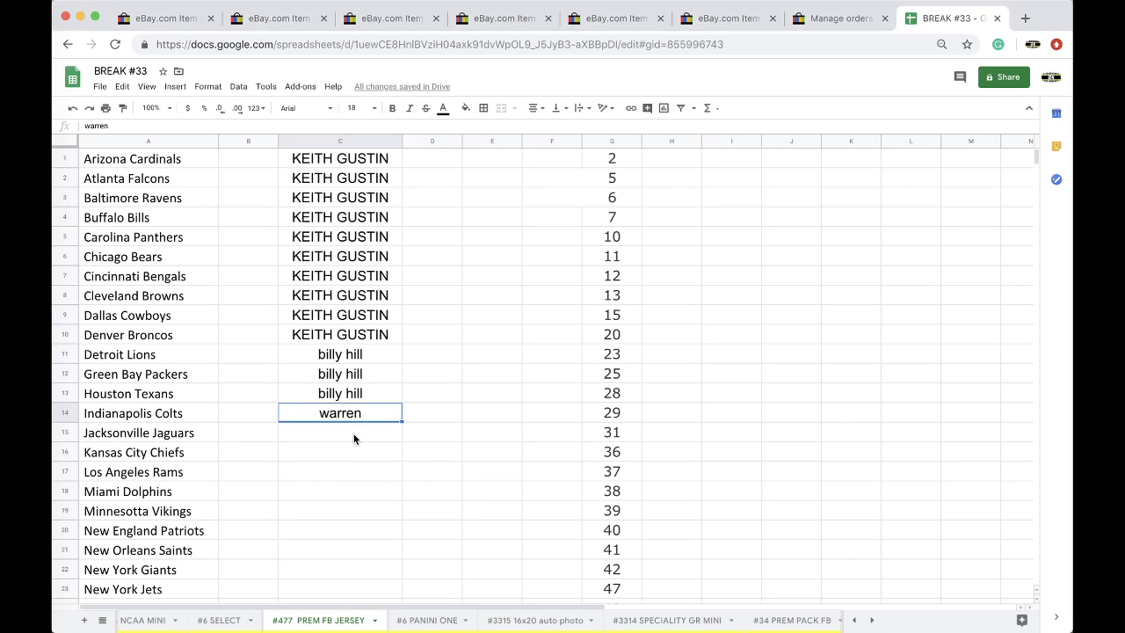
{"action": "left_click", "coordinate": [355, 432]}
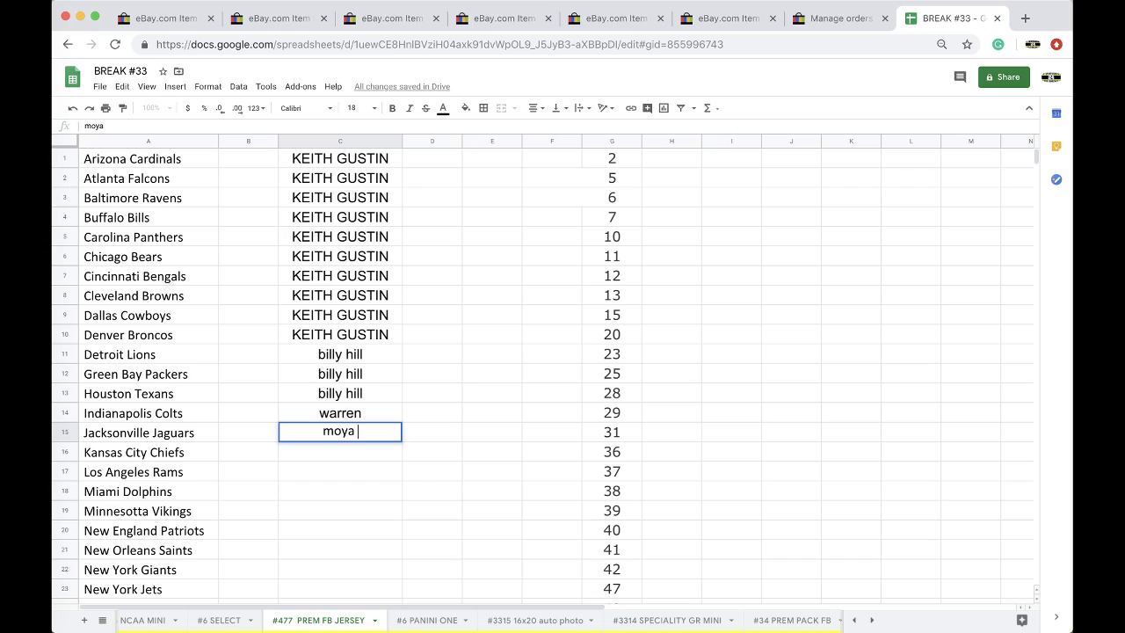
{"action": "left_click", "coordinate": [371, 484]}
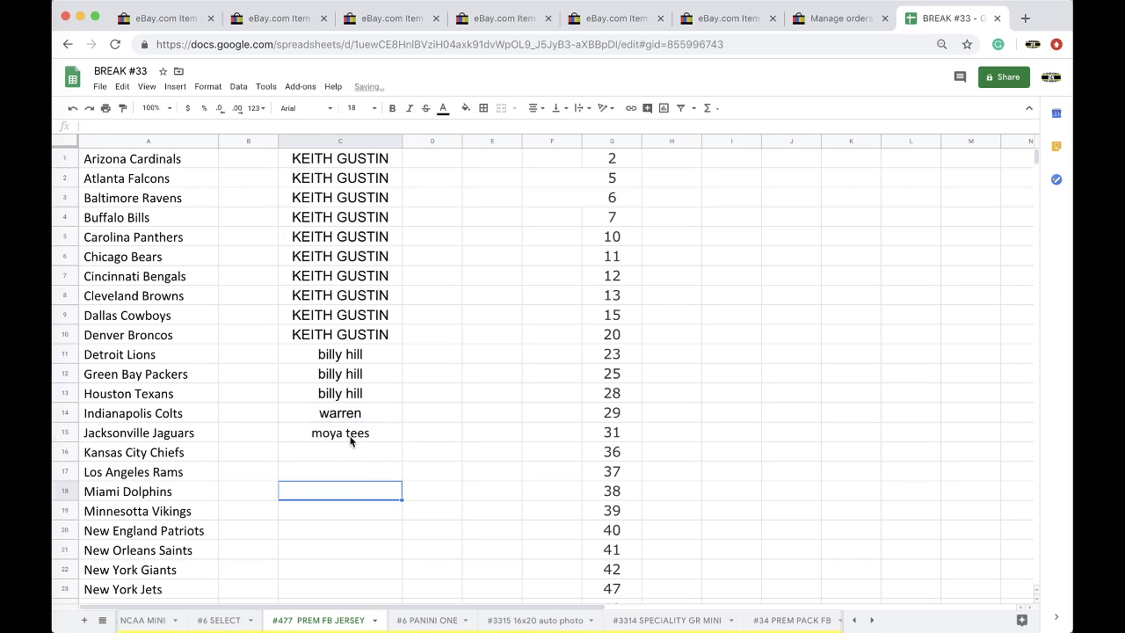
Step: Copy the buyer's name into C16:C17 for Kansas City Chiefs and Los Angeles Rams
{"action": "left_click", "coordinate": [387, 431]}
{"action": "key", "text": "ctrl+c"}
{"action": "key", "text": "Down"}
{"action": "key", "text": "ctrl+v"}
{"action": "key", "text": "Down"}
{"action": "key", "text": "ctrl+v"}
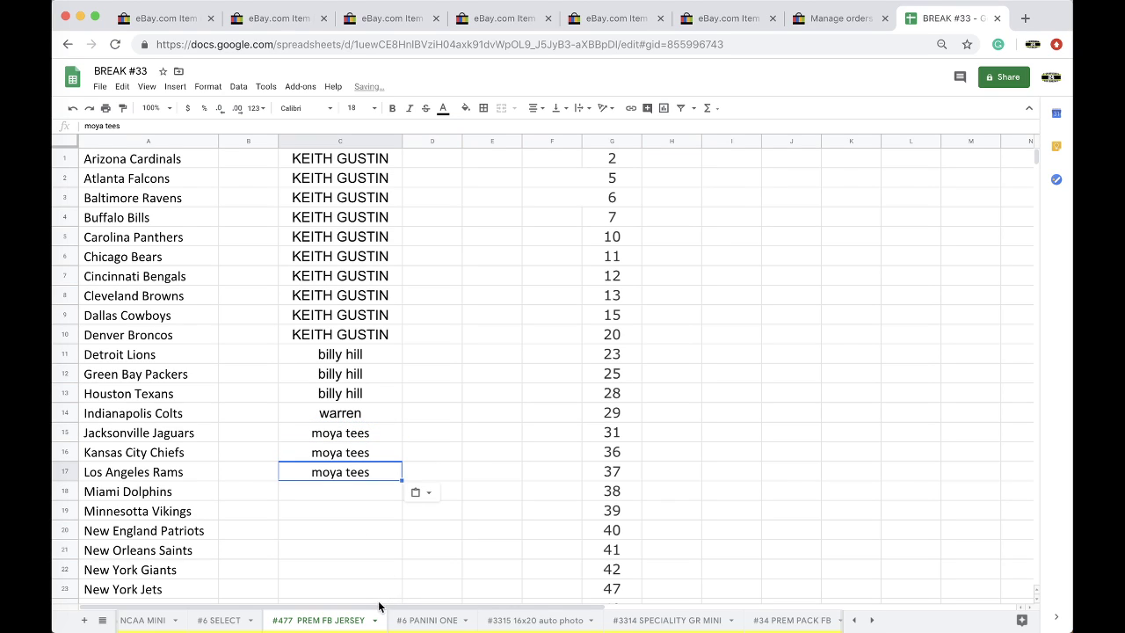
{"action": "scroll", "coordinate": [346, 626], "scroll_direction": "right", "scroll_amount": 5}
{"action": "scroll", "coordinate": [346, 626], "scroll_direction": "right", "scroll_amount": 10}
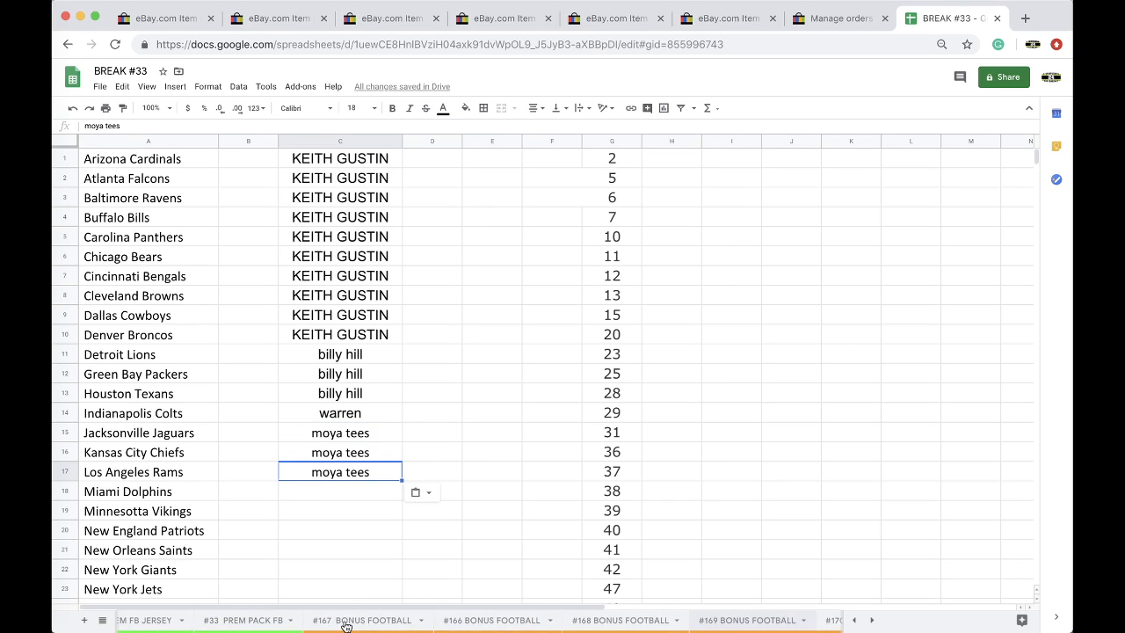
{"action": "scroll", "coordinate": [347, 625], "scroll_direction": "right", "scroll_amount": 2}
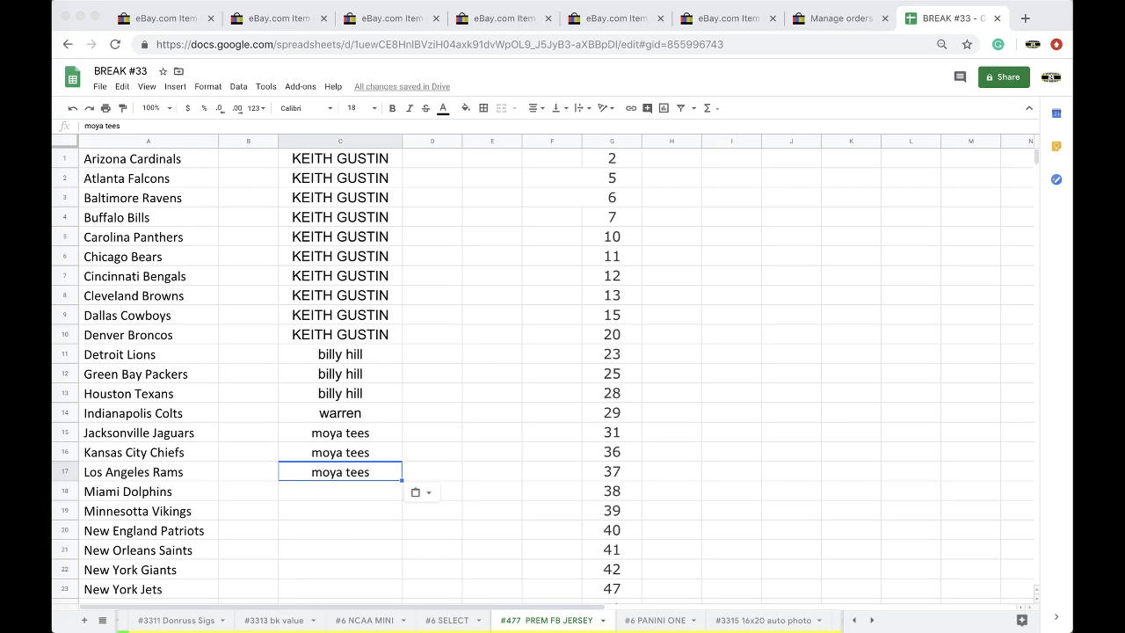
{"action": "left_click", "coordinate": [331, 621]}
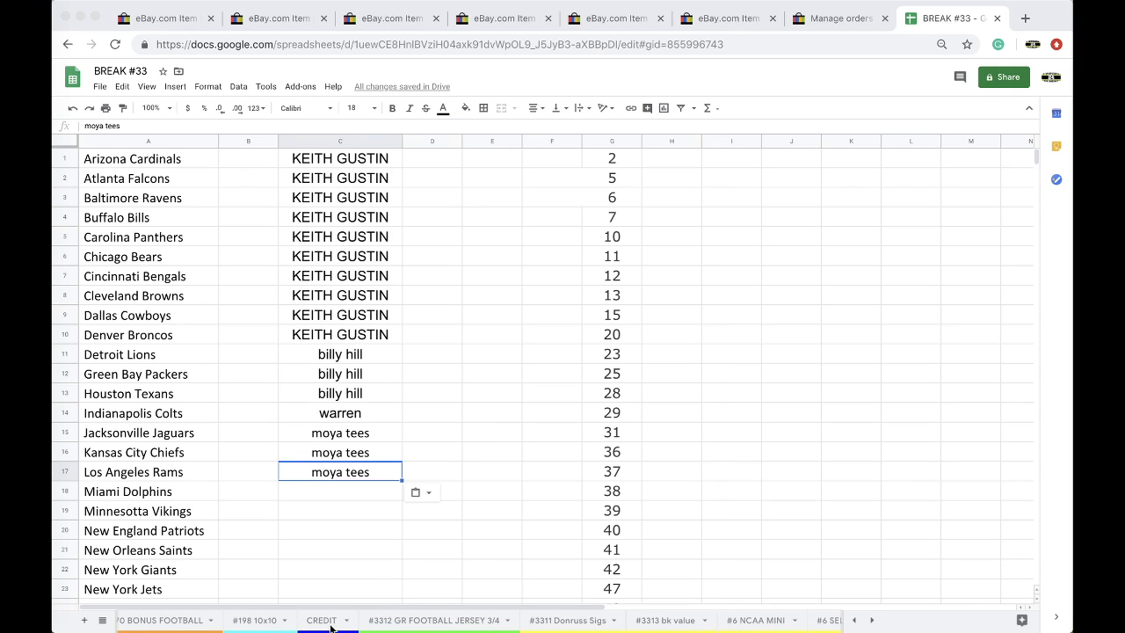
Step: Duplicate the #3312 sheet and rename the copy '#2 GR FOOTBALL JERSEY 3/4'
{"action": "right_click", "coordinate": [439, 626]}
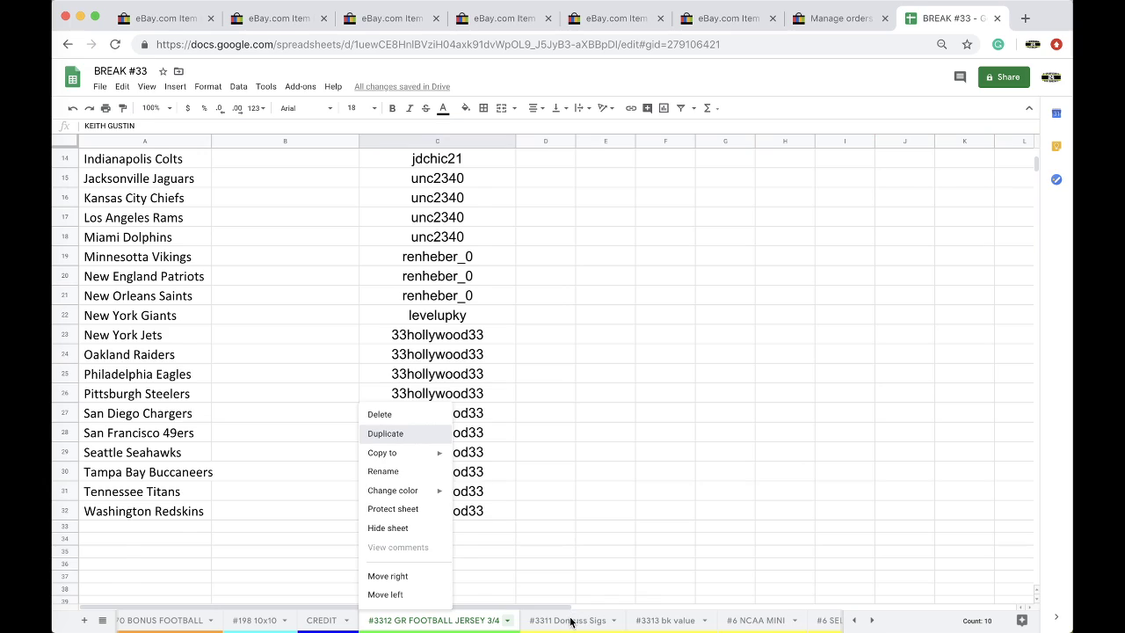
{"action": "key", "text": "Return"}
{"action": "left_click_drag", "start_coordinate": [588, 623], "coordinate": [529, 621]}
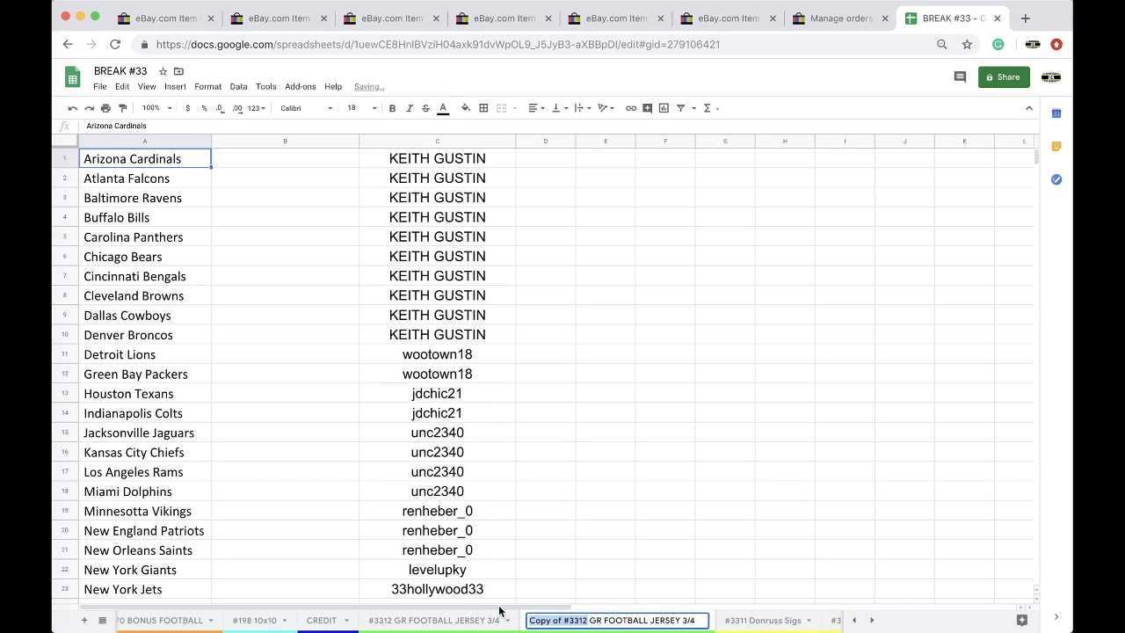
{"action": "type", "text": "#2"}
{"action": "left_click", "coordinate": [555, 536]}
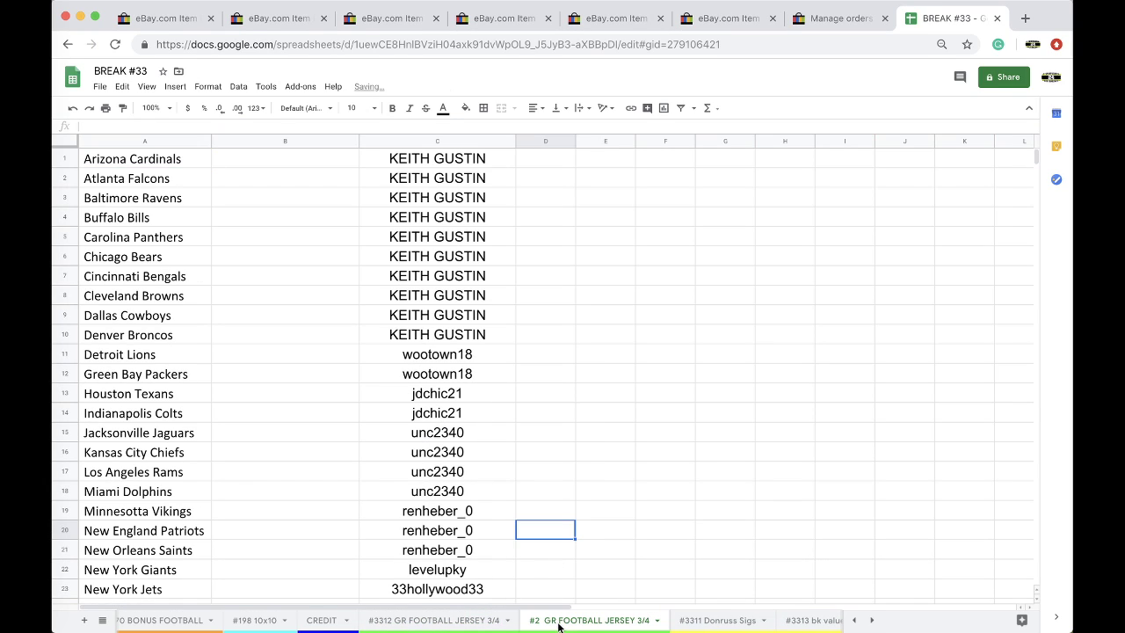
{"action": "right_click", "coordinate": [560, 621]}
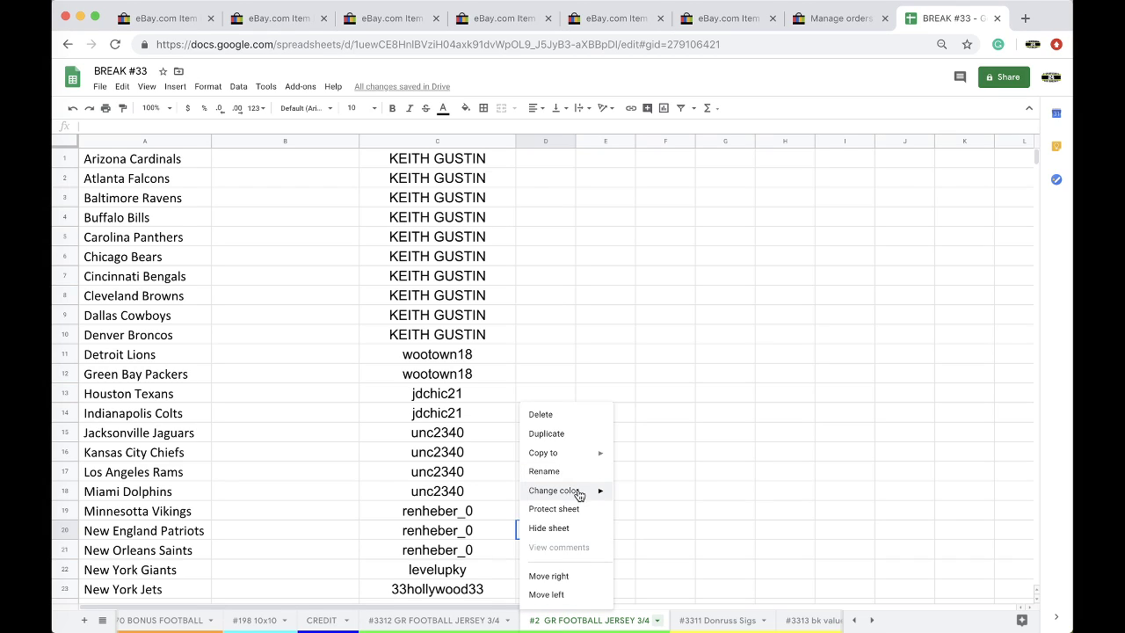
{"action": "mouse_move", "coordinate": [572, 489]}
{"action": "left_click", "coordinate": [629, 359]}
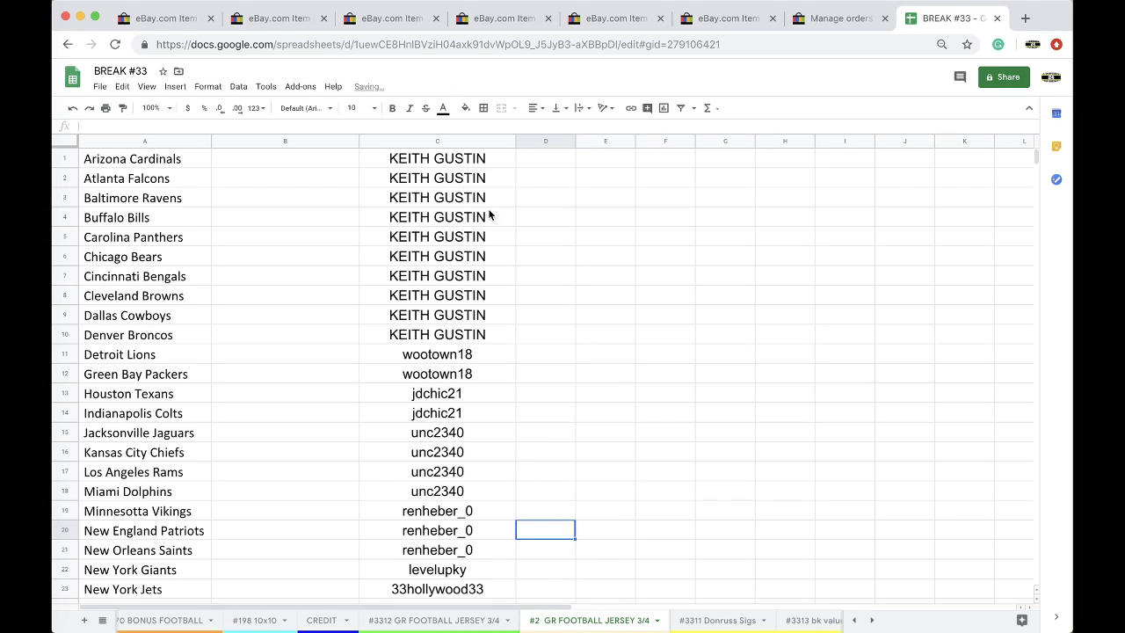
Step: Clear column C and enter the new buyer's name in C1 for Arizona Cardinals
{"action": "left_click", "coordinate": [455, 142]}
{"action": "key", "text": "Delete"}
{"action": "left_click", "coordinate": [435, 159]}
{"action": "type", "text": "kevni pl"}
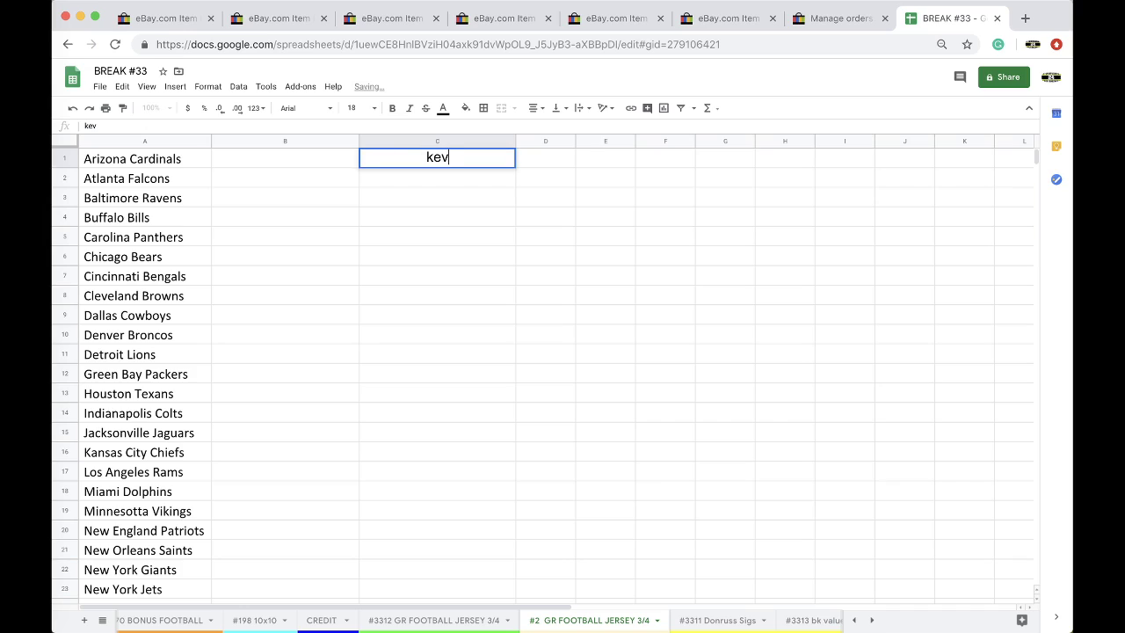
{"action": "key", "text": "BackSpace"}
{"action": "key", "text": "BackSpace"}
{"action": "key", "text": "BackSpace"}
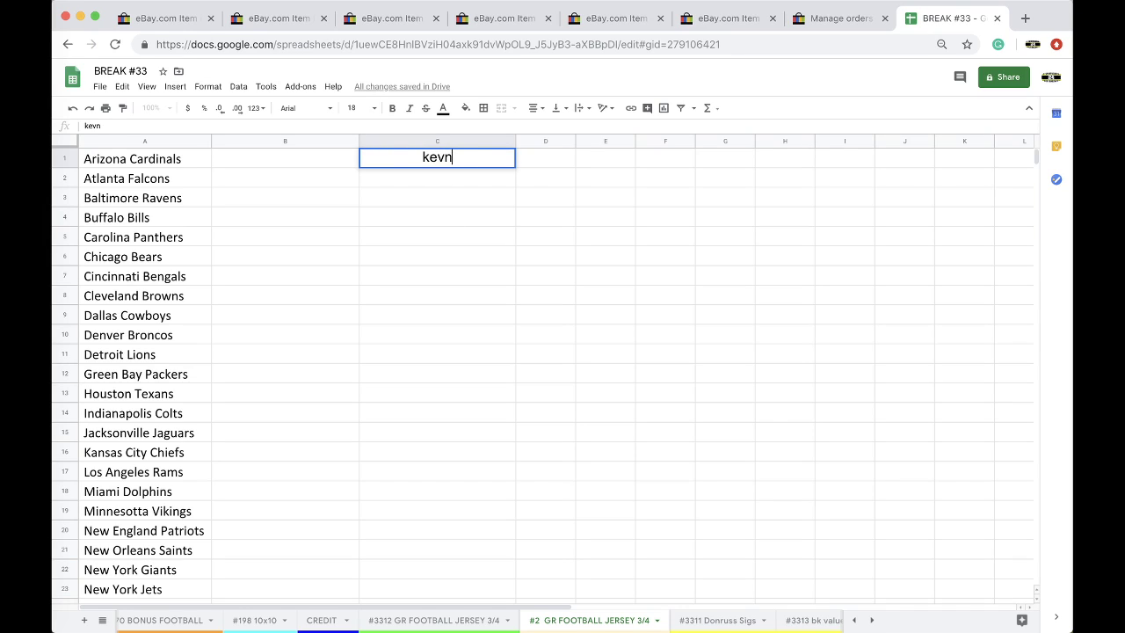
{"action": "type", "text": "un"}
{"action": "key", "text": "BackSpace"}
{"action": "key", "text": "BackSpace"}
{"action": "key", "text": "BackSpace"}
{"action": "key", "text": "BackSpace"}
{"action": "type", "text": "in p"}
{"action": "left_click", "coordinate": [534, 295]}
Step: Copy the buyer's name into C2 for Atlanta Falcons
{"action": "left_click", "coordinate": [457, 165]}
{"action": "key", "text": "ctrl+c"}
{"action": "key", "text": "Down"}
{"action": "key", "text": "ctrl+v"}
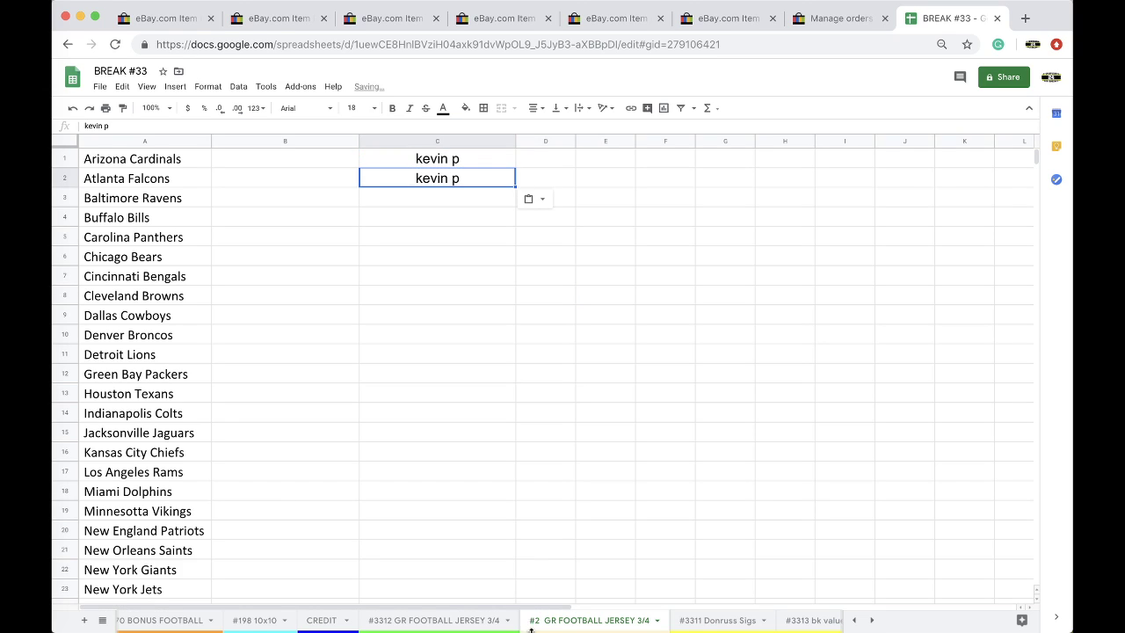
Step: On the CREDIT sheet, change the B51 balance to $9.00
{"action": "left_click", "coordinate": [330, 620]}
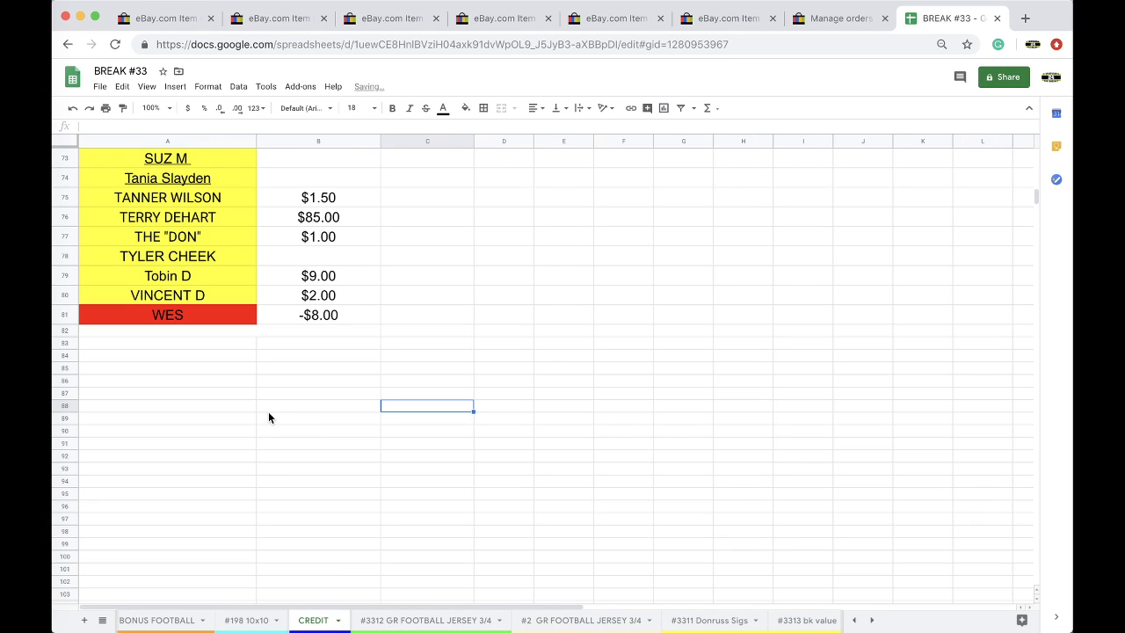
{"action": "scroll", "coordinate": [269, 413], "scroll_direction": "up", "scroll_amount": 10}
{"action": "scroll", "coordinate": [276, 412], "scroll_direction": "up", "scroll_amount": 5}
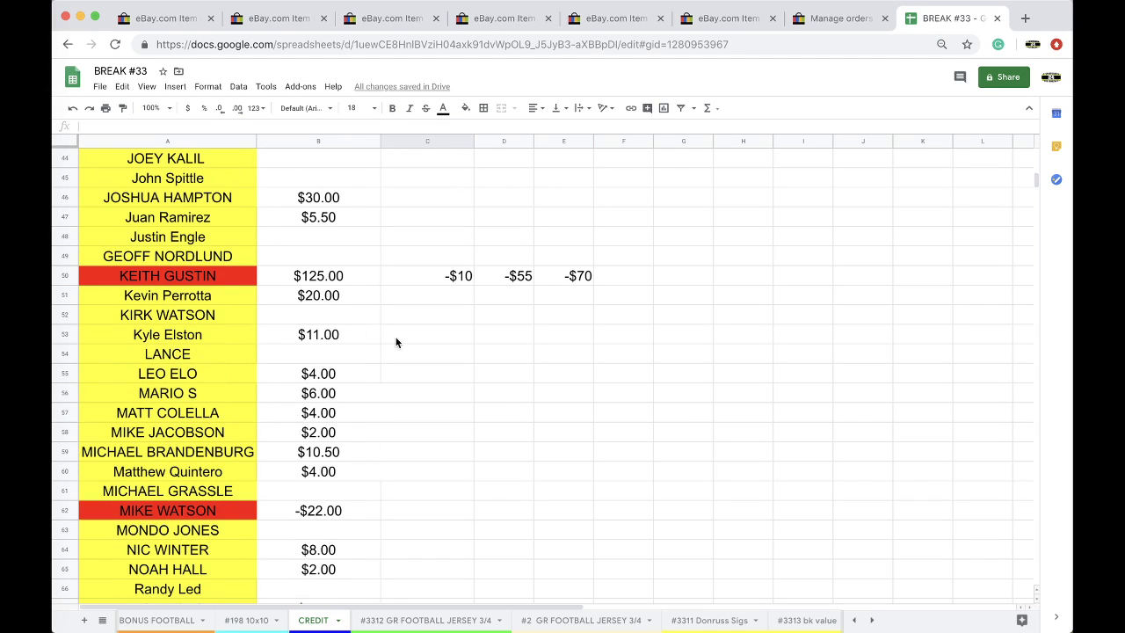
{"action": "left_click", "coordinate": [344, 297]}
{"action": "type", "text": "$9"}
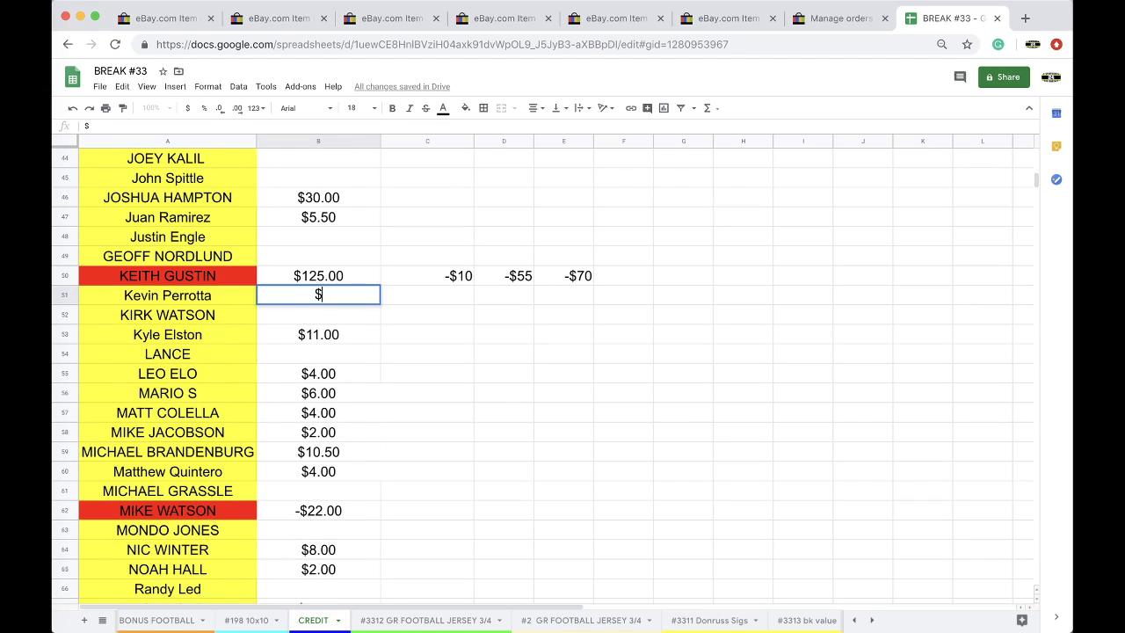
{"action": "left_click", "coordinate": [424, 357]}
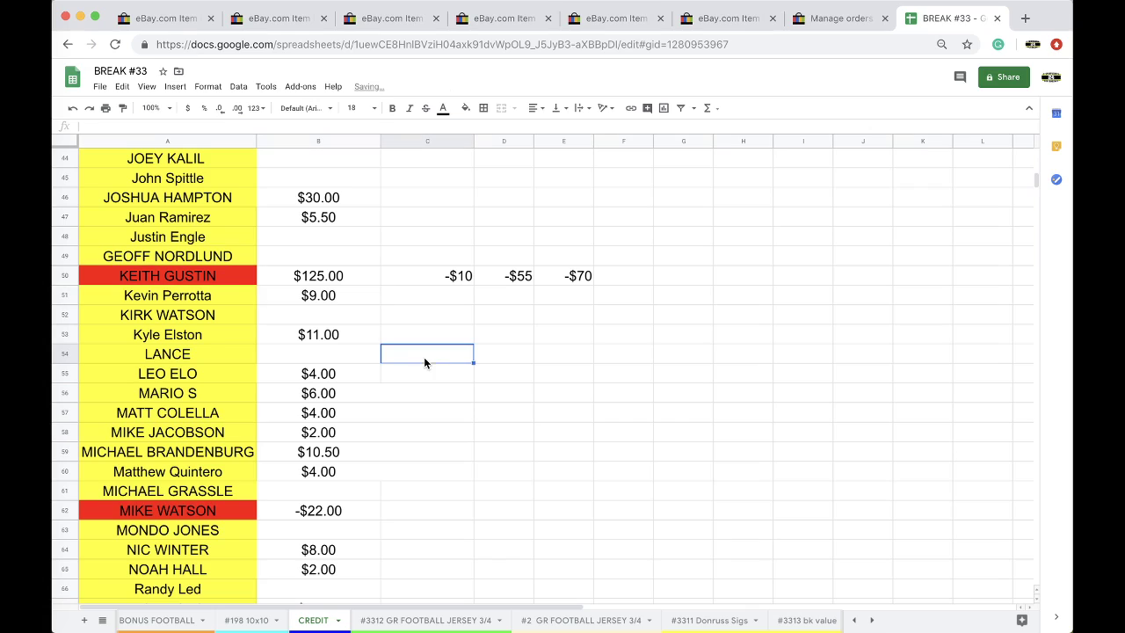
Step: Enter =SUM(B50:E50) in F50 to total row 50's figures
{"action": "left_click", "coordinate": [623, 275]}
{"action": "type", "text": "-su"}
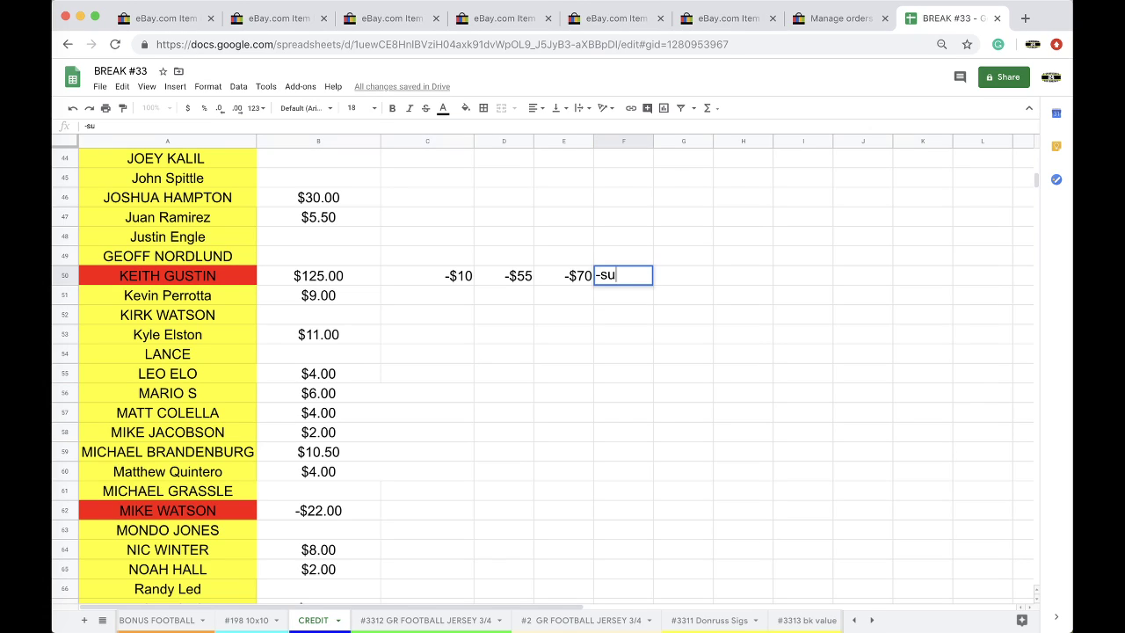
{"action": "key", "text": "BackSpace"}
{"action": "key", "text": "BackSpace"}
{"action": "key", "text": "BackSpace"}
{"action": "type", "text": "=su"}
{"action": "key", "text": "Tab"}
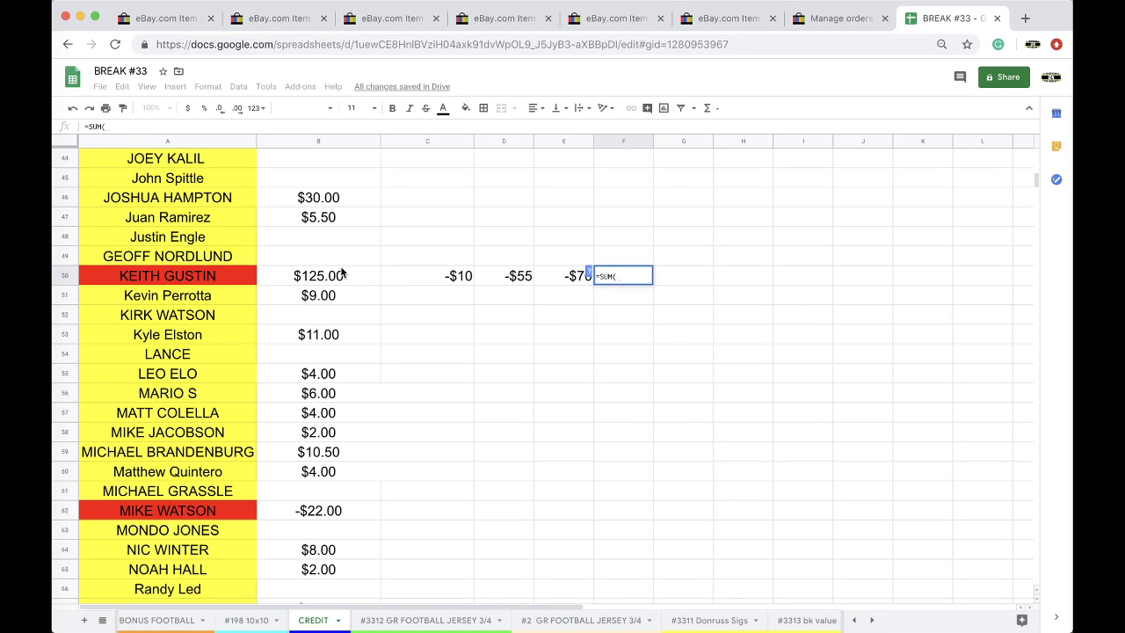
{"action": "left_click_drag", "start_coordinate": [343, 274], "coordinate": [573, 276]}
{"action": "key", "text": "Return"}
{"action": "left_click", "coordinate": [637, 279]}
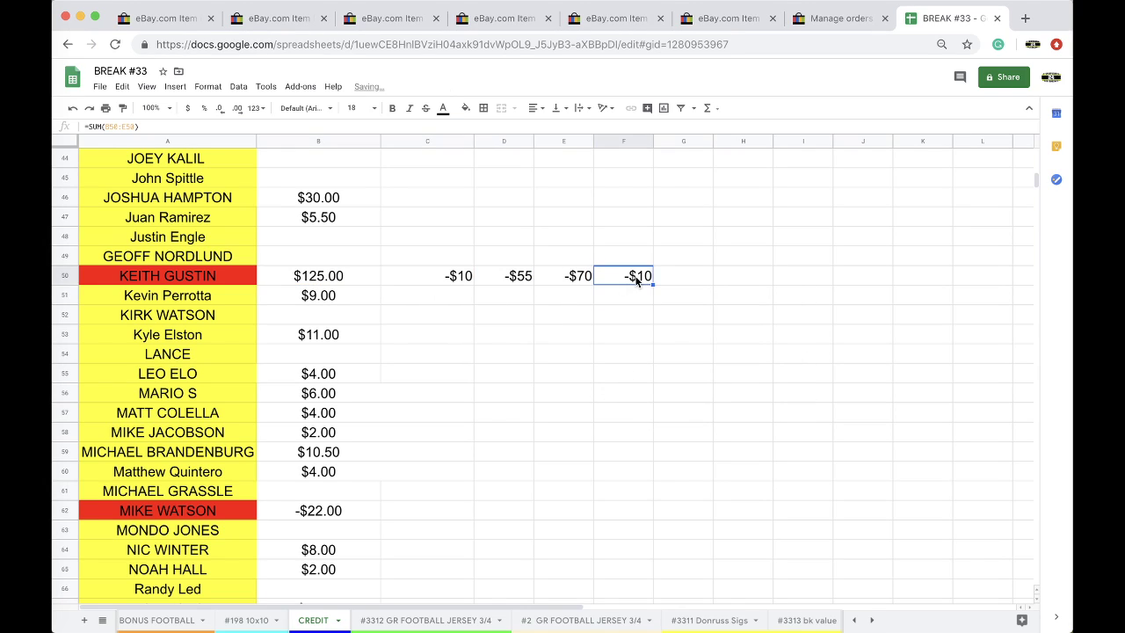
Step: Clear row 50's helper figures and set B50 to -$10.00
{"action": "key", "text": "BackSpace"}
{"action": "key", "text": "Left"}
{"action": "key", "text": "BackSpace"}
{"action": "key", "text": "Left"}
{"action": "key", "text": "BackSpace"}
{"action": "key", "text": "Left"}
{"action": "key", "text": "BackSpace"}
{"action": "key", "text": "Left"}
{"action": "type", "text": "-"}
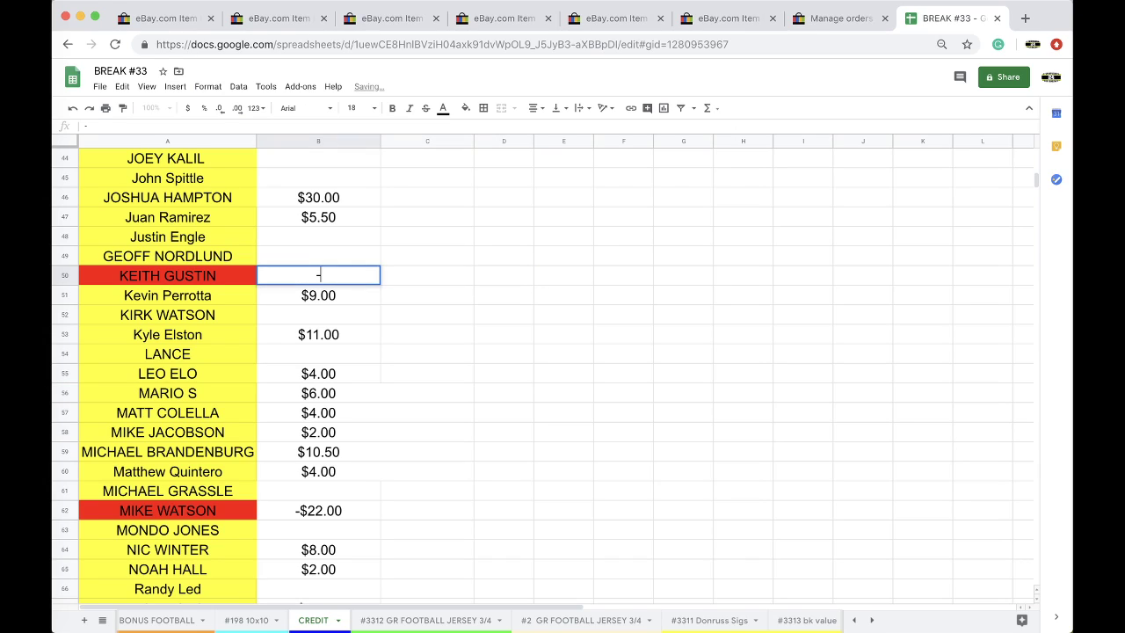
{"action": "type", "text": "$10"}
{"action": "left_click", "coordinate": [696, 337]}
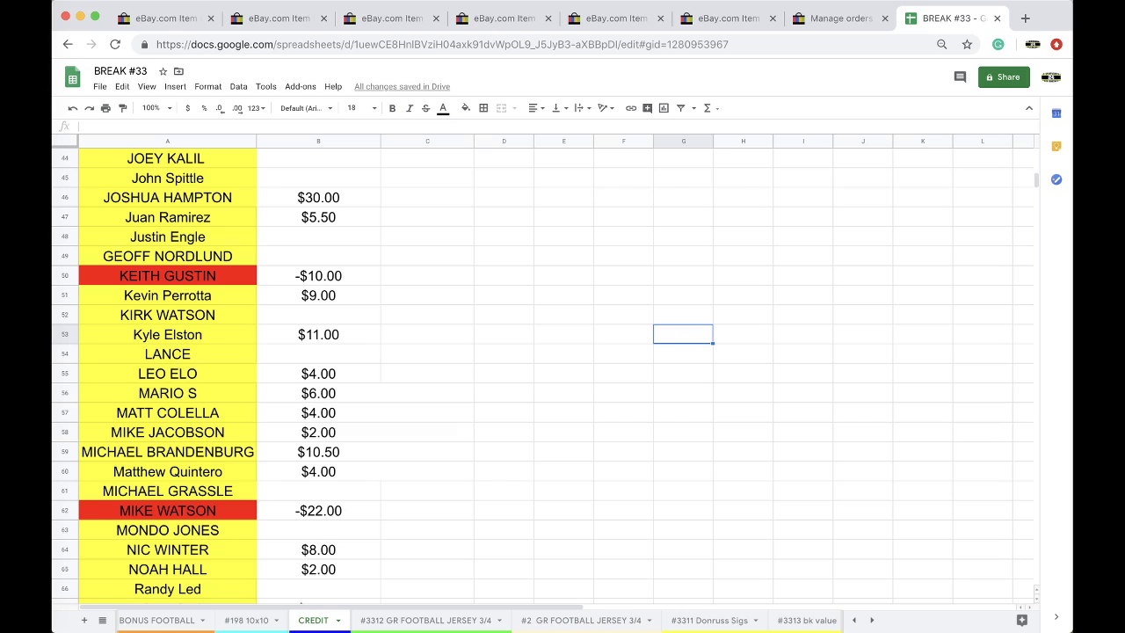
{"action": "scroll", "coordinate": [466, 627], "scroll_direction": "right", "scroll_amount": 2}
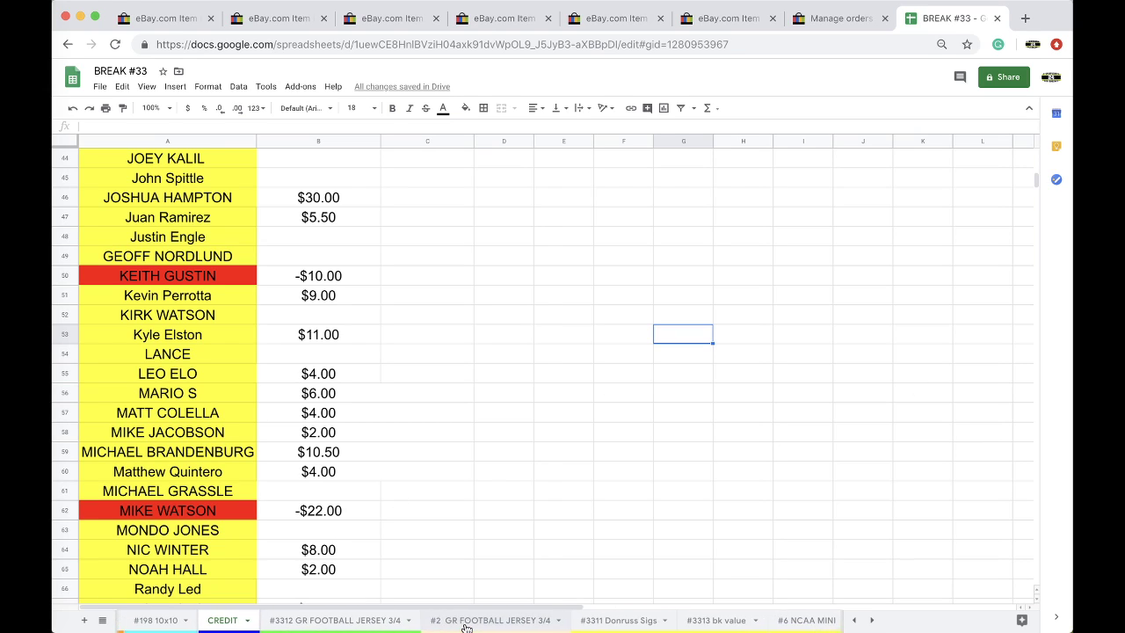
Step: Set B38 to $7 and clear the -$22.00 balance in B62
{"action": "scroll", "coordinate": [240, 372], "scroll_direction": "up", "scroll_amount": 2}
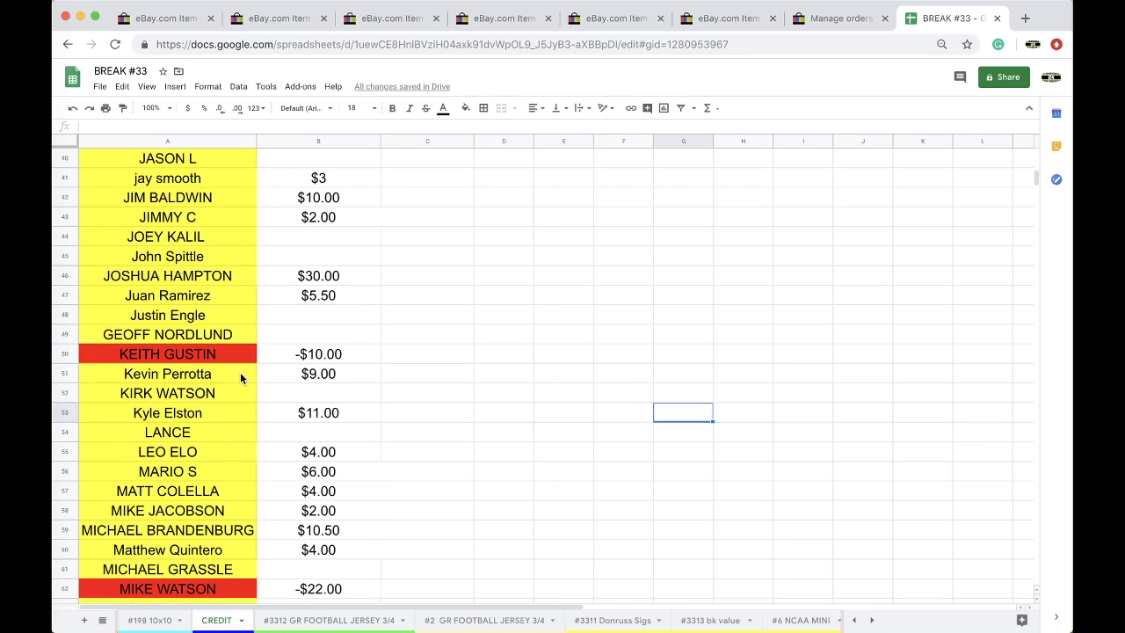
{"action": "scroll", "coordinate": [240, 303], "scroll_direction": "up", "scroll_amount": 2}
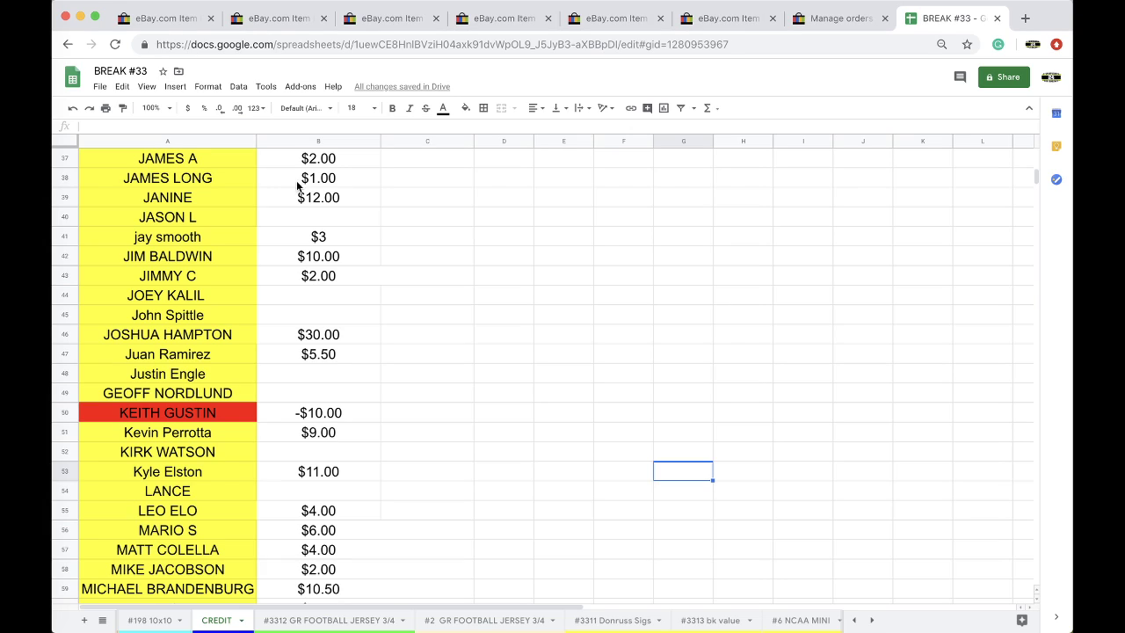
{"action": "left_click", "coordinate": [317, 181]}
{"action": "type", "text": "$"}
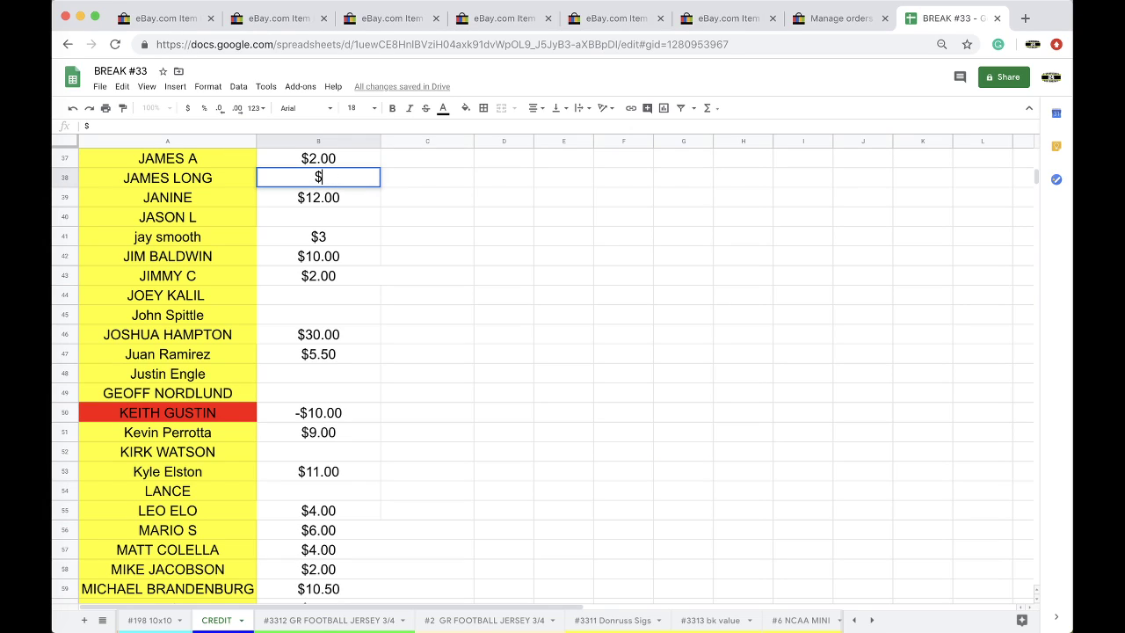
{"action": "type", "text": "7"}
{"action": "scroll", "coordinate": [286, 266], "scroll_direction": "down", "scroll_amount": 5}
{"action": "left_click", "coordinate": [305, 379]}
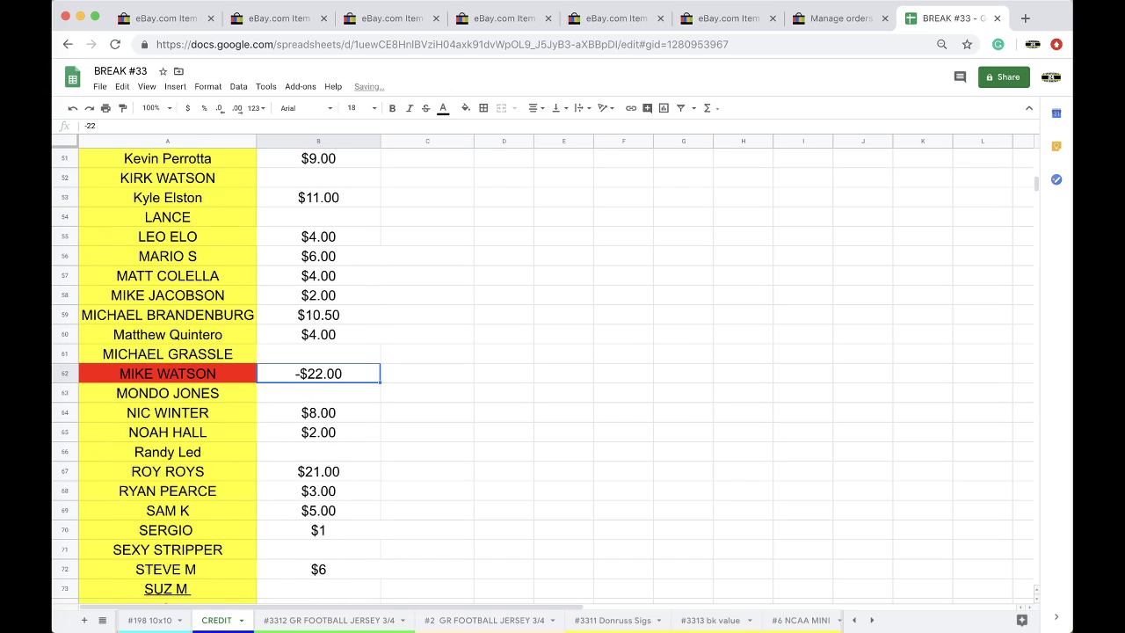
{"action": "key", "text": "Delete"}
Step: Switch to the #198 10x10 sheet to view its list of twelve buyer names
{"action": "left_click", "coordinate": [154, 620]}
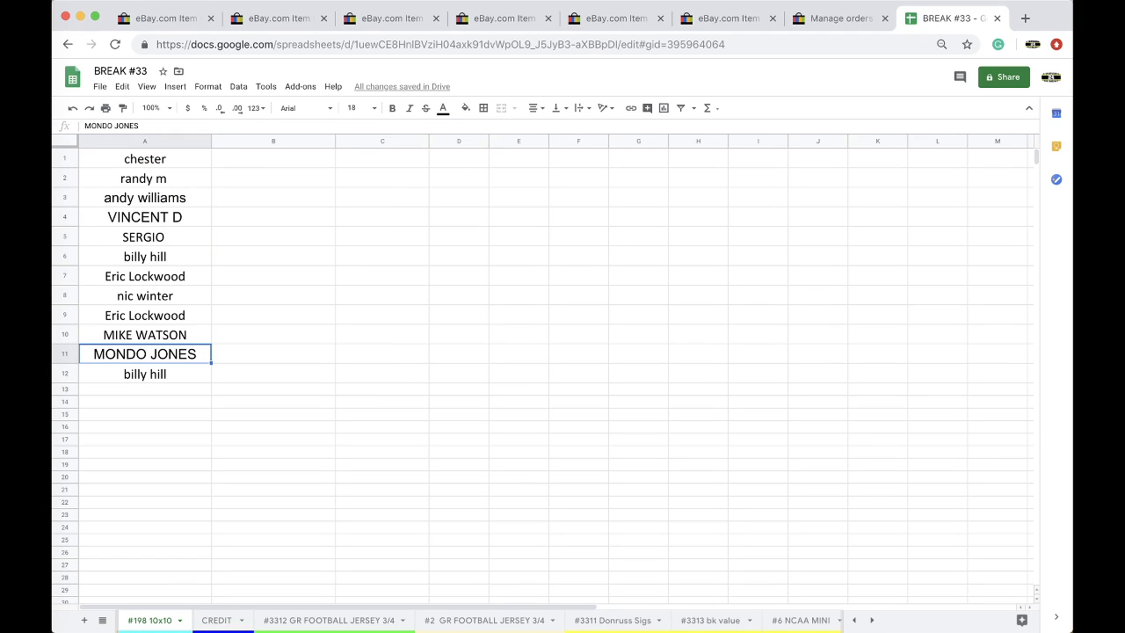
{"action": "key", "text": "super+Tab"}
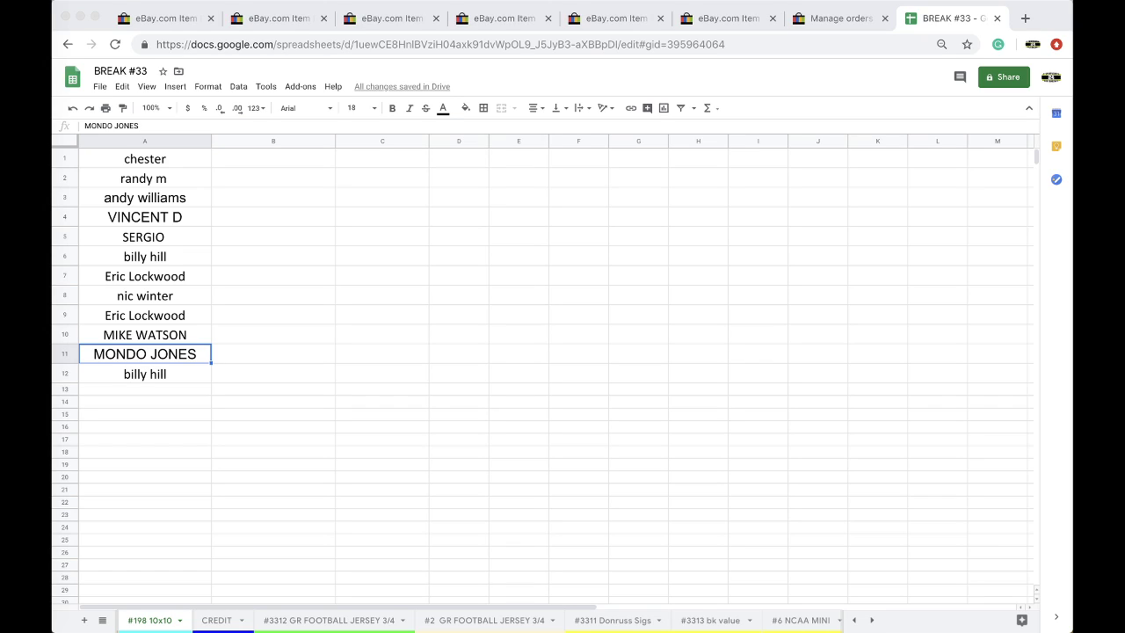
Step: On the CREDIT sheet, change the B38 balance to $1.00
{"action": "left_click", "coordinate": [216, 619]}
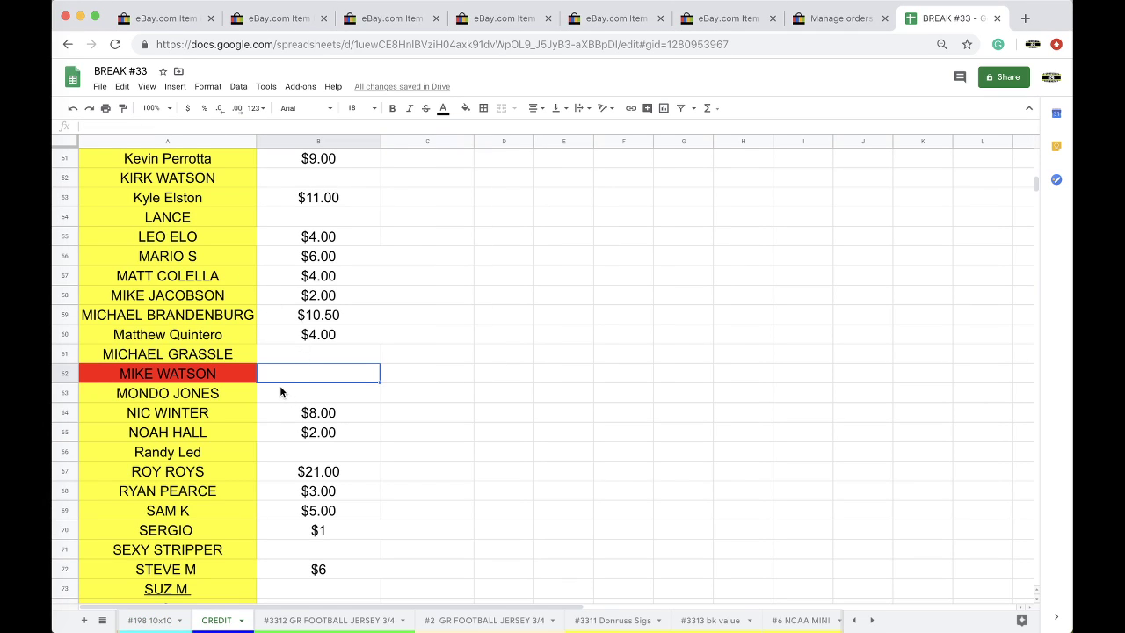
{"action": "scroll", "coordinate": [279, 385], "scroll_direction": "up", "scroll_amount": 5}
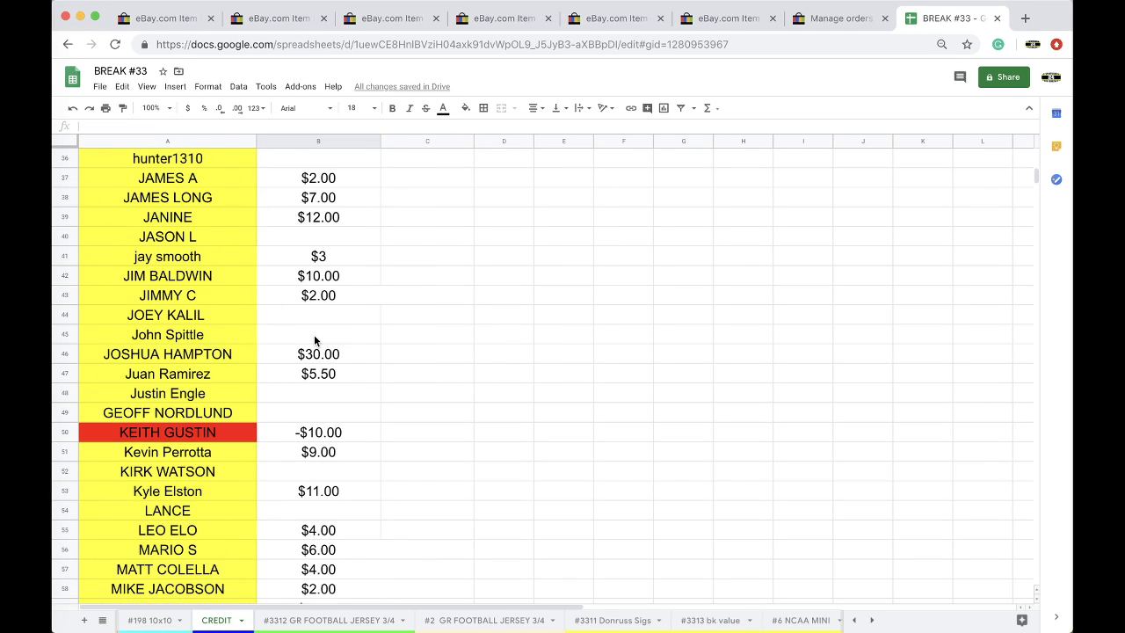
{"action": "scroll", "coordinate": [314, 335], "scroll_direction": "up", "scroll_amount": 1}
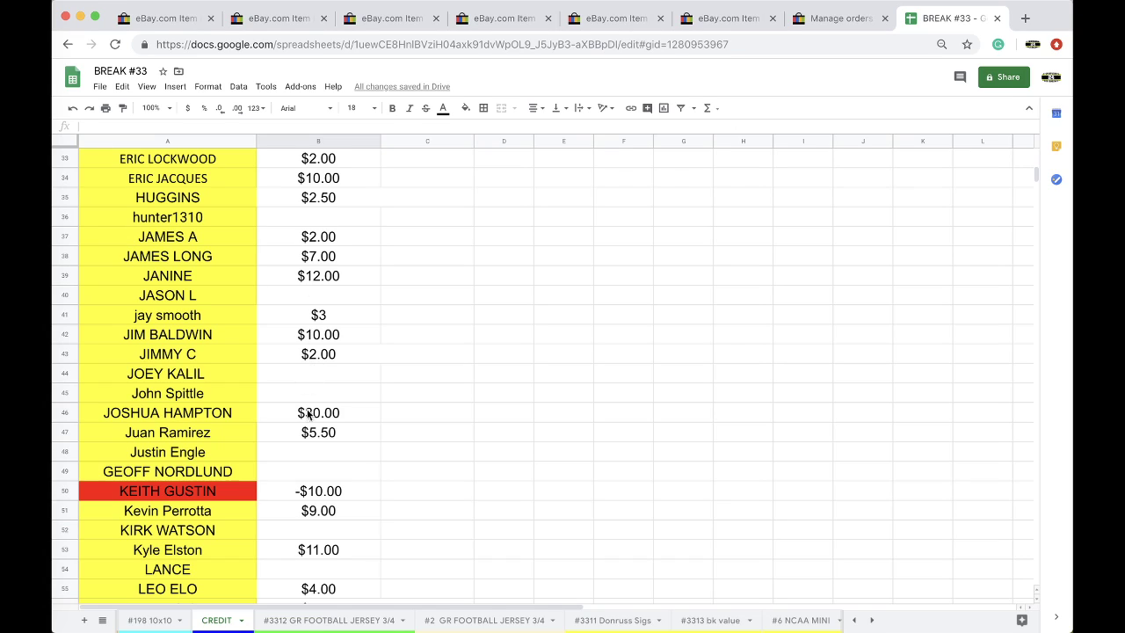
{"action": "left_click", "coordinate": [322, 264]}
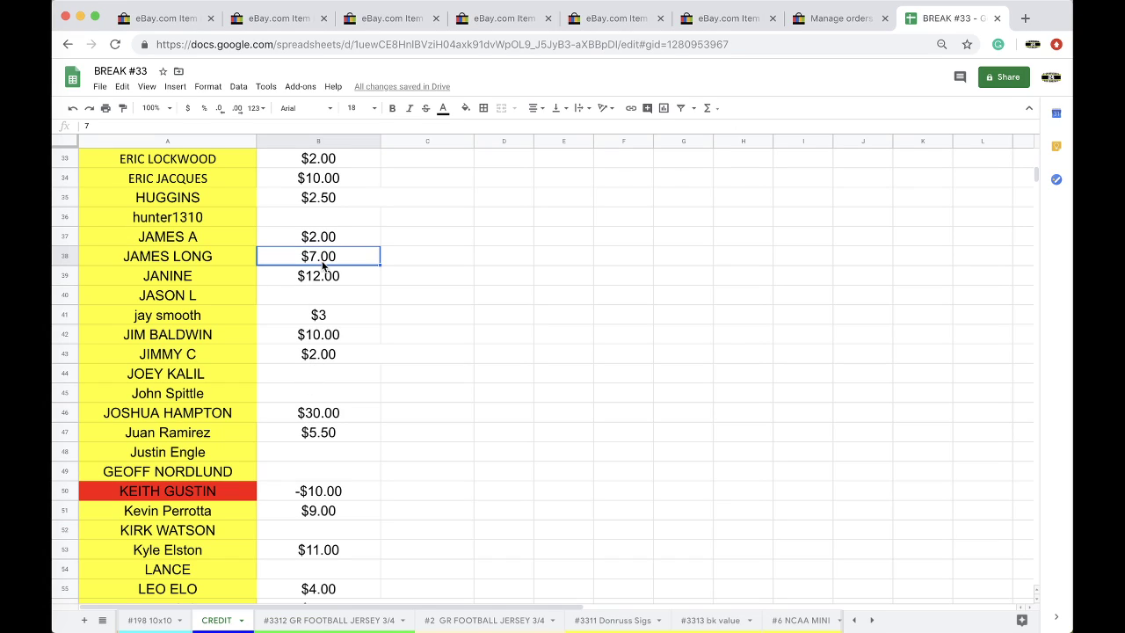
{"action": "type", "text": "$1"}
Step: Paste the A38 buyer as values into C25:C26 on #3313 bk value
{"action": "left_click", "coordinate": [226, 261]}
{"action": "key", "text": "ctrl+c"}
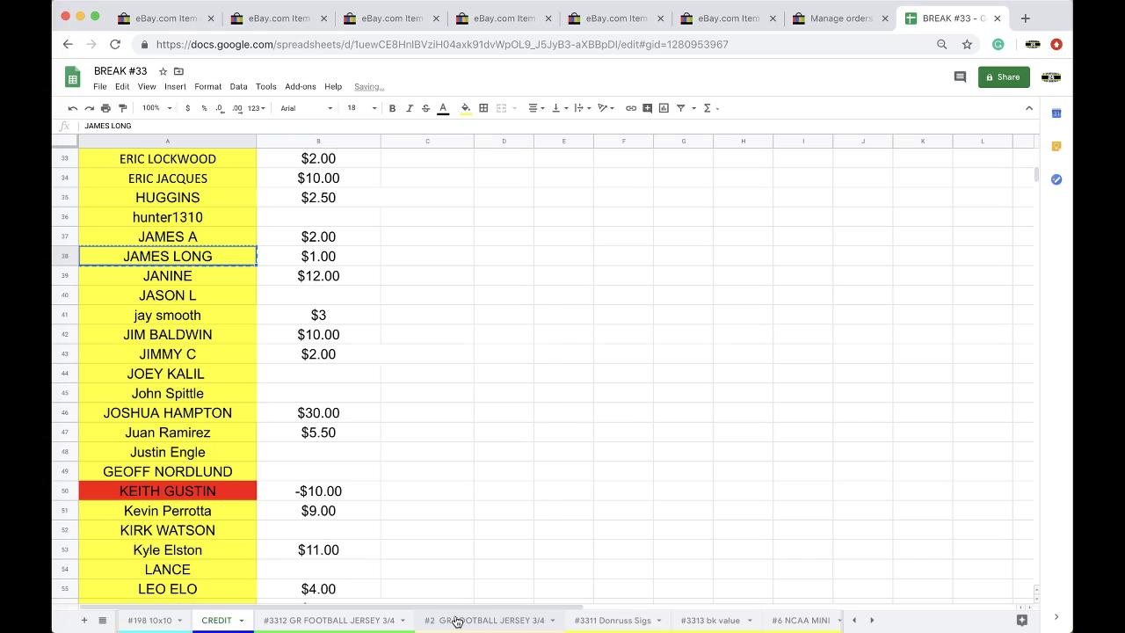
{"action": "scroll", "coordinate": [458, 620], "scroll_direction": "right", "scroll_amount": 3}
{"action": "left_click", "coordinate": [505, 619]}
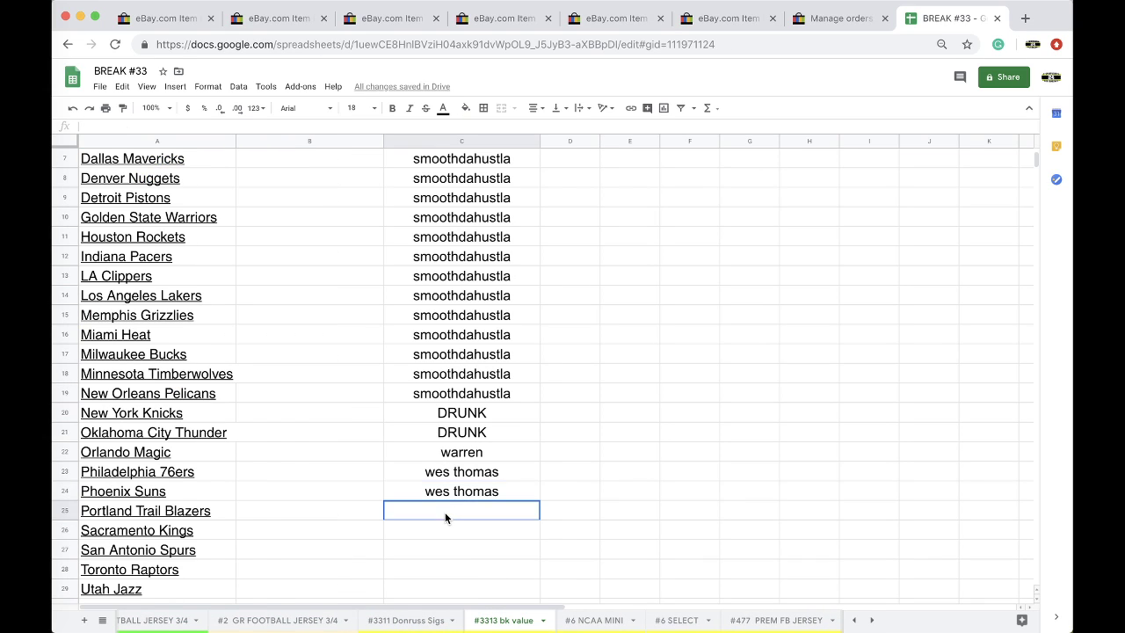
{"action": "key", "text": "ctrl+v"}
{"action": "left_click", "coordinate": [567, 534]}
{"action": "left_click", "coordinate": [598, 550]}
{"action": "key", "text": "Down"}
{"action": "key", "text": "ctrl+shift+v"}
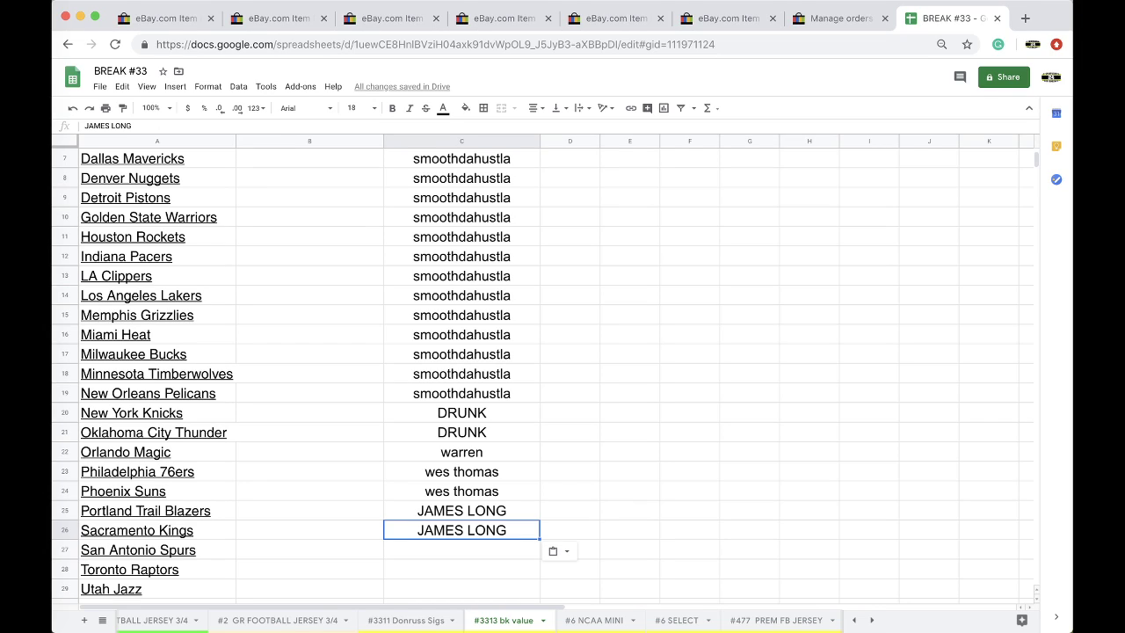
{"action": "key", "text": "super+Tab"}
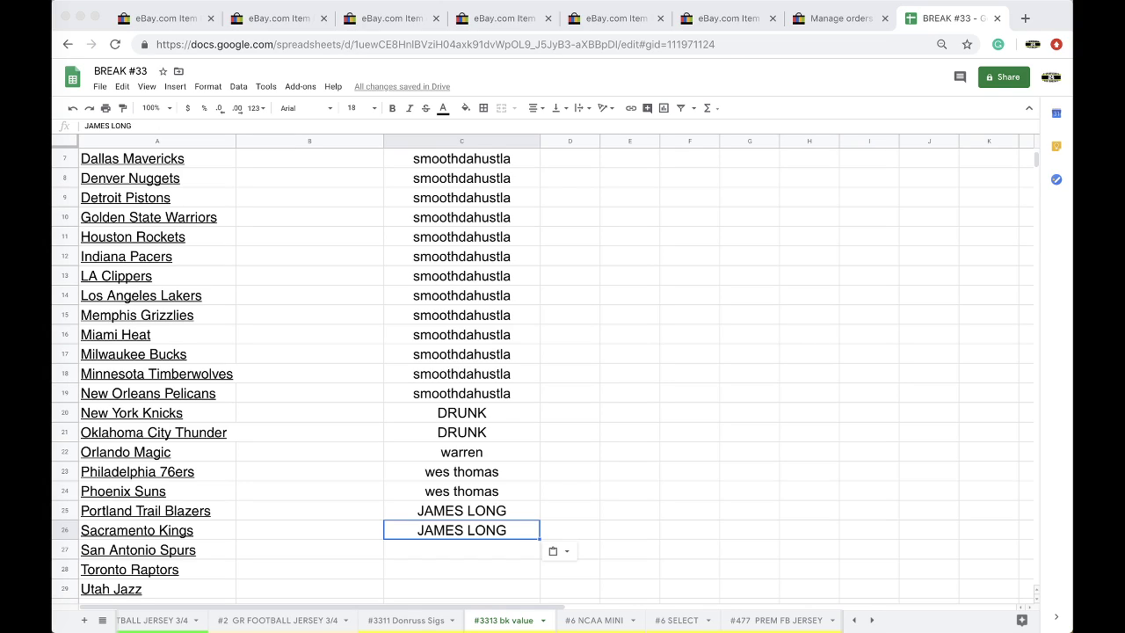
Step: Paste the buyer name as plain values into C10:C11 on #6 NCAA MINI
{"action": "left_click", "coordinate": [596, 619]}
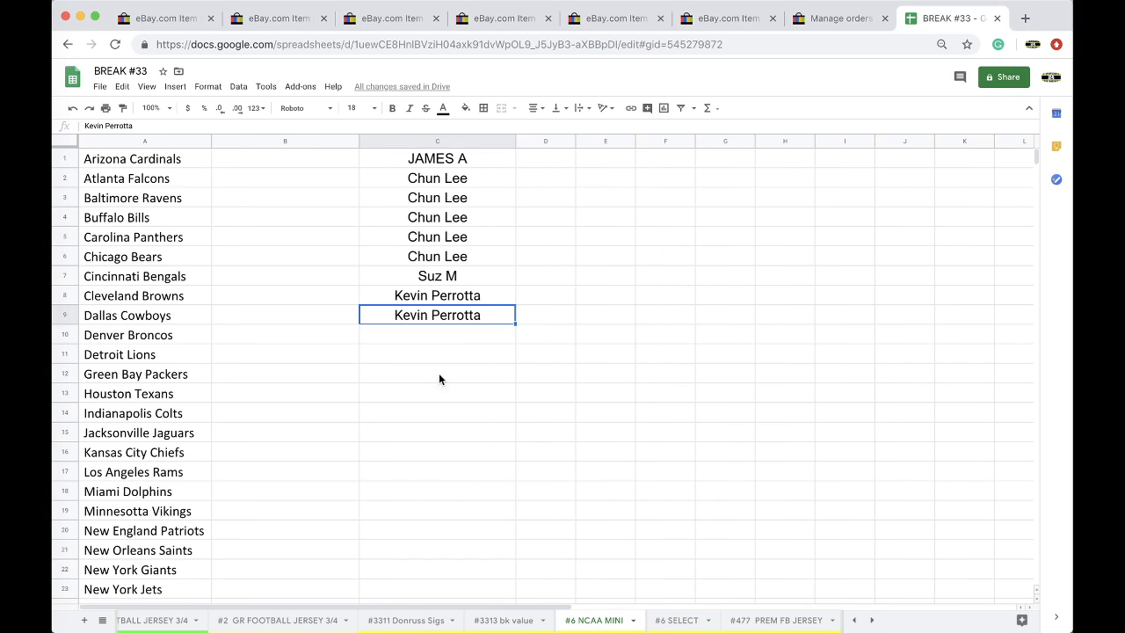
{"action": "left_click", "coordinate": [424, 335]}
{"action": "key", "text": "ctrl+v"}
{"action": "left_click", "coordinate": [529, 356]}
{"action": "left_click", "coordinate": [531, 376]}
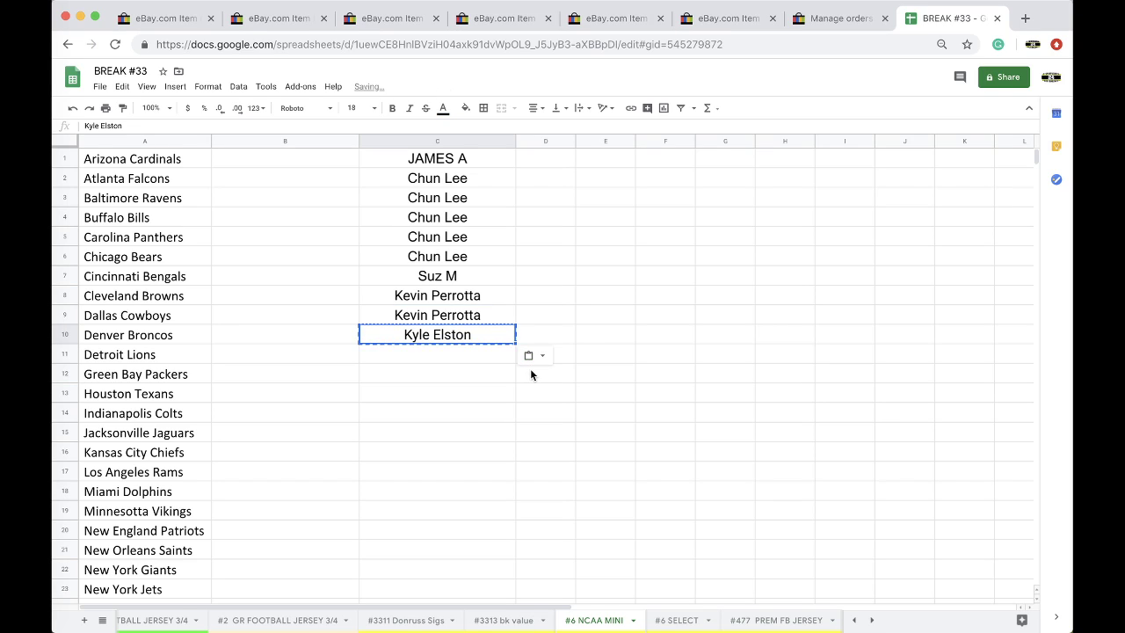
{"action": "left_click", "coordinate": [475, 354]}
{"action": "key", "text": "ctrl+v"}
Step: Copy C10:C11 into C18:C19 on #477 PREM FB JERSEY and C3:C4 on #2 GR FOOTBALL JERSEY 3/4
{"action": "left_click_drag", "start_coordinate": [459, 333], "coordinate": [510, 354]}
{"action": "key", "text": "ctrl+c"}
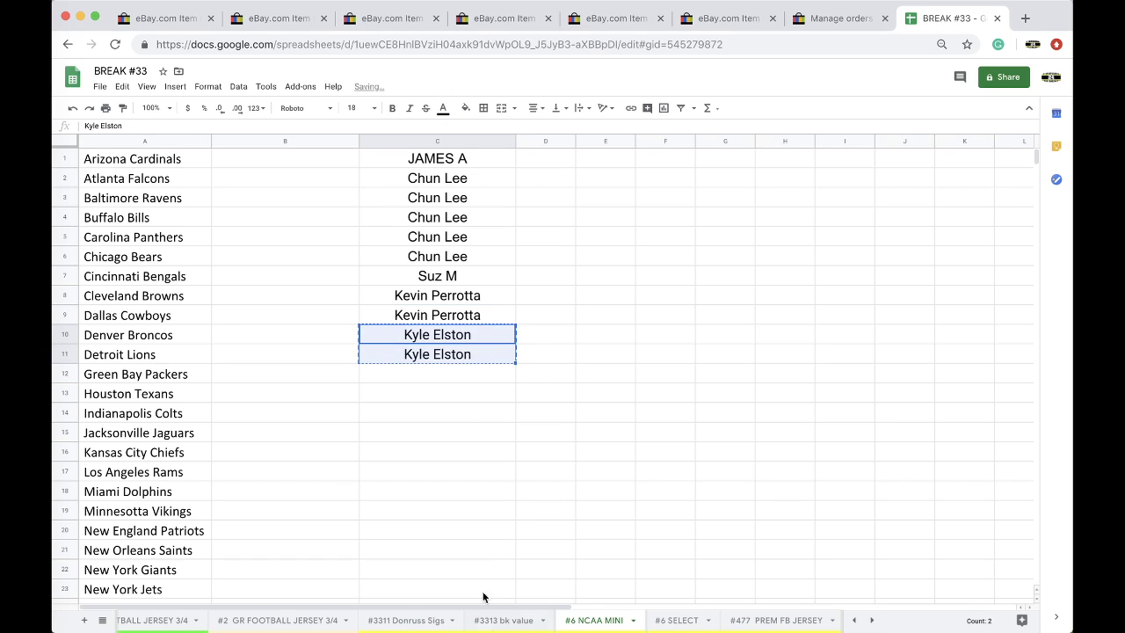
{"action": "scroll", "coordinate": [414, 620], "scroll_direction": "right", "scroll_amount": 3}
{"action": "left_click", "coordinate": [628, 619]}
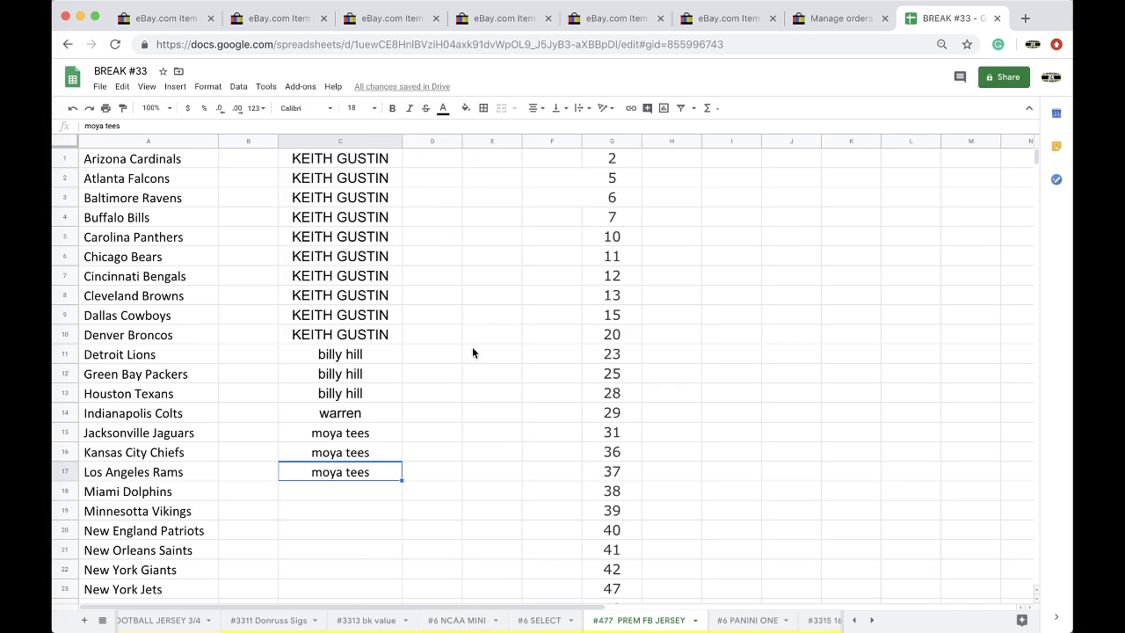
{"action": "left_click", "coordinate": [345, 492]}
{"action": "key", "text": "ctrl+v"}
{"action": "scroll", "coordinate": [310, 620], "scroll_direction": "left", "scroll_amount": 3}
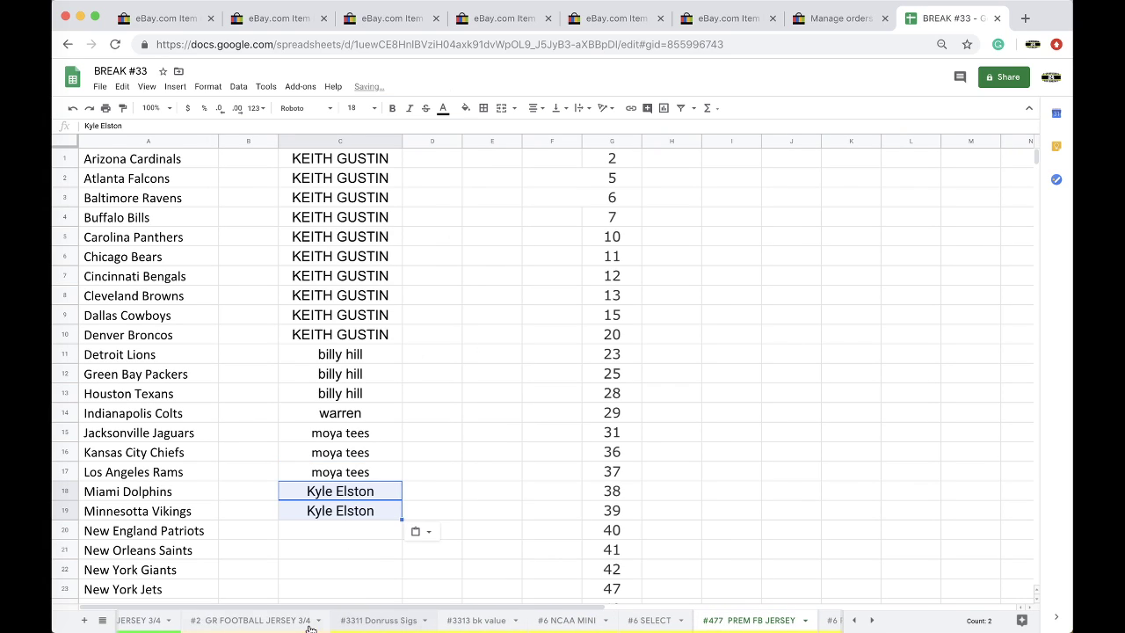
{"action": "left_click_drag", "start_coordinate": [290, 626], "coordinate": [748, 622]}
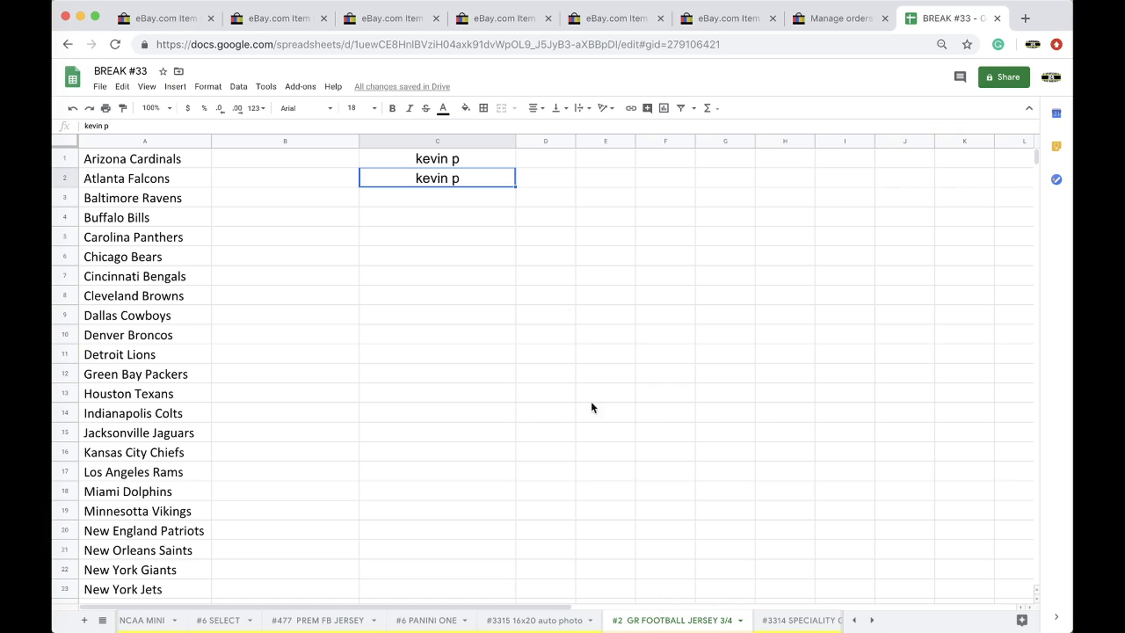
{"action": "left_click", "coordinate": [468, 204]}
{"action": "key", "text": "ctrl+v"}
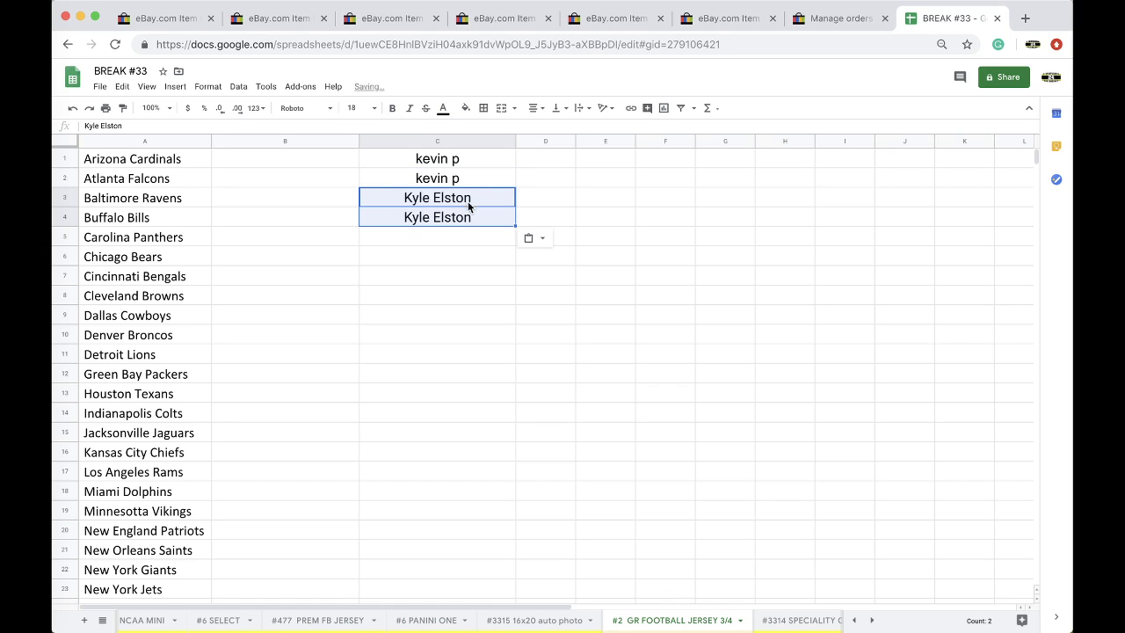
{"action": "left_click", "coordinate": [467, 219]}
Step: Paste the buyer name into C5 on #6 PANINI ONE
{"action": "left_click", "coordinate": [431, 620]}
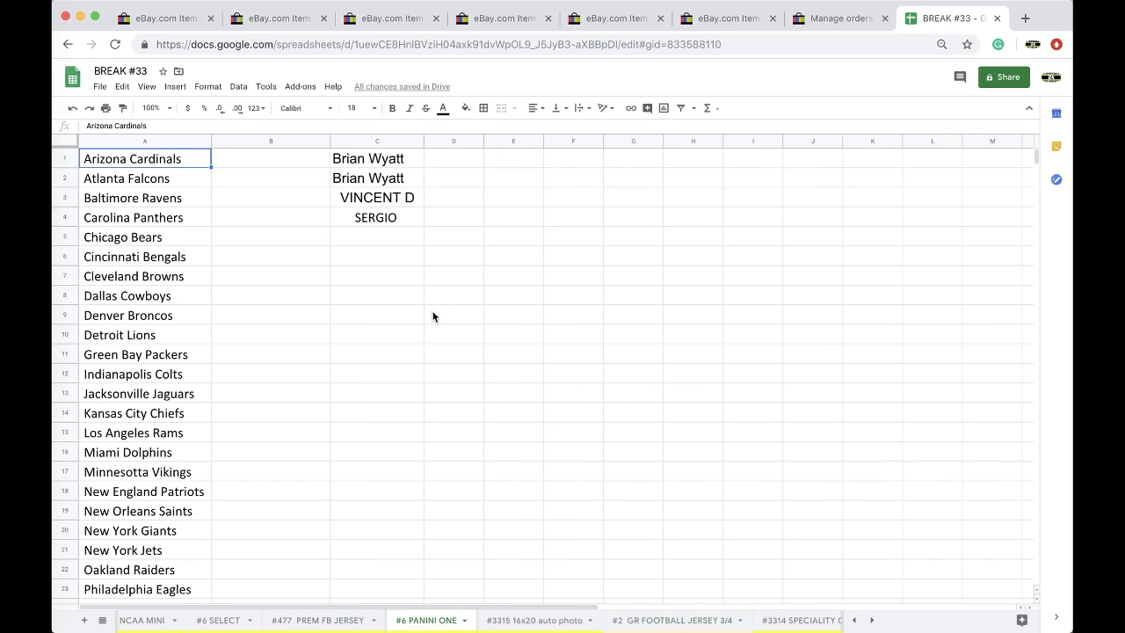
{"action": "left_click", "coordinate": [370, 236]}
{"action": "key", "text": "ctrl+v"}
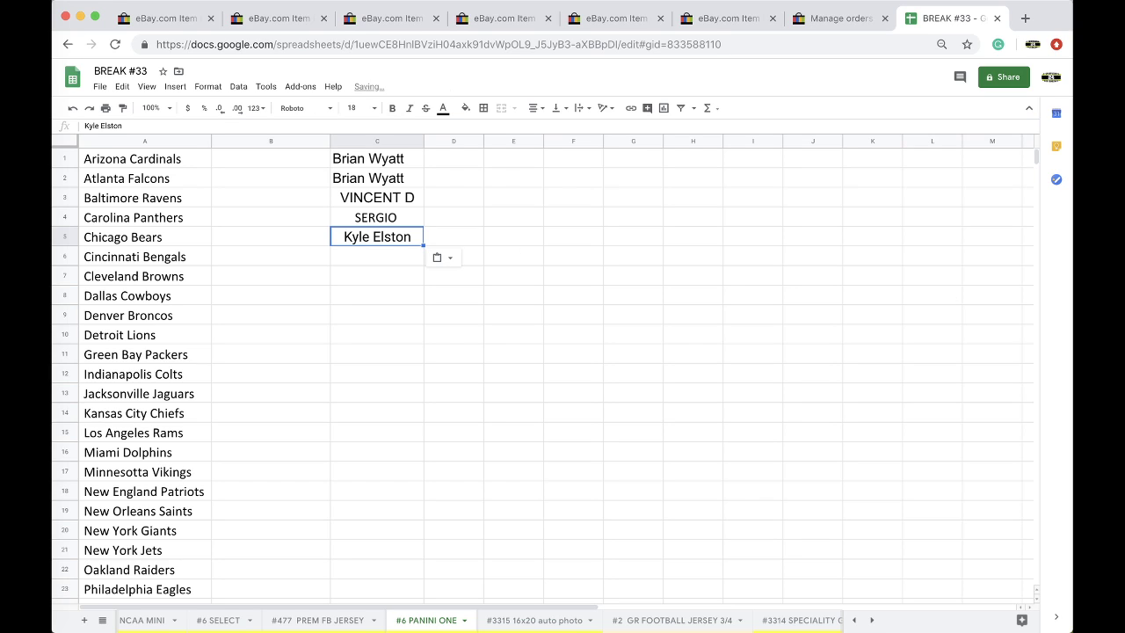
{"action": "scroll", "coordinate": [384, 621], "scroll_direction": "right", "scroll_amount": 10}
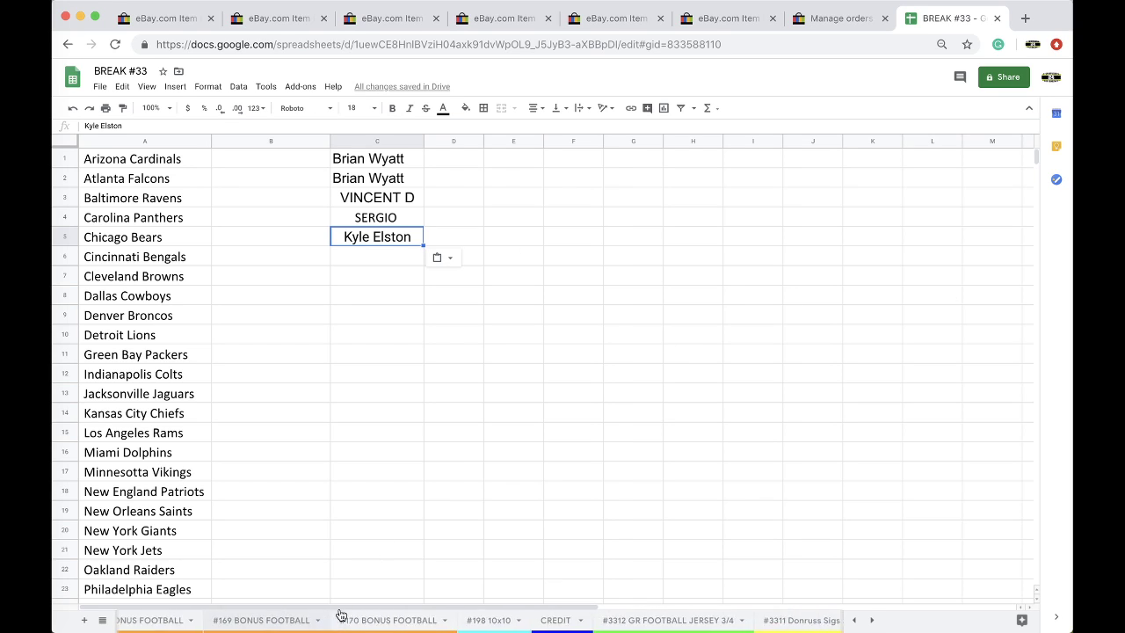
Step: Add the buyer's name in A13 on the #198 10x10 sheet
{"action": "left_click", "coordinate": [334, 621]}
{"action": "left_click", "coordinate": [156, 393]}
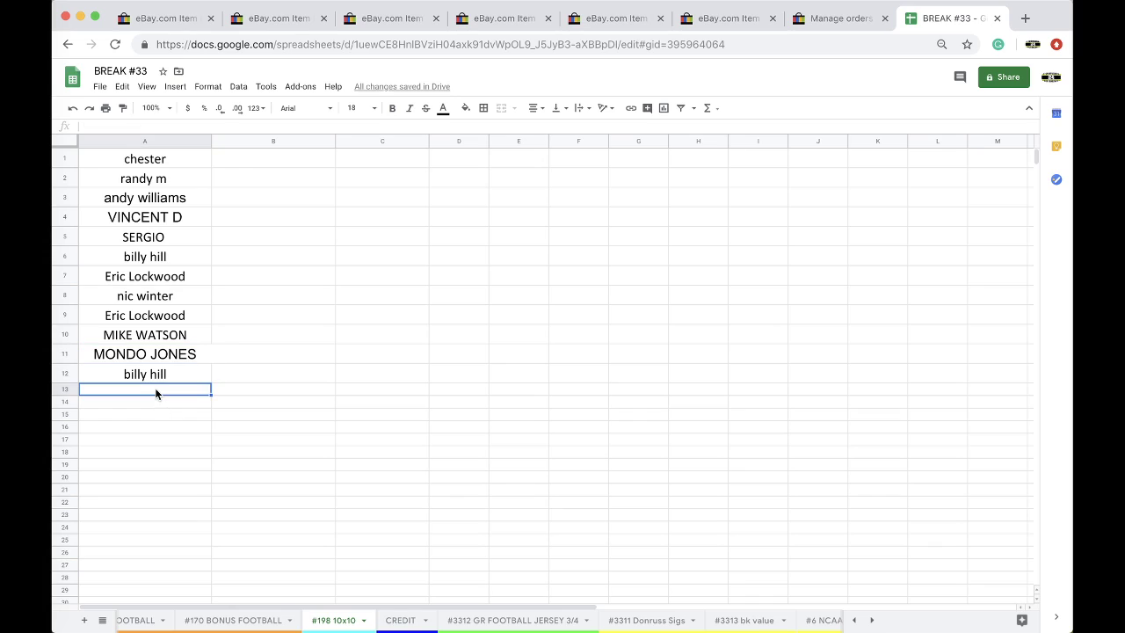
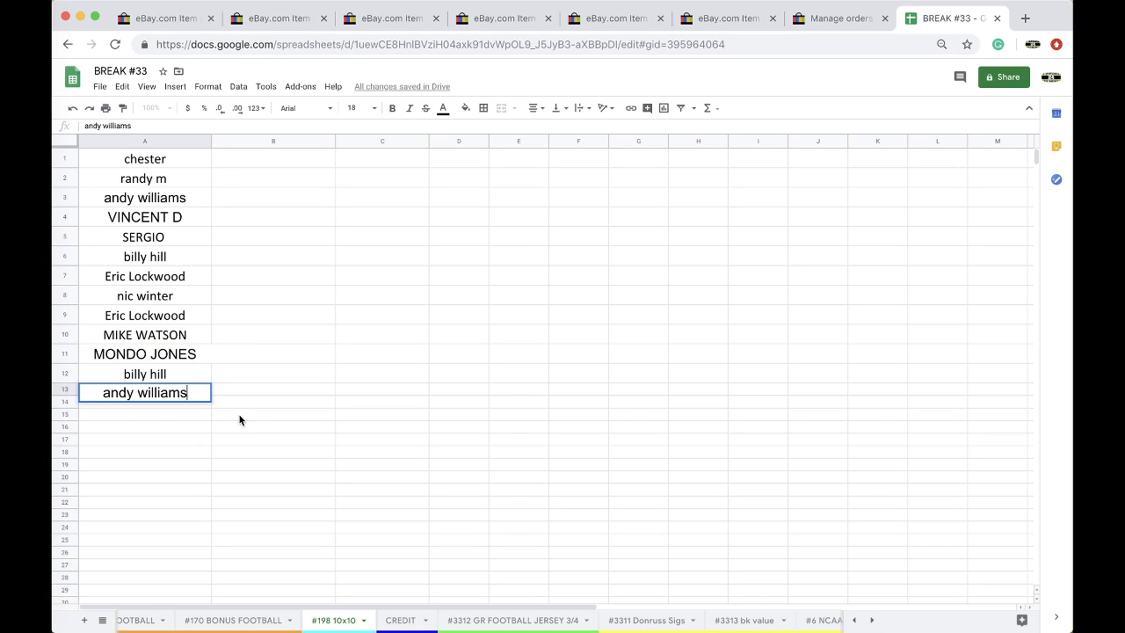
{"action": "left_click", "coordinate": [240, 420]}
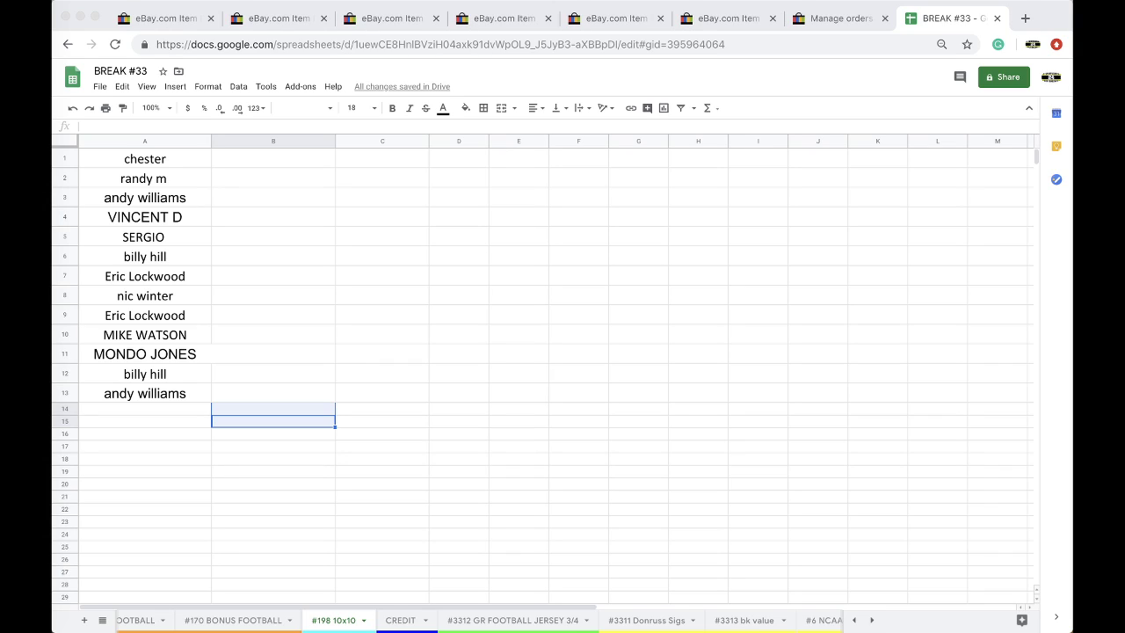
Step: Set B50 to $125 and change A50's name fill from red to yellow
{"action": "left_click", "coordinate": [396, 623]}
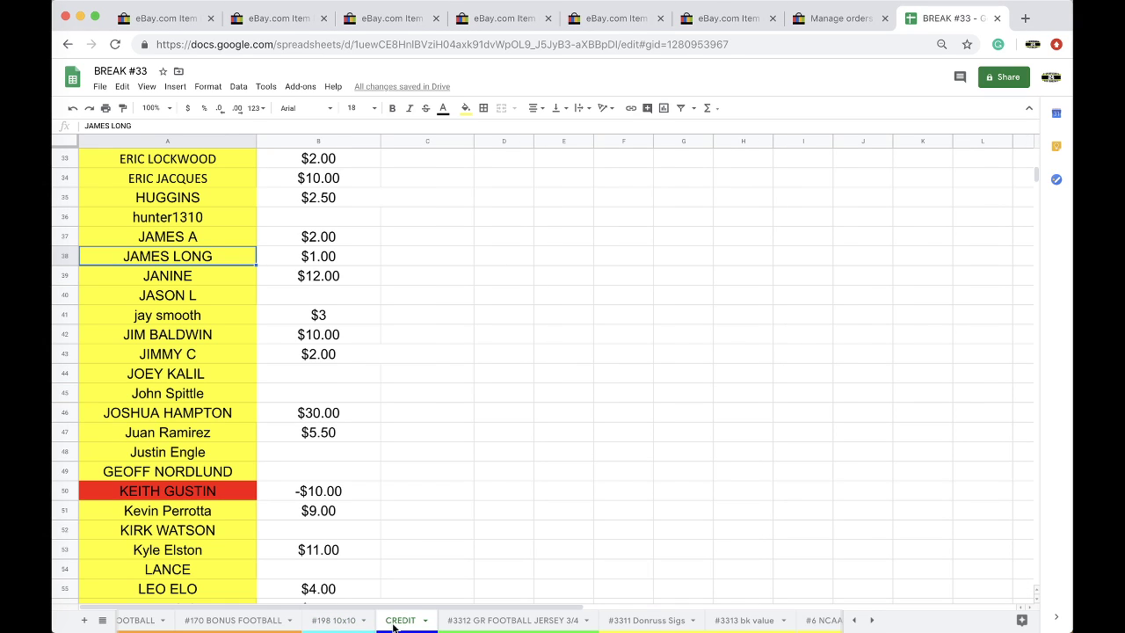
{"action": "left_click", "coordinate": [349, 492]}
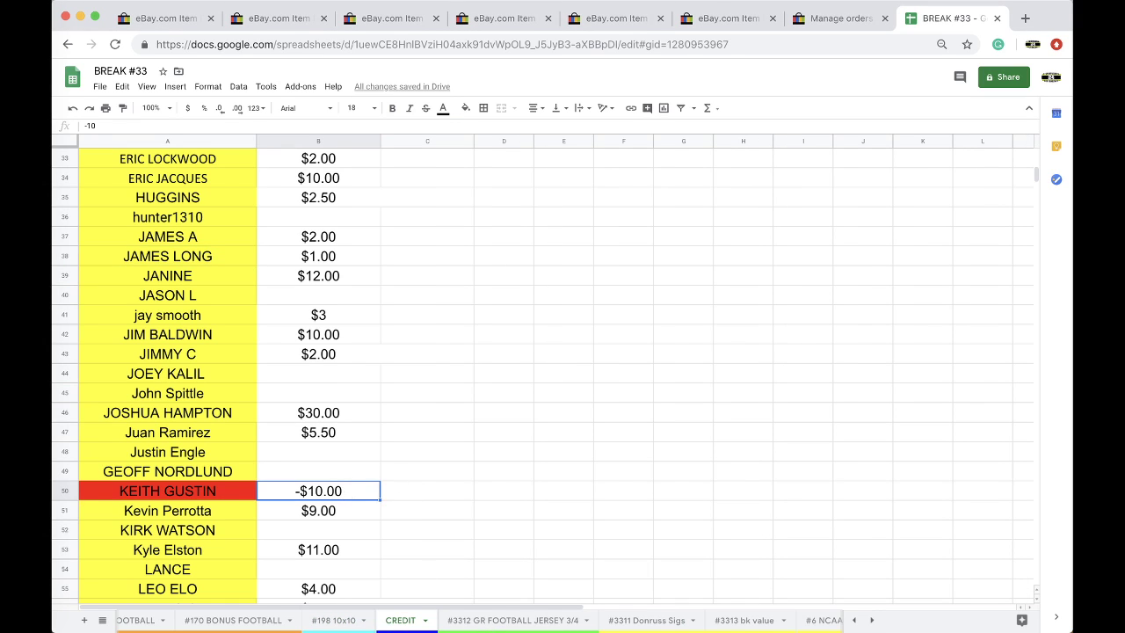
{"action": "type", "text": "$125"}
{"action": "left_click", "coordinate": [242, 495]}
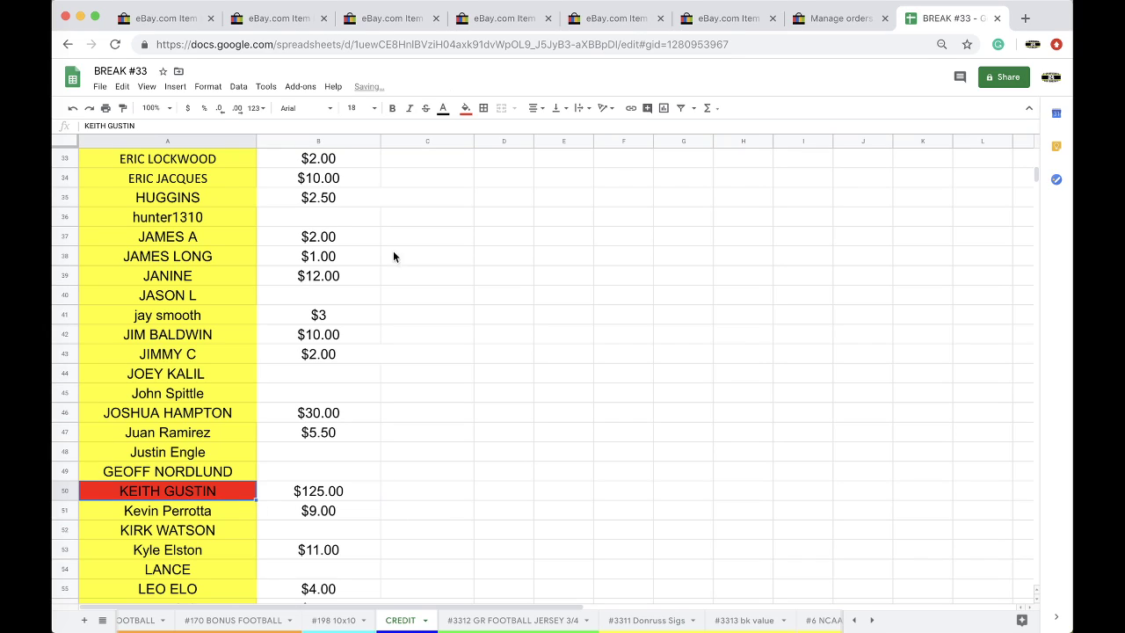
{"action": "left_click", "coordinate": [466, 110]}
{"action": "left_click", "coordinate": [506, 164]}
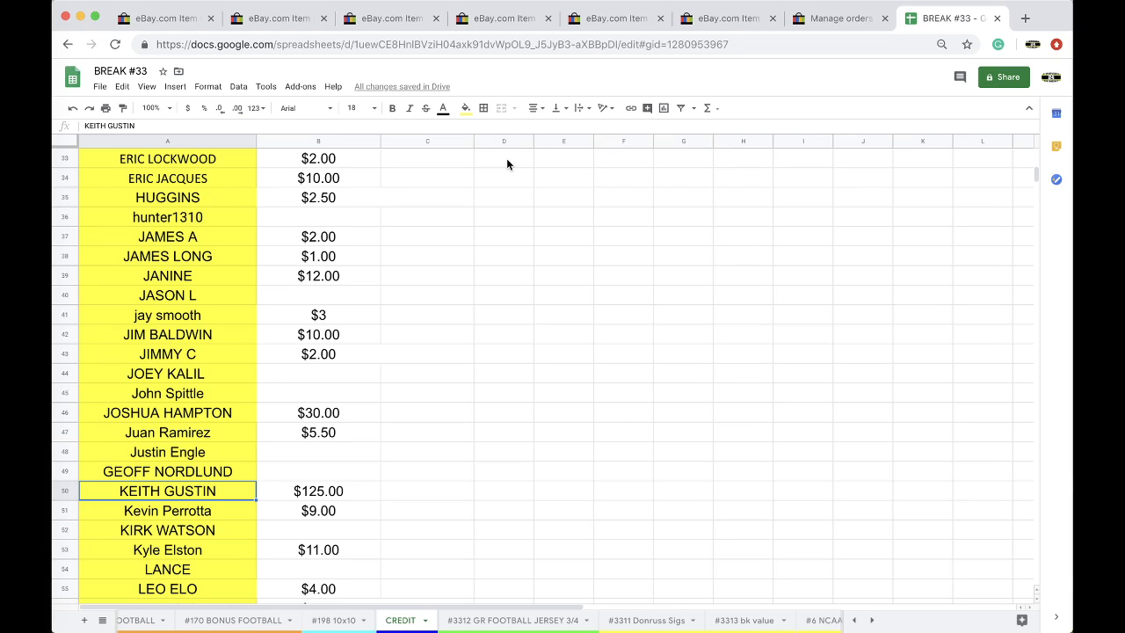
Step: Set the row 81 balance to $92 and change the buyer's name cell A81 from red to yellow
{"action": "scroll", "coordinate": [387, 402], "scroll_direction": "down", "scroll_amount": 9}
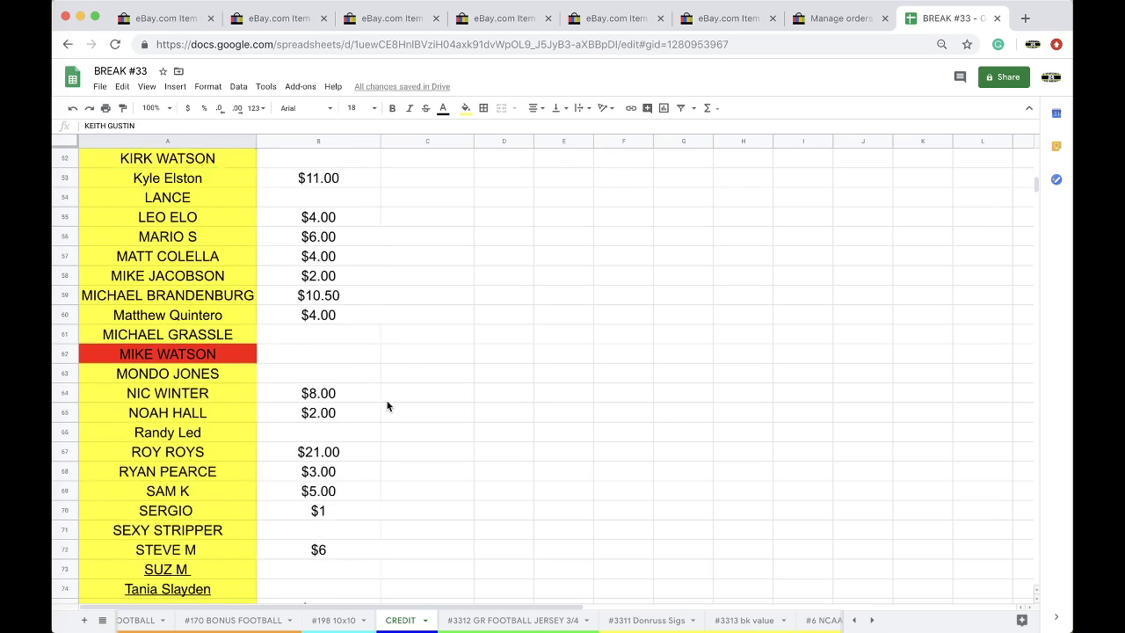
{"action": "scroll", "coordinate": [387, 406], "scroll_direction": "down", "scroll_amount": 1}
{"action": "left_click", "coordinate": [323, 513]}
{"action": "type", "text": "$92"}
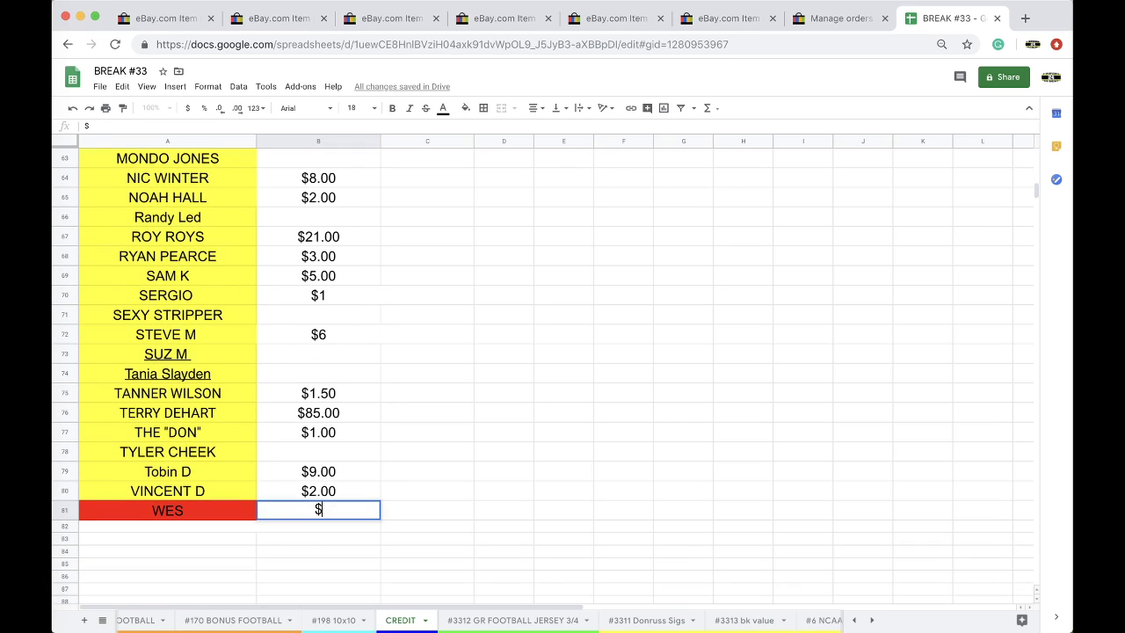
{"action": "left_click", "coordinate": [194, 510]}
{"action": "left_click", "coordinate": [465, 107]}
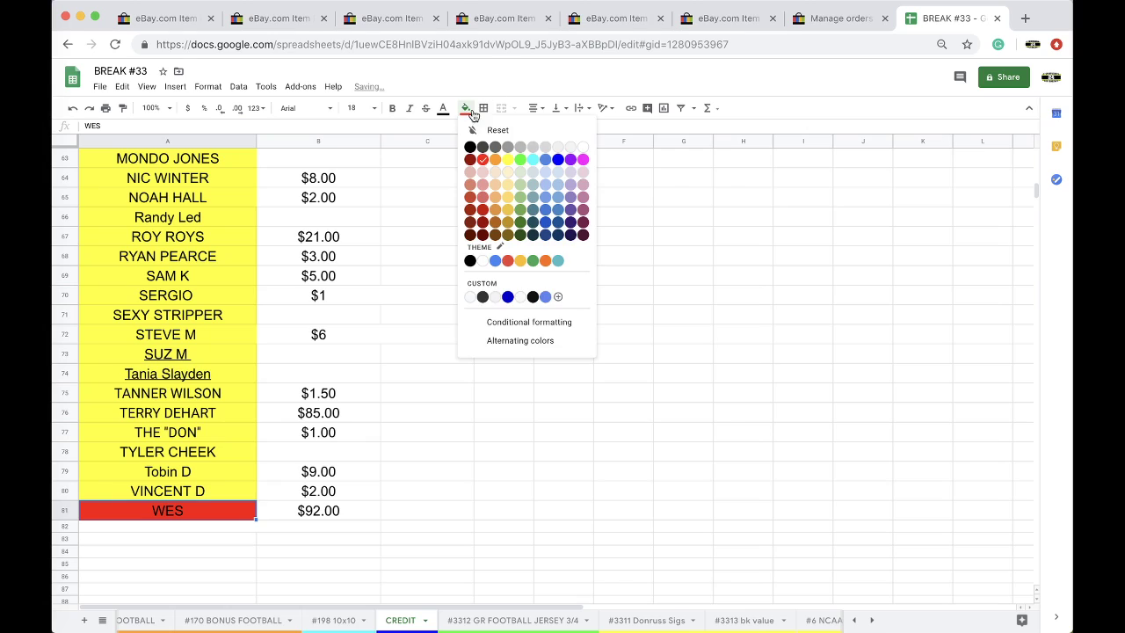
{"action": "left_click", "coordinate": [488, 134]}
{"action": "left_click", "coordinate": [465, 107]}
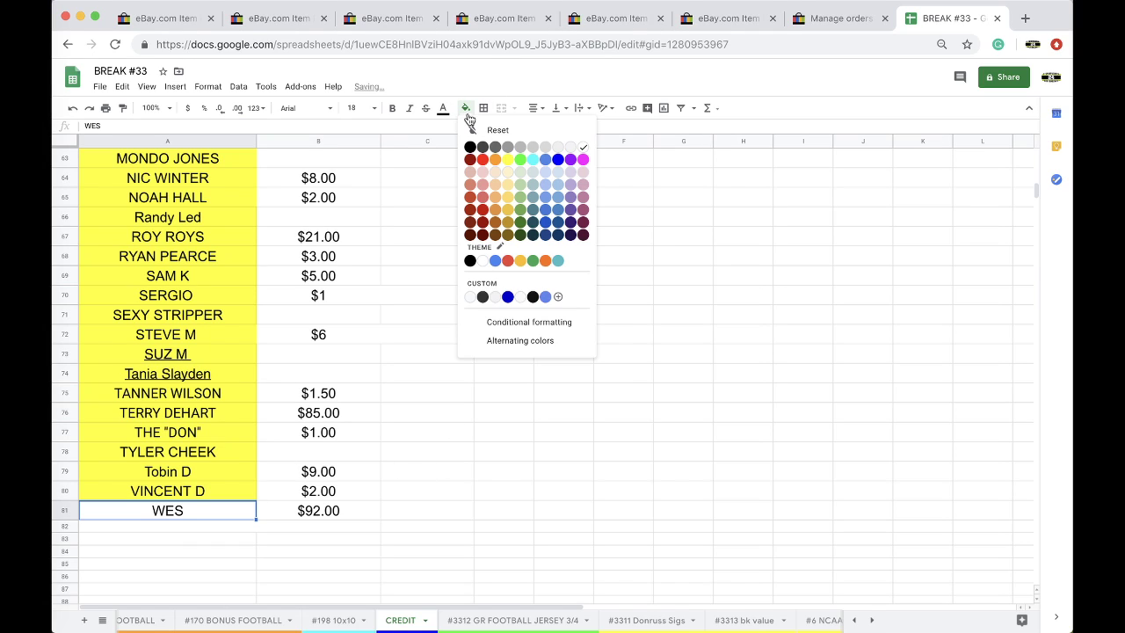
{"action": "left_click", "coordinate": [507, 159]}
Step: Enter deductions -$22, -$8 and -$12 in C81:E81 and copy the buyer's name from A81
{"action": "left_click", "coordinate": [409, 510]}
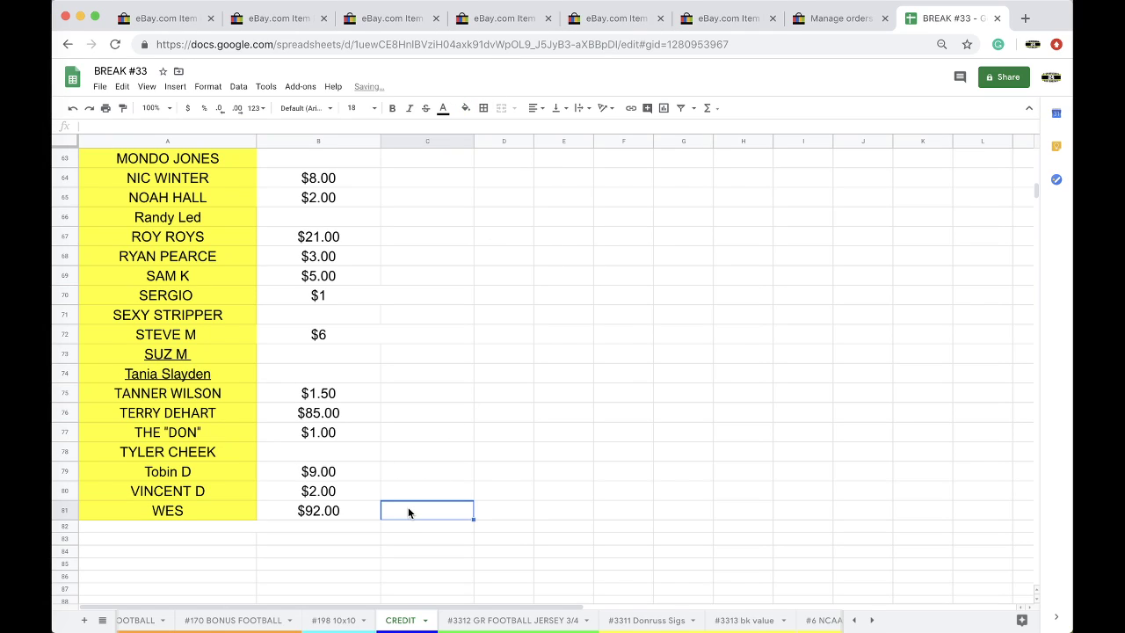
{"action": "type", "text": "-$22"}
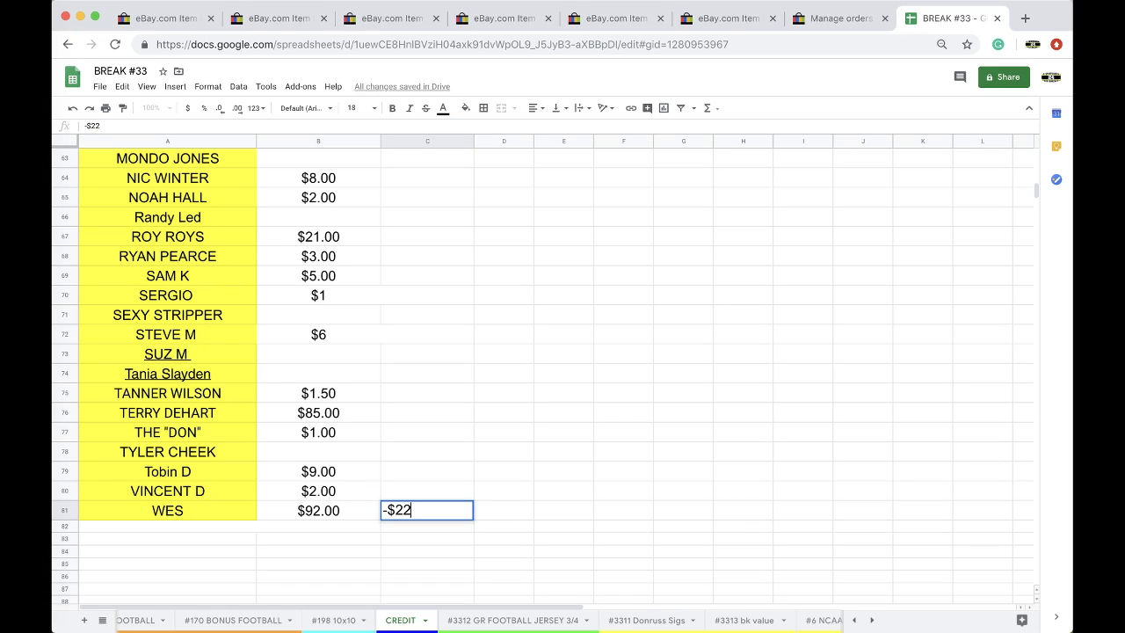
{"action": "key", "text": "Tab"}
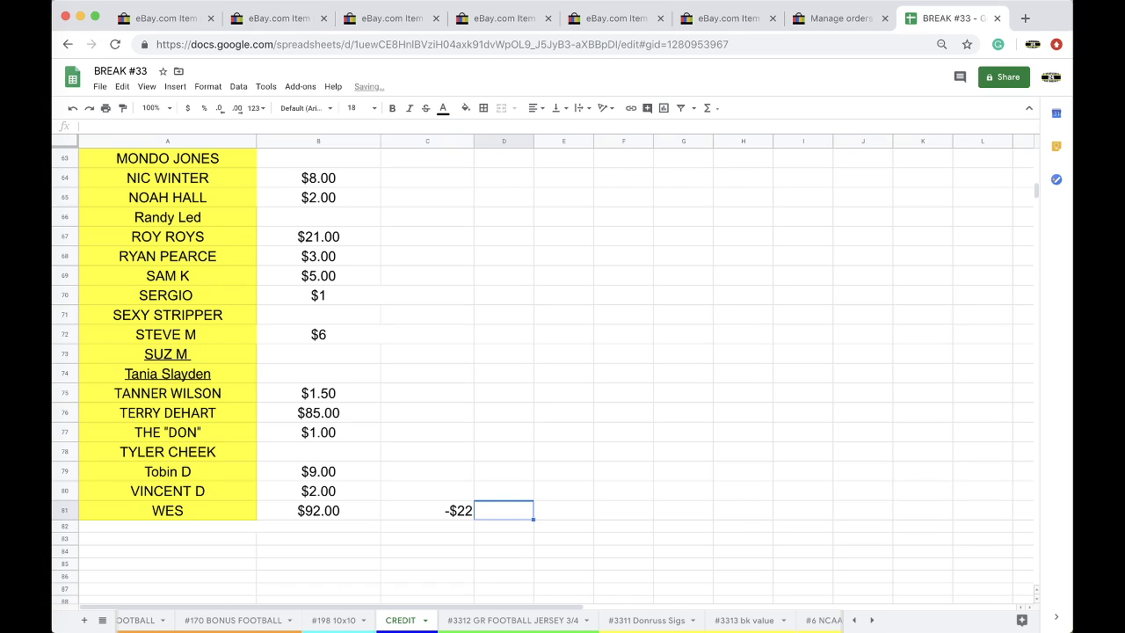
{"action": "type", "text": "-$8"}
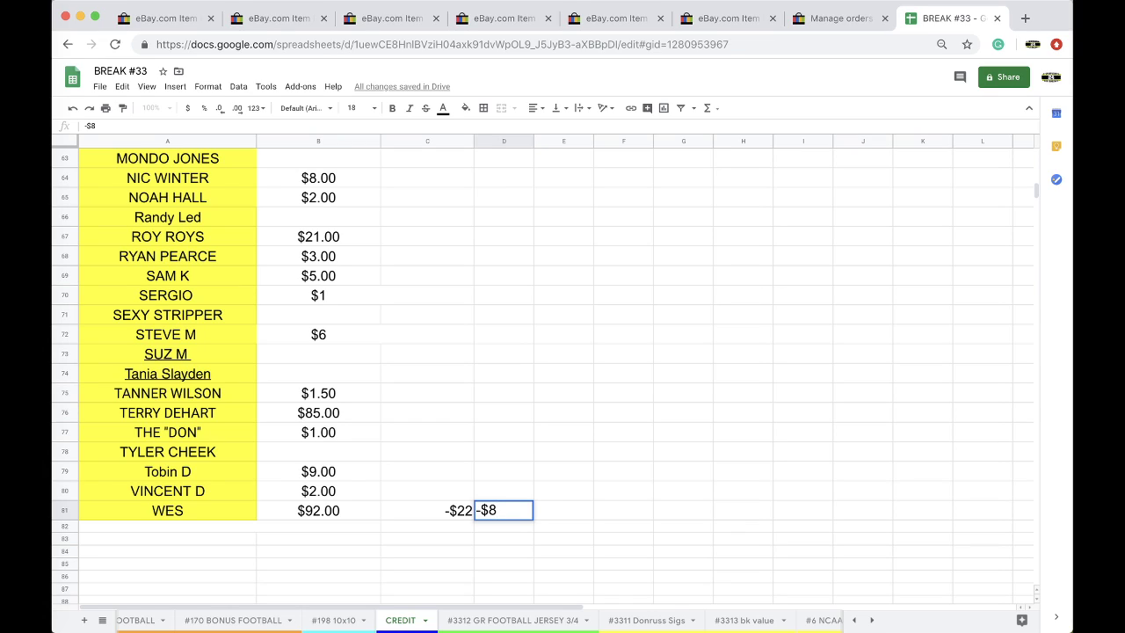
{"action": "key", "text": "Tab"}
{"action": "type", "text": "-$12"}
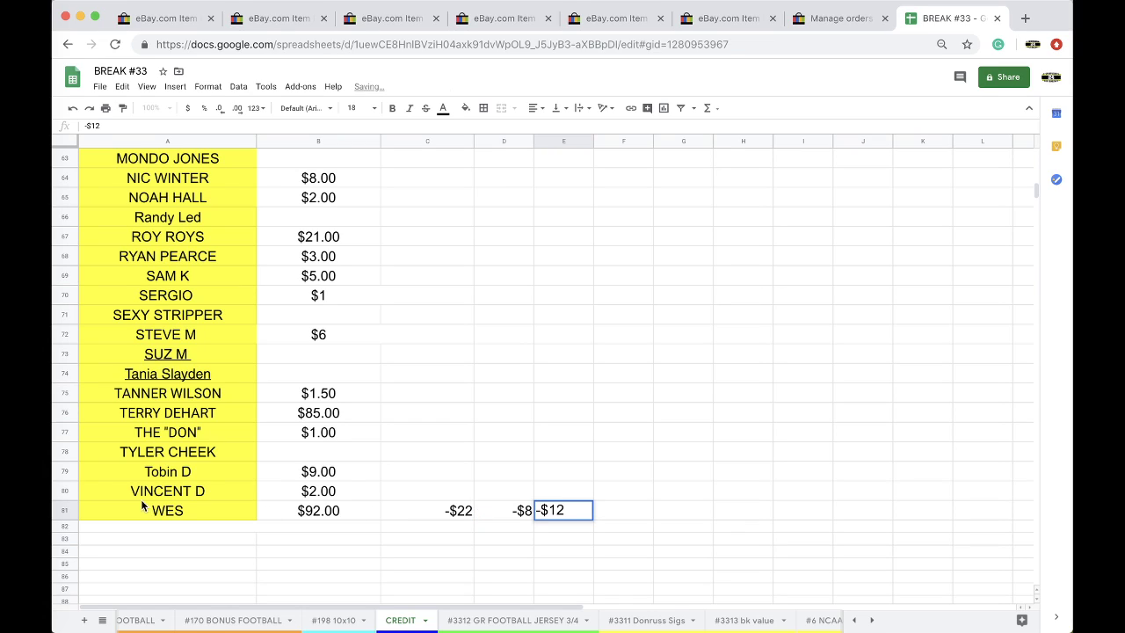
{"action": "left_click", "coordinate": [141, 505]}
{"action": "key", "text": "ctrl+c"}
{"action": "scroll", "coordinate": [543, 623], "scroll_direction": "right", "scroll_amount": 5}
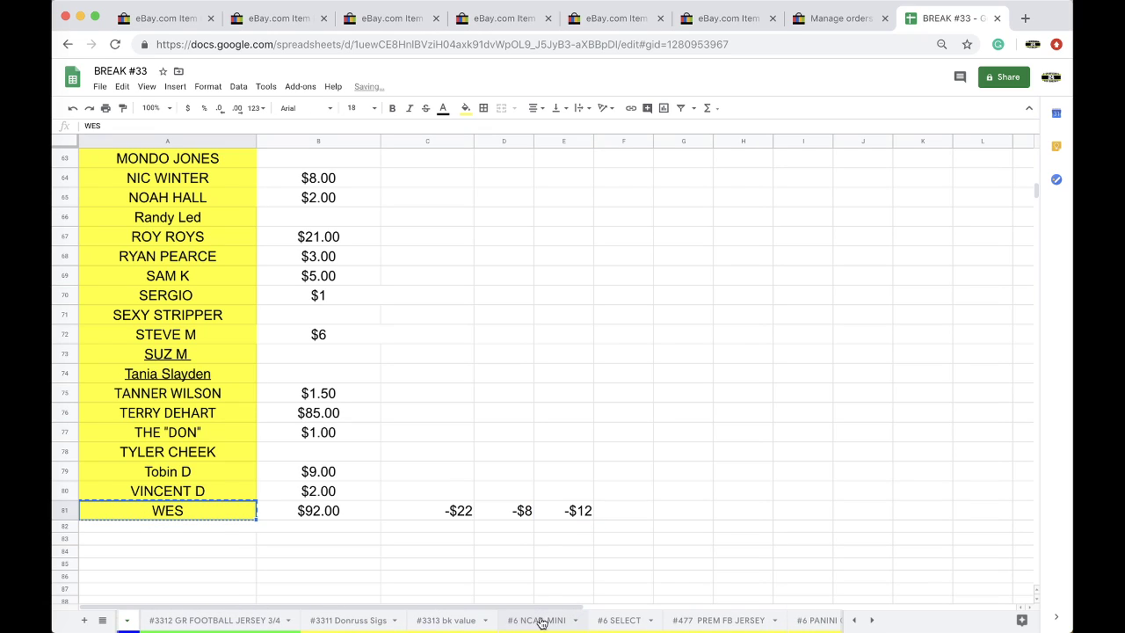
Step: Paste the buyer's name into C10 and C11 on #6 SELECT, with the yellow fill cleared
{"action": "left_click", "coordinate": [610, 620]}
{"action": "left_click", "coordinate": [404, 340]}
{"action": "key", "text": "ctrl+v"}
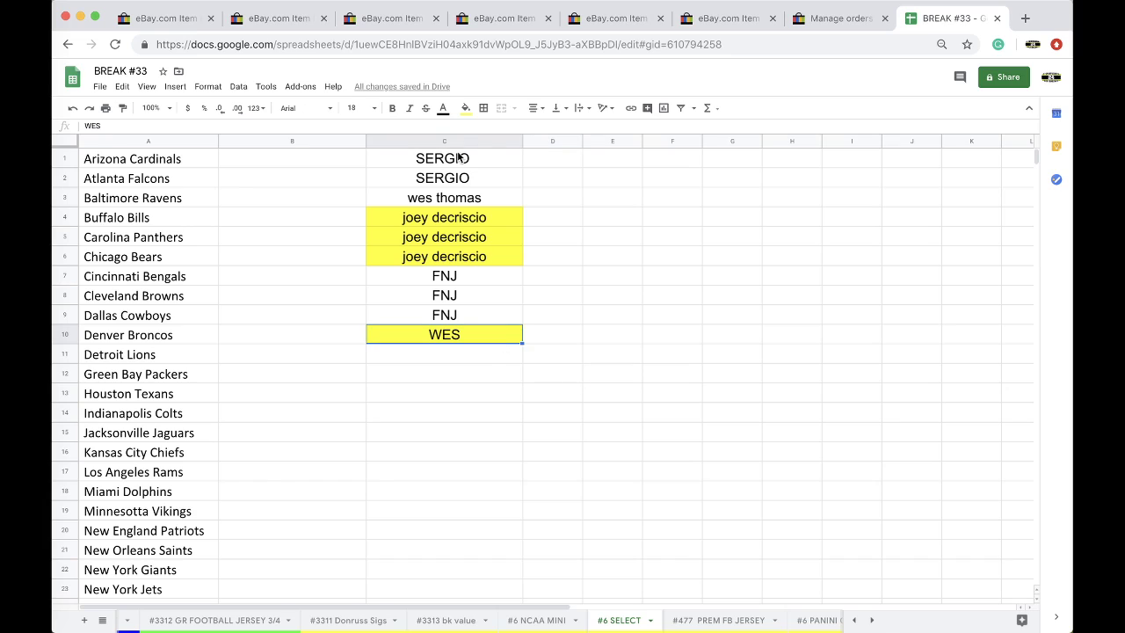
{"action": "left_click", "coordinate": [466, 107]}
{"action": "left_click", "coordinate": [469, 126]}
{"action": "key", "text": "ctrl+c"}
{"action": "left_click", "coordinate": [444, 355]}
{"action": "key", "text": "ctrl+v"}
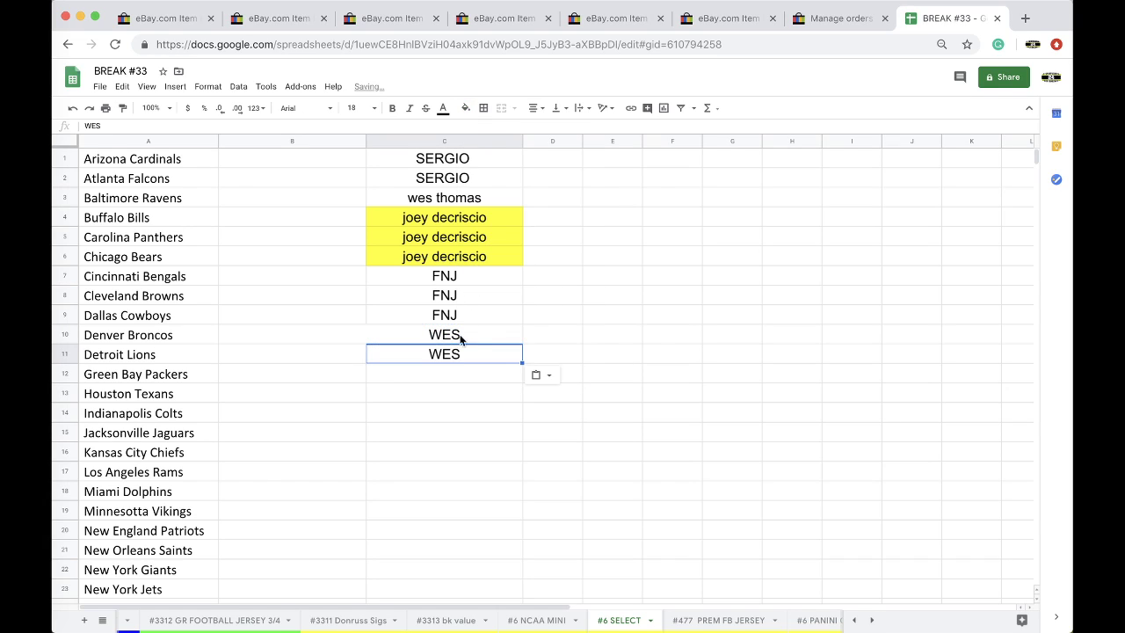
{"action": "left_click_drag", "start_coordinate": [459, 334], "coordinate": [449, 352]}
{"action": "key", "text": "ctrl+c"}
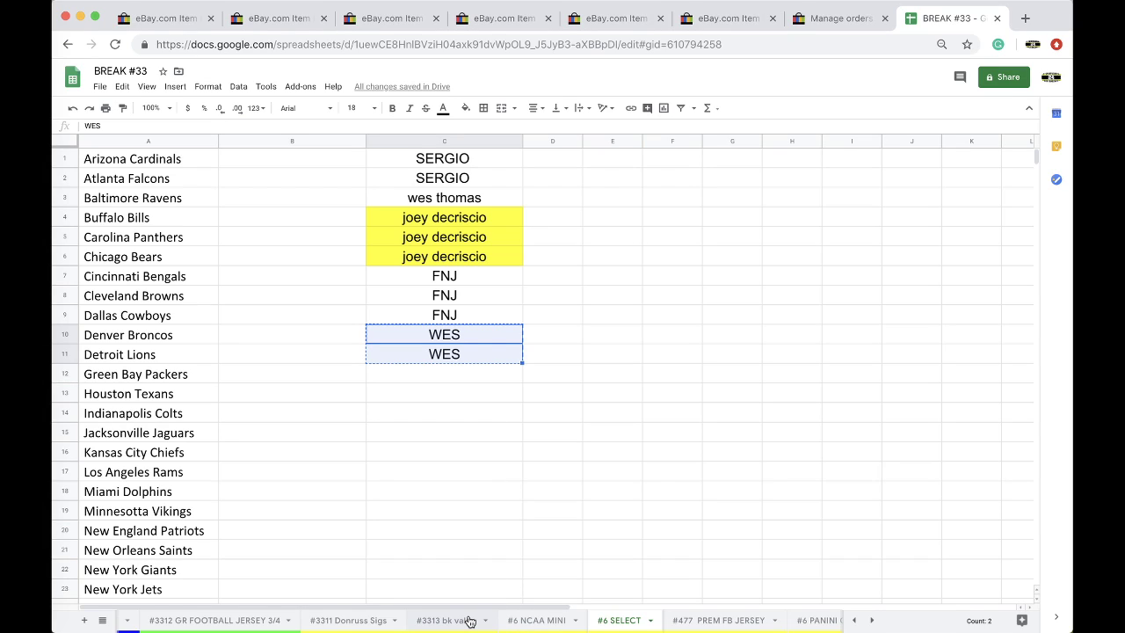
Step: Paste the two name cells into C6:C7 on #34 PREM PACK FB and C9:C10 on #6 PLATES AND PATCHY POOS
{"action": "scroll", "coordinate": [471, 619], "scroll_direction": "right", "scroll_amount": 3}
{"action": "scroll", "coordinate": [510, 621], "scroll_direction": "right", "scroll_amount": 2}
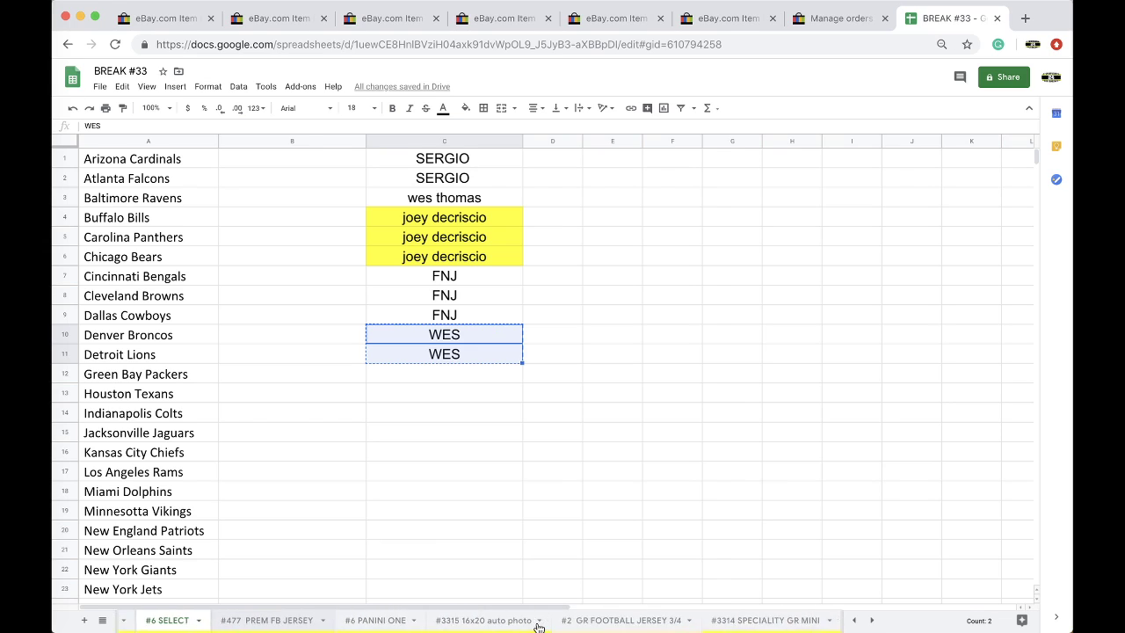
{"action": "scroll", "coordinate": [538, 621], "scroll_direction": "left", "scroll_amount": 2}
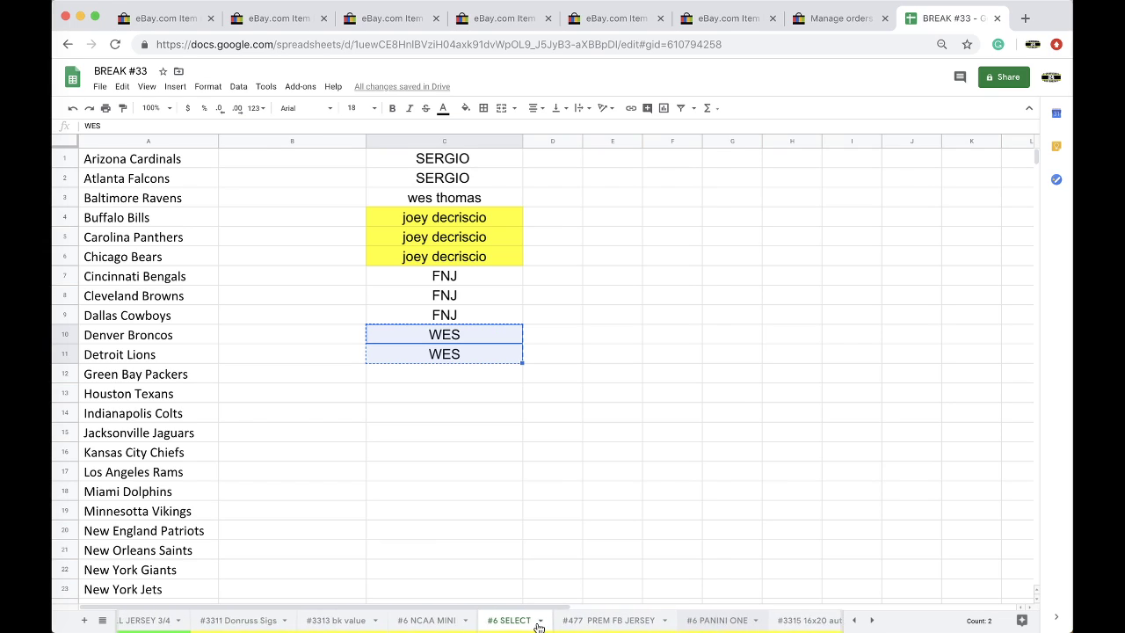
{"action": "scroll", "coordinate": [539, 622], "scroll_direction": "right", "scroll_amount": 3}
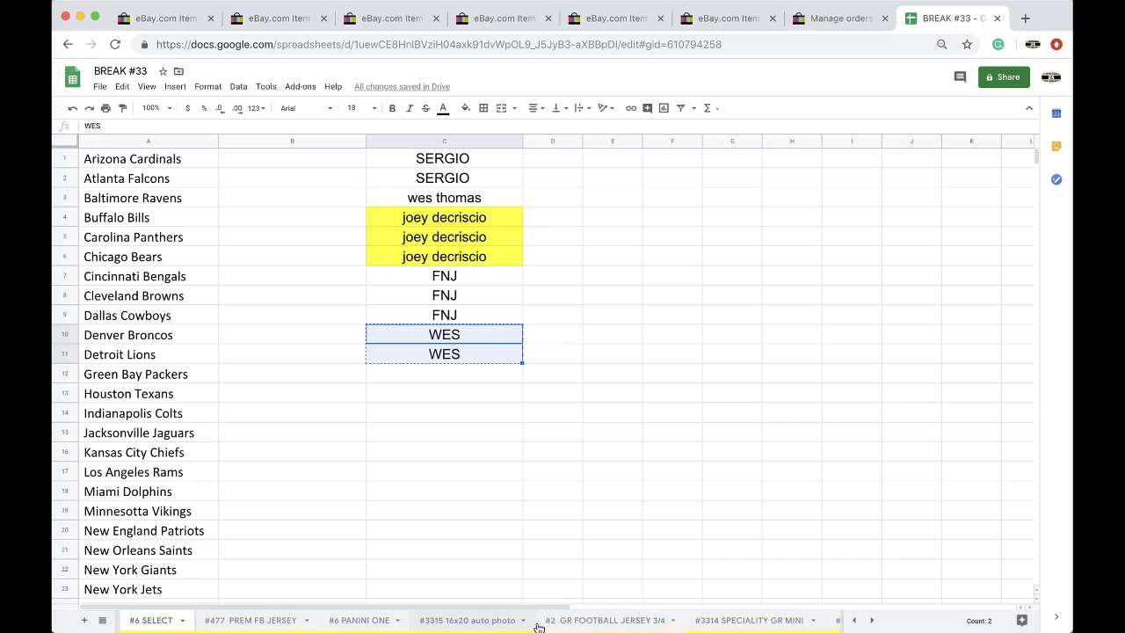
{"action": "scroll", "coordinate": [608, 622], "scroll_direction": "right", "scroll_amount": 2}
{"action": "left_click", "coordinate": [616, 621]}
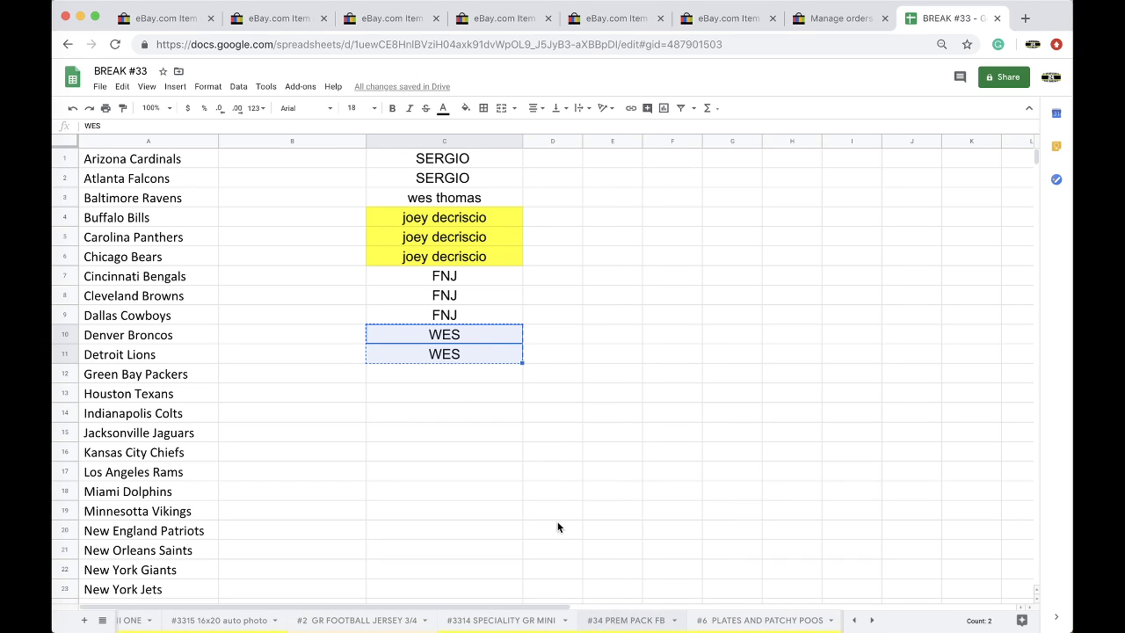
{"action": "left_click", "coordinate": [397, 256]}
{"action": "key", "text": "ctrl+v"}
{"action": "left_click", "coordinate": [773, 620]}
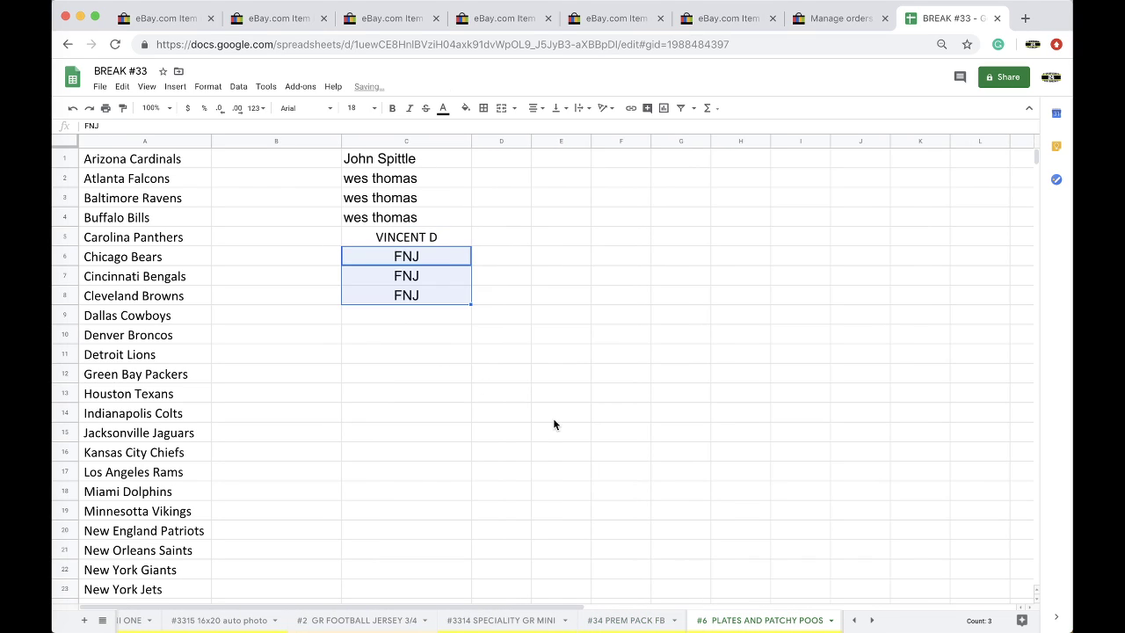
{"action": "left_click", "coordinate": [413, 313]}
{"action": "key", "text": "ctrl+v"}
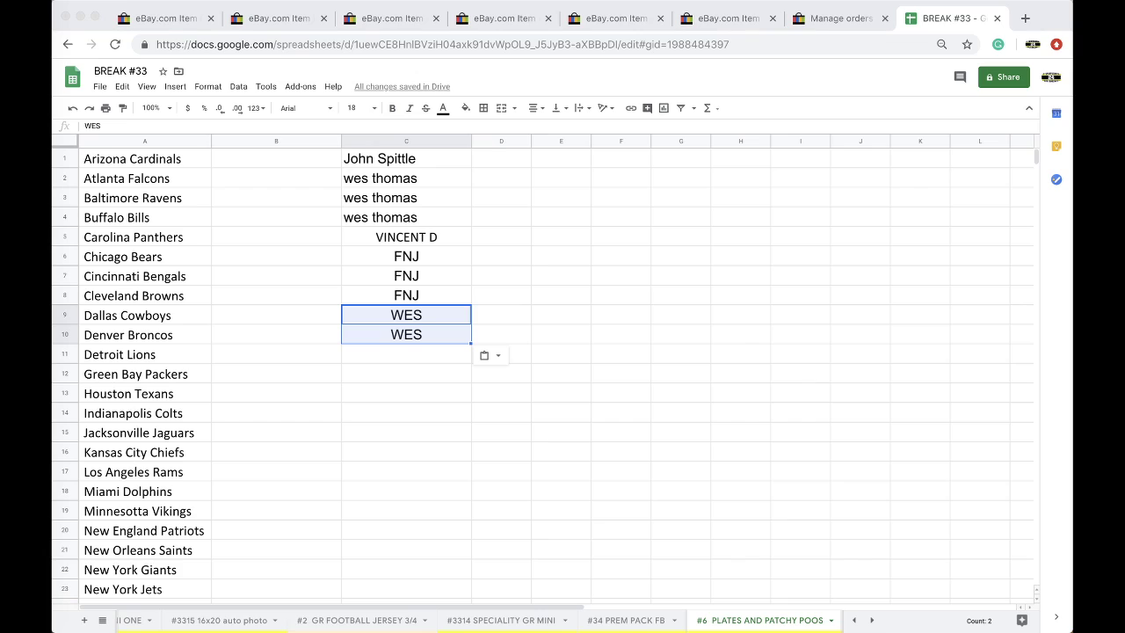
{"action": "scroll", "coordinate": [343, 625], "scroll_direction": "left", "scroll_amount": 5}
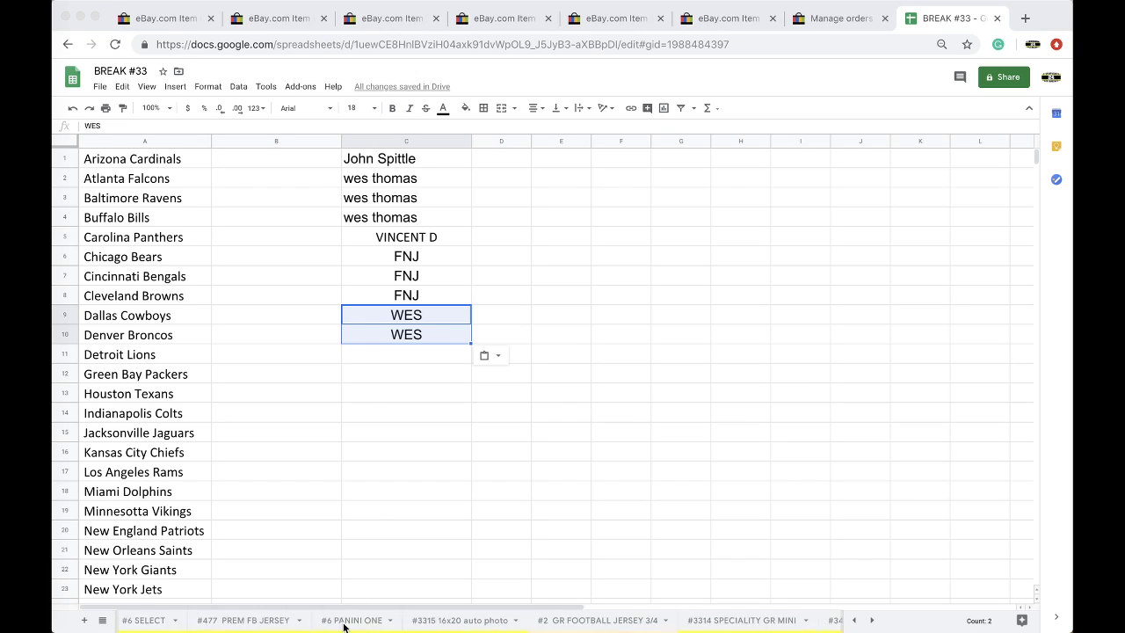
Step: Paste the buyer's name as values only into the Patriots row C20 on #477 PREM FB JERSEY
{"action": "scroll", "coordinate": [344, 625], "scroll_direction": "left", "scroll_amount": 2}
{"action": "left_click", "coordinate": [651, 620]}
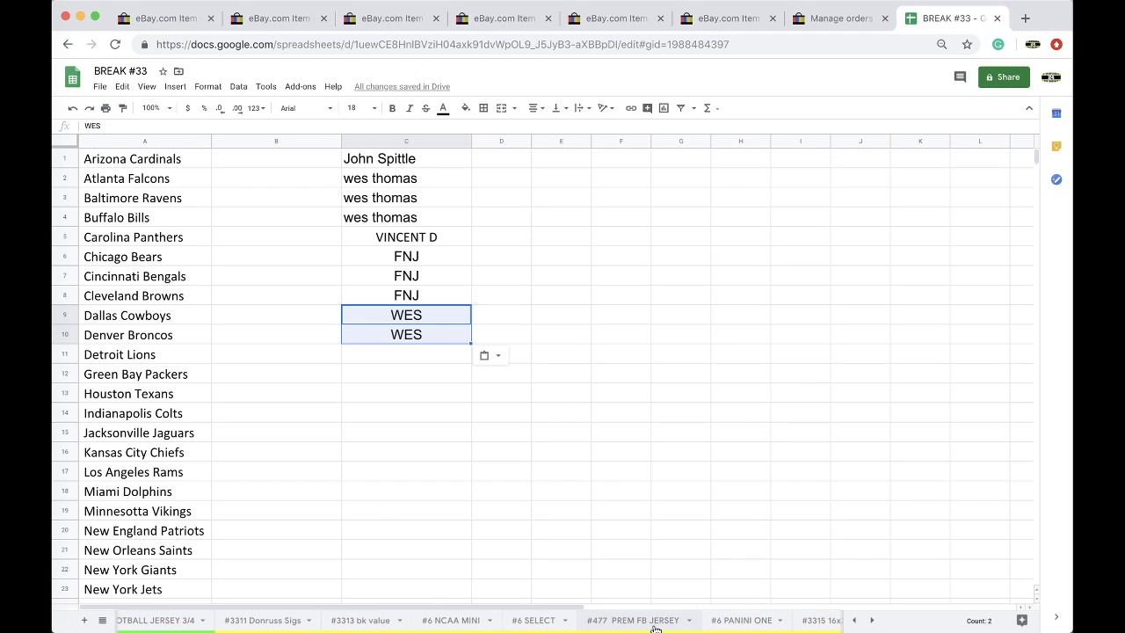
{"action": "left_click_drag", "start_coordinate": [652, 621], "coordinate": [378, 621]}
{"action": "left_click", "coordinate": [369, 531]}
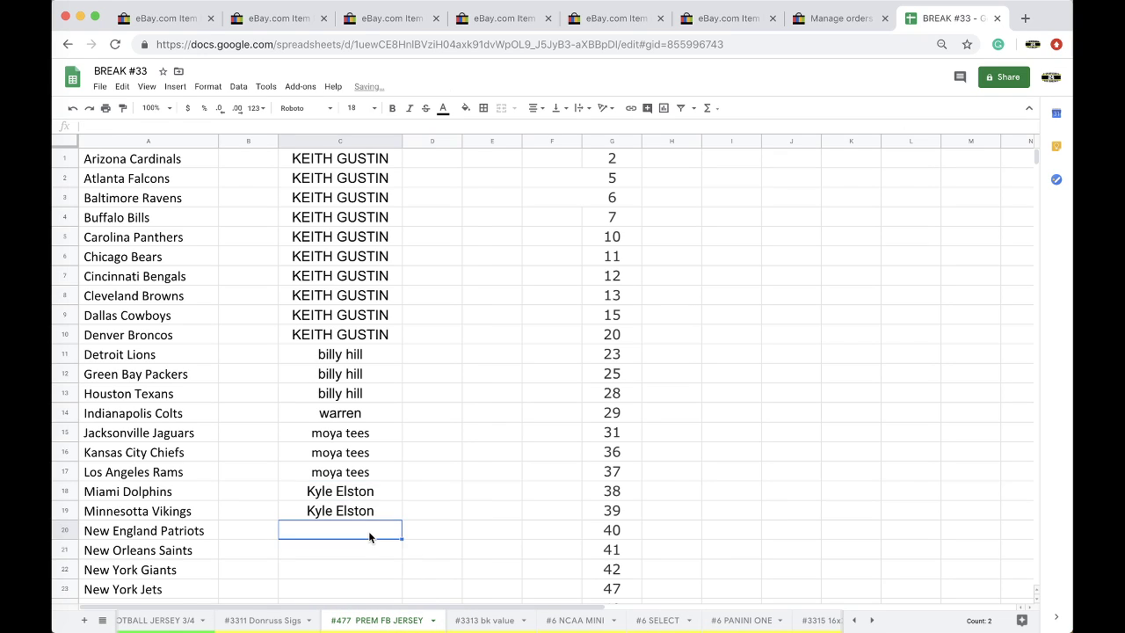
{"action": "key", "text": "super+v"}
{"action": "scroll", "coordinate": [396, 510], "scroll_direction": "down", "scroll_amount": 3}
{"action": "left_click", "coordinate": [416, 472]}
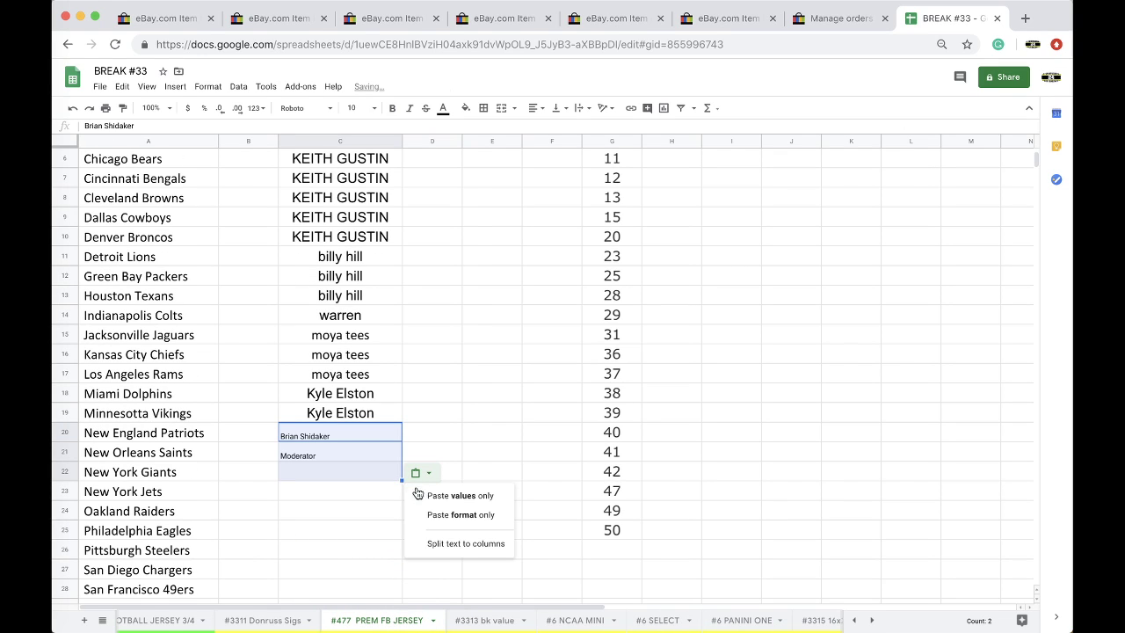
{"action": "left_click", "coordinate": [457, 495]}
Step: Copy the name into the Saints row C21 and fill C20:C21 yellow
{"action": "left_click", "coordinate": [372, 439]}
{"action": "key", "text": "super+c"}
{"action": "key", "text": "Down"}
{"action": "key", "text": "super+v"}
{"action": "left_click", "coordinate": [345, 440], "text": "shift"}
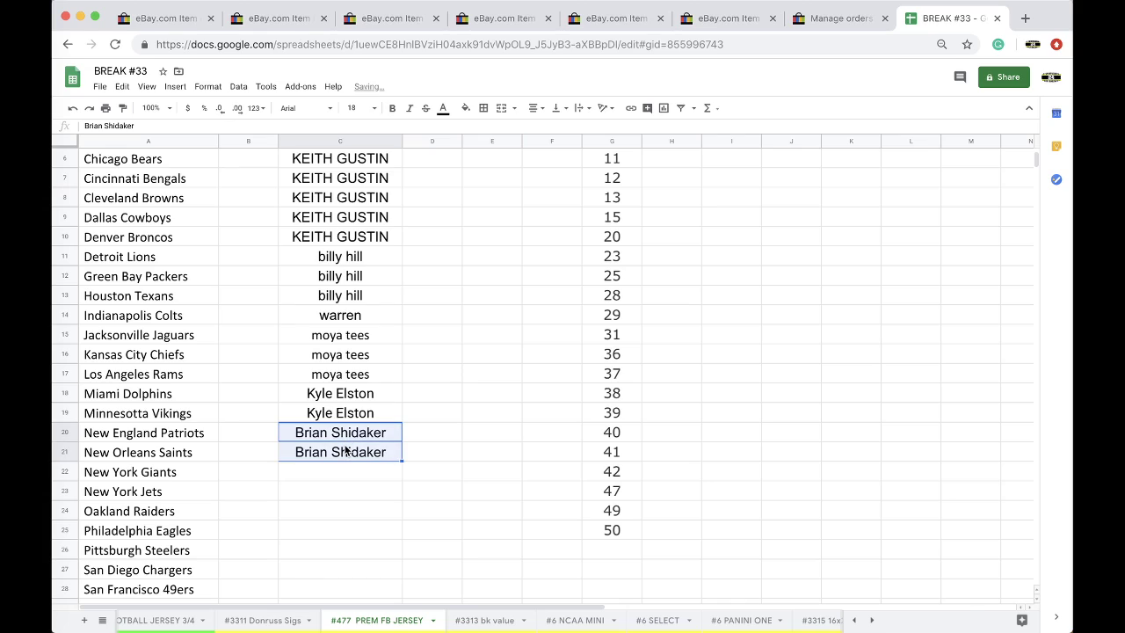
{"action": "left_click", "coordinate": [464, 108]}
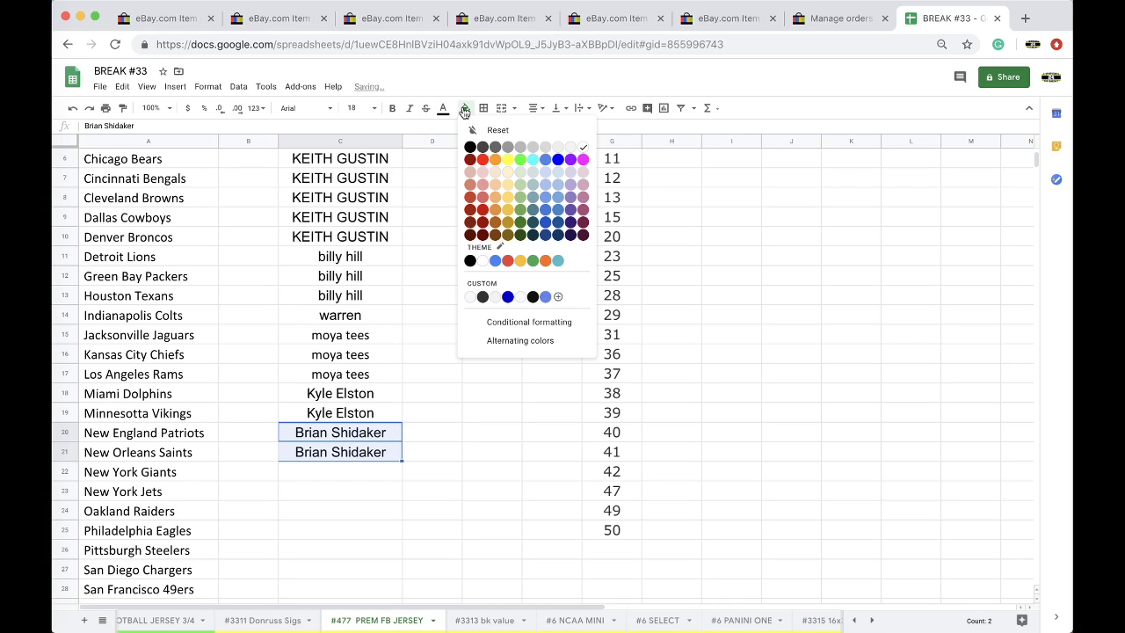
{"action": "left_click", "coordinate": [508, 159]}
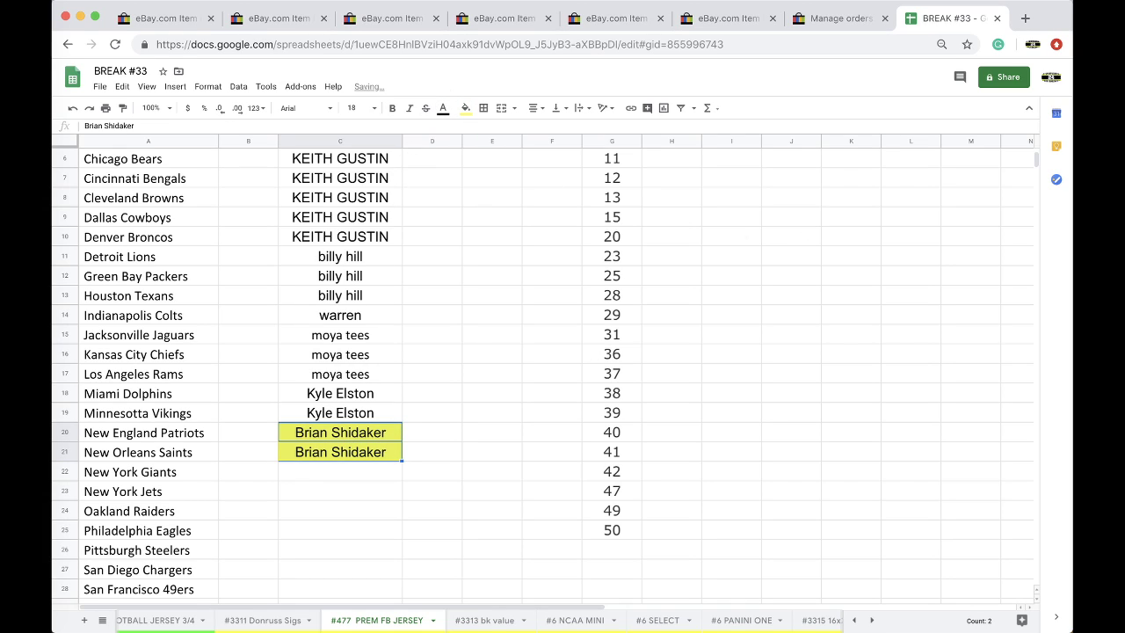
{"action": "scroll", "coordinate": [220, 625], "scroll_direction": "left", "scroll_amount": 3}
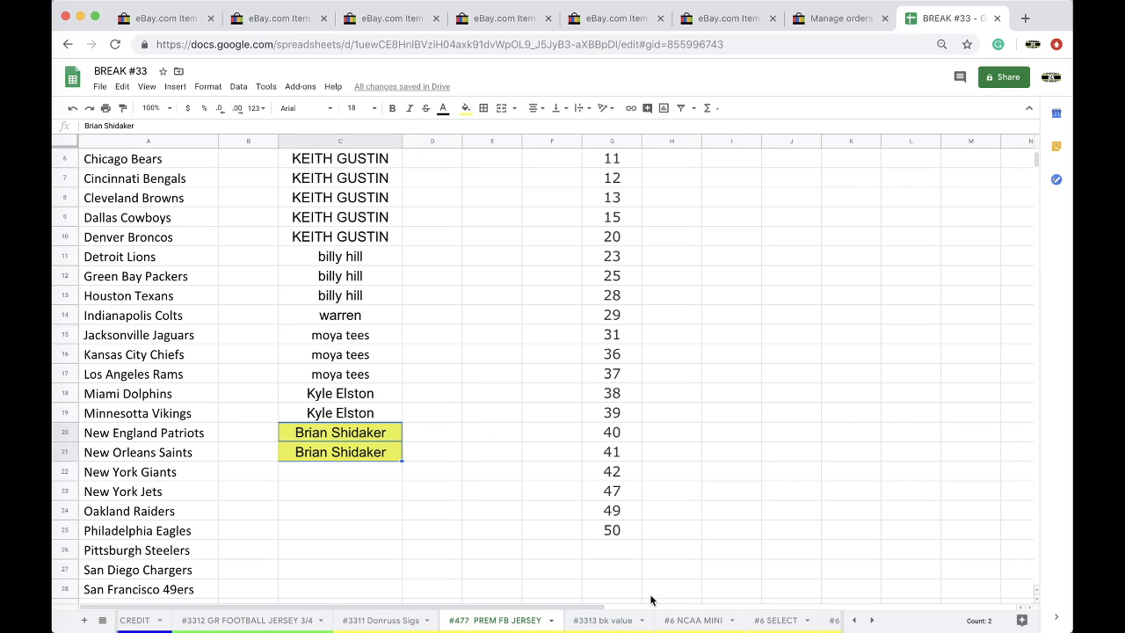
{"action": "left_click", "coordinate": [603, 619]}
Step: On #3313 bk value, copy the Thunder buyer into the Spurs row and undo a stray paste into the Raptors row
{"action": "left_click", "coordinate": [447, 435]}
{"action": "key", "text": "ctrl+c"}
{"action": "left_click", "coordinate": [450, 551]}
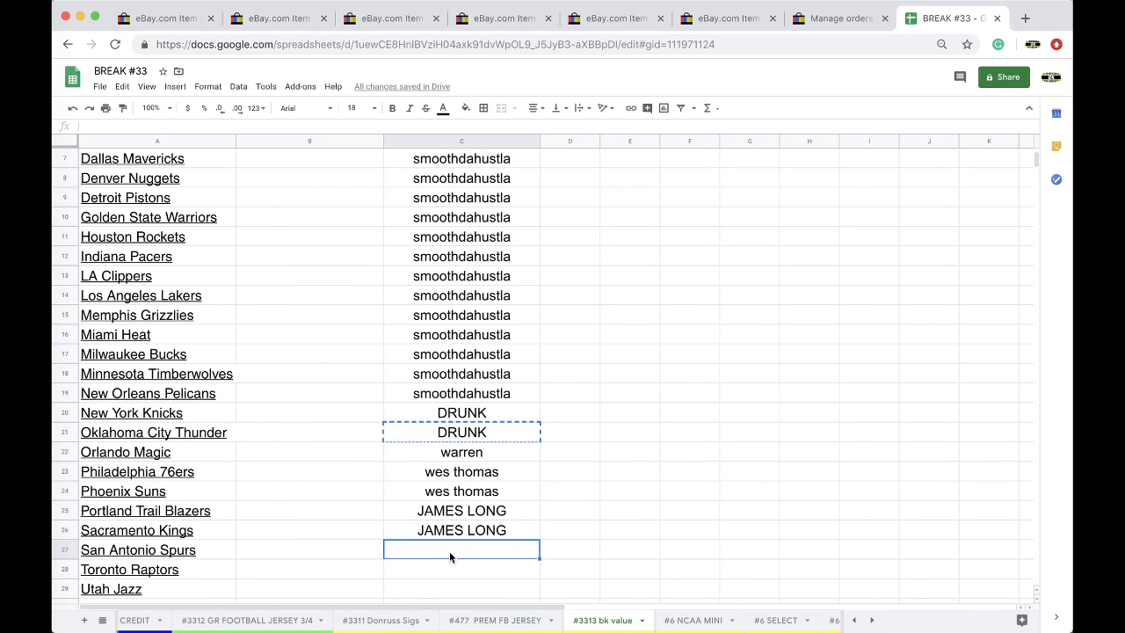
{"action": "key", "text": "ctrl+v"}
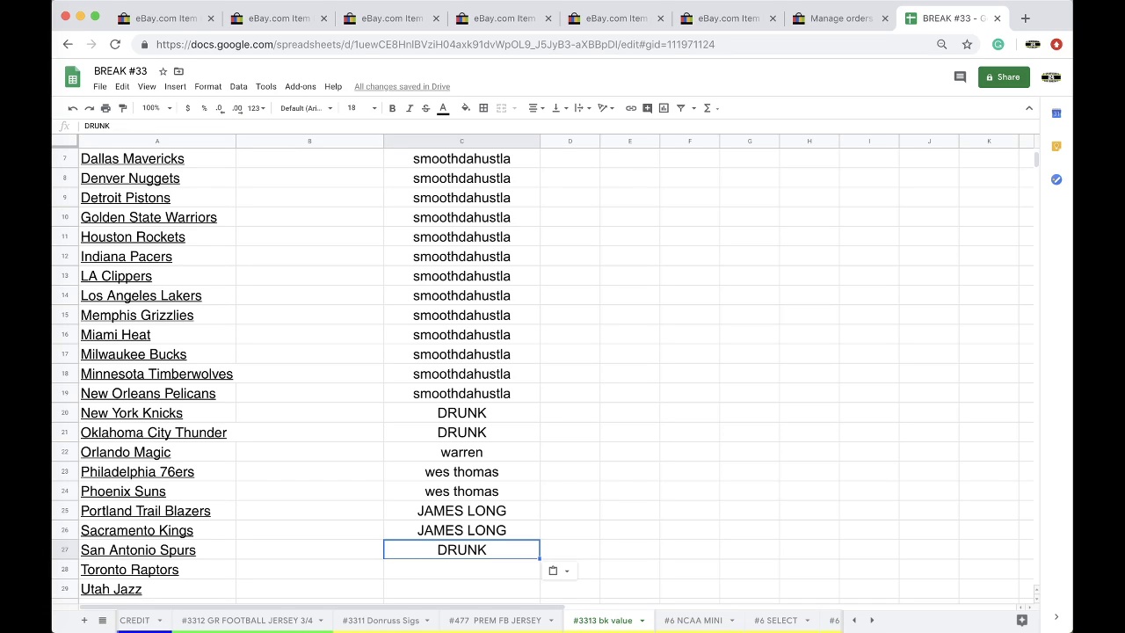
{"action": "key", "text": "super+Tab"}
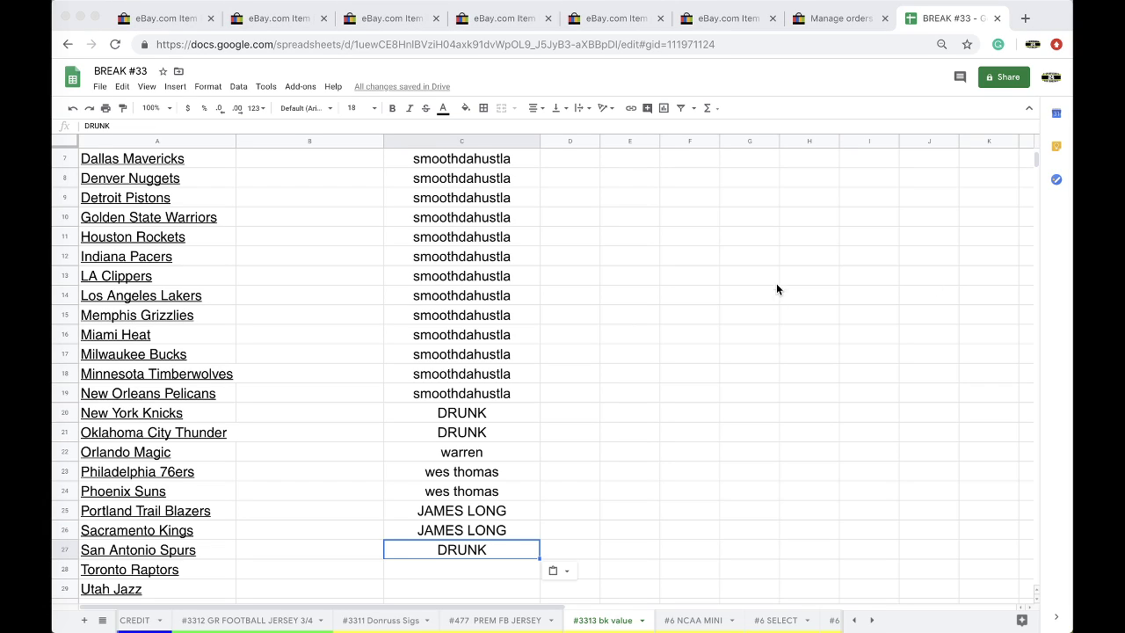
{"action": "scroll", "coordinate": [534, 428], "scroll_direction": "down", "scroll_amount": 3}
{"action": "key", "text": "super+Tab"}
{"action": "left_click", "coordinate": [494, 473]}
{"action": "key", "text": "super+v"}
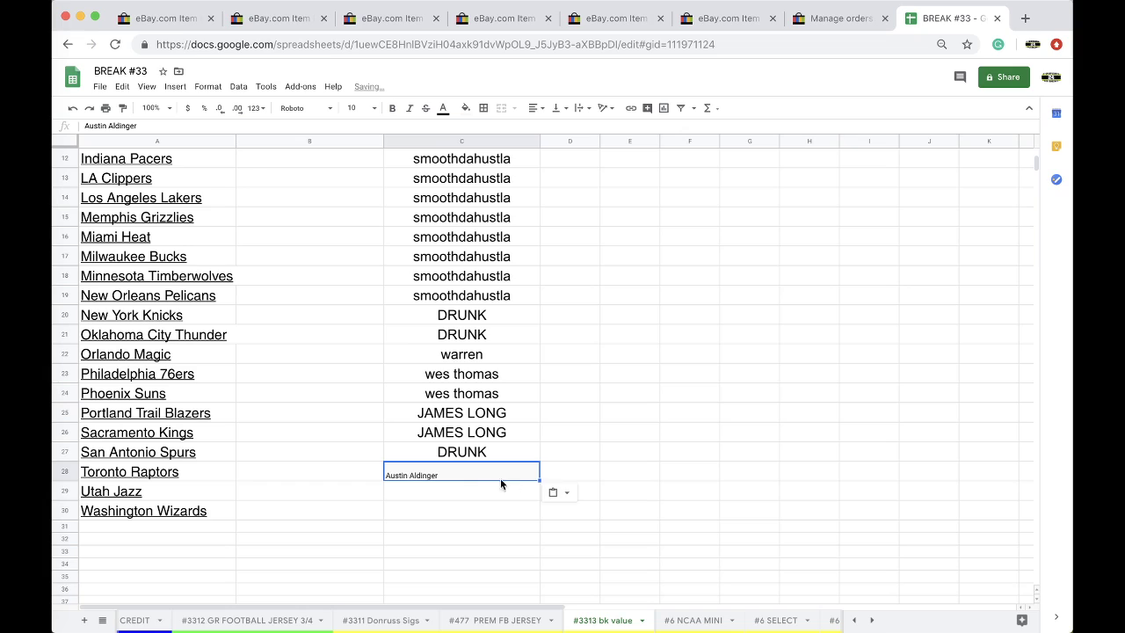
{"action": "key", "text": "super+z"}
Step: Paste the buyer as values only into the Giants, Jets and Raiders rows C22:C24 on #477
{"action": "key", "text": "alt+Up"}
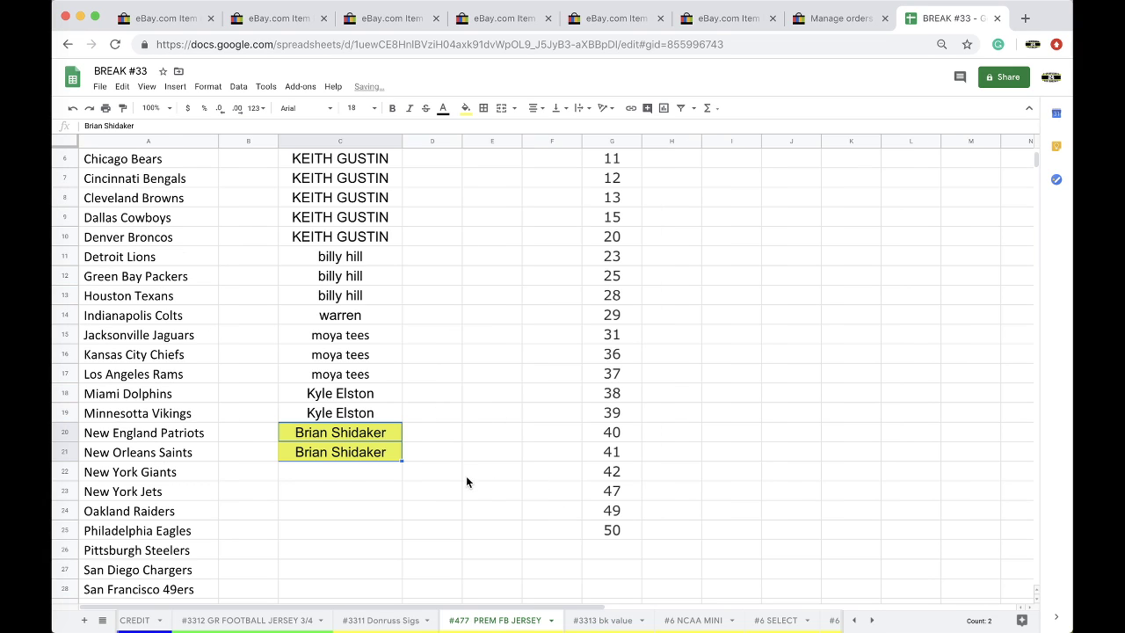
{"action": "left_click", "coordinate": [388, 476]}
{"action": "key", "text": "super+v"}
{"action": "left_click", "coordinate": [422, 492]}
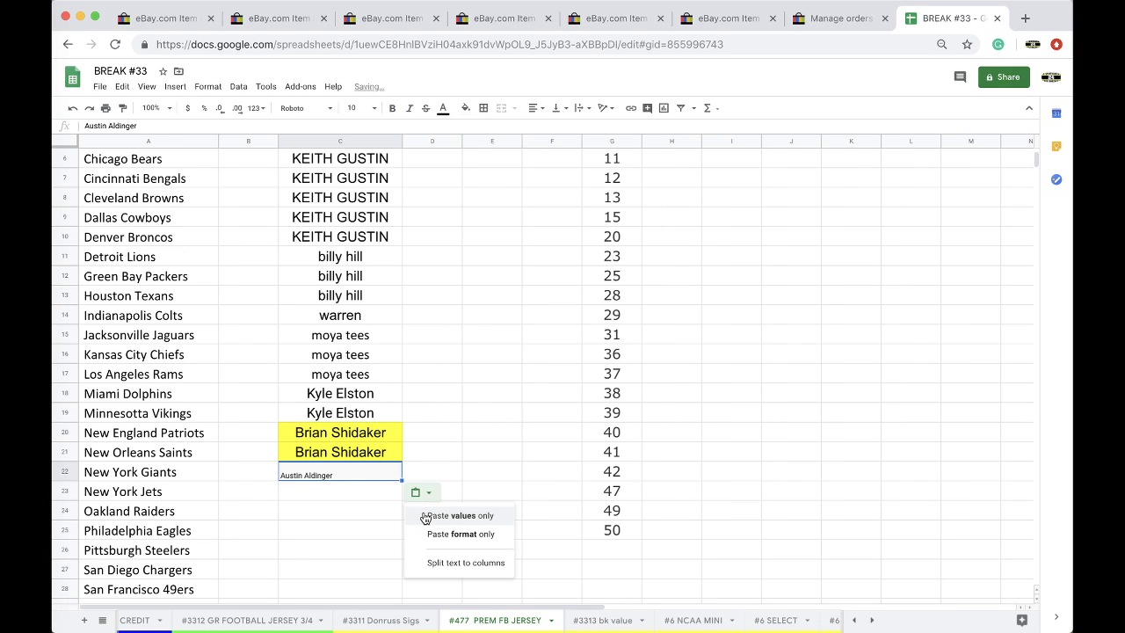
{"action": "left_click", "coordinate": [425, 517]}
{"action": "key", "text": "Down"}
{"action": "key", "text": "super+shift+v"}
{"action": "key", "text": "Down"}
{"action": "key", "text": "super+shift+v"}
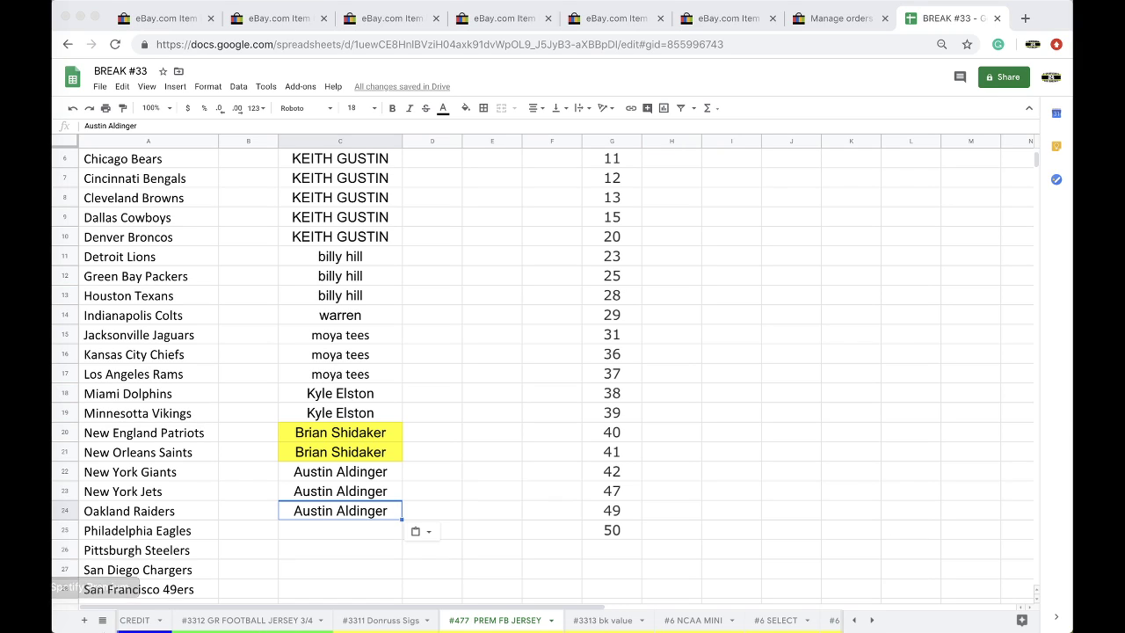
Step: Change the CREDIT row 76 balance from $85.00 to $65.00 and copy that buyer's name
{"action": "left_click", "coordinate": [144, 621]}
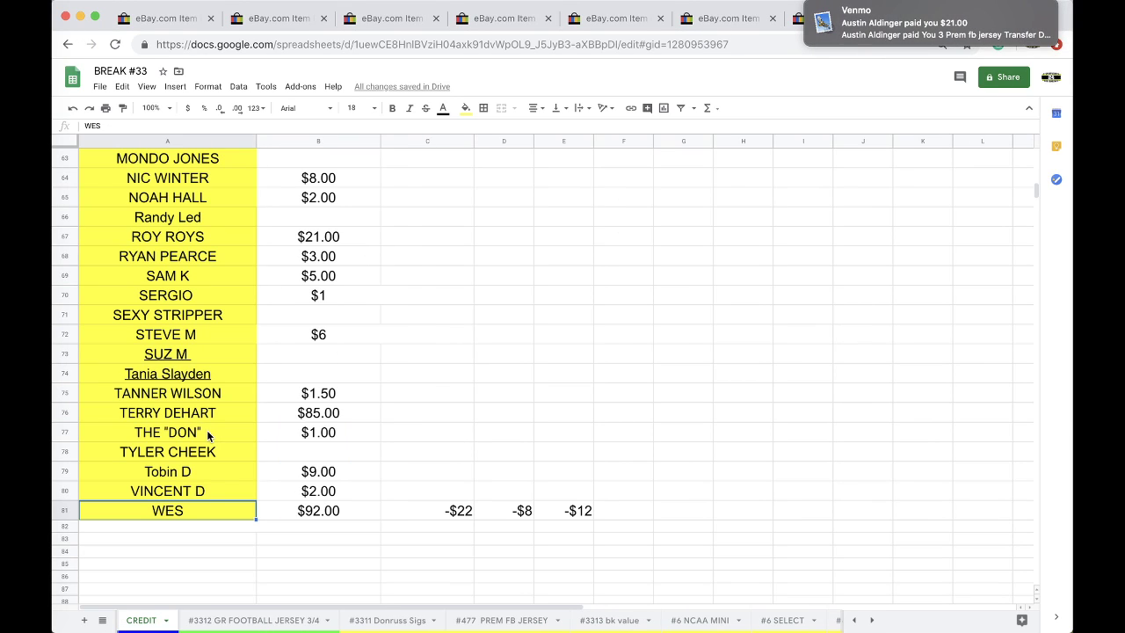
{"action": "left_click", "coordinate": [362, 419]}
{"action": "type", "text": "5"}
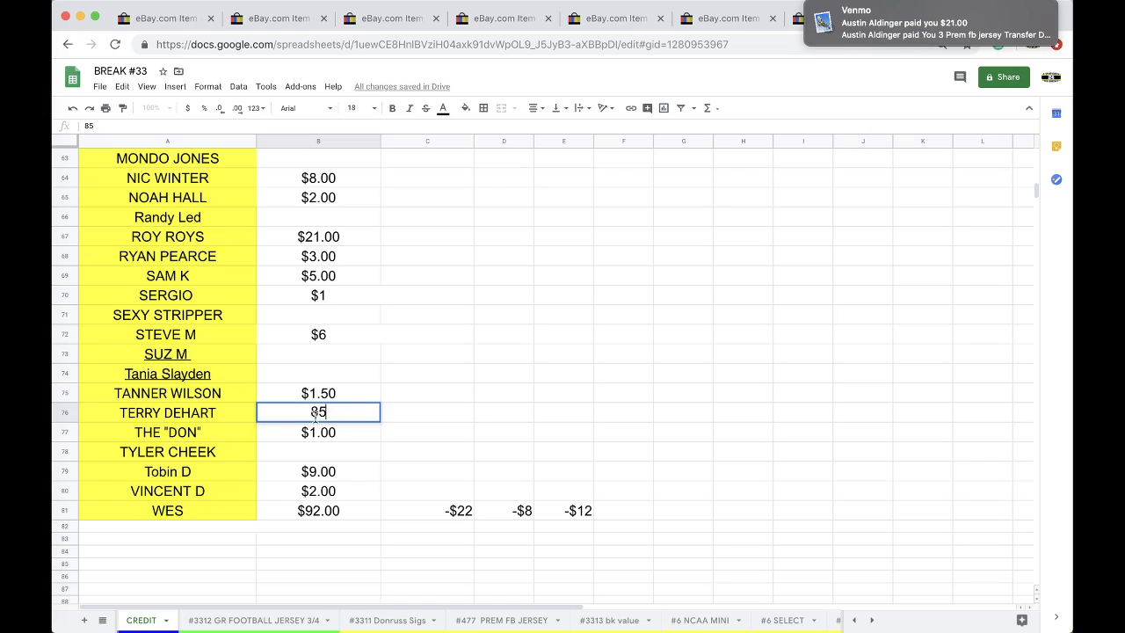
{"action": "key", "text": "BackSpace"}
{"action": "type", "text": "65"}
{"action": "left_click", "coordinate": [233, 413]}
{"action": "key", "text": "ctrl+c"}
{"action": "scroll", "coordinate": [202, 624], "scroll_direction": "left", "scroll_amount": 2}
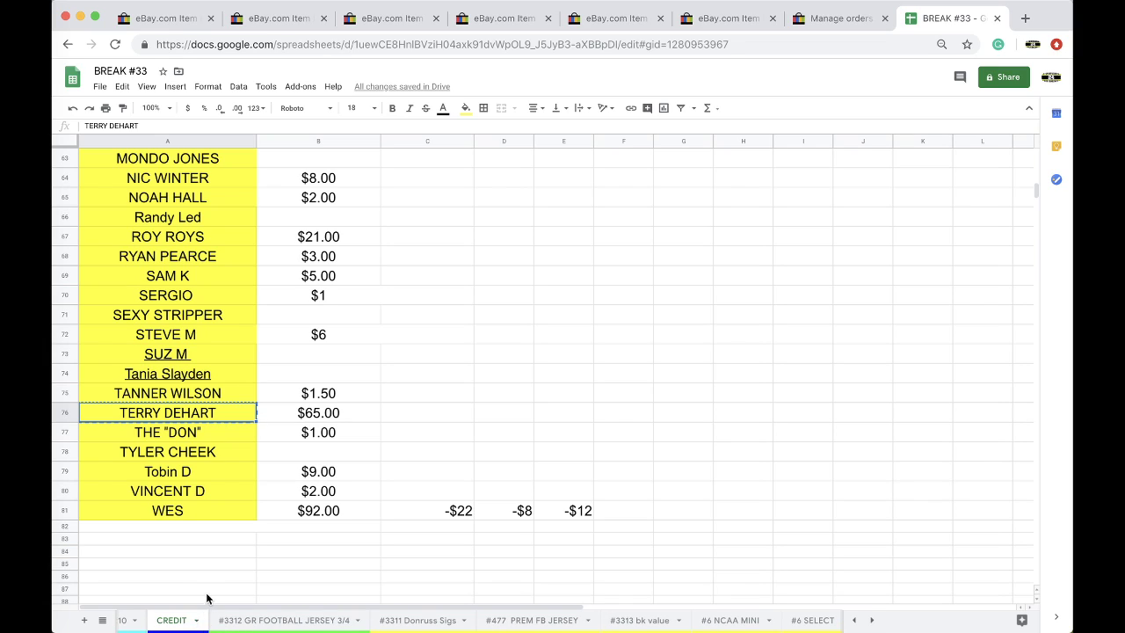
{"action": "scroll", "coordinate": [197, 626], "scroll_direction": "left", "scroll_amount": 2}
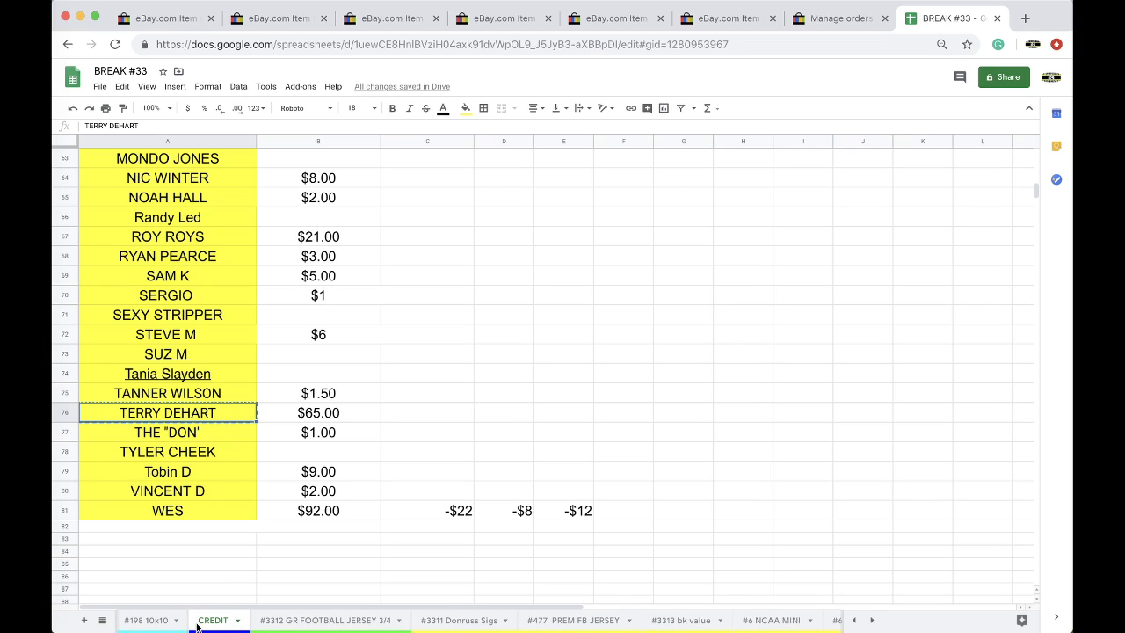
{"action": "scroll", "coordinate": [200, 625], "scroll_direction": "left", "scroll_amount": 1}
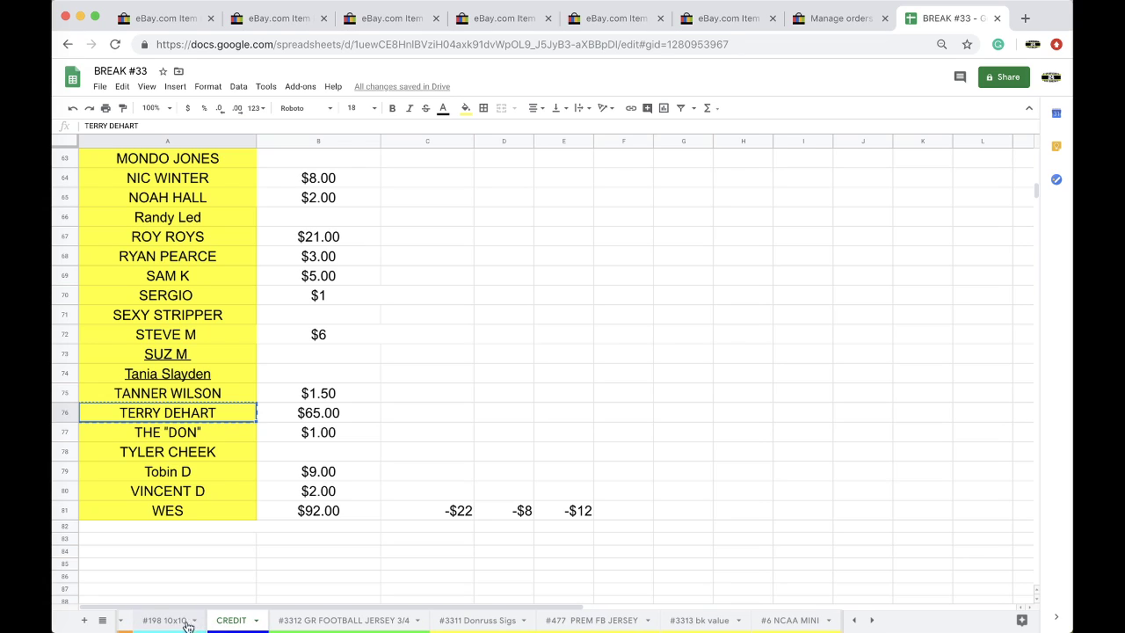
{"action": "left_click", "coordinate": [200, 622]}
Step: Paste the row-76 buyer's name as values only into A14 and A15 on #198 10x10
{"action": "left_click", "coordinate": [188, 407]}
{"action": "key", "text": "ctrl+v"}
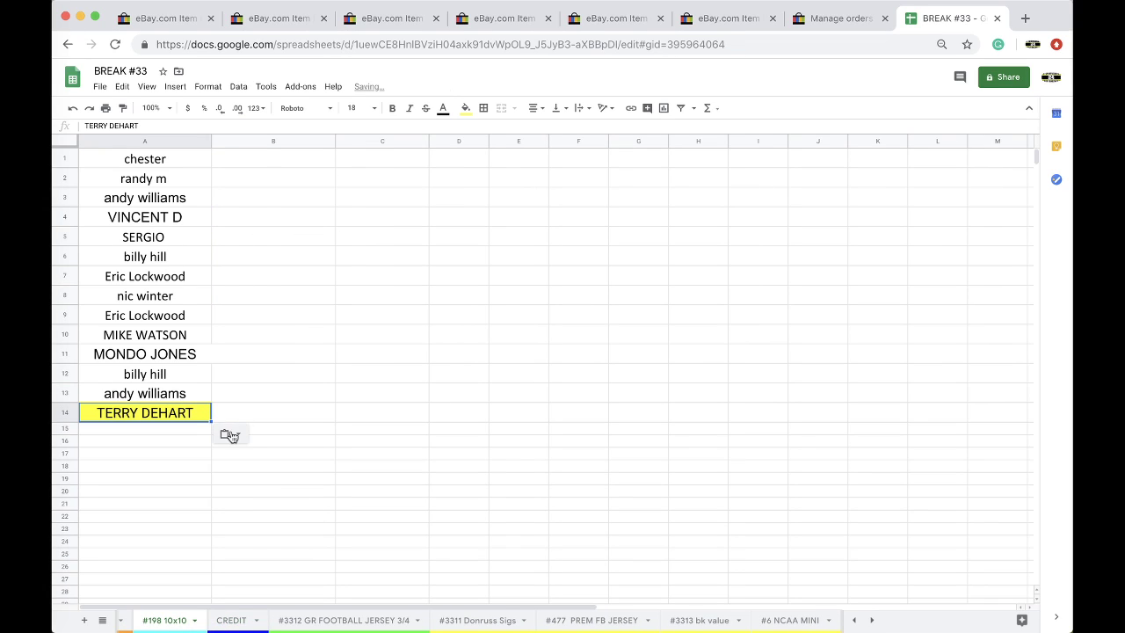
{"action": "left_click", "coordinate": [225, 434]}
{"action": "left_click", "coordinate": [251, 455]}
{"action": "key", "text": "Down"}
{"action": "key", "text": "ctrl+v"}
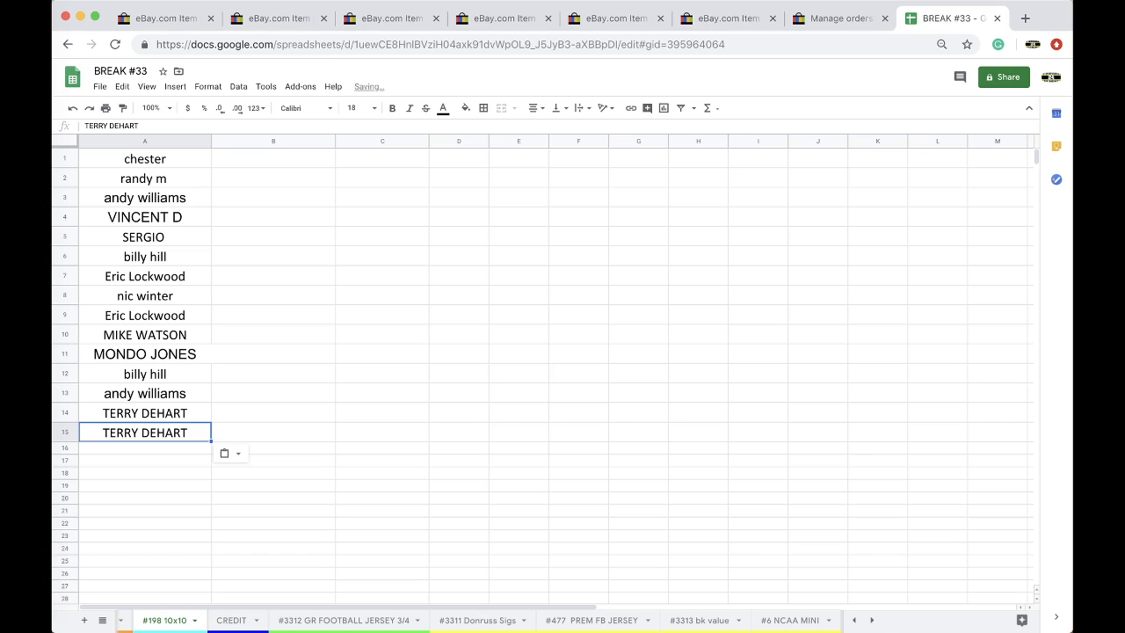
Step: Paste the buyer as values only into the Packers and Texans rows C12:C13 on #6 SELECT
{"action": "key", "text": "super+Tab"}
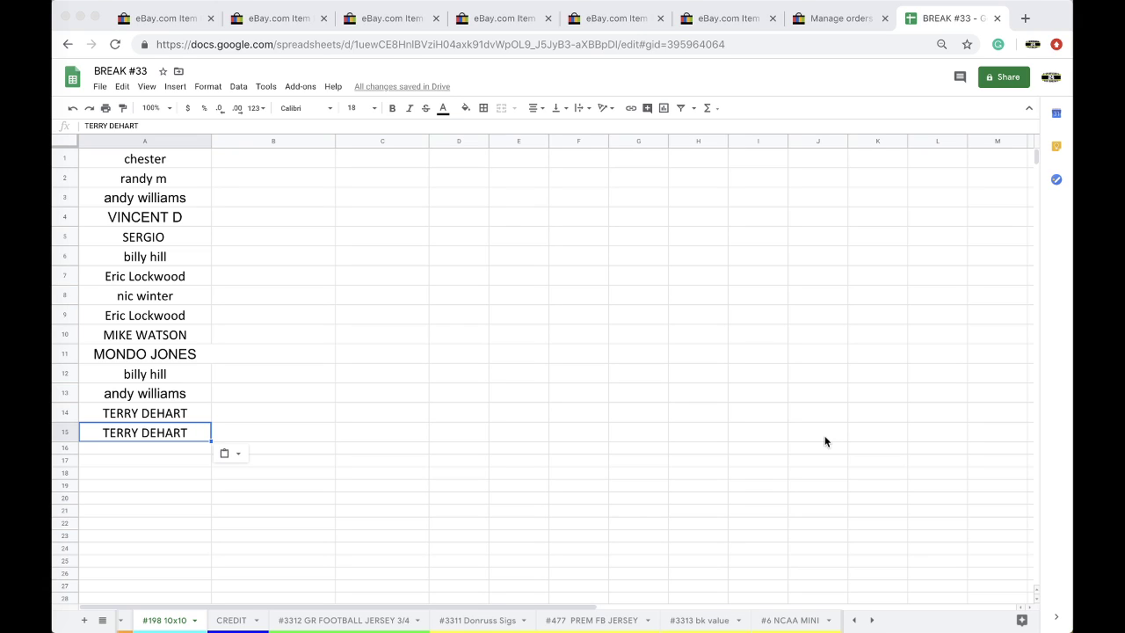
{"action": "scroll", "coordinate": [553, 618], "scroll_direction": "right", "scroll_amount": 3}
{"action": "left_click", "coordinate": [558, 618]}
{"action": "scroll", "coordinate": [558, 618], "scroll_direction": "right", "scroll_amount": 2}
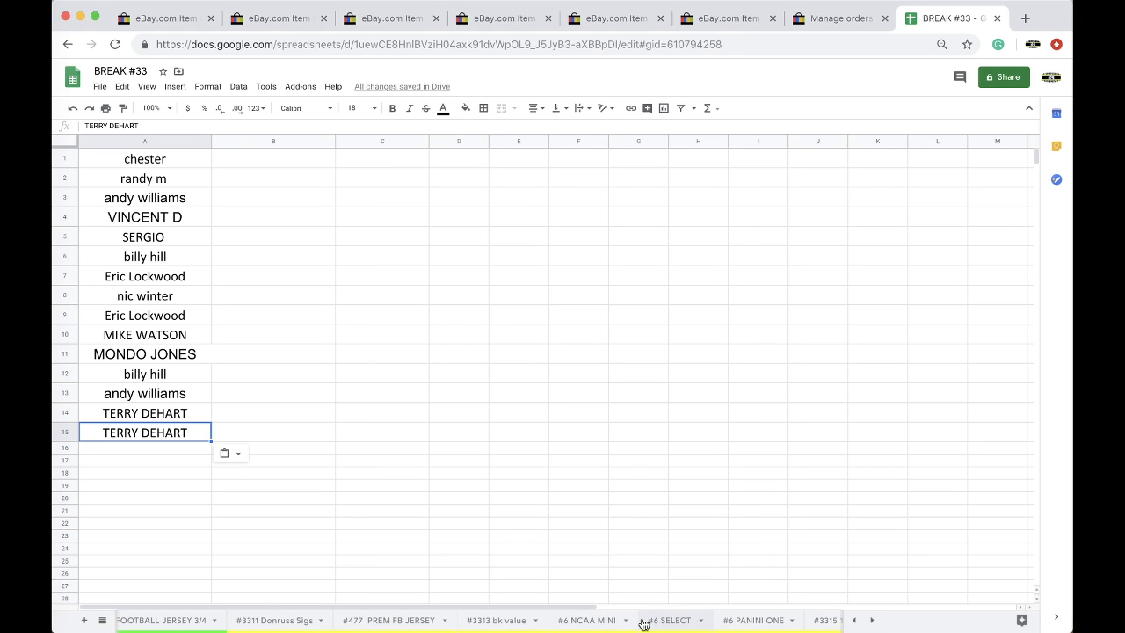
{"action": "left_click", "coordinate": [651, 618]}
{"action": "left_click", "coordinate": [412, 373]}
{"action": "key", "text": "ctrl+v"}
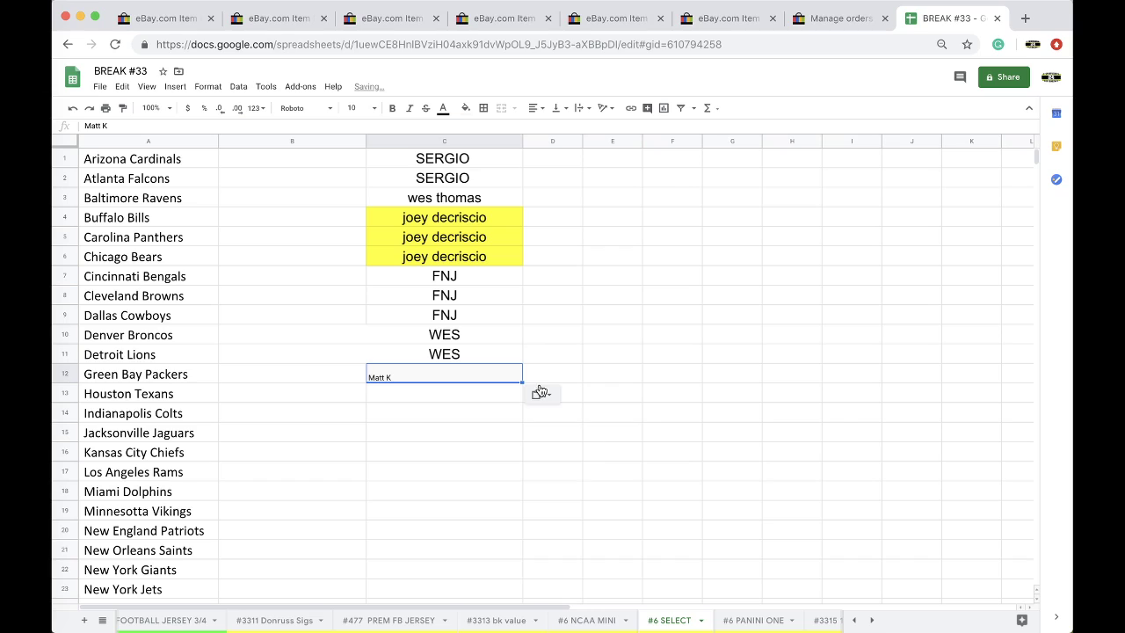
{"action": "left_click", "coordinate": [534, 394]}
{"action": "left_click", "coordinate": [537, 413]}
{"action": "key", "text": "ctrl+c"}
{"action": "key", "text": "Down"}
{"action": "key", "text": "ctrl+v"}
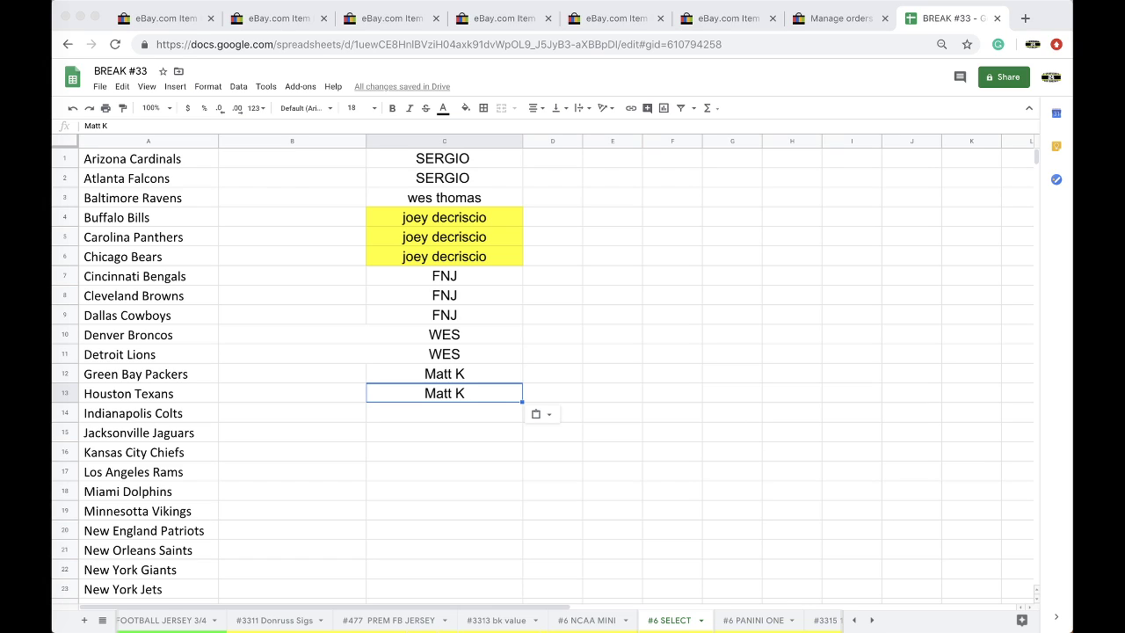
{"action": "scroll", "coordinate": [281, 620], "scroll_direction": "left", "scroll_amount": 3}
Step: Move the #3313 bk value sheet tab ahead of #3311 Donruss Sigs
{"action": "left_click", "coordinate": [319, 622]}
{"action": "left_click", "coordinate": [318, 621]}
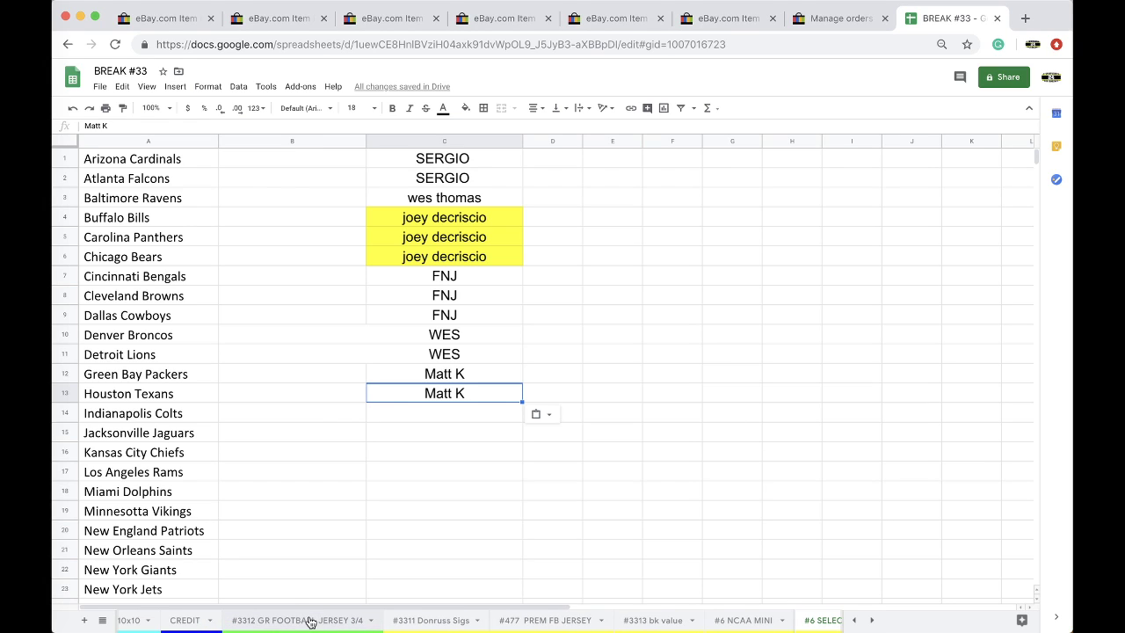
{"action": "left_click", "coordinate": [417, 621]}
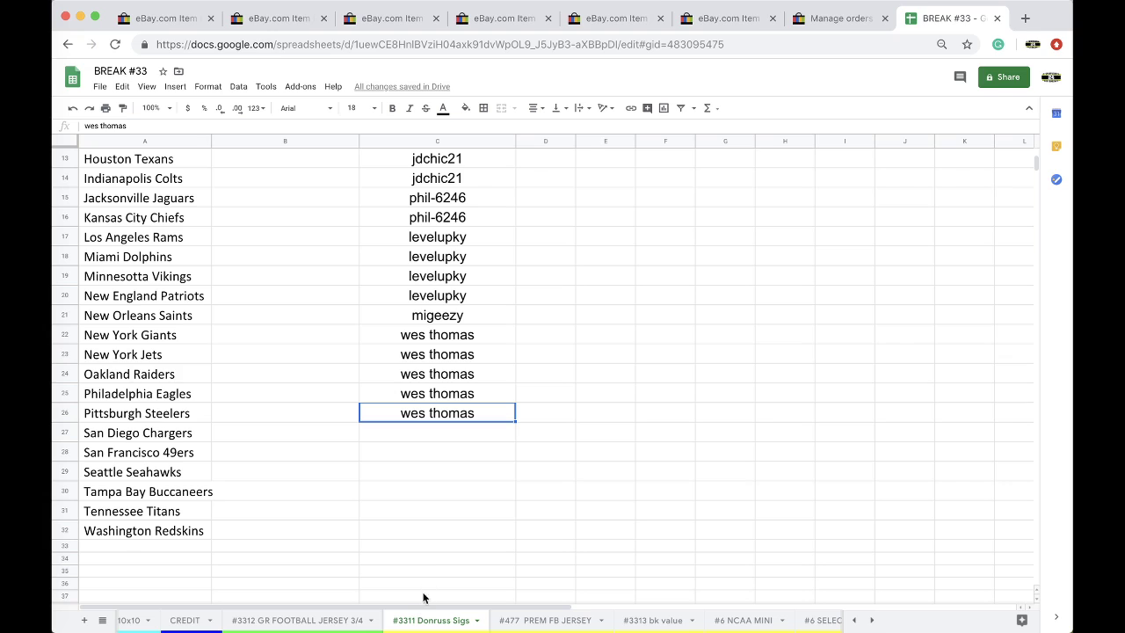
{"action": "left_click", "coordinate": [499, 622]}
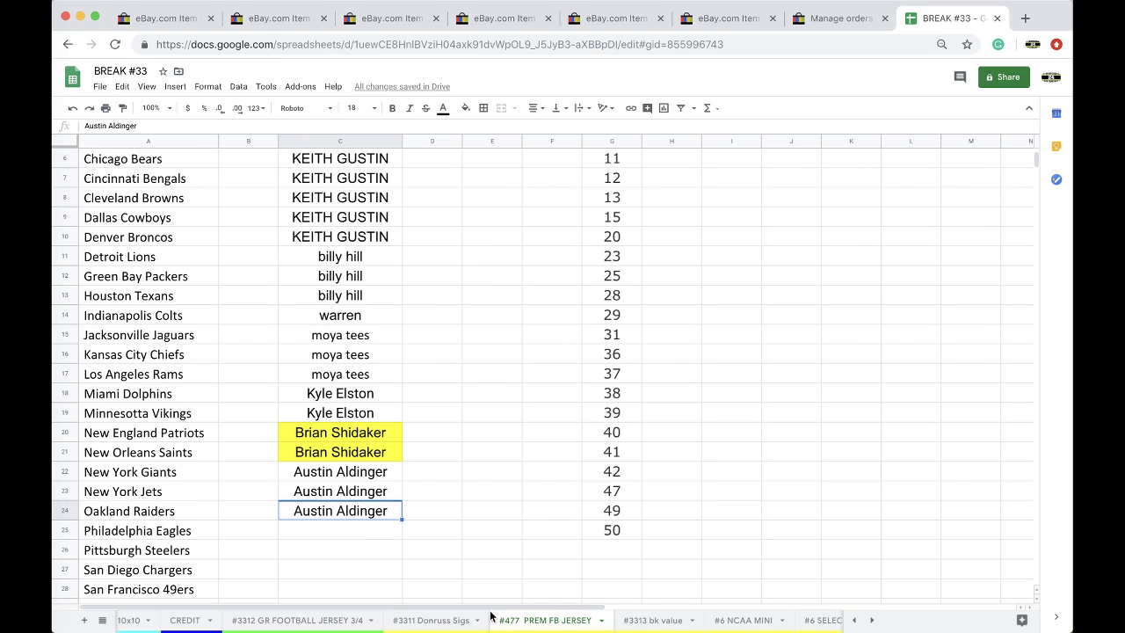
{"action": "left_click", "coordinate": [519, 622]}
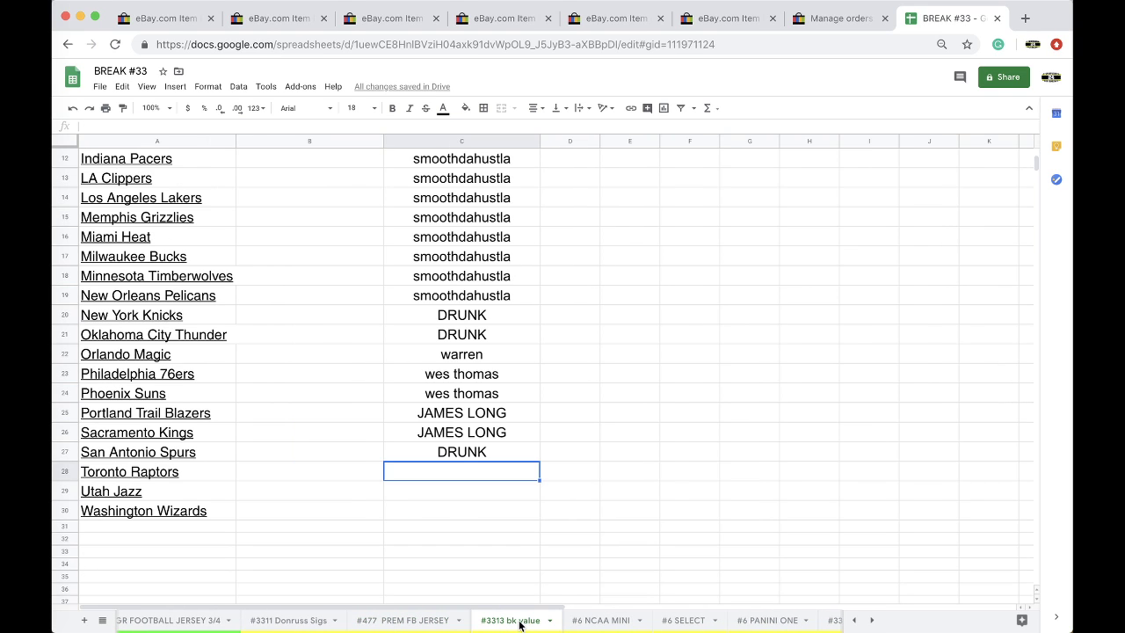
{"action": "left_click_drag", "start_coordinate": [519, 622], "coordinate": [314, 621]}
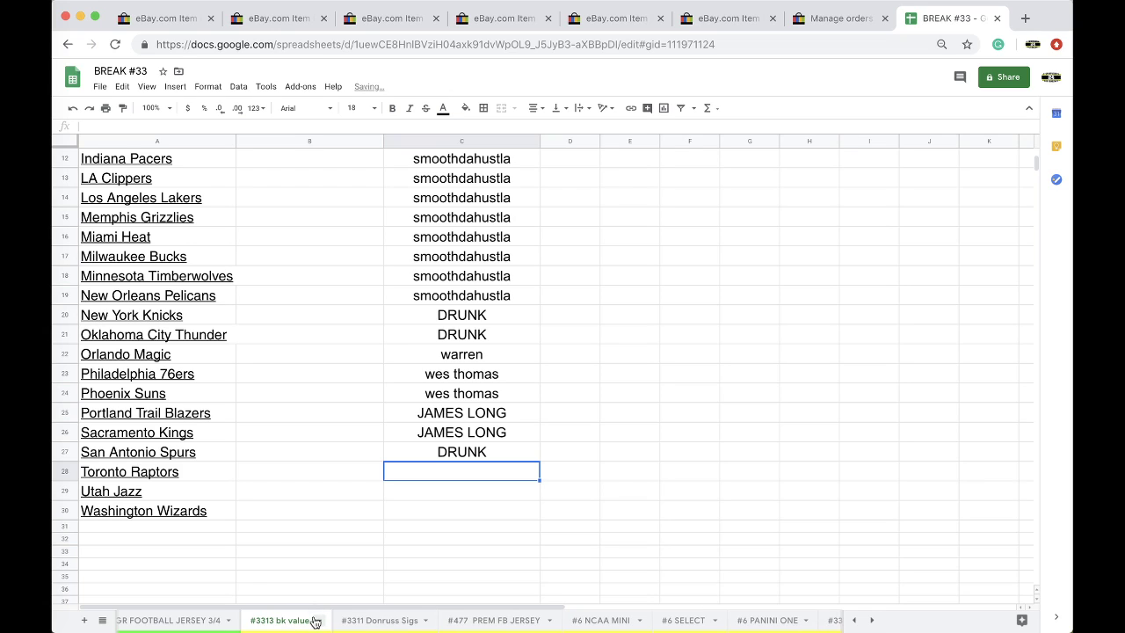
Step: Browse the #477, #6 NCAA MINI and #6 SELECT tabs, ending on the #6 SELECT roster
{"action": "left_click", "coordinate": [411, 624]}
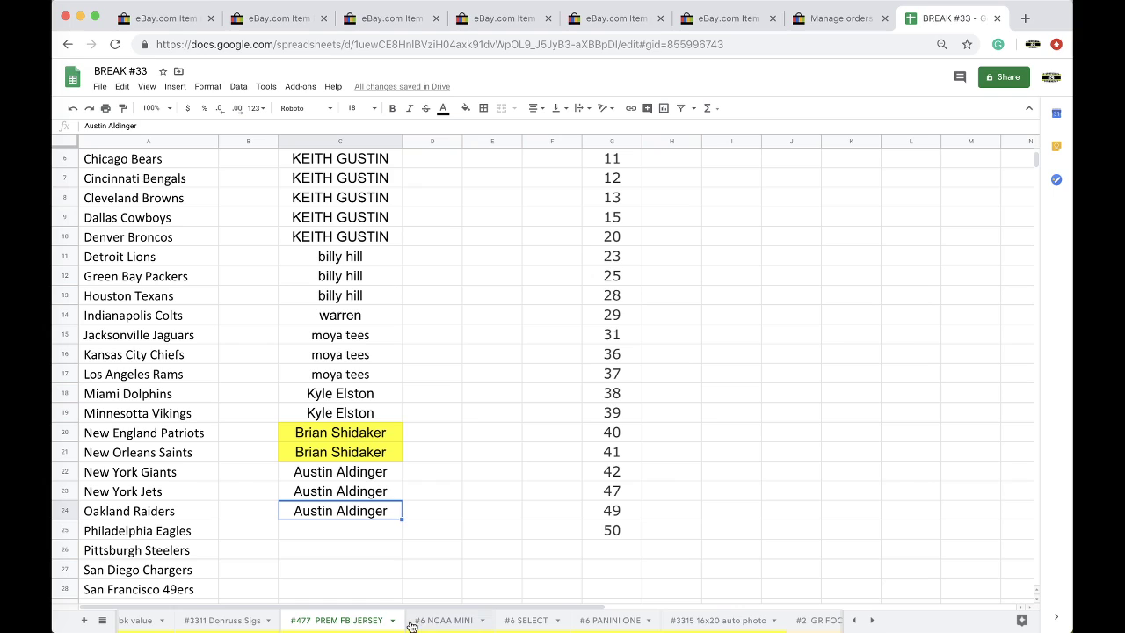
{"action": "left_click", "coordinate": [432, 623]}
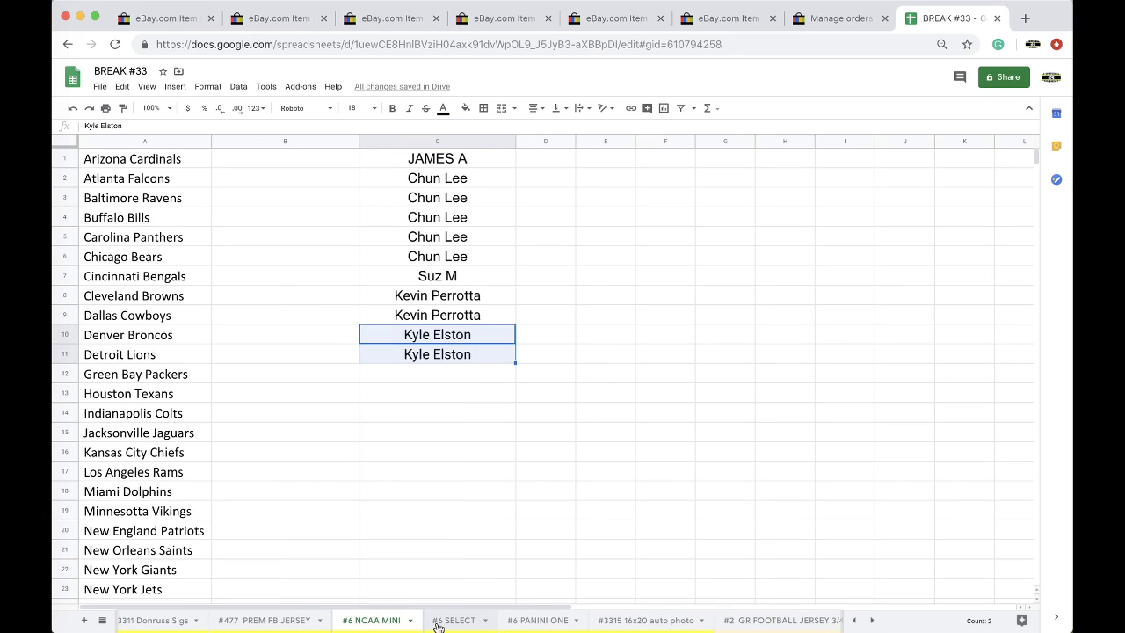
{"action": "left_click", "coordinate": [442, 624]}
{"action": "left_click", "coordinate": [396, 624]}
{"action": "left_click", "coordinate": [452, 623]}
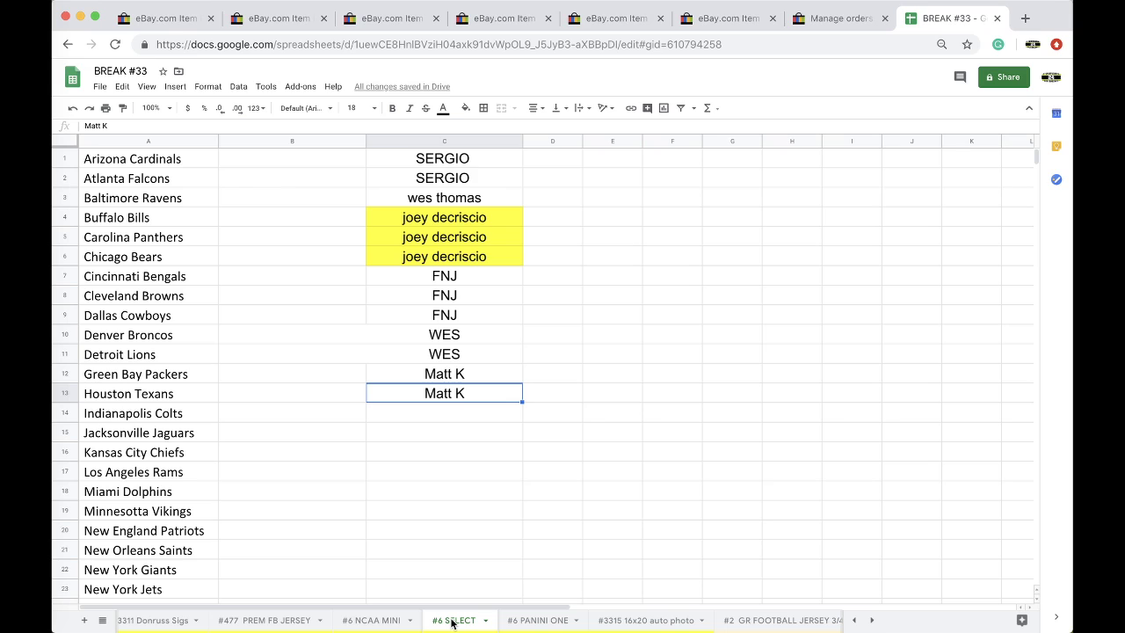
{"action": "scroll", "coordinate": [451, 620], "scroll_direction": "left", "scroll_amount": 5}
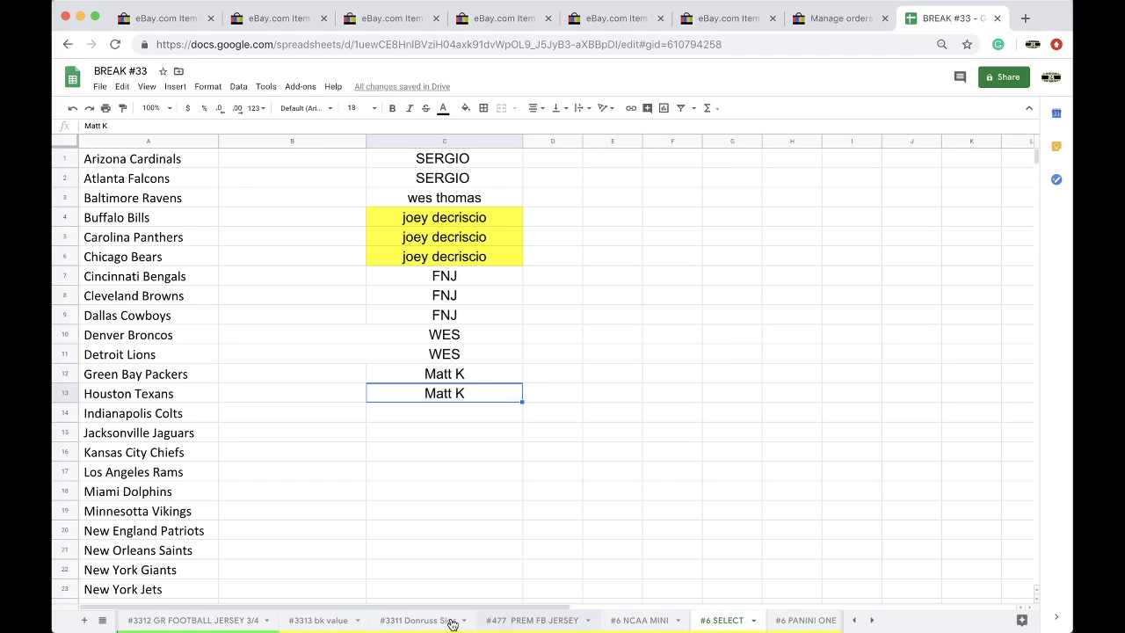
Step: On #3313 bk value, enter the buyer's name in C28:C30 and fill those cells yellow
{"action": "left_click", "coordinate": [361, 620]}
{"action": "type", "text": "jory f"}
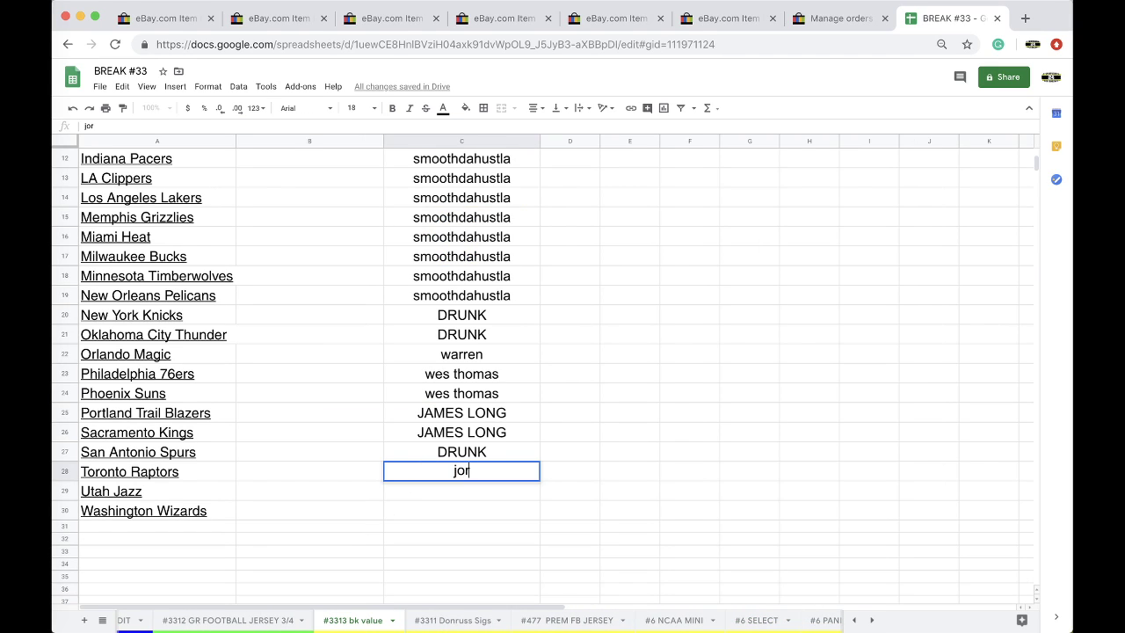
{"action": "left_click", "coordinate": [426, 526]}
{"action": "left_click", "coordinate": [414, 474]}
{"action": "key", "text": "super+c"}
{"action": "key", "text": "Down"}
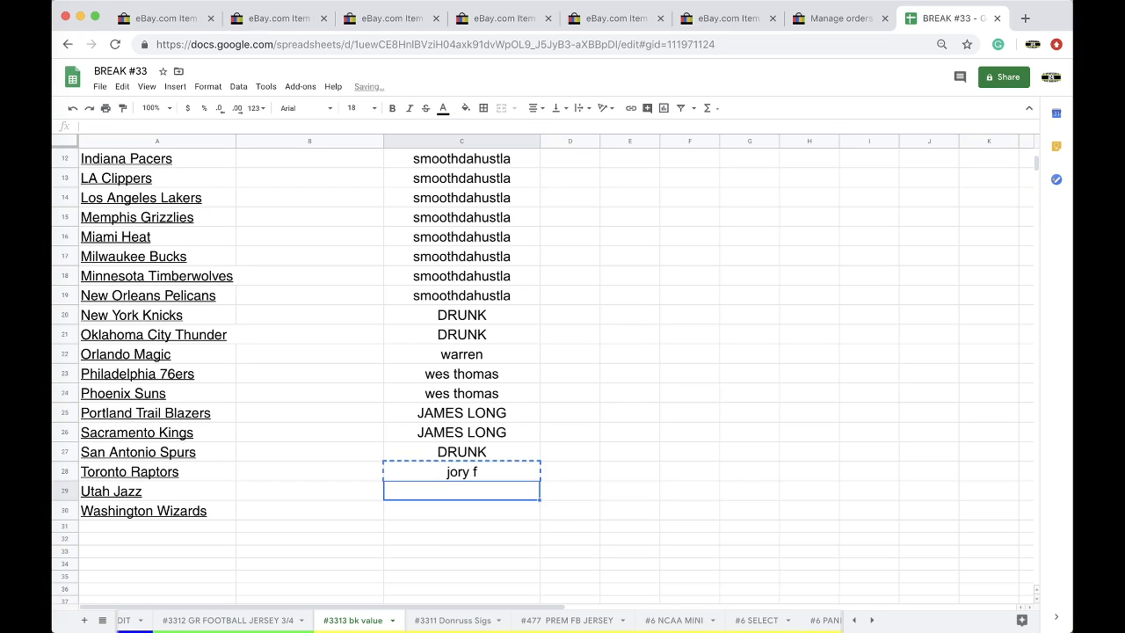
{"action": "key", "text": "super+v"}
{"action": "key", "text": "Down"}
{"action": "key", "text": "super+v"}
{"action": "left_click_drag", "start_coordinate": [427, 467], "coordinate": [420, 507]}
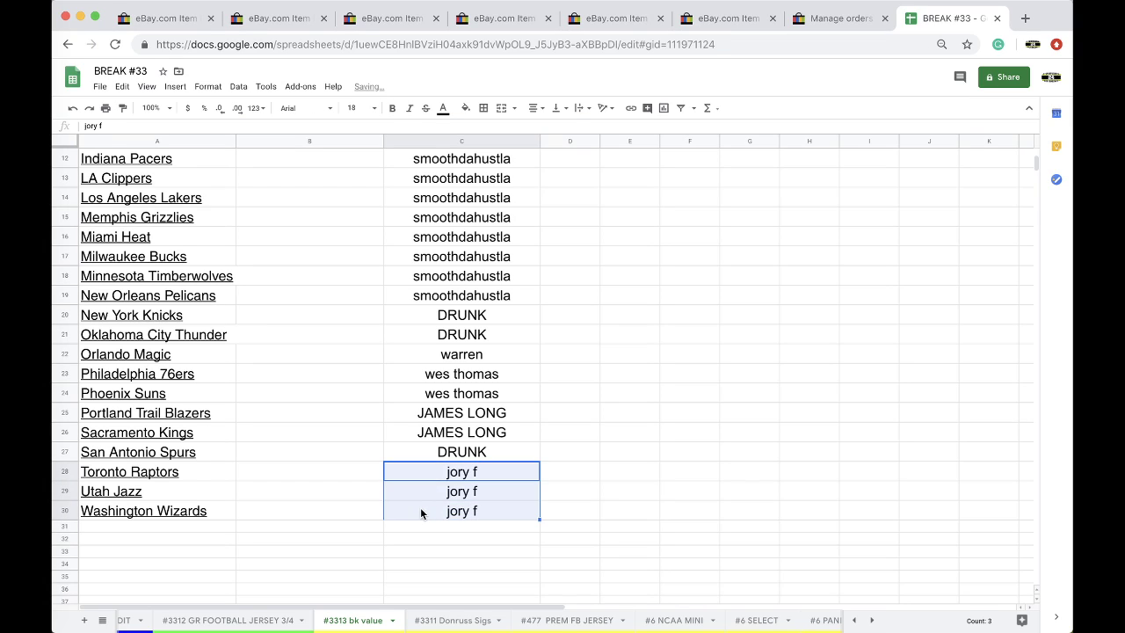
{"action": "left_click", "coordinate": [465, 107]}
{"action": "left_click", "coordinate": [504, 153]}
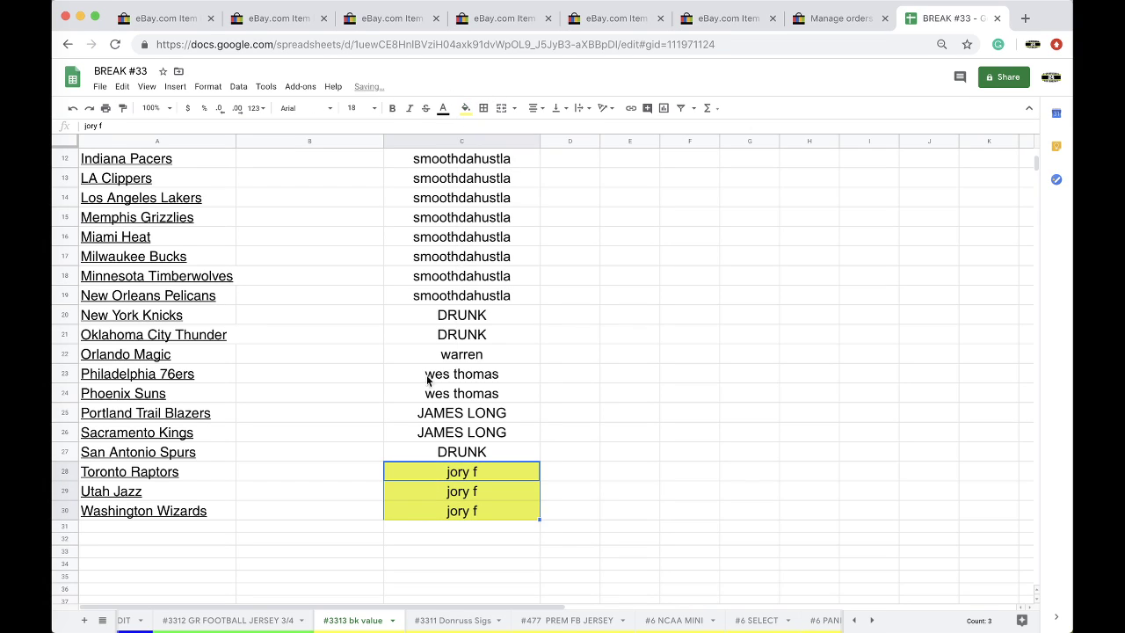
Step: Color the #3313 bk value sheet tab green
{"action": "right_click", "coordinate": [342, 621]}
{"action": "mouse_move", "coordinate": [356, 490]}
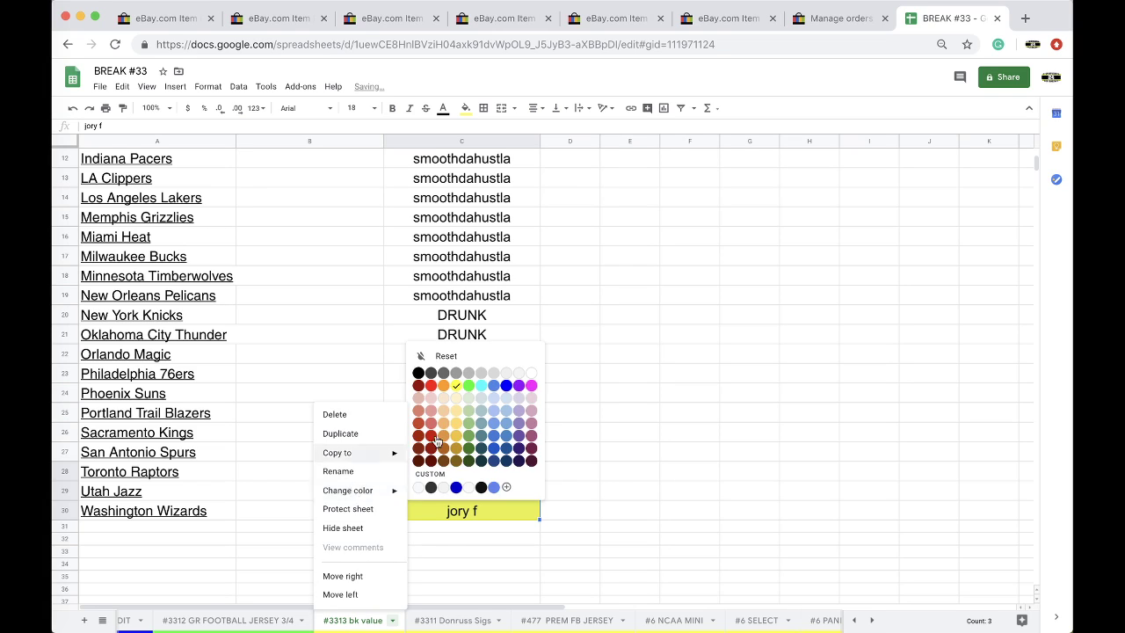
{"action": "left_click", "coordinate": [472, 391]}
Step: On #477 PREM FB JERSEY, enter the buyer's name in C25:C27 and fill those cells yellow
{"action": "left_click", "coordinate": [567, 621]}
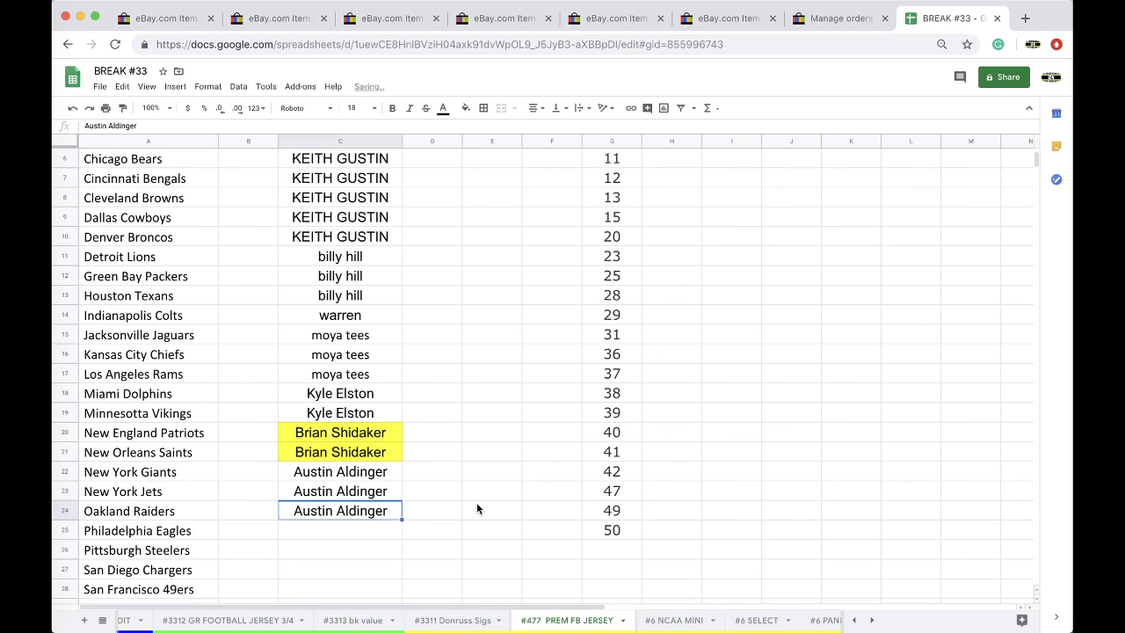
{"action": "left_click", "coordinate": [369, 528]}
{"action": "type", "text": "chester"}
{"action": "key", "text": "Return"}
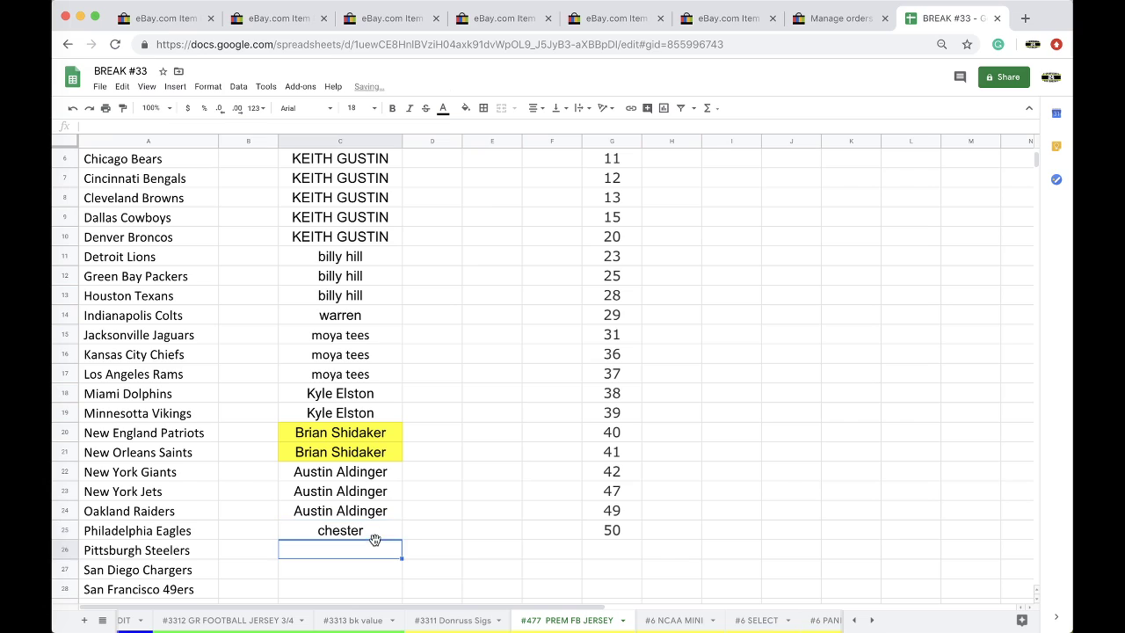
{"action": "left_click", "coordinate": [359, 533]}
{"action": "key", "text": "ctrl+c"}
{"action": "key", "text": "Down"}
{"action": "key", "text": "ctrl+v"}
{"action": "key", "text": "Down"}
{"action": "key", "text": "ctrl+v"}
{"action": "scroll", "coordinate": [352, 488], "scroll_direction": "down", "scroll_amount": 3}
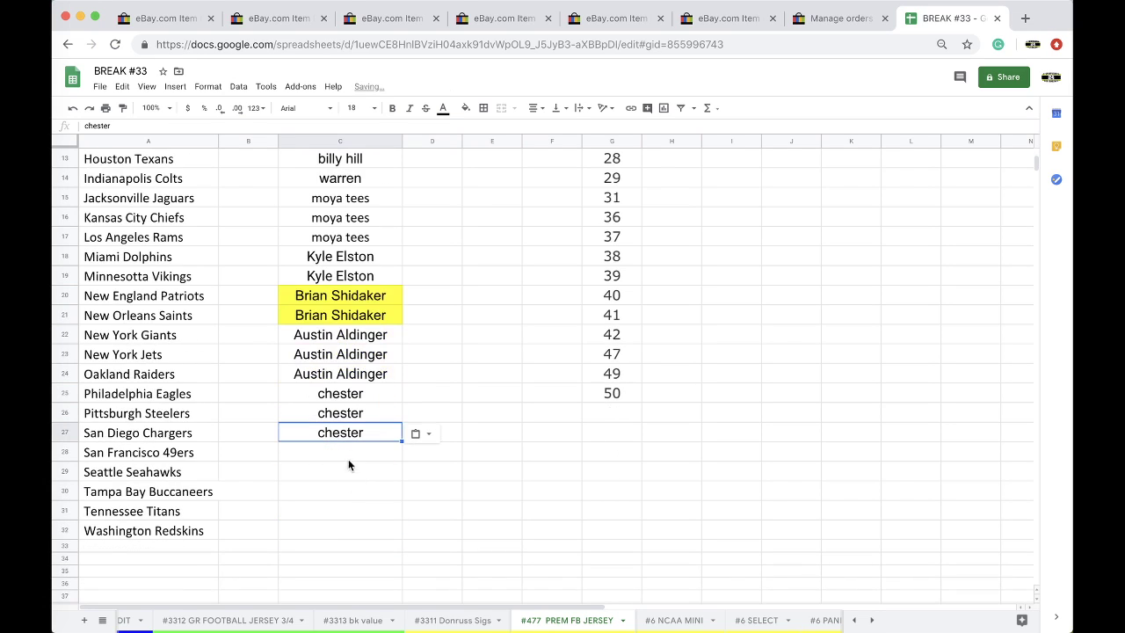
{"action": "left_click", "coordinate": [333, 401], "text": "shift"}
{"action": "left_click", "coordinate": [466, 107]}
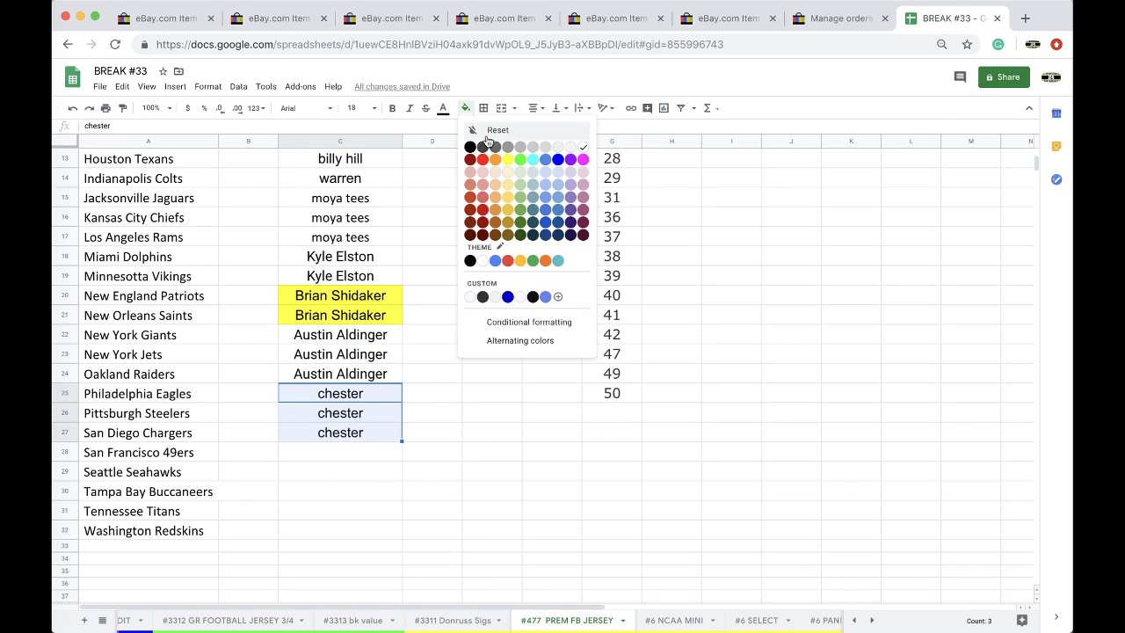
{"action": "left_click", "coordinate": [506, 159]}
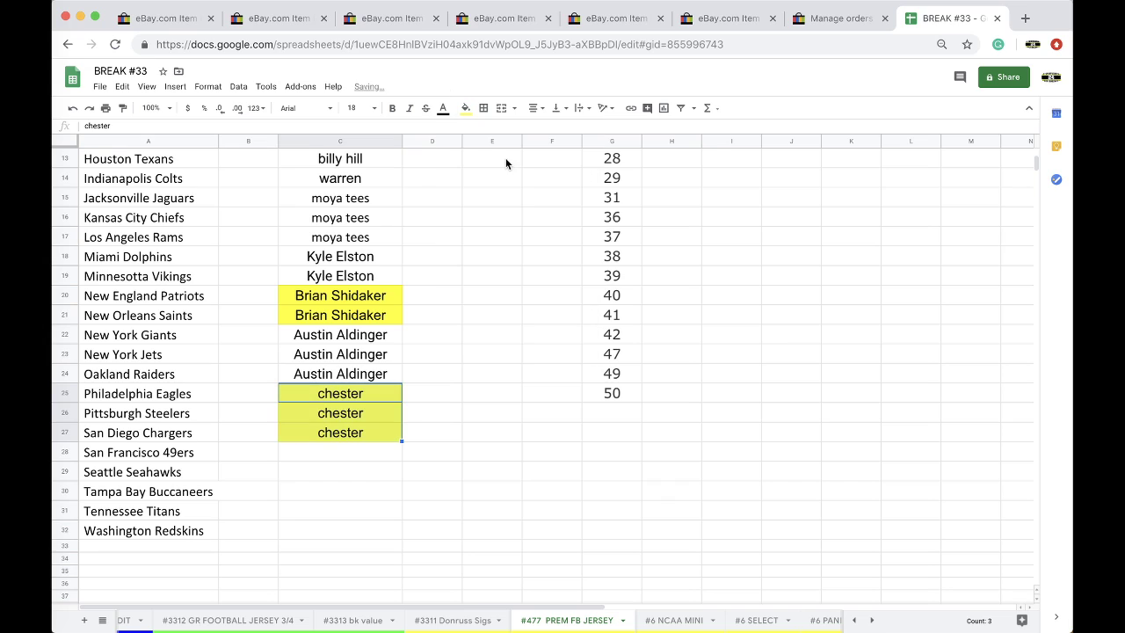
{"action": "left_click", "coordinate": [651, 621]}
Step: Page through the sheet tabs until #3297 BASEBALL is showing
{"action": "left_click", "coordinate": [654, 621]}
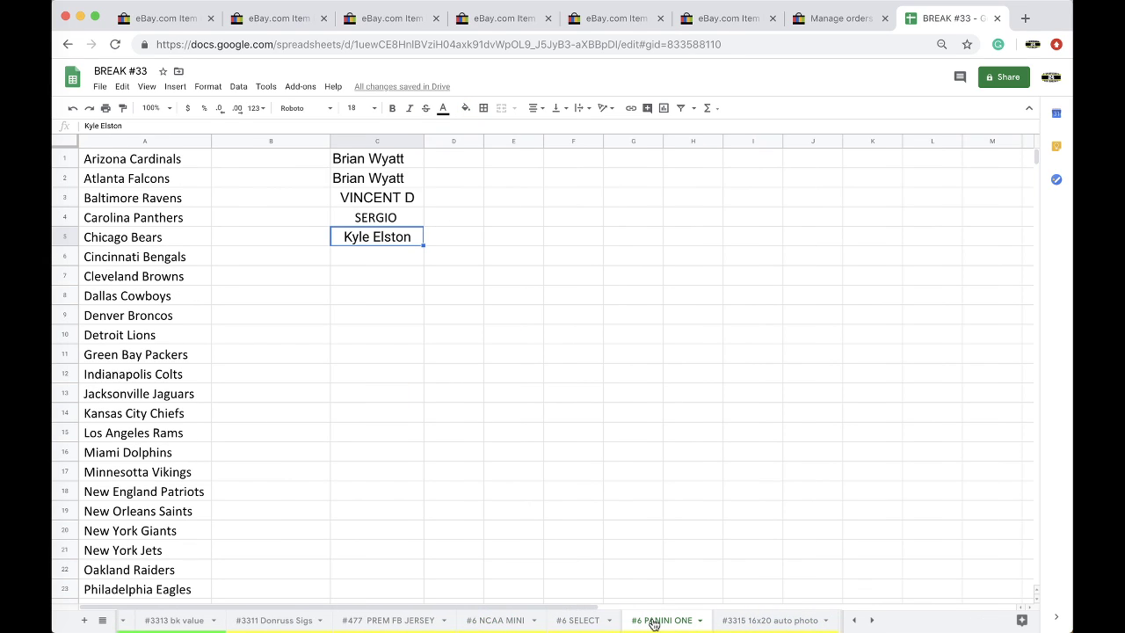
{"action": "left_click", "coordinate": [653, 621]}
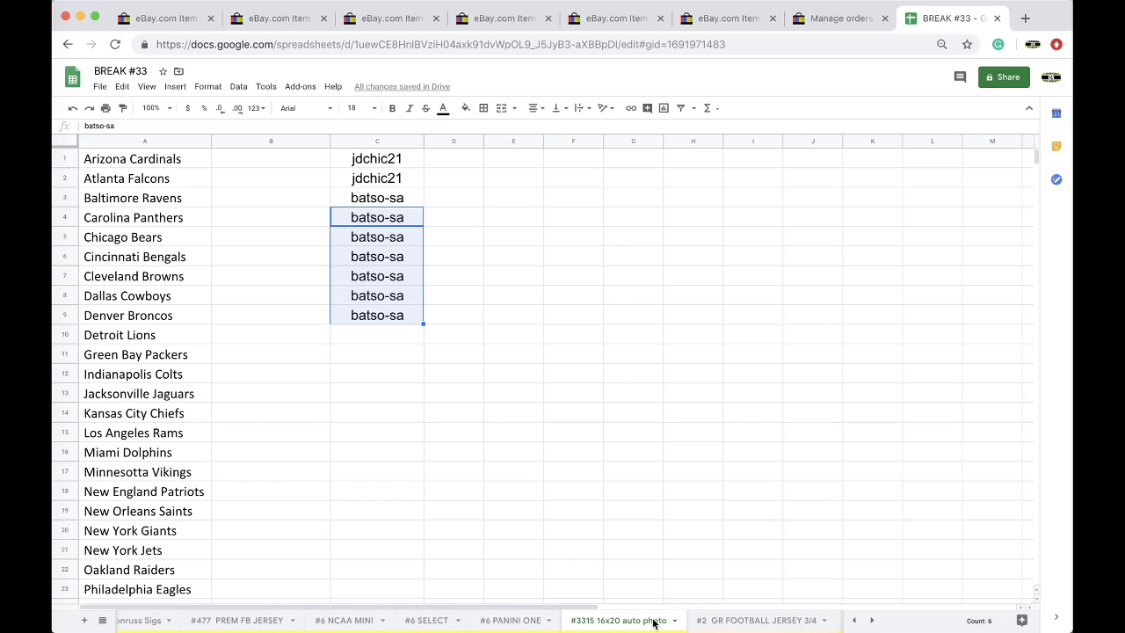
{"action": "left_click", "coordinate": [664, 622]}
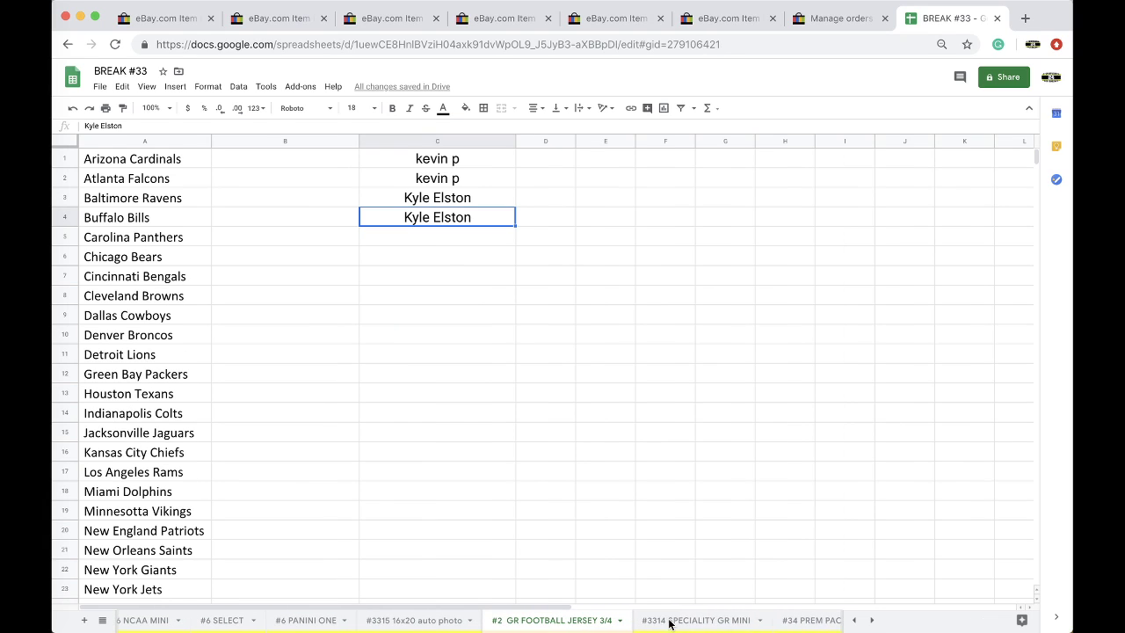
{"action": "left_click", "coordinate": [668, 622]}
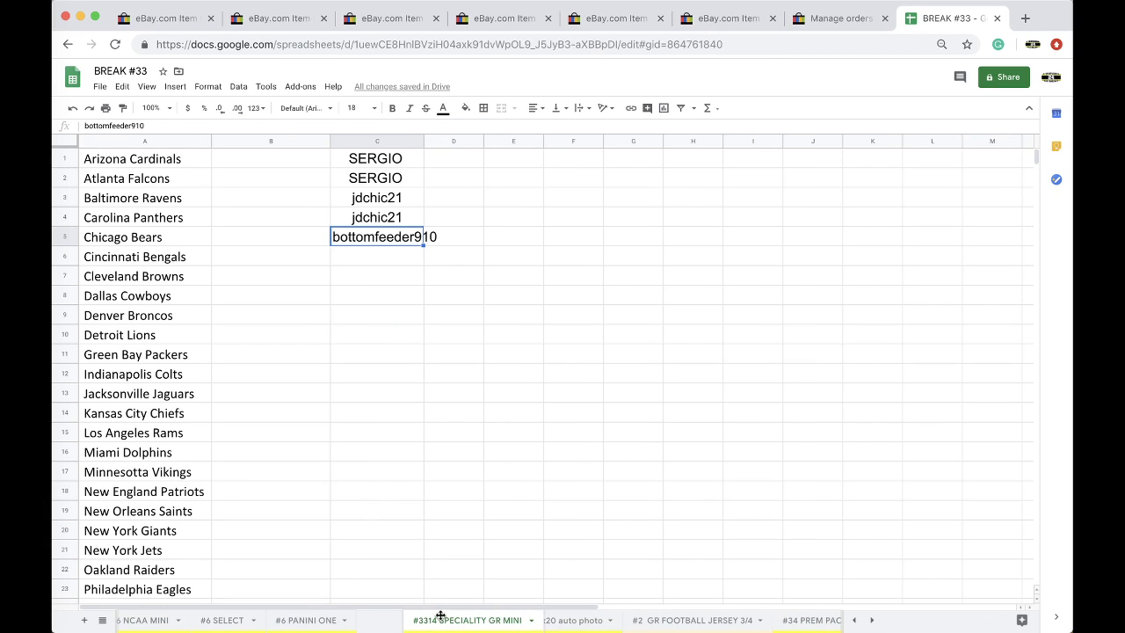
{"action": "left_click", "coordinate": [630, 621]}
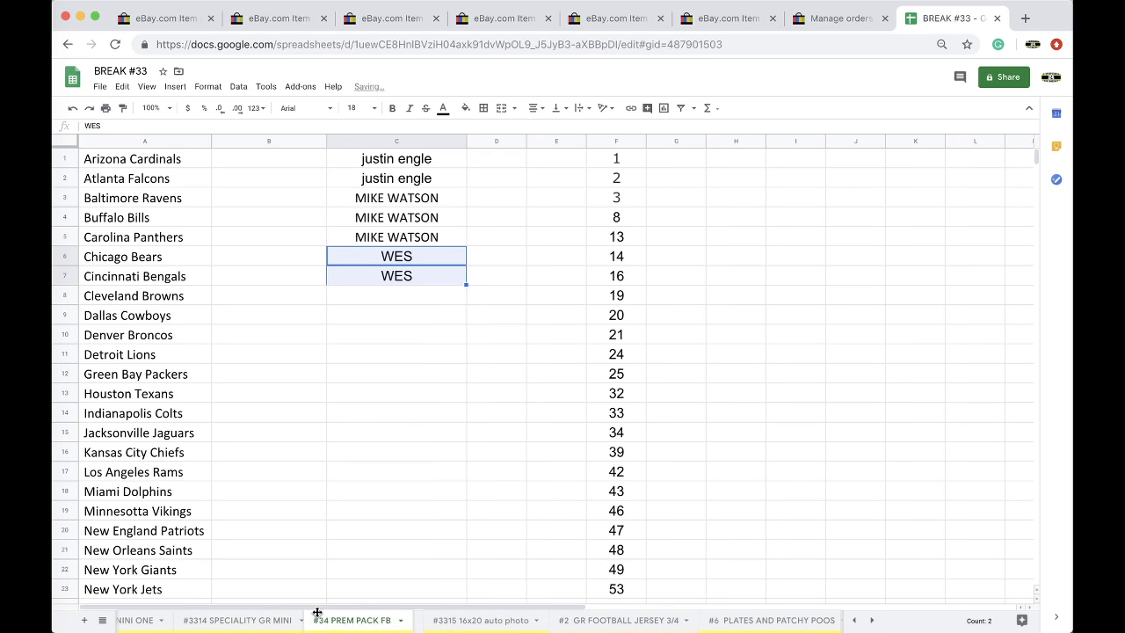
{"action": "left_click", "coordinate": [620, 622]}
{"action": "left_click", "coordinate": [619, 622]}
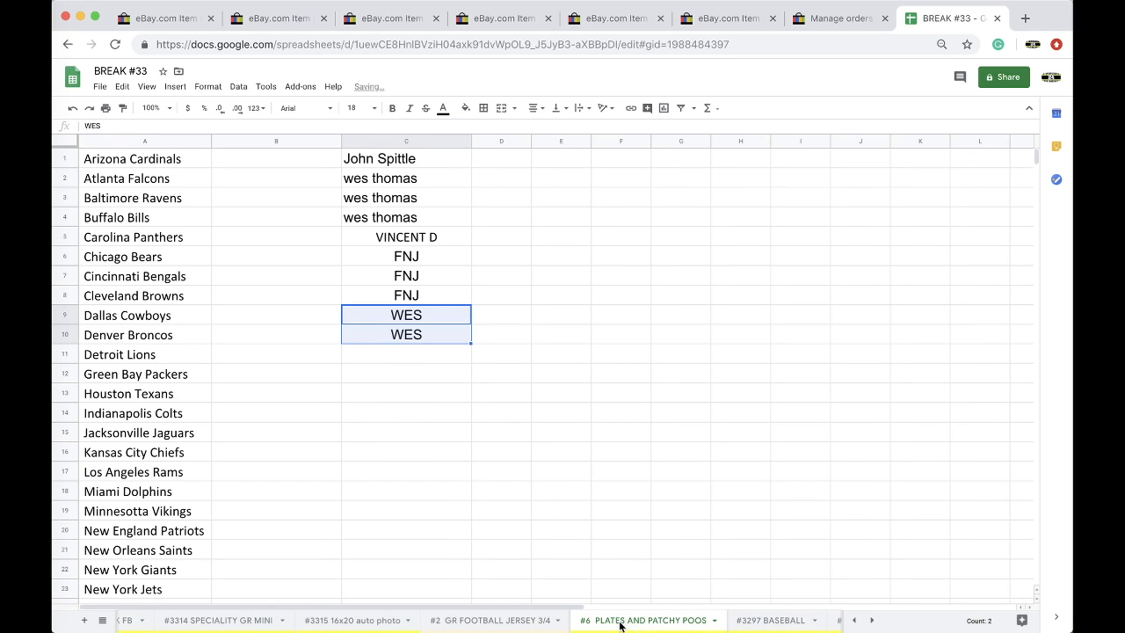
{"action": "left_click", "coordinate": [785, 621]}
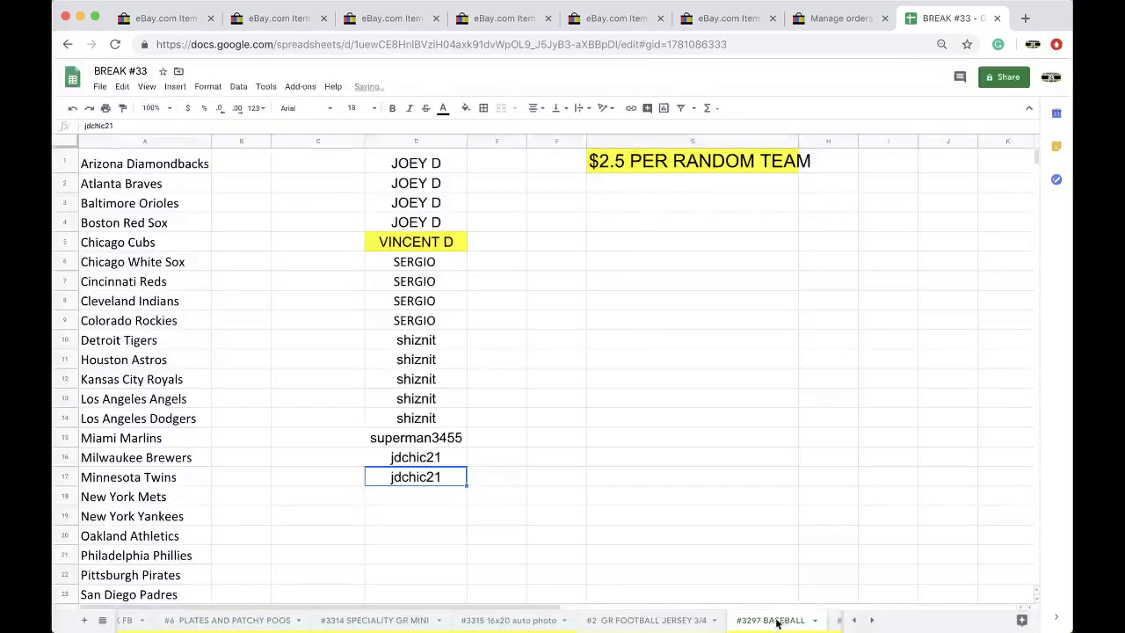
Step: Drag the #3297 BASEBALL tab to sit right after #6 SELECT
{"action": "left_click_drag", "start_coordinate": [686, 626], "coordinate": [194, 624]}
{"action": "left_click_drag", "start_coordinate": [625, 620], "coordinate": [413, 619]}
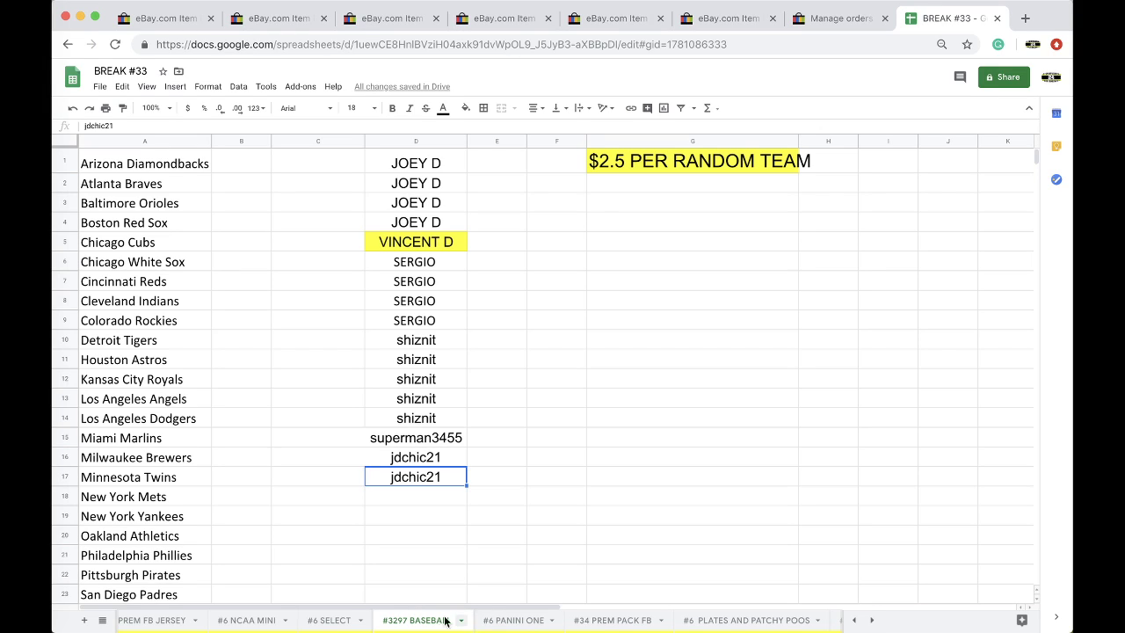
{"action": "scroll", "coordinate": [409, 623], "scroll_direction": "left", "scroll_amount": 5}
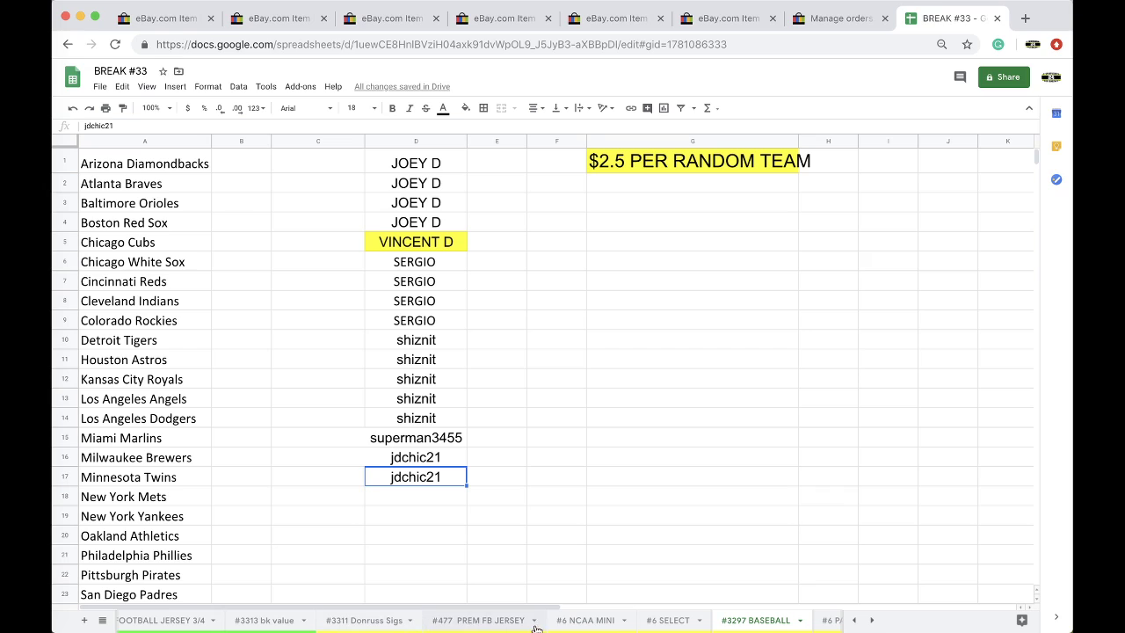
{"action": "left_click", "coordinate": [584, 621]}
Step: On #6 NCAA MINI, enter the buyer's name for Packers, Texans and Colts in C12:C14
{"action": "left_click", "coordinate": [389, 378]}
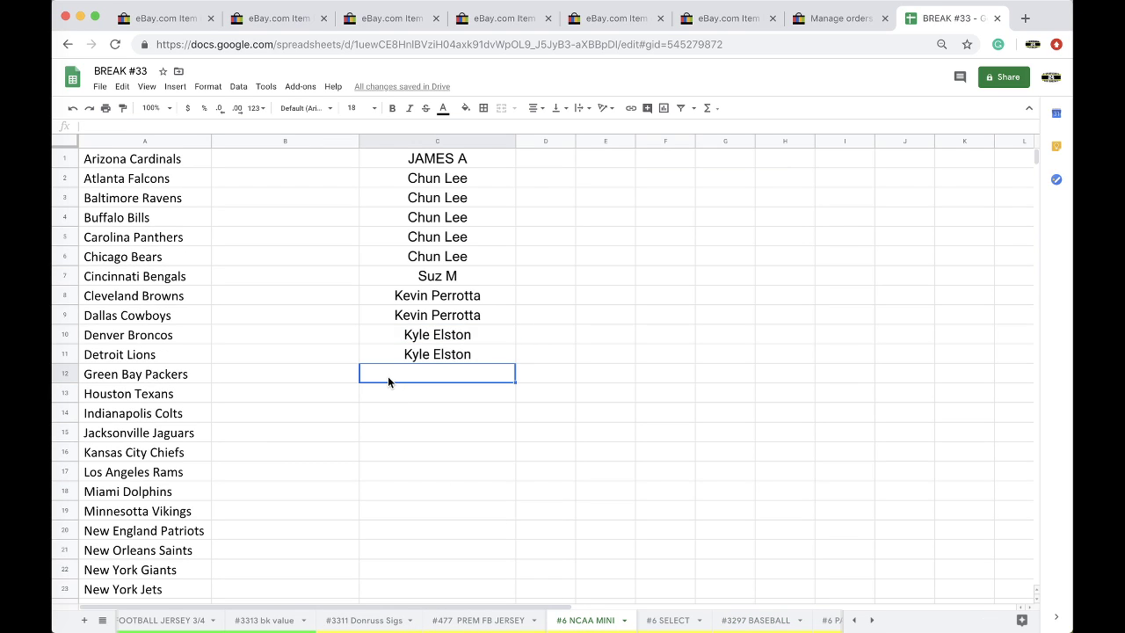
{"action": "type", "text": "terry de"}
{"action": "key", "text": "BackSpace"}
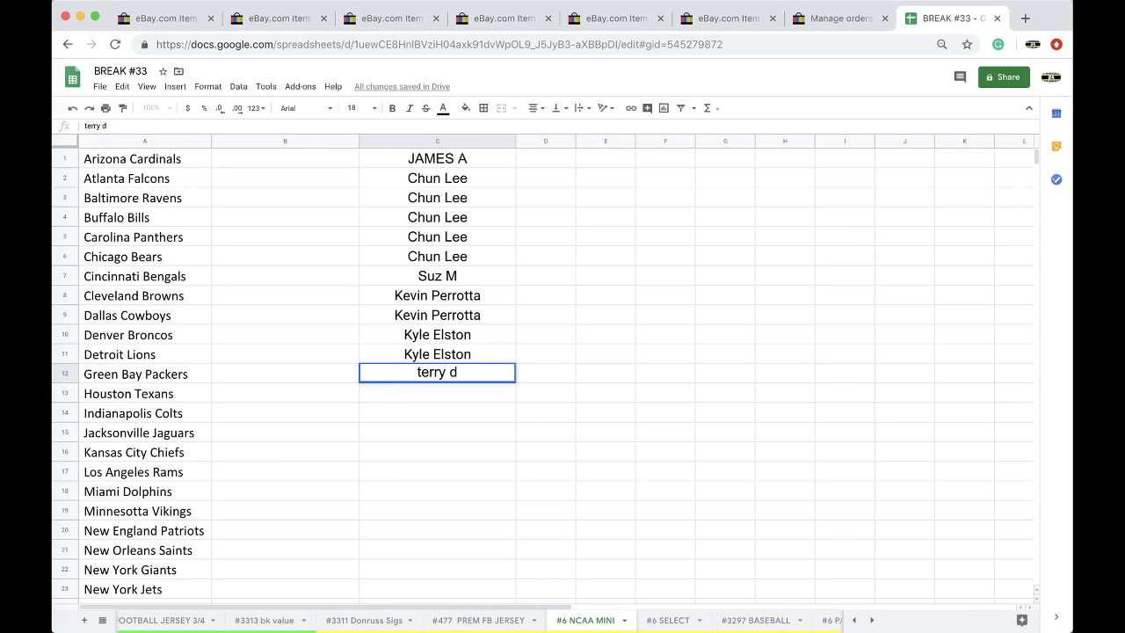
{"action": "left_click", "coordinate": [435, 436]}
{"action": "left_click", "coordinate": [432, 374]}
{"action": "key", "text": "super+c"}
{"action": "key", "text": "Down"}
{"action": "key", "text": "super+v"}
{"action": "key", "text": "Down"}
{"action": "key", "text": "super+v"}
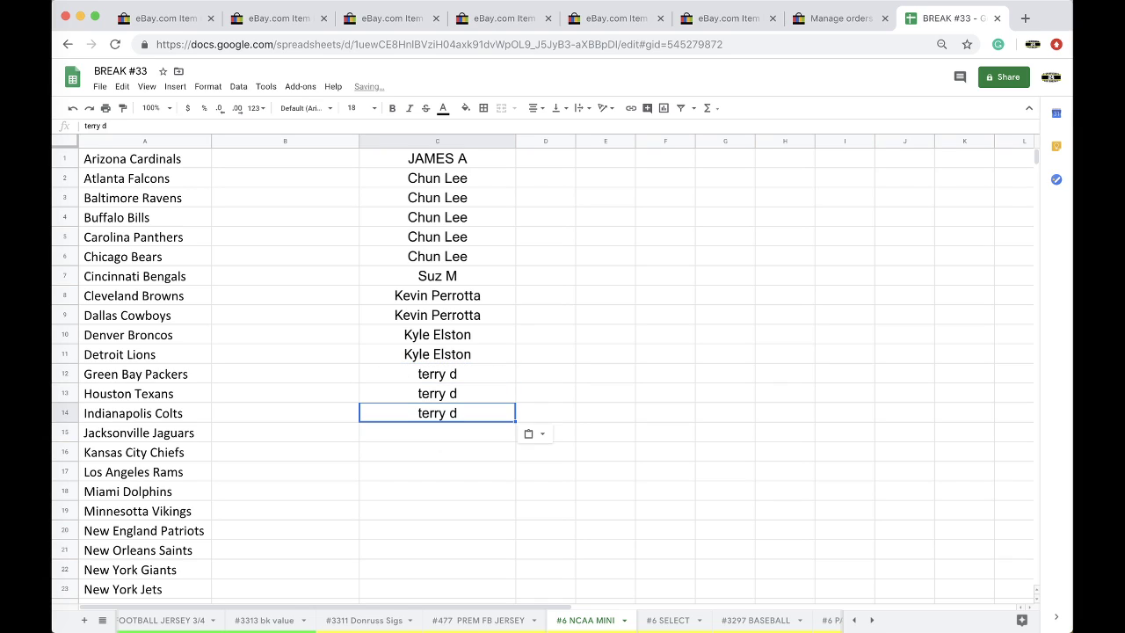
{"action": "key", "text": "Down"}
{"action": "key", "text": "super+v"}
Step: On the CREDIT sheet, change the buyer's balance in B76 from 65 to 45
{"action": "scroll", "coordinate": [321, 624], "scroll_direction": "left", "scroll_amount": 5}
{"action": "left_click", "coordinate": [321, 621]}
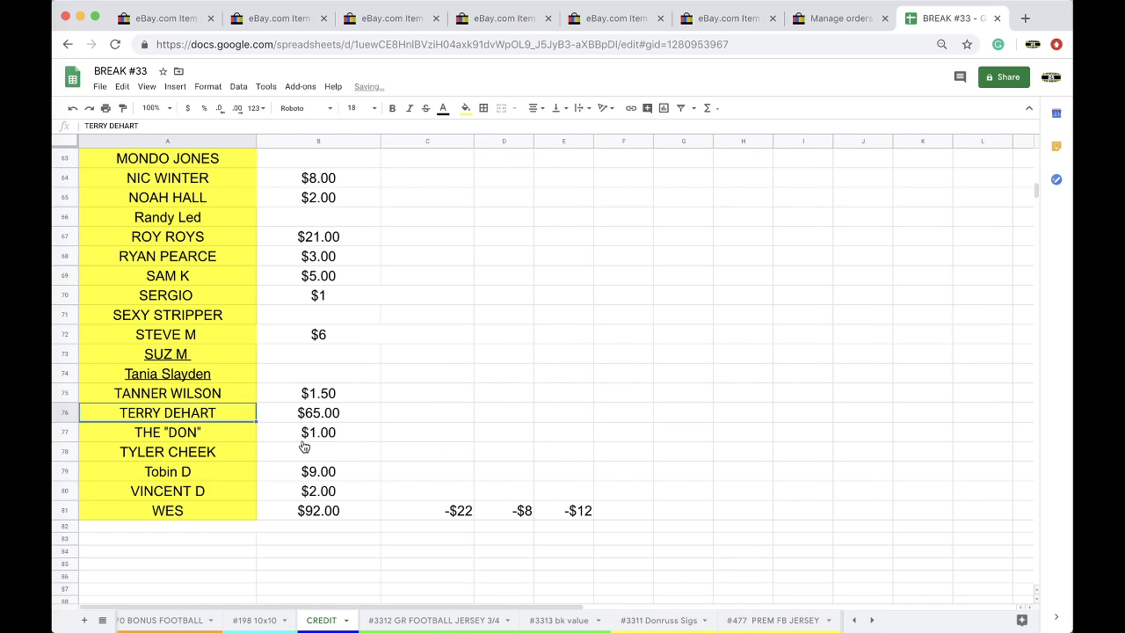
{"action": "left_click", "coordinate": [346, 413]}
{"action": "double_click", "coordinate": [321, 412]}
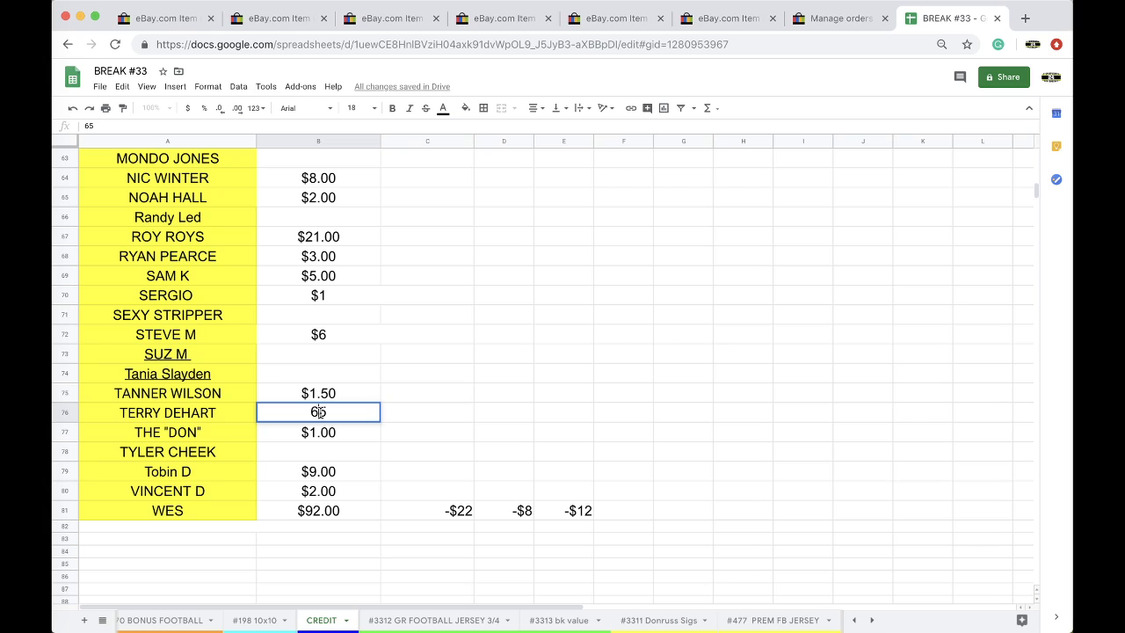
{"action": "key", "text": "BackSpace"}
{"action": "type", "text": "4"}
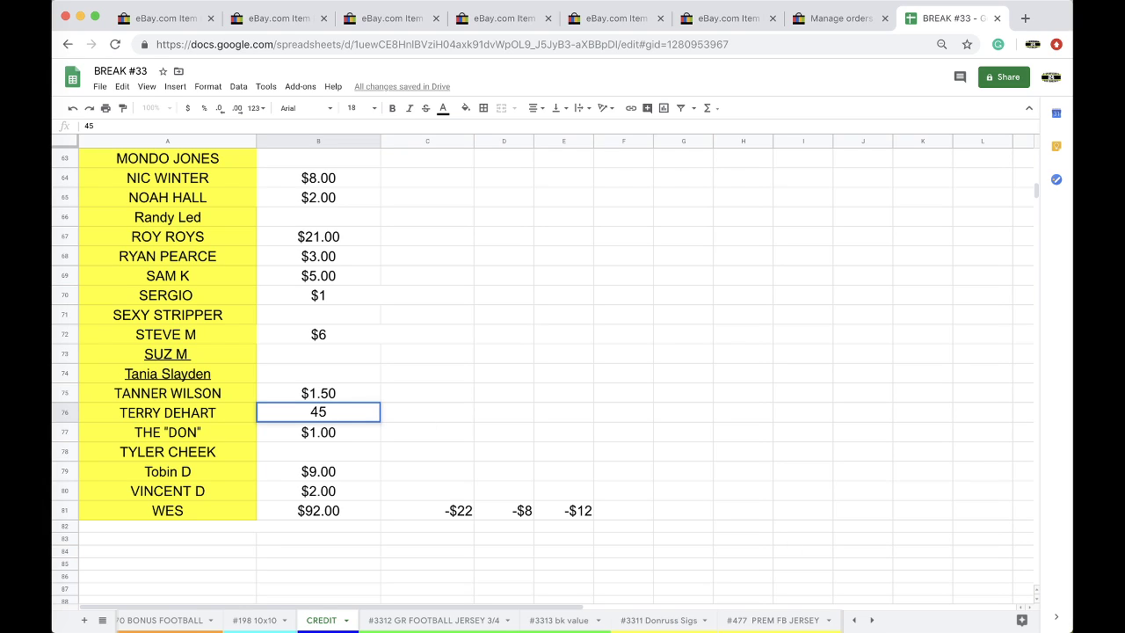
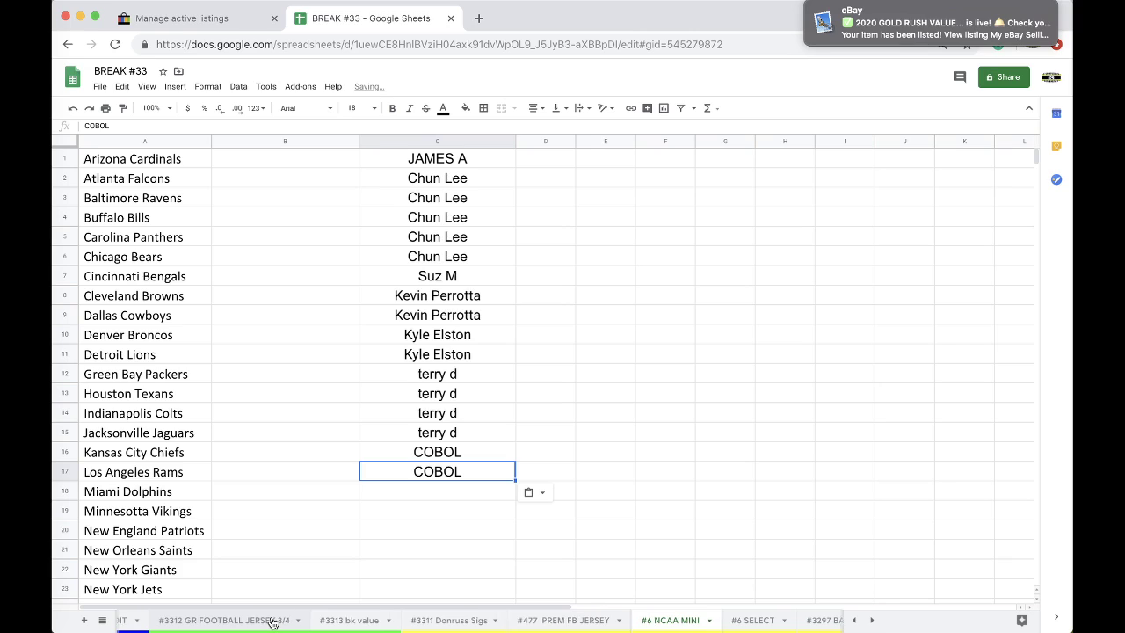
Step: Enter a new buyer's name in cell A16 of the #198 10x10 sheet
{"action": "left_click", "coordinate": [148, 620]}
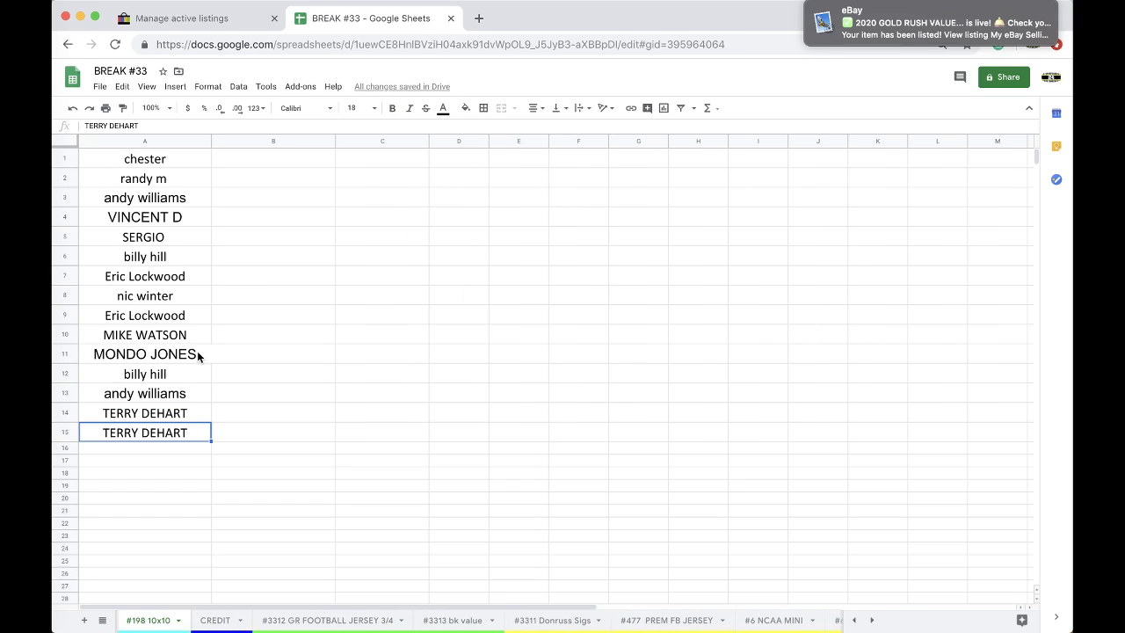
{"action": "left_click", "coordinate": [148, 450]}
{"action": "type", "text": "MANNY P"}
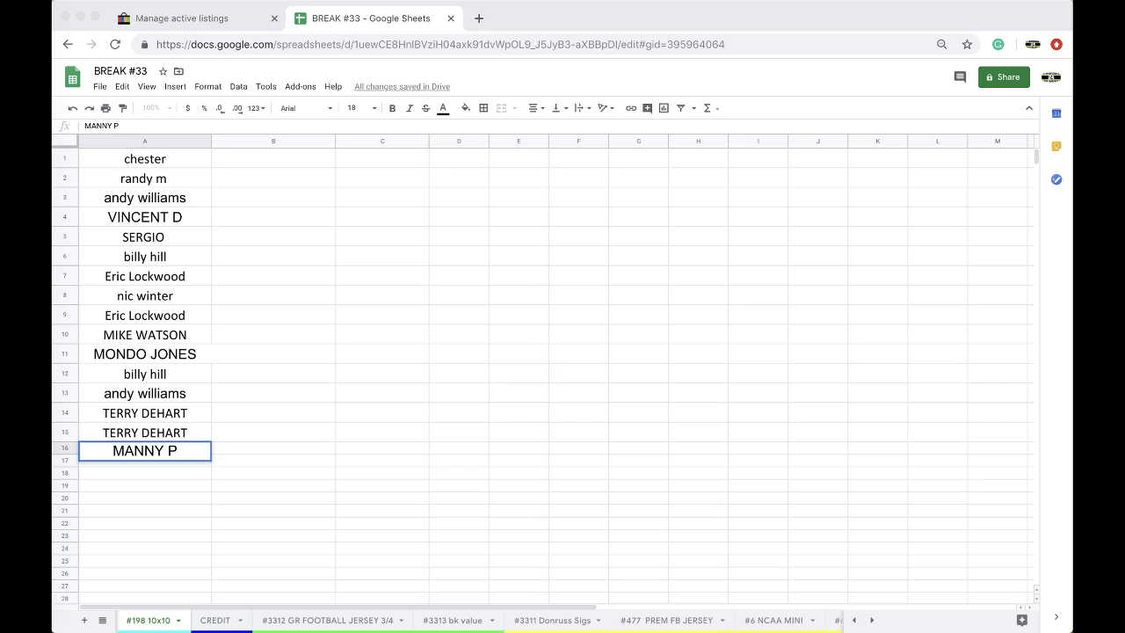
Step: Reset the yellow fill on rows 25–27 and 20–21 of #477 PREM FB JERSEY
{"action": "left_click", "coordinate": [637, 620]}
{"action": "left_click", "coordinate": [466, 107]}
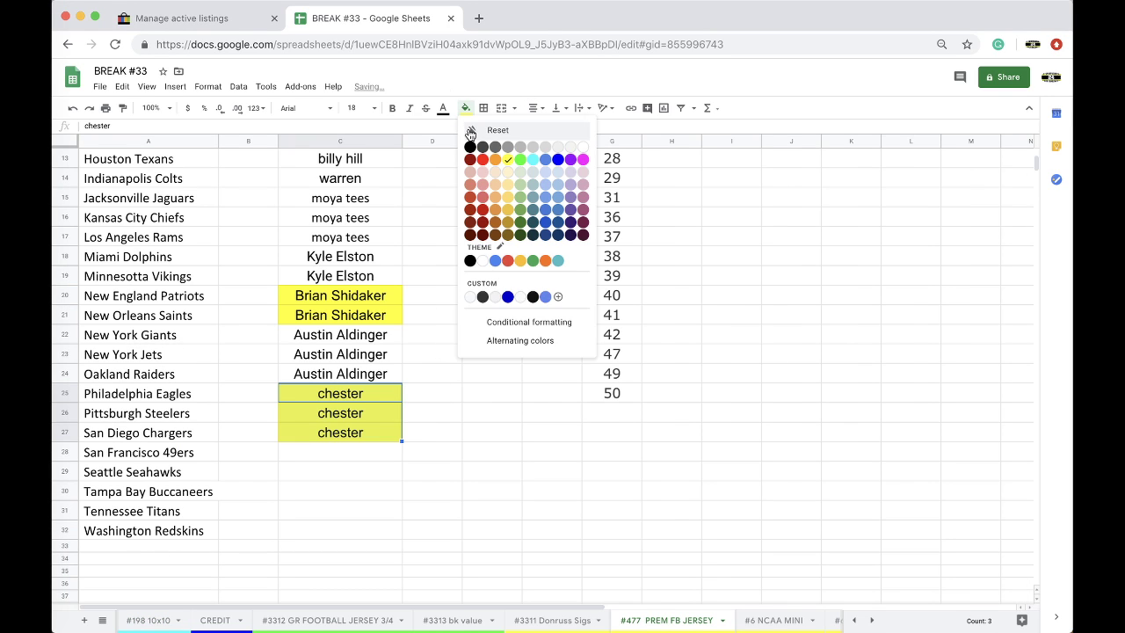
{"action": "left_click", "coordinate": [479, 130]}
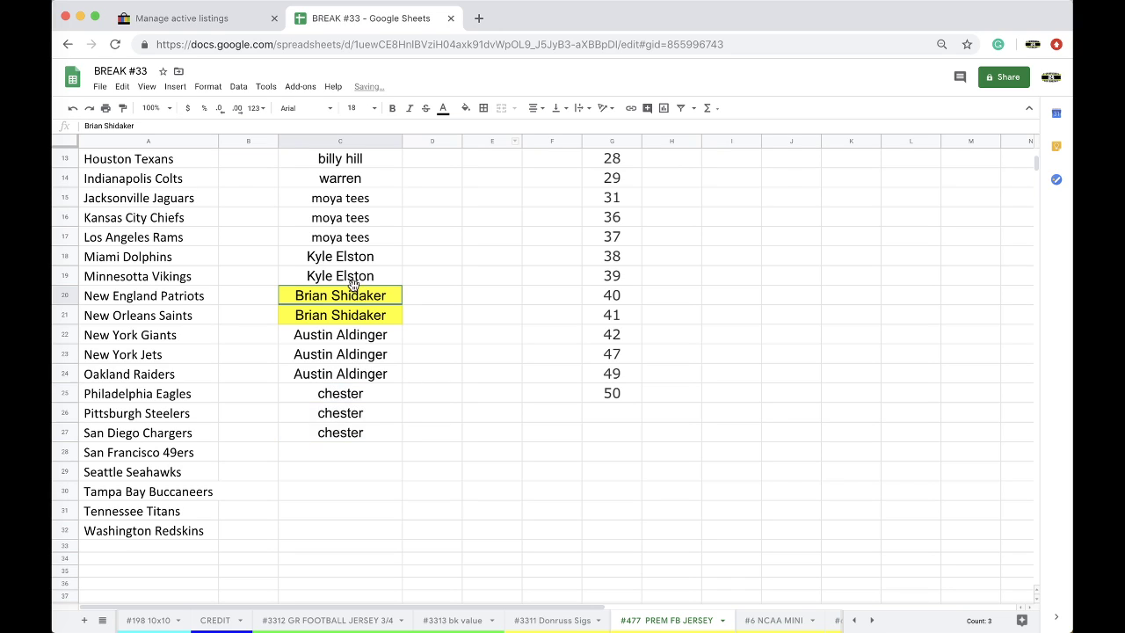
{"action": "left_click_drag", "start_coordinate": [356, 298], "coordinate": [356, 318]}
{"action": "left_click", "coordinate": [466, 107]}
{"action": "left_click", "coordinate": [480, 131]}
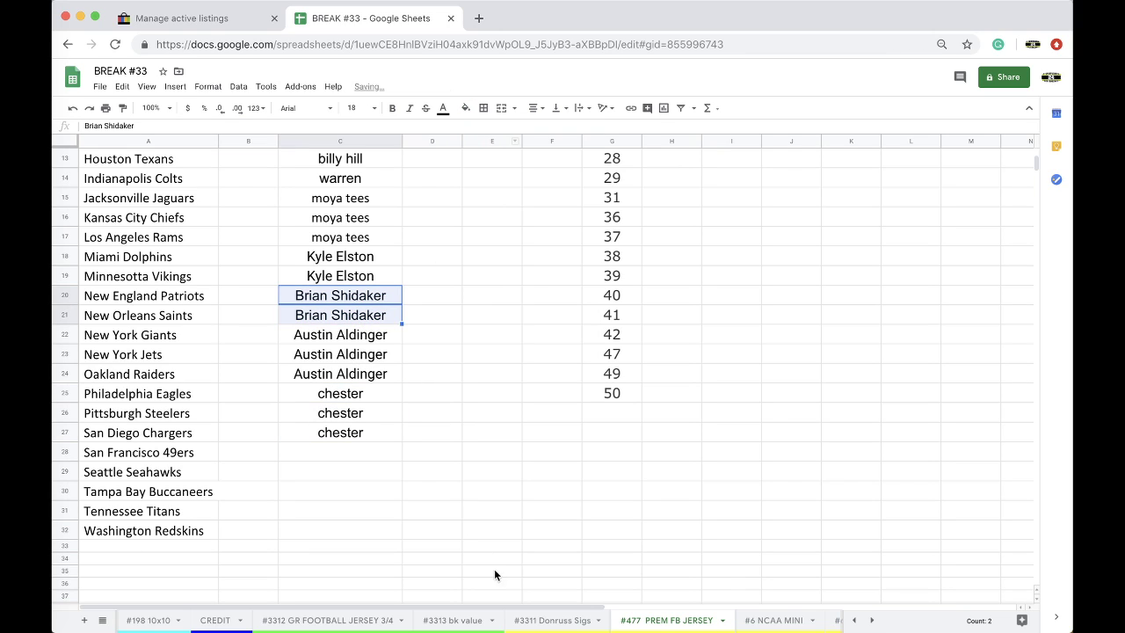
Step: Reset the yellow fill on cells C28:C30 of the #3313 bk value sheet
{"action": "left_click", "coordinate": [453, 619]}
{"action": "left_click", "coordinate": [466, 108]}
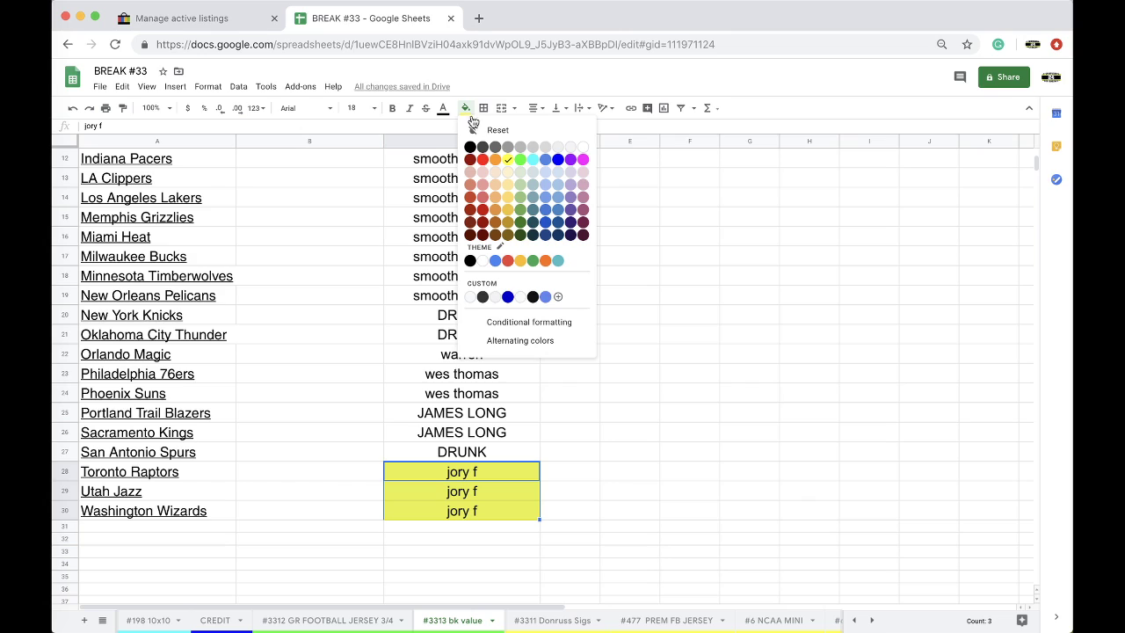
{"action": "left_click", "coordinate": [472, 127]}
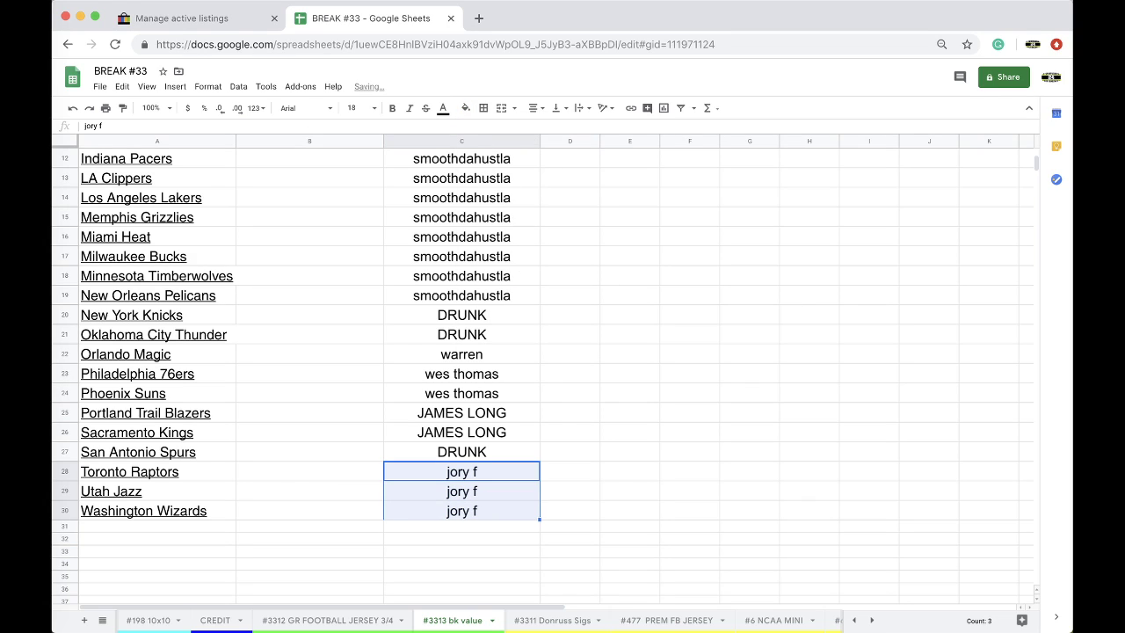
{"action": "left_click", "coordinate": [214, 620]}
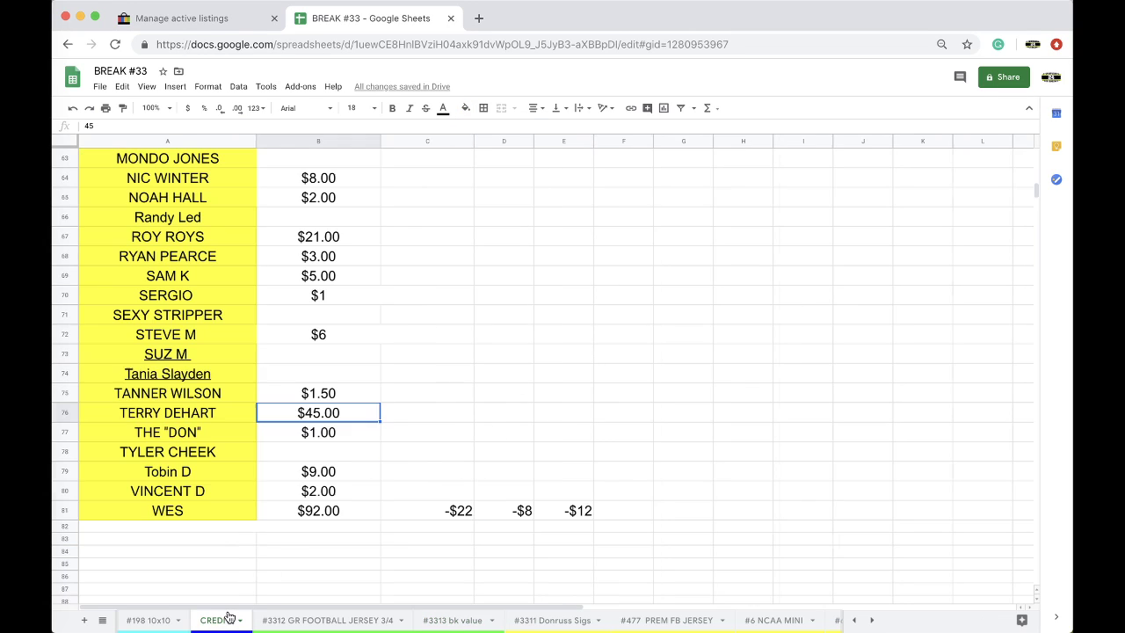
Step: Log a -$28 credit adjustment in CREDIT C76 and copy the buyer's name from A76
{"action": "left_click", "coordinate": [397, 411]}
{"action": "type", "text": "-$28"}
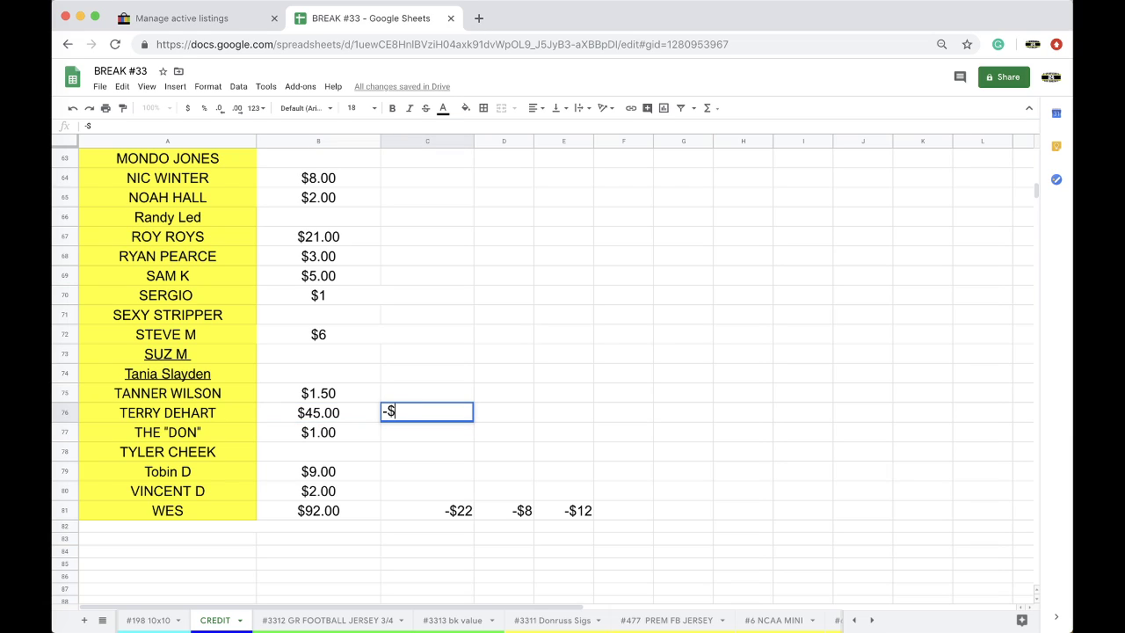
{"action": "left_click", "coordinate": [167, 419]}
{"action": "key", "text": "ctrl+c"}
Step: Paste the buyer's name as a plain value into C6 of #3314 SPECIALITY GR MINI
{"action": "scroll", "coordinate": [542, 627], "scroll_direction": "right", "scroll_amount": 3}
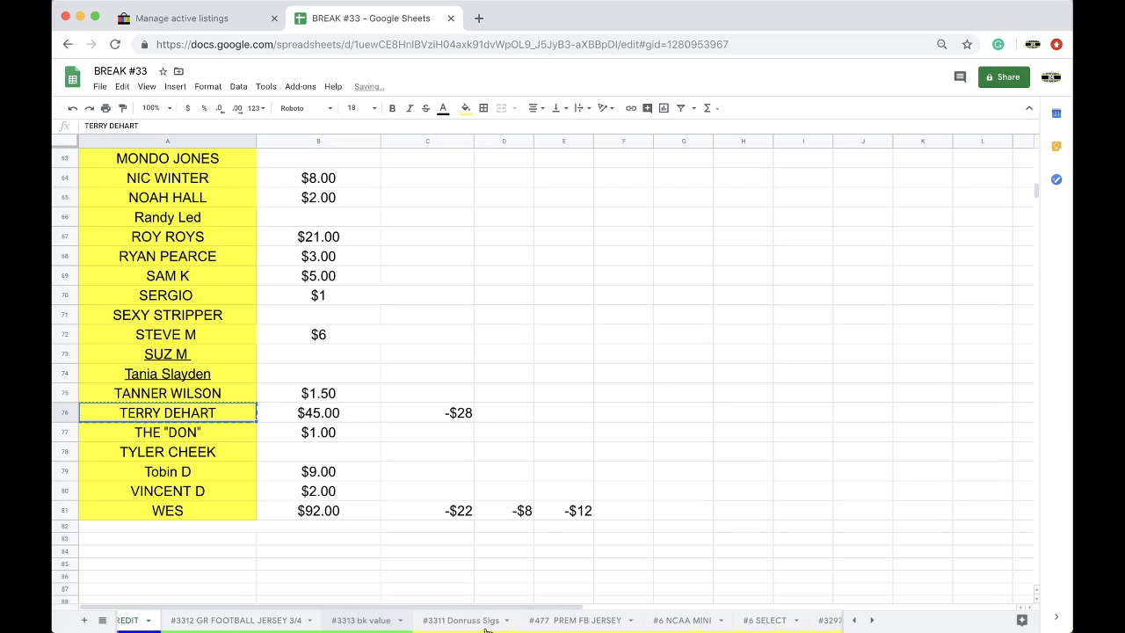
{"action": "scroll", "coordinate": [542, 627], "scroll_direction": "right", "scroll_amount": 6}
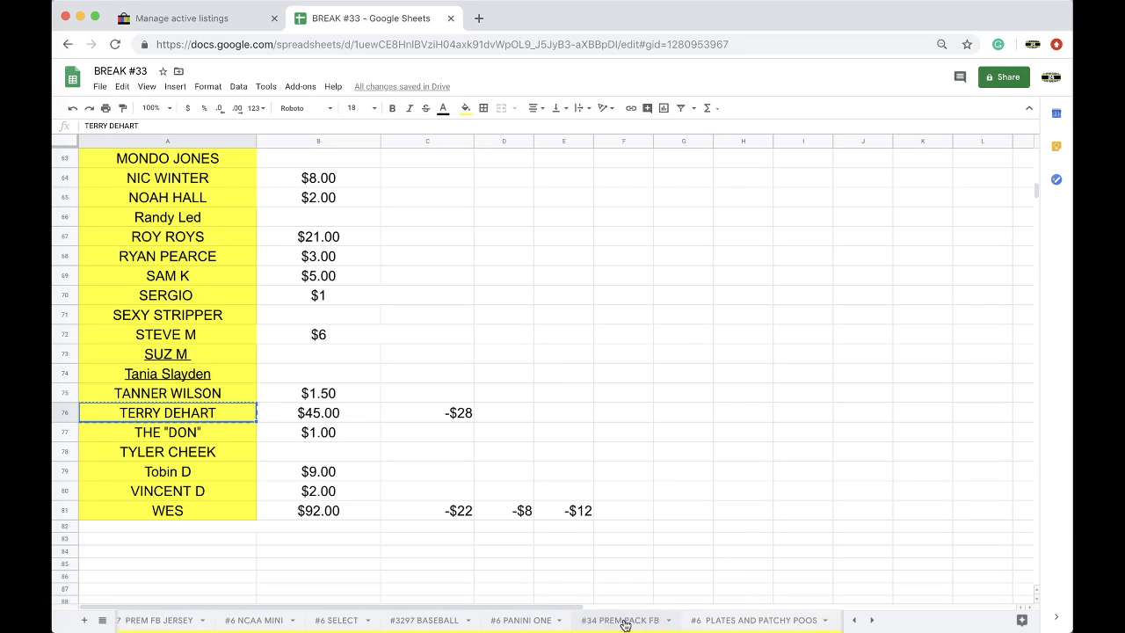
{"action": "scroll", "coordinate": [644, 624], "scroll_direction": "right", "scroll_amount": 2}
{"action": "left_click", "coordinate": [648, 620]}
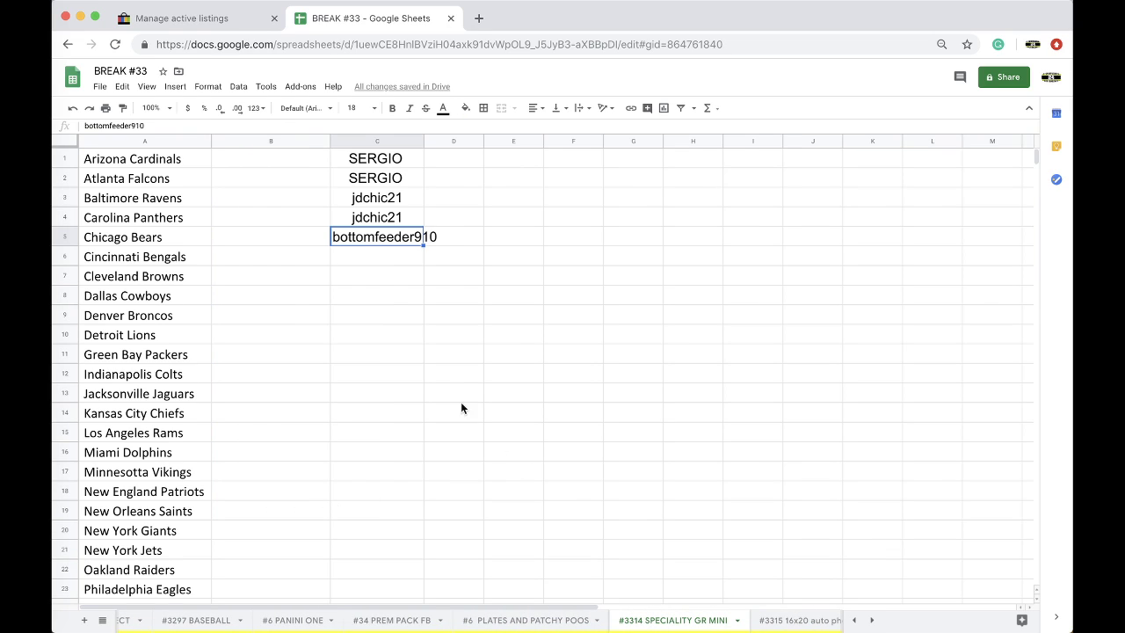
{"action": "left_click", "coordinate": [387, 264]}
{"action": "key", "text": "ctrl+v"}
{"action": "left_click", "coordinate": [437, 276]}
{"action": "left_click", "coordinate": [436, 297]}
Step: Paste the same buyer name as values into C7, C8 and C9
{"action": "key", "text": "Down"}
{"action": "key", "text": "ctrl+shift+v"}
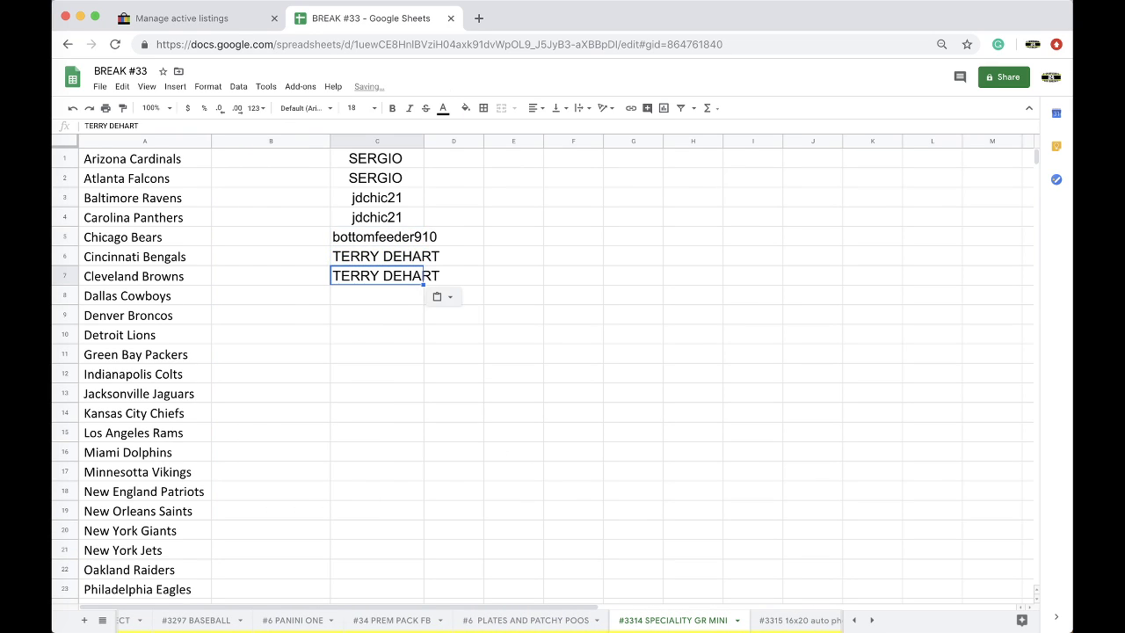
{"action": "key", "text": "Down"}
{"action": "key", "text": "ctrl+shift+v"}
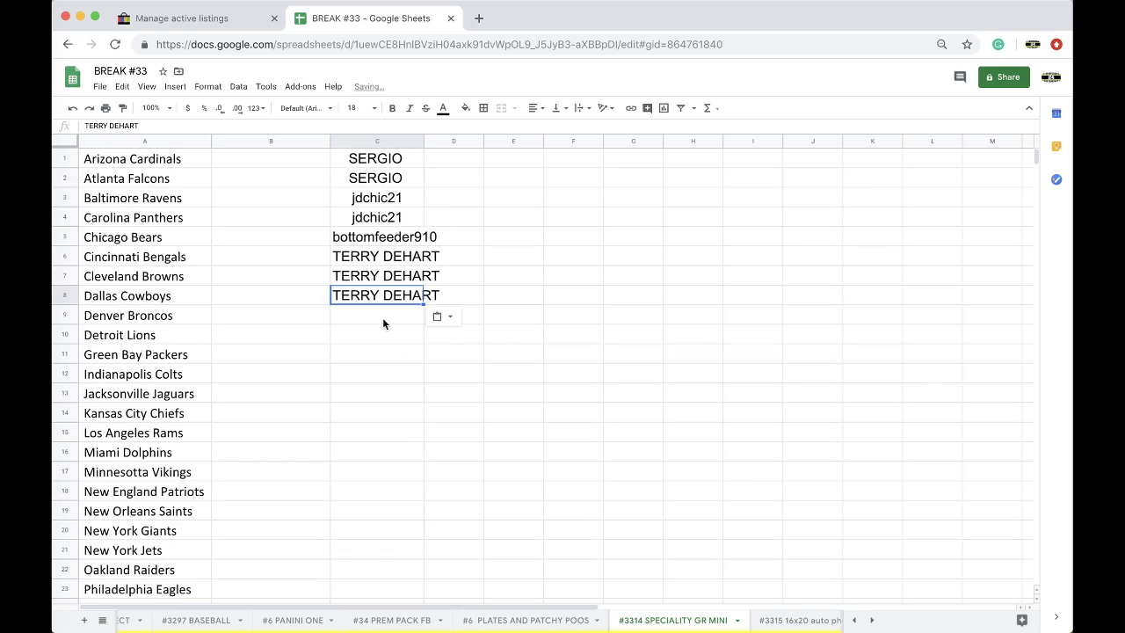
{"action": "key", "text": "Down"}
{"action": "key", "text": "ctrl+shift+v"}
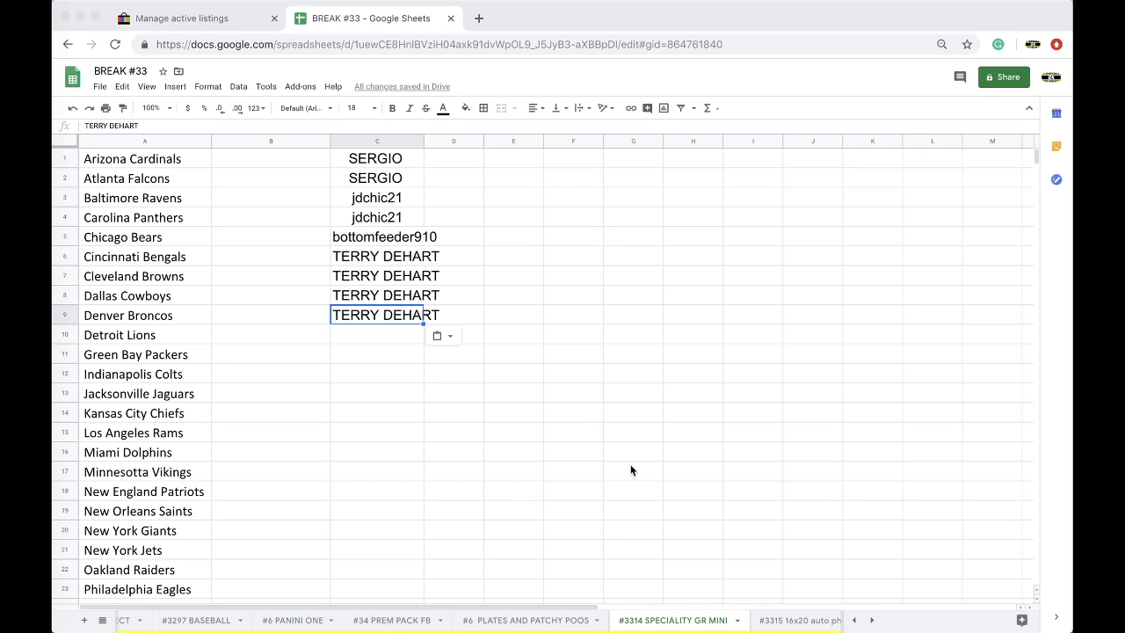
Step: Put the buyer's name into C18:C20 on #6 NCAA MINI as plain values
{"action": "scroll", "coordinate": [332, 626], "scroll_direction": "left", "scroll_amount": 5}
{"action": "left_click", "coordinate": [318, 625]}
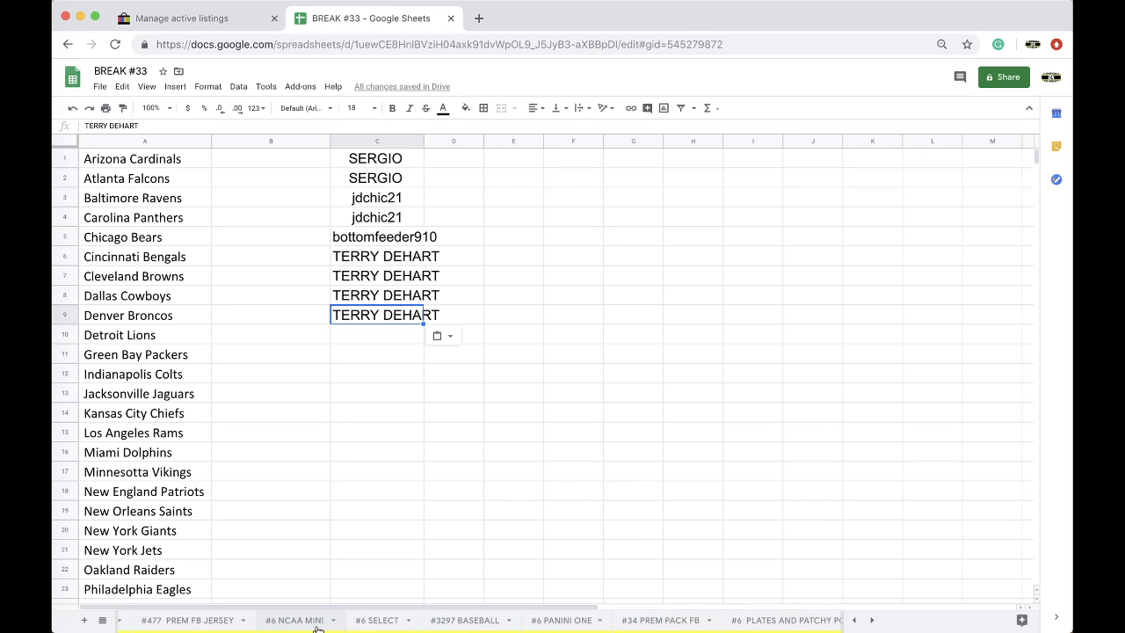
{"action": "left_click", "coordinate": [373, 497]}
{"action": "key", "text": "super+v"}
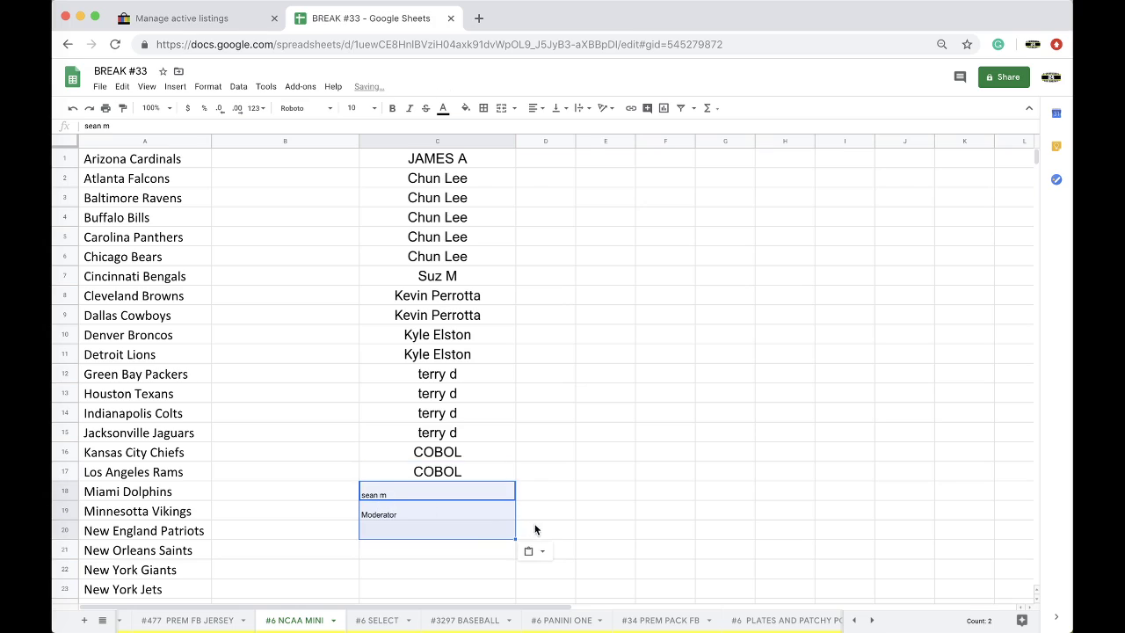
{"action": "left_click", "coordinate": [531, 548]}
{"action": "left_click", "coordinate": [545, 475]}
{"action": "left_click", "coordinate": [458, 497]}
{"action": "key", "text": "super+c"}
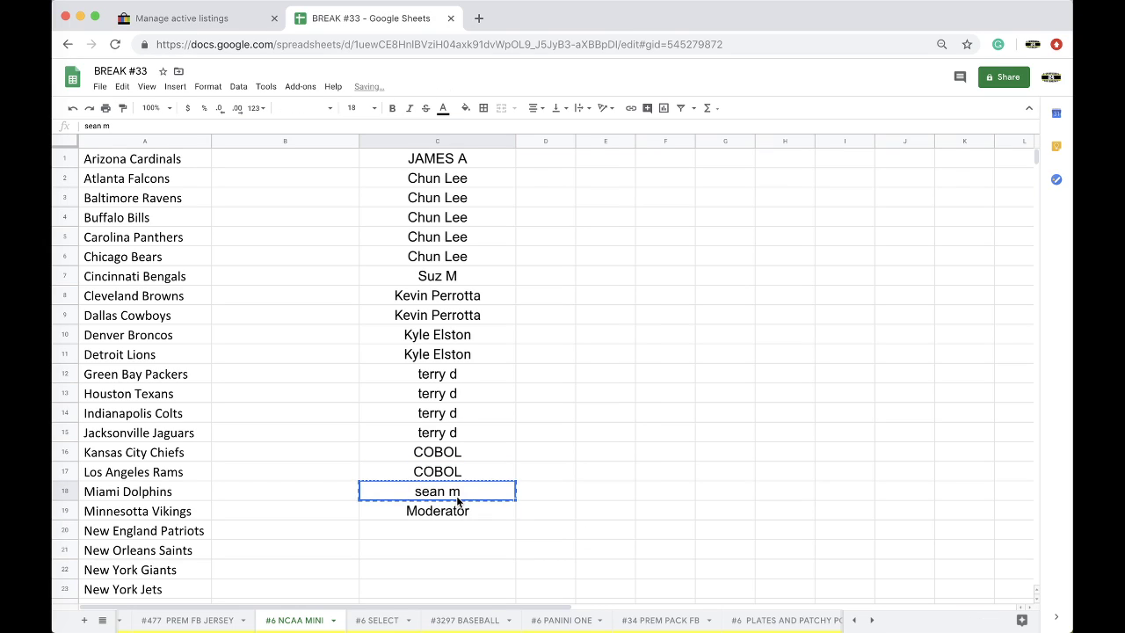
{"action": "left_click", "coordinate": [440, 511]}
{"action": "key", "text": "super+v"}
{"action": "left_click", "coordinate": [435, 530]}
{"action": "key", "text": "super+v"}
Step: Fill the new C18:C20 entries yellow
{"action": "left_click_drag", "start_coordinate": [437, 491], "coordinate": [432, 535]}
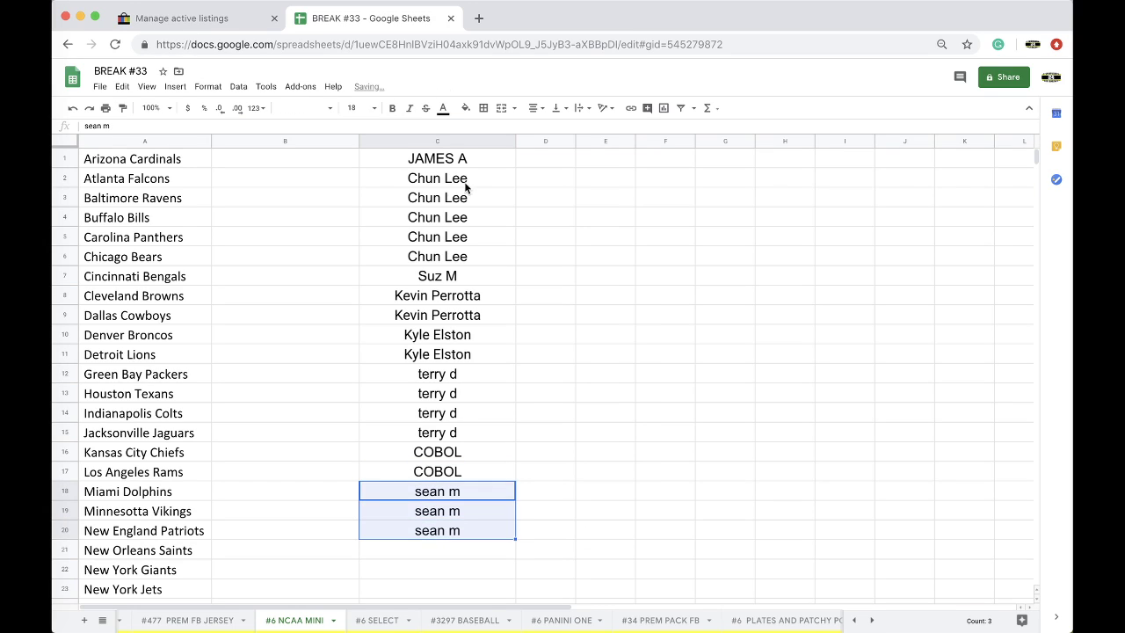
{"action": "left_click", "coordinate": [466, 108]}
{"action": "left_click", "coordinate": [506, 163]}
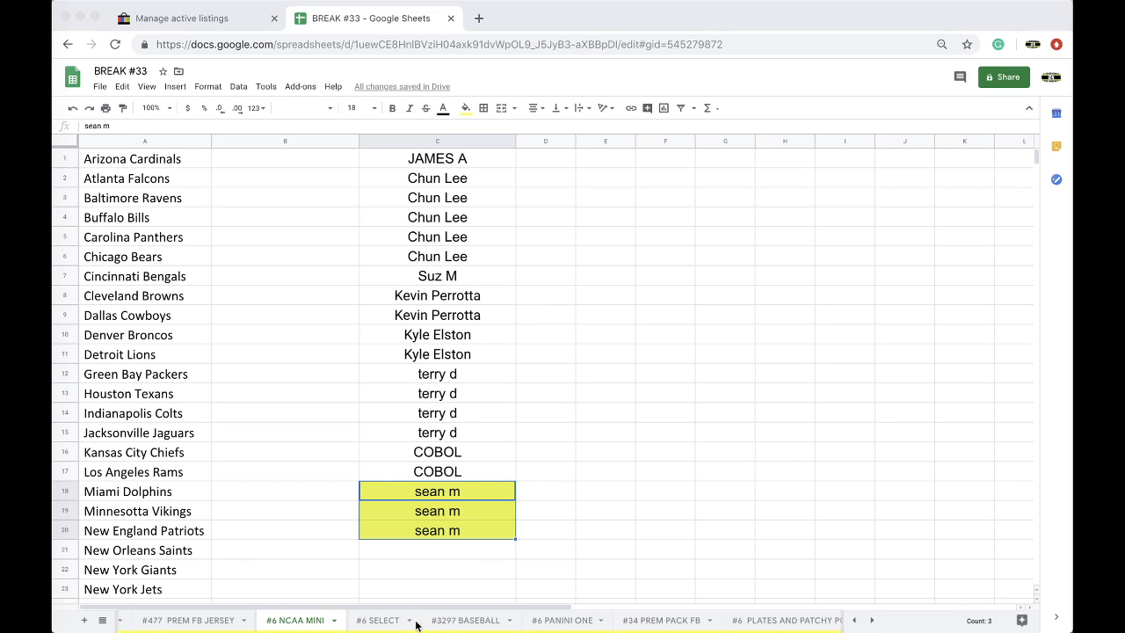
Step: Go to the #3315 16x20 auto photo sheet and select C3 beside the Baltimore Ravens
{"action": "scroll", "coordinate": [475, 615], "scroll_direction": "left", "scroll_amount": 3}
{"action": "scroll", "coordinate": [521, 618], "scroll_direction": "right", "scroll_amount": 15}
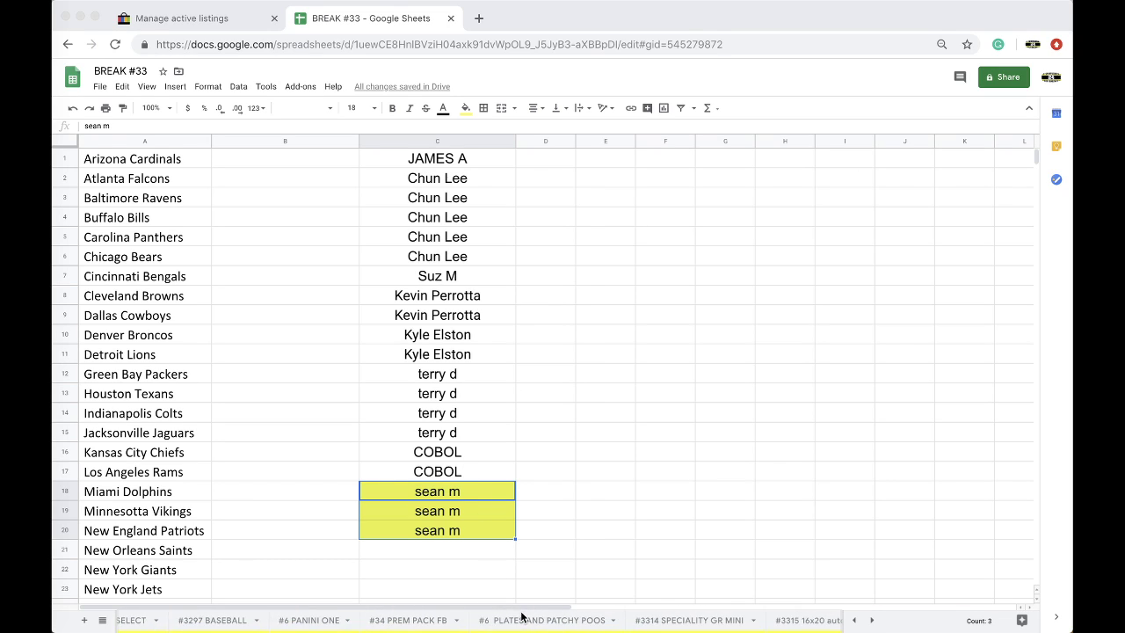
{"action": "left_click", "coordinate": [563, 621]}
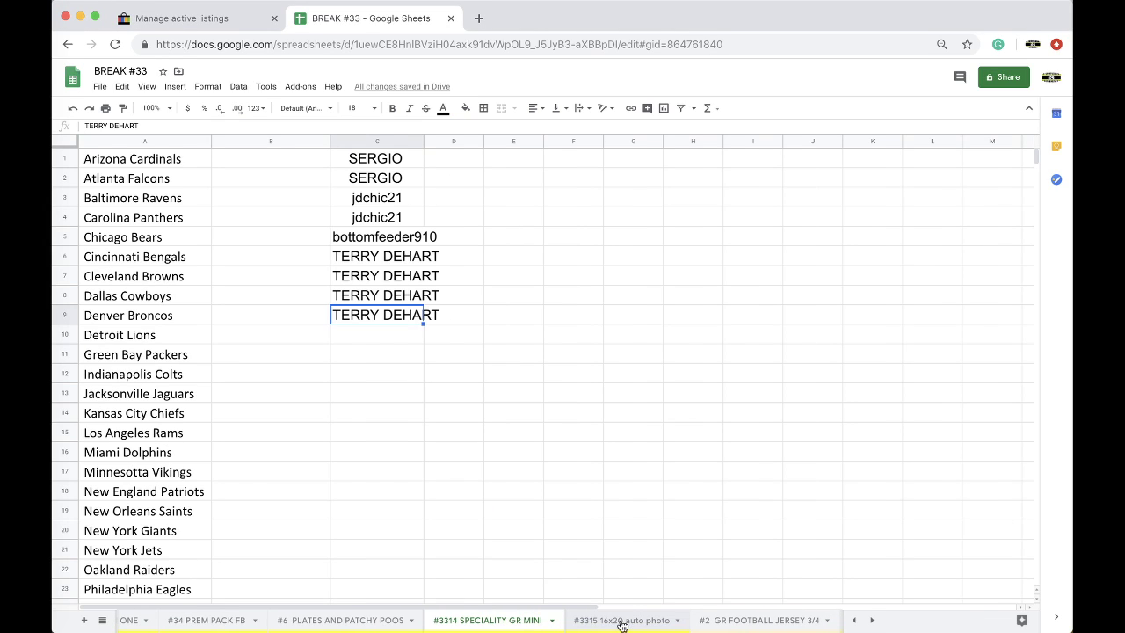
{"action": "left_click", "coordinate": [616, 620]}
{"action": "left_click", "coordinate": [373, 200]}
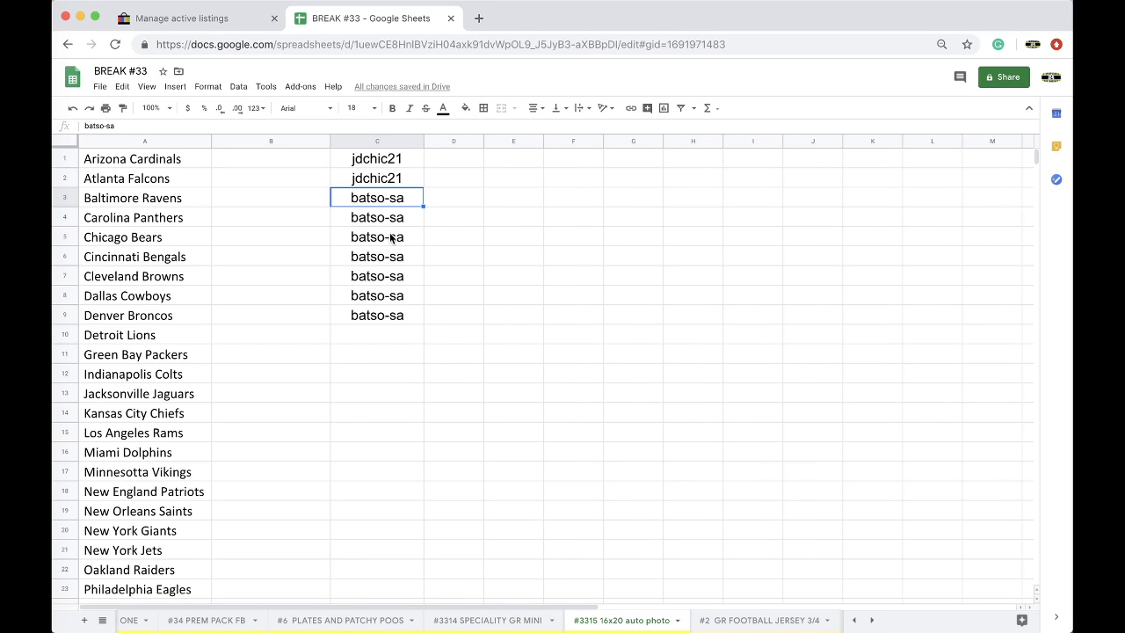
{"action": "left_click_drag", "start_coordinate": [377, 201], "coordinate": [373, 312]}
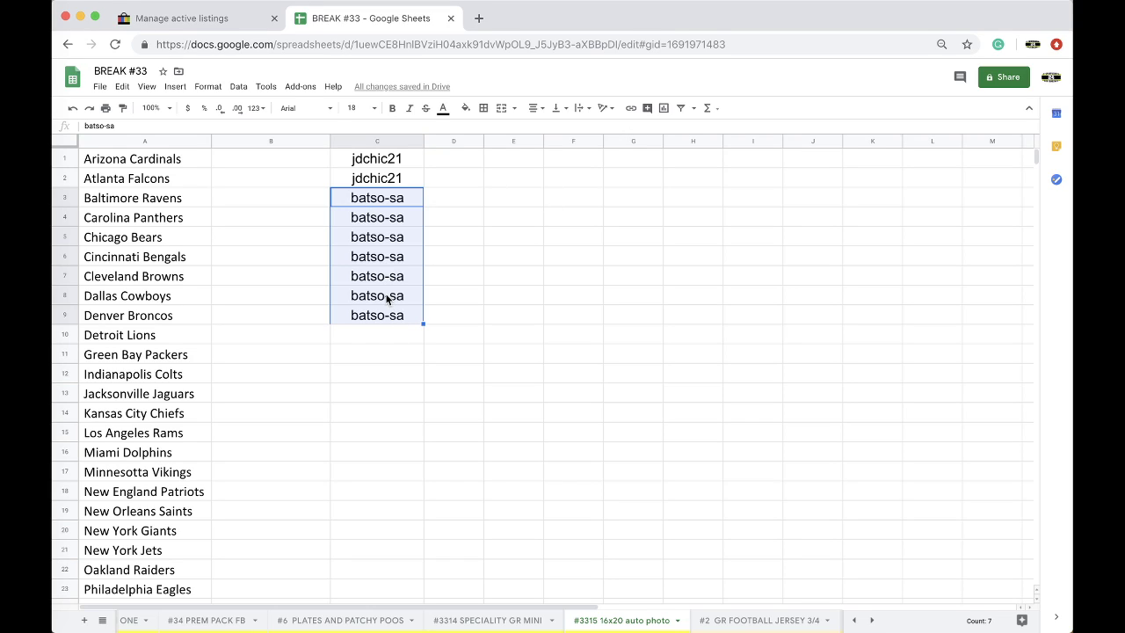
{"action": "left_click", "coordinate": [394, 321]}
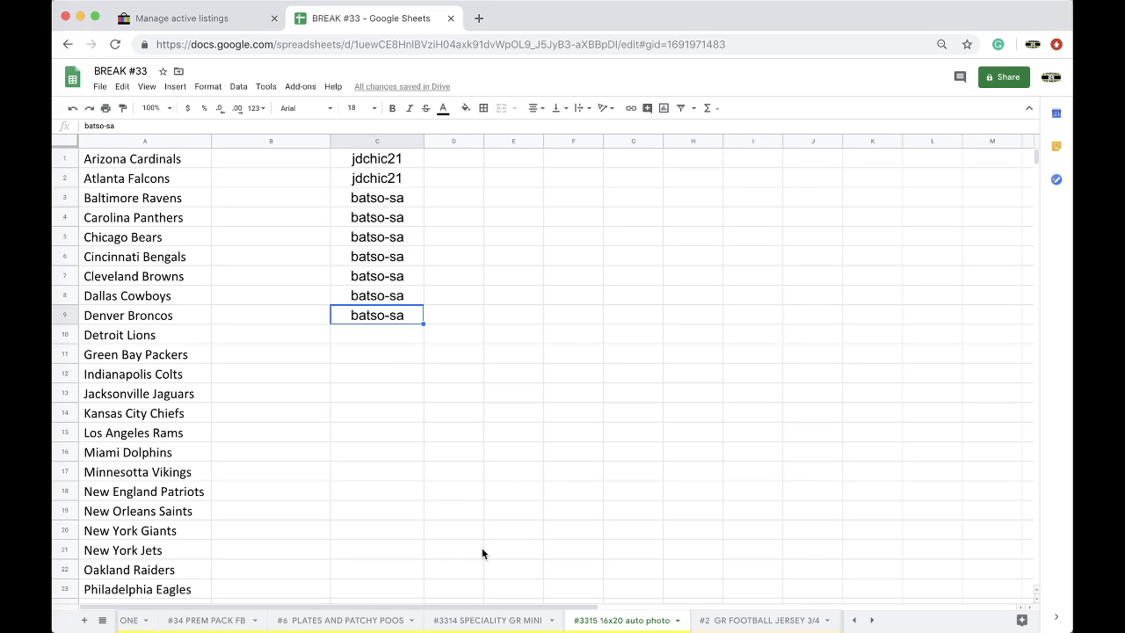
{"action": "scroll", "coordinate": [473, 615], "scroll_direction": "right", "scroll_amount": 5}
{"action": "scroll", "coordinate": [472, 615], "scroll_direction": "left", "scroll_amount": 5}
Step: Move the #477 PREM FB JERSEY tab ahead of #3311 Donruss Sigs
{"action": "left_click", "coordinate": [472, 616]}
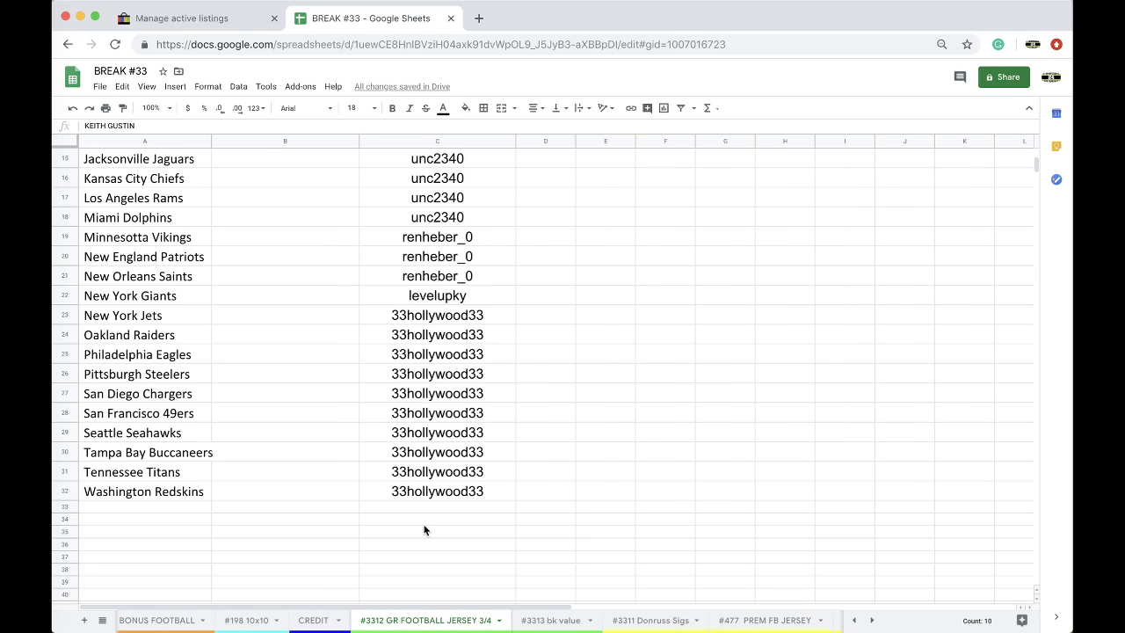
{"action": "left_click", "coordinate": [543, 621]}
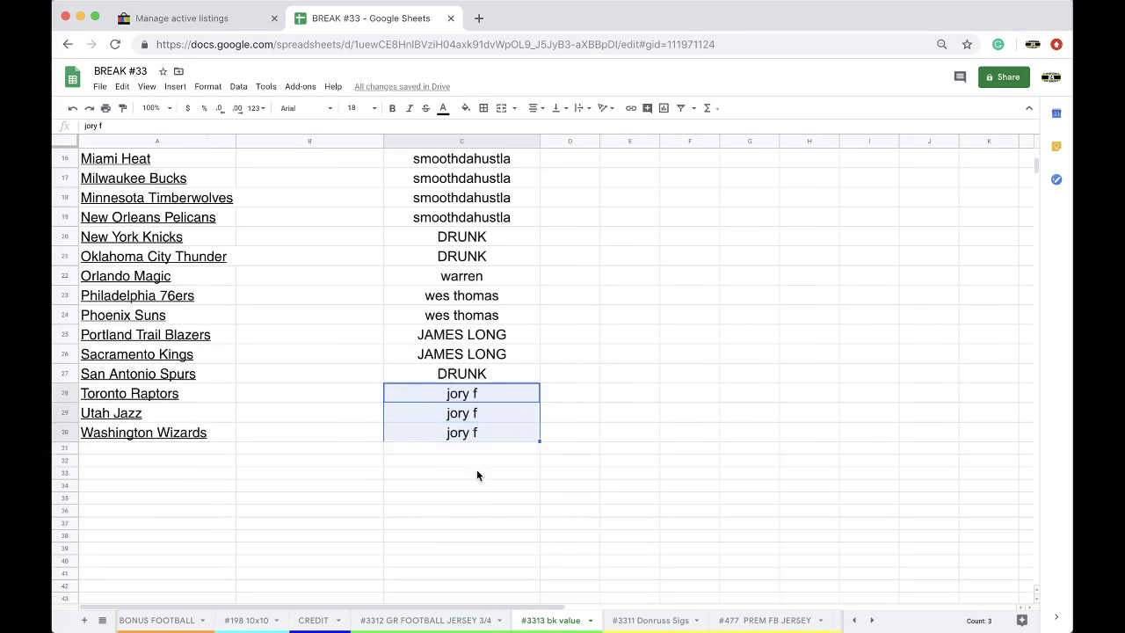
{"action": "scroll", "coordinate": [476, 469], "scroll_direction": "up", "scroll_amount": 5}
{"action": "scroll", "coordinate": [488, 621], "scroll_direction": "right", "scroll_amount": 3}
{"action": "left_click", "coordinate": [435, 621]}
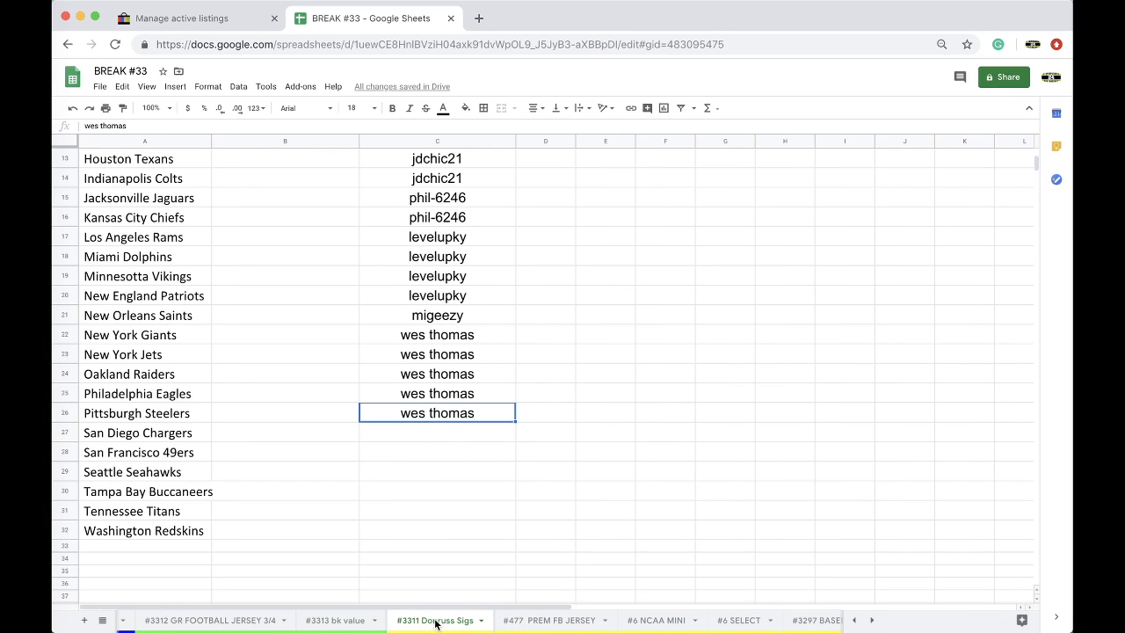
{"action": "left_click", "coordinate": [511, 621]}
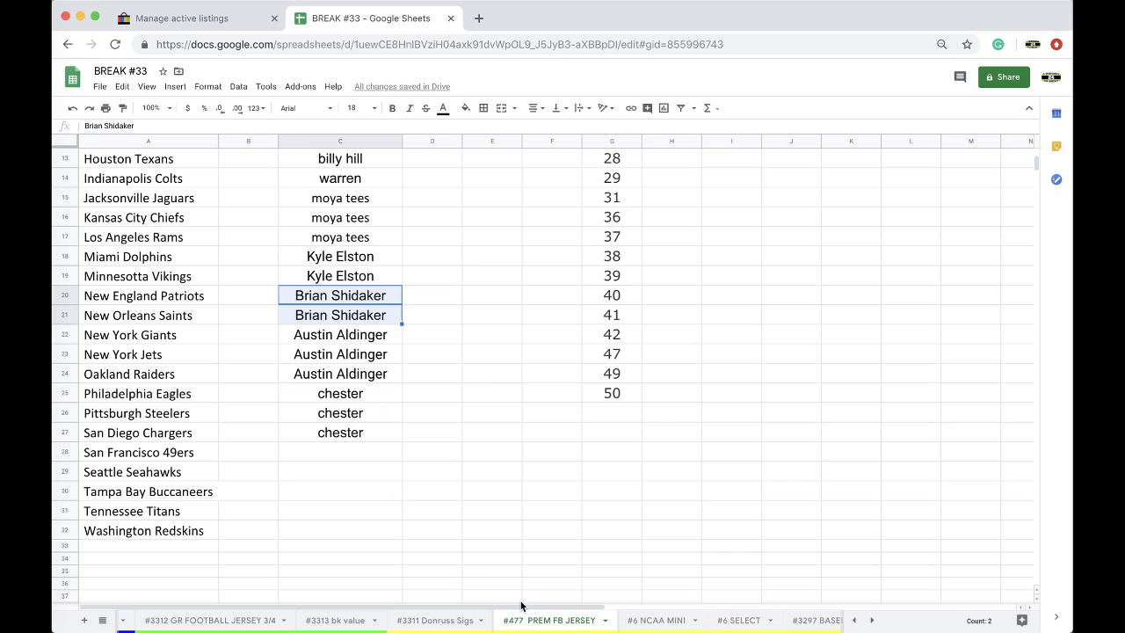
{"action": "left_click_drag", "start_coordinate": [522, 616], "coordinate": [443, 615]}
Step: On #6 SELECT, delete the buyer entries in C4:C6 and reset their yellow fill
{"action": "scroll", "coordinate": [369, 404], "scroll_direction": "up", "scroll_amount": 4}
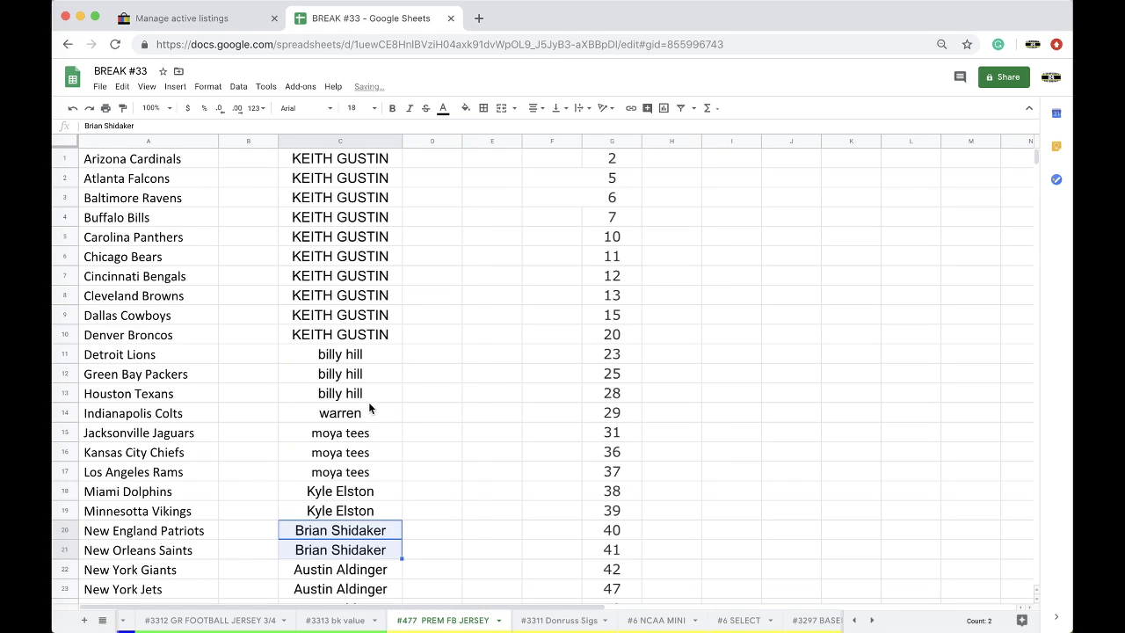
{"action": "scroll", "coordinate": [366, 335], "scroll_direction": "down", "scroll_amount": 4}
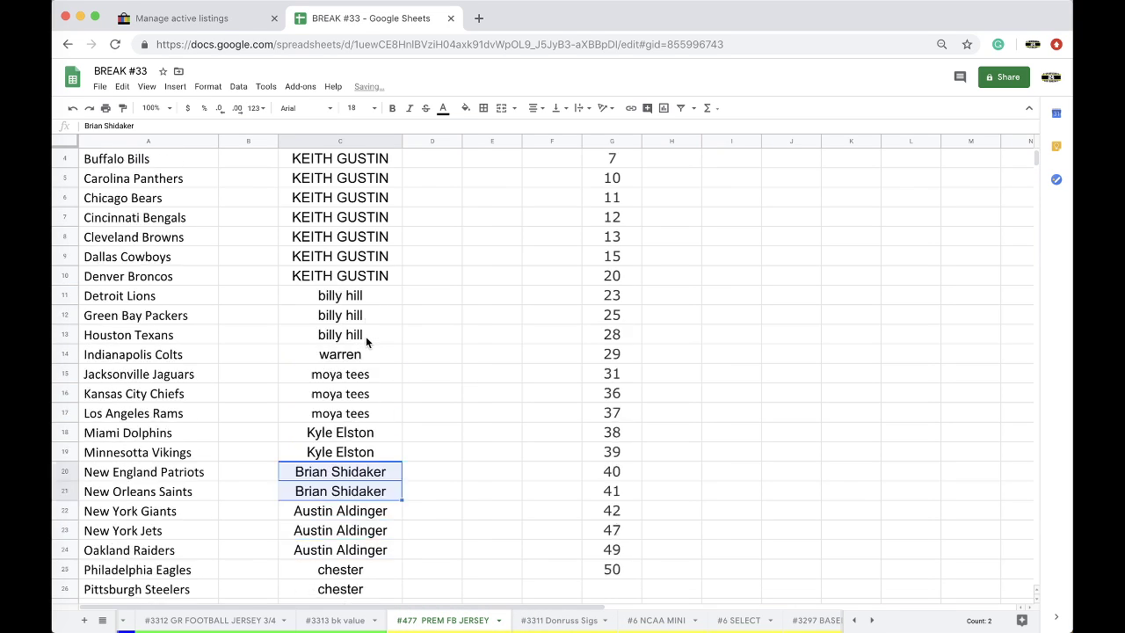
{"action": "scroll", "coordinate": [518, 620], "scroll_direction": "right", "scroll_amount": 1}
{"action": "left_click", "coordinate": [519, 621]}
{"action": "scroll", "coordinate": [519, 620], "scroll_direction": "right", "scroll_amount": 1}
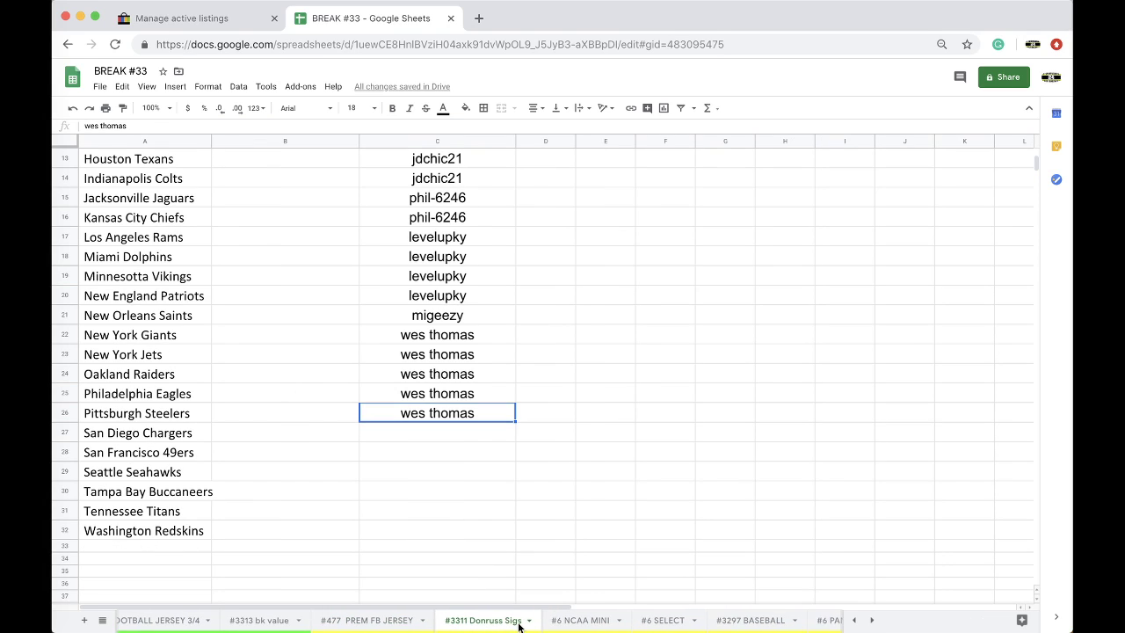
{"action": "left_click", "coordinate": [574, 621]}
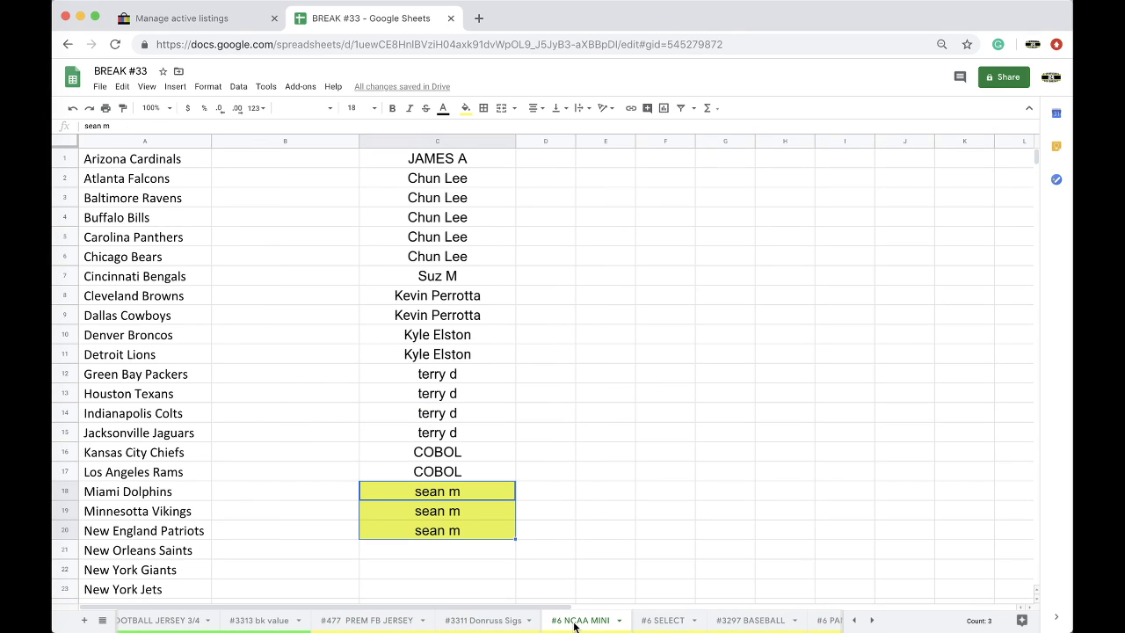
{"action": "scroll", "coordinate": [574, 621], "scroll_direction": "right", "scroll_amount": 2}
{"action": "left_click", "coordinate": [585, 621]}
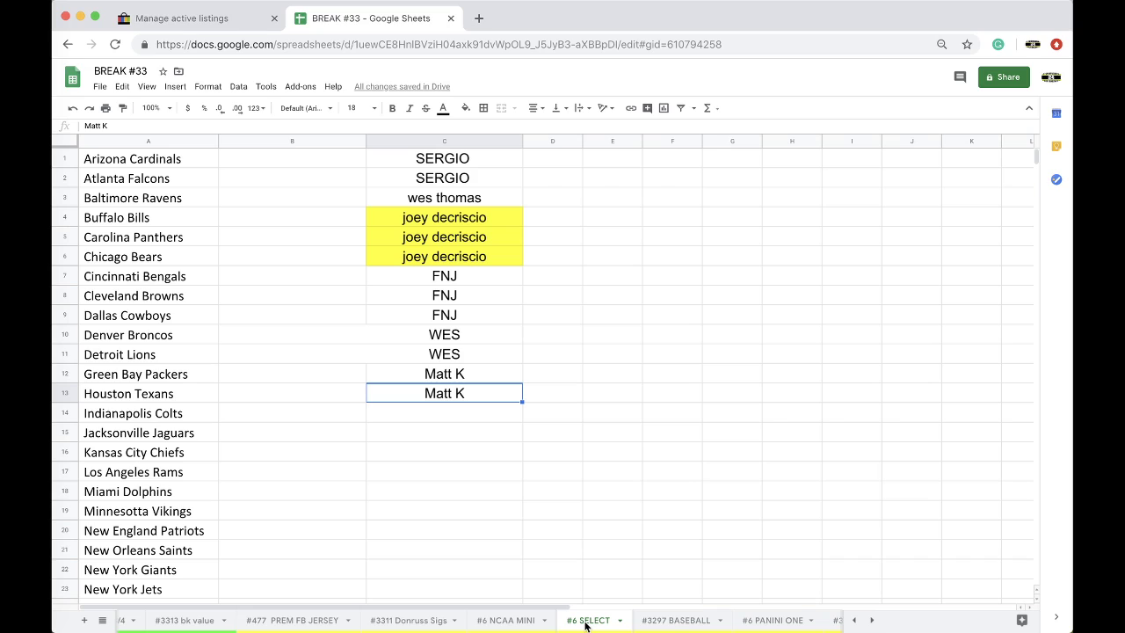
{"action": "left_click_drag", "start_coordinate": [488, 222], "coordinate": [483, 258]}
{"action": "key", "text": "Delete"}
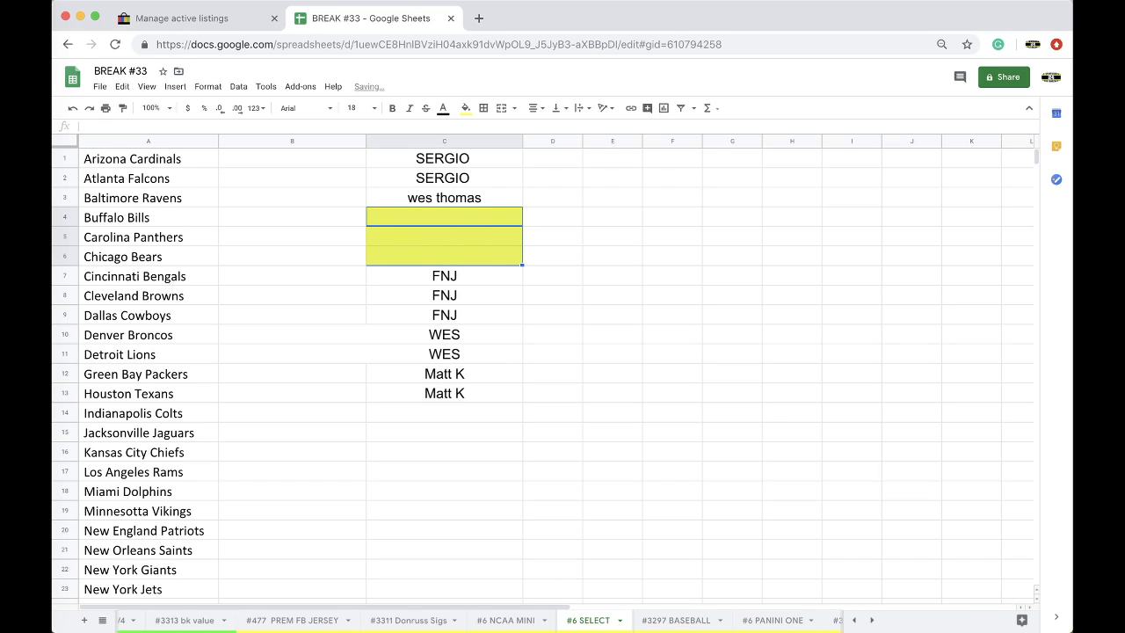
{"action": "left_click", "coordinate": [466, 107]}
{"action": "left_click", "coordinate": [479, 120]}
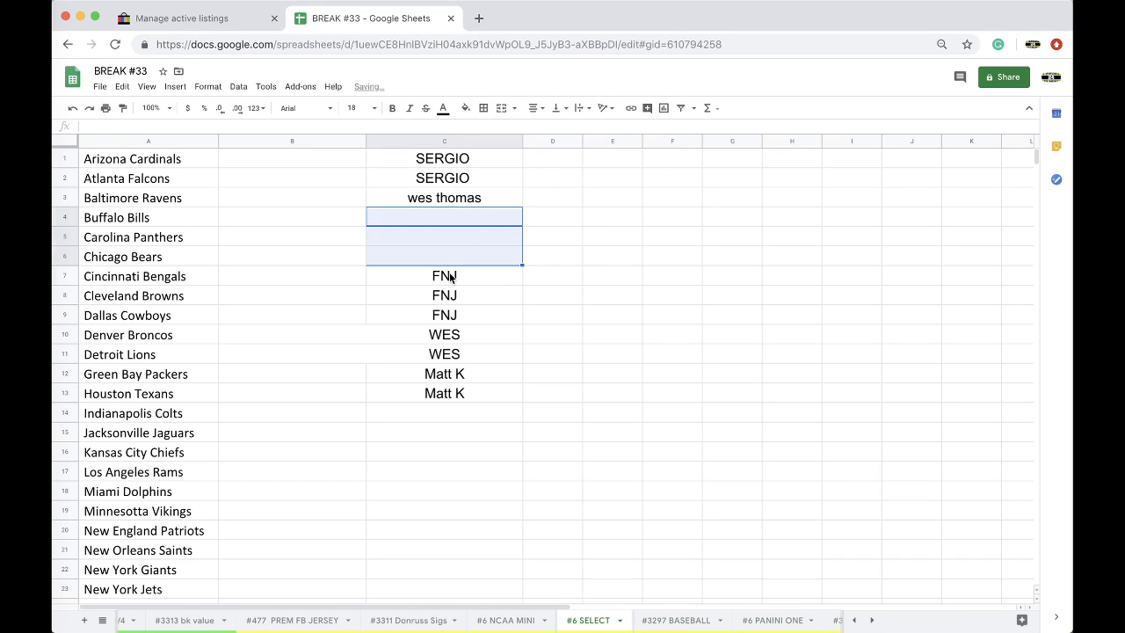
Step: Move the buyer names from C7:C13 up to start at C4
{"action": "left_click_drag", "start_coordinate": [450, 278], "coordinate": [444, 402]}
{"action": "key", "text": "ctrl+c"}
{"action": "key", "text": "Delete"}
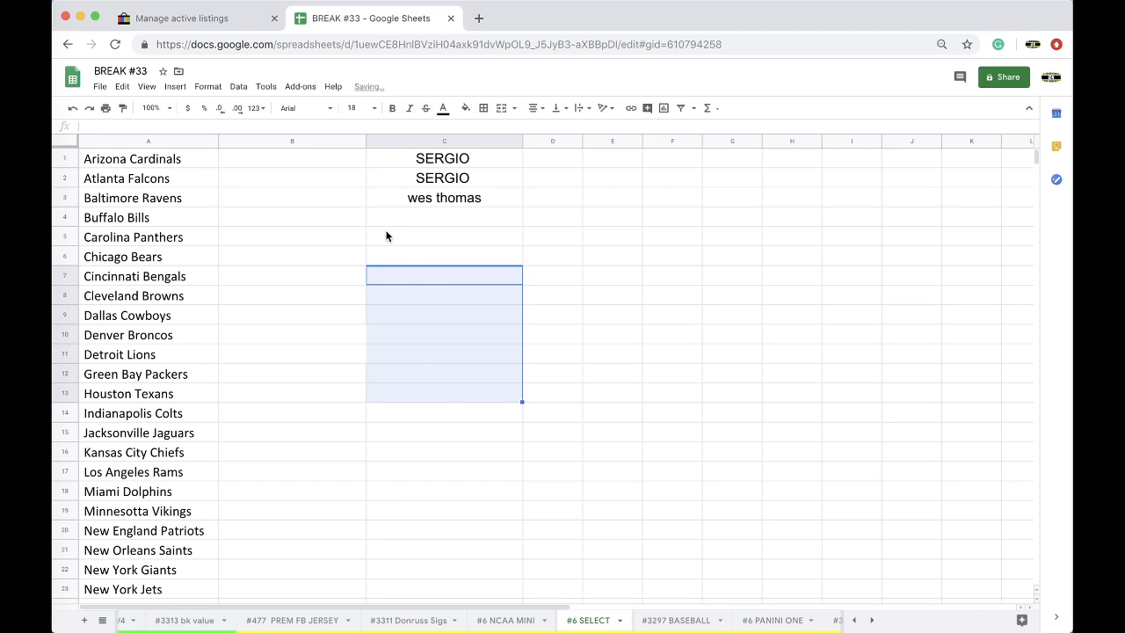
{"action": "left_click", "coordinate": [387, 220]}
{"action": "key", "text": "ctrl+v"}
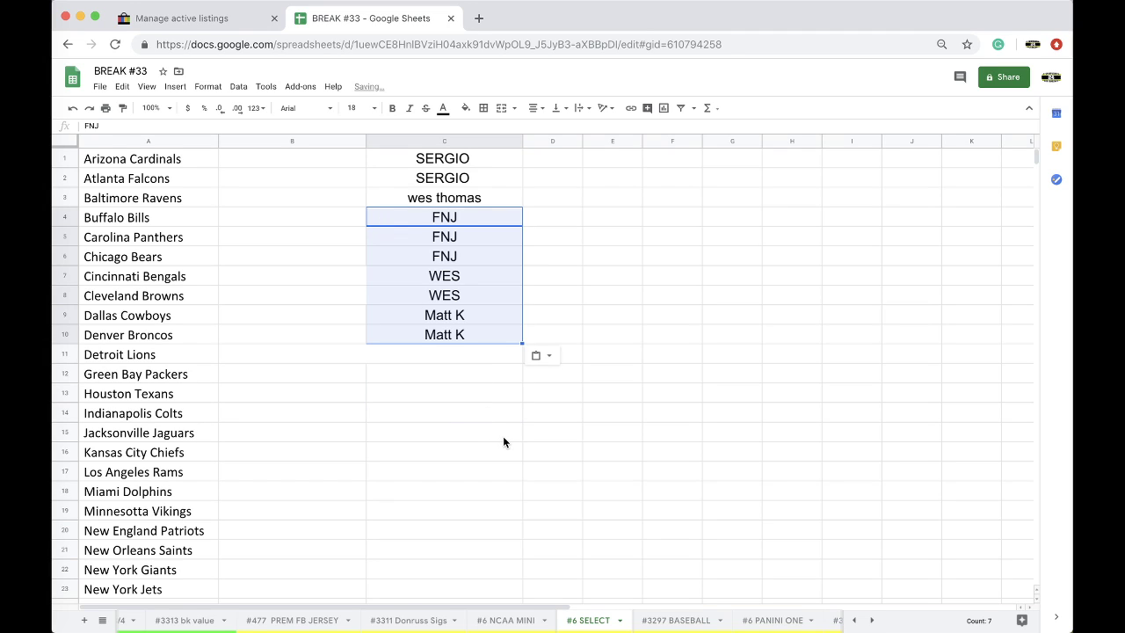
Step: Move the #3297 BASEBALL tab before #3311 Donruss Sigs
{"action": "left_click", "coordinate": [655, 620]}
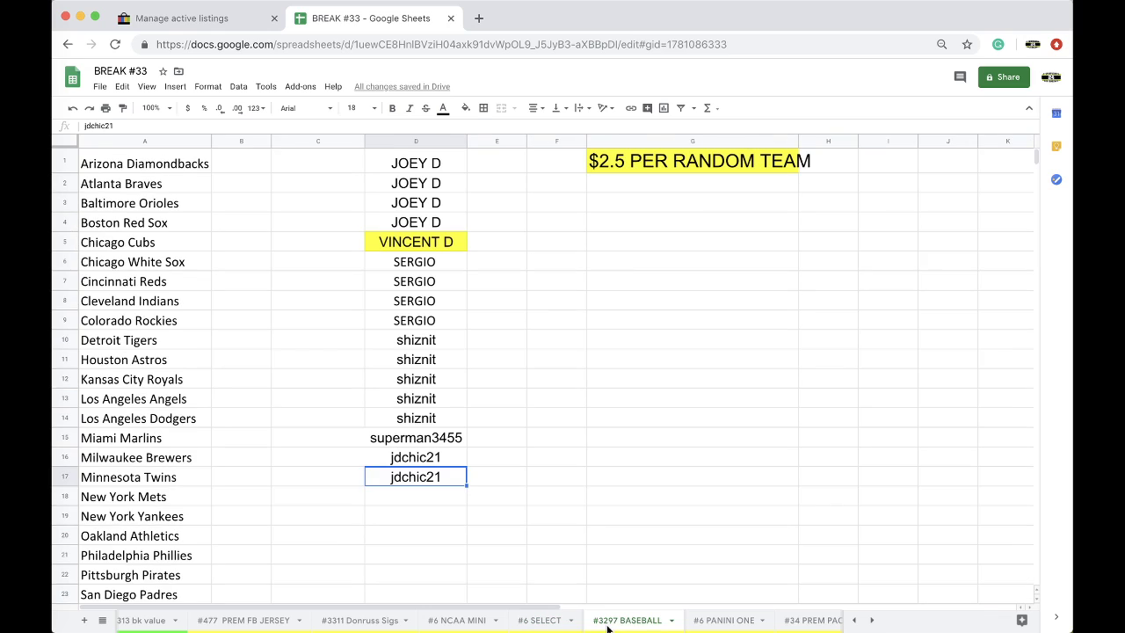
{"action": "left_click", "coordinate": [451, 222]}
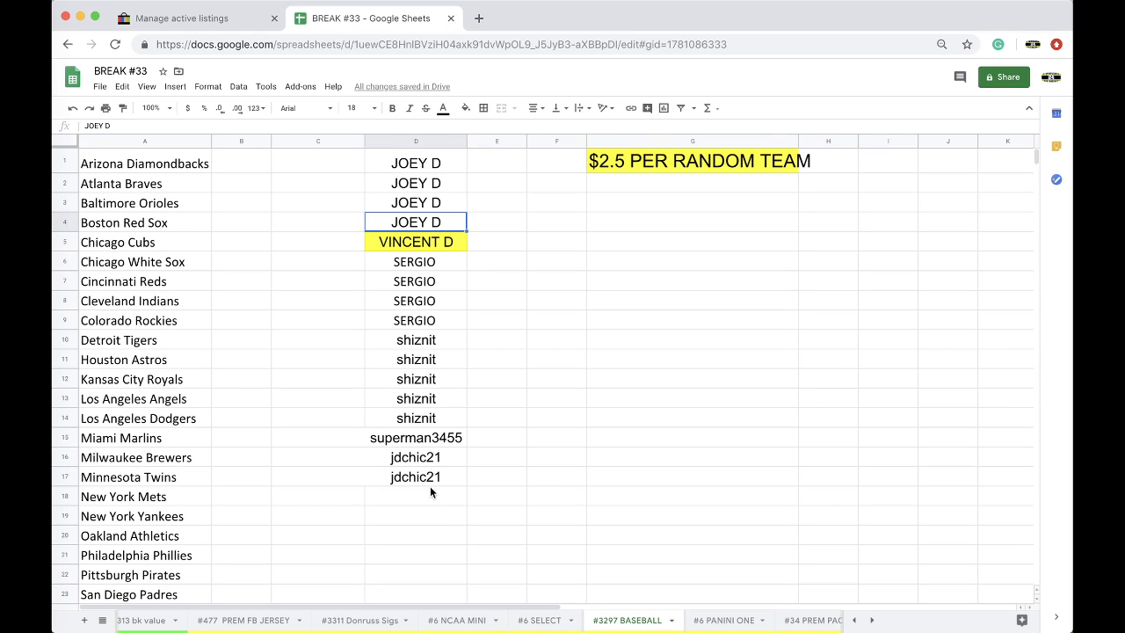
{"action": "left_click_drag", "start_coordinate": [598, 620], "coordinate": [348, 624]}
{"action": "scroll", "coordinate": [352, 621], "scroll_direction": "left", "scroll_amount": 10}
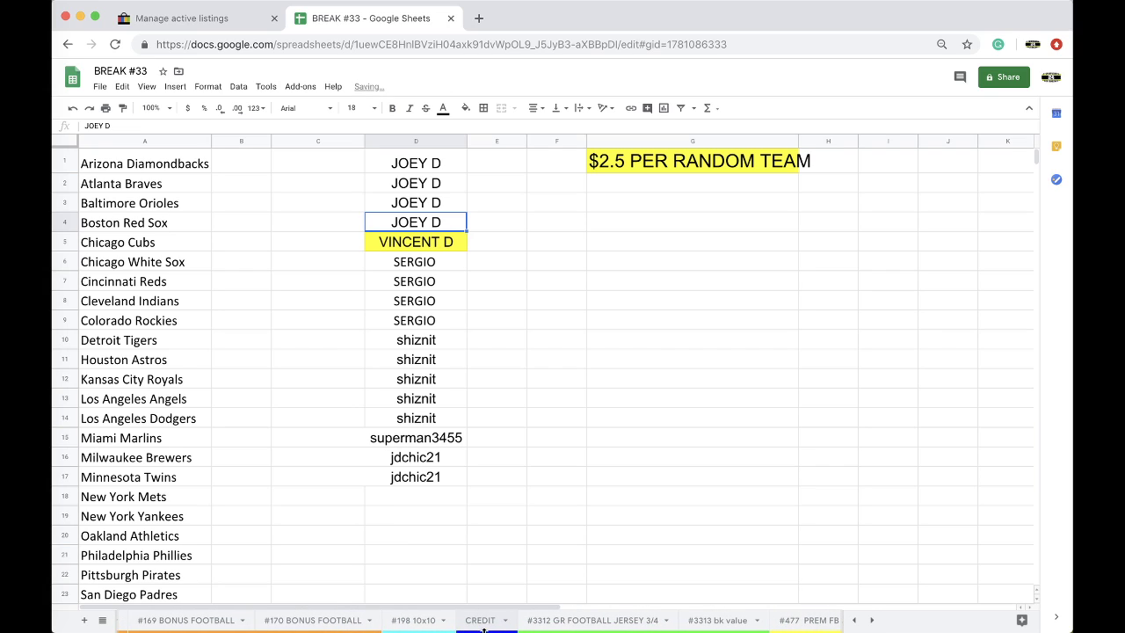
Step: Enter -$0.5 as the row 80 credit in CREDIT cell B80
{"action": "left_click", "coordinate": [480, 621]}
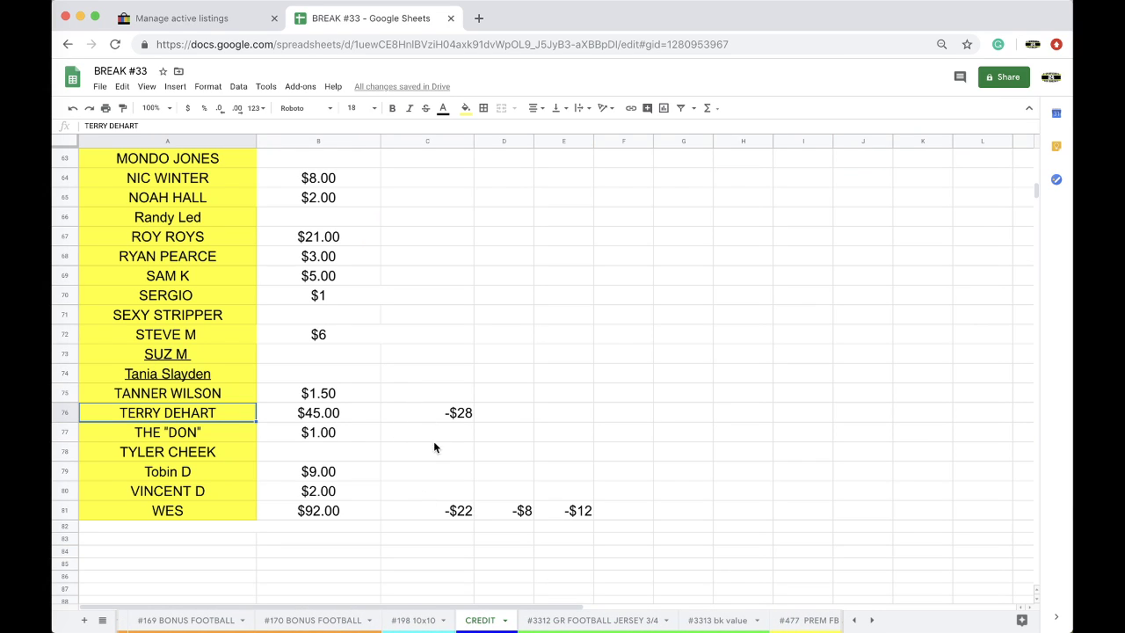
{"action": "left_click", "coordinate": [346, 492]}
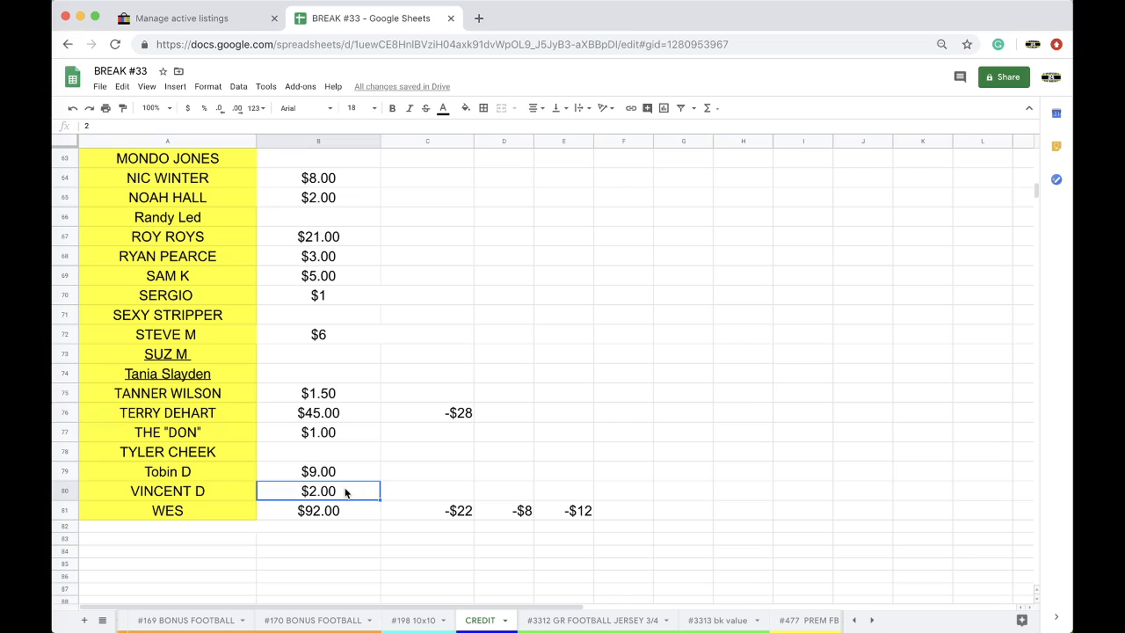
{"action": "type", "text": "-$0.5"}
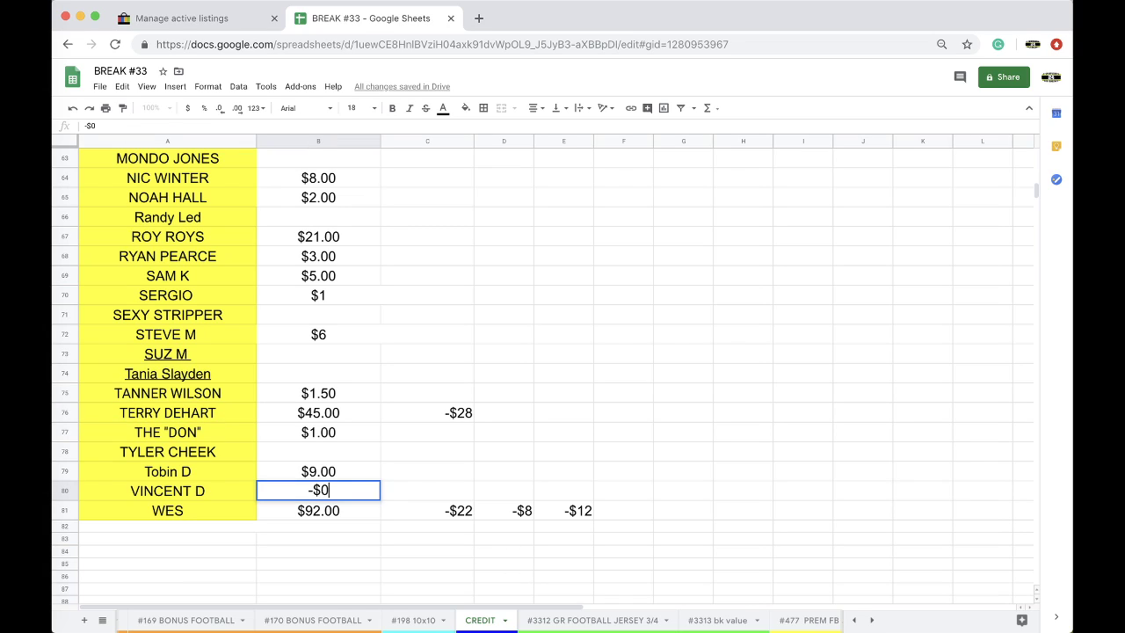
Step: Commit the B80 credit and fill buyer cell A80 red on CREDIT
{"action": "left_click", "coordinate": [226, 475]}
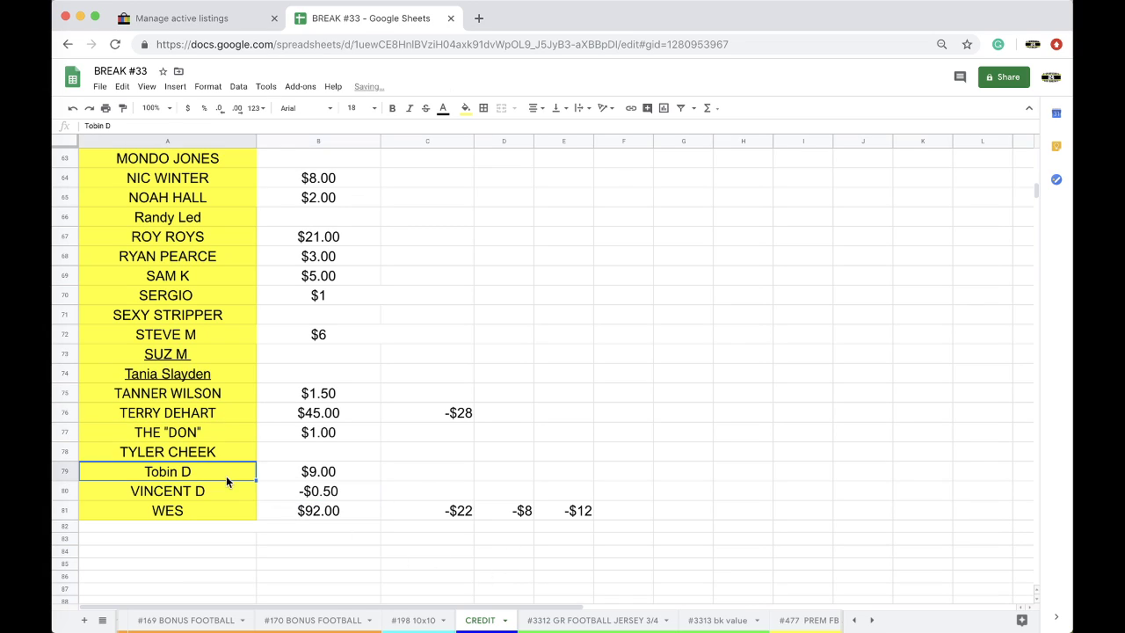
{"action": "left_click", "coordinate": [218, 492]}
{"action": "left_click", "coordinate": [467, 108]}
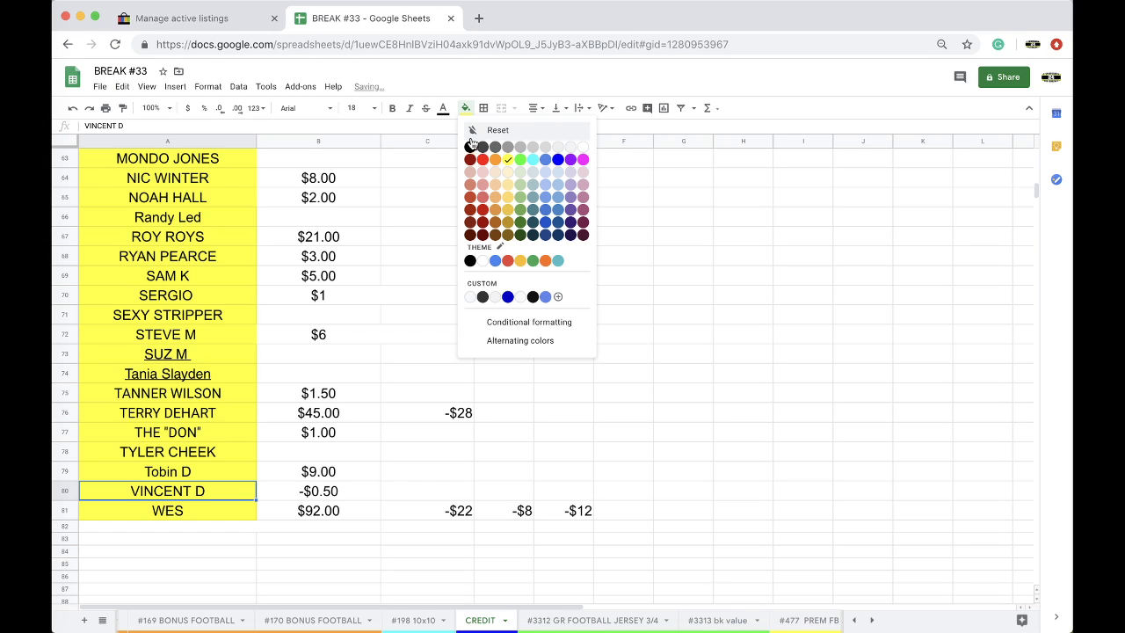
{"action": "left_click", "coordinate": [478, 161]}
Step: Reset the yellow fill on the Chicago Cubs buyer cell D5 of #3297 BASEBALL
{"action": "scroll", "coordinate": [589, 612], "scroll_direction": "right", "scroll_amount": 5}
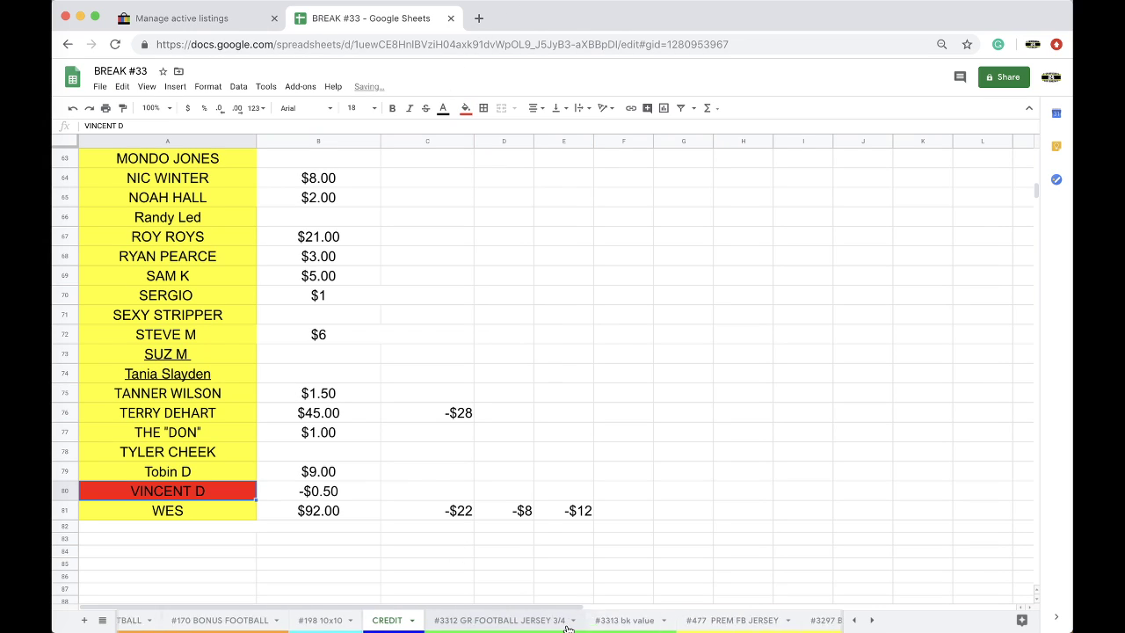
{"action": "left_click", "coordinate": [637, 619]}
{"action": "left_click", "coordinate": [442, 245]}
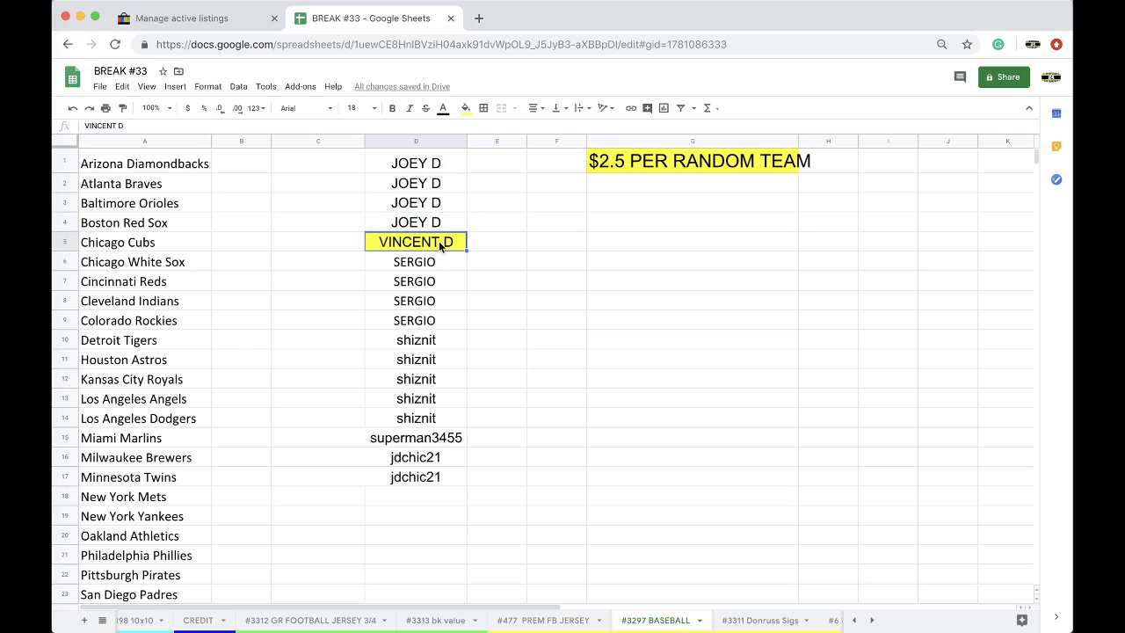
{"action": "left_click", "coordinate": [466, 108]}
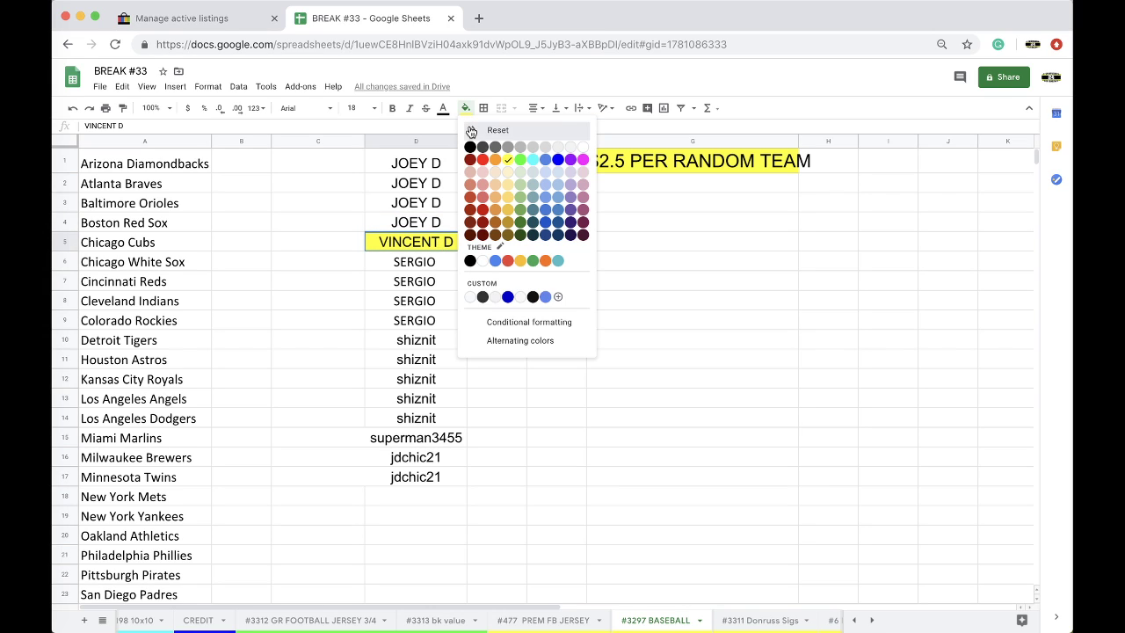
{"action": "left_click", "coordinate": [479, 130]}
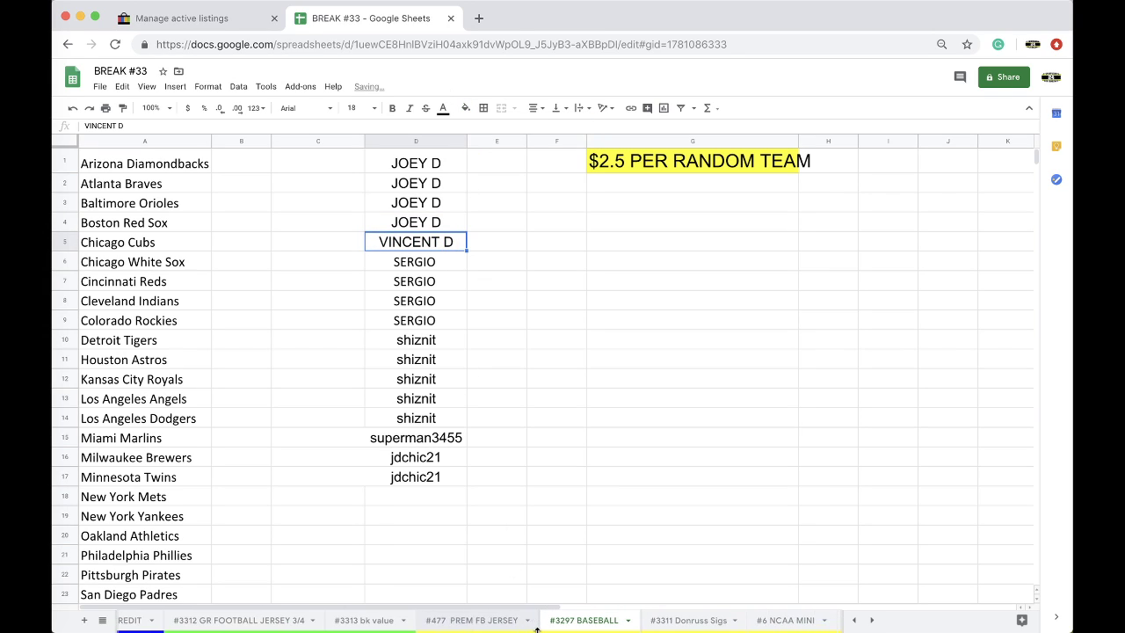
{"action": "scroll", "coordinate": [527, 621], "scroll_direction": "right", "scroll_amount": 2}
{"action": "left_click", "coordinate": [487, 621]}
{"action": "scroll", "coordinate": [487, 620], "scroll_direction": "right", "scroll_amount": 1}
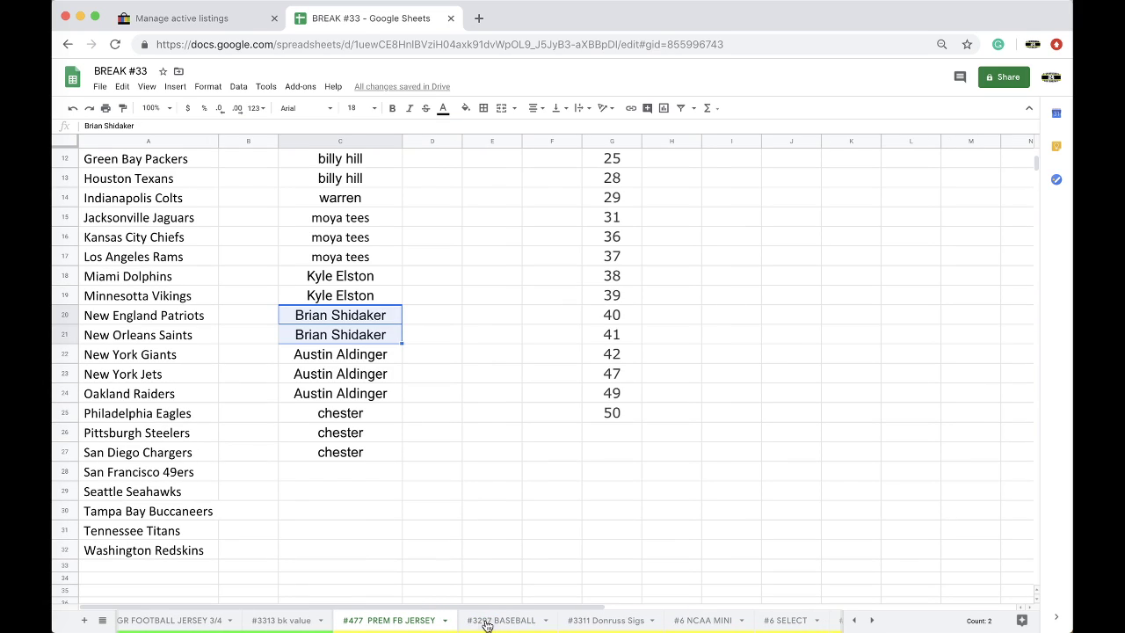
{"action": "left_click", "coordinate": [496, 621]}
Step: Move the #3311 Donruss Sigs tab before #3297 BASEBALL
{"action": "left_click_drag", "start_coordinate": [601, 623], "coordinate": [497, 618]}
{"action": "scroll", "coordinate": [497, 620], "scroll_direction": "right", "scroll_amount": 2}
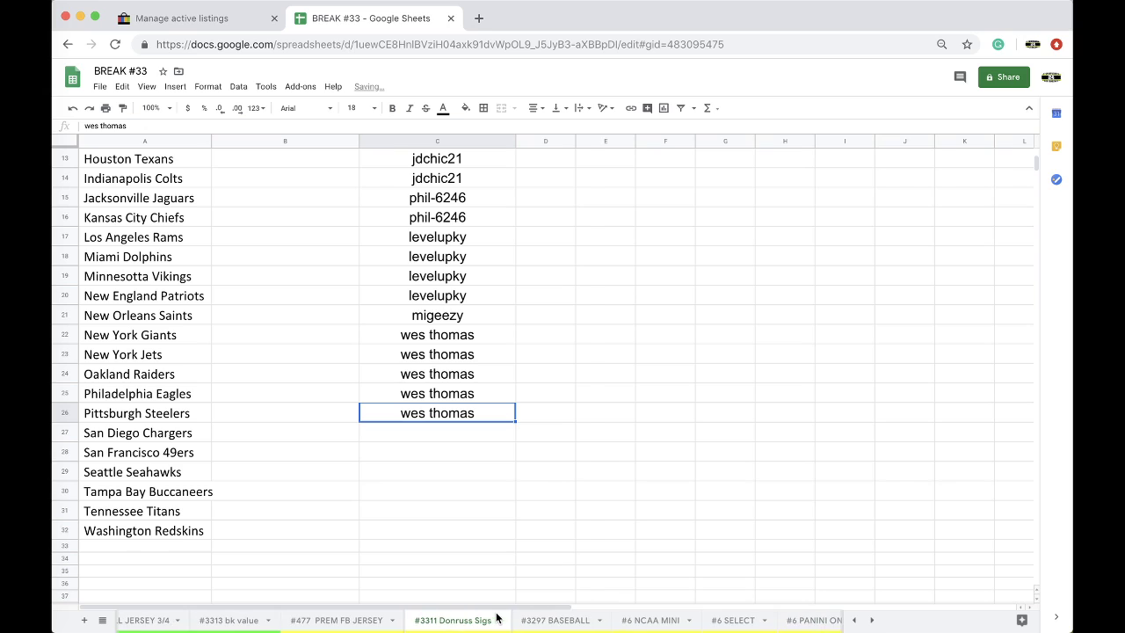
{"action": "left_click", "coordinate": [560, 622]}
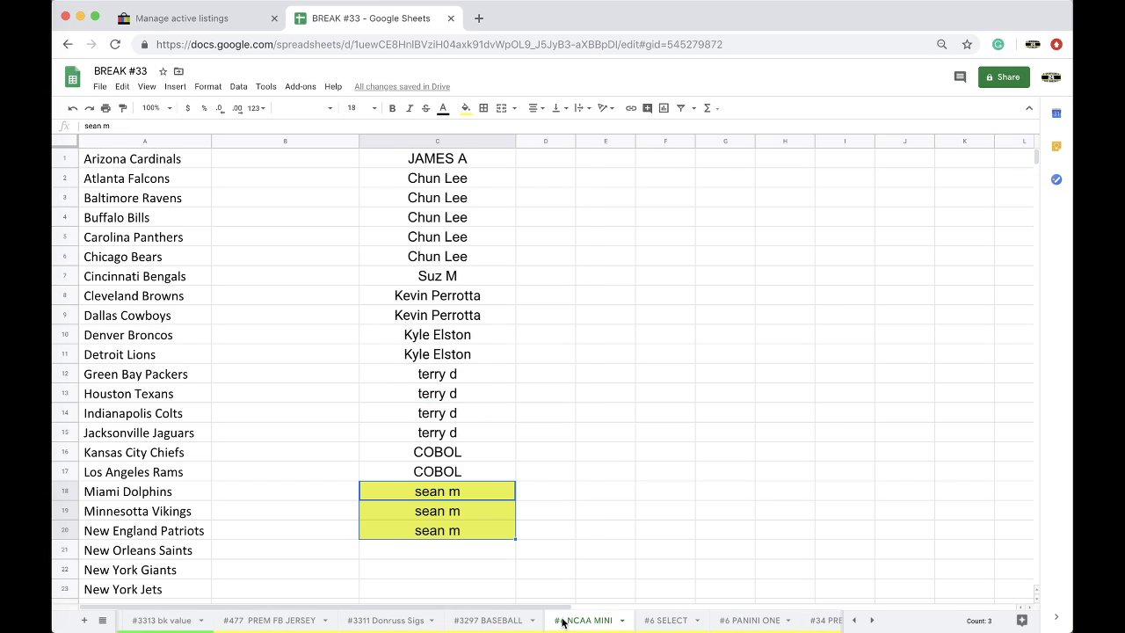
Step: Move the #6 PLATES AND PATCHY POOS tab to just after #6 NCAA MINI
{"action": "scroll", "coordinate": [562, 622], "scroll_direction": "right", "scroll_amount": 1}
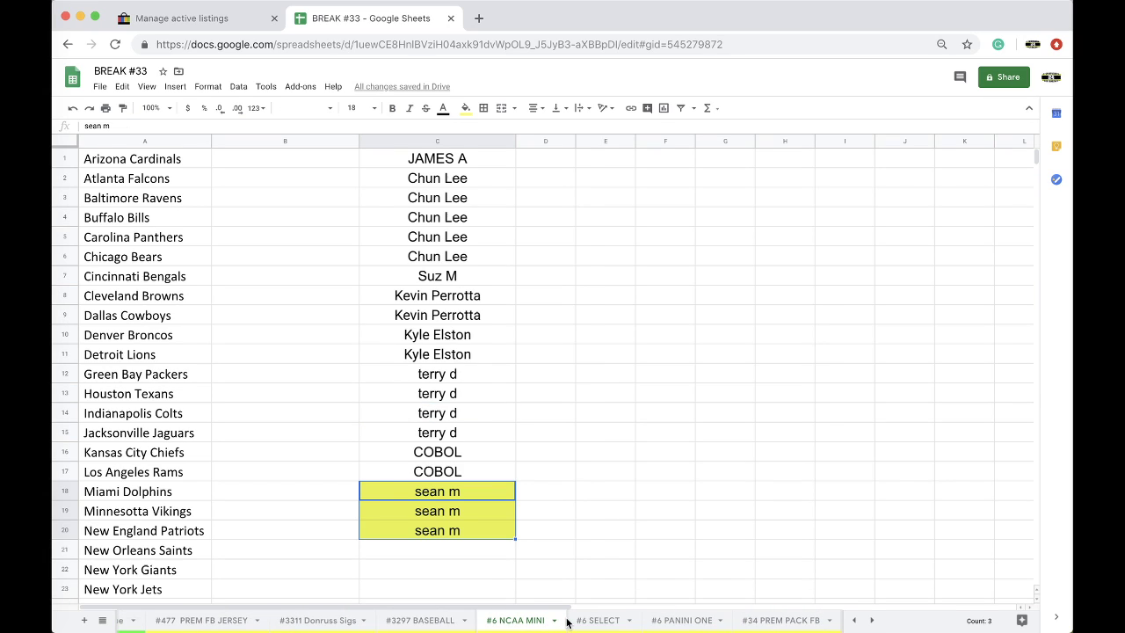
{"action": "scroll", "coordinate": [650, 623], "scroll_direction": "right", "scroll_amount": 1}
{"action": "left_click", "coordinate": [651, 624]}
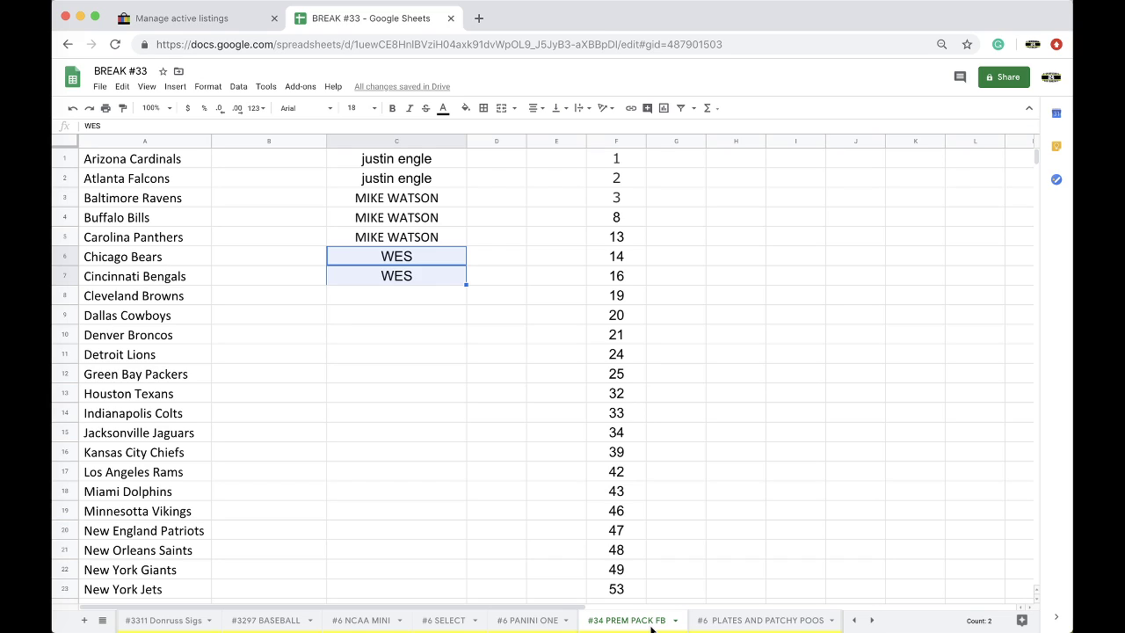
{"action": "scroll", "coordinate": [650, 622], "scroll_direction": "right", "scroll_amount": 1}
{"action": "left_click", "coordinate": [637, 624]}
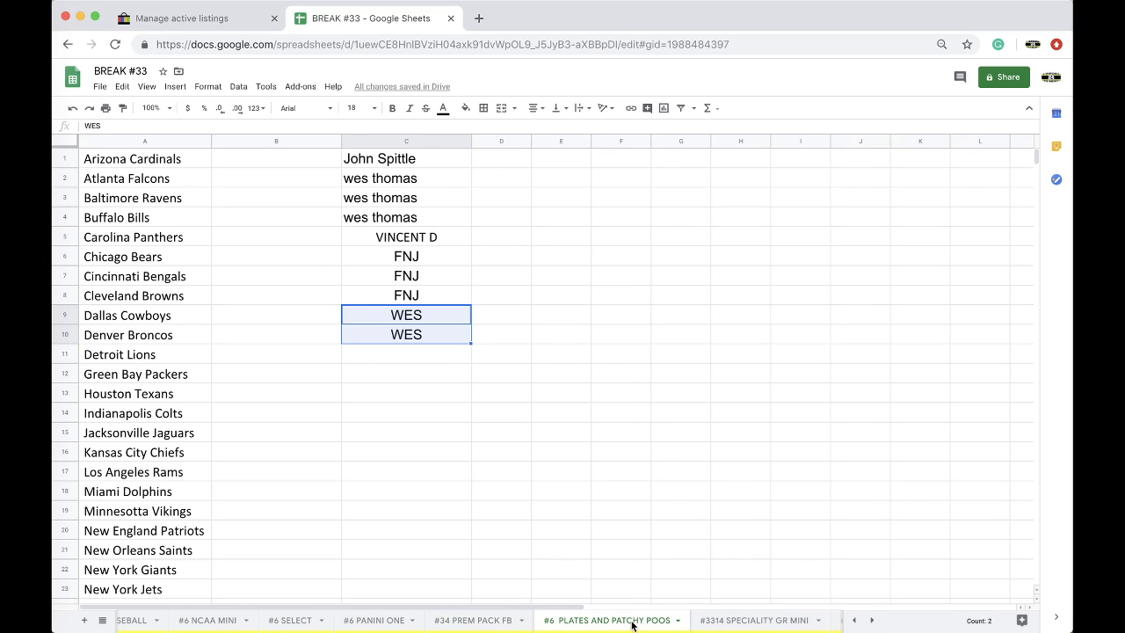
{"action": "left_click_drag", "start_coordinate": [631, 624], "coordinate": [319, 621]}
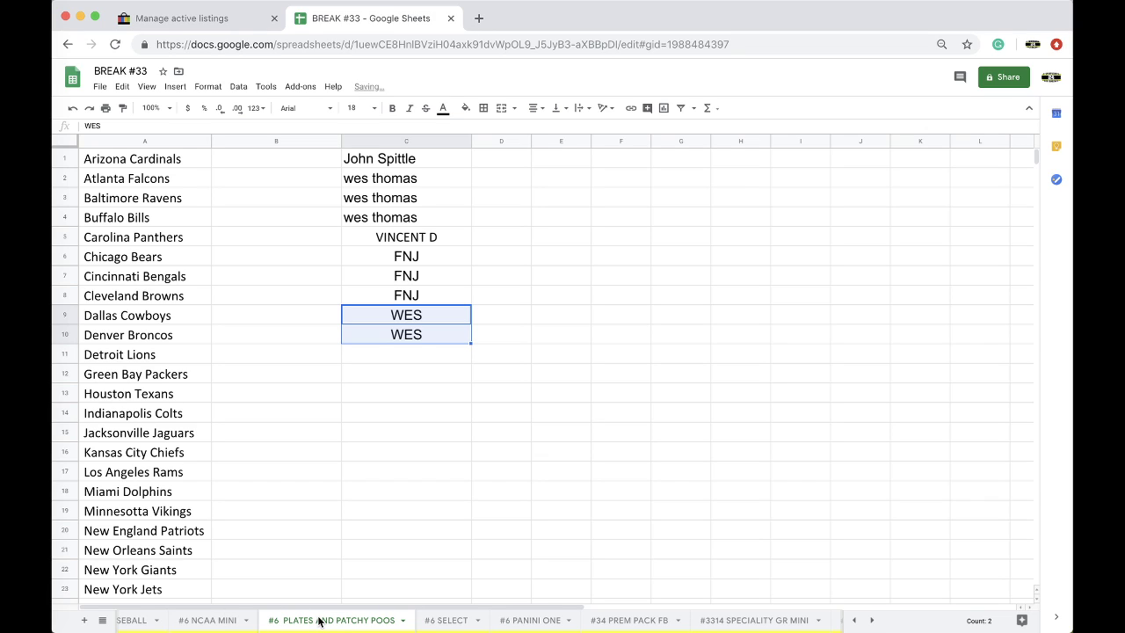
Step: Drag the #3299 ELITE FOOTBALL tab to sit right after #6 PLATES AND PATCHY POOS
{"action": "scroll", "coordinate": [319, 622], "scroll_direction": "right", "scroll_amount": 2}
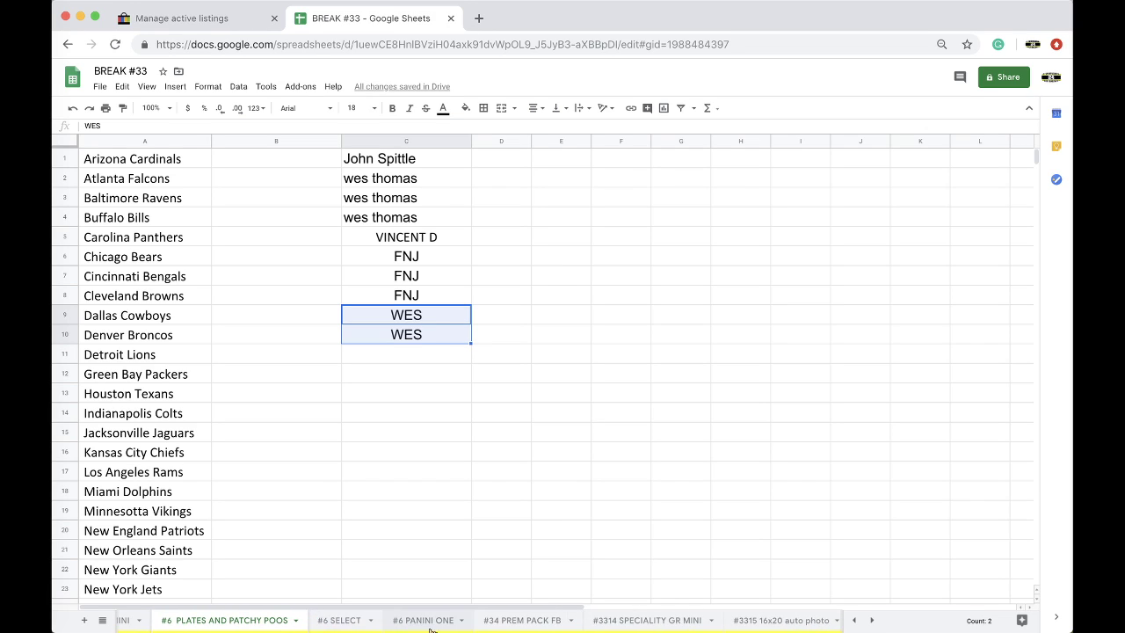
{"action": "left_click", "coordinate": [489, 620]}
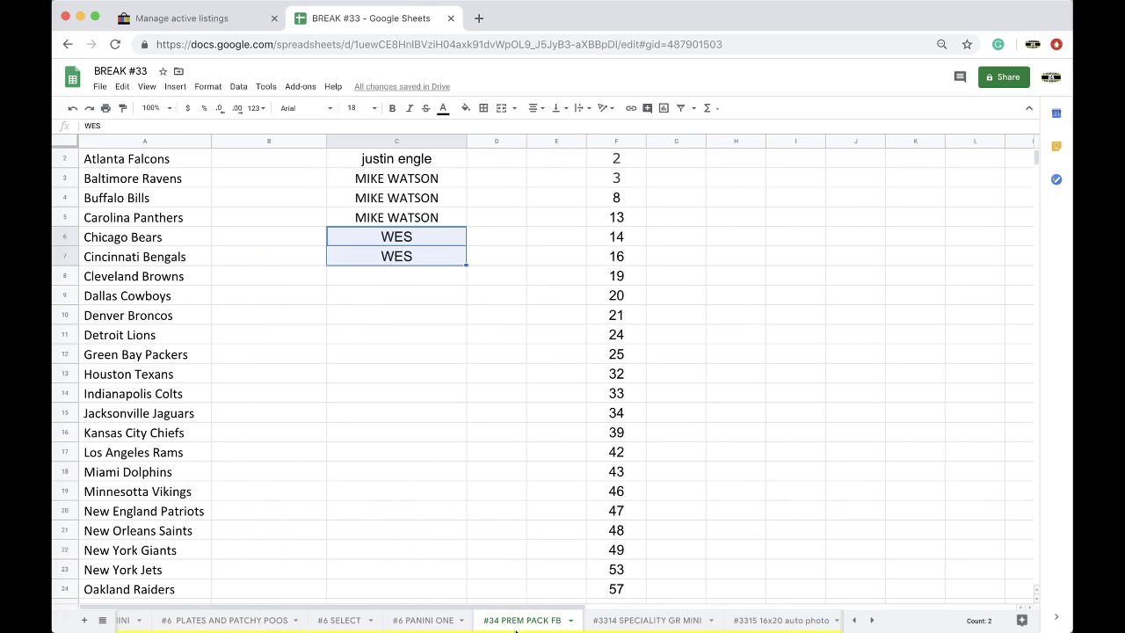
{"action": "scroll", "coordinate": [544, 629], "scroll_direction": "right", "scroll_amount": 1}
{"action": "left_click", "coordinate": [544, 623]}
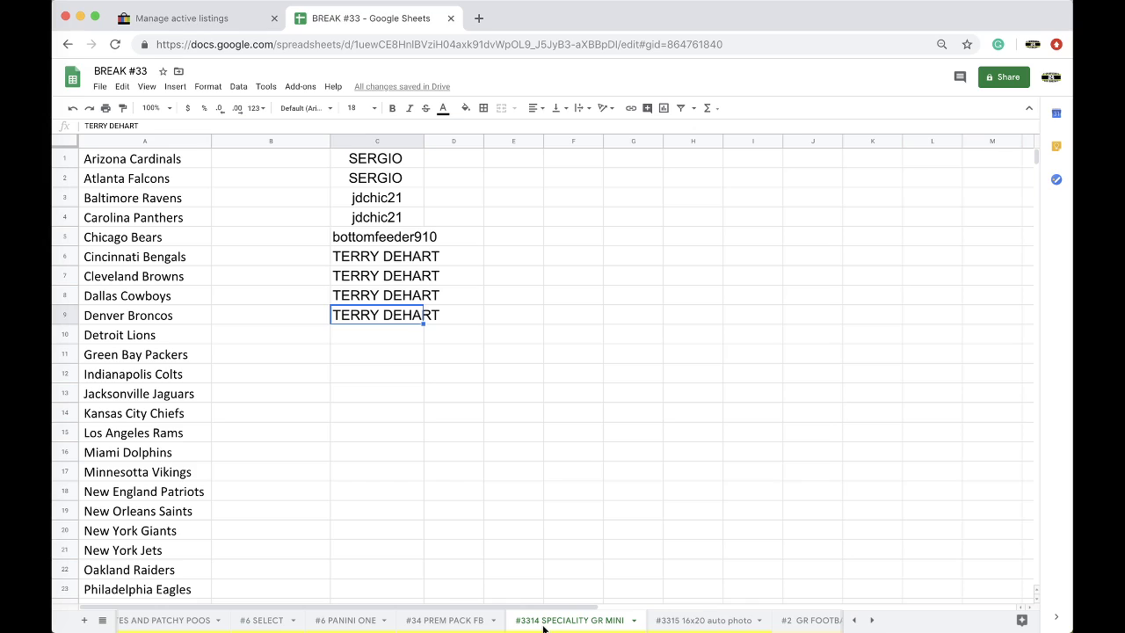
{"action": "left_click", "coordinate": [621, 626]}
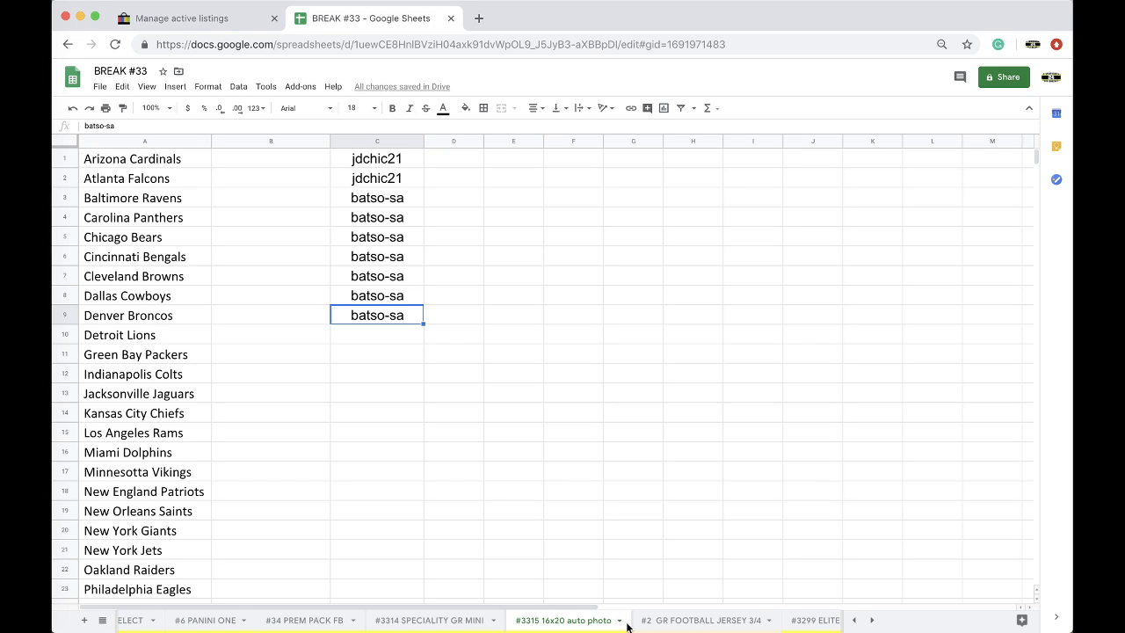
{"action": "scroll", "coordinate": [595, 620], "scroll_direction": "right", "scroll_amount": 3}
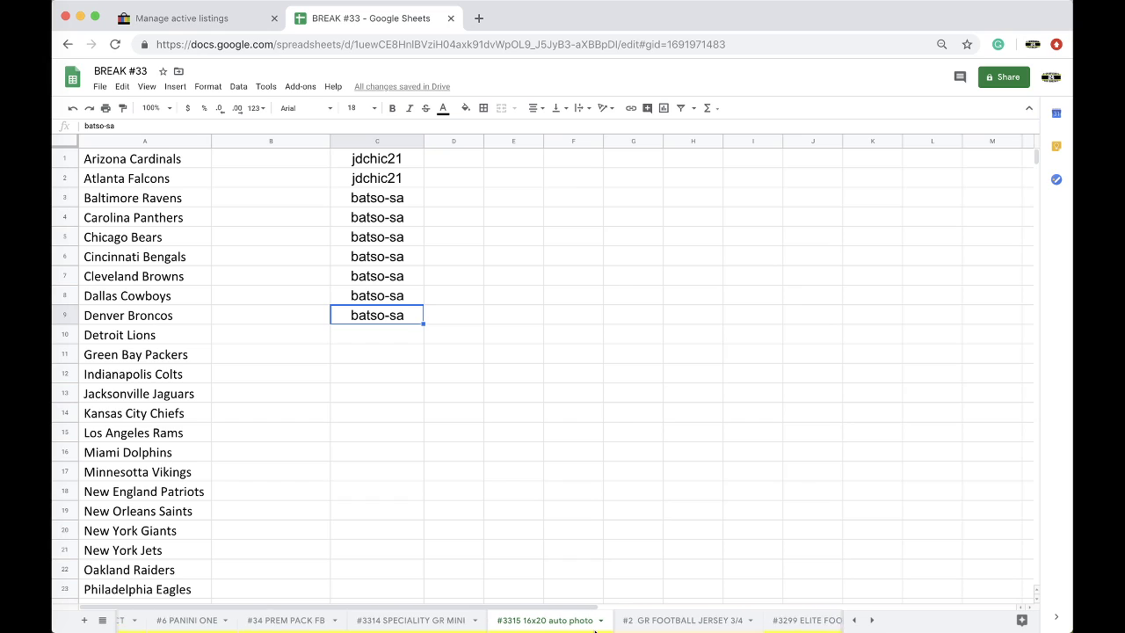
{"action": "left_click", "coordinate": [599, 620]}
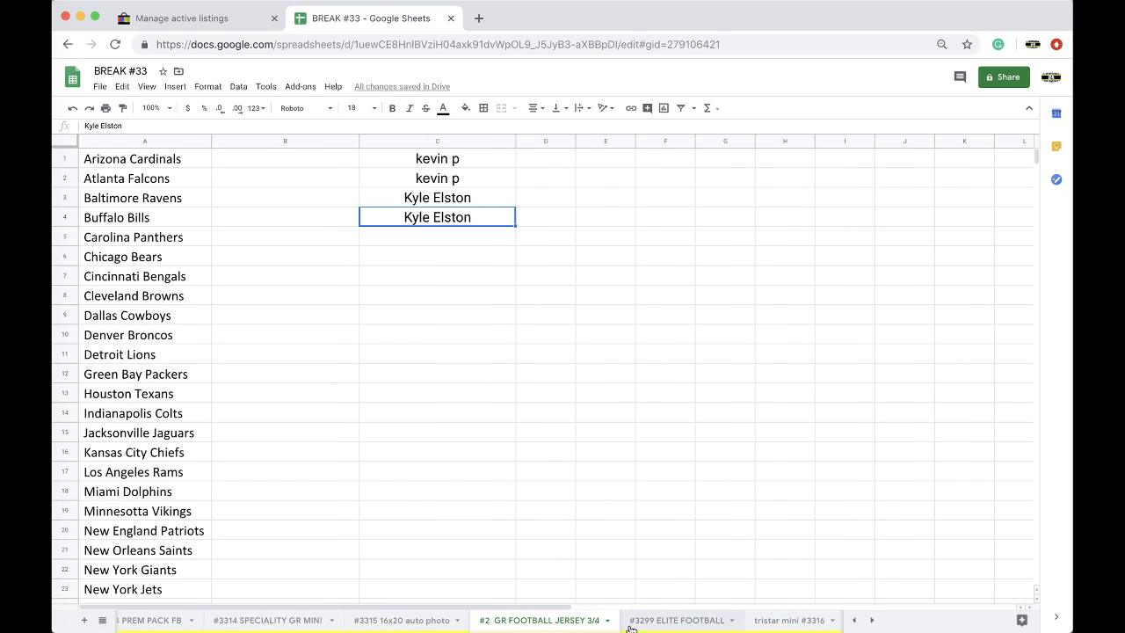
{"action": "left_click", "coordinate": [677, 623]}
{"action": "left_click_drag", "start_coordinate": [657, 627], "coordinate": [334, 615]}
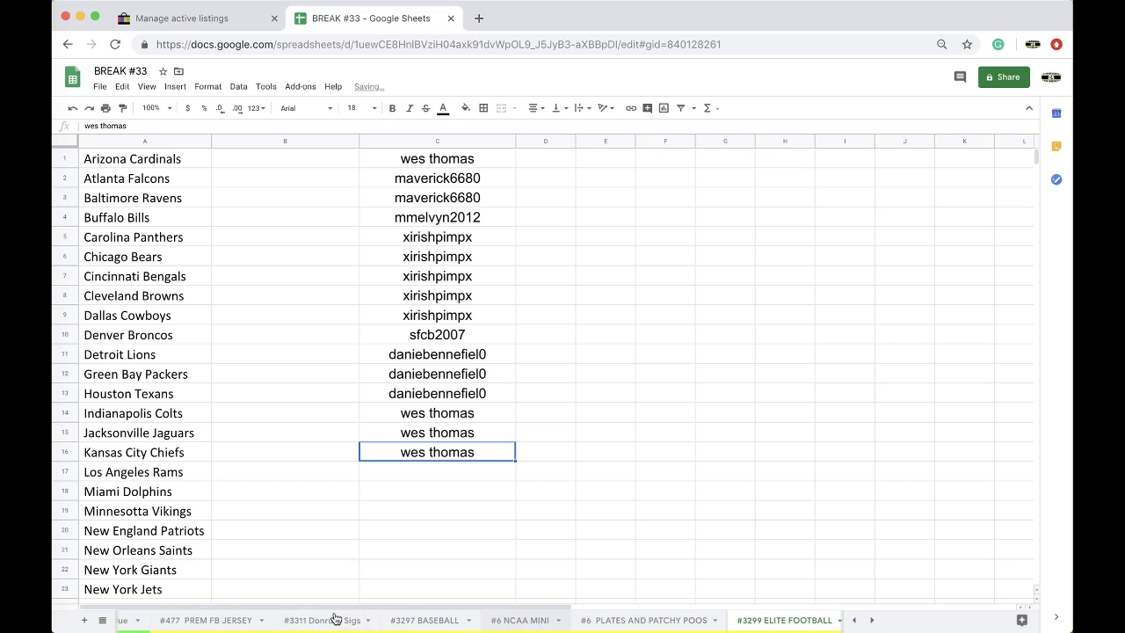
Step: On #3311 Donruss Sigs, copy buyer cells C22:C25 into C27:C30 (Chargers through Buccaneers)
{"action": "left_click", "coordinate": [335, 619]}
{"action": "left_click_drag", "start_coordinate": [429, 337], "coordinate": [418, 393]}
{"action": "key", "text": "ctrl+c"}
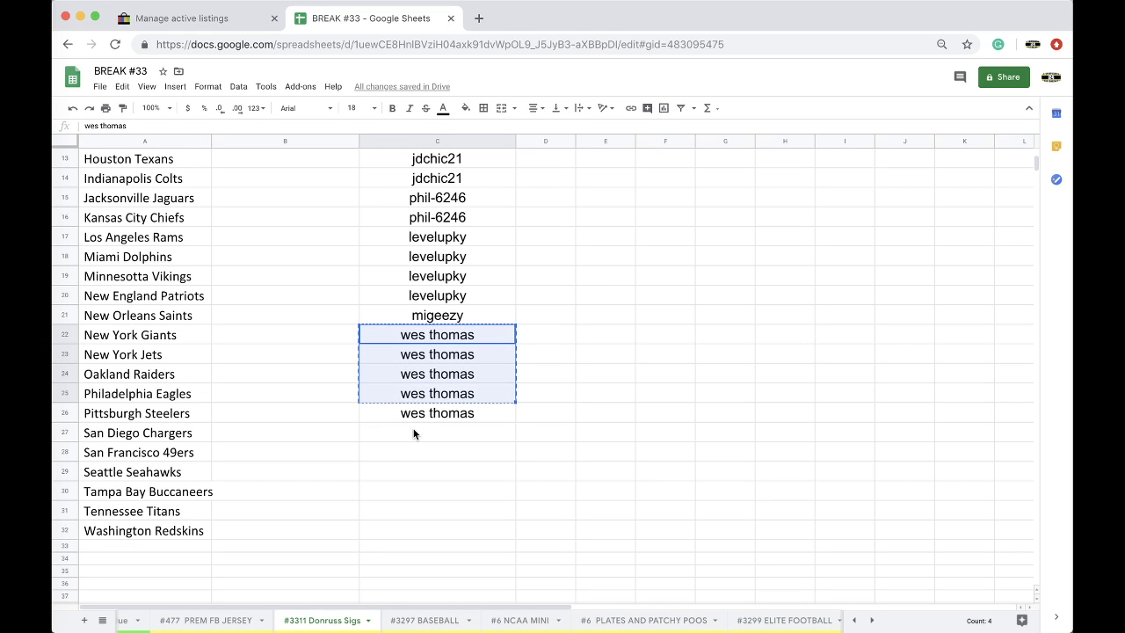
{"action": "left_click", "coordinate": [414, 432]}
{"action": "key", "text": "ctrl+v"}
{"action": "scroll", "coordinate": [414, 432], "scroll_direction": "down", "scroll_amount": 1}
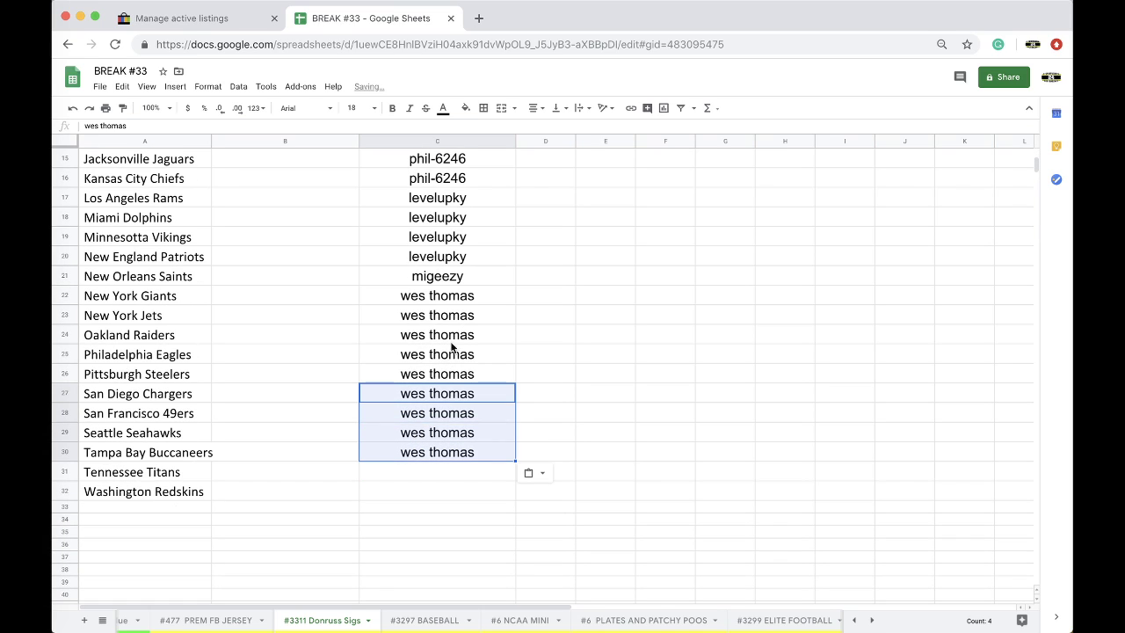
{"action": "scroll", "coordinate": [299, 624], "scroll_direction": "left", "scroll_amount": 3}
{"action": "scroll", "coordinate": [273, 624], "scroll_direction": "left", "scroll_amount": 3}
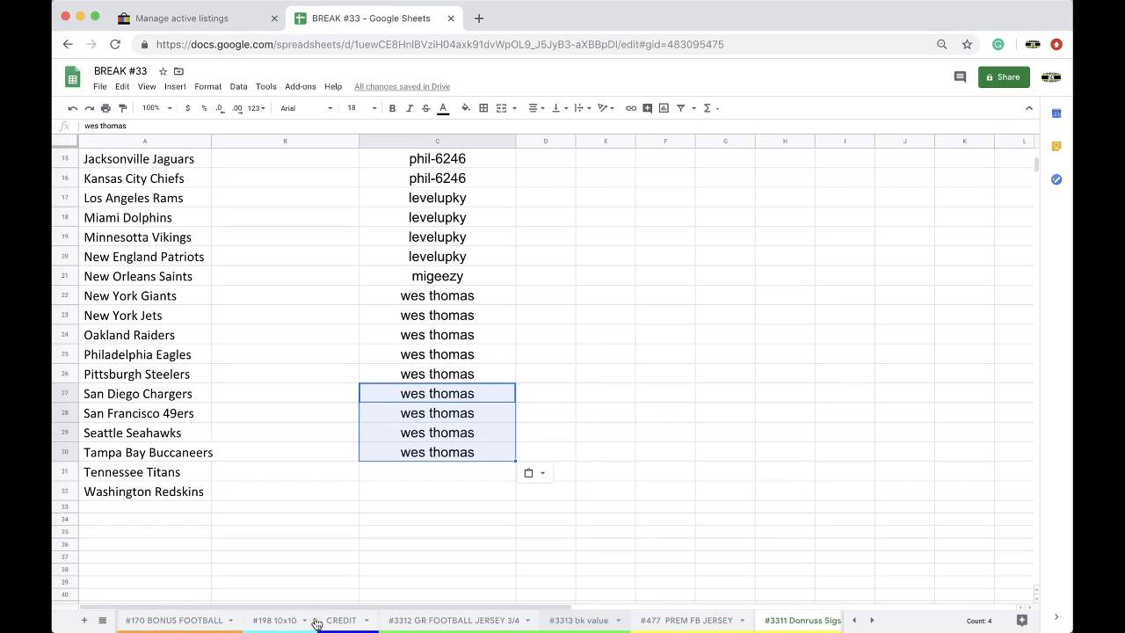
Step: Copy the -$12 amount from CREDIT E81 into F81
{"action": "left_click", "coordinate": [370, 620]}
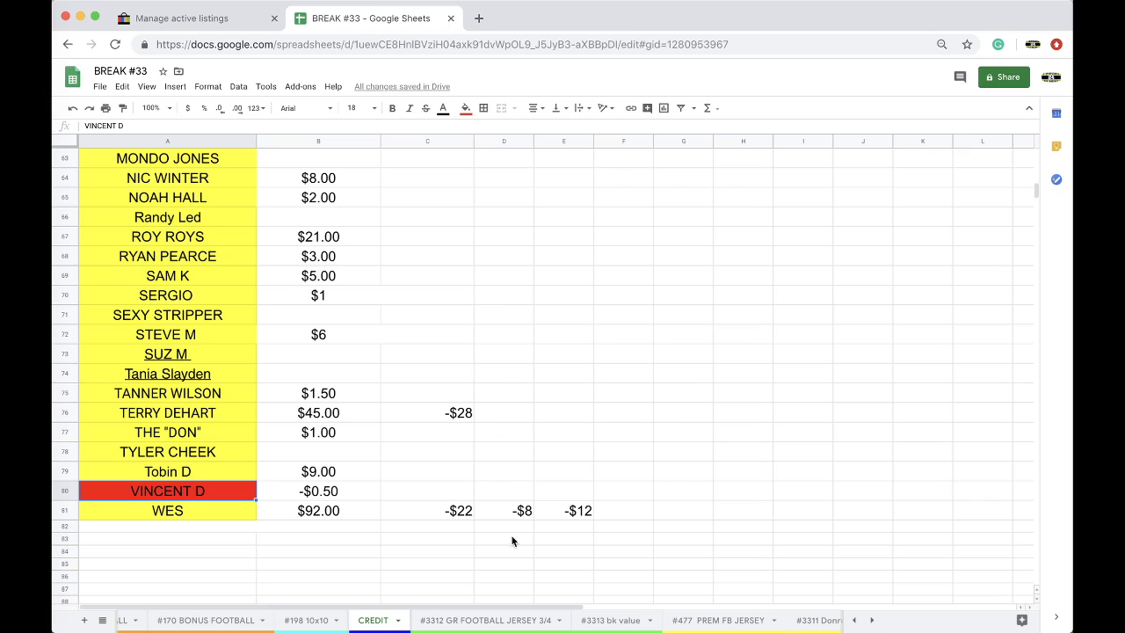
{"action": "left_click", "coordinate": [580, 510]}
{"action": "key", "text": "ctrl+c"}
{"action": "left_click", "coordinate": [606, 513]}
{"action": "key", "text": "ctrl+v"}
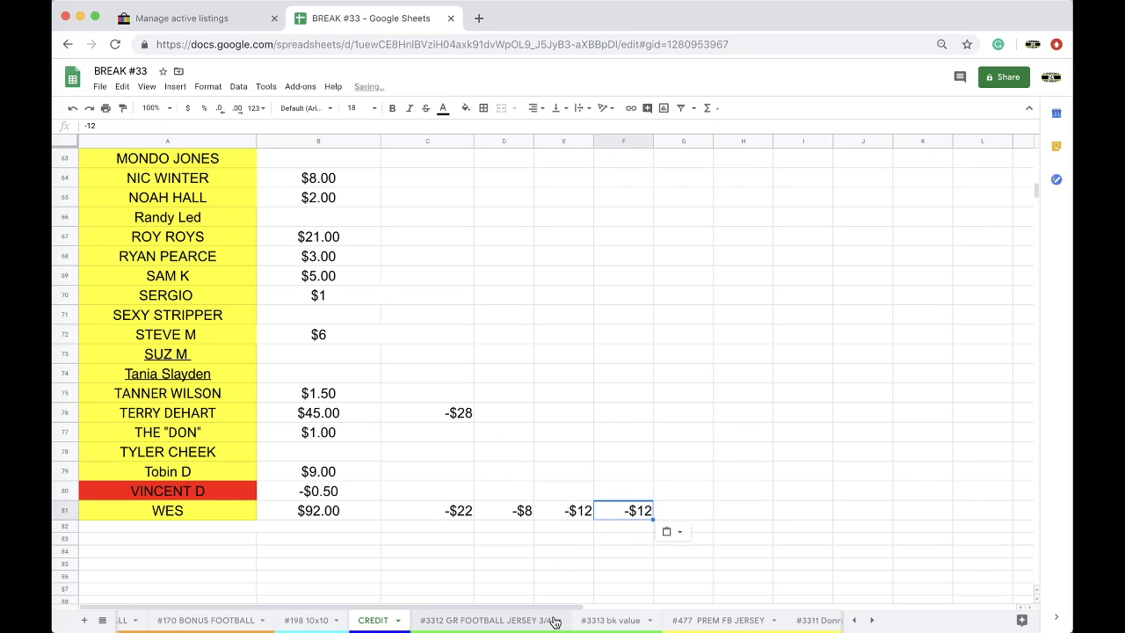
{"action": "scroll", "coordinate": [594, 623], "scroll_direction": "right", "scroll_amount": 5}
{"action": "left_click", "coordinate": [594, 622]}
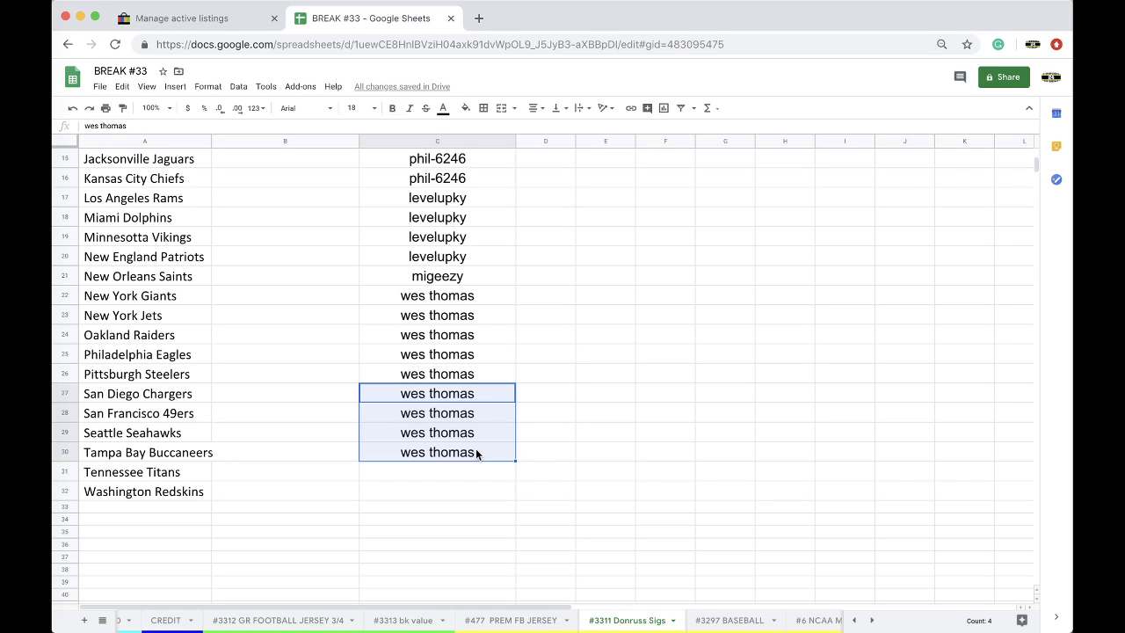
Step: On #6 NCAA MINI, reset the yellow fill on C18:C20 (Miami Dolphins to New England Patriots)
{"action": "left_click", "coordinate": [488, 621]}
{"action": "left_click", "coordinate": [433, 620]}
{"action": "scroll", "coordinate": [440, 621], "scroll_direction": "right", "scroll_amount": 2}
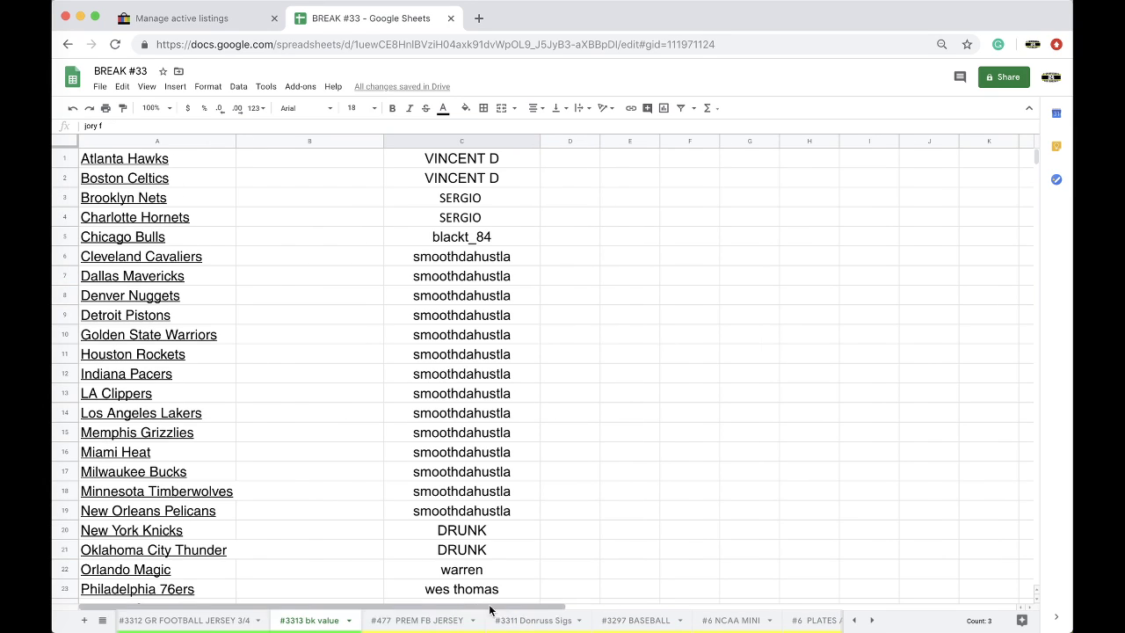
{"action": "left_click", "coordinate": [527, 621]}
{"action": "left_click", "coordinate": [631, 620]}
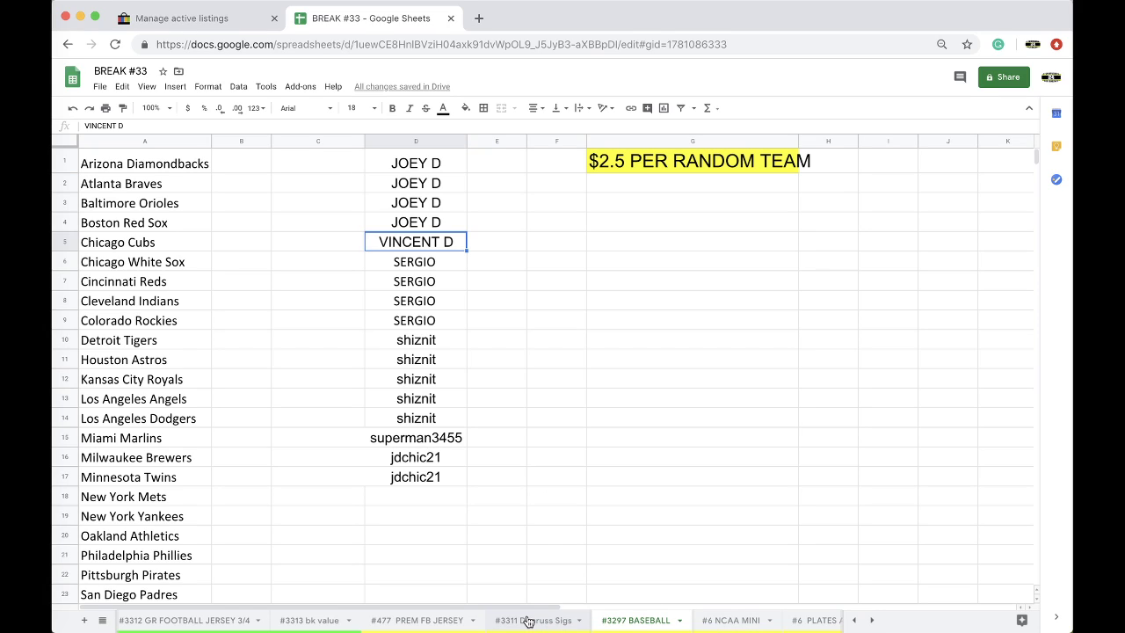
{"action": "scroll", "coordinate": [528, 621], "scroll_direction": "right", "scroll_amount": 2}
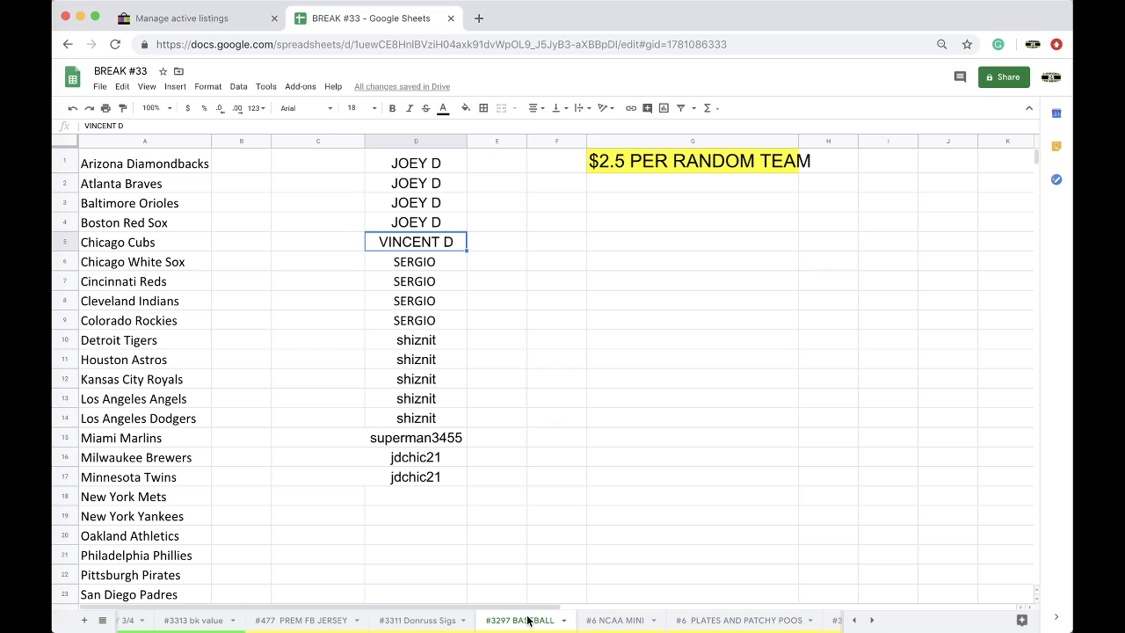
{"action": "left_click", "coordinate": [615, 620]}
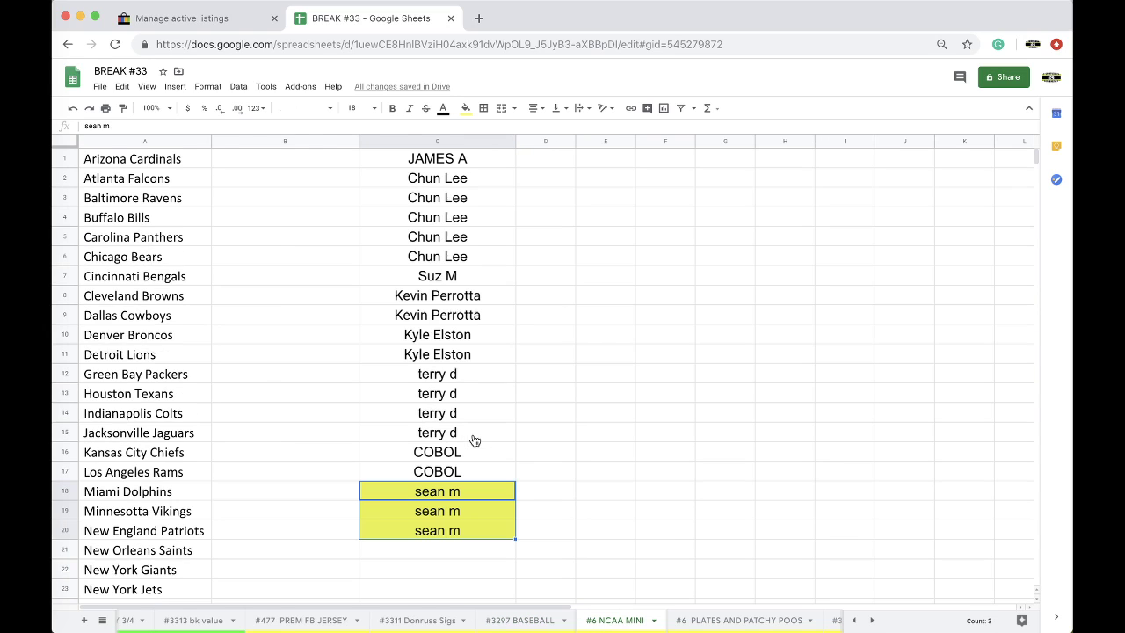
{"action": "left_click", "coordinate": [465, 107]}
{"action": "left_click", "coordinate": [475, 124]}
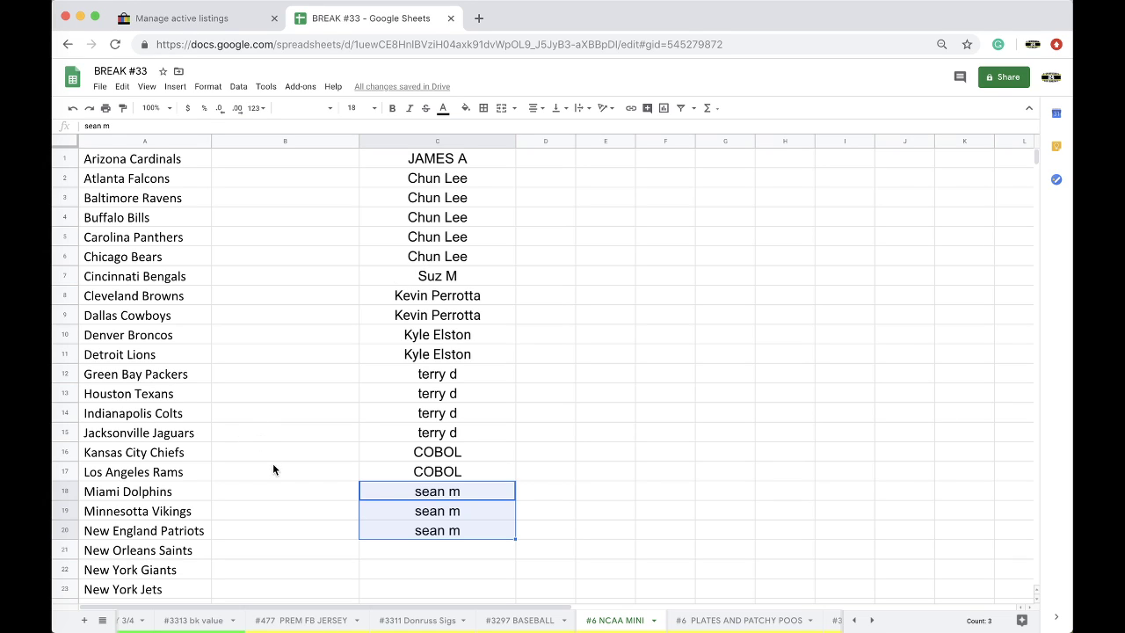
{"action": "scroll", "coordinate": [243, 619], "scroll_direction": "left", "scroll_amount": 3}
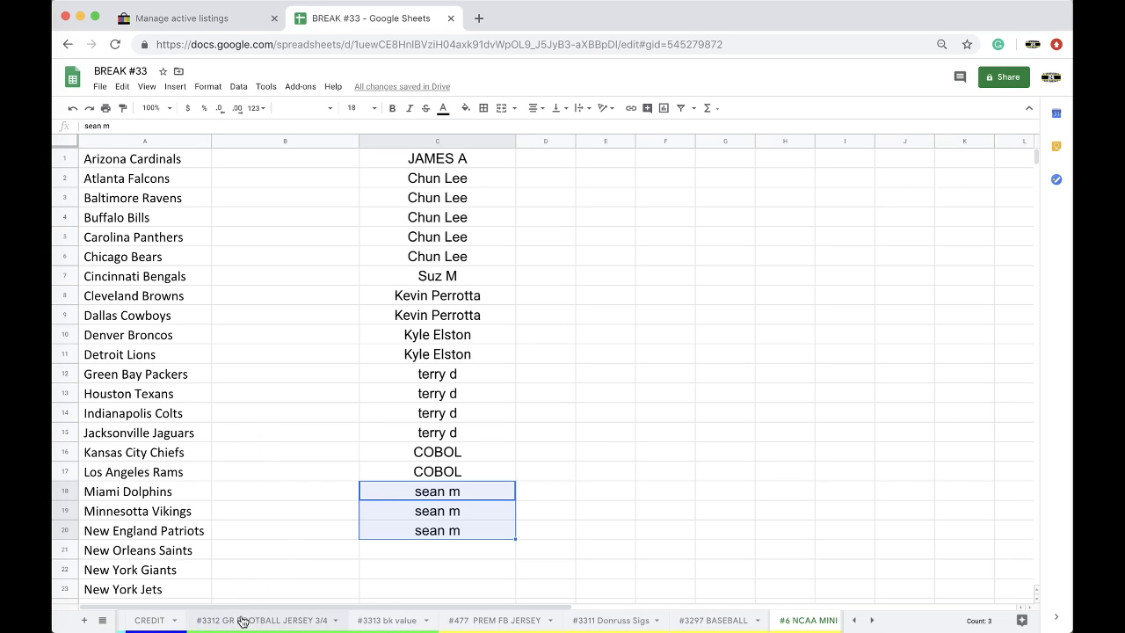
Step: Look over the #3312, #3313 and #477 tabs, then go to #3311 Donruss Sigs
{"action": "left_click", "coordinate": [245, 620]}
{"action": "scroll", "coordinate": [331, 469], "scroll_direction": "down", "scroll_amount": 3}
{"action": "scroll", "coordinate": [330, 468], "scroll_direction": "up", "scroll_amount": 3}
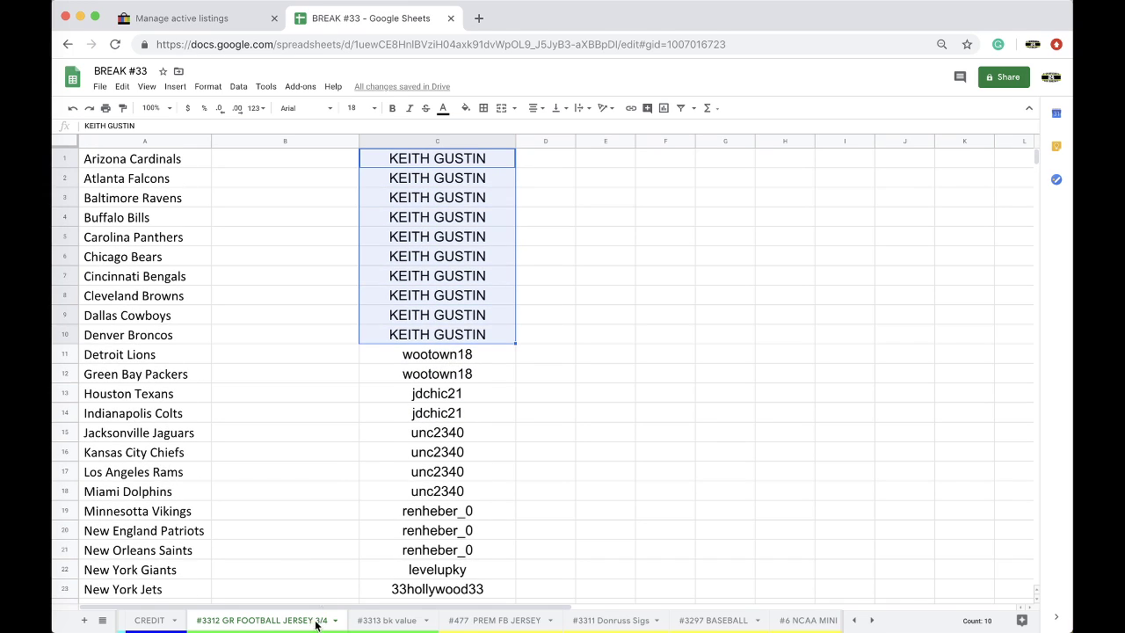
{"action": "left_click", "coordinate": [373, 622]}
{"action": "scroll", "coordinate": [396, 474], "scroll_direction": "down", "scroll_amount": 5}
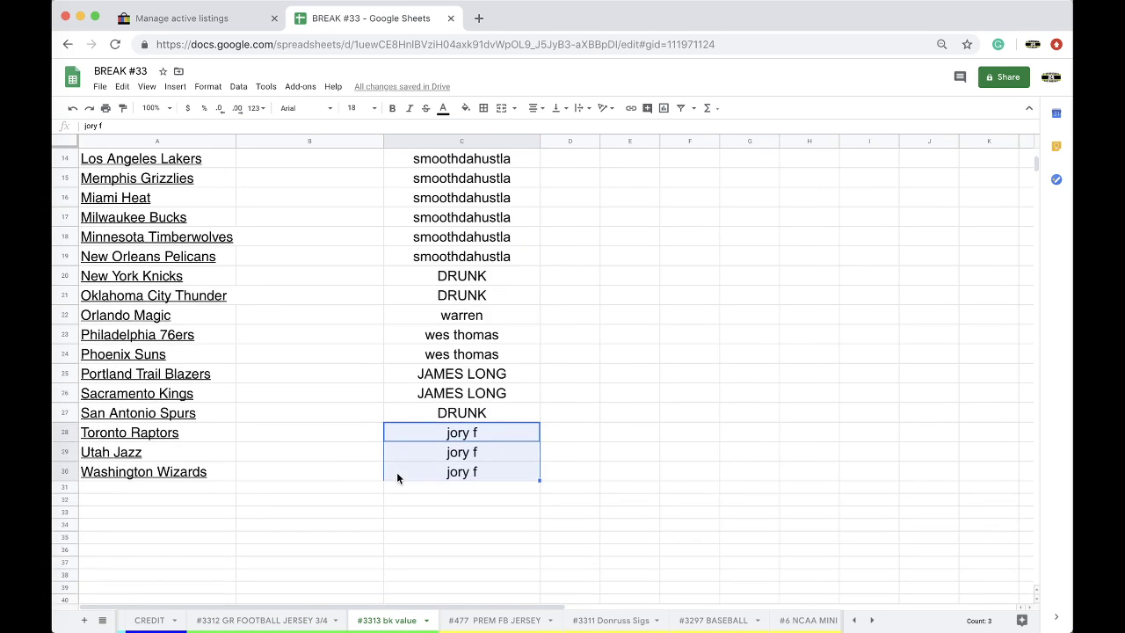
{"action": "scroll", "coordinate": [397, 475], "scroll_direction": "up", "scroll_amount": 5}
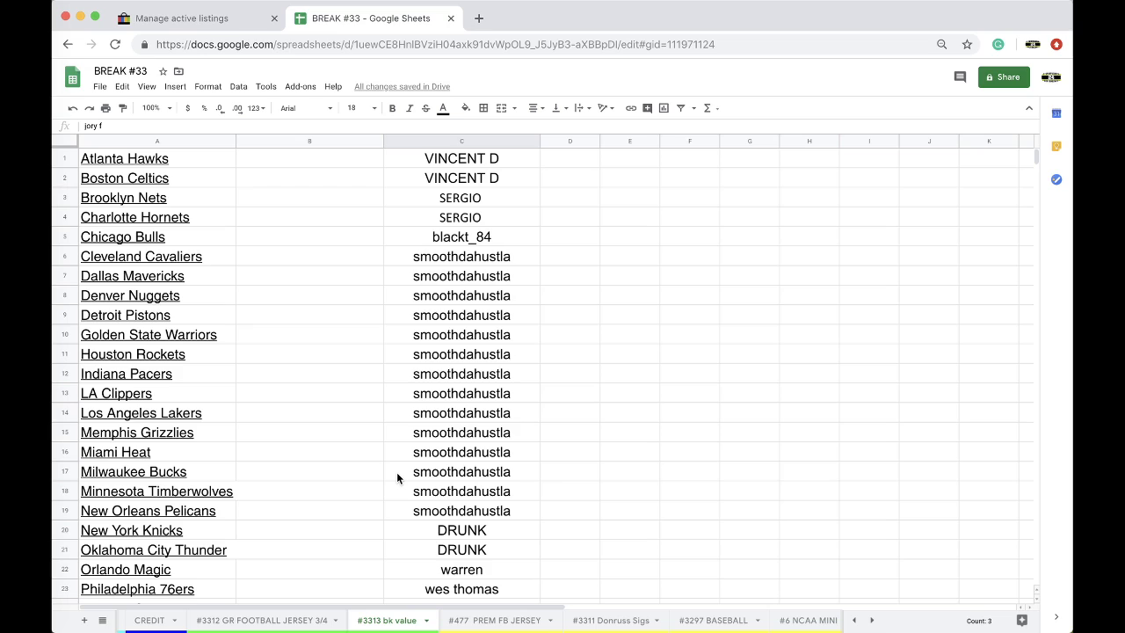
{"action": "left_click", "coordinate": [482, 623]}
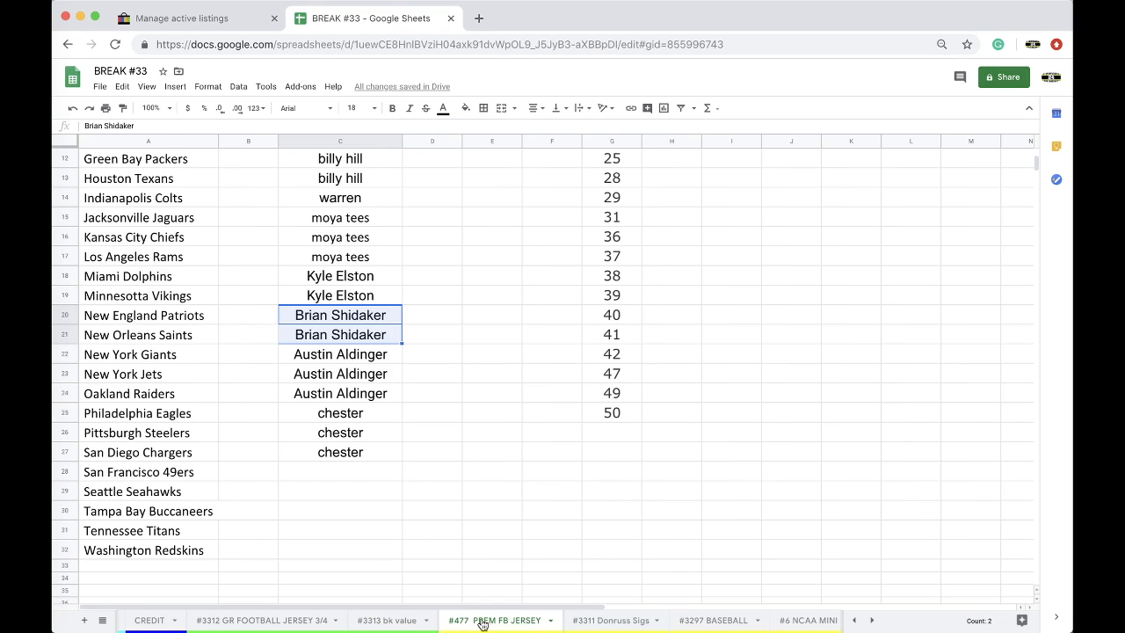
{"action": "left_click", "coordinate": [591, 622]}
Step: Copy the buyer from C27:C28 into C31:C32 and move the #3311 Donruss Sigs tab one place left
{"action": "left_click", "coordinate": [431, 380]}
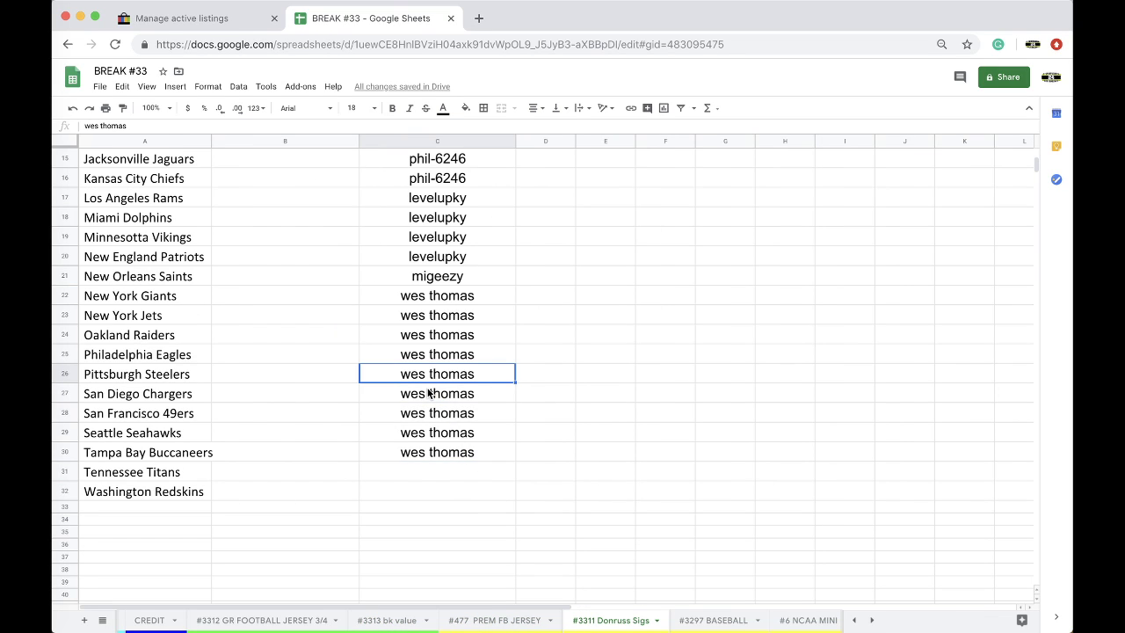
{"action": "left_click_drag", "start_coordinate": [429, 393], "coordinate": [427, 414]}
{"action": "key", "text": "ctrl+c"}
{"action": "left_click", "coordinate": [424, 477]}
{"action": "key", "text": "ctrl+v"}
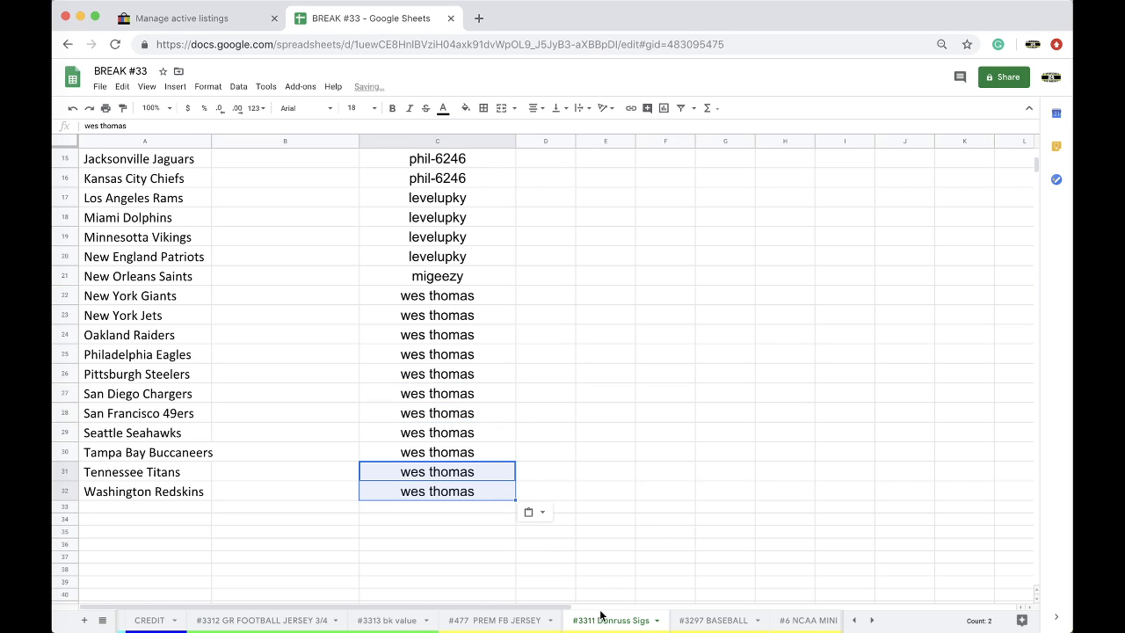
{"action": "right_click", "coordinate": [600, 615]}
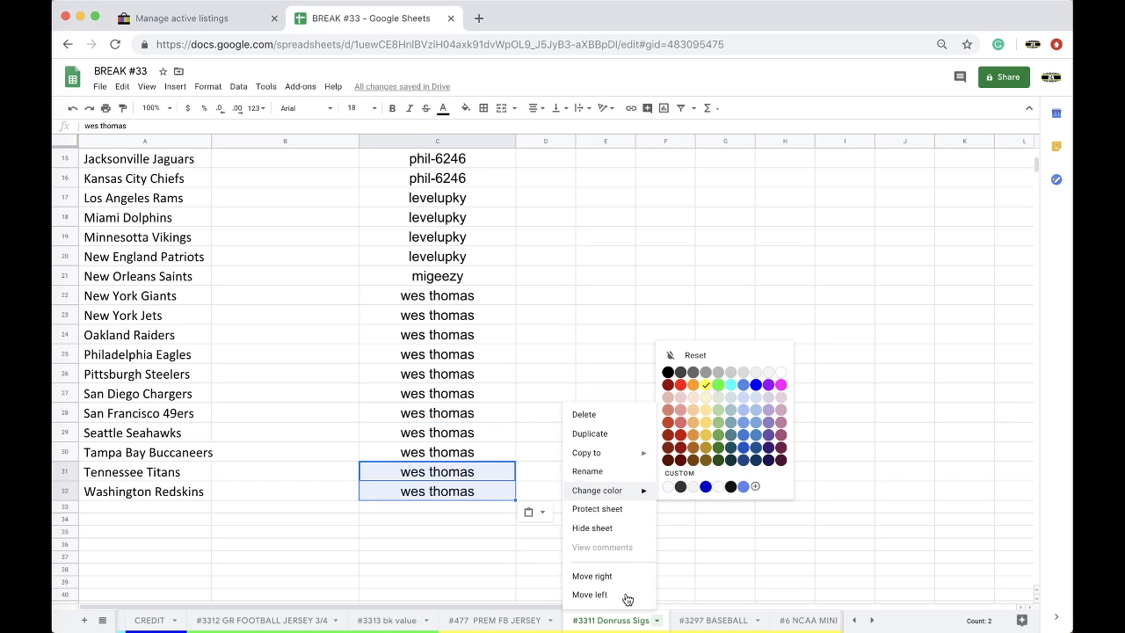
{"action": "left_click", "coordinate": [590, 596]}
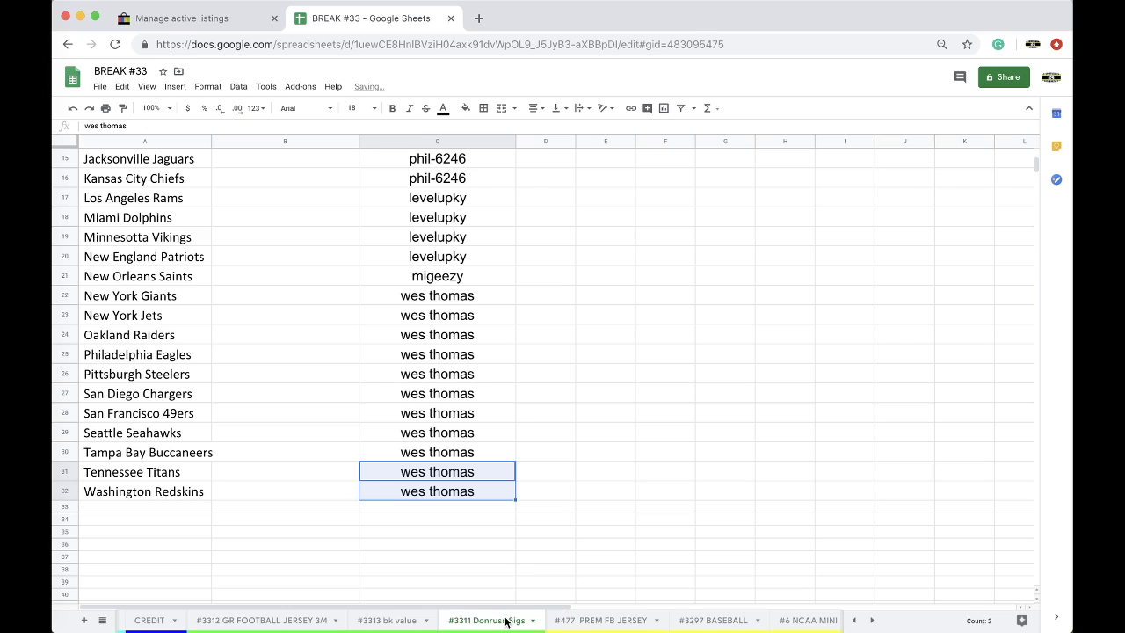
Step: Enter -$6 as a new amount in CREDIT cell G81
{"action": "scroll", "coordinate": [475, 621], "scroll_direction": "left", "scroll_amount": 3}
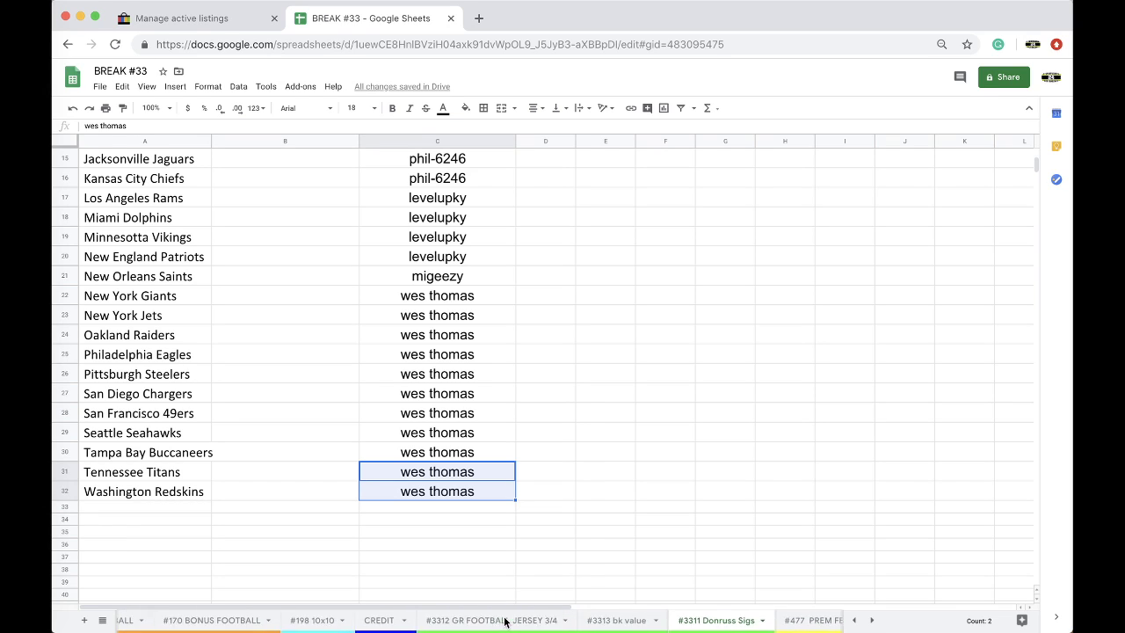
{"action": "left_click", "coordinate": [433, 620]}
{"action": "left_click", "coordinate": [673, 510]}
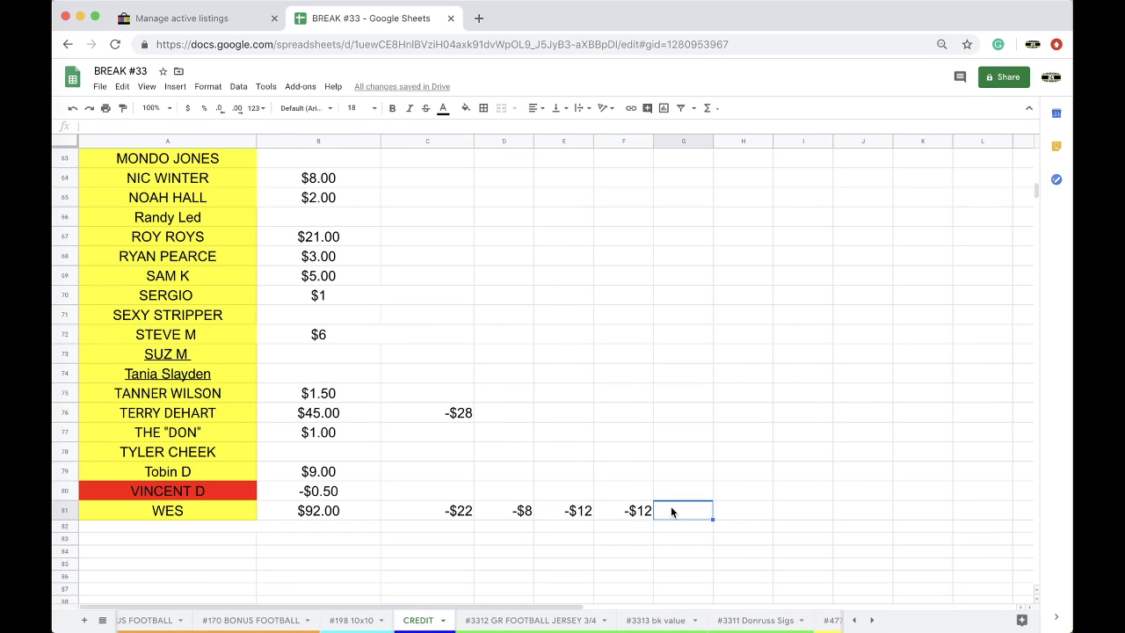
{"action": "type", "text": "-$6"}
{"action": "scroll", "coordinate": [607, 620], "scroll_direction": "right", "scroll_amount": 3}
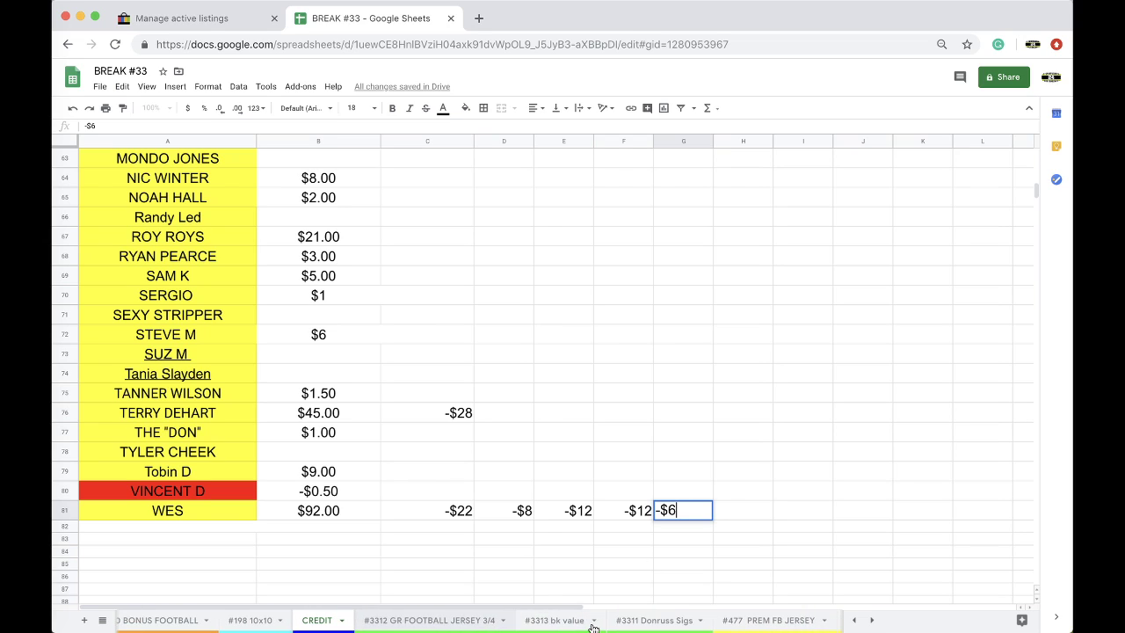
{"action": "left_click", "coordinate": [624, 621]}
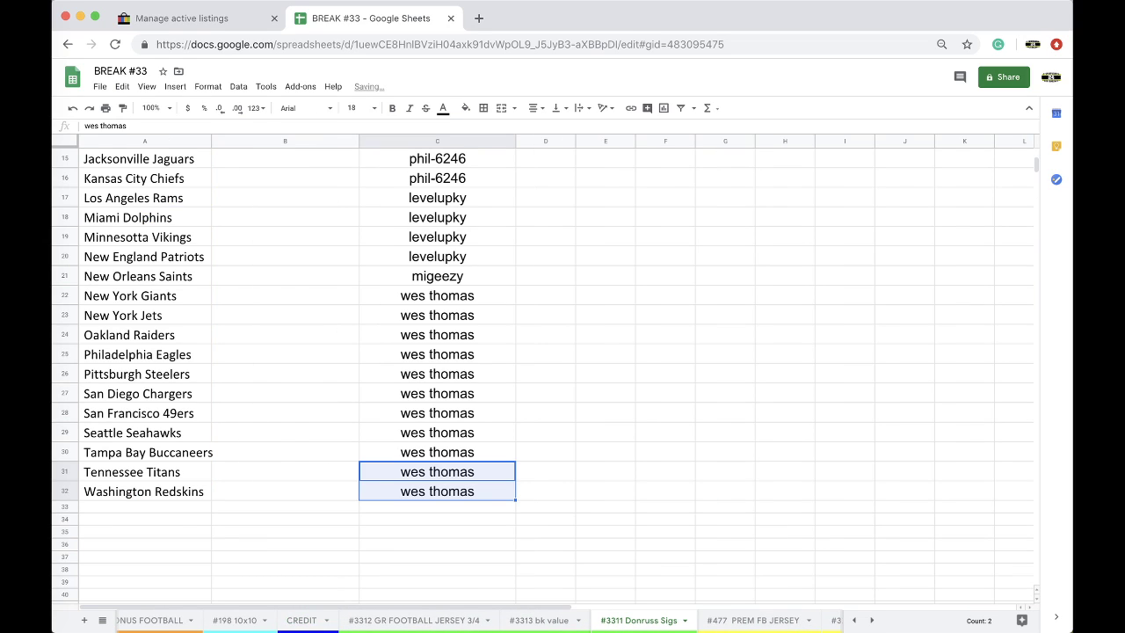
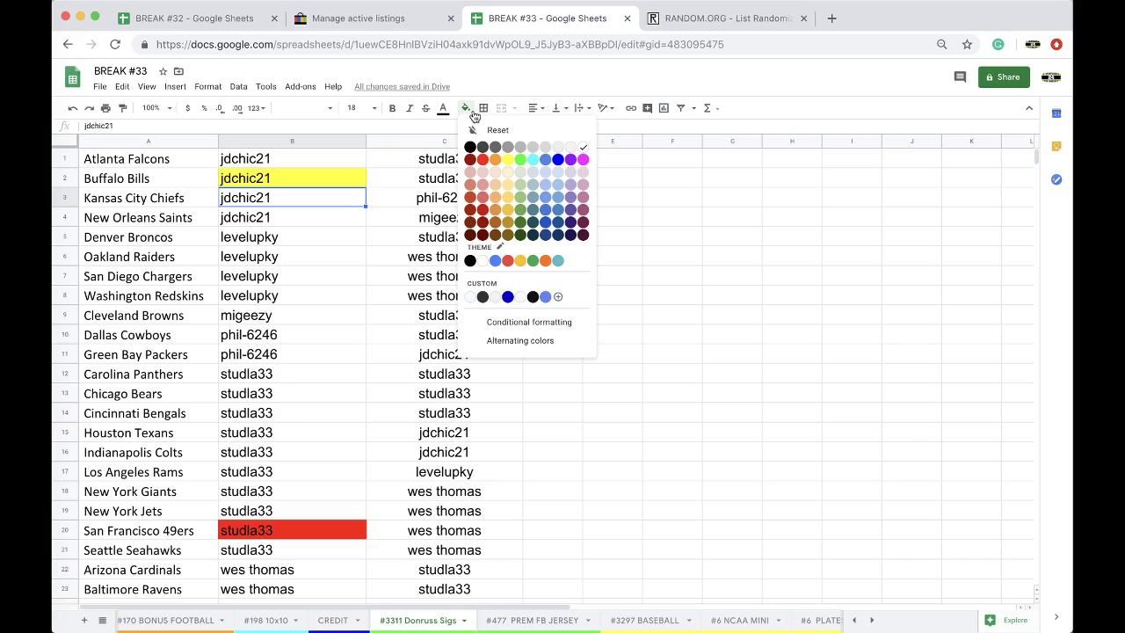
{"action": "left_click", "coordinate": [503, 160]}
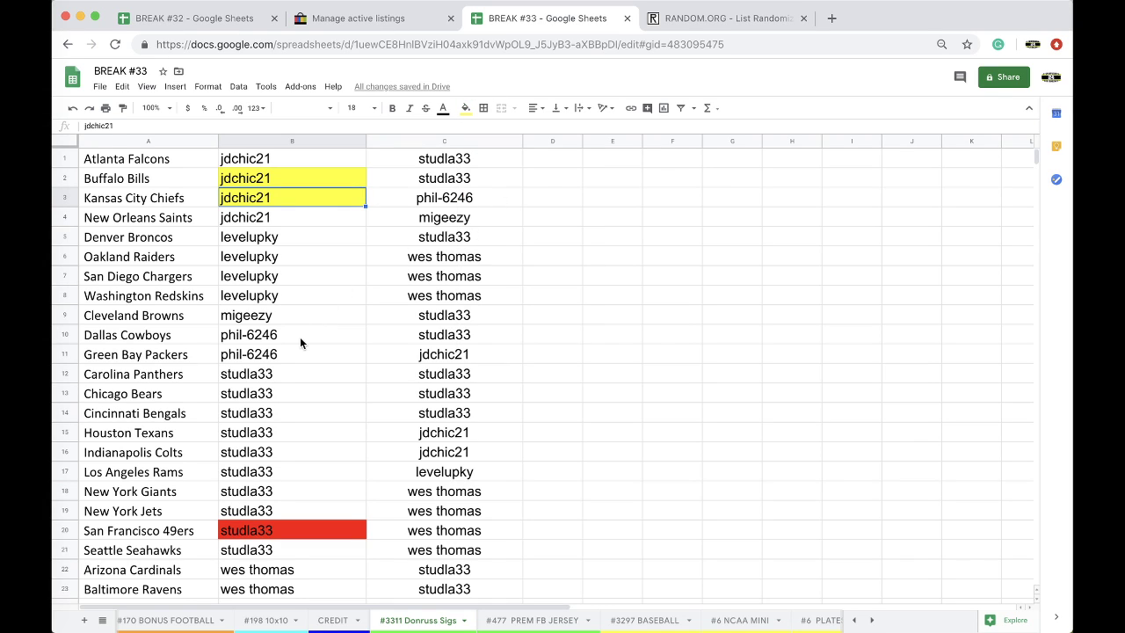
{"action": "scroll", "coordinate": [300, 339], "scroll_direction": "down", "scroll_amount": 3}
{"action": "left_click", "coordinate": [281, 497]}
{"action": "scroll", "coordinate": [422, 327], "scroll_direction": "up", "scroll_amount": 3}
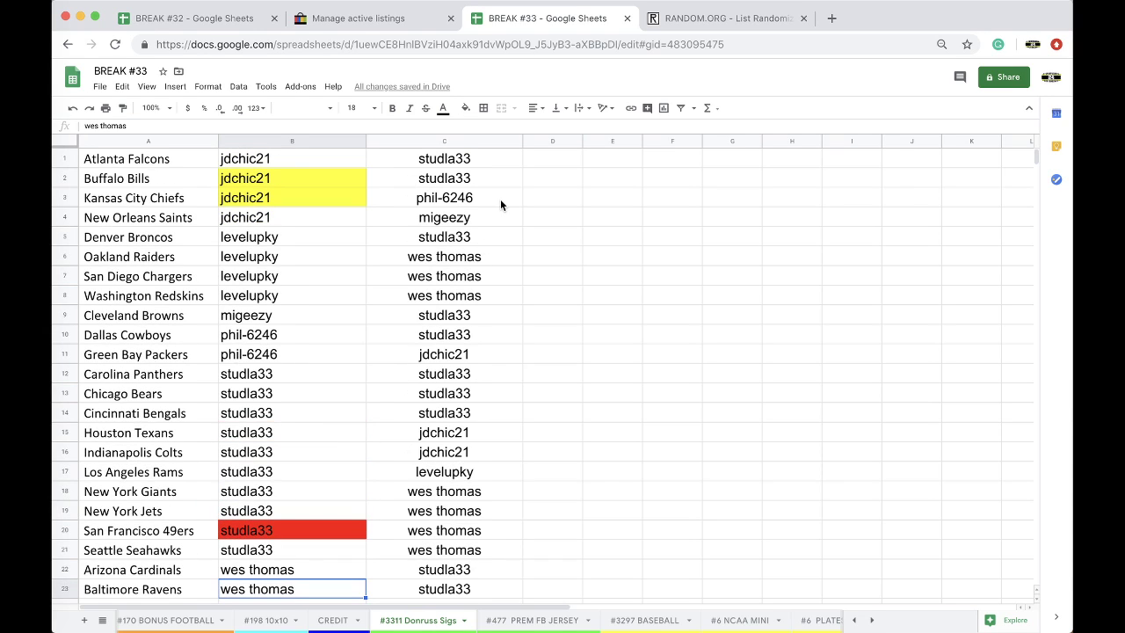
{"action": "left_click", "coordinate": [465, 107]}
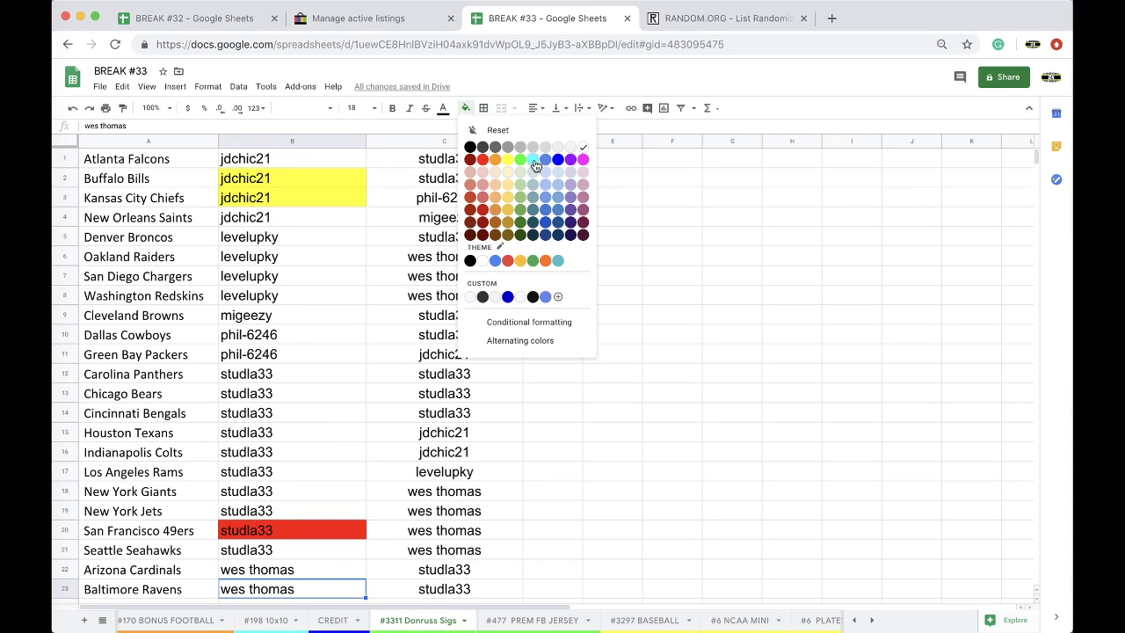
{"action": "left_click", "coordinate": [533, 160]}
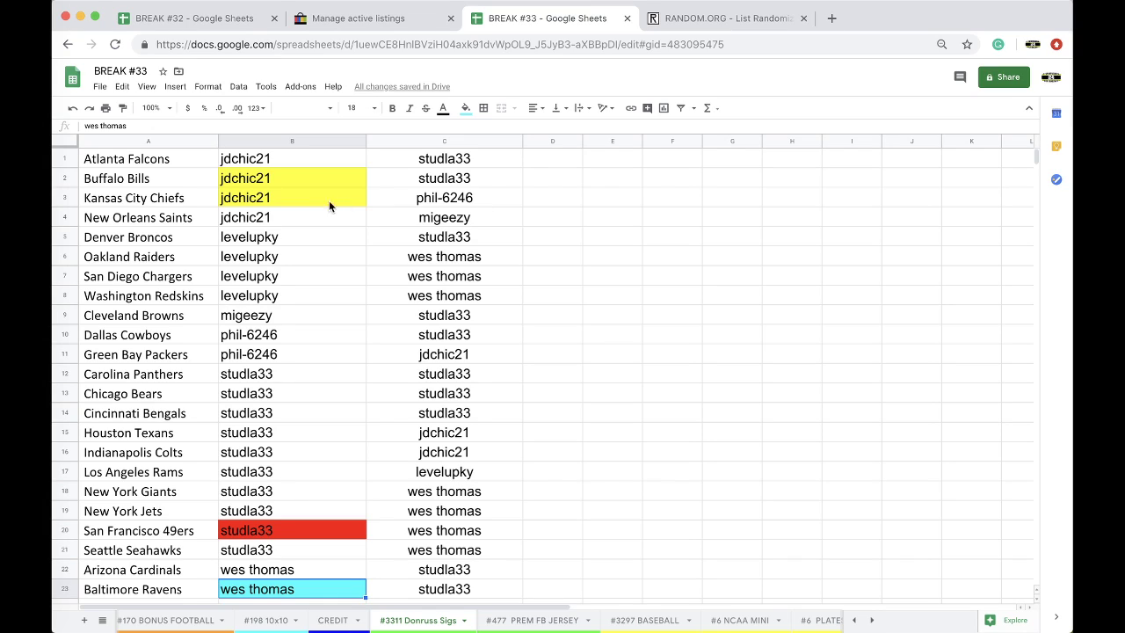
Step: Copy all 32 names in column C
{"action": "left_click", "coordinate": [438, 142]}
{"action": "key", "text": "ctrl+c"}
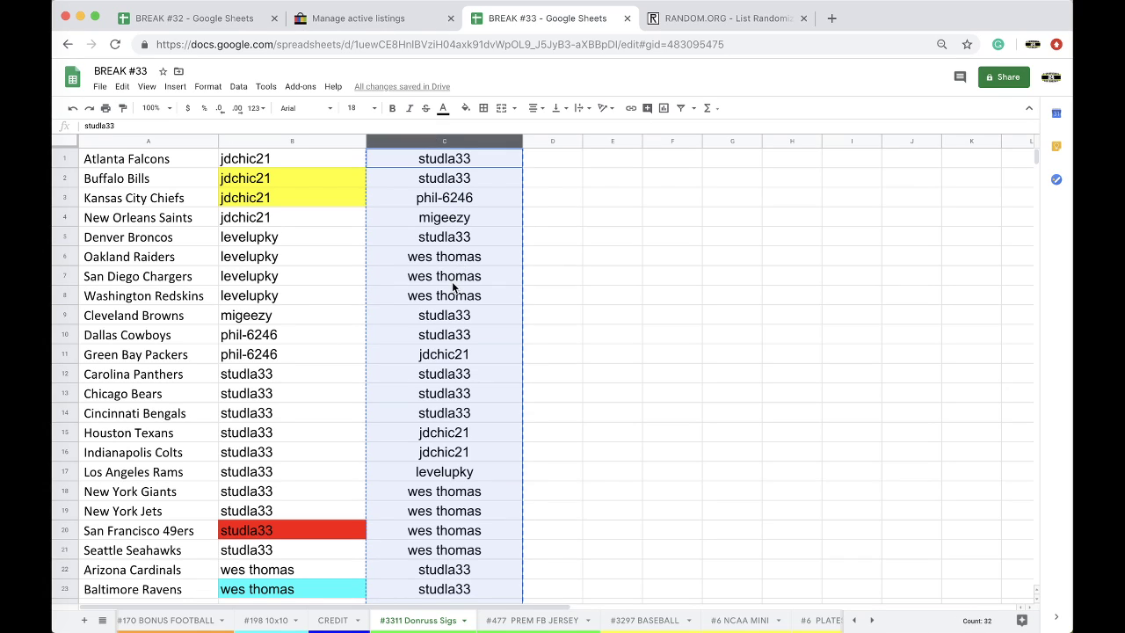
{"action": "scroll", "coordinate": [451, 293], "scroll_direction": "down", "scroll_amount": 5}
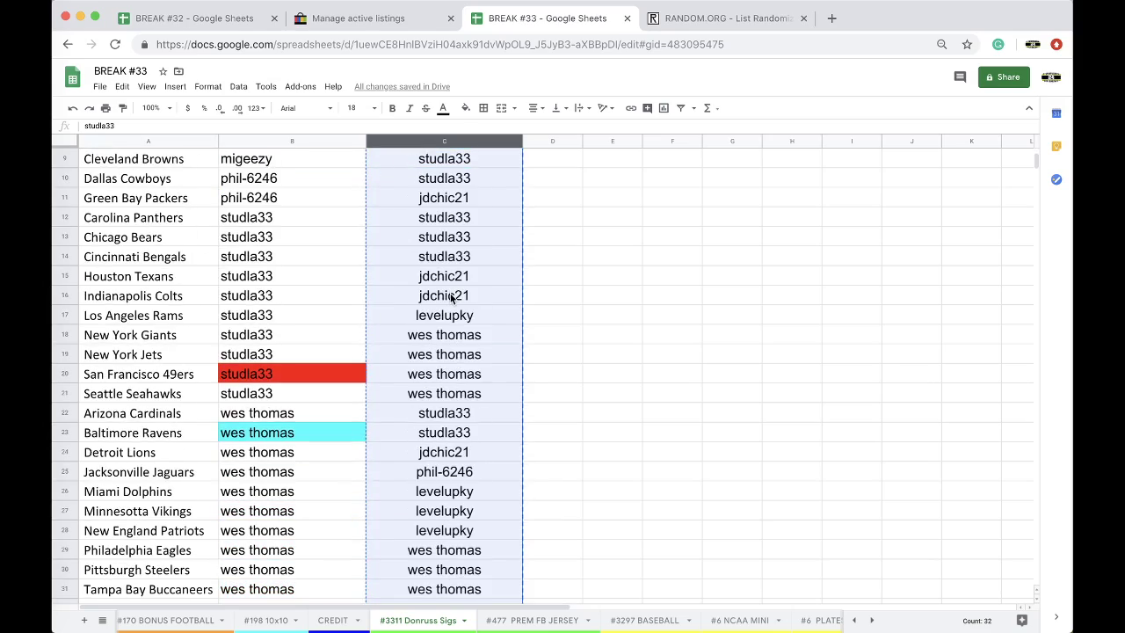
{"action": "scroll", "coordinate": [450, 290], "scroll_direction": "up", "scroll_amount": 5}
{"action": "scroll", "coordinate": [450, 290], "scroll_direction": "down", "scroll_amount": 5}
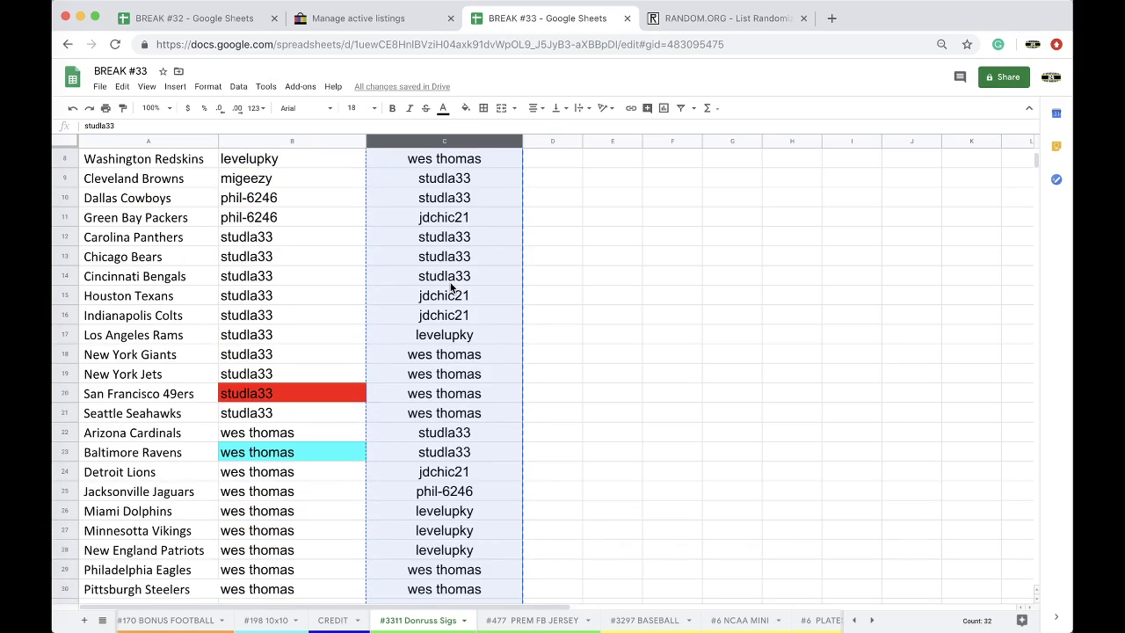
{"action": "scroll", "coordinate": [450, 290], "scroll_direction": "up", "scroll_amount": 6}
{"action": "scroll", "coordinate": [457, 211], "scroll_direction": "down", "scroll_amount": 2}
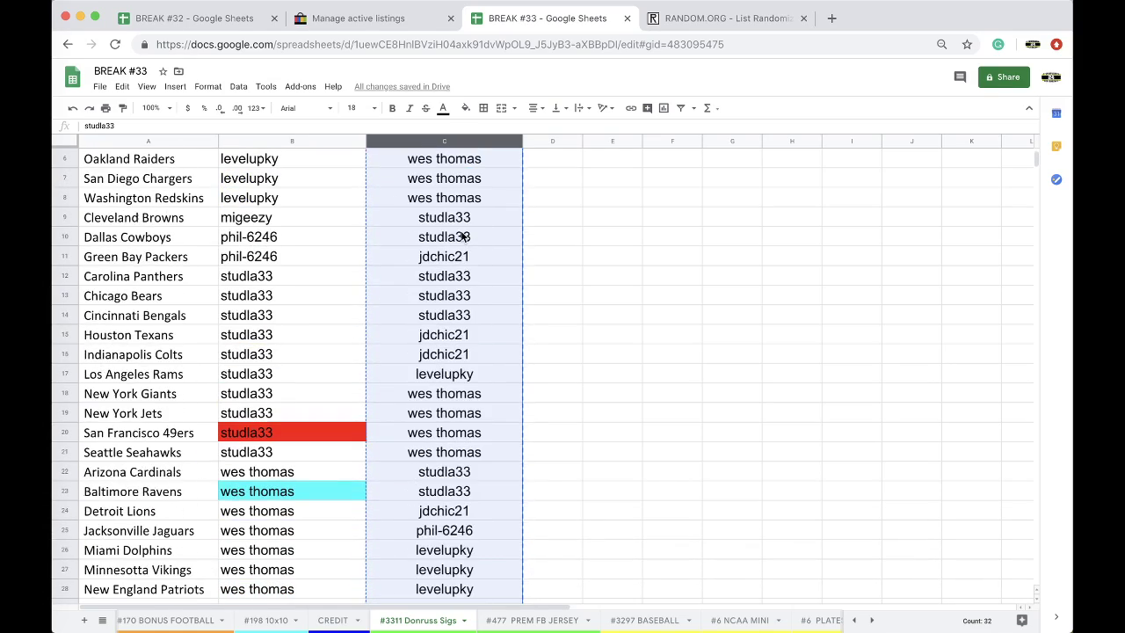
{"action": "scroll", "coordinate": [463, 237], "scroll_direction": "up", "scroll_amount": 3}
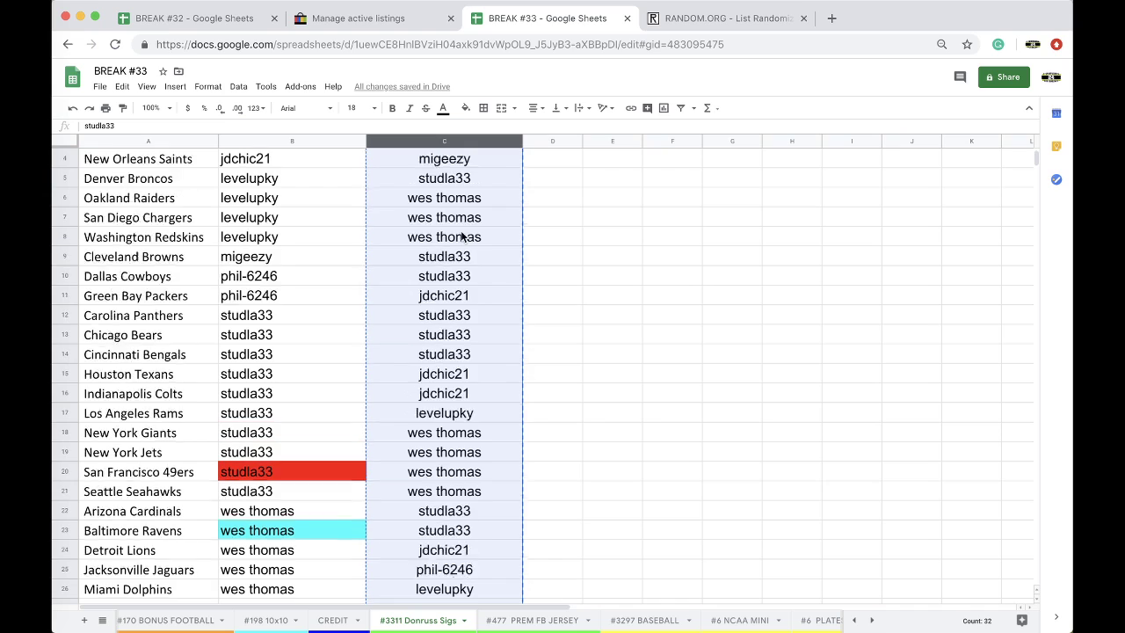
Step: Sort the sheet by the team names in column A, A→Z
{"action": "left_click", "coordinate": [187, 143]}
{"action": "left_click", "coordinate": [238, 86]}
{"action": "left_click", "coordinate": [281, 103]}
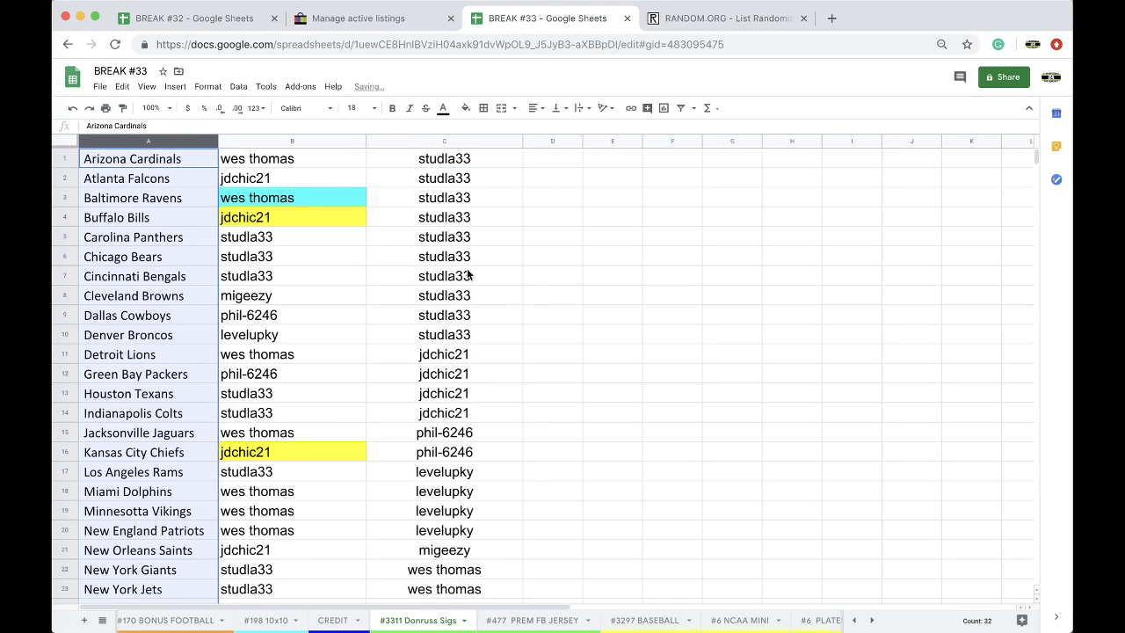
{"action": "scroll", "coordinate": [467, 275], "scroll_direction": "down", "scroll_amount": 3}
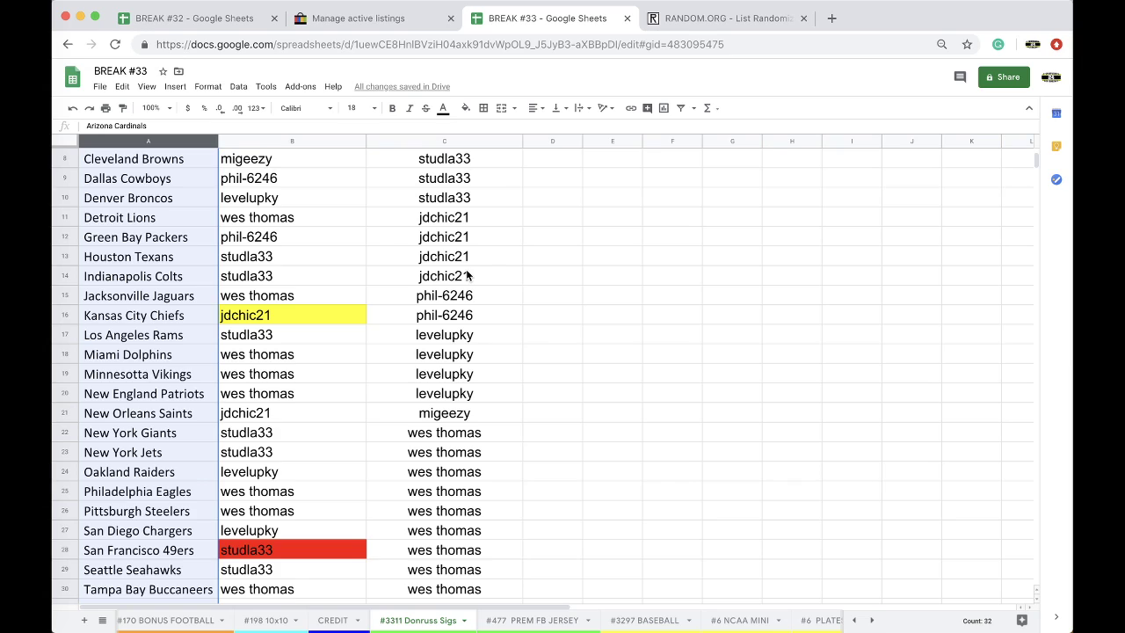
{"action": "left_click", "coordinate": [660, 27]}
{"action": "key", "text": "super+l"}
Step: Enter the 32 names into a fresh random.org list randomizer and shuffle them four times
{"action": "key", "text": "Return"}
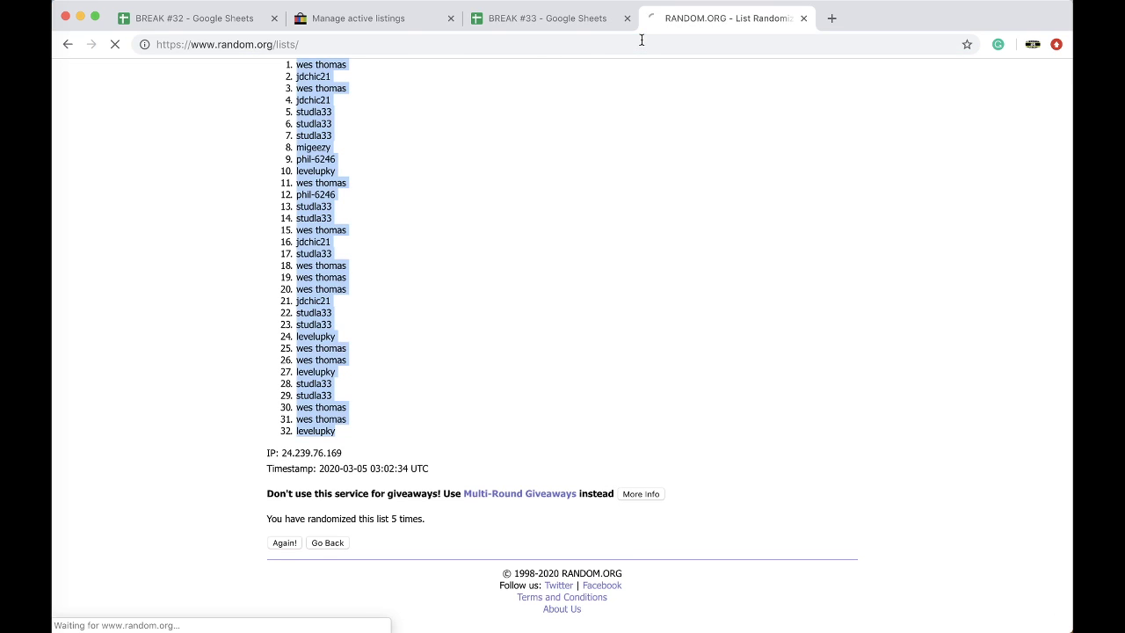
{"action": "left_click", "coordinate": [354, 364]}
{"action": "left_click", "coordinate": [293, 502]}
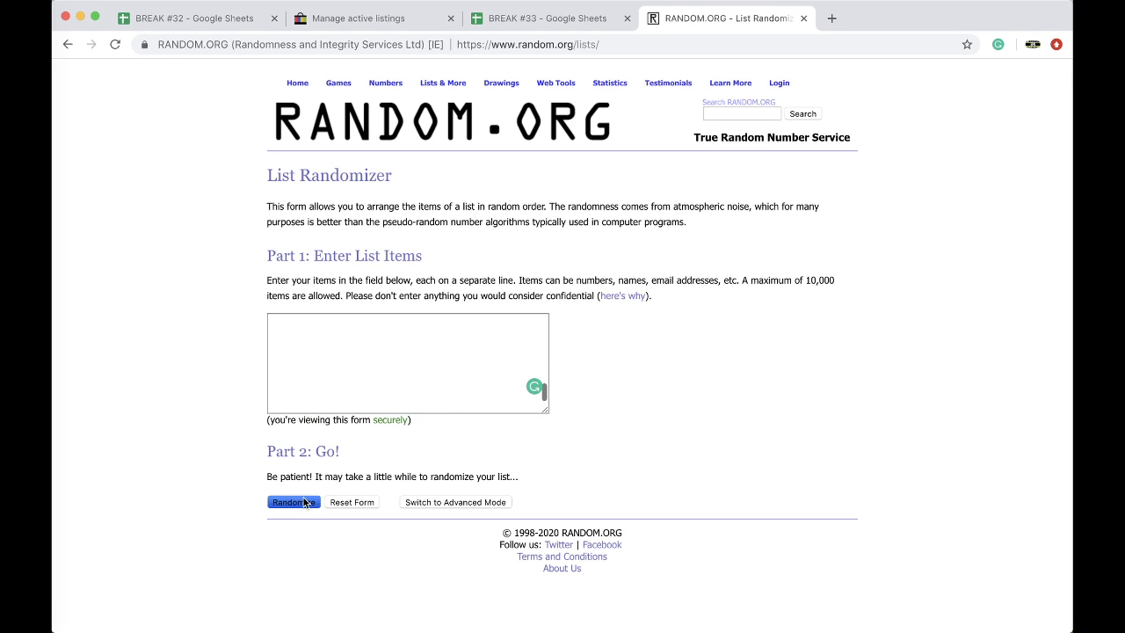
{"action": "left_click", "coordinate": [284, 534]}
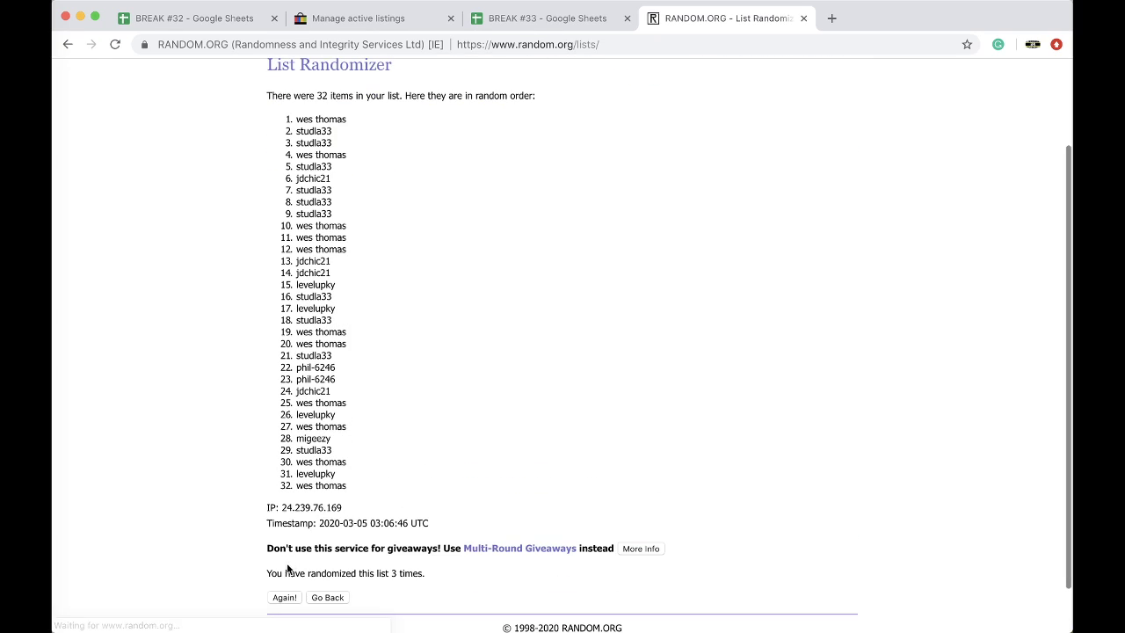
{"action": "left_click", "coordinate": [284, 596]}
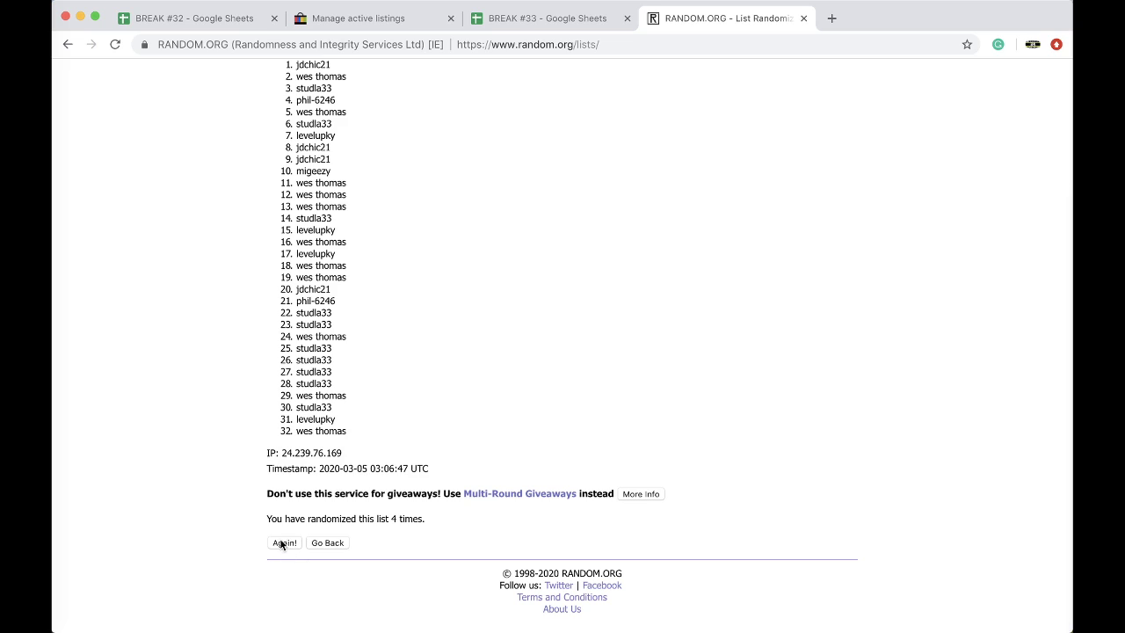
{"action": "left_click", "coordinate": [284, 539]}
{"action": "double_click", "coordinate": [314, 229]}
{"action": "key", "text": "ctrl+c"}
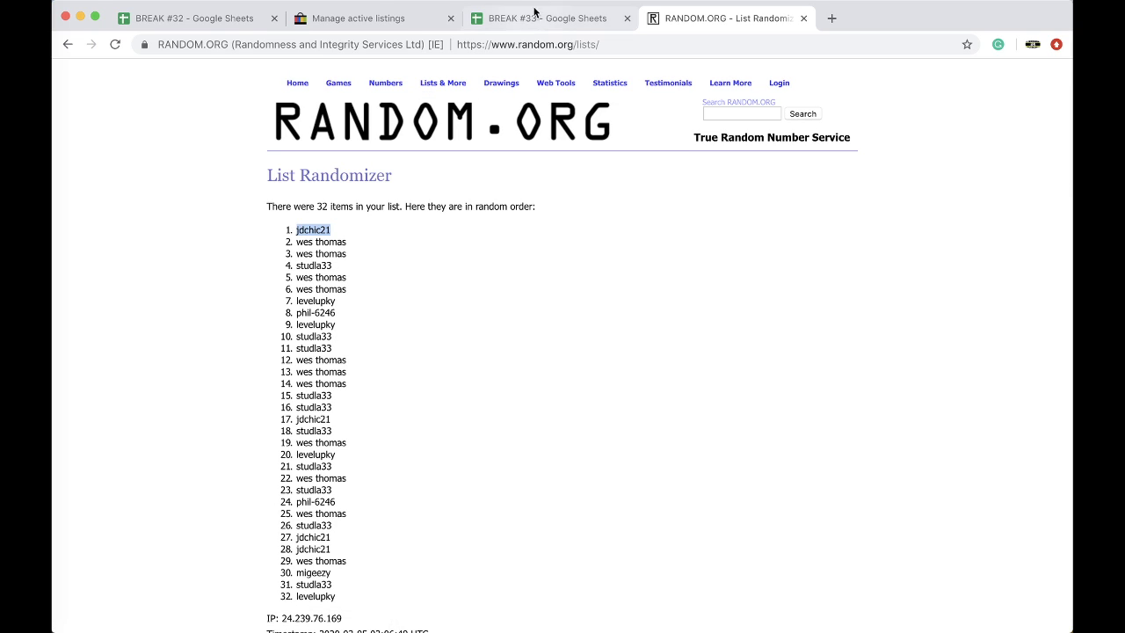
{"action": "left_click", "coordinate": [545, 18]}
{"action": "left_click", "coordinate": [639, 318]}
{"action": "key", "text": "ctrl+v"}
{"action": "scroll", "coordinate": [496, 322], "scroll_direction": "up", "scroll_amount": 3}
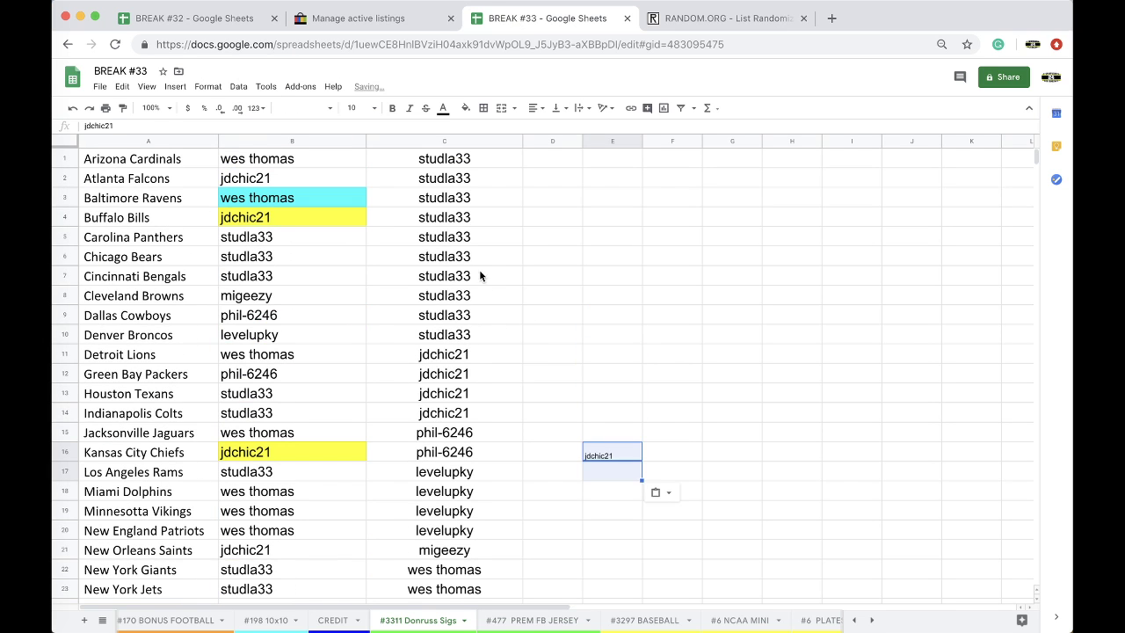
{"action": "left_click", "coordinate": [470, 257]}
{"action": "key", "text": "ctrl+c"}
{"action": "left_click", "coordinate": [610, 473]}
{"action": "key", "text": "ctrl+v"}
{"action": "scroll", "coordinate": [454, 458], "scroll_direction": "down", "scroll_amount": 5}
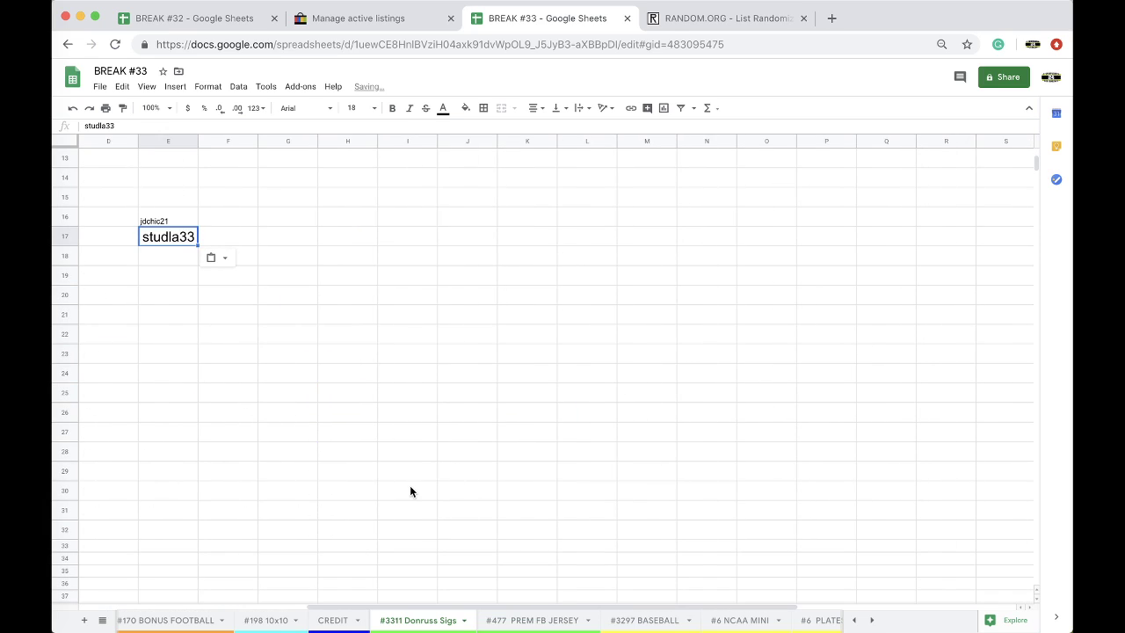
{"action": "left_click", "coordinate": [485, 467]}
{"action": "key", "text": "ctrl+c"}
{"action": "left_click", "coordinate": [601, 251]}
{"action": "key", "text": "ctrl+v"}
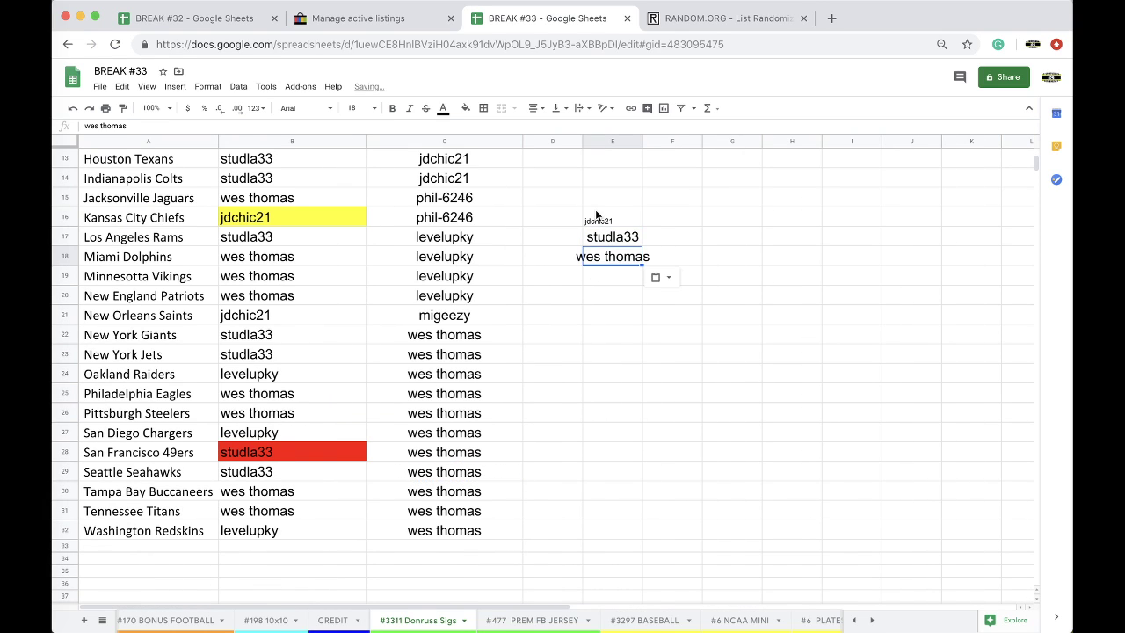
Step: Move the three names from E16:E18 into C25:C27 on #170 BONUS FOOTBALL
{"action": "left_click", "coordinate": [601, 218]}
{"action": "left_click", "coordinate": [598, 260], "text": "shift"}
{"action": "key", "text": "ctrl+c"}
{"action": "key", "text": "Delete"}
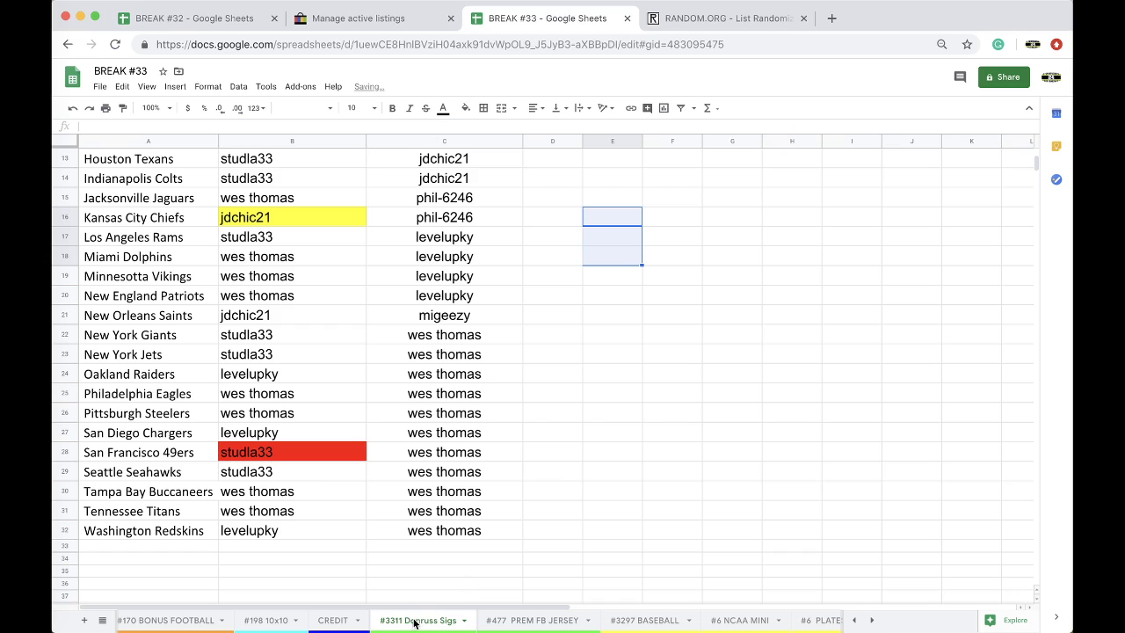
{"action": "scroll", "coordinate": [415, 622], "scroll_direction": "left", "scroll_amount": 2}
{"action": "left_click", "coordinate": [344, 620]}
{"action": "left_click", "coordinate": [356, 455]}
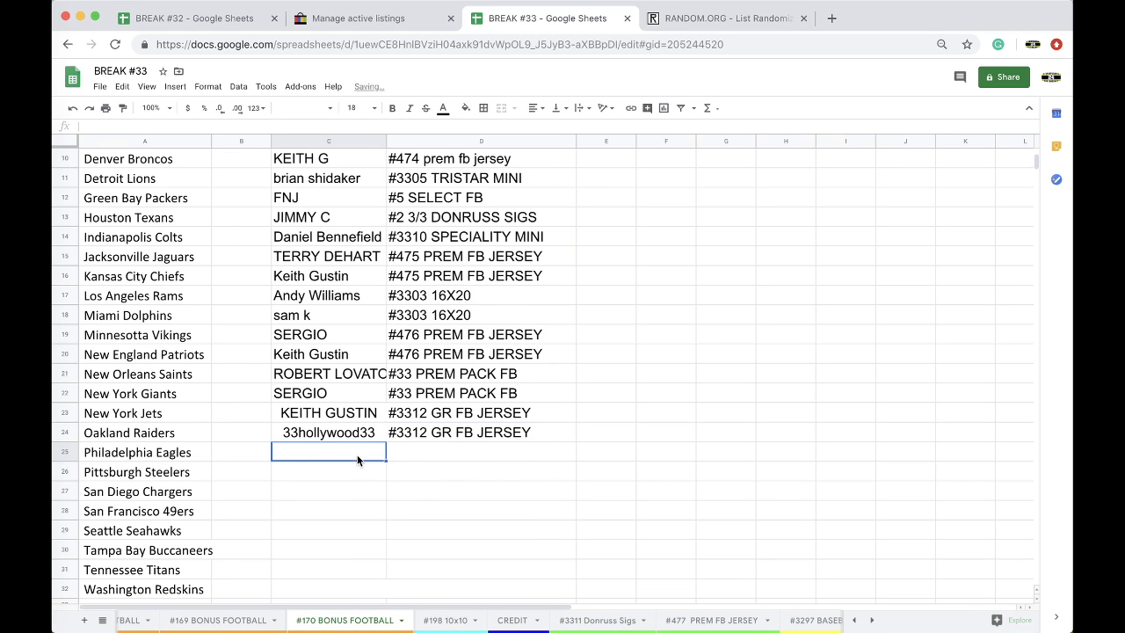
{"action": "key", "text": "ctrl+v"}
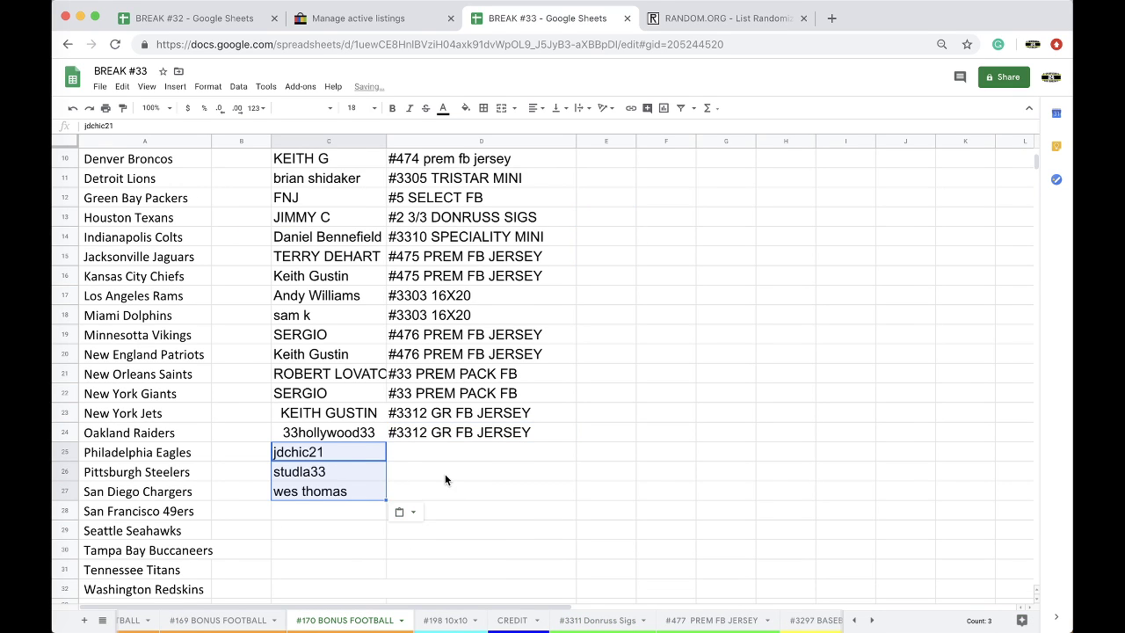
Step: Label D25, D26 and D27 with '#3311 DONRUSS SIGS'
{"action": "scroll", "coordinate": [445, 479], "scroll_direction": "up", "scroll_amount": 5}
{"action": "scroll", "coordinate": [444, 475], "scroll_direction": "down", "scroll_amount": 5}
{"action": "left_click", "coordinate": [424, 453]}
{"action": "type", "text": "#33"}
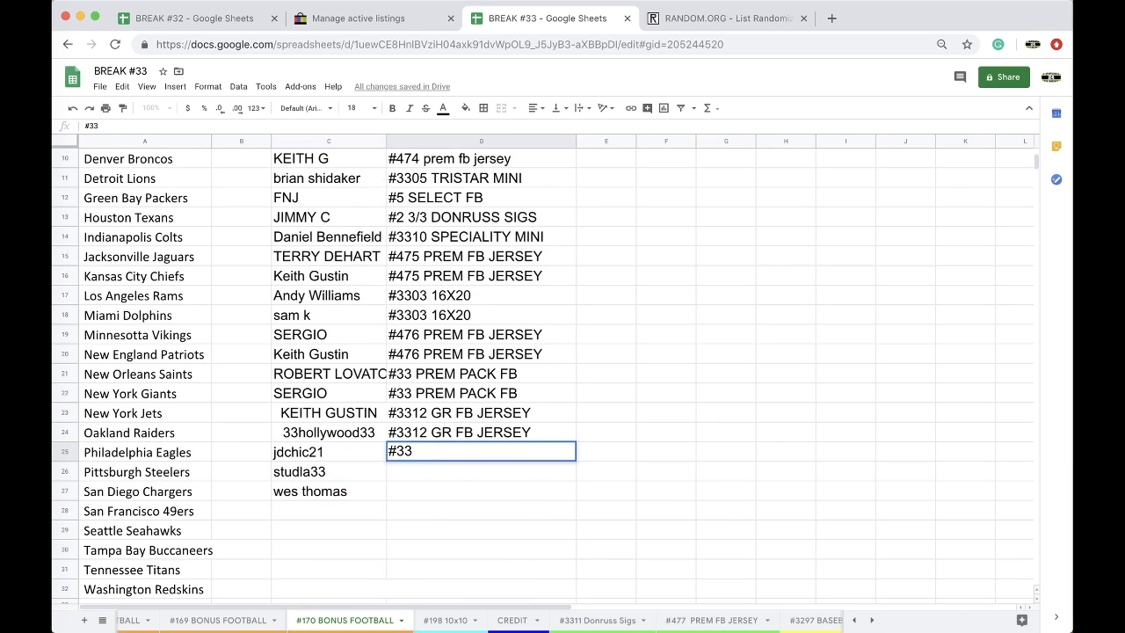
{"action": "type", "text": "11 D"}
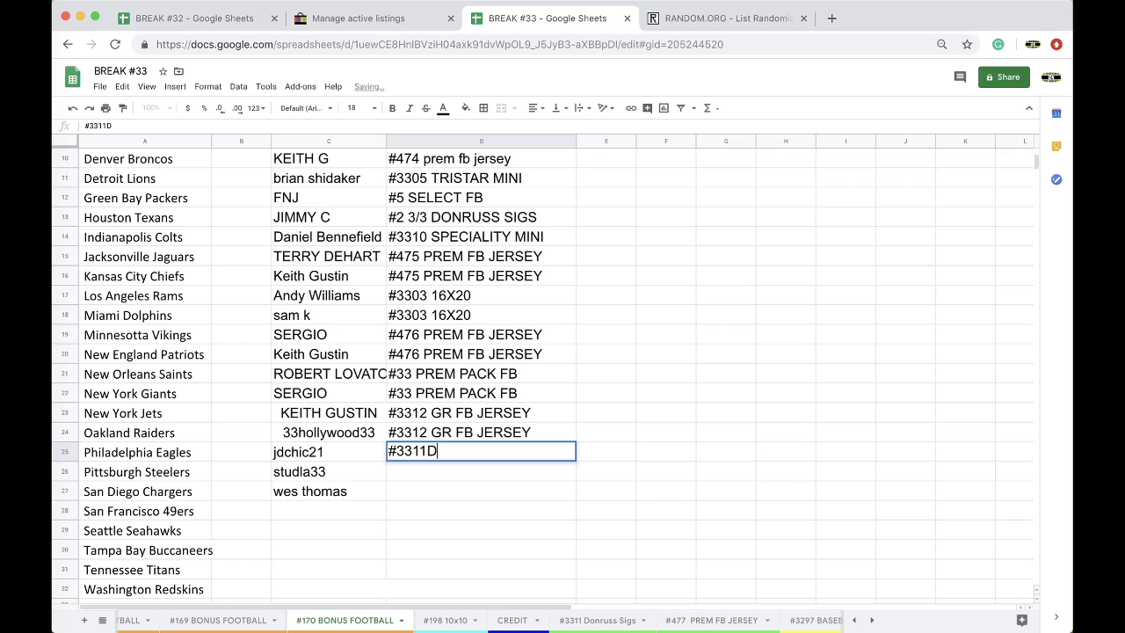
{"action": "type", "text": "ONRUSS SIGS"}
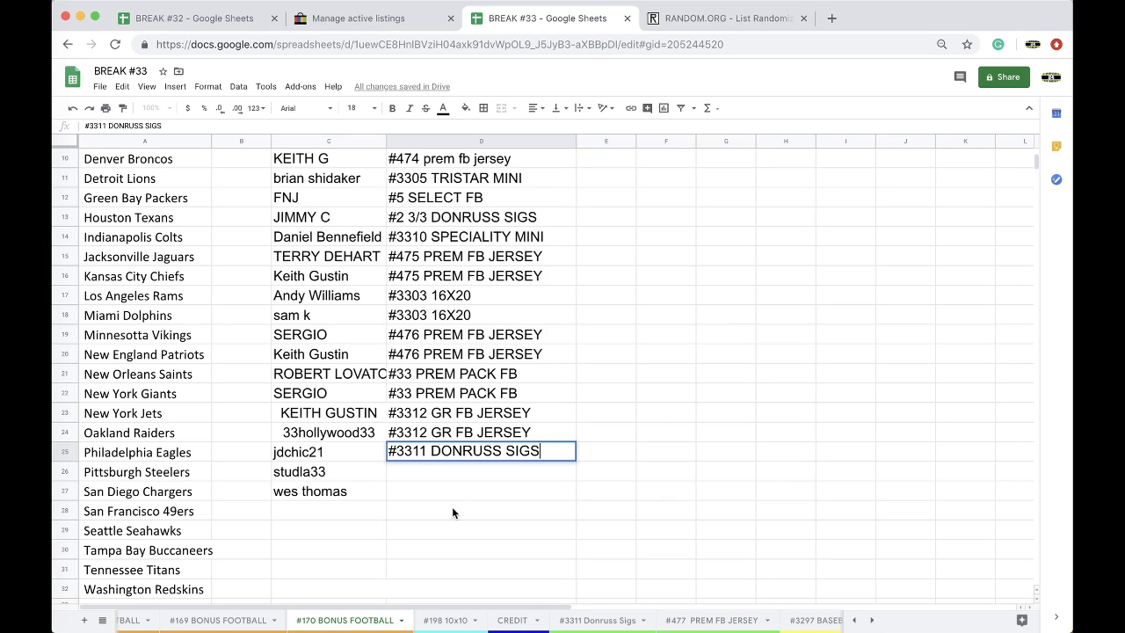
{"action": "left_click", "coordinate": [452, 508]}
{"action": "left_click", "coordinate": [433, 452]}
{"action": "key", "text": "super+c"}
{"action": "key", "text": "Down"}
{"action": "key", "text": "super+v"}
{"action": "key", "text": "Down"}
{"action": "key", "text": "super+v"}
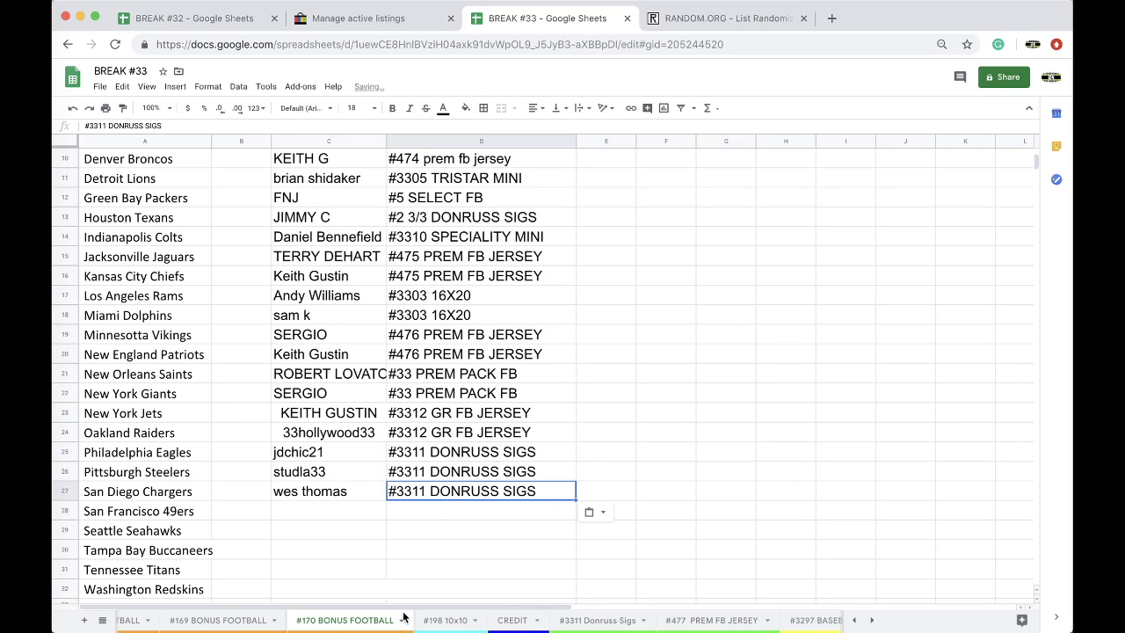
{"action": "scroll", "coordinate": [433, 620], "scroll_direction": "down", "scroll_amount": 1}
{"action": "left_click", "coordinate": [470, 620]}
Step: Drag the #3311 Donruss Sigs tab left so it sits before #166
{"action": "scroll", "coordinate": [477, 620], "scroll_direction": "up", "scroll_amount": 2}
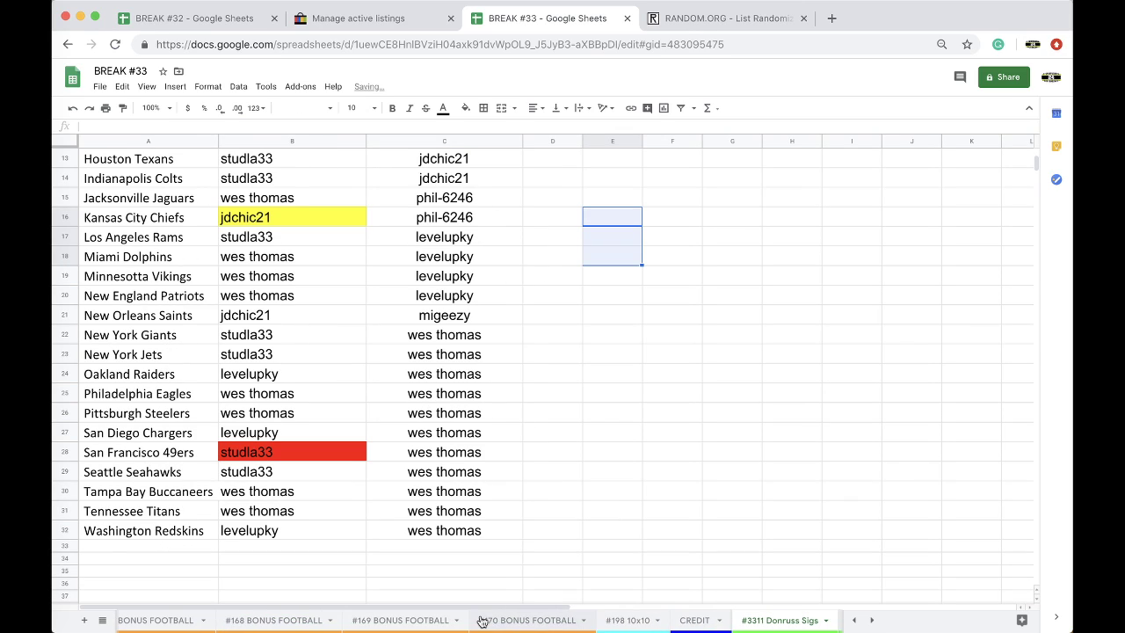
{"action": "left_click_drag", "start_coordinate": [754, 623], "coordinate": [391, 622]}
{"action": "left_click_drag", "start_coordinate": [635, 622], "coordinate": [249, 620]}
{"action": "scroll", "coordinate": [249, 620], "scroll_direction": "down", "scroll_amount": 3}
Step: Copy the spot numbers in column G of #477 PREM FB JERSEY
{"action": "left_click", "coordinate": [603, 619]}
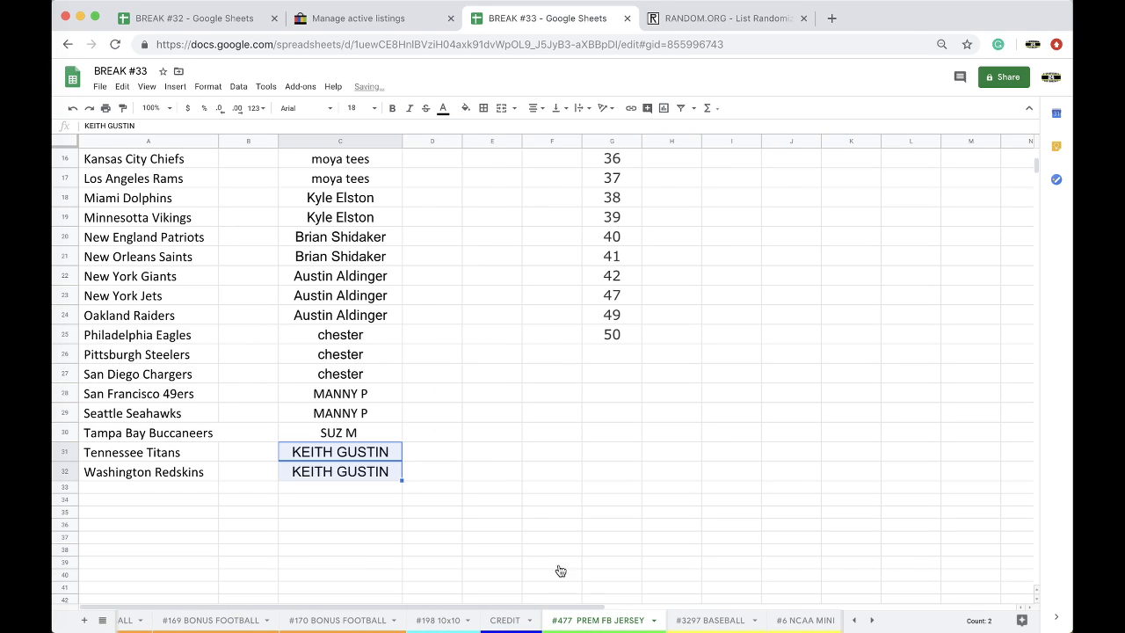
{"action": "scroll", "coordinate": [428, 484], "scroll_direction": "up", "scroll_amount": 5}
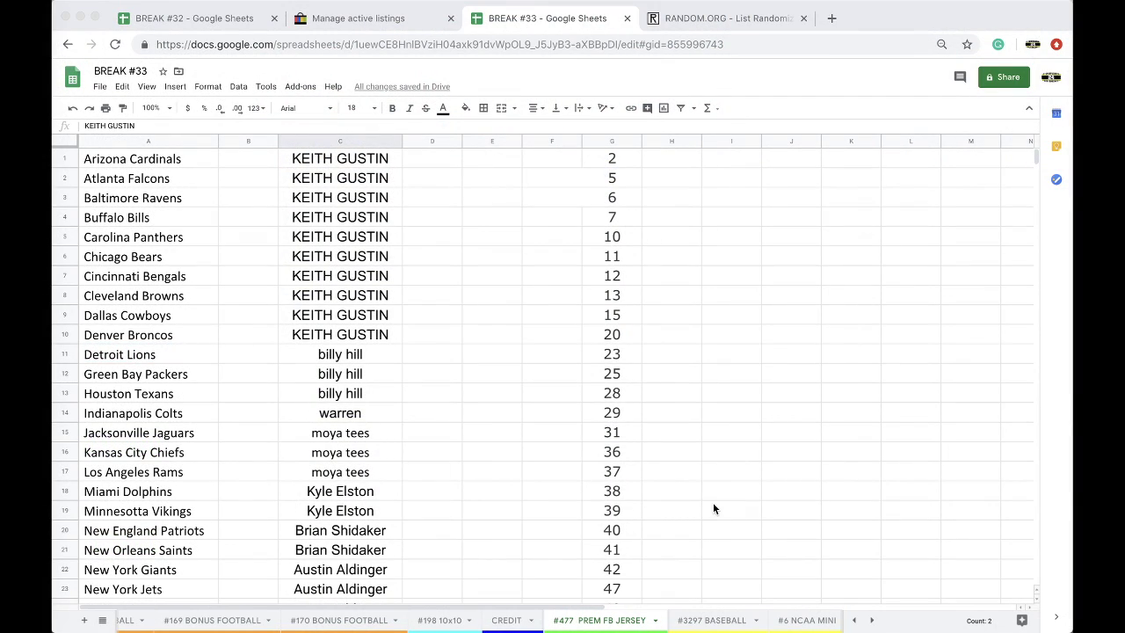
{"action": "left_click", "coordinate": [601, 139]}
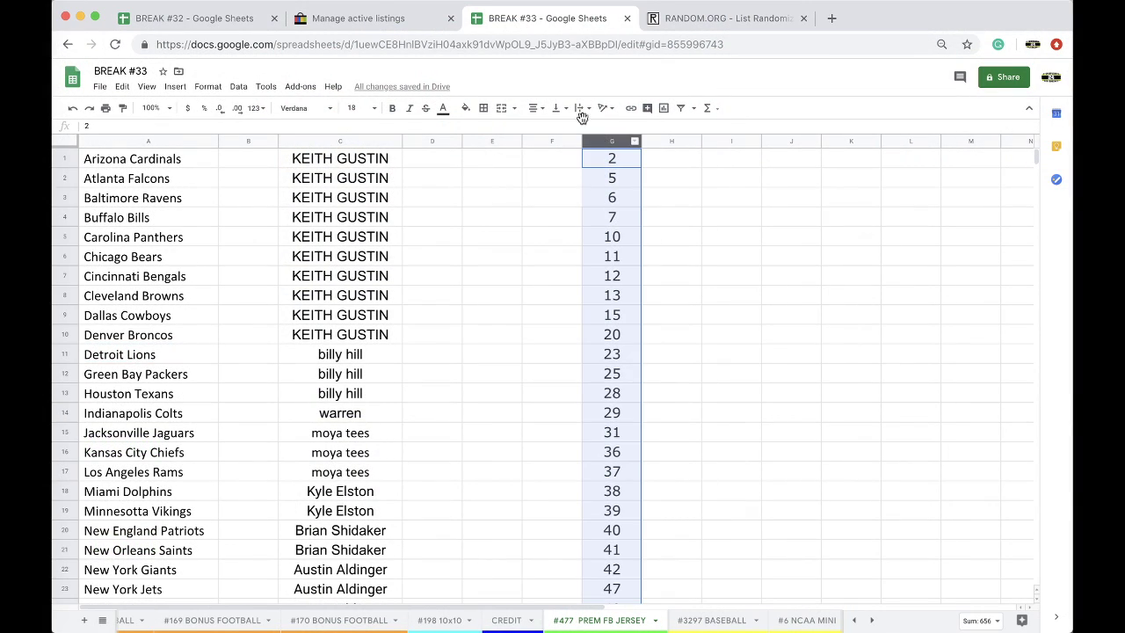
{"action": "left_click", "coordinate": [698, 18]}
Step: Paste the 25 spot numbers into a fresh random.org list and reshuffle repeatedly, leaving 39 on top
{"action": "left_click", "coordinate": [665, 42]}
{"action": "key", "text": "Return"}
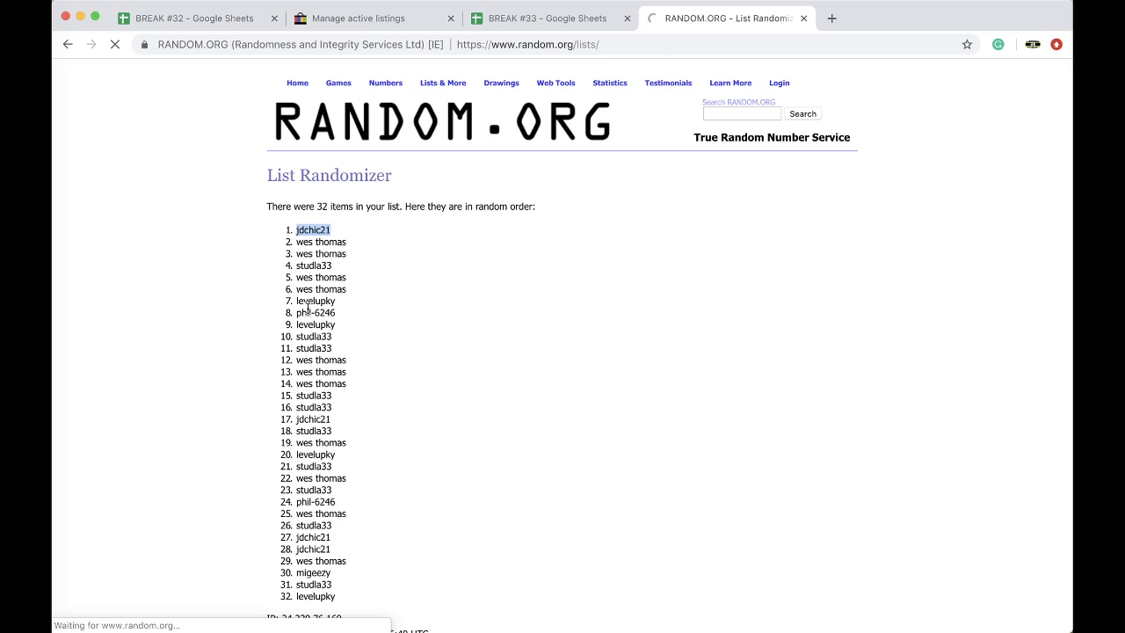
{"action": "left_click", "coordinate": [346, 333]}
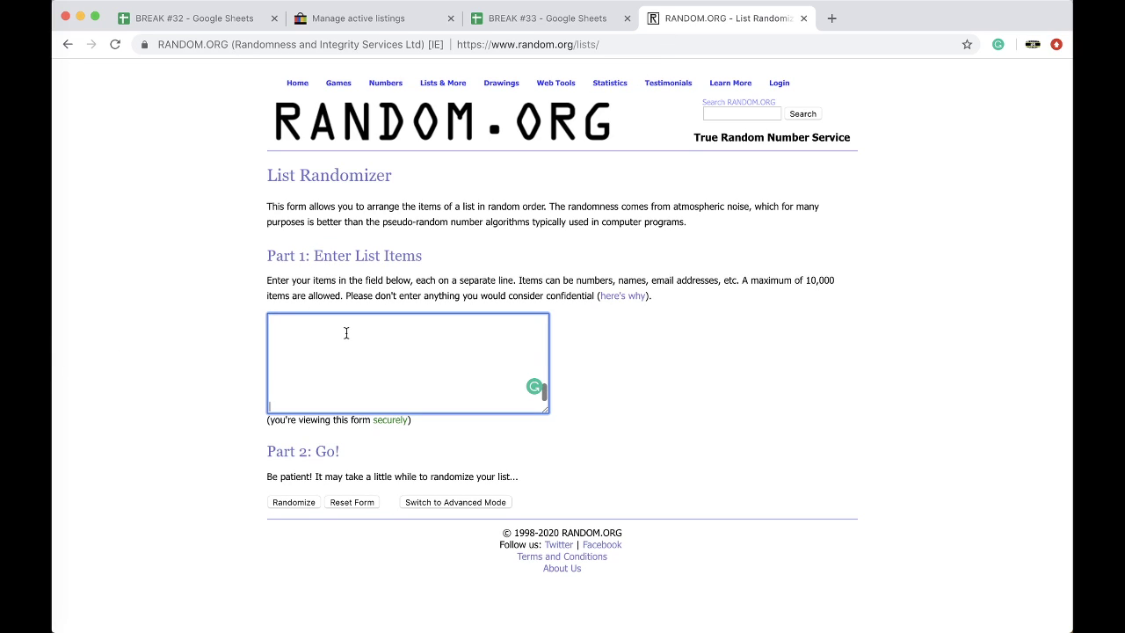
{"action": "key", "text": "ctrl+v"}
{"action": "left_click", "coordinate": [294, 502]}
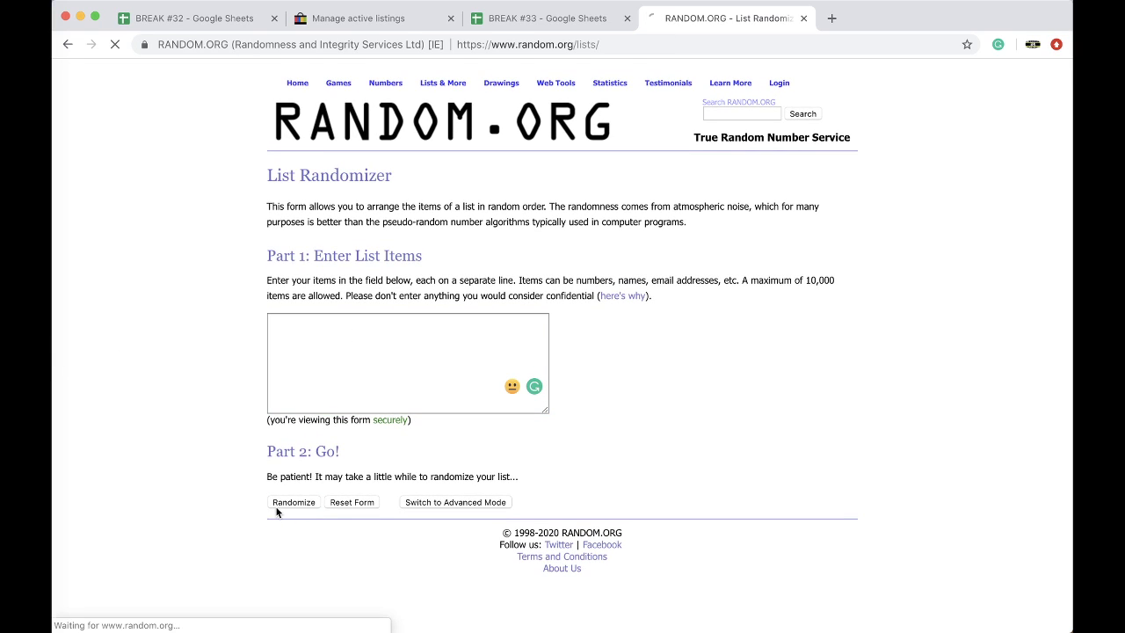
{"action": "scroll", "coordinate": [277, 512], "scroll_direction": "down", "scroll_amount": 2}
{"action": "left_click", "coordinate": [277, 544]}
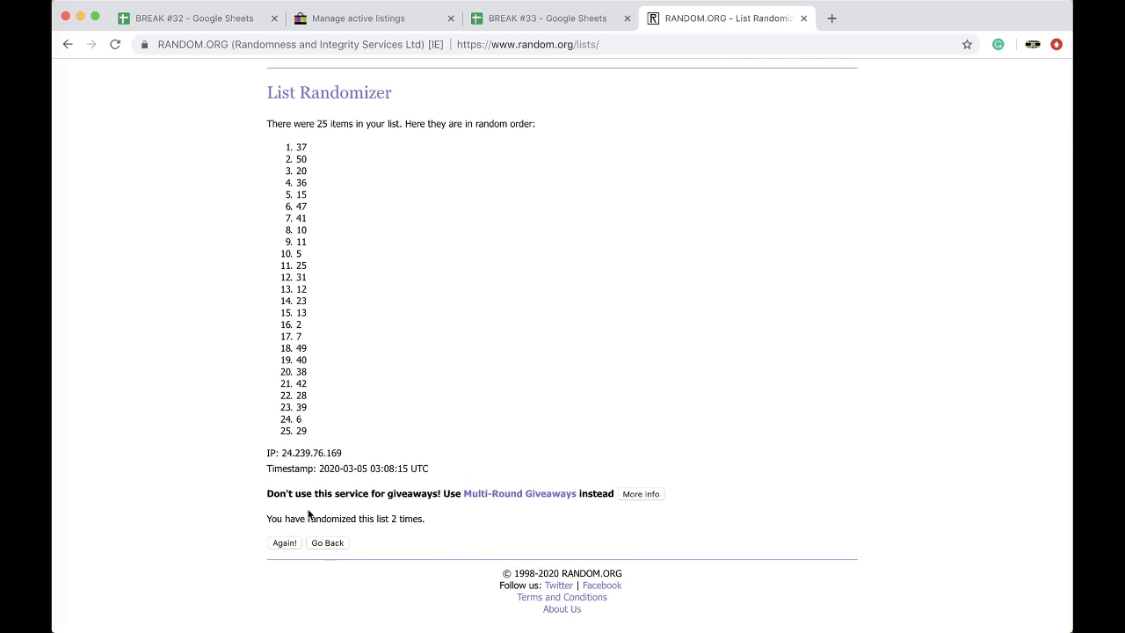
{"action": "left_click", "coordinate": [283, 543]}
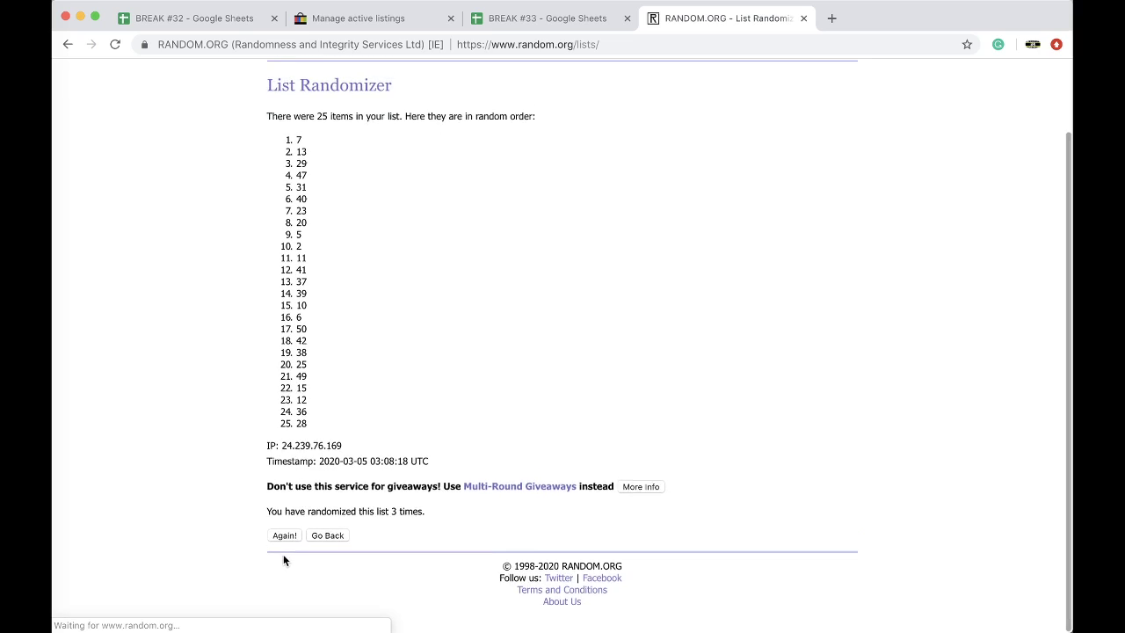
{"action": "left_click", "coordinate": [281, 544]}
{"action": "left_click", "coordinate": [280, 543]}
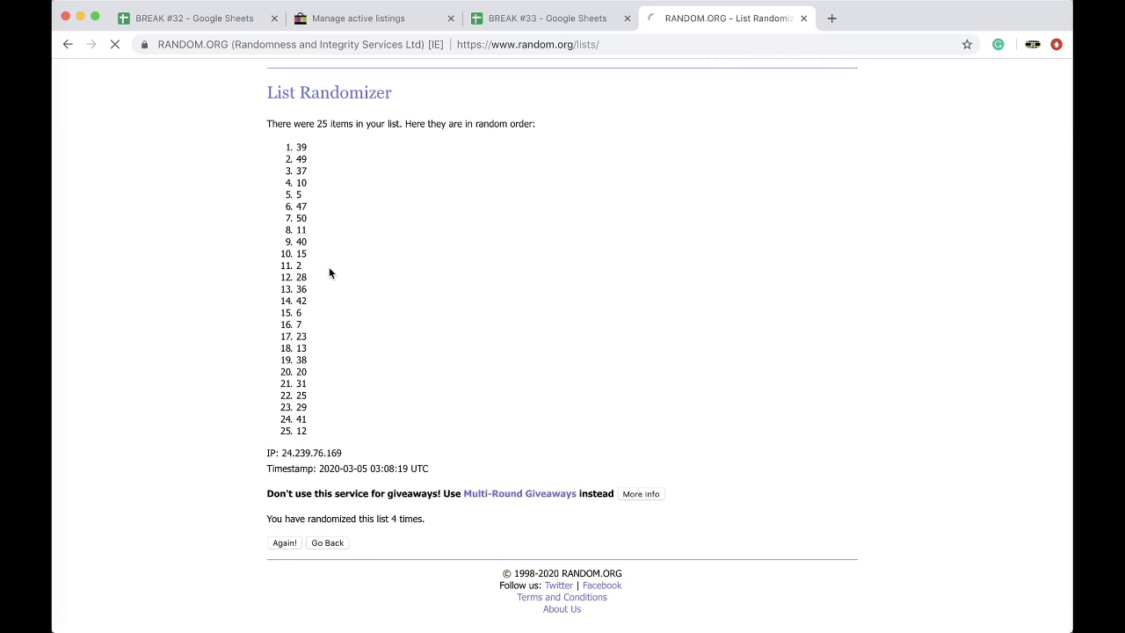
Step: Fill the cell holding spot 31 on #477 PREM FB JERSEY yellow
{"action": "left_click", "coordinate": [590, 19]}
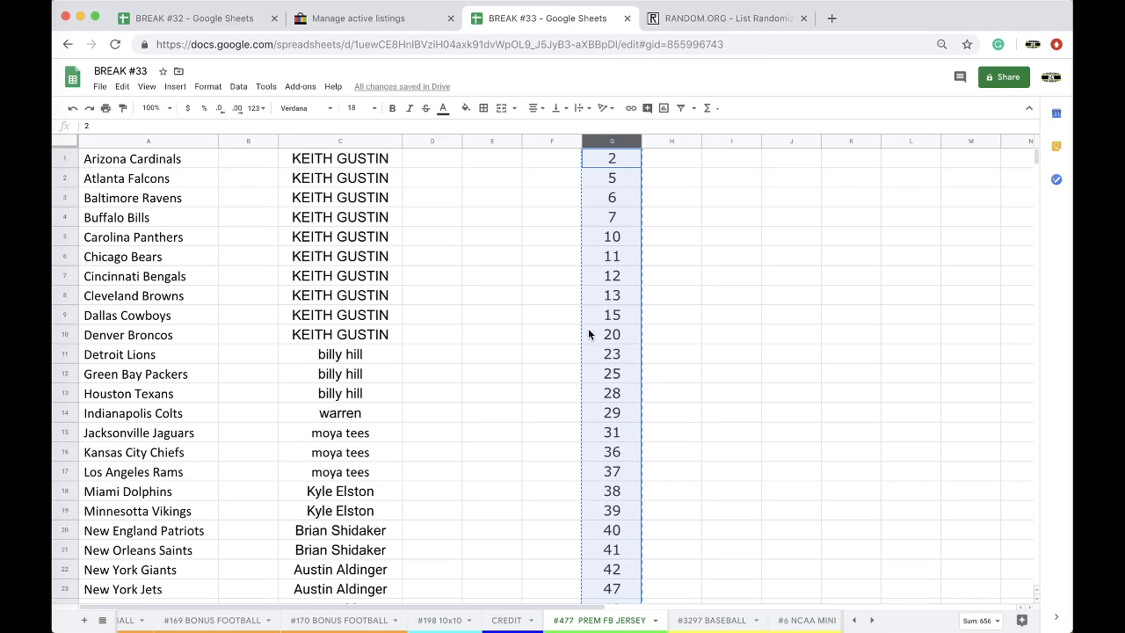
{"action": "left_click", "coordinate": [597, 430]}
{"action": "left_click", "coordinate": [466, 109]}
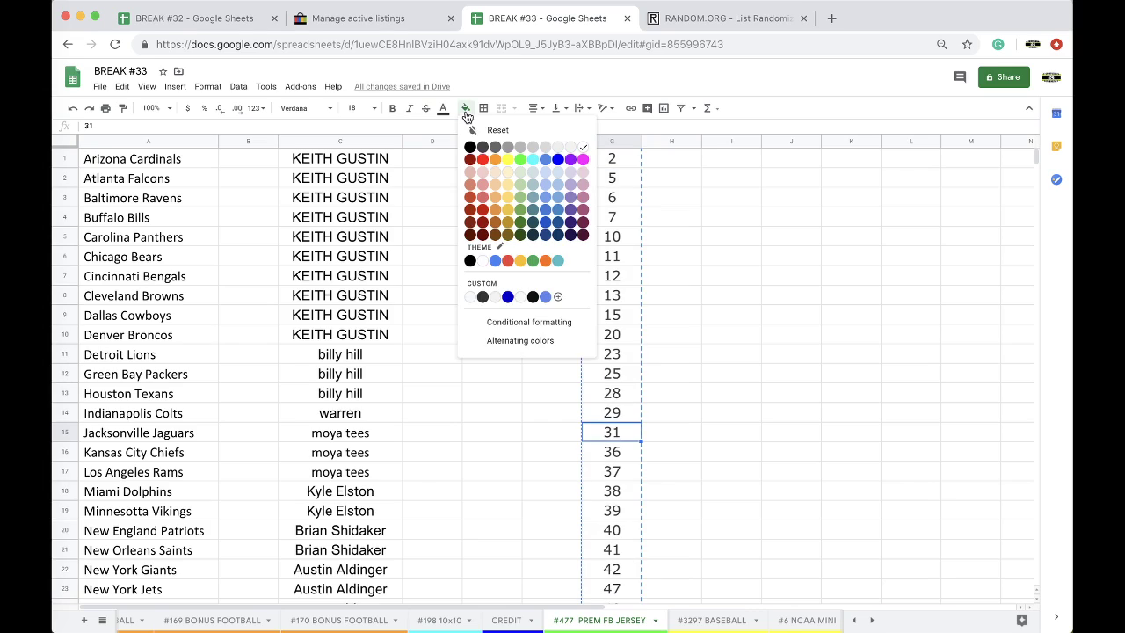
{"action": "left_click", "coordinate": [507, 159]}
Step: Duplicate #477 as '#478 PREM FB JERSEY' and give its tab a yellow colour
{"action": "right_click", "coordinate": [578, 618]}
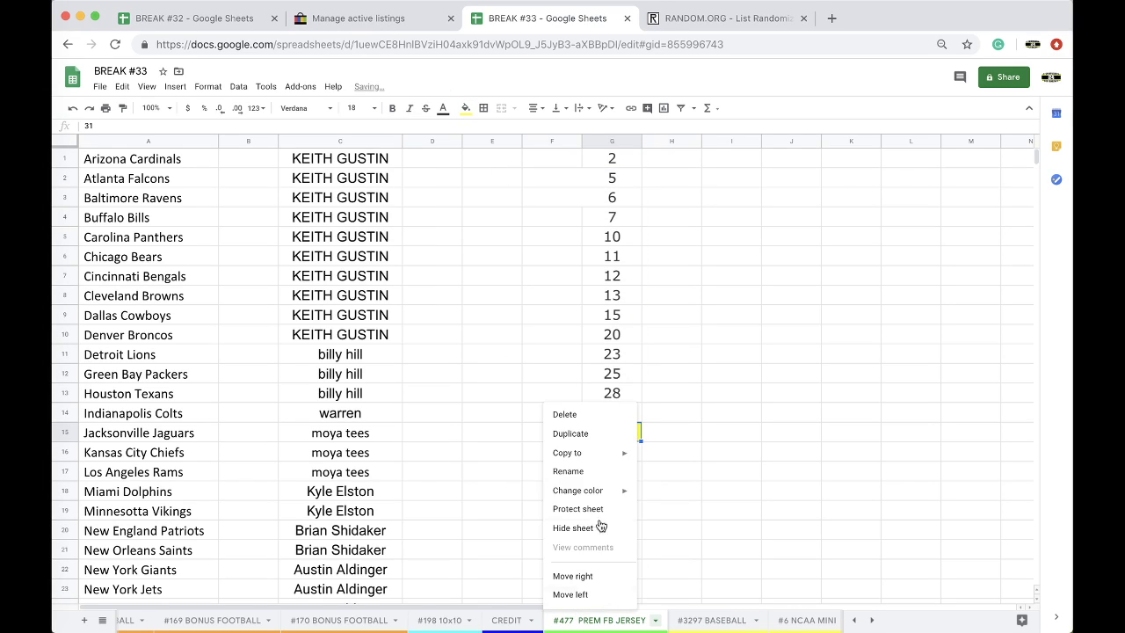
{"action": "left_click", "coordinate": [570, 433]}
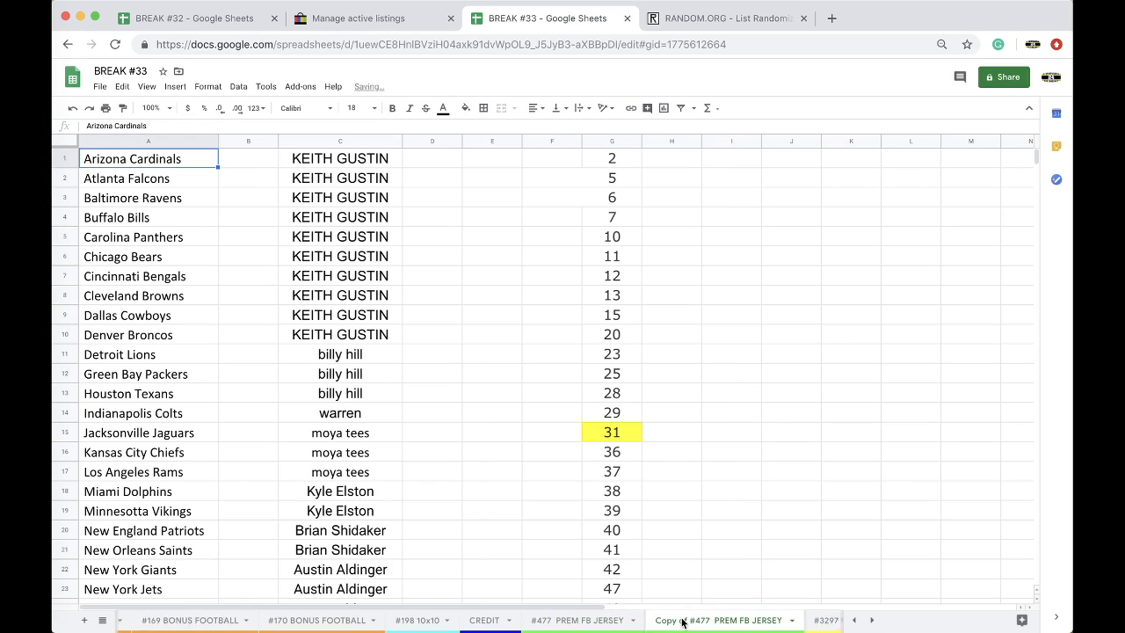
{"action": "double_click", "coordinate": [682, 622]}
{"action": "left_click", "coordinate": [691, 621]}
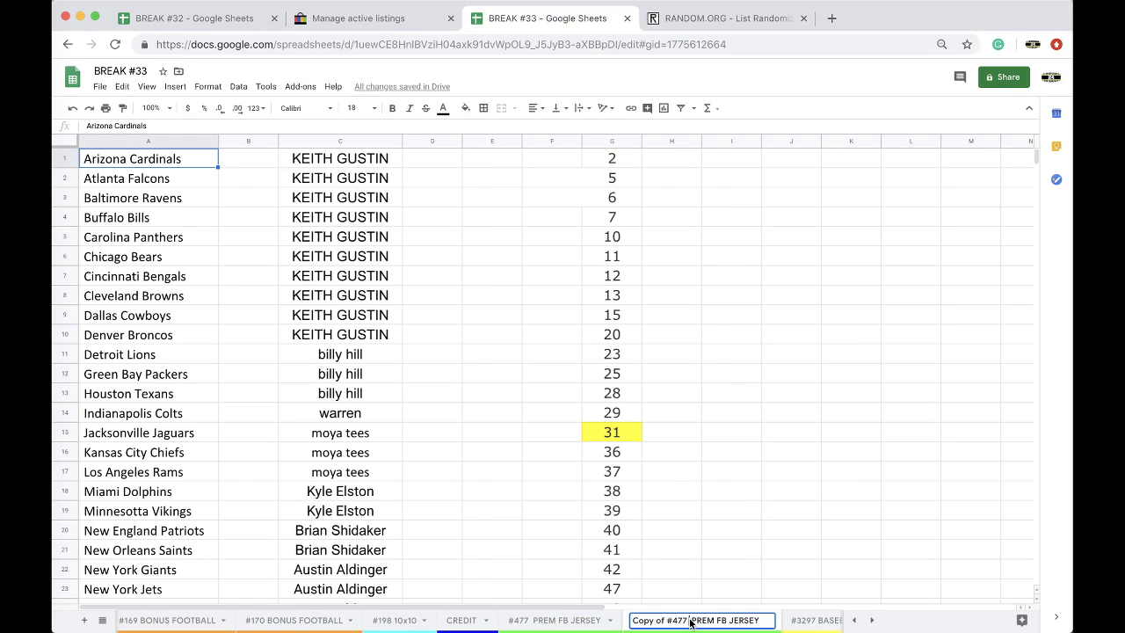
{"action": "key", "text": "BackSpace"}
{"action": "key", "text": "BackSpace"}
{"action": "key", "text": "BackSpace"}
{"action": "key", "text": "BackSpace"}
{"action": "key", "text": "BackSpace"}
{"action": "key", "text": "BackSpace"}
{"action": "key", "text": "BackSpace"}
{"action": "key", "text": "BackSpace"}
{"action": "key", "text": "BackSpace"}
{"action": "key", "text": "BackSpace"}
{"action": "key", "text": "BackSpace"}
{"action": "key", "text": "BackSpace"}
{"action": "type", "text": "#"}
{"action": "type", "text": "478"}
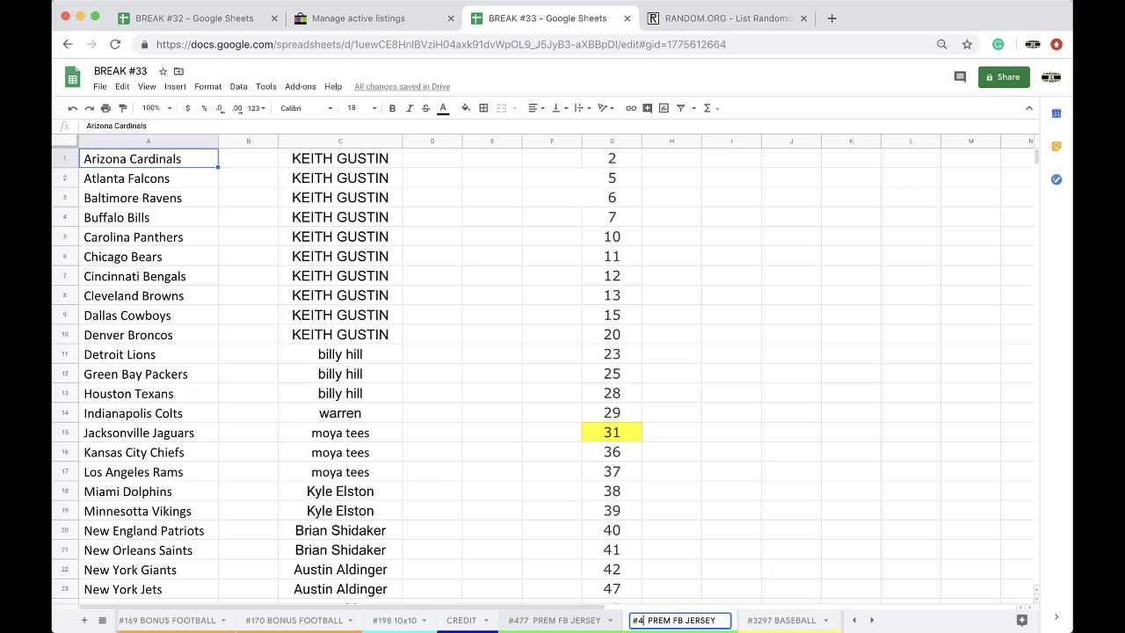
{"action": "left_click", "coordinate": [641, 547]}
{"action": "right_click", "coordinate": [676, 621]}
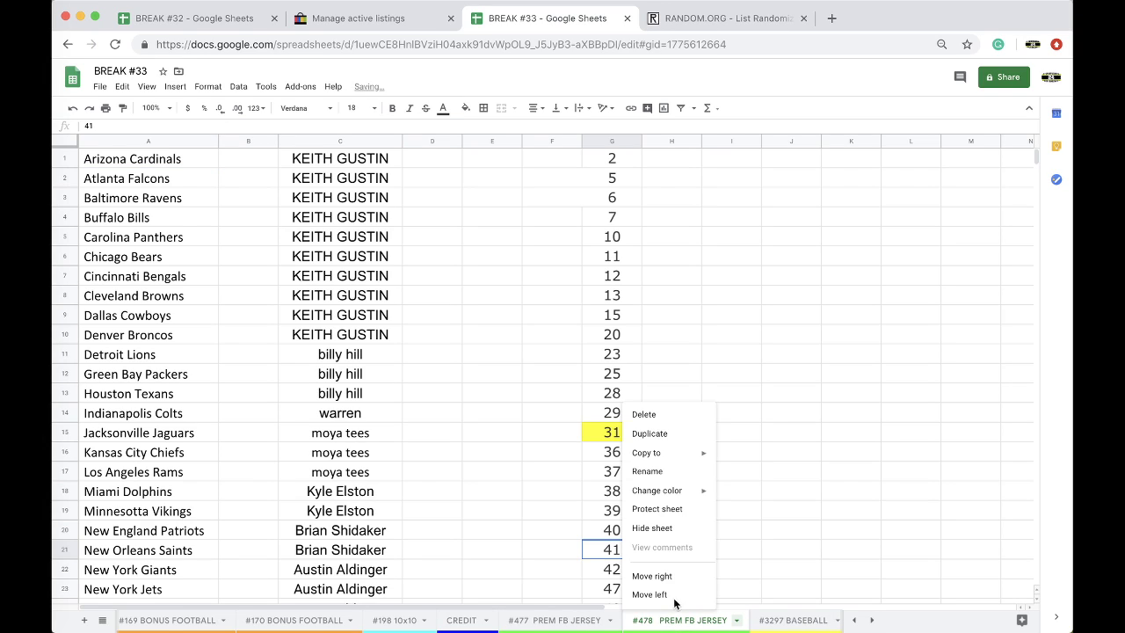
{"action": "mouse_move", "coordinate": [694, 490]}
{"action": "left_click", "coordinate": [767, 389]}
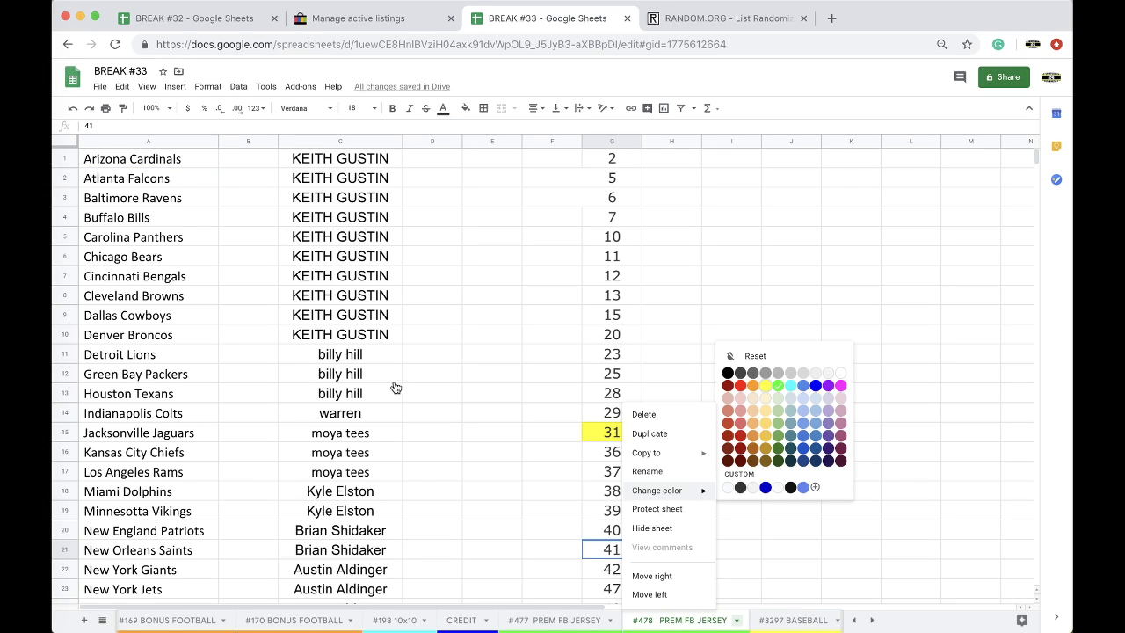
Step: Clear the old names in column C and paste the buyer's name into C11:C13
{"action": "left_click_drag", "start_coordinate": [347, 449], "coordinate": [337, 470]}
{"action": "key", "text": "ctrl+c"}
{"action": "key", "text": "Delete"}
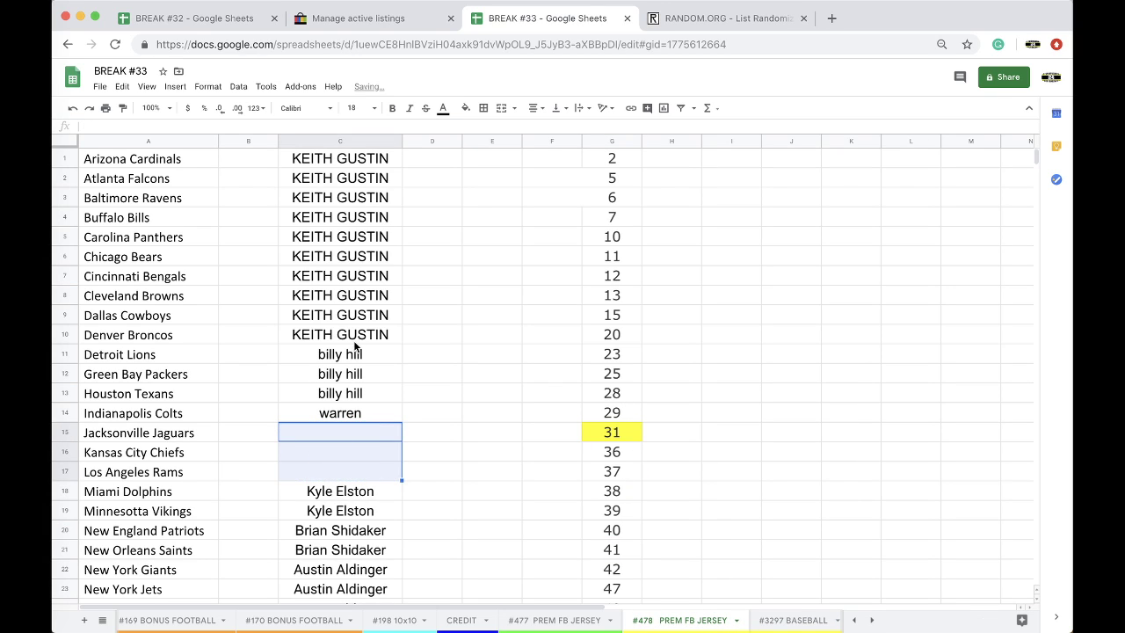
{"action": "left_click_drag", "start_coordinate": [349, 355], "coordinate": [356, 559]}
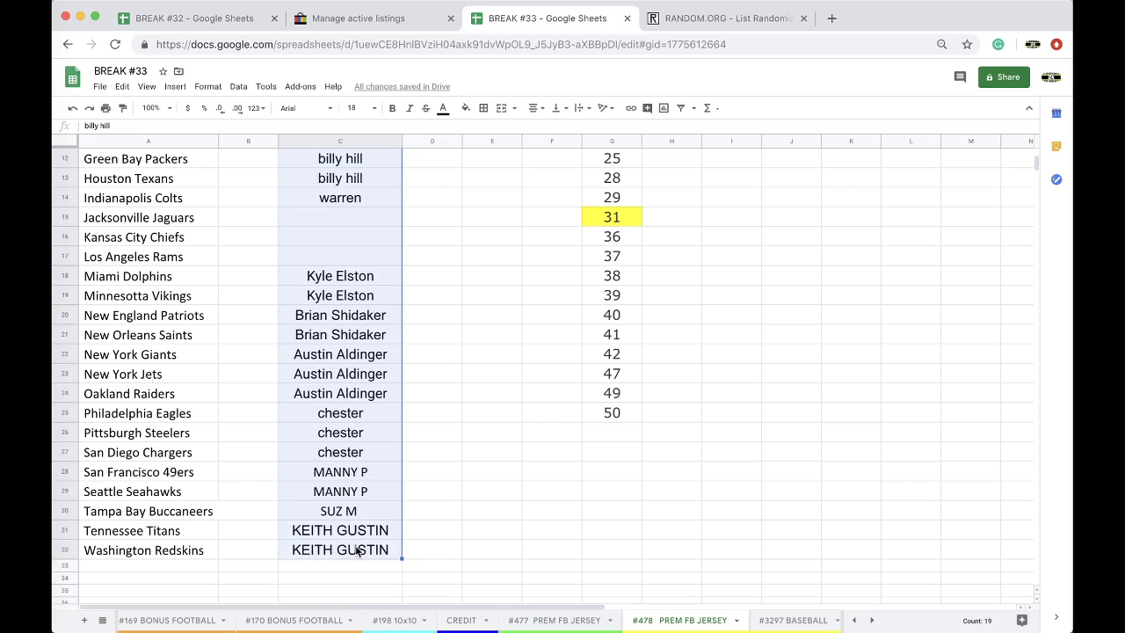
{"action": "key", "text": "Delete"}
{"action": "scroll", "coordinate": [352, 353], "scroll_direction": "up", "scroll_amount": 5}
{"action": "key", "text": "ctrl+v"}
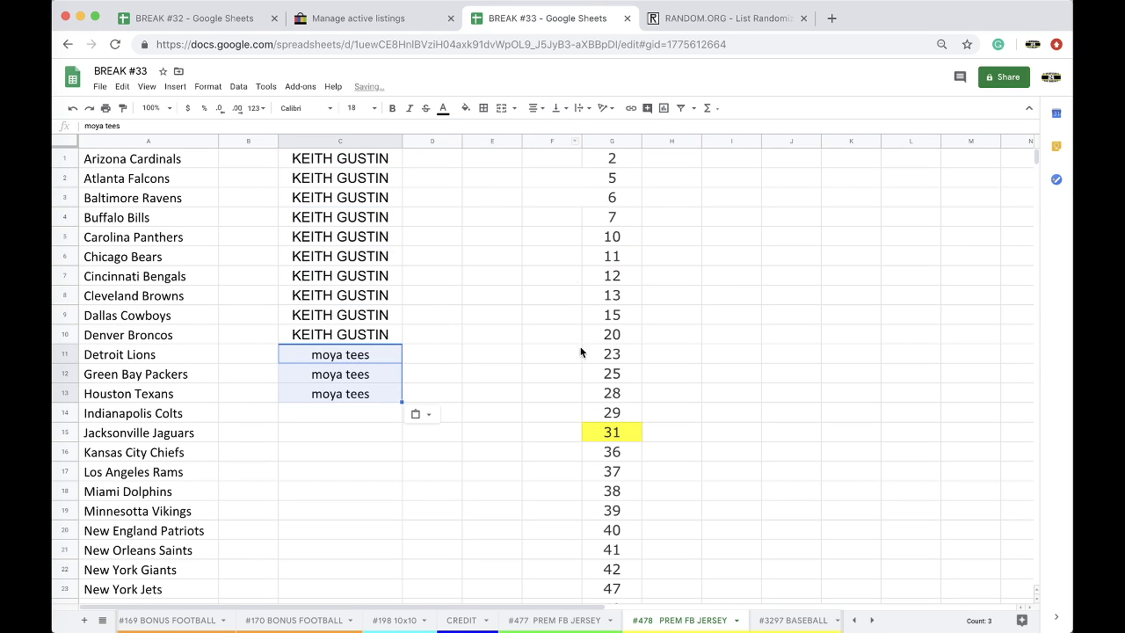
Step: Move the spot numbers 36–50 up so they start at G15, removing 31
{"action": "left_click_drag", "start_coordinate": [615, 451], "coordinate": [603, 431]}
{"action": "key", "text": "ctrl+c"}
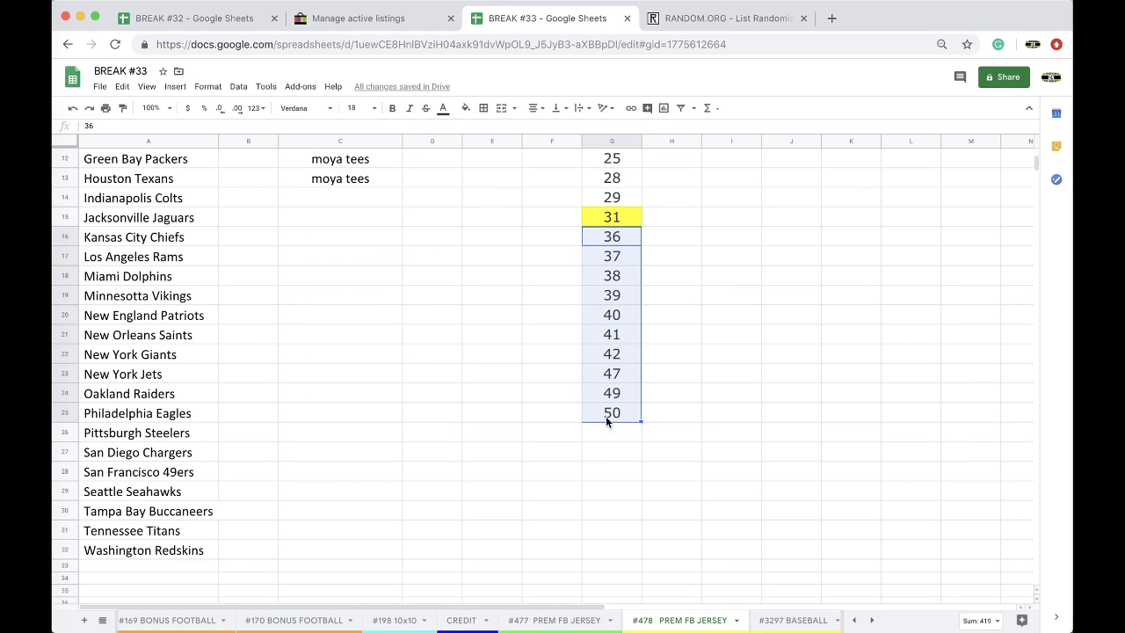
{"action": "key", "text": "Delete"}
{"action": "scroll", "coordinate": [618, 374], "scroll_direction": "up", "scroll_amount": 3}
{"action": "left_click", "coordinate": [603, 397]}
{"action": "key", "text": "ctrl+v"}
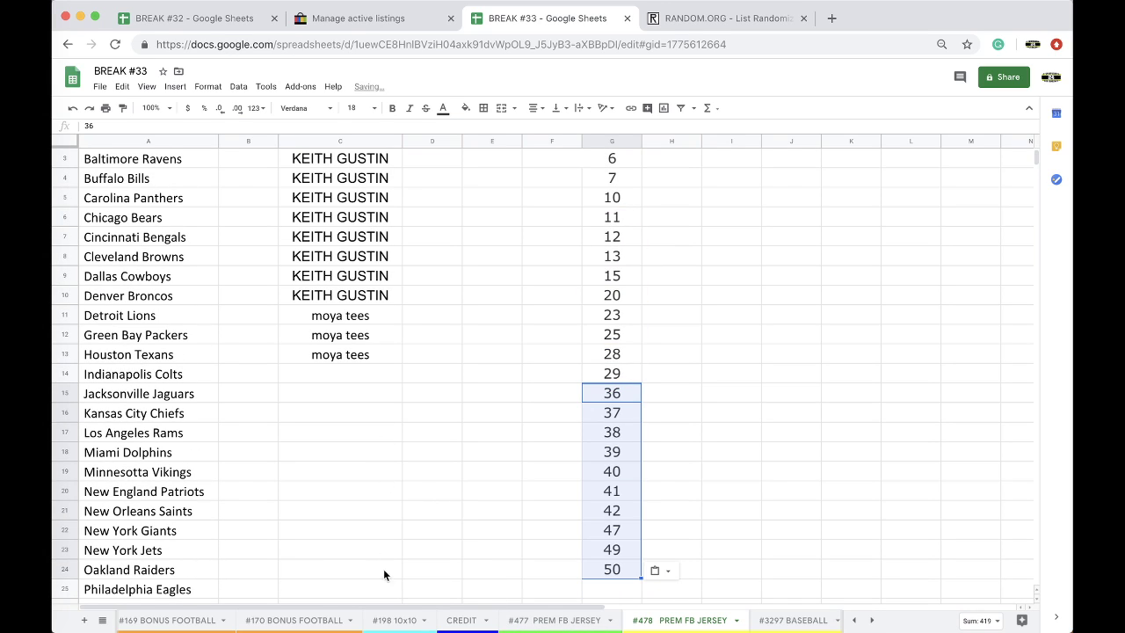
Step: Fill the buyer's name cells C11:C13 yellow
{"action": "left_click_drag", "start_coordinate": [325, 319], "coordinate": [338, 356]}
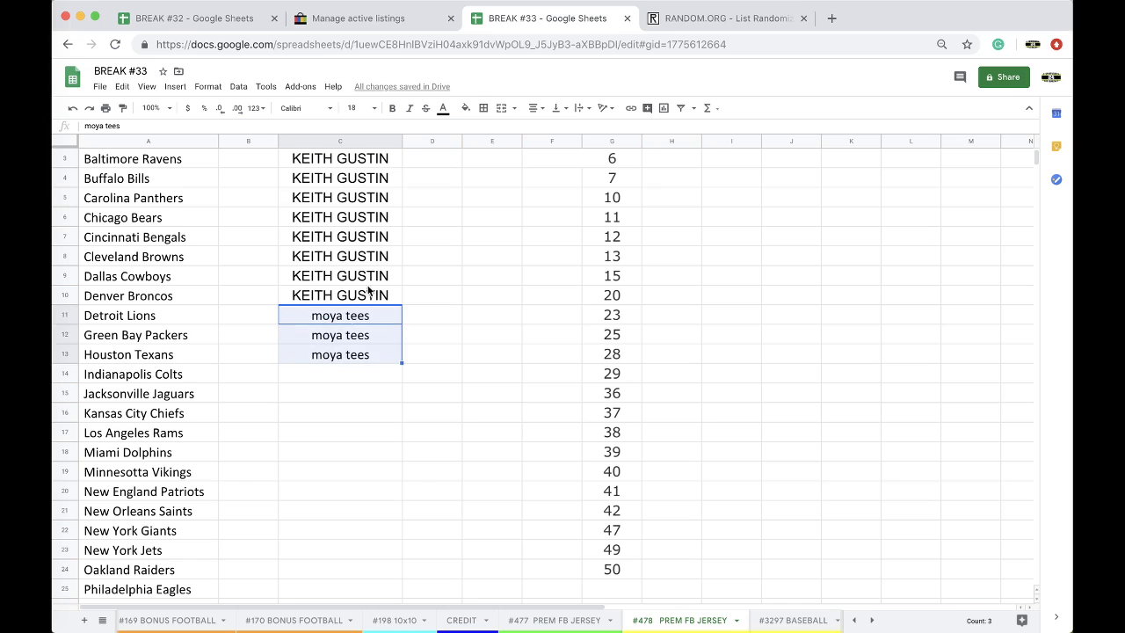
{"action": "left_click", "coordinate": [466, 107]}
{"action": "left_click", "coordinate": [507, 159]}
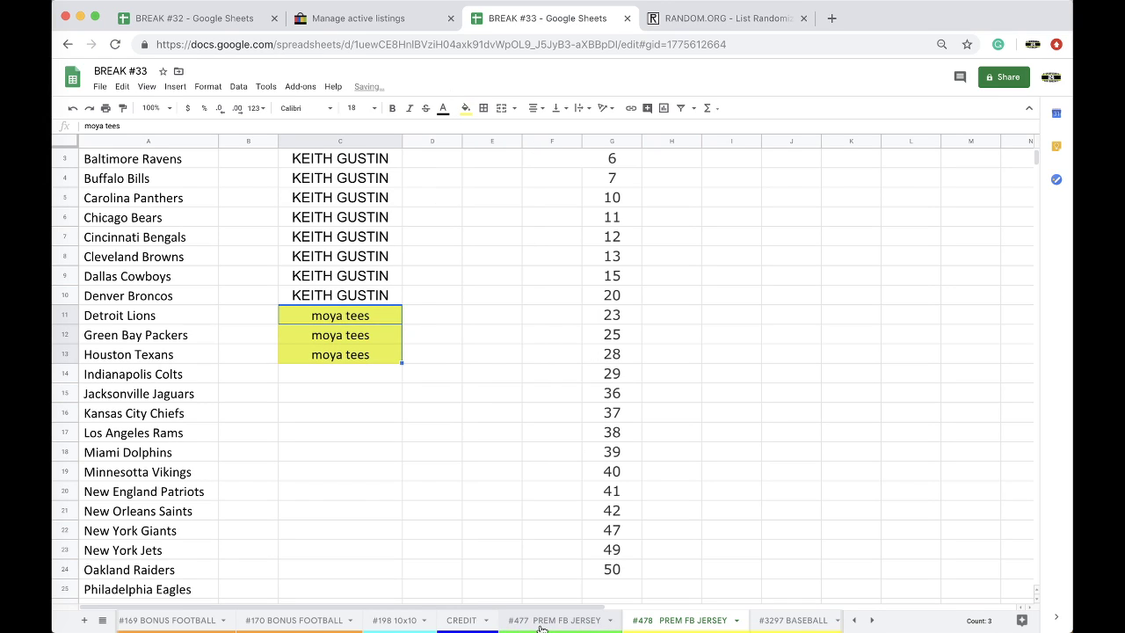
{"action": "left_click", "coordinate": [554, 621]}
Step: Enter -70 in CREDIT cell D50 beside the -$14 note
{"action": "left_click", "coordinate": [463, 621]}
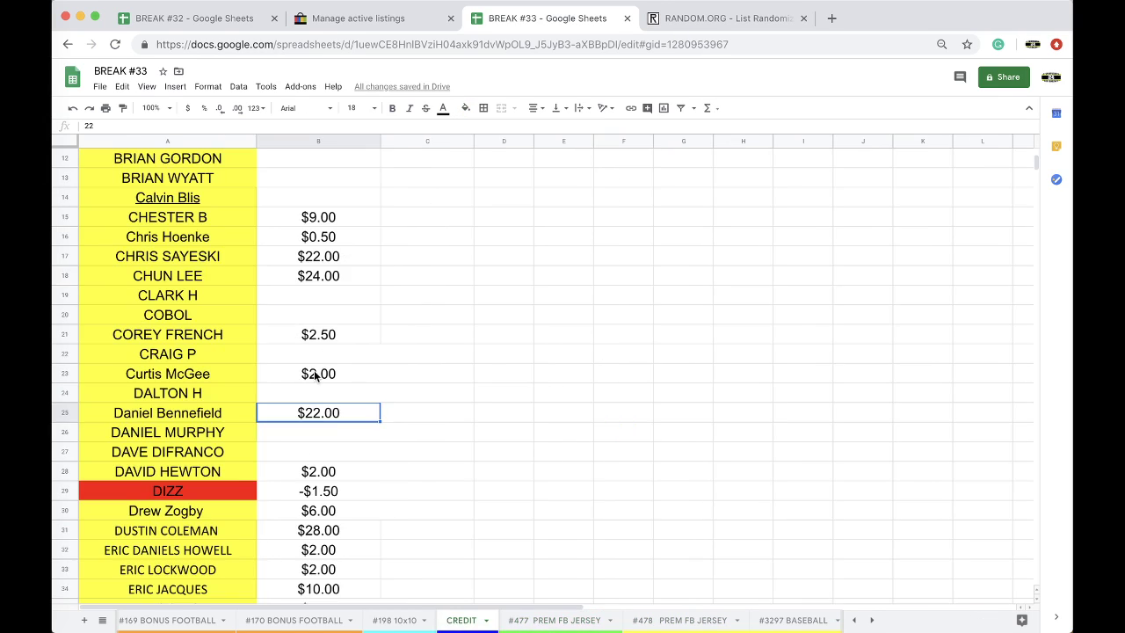
{"action": "scroll", "coordinate": [300, 474], "scroll_direction": "down", "scroll_amount": 1}
{"action": "scroll", "coordinate": [300, 474], "scroll_direction": "down", "scroll_amount": 5}
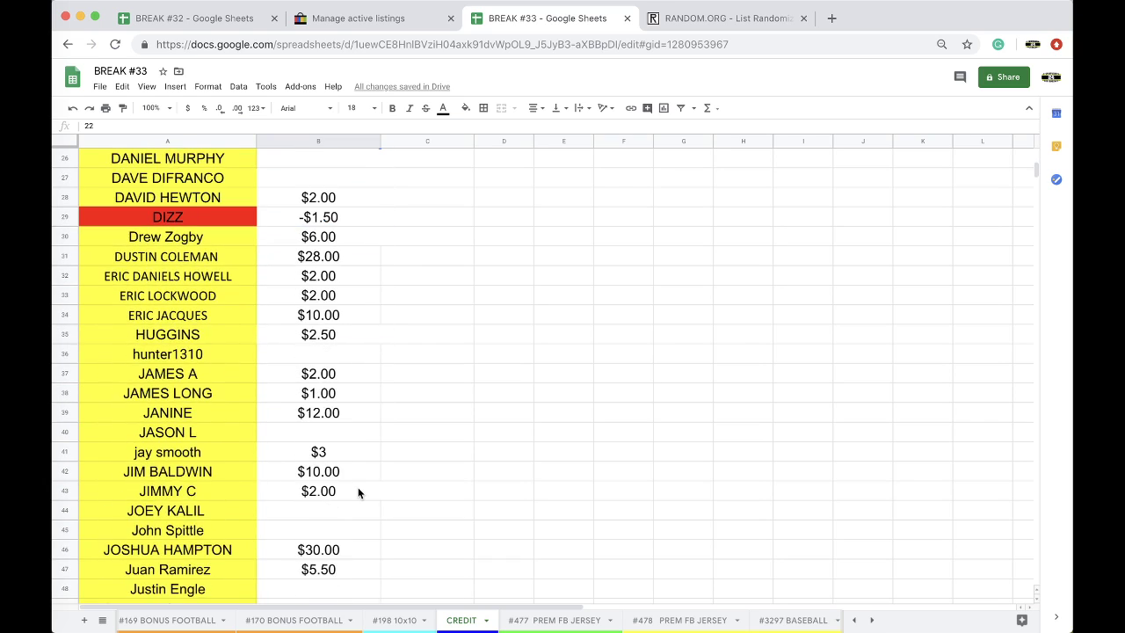
{"action": "scroll", "coordinate": [358, 487], "scroll_direction": "up", "scroll_amount": 1}
{"action": "scroll", "coordinate": [352, 485], "scroll_direction": "down", "scroll_amount": 3}
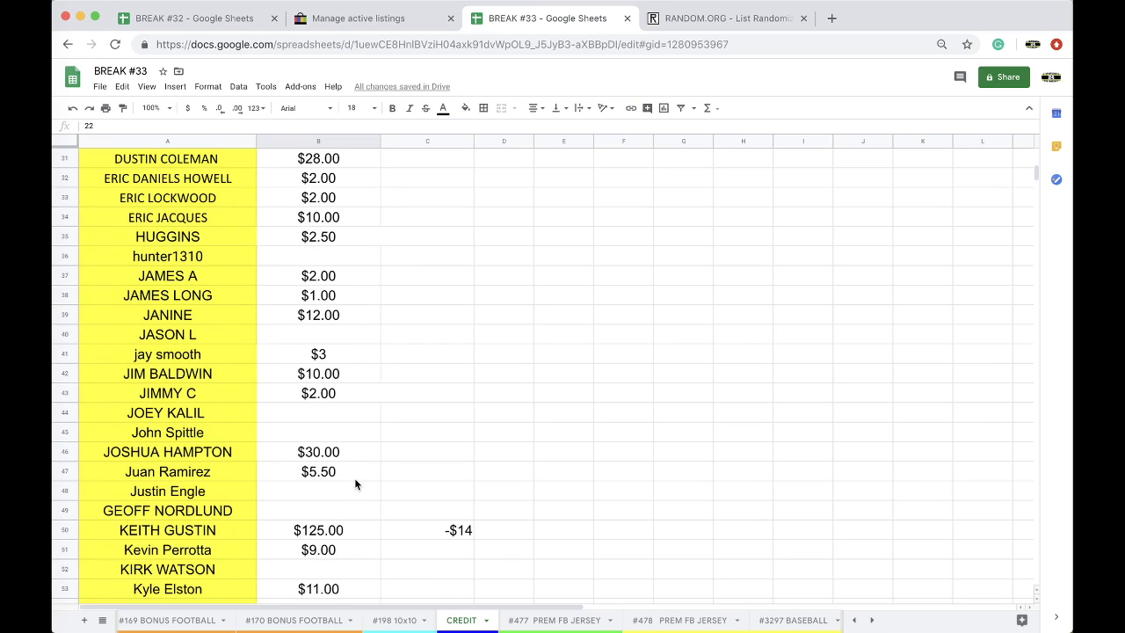
{"action": "left_click", "coordinate": [502, 531]}
{"action": "type", "text": "-"}
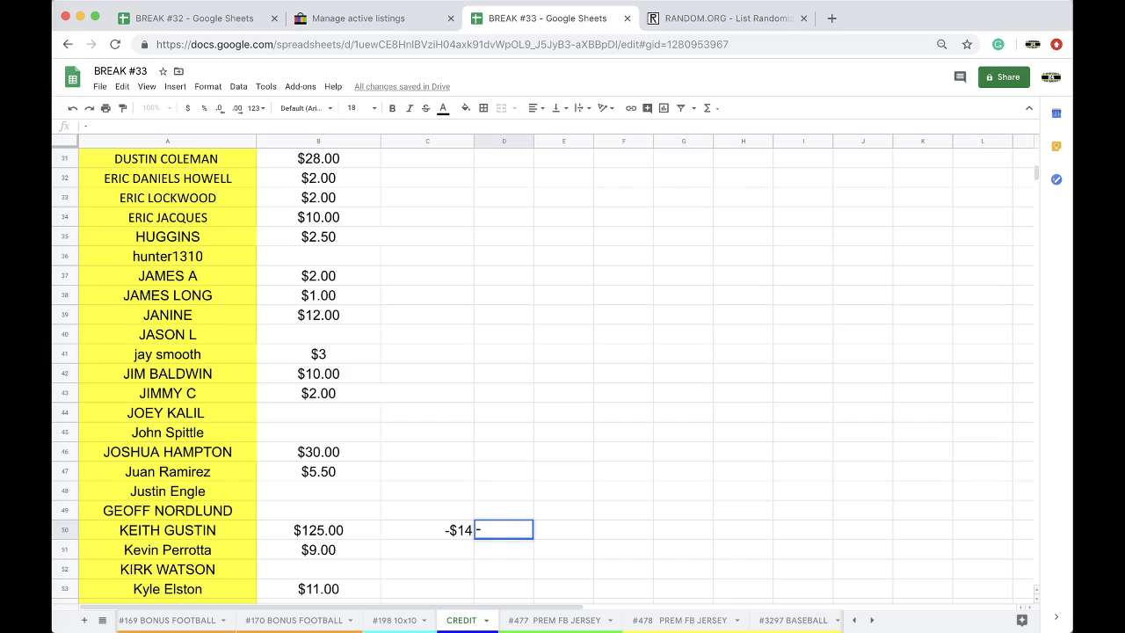
{"action": "type", "text": "&"}
{"action": "key", "text": "BackSpace"}
{"action": "type", "text": "70"}
{"action": "left_click", "coordinate": [339, 393]}
Step: Change row 25's credit to $1 and copy that buyer's name from A25
{"action": "scroll", "coordinate": [338, 395], "scroll_direction": "up", "scroll_amount": 7}
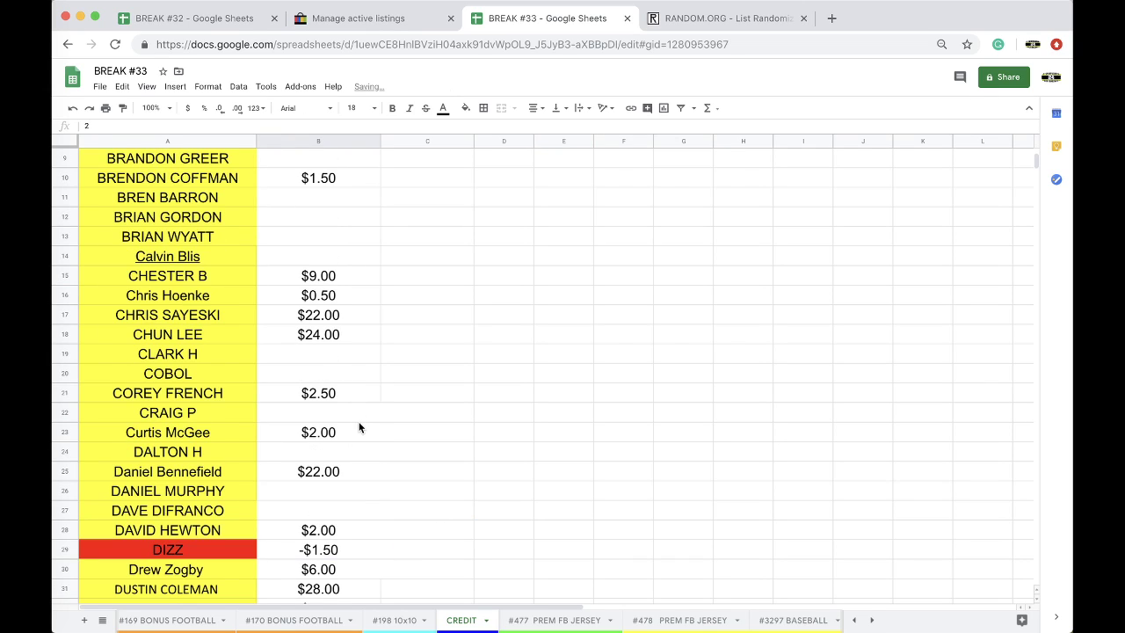
{"action": "scroll", "coordinate": [338, 360], "scroll_direction": "up", "scroll_amount": 3}
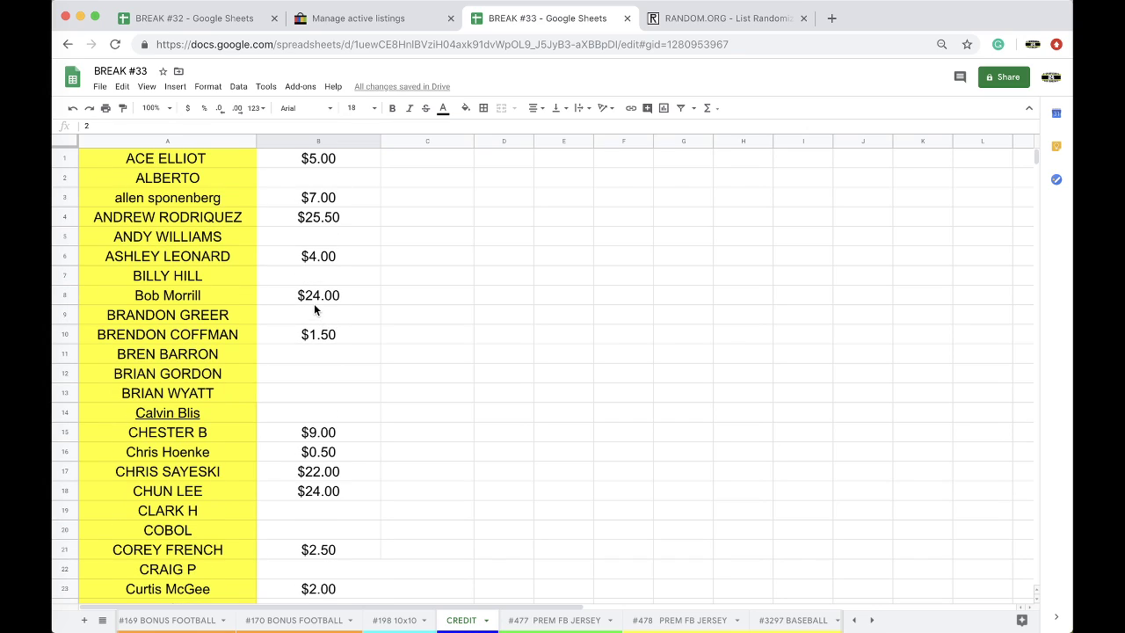
{"action": "scroll", "coordinate": [314, 304], "scroll_direction": "down", "scroll_amount": 1}
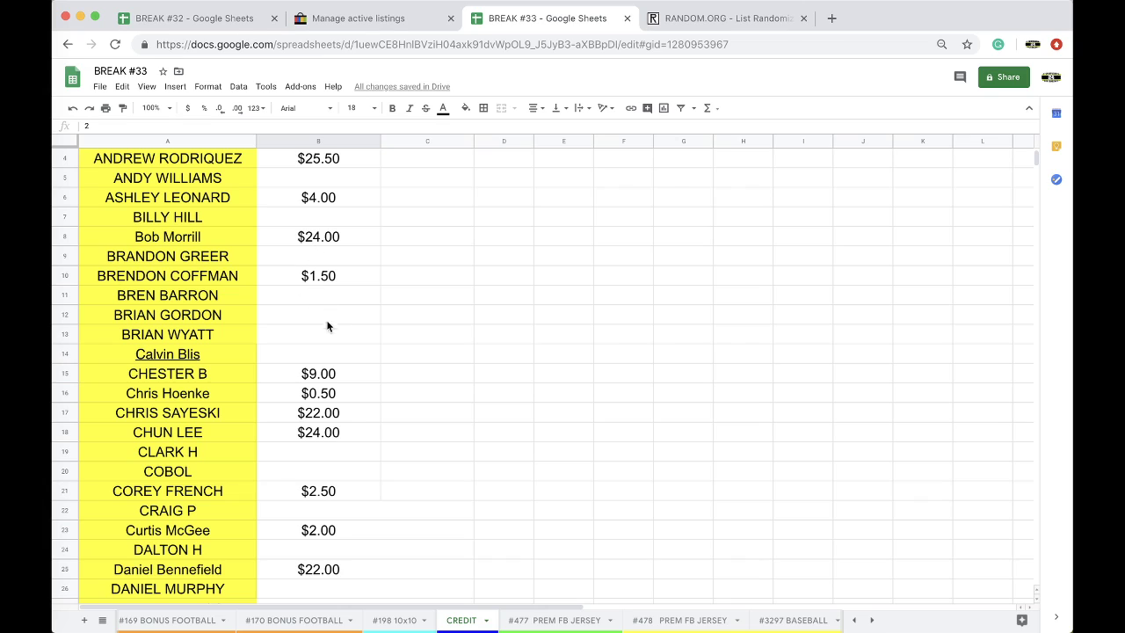
{"action": "scroll", "coordinate": [339, 313], "scroll_direction": "down", "scroll_amount": 2}
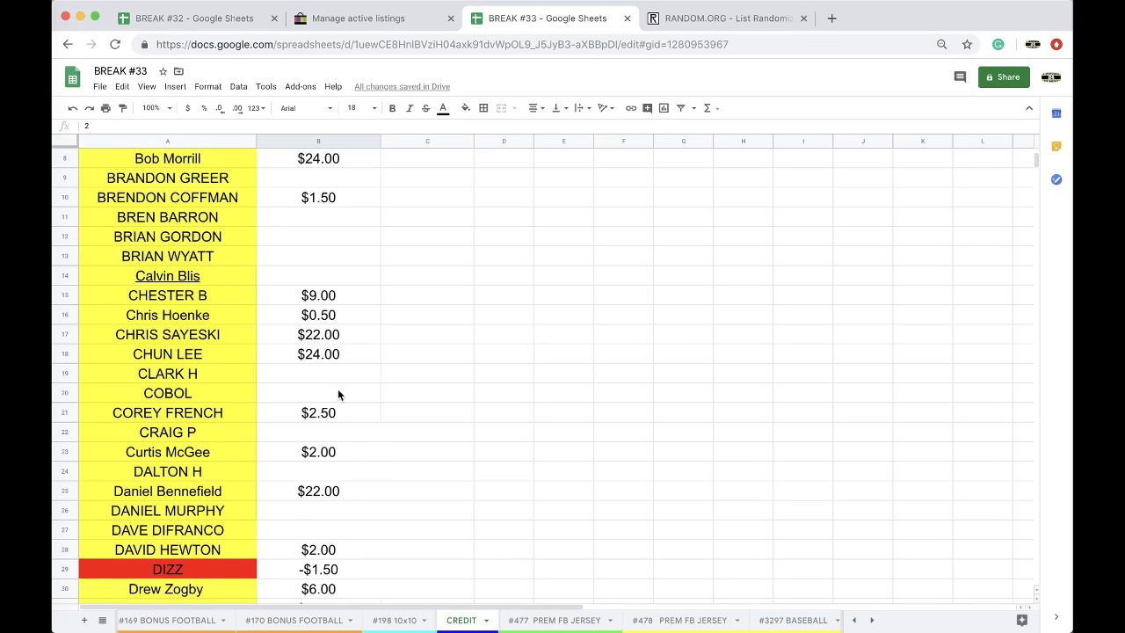
{"action": "left_click", "coordinate": [318, 494]}
{"action": "type", "text": "$1"}
{"action": "left_click", "coordinate": [234, 495]}
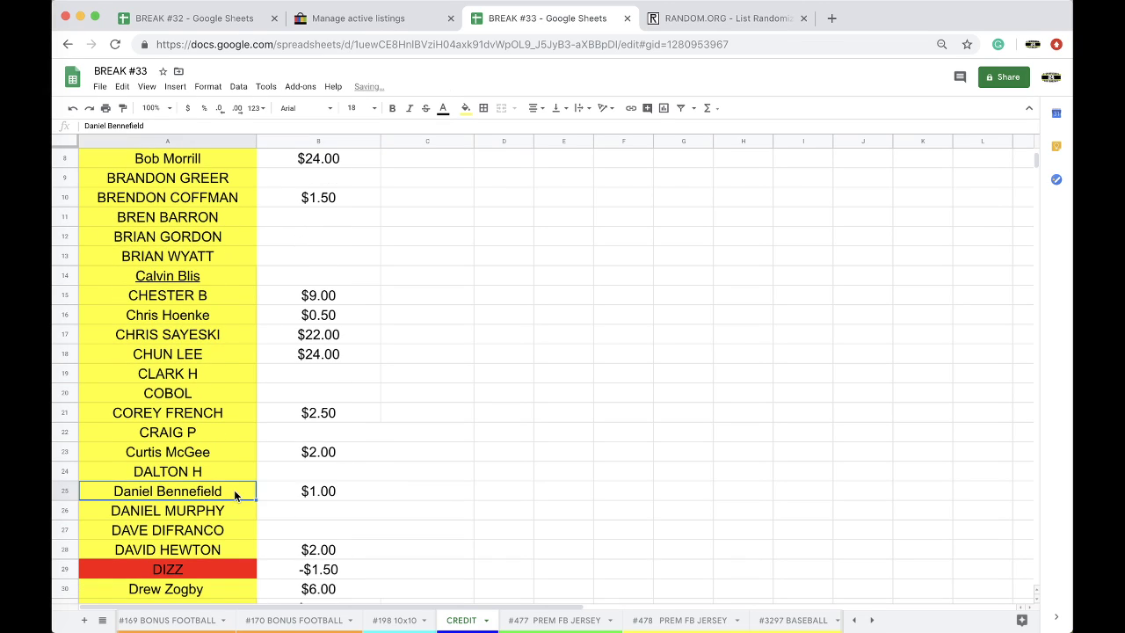
{"action": "key", "text": "ctrl+c"}
{"action": "scroll", "coordinate": [377, 626], "scroll_direction": "right", "scroll_amount": 5}
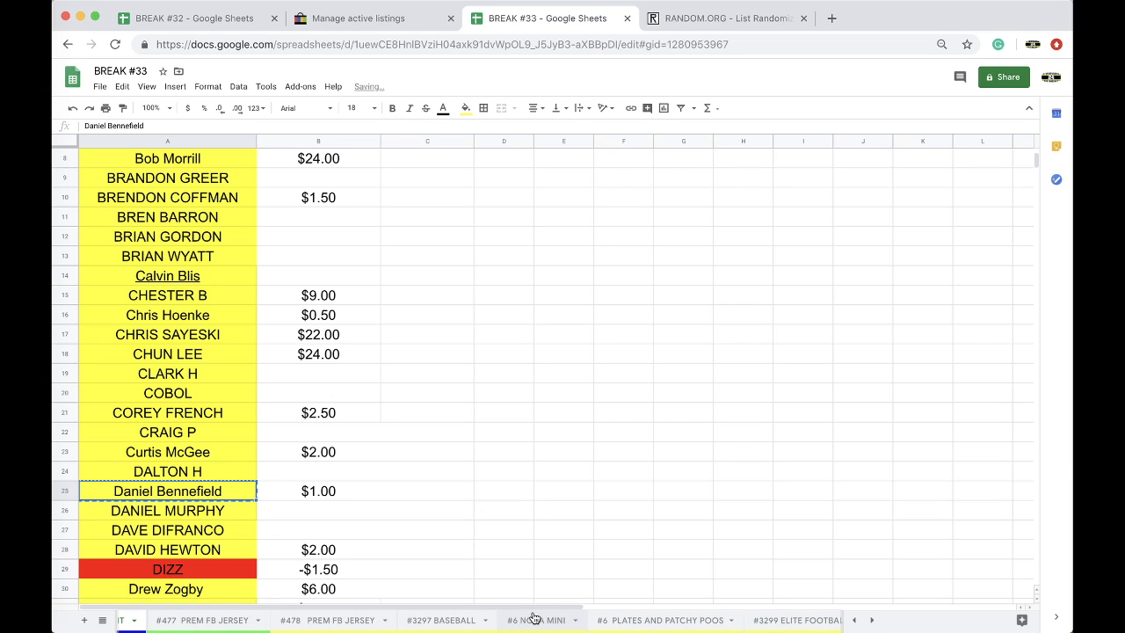
{"action": "scroll", "coordinate": [595, 624], "scroll_direction": "right", "scroll_amount": 4}
Step: Paste the buyer's name as values only into C10, C11 and C12 of #3314 SPECIALITY GR MINI
{"action": "left_click", "coordinate": [641, 620]}
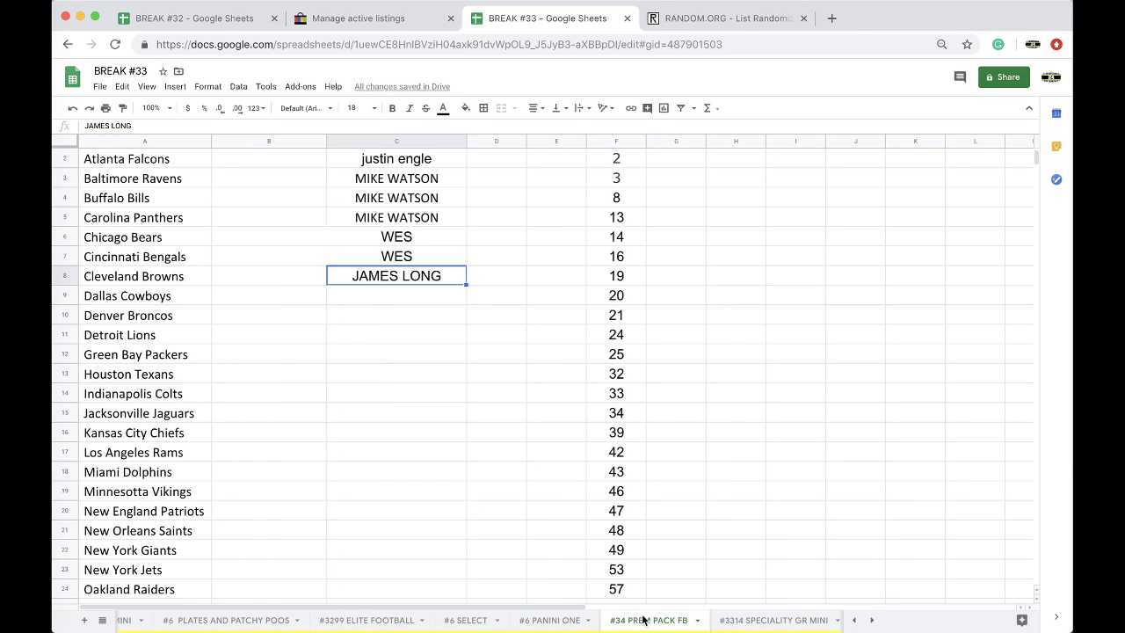
{"action": "scroll", "coordinate": [651, 620], "scroll_direction": "right", "scroll_amount": 2}
{"action": "left_click", "coordinate": [660, 620]}
{"action": "left_click", "coordinate": [374, 335]}
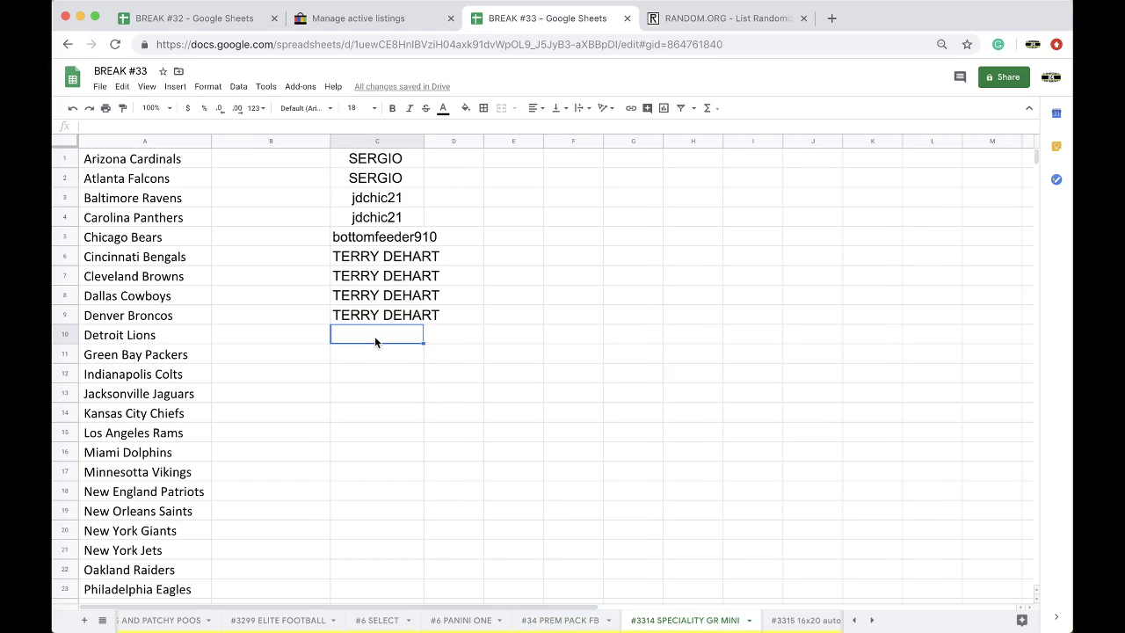
{"action": "key", "text": "ctrl+v"}
{"action": "left_click", "coordinate": [450, 355]}
{"action": "left_click", "coordinate": [466, 377]}
{"action": "key", "text": "Down"}
{"action": "key", "text": "ctrl+shift+v"}
{"action": "key", "text": "Down"}
{"action": "key", "text": "ctrl+shift+v"}
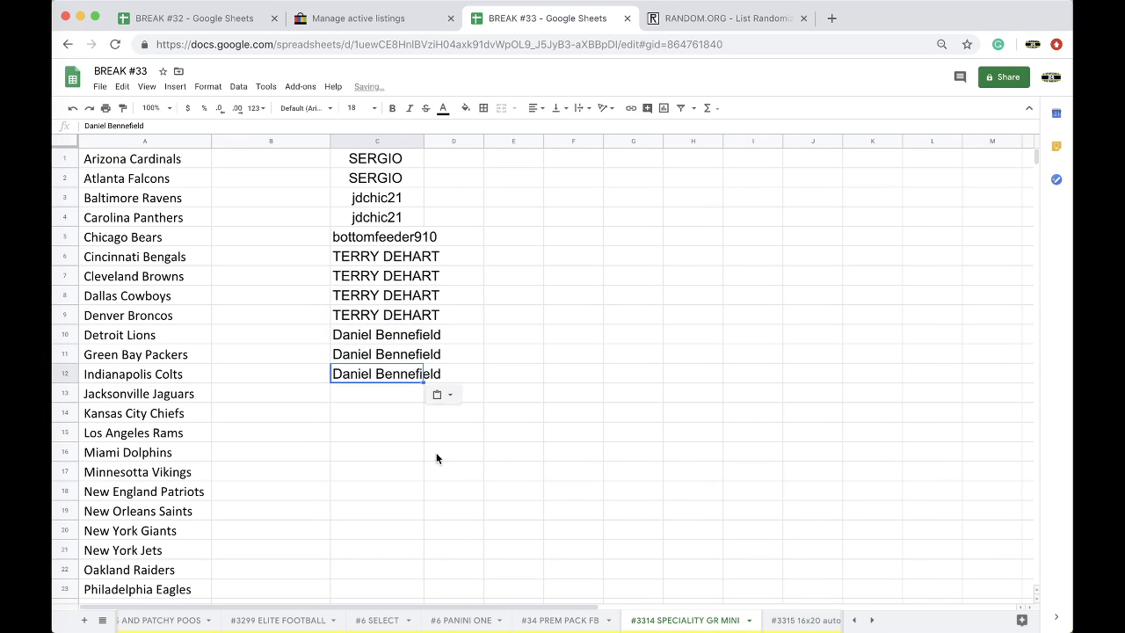
{"action": "scroll", "coordinate": [466, 620], "scroll_direction": "right", "scroll_amount": 5}
{"action": "left_click", "coordinate": [467, 623]}
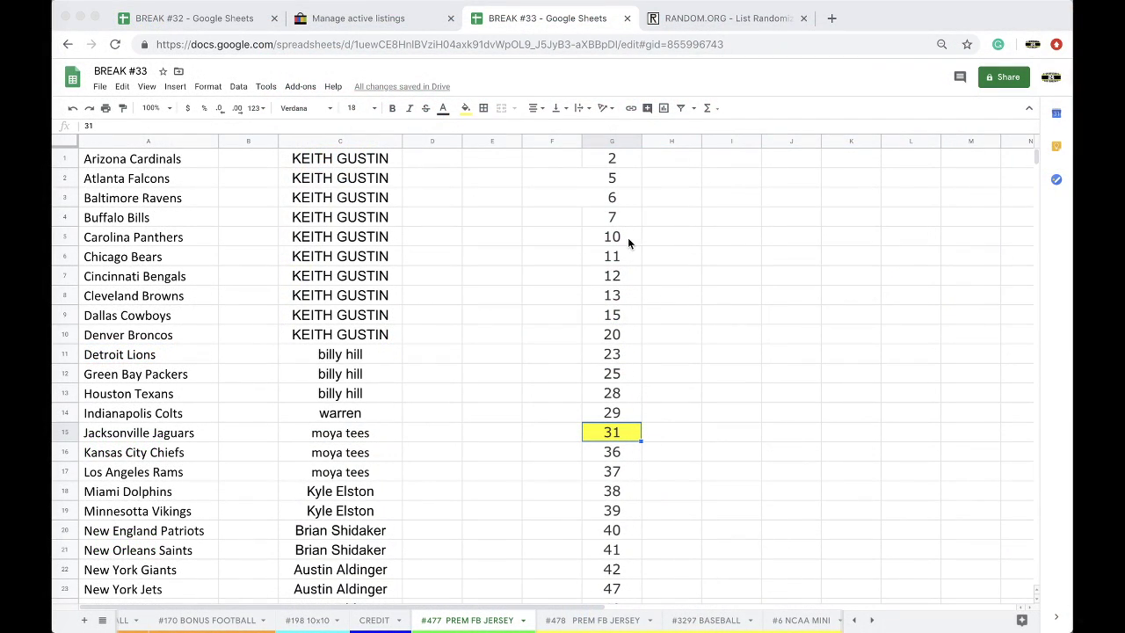
Step: Select the 32 buyer names in column C of #477 PREM FB JERSEY and bring up the RANDOM.ORG randomizer
{"action": "scroll", "coordinate": [384, 272], "scroll_direction": "down", "scroll_amount": 4}
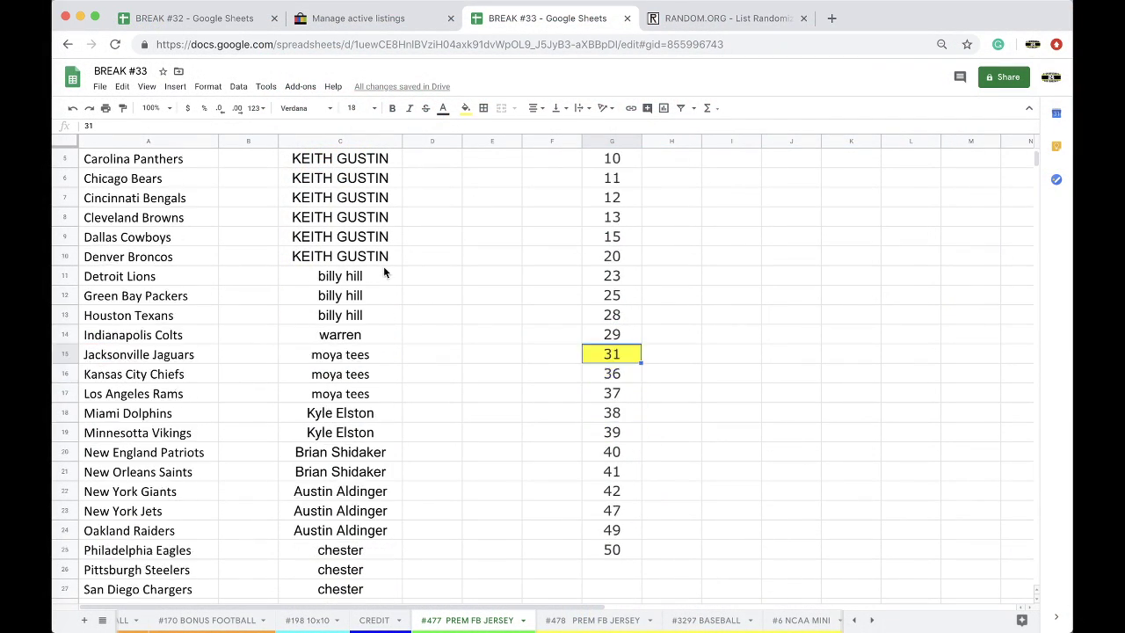
{"action": "scroll", "coordinate": [384, 273], "scroll_direction": "down", "scroll_amount": 2}
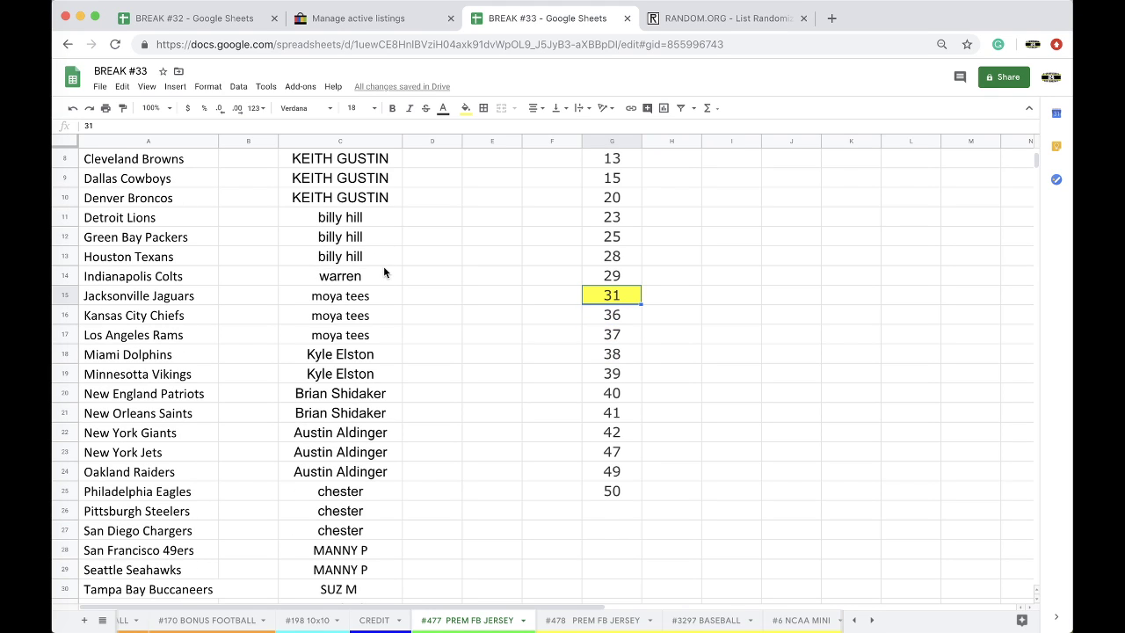
{"action": "scroll", "coordinate": [383, 272], "scroll_direction": "down", "scroll_amount": 4}
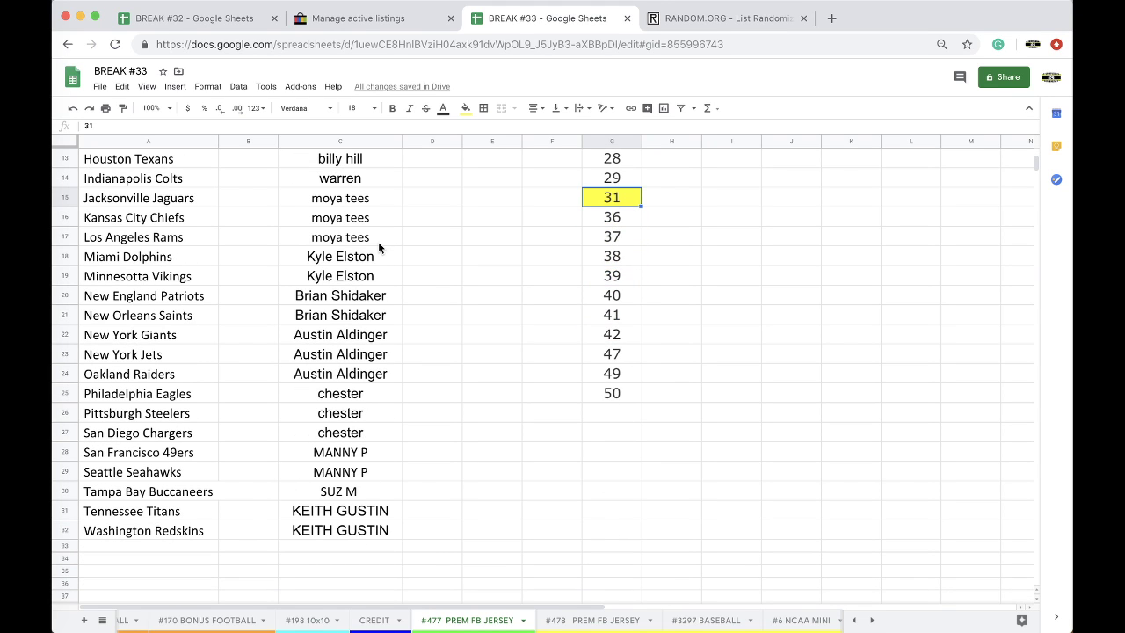
{"action": "left_click", "coordinate": [356, 143]}
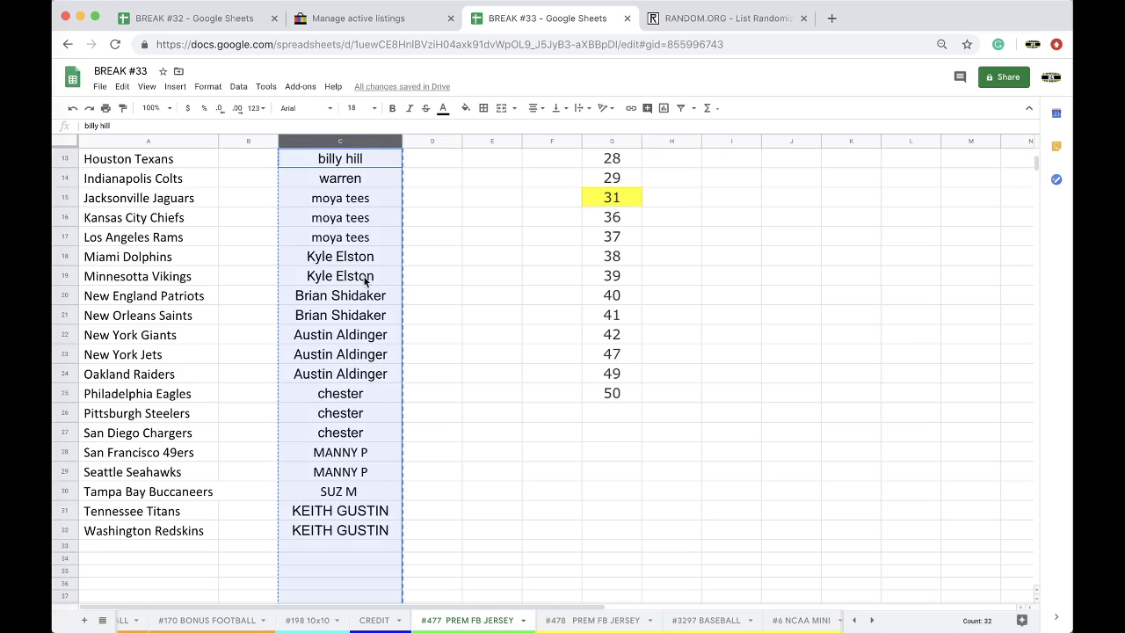
{"action": "scroll", "coordinate": [368, 281], "scroll_direction": "up", "scroll_amount": 6}
{"action": "left_click", "coordinate": [661, 25]}
Step: Reload the List Randomizer, randomize the 32 pasted names, then reshuffle them three more times
{"action": "left_click", "coordinate": [623, 46]}
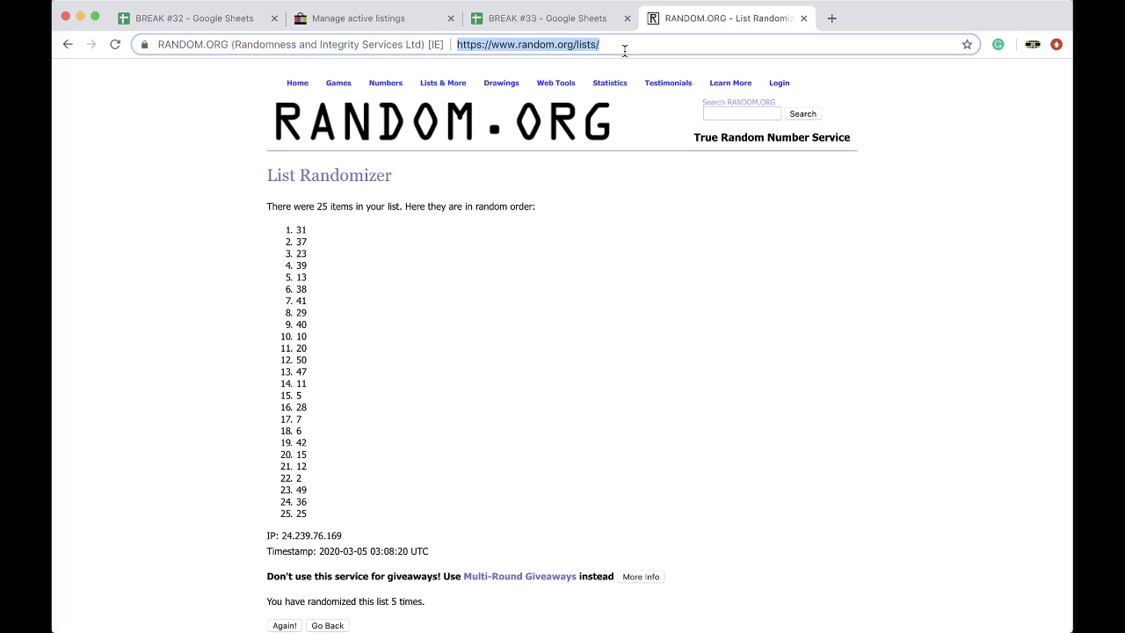
{"action": "key", "text": "Return"}
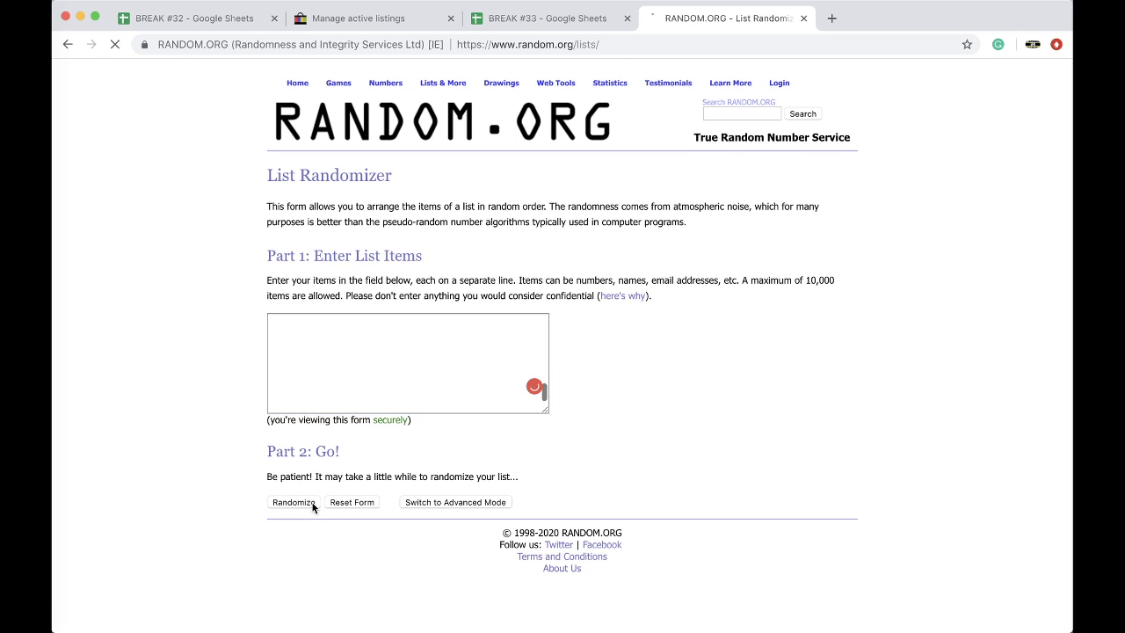
{"action": "left_click", "coordinate": [293, 501]}
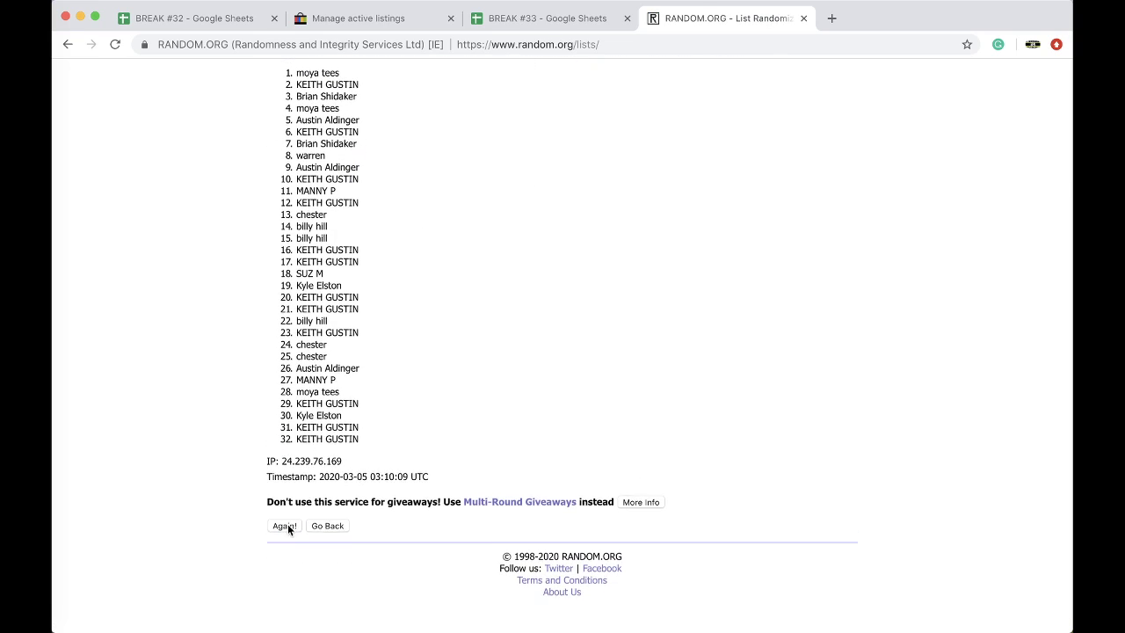
{"action": "left_click", "coordinate": [280, 543]}
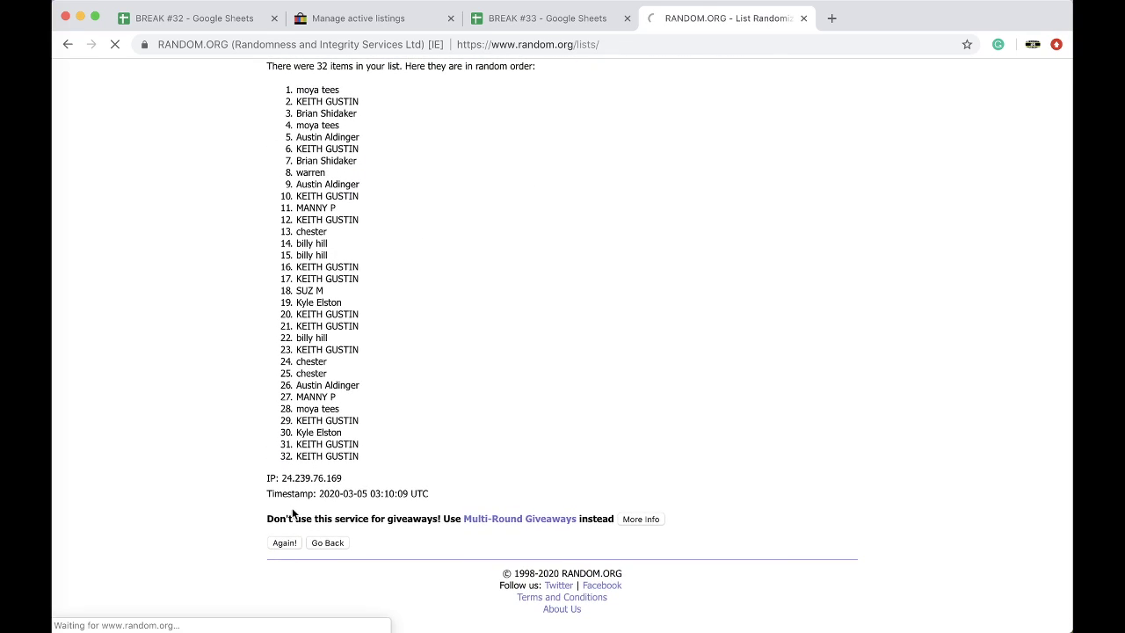
{"action": "left_click", "coordinate": [282, 543]}
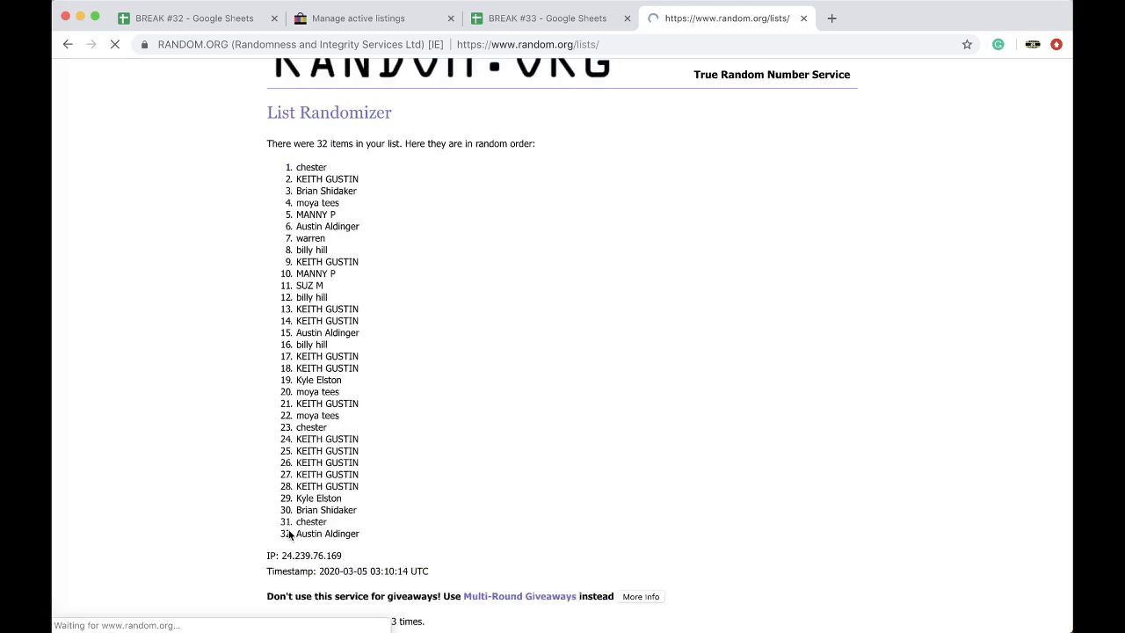
{"action": "left_click", "coordinate": [283, 541]}
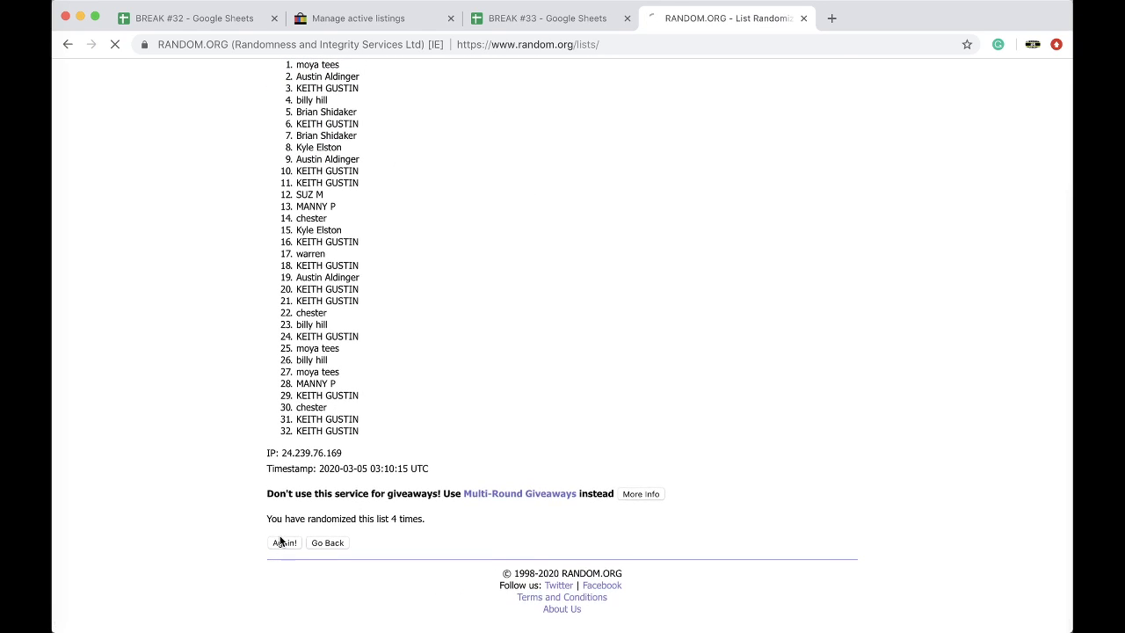
Step: Copy the shuffled name list and paste it into column B of BREAK #33 starting at B1
{"action": "left_click_drag", "start_coordinate": [298, 225], "coordinate": [389, 432]}
{"action": "key", "text": "super+c"}
{"action": "scroll", "coordinate": [389, 432], "scroll_direction": "down", "scroll_amount": 4}
{"action": "left_click", "coordinate": [499, 17]}
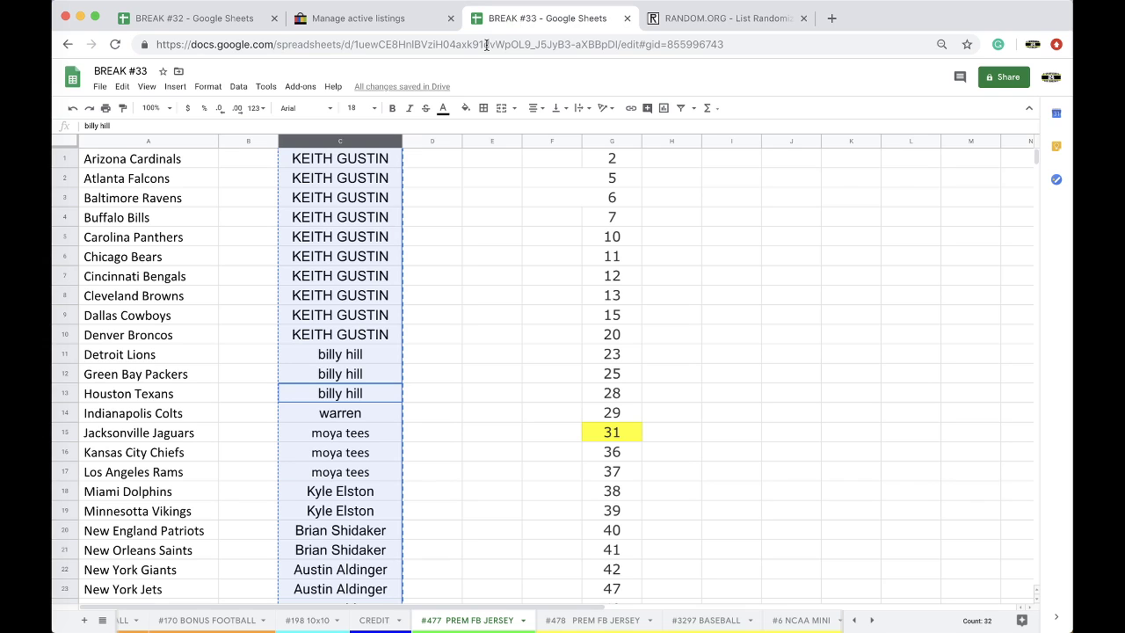
{"action": "left_click", "coordinate": [248, 159]}
{"action": "key", "text": "super+v"}
Step: Set the pasted names to font size 18 and sort the sheet A→Z by column B
{"action": "left_click", "coordinate": [352, 108]}
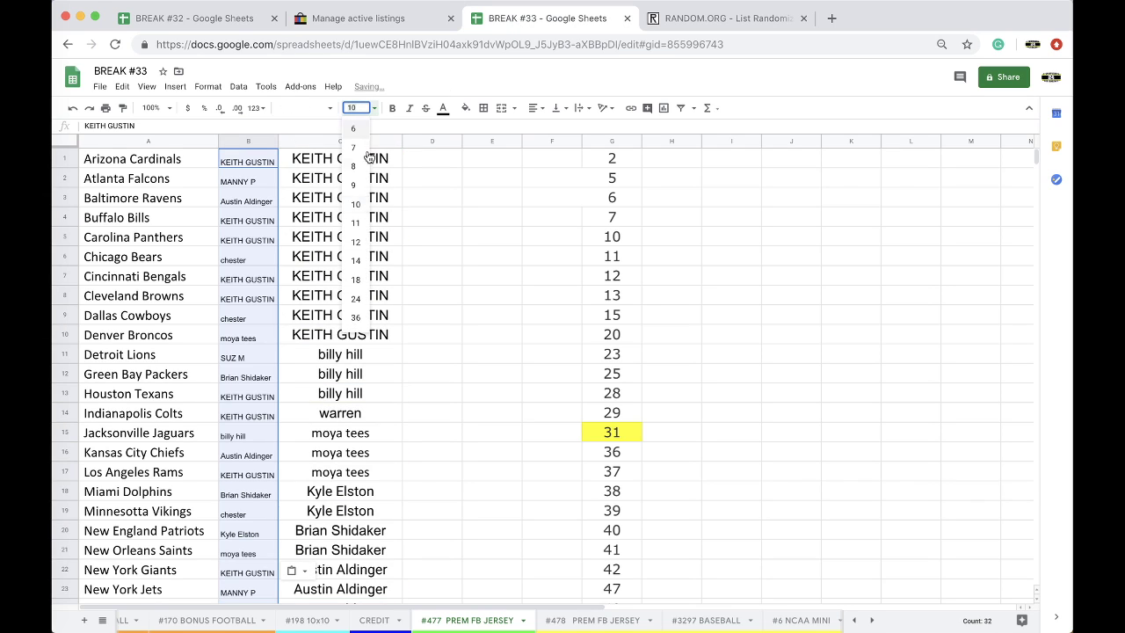
{"action": "left_click", "coordinate": [356, 281]}
{"action": "left_click", "coordinate": [239, 86]}
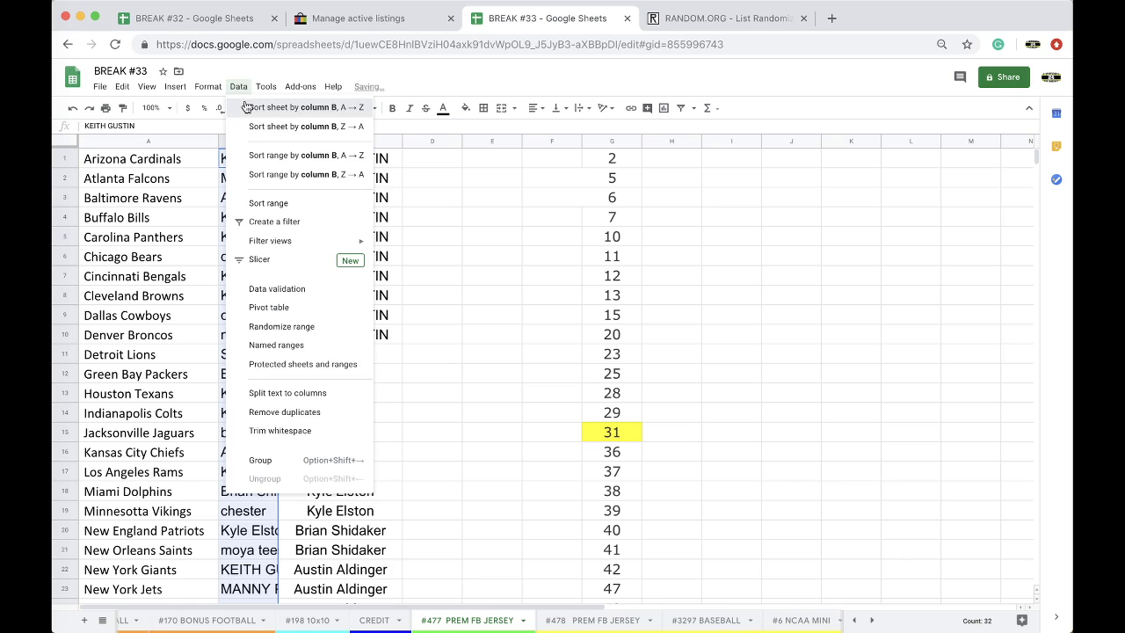
{"action": "left_click", "coordinate": [299, 108]}
Step: Review the sorted buyer names in column B down the #477 PREM FB JERSEY sheet
{"action": "left_click", "coordinate": [297, 180]}
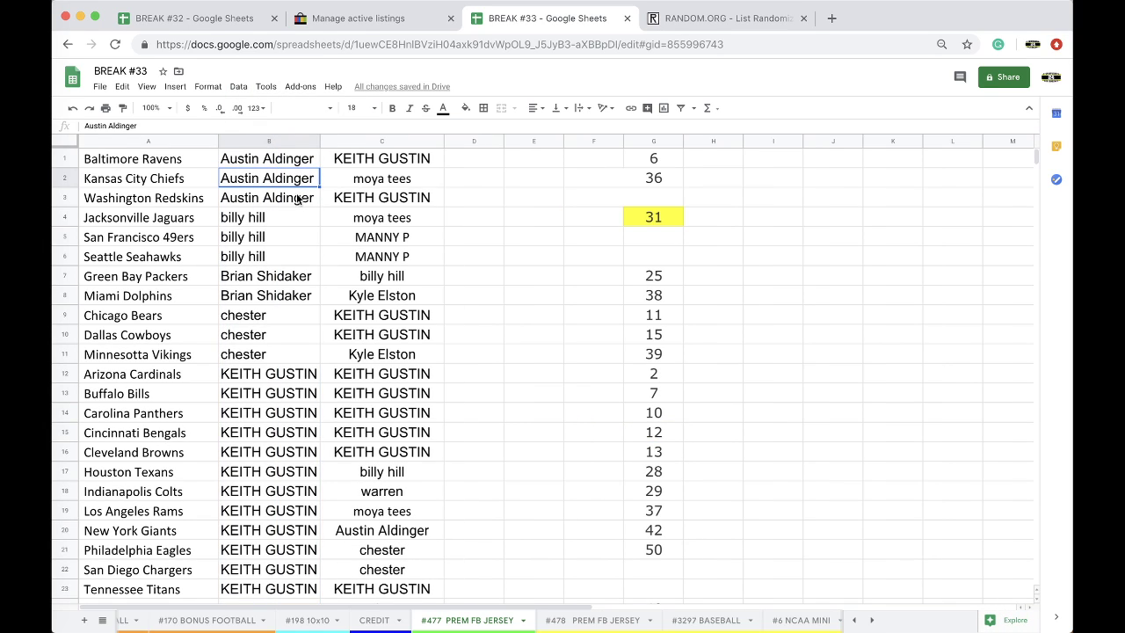
{"action": "left_click", "coordinate": [272, 236]}
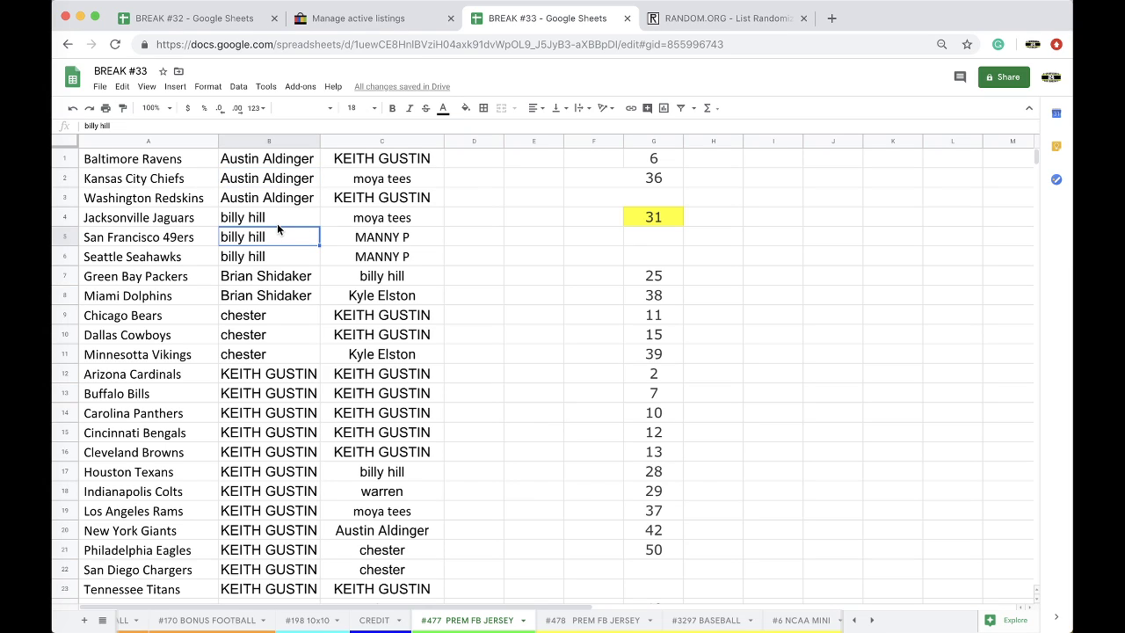
{"action": "scroll", "coordinate": [277, 223], "scroll_direction": "down", "scroll_amount": 1}
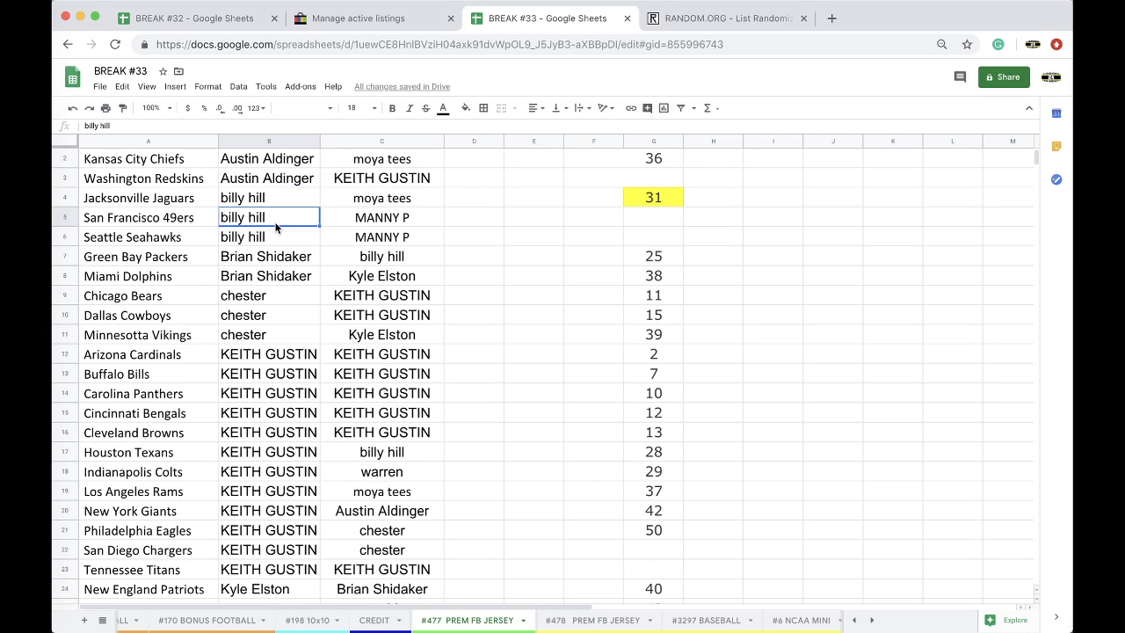
{"action": "scroll", "coordinate": [276, 227], "scroll_direction": "down", "scroll_amount": 1}
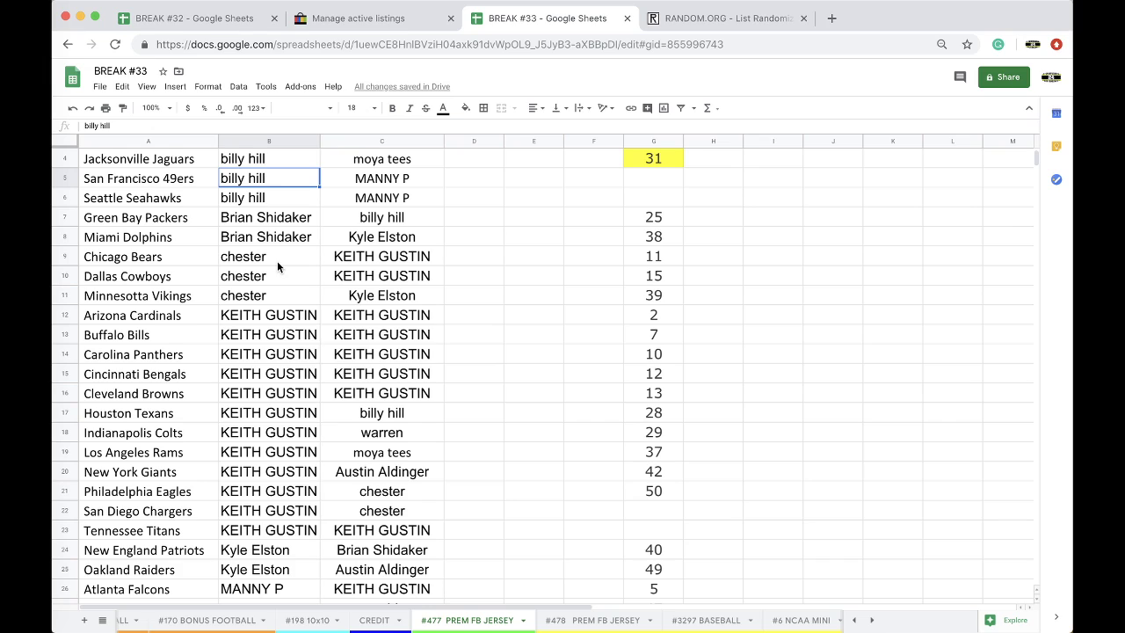
{"action": "scroll", "coordinate": [277, 260], "scroll_direction": "down", "scroll_amount": 1}
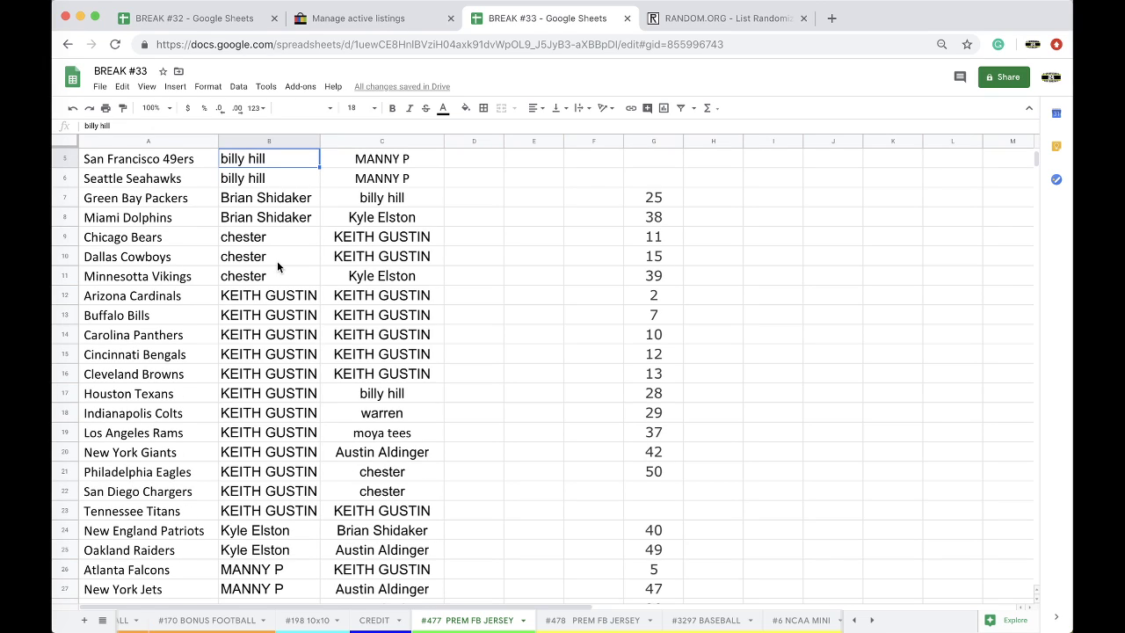
{"action": "scroll", "coordinate": [277, 262], "scroll_direction": "down", "scroll_amount": 2}
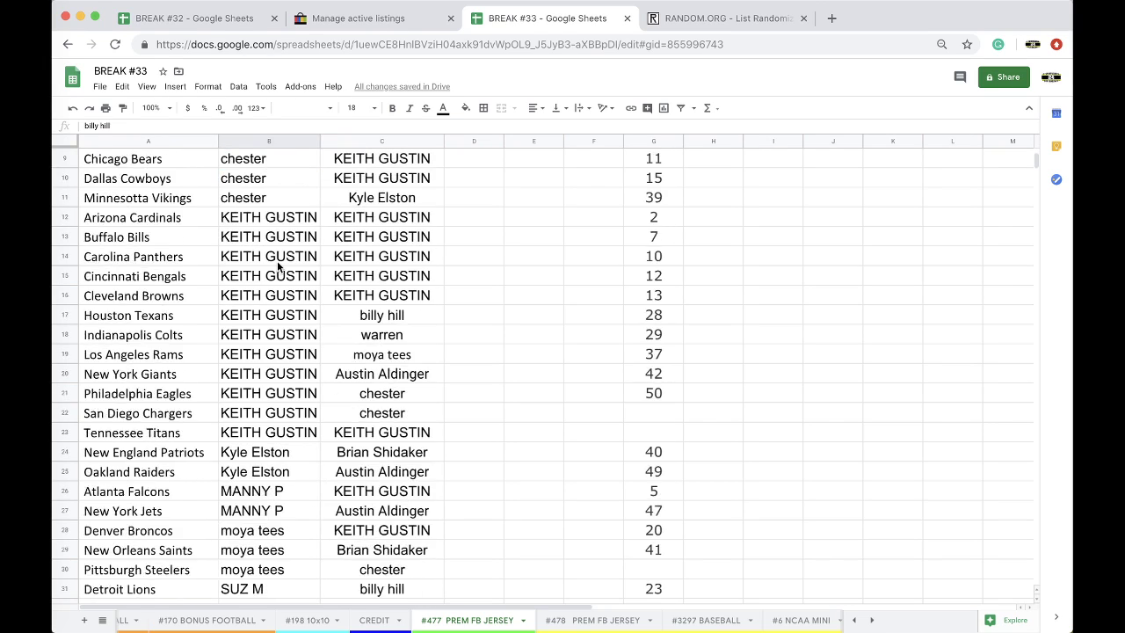
{"action": "scroll", "coordinate": [275, 292], "scroll_direction": "down", "scroll_amount": 1}
{"action": "scroll", "coordinate": [275, 292], "scroll_direction": "down", "scroll_amount": 1}
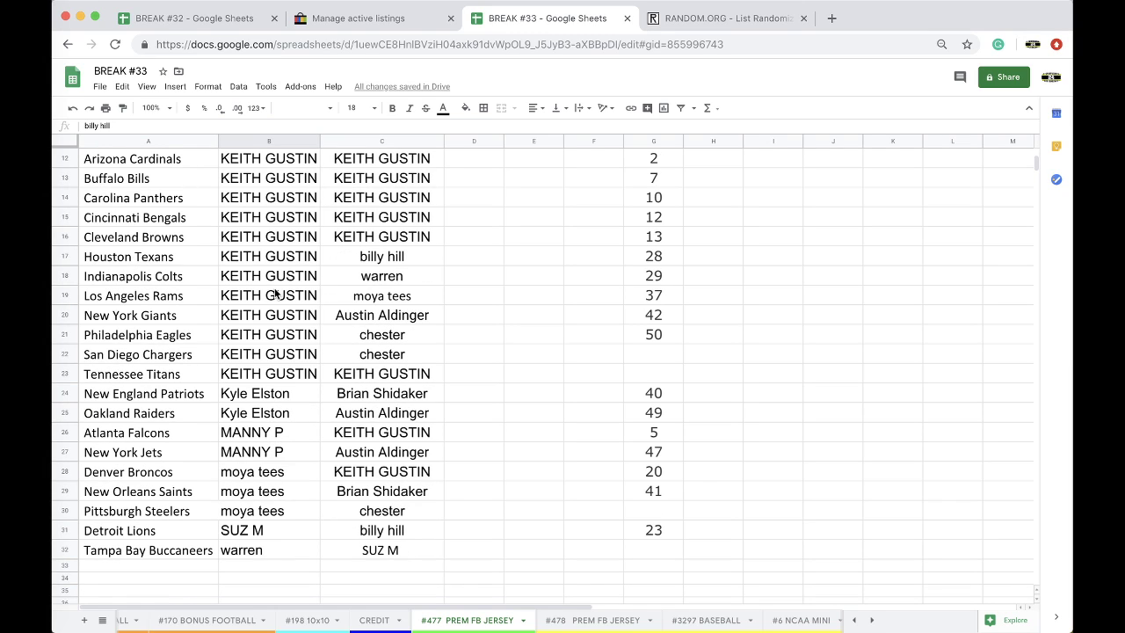
{"action": "scroll", "coordinate": [275, 292], "scroll_direction": "down", "scroll_amount": 1}
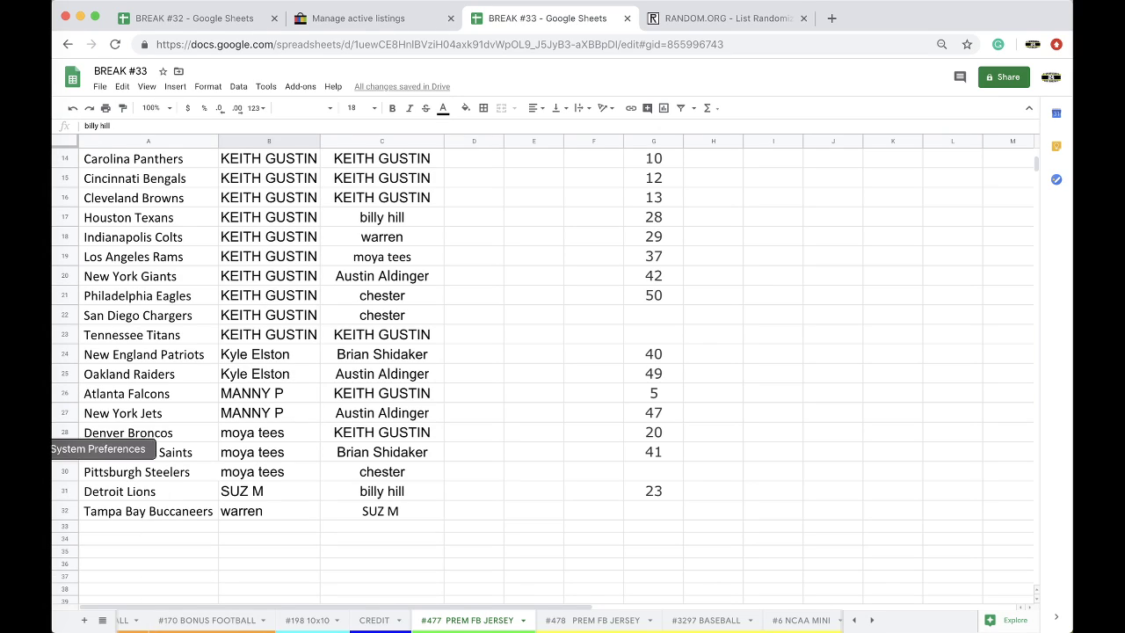
Step: Reset column C's fill colour on #478 PREM FB JERSEY, then go back to the #477 sheet
{"action": "left_click", "coordinate": [578, 624]}
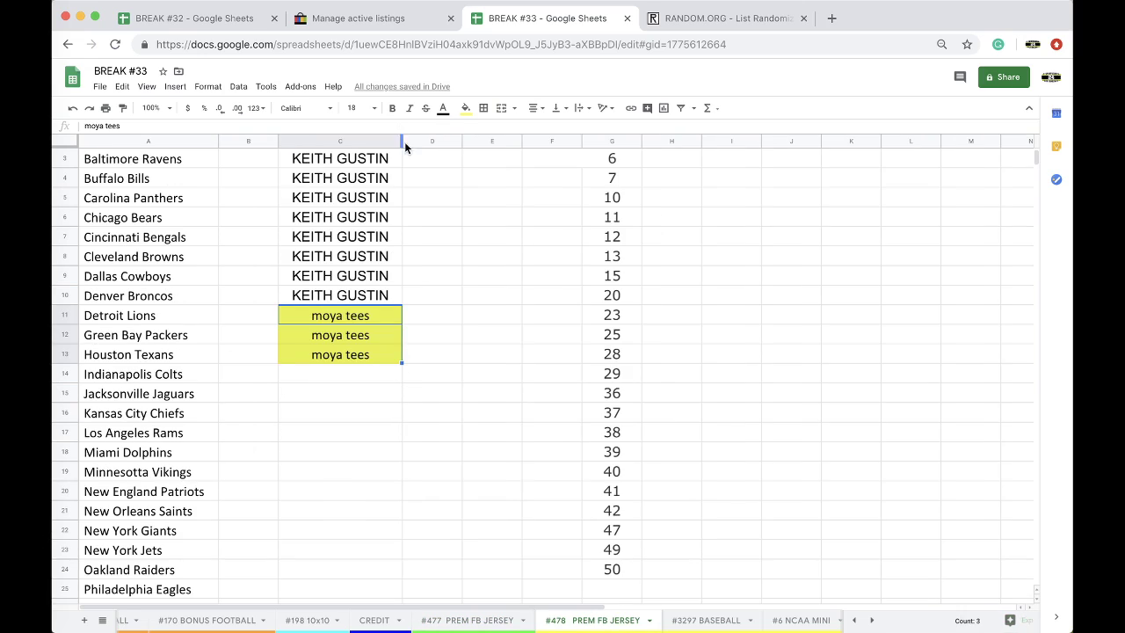
{"action": "left_click", "coordinate": [387, 142]}
{"action": "left_click", "coordinate": [468, 111]}
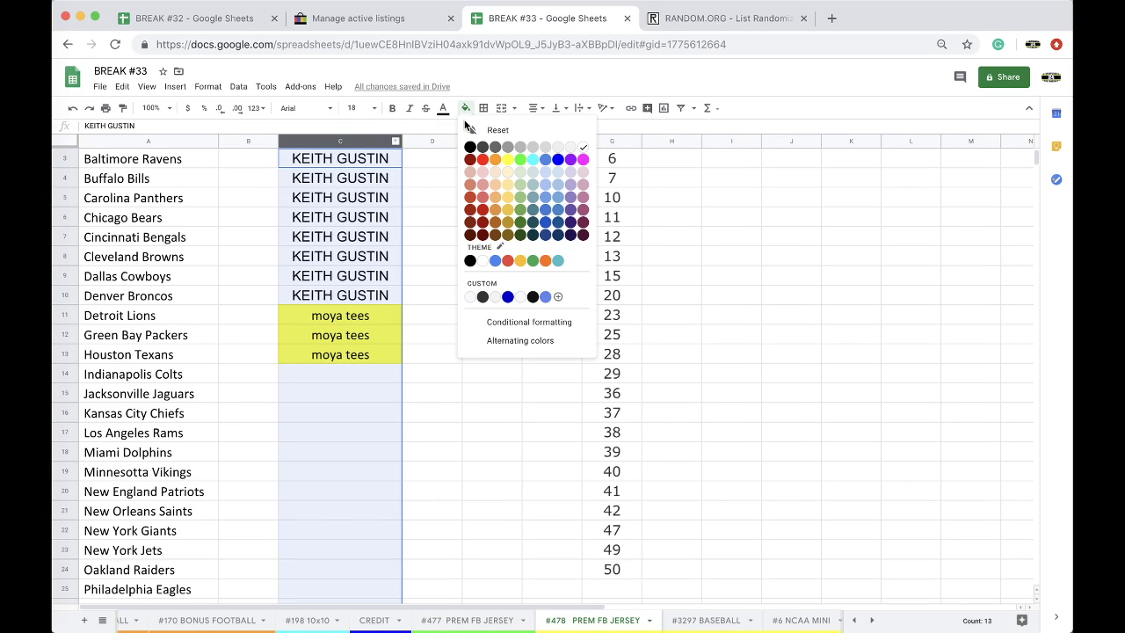
{"action": "left_click", "coordinate": [468, 129]}
{"action": "left_click", "coordinate": [483, 622]}
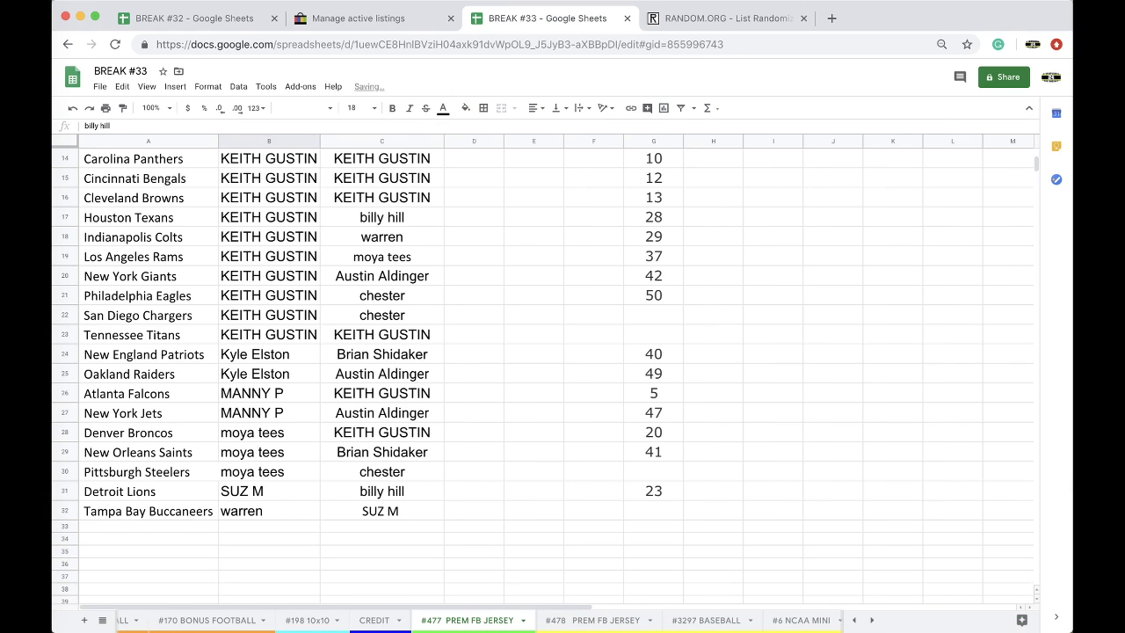
{"action": "scroll", "coordinate": [256, 322], "scroll_direction": "up", "scroll_amount": 5}
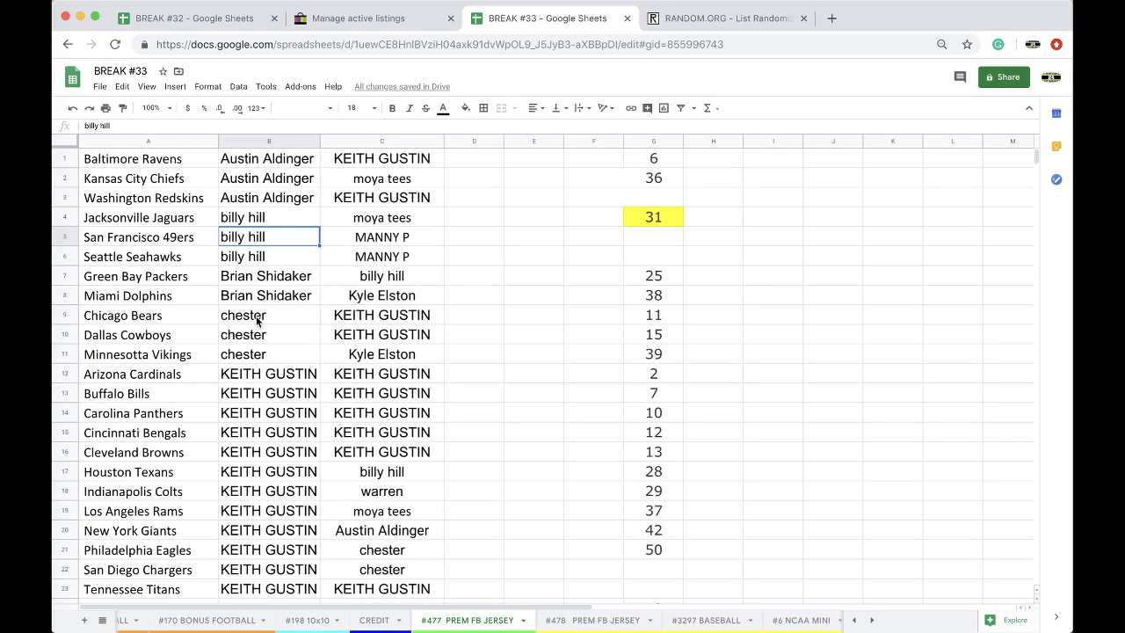
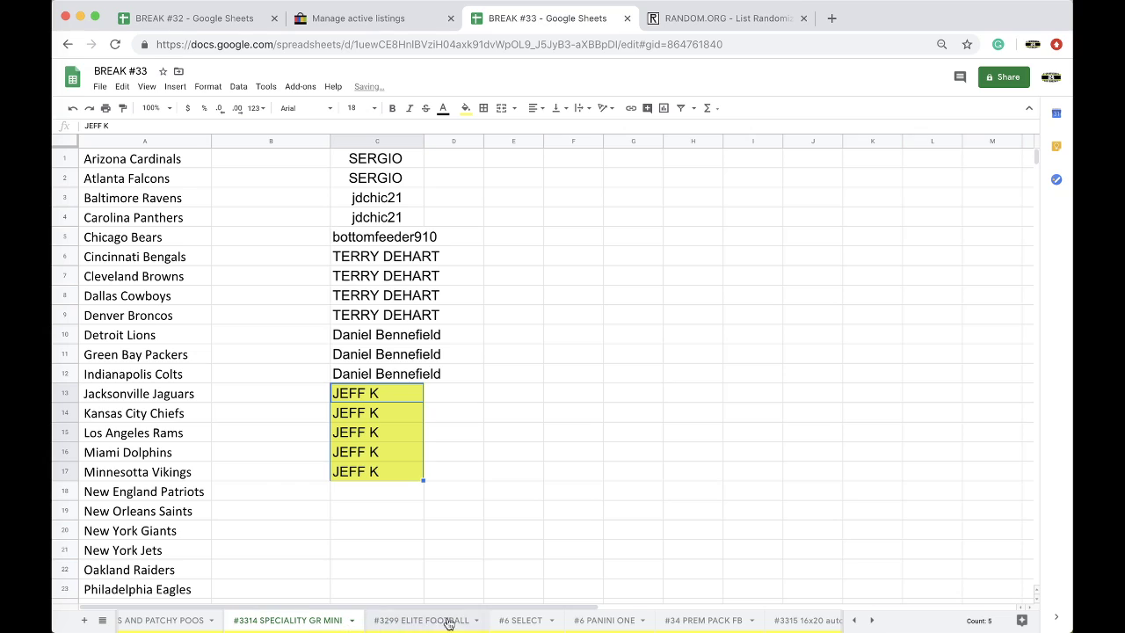
Step: Look over the #6 PANINI ONE and #198 10x10 sheets, ending on #478 PREM FB JERSEY
{"action": "left_click", "coordinate": [587, 621]}
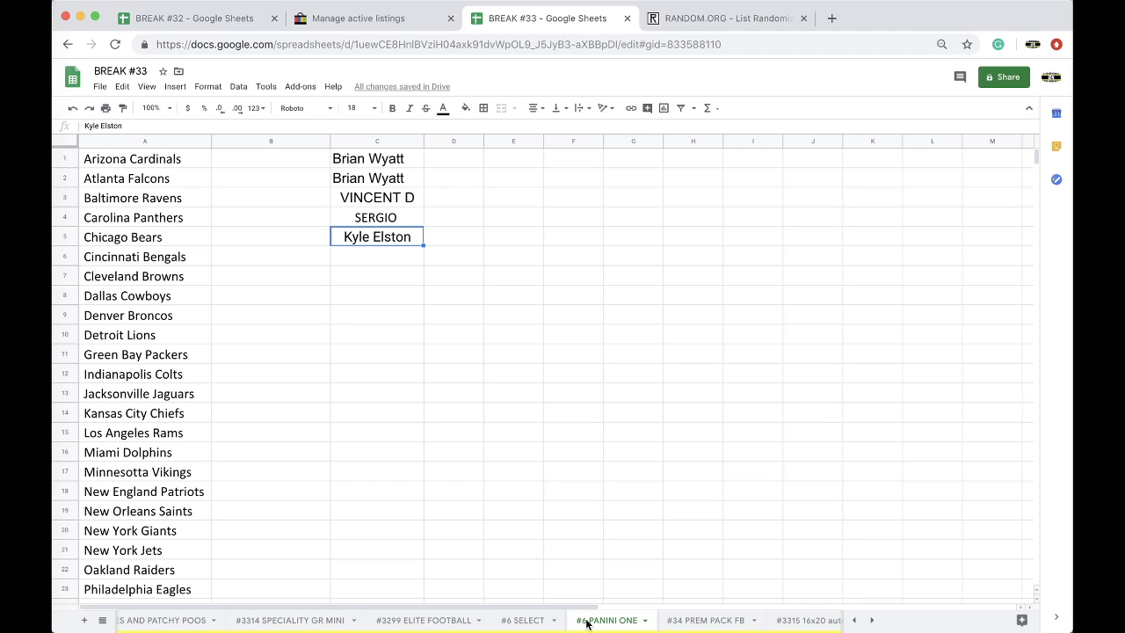
{"action": "scroll", "coordinate": [587, 621], "scroll_direction": "left", "scroll_amount": 10}
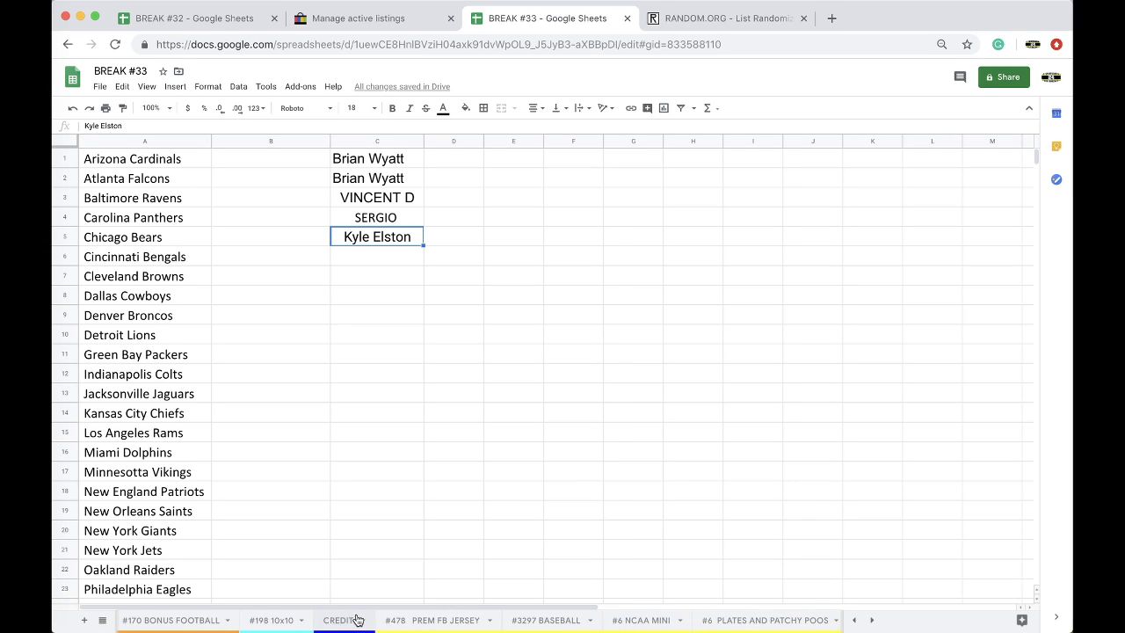
{"action": "left_click", "coordinate": [271, 620]}
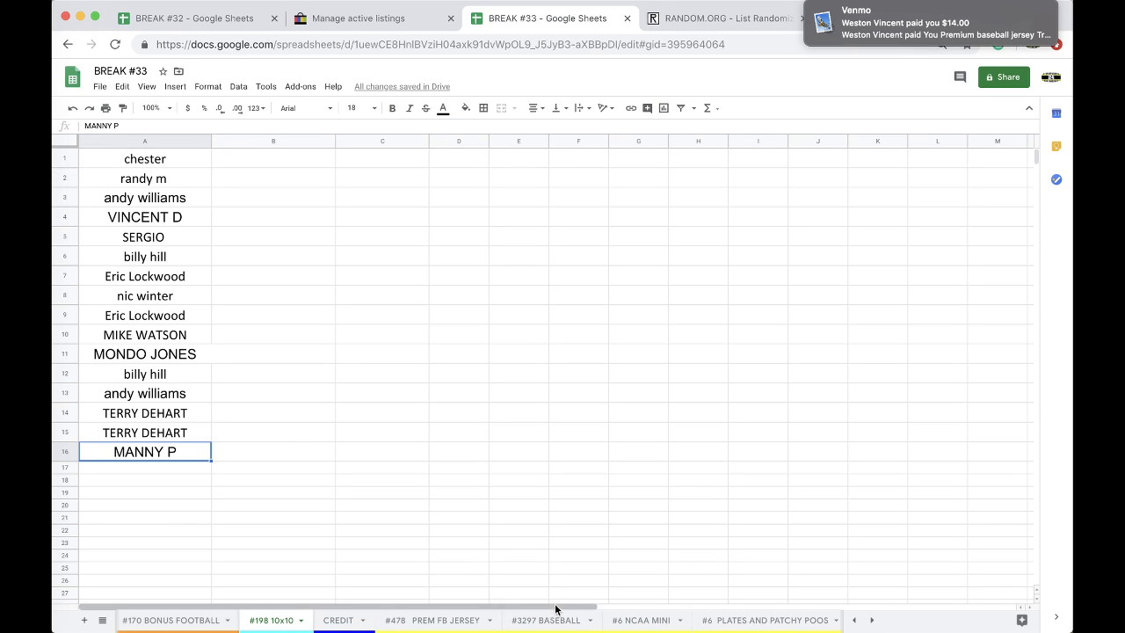
{"action": "scroll", "coordinate": [395, 618], "scroll_direction": "right", "scroll_amount": 2}
{"action": "left_click", "coordinate": [394, 618]}
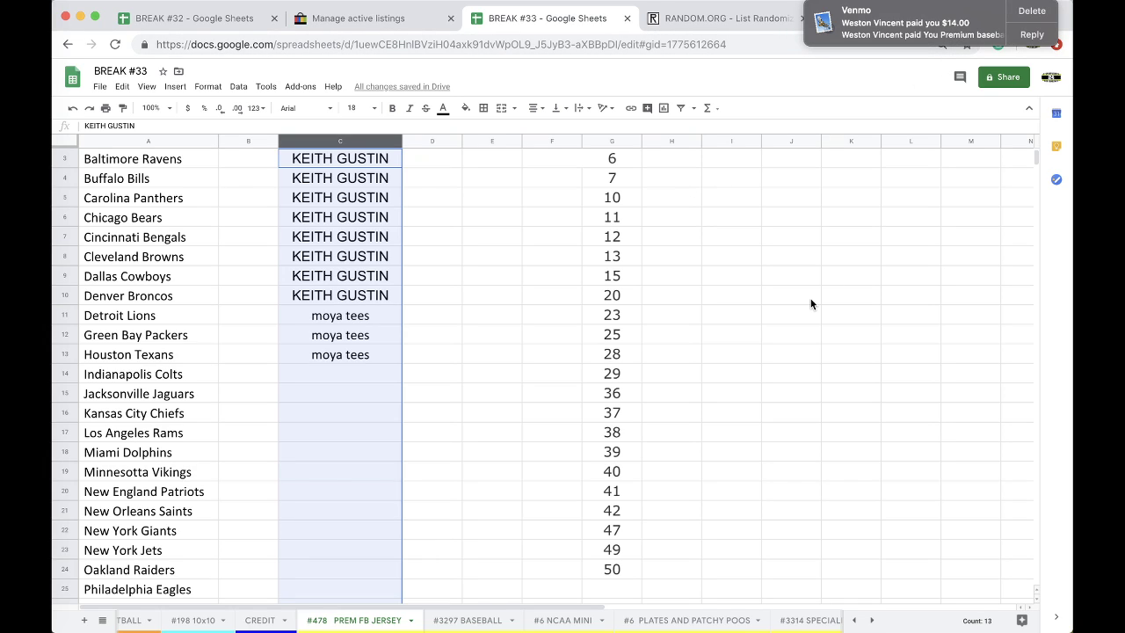
{"action": "scroll", "coordinate": [556, 618], "scroll_direction": "right", "scroll_amount": 3}
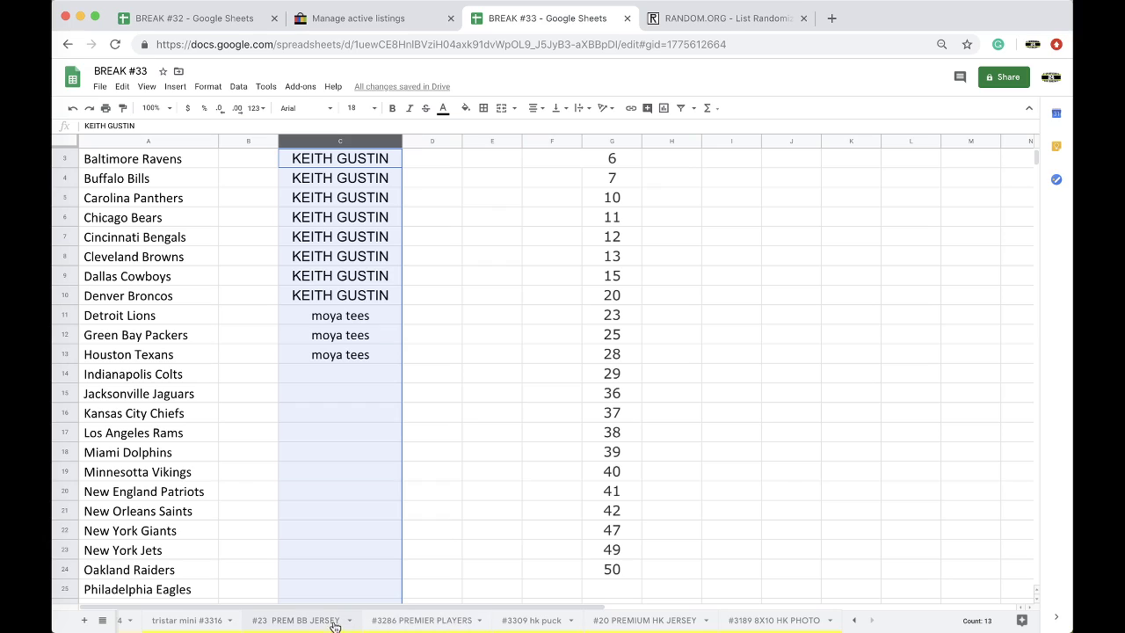
Step: On #23 PREM BB JERSEY, enter the buyer's name in C1, fixing a misspelling
{"action": "left_click", "coordinate": [325, 620]}
{"action": "left_click", "coordinate": [360, 173]}
{"action": "type", "text": "WESTIN"}
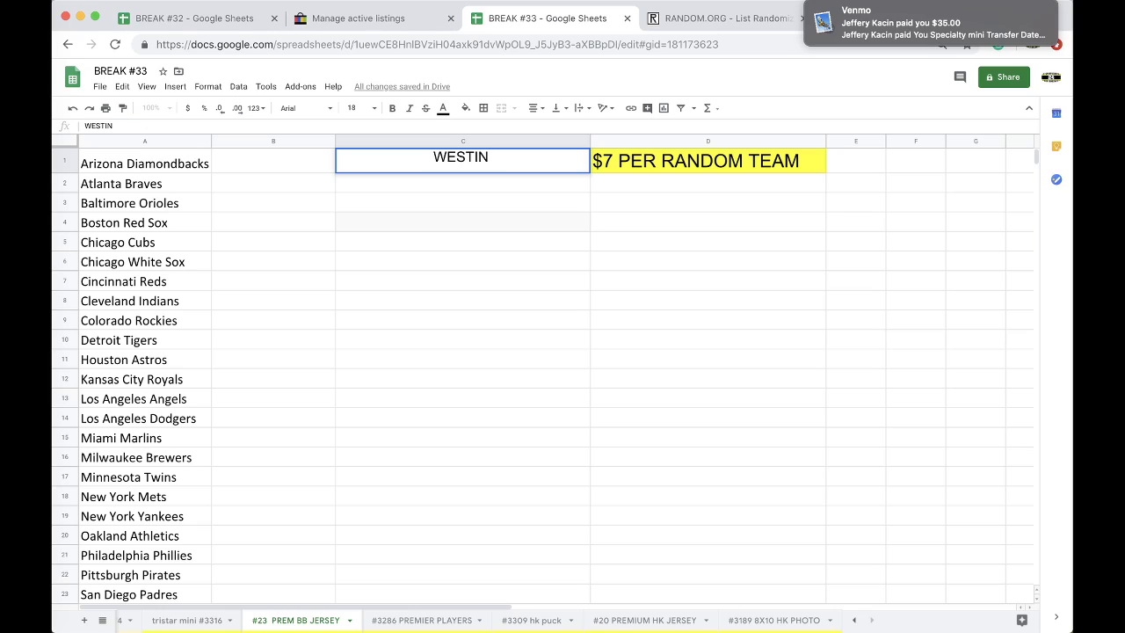
{"action": "key", "text": "BackSpace"}
{"action": "key", "text": "BackSpace"}
{"action": "key", "text": "BackSpace"}
{"action": "type", "text": "ON"}
{"action": "left_click", "coordinate": [383, 207]}
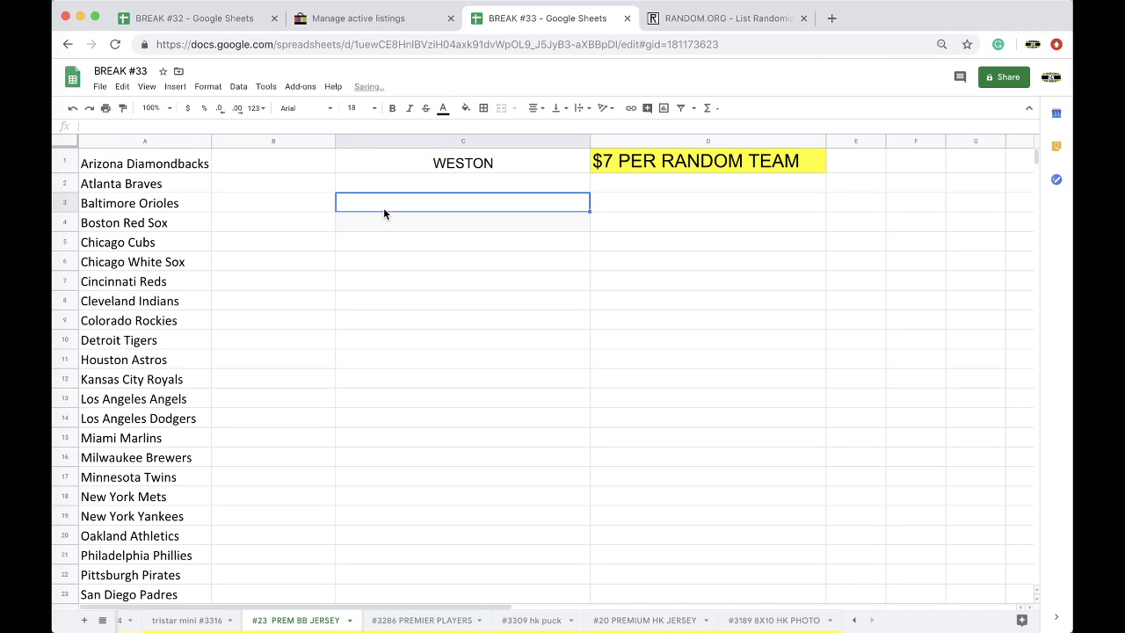
Step: Copy the same buyer name into C2, then go to #3314 SPECIALITY GR MINI
{"action": "left_click", "coordinate": [378, 160]}
{"action": "key", "text": "super+c"}
{"action": "key", "text": "Down"}
{"action": "key", "text": "super+v"}
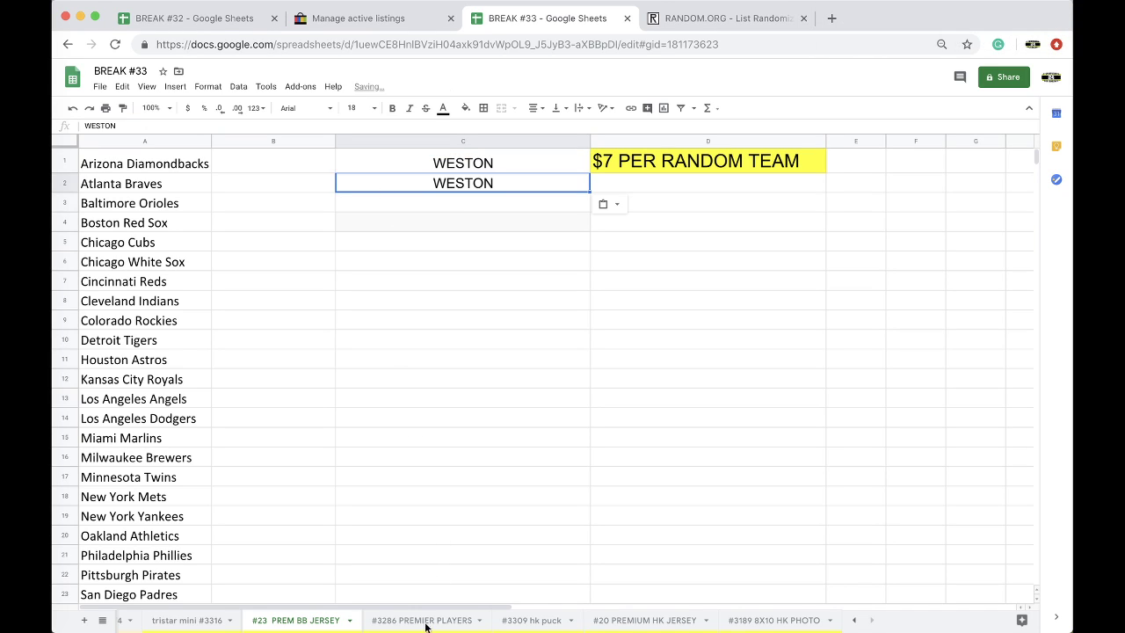
{"action": "scroll", "coordinate": [428, 625], "scroll_direction": "left", "scroll_amount": 10}
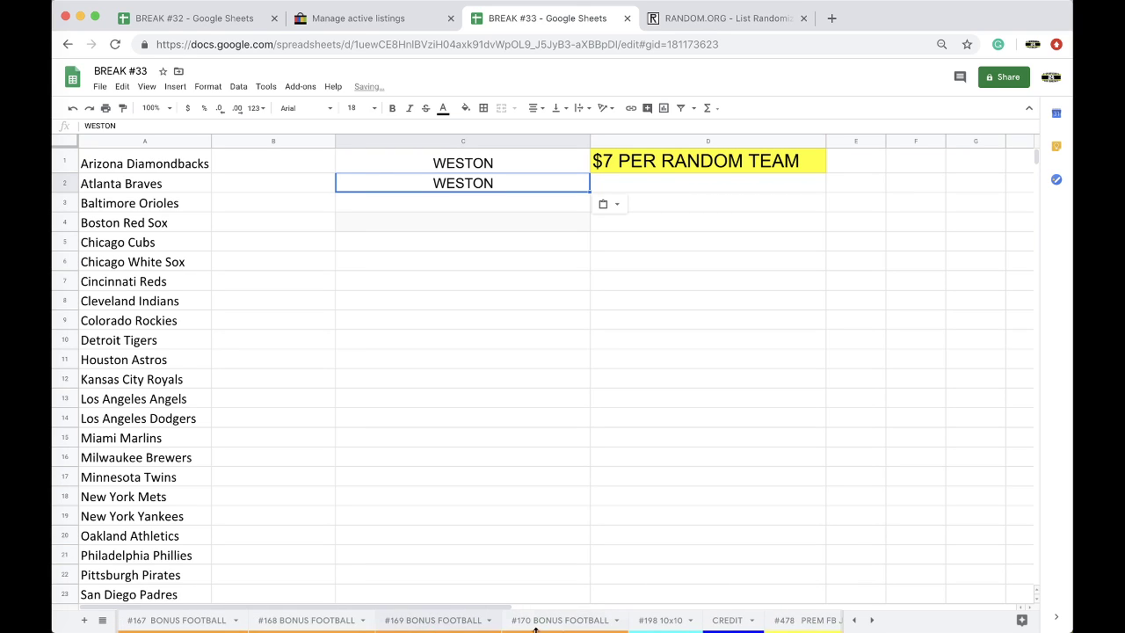
{"action": "scroll", "coordinate": [535, 626], "scroll_direction": "right", "scroll_amount": 3}
{"action": "scroll", "coordinate": [651, 626], "scroll_direction": "right", "scroll_amount": 3}
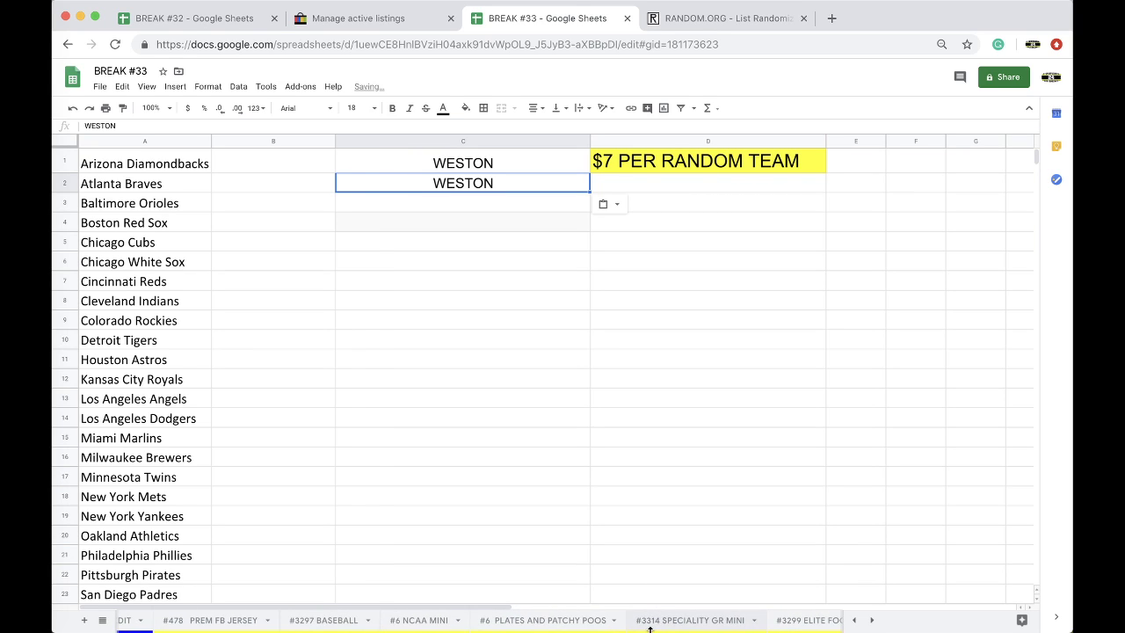
{"action": "left_click", "coordinate": [690, 620]}
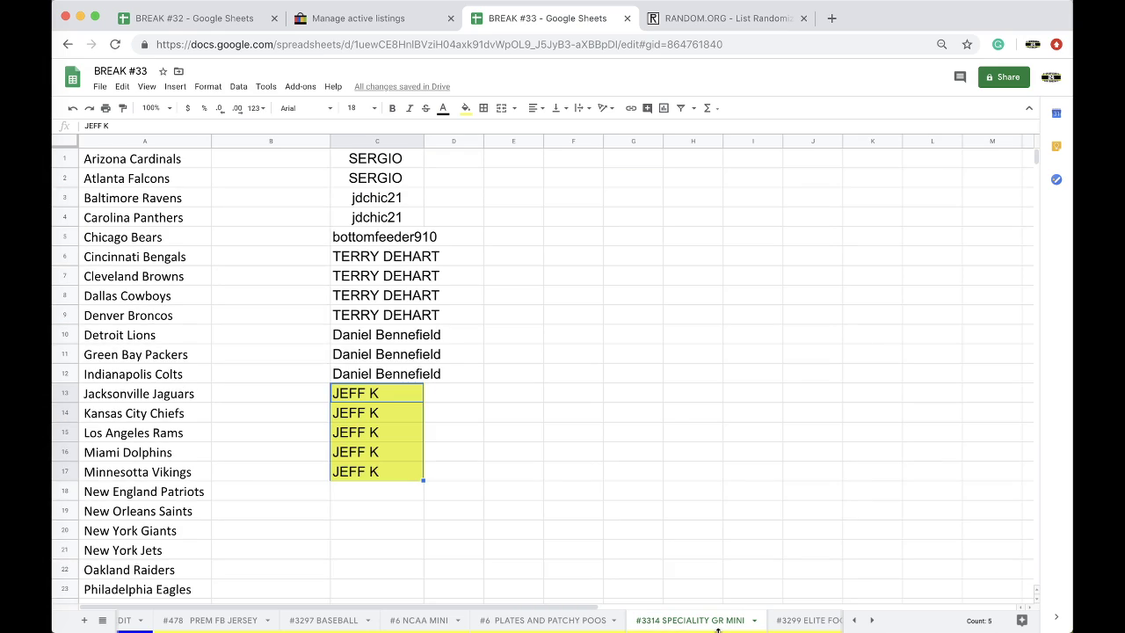
Step: Remove the yellow fill from the buyer's entries in C13:C17 on #3314
{"action": "left_click", "coordinate": [466, 107]}
{"action": "left_click", "coordinate": [479, 132]}
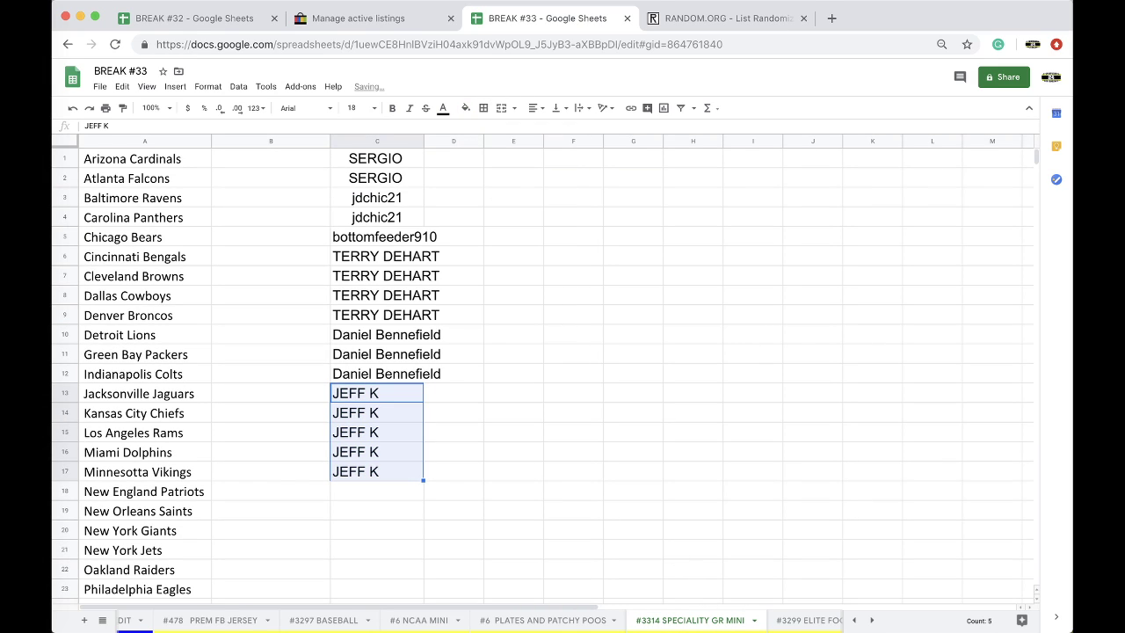
{"action": "scroll", "coordinate": [386, 620], "scroll_direction": "left", "scroll_amount": 5}
{"action": "left_click", "coordinate": [370, 620]}
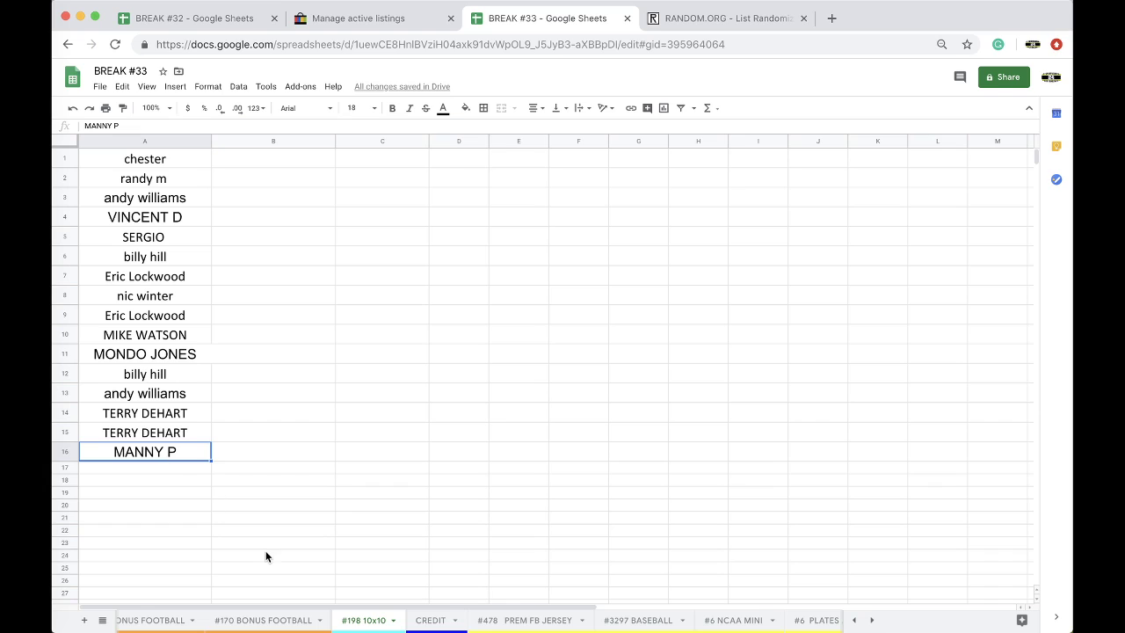
{"action": "left_click", "coordinate": [503, 621]}
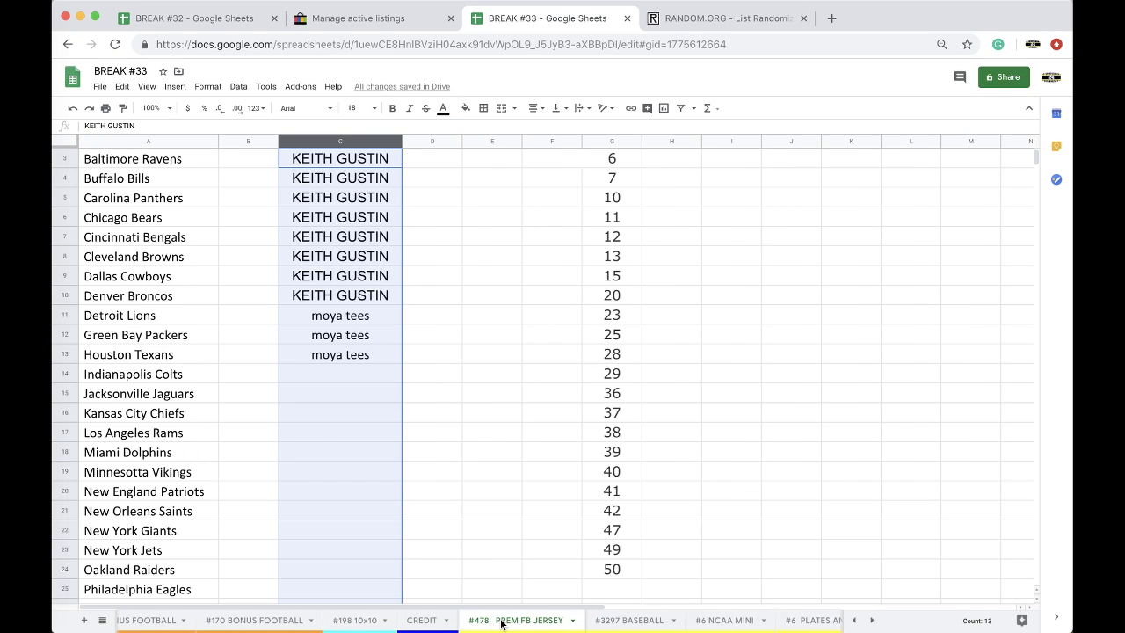
{"action": "scroll", "coordinate": [503, 620], "scroll_direction": "right", "scroll_amount": 3}
Step: Reorder tabs: #3297 BASEBALL and #3314 before #478, #6 NCAA MINI after CREDIT, #3299 before #6 PLATES
{"action": "left_click", "coordinate": [502, 620]}
{"action": "left_click_drag", "start_coordinate": [503, 621], "coordinate": [392, 620]}
{"action": "left_click", "coordinate": [605, 621]}
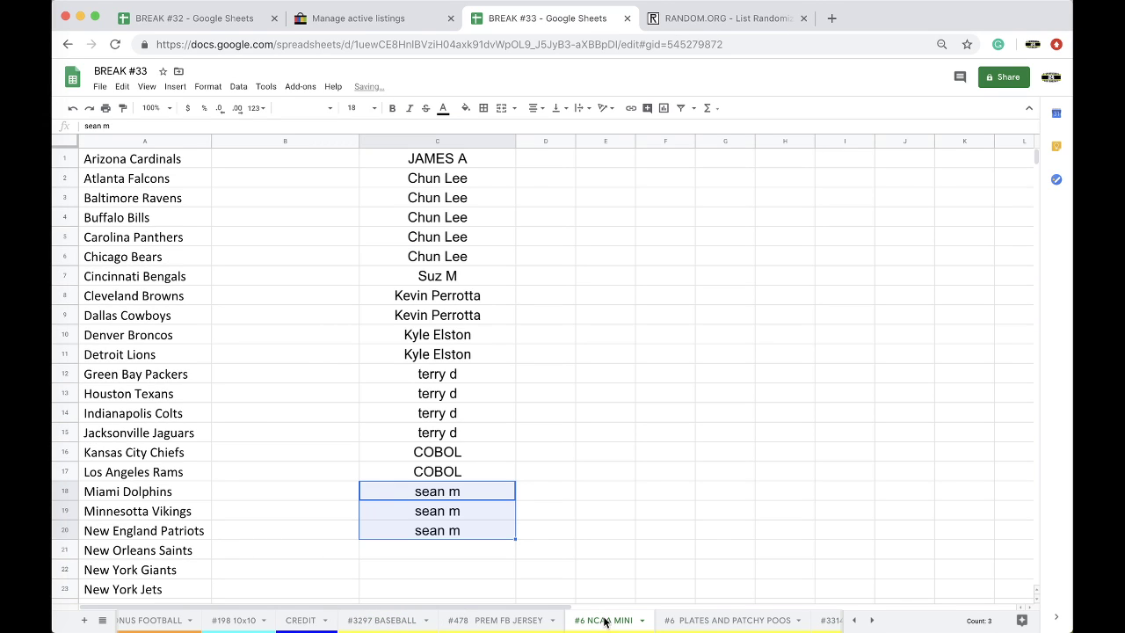
{"action": "left_click_drag", "start_coordinate": [605, 621], "coordinate": [396, 622]}
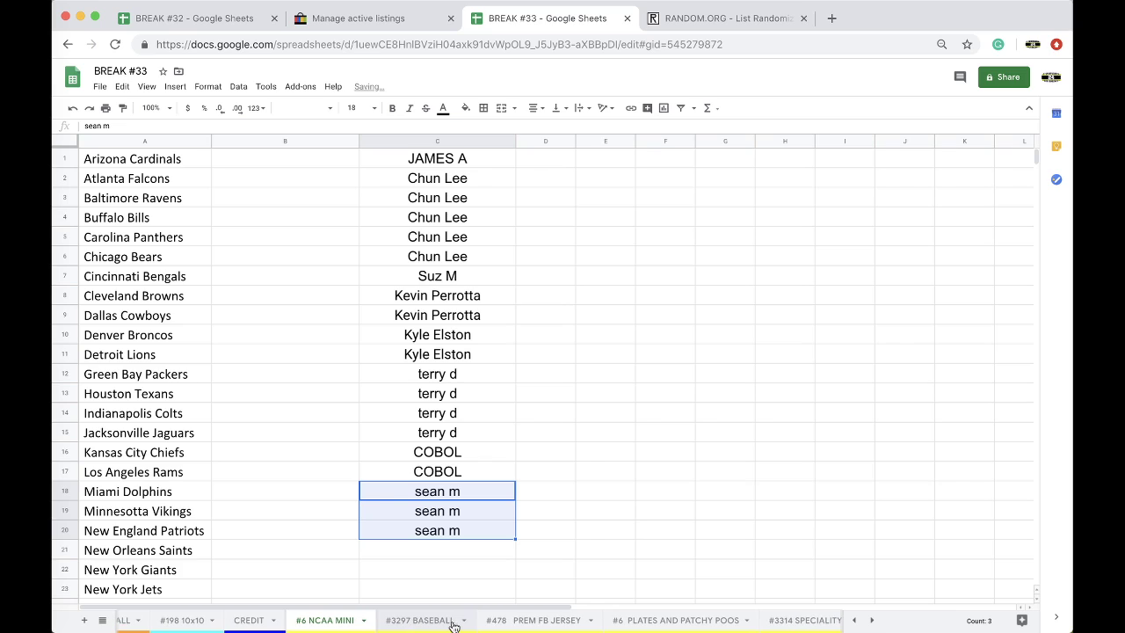
{"action": "left_click", "coordinate": [527, 621]}
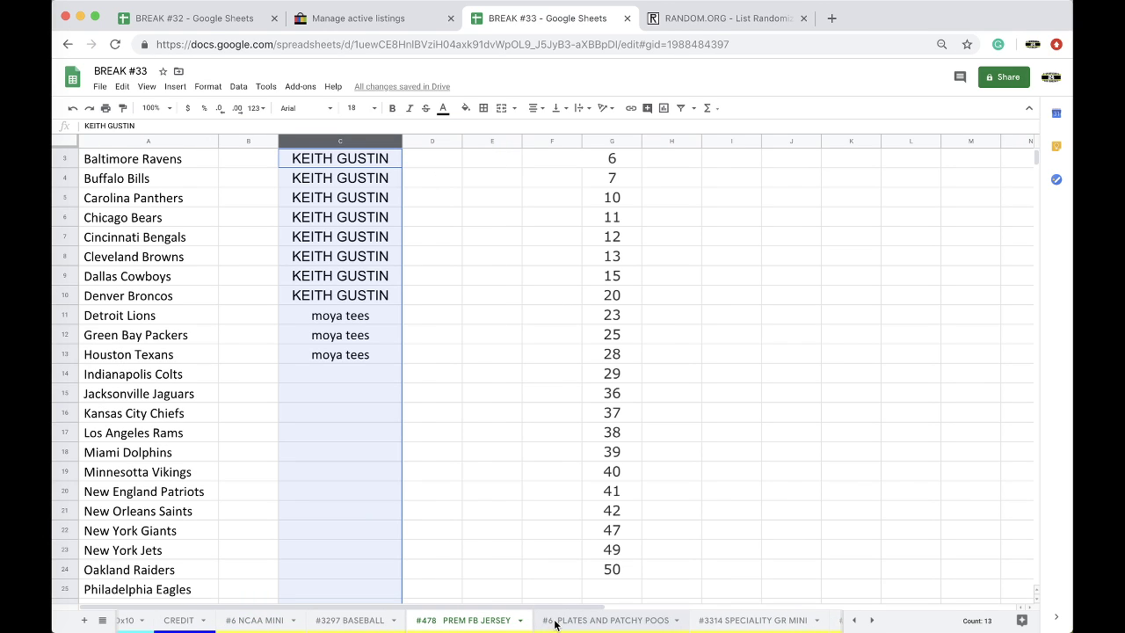
{"action": "left_click", "coordinate": [557, 621]}
{"action": "left_click", "coordinate": [650, 621]}
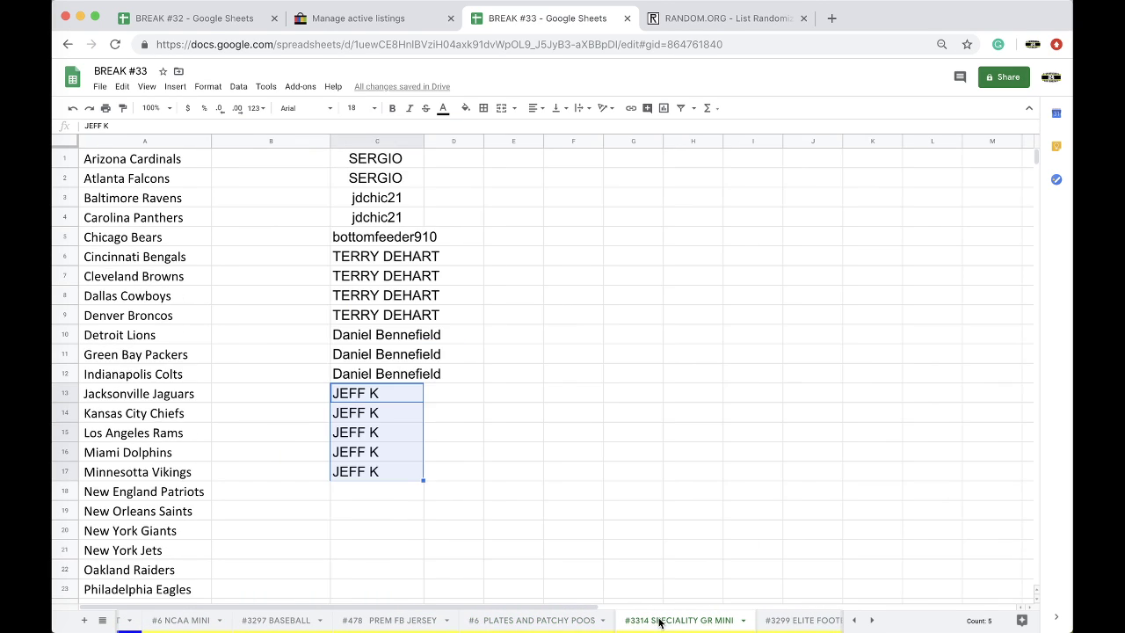
{"action": "left_click_drag", "start_coordinate": [669, 623], "coordinate": [369, 625]}
{"action": "left_click", "coordinate": [545, 622]}
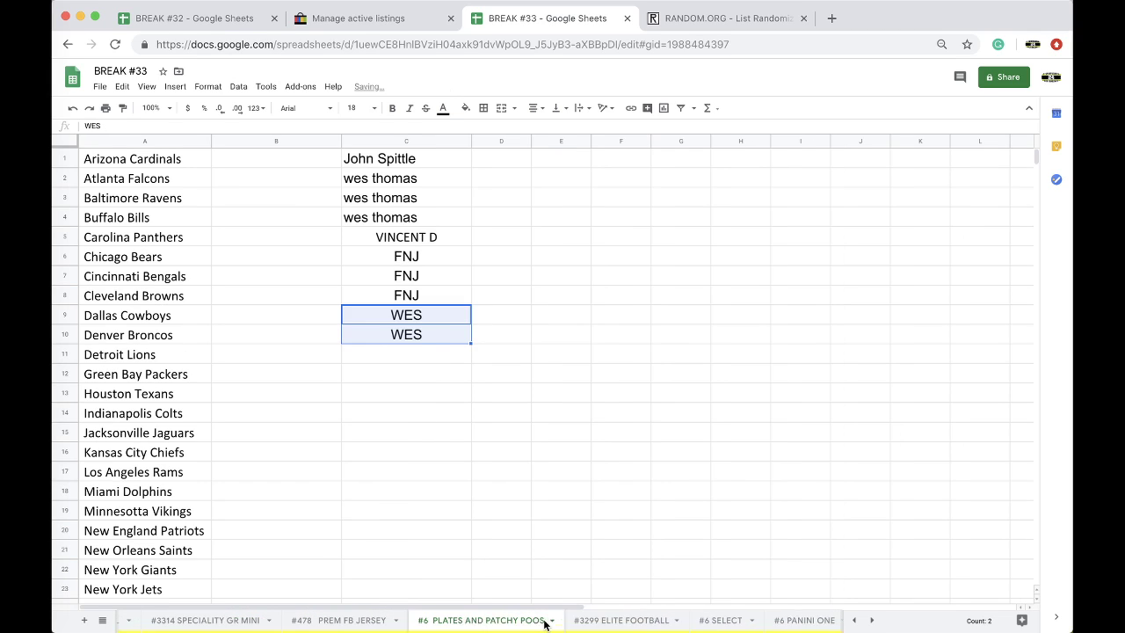
{"action": "left_click", "coordinate": [610, 620]}
{"action": "left_click_drag", "start_coordinate": [610, 620], "coordinate": [455, 620]}
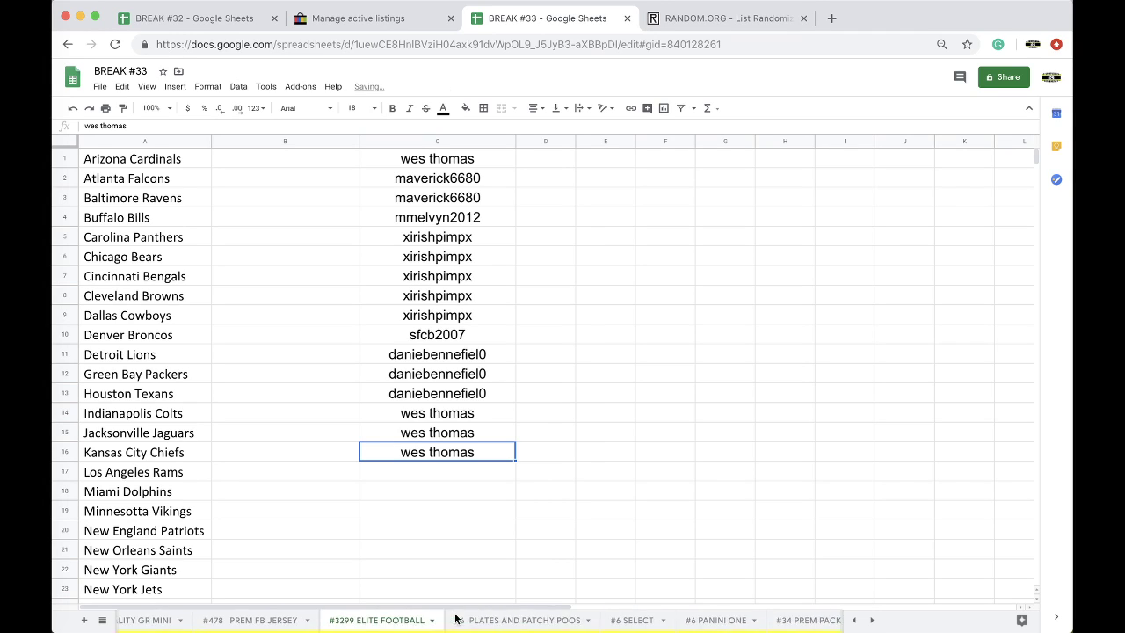
Step: Browse the remaining team sheets from #6 SELECT through #23 PREM BB JERSEY to #3286 PREMIER PLAYERS
{"action": "left_click", "coordinate": [612, 626]}
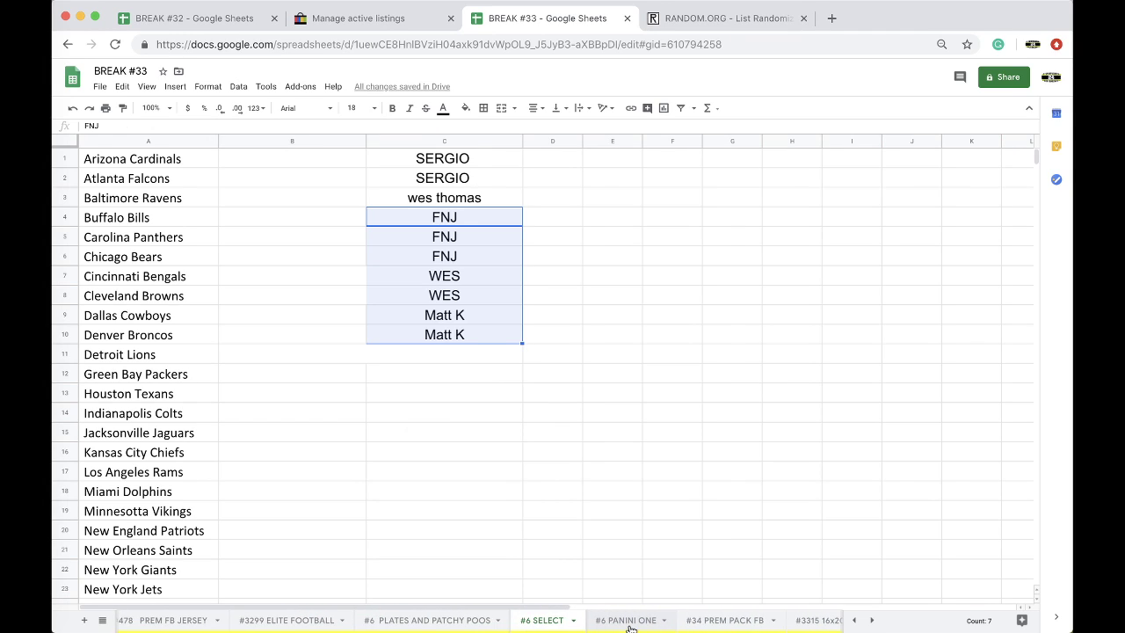
{"action": "left_click", "coordinate": [631, 627]}
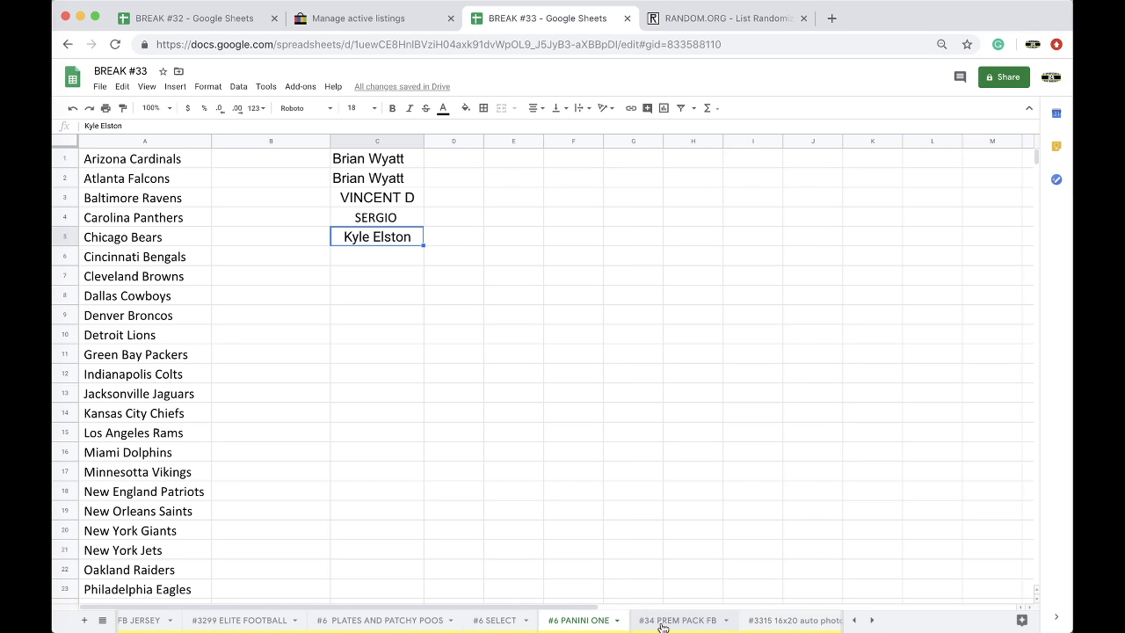
{"action": "left_click", "coordinate": [664, 627]}
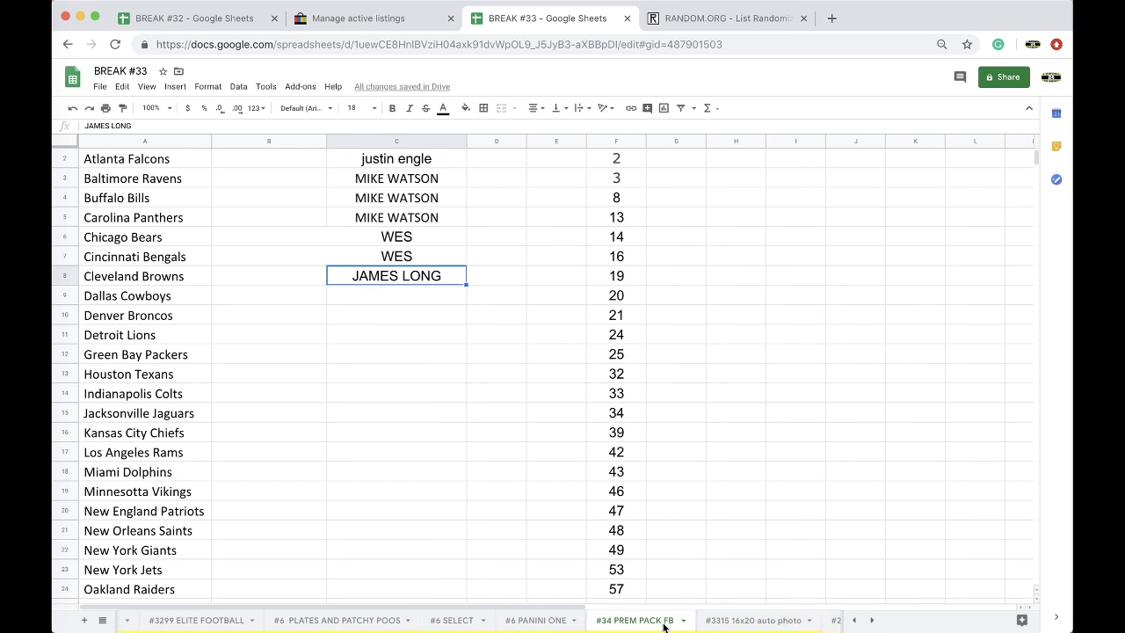
{"action": "left_click", "coordinate": [714, 626]}
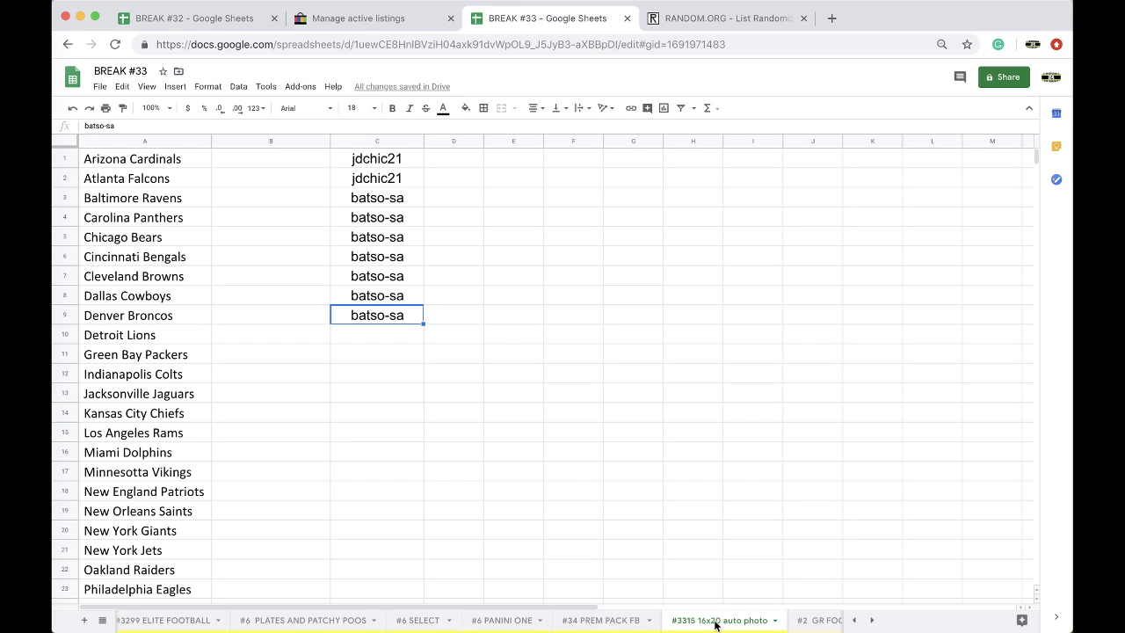
{"action": "left_click", "coordinate": [805, 620]}
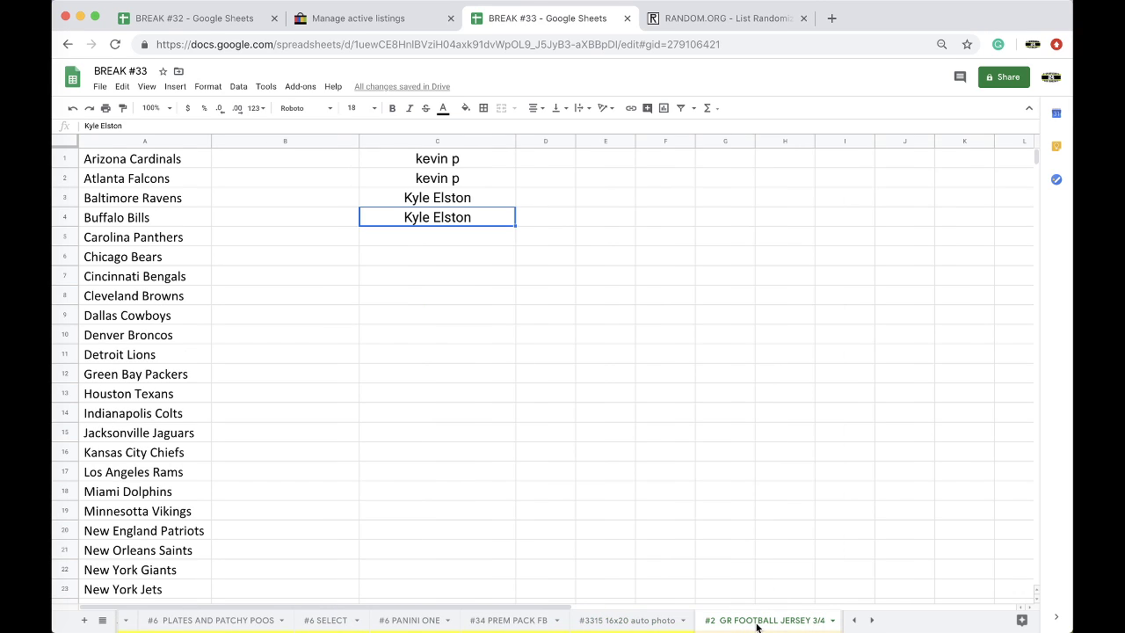
{"action": "left_click", "coordinate": [734, 622]}
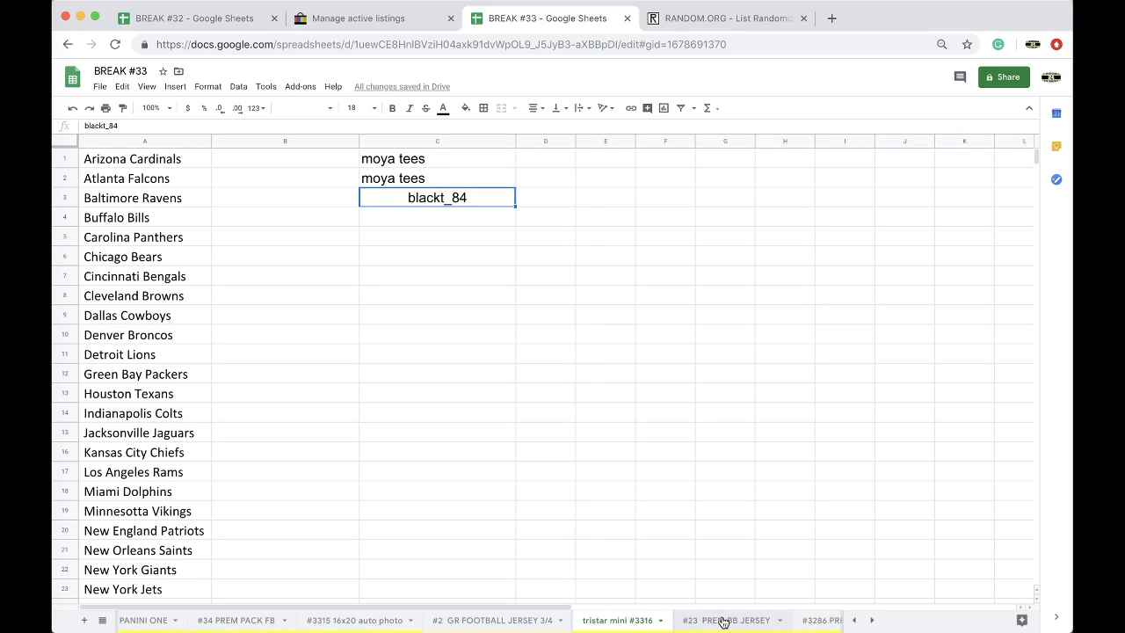
{"action": "left_click", "coordinate": [723, 623]}
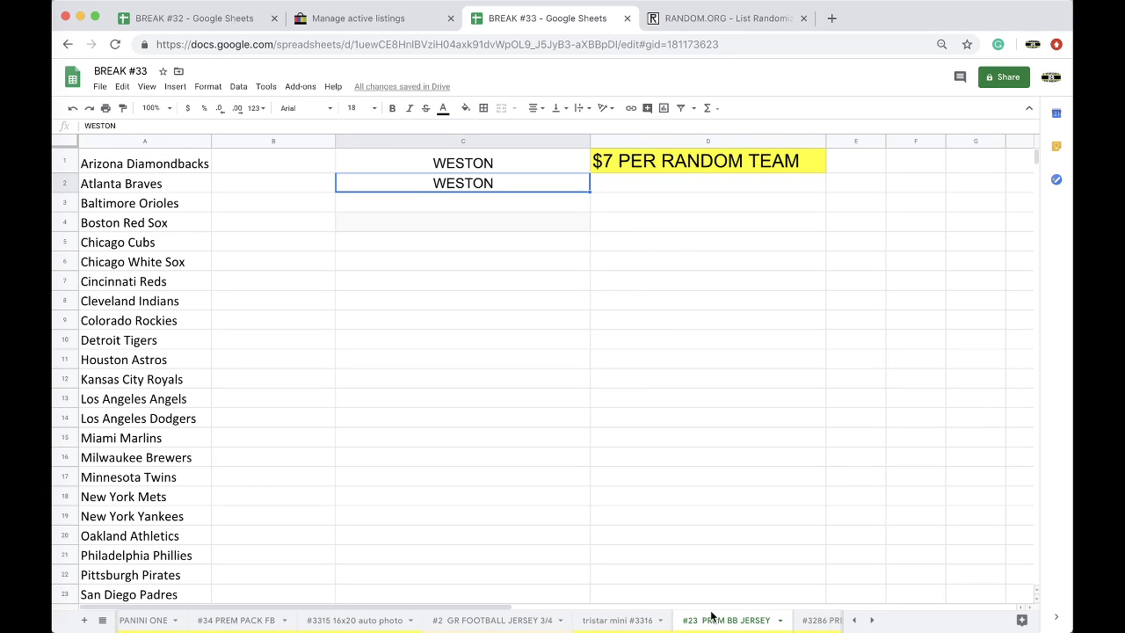
{"action": "left_click", "coordinate": [817, 621]}
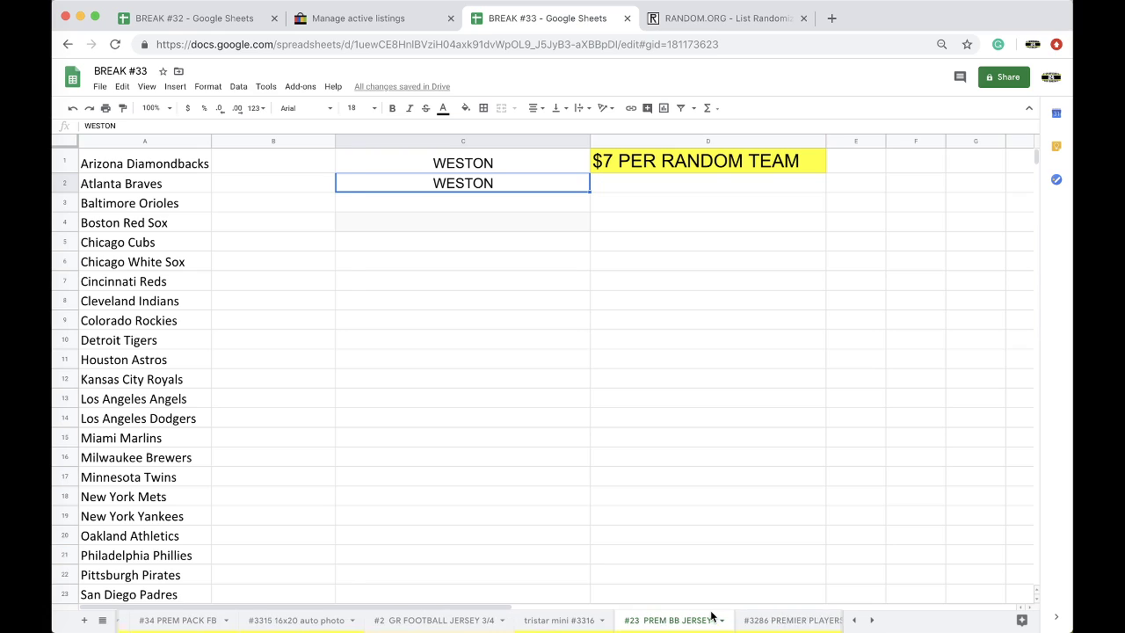
Step: Browse the hockey sheets (#20 PREMIUM HK JERSEY, #3189, #3309 hk puck), ending on #198 10x10
{"action": "scroll", "coordinate": [742, 622], "scroll_direction": "right", "scroll_amount": 3}
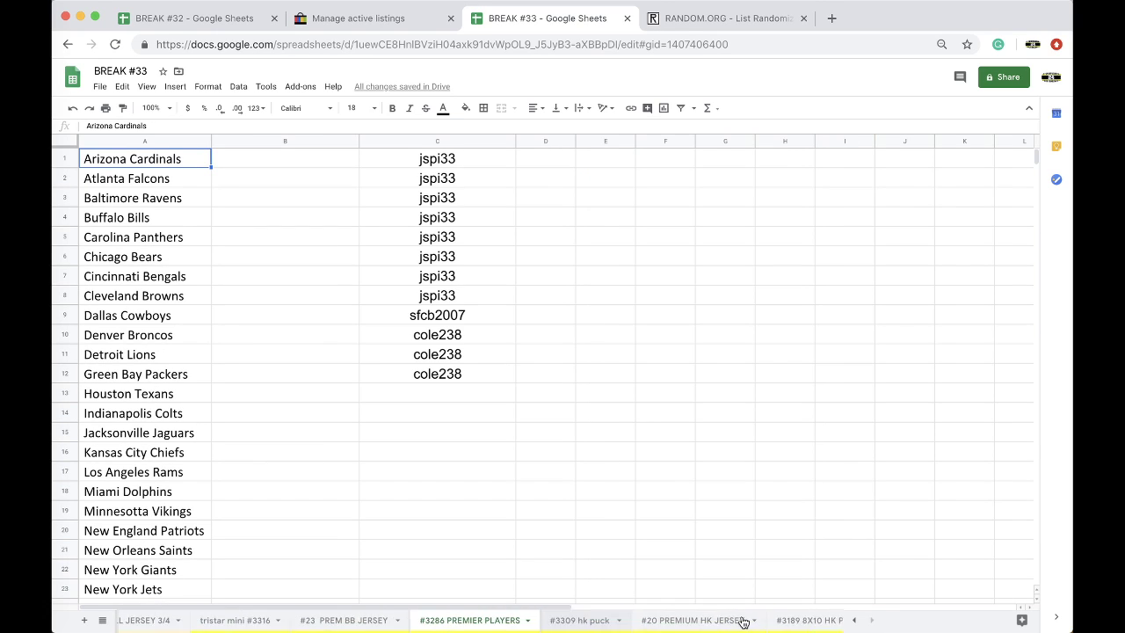
{"action": "left_click", "coordinate": [647, 620]}
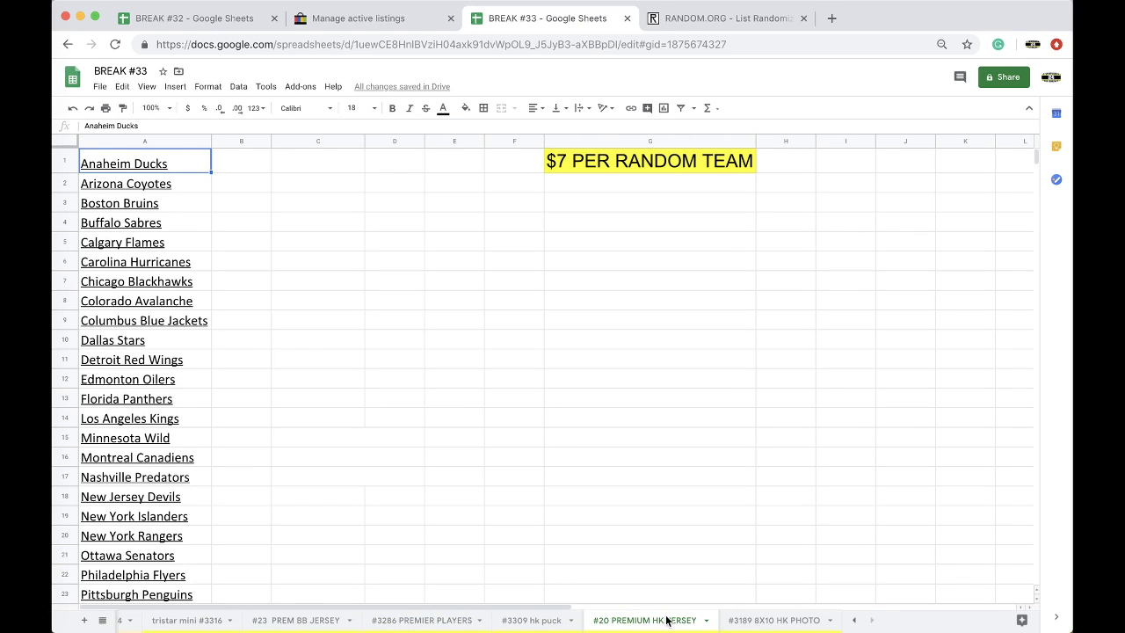
{"action": "left_click", "coordinate": [742, 621]}
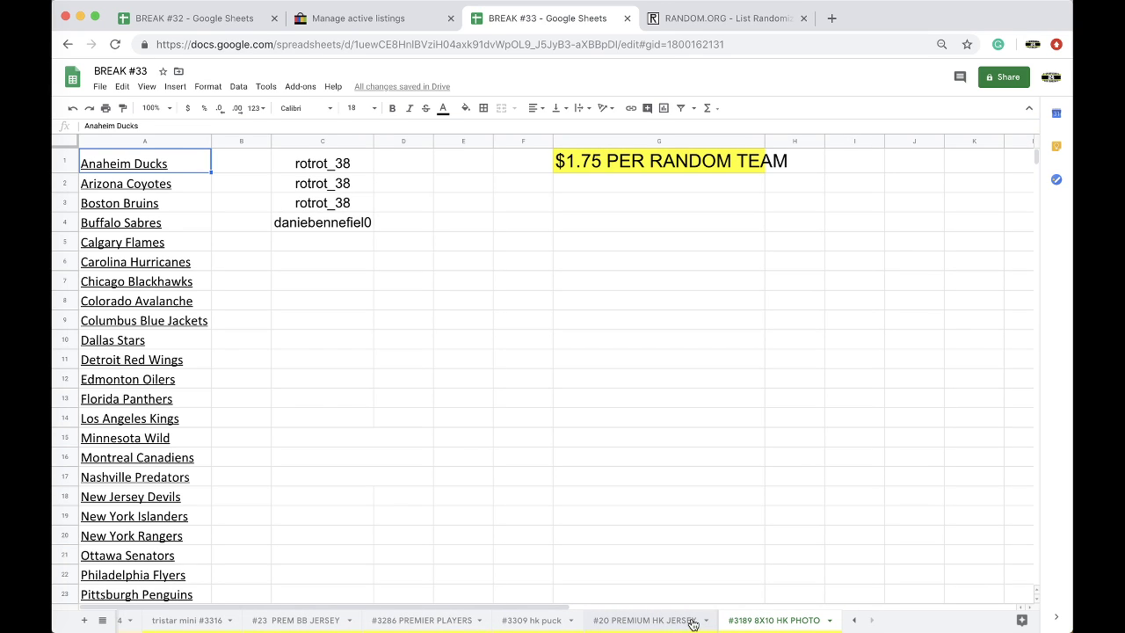
{"action": "scroll", "coordinate": [688, 622], "scroll_direction": "right", "scroll_amount": 2}
{"action": "left_click", "coordinate": [709, 622]}
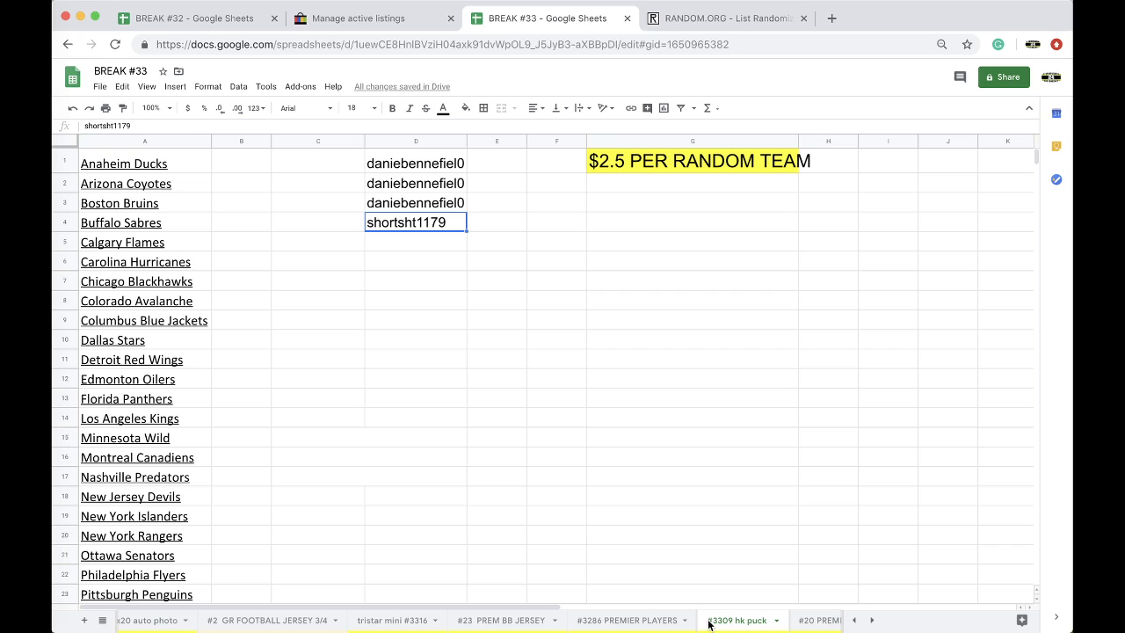
{"action": "scroll", "coordinate": [709, 622], "scroll_direction": "right", "scroll_amount": 6}
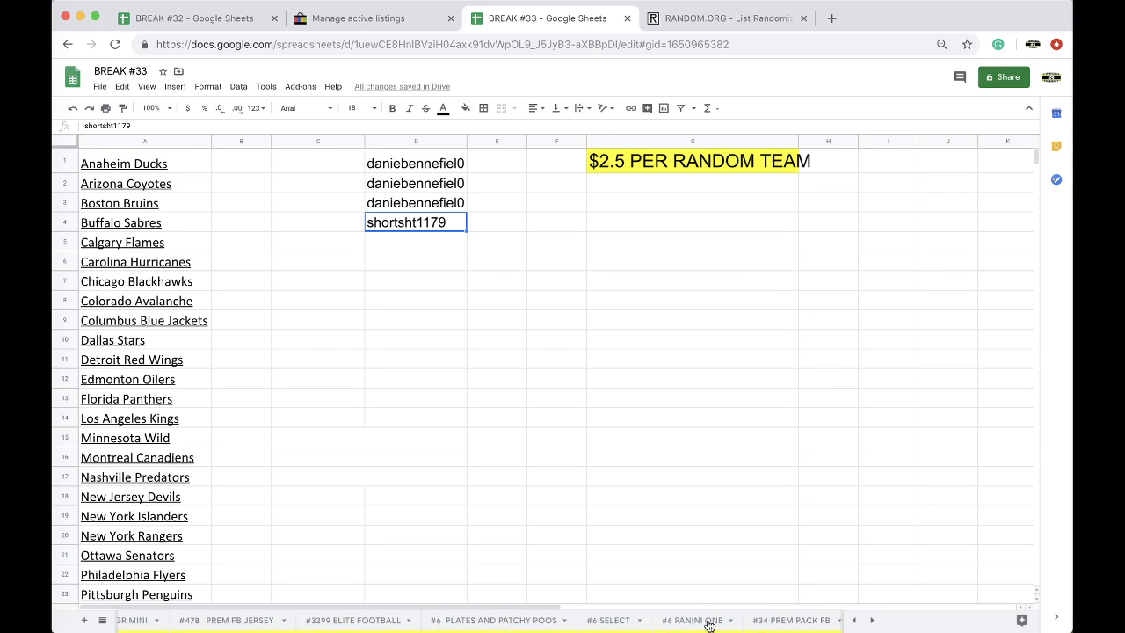
{"action": "scroll", "coordinate": [709, 622], "scroll_direction": "left", "scroll_amount": 6}
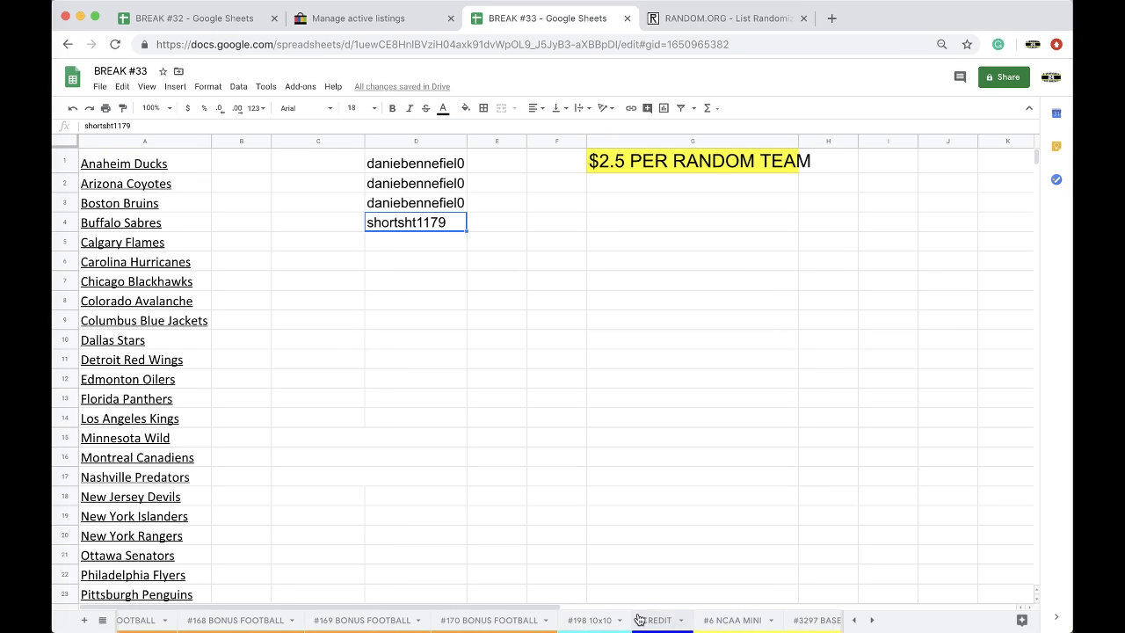
{"action": "left_click", "coordinate": [603, 620]}
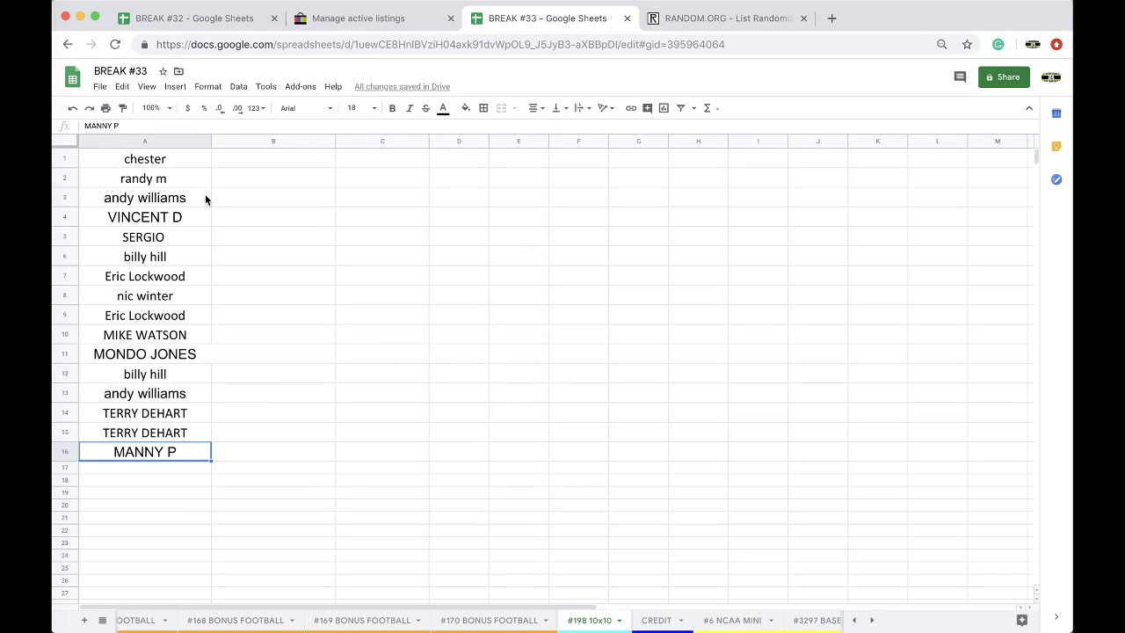
{"action": "left_click", "coordinate": [178, 205]}
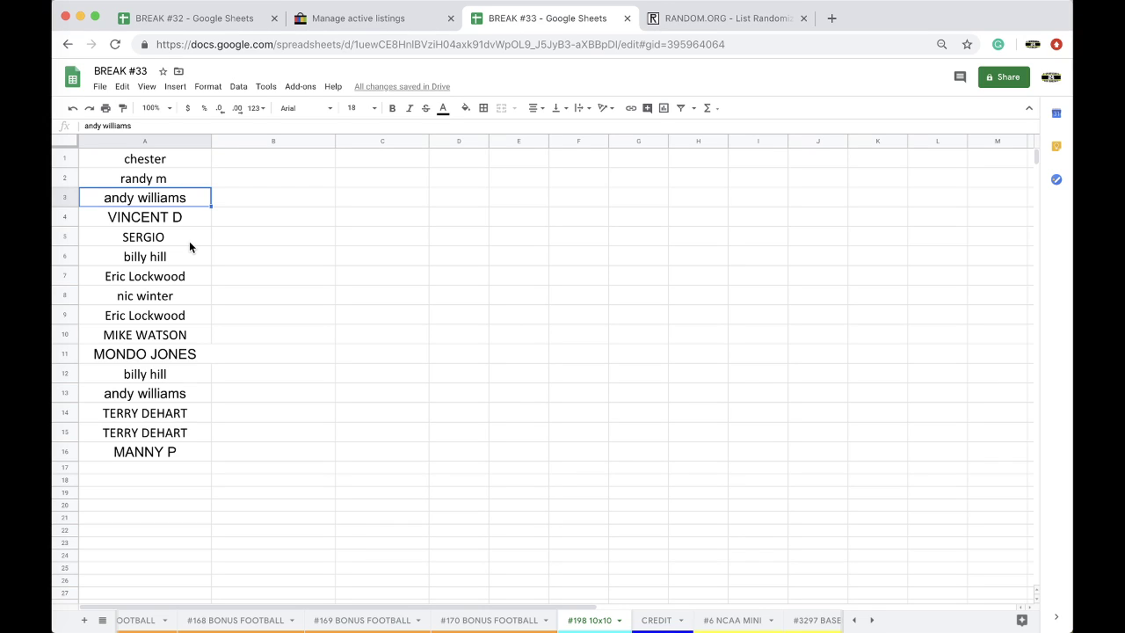
Step: Copy the 16 names from A1:A16 into a fresh RANDOM.ORG List Randomizer
{"action": "left_click_drag", "start_coordinate": [141, 161], "coordinate": [161, 456]}
{"action": "key", "text": "ctrl+c"}
{"action": "left_click", "coordinate": [677, 22]}
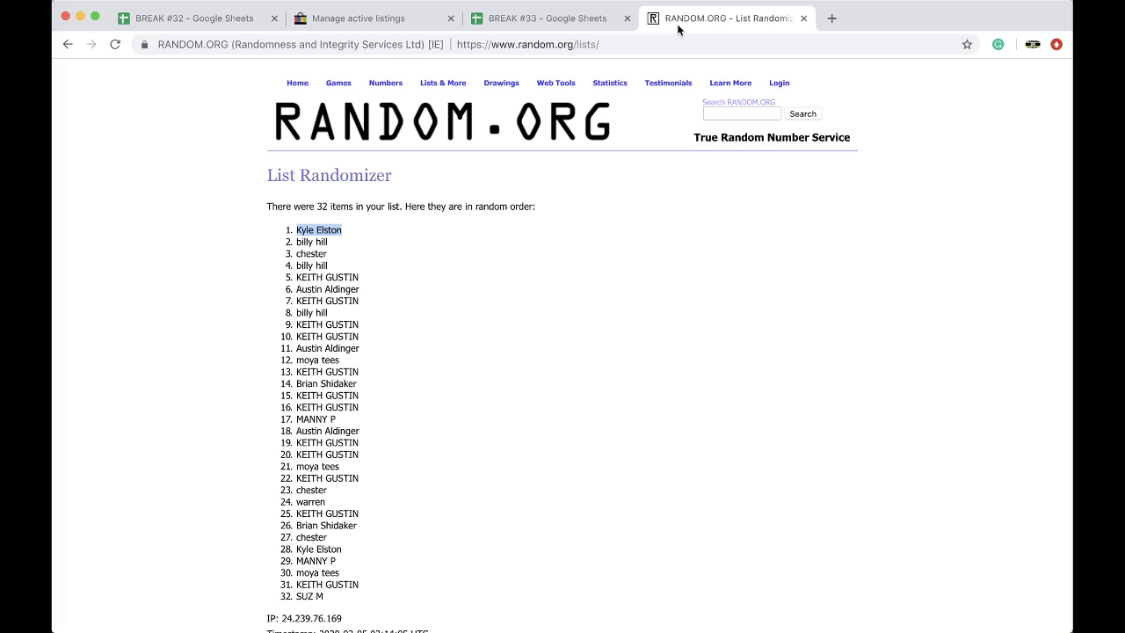
{"action": "left_click", "coordinate": [661, 39]}
{"action": "key", "text": "Return"}
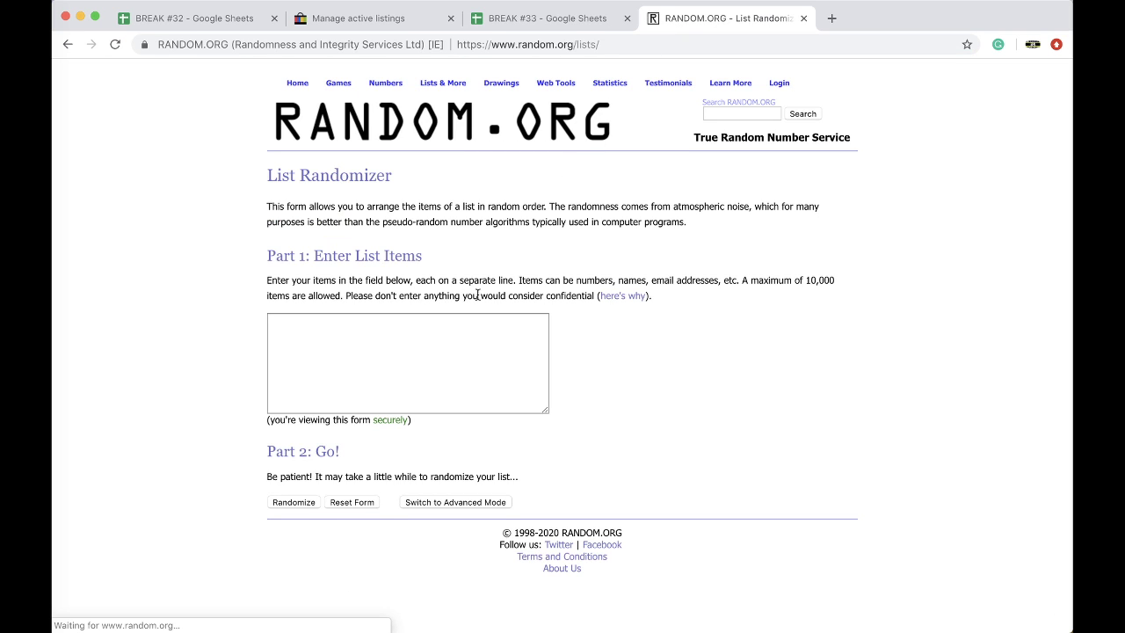
{"action": "left_click", "coordinate": [442, 342]}
{"action": "key", "text": "ctrl+v"}
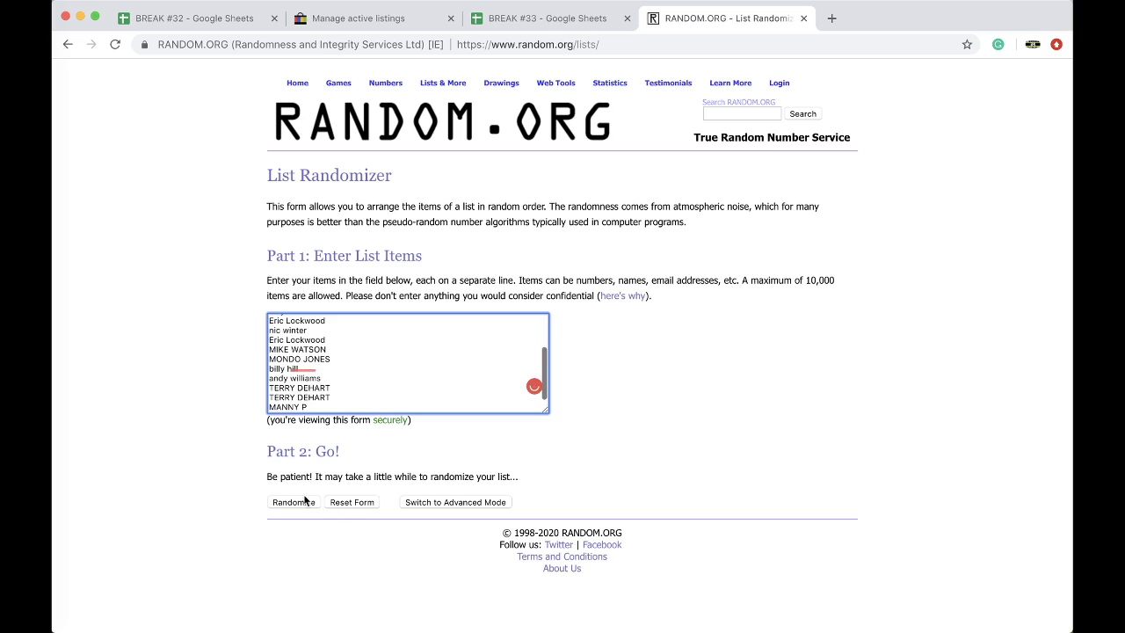
Step: Randomize the list of names five times
{"action": "left_click", "coordinate": [294, 502]}
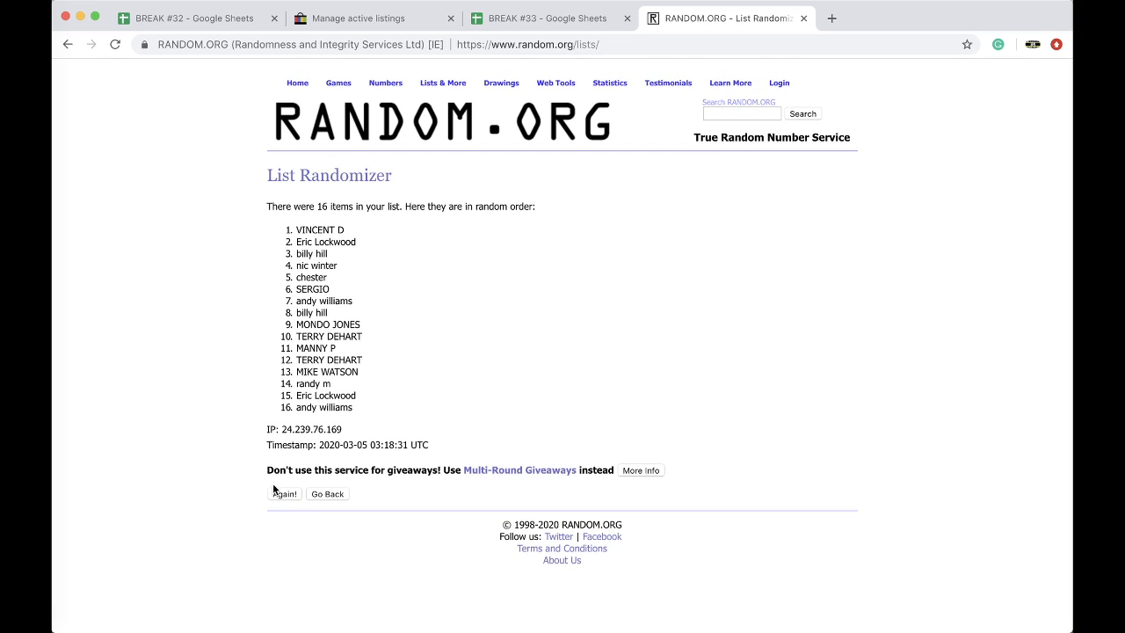
{"action": "left_click", "coordinate": [278, 496]}
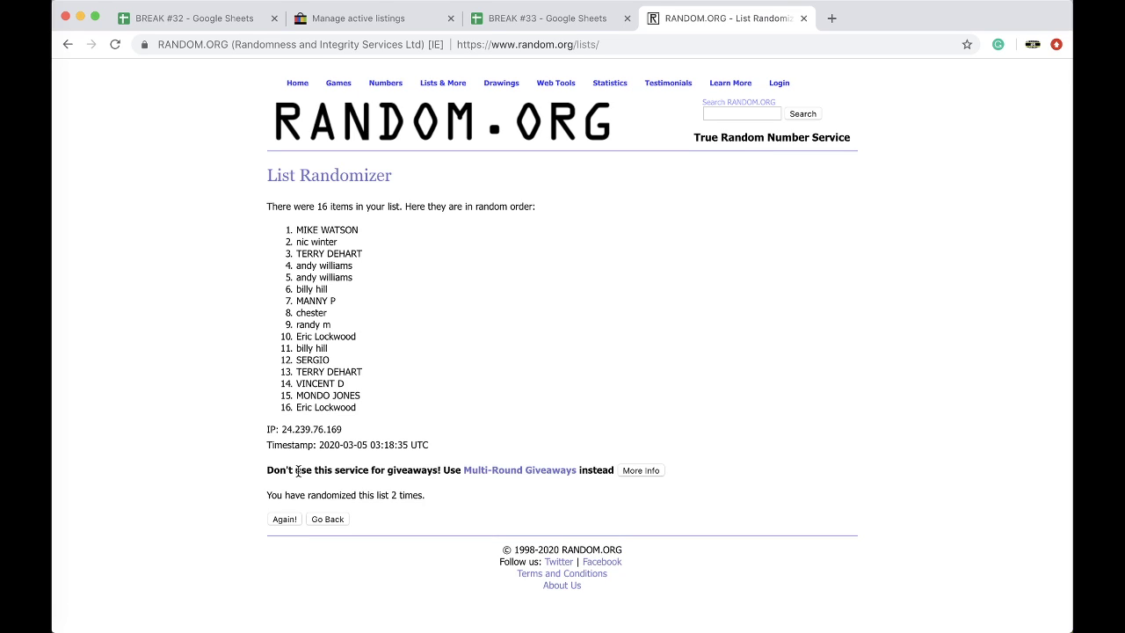
{"action": "left_click", "coordinate": [281, 520]}
{"action": "scroll", "coordinate": [296, 508], "scroll_direction": "down", "scroll_amount": 1}
{"action": "left_click", "coordinate": [283, 520]}
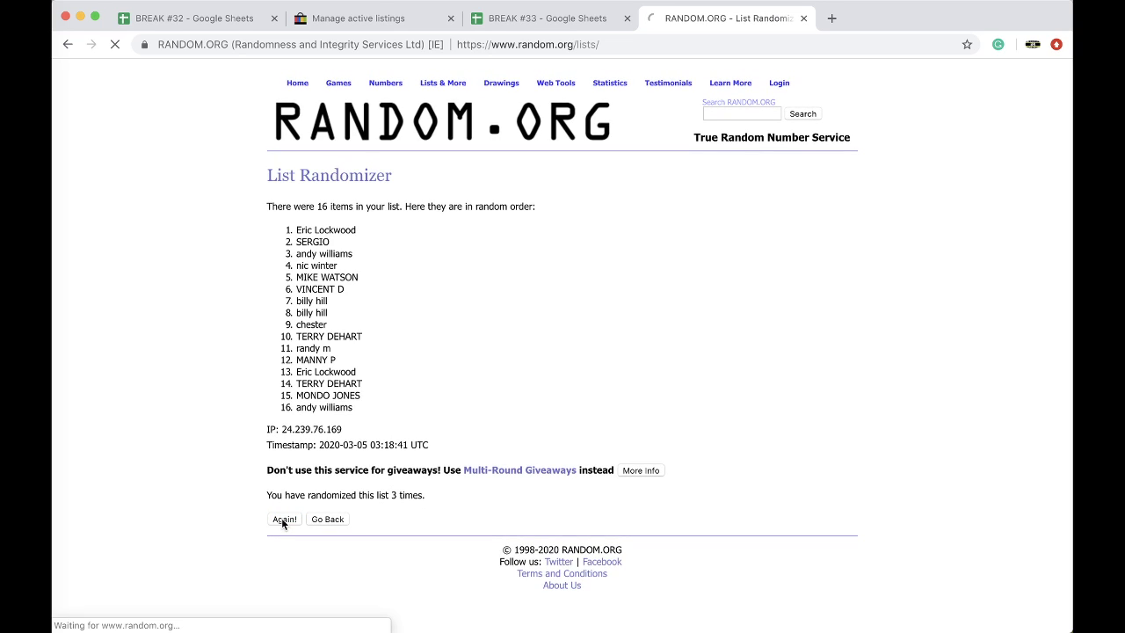
{"action": "left_click", "coordinate": [282, 520]}
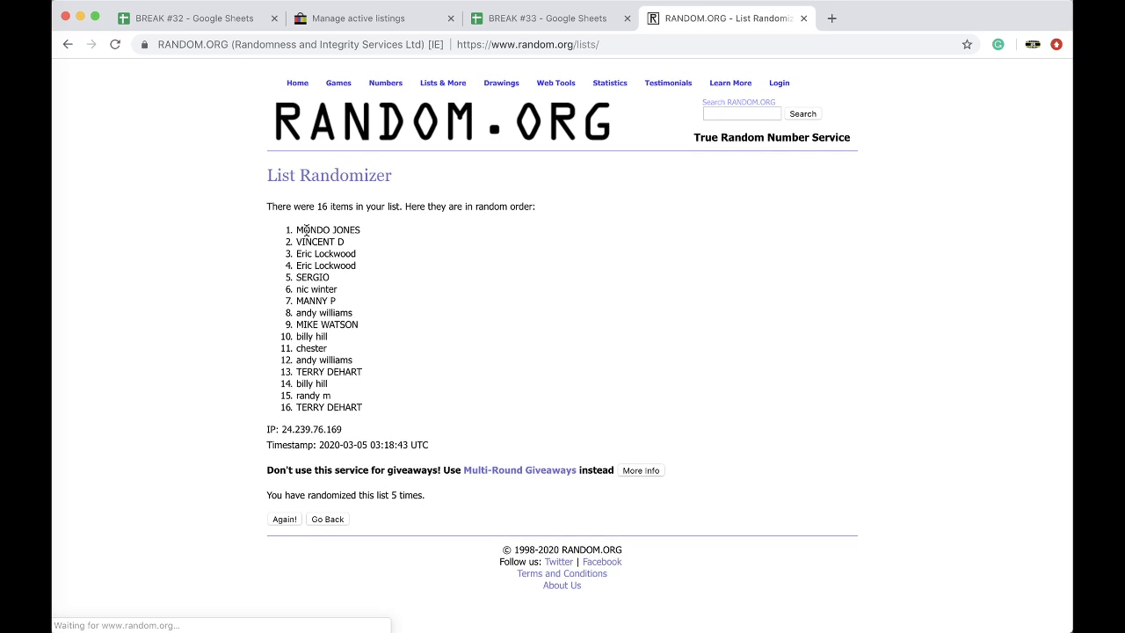
Step: Paste the shuffled names into column B from B1 at font size 18 and fill B1 yellow
{"action": "left_click_drag", "start_coordinate": [296, 231], "coordinate": [425, 407]}
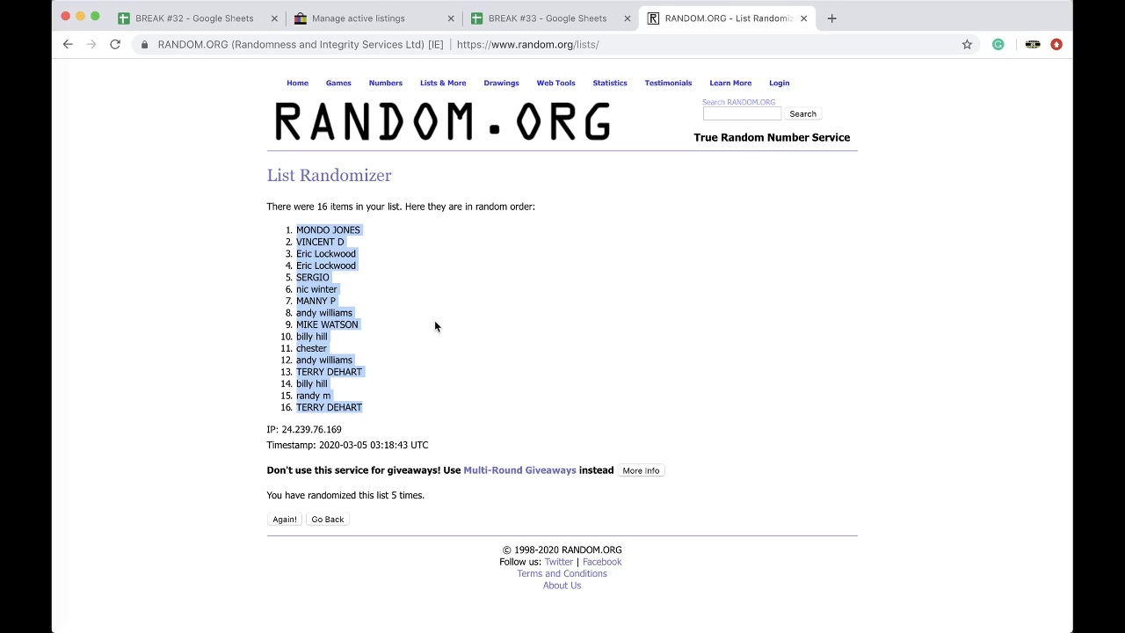
{"action": "key", "text": "ctrl+c"}
{"action": "left_click", "coordinate": [547, 18]}
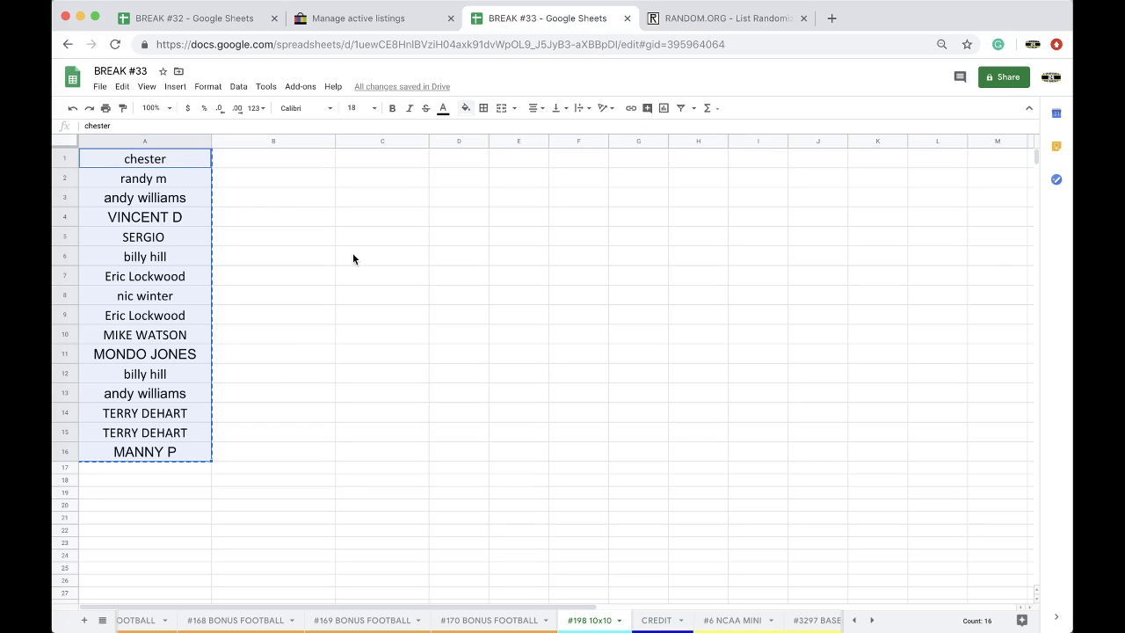
{"action": "left_click", "coordinate": [248, 163]}
{"action": "key", "text": "ctrl+v"}
{"action": "left_click", "coordinate": [356, 108]}
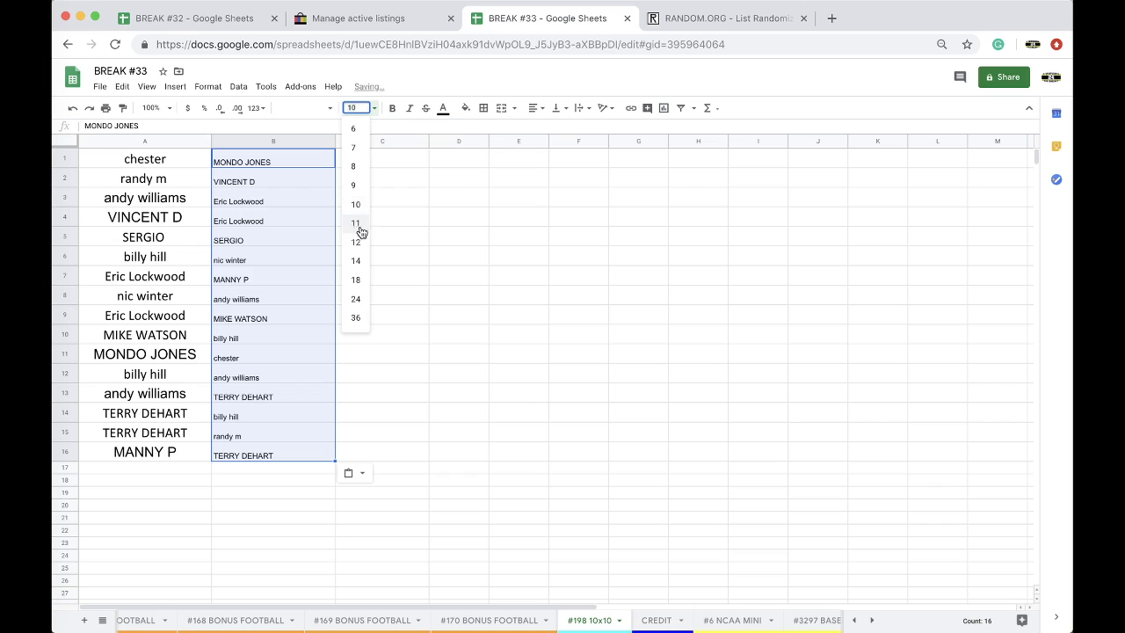
{"action": "left_click", "coordinate": [356, 281]}
{"action": "left_click", "coordinate": [291, 166]}
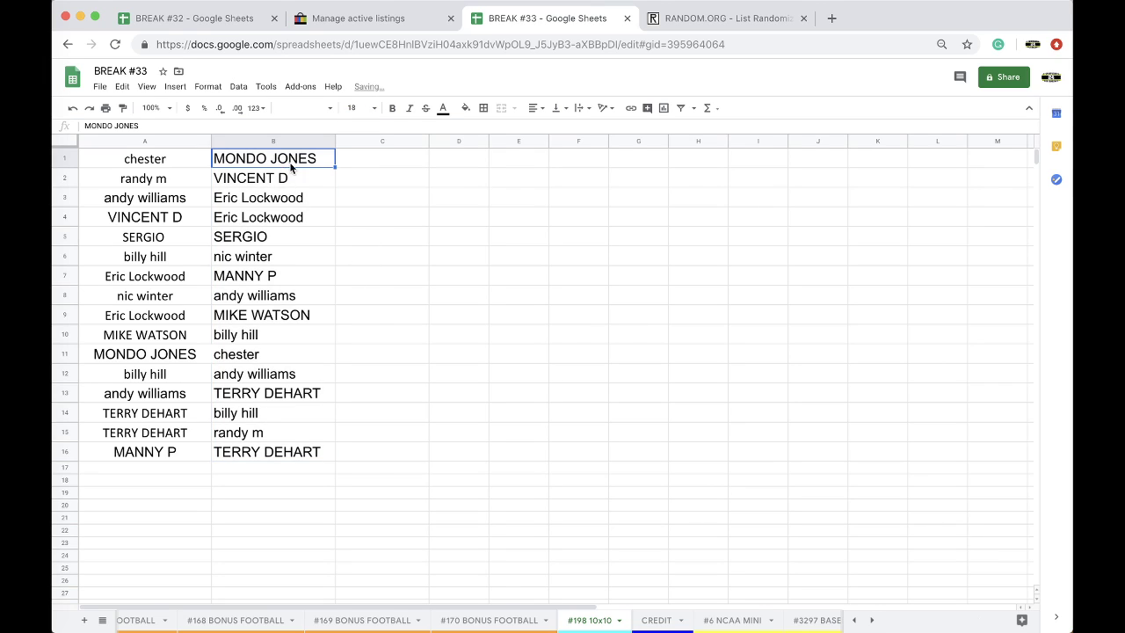
{"action": "left_click", "coordinate": [465, 108]}
{"action": "left_click", "coordinate": [505, 163]}
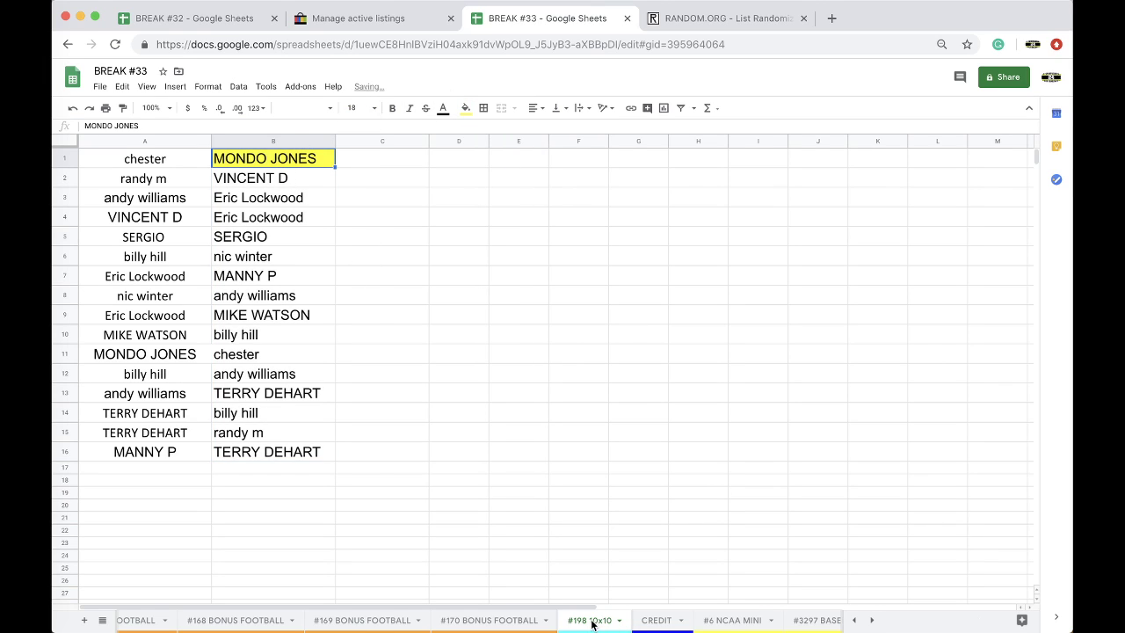
Step: Duplicate the #198 10x10 sheet and name the copy #199 10X10
{"action": "right_click", "coordinate": [593, 625]}
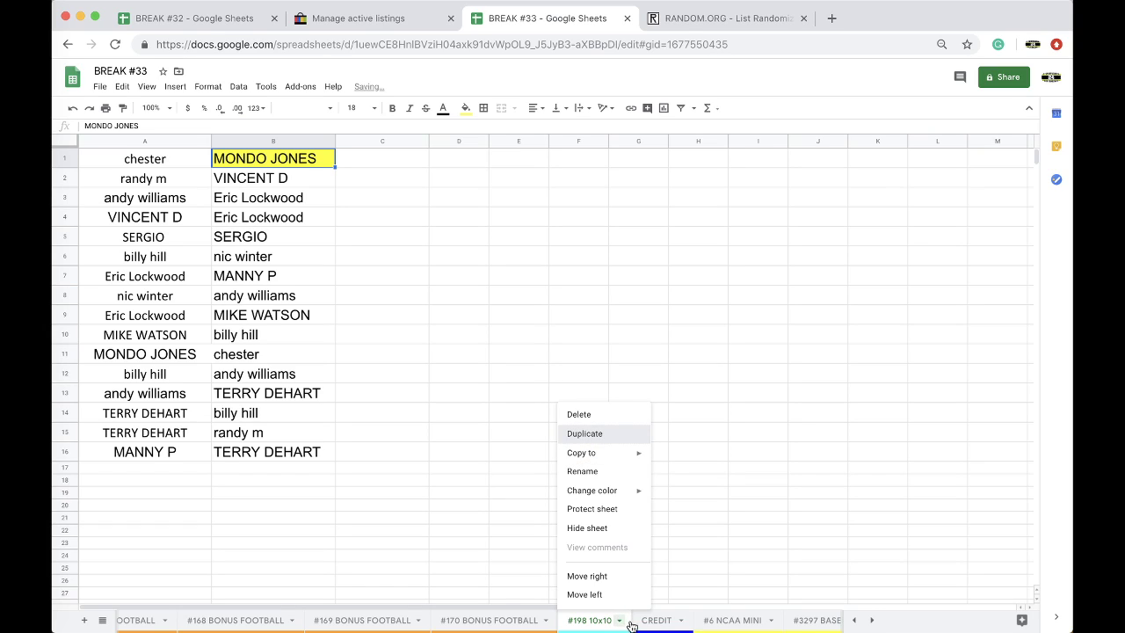
{"action": "left_click", "coordinate": [585, 434]}
{"action": "double_click", "coordinate": [682, 620]}
{"action": "type", "text": "#"}
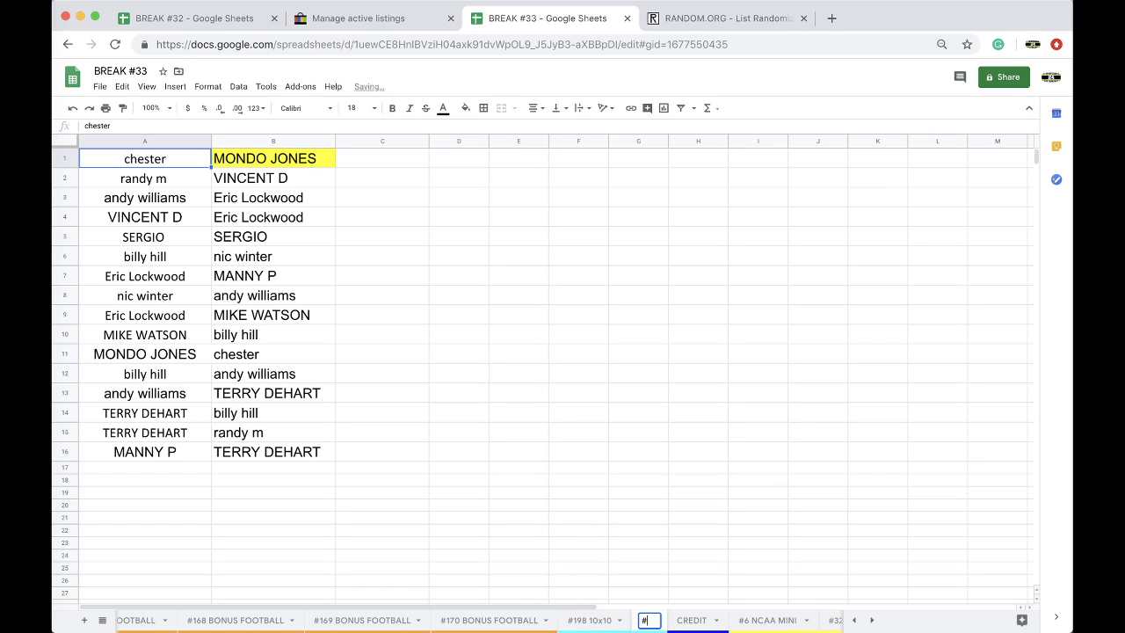
{"action": "type", "text": "199 0"}
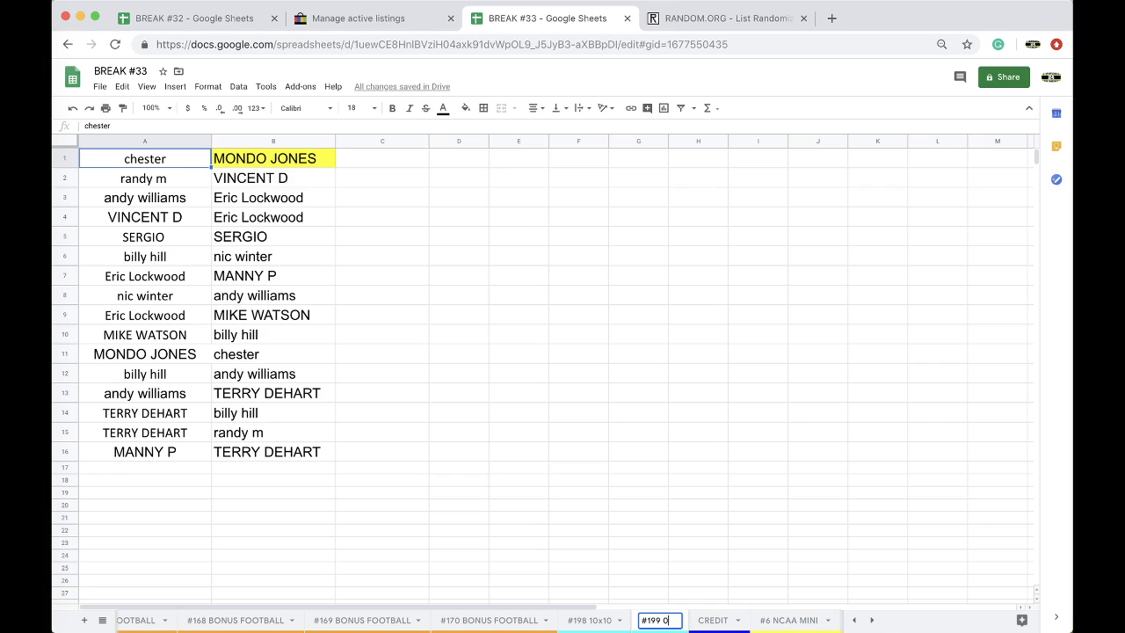
{"action": "key", "text": "BackSpace"}
{"action": "key", "text": "BackSpace"}
{"action": "type", "text": "1"}
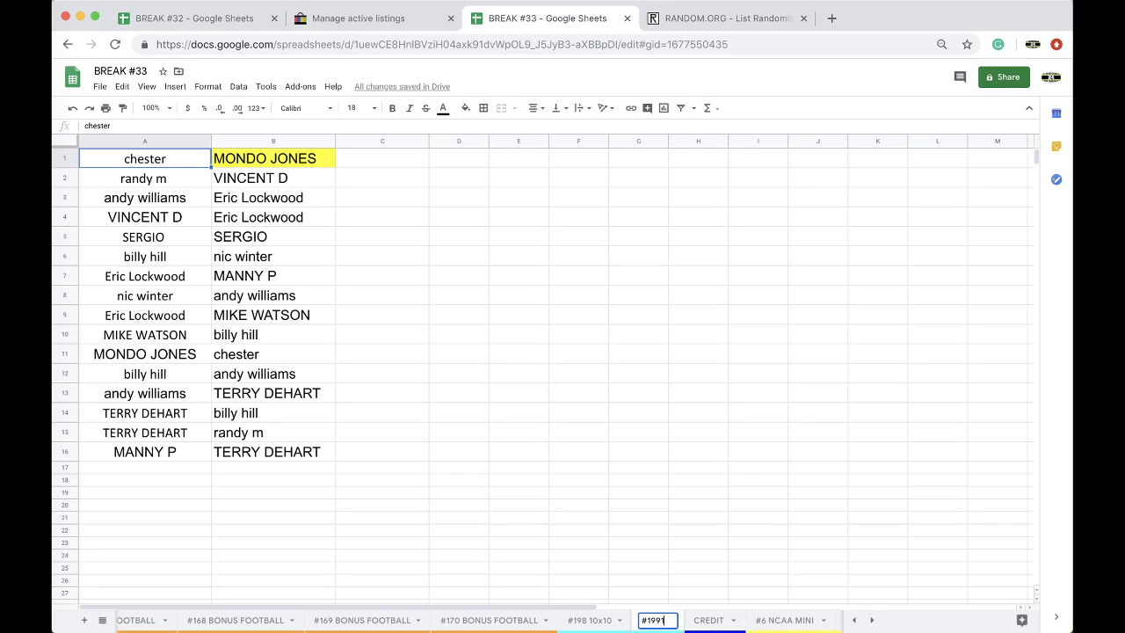
{"action": "type", "text": "0X10"}
{"action": "key", "text": "Left"}
{"action": "key", "text": "Left"}
{"action": "key", "text": "Left"}
{"action": "key", "text": "Left"}
{"action": "key", "text": "Left"}
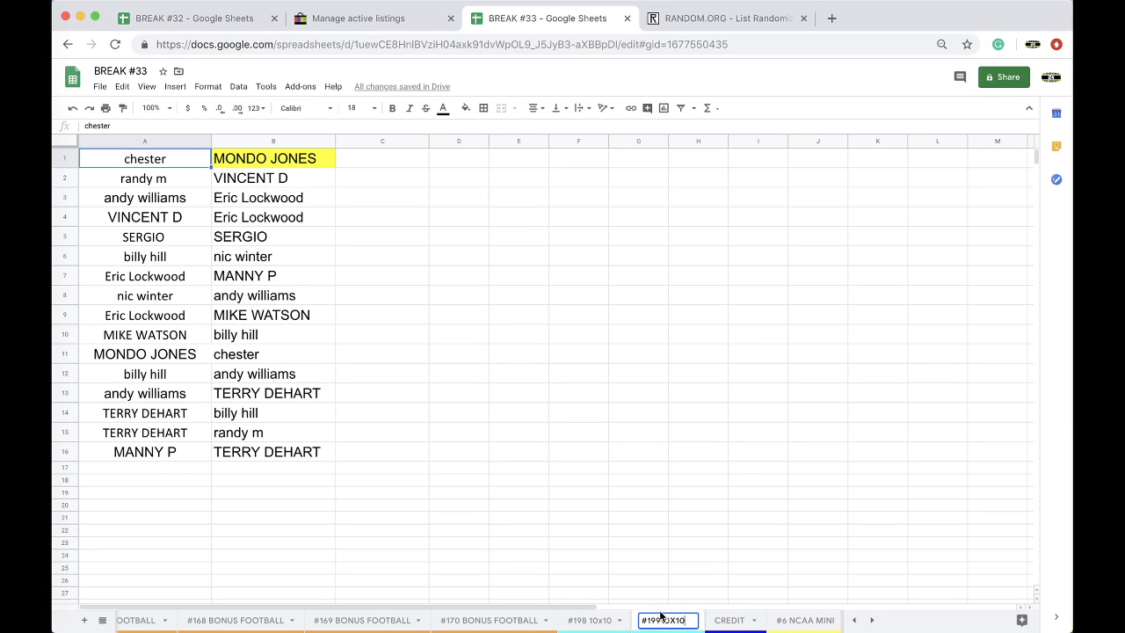
{"action": "left_click", "coordinate": [627, 533]}
Step: Move #198 10x10 leftward to sit after #477 PREM FB JERSEY
{"action": "left_click", "coordinate": [594, 620]}
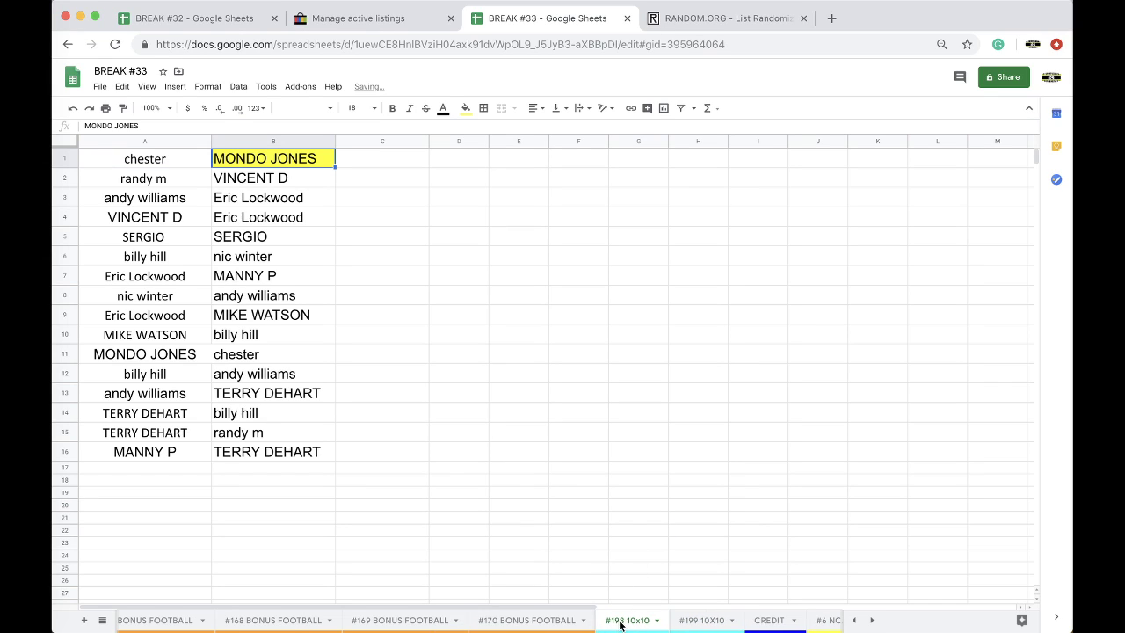
{"action": "left_click_drag", "start_coordinate": [620, 622], "coordinate": [315, 622]}
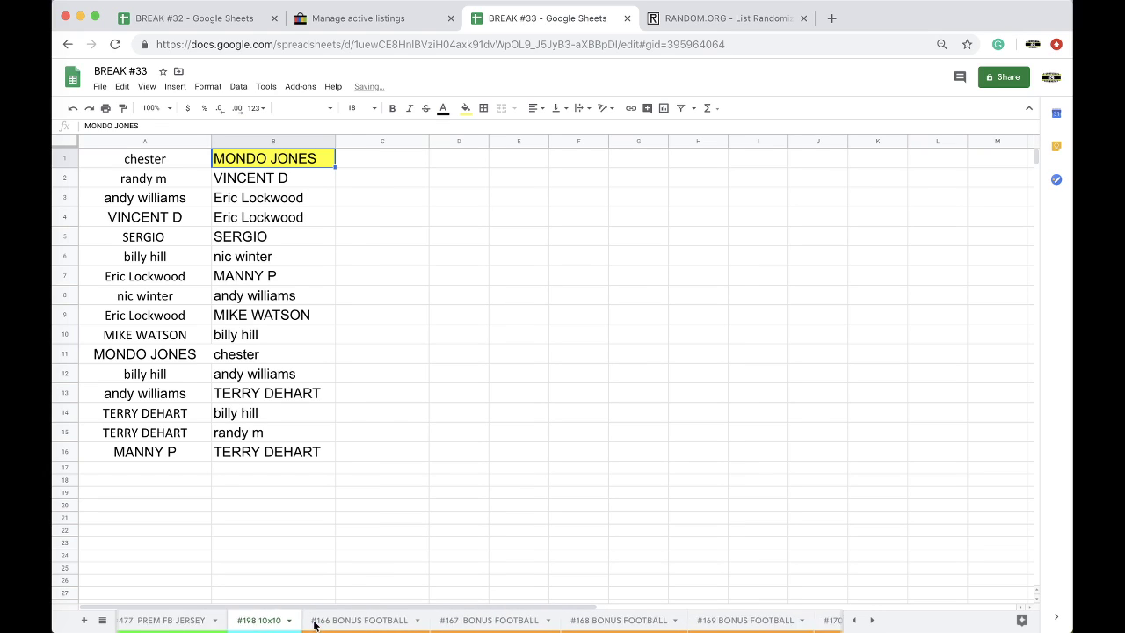
{"action": "scroll", "coordinate": [439, 620], "scroll_direction": "right", "scroll_amount": 5}
Step: Clear columns A and B and the yellow fill on the #199 10X10 sheet
{"action": "left_click", "coordinate": [534, 626]}
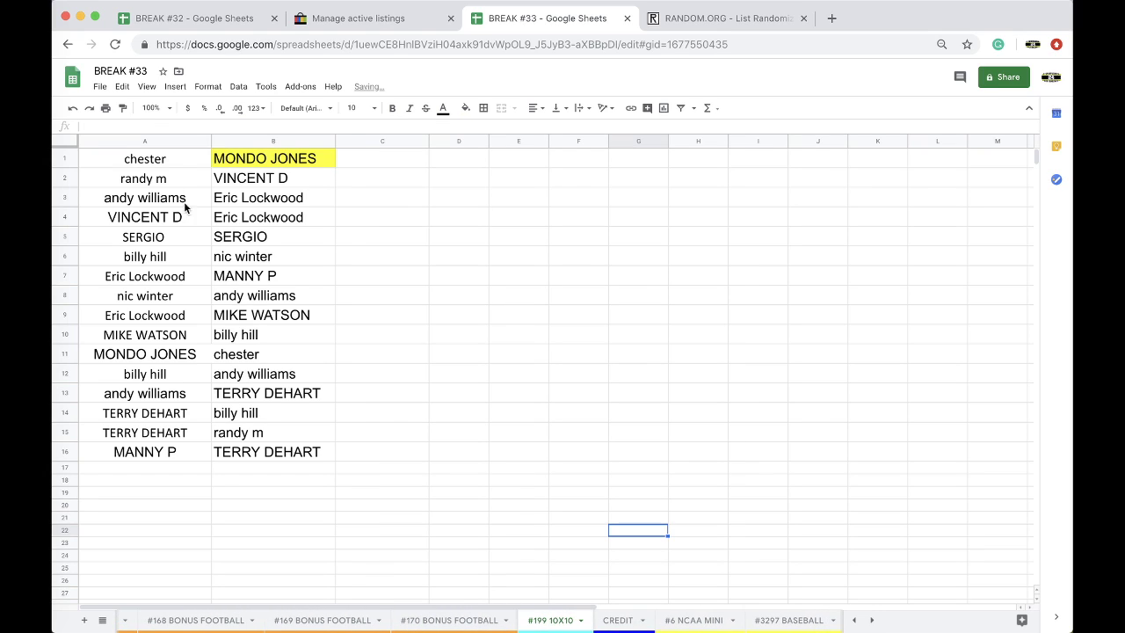
{"action": "left_click_drag", "start_coordinate": [156, 138], "coordinate": [225, 138]}
{"action": "key", "text": "Delete"}
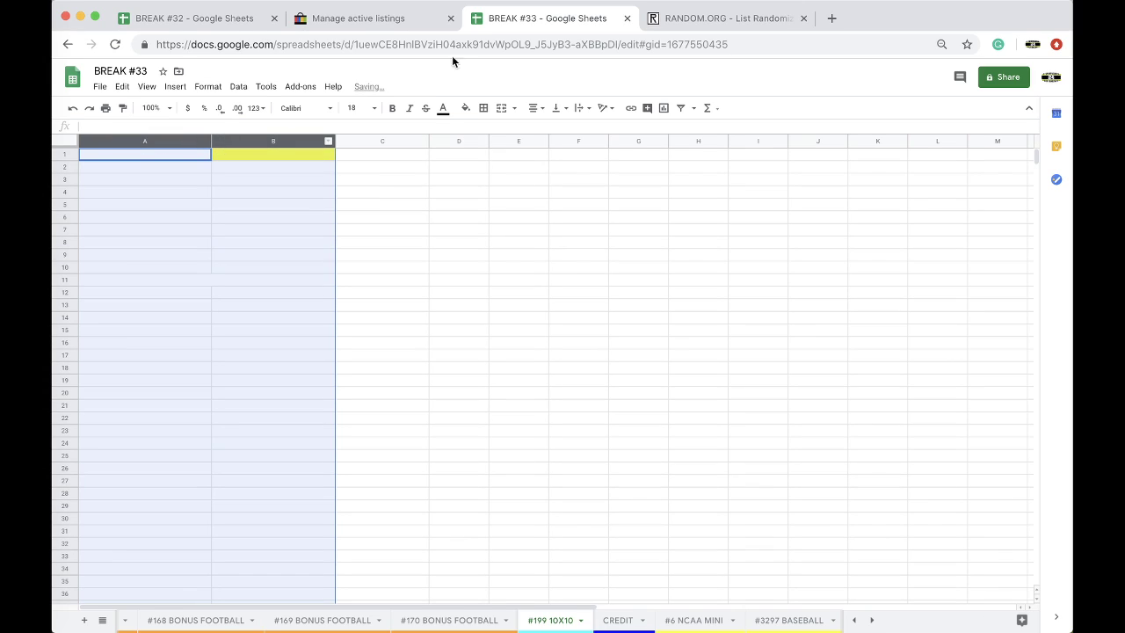
{"action": "left_click", "coordinate": [466, 108]}
{"action": "left_click", "coordinate": [479, 130]}
Step: Check the #198 10x10 names against the blank #199 10X10, ending on the CREDIT sheet
{"action": "scroll", "coordinate": [563, 626], "scroll_direction": "right", "scroll_amount": 5}
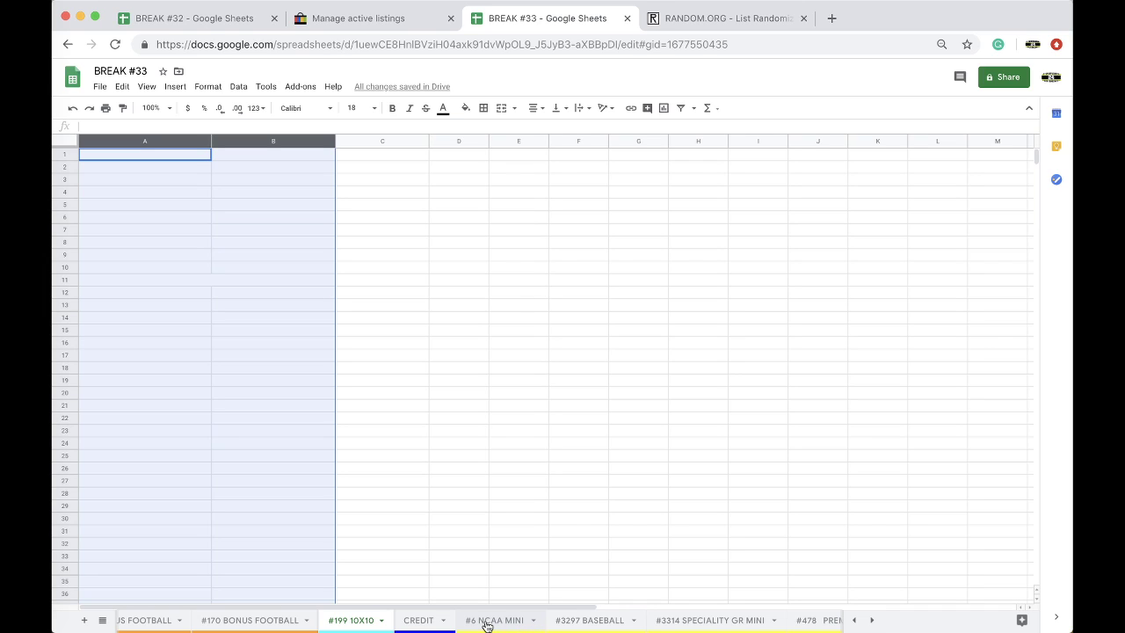
{"action": "scroll", "coordinate": [422, 622], "scroll_direction": "left", "scroll_amount": 5}
{"action": "scroll", "coordinate": [422, 622], "scroll_direction": "left", "scroll_amount": 2}
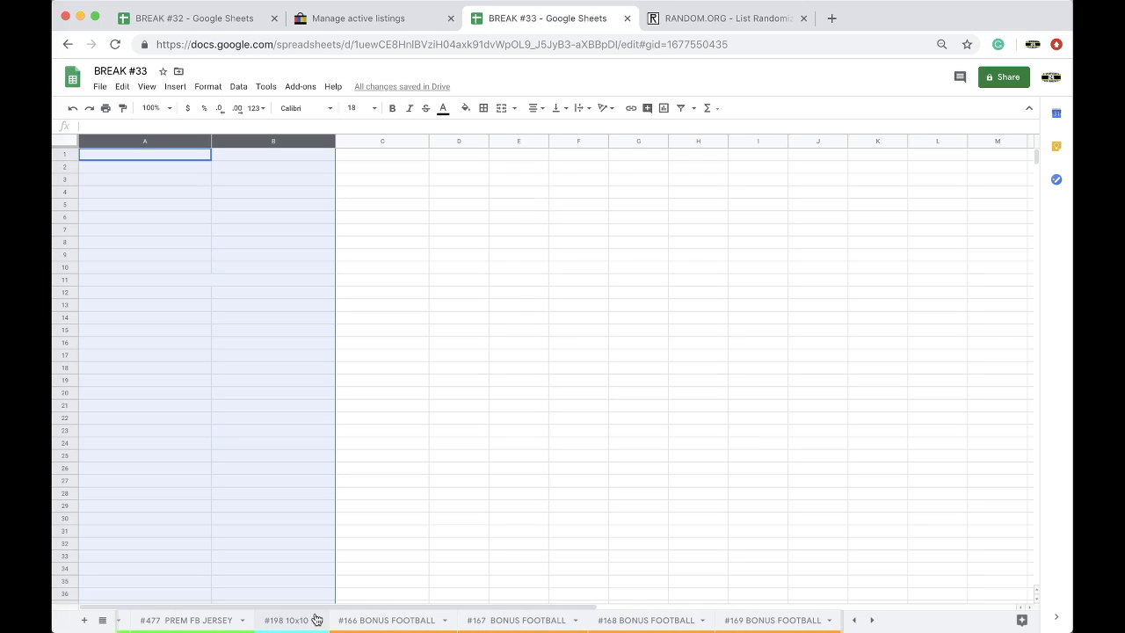
{"action": "left_click", "coordinate": [314, 620]}
{"action": "scroll", "coordinate": [303, 620], "scroll_direction": "right", "scroll_amount": 5}
{"action": "scroll", "coordinate": [352, 622], "scroll_direction": "right", "scroll_amount": 2}
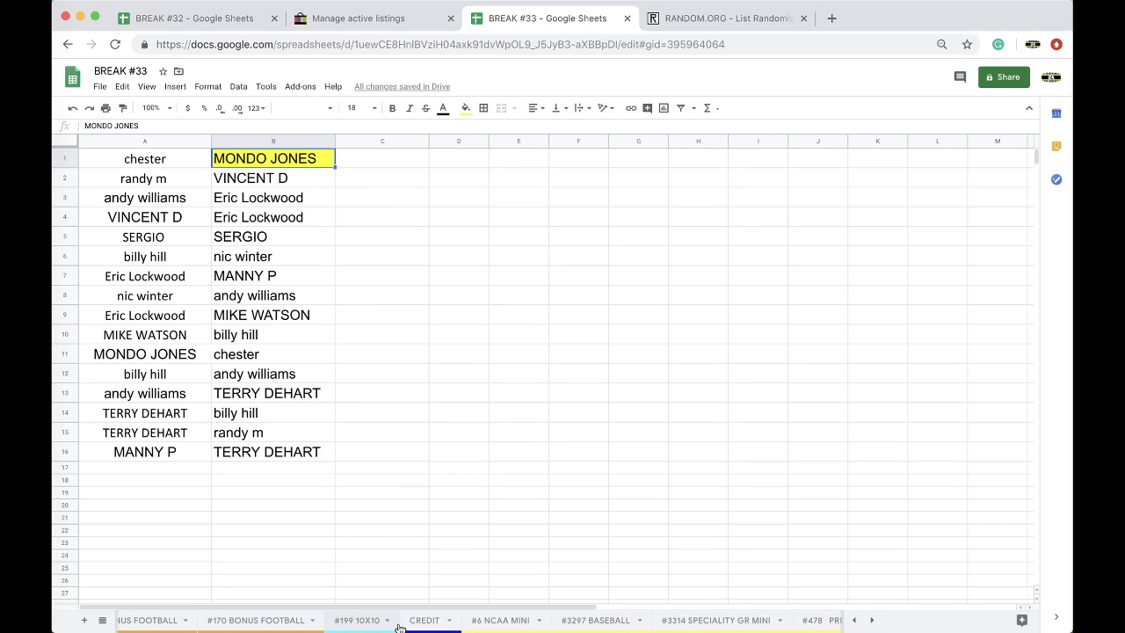
{"action": "left_click", "coordinate": [422, 622]}
{"action": "left_click", "coordinate": [369, 622]}
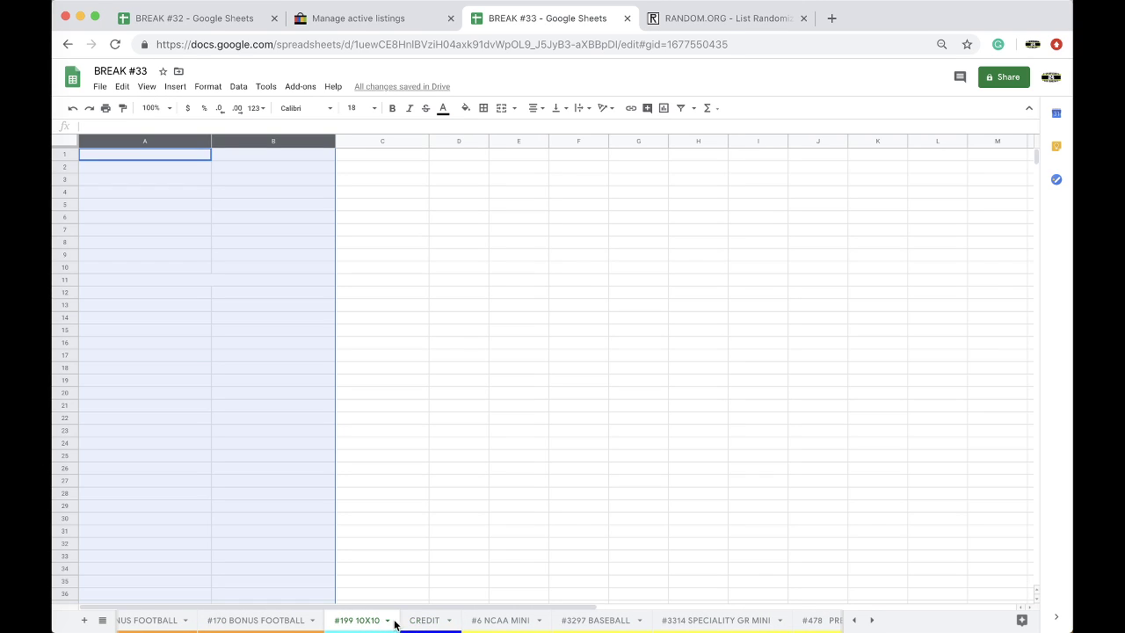
{"action": "scroll", "coordinate": [395, 622], "scroll_direction": "left", "scroll_amount": 8}
{"action": "scroll", "coordinate": [369, 623], "scroll_direction": "left", "scroll_amount": 1}
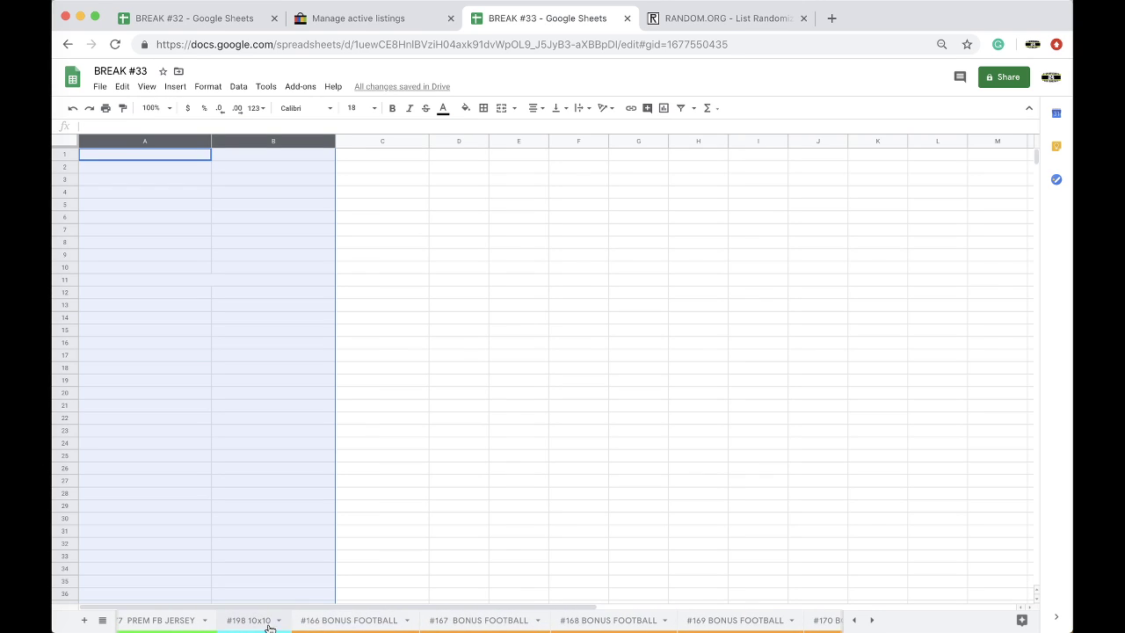
{"action": "left_click", "coordinate": [262, 622]}
{"action": "scroll", "coordinate": [262, 624], "scroll_direction": "right", "scroll_amount": 6}
{"action": "left_click", "coordinate": [433, 621]}
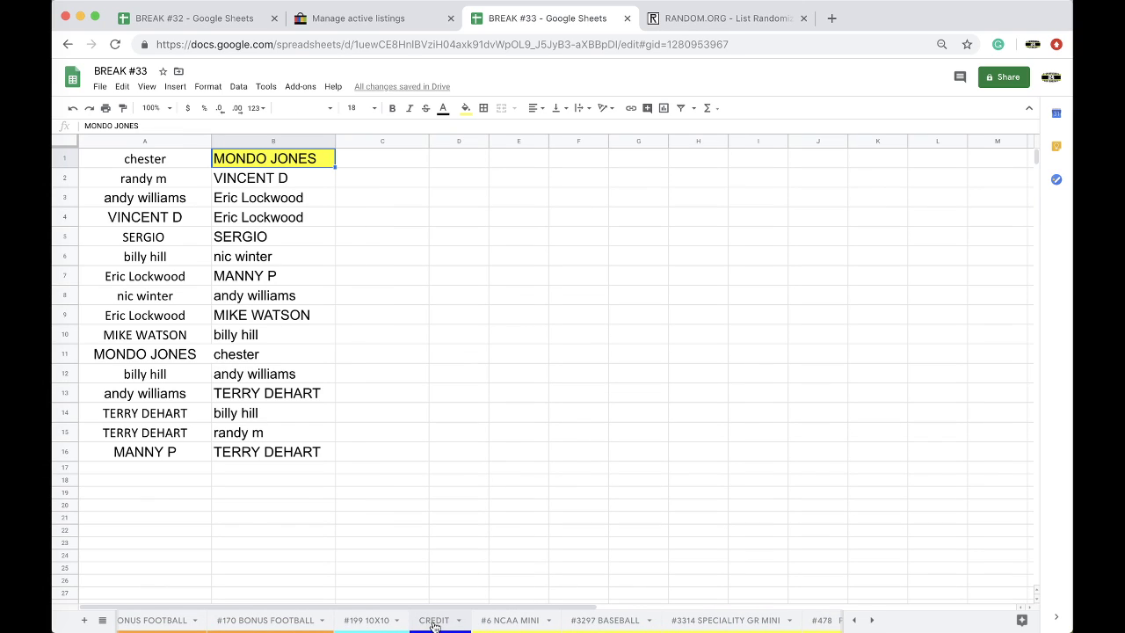
Step: Set one buyer's credit in B63 to $160.00 and fill another buyer's name cell A62 yellow
{"action": "scroll", "coordinate": [320, 379], "scroll_direction": "down", "scroll_amount": 10}
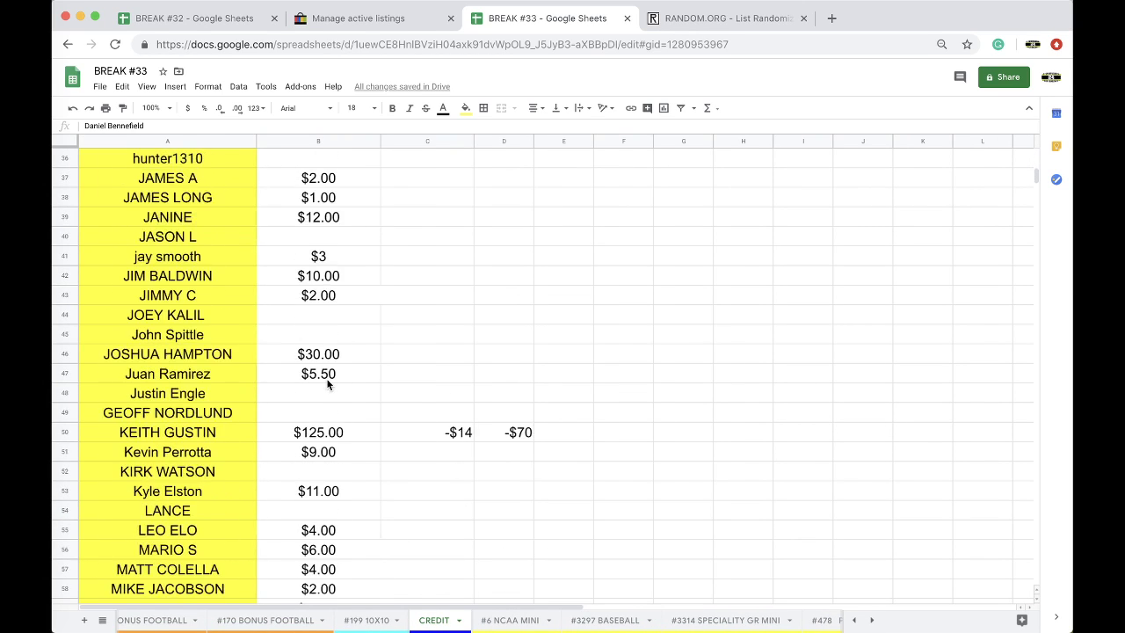
{"action": "scroll", "coordinate": [330, 390], "scroll_direction": "down", "scroll_amount": 2}
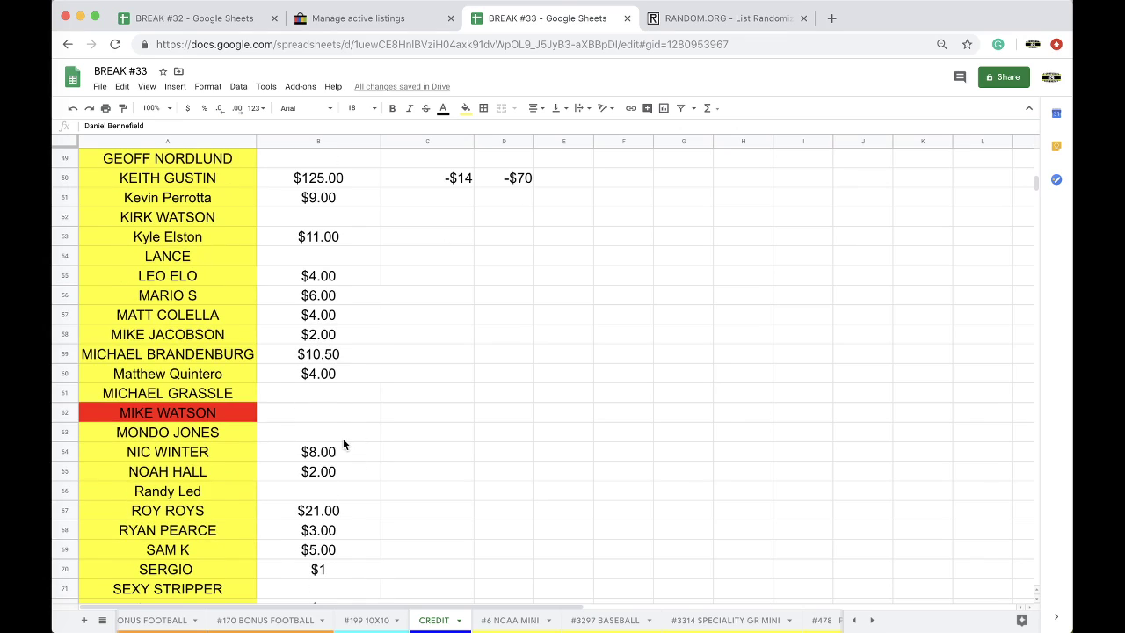
{"action": "left_click", "coordinate": [324, 431]}
{"action": "type", "text": "$160"}
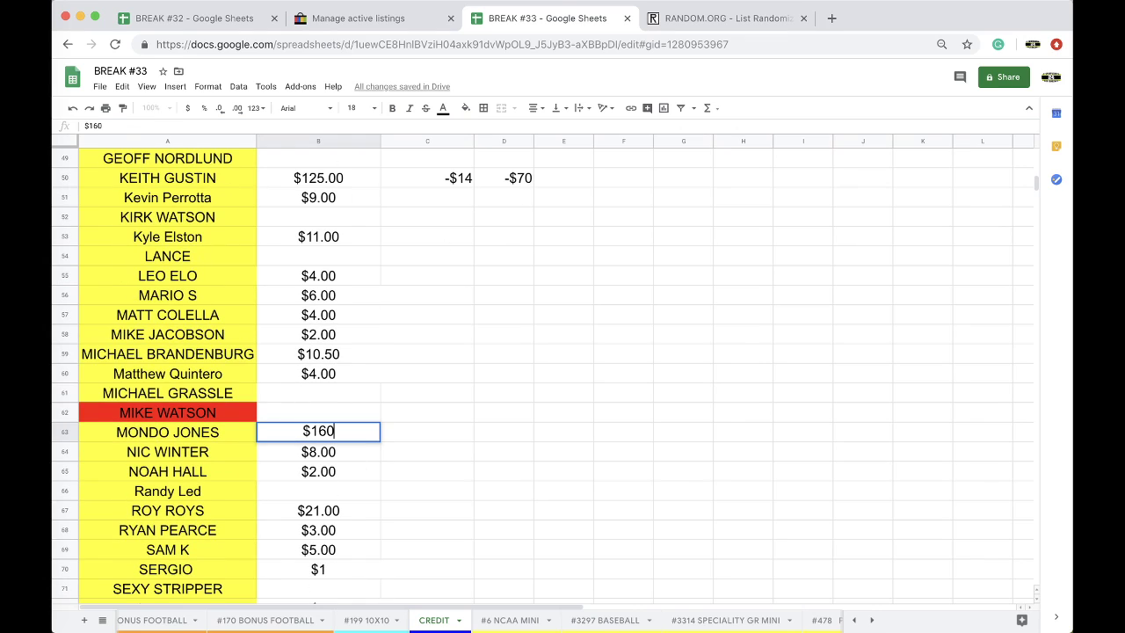
{"action": "left_click", "coordinate": [153, 422]}
{"action": "left_click", "coordinate": [466, 108]}
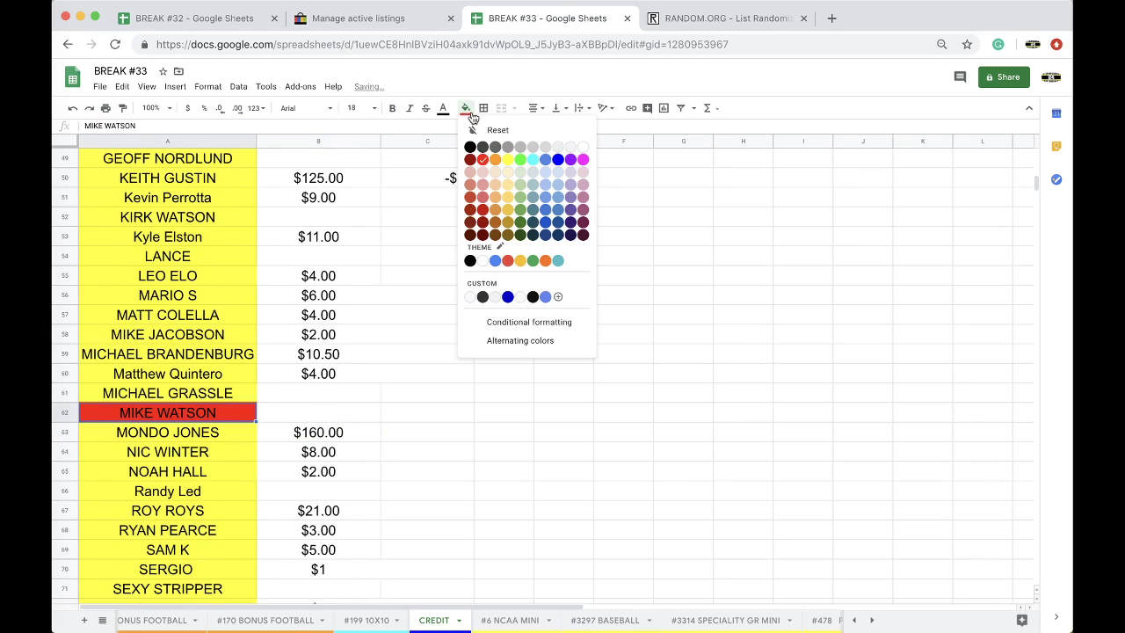
{"action": "left_click", "coordinate": [508, 163]}
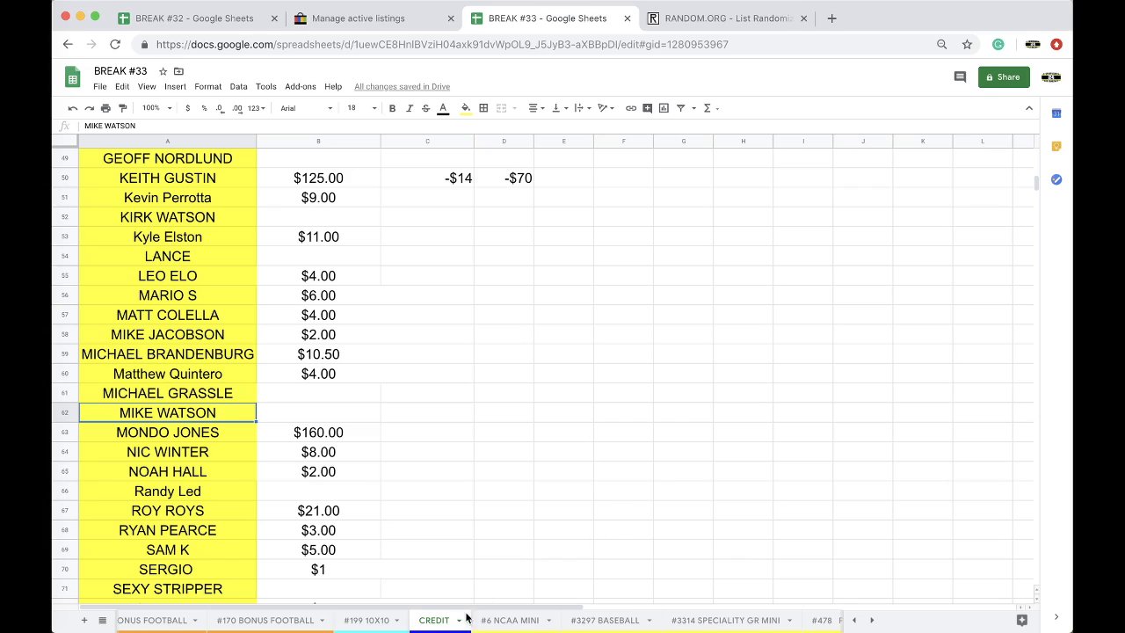
{"action": "scroll", "coordinate": [395, 623], "scroll_direction": "up", "scroll_amount": 1}
Step: Review the buyer names in columns A and B of the #198 10x10 sheet
{"action": "left_click", "coordinate": [395, 622]}
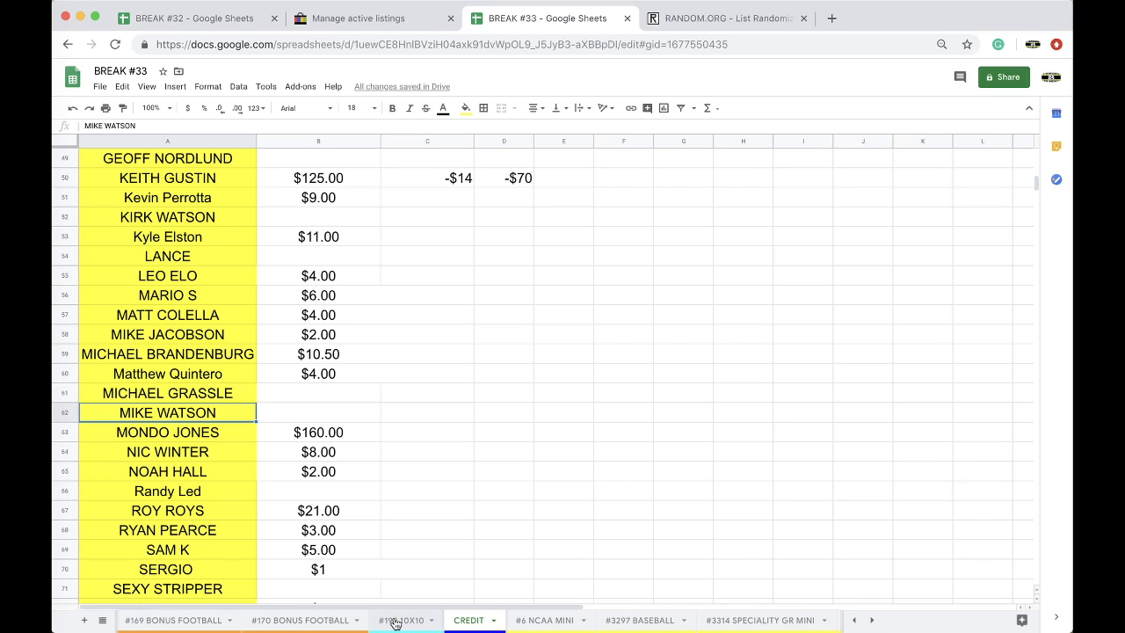
{"action": "scroll", "coordinate": [370, 623], "scroll_direction": "up", "scroll_amount": 2}
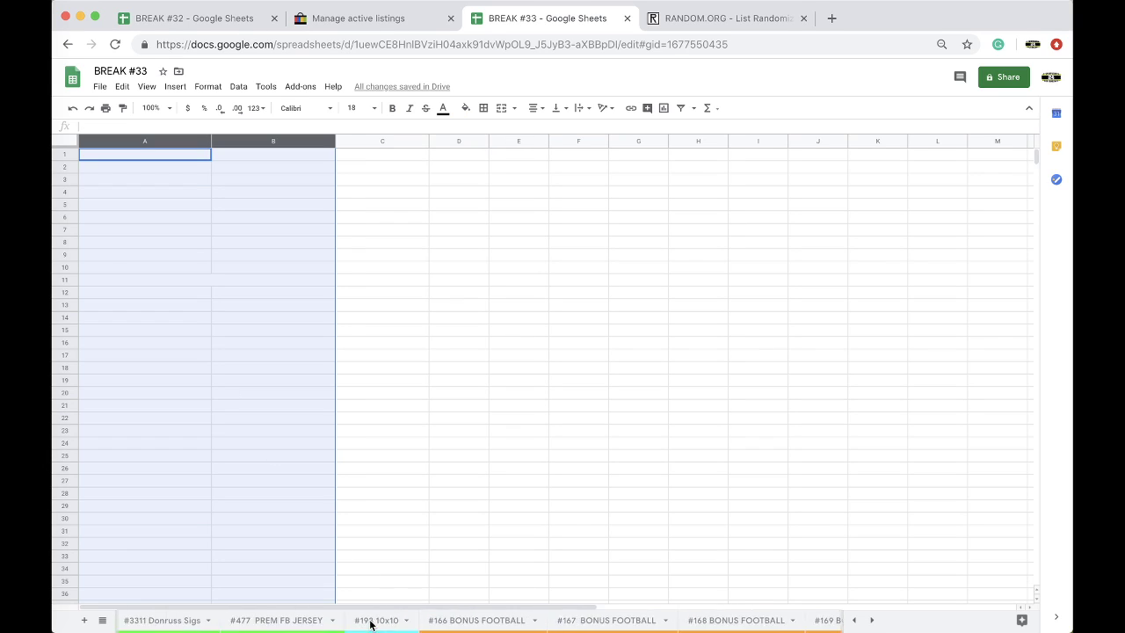
{"action": "left_click", "coordinate": [374, 620]}
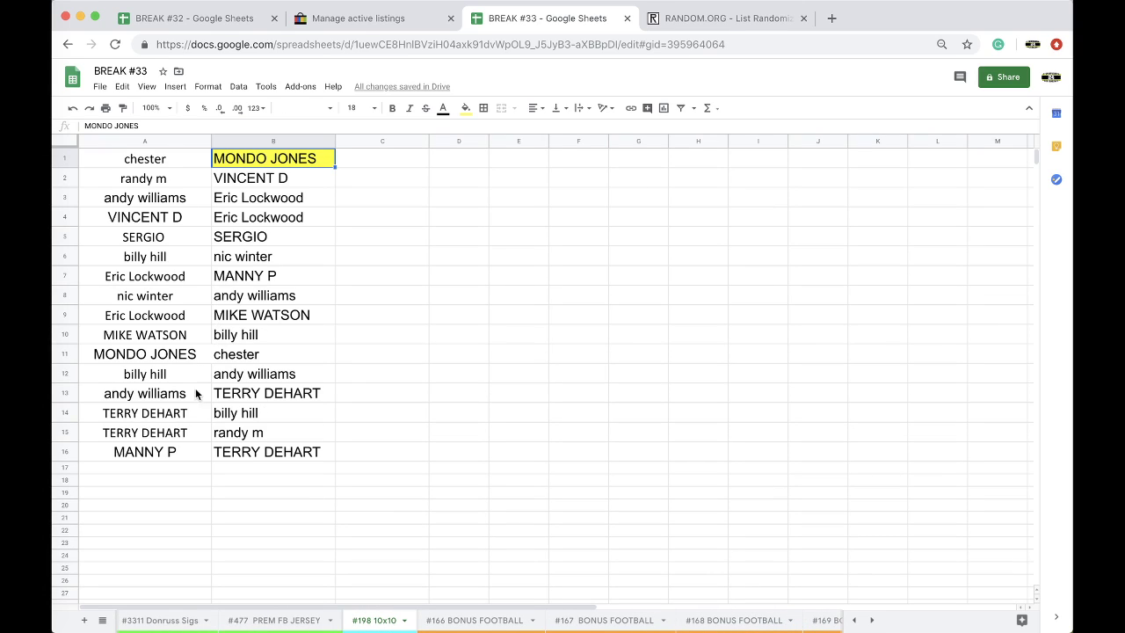
{"action": "left_click_drag", "start_coordinate": [151, 165], "coordinate": [173, 446]}
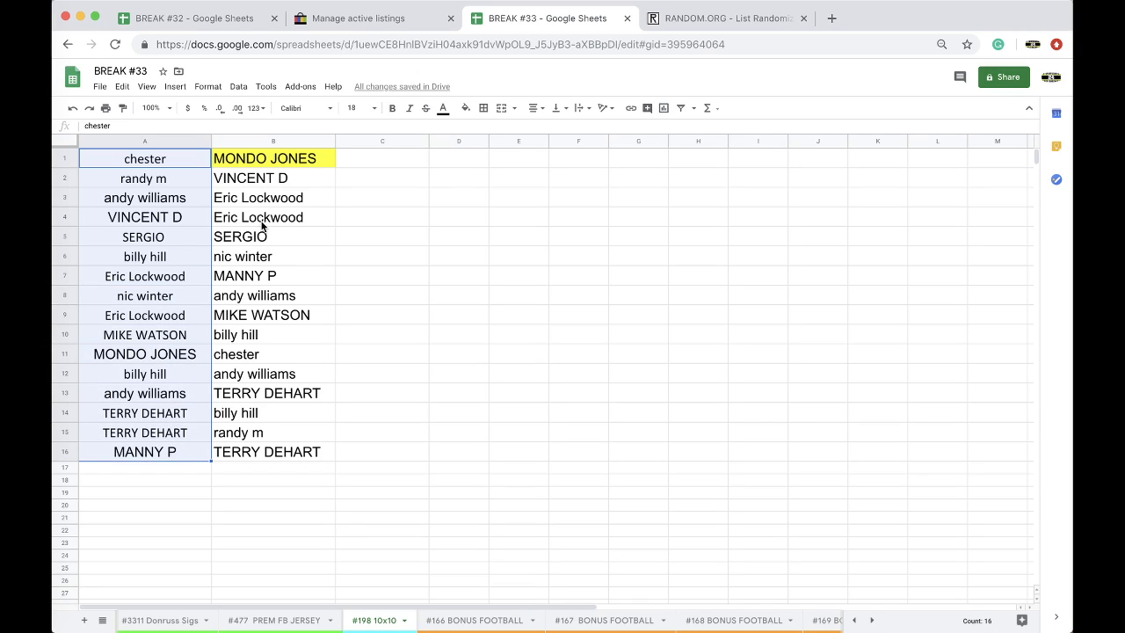
{"action": "left_click", "coordinate": [263, 332]}
{"action": "left_click", "coordinate": [267, 354]}
{"action": "left_click", "coordinate": [266, 376]}
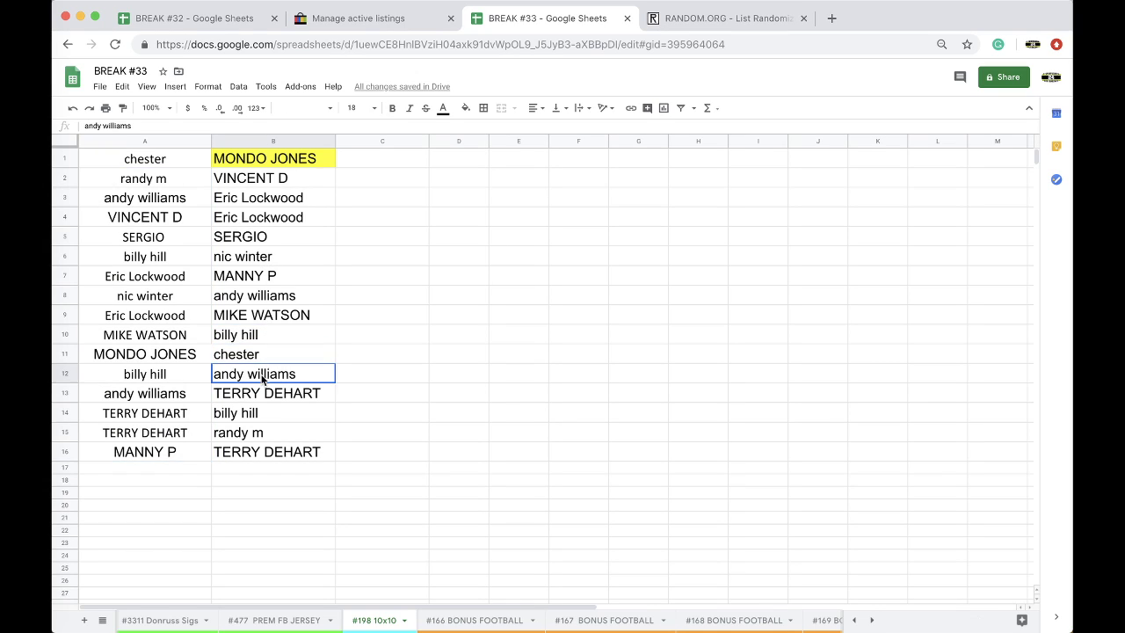
{"action": "left_click", "coordinate": [262, 396]}
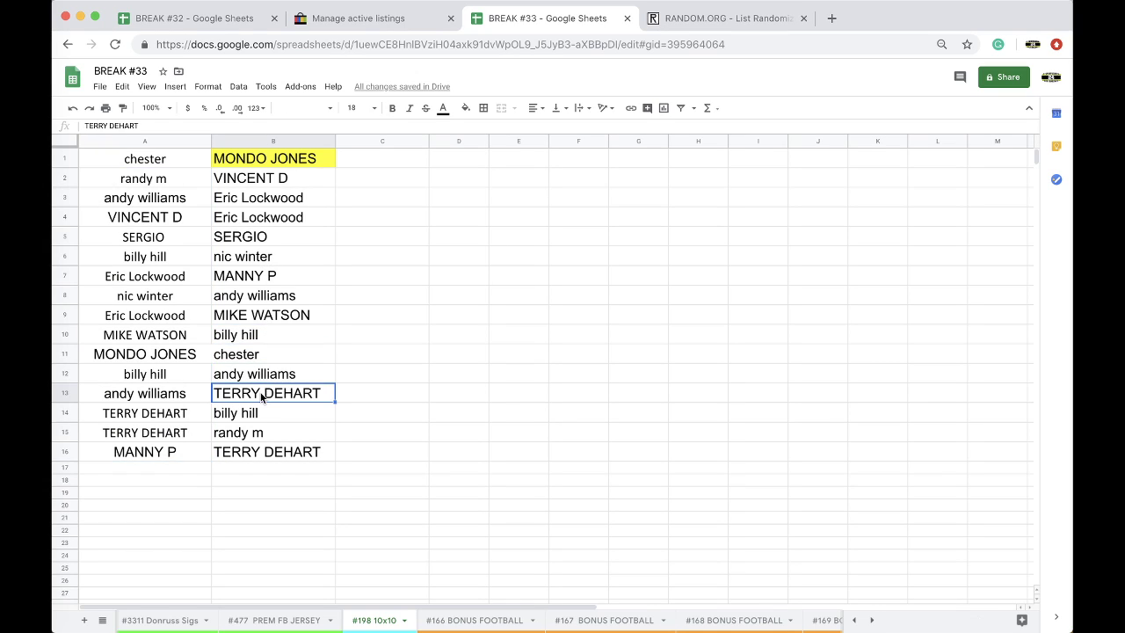
{"action": "left_click", "coordinate": [258, 299]}
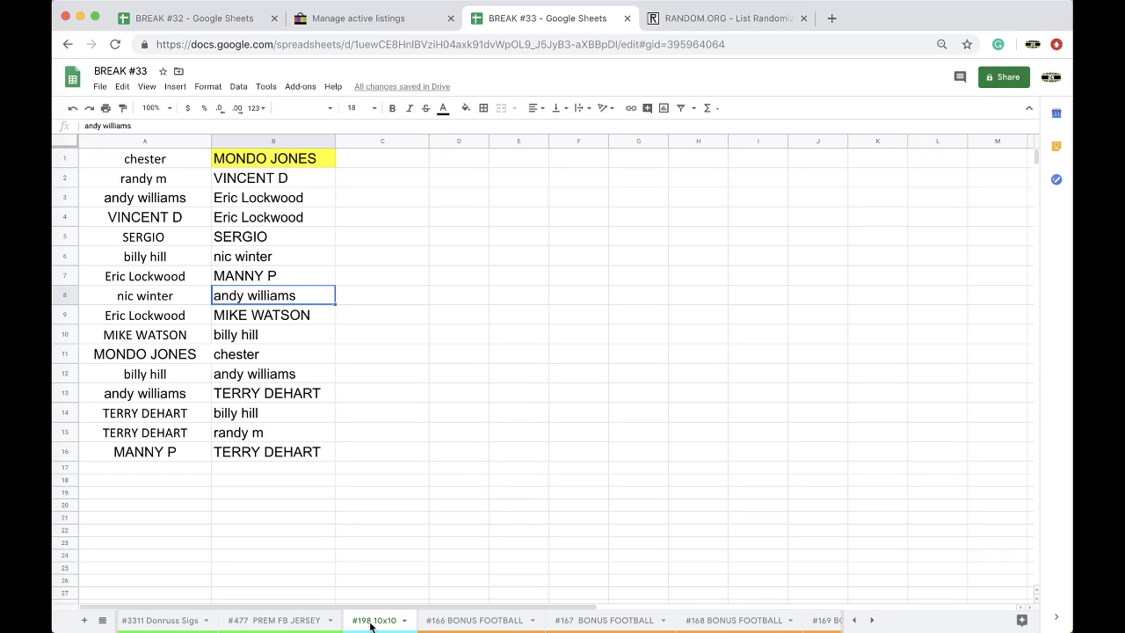
Step: Open the #197 10X10 sheet and check the top shuffled entry in B2
{"action": "scroll", "coordinate": [371, 625], "scroll_direction": "left", "scroll_amount": 10}
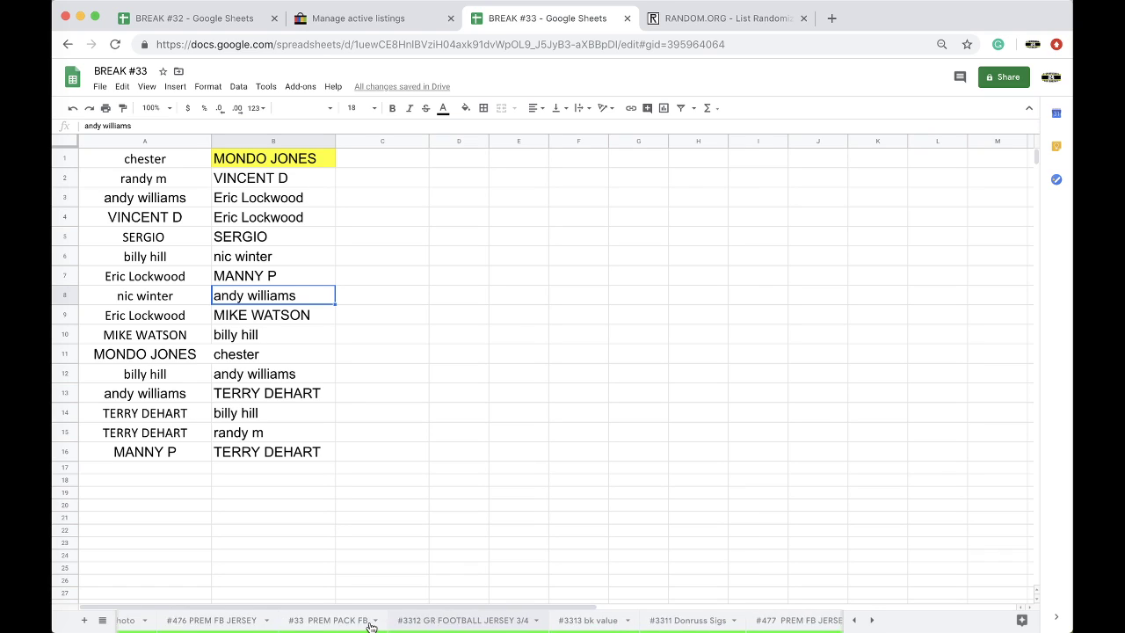
{"action": "scroll", "coordinate": [370, 625], "scroll_direction": "left", "scroll_amount": 10}
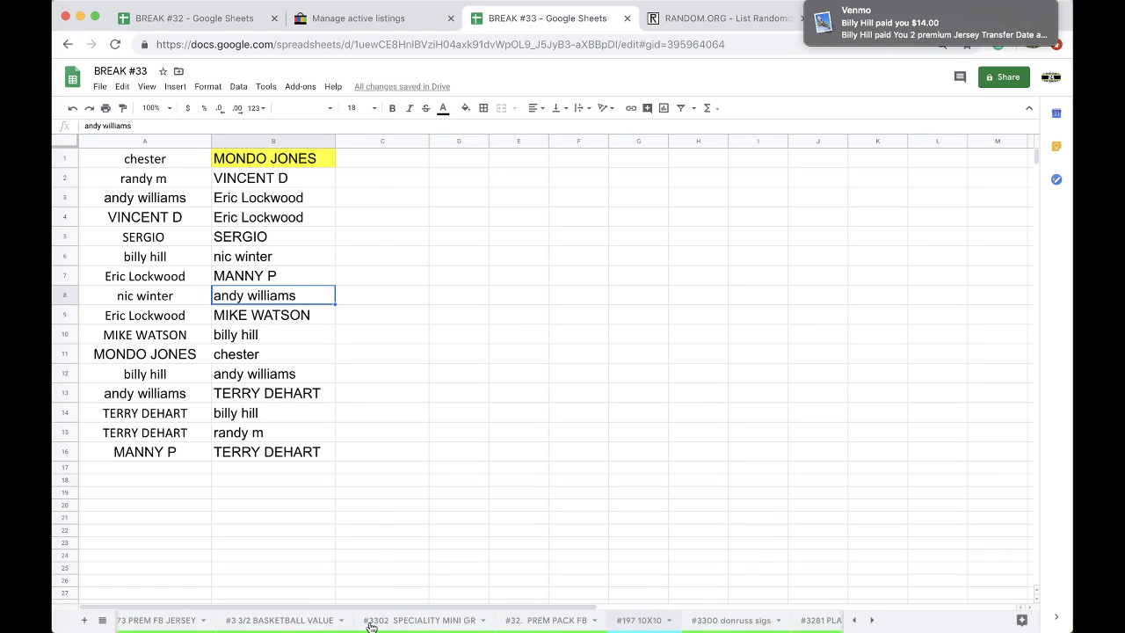
{"action": "left_click", "coordinate": [410, 623]}
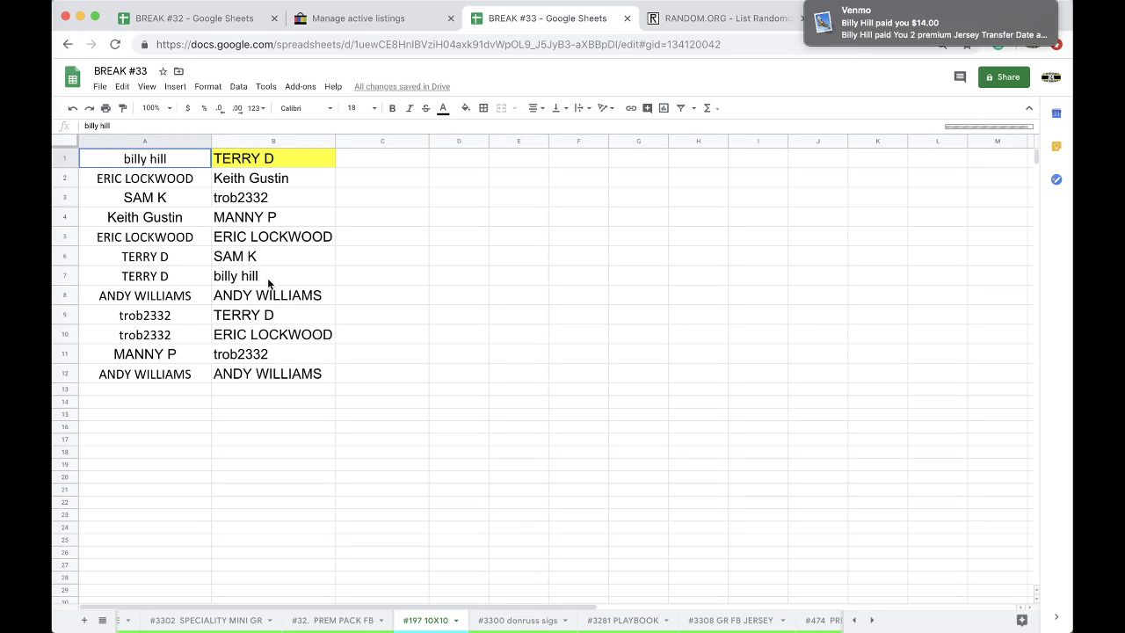
{"action": "left_click", "coordinate": [257, 186]}
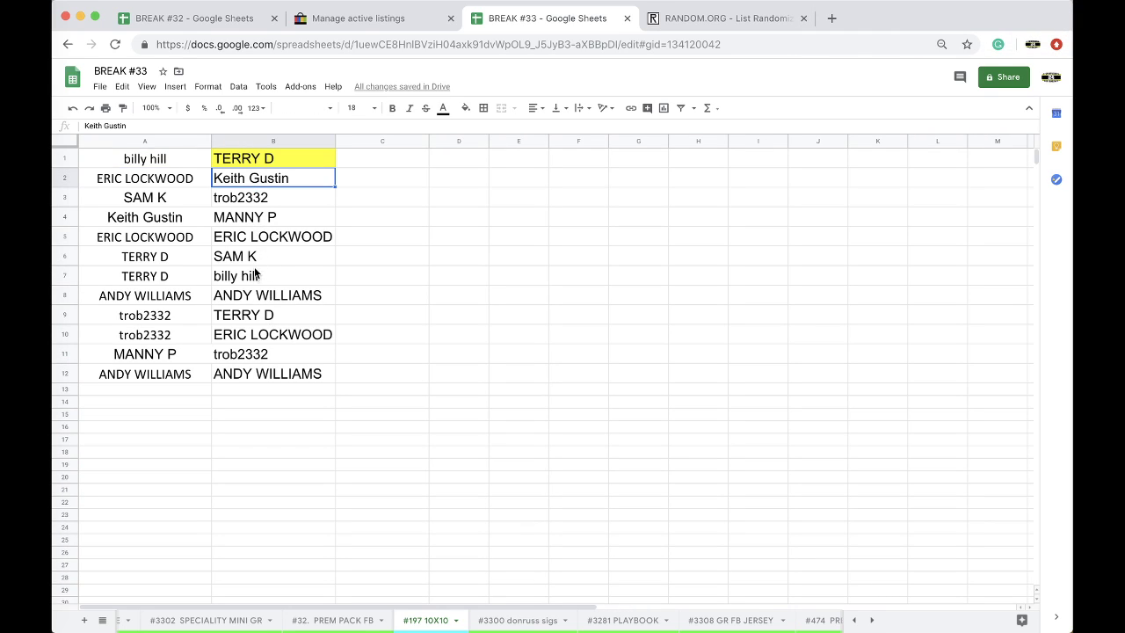
{"action": "scroll", "coordinate": [427, 626], "scroll_direction": "right", "scroll_amount": 10}
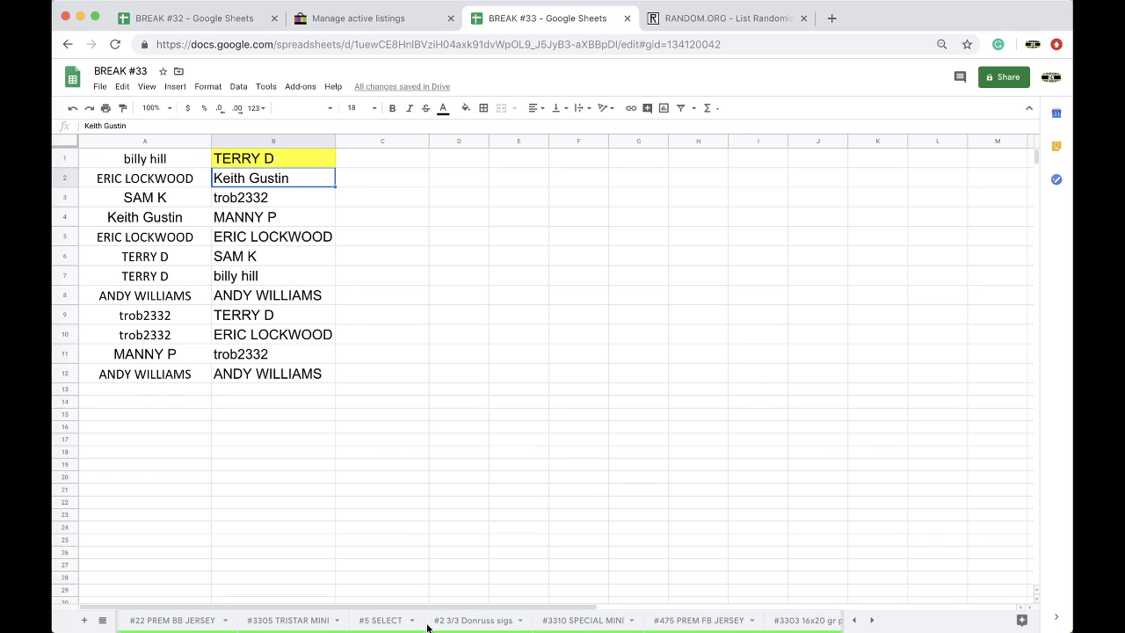
{"action": "scroll", "coordinate": [427, 626], "scroll_direction": "right", "scroll_amount": 15}
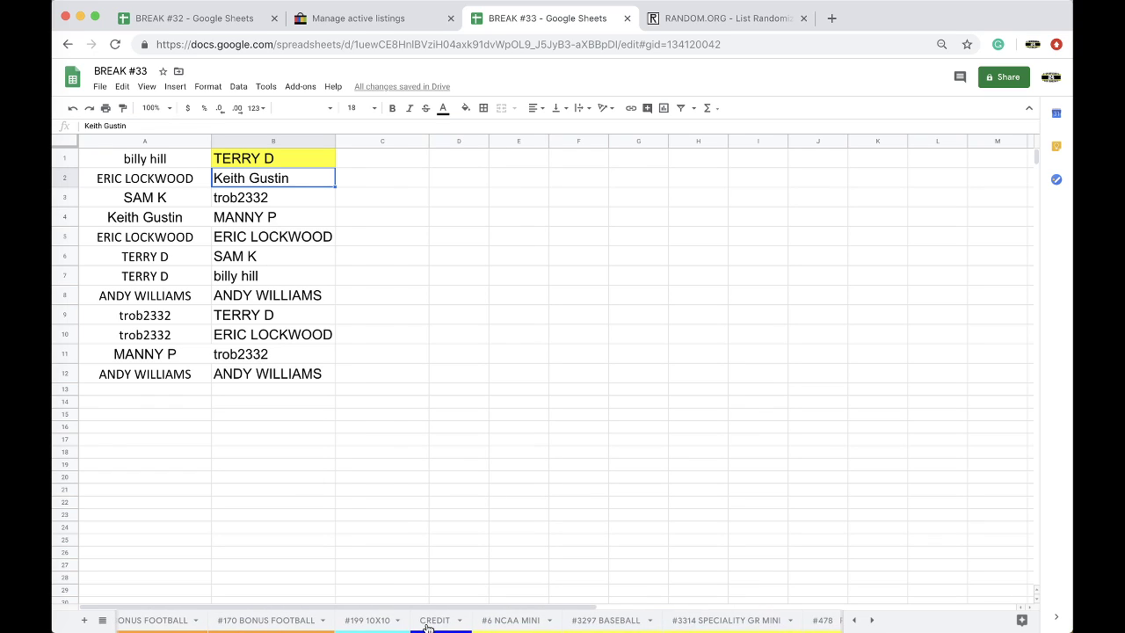
Step: Type the first buyer's name into A1 of #199 10X10, correcting a typo
{"action": "left_click", "coordinate": [432, 621]}
{"action": "left_click", "coordinate": [375, 622]}
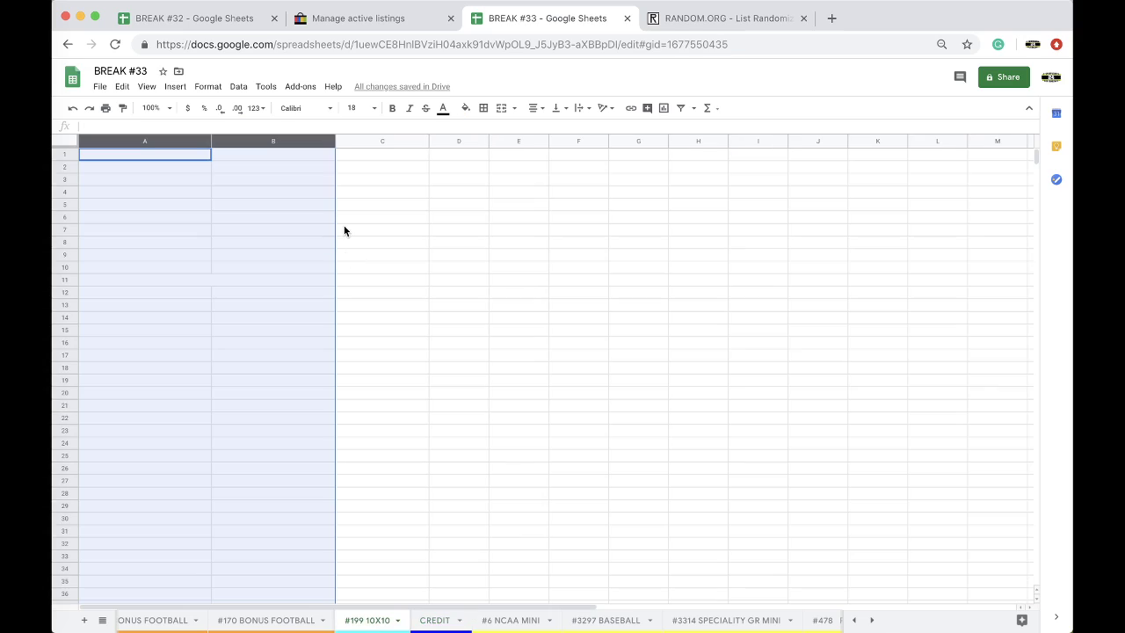
{"action": "left_click", "coordinate": [173, 158]}
{"action": "type", "text": "KETGIH"}
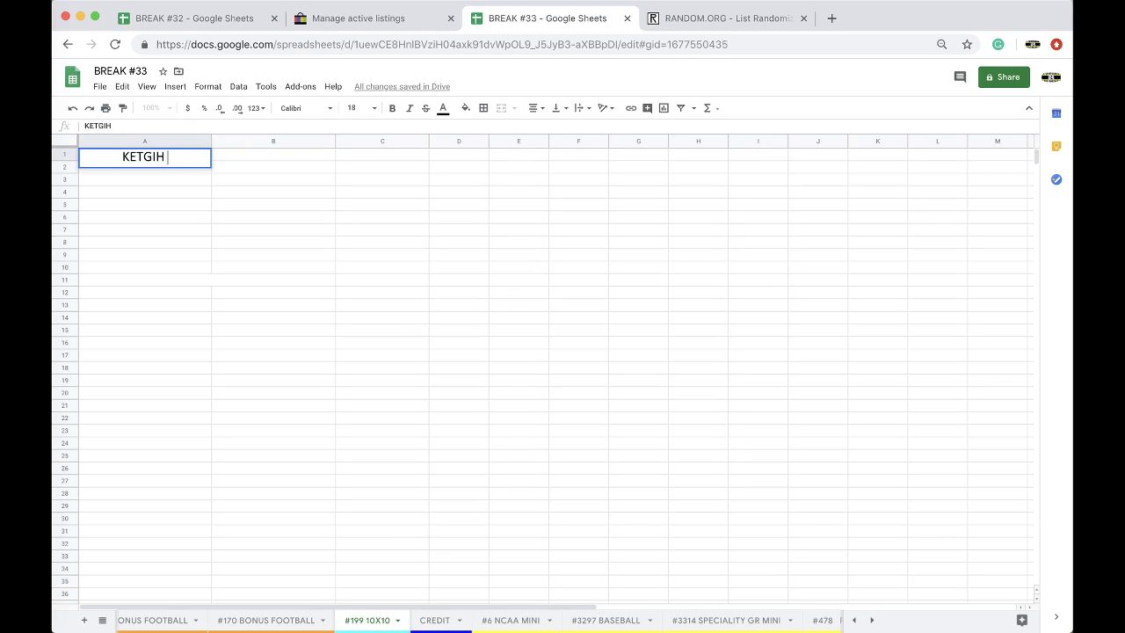
{"action": "key", "text": "BackSpace"}
{"action": "key", "text": "BackSpace"}
{"action": "key", "text": "BackSpace"}
{"action": "type", "text": "ITH G"}
{"action": "left_click", "coordinate": [253, 269]}
{"action": "scroll", "coordinate": [349, 619], "scroll_direction": "right", "scroll_amount": 2}
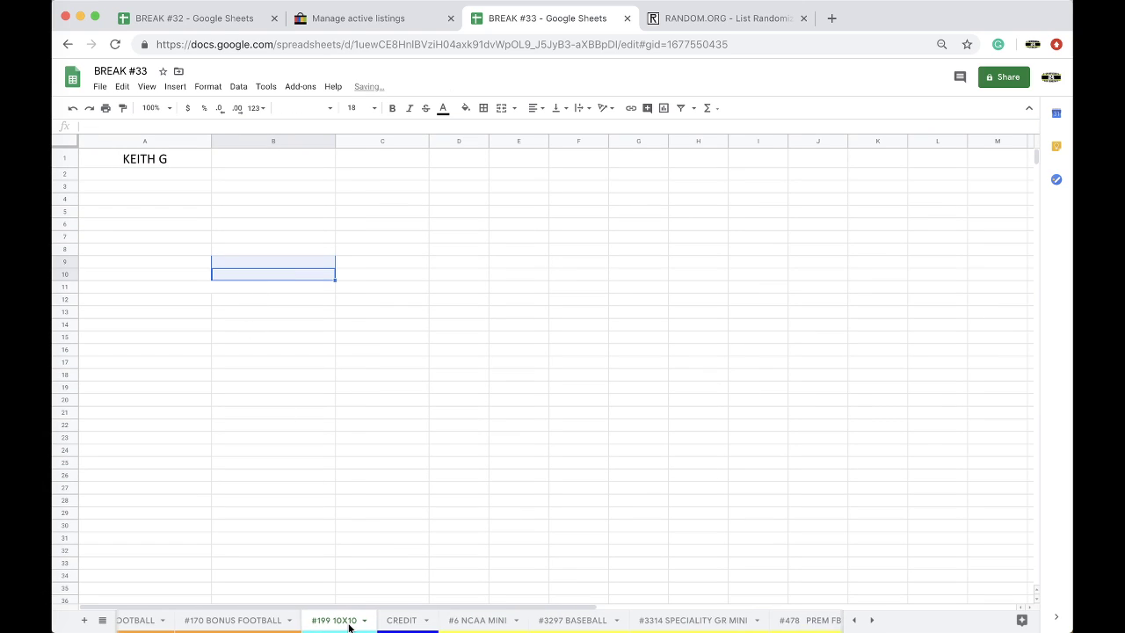
{"action": "scroll", "coordinate": [349, 627], "scroll_direction": "right", "scroll_amount": 6}
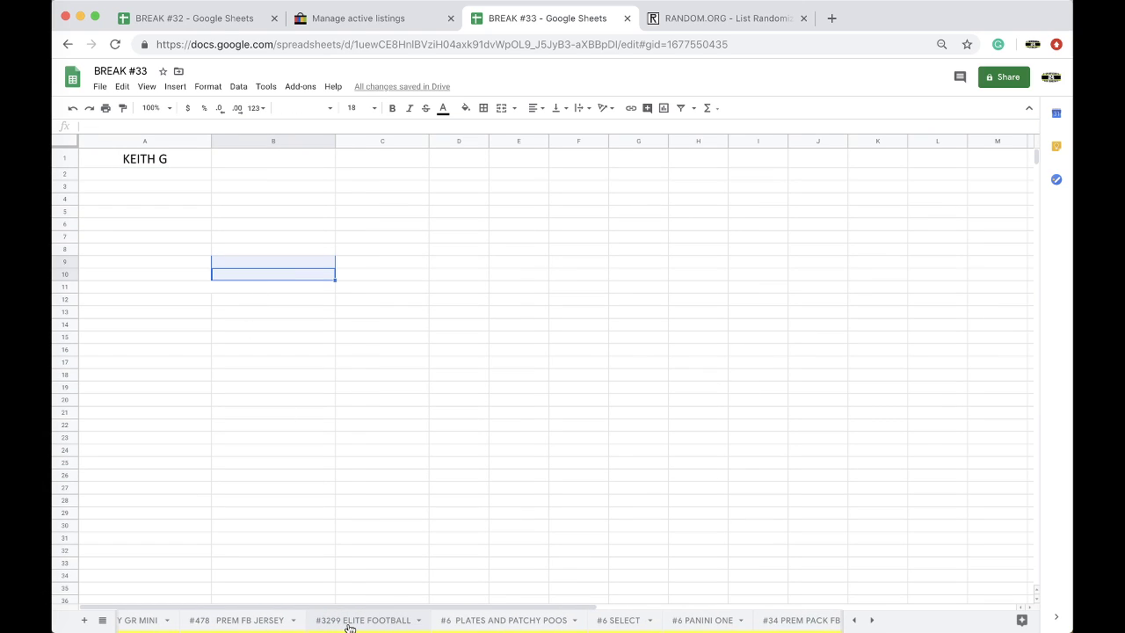
{"action": "scroll", "coordinate": [349, 626], "scroll_direction": "right", "scroll_amount": 3}
{"action": "scroll", "coordinate": [349, 626], "scroll_direction": "left", "scroll_amount": 5}
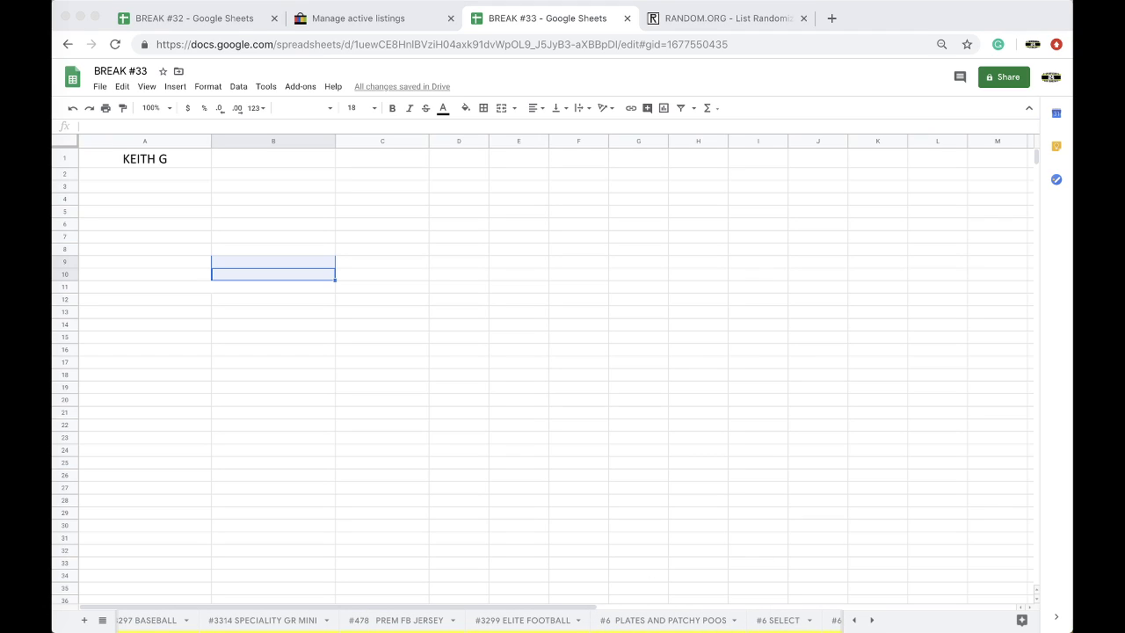
{"action": "scroll", "coordinate": [361, 625], "scroll_direction": "left", "scroll_amount": 4}
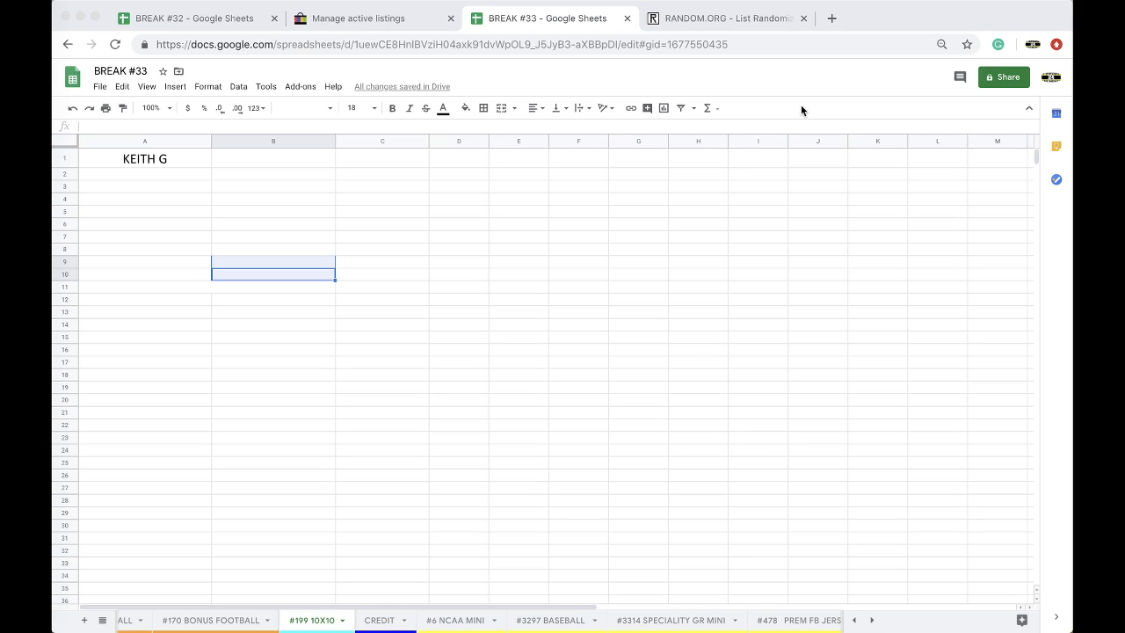
{"action": "scroll", "coordinate": [567, 620], "scroll_direction": "right", "scroll_amount": 10}
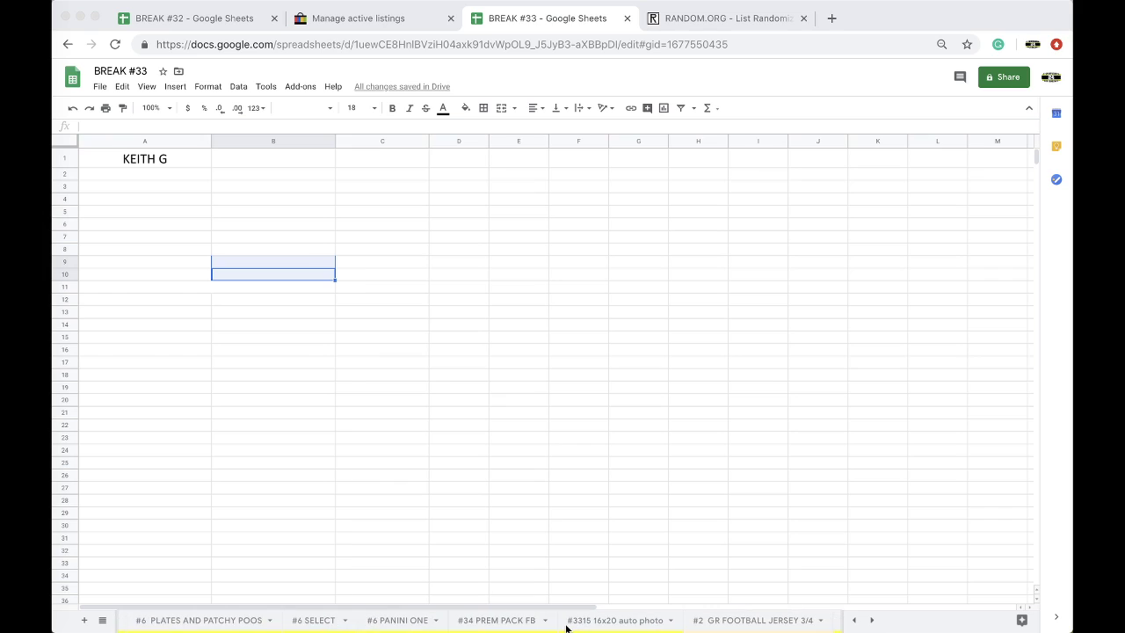
Step: Move the buyer's two entries from C3:C4 up to C1:C2 on #2 GR FOOTBALL JERSEY 3/4, then return to CREDIT
{"action": "left_click", "coordinate": [528, 624]}
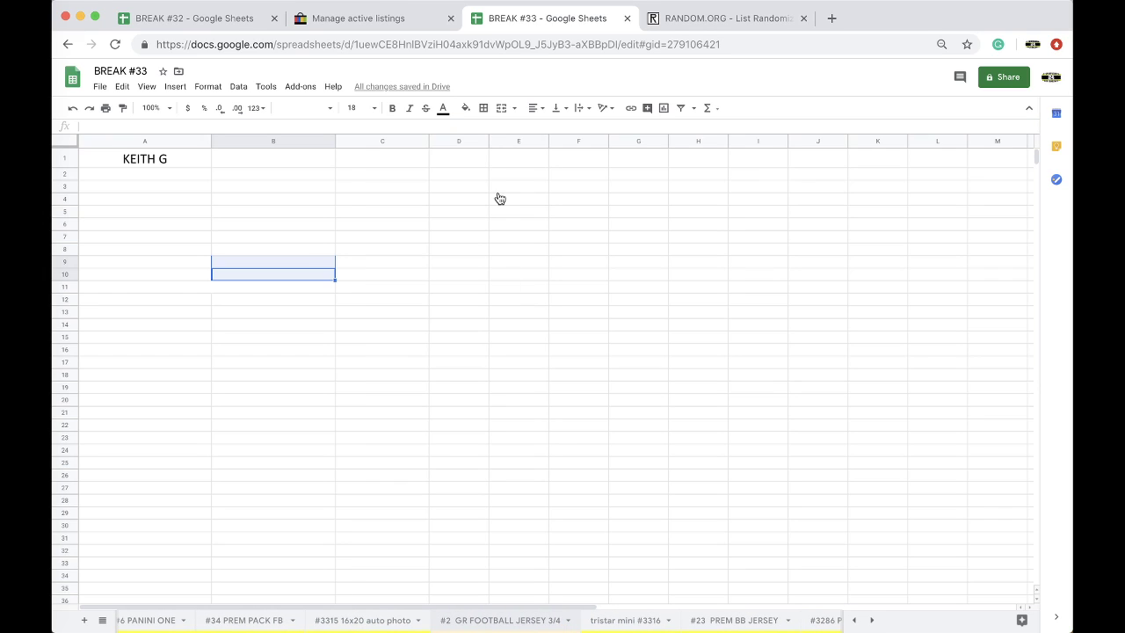
{"action": "left_click", "coordinate": [416, 165]}
{"action": "left_click_drag", "start_coordinate": [416, 166], "coordinate": [418, 214]}
{"action": "key", "text": "Delete"}
{"action": "key", "text": "ctrl+c"}
{"action": "key", "text": "Delete"}
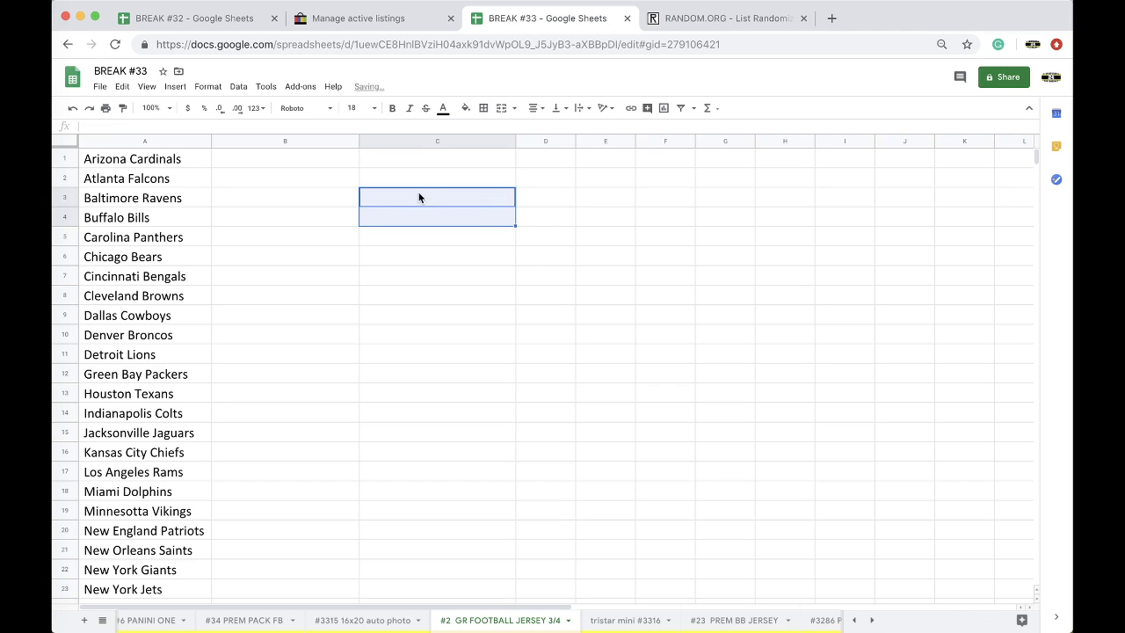
{"action": "left_click", "coordinate": [422, 159]}
{"action": "key", "text": "ctrl+v"}
{"action": "scroll", "coordinate": [407, 622], "scroll_direction": "right", "scroll_amount": 5}
{"action": "scroll", "coordinate": [407, 623], "scroll_direction": "left", "scroll_amount": 5}
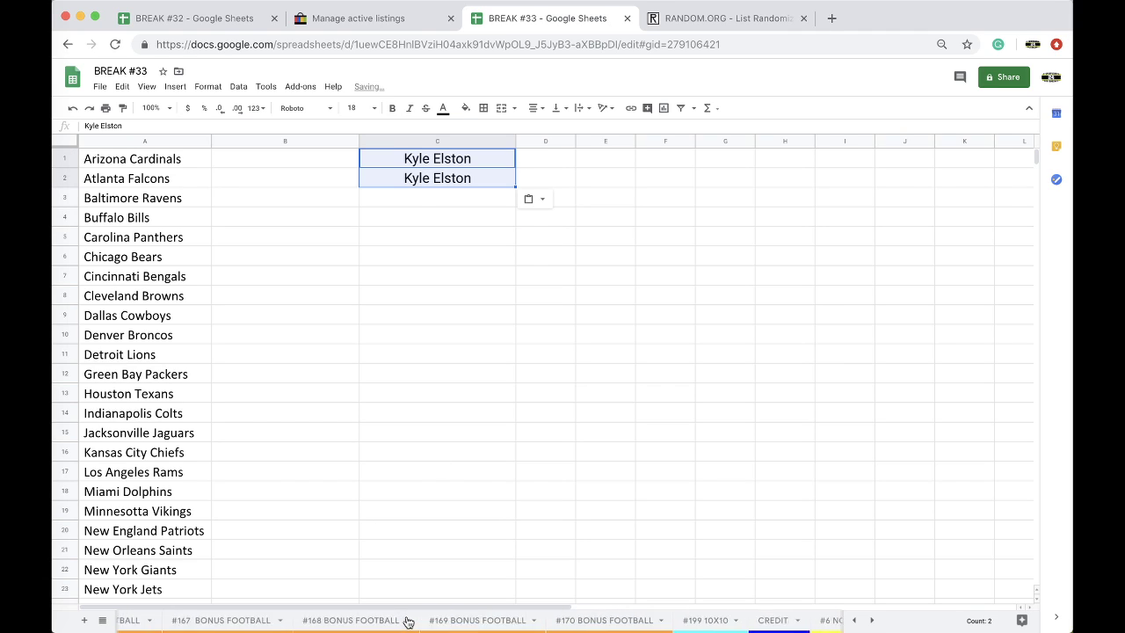
{"action": "left_click", "coordinate": [521, 621]}
{"action": "scroll", "coordinate": [295, 374], "scroll_direction": "down", "scroll_amount": 1}
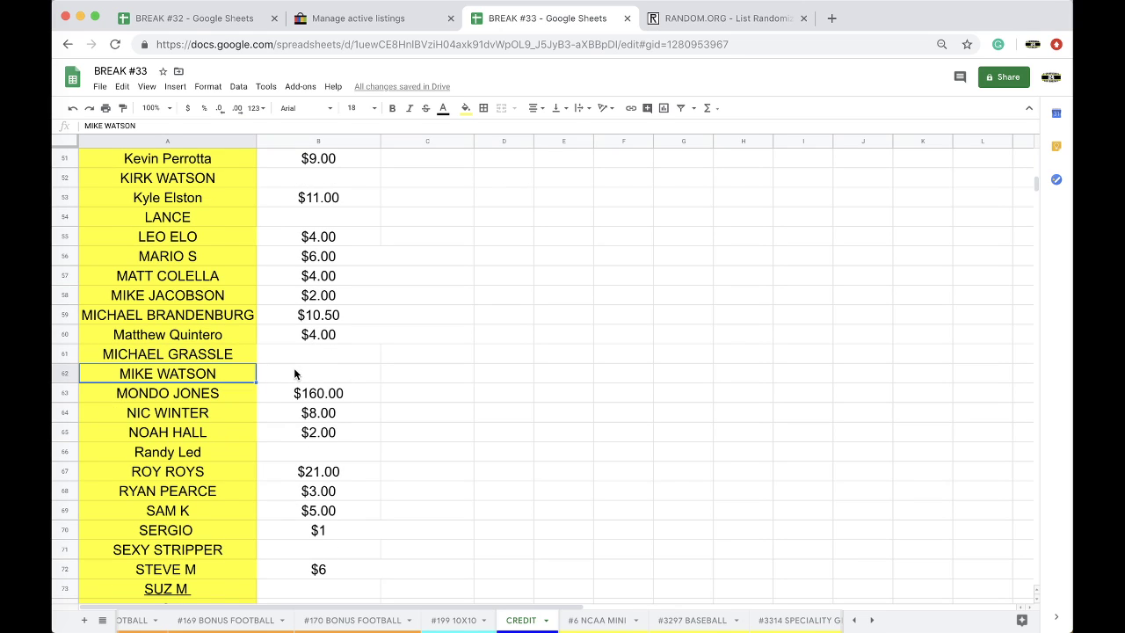
Step: Change the row 51 buyer's credit in B51 from $9.00 to $6.00
{"action": "scroll", "coordinate": [293, 369], "scroll_direction": "down", "scroll_amount": 2}
{"action": "scroll", "coordinate": [296, 365], "scroll_direction": "up", "scroll_amount": 2}
{"action": "scroll", "coordinate": [297, 360], "scroll_direction": "up", "scroll_amount": 1}
{"action": "left_click", "coordinate": [566, 201]}
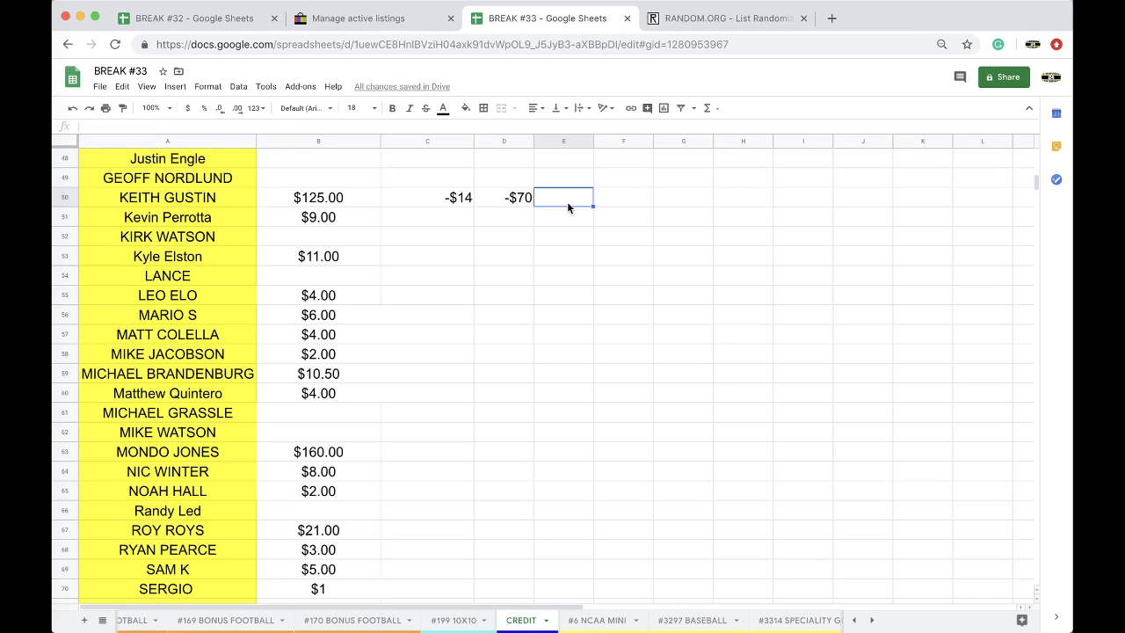
{"action": "left_click", "coordinate": [338, 222]}
{"action": "type", "text": "$6"}
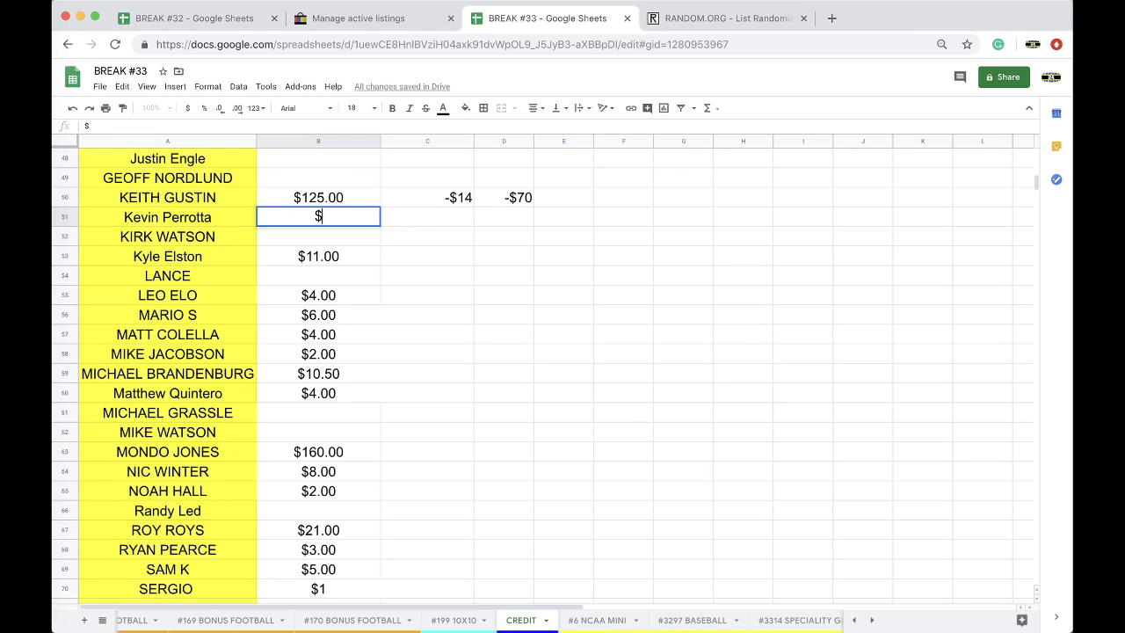
{"action": "left_click", "coordinate": [431, 254]}
Step: Check the -$14 and -$70 deductions in row 50 and copy the buyer name from A51
{"action": "left_click", "coordinate": [464, 199]}
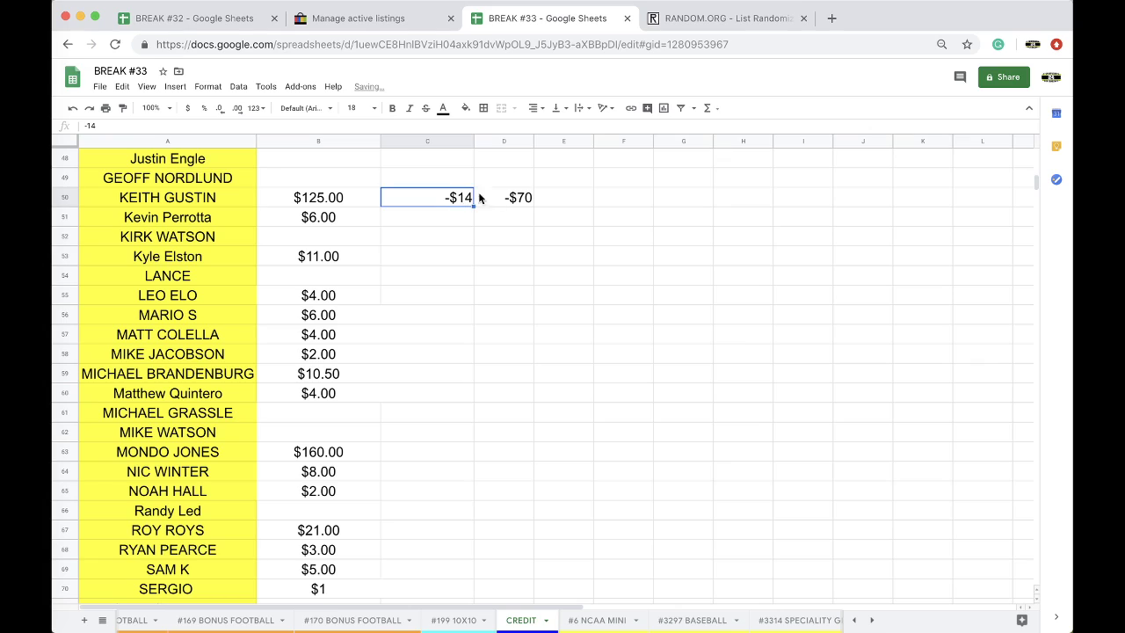
{"action": "left_click", "coordinate": [517, 201]}
{"action": "left_click", "coordinate": [425, 203]}
{"action": "left_click", "coordinate": [233, 226]}
{"action": "key", "text": "ctrl+c"}
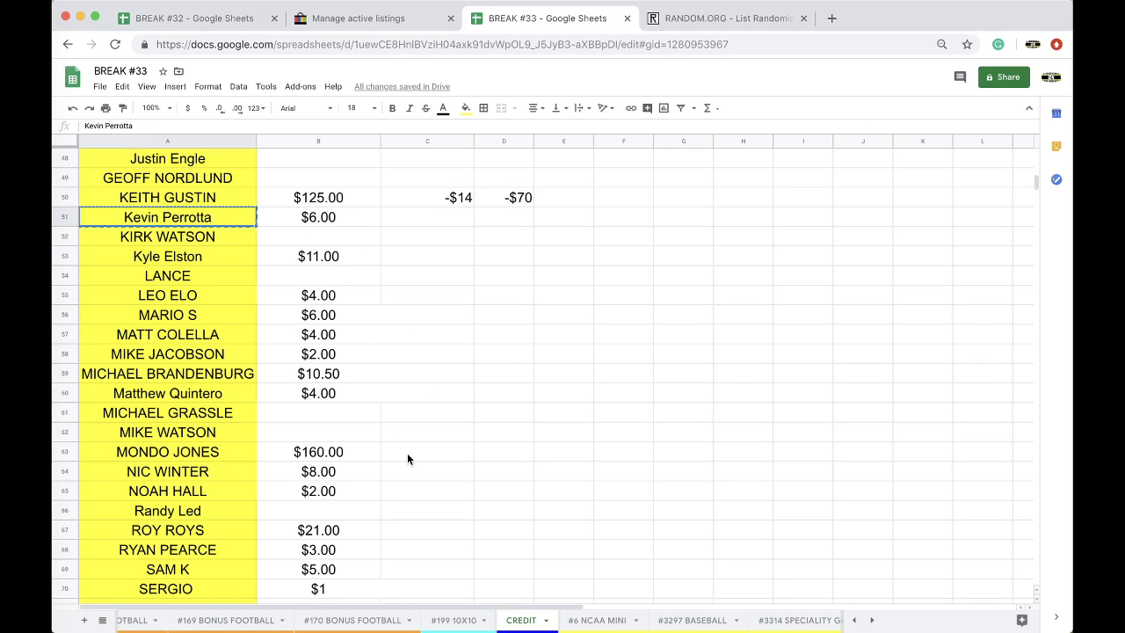
{"action": "scroll", "coordinate": [475, 625], "scroll_direction": "right", "scroll_amount": 10}
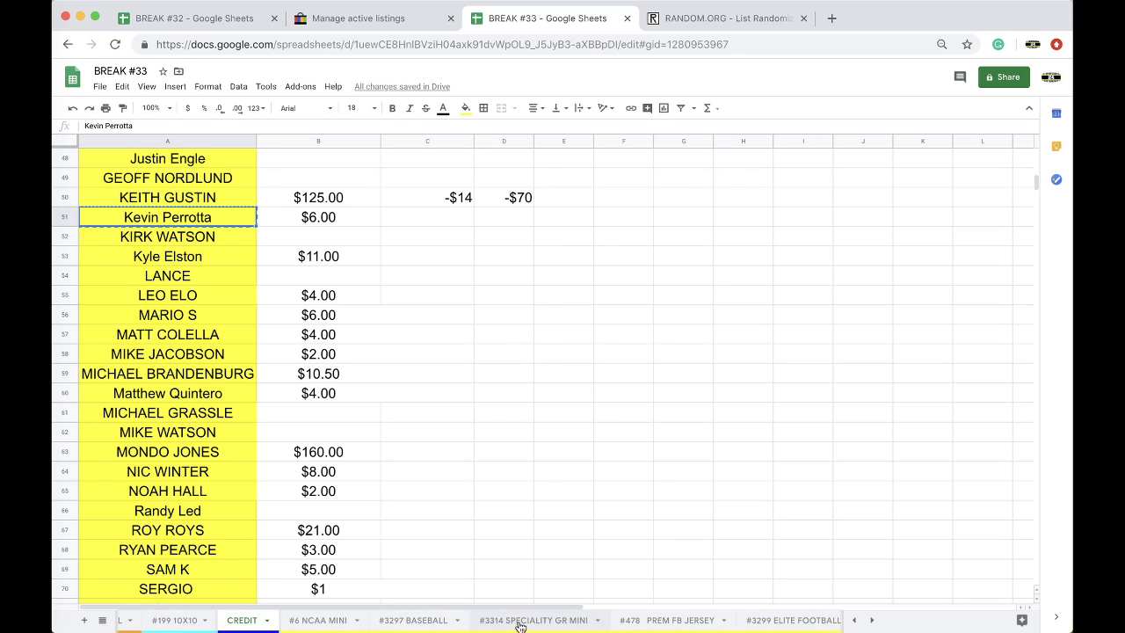
{"action": "left_click", "coordinate": [485, 619]}
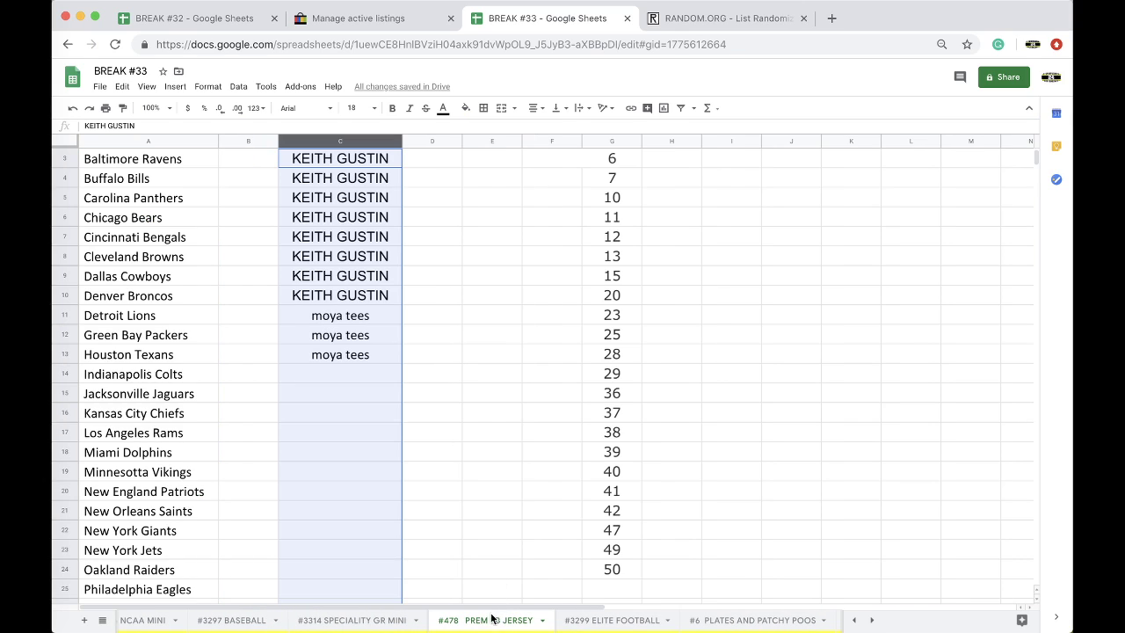
Step: Paste the two buyer names into C14–C17, keeping values only without the source fill
{"action": "left_click", "coordinate": [349, 377]}
{"action": "key", "text": "ctrl+v"}
{"action": "left_click", "coordinate": [410, 392]}
{"action": "left_click", "coordinate": [422, 415]}
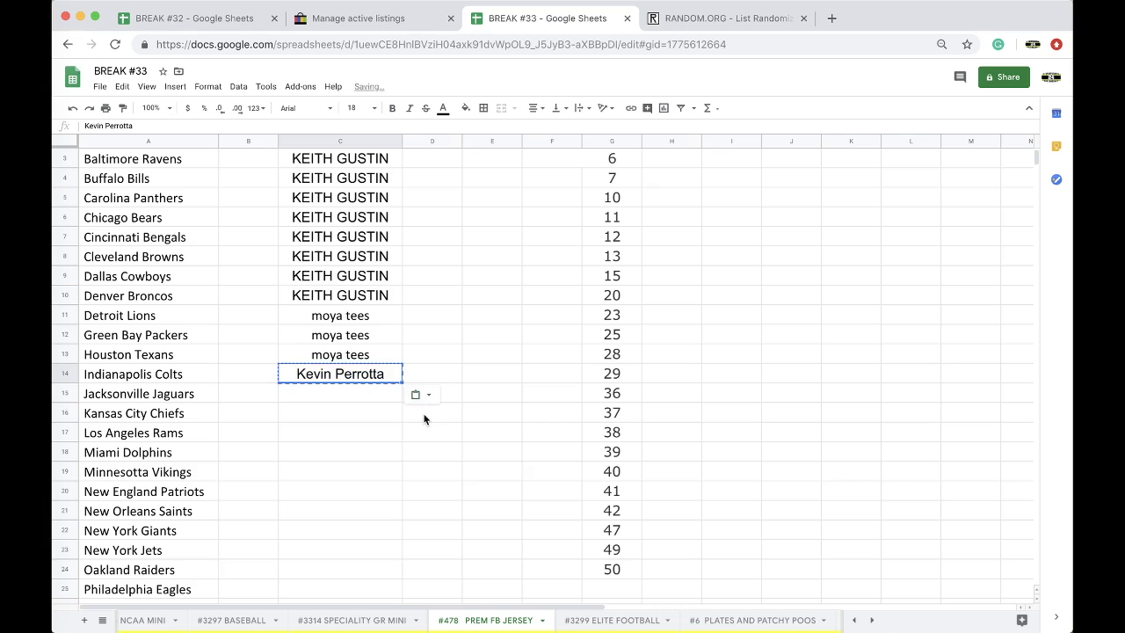
{"action": "key", "text": "Down"}
{"action": "key", "text": "ctrl+shift+v"}
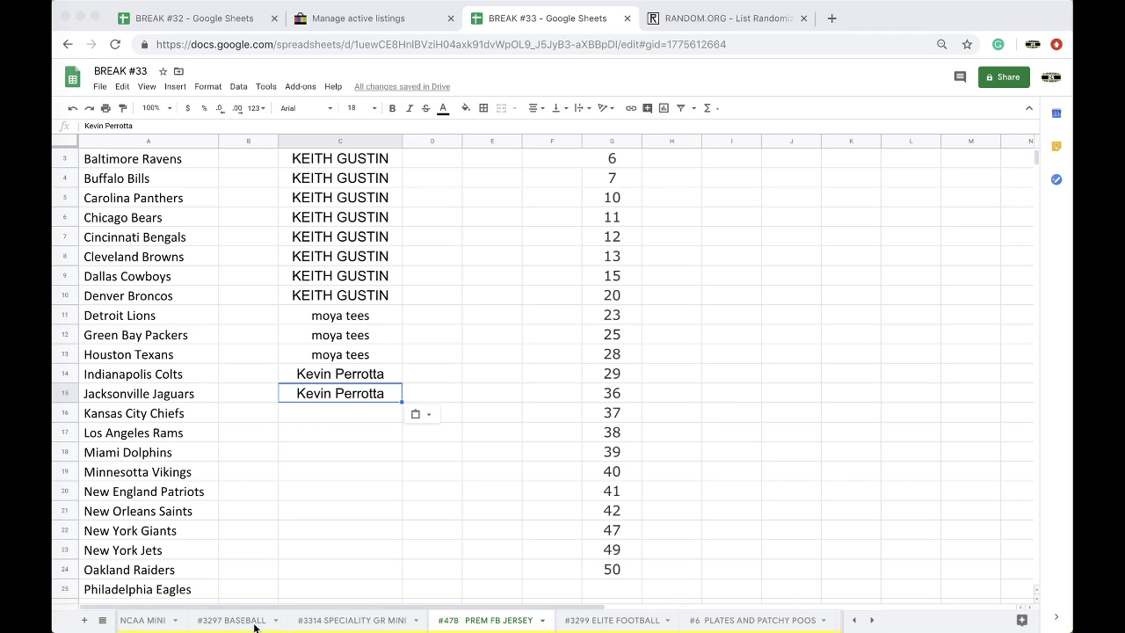
{"action": "left_click", "coordinate": [324, 421]}
{"action": "key", "text": "super+v"}
{"action": "left_click", "coordinate": [423, 454]}
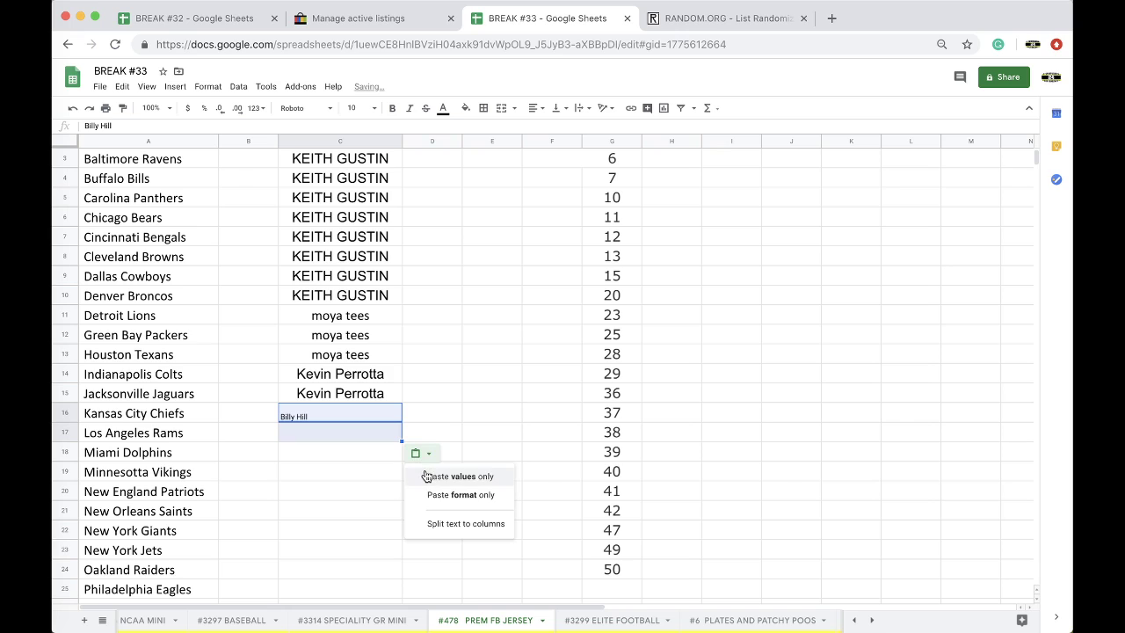
{"action": "left_click", "coordinate": [426, 476]}
{"action": "left_click", "coordinate": [341, 432]}
{"action": "key", "text": "super+v"}
{"action": "scroll", "coordinate": [383, 620], "scroll_direction": "left", "scroll_amount": 5}
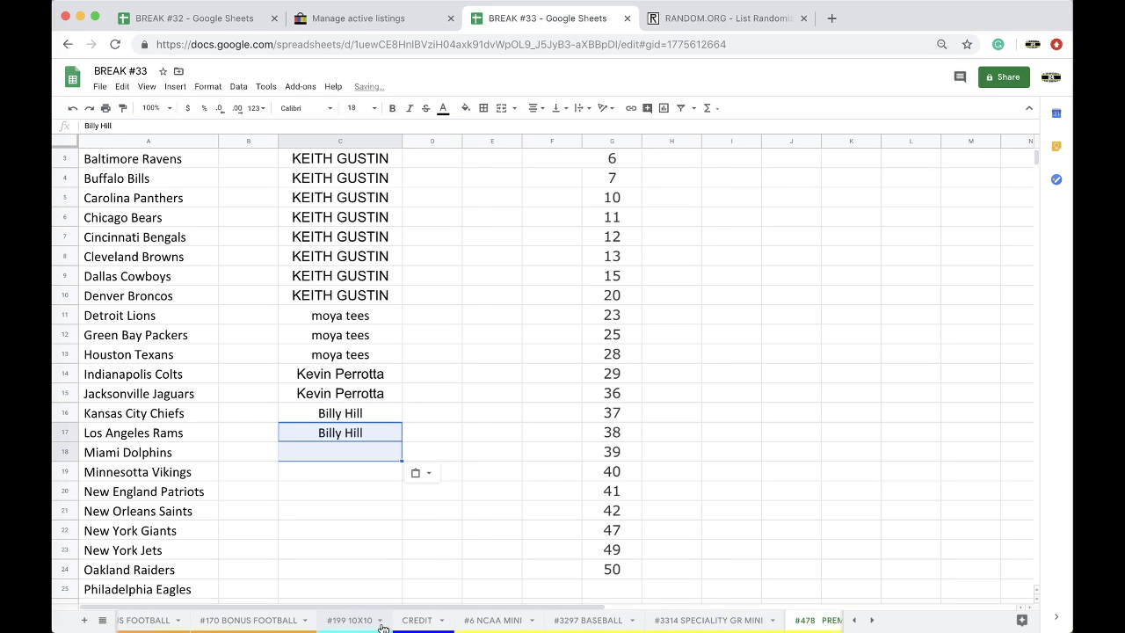
Step: Check the empty credit cell B7 on the CREDIT sheet
{"action": "left_click", "coordinate": [406, 623]}
{"action": "scroll", "coordinate": [316, 382], "scroll_direction": "up", "scroll_amount": 2}
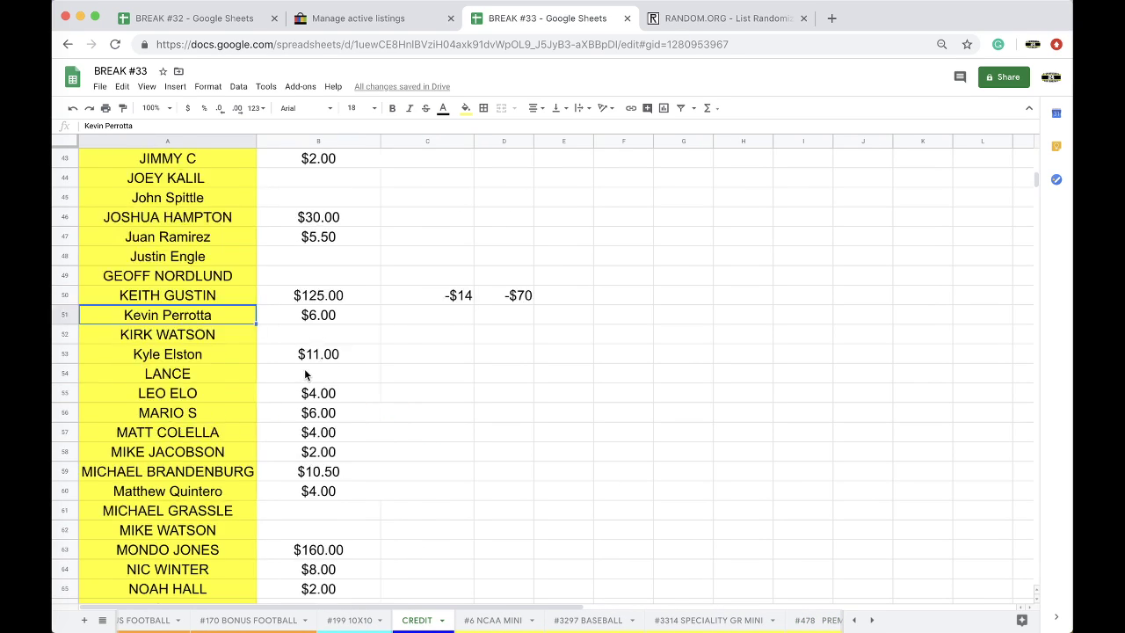
{"action": "scroll", "coordinate": [305, 375], "scroll_direction": "up", "scroll_amount": 10}
{"action": "left_click", "coordinate": [335, 276]}
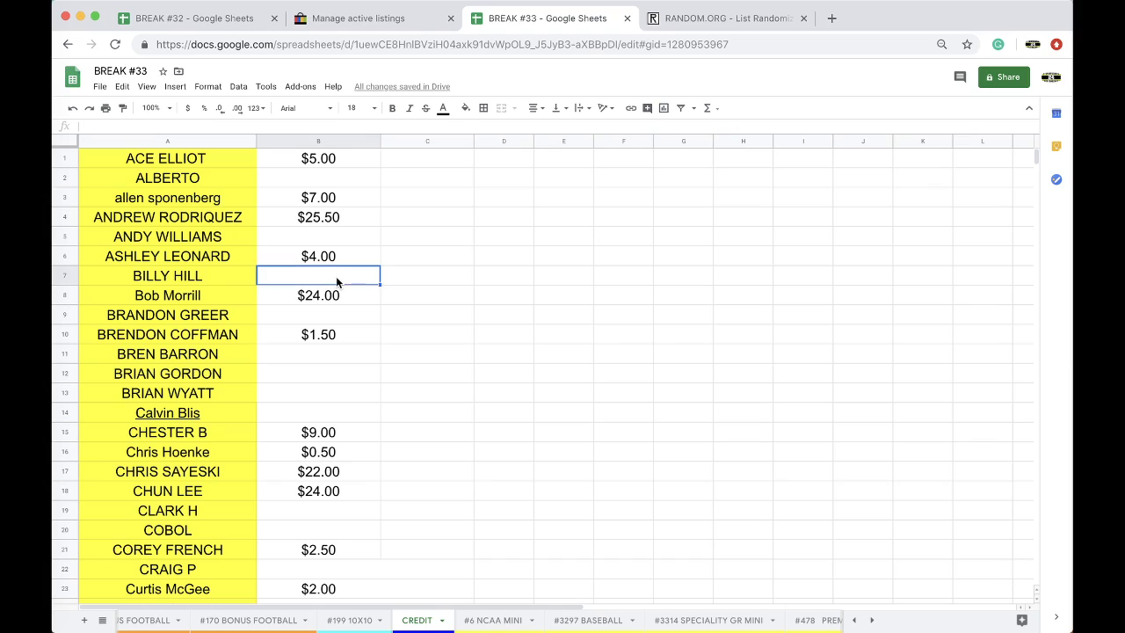
{"action": "scroll", "coordinate": [608, 624], "scroll_direction": "right", "scroll_amount": 5}
Step: Fill C16:C17 on #478 PREM FB JERSEY yellow to mark them paid
{"action": "left_click", "coordinate": [611, 621]}
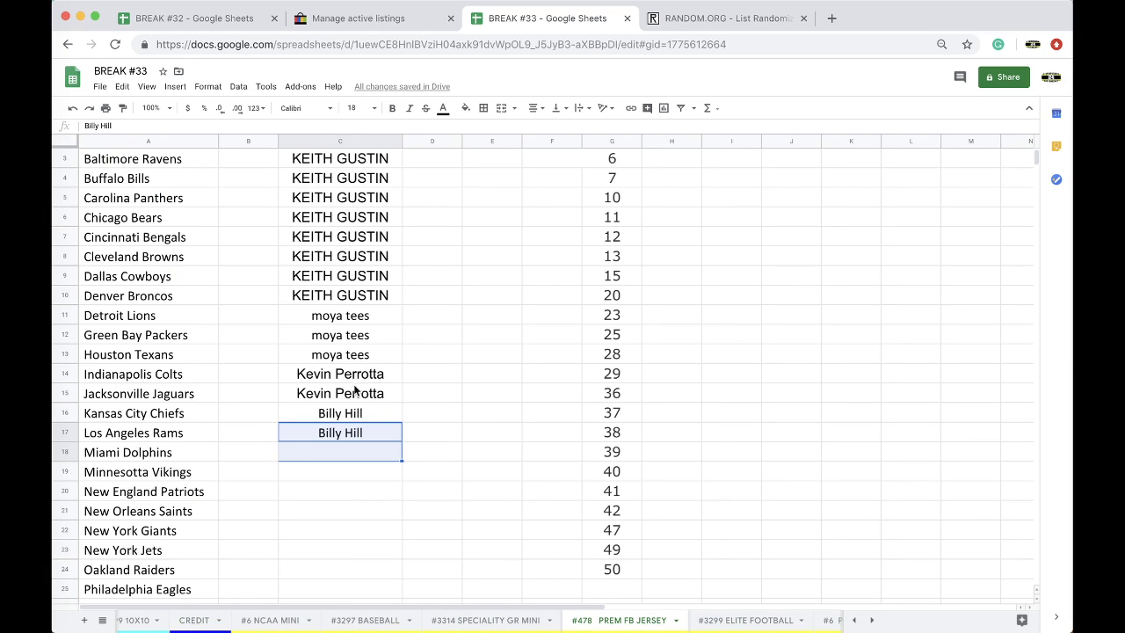
{"action": "left_click_drag", "start_coordinate": [342, 411], "coordinate": [343, 431]}
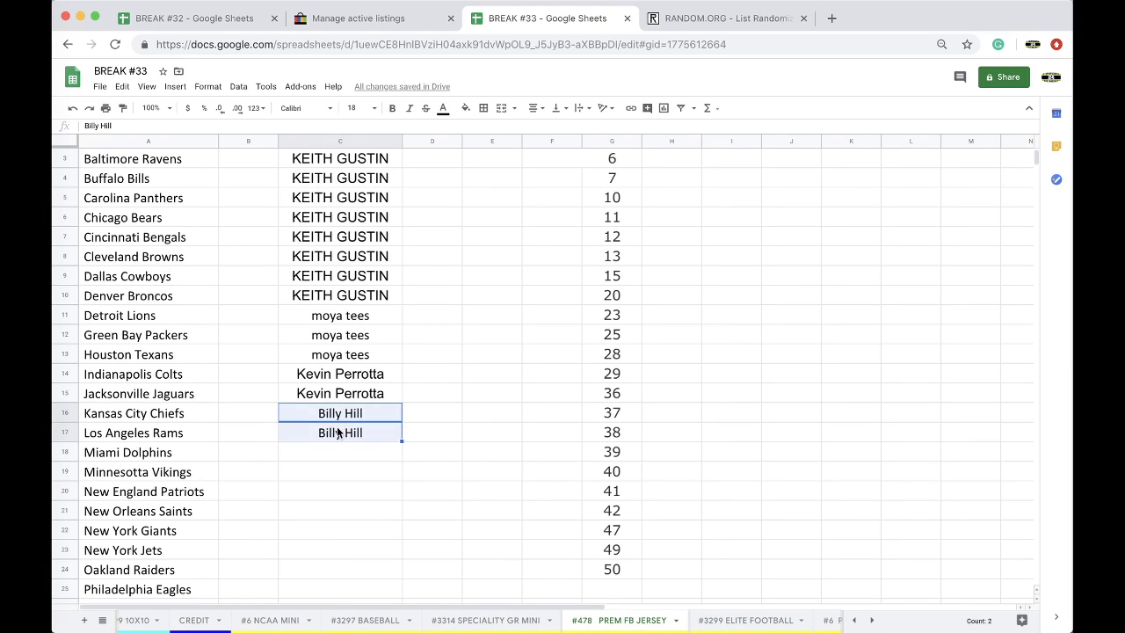
{"action": "left_click", "coordinate": [463, 108]}
{"action": "left_click", "coordinate": [508, 162]}
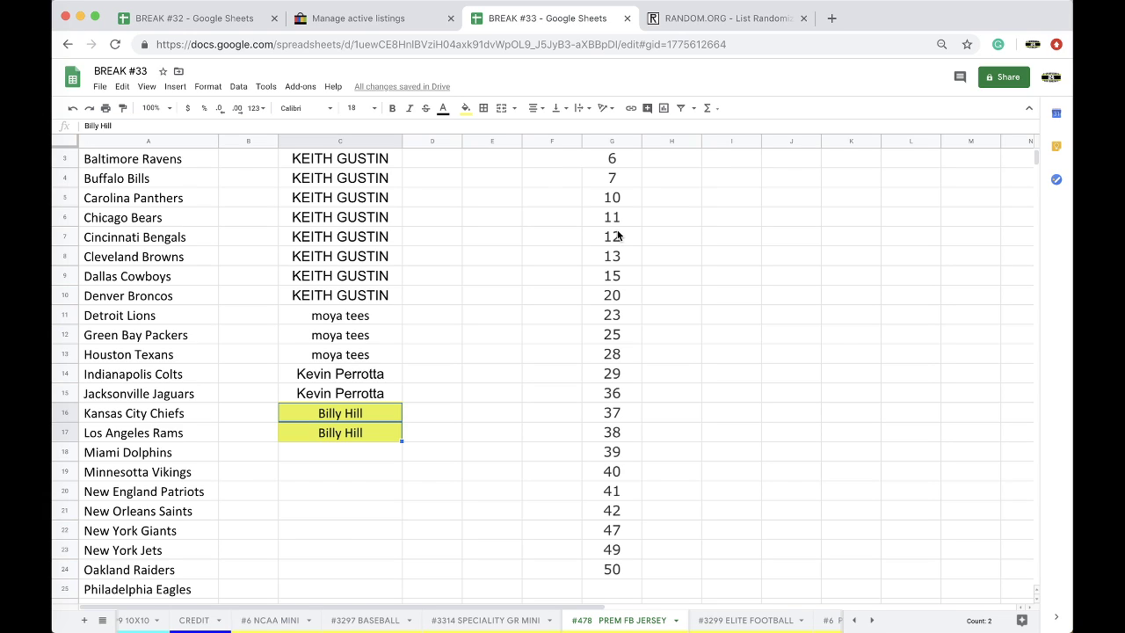
{"action": "left_click", "coordinate": [141, 620]}
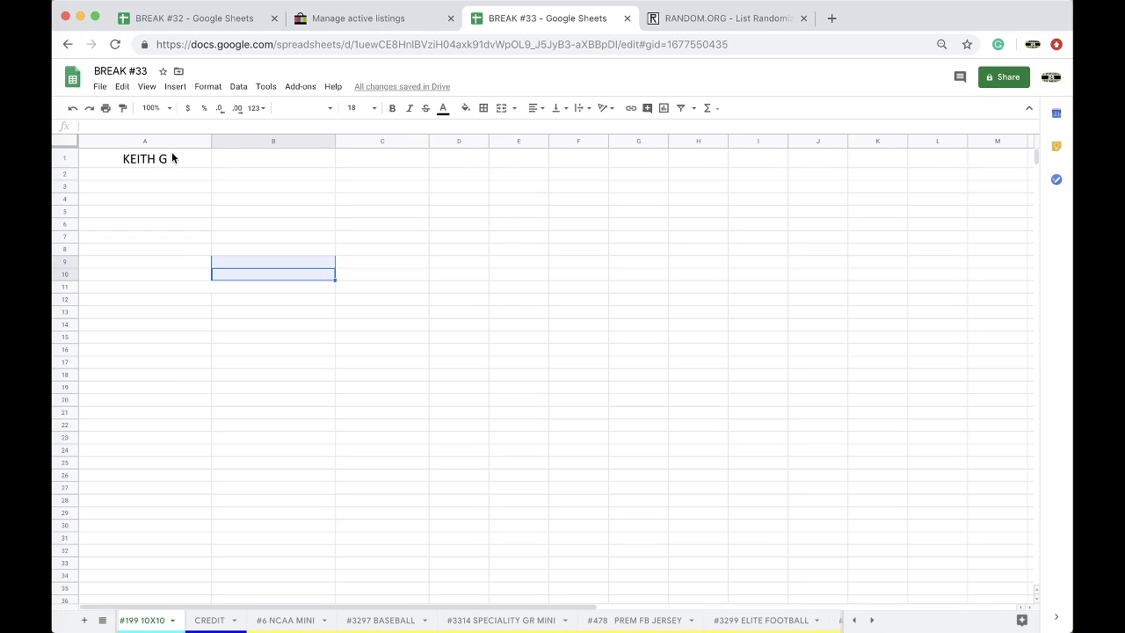
Step: Clear A1 on #199 10X10, then raise B50 on CREDIT from $125.00 to $135.00
{"action": "left_click", "coordinate": [173, 159]}
{"action": "key", "text": "Delete"}
{"action": "left_click", "coordinate": [215, 620]}
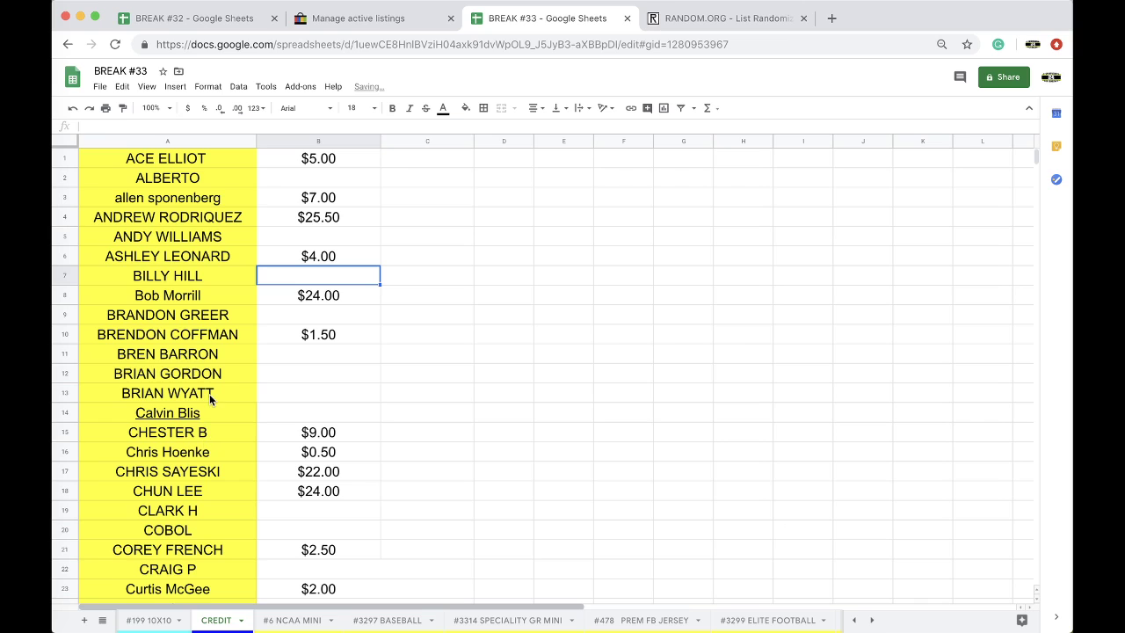
{"action": "scroll", "coordinate": [210, 393], "scroll_direction": "down", "scroll_amount": 10}
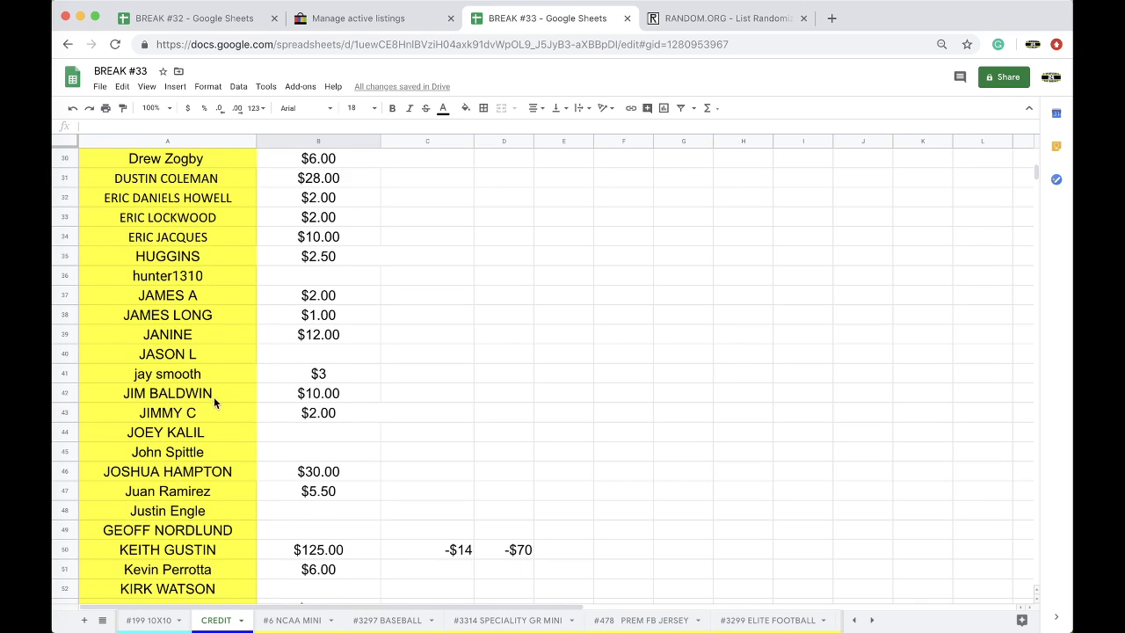
{"action": "scroll", "coordinate": [213, 397], "scroll_direction": "down", "scroll_amount": 5}
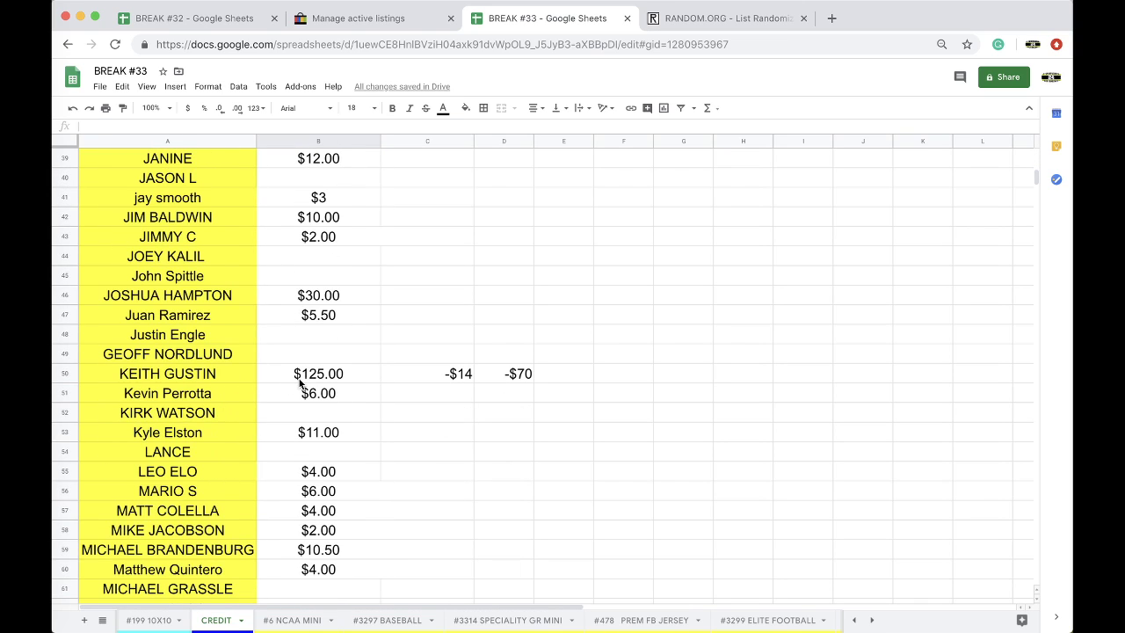
{"action": "left_click", "coordinate": [299, 378]}
{"action": "type", "text": "$135"}
{"action": "left_click", "coordinate": [461, 402]}
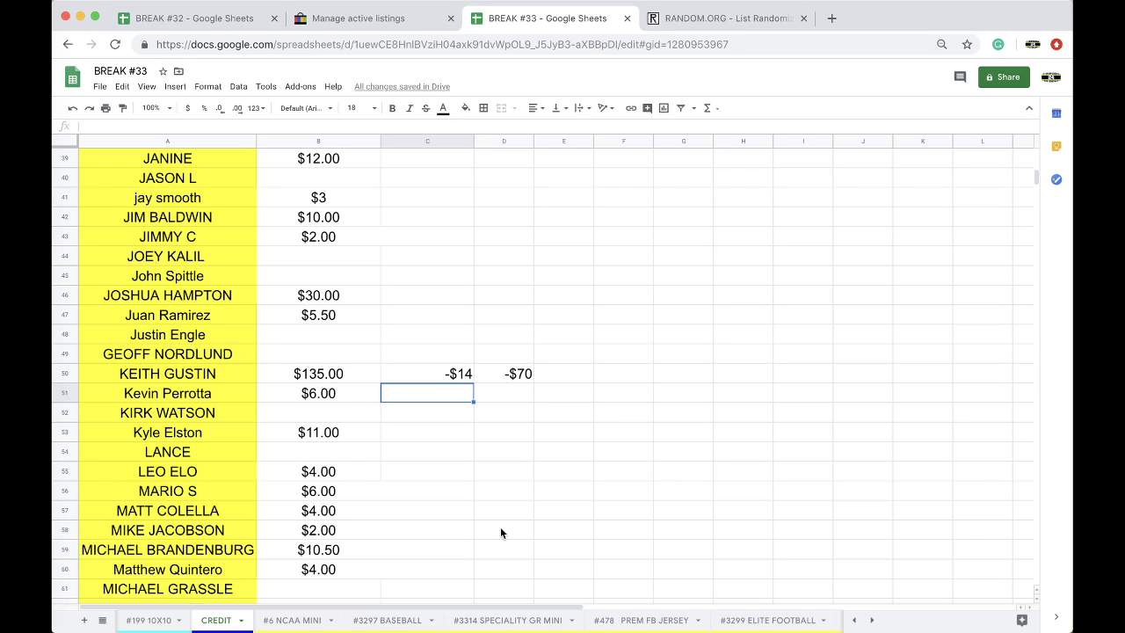
{"action": "scroll", "coordinate": [281, 567], "scroll_direction": "down", "scroll_amount": 3}
{"action": "left_click", "coordinate": [295, 621]}
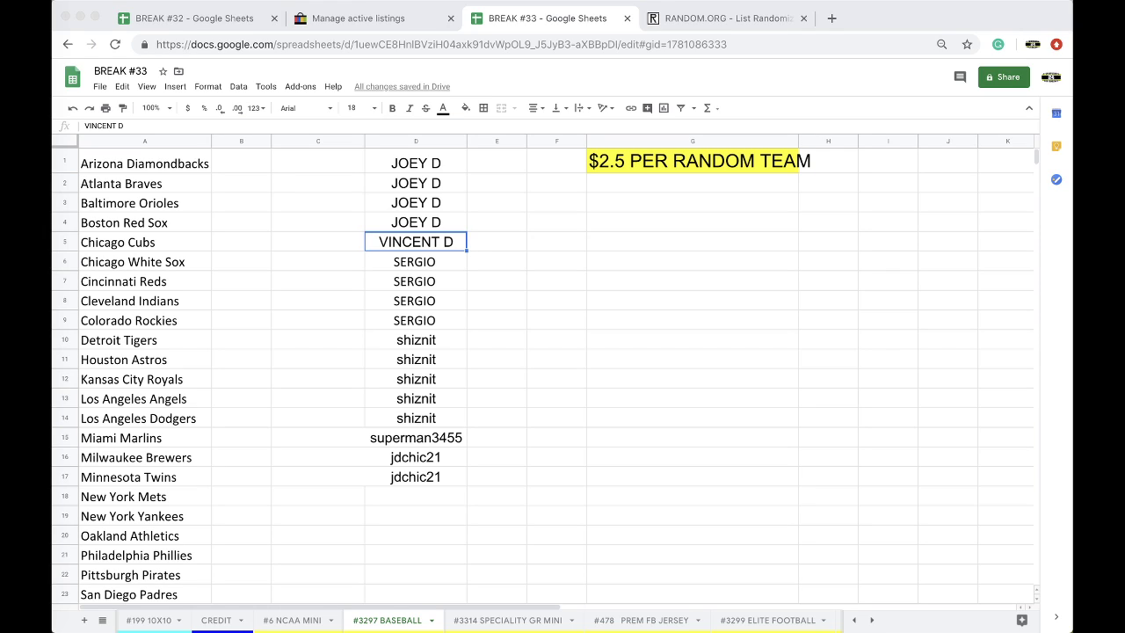
Step: Browse the #3314 SPECIALITY GR MINI and #478 PREM FB JERSEY tabs before returning to #6 NCAA MINI
{"action": "left_click", "coordinate": [519, 624]}
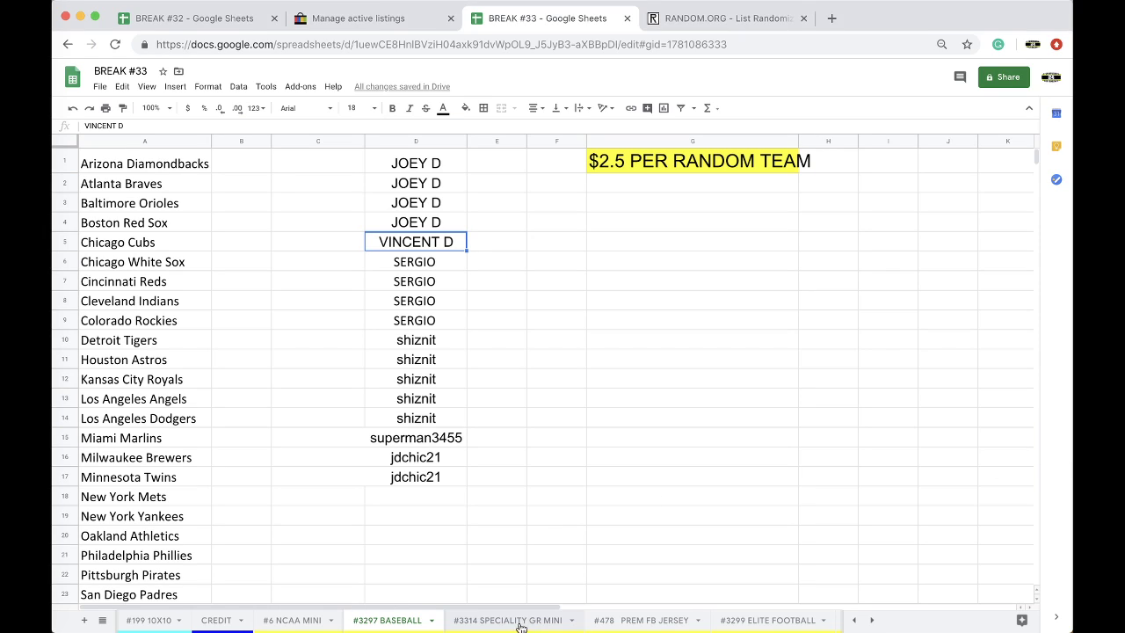
{"action": "left_click", "coordinate": [519, 623]}
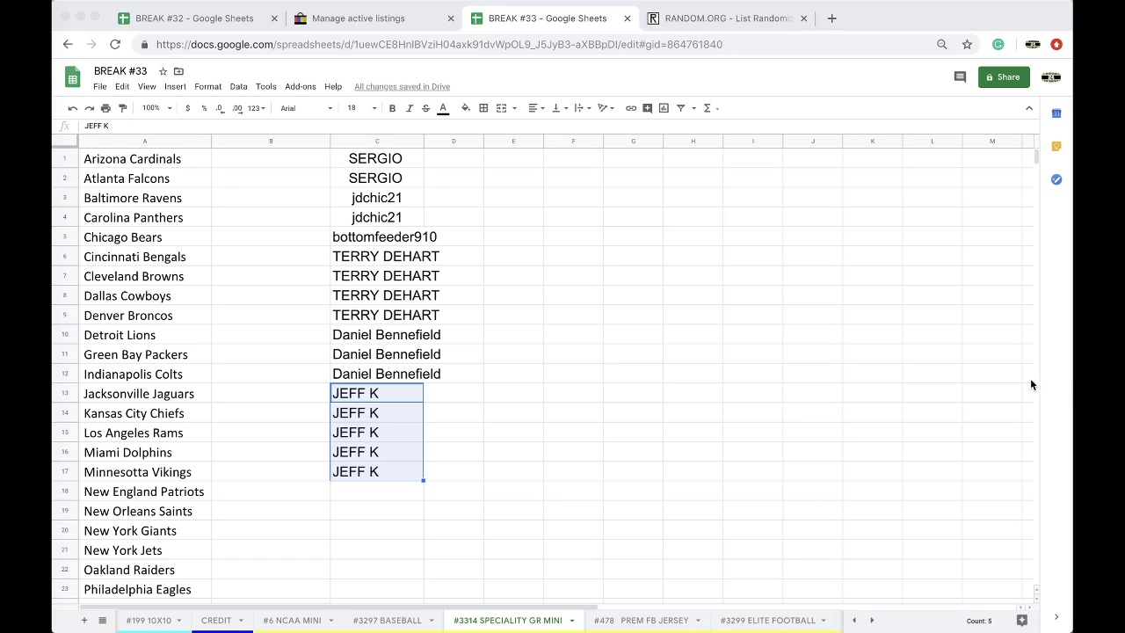
{"action": "left_click", "coordinate": [694, 617]}
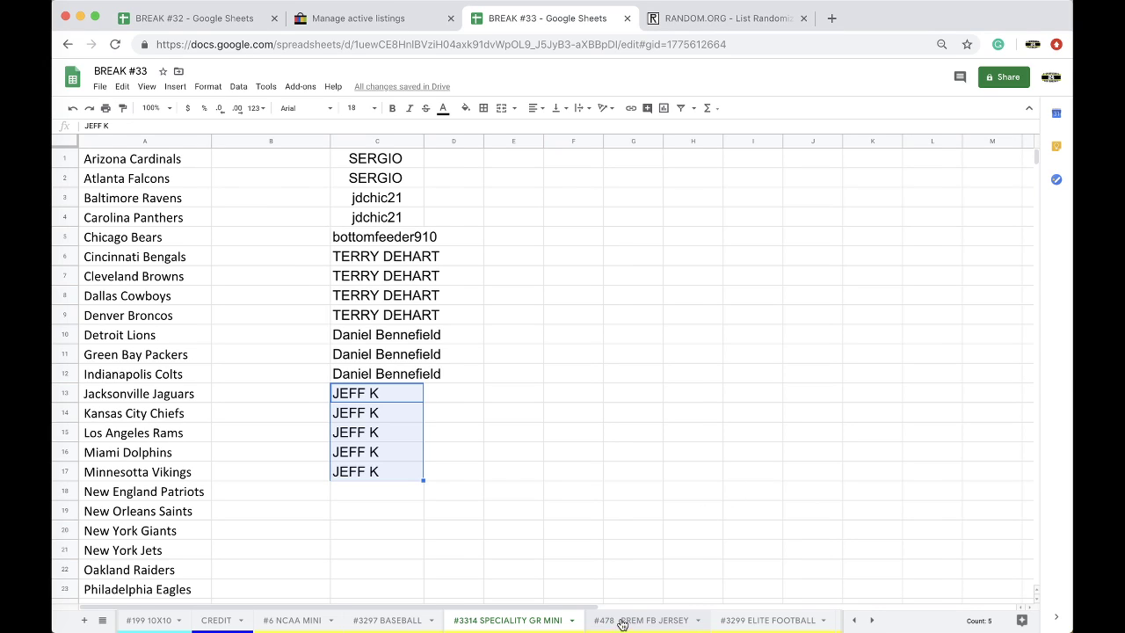
{"action": "left_click", "coordinate": [622, 621]}
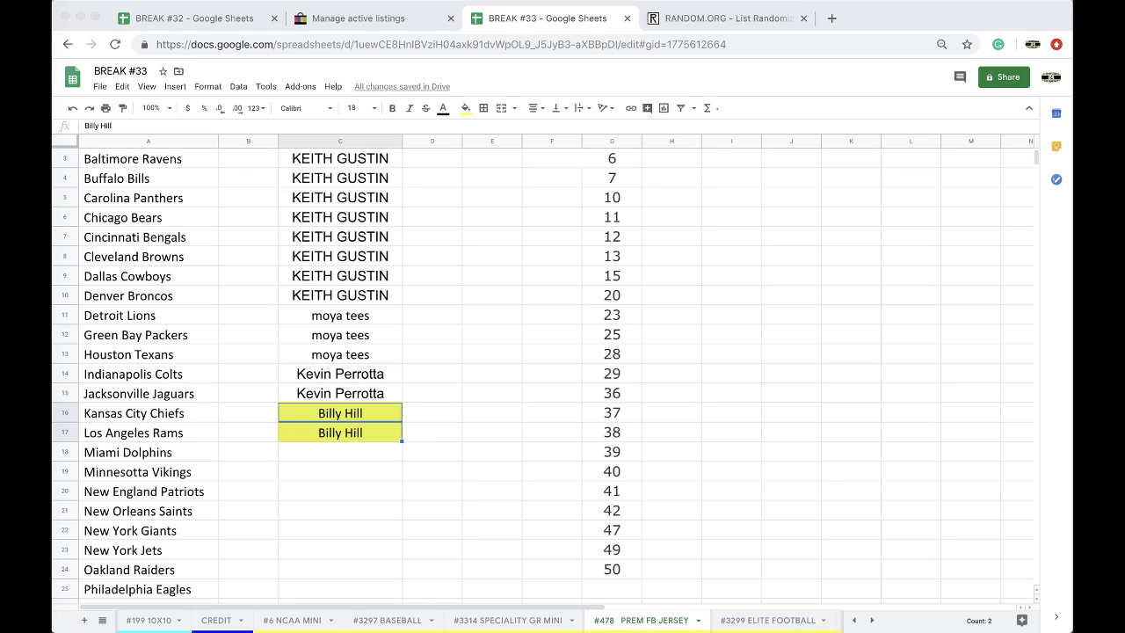
{"action": "left_click", "coordinate": [304, 616]}
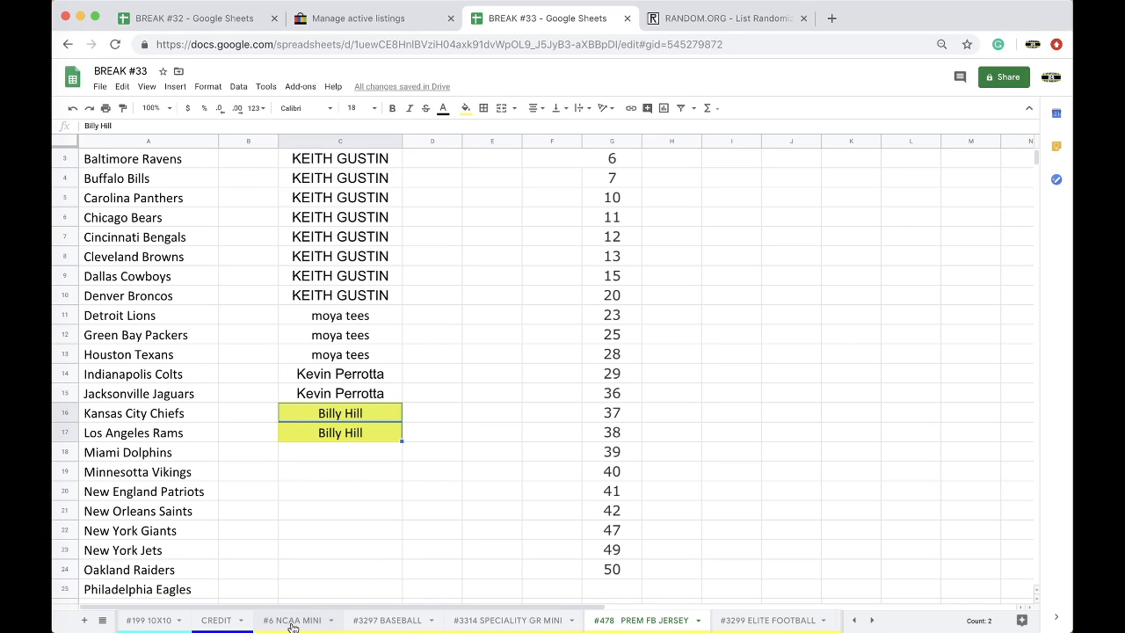
{"action": "left_click", "coordinate": [293, 622]}
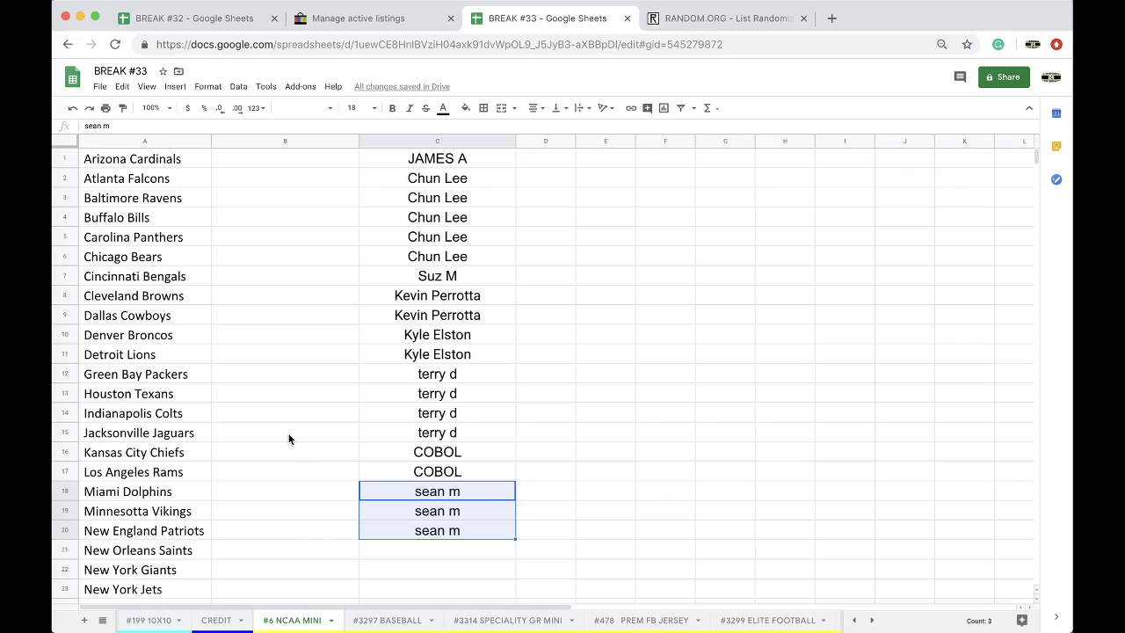
Step: Enter a new buyer's name in C21 on #6 NCAA MINI and copy it into the cells below
{"action": "scroll", "coordinate": [398, 413], "scroll_direction": "down", "scroll_amount": 3}
{"action": "left_click", "coordinate": [381, 374]}
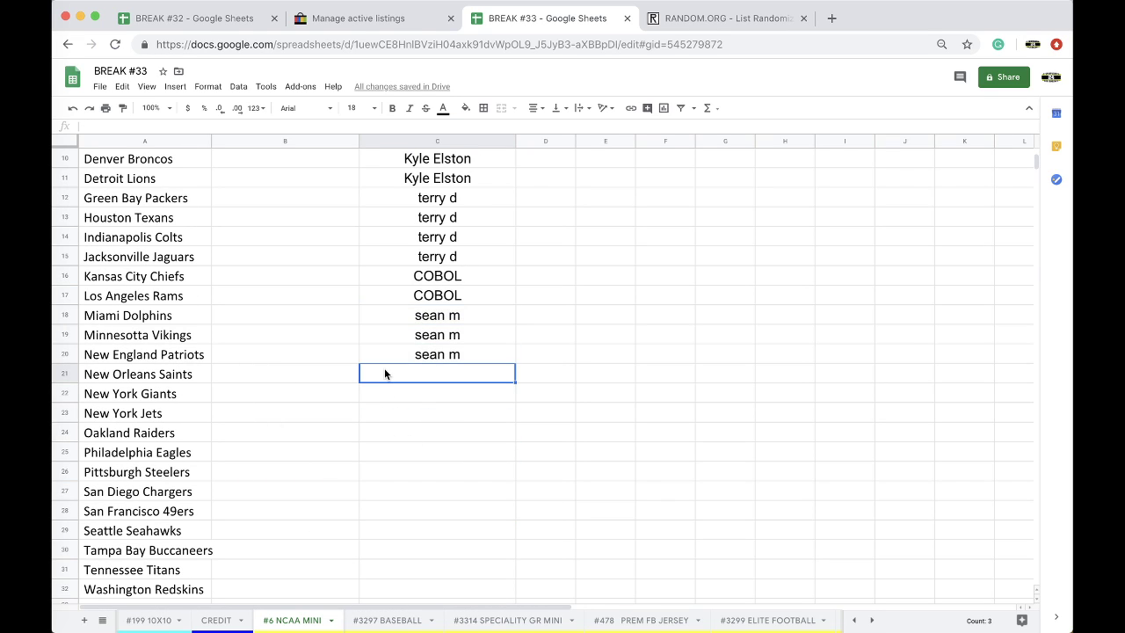
{"action": "type", "text": "JOEY K"}
{"action": "key", "text": "Return"}
{"action": "left_click", "coordinate": [410, 377]}
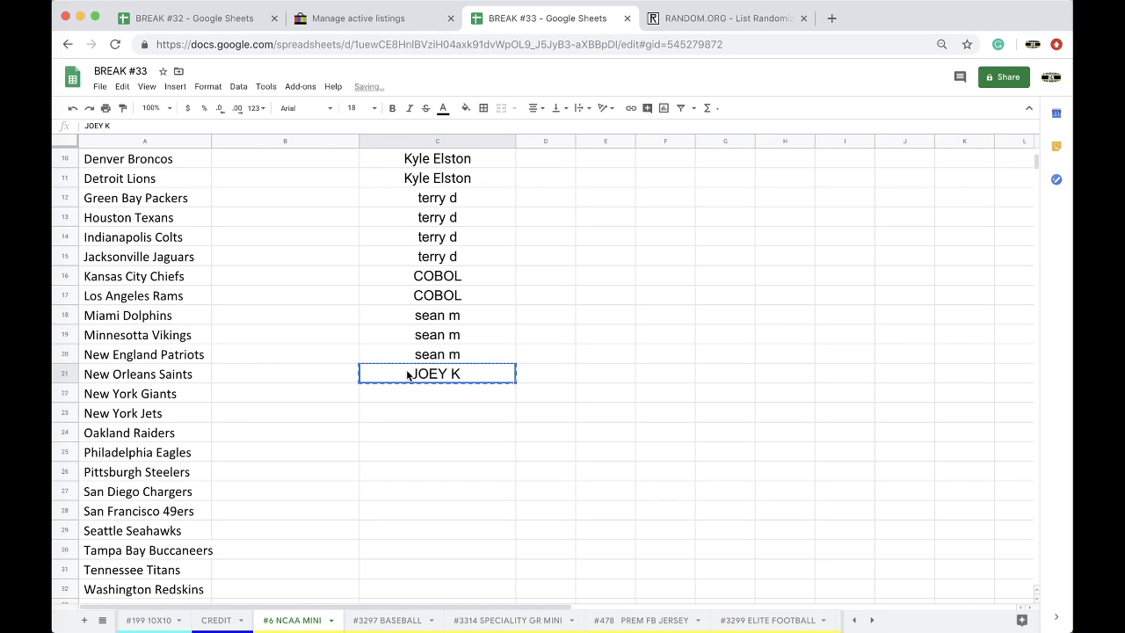
{"action": "key", "text": "super+c"}
{"action": "key", "text": "Down"}
{"action": "key", "text": "super+v"}
{"action": "key", "text": "Down"}
{"action": "key", "text": "super+v"}
{"action": "key", "text": "Down"}
{"action": "key", "text": "super+v"}
{"action": "key", "text": "Down"}
{"action": "key", "text": "super+v"}
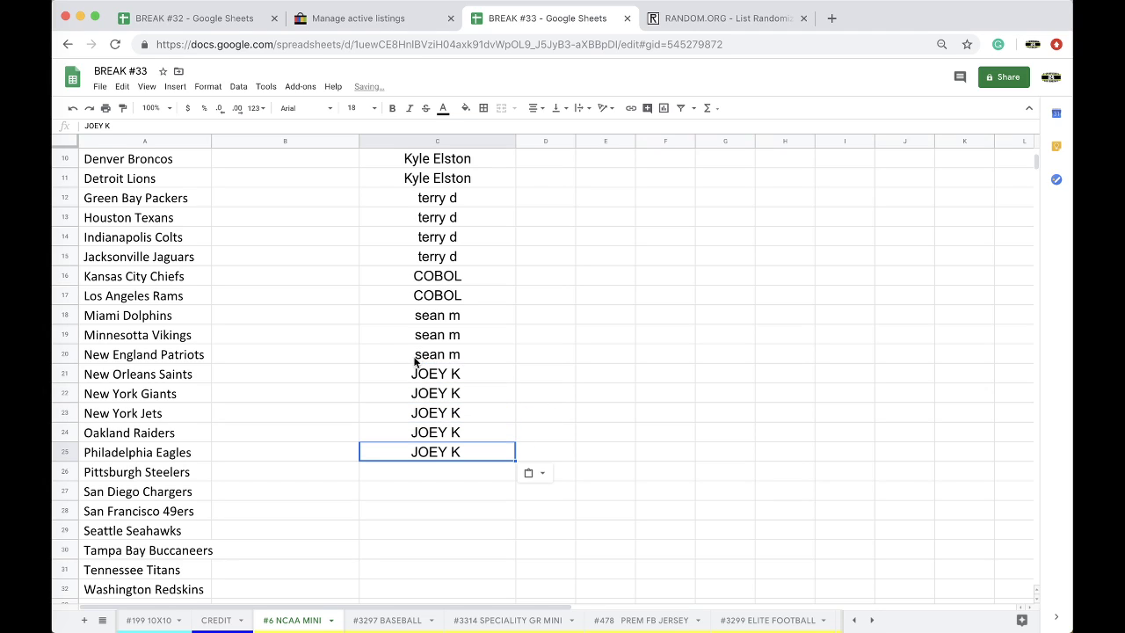
Step: Fill the new entries C21:C25 yellow to mark them paid
{"action": "left_click_drag", "start_coordinate": [415, 374], "coordinate": [418, 392]}
{"action": "left_click_drag", "start_coordinate": [425, 445], "coordinate": [426, 457]}
{"action": "left_click", "coordinate": [466, 107]}
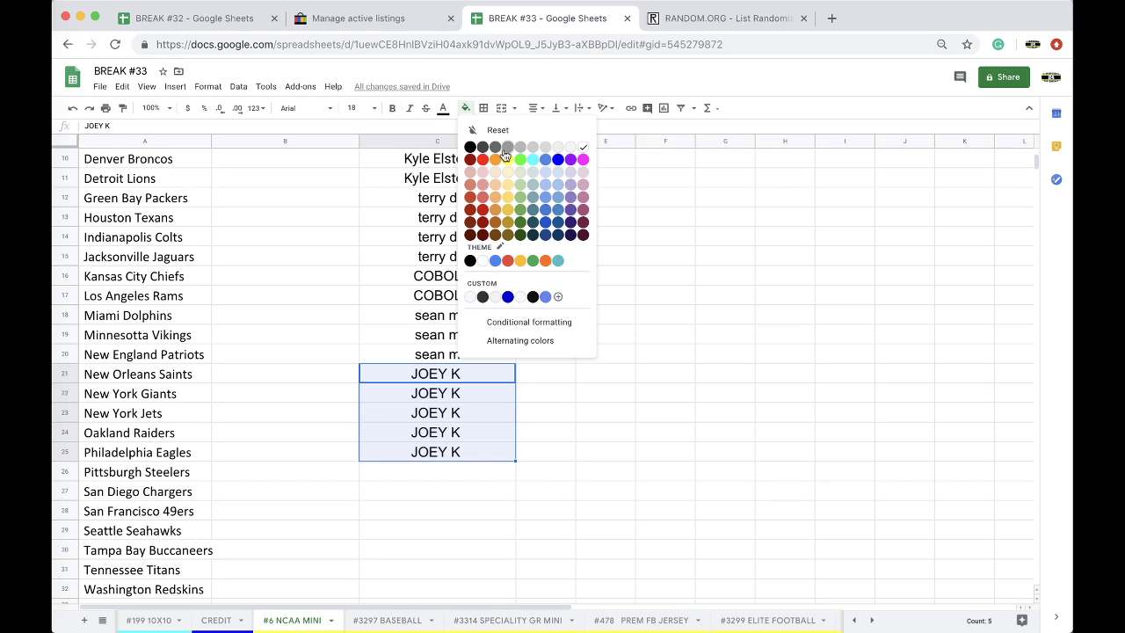
{"action": "left_click", "coordinate": [508, 159]}
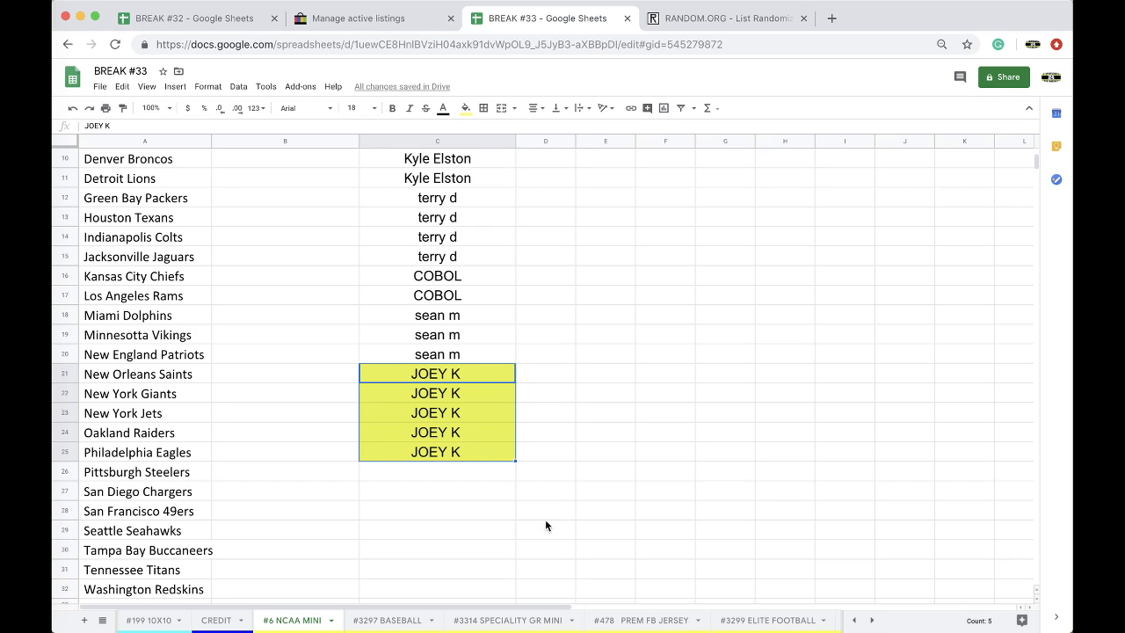
{"action": "left_click", "coordinate": [216, 620]}
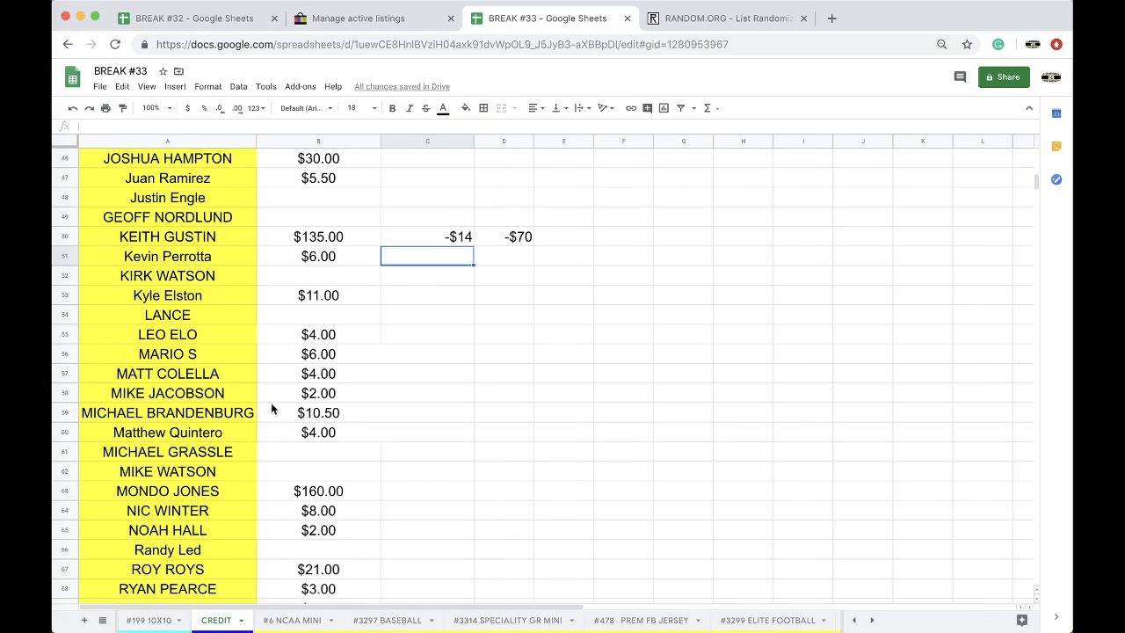
Step: Enter -$55 in E50 and total B50:E50 with =SUM in F50, shown to two decimals
{"action": "left_click", "coordinate": [561, 240]}
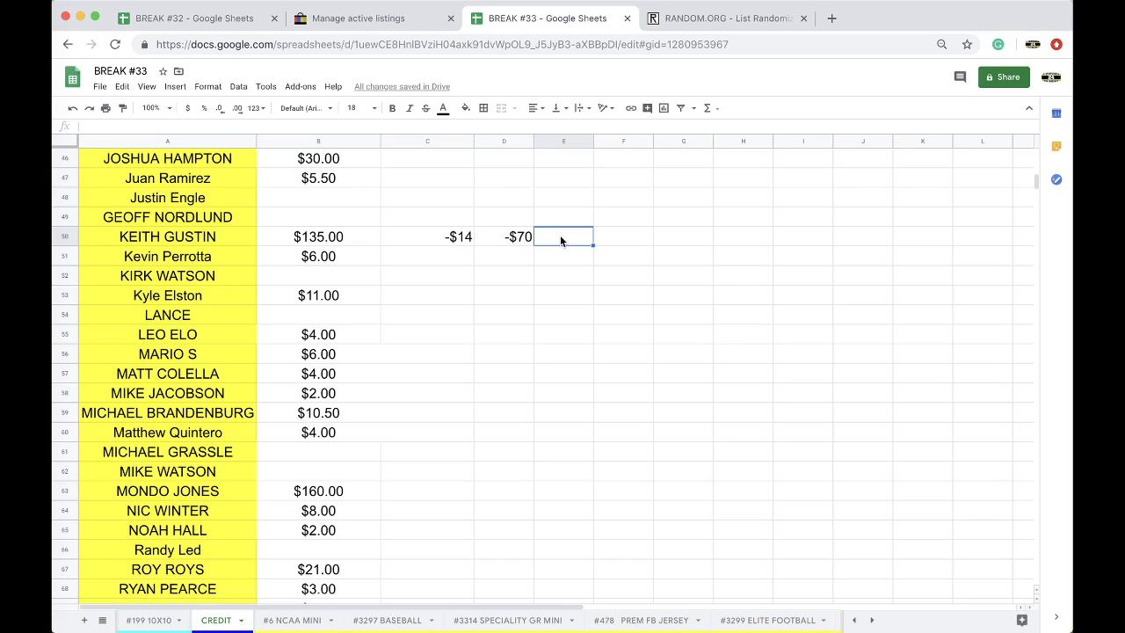
{"action": "type", "text": "-$55"}
{"action": "left_click", "coordinate": [565, 279]}
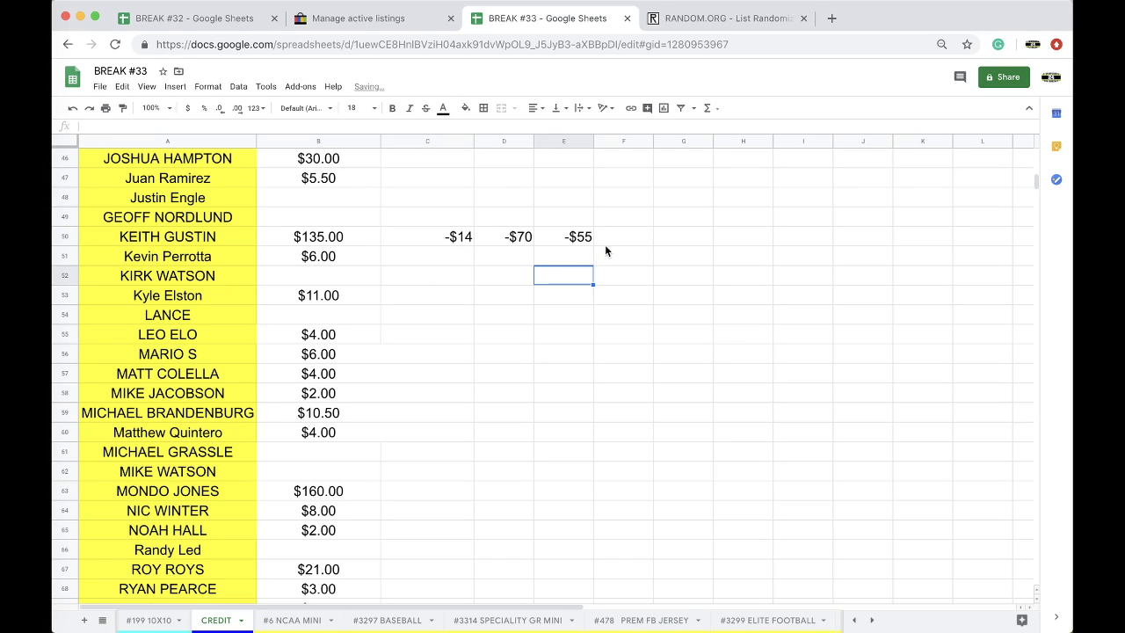
{"action": "left_click", "coordinate": [611, 242]}
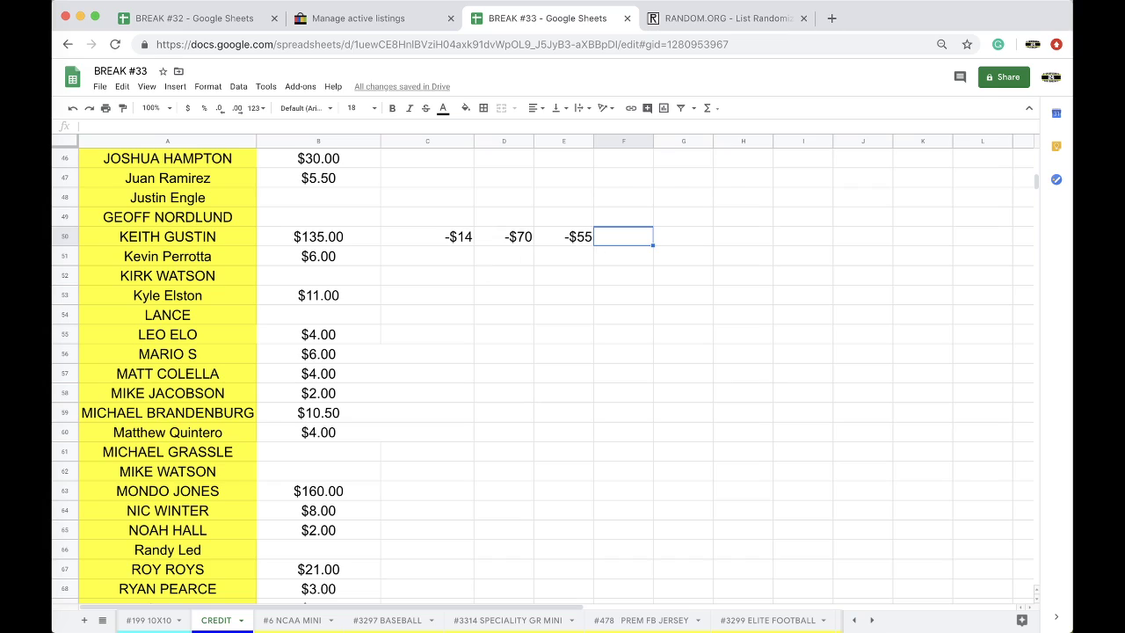
{"action": "type", "text": "=SUM("}
{"action": "left_click_drag", "start_coordinate": [336, 237], "coordinate": [542, 235]}
{"action": "key", "text": "Return"}
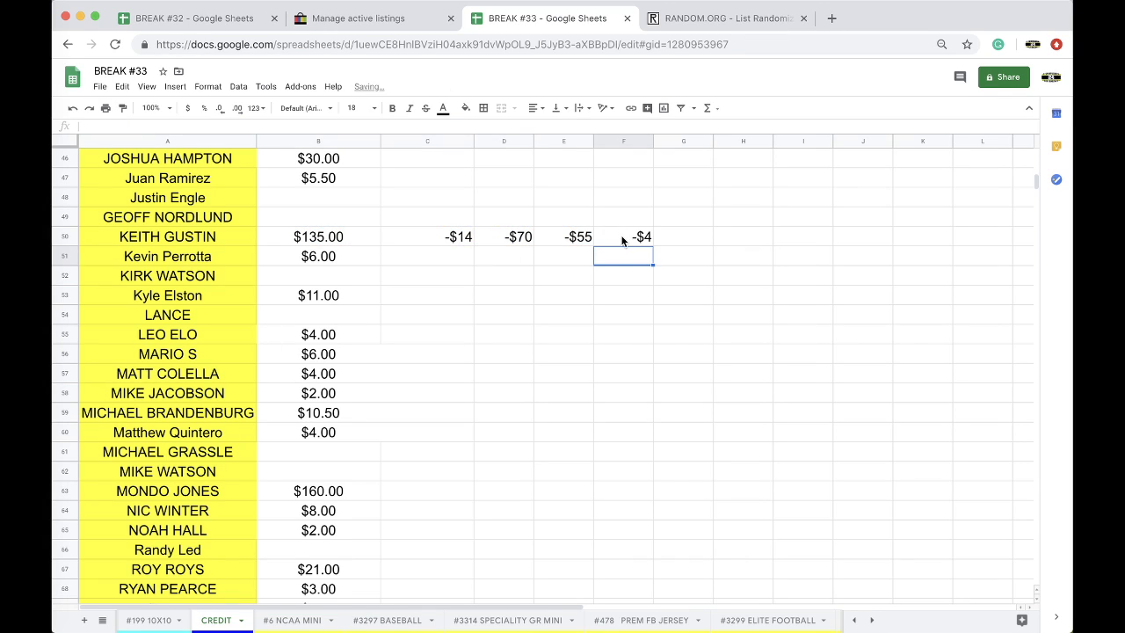
{"action": "left_click", "coordinate": [622, 241]}
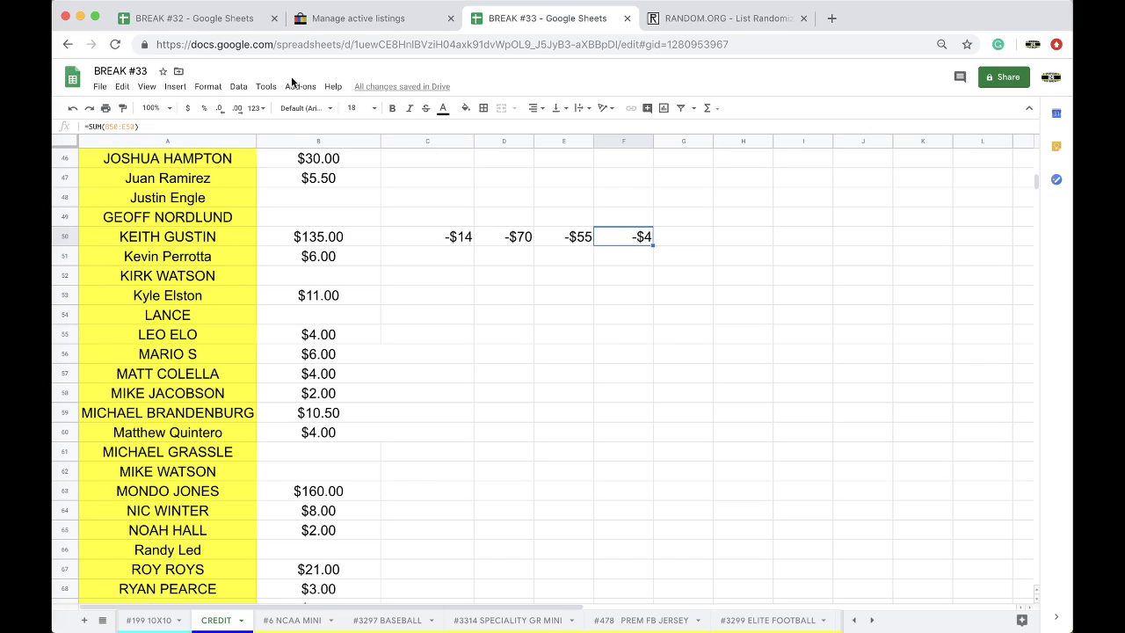
{"action": "left_click", "coordinate": [237, 112]}
{"action": "left_click", "coordinate": [238, 112]}
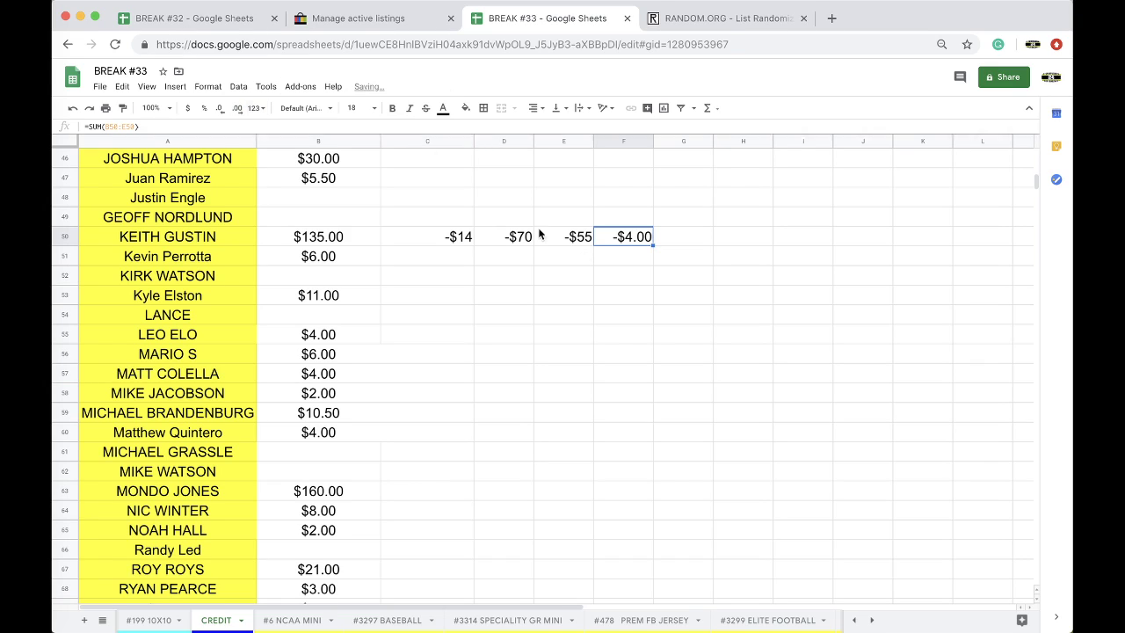
{"action": "left_click", "coordinate": [636, 273]}
{"action": "left_click", "coordinate": [623, 240]}
Step: Clear the working figures, set the B50 balance to -$4.00, and copy the buyer's name from A50
{"action": "key", "text": "Delete"}
{"action": "key", "text": "Left"}
{"action": "key", "text": "Delete"}
{"action": "key", "text": "Left"}
{"action": "key", "text": "Delete"}
{"action": "key", "text": "Left"}
{"action": "key", "text": "Delete"}
{"action": "key", "text": "Left"}
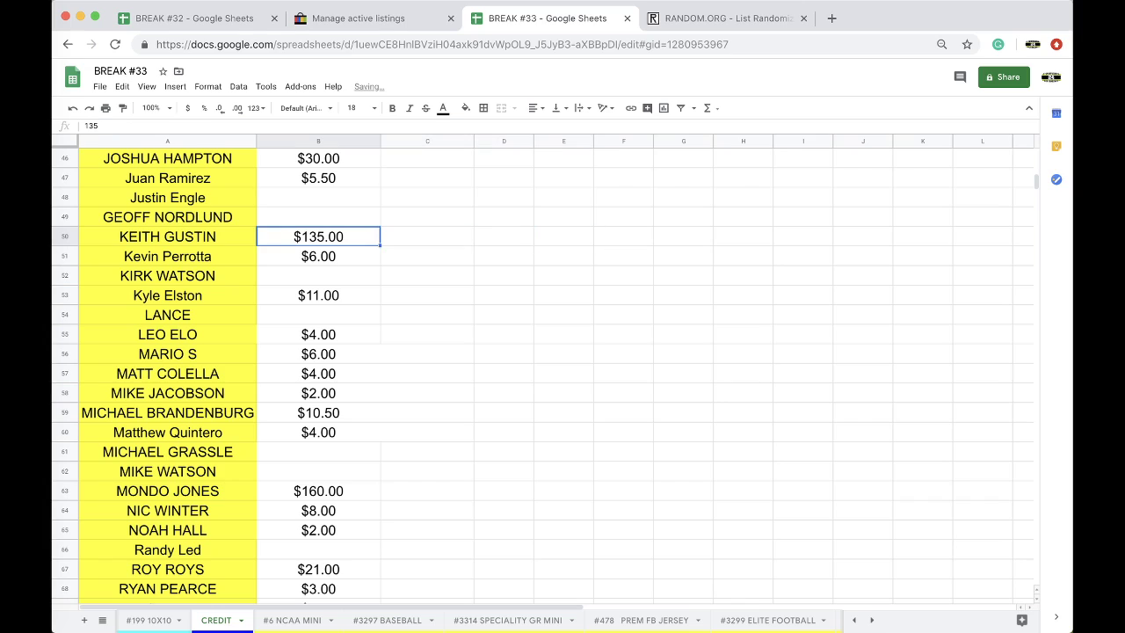
{"action": "type", "text": "-$4"}
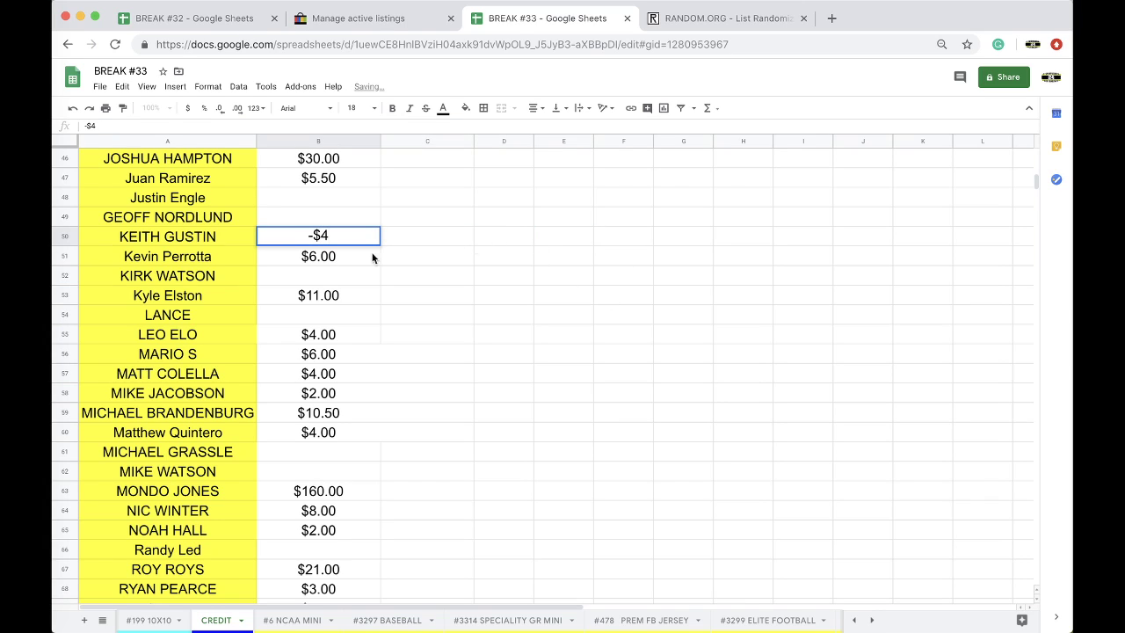
{"action": "key", "text": "Left"}
{"action": "key", "text": "ctrl+c"}
{"action": "scroll", "coordinate": [502, 619], "scroll_direction": "right", "scroll_amount": 10}
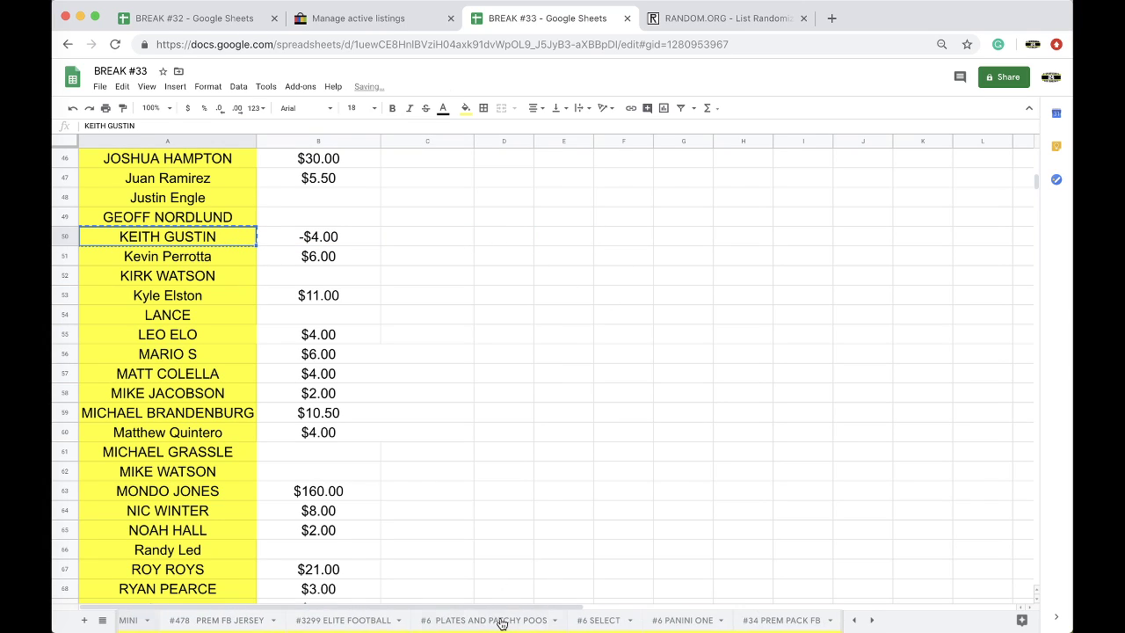
Step: On #2 GR FOOTBALL JERSEY 3/4, paste the new buyer's name and move the earlier entries from C1:C2 down to C12
{"action": "scroll", "coordinate": [502, 619], "scroll_direction": "right", "scroll_amount": 5}
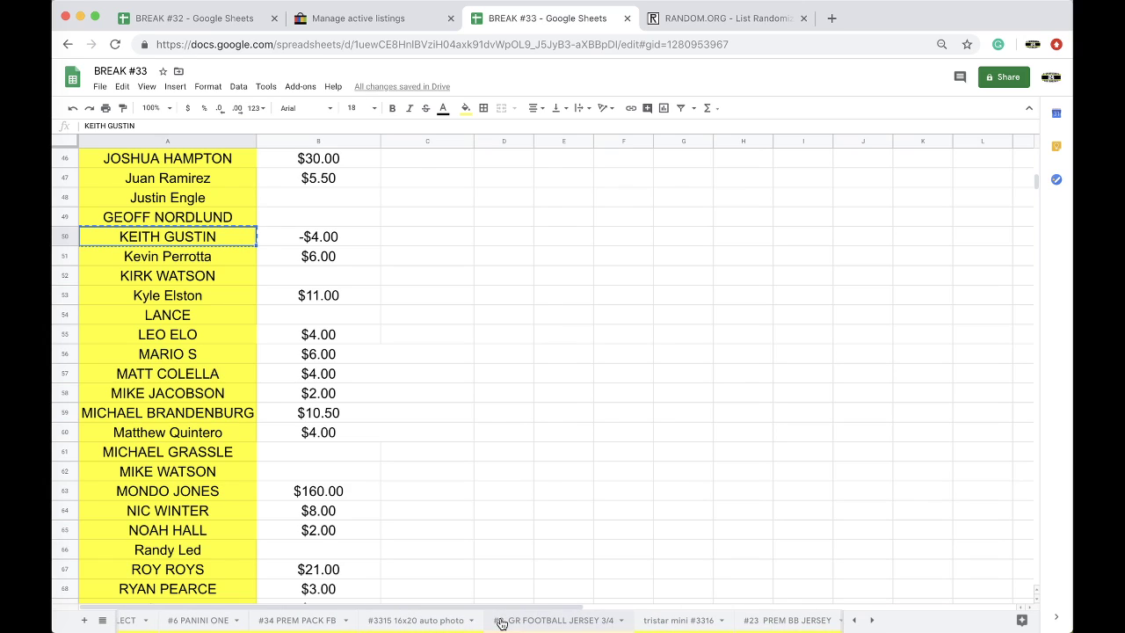
{"action": "left_click", "coordinate": [549, 620]}
{"action": "left_click", "coordinate": [457, 199]}
{"action": "key", "text": "ctrl+v"}
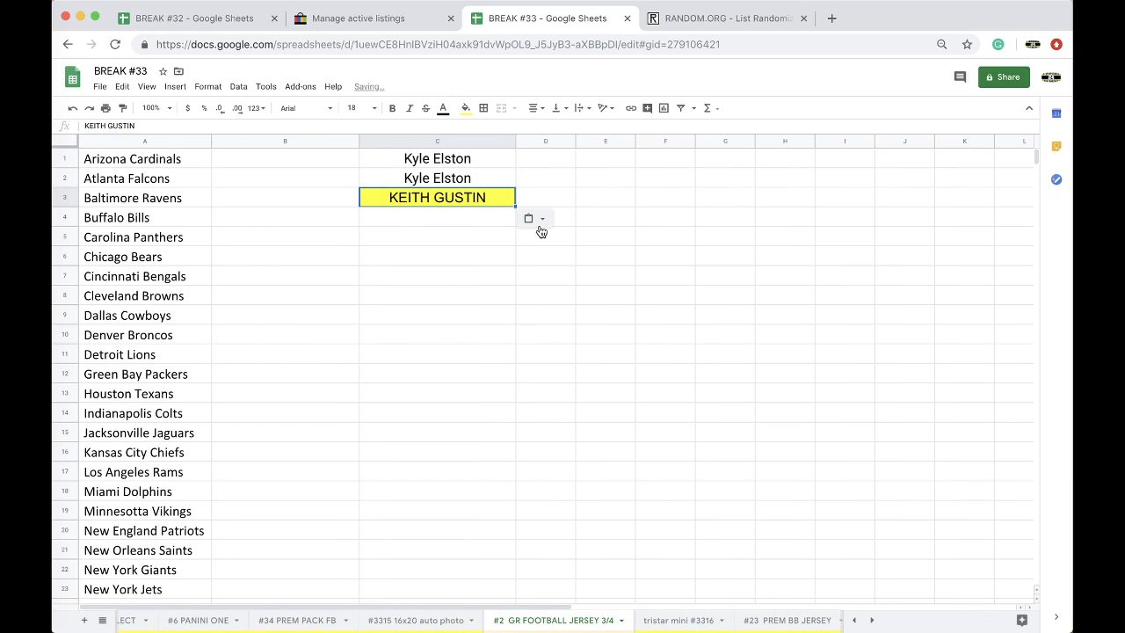
{"action": "key", "text": "ctrl+z"}
{"action": "key", "text": "ctrl+v"}
{"action": "left_click_drag", "start_coordinate": [452, 162], "coordinate": [452, 178]}
{"action": "key", "text": "Delete"}
{"action": "left_click", "coordinate": [436, 370]}
{"action": "key", "text": "ctrl+v"}
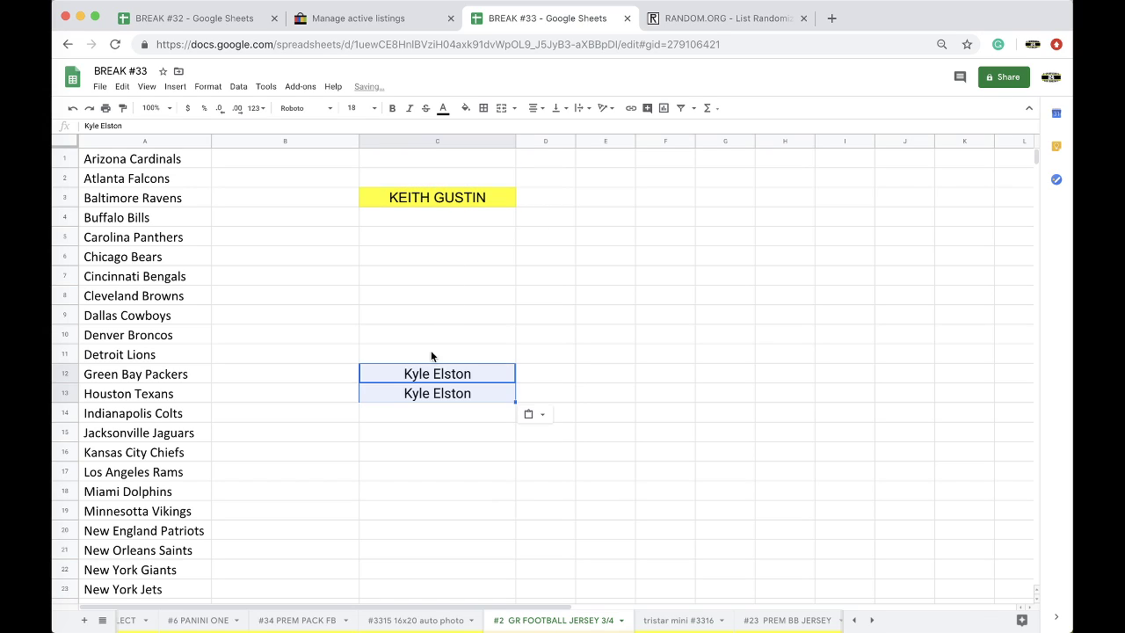
Step: Fill C1:C11 with the new buyer's name and reset their fill colour to none
{"action": "left_click", "coordinate": [430, 181]}
{"action": "key", "text": "ctrl+c"}
{"action": "left_click", "coordinate": [427, 196]}
{"action": "key", "text": "ctrl+c"}
{"action": "left_click_drag", "start_coordinate": [412, 163], "coordinate": [437, 356]}
{"action": "key", "text": "ctrl+v"}
{"action": "left_click", "coordinate": [466, 107]}
{"action": "left_click", "coordinate": [475, 133]}
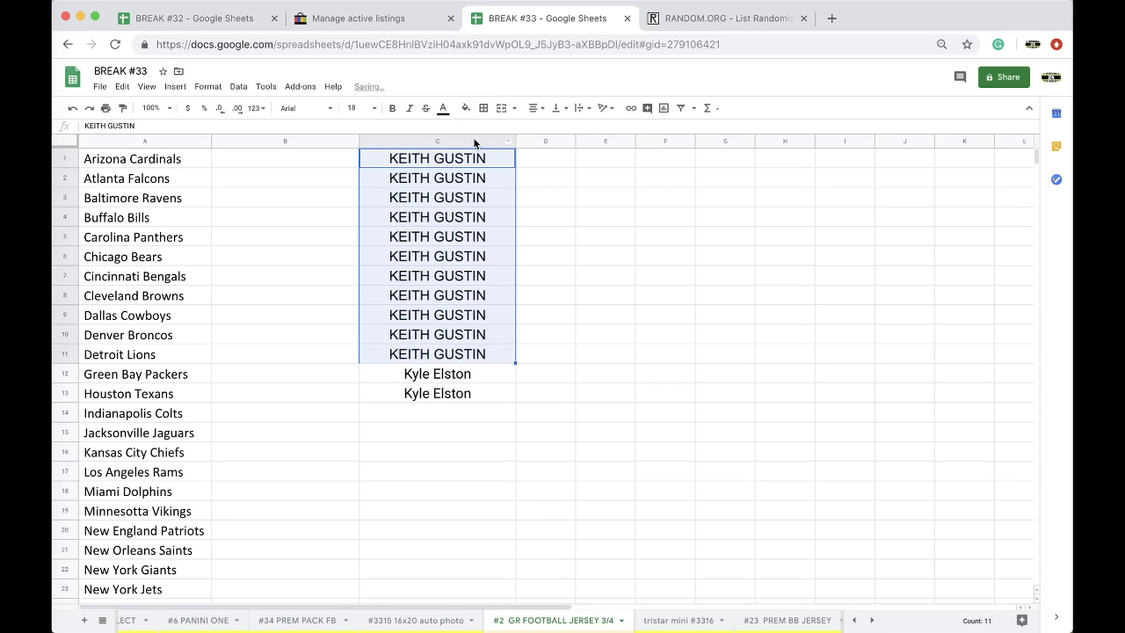
Step: Shift the earlier buyer's two entries up to C11:C12 and delete the leftover in C13
{"action": "left_click", "coordinate": [417, 354]}
{"action": "left_click_drag", "start_coordinate": [437, 373], "coordinate": [440, 396]}
{"action": "key", "text": "ctrl+c"}
{"action": "left_click", "coordinate": [420, 354]}
{"action": "key", "text": "ctrl+v"}
{"action": "left_click", "coordinate": [424, 376]}
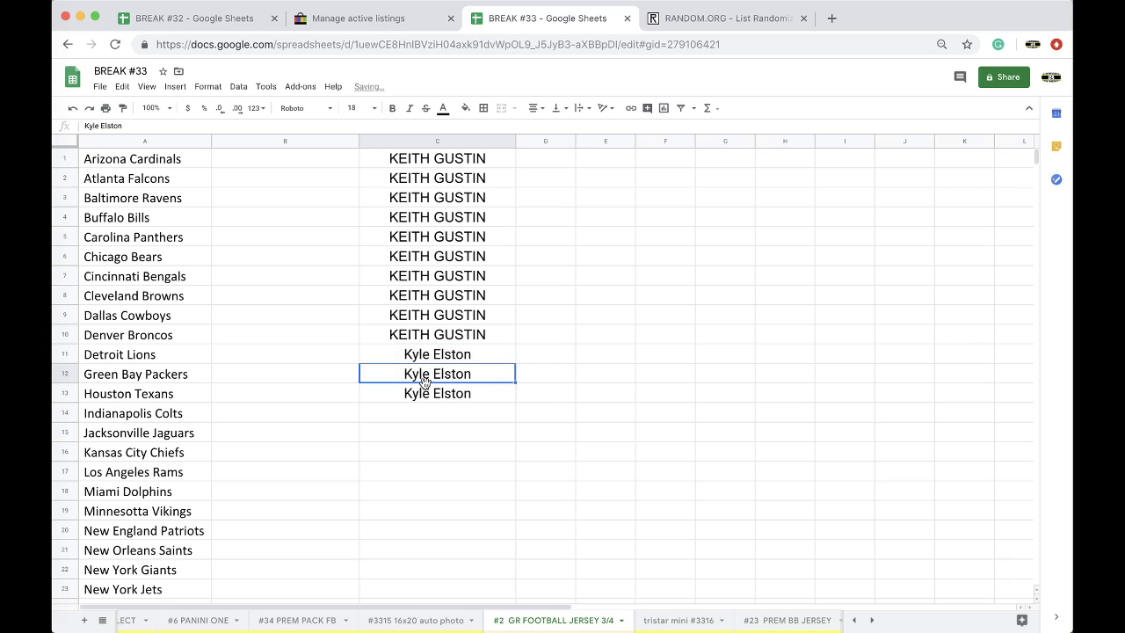
{"action": "left_click", "coordinate": [440, 392]}
{"action": "key", "text": "Delete"}
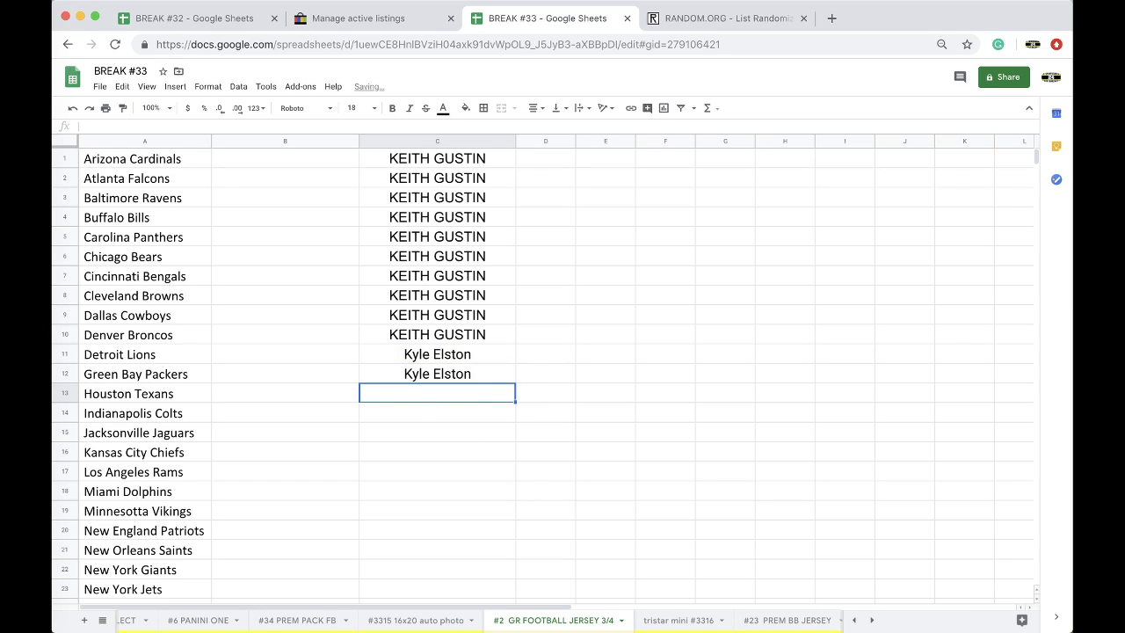
{"action": "scroll", "coordinate": [293, 619], "scroll_direction": "left", "scroll_amount": 5}
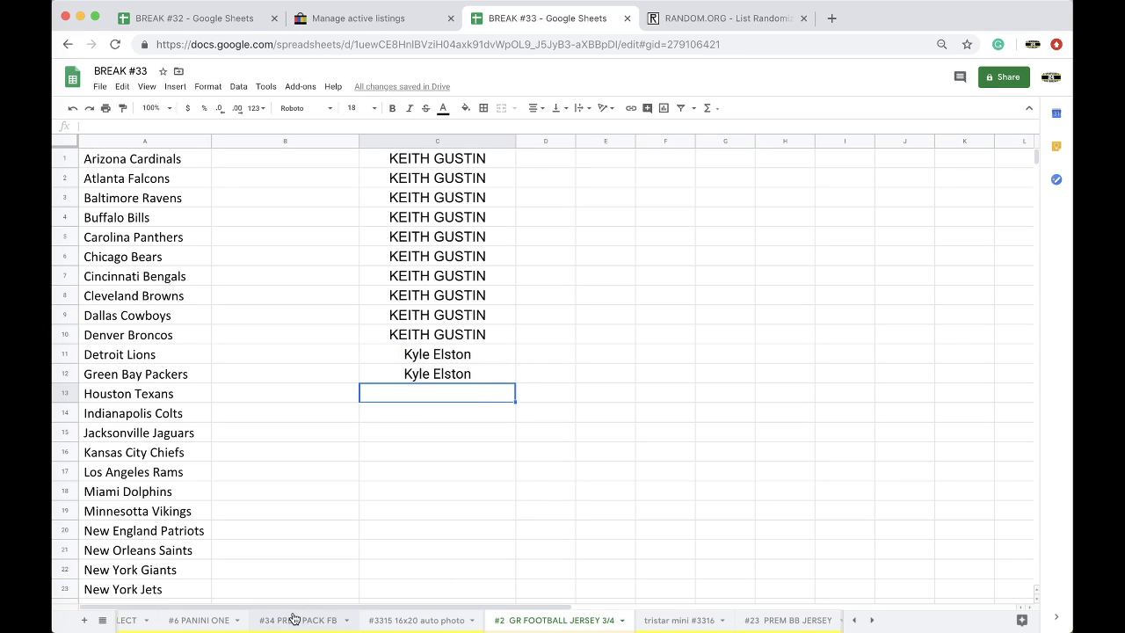
{"action": "scroll", "coordinate": [294, 620], "scroll_direction": "left", "scroll_amount": 3}
{"action": "left_click", "coordinate": [378, 622]}
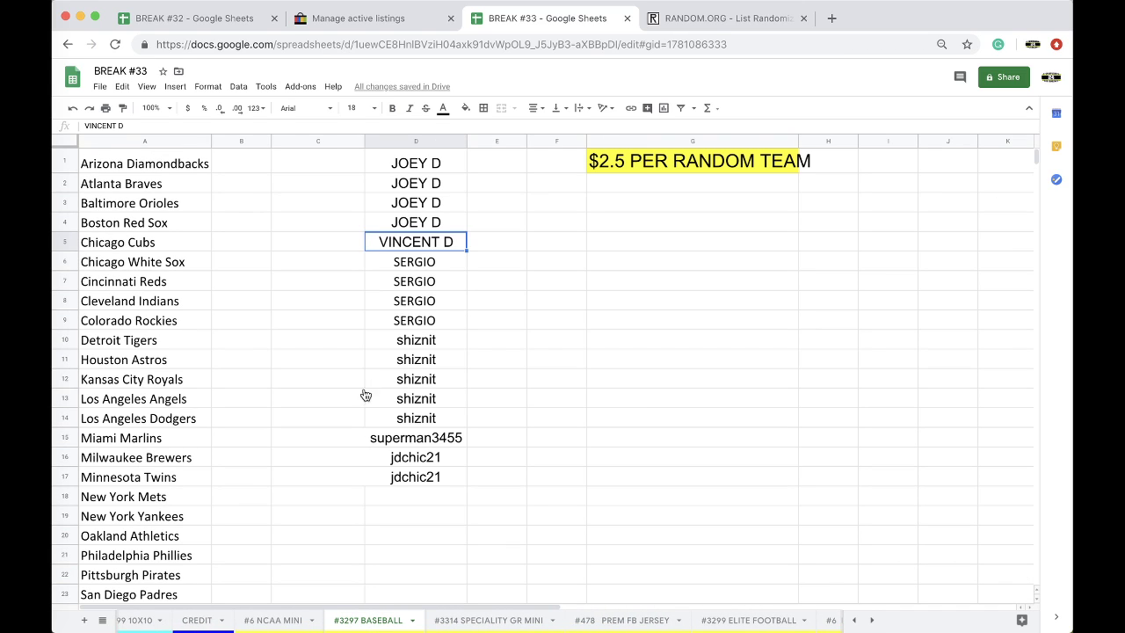
Step: Enter the buyer's name in D18 on #3297 BASEBALL and copy it down through D23
{"action": "left_click", "coordinate": [403, 498]}
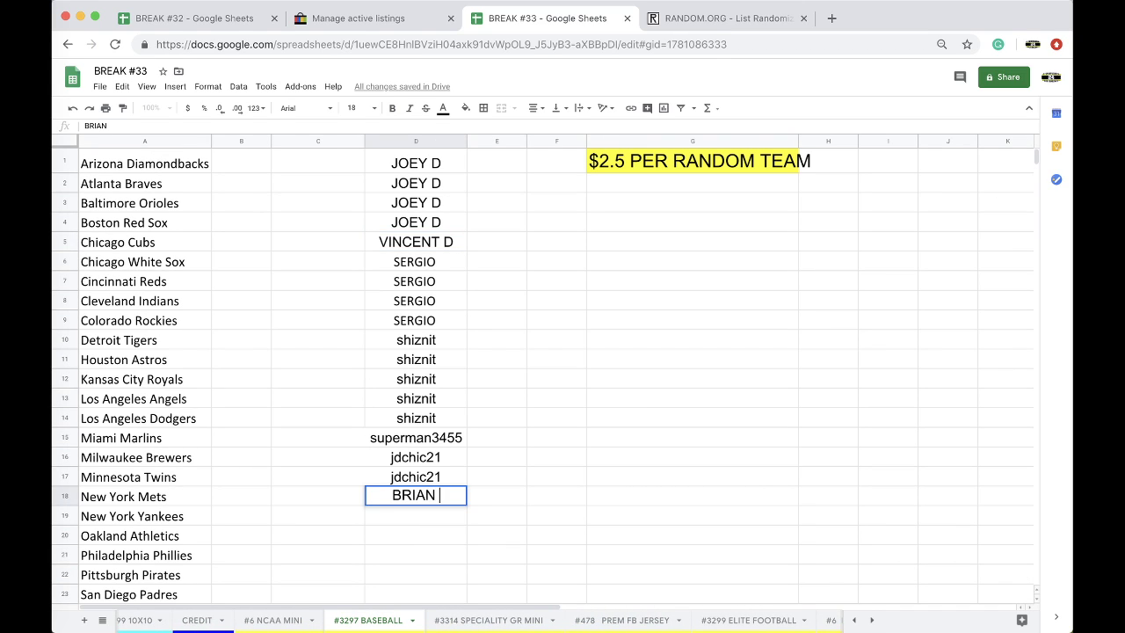
{"action": "key", "text": "Return"}
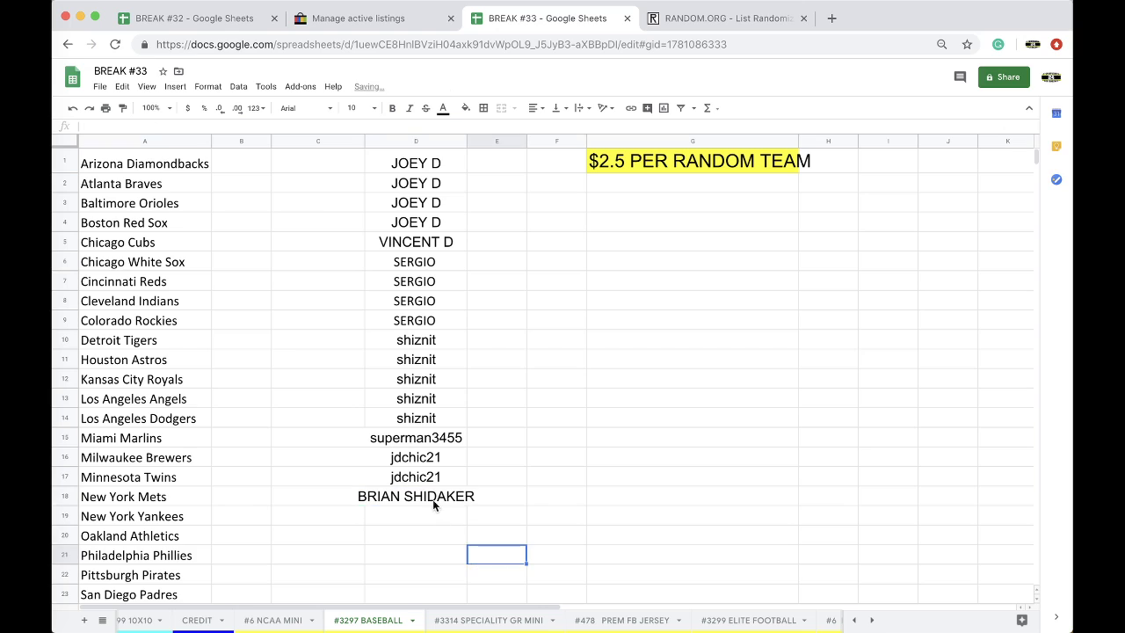
{"action": "key", "text": "ctrl+v"}
{"action": "key", "text": "Return"}
{"action": "key", "text": "ctrl+v"}
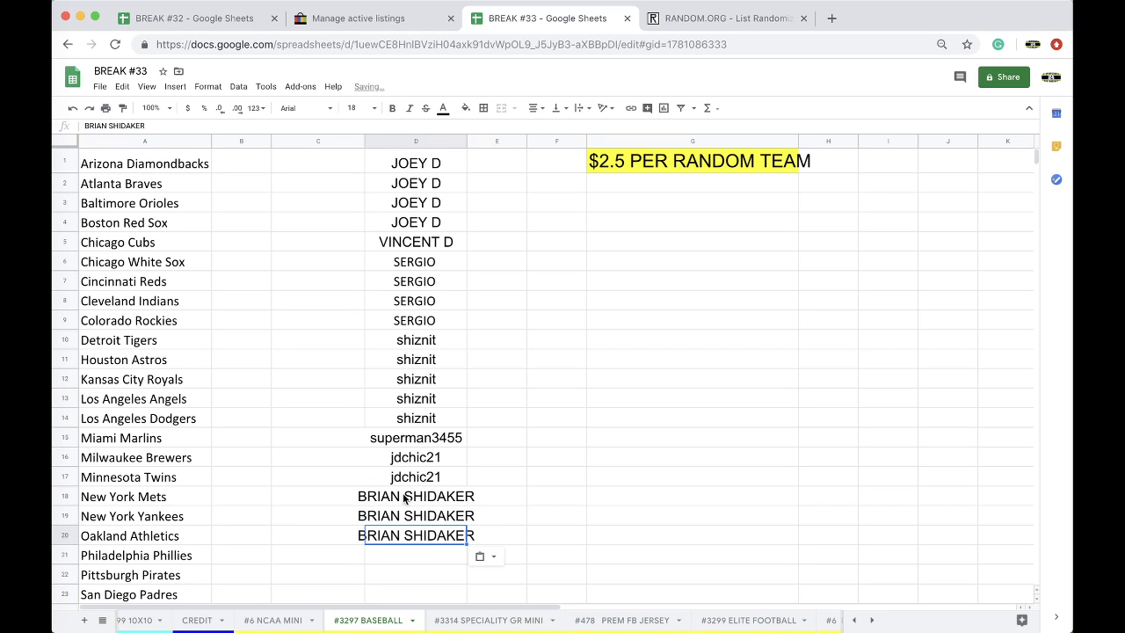
{"action": "left_click_drag", "start_coordinate": [404, 499], "coordinate": [401, 524]}
{"action": "key", "text": "ctrl+c"}
{"action": "scroll", "coordinate": [401, 524], "scroll_direction": "down", "scroll_amount": 5}
{"action": "left_click", "coordinate": [393, 358]}
{"action": "key", "text": "ctrl+v"}
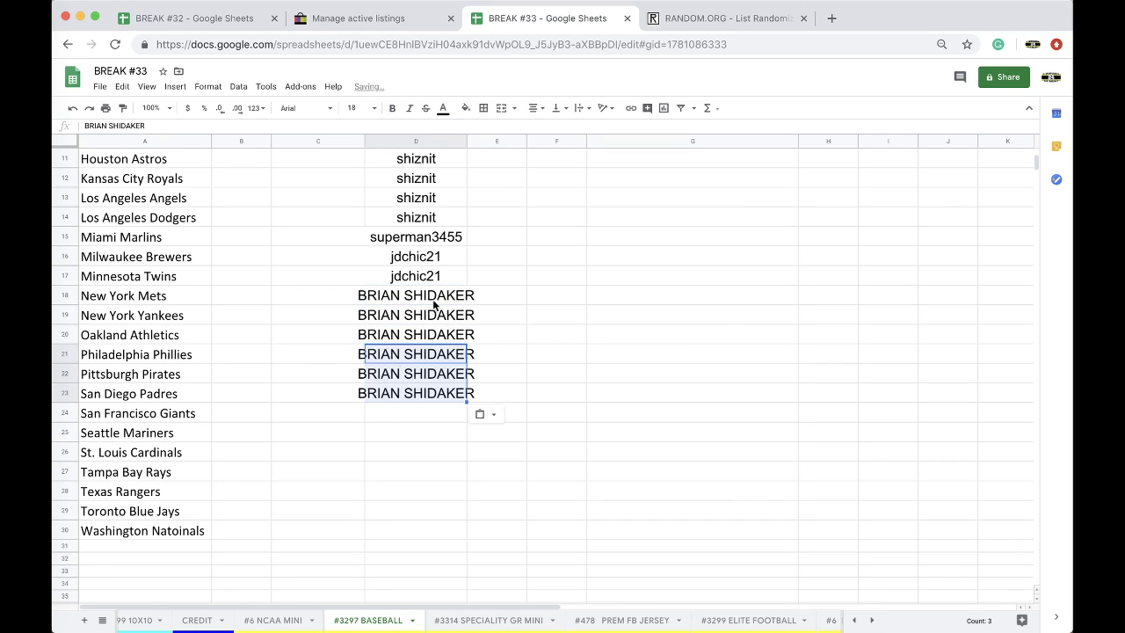
Step: Highlight D18:D23 yellow as paid and autofit column D to the names
{"action": "left_click", "coordinate": [466, 107]}
{"action": "left_click", "coordinate": [511, 165]}
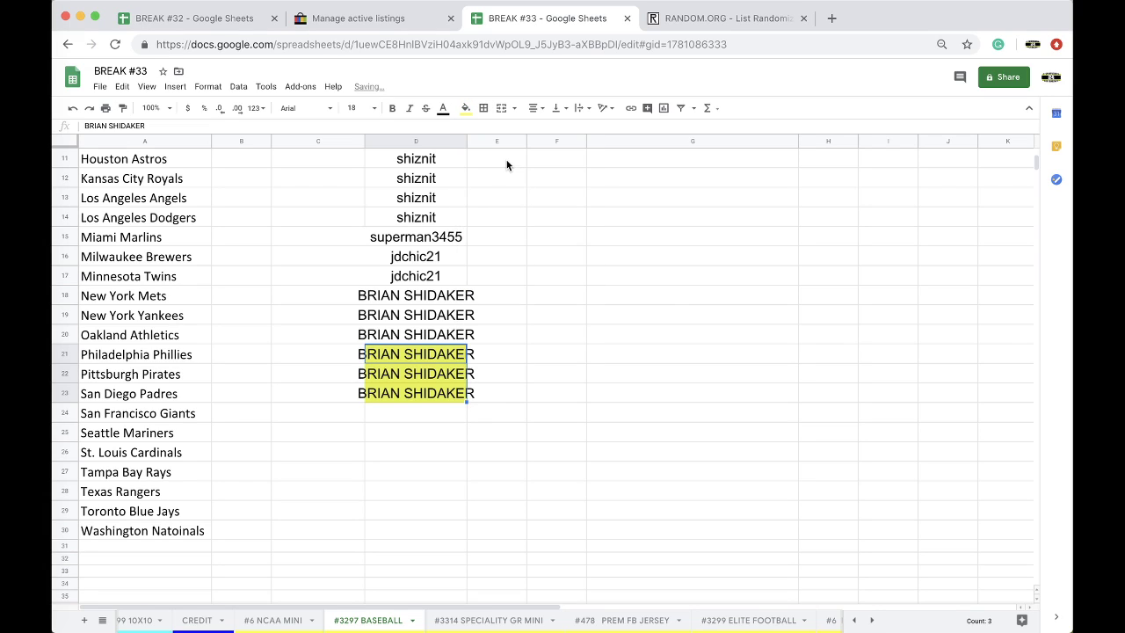
{"action": "double_click", "coordinate": [466, 141]}
{"action": "mouse_move", "coordinate": [432, 297]}
{"action": "left_mouse_down"}
{"action": "mouse_move", "coordinate": [426, 333]}
{"action": "mouse_move", "coordinate": [418, 301]}
{"action": "left_mouse_up"}
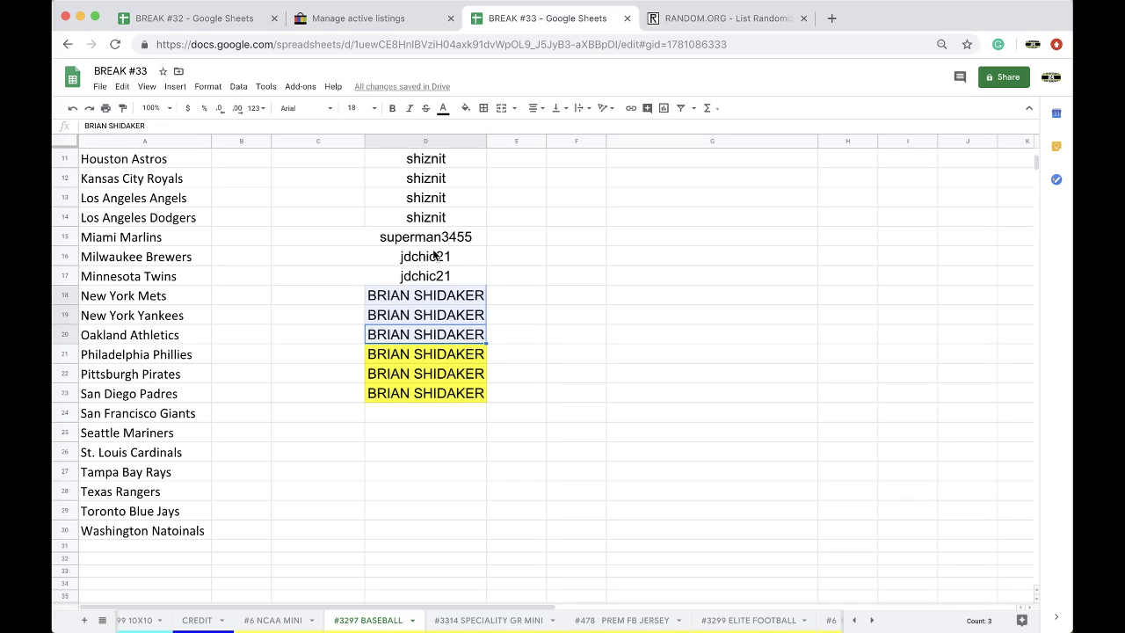
{"action": "left_click", "coordinate": [466, 107]}
{"action": "left_click", "coordinate": [507, 159]}
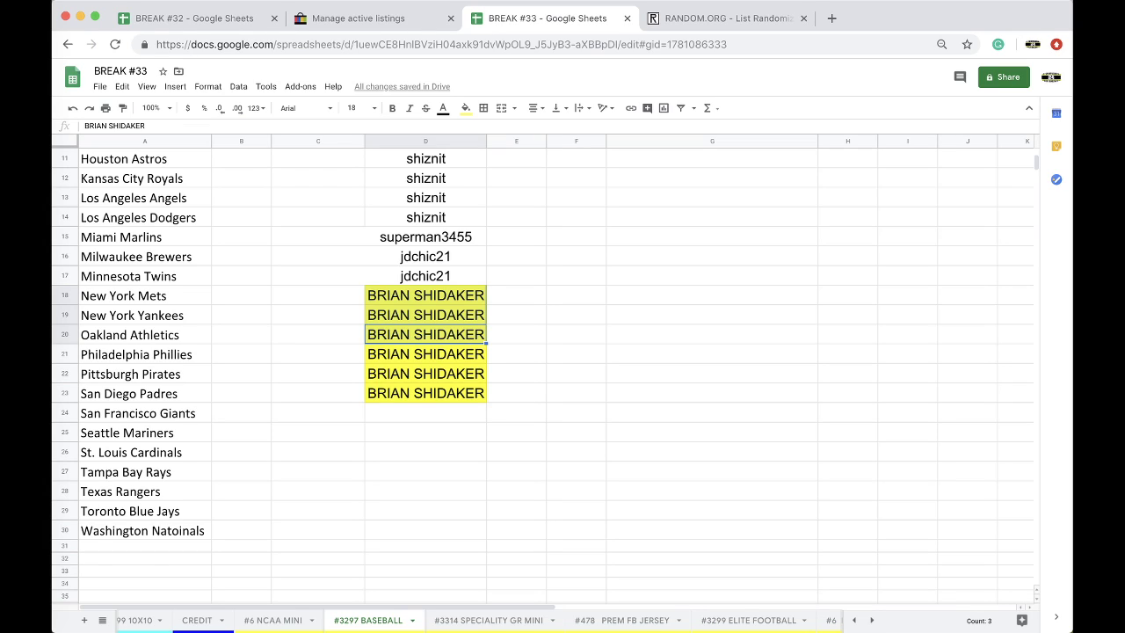
{"action": "left_click", "coordinate": [644, 620]}
{"action": "left_click", "coordinate": [465, 107]}
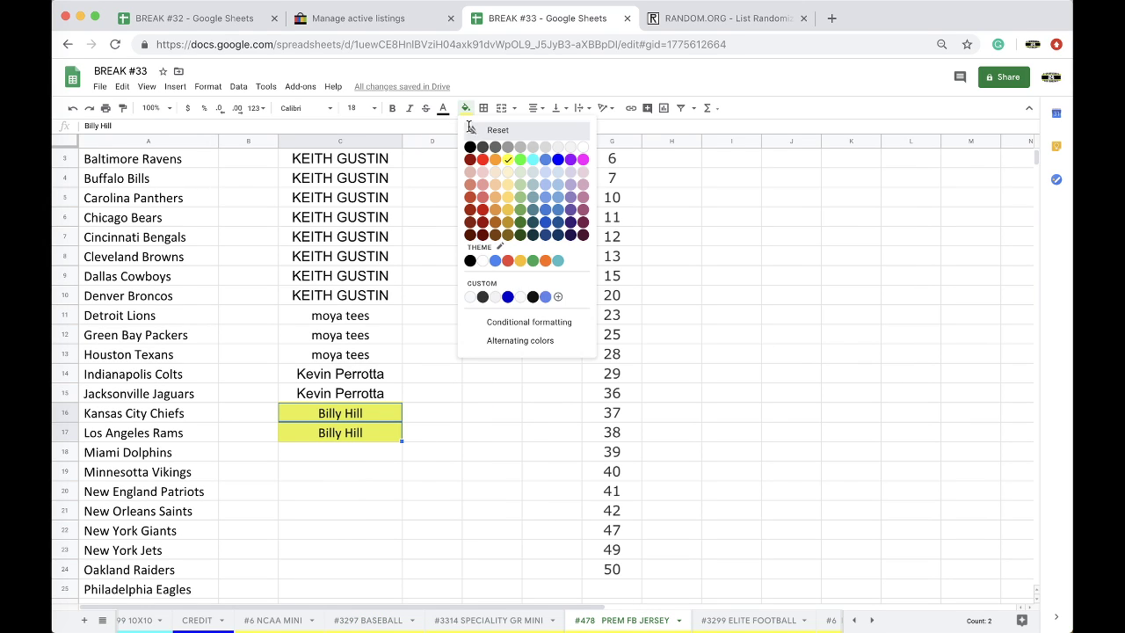
Step: Clear the yellow fill from C16:C17, then enter the Giants buyer in D24 on #3297 BASEBALL
{"action": "left_click", "coordinate": [469, 129]}
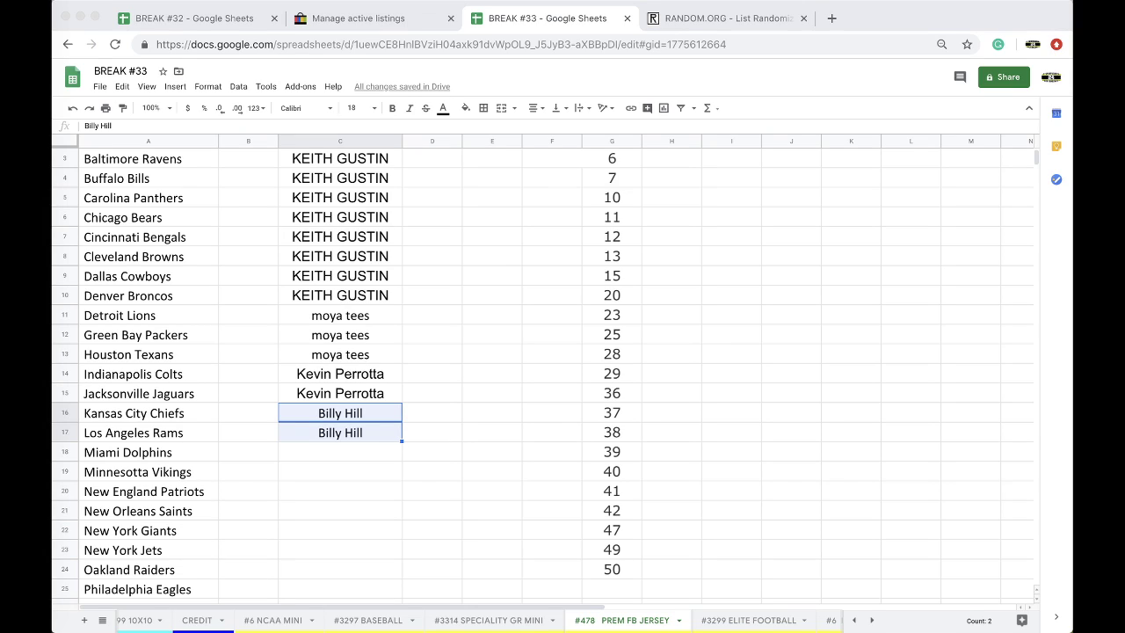
{"action": "left_click", "coordinate": [405, 622]}
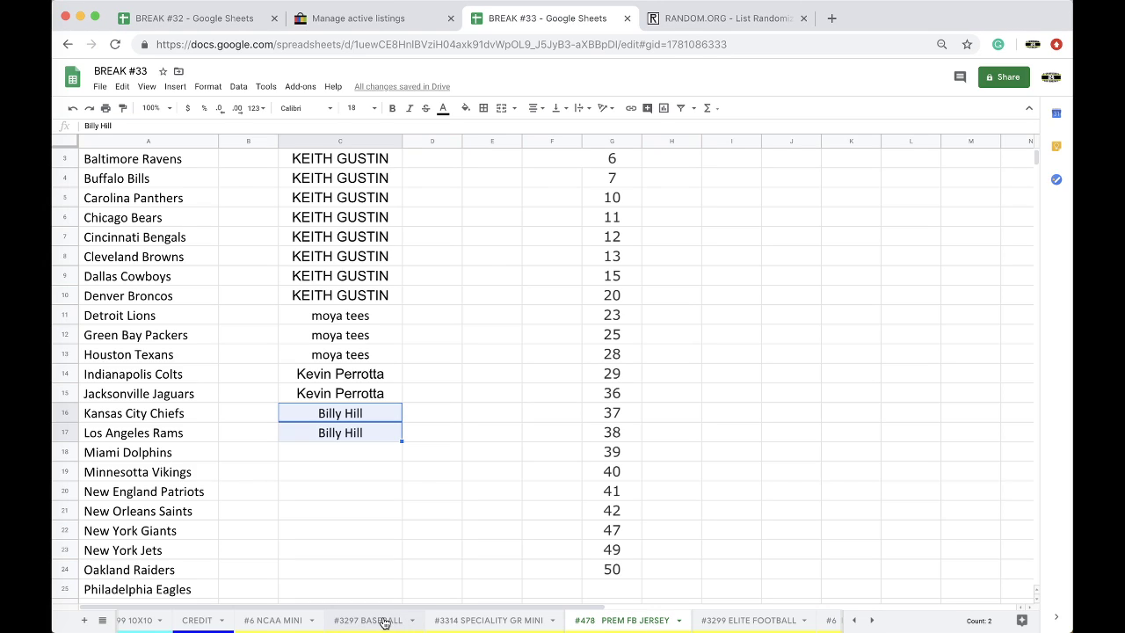
{"action": "left_click", "coordinate": [368, 414]}
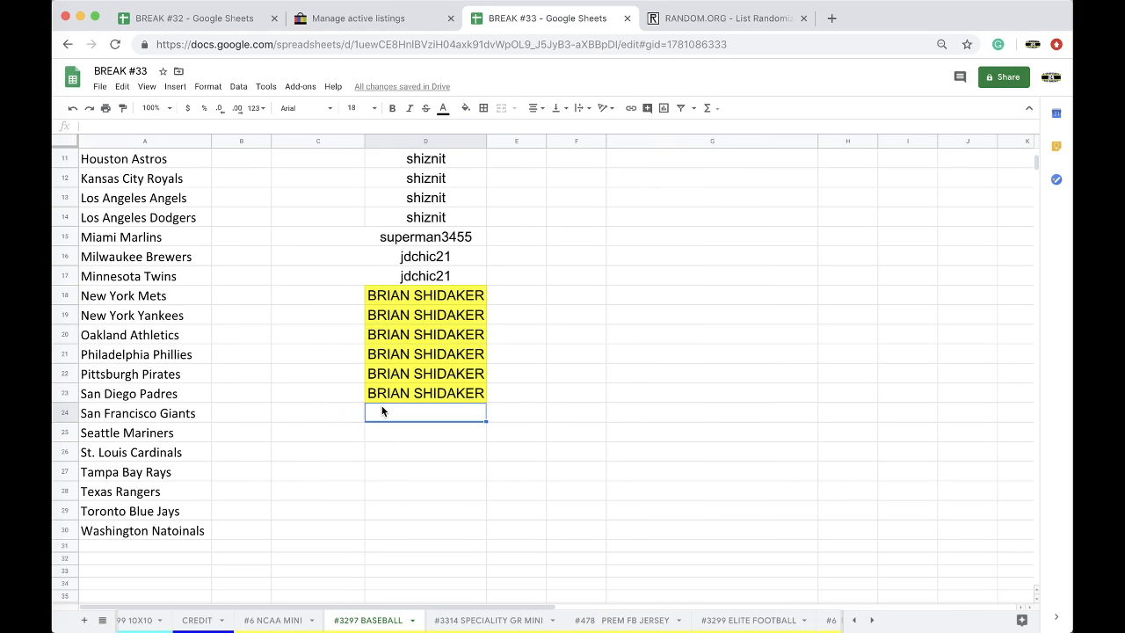
{"action": "type", "text": "FJN"}
{"action": "key", "text": "BackSpace"}
{"action": "key", "text": "BackSpace"}
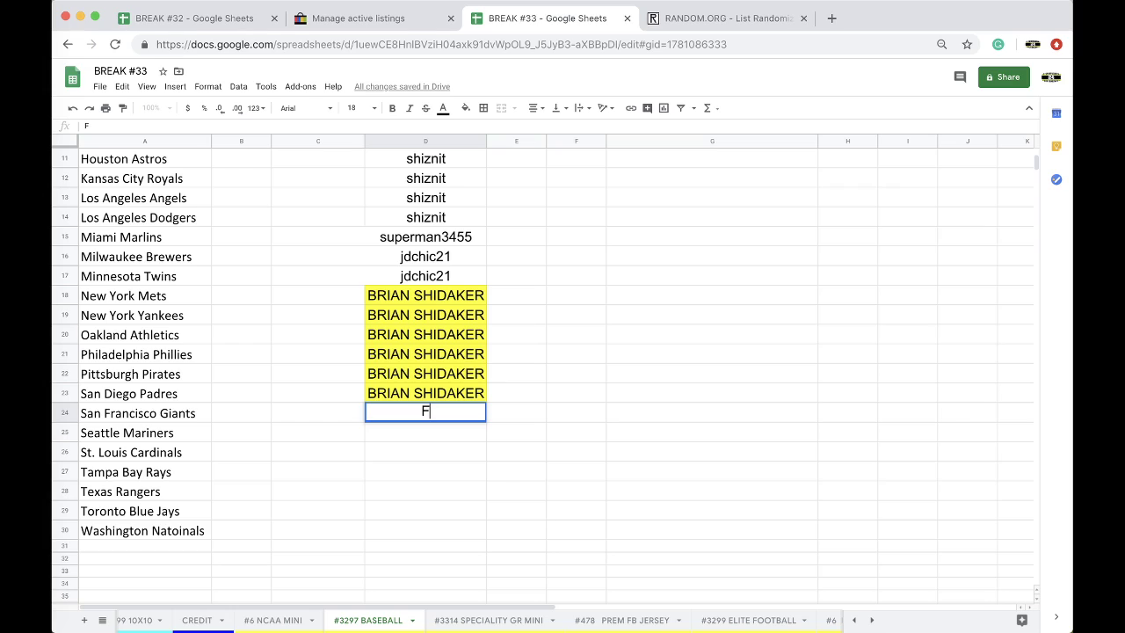
{"action": "type", "text": "NJ"}
{"action": "left_click", "coordinate": [332, 445]}
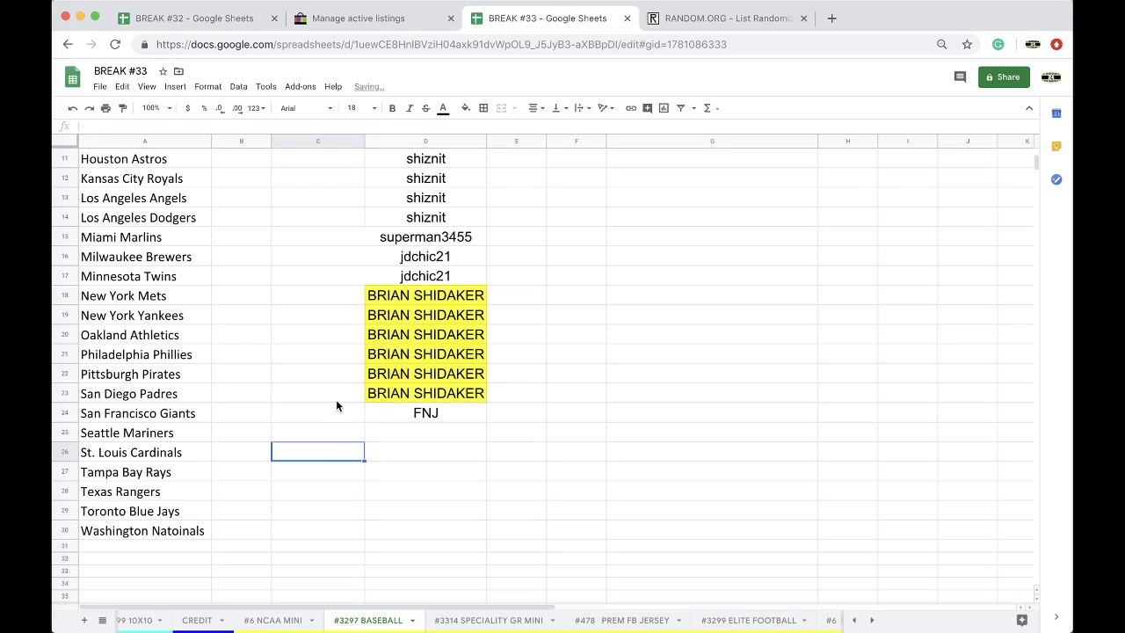
Step: Repeat the Giants buyer down through D28 and highlight D24:D28 yellow as paid
{"action": "left_click", "coordinate": [377, 415]}
{"action": "key", "text": "super+c"}
{"action": "key", "text": "Down"}
{"action": "key", "text": "super+v"}
{"action": "key", "text": "Down"}
{"action": "key", "text": "super+v"}
{"action": "key", "text": "Down"}
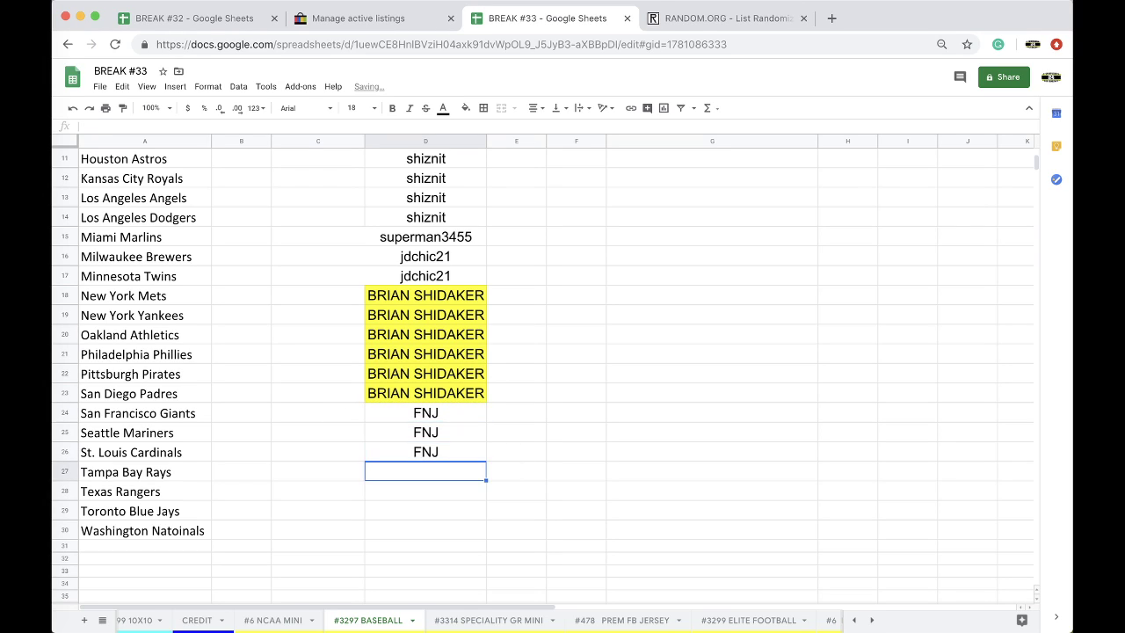
{"action": "key", "text": "super+v"}
{"action": "key", "text": "Down"}
{"action": "key", "text": "super+v"}
{"action": "left_click_drag", "start_coordinate": [438, 416], "coordinate": [435, 491]}
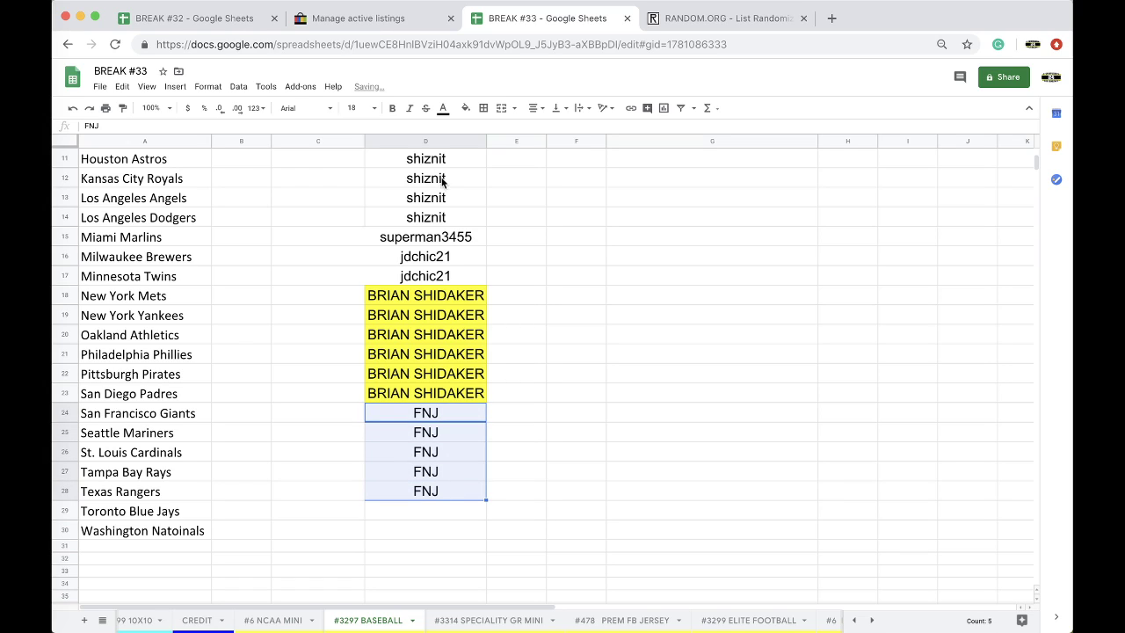
{"action": "left_click", "coordinate": [466, 107]}
{"action": "left_click", "coordinate": [508, 159]}
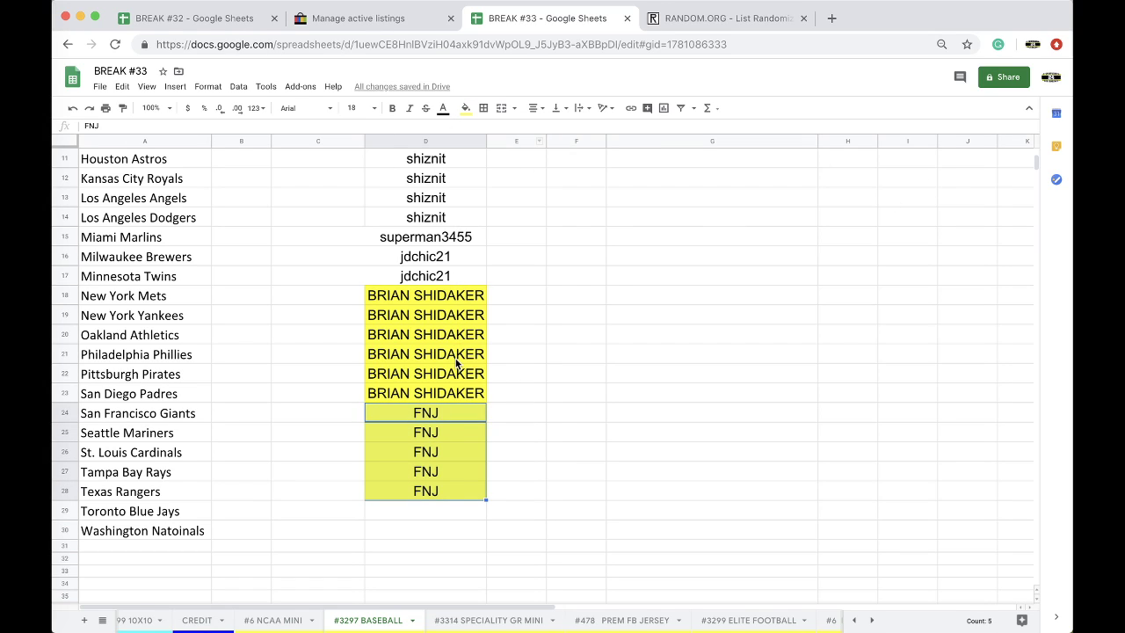
Step: Copy the buyer entries in D24:D26 to carry over to #3314 SPECIALITY GR MINI
{"action": "left_click", "coordinate": [439, 451]}
{"action": "left_click_drag", "start_coordinate": [440, 414], "coordinate": [441, 450]}
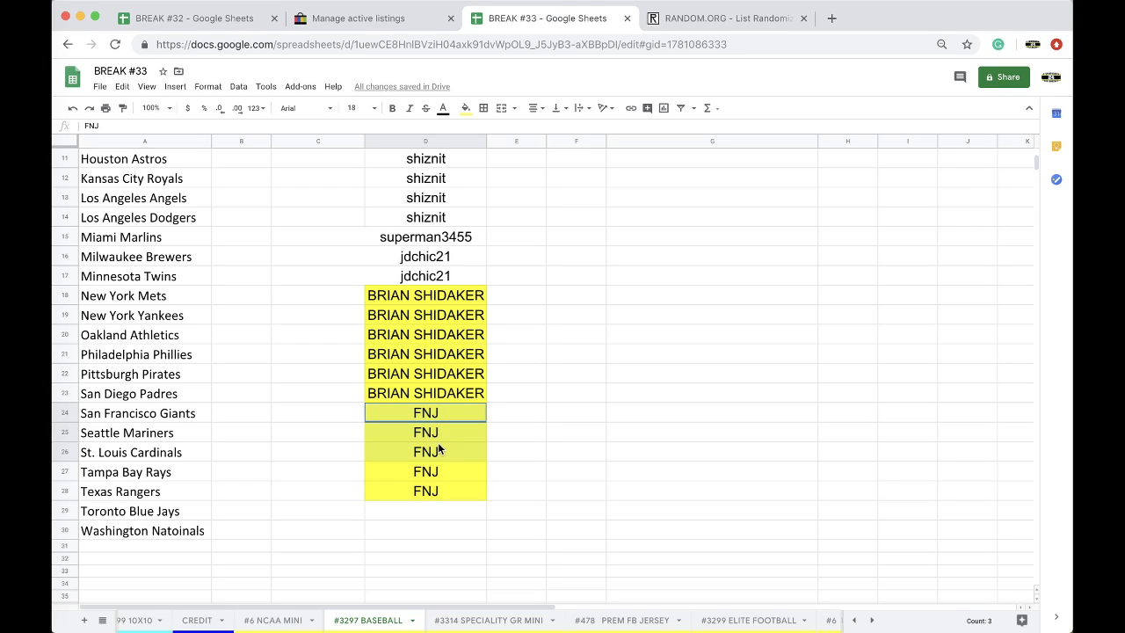
{"action": "key", "text": "ctrl+c"}
{"action": "left_click", "coordinate": [494, 621]}
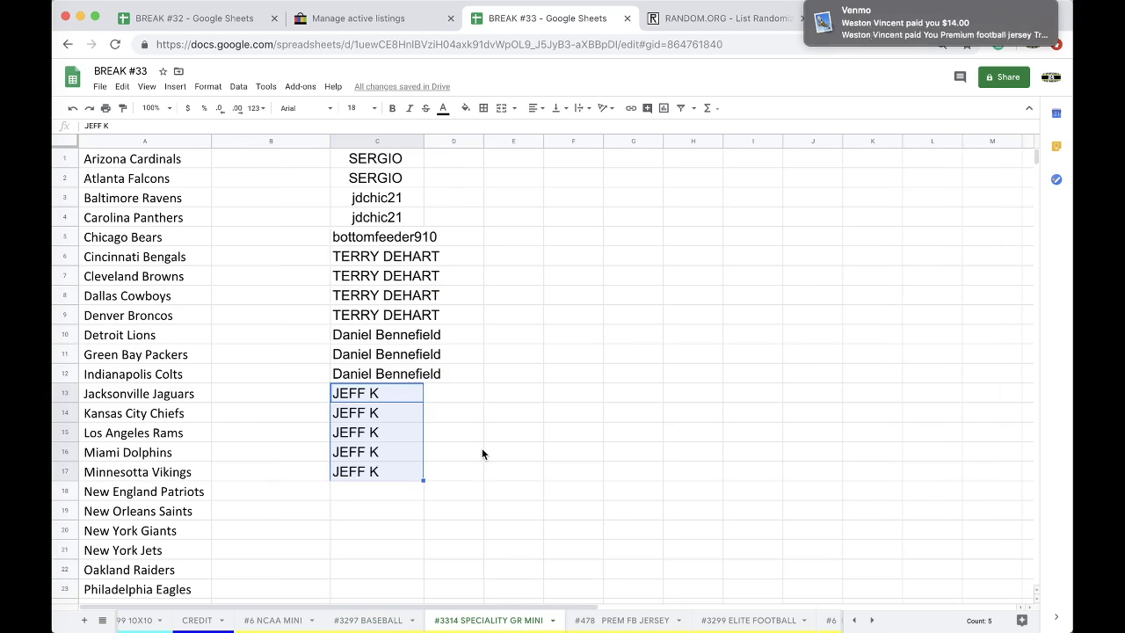
Step: Paste the three yellow entries at C18 on #3314, then bring two of them to #478's Dolphins row
{"action": "left_click", "coordinate": [394, 496]}
{"action": "key", "text": "ctrl+v"}
{"action": "left_click_drag", "start_coordinate": [383, 519], "coordinate": [384, 531]}
{"action": "key", "text": "ctrl+c"}
{"action": "left_click", "coordinate": [647, 620]}
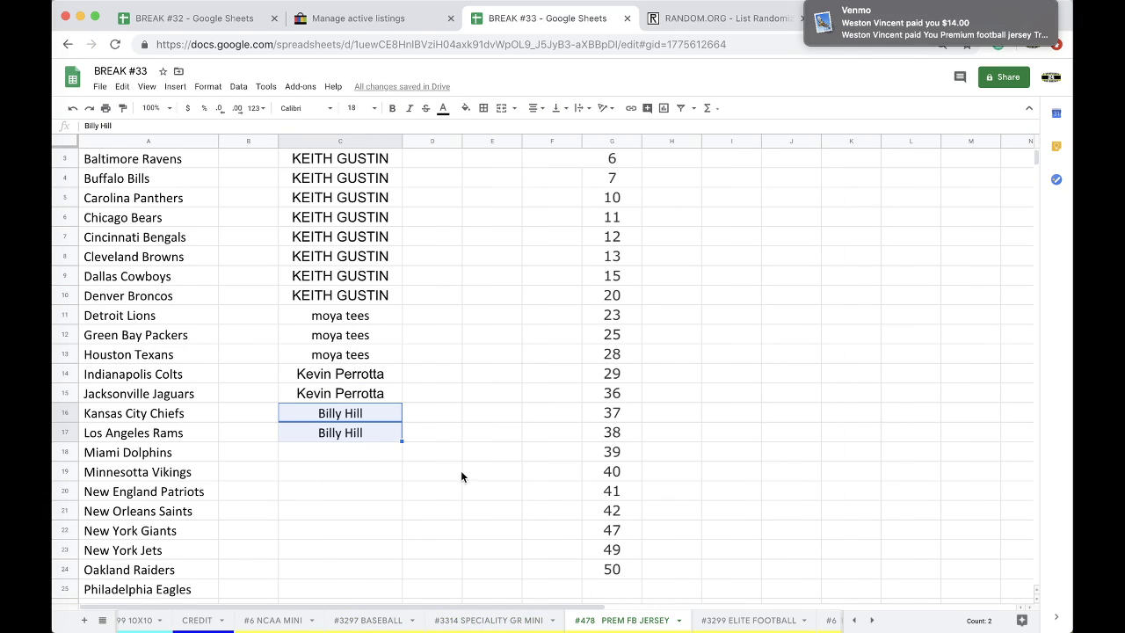
{"action": "left_click", "coordinate": [344, 457]}
{"action": "key", "text": "ctrl+v"}
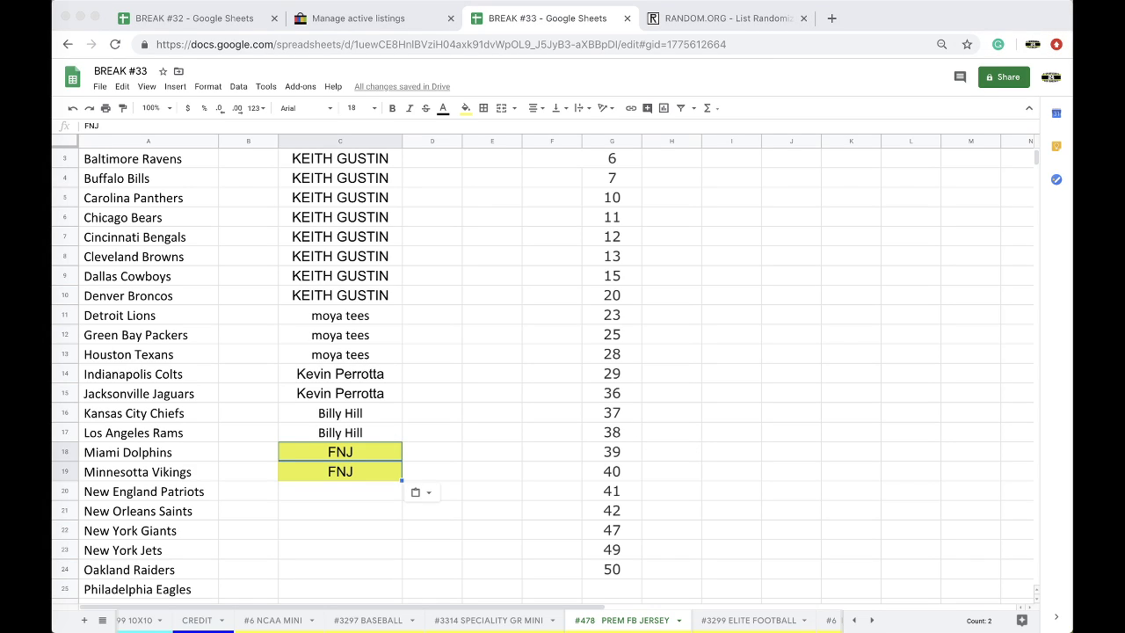
Step: Enter a new buyer on #478 PREM FB JERSEY and repeat it through the Saints, Giants, Jets and Raiders rows
{"action": "left_click", "coordinate": [337, 495]}
{"action": "type", "text": "JOEY K"}
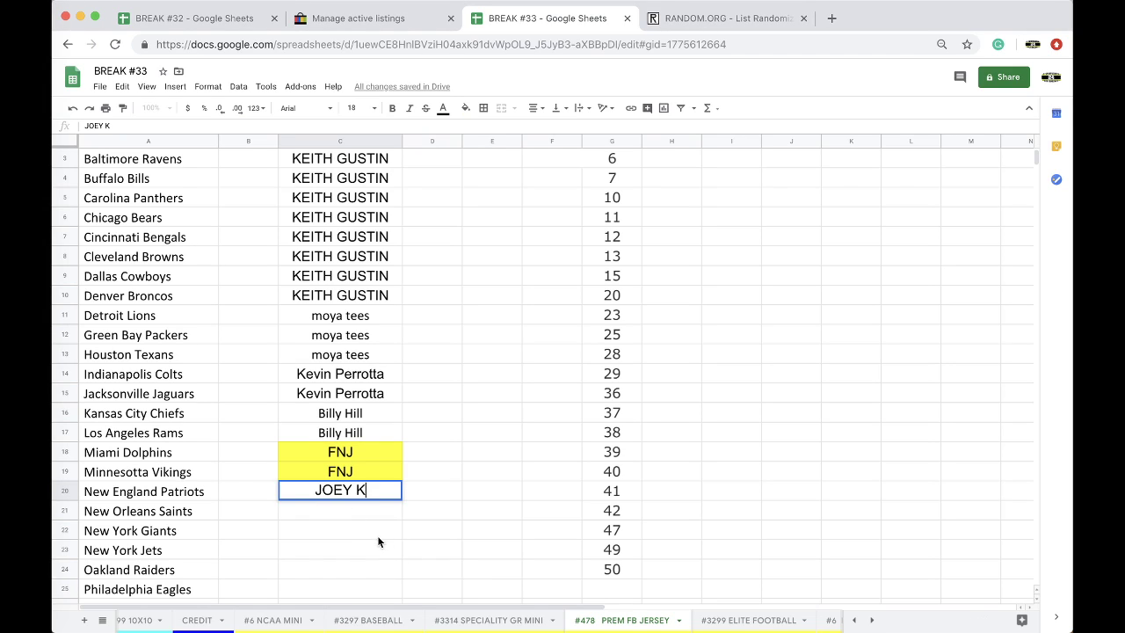
{"action": "left_click", "coordinate": [377, 536]}
{"action": "key", "text": "Up"}
{"action": "key", "text": "Up"}
{"action": "key", "text": "ctrl+c"}
{"action": "key", "text": "Down"}
{"action": "key", "text": "ctrl+v"}
{"action": "key", "text": "Down"}
{"action": "key", "text": "ctrl+v"}
{"action": "key", "text": "Down"}
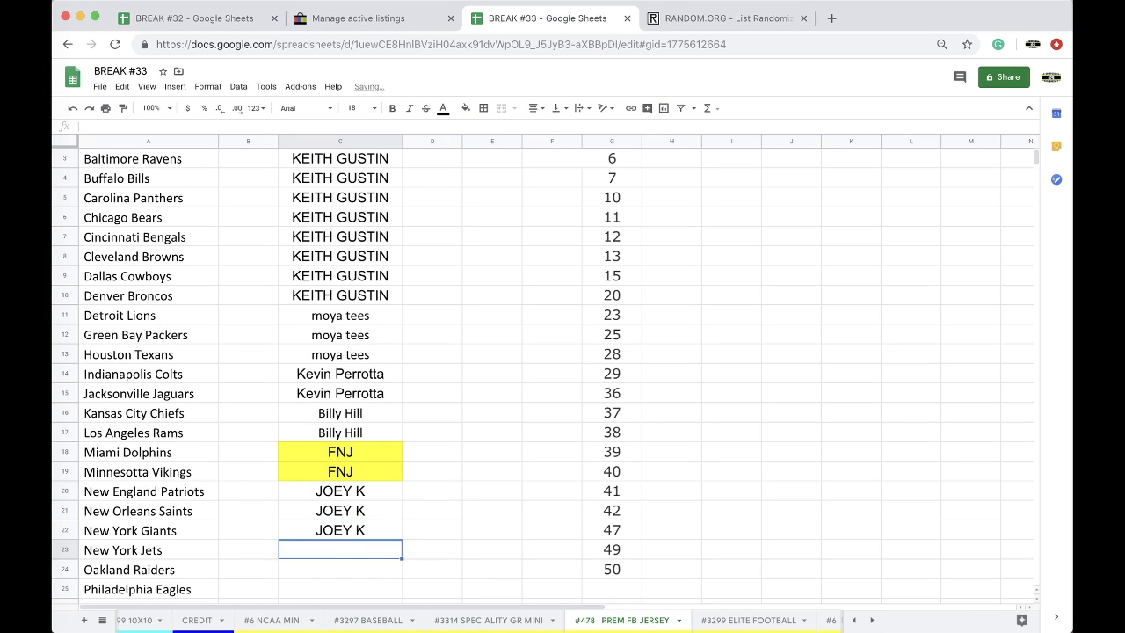
{"action": "key", "text": "ctrl+v"}
{"action": "key", "text": "Down"}
{"action": "key", "text": "ctrl+v"}
Step: Highlight the five new buyer entries yellow as paid, then return to #3314
{"action": "scroll", "coordinate": [341, 352], "scroll_direction": "down", "scroll_amount": 3}
{"action": "left_click_drag", "start_coordinate": [334, 334], "coordinate": [334, 411]}
{"action": "left_click", "coordinate": [465, 107]}
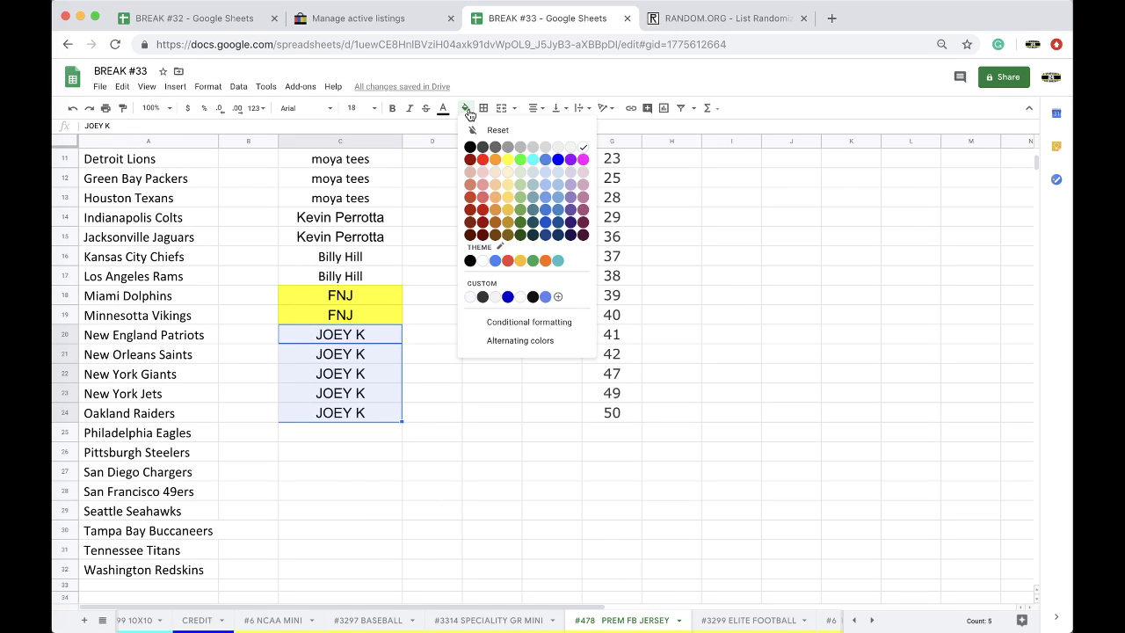
{"action": "left_click", "coordinate": [509, 160]}
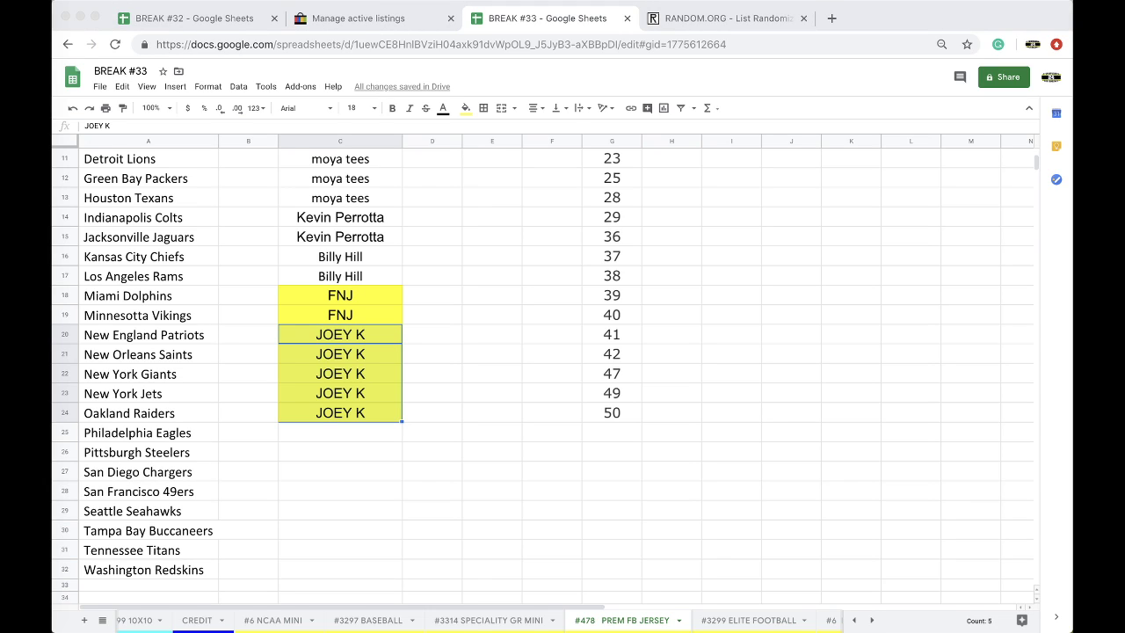
{"action": "left_click", "coordinate": [496, 621]}
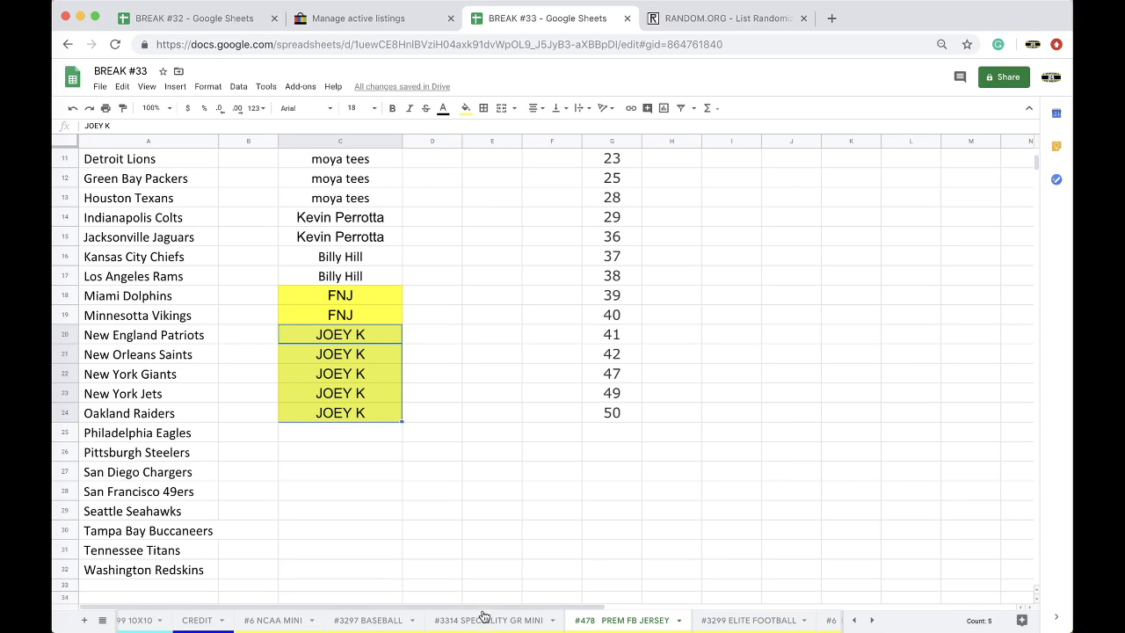
{"action": "scroll", "coordinate": [374, 556], "scroll_direction": "down", "scroll_amount": 5}
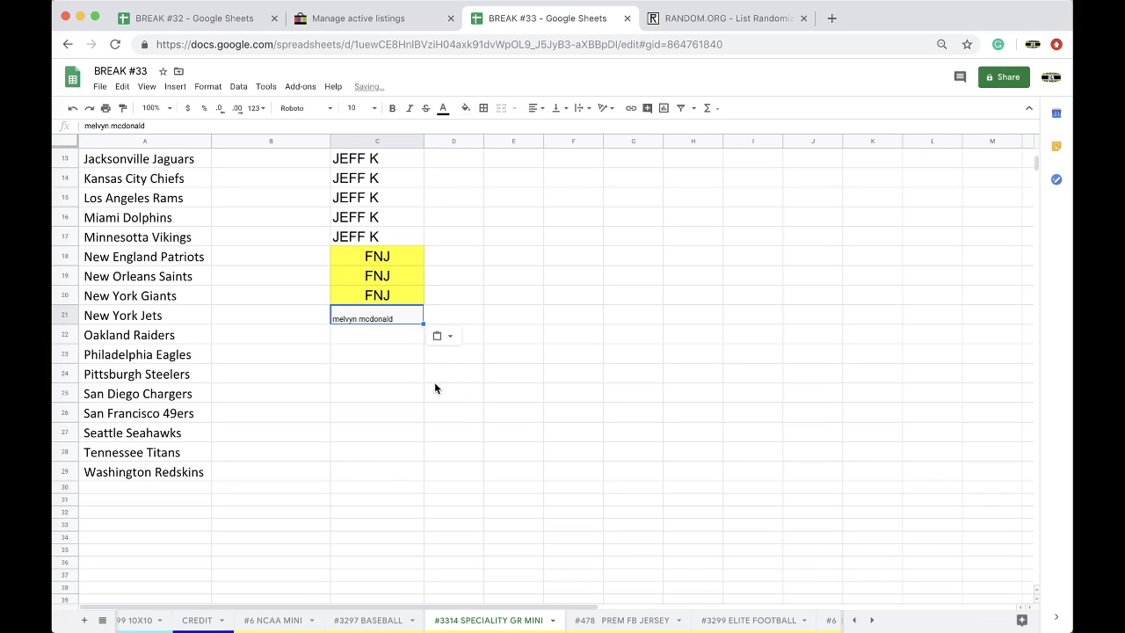
Step: Paste values only into the New York Jets cell C21 on #3314 and highlight it yellow
{"action": "left_click", "coordinate": [439, 334]}
{"action": "left_click", "coordinate": [442, 358]}
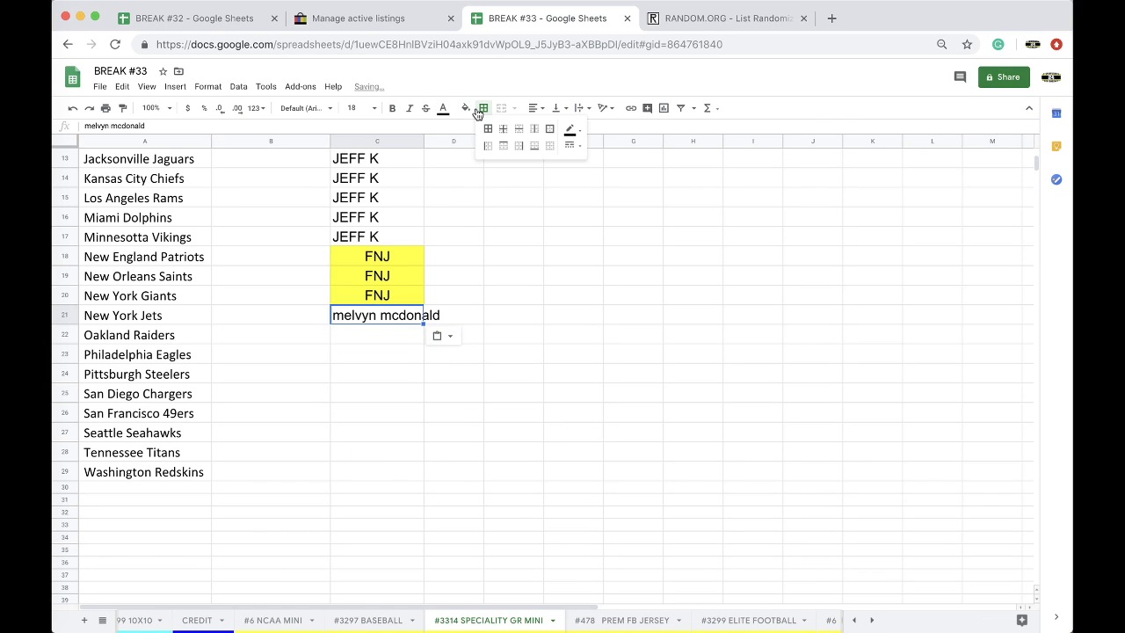
{"action": "left_click", "coordinate": [466, 107]}
{"action": "left_click", "coordinate": [507, 159]}
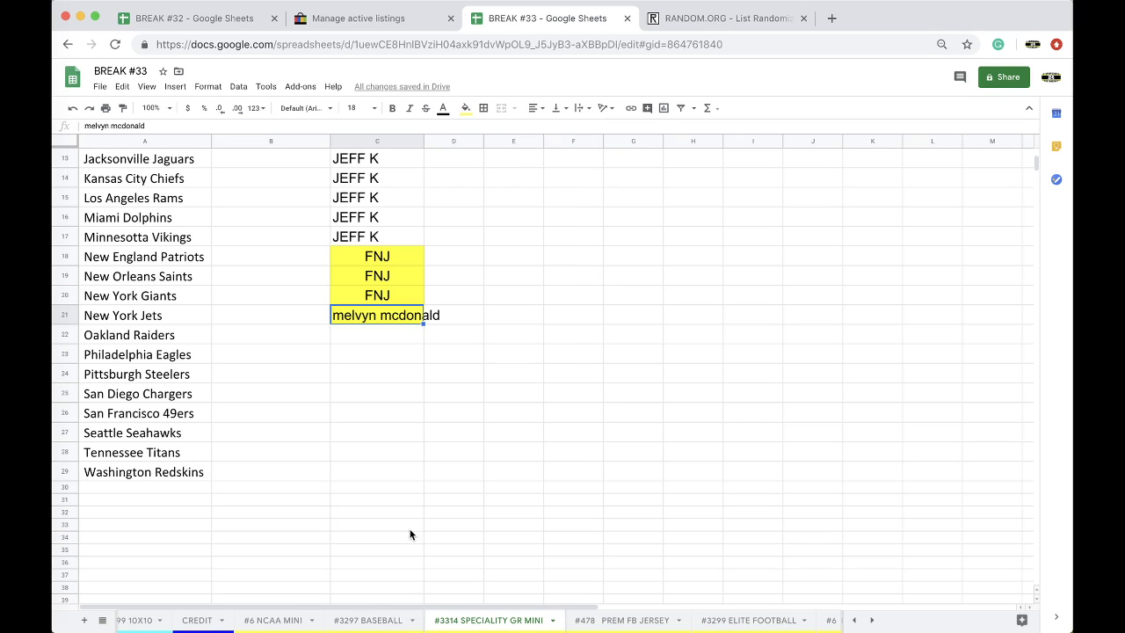
Step: On #478 PREM FB JERSEY, enter a new buyer for the Eagles and copy it to the Steelers, Chargers and 49ers
{"action": "left_click", "coordinate": [583, 621]}
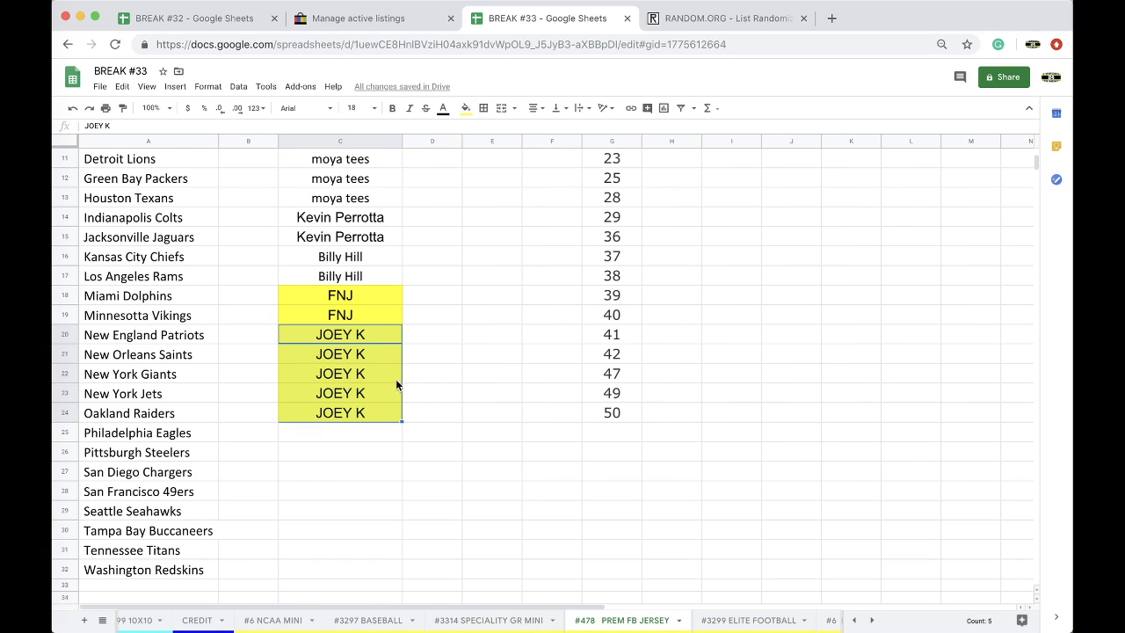
{"action": "left_click", "coordinate": [366, 433]}
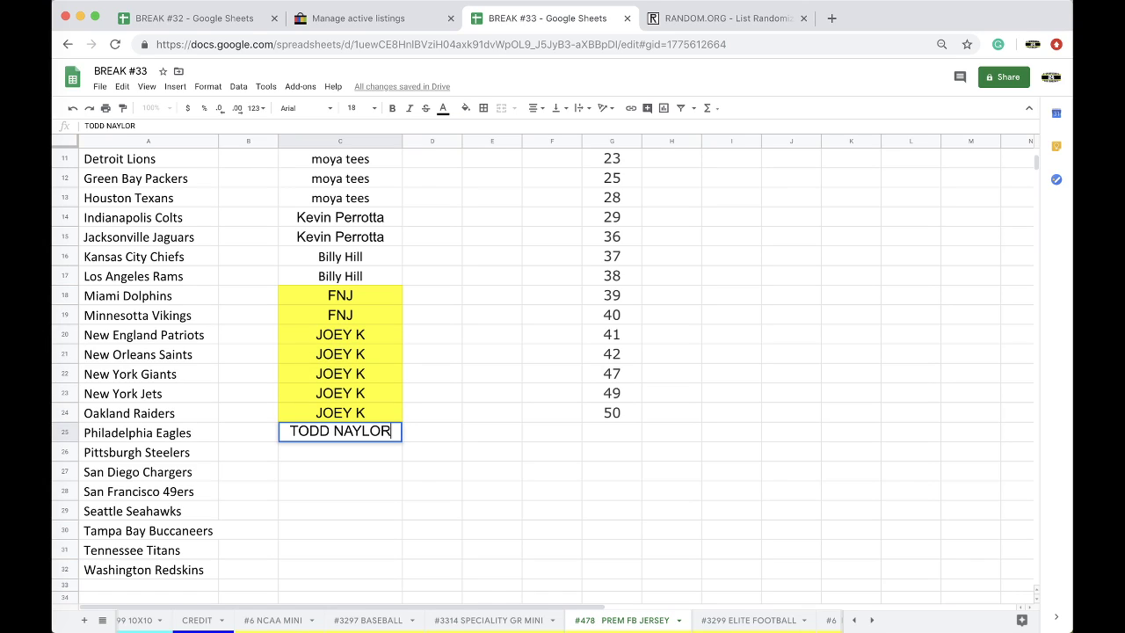
{"action": "left_click", "coordinate": [406, 483]}
{"action": "left_click", "coordinate": [369, 439]}
{"action": "key", "text": "ctrl+c"}
{"action": "key", "text": "Down"}
{"action": "key", "text": "ctrl+v"}
{"action": "key", "text": "Down"}
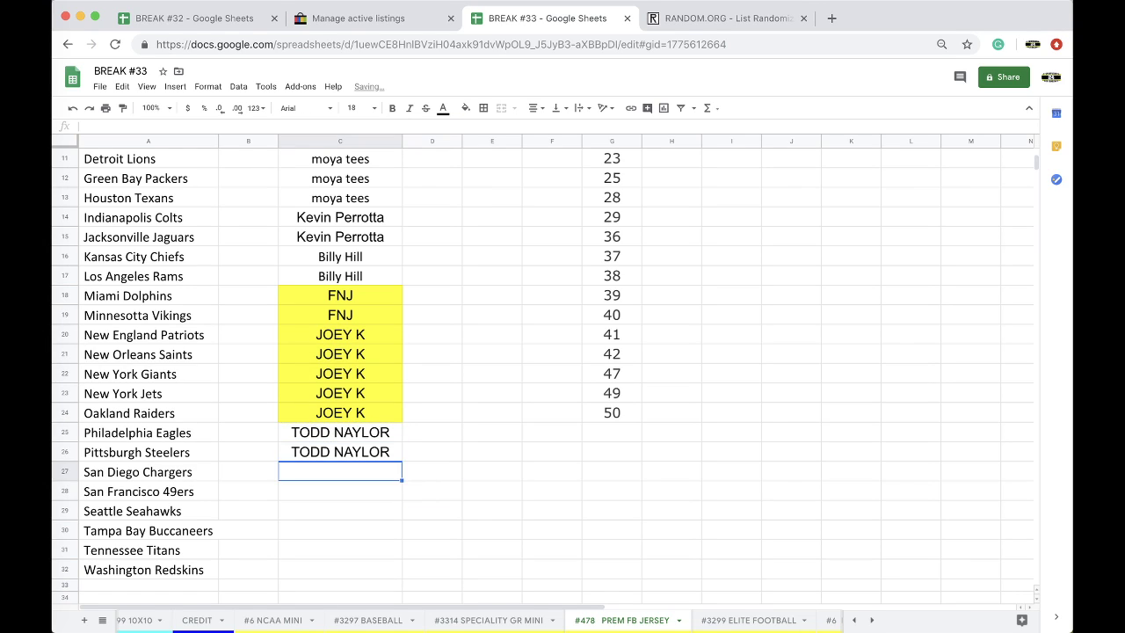
{"action": "key", "text": "ctrl+v"}
{"action": "key", "text": "Down"}
{"action": "key", "text": "ctrl+v"}
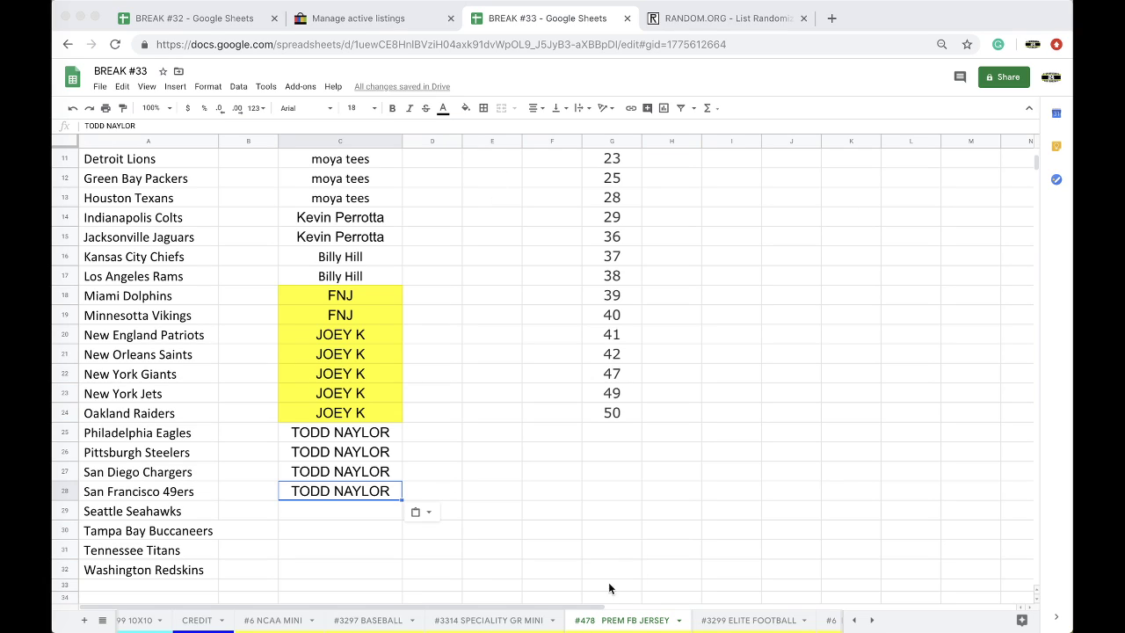
{"action": "scroll", "coordinate": [559, 620], "scroll_direction": "right", "scroll_amount": 2}
{"action": "scroll", "coordinate": [559, 624], "scroll_direction": "right", "scroll_amount": 4}
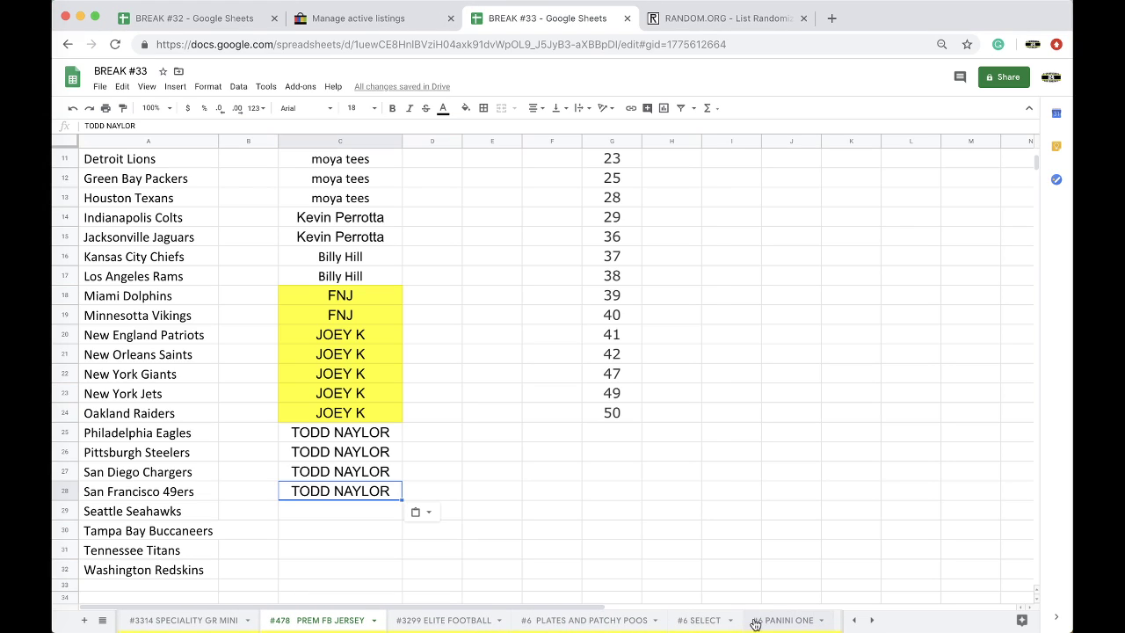
{"action": "left_click", "coordinate": [768, 620]}
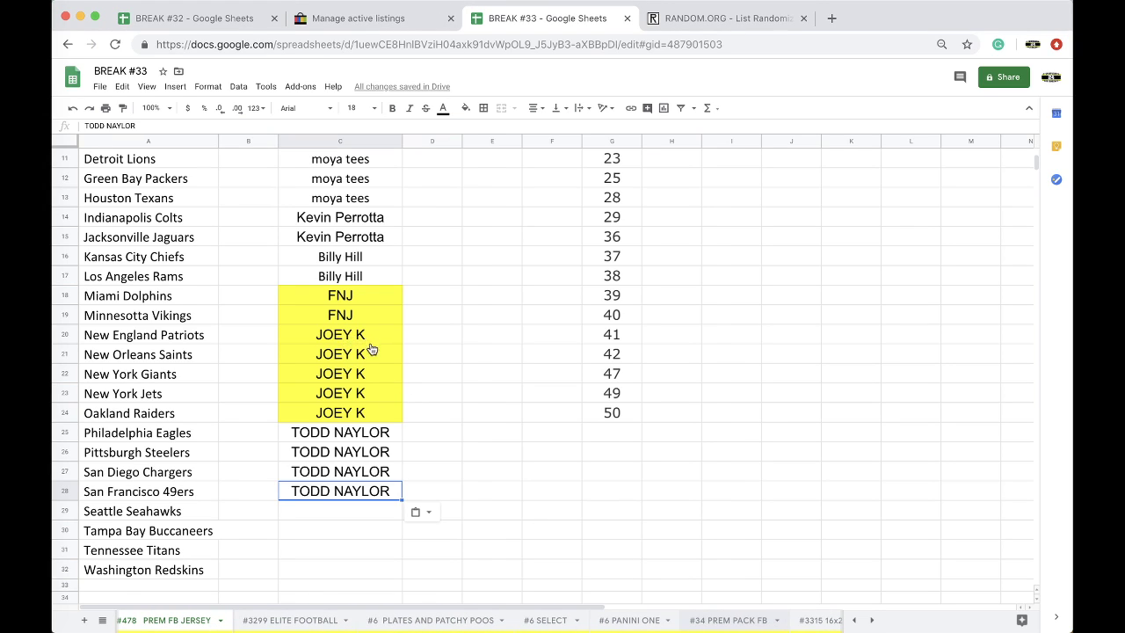
Step: Paste the buyer as a value into the Dallas Cowboys cell and highlight it yellow as paid
{"action": "left_click", "coordinate": [371, 301]}
{"action": "key", "text": "super+v"}
{"action": "left_click", "coordinate": [488, 316]}
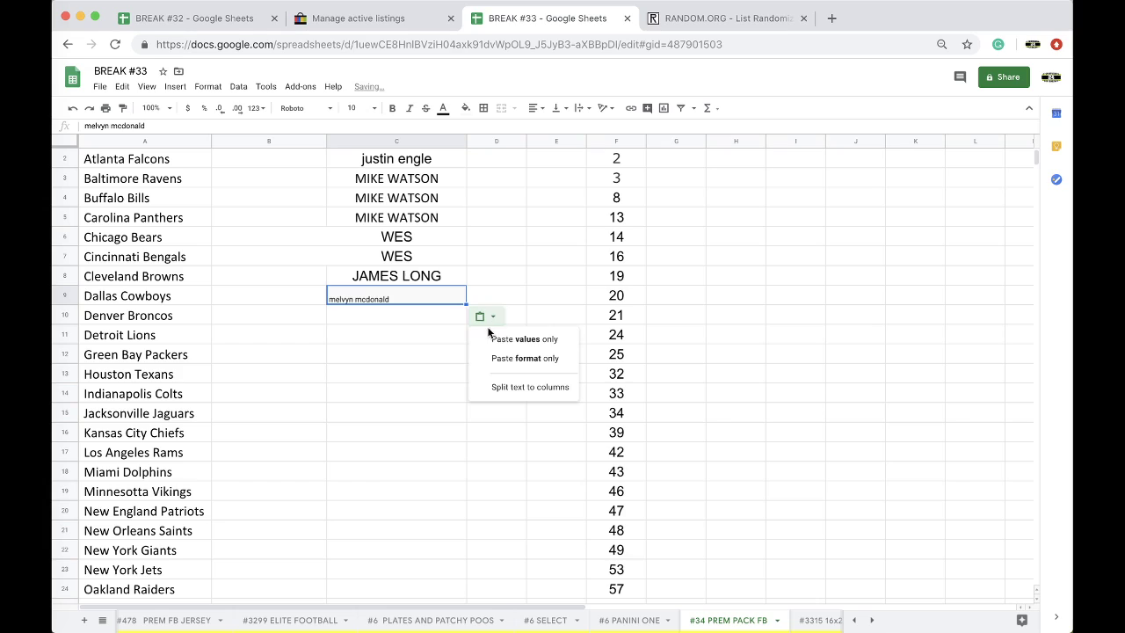
{"action": "left_click", "coordinate": [505, 335]}
{"action": "left_click", "coordinate": [466, 108]}
{"action": "left_click", "coordinate": [510, 159]}
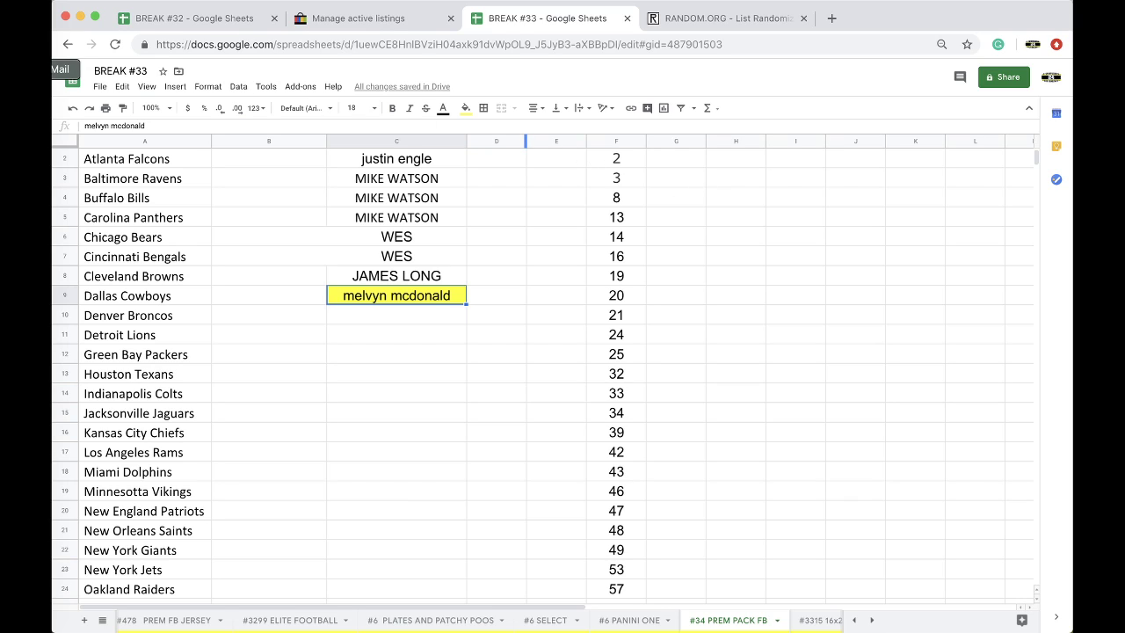
{"action": "scroll", "coordinate": [289, 626], "scroll_direction": "left", "scroll_amount": 5}
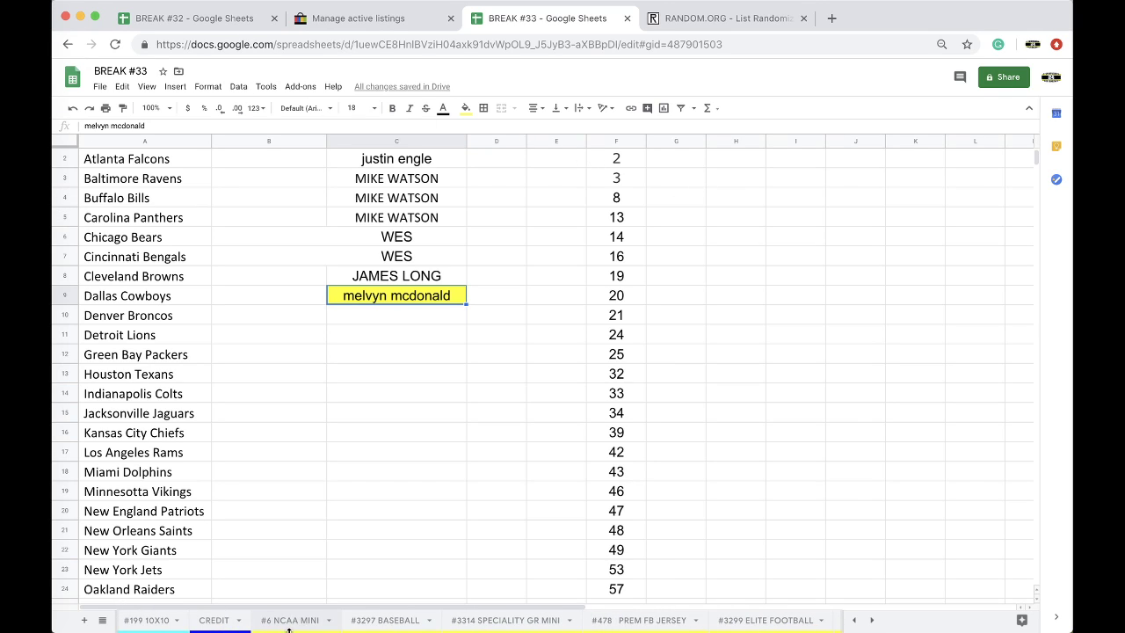
{"action": "scroll", "coordinate": [492, 625], "scroll_direction": "right", "scroll_amount": 3}
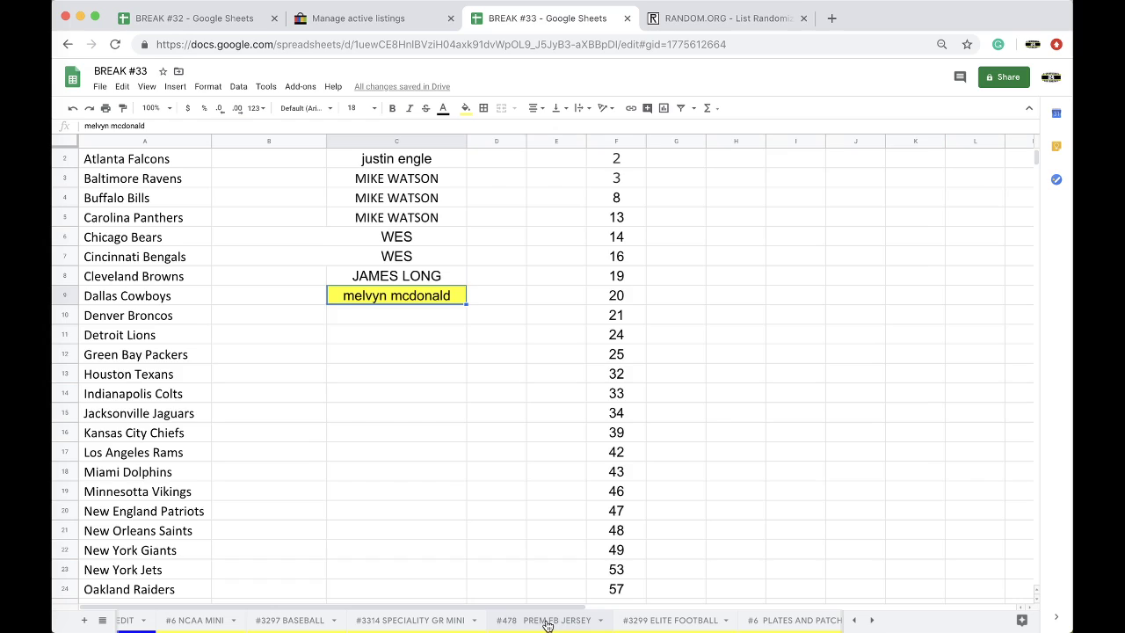
Step: On #478 PREM FB JERSEY, enter one buyer for Seahawks and Buccaneers, another for Titans
{"action": "left_click", "coordinate": [547, 621]}
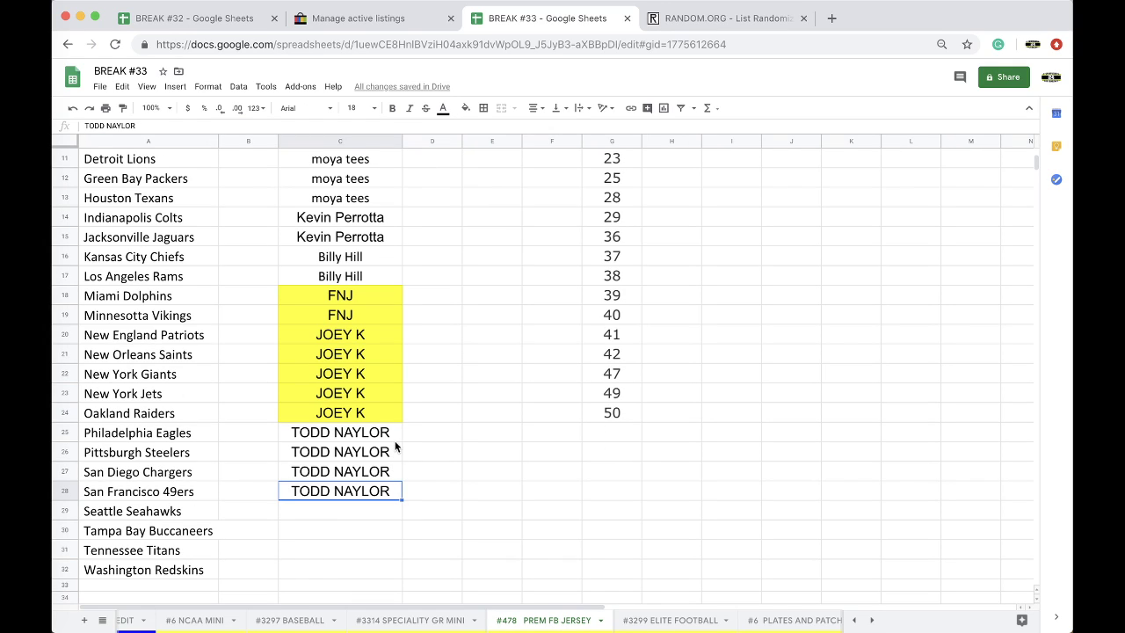
{"action": "left_click", "coordinate": [321, 511]}
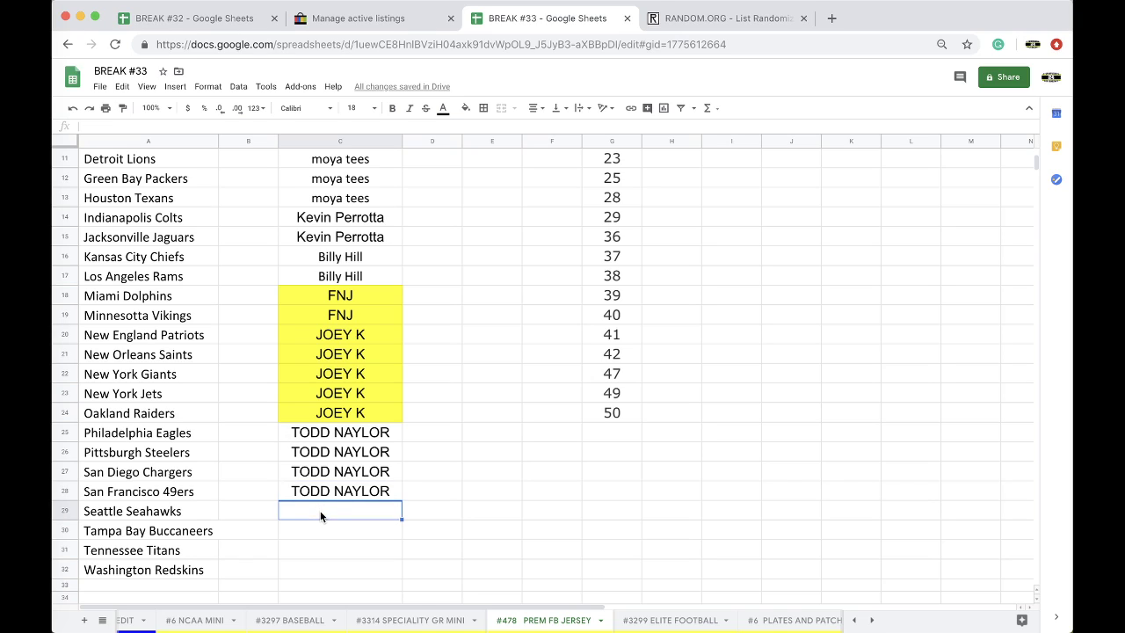
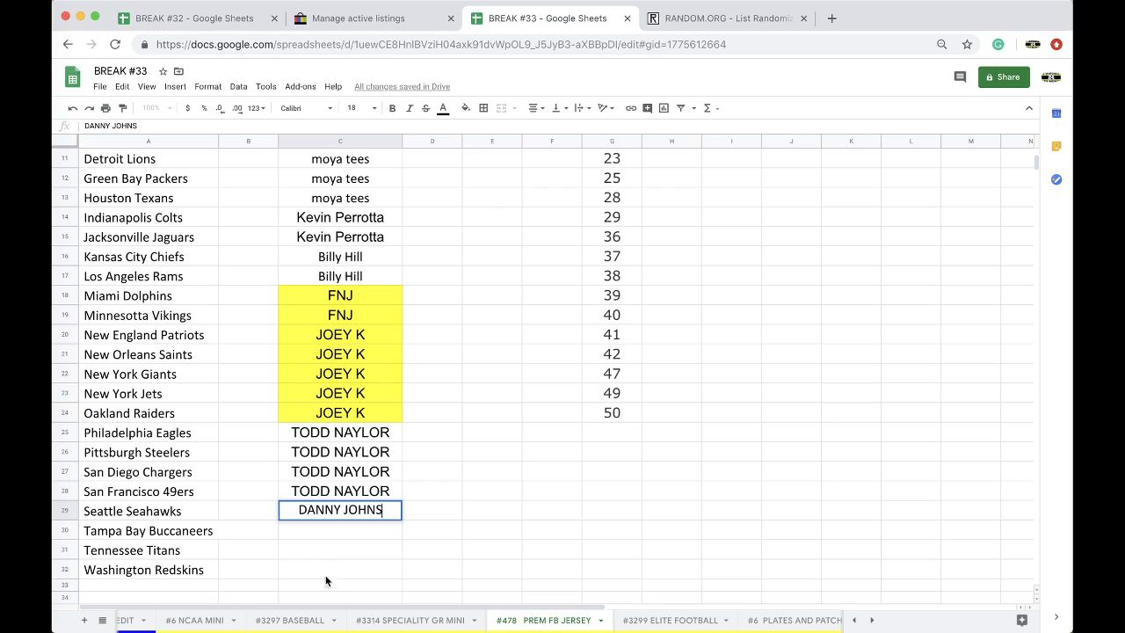
{"action": "left_click", "coordinate": [325, 513]}
{"action": "key", "text": "ctrl+c"}
{"action": "key", "text": "Down"}
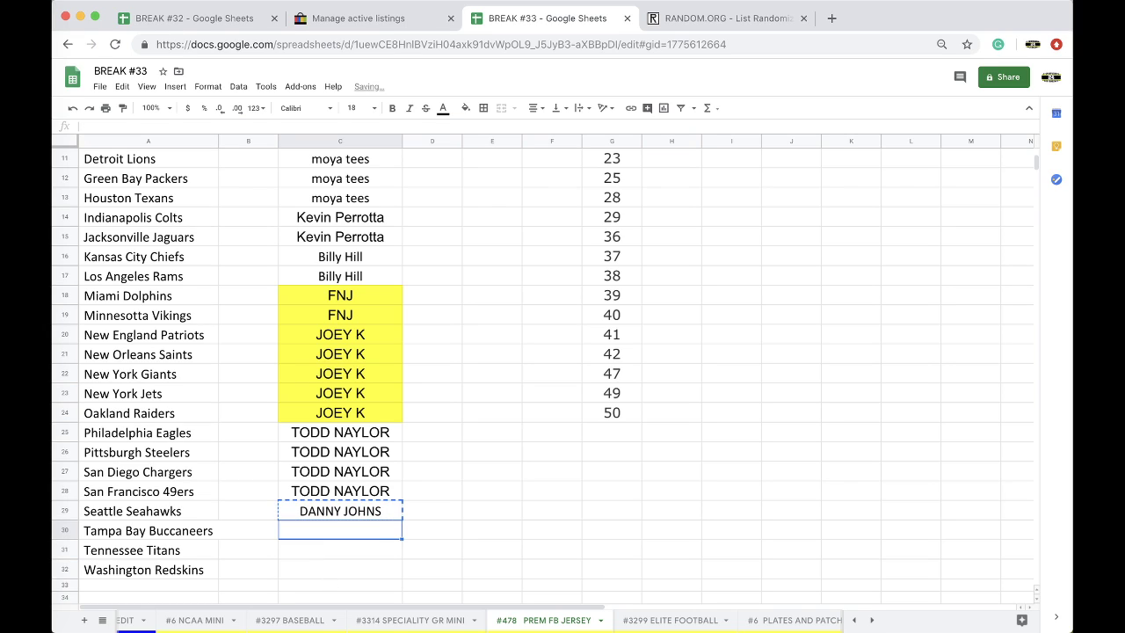
{"action": "key", "text": "ctrl+v"}
{"action": "key", "text": "Down"}
{"action": "type", "text": "WESTON"}
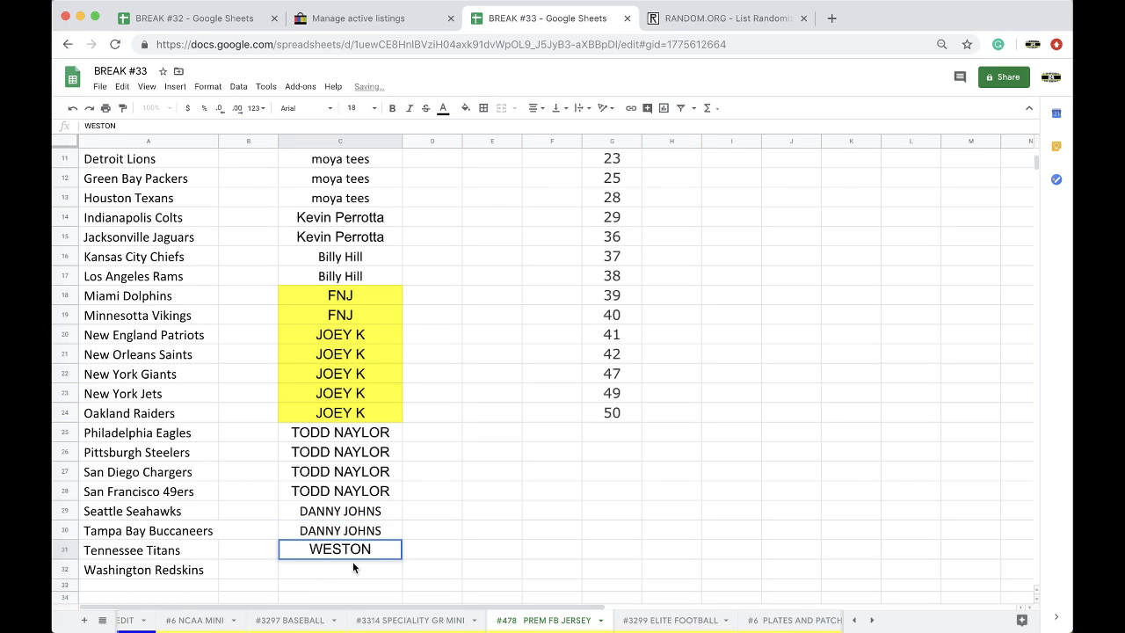
{"action": "left_click", "coordinate": [352, 562]}
Step: Copy the Tennessee Titans buyer into the Washington Redskins row
{"action": "left_click", "coordinate": [346, 551]}
{"action": "key", "text": "ctrl+c"}
{"action": "key", "text": "Down"}
{"action": "key", "text": "ctrl+v"}
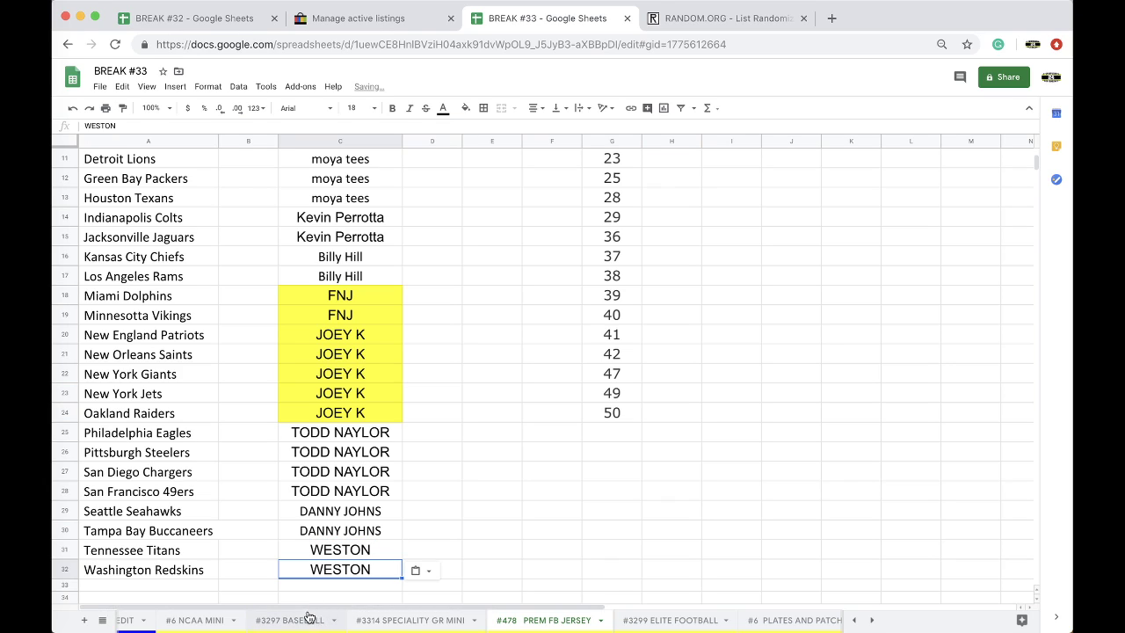
Step: Colour the #478 PREM FB JERSEY tab green and move it to the front
{"action": "right_click", "coordinate": [525, 620]}
{"action": "mouse_move", "coordinate": [543, 493]}
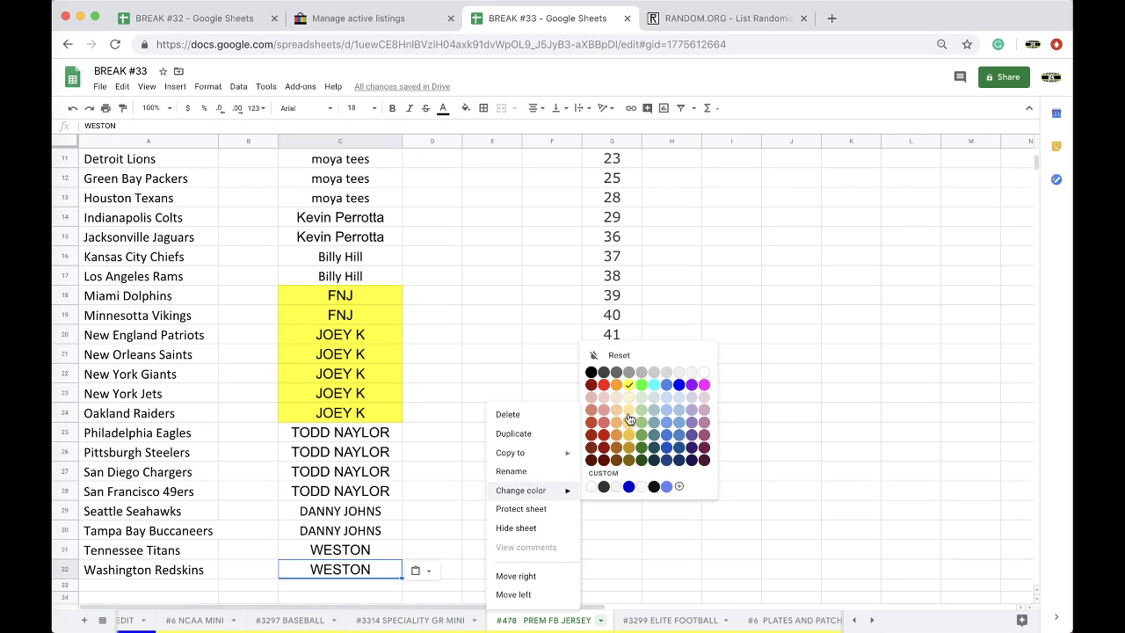
{"action": "left_click", "coordinate": [642, 395]}
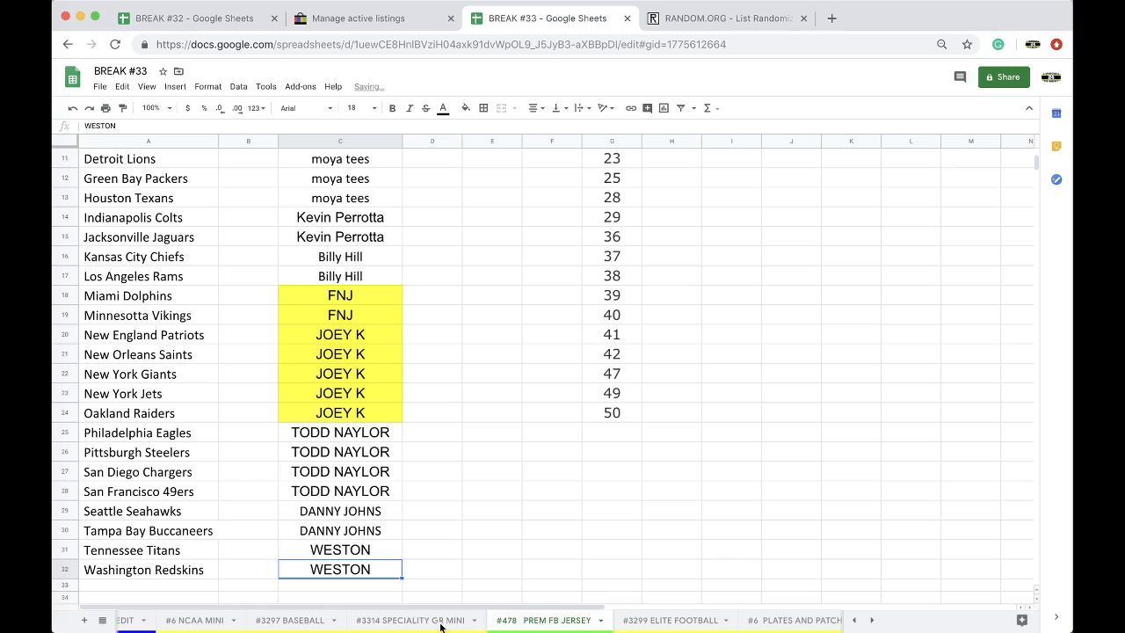
{"action": "left_click_drag", "start_coordinate": [547, 622], "coordinate": [219, 622]}
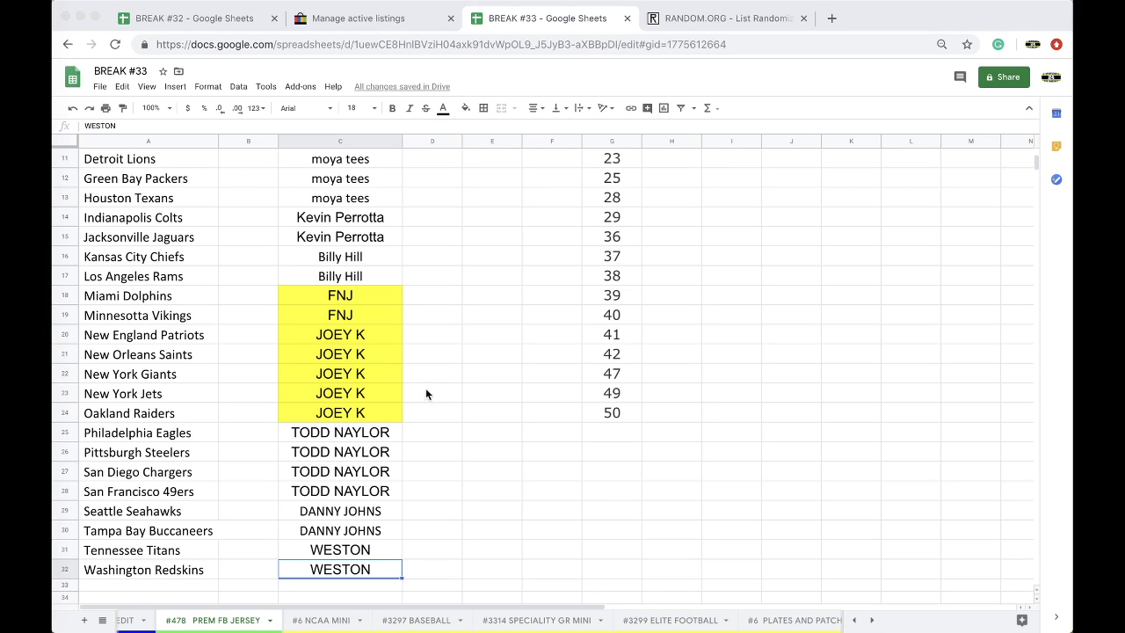
Step: Check the #6 NCAA MINI sheet, then switch to the CREDIT sheet
{"action": "left_click", "coordinate": [324, 621]}
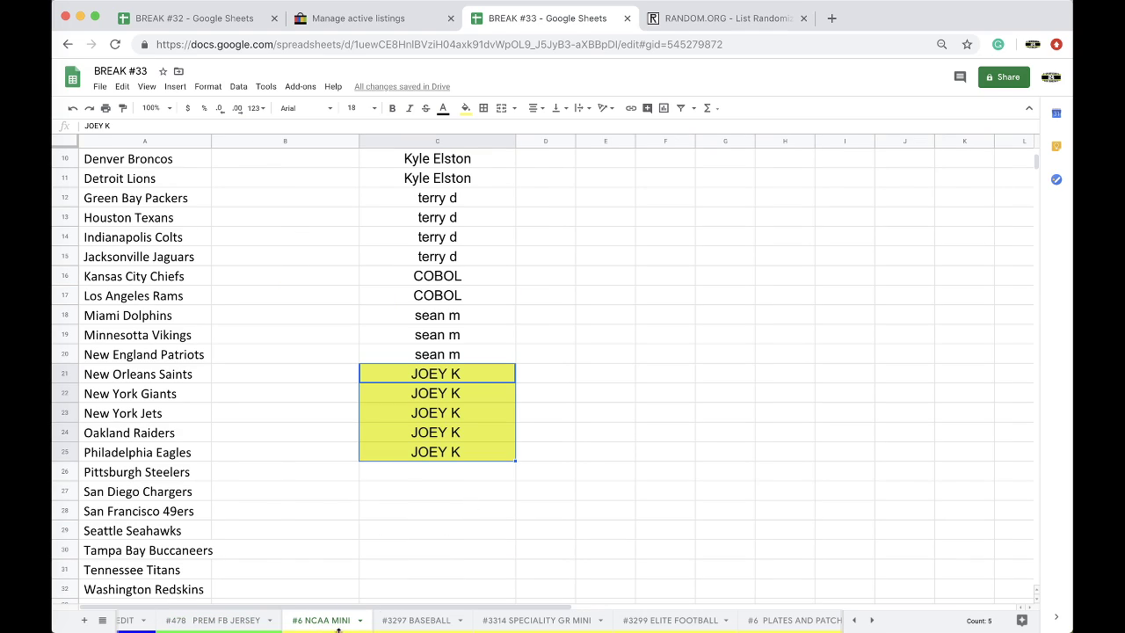
{"action": "left_click", "coordinate": [235, 621]}
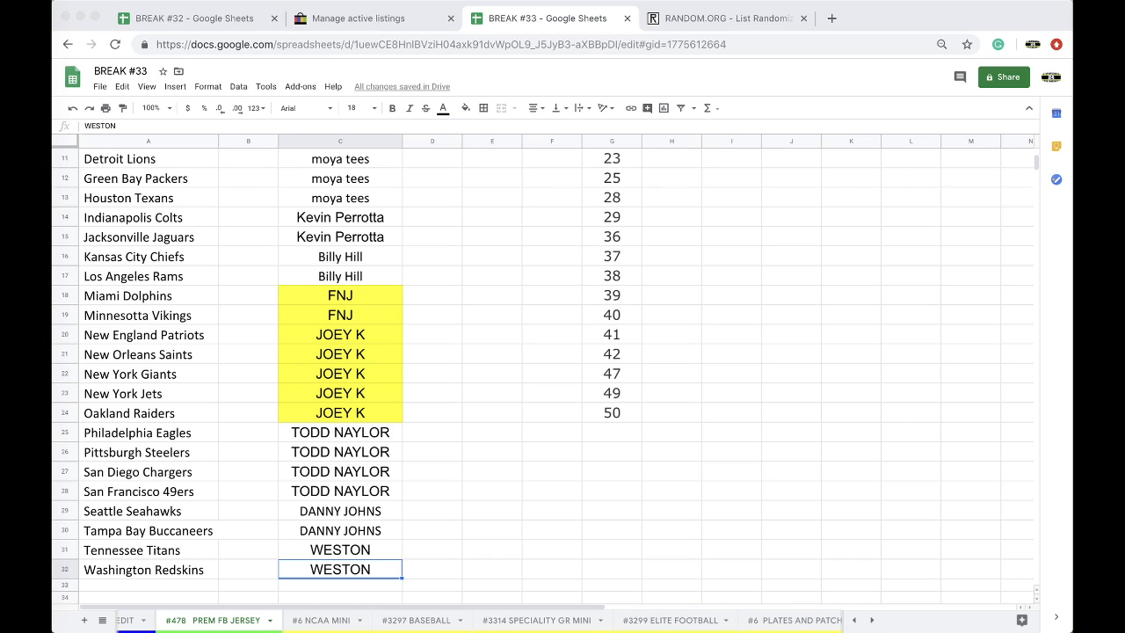
{"action": "left_click", "coordinate": [146, 624]}
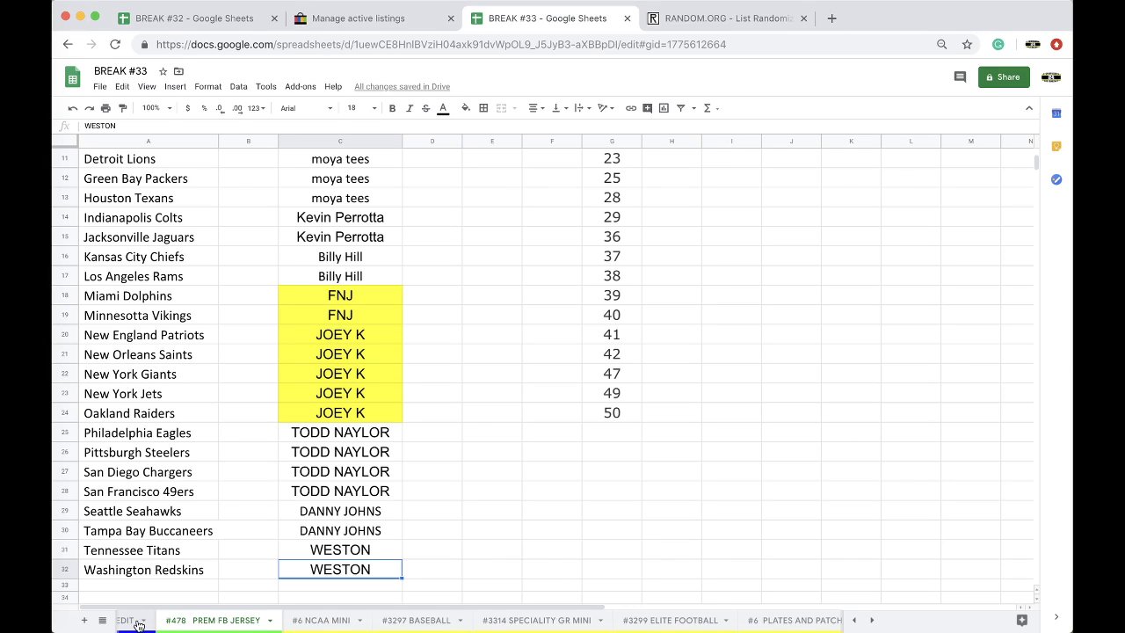
{"action": "left_click", "coordinate": [137, 620]}
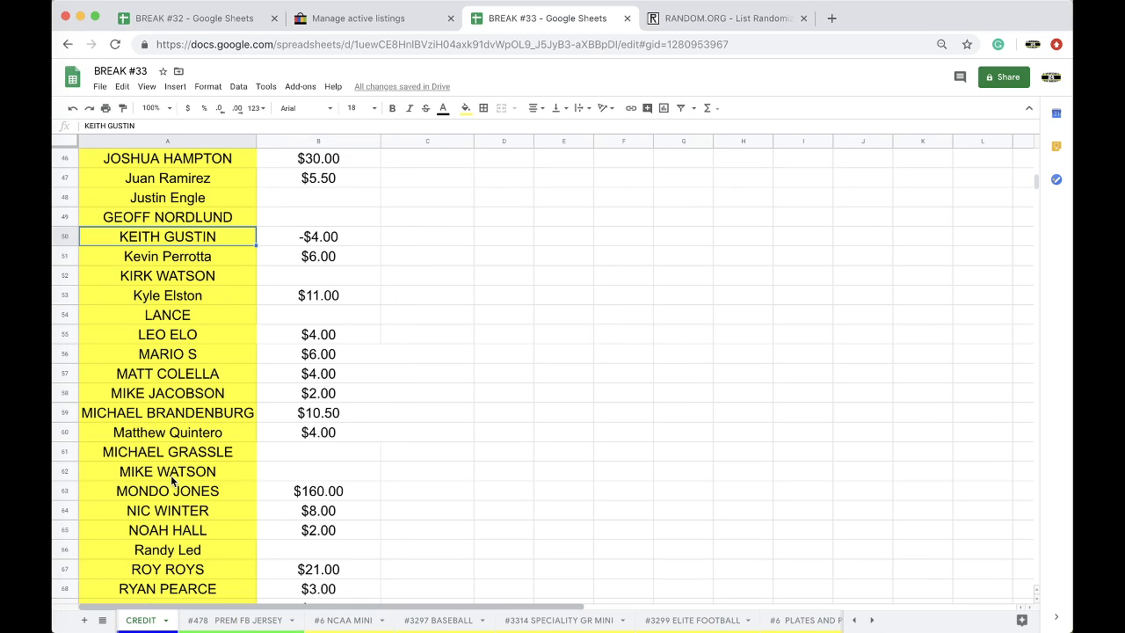
Step: Enter -$28 beside the $160.00 balance on the CREDIT sheet
{"action": "left_click", "coordinate": [400, 495]}
{"action": "type", "text": "-$"}
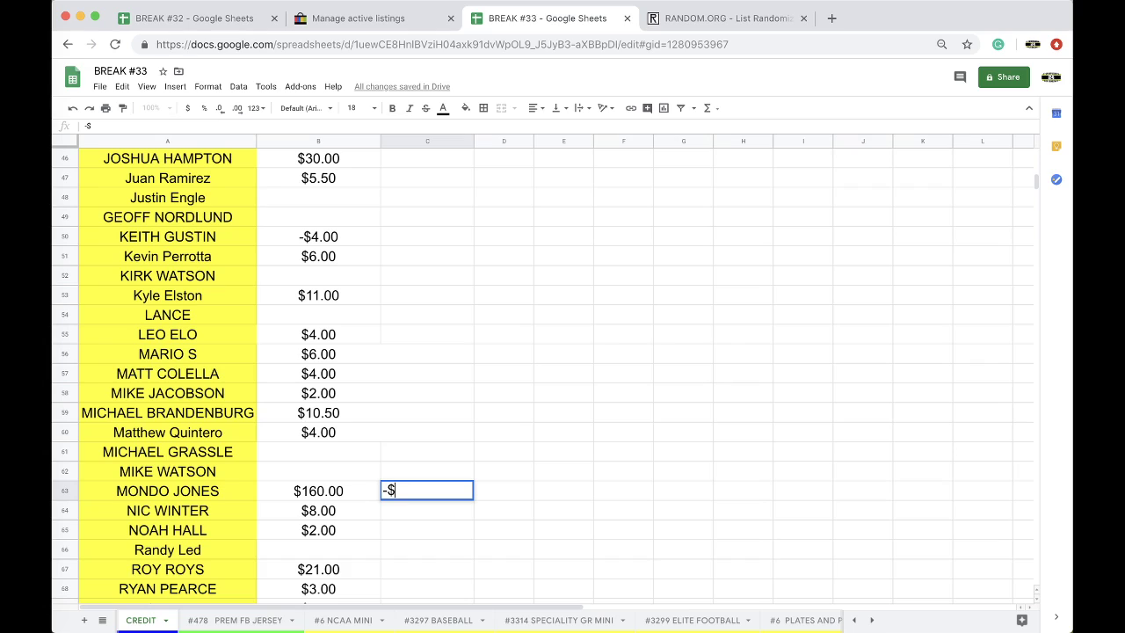
{"action": "type", "text": "14"}
{"action": "key", "text": "BackSpace"}
{"action": "key", "text": "BackSpace"}
{"action": "type", "text": "29"}
{"action": "key", "text": "BackSpace"}
{"action": "type", "text": "8"}
Step: Duplicate #478 PREM FB JERSEY and rename the copy #479 PREM FB JERSEY
{"action": "left_click", "coordinate": [264, 621]}
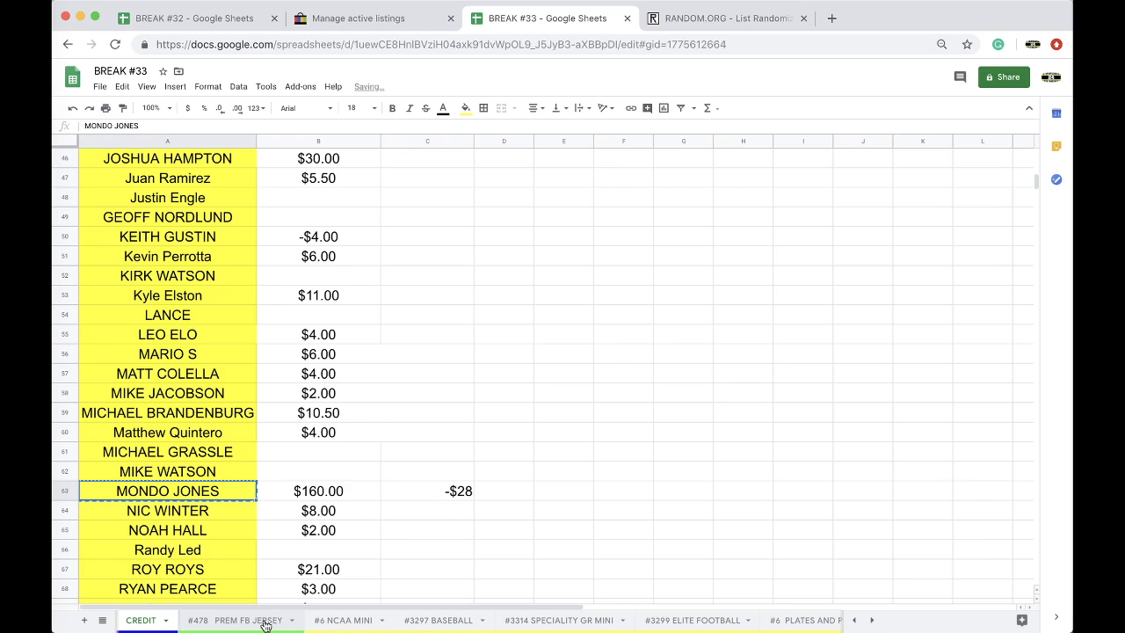
{"action": "right_click", "coordinate": [266, 624]}
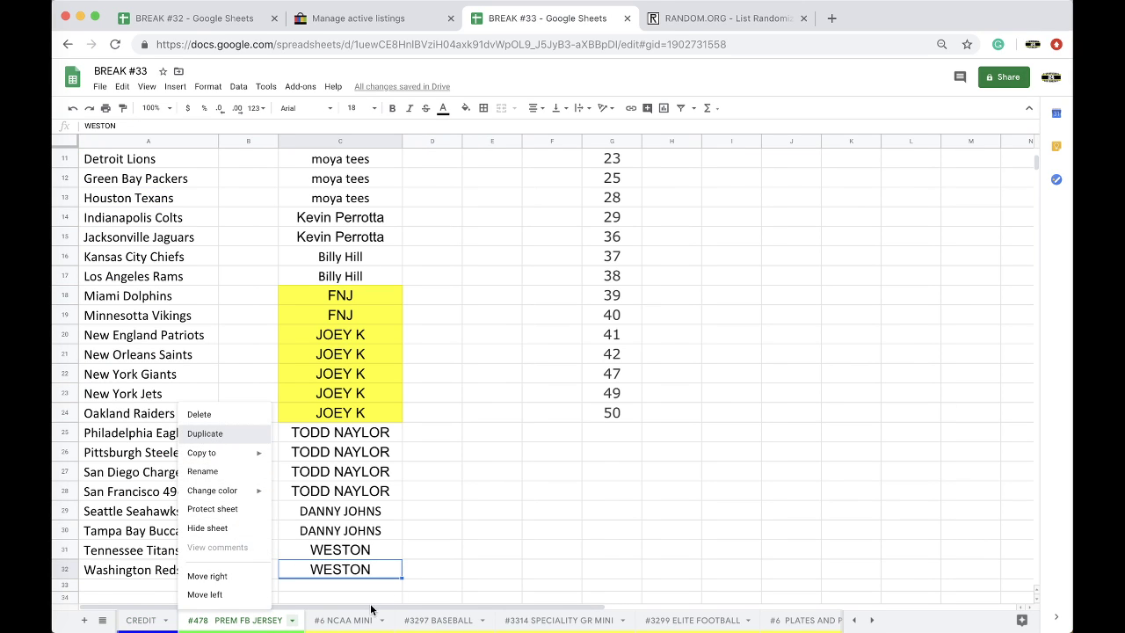
{"action": "key", "text": "Return"}
{"action": "double_click", "coordinate": [356, 629]}
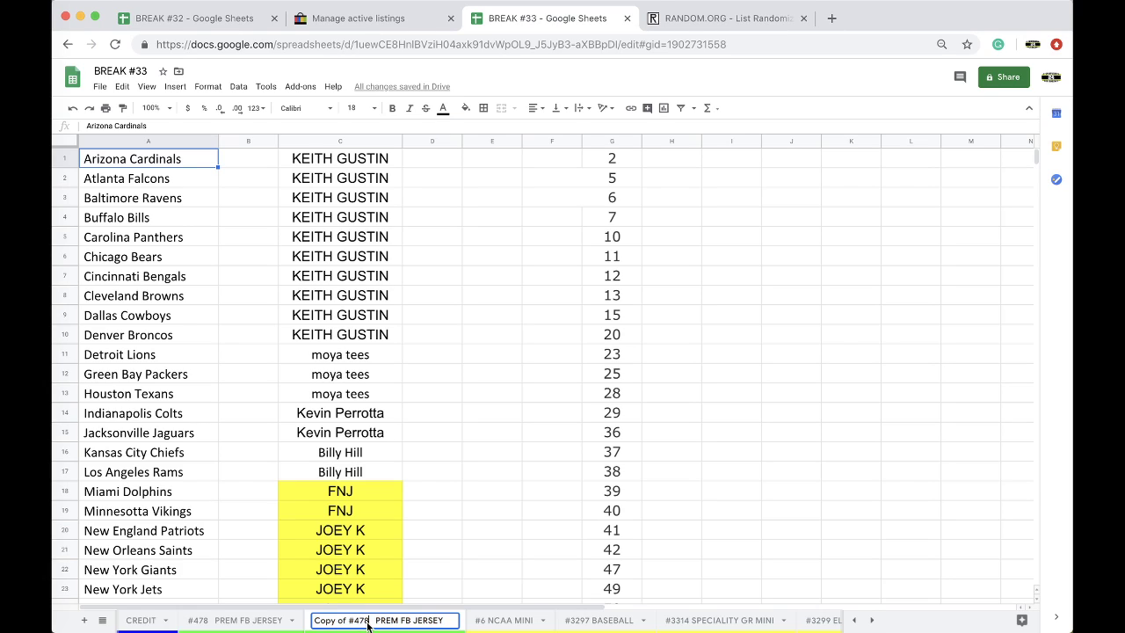
{"action": "left_click_drag", "start_coordinate": [370, 621], "coordinate": [303, 618]}
{"action": "type", "text": "#47"}
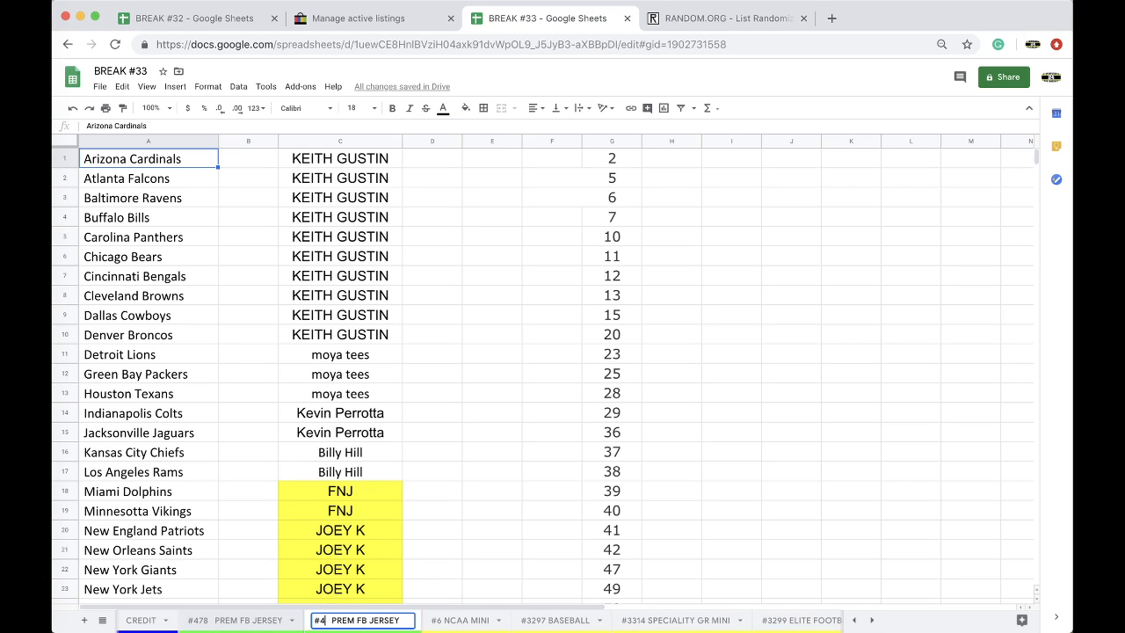
{"action": "type", "text": "9"}
{"action": "key", "text": "Return"}
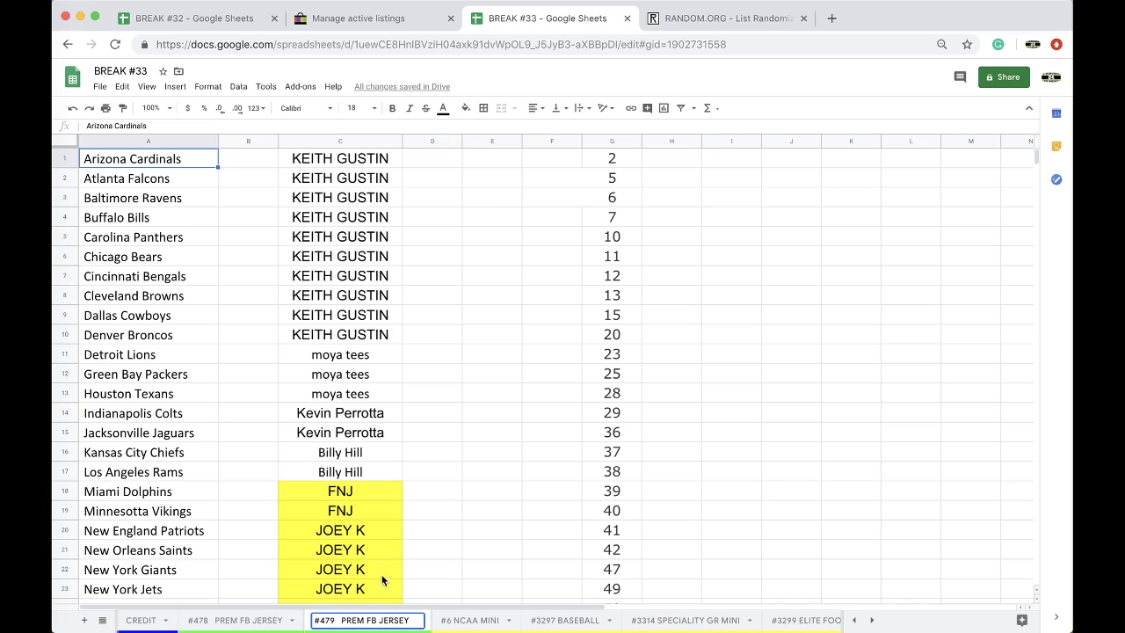
Step: Clear all buyers and the yellow fill from column C of the #479 sheet
{"action": "left_click", "coordinate": [385, 575]}
{"action": "right_click", "coordinate": [370, 622]}
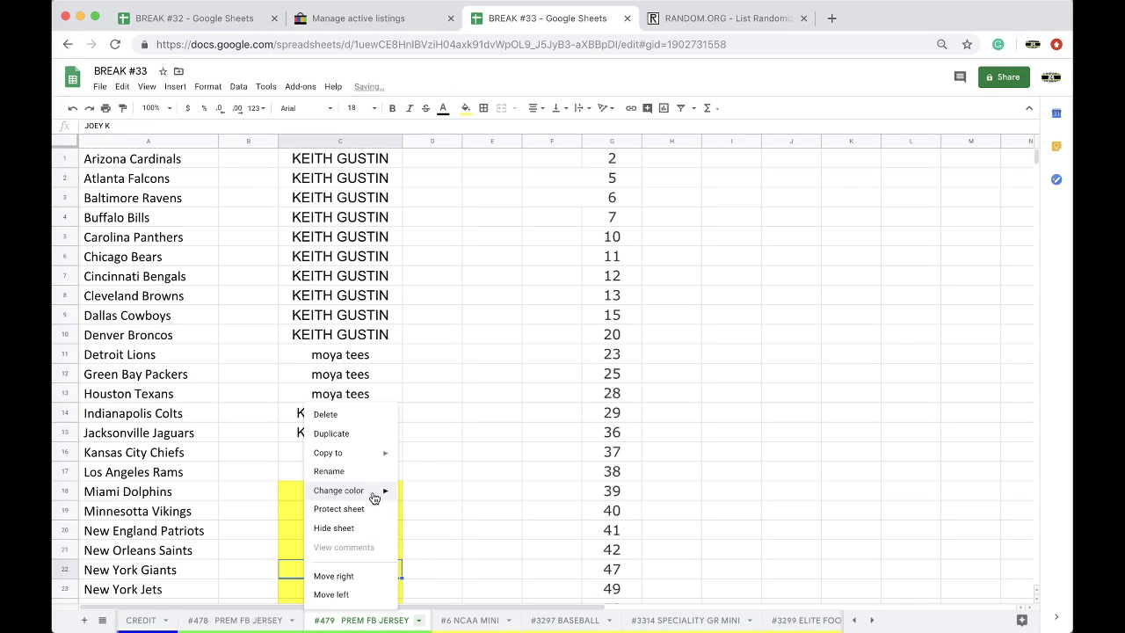
{"action": "mouse_move", "coordinate": [371, 491]}
{"action": "left_click", "coordinate": [369, 140]}
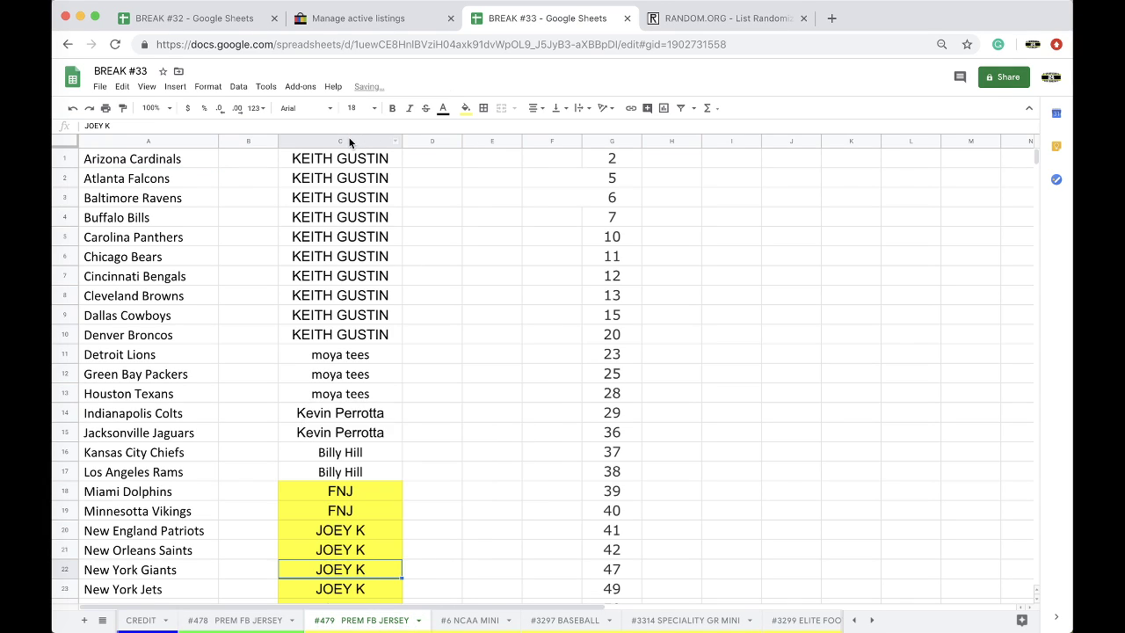
{"action": "left_click", "coordinate": [369, 141]}
{"action": "key", "text": "Delete"}
{"action": "left_click", "coordinate": [466, 107]}
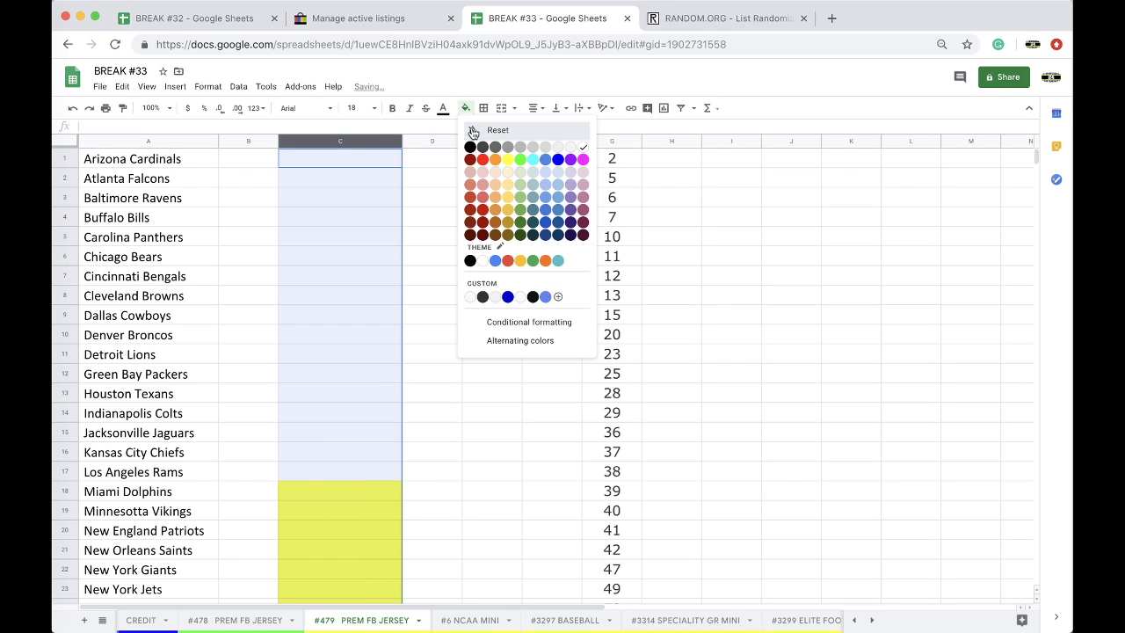
{"action": "left_click", "coordinate": [493, 131]}
Step: Paste the buyer unfilled into Arizona Cardinals and Atlanta Falcons; move #479 after #3314 SPECIALITY GR MINI
{"action": "left_click", "coordinate": [350, 159]}
{"action": "key", "text": "ctrl+v"}
{"action": "left_click", "coordinate": [358, 182]}
{"action": "key", "text": "ctrl+v"}
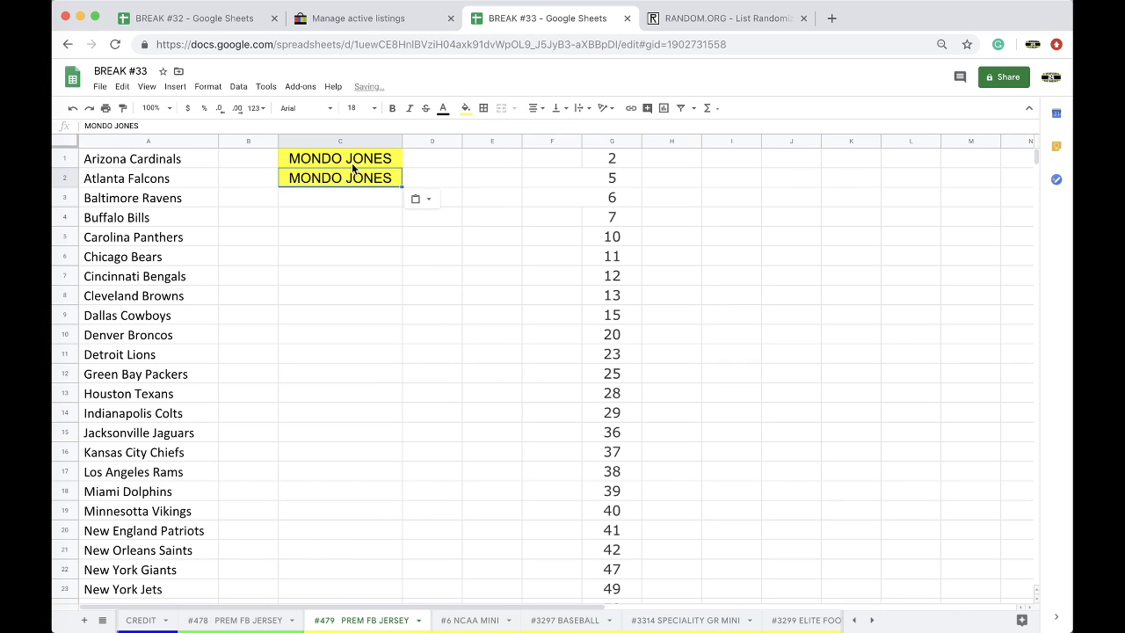
{"action": "left_click_drag", "start_coordinate": [356, 164], "coordinate": [354, 180]}
{"action": "left_click", "coordinate": [466, 107]}
{"action": "left_click", "coordinate": [494, 130]}
{"action": "key", "text": "ctrl+c"}
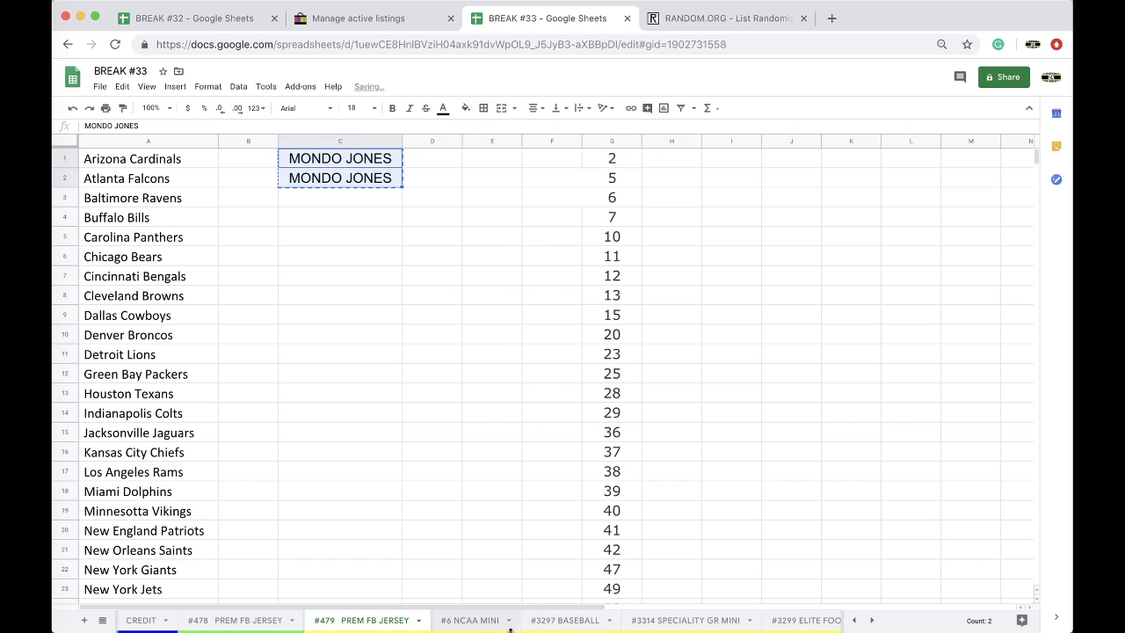
{"action": "left_click_drag", "start_coordinate": [427, 626], "coordinate": [601, 626]}
{"action": "left_click", "coordinate": [579, 626]}
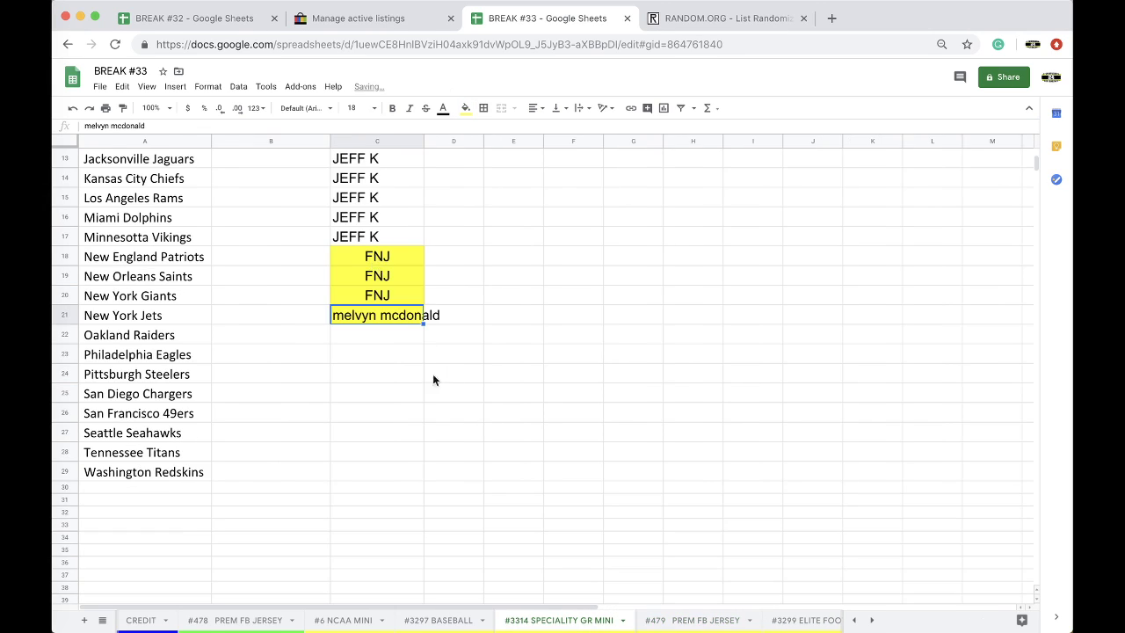
Step: Paste the buyer into Oakland Raiders and Philadelphia Eagles on #3314 SPECIALITY GR MINI
{"action": "left_click", "coordinate": [373, 343]}
{"action": "key", "text": "ctrl+v"}
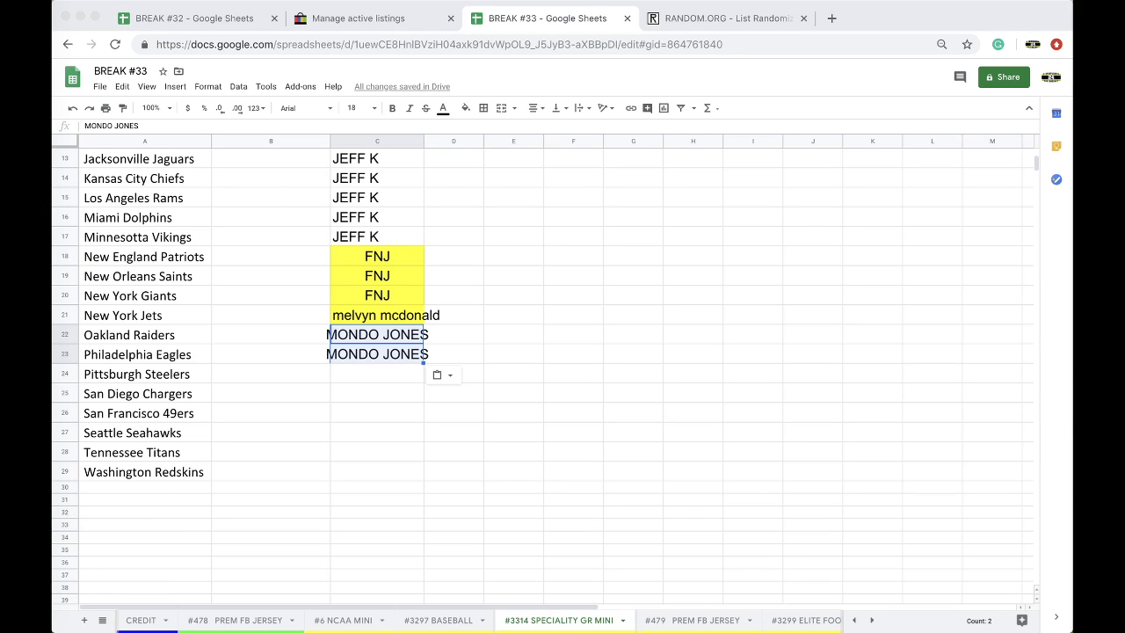
{"action": "scroll", "coordinate": [584, 621], "scroll_direction": "right", "scroll_amount": 3}
{"action": "scroll", "coordinate": [583, 621], "scroll_direction": "right", "scroll_amount": 5}
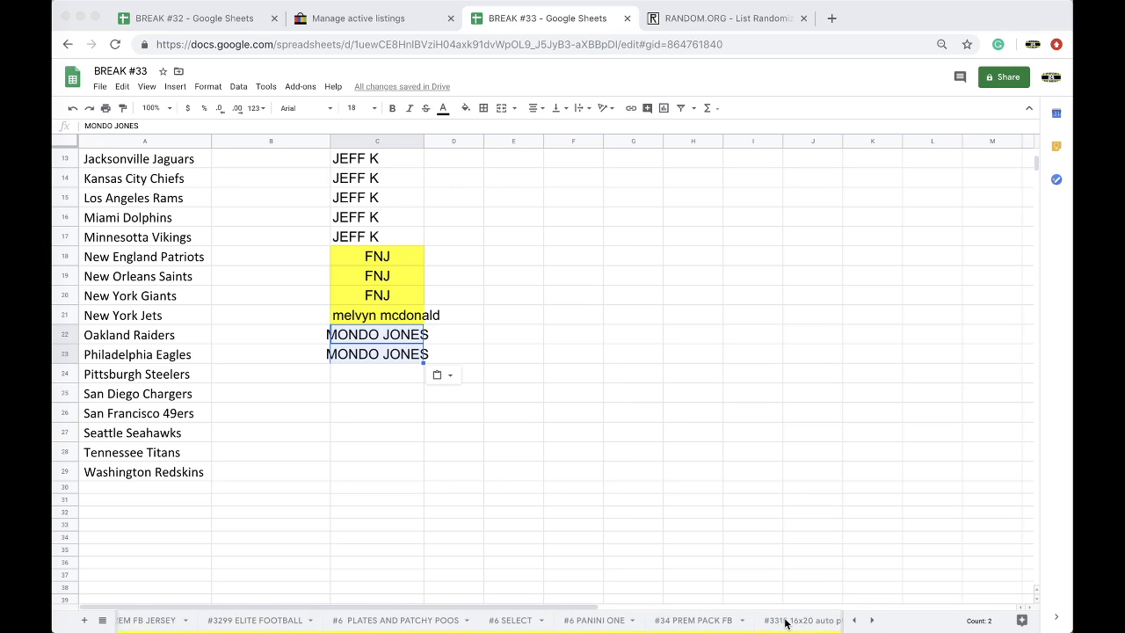
{"action": "left_click", "coordinate": [737, 623]}
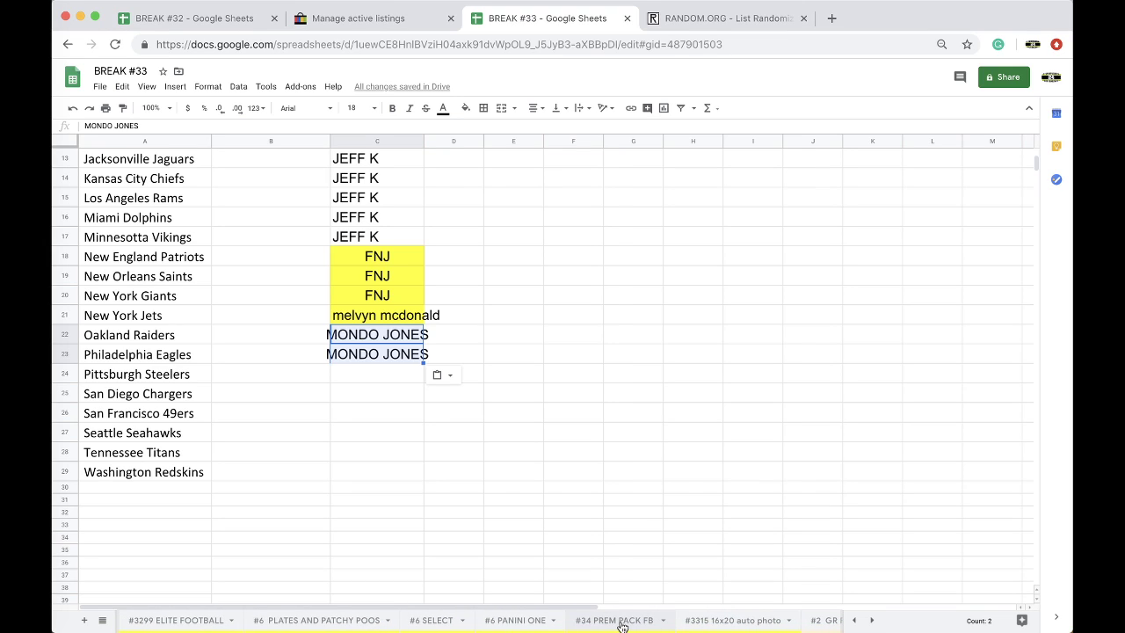
Step: On #34 PREM PACK FB, enter a buyer for Denver Broncos and copy it to Detroit Lions
{"action": "left_click", "coordinate": [617, 620]}
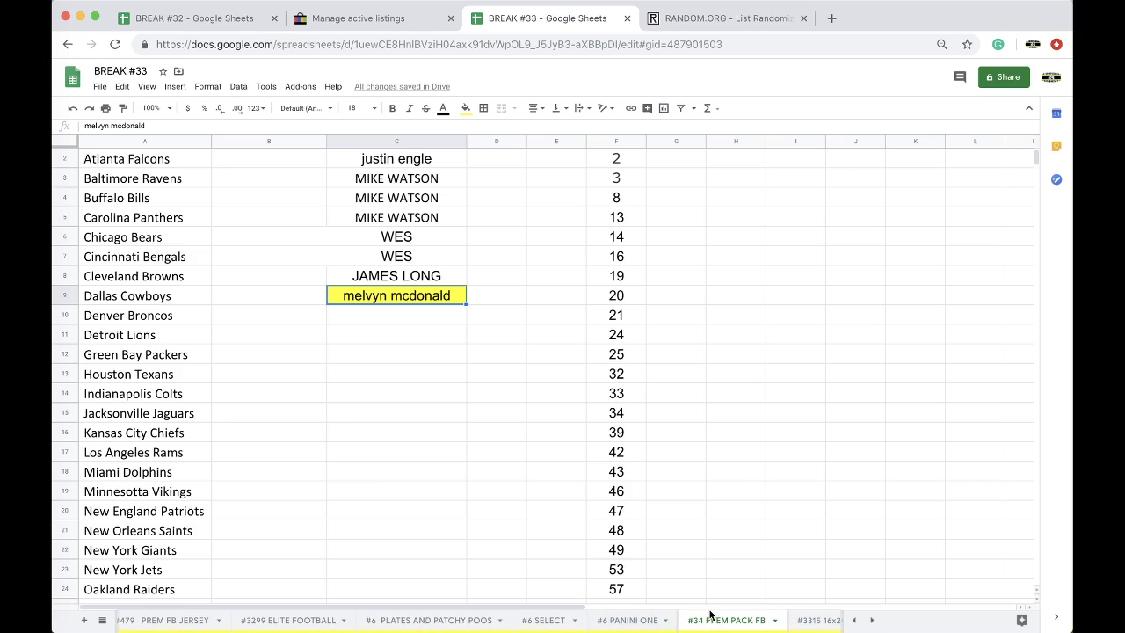
{"action": "left_click", "coordinate": [380, 317]}
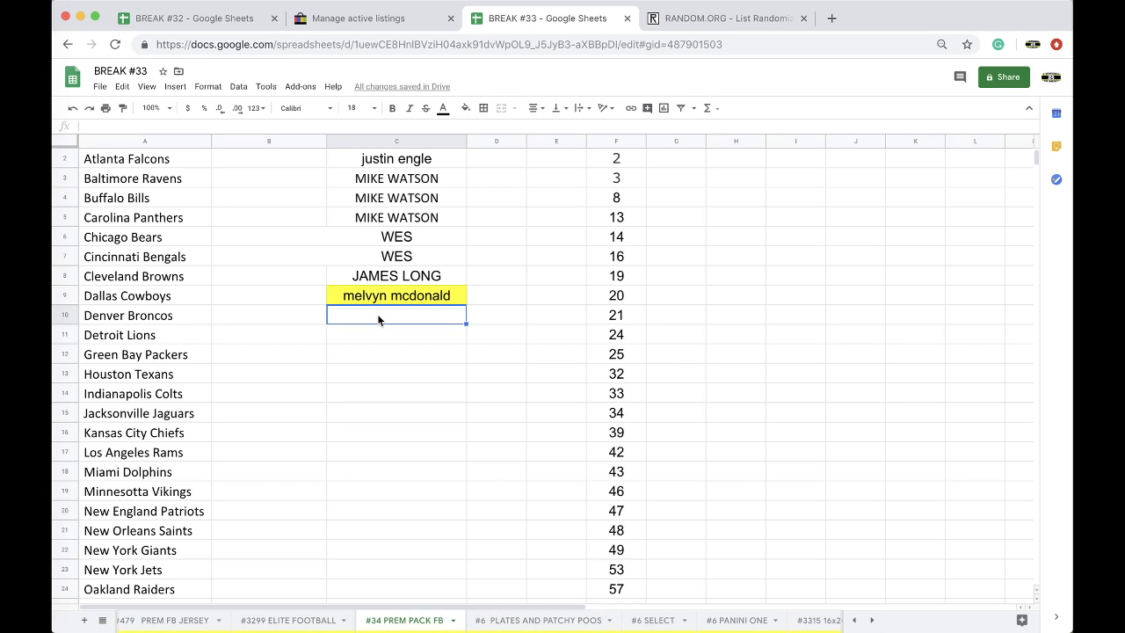
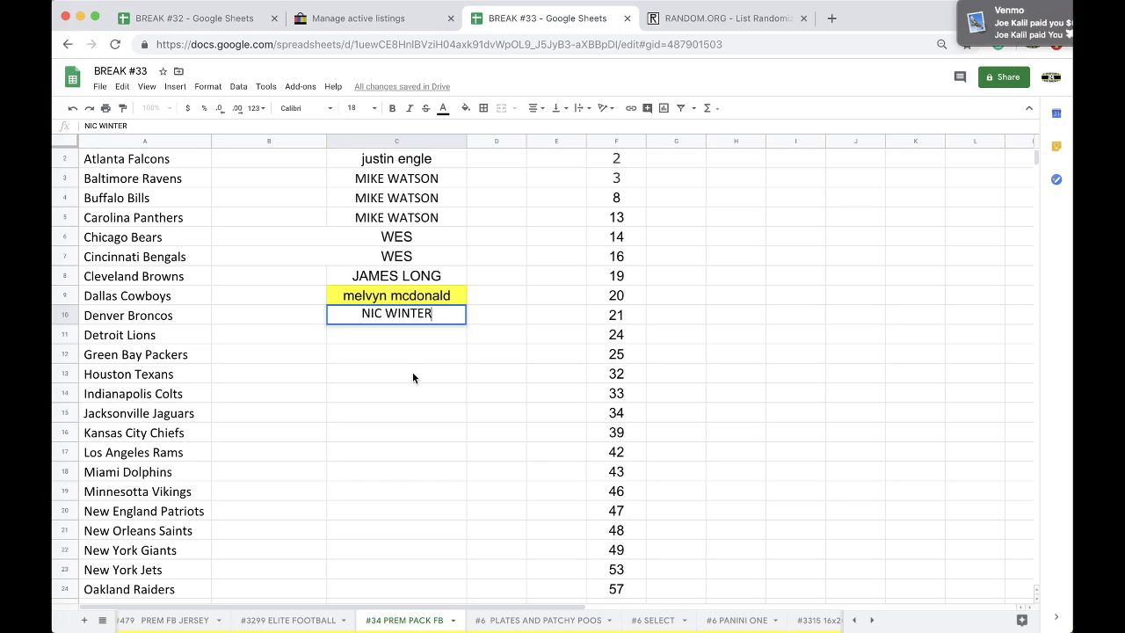
{"action": "left_click", "coordinate": [412, 373]}
{"action": "left_click", "coordinate": [385, 339]}
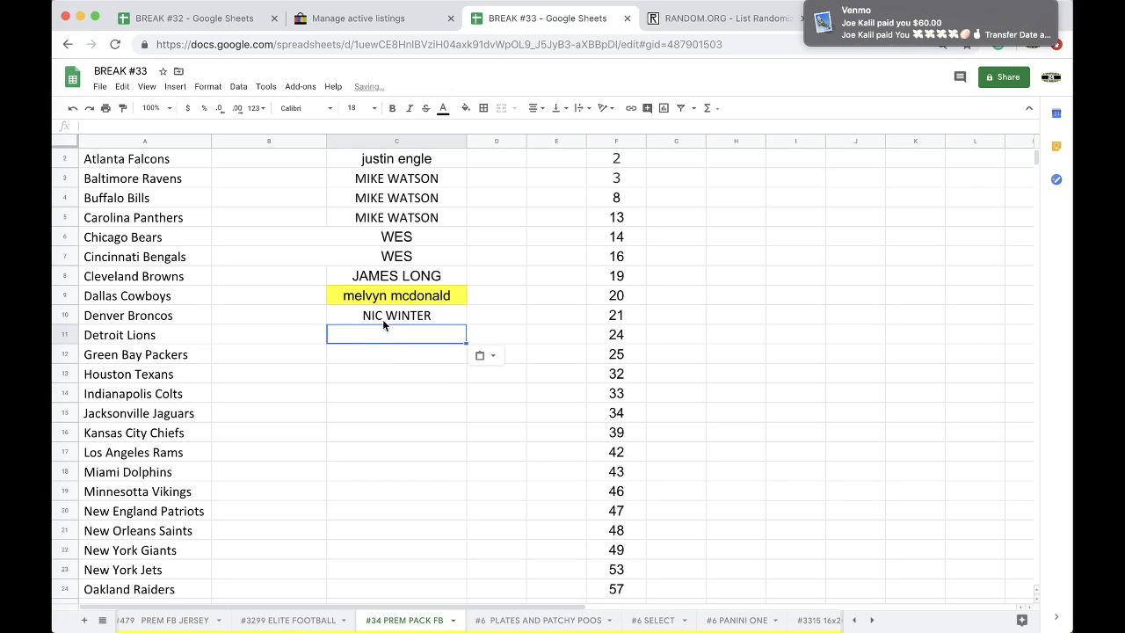
{"action": "left_click", "coordinate": [378, 318]}
{"action": "key", "text": "ctrl+c"}
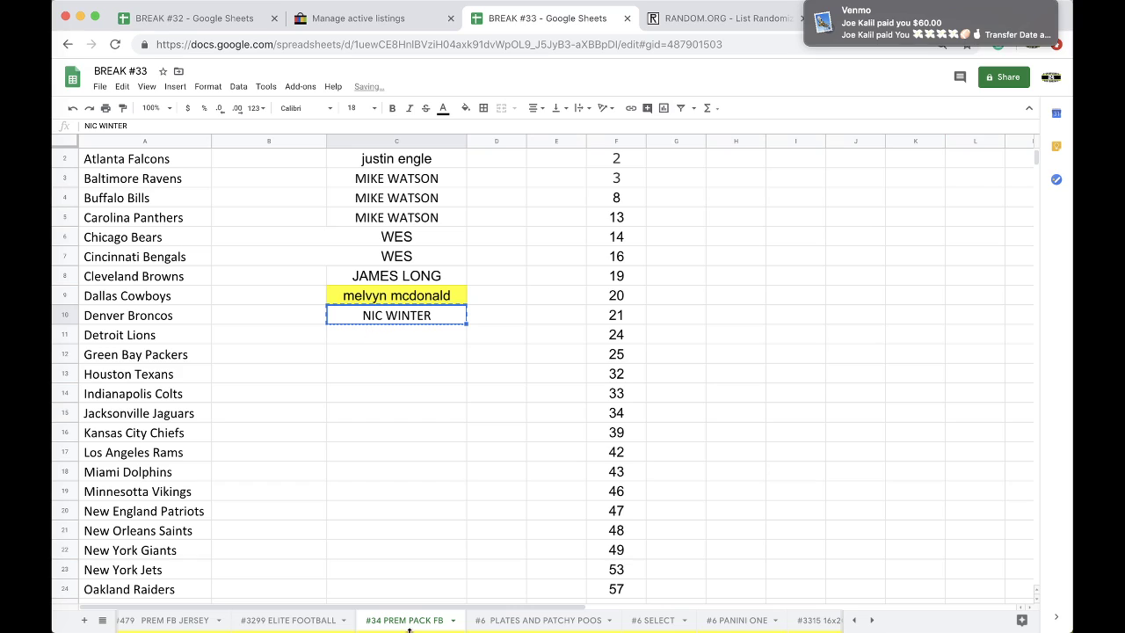
{"action": "key", "text": "Down"}
{"action": "left_click", "coordinate": [372, 314]}
{"action": "key", "text": "Down"}
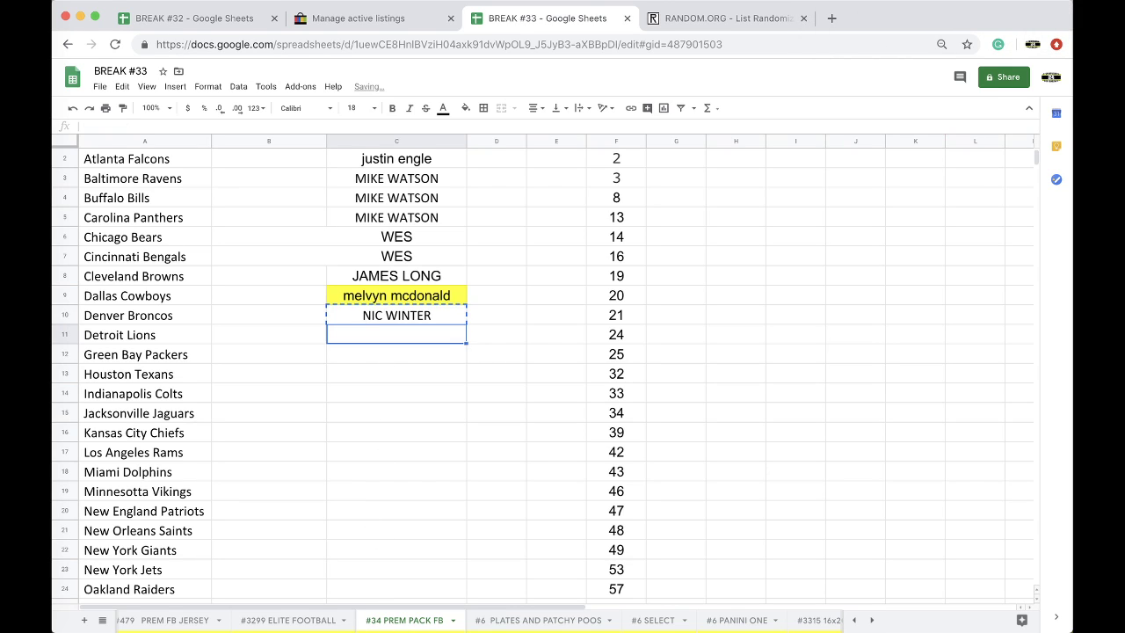
{"action": "key", "text": "ctrl+v"}
Step: Scroll back along the tabs and go to the CREDIT sheet
{"action": "scroll", "coordinate": [330, 618], "scroll_direction": "left", "scroll_amount": 5}
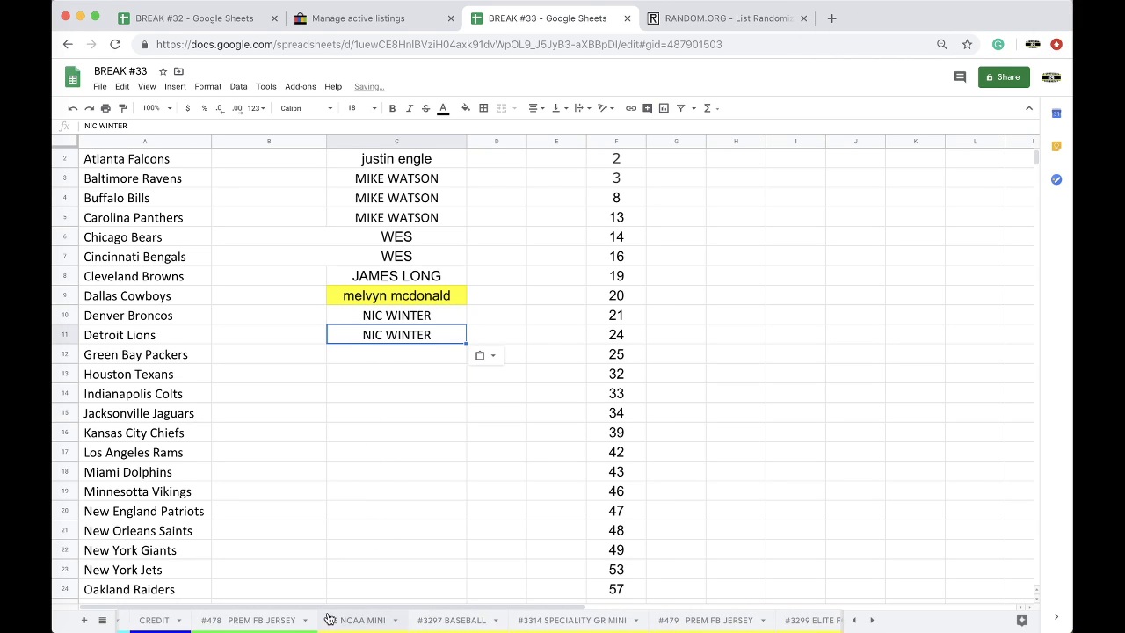
{"action": "scroll", "coordinate": [330, 619], "scroll_direction": "left", "scroll_amount": 3}
{"action": "left_click", "coordinate": [209, 620]}
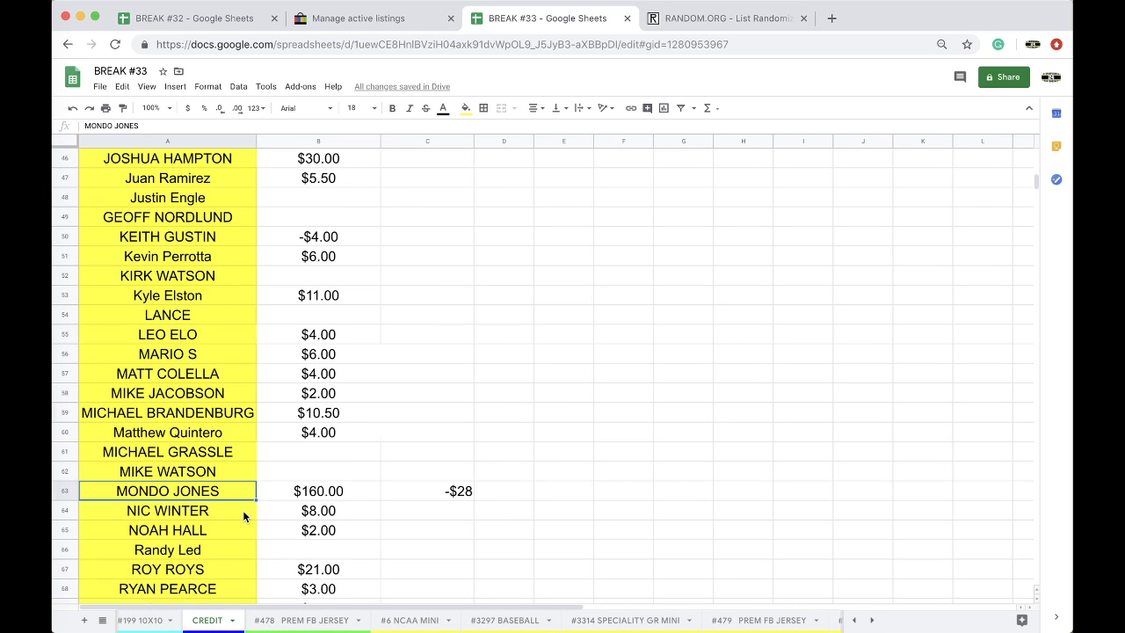
Step: Clear row 64's $8.00 credit on the CREDIT sheet
{"action": "scroll", "coordinate": [242, 509], "scroll_direction": "down", "scroll_amount": 3}
{"action": "left_click", "coordinate": [327, 334]}
{"action": "key", "text": "Delete"}
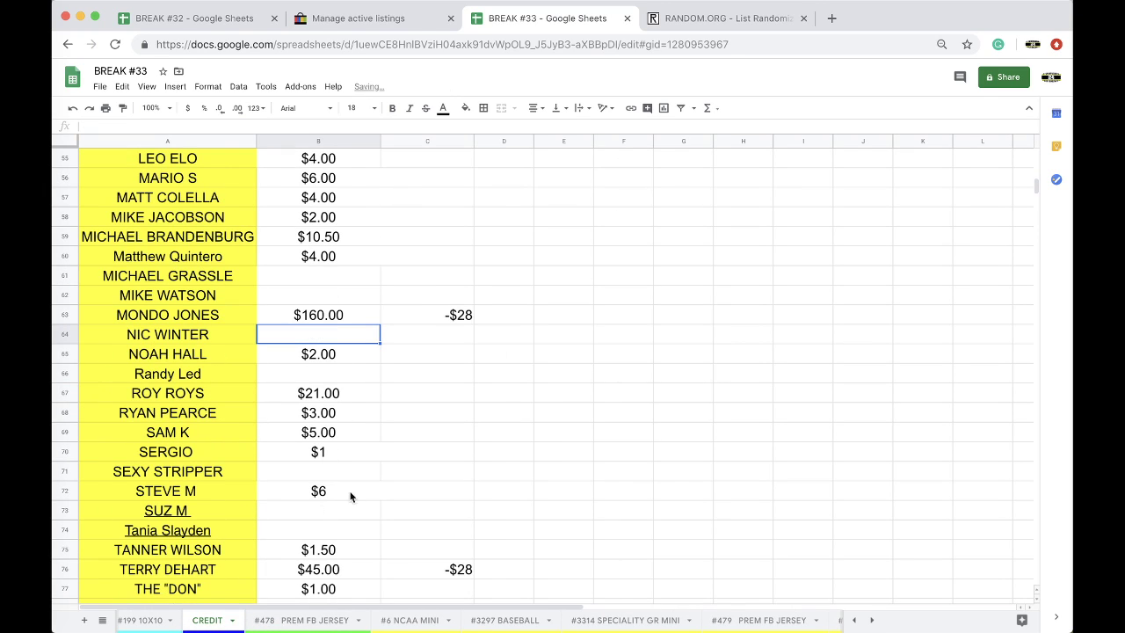
Step: Reset the yellow fill on C20:C24 of #478 and C21:C25 of #6 NCAA MINI
{"action": "left_click", "coordinate": [351, 619]}
{"action": "left_click_drag", "start_coordinate": [355, 335], "coordinate": [350, 426]}
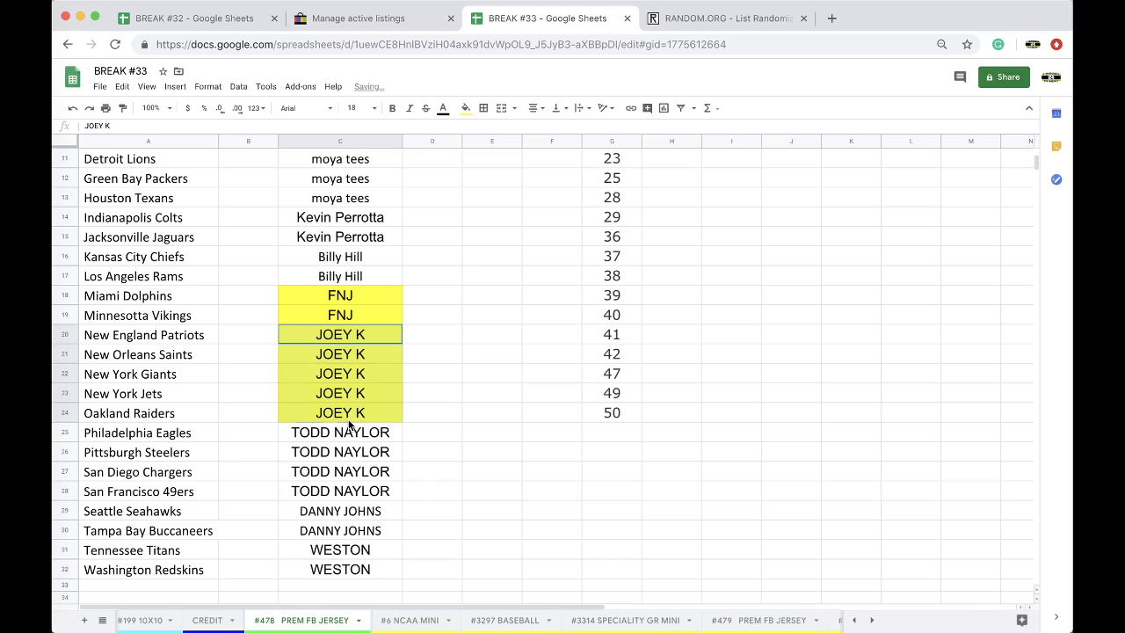
{"action": "left_click", "coordinate": [466, 107]}
{"action": "left_click", "coordinate": [479, 130]}
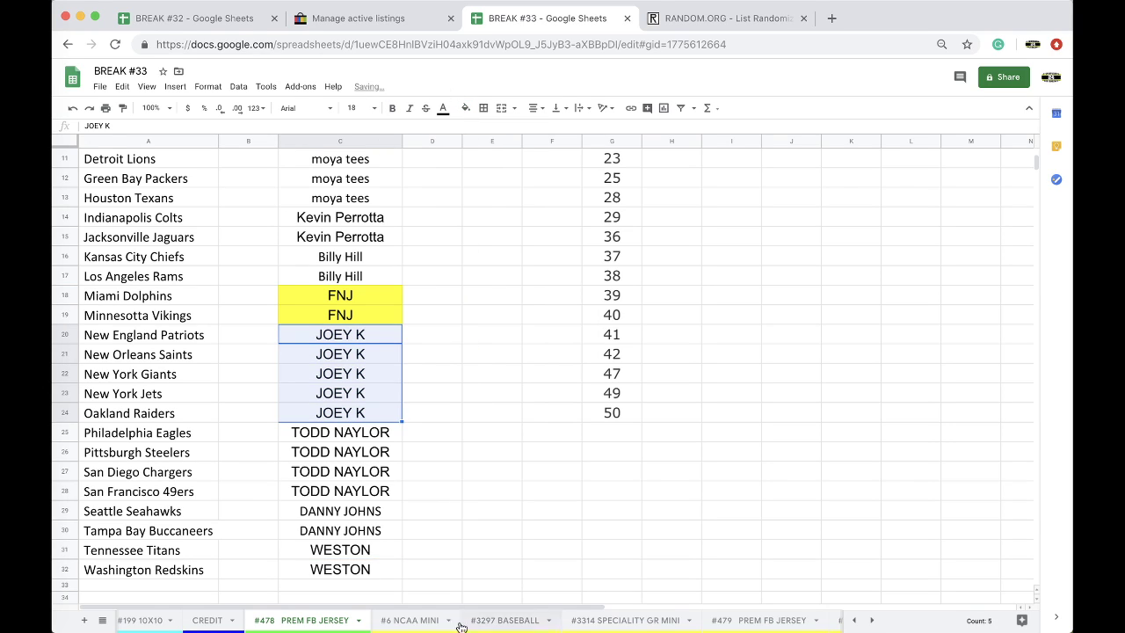
{"action": "left_click", "coordinate": [396, 620]}
{"action": "left_click", "coordinate": [466, 108]}
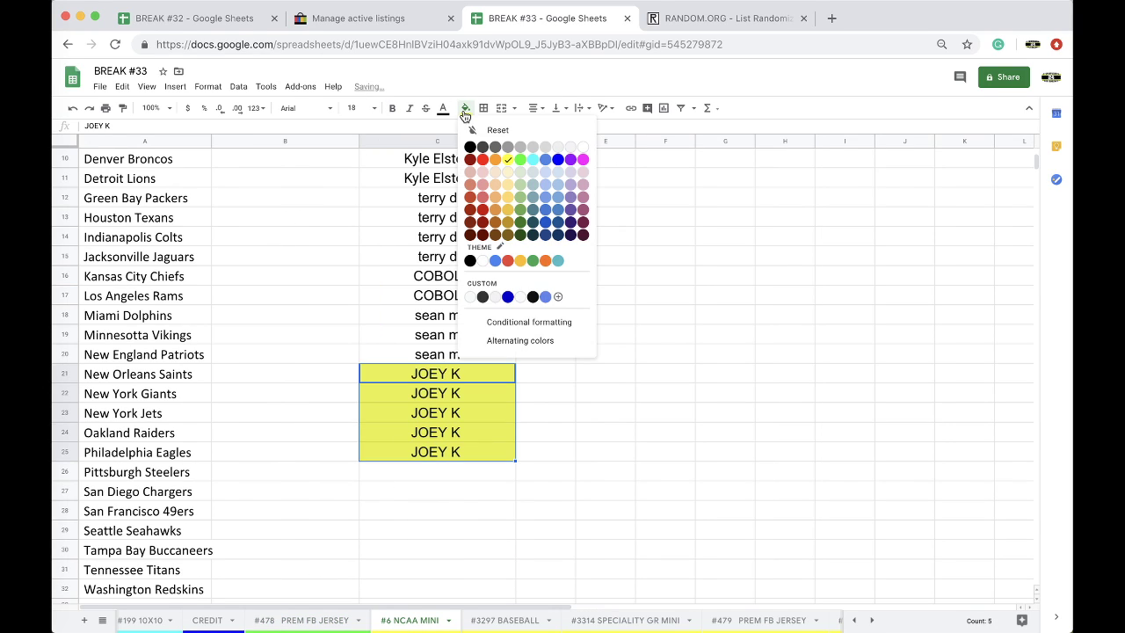
{"action": "left_click", "coordinate": [481, 130]}
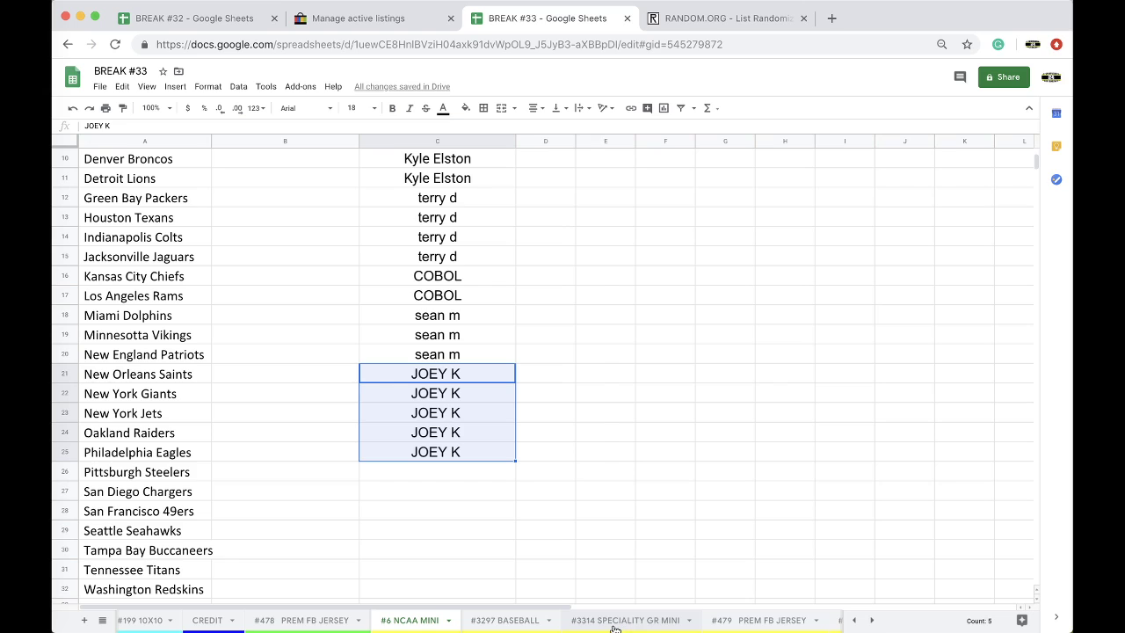
{"action": "scroll", "coordinate": [616, 628], "scroll_direction": "right", "scroll_amount": 3}
{"action": "scroll", "coordinate": [616, 628], "scroll_direction": "right", "scroll_amount": 5}
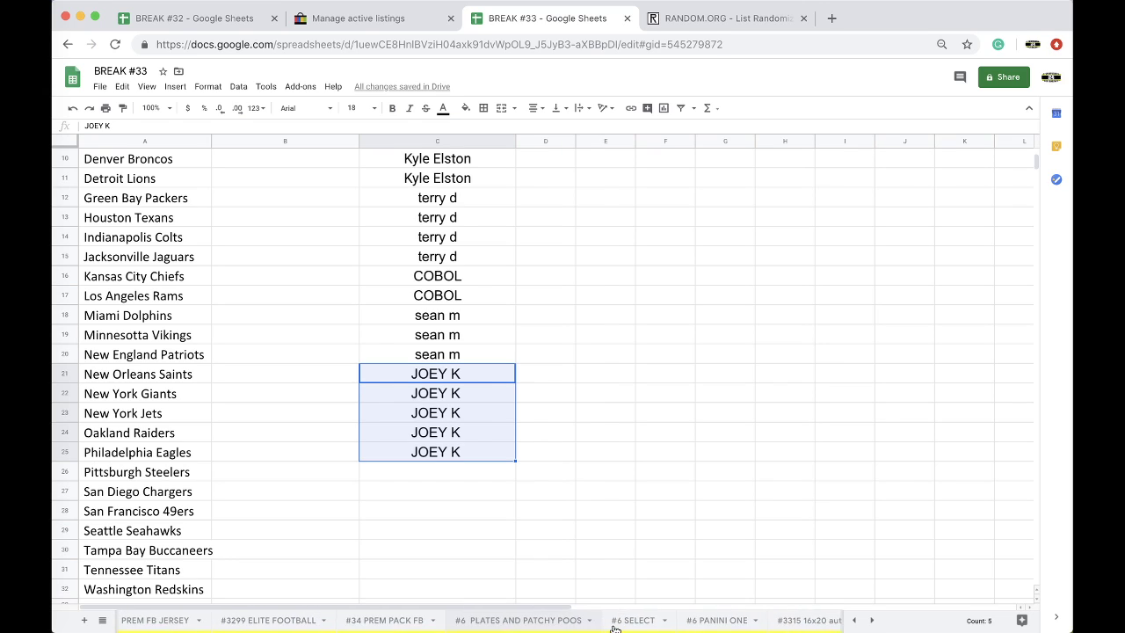
{"action": "scroll", "coordinate": [613, 627], "scroll_direction": "right", "scroll_amount": 2}
Step: On #3315 16x20 auto photo, enter one buyer in C10 and C11 for Detroit and Green Bay
{"action": "left_click", "coordinate": [644, 624]}
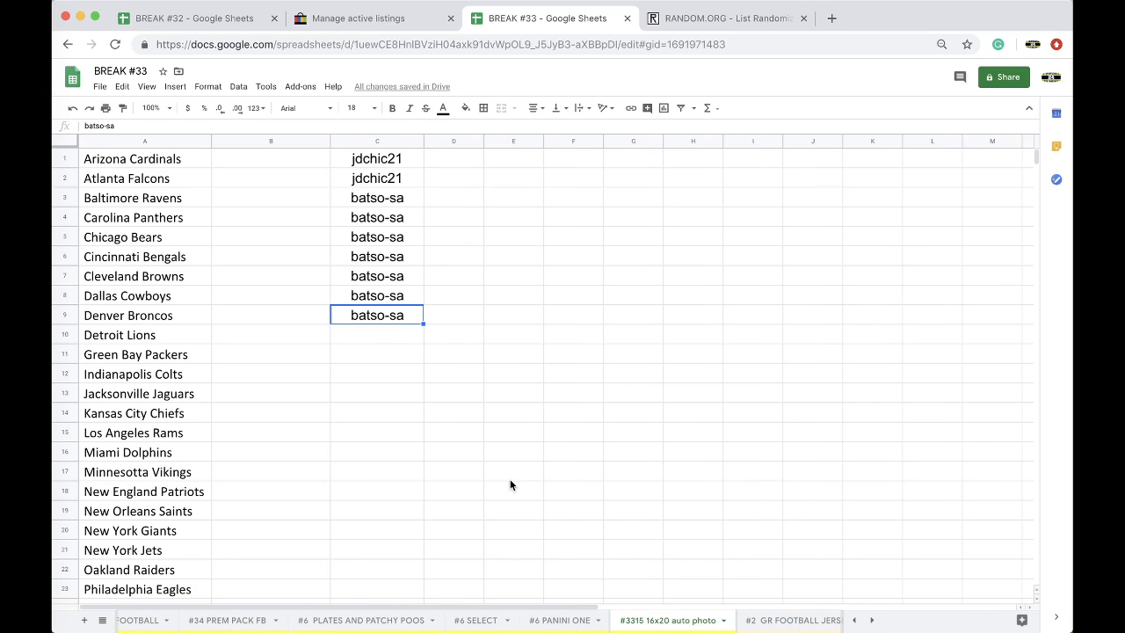
{"action": "left_click", "coordinate": [389, 338]}
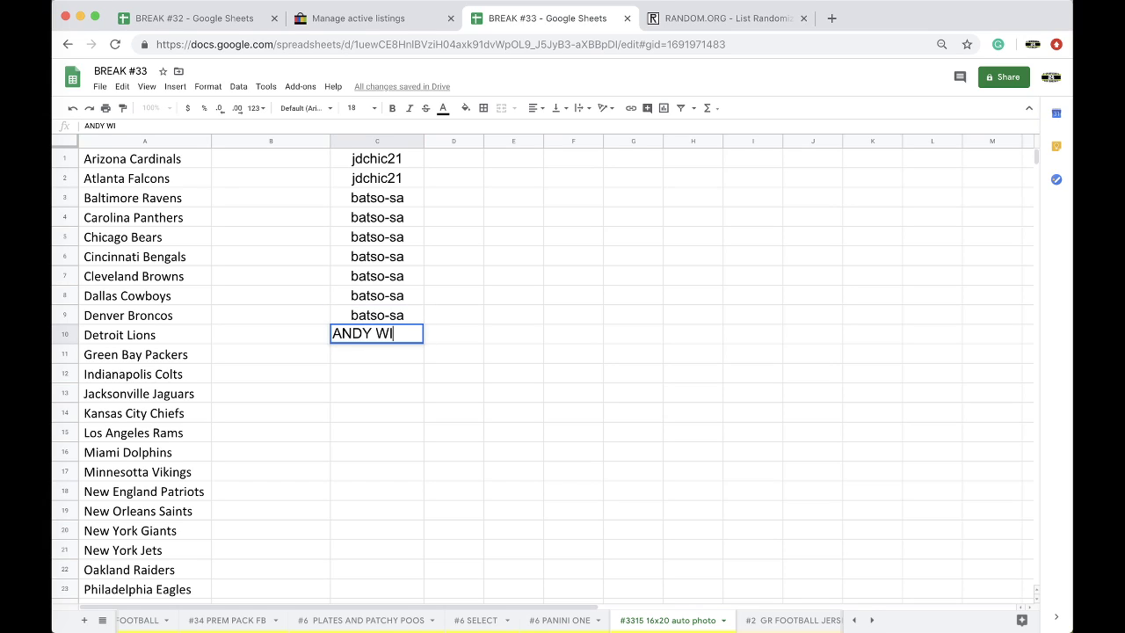
{"action": "key", "text": "Return"}
{"action": "left_click", "coordinate": [382, 339]}
{"action": "key", "text": "Delete"}
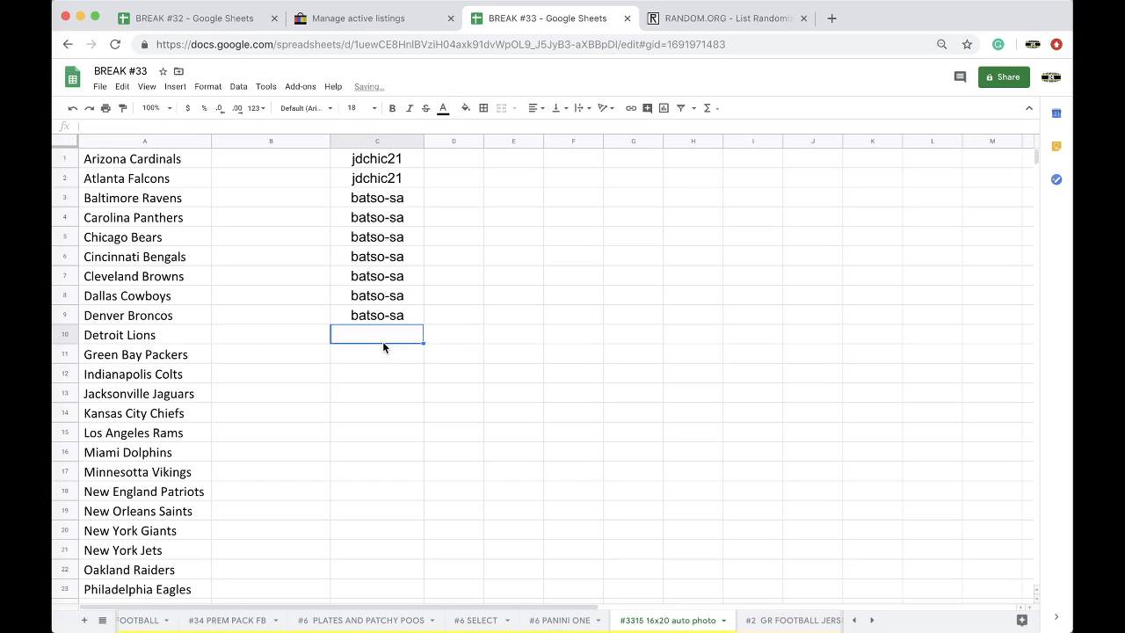
{"action": "key", "text": "super+z"}
{"action": "key", "text": "Down"}
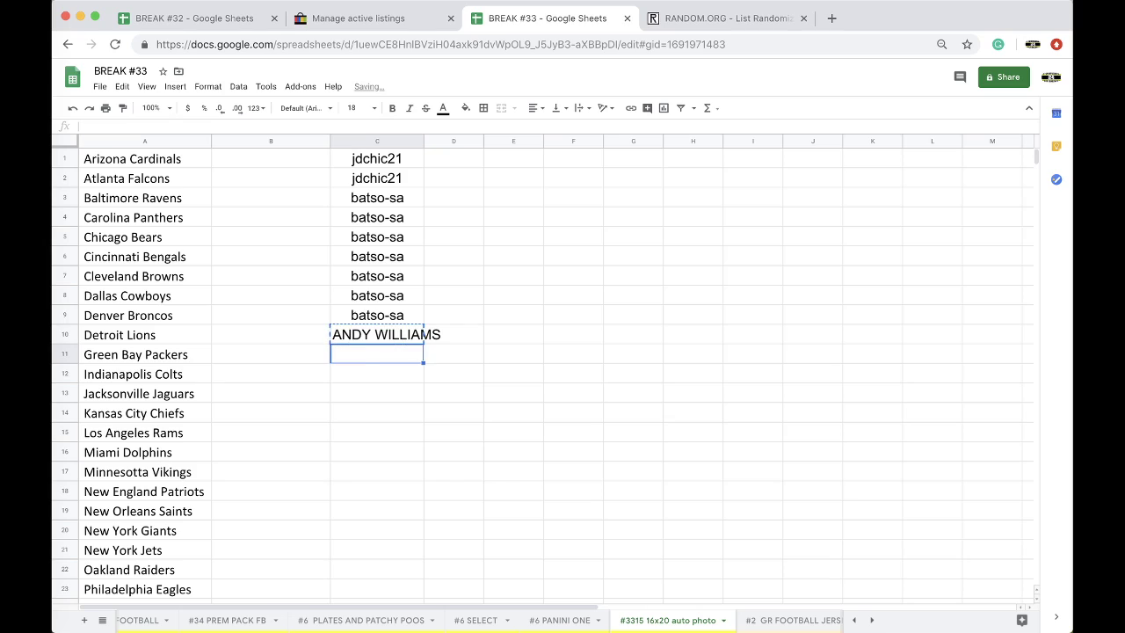
{"action": "key", "text": "super+v"}
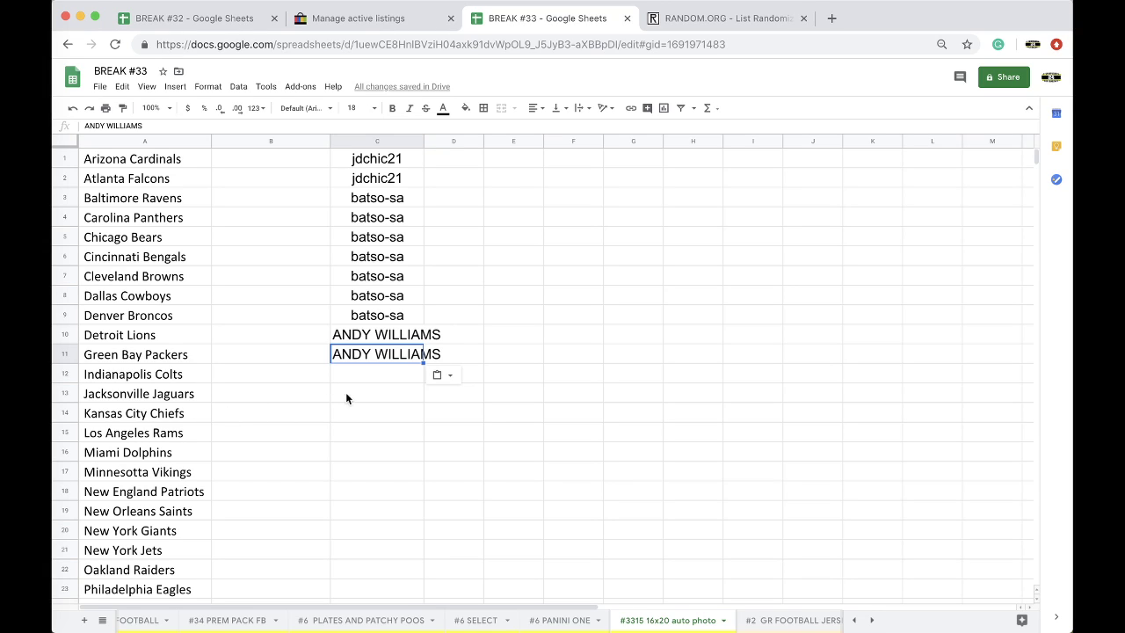
Step: Fill C10:C11 yellow as paid and move the #3315 tab before #6 PLATES AND PATCHY POOS
{"action": "left_click_drag", "start_coordinate": [383, 341], "coordinate": [383, 354]}
{"action": "left_click", "coordinate": [466, 108]}
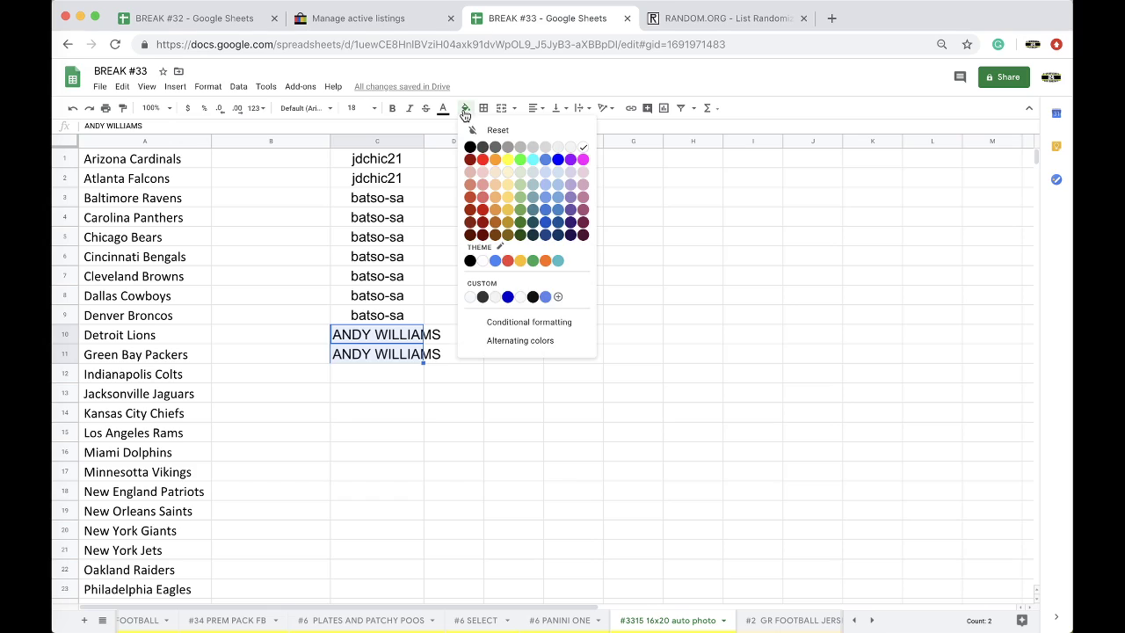
{"action": "left_click", "coordinate": [507, 158]}
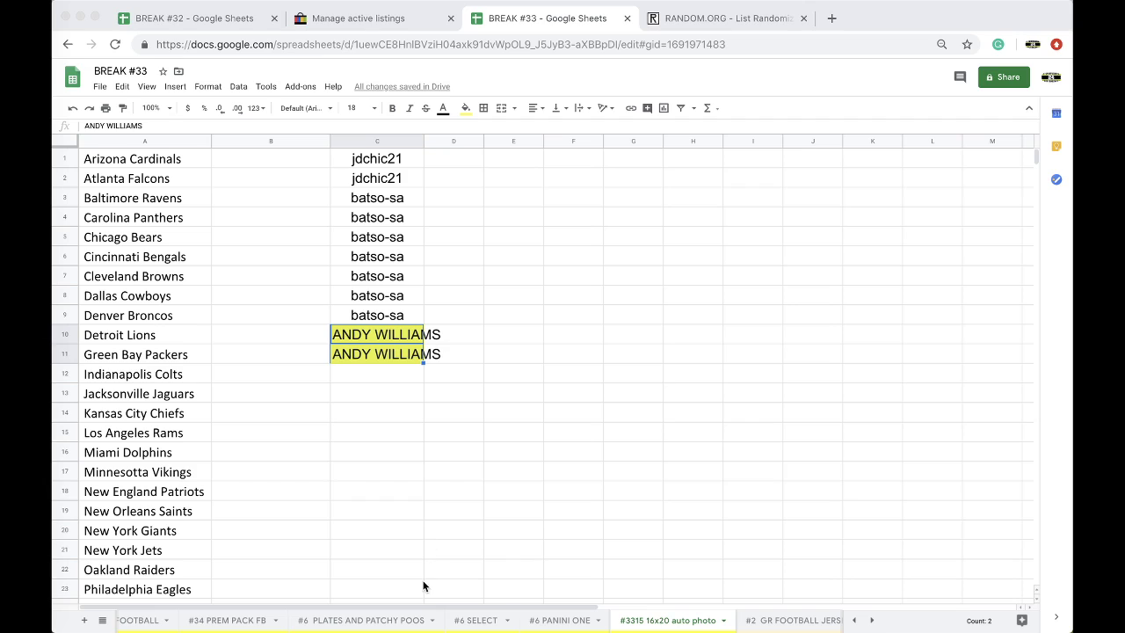
{"action": "left_click", "coordinate": [677, 626]}
{"action": "left_click_drag", "start_coordinate": [325, 621], "coordinate": [323, 626]}
Step: Paste the buyer's name as a value into C26 for Pittsburgh Steelers on #6 NCAA MINI
{"action": "scroll", "coordinate": [323, 626], "scroll_direction": "left", "scroll_amount": 5}
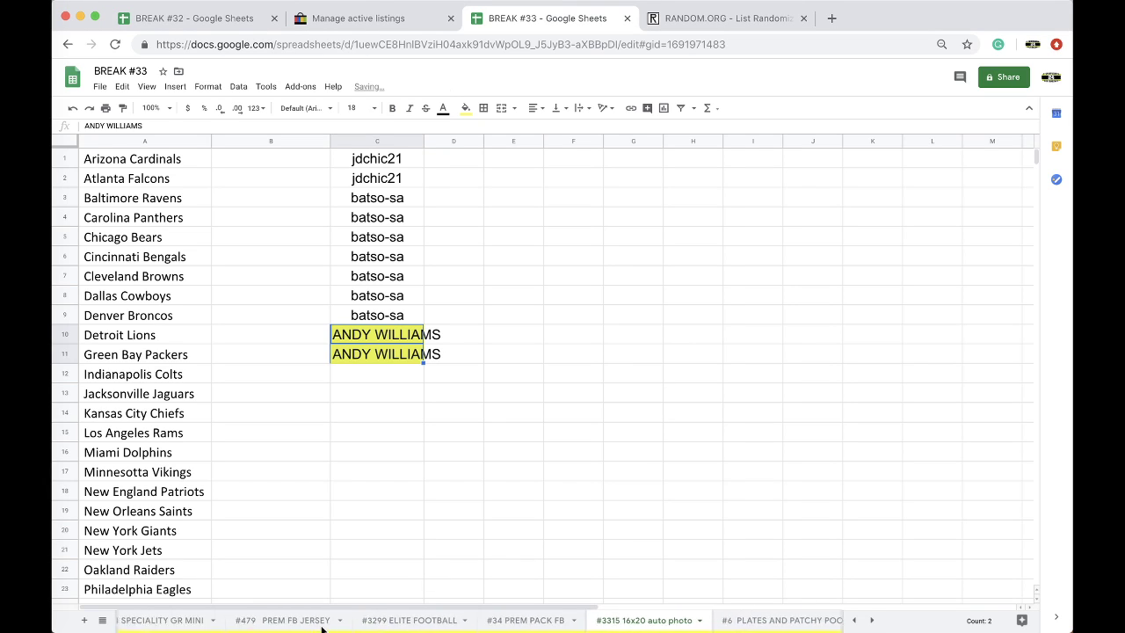
{"action": "left_click", "coordinate": [325, 622]}
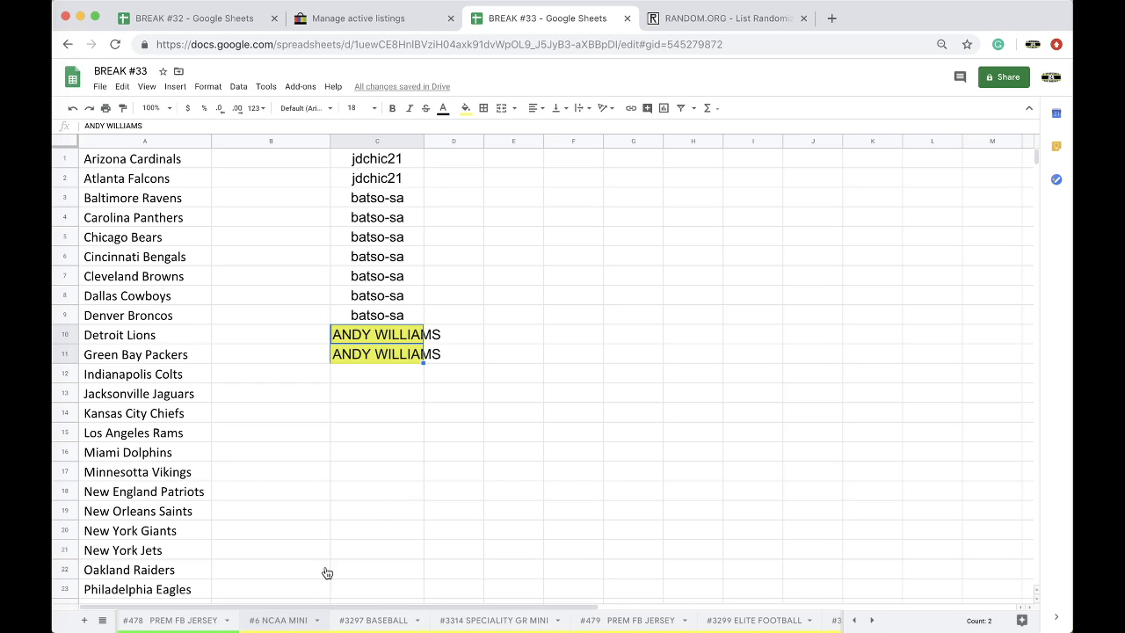
{"action": "left_click", "coordinate": [403, 472]}
{"action": "key", "text": "ctrl+v"}
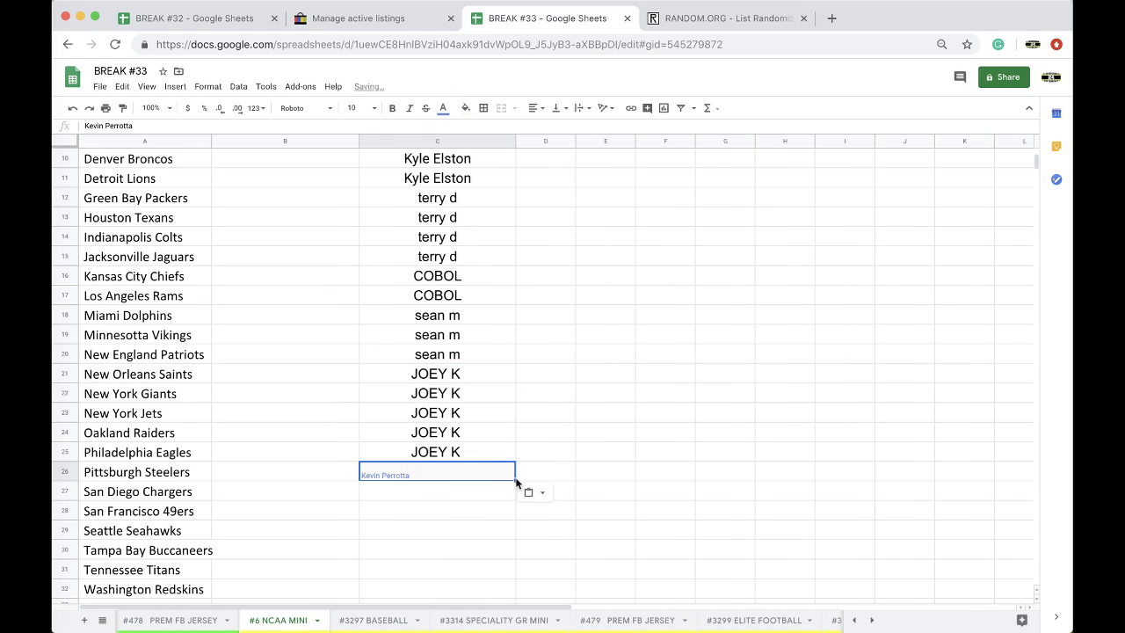
{"action": "left_click", "coordinate": [531, 490]}
{"action": "left_click", "coordinate": [567, 515]}
{"action": "scroll", "coordinate": [269, 625], "scroll_direction": "left", "scroll_amount": 3}
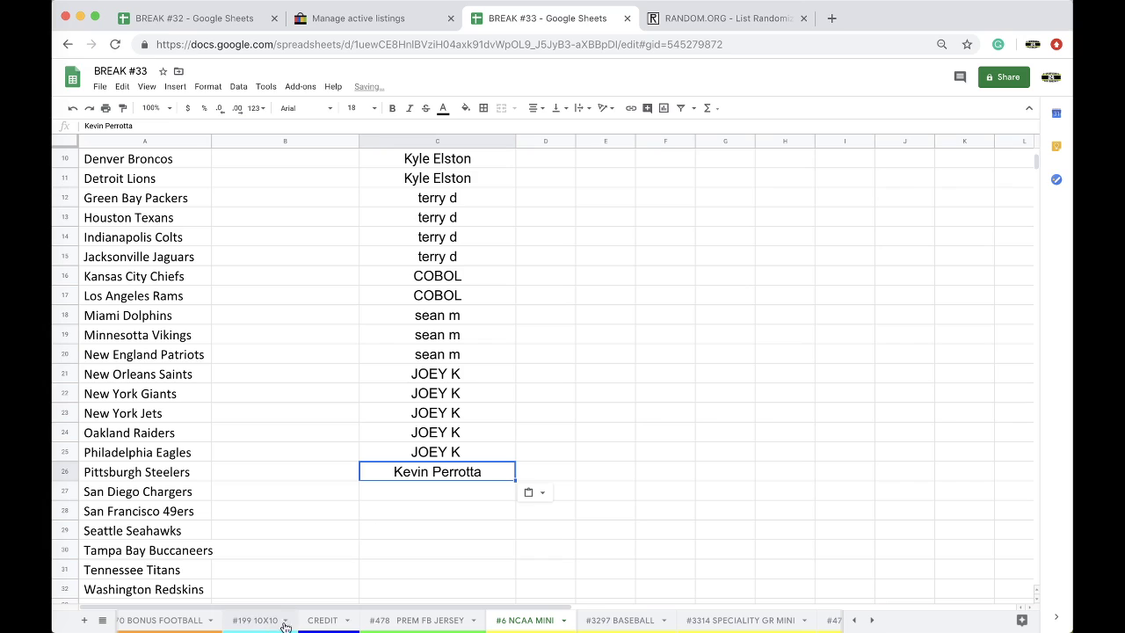
{"action": "left_click", "coordinate": [322, 621]}
Step: Search CREDIT for the buyer and change row 51's credit to $1
{"action": "key", "text": "ctrl+f"}
{"action": "type", "text": "KEVIN"}
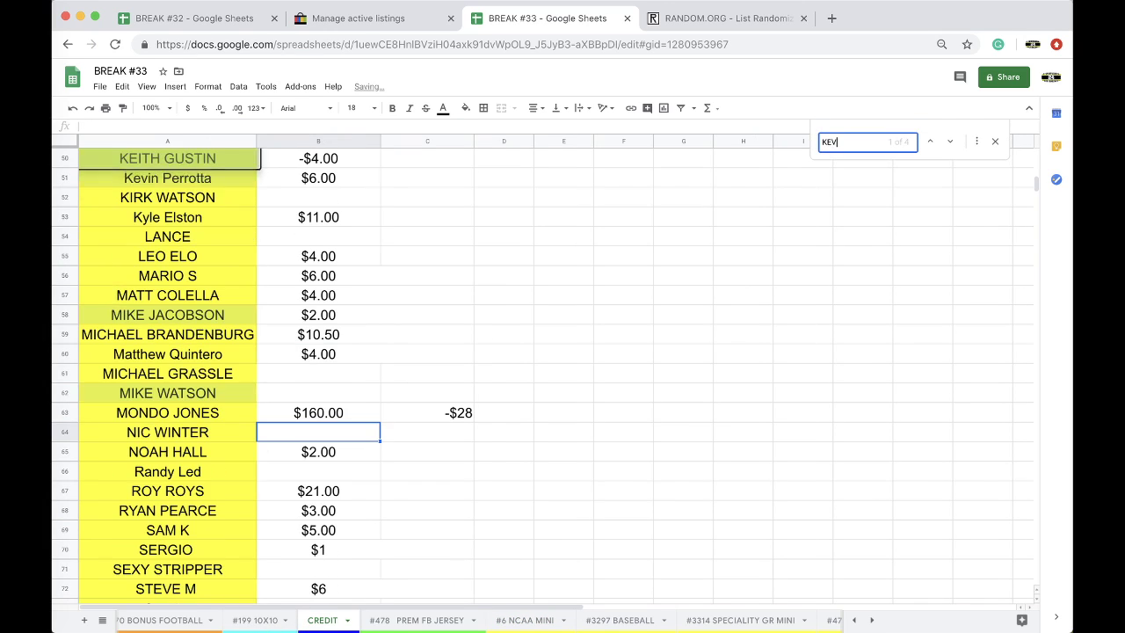
{"action": "left_click", "coordinate": [299, 178]}
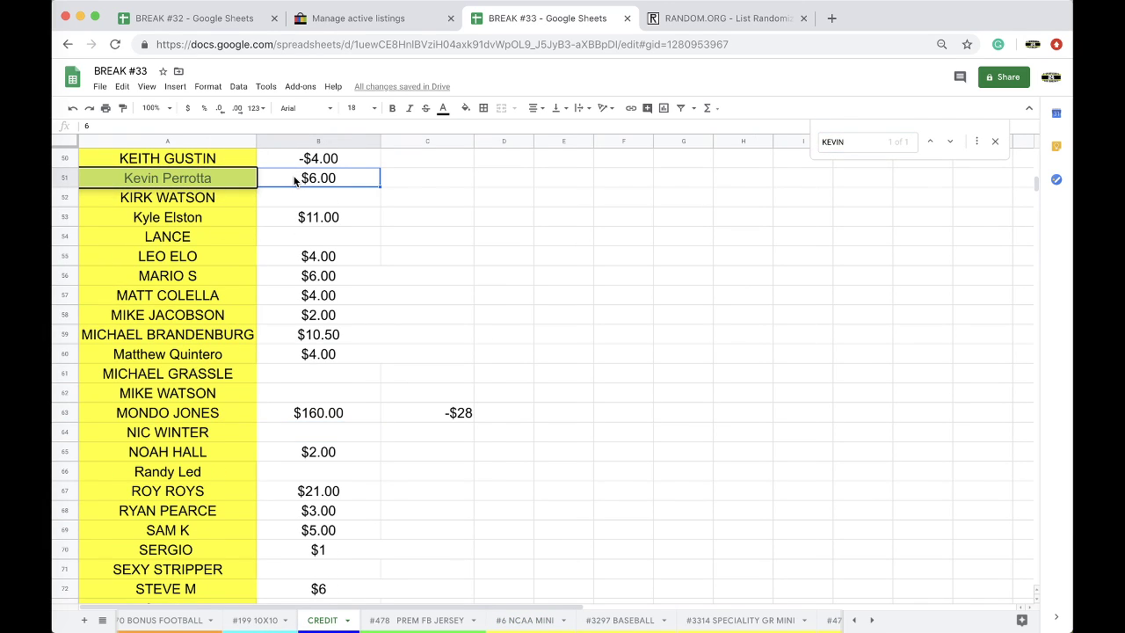
{"action": "type", "text": "$1"}
Step: Fill row 50's buyer name red and clear the find box
{"action": "scroll", "coordinate": [261, 200], "scroll_direction": "up", "scroll_amount": 1}
{"action": "left_click", "coordinate": [214, 201]}
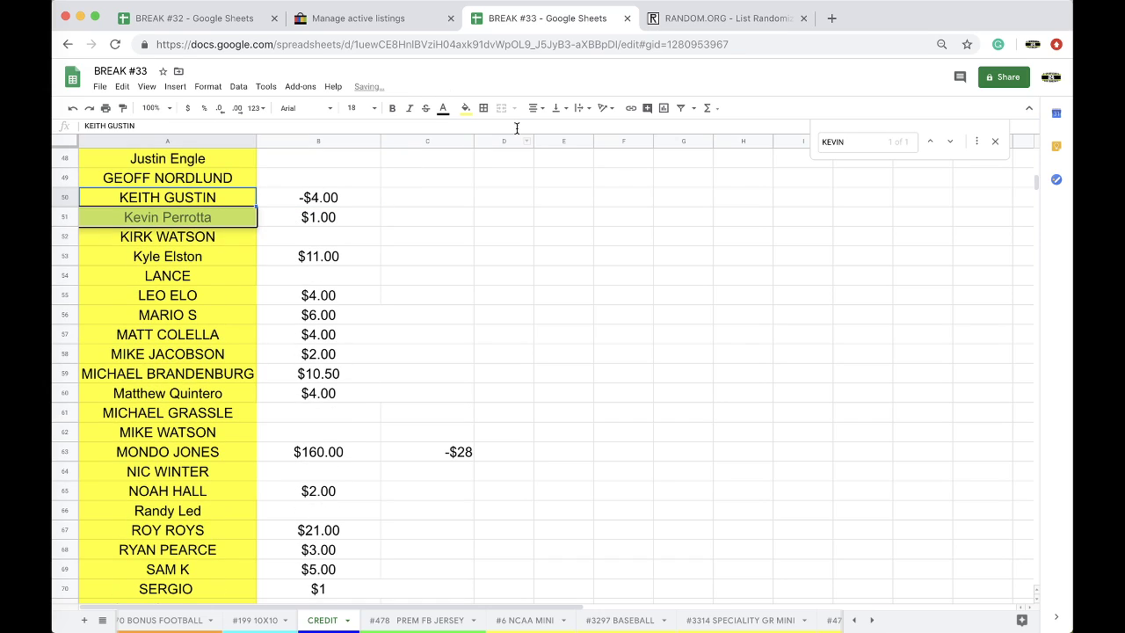
{"action": "left_click", "coordinate": [466, 108]}
{"action": "left_click", "coordinate": [483, 159]}
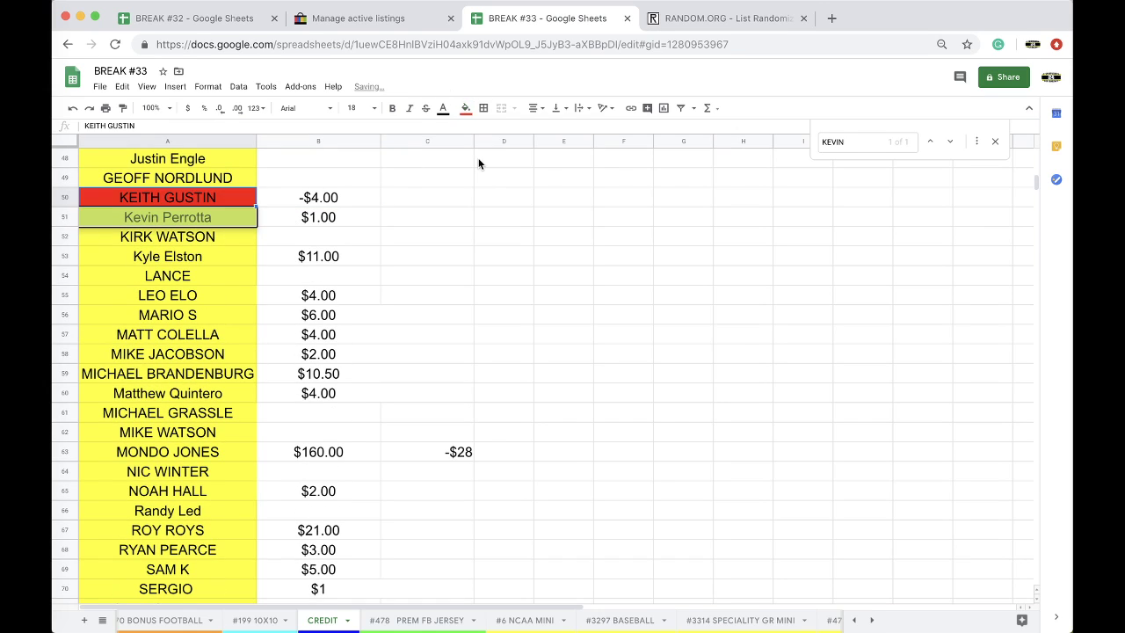
{"action": "left_click", "coordinate": [479, 236]}
{"action": "key", "text": "ctrl+f"}
{"action": "key", "text": "BackSpace"}
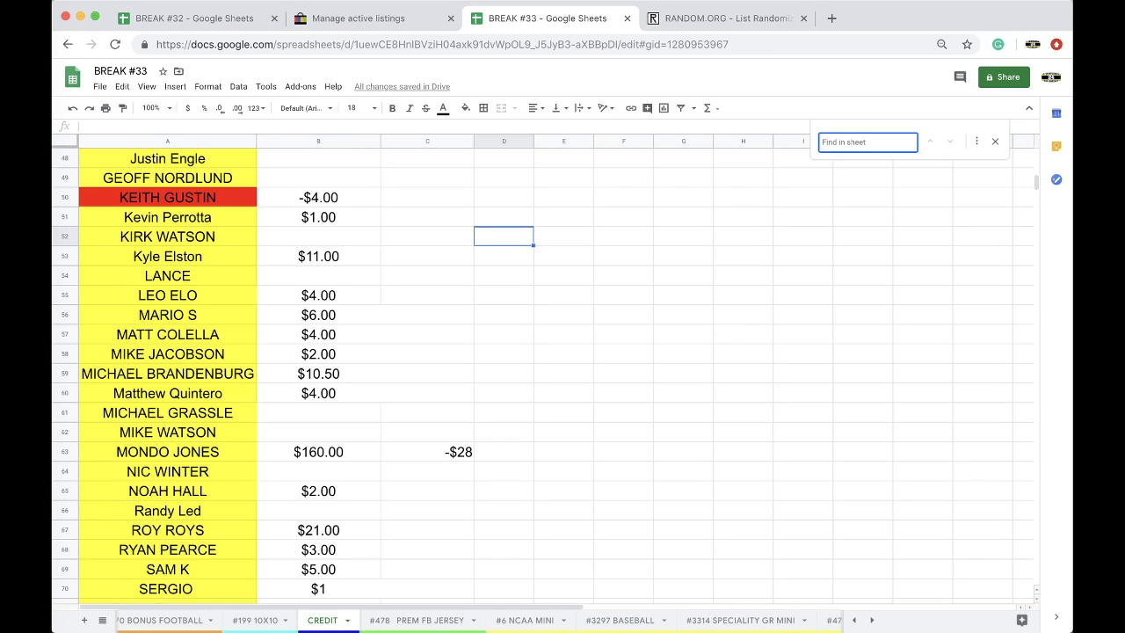
{"action": "key", "text": "super+Tab"}
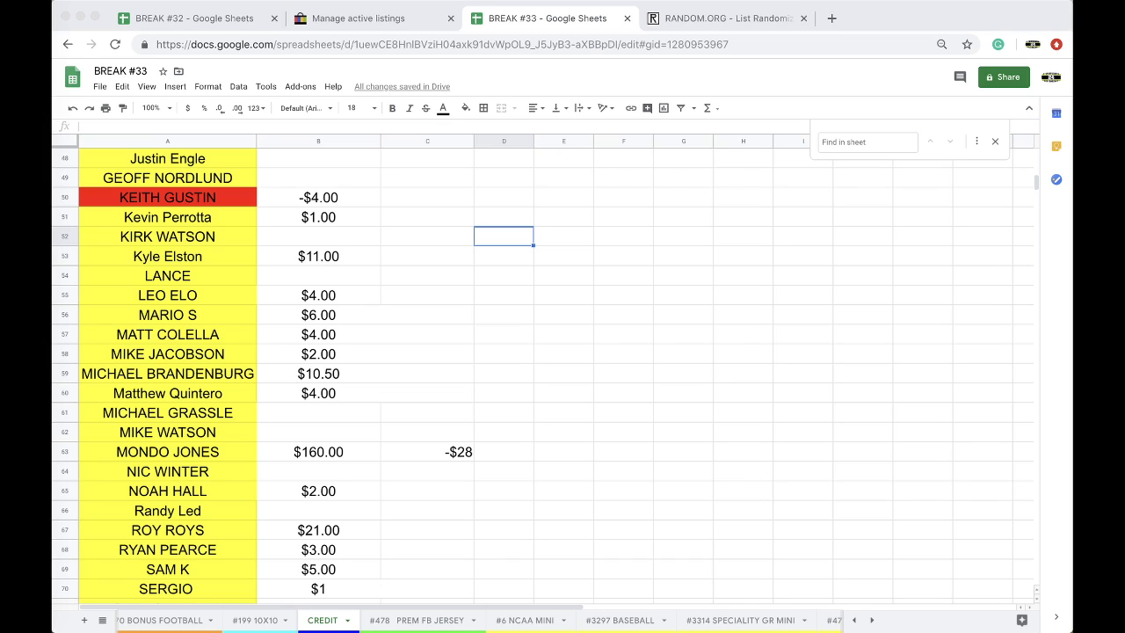
{"action": "scroll", "coordinate": [619, 624], "scroll_direction": "right", "scroll_amount": 3}
{"action": "left_click", "coordinate": [621, 626]}
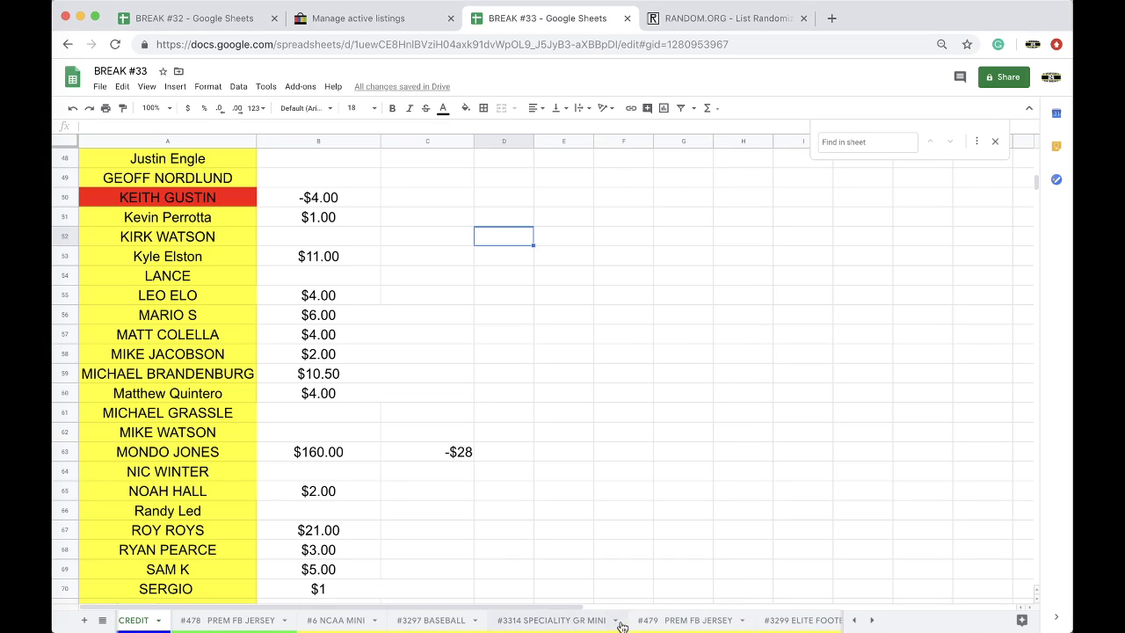
Step: On #479 PREM FB JERSEY, paste the buyer's name as values into C3:C5 and fill them yellow
{"action": "left_click", "coordinate": [668, 625]}
{"action": "left_click", "coordinate": [323, 180]}
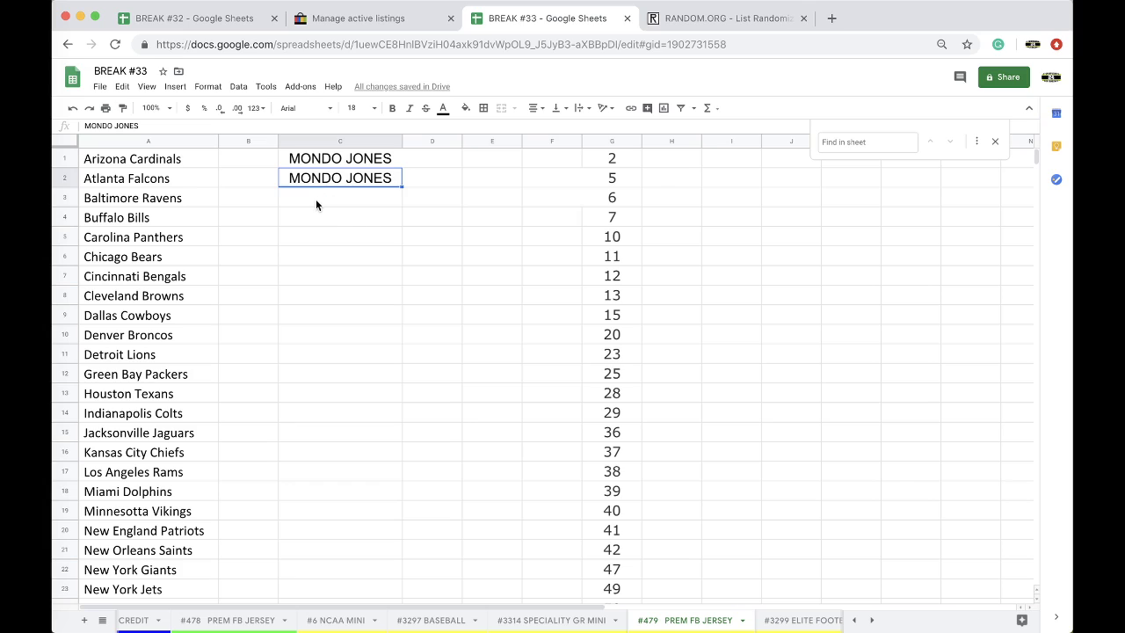
{"action": "left_click", "coordinate": [316, 204]}
{"action": "left_click", "coordinate": [415, 219]}
{"action": "left_click", "coordinate": [463, 239]}
{"action": "key", "text": "Down"}
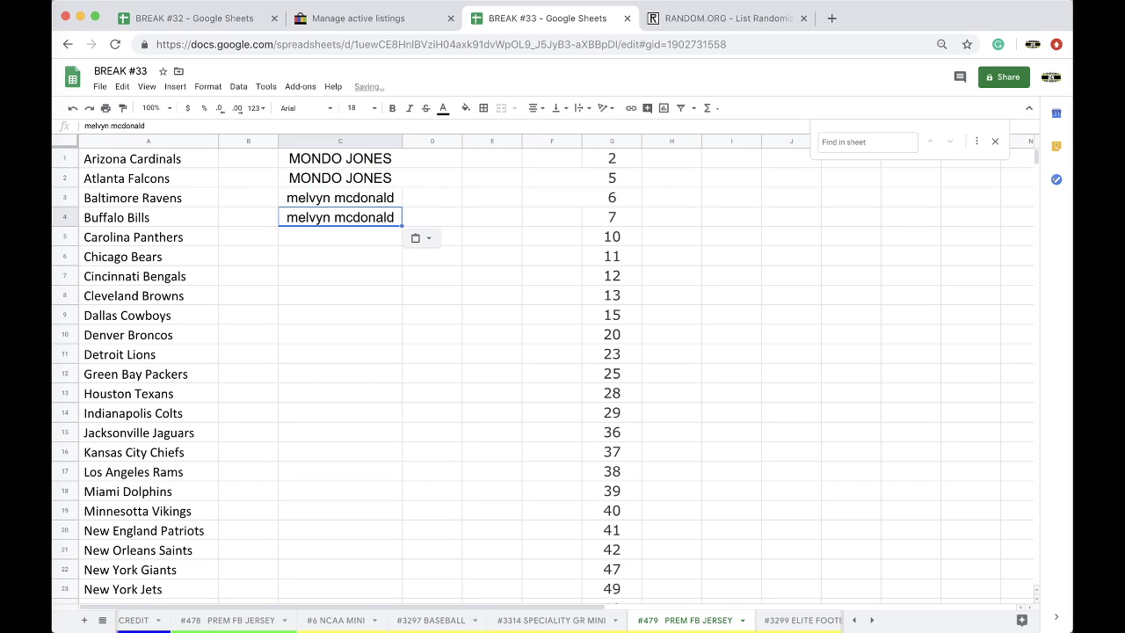
{"action": "key", "text": "Down"}
{"action": "left_click_drag", "start_coordinate": [369, 200], "coordinate": [364, 232]}
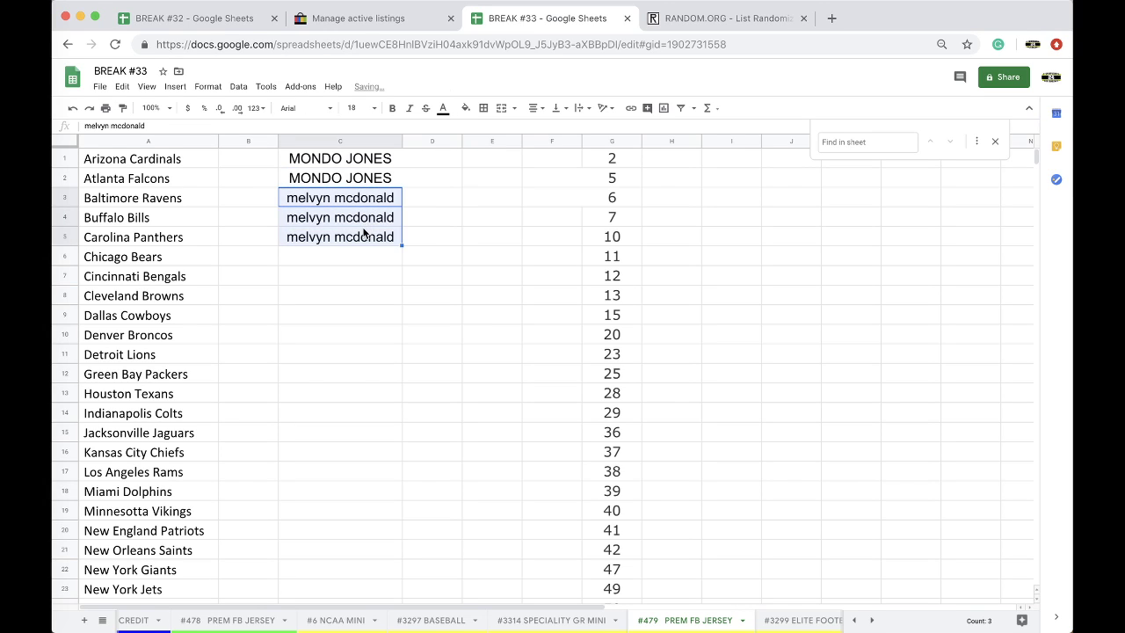
{"action": "left_click", "coordinate": [466, 107]}
{"action": "left_click", "coordinate": [505, 158]}
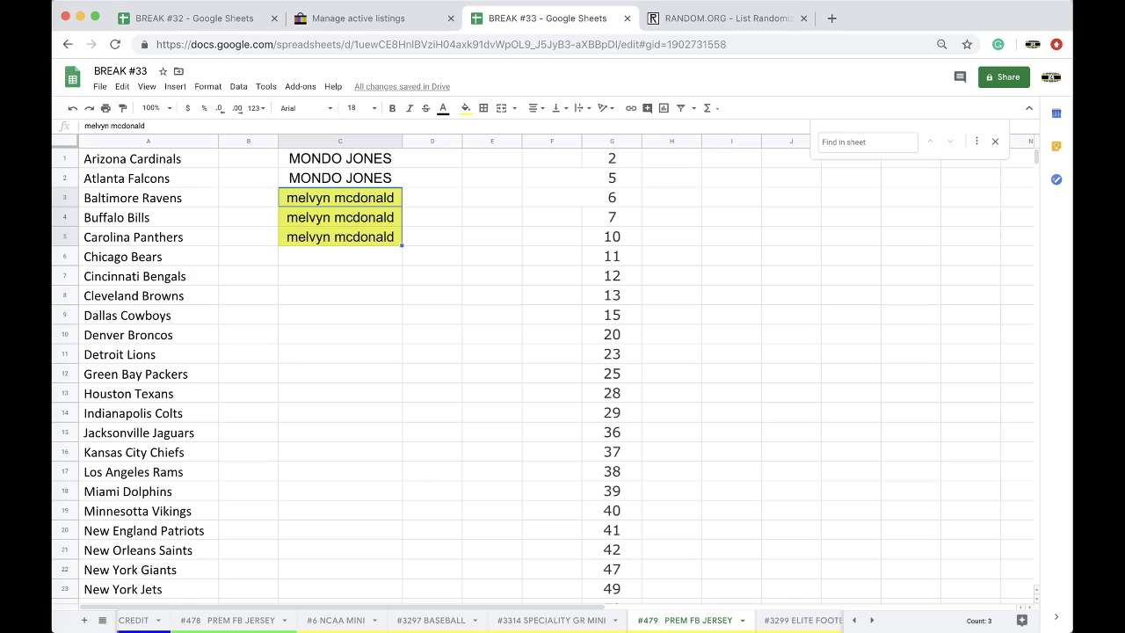
Step: On #3297 BASEBALL, enter a buyer's name in D29 and copy it to D30
{"action": "key", "text": "super+Tab"}
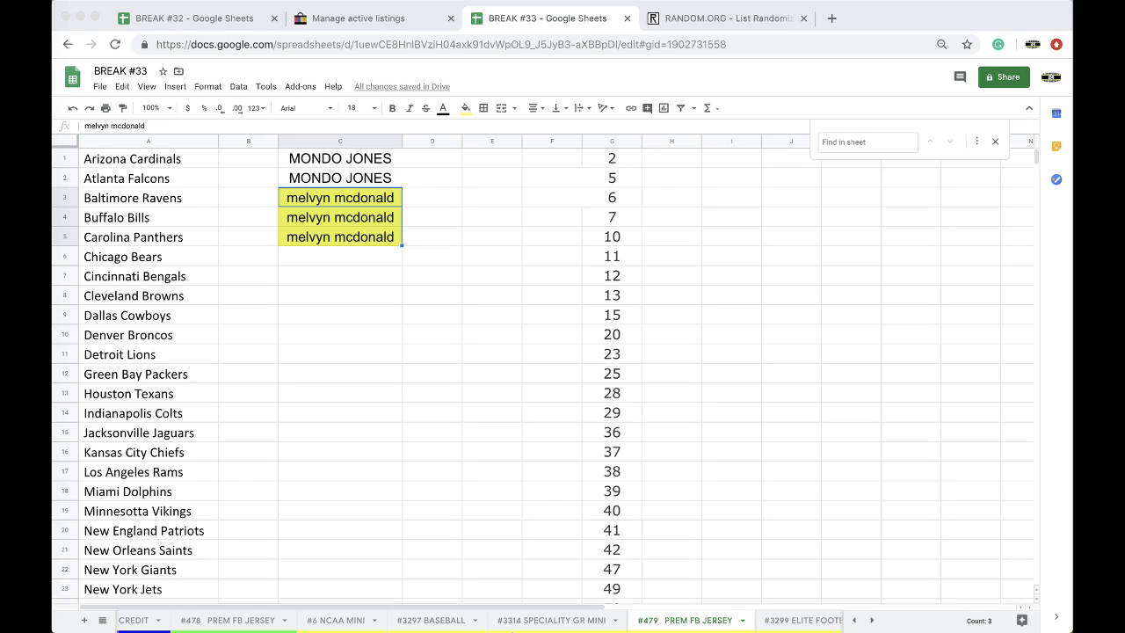
{"action": "left_click", "coordinate": [446, 623]}
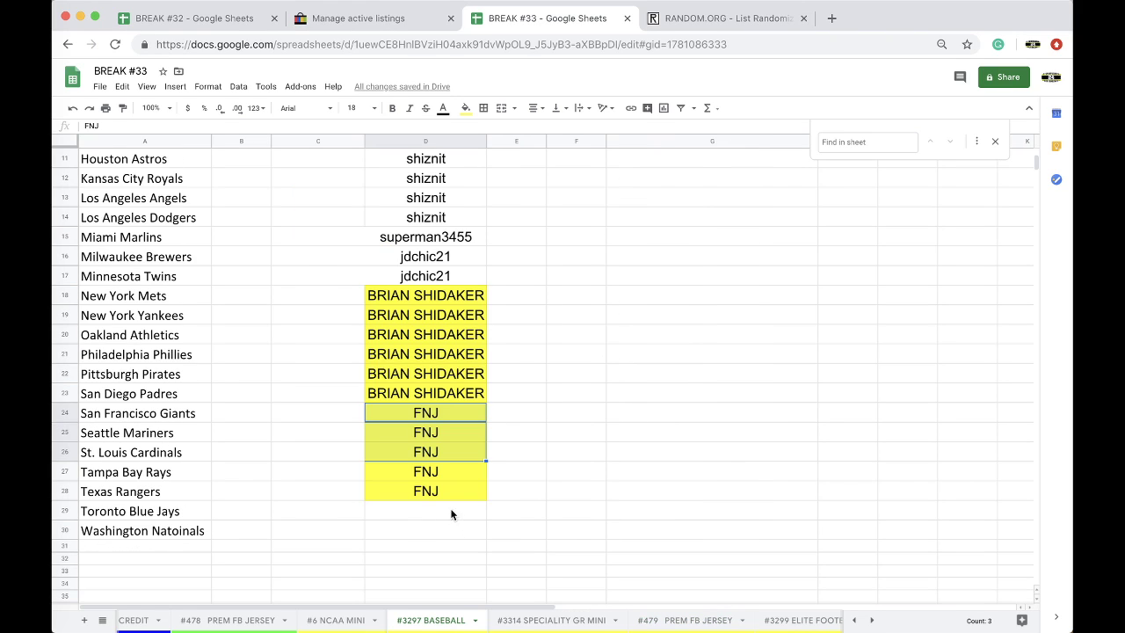
{"action": "left_click", "coordinate": [427, 513]}
{"action": "type", "text": "SUZ M"}
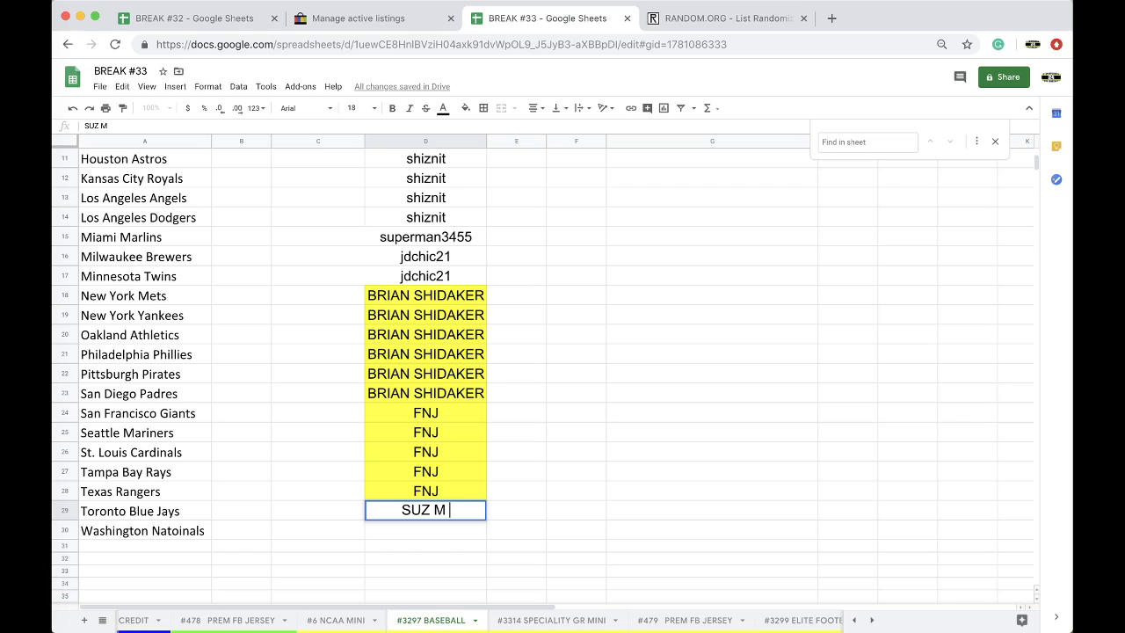
{"action": "key", "text": "Return"}
{"action": "left_click", "coordinate": [422, 509]}
{"action": "key", "text": "ctrl+c"}
{"action": "key", "text": "Down"}
{"action": "key", "text": "ctrl+v"}
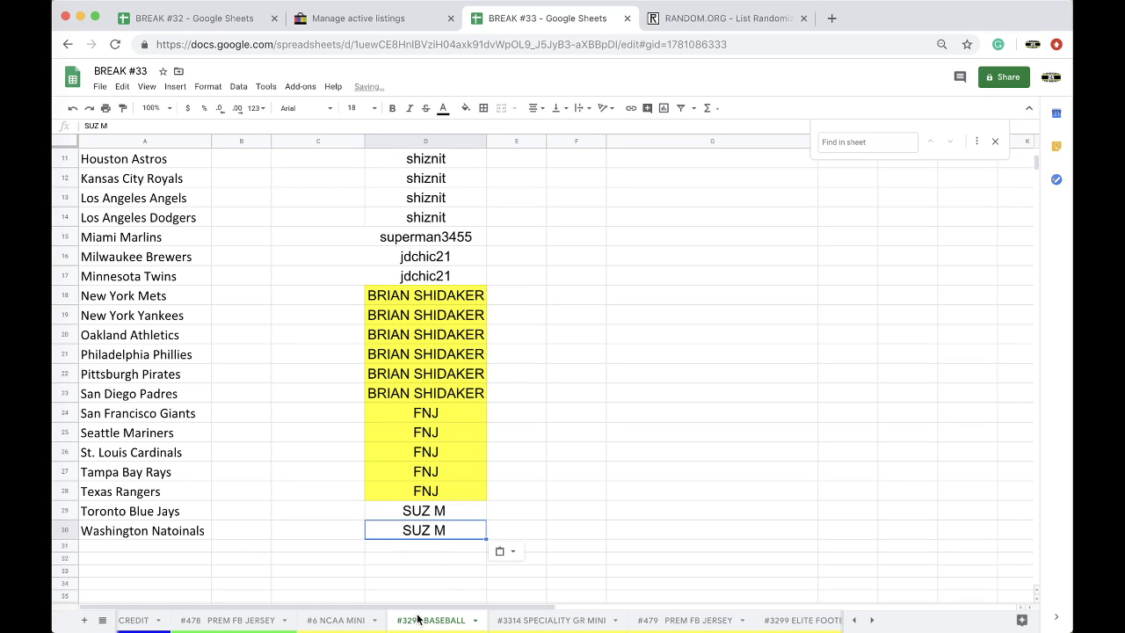
Step: Move the #3297 BASEBALL tab ahead of #6 NCAA MINI
{"action": "right_click", "coordinate": [420, 621]}
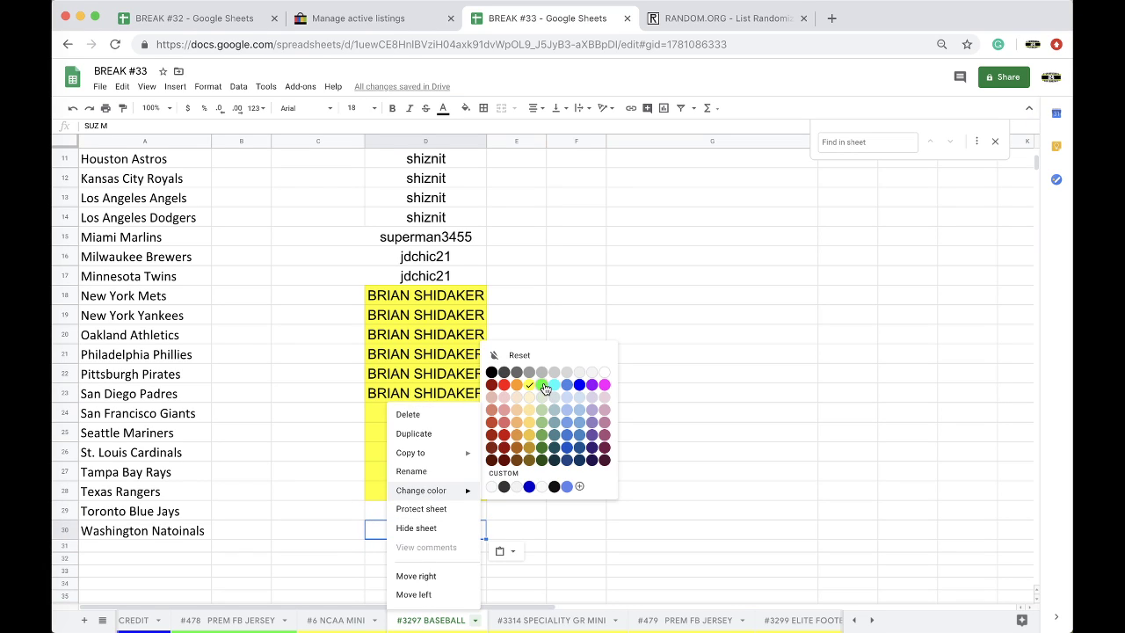
{"action": "left_click", "coordinate": [420, 626]}
{"action": "mouse_move", "coordinate": [419, 627]}
{"action": "left_mouse_down"}
{"action": "mouse_move", "coordinate": [341, 624]}
{"action": "mouse_move", "coordinate": [436, 617]}
{"action": "left_mouse_up"}
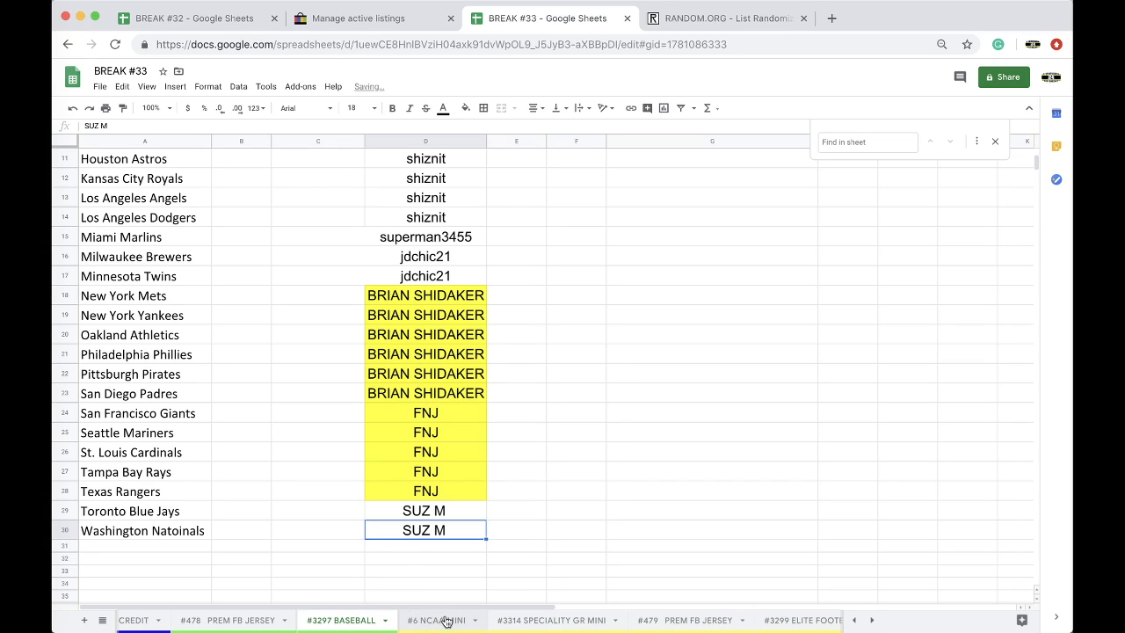
{"action": "left_click", "coordinate": [444, 620]}
Step: On #3314 SPECIALITY GR MINI, enter a new buyer in C24:C25 and fill both yellow
{"action": "left_click", "coordinate": [545, 620]}
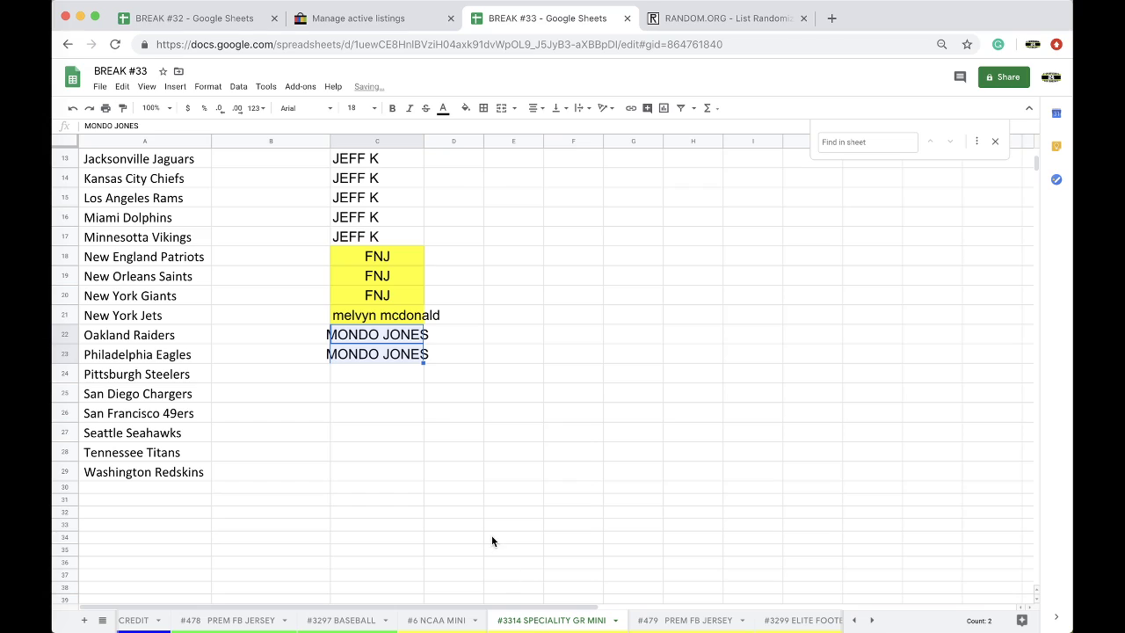
{"action": "left_click", "coordinate": [382, 378]}
{"action": "key", "text": "ctrl+v"}
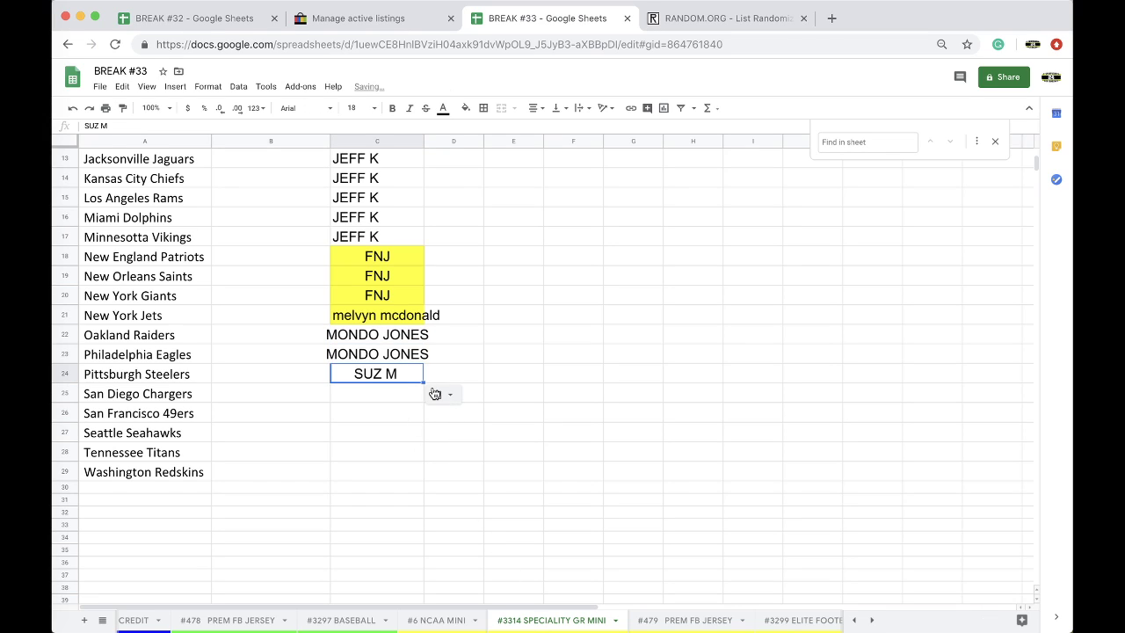
{"action": "type", "text": "MATT K"}
{"action": "key", "text": "Up"}
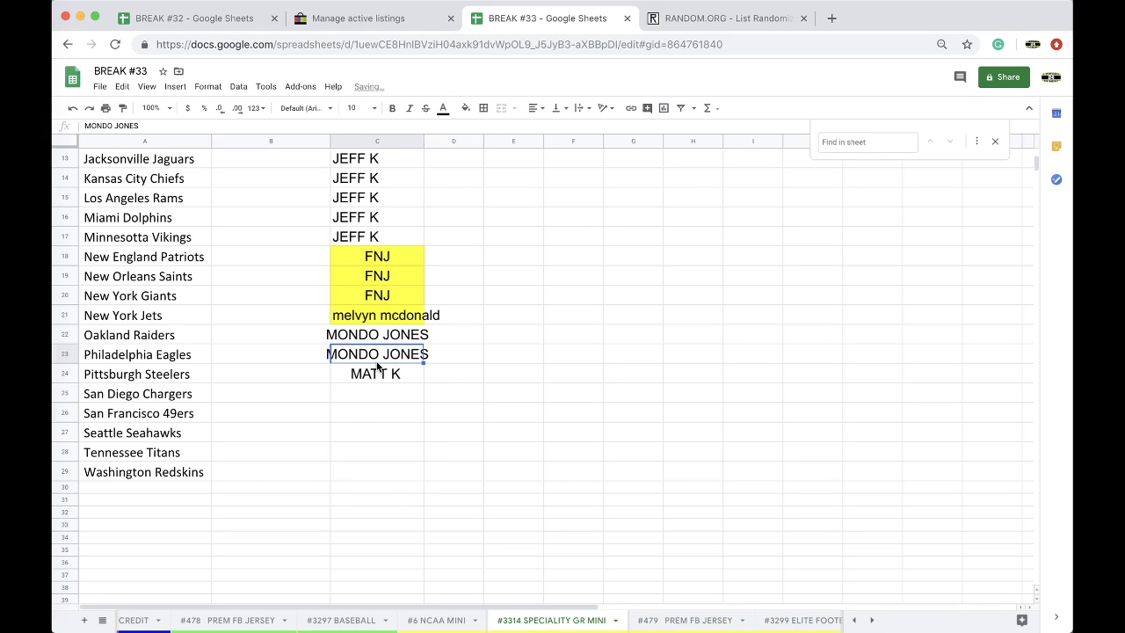
{"action": "left_click", "coordinate": [374, 372]}
{"action": "key", "text": "ctrl+c"}
{"action": "key", "text": "Down"}
{"action": "key", "text": "ctrl+v"}
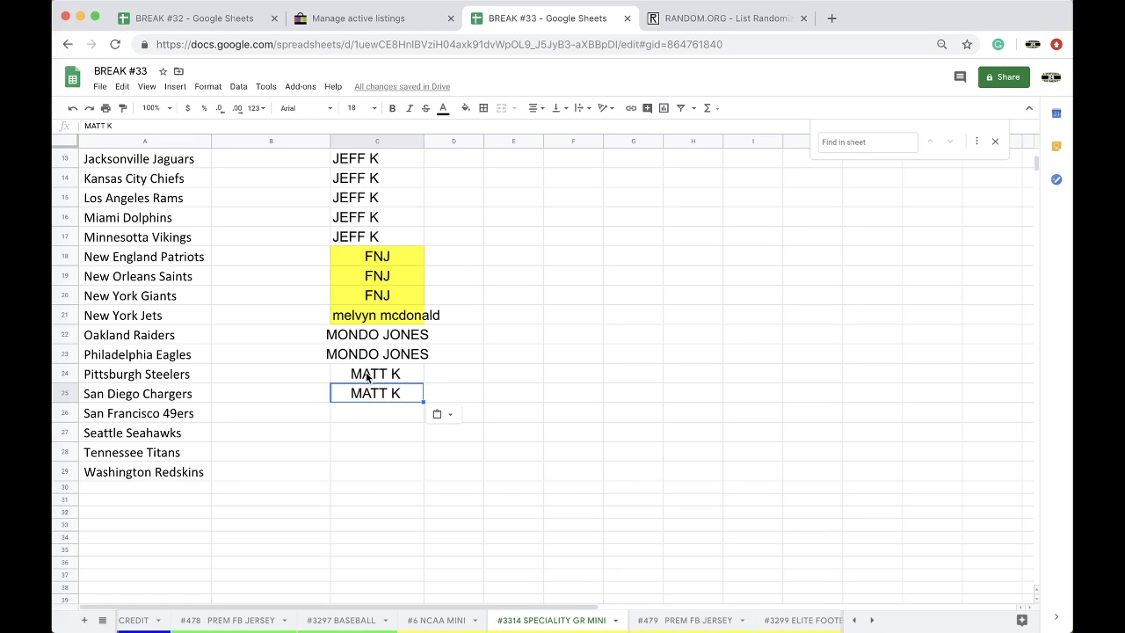
{"action": "left_click_drag", "start_coordinate": [369, 378], "coordinate": [369, 393]}
{"action": "left_click", "coordinate": [466, 109]}
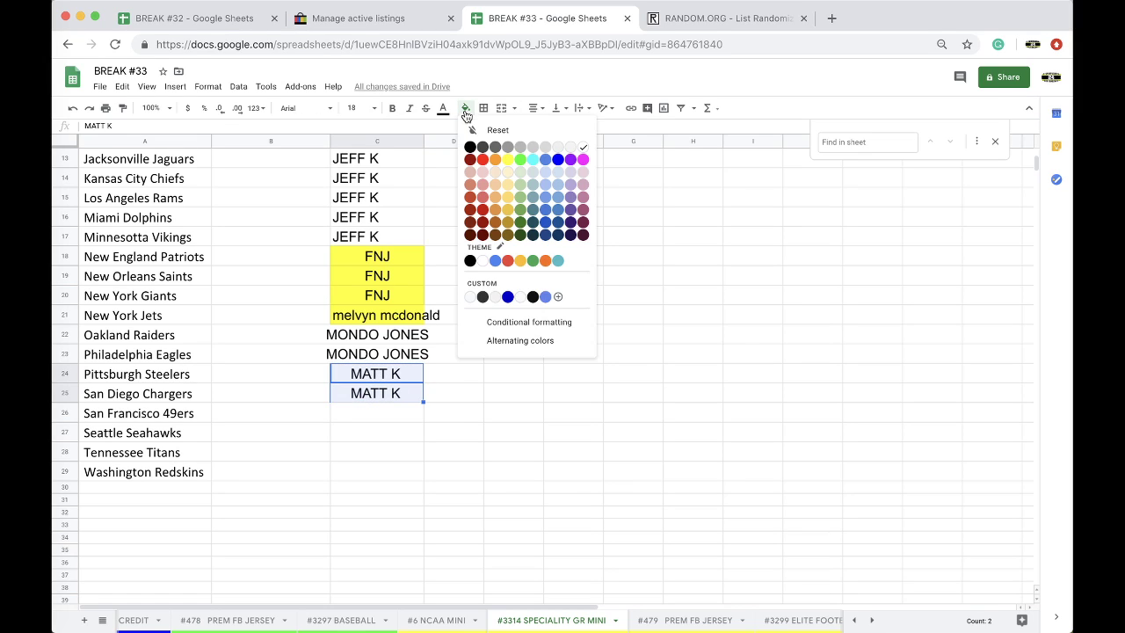
{"action": "left_click", "coordinate": [508, 156]}
Step: Move the #3314 SPECIALITY GR MINI tab ahead of #6 NCAA MINI
{"action": "left_click_drag", "start_coordinate": [534, 622], "coordinate": [445, 622]}
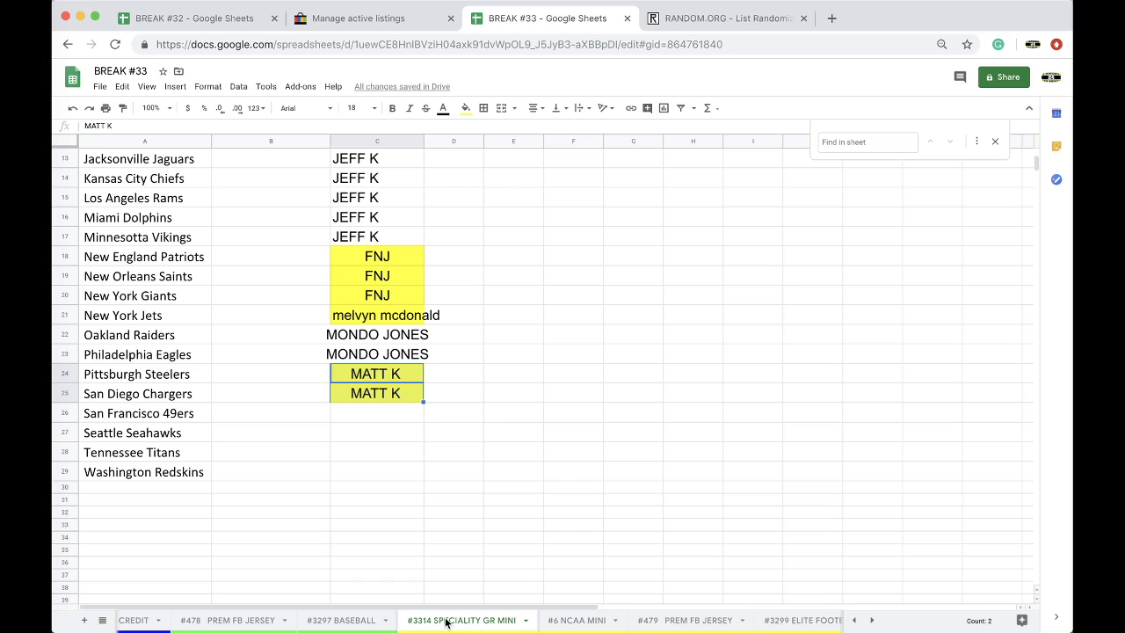
{"action": "scroll", "coordinate": [446, 623], "scroll_direction": "right", "scroll_amount": 5}
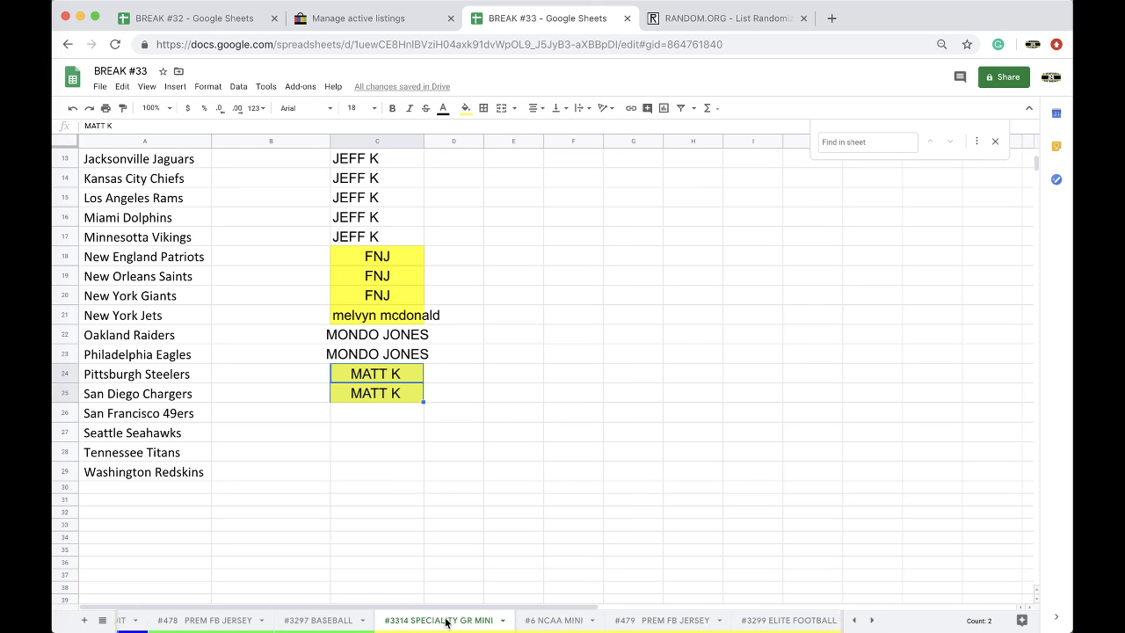
{"action": "left_click", "coordinate": [629, 620]}
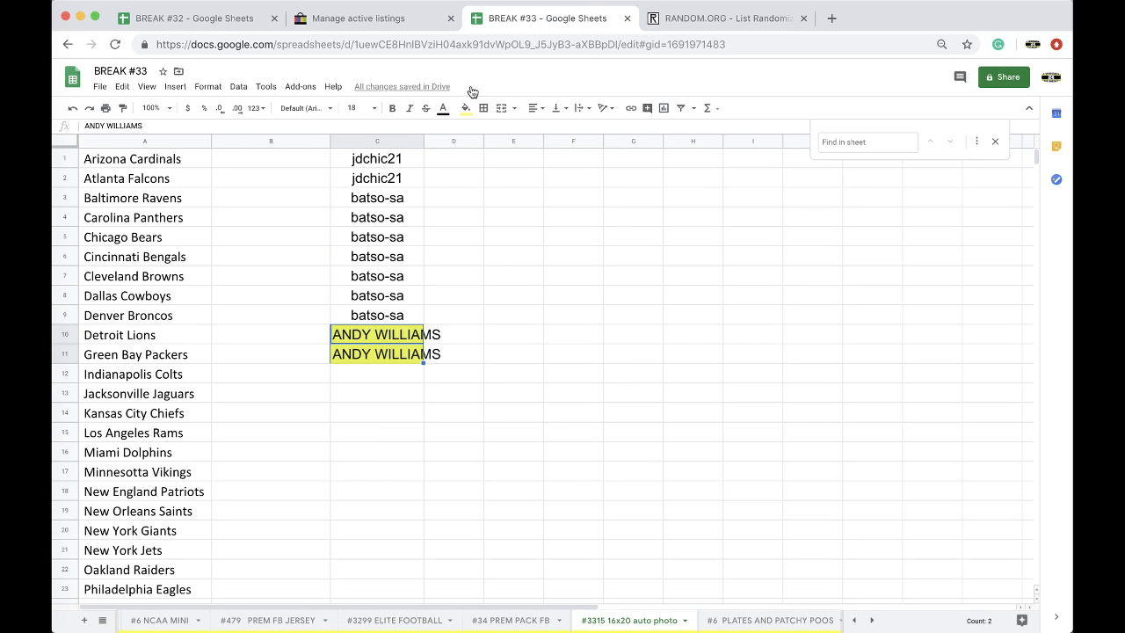
Step: Reset the fill on C10:C11 (Lions, Packers) on #3315 to remove the yellow
{"action": "left_click", "coordinate": [466, 107]}
{"action": "left_click", "coordinate": [482, 131]}
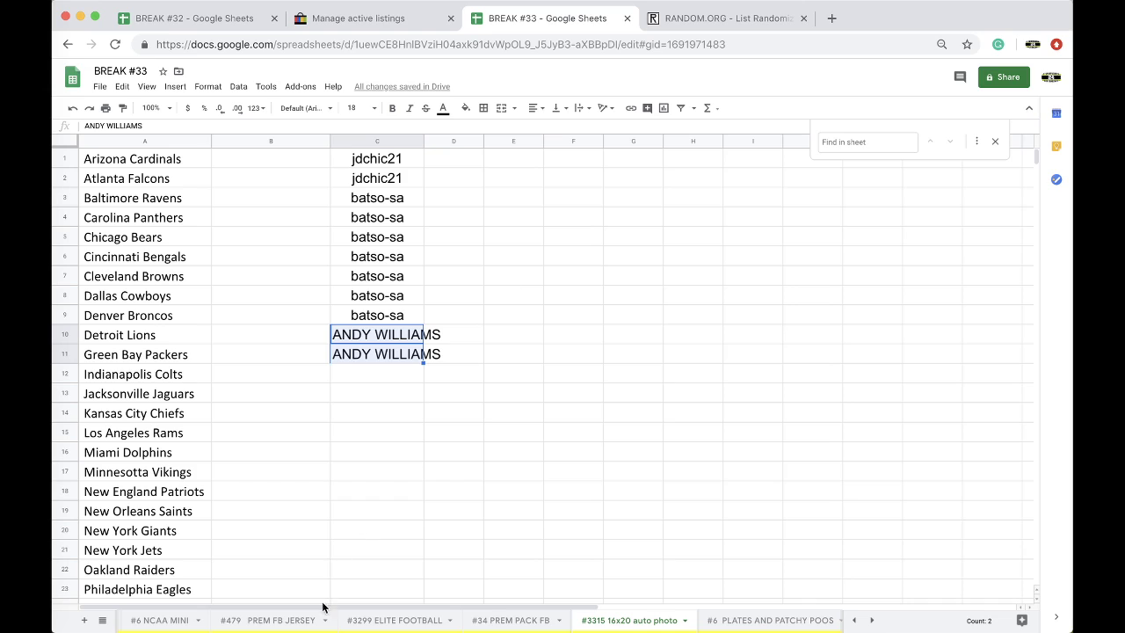
{"action": "scroll", "coordinate": [312, 622], "scroll_direction": "left", "scroll_amount": 5}
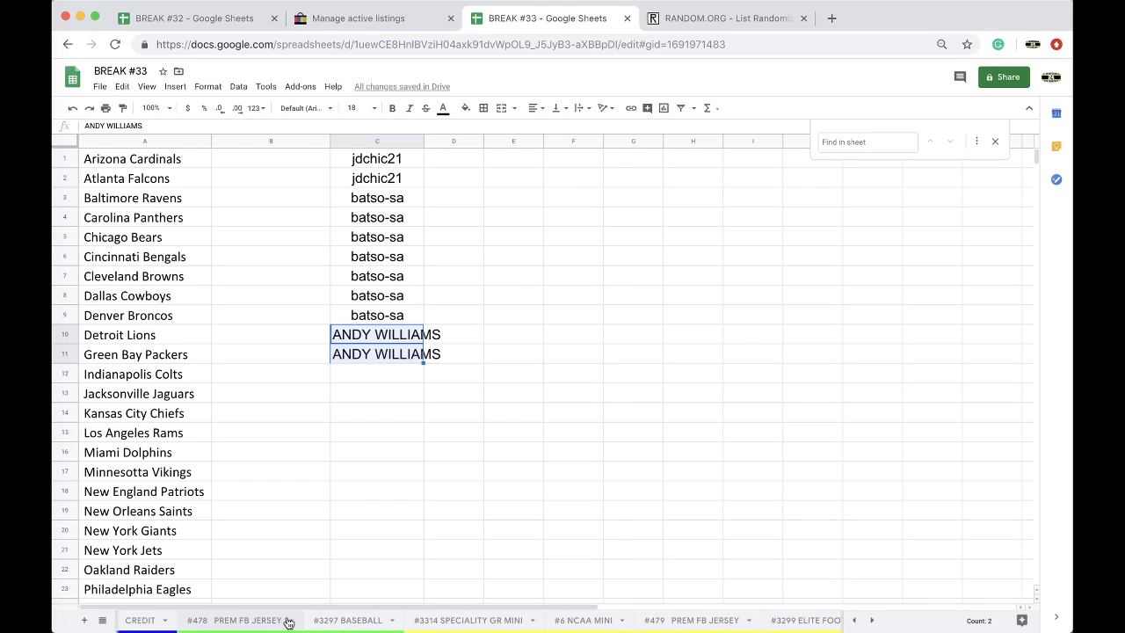
{"action": "left_click", "coordinate": [567, 626]}
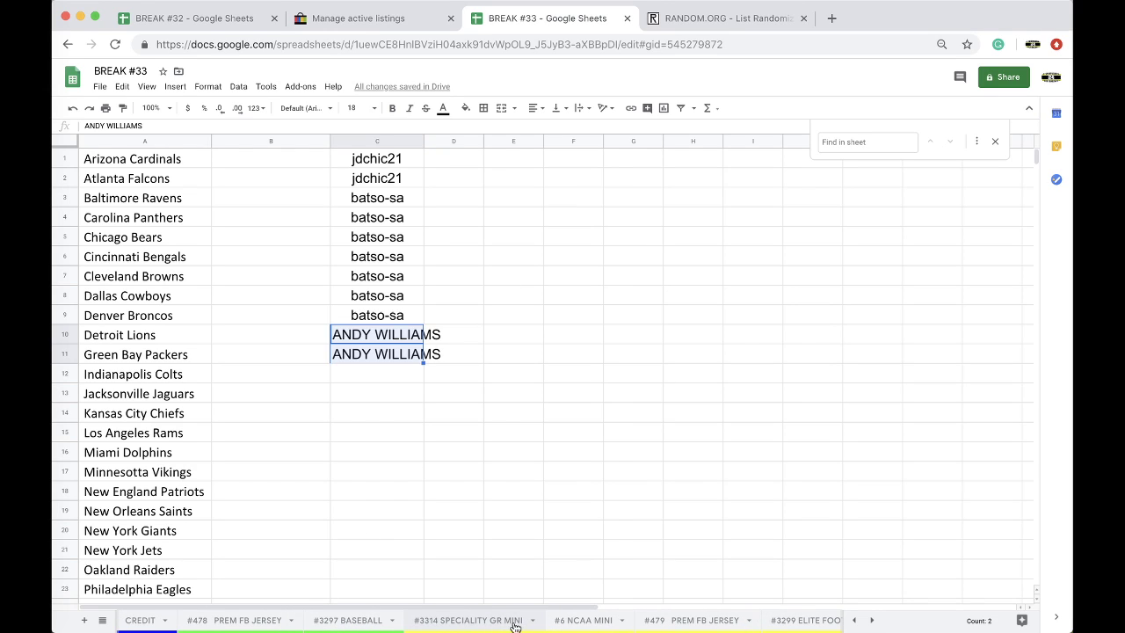
Step: Reset the fill on D18:D23 (Mets through Padres) on #3297 BASEBALL
{"action": "left_click", "coordinate": [358, 624]}
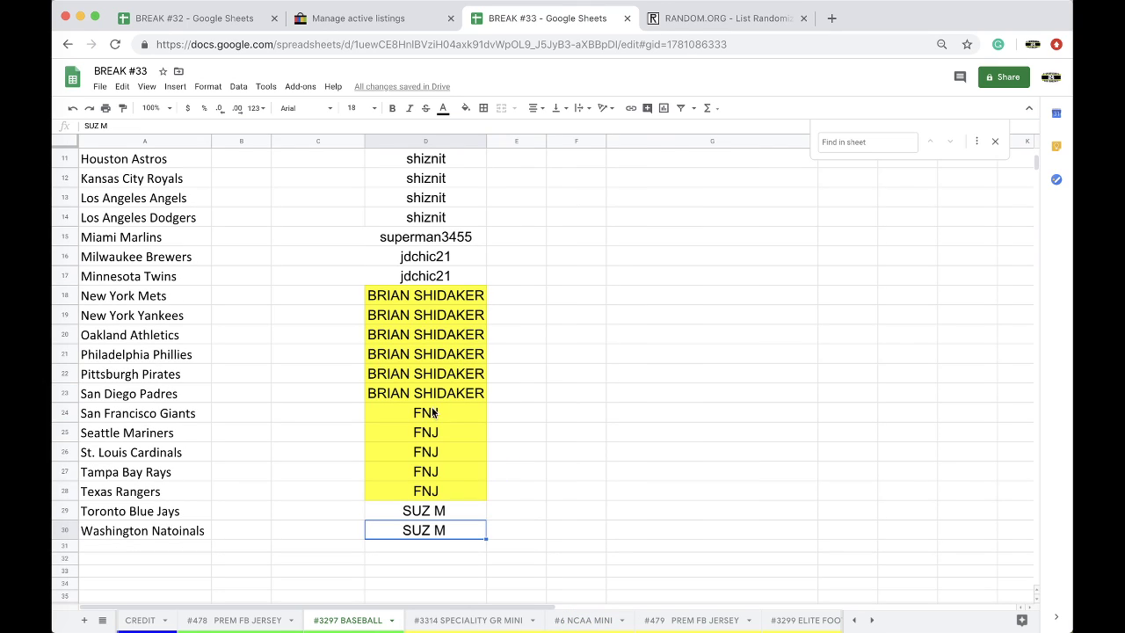
{"action": "left_click_drag", "start_coordinate": [424, 303], "coordinate": [437, 401]}
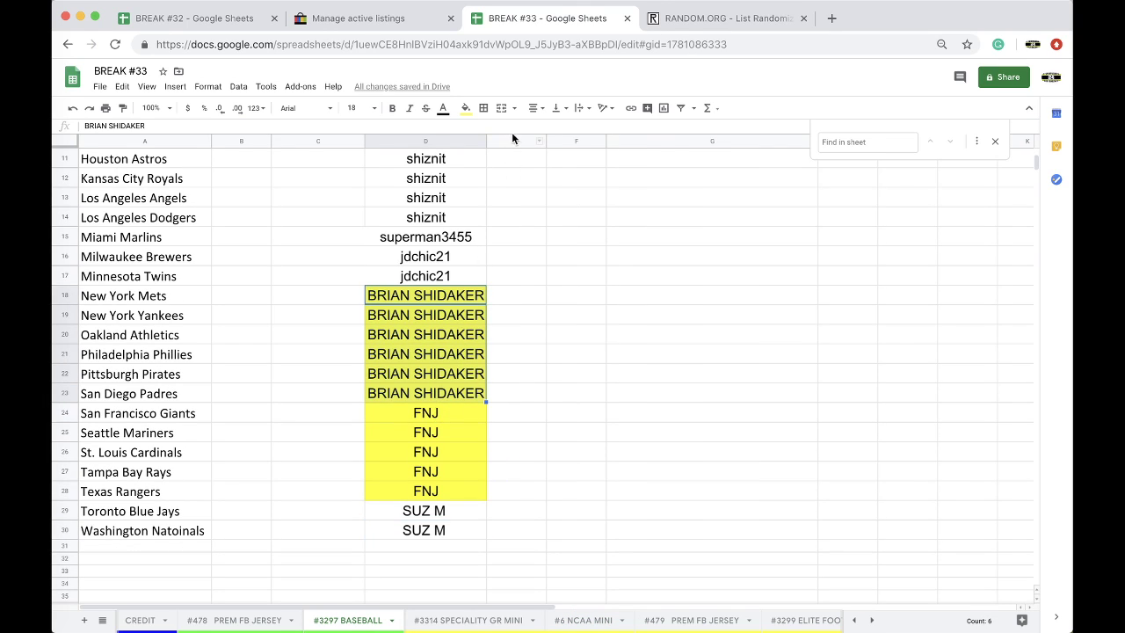
{"action": "left_click", "coordinate": [466, 108]}
{"action": "left_click", "coordinate": [468, 127]}
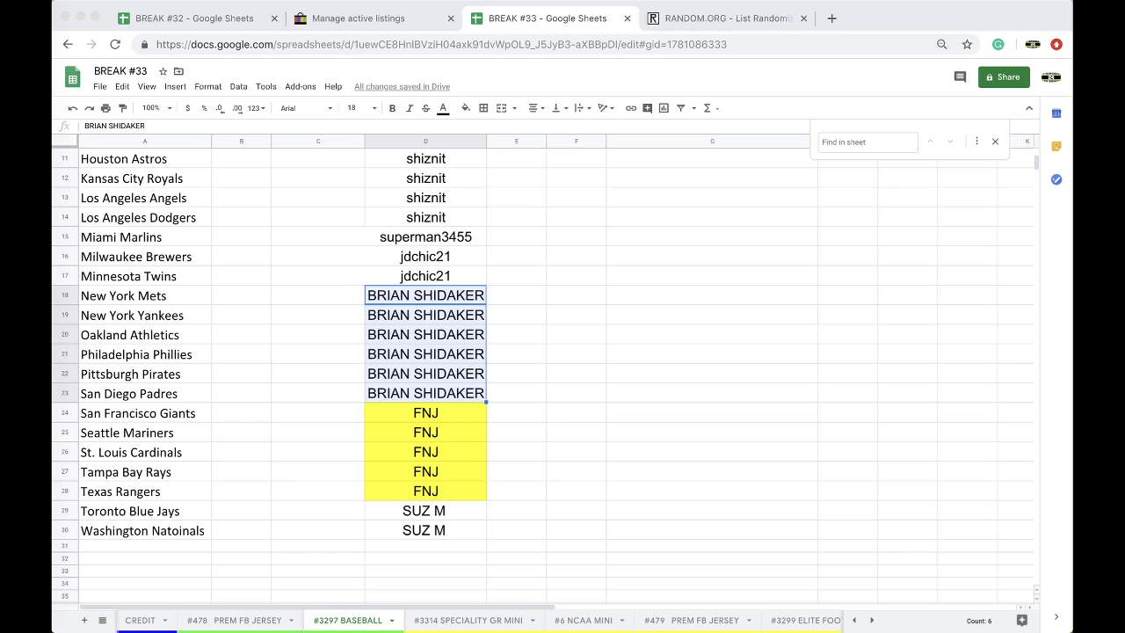
{"action": "scroll", "coordinate": [594, 626], "scroll_direction": "right", "scroll_amount": 3}
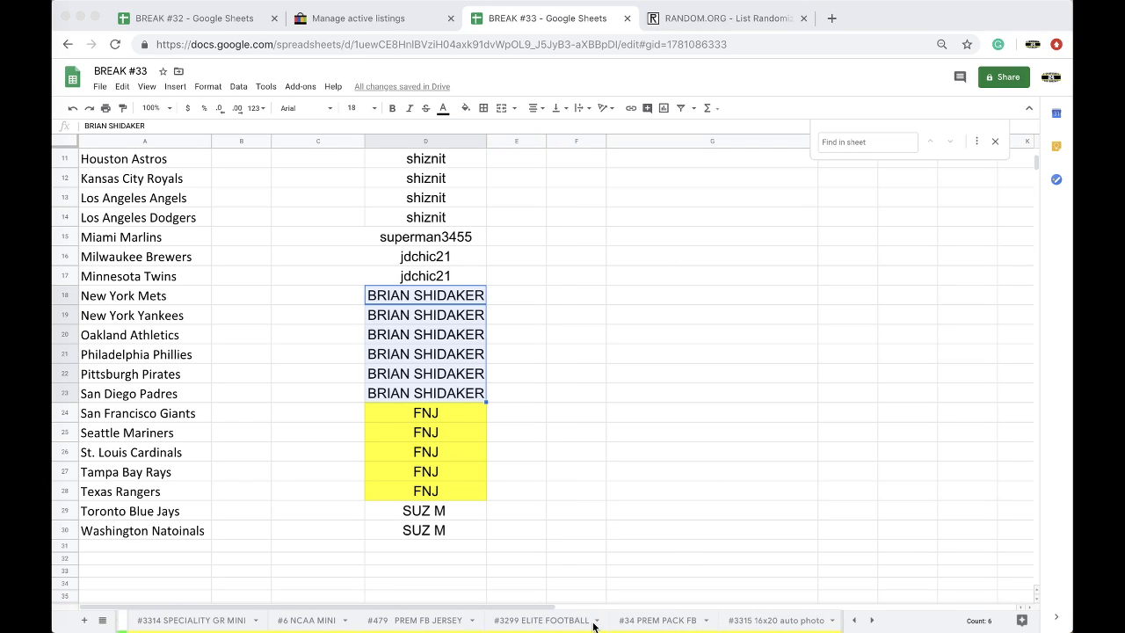
{"action": "scroll", "coordinate": [594, 626], "scroll_direction": "right", "scroll_amount": 3}
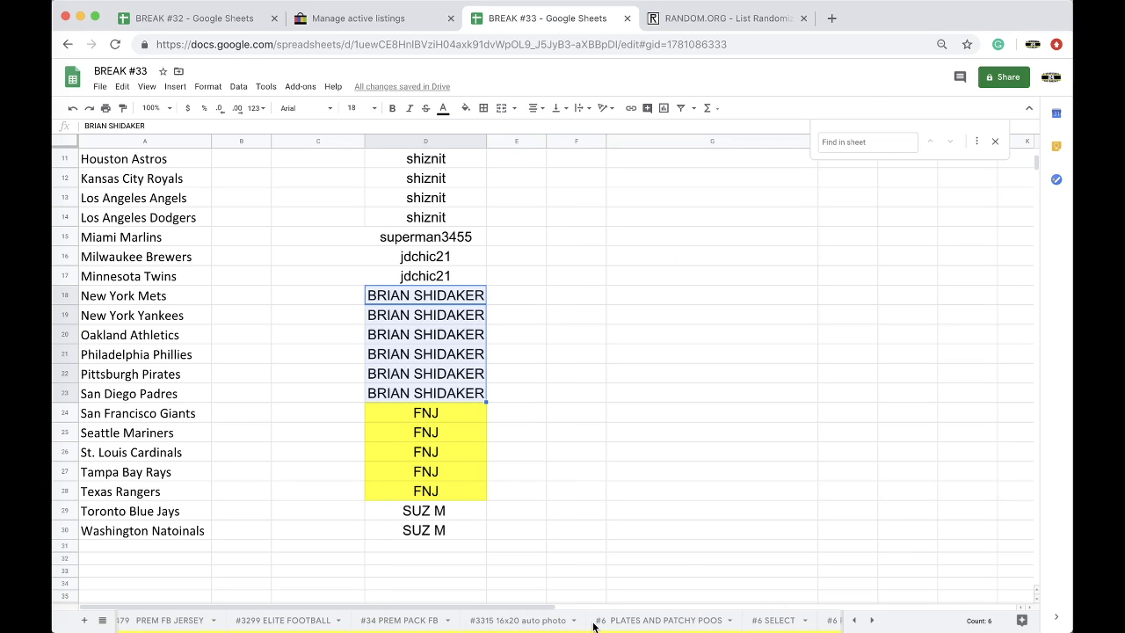
{"action": "scroll", "coordinate": [594, 626], "scroll_direction": "right", "scroll_amount": 3}
{"action": "left_click", "coordinate": [690, 620]}
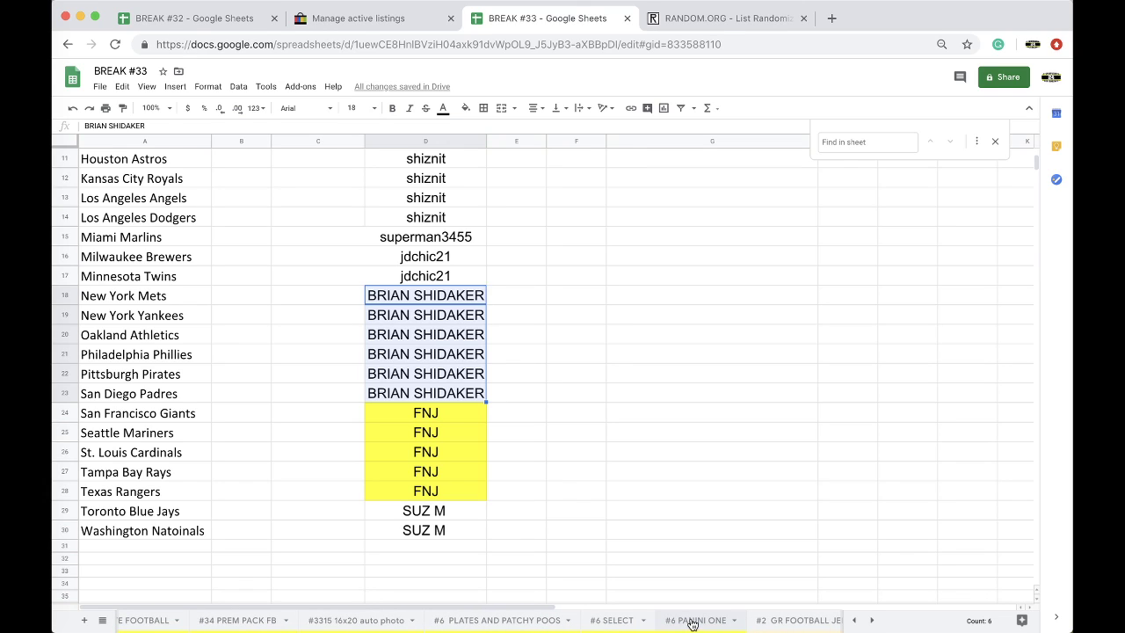
Step: Paste the copied buyer's name as values into C6:C7 for Bengals and Browns
{"action": "left_click", "coordinate": [352, 259]}
{"action": "key", "text": "ctrl+v"}
{"action": "left_click", "coordinate": [438, 277]}
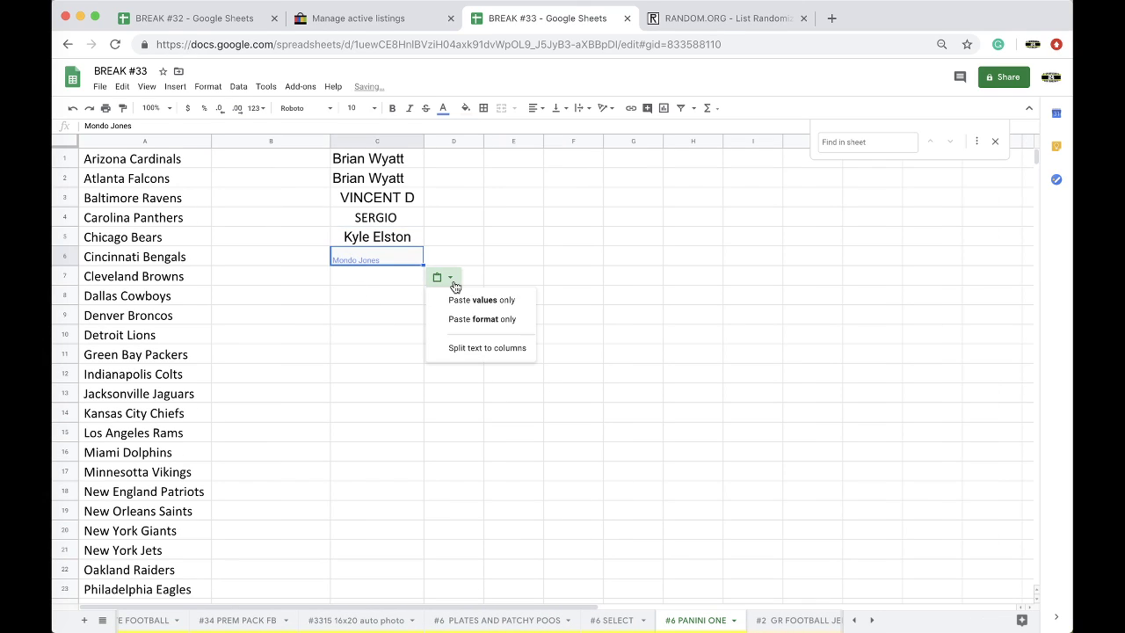
{"action": "left_click", "coordinate": [451, 300]}
{"action": "key", "text": "Down"}
{"action": "key", "text": "ctrl+shift+v"}
{"action": "key", "text": "Down"}
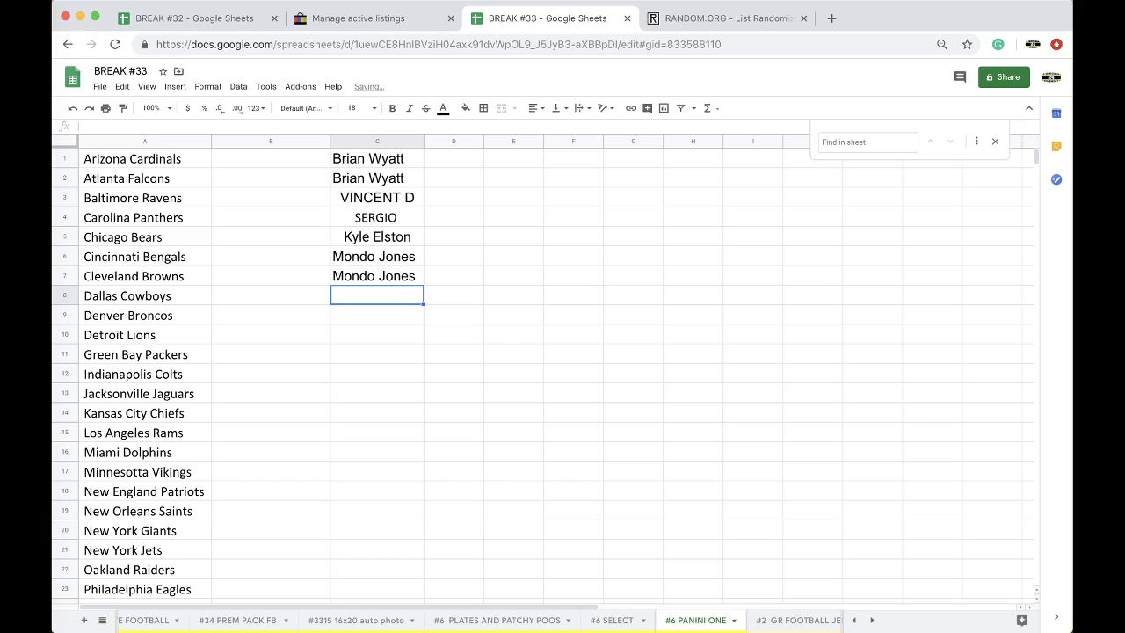
{"action": "key", "text": "ctrl+shift+v"}
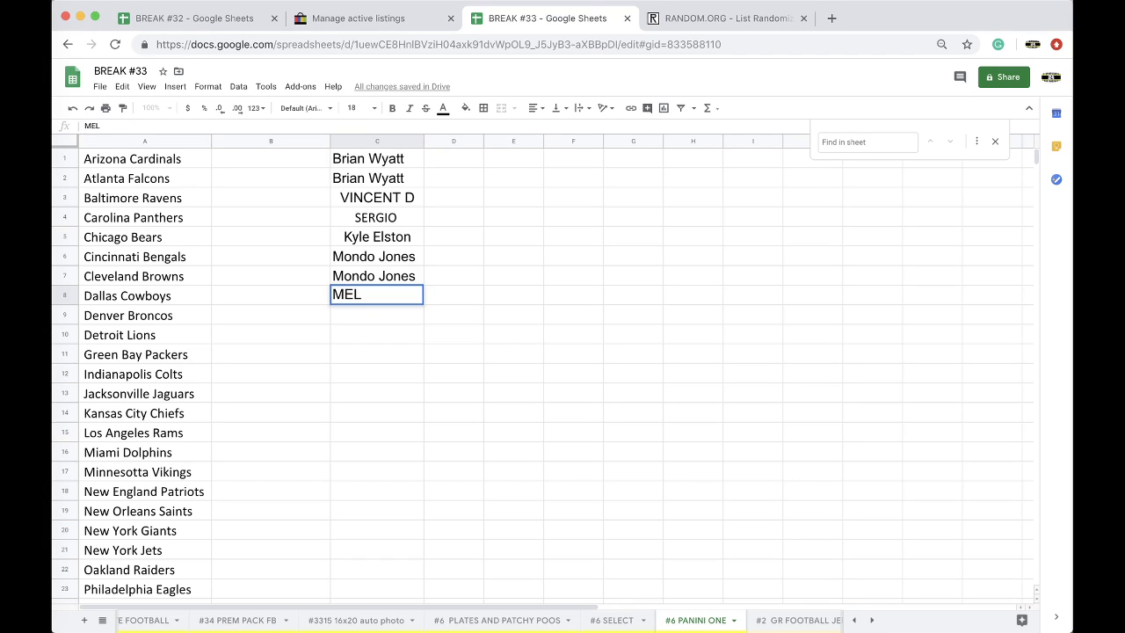
Step: Enter a new buyer in C8:C9 for Cowboys and Broncos and fill them yellow
{"action": "left_click", "coordinate": [491, 349]}
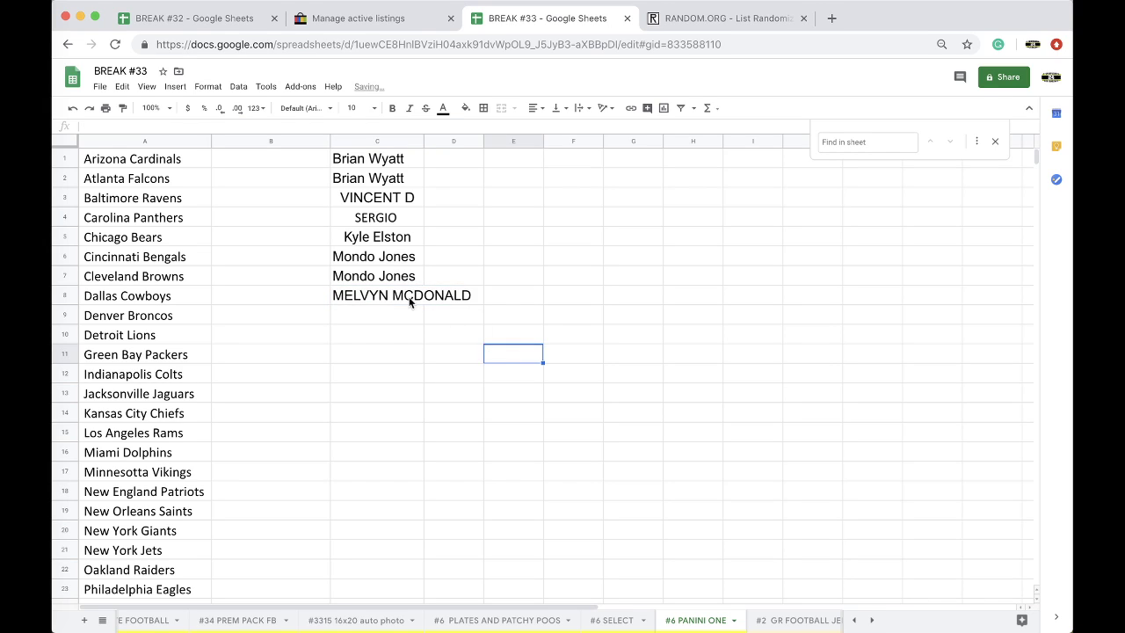
{"action": "left_click", "coordinate": [400, 297]}
{"action": "key", "text": "ctrl+c"}
{"action": "key", "text": "Down"}
{"action": "key", "text": "ctrl+v"}
{"action": "left_click_drag", "start_coordinate": [378, 264], "coordinate": [376, 314]}
{"action": "left_click", "coordinate": [466, 107]}
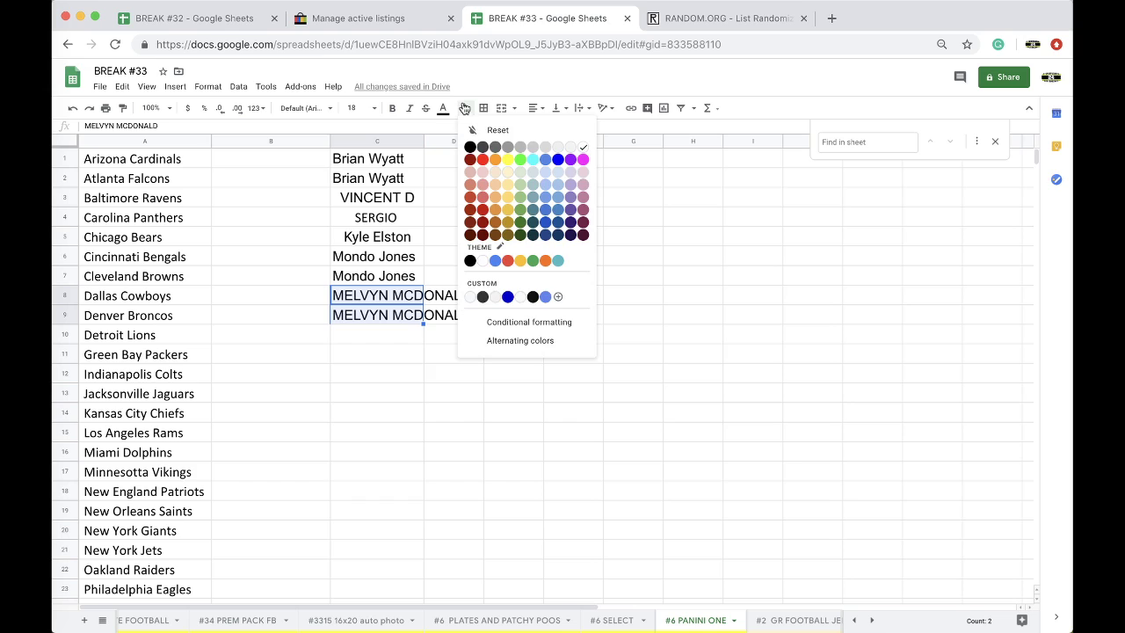
{"action": "left_click", "coordinate": [507, 160]}
Step: Go to the CREDIT sheet
{"action": "scroll", "coordinate": [396, 623], "scroll_direction": "right", "scroll_amount": 5}
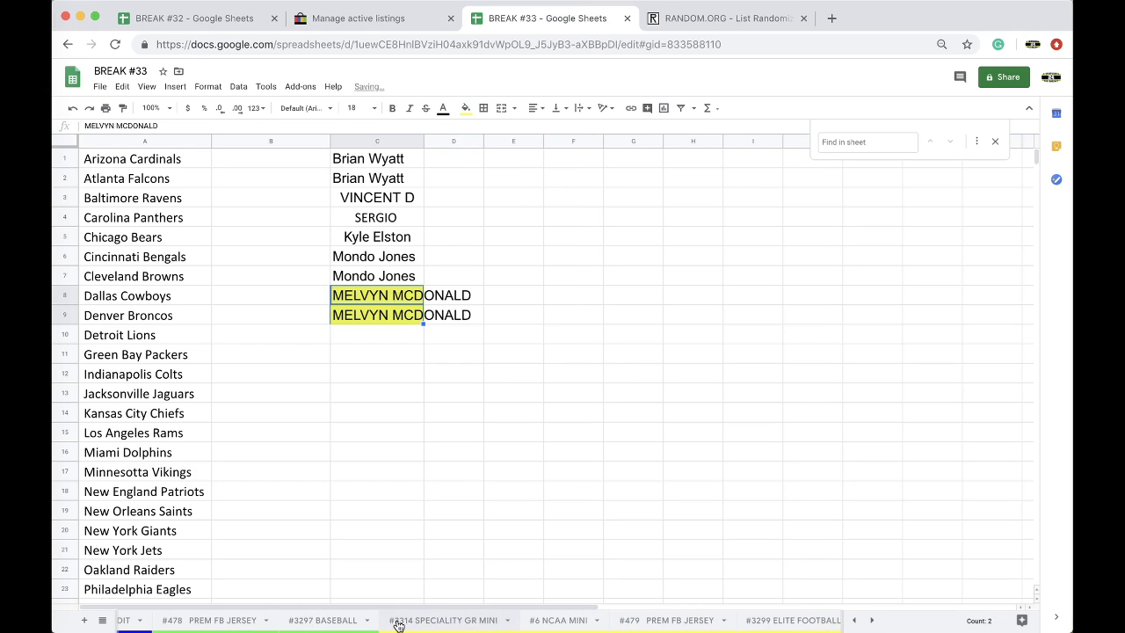
{"action": "left_click", "coordinate": [359, 620]}
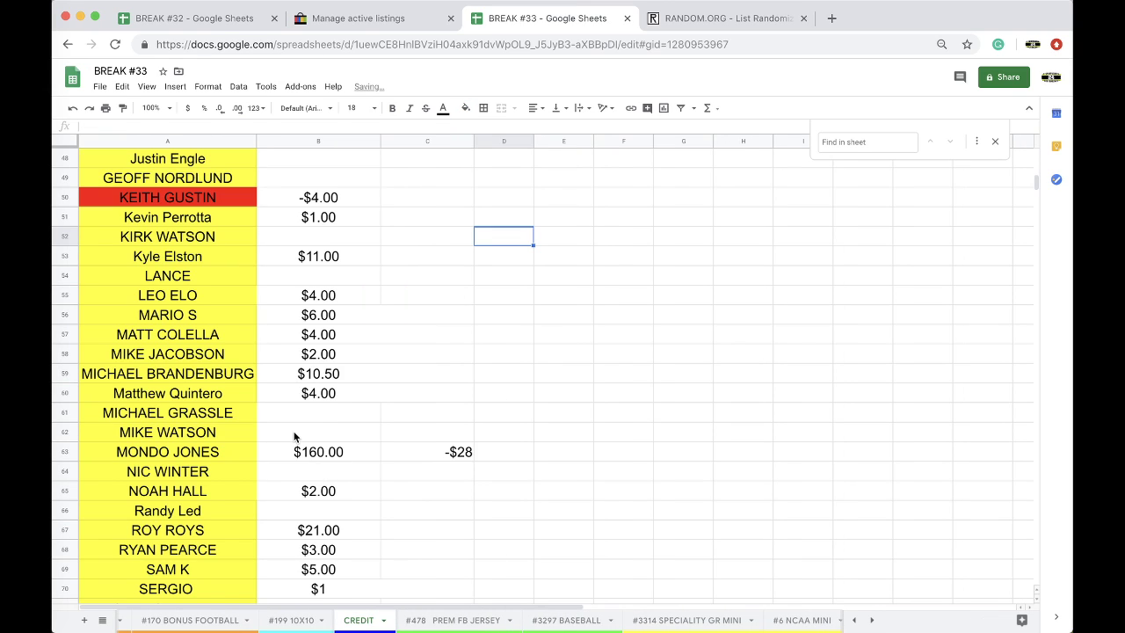
Step: Enter -$14 in D63 next to the -$28 deduction
{"action": "scroll", "coordinate": [294, 437], "scroll_direction": "down", "scroll_amount": 2}
{"action": "left_click", "coordinate": [510, 413]}
{"action": "type", "text": "-$"}
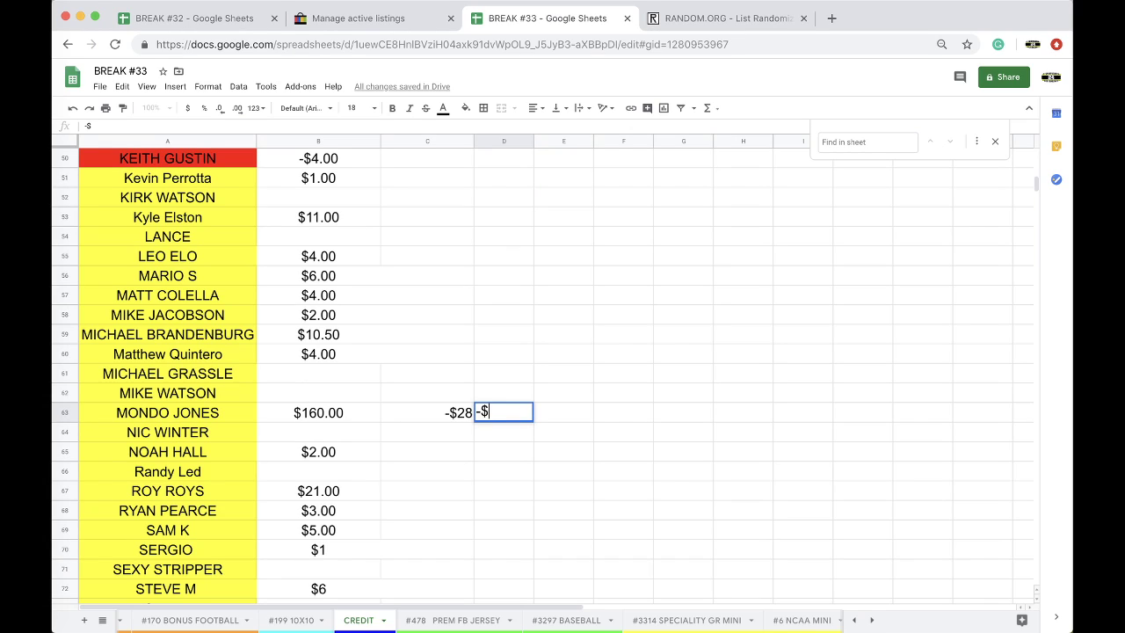
{"action": "type", "text": "14"}
{"action": "left_click", "coordinate": [531, 450]}
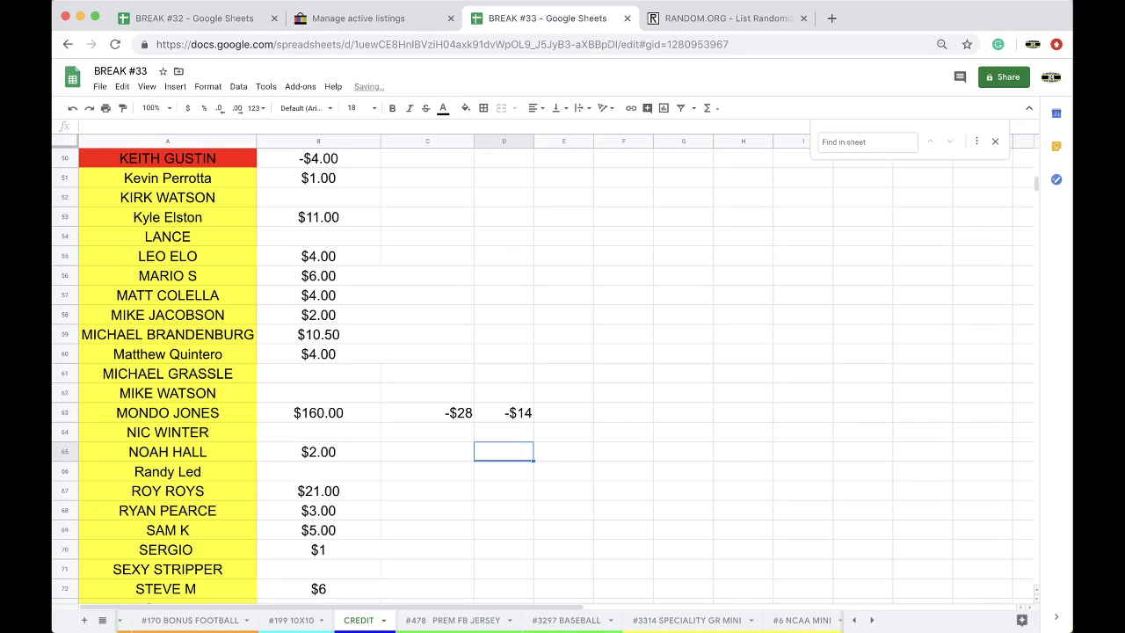
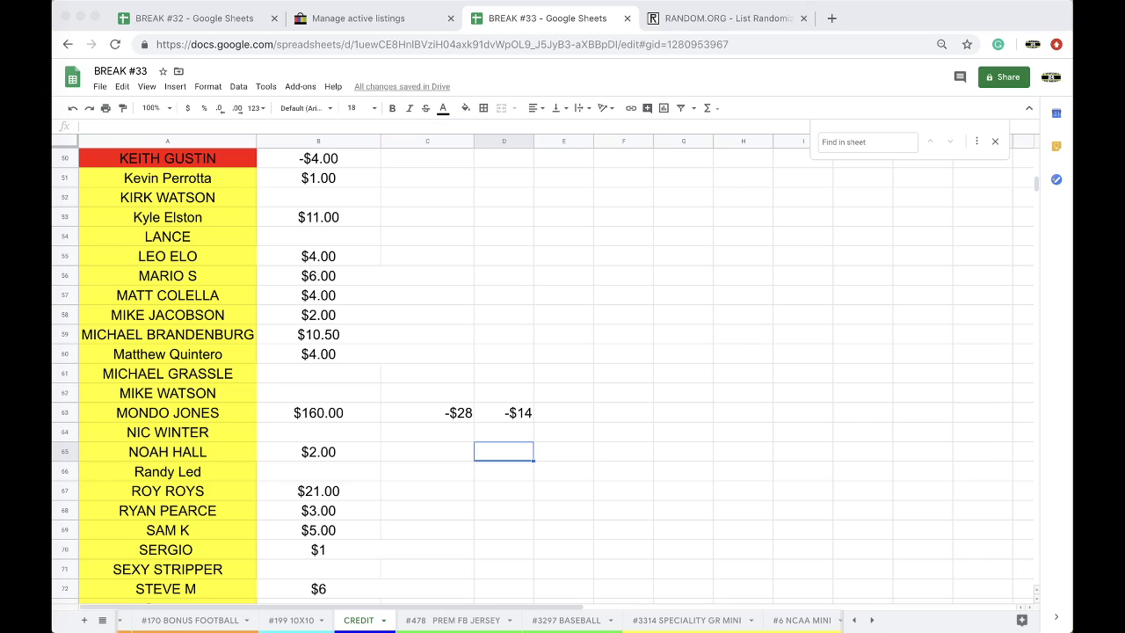
Step: Reset the yellow fill on C24:C25 and C18:C20 of the #3314 SPECIALITY GR MINI sheet
{"action": "left_click", "coordinate": [438, 622]}
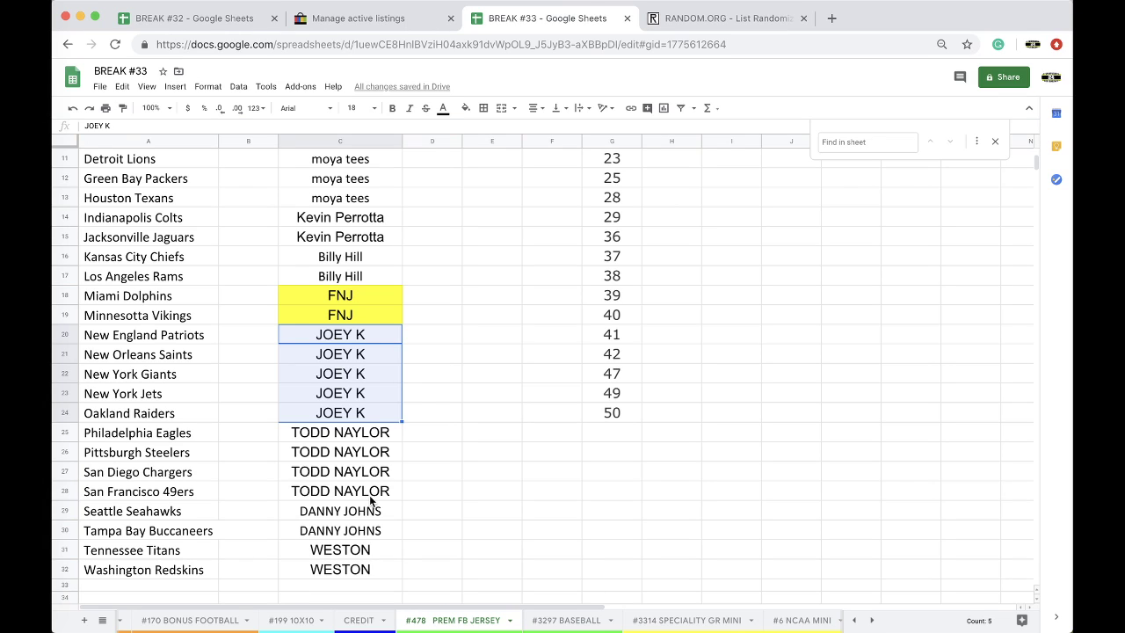
{"action": "left_click", "coordinate": [559, 621]}
{"action": "left_click", "coordinate": [687, 620]}
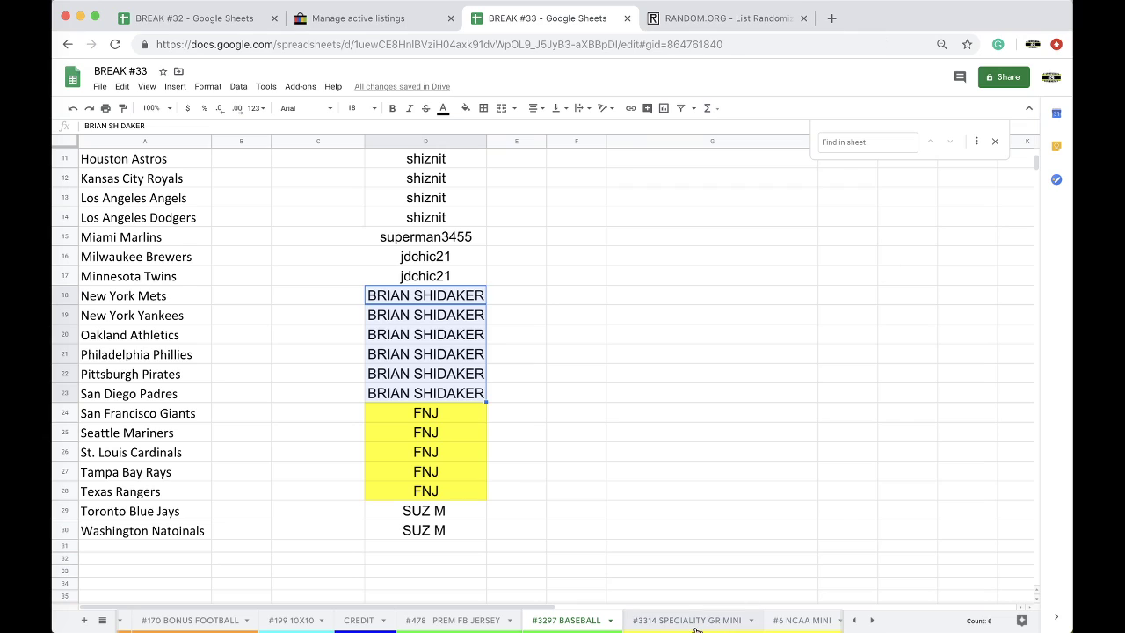
{"action": "left_click", "coordinate": [466, 107]}
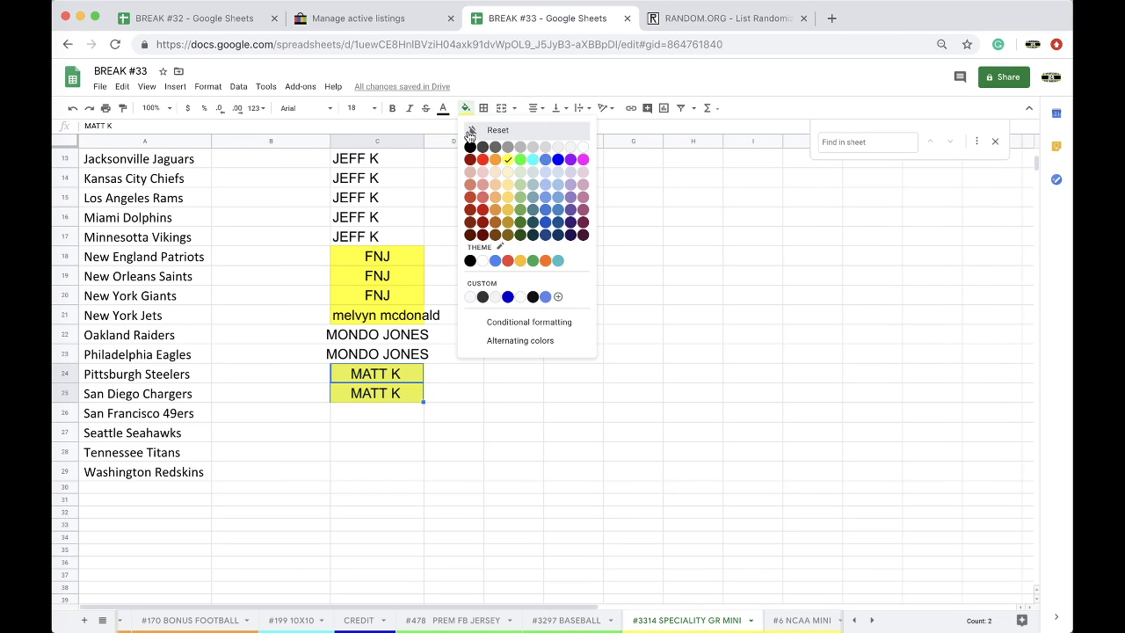
{"action": "left_click", "coordinate": [484, 132]}
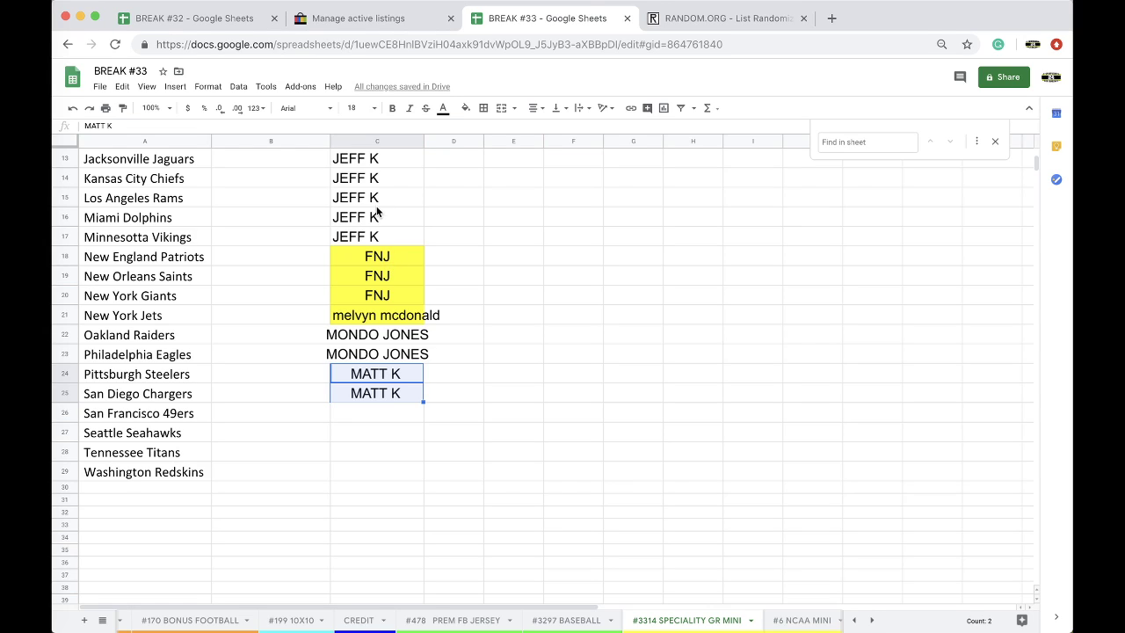
{"action": "left_click_drag", "start_coordinate": [372, 254], "coordinate": [387, 296]}
{"action": "left_click", "coordinate": [466, 107]}
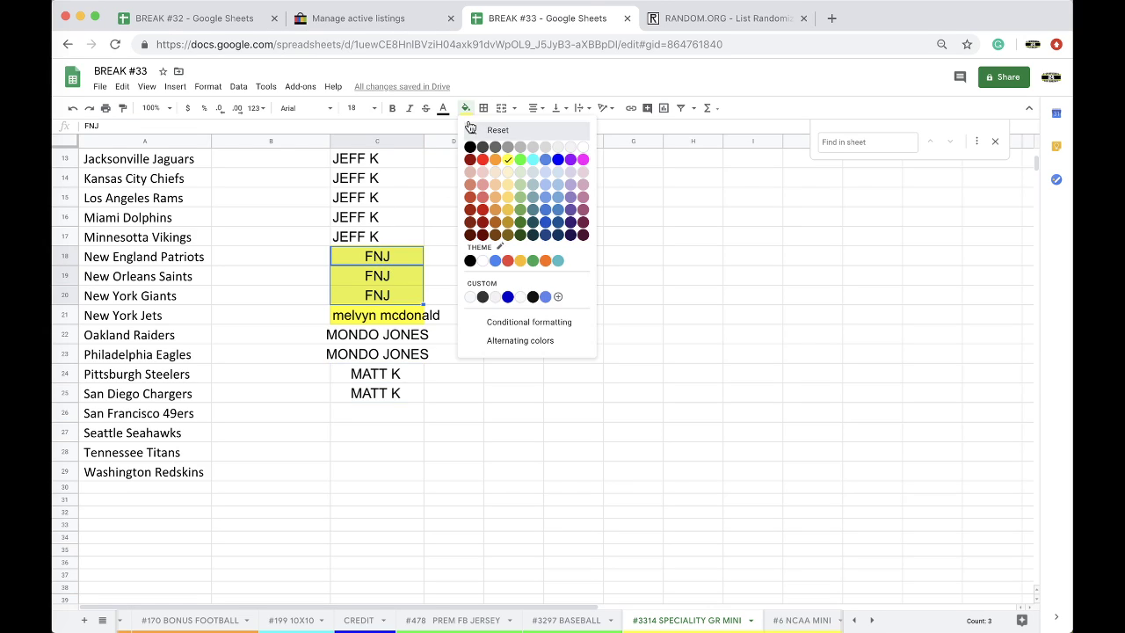
{"action": "left_click", "coordinate": [473, 126]}
Step: Reset the yellow fill on C17:C19 of the #478 PREM FB JERSEY sheet
{"action": "left_click", "coordinate": [477, 623]}
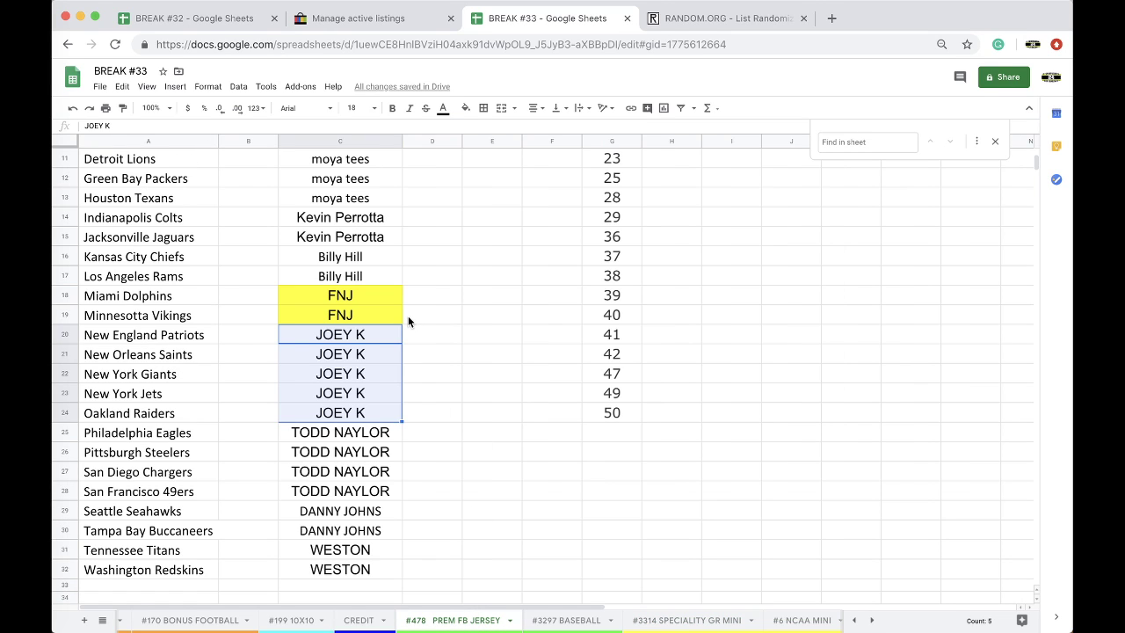
{"action": "left_click_drag", "start_coordinate": [375, 284], "coordinate": [378, 315]}
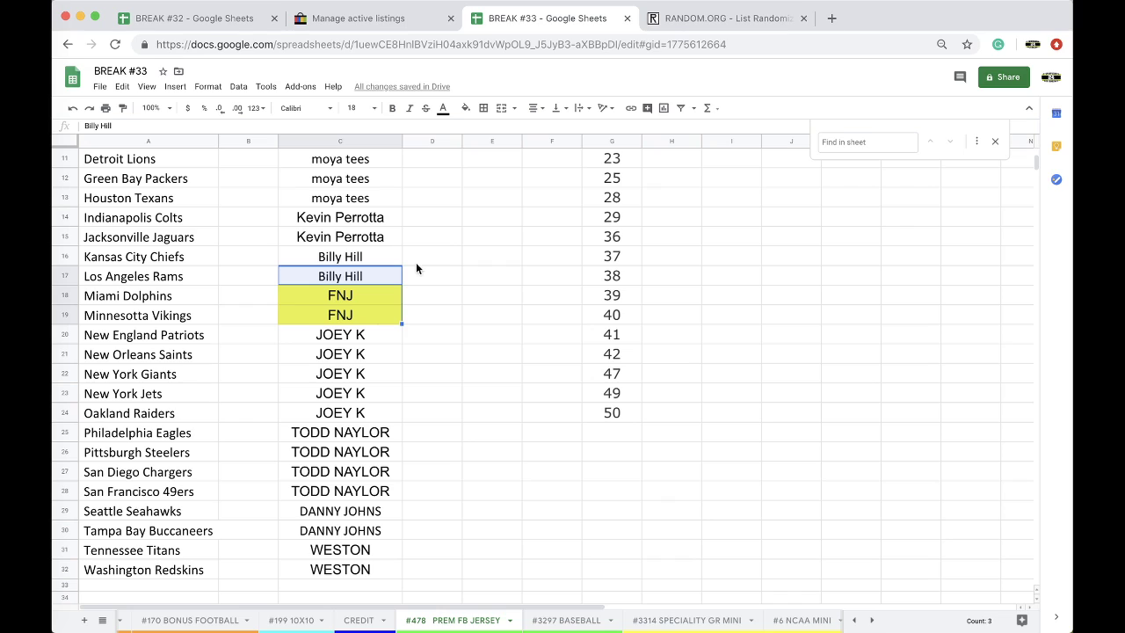
{"action": "left_click", "coordinate": [464, 109]}
{"action": "left_click", "coordinate": [479, 129]}
Step: Reset the yellow fill on D24:D28 (Giants through Rangers) of the #3297 BASEBALL sheet
{"action": "left_click", "coordinate": [566, 620]}
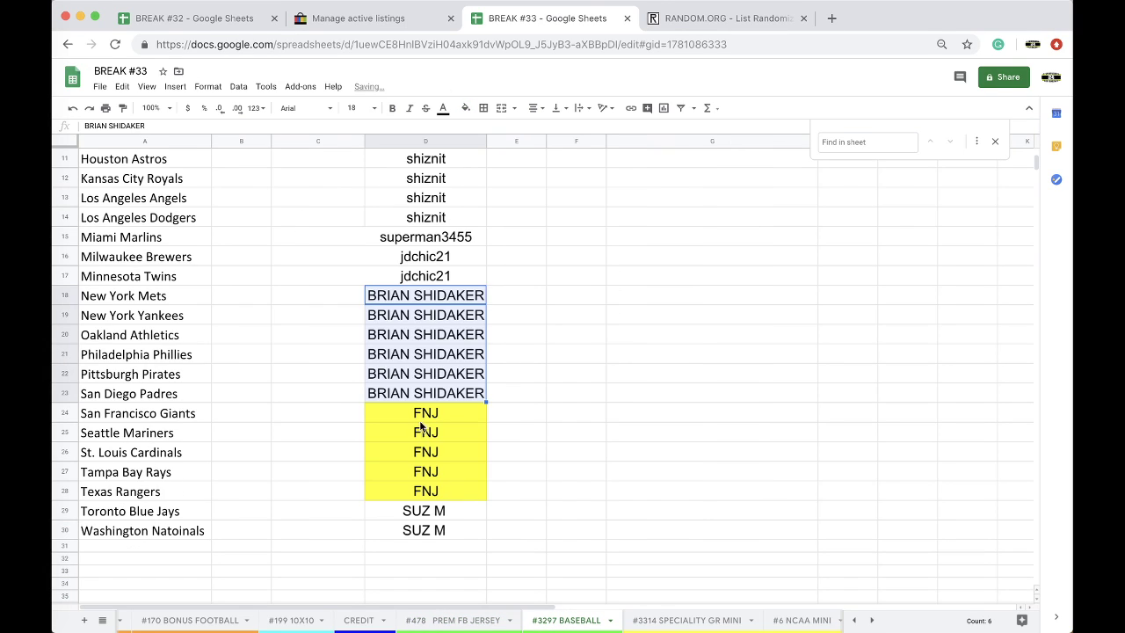
{"action": "left_click_drag", "start_coordinate": [420, 413], "coordinate": [415, 496]}
{"action": "left_click", "coordinate": [465, 108]}
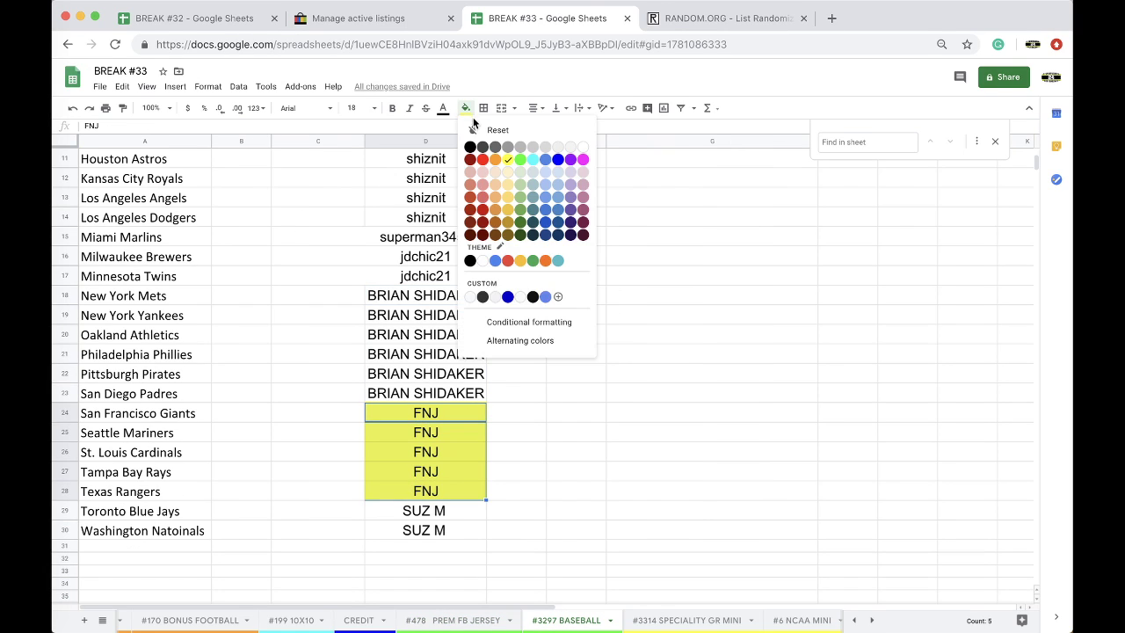
{"action": "left_click", "coordinate": [482, 129]}
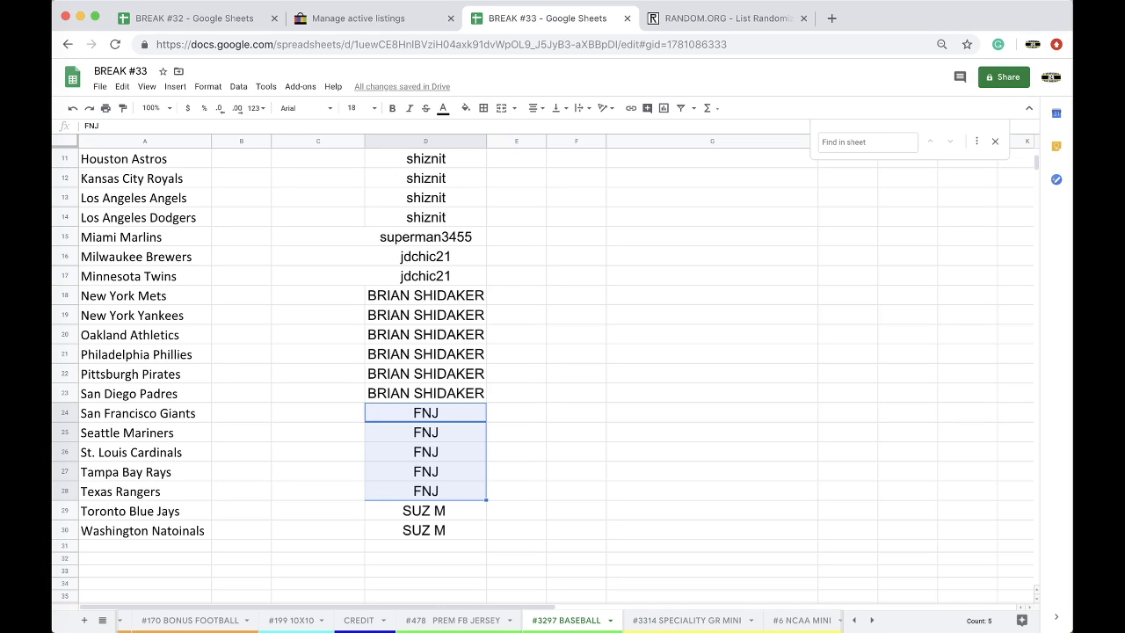
Step: Review the #478, #3297 and #3314 sheets, ending at cell C26 on #3314 SPECIALITY GR MINI
{"action": "left_click", "coordinate": [461, 619]}
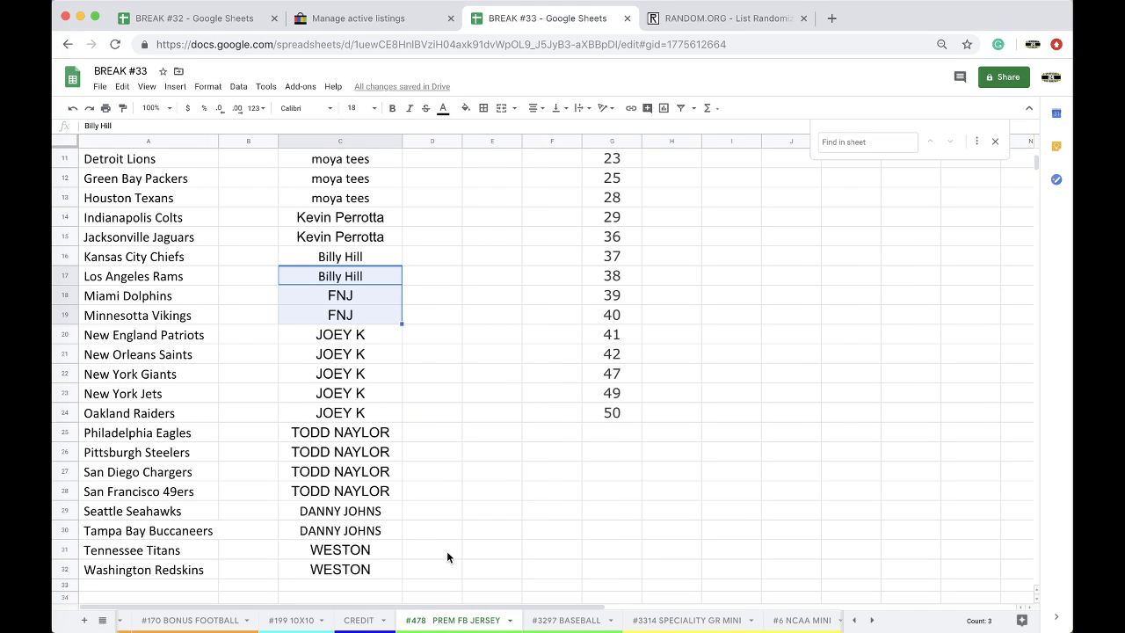
{"action": "left_click", "coordinate": [562, 620]}
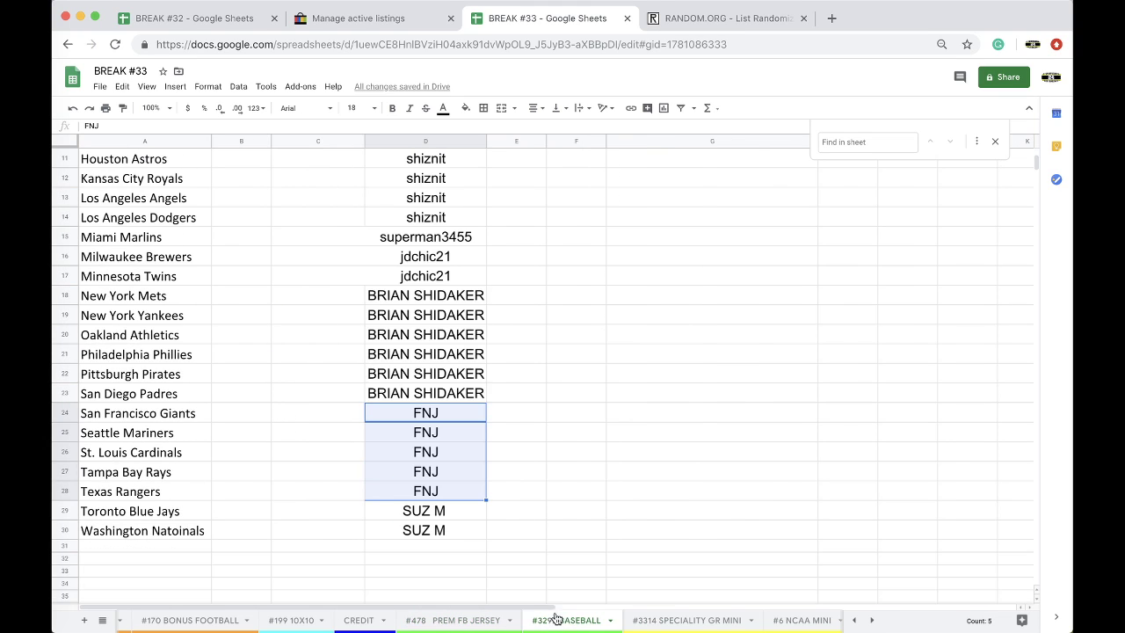
{"action": "left_click", "coordinate": [648, 616]}
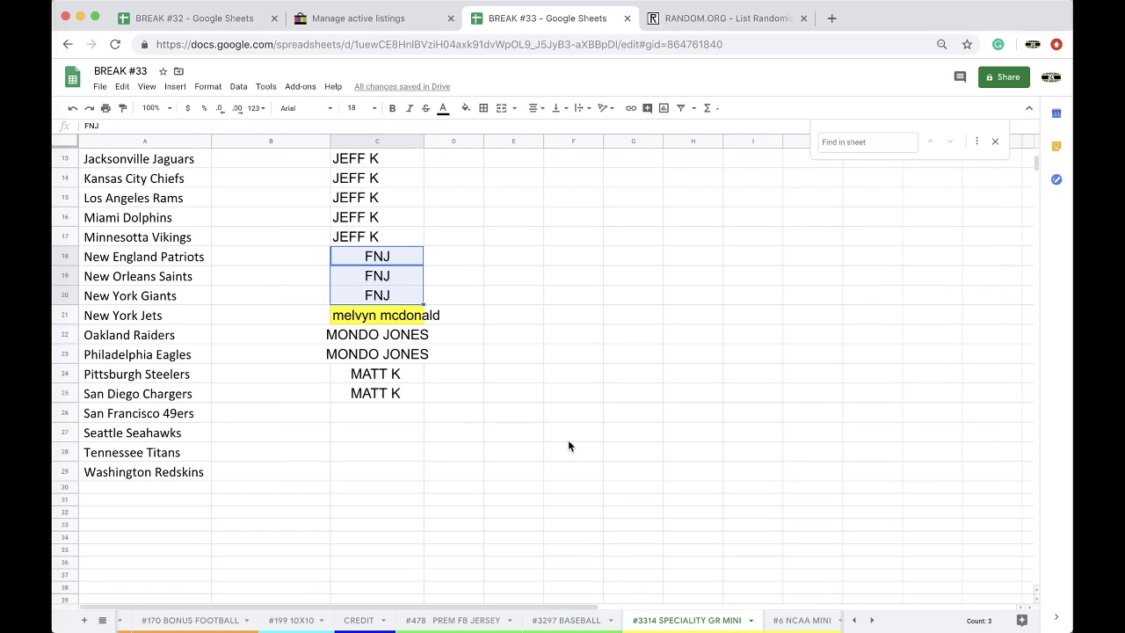
{"action": "left_click", "coordinate": [402, 419]}
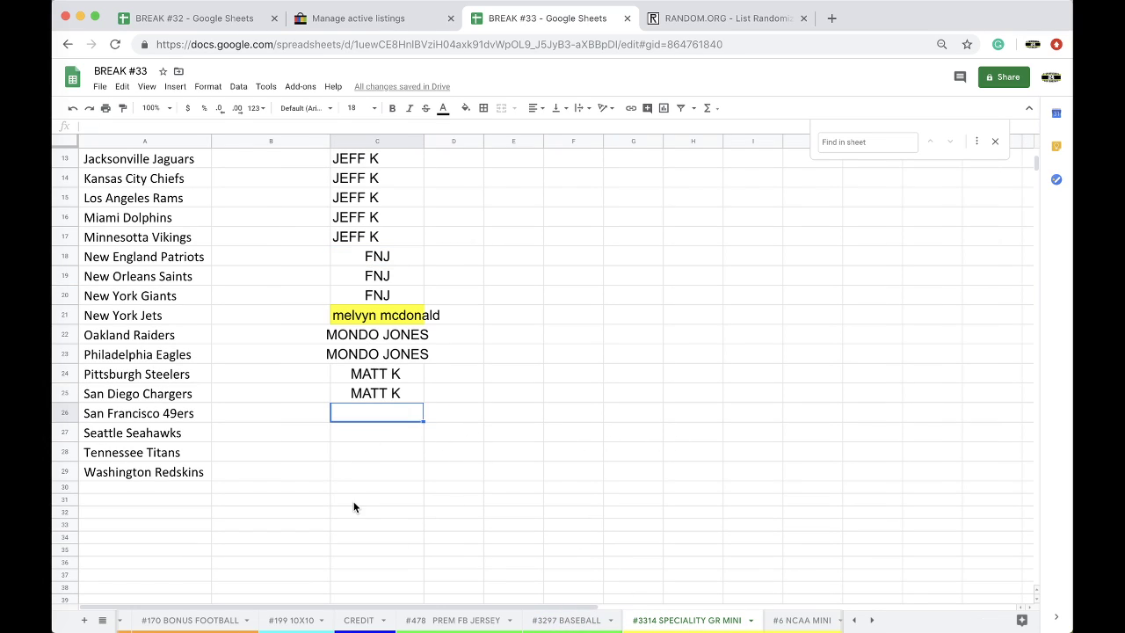
{"action": "scroll", "coordinate": [527, 619], "scroll_direction": "right", "scroll_amount": 2}
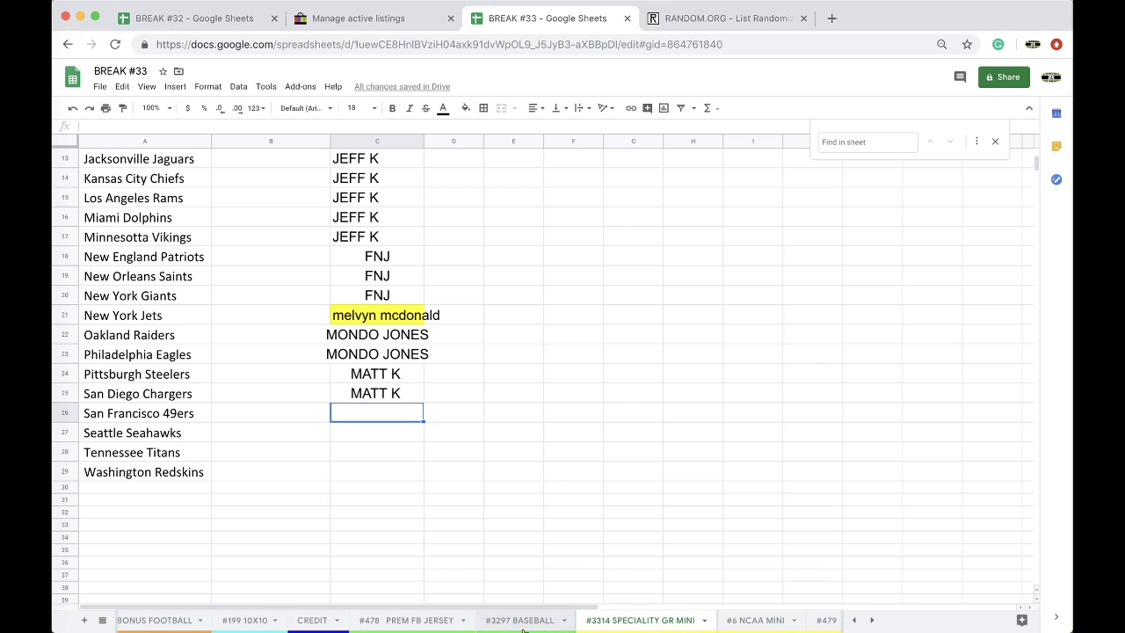
Step: Copy column A's 32-team list from #478 PREM FB JERSEY into column A of #3314
{"action": "left_click", "coordinate": [439, 618]}
{"action": "scroll", "coordinate": [194, 468], "scroll_direction": "down", "scroll_amount": 5}
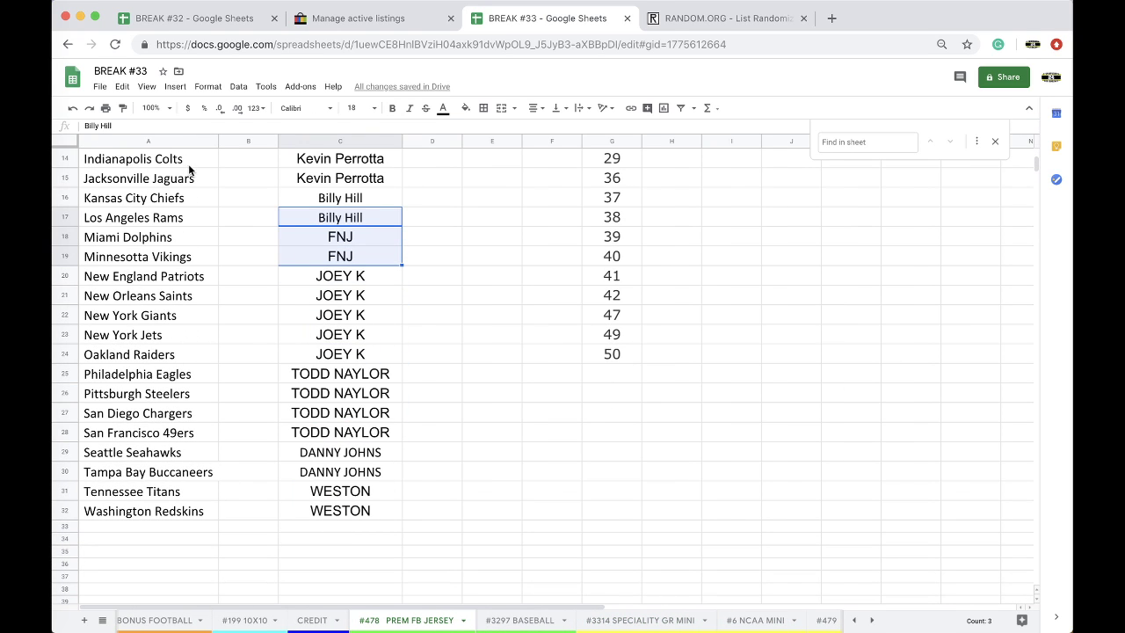
{"action": "left_click", "coordinate": [168, 138]}
{"action": "key", "text": "super+bracketleft"}
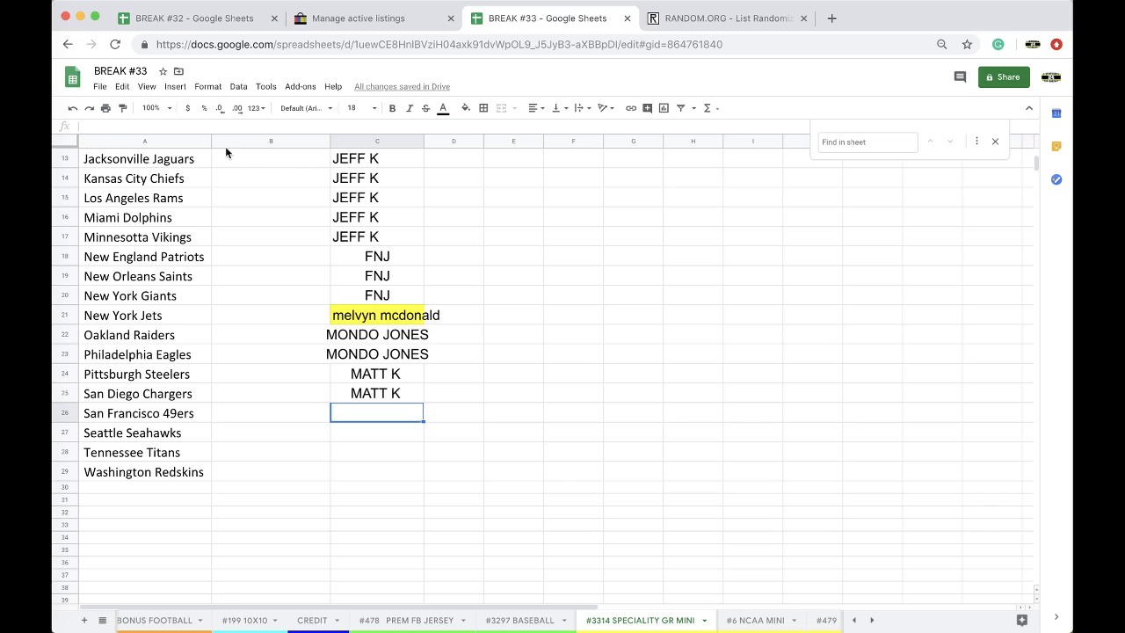
{"action": "left_click", "coordinate": [161, 141]}
{"action": "type", "text": "Arizona Cardinals Atlanta Falcons Baltimore Ravens Buffalo Bills Carolina Panthers Chicago Bears Cincinnati Bengals Cleveland Browns Dallas Cowboys Denver Broncos Detroit Lions Green Bay Packers Houston Texans Indianapolis Colts Jacksonville Jaguars Kansas City Chiefs Los Angeles Rams Miami Dolphins Minnesota Vikings New England Patriots New Orleans Saints New York Giants New York Jets Oakland Raiders Philadelphia Eagles Pittsburgh Steelers San Diego Chargers San Francisco 49ers Seattle Seahawks Tampa Bay Buccaneers Tennessee Titans Washington Redskins"}
{"action": "scroll", "coordinate": [397, 384], "scroll_direction": "down", "scroll_amount": 5}
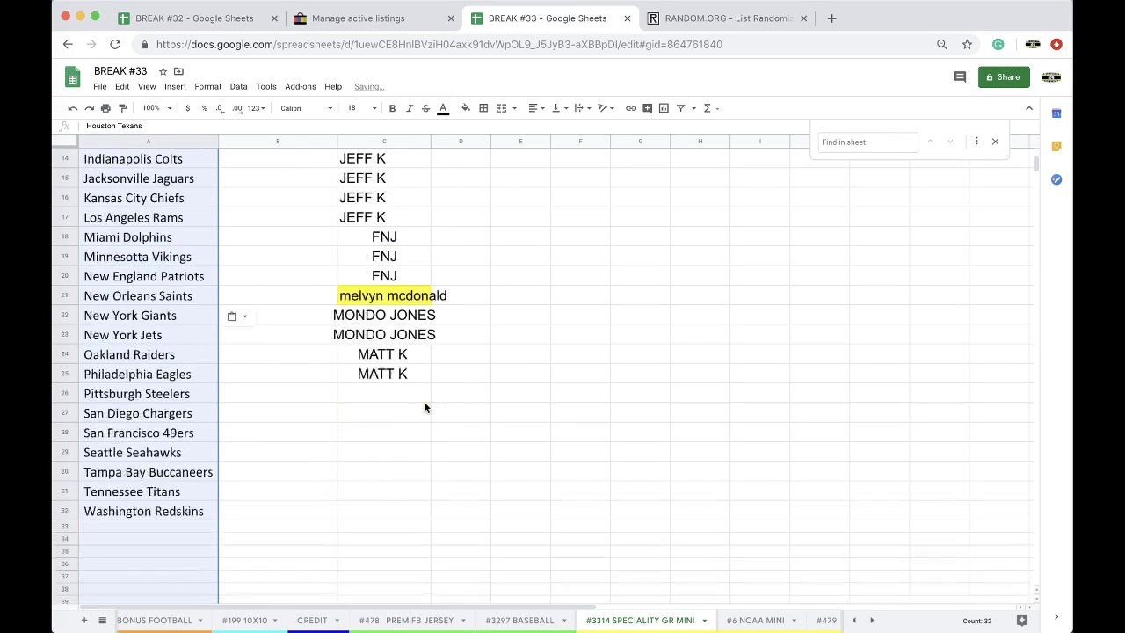
{"action": "left_click", "coordinate": [424, 401]}
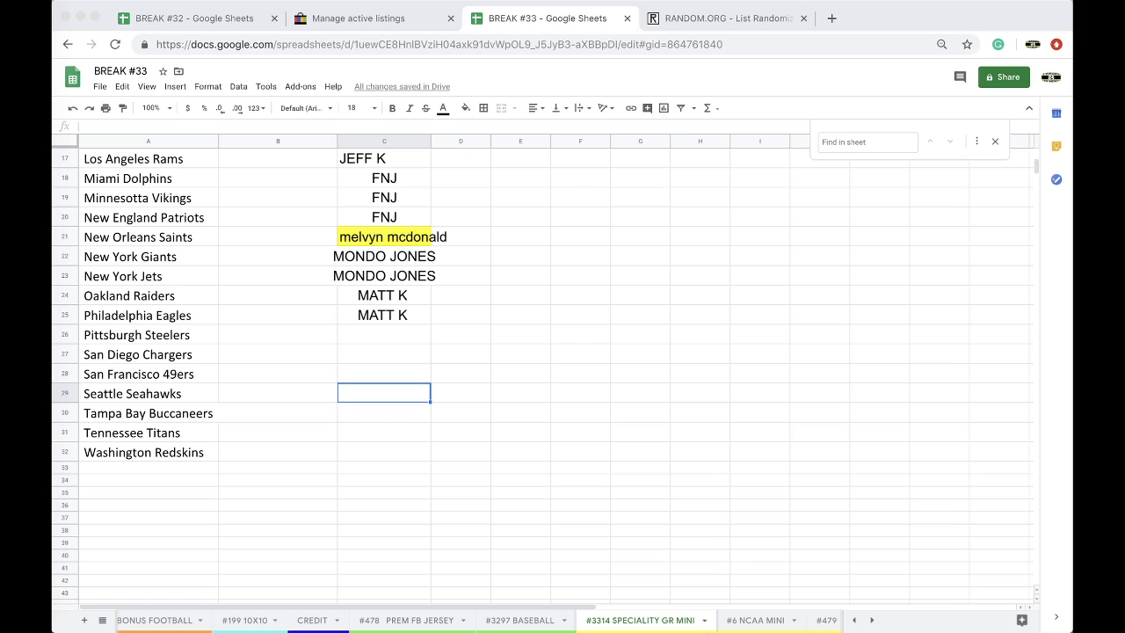
{"action": "scroll", "coordinate": [580, 620], "scroll_direction": "right", "scroll_amount": 3}
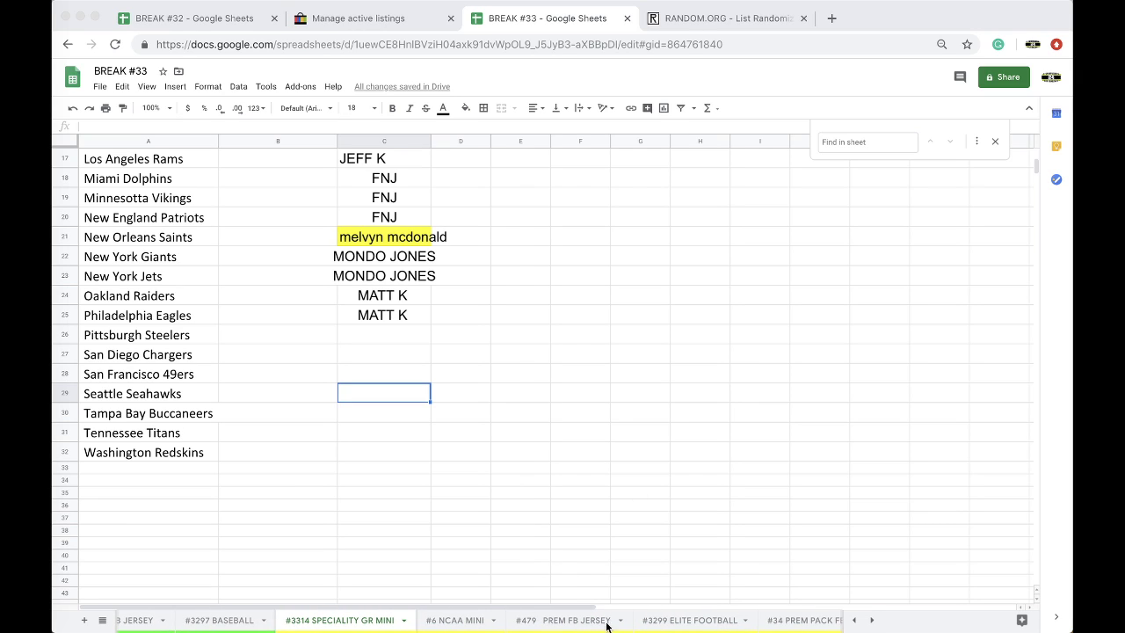
Step: Paste the buyer's name into C6:C8 on #479 PREM FB JERSEY and fill those cells yellow
{"action": "left_click", "coordinate": [589, 620]}
{"action": "left_click", "coordinate": [367, 254]}
{"action": "type", "text": "Jeff K"}
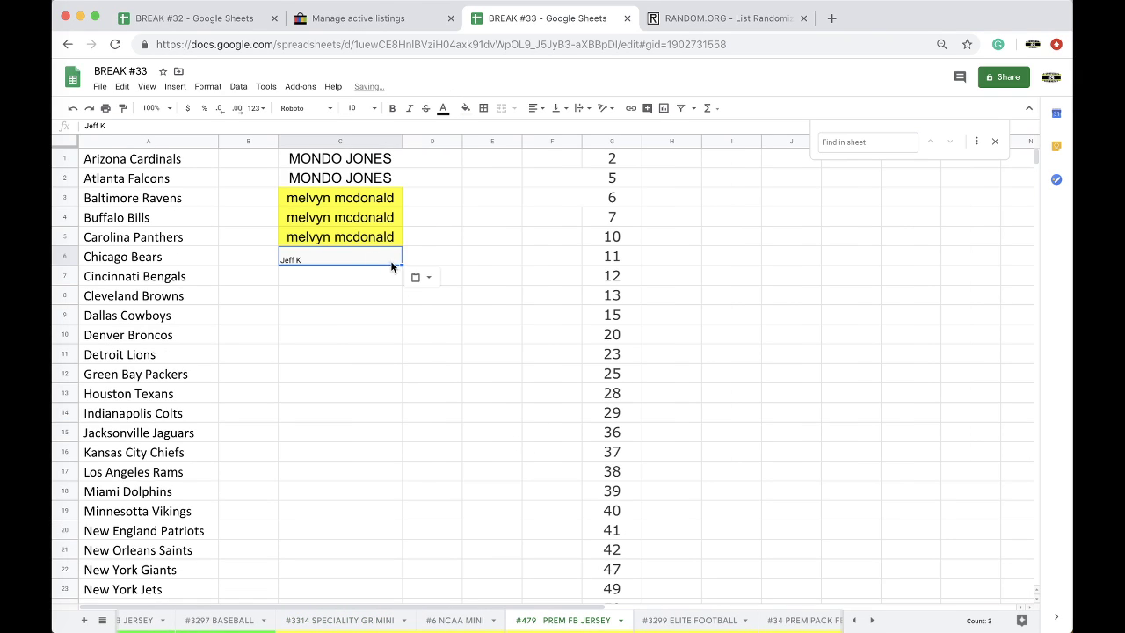
{"action": "key", "text": "Down"}
{"action": "key", "text": "super+v"}
{"action": "key", "text": "Down"}
{"action": "key", "text": "super+v"}
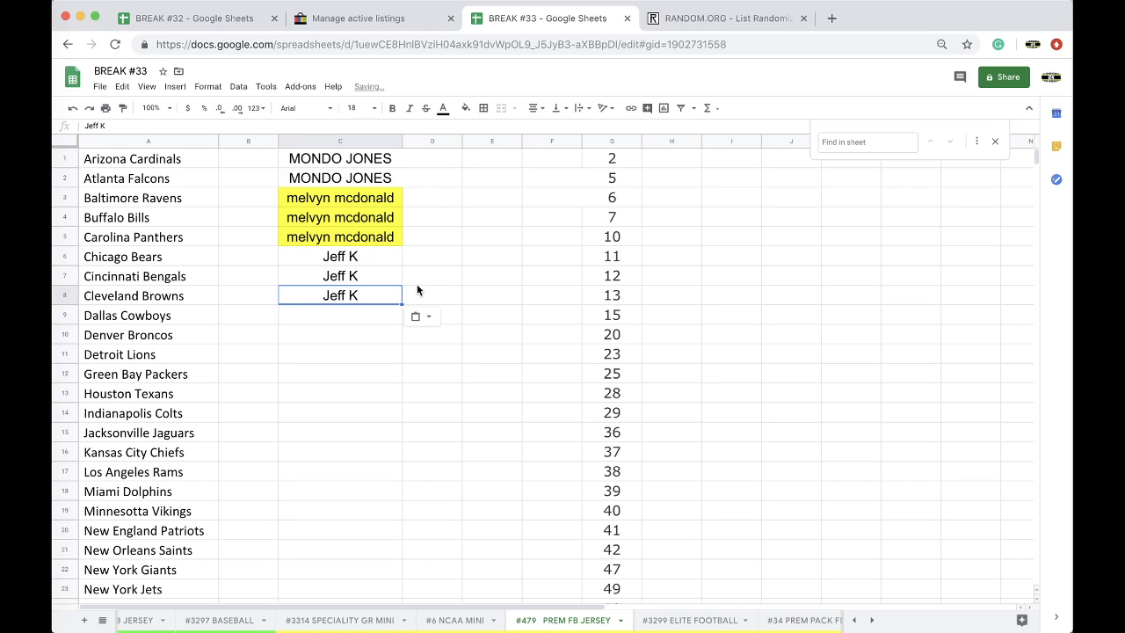
{"action": "left_click_drag", "start_coordinate": [370, 258], "coordinate": [369, 290]}
{"action": "left_click", "coordinate": [466, 107]}
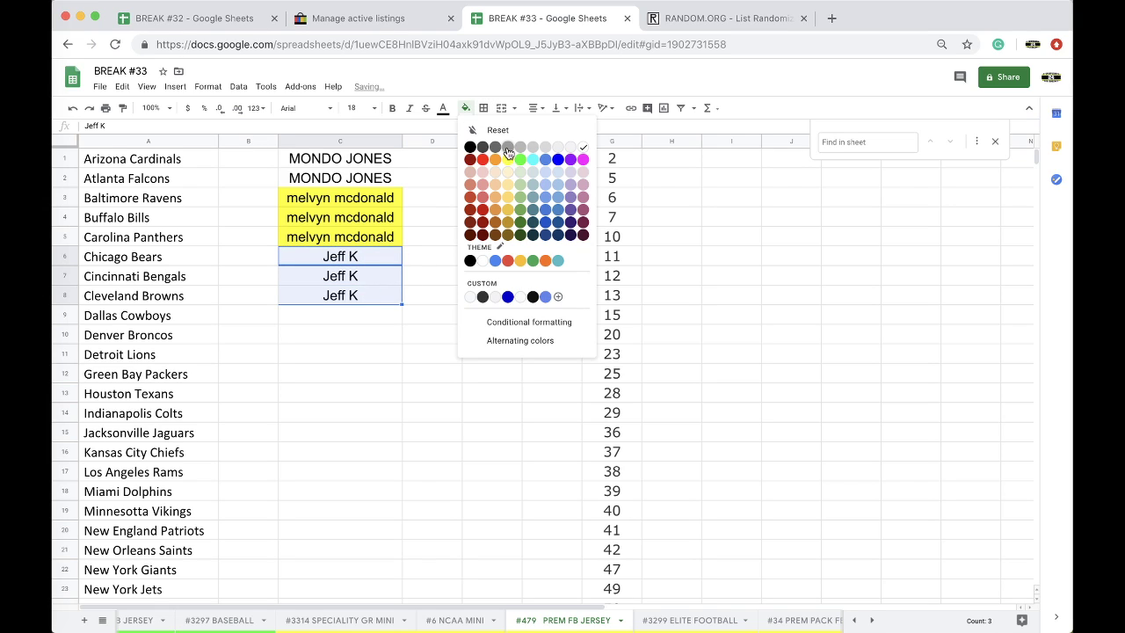
{"action": "left_click", "coordinate": [507, 154]}
{"action": "key", "text": "super+c"}
Step: Paste the three yellow name entries into C10:C12 on the #6 PANINI ONE sheet
{"action": "scroll", "coordinate": [658, 621], "scroll_direction": "right", "scroll_amount": 5}
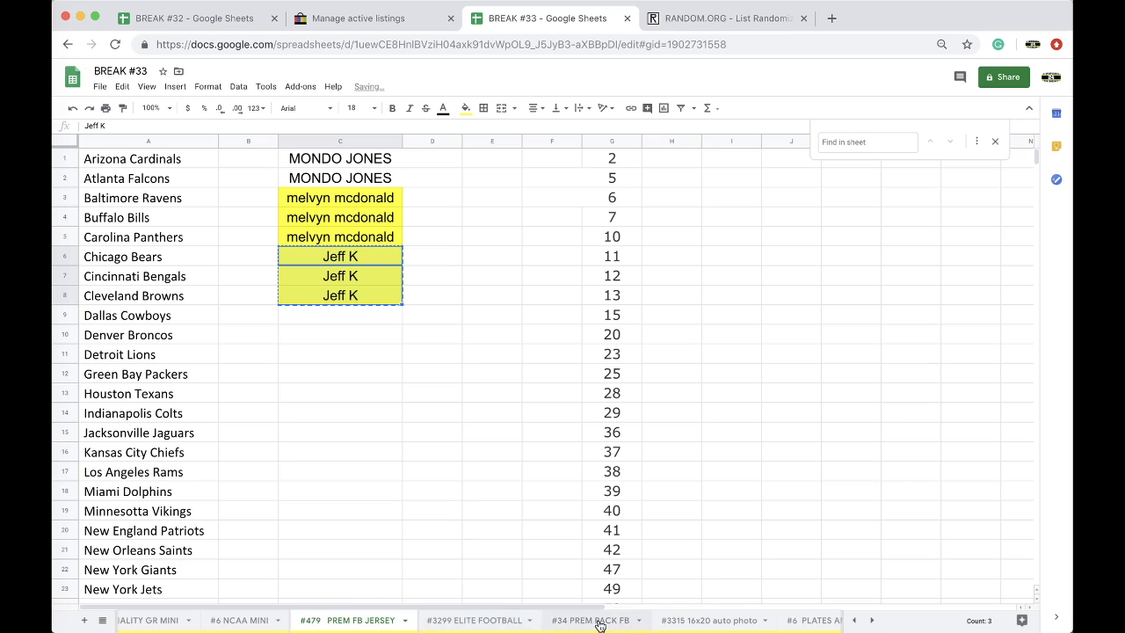
{"action": "scroll", "coordinate": [657, 621], "scroll_direction": "right", "scroll_amount": 4}
{"action": "left_click", "coordinate": [736, 621]}
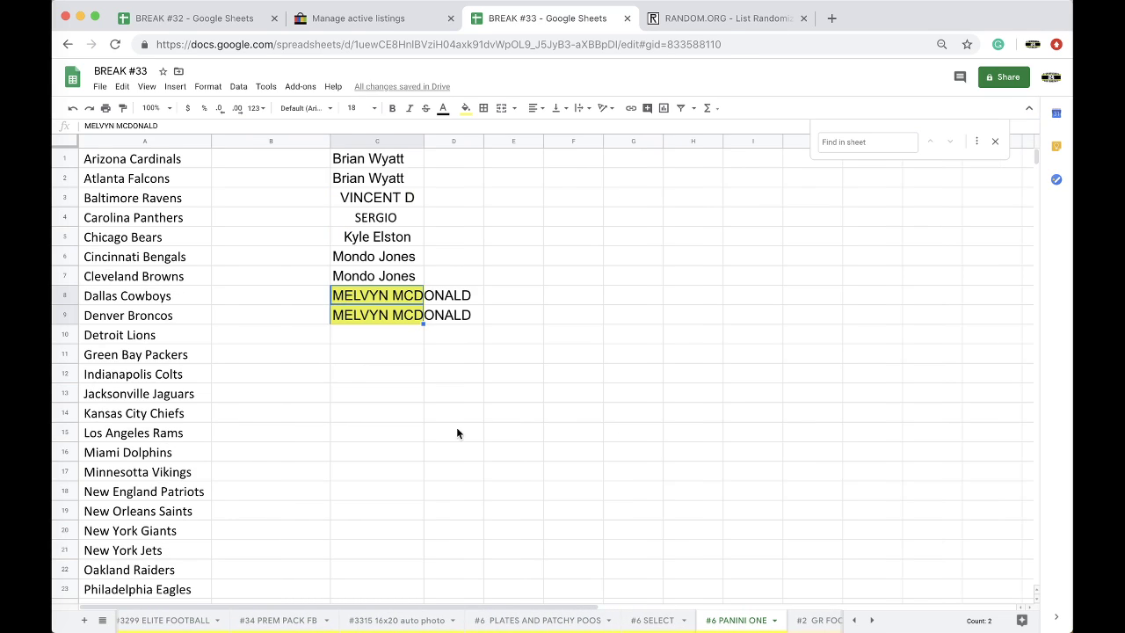
{"action": "left_click", "coordinate": [390, 342]}
{"action": "key", "text": "super+v"}
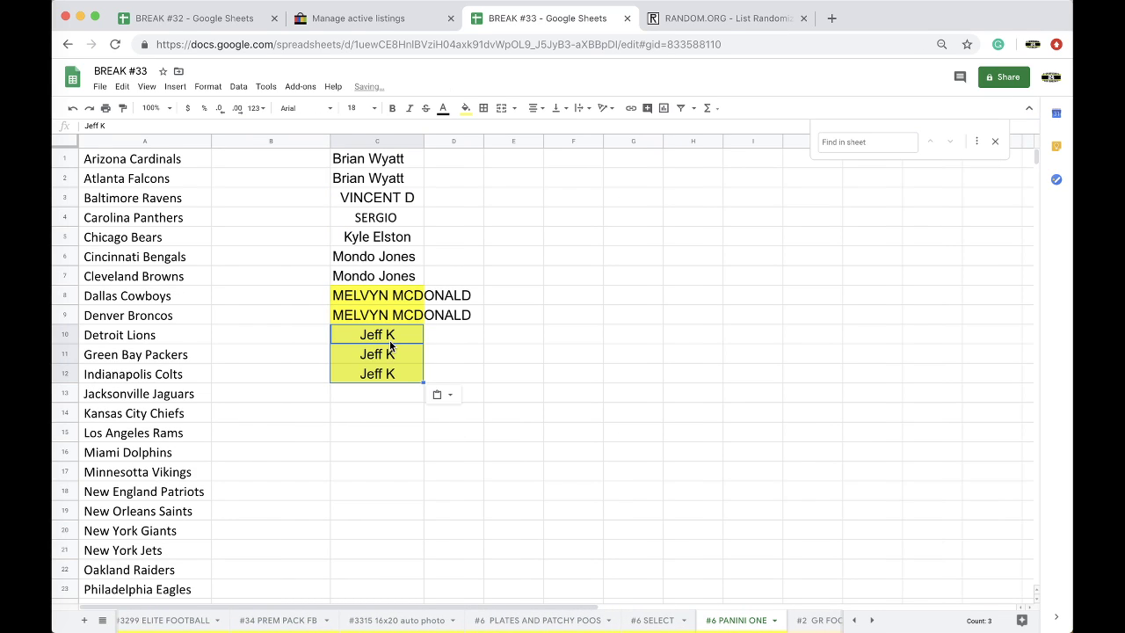
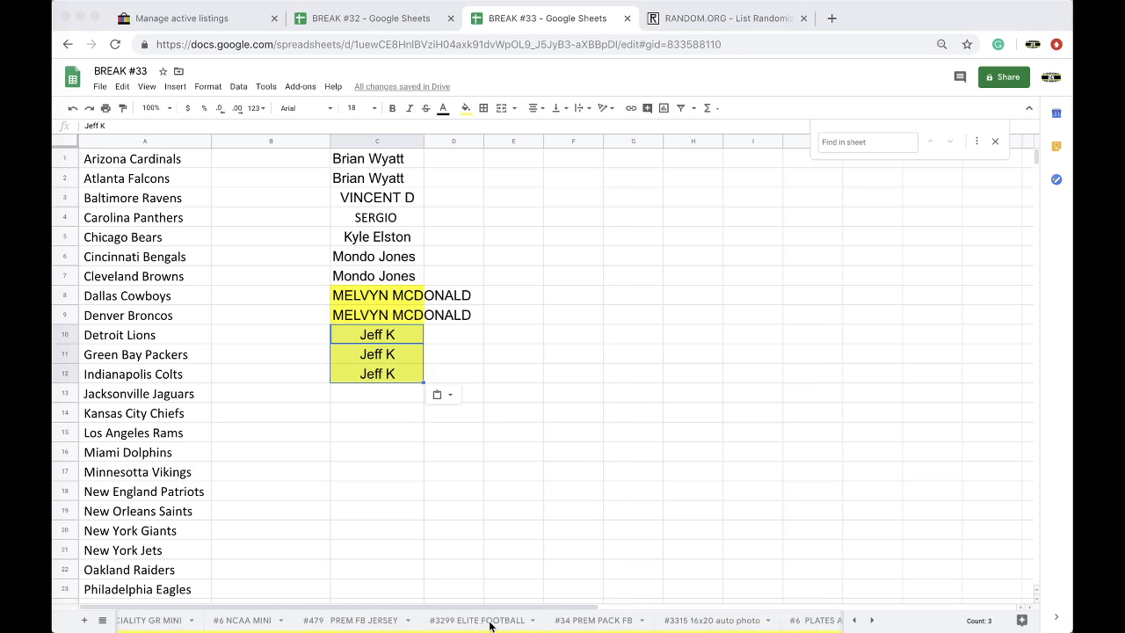
Step: Remove the yellow fill from the three highlighted buyer cells
{"action": "left_click", "coordinate": [466, 109]}
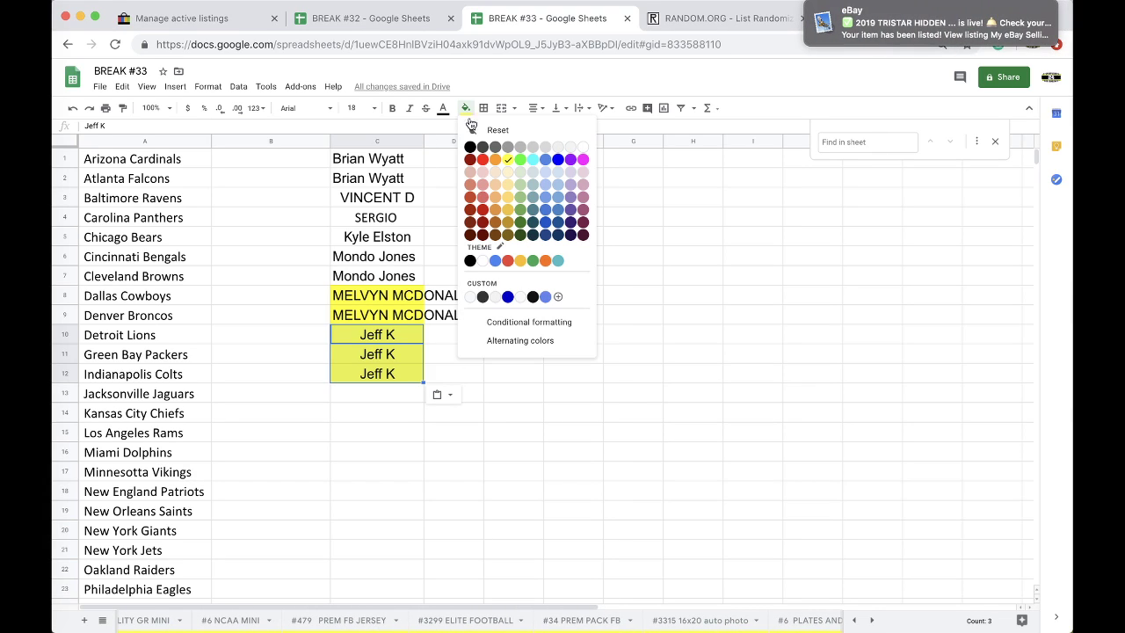
{"action": "left_click", "coordinate": [475, 132]}
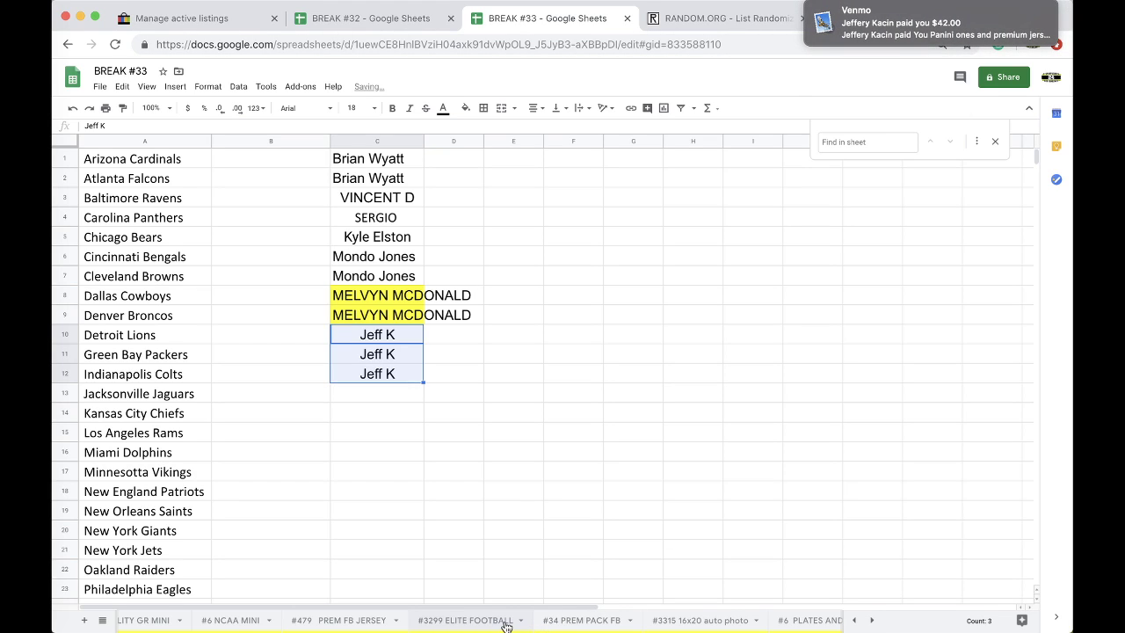
{"action": "scroll", "coordinate": [528, 624], "scroll_direction": "left", "scroll_amount": 3}
{"action": "scroll", "coordinate": [516, 624], "scroll_direction": "left", "scroll_amount": 3}
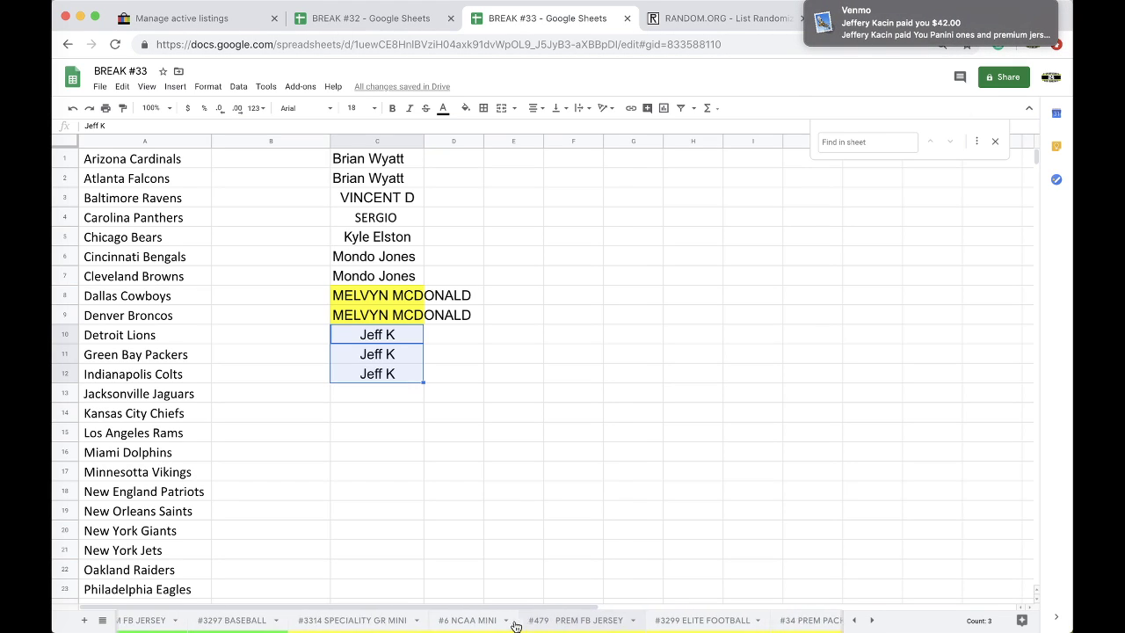
Step: Clear the yellow fill from the three buyer cells on #479 PREM FB JERSEY
{"action": "left_click", "coordinate": [506, 621]}
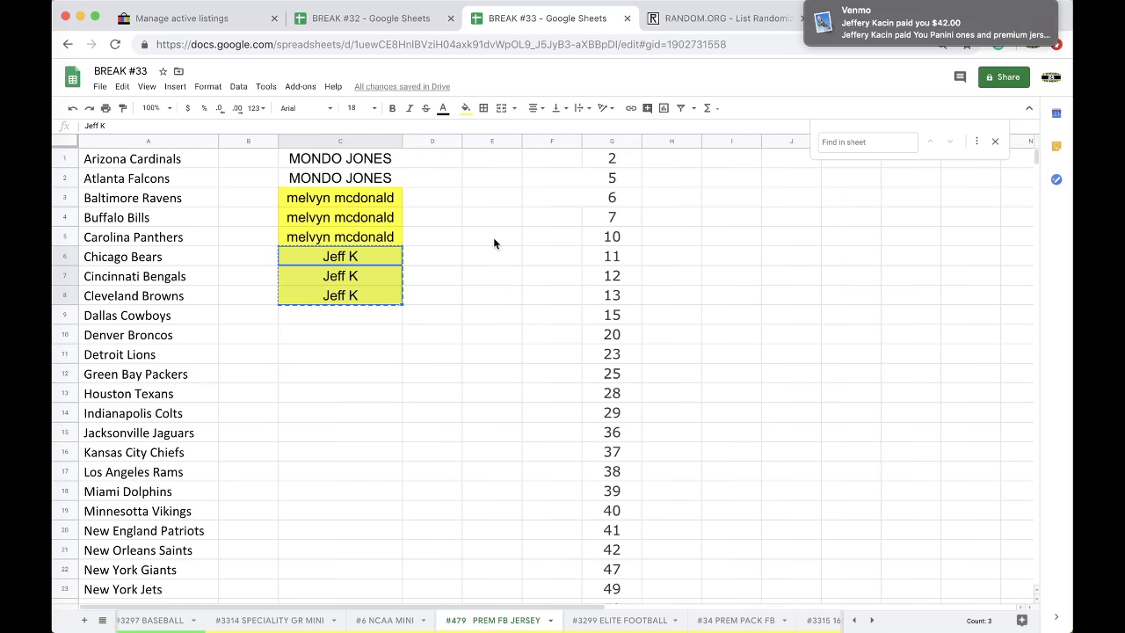
{"action": "left_click", "coordinate": [466, 108]}
{"action": "left_click", "coordinate": [472, 129]}
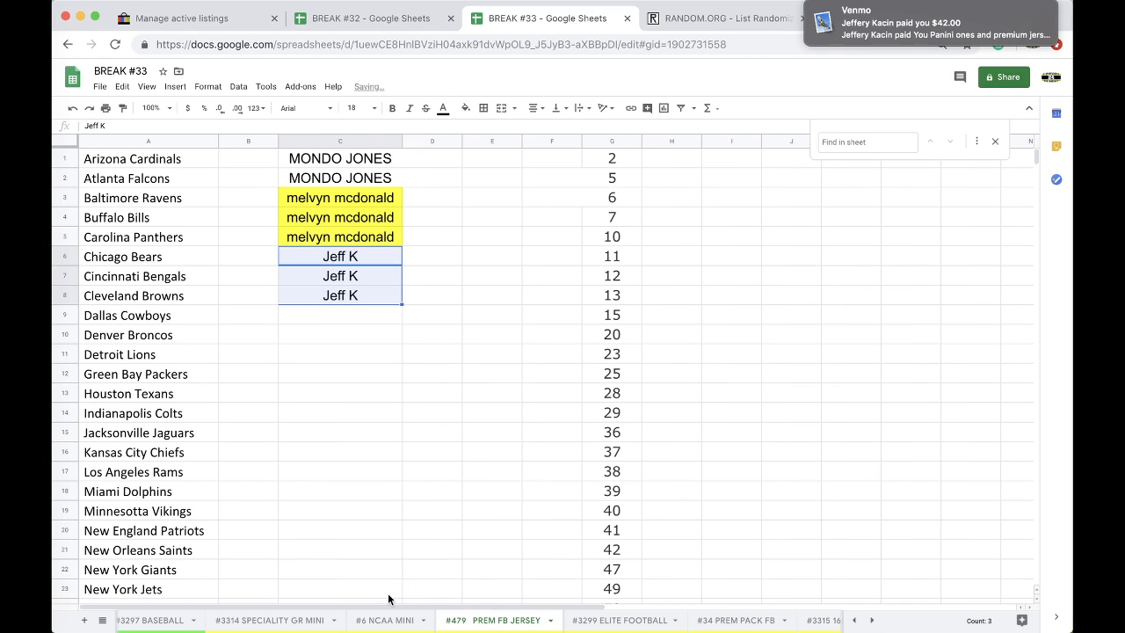
{"action": "scroll", "coordinate": [350, 626], "scroll_direction": "left", "scroll_amount": 5}
Step: Review the #478 PREM FB JERSEY and #3297 BASEBALL sheets
{"action": "left_click", "coordinate": [335, 621]}
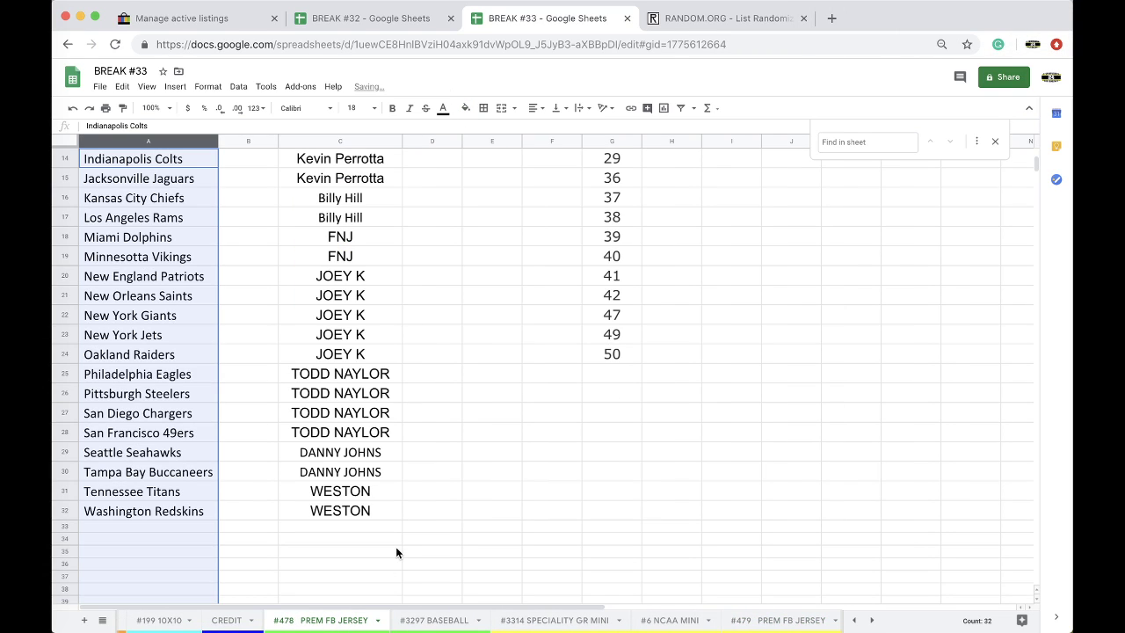
{"action": "scroll", "coordinate": [395, 552], "scroll_direction": "up", "scroll_amount": 5}
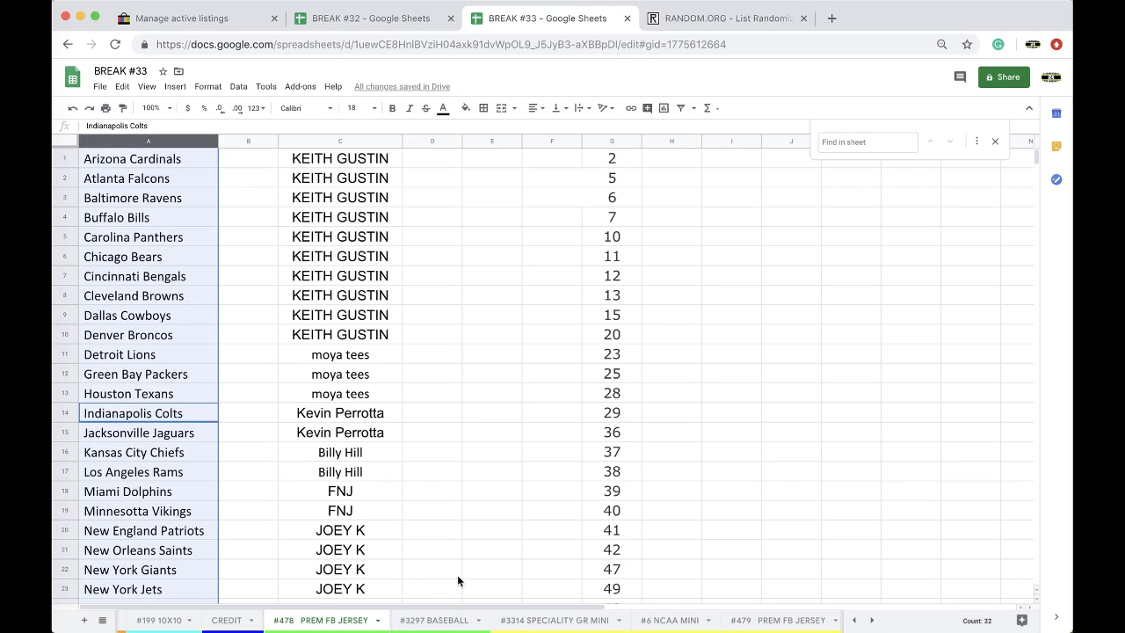
{"action": "scroll", "coordinate": [457, 580], "scroll_direction": "down", "scroll_amount": 3}
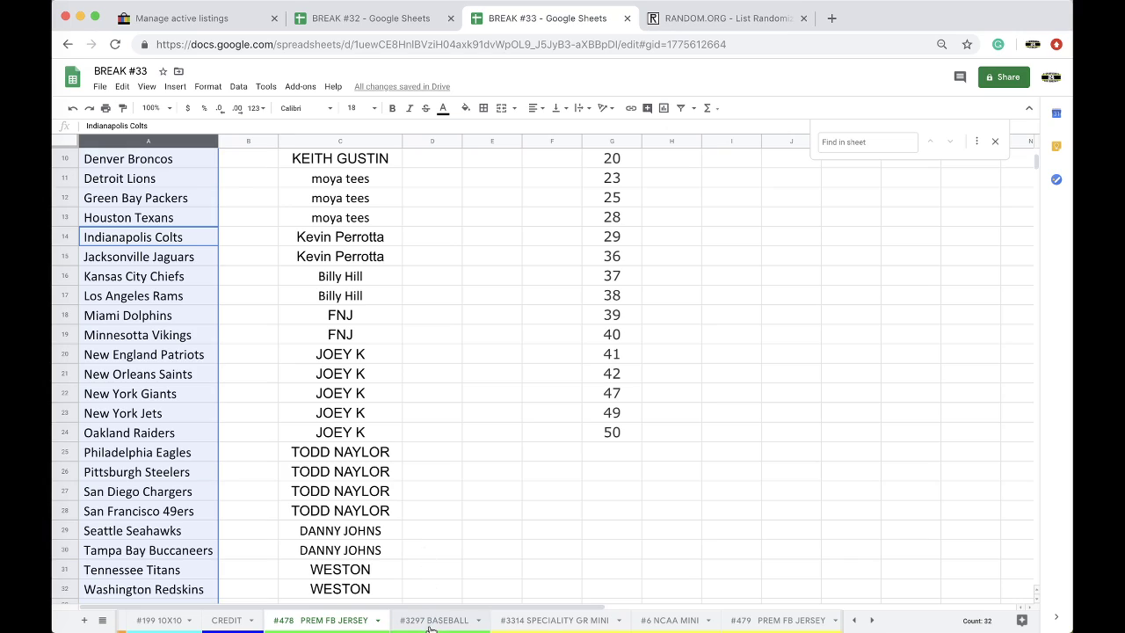
{"action": "left_click", "coordinate": [431, 620]}
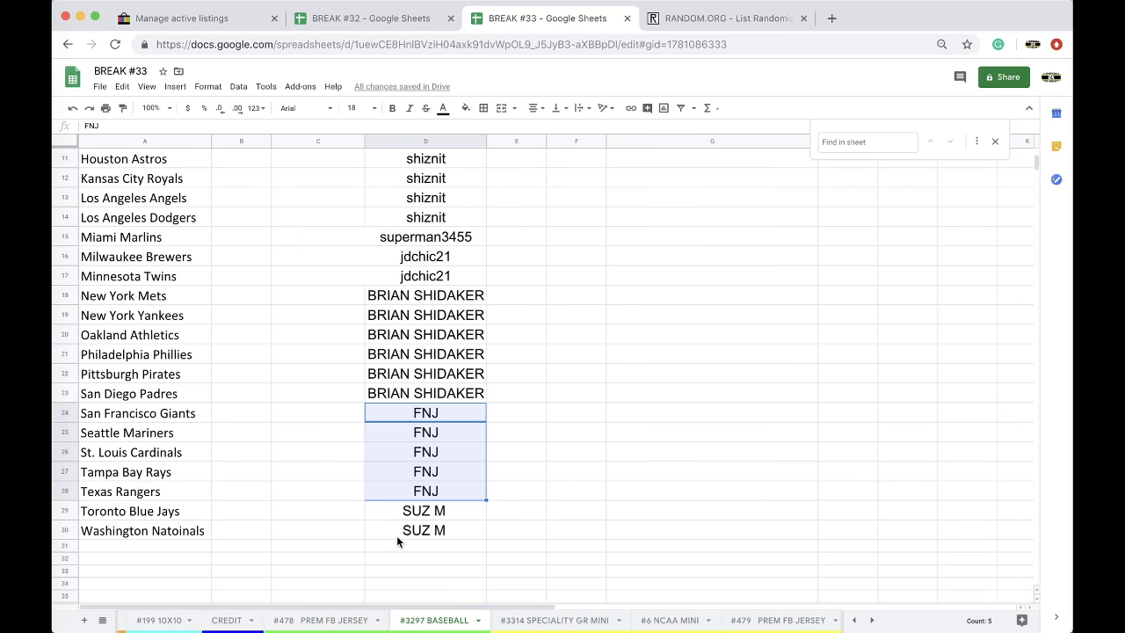
{"action": "scroll", "coordinate": [397, 519], "scroll_direction": "up", "scroll_amount": 4}
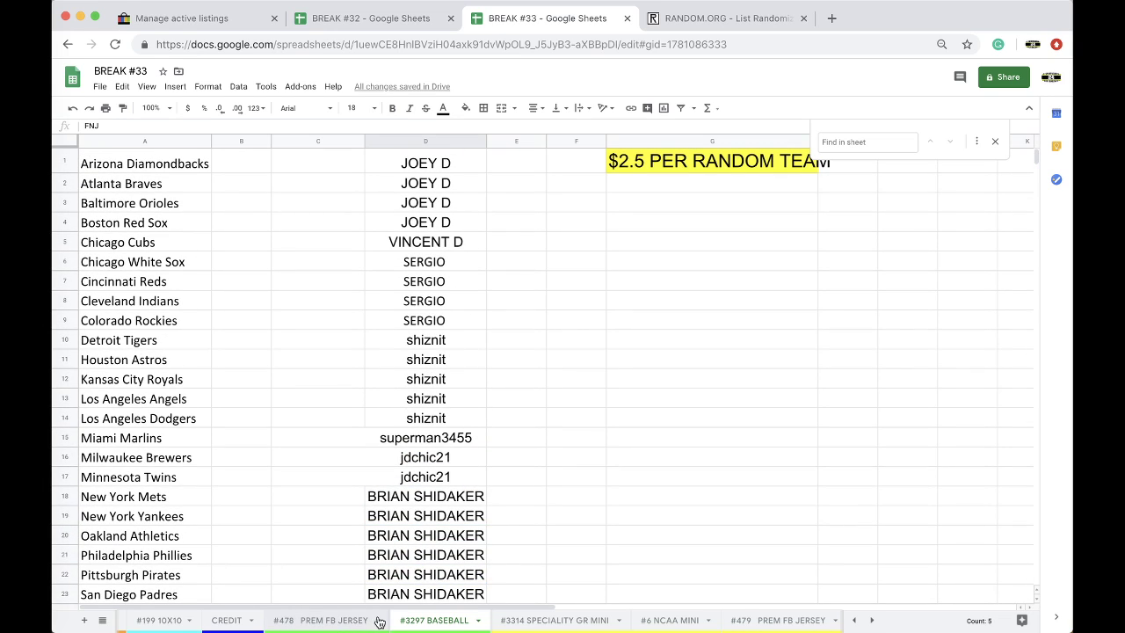
{"action": "scroll", "coordinate": [440, 620], "scroll_direction": "down", "scroll_amount": 3}
{"action": "scroll", "coordinate": [483, 622], "scroll_direction": "up", "scroll_amount": 3}
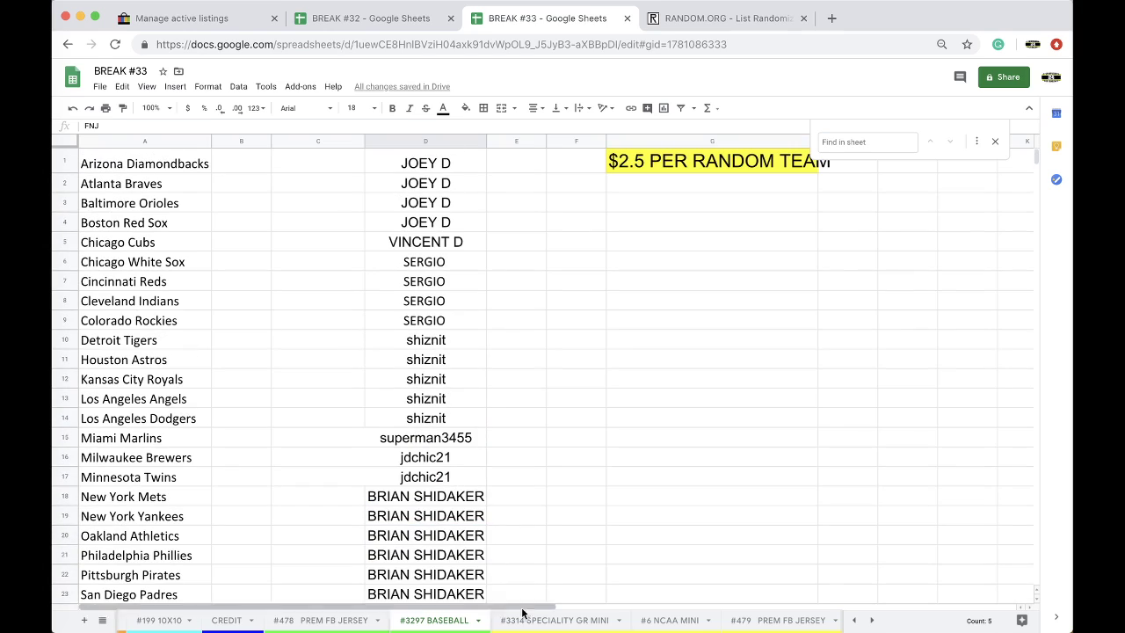
Step: Centre the buyer names in column C of the #3314 SPECIALITY GR MINI sheet
{"action": "left_click", "coordinate": [529, 620]}
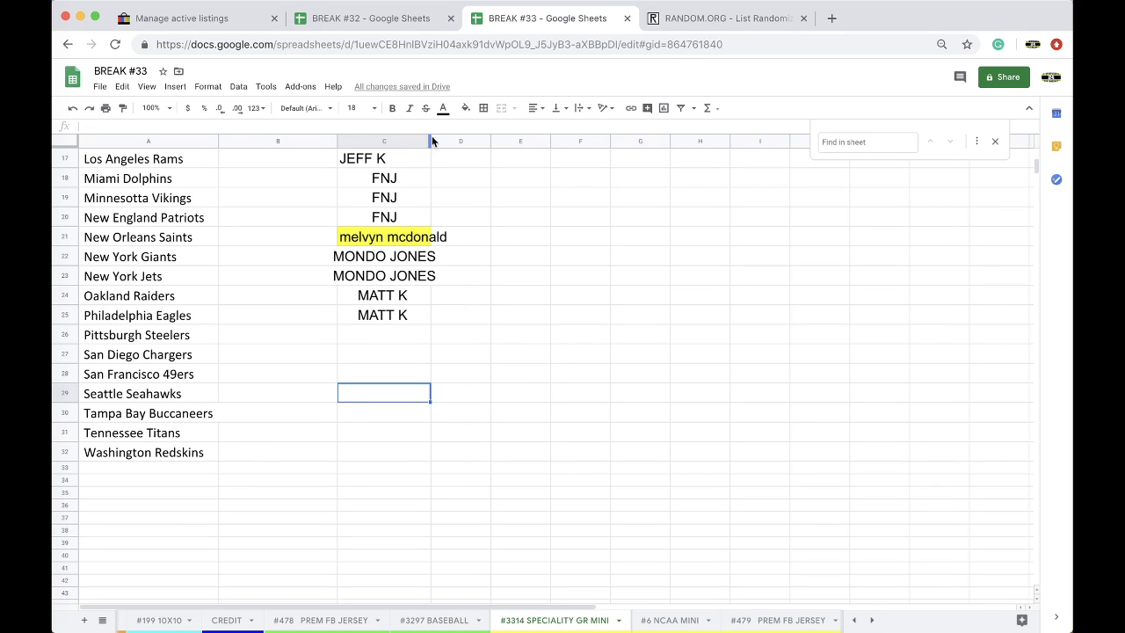
{"action": "left_click", "coordinate": [400, 141]}
{"action": "left_click", "coordinate": [536, 107]}
{"action": "left_click", "coordinate": [545, 128]}
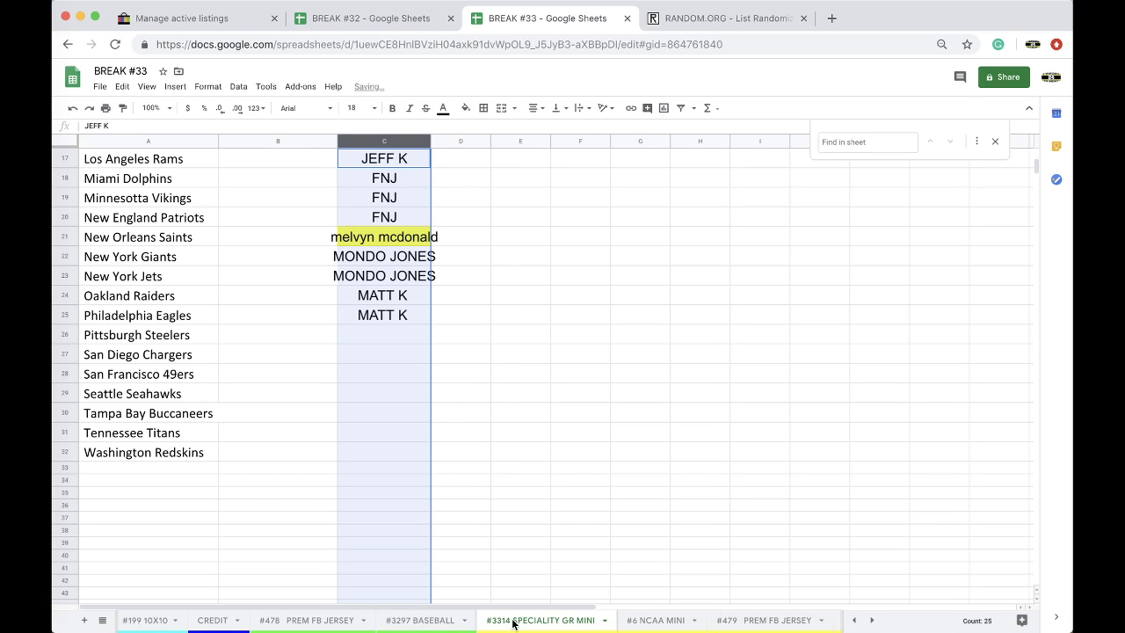
Step: Check the #6 NCAA MINI, #479 PREM FB JERSEY, #3299 ELITE FOOTBALL and #34 PREM PACK FB sheets
{"action": "scroll", "coordinate": [519, 620], "scroll_direction": "right", "scroll_amount": 2}
{"action": "left_click", "coordinate": [569, 626]}
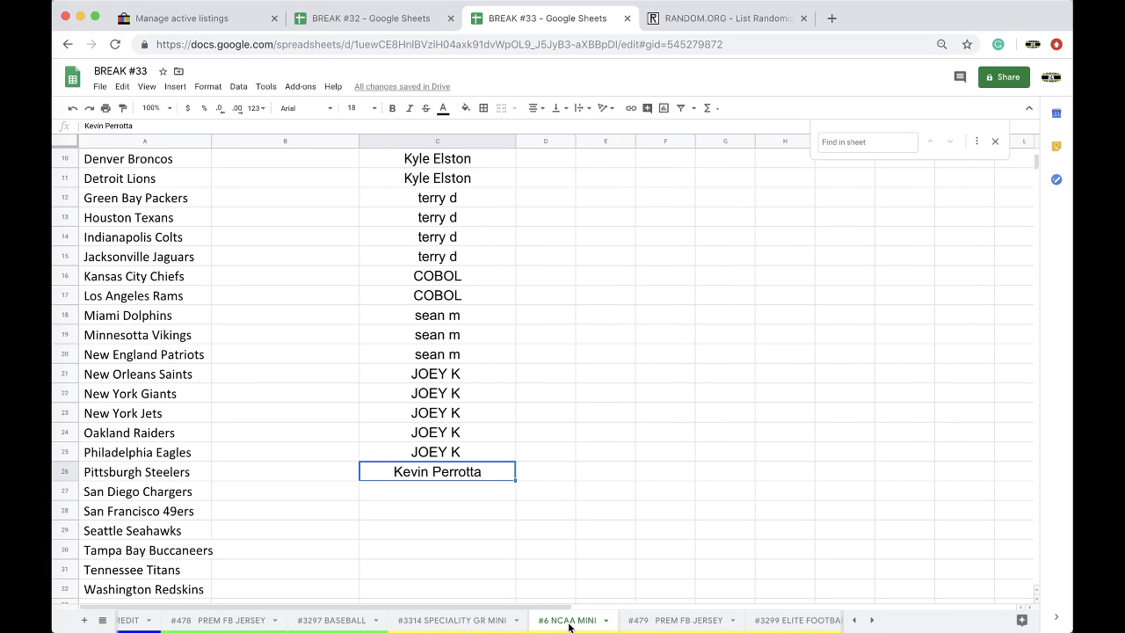
{"action": "scroll", "coordinate": [519, 552], "scroll_direction": "down", "scroll_amount": 3}
{"action": "left_click_drag", "start_coordinate": [549, 625], "coordinate": [430, 622]}
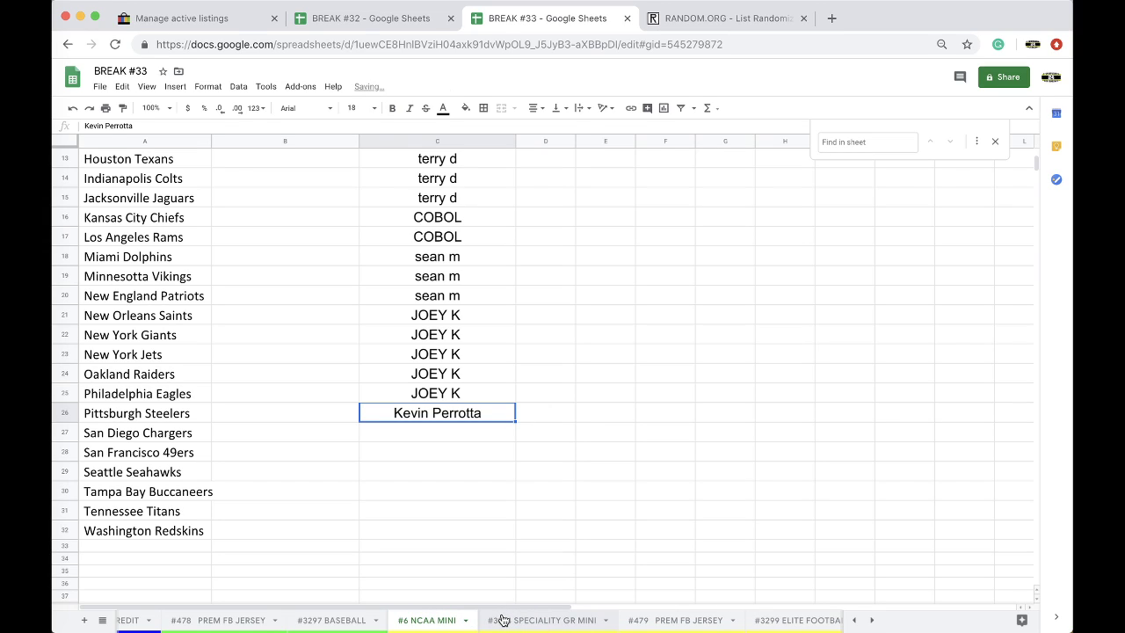
{"action": "scroll", "coordinate": [503, 621], "scroll_direction": "right", "scroll_amount": 2}
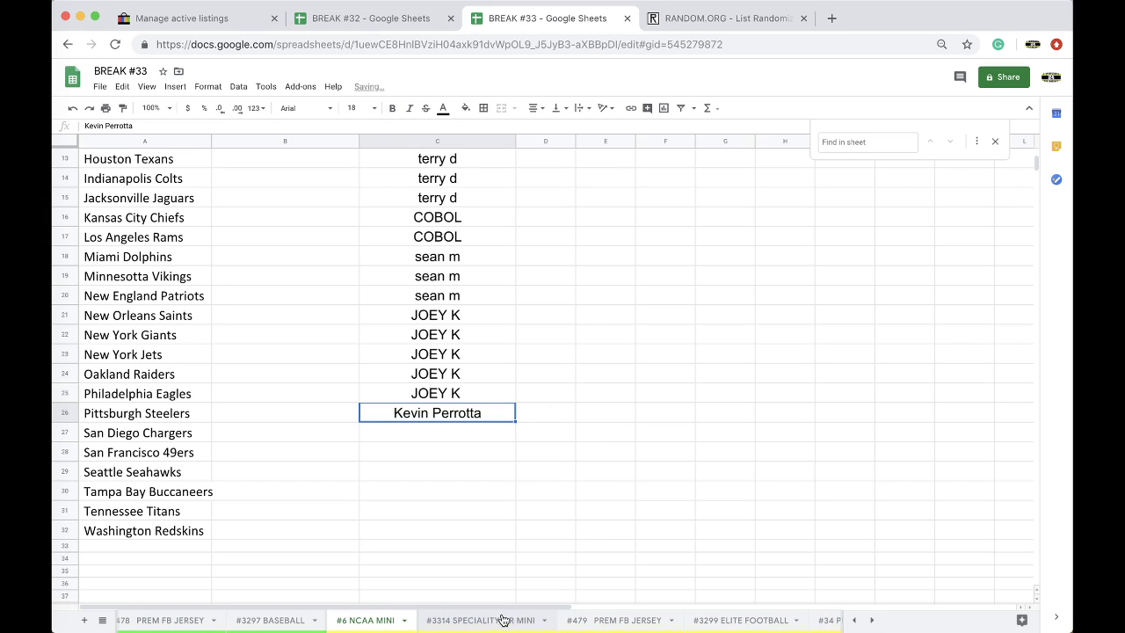
{"action": "left_click", "coordinate": [587, 621]}
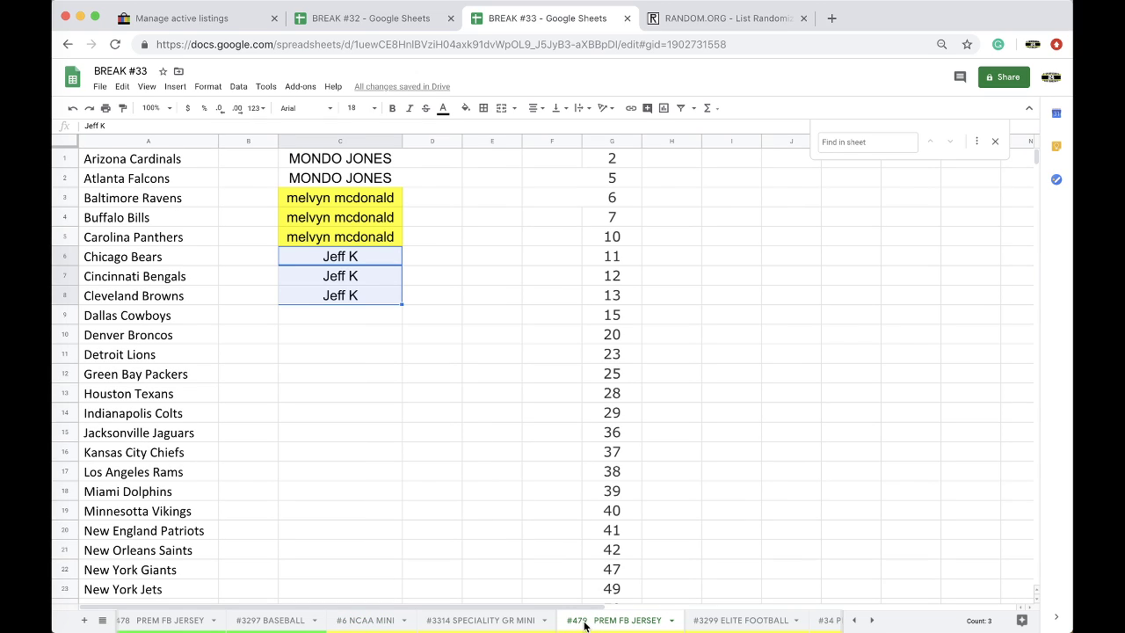
{"action": "scroll", "coordinate": [585, 622], "scroll_direction": "right", "scroll_amount": 2}
{"action": "left_click", "coordinate": [653, 622]}
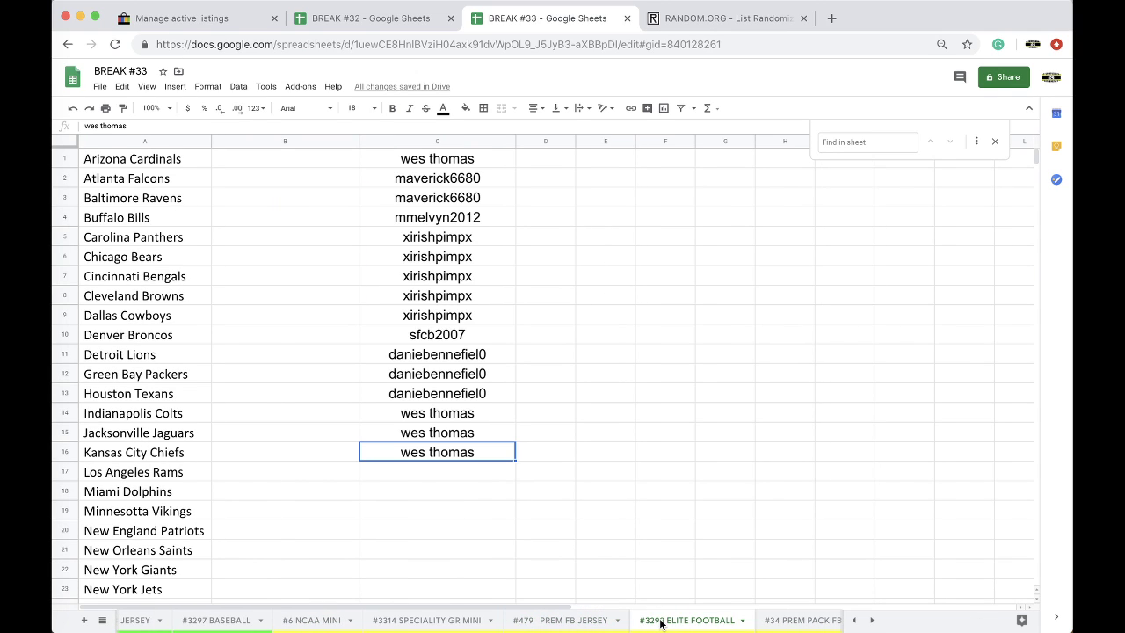
{"action": "scroll", "coordinate": [661, 623], "scroll_direction": "right", "scroll_amount": 2}
{"action": "left_click", "coordinate": [697, 622]}
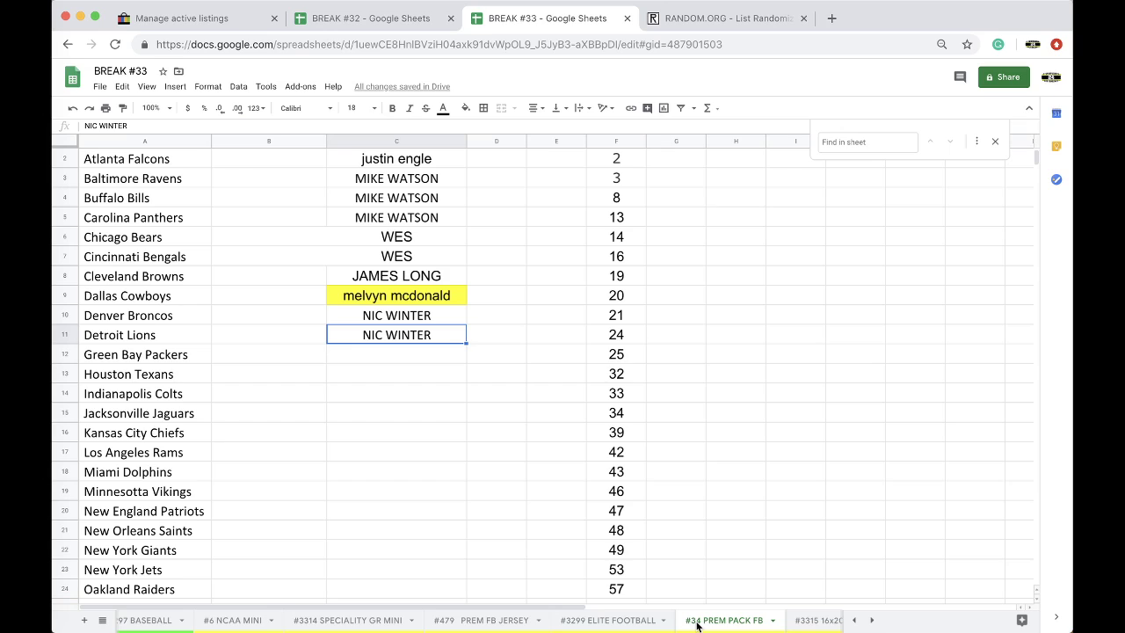
Step: Check the #3315 16x20 auto photo, #6 PLATES AND PATCHY POOS, #6 SELECT and #6 PANINI ONE sheets
{"action": "scroll", "coordinate": [697, 622], "scroll_direction": "right", "scroll_amount": 2}
{"action": "left_click", "coordinate": [734, 622]}
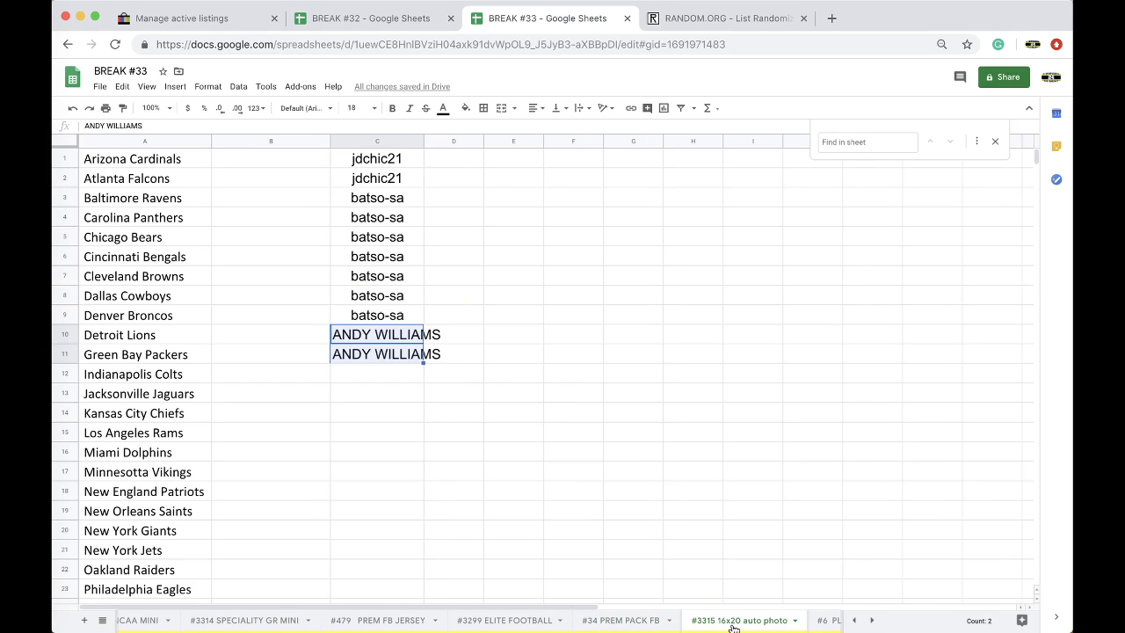
{"action": "scroll", "coordinate": [734, 627], "scroll_direction": "right", "scroll_amount": 4}
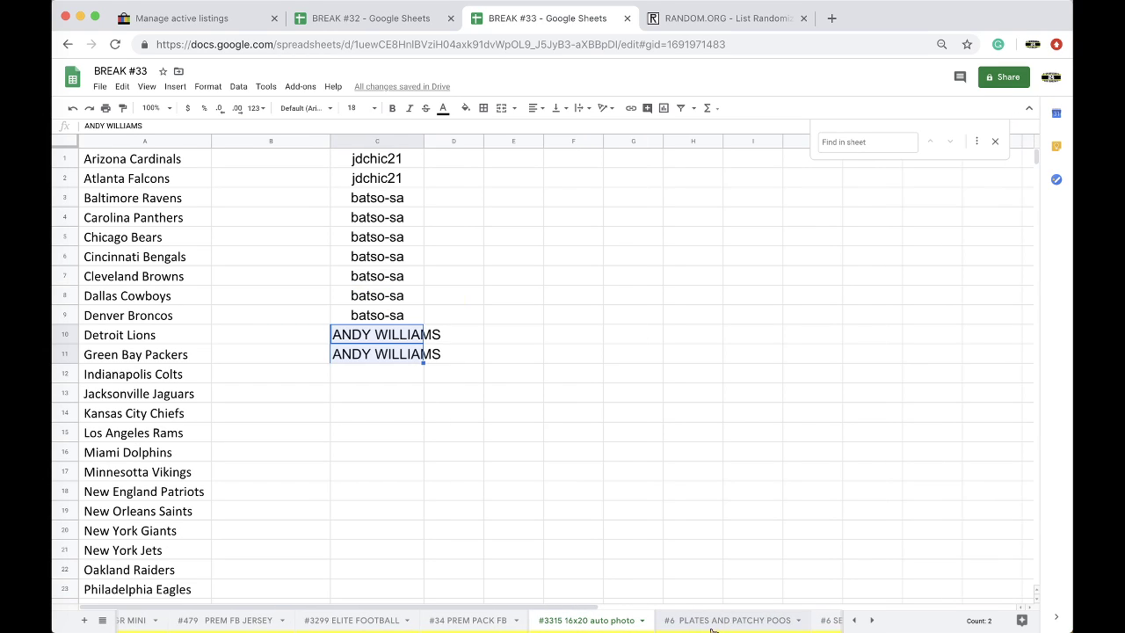
{"action": "left_click", "coordinate": [695, 622]}
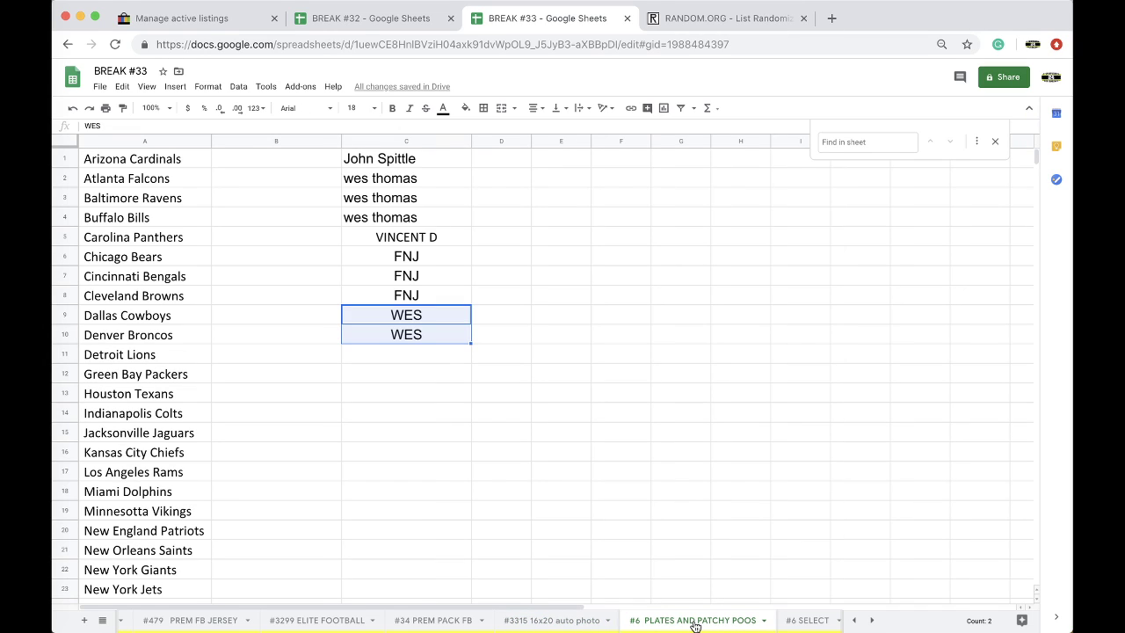
{"action": "scroll", "coordinate": [695, 624], "scroll_direction": "right", "scroll_amount": 1}
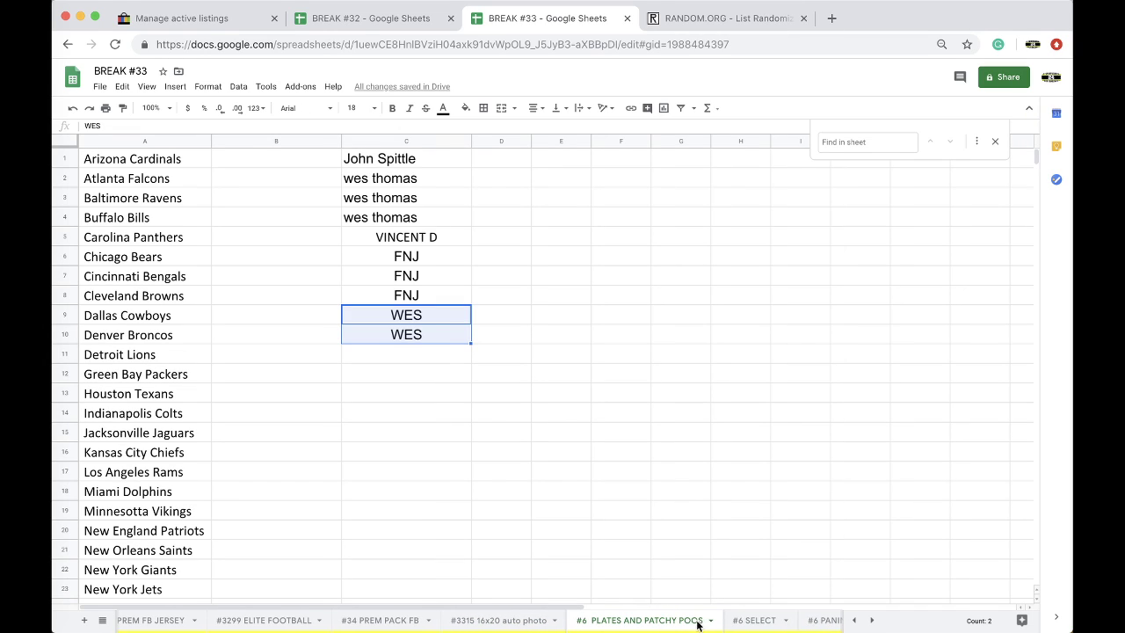
{"action": "left_click", "coordinate": [741, 625]}
{"action": "scroll", "coordinate": [741, 625], "scroll_direction": "right", "scroll_amount": 1}
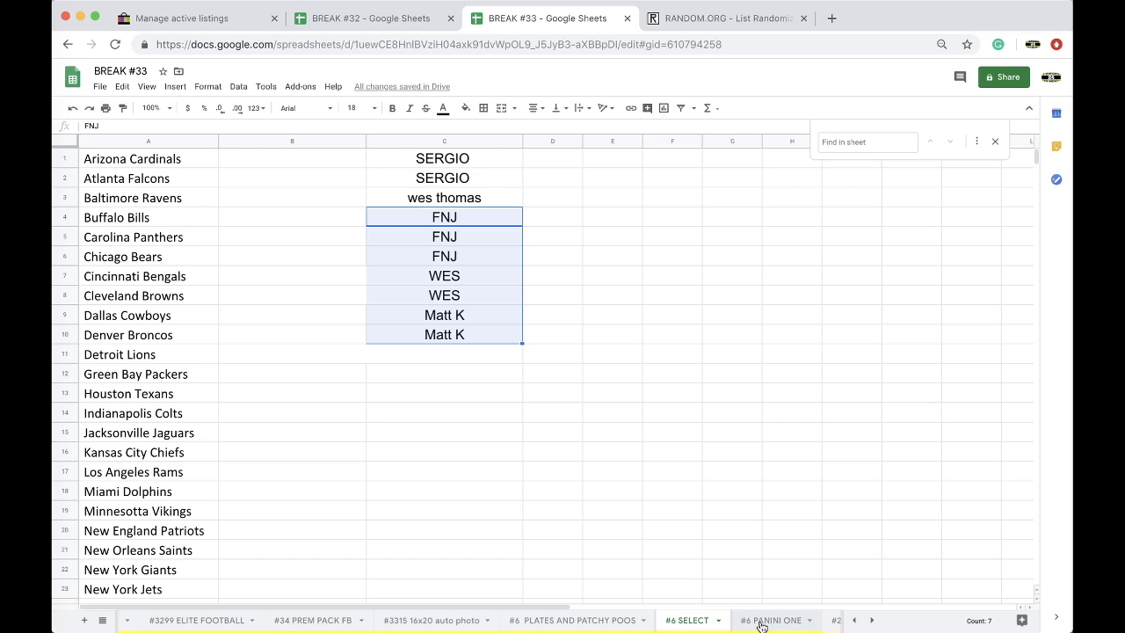
{"action": "left_click", "coordinate": [762, 624]}
Step: Copy the whole column G number list from the #478 PREM FB JERSEY sheet
{"action": "scroll", "coordinate": [754, 624], "scroll_direction": "left", "scroll_amount": 5}
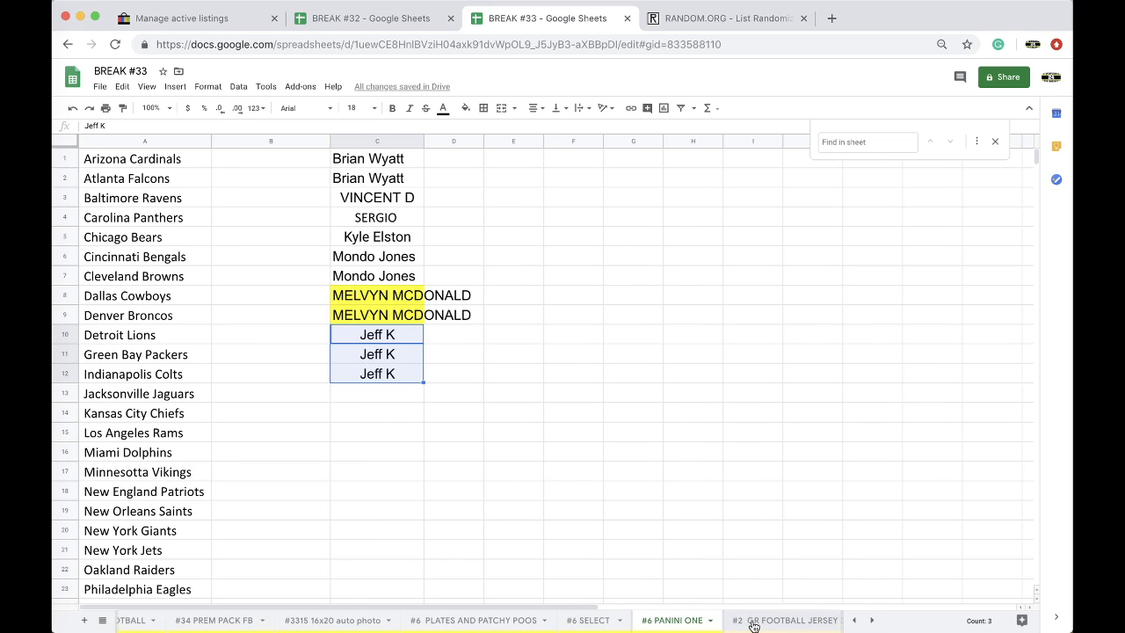
{"action": "scroll", "coordinate": [524, 621], "scroll_direction": "left", "scroll_amount": 2}
{"action": "left_click", "coordinate": [420, 621]}
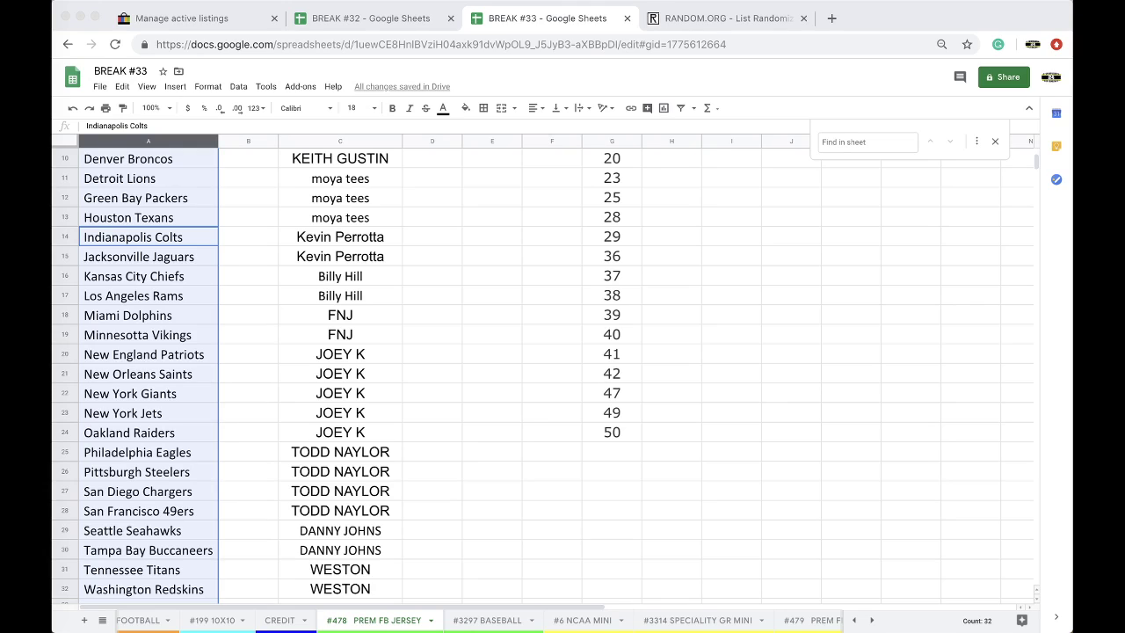
{"action": "scroll", "coordinate": [651, 290], "scroll_direction": "up", "scroll_amount": 3}
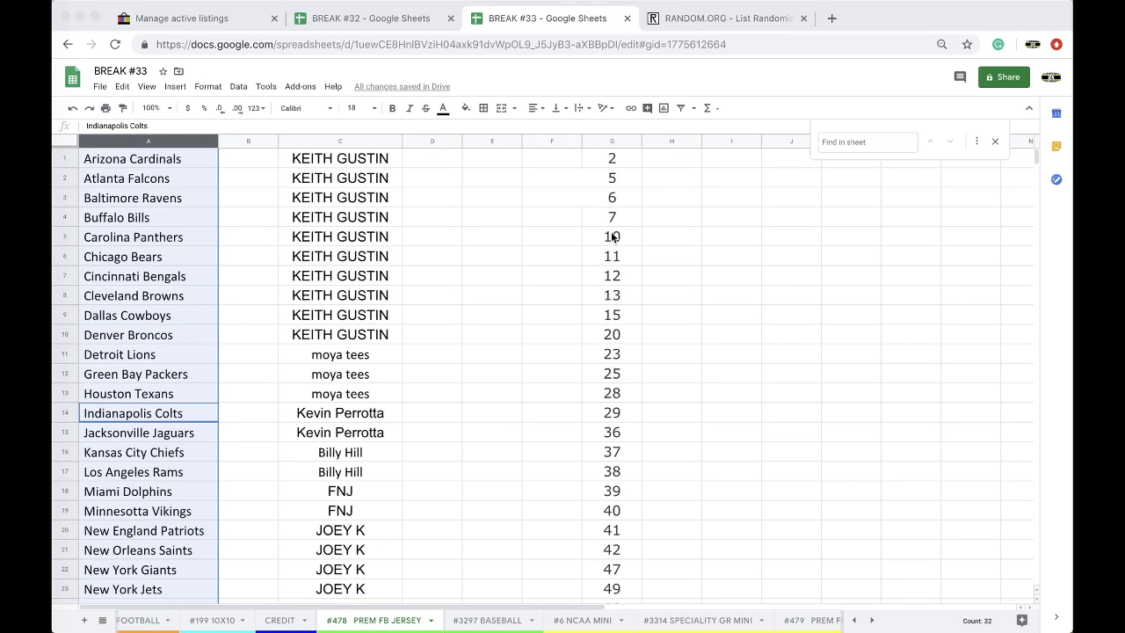
{"action": "left_click", "coordinate": [607, 140]}
{"action": "key", "text": "cmd+c"}
Step: Reload RANDOM.ORG's List Randomizer, randomize the 24 column G numbers and reshuffle them three more times
{"action": "left_click", "coordinate": [655, 21]}
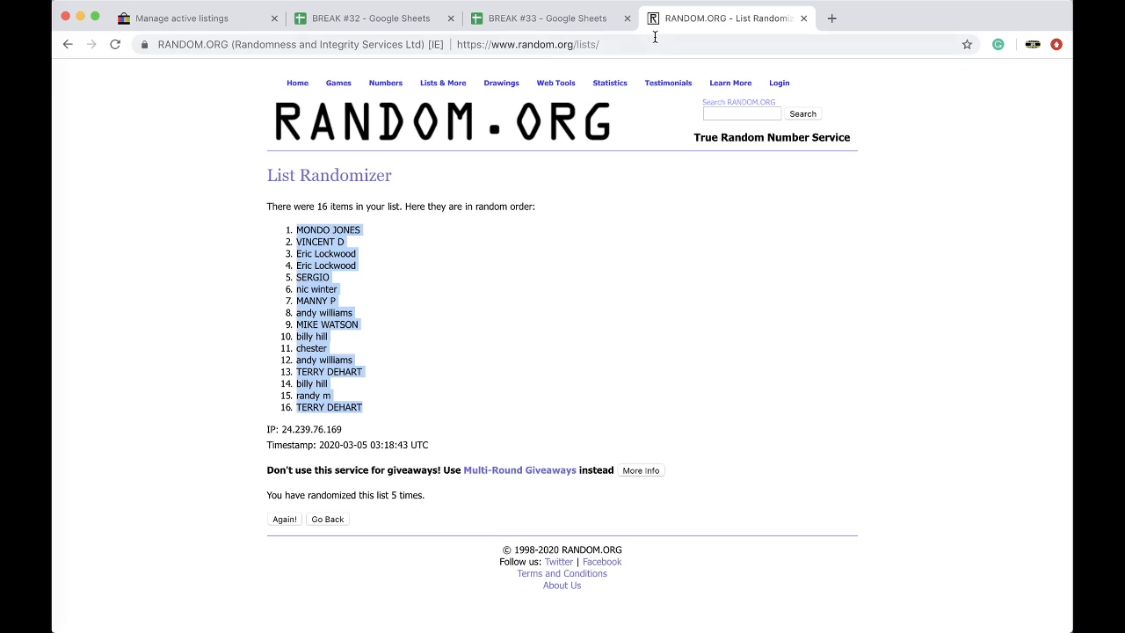
{"action": "left_click", "coordinate": [655, 37]}
{"action": "key", "text": "Return"}
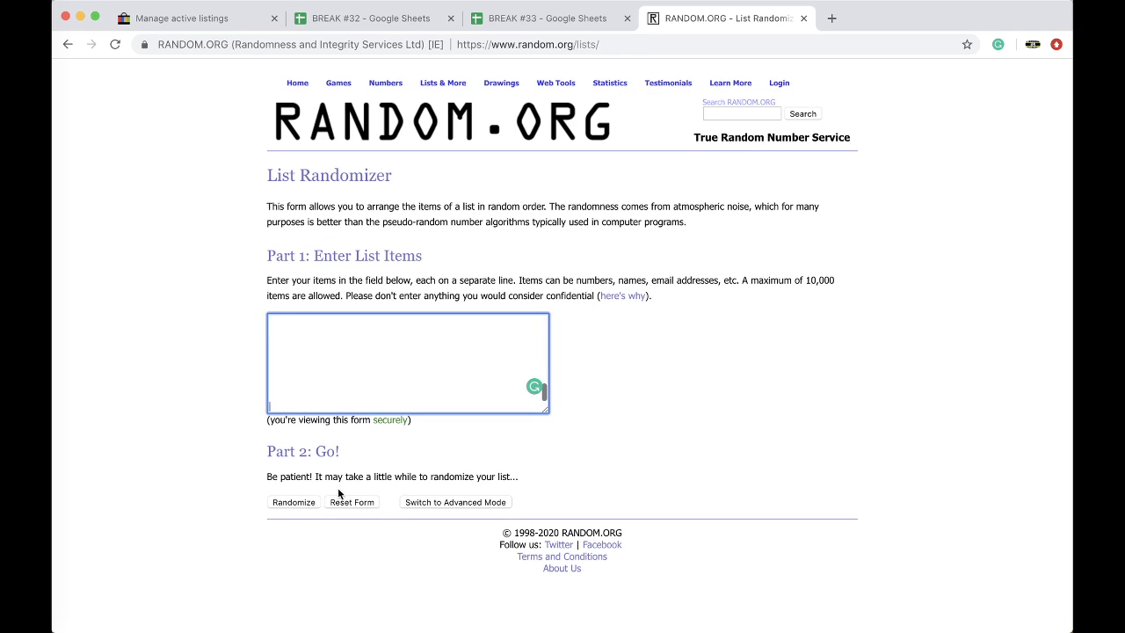
{"action": "left_click", "coordinate": [296, 502]}
{"action": "scroll", "coordinate": [303, 494], "scroll_direction": "down", "scroll_amount": 1}
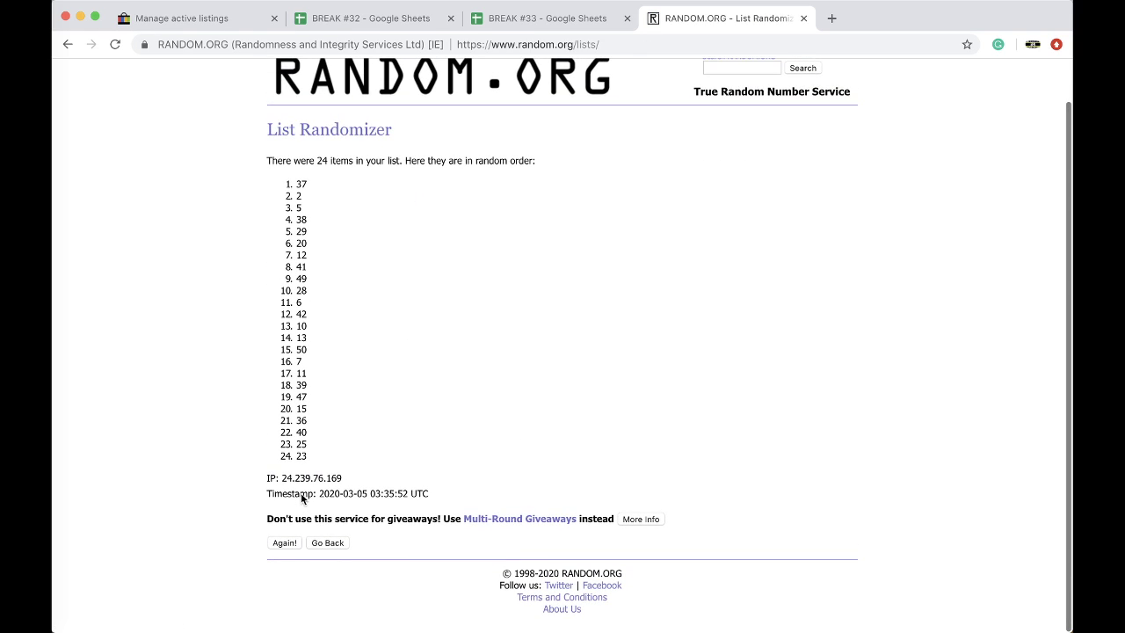
{"action": "left_click", "coordinate": [285, 542]}
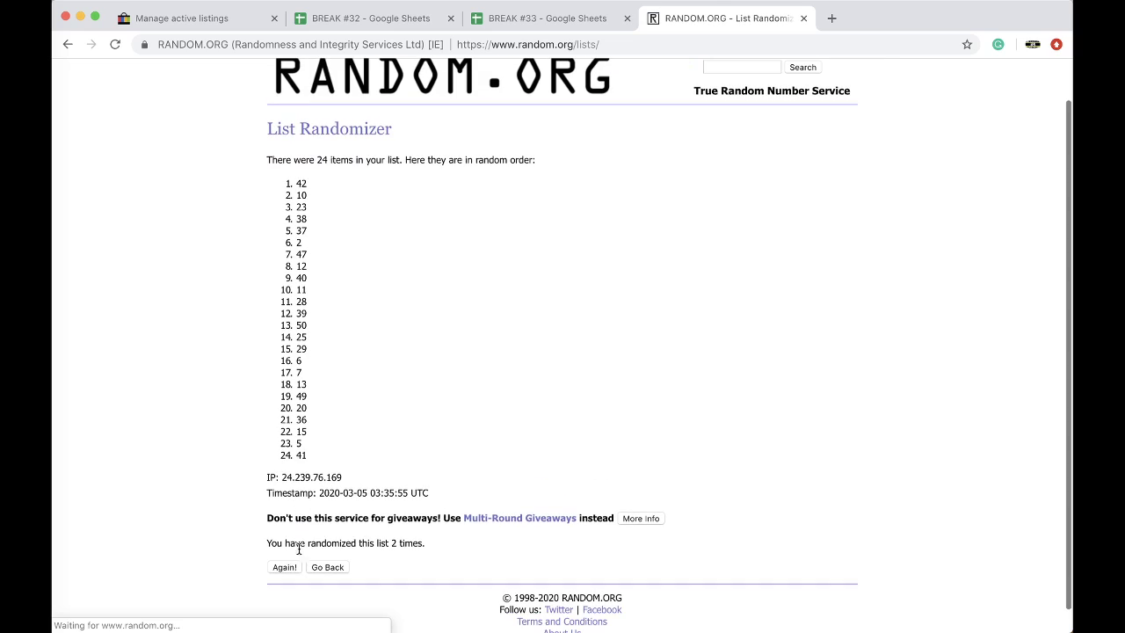
{"action": "left_click", "coordinate": [282, 545]}
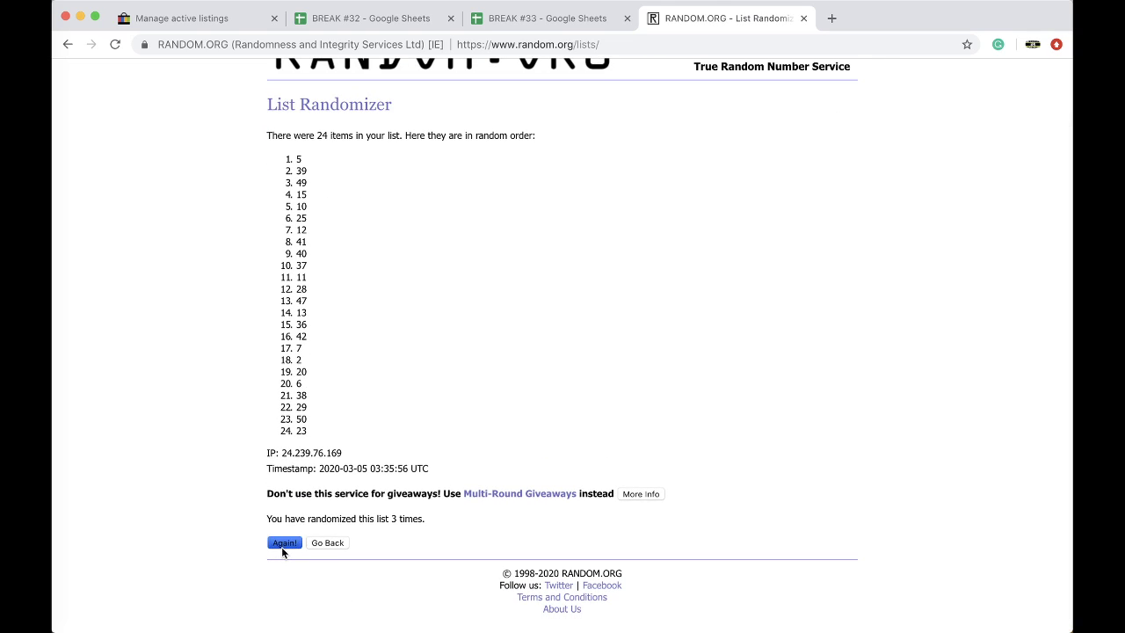
{"action": "left_click", "coordinate": [284, 613]}
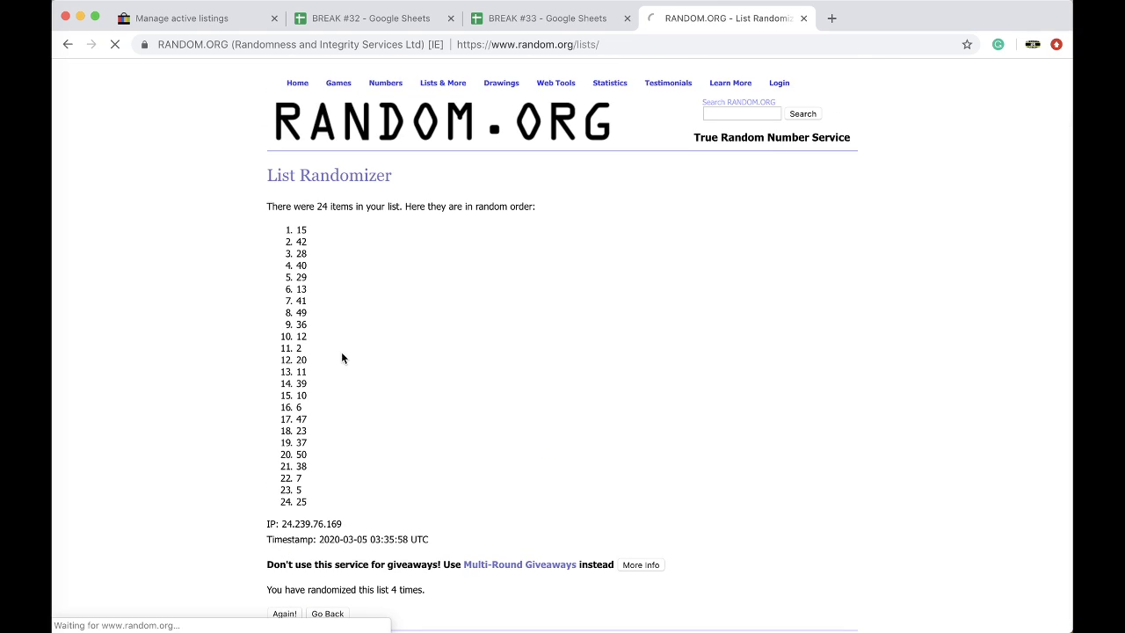
{"action": "left_click", "coordinate": [546, 18]}
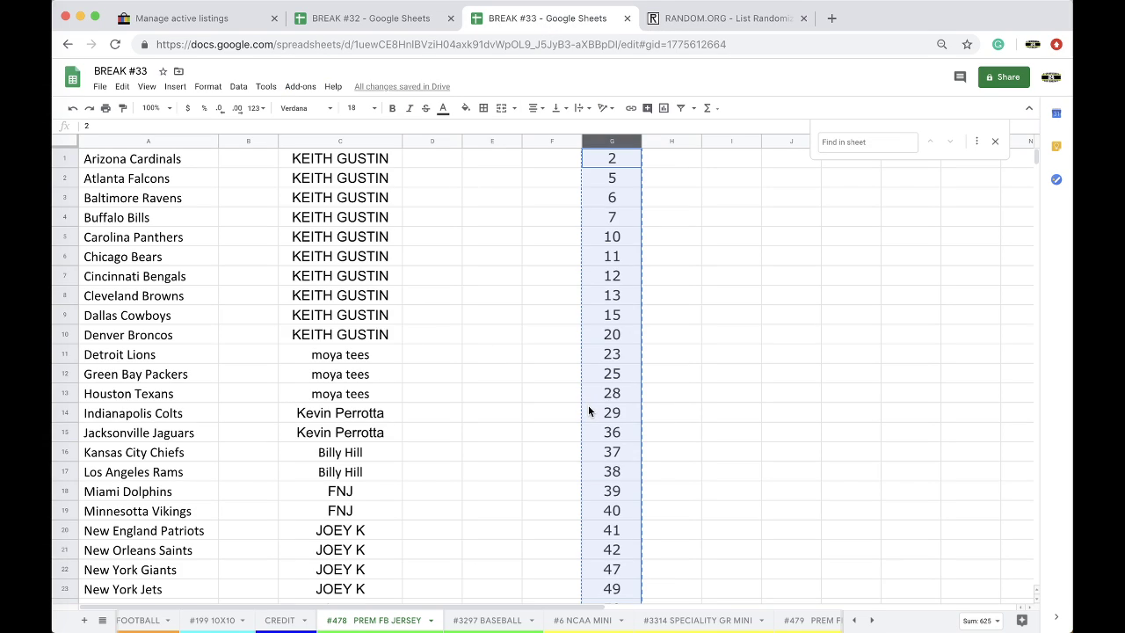
Step: Fill cell G16 holding 37 yellow on the #478 PREM FB JERSEY sheet
{"action": "scroll", "coordinate": [588, 409], "scroll_direction": "down", "scroll_amount": 1}
{"action": "left_click", "coordinate": [613, 433]}
{"action": "left_click", "coordinate": [466, 108]}
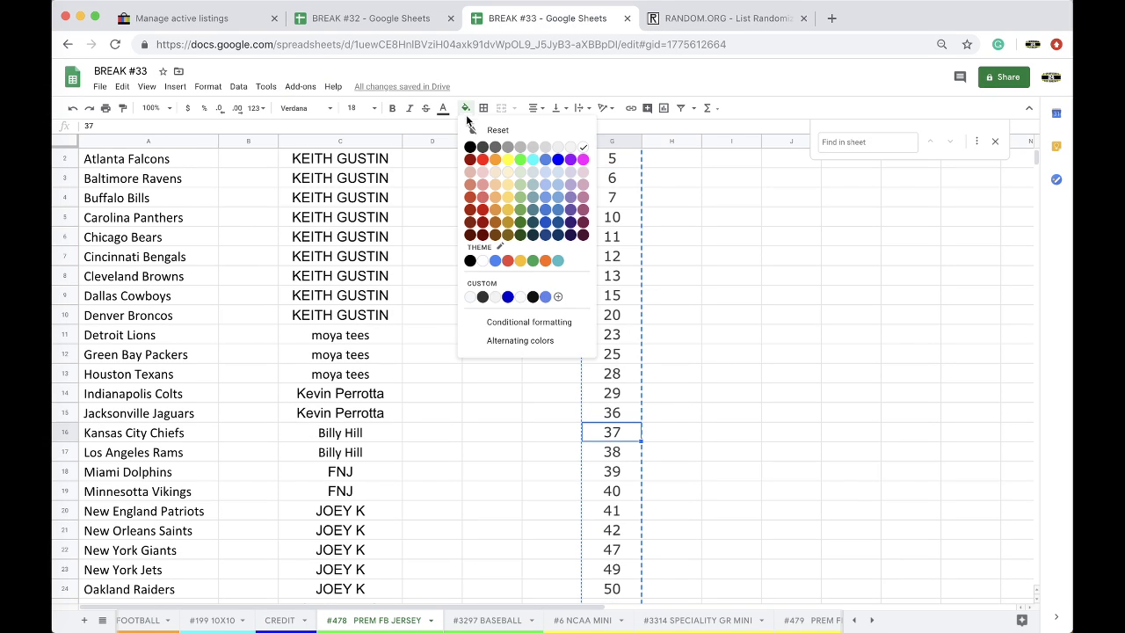
{"action": "left_click", "coordinate": [507, 159]}
Step: Cut the numbers 38 through 50 from column G on the #479 sheet
{"action": "scroll", "coordinate": [508, 621], "scroll_direction": "right", "scroll_amount": 3}
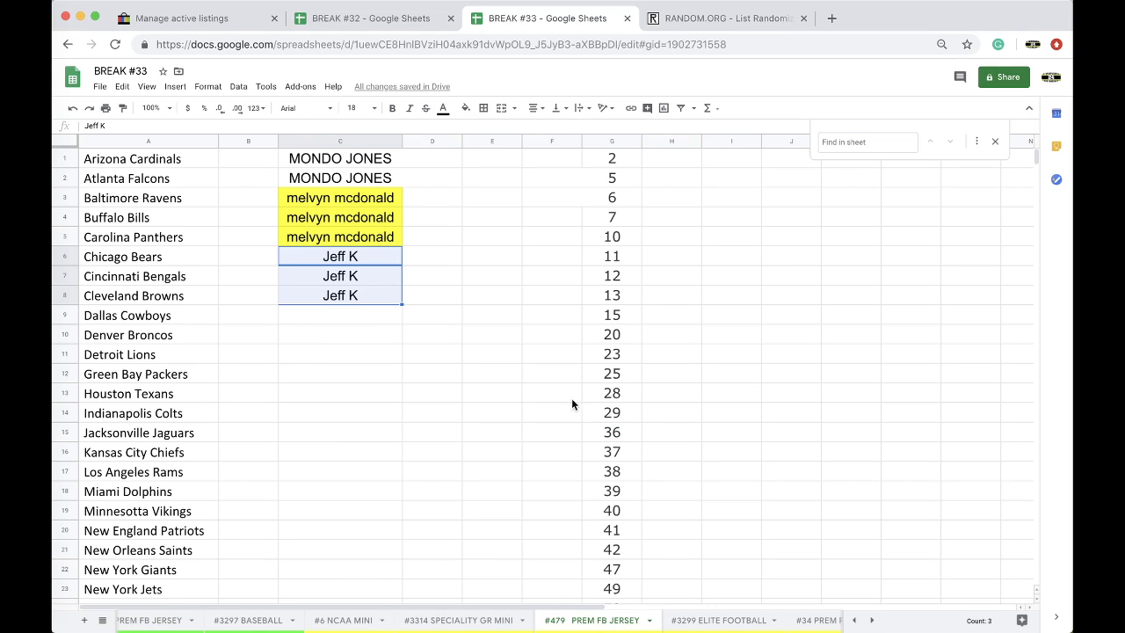
{"action": "left_click_drag", "start_coordinate": [611, 469], "coordinate": [611, 396]}
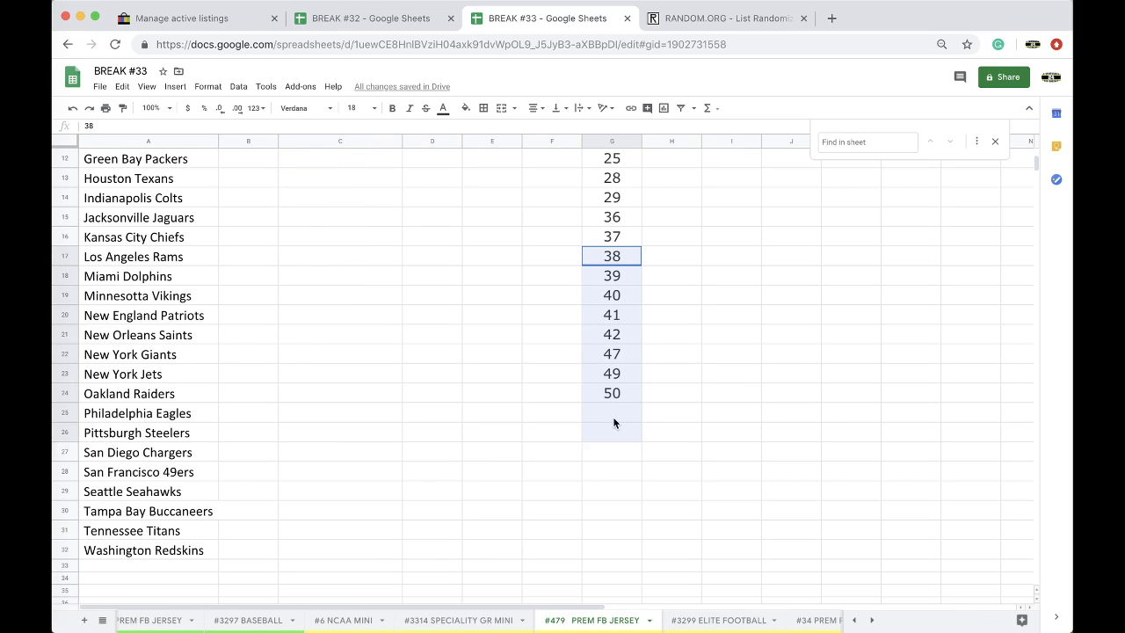
{"action": "key", "text": "Delete"}
Step: Paste 38–50 into G16 so they shift up over 37 on #479 PREM FB JERSEY
{"action": "left_click", "coordinate": [627, 235]}
{"action": "key", "text": "ctrl+v"}
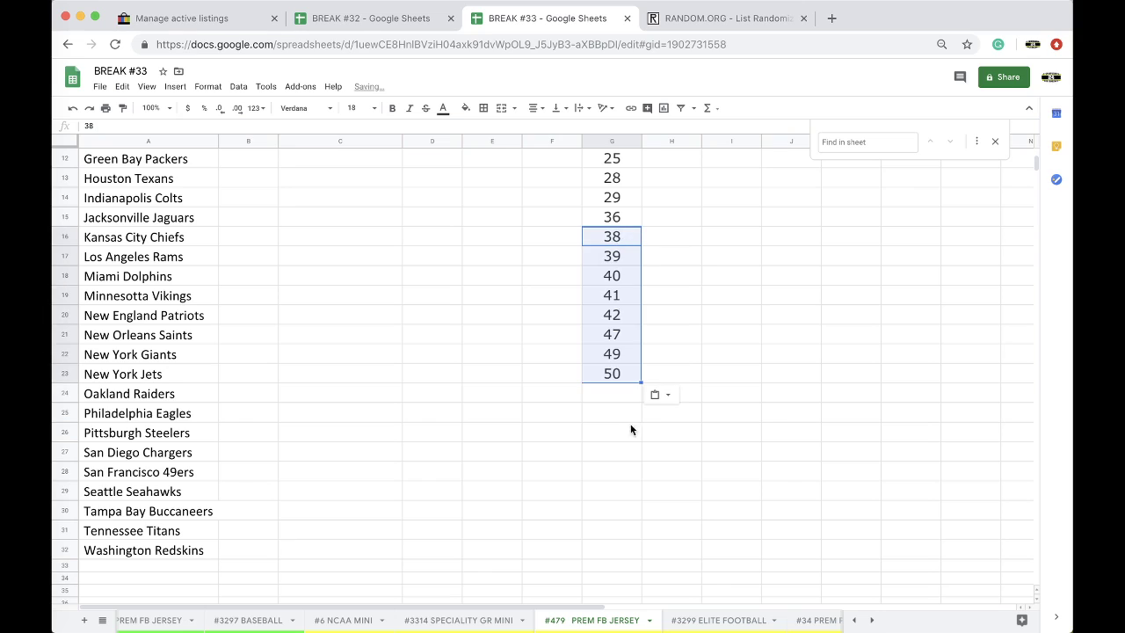
{"action": "scroll", "coordinate": [606, 620], "scroll_direction": "right", "scroll_amount": 5}
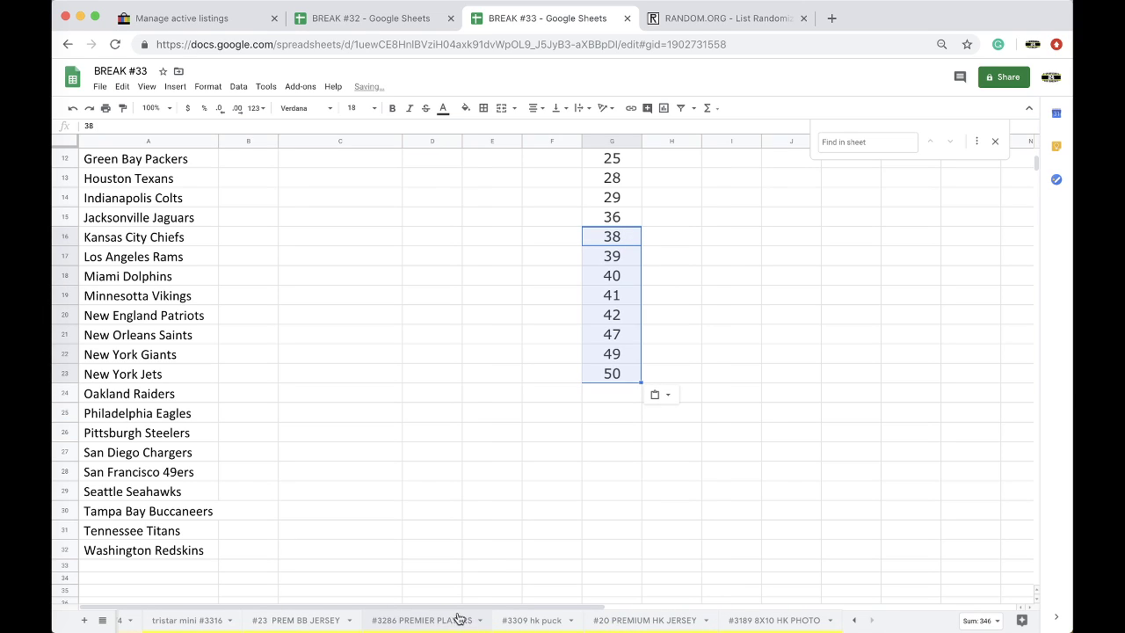
Step: Visit the #23 PREM BB JERSEY and #3315 sheets, ending on #6 SELECT
{"action": "left_click", "coordinate": [319, 620]}
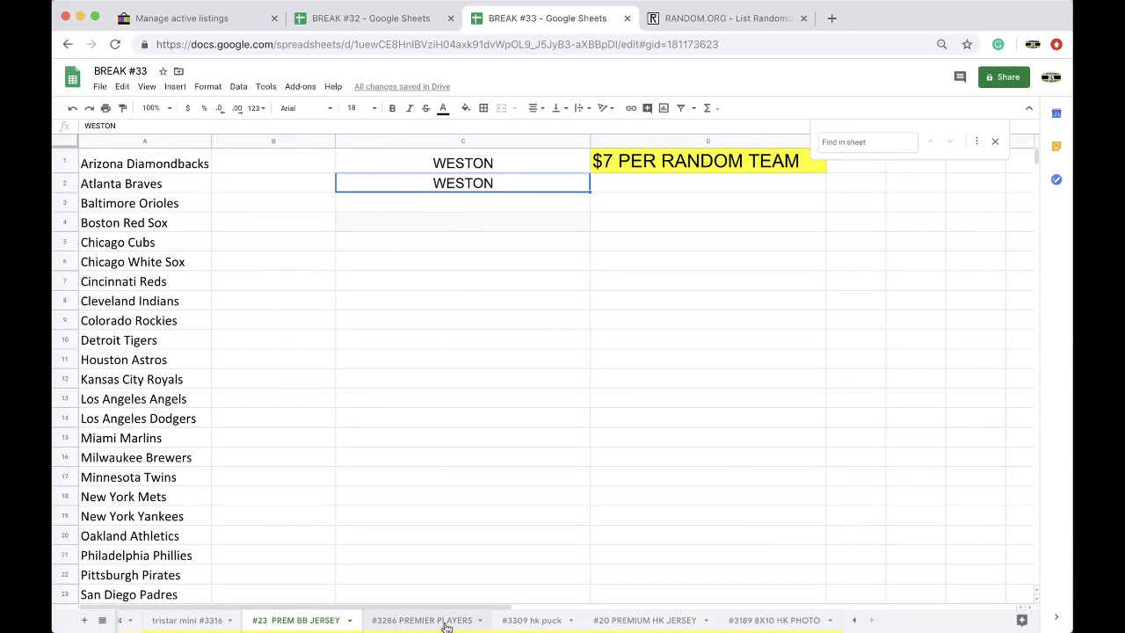
{"action": "scroll", "coordinate": [421, 622], "scroll_direction": "left", "scroll_amount": 5}
{"action": "scroll", "coordinate": [421, 622], "scroll_direction": "left", "scroll_amount": 8}
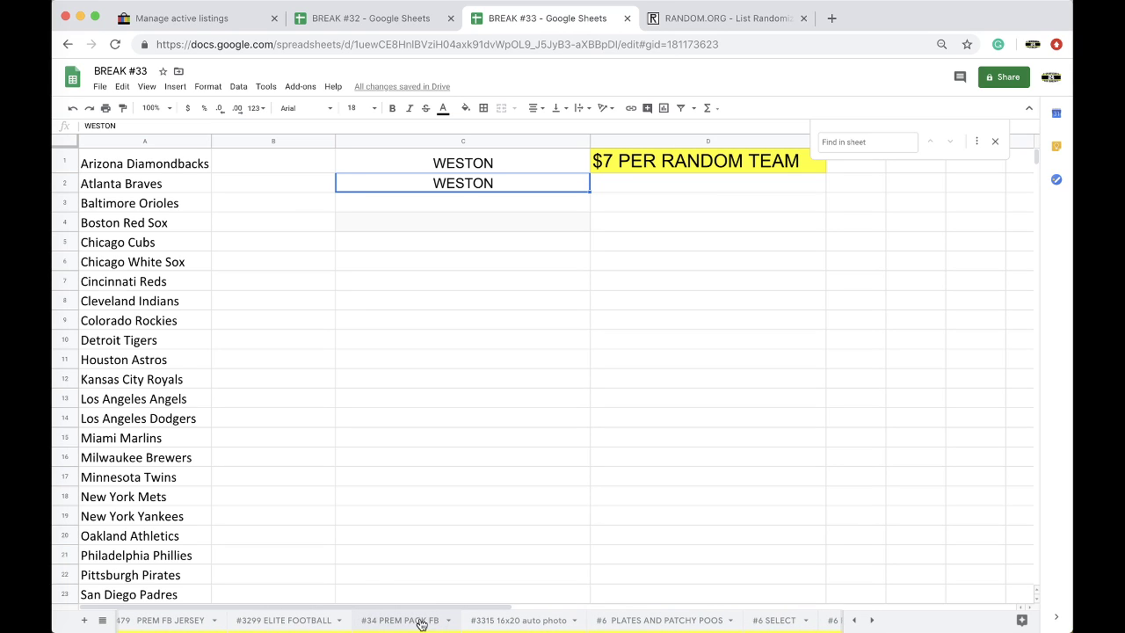
{"action": "scroll", "coordinate": [421, 622], "scroll_direction": "right", "scroll_amount": 10}
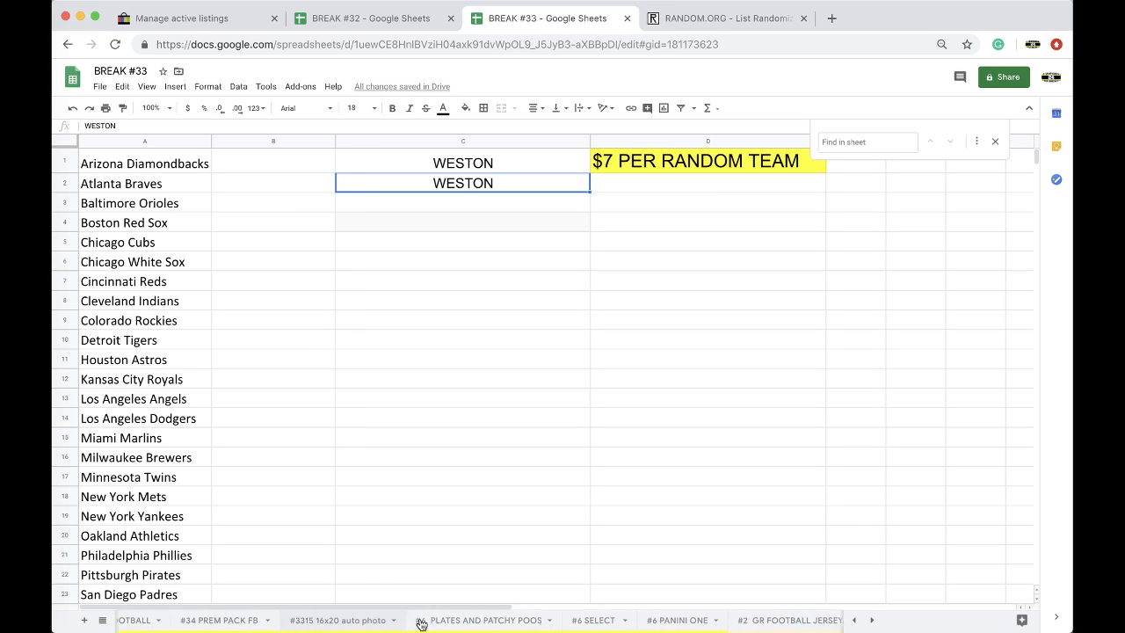
{"action": "left_click", "coordinate": [450, 620]}
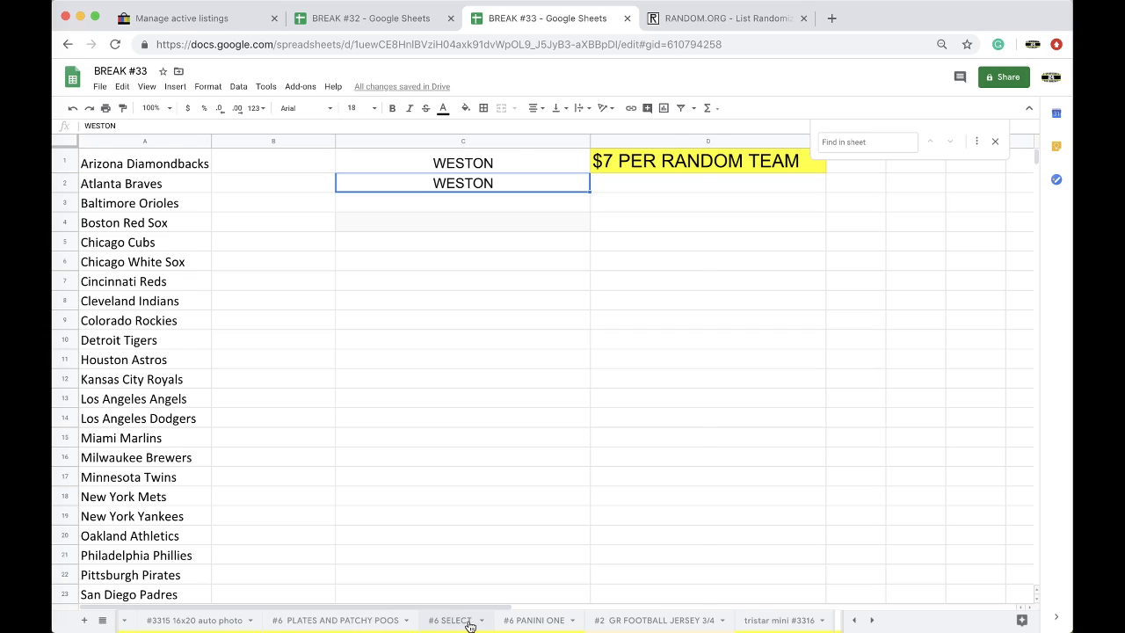
{"action": "left_click", "coordinate": [206, 621]}
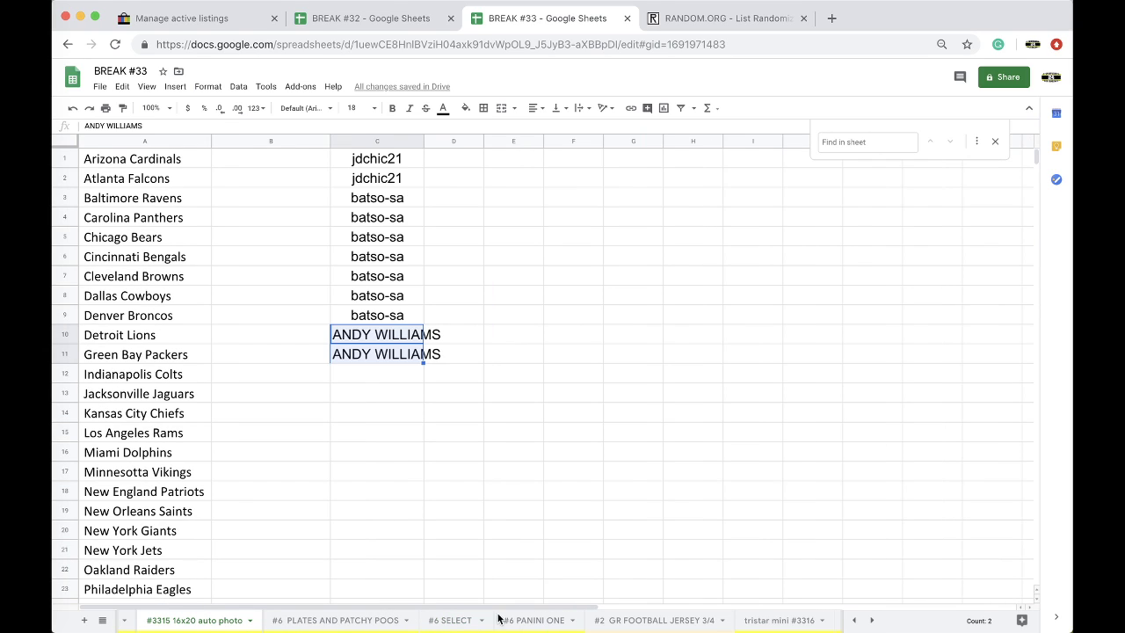
{"action": "left_click", "coordinate": [458, 619]}
Step: Enter the buyer's full name in C11 beside Detroit Lions, correcting a typo
{"action": "left_click", "coordinate": [406, 351]}
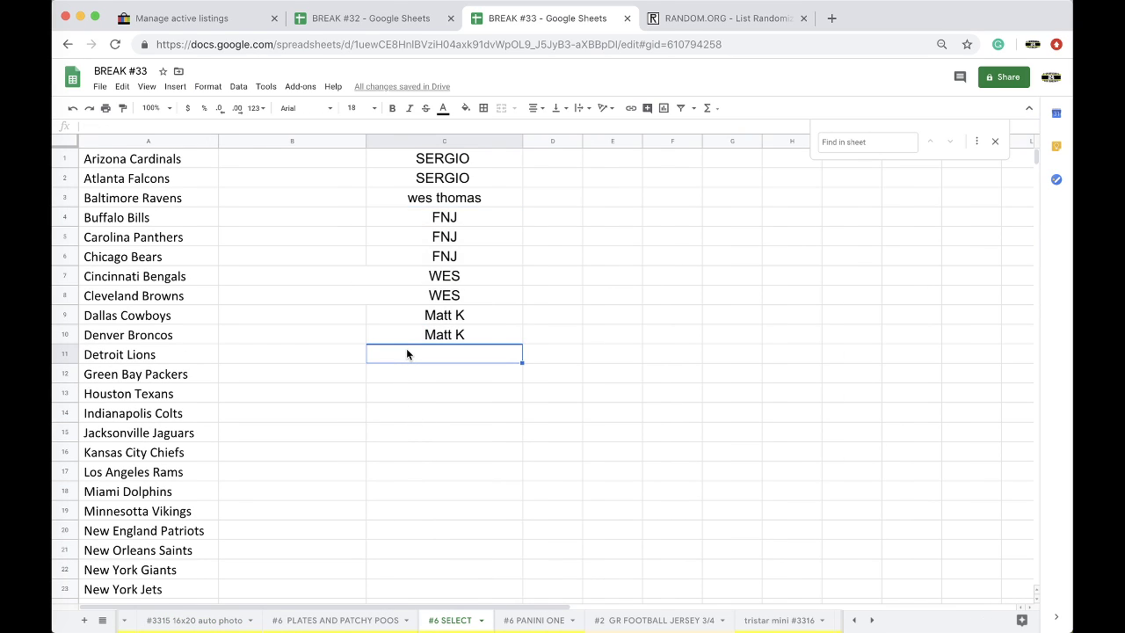
{"action": "type", "text": "MALVYN"}
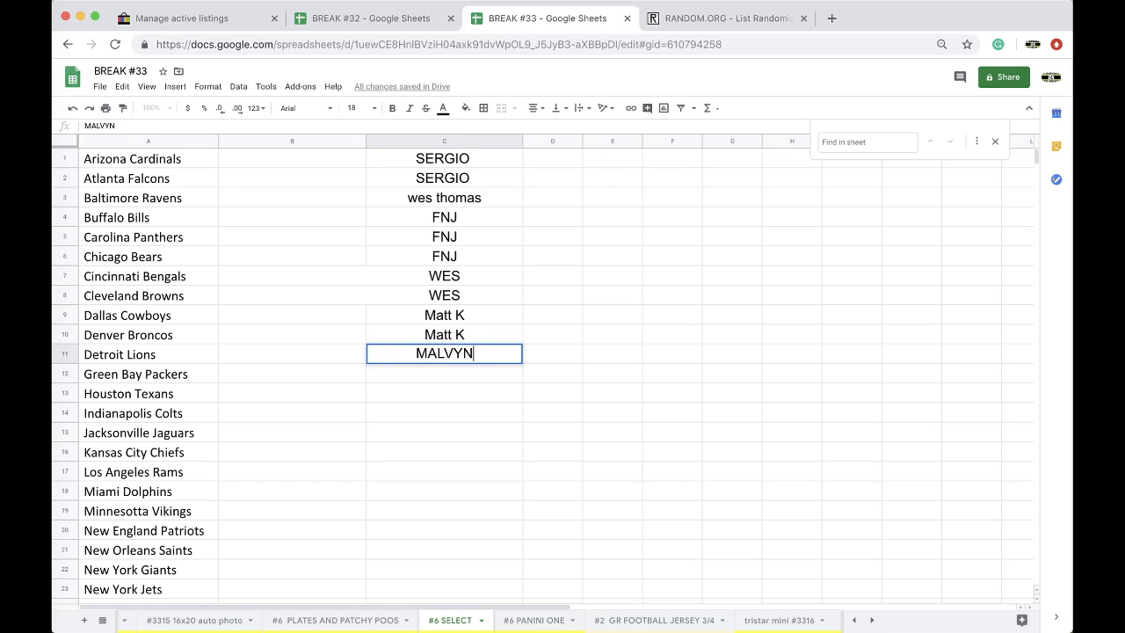
{"action": "key", "text": "BackSpace"}
{"action": "key", "text": "BackSpace"}
{"action": "key", "text": "BackSpace"}
{"action": "key", "text": "BackSpace"}
{"action": "key", "text": "BackSpace"}
{"action": "left_click", "coordinate": [513, 397]}
Step: Copy the same buyer name down into cell C12
{"action": "key", "text": "Up"}
{"action": "key", "text": "Up"}
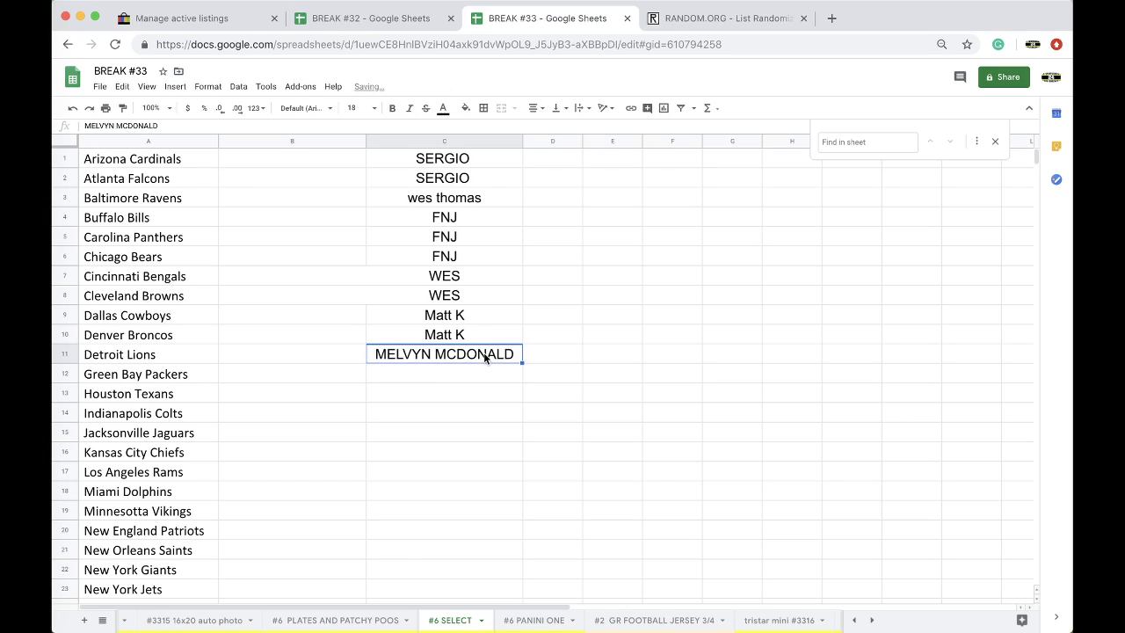
{"action": "type", "text": "C"}
{"action": "key", "text": "Escape"}
{"action": "key", "text": "shift+Down"}
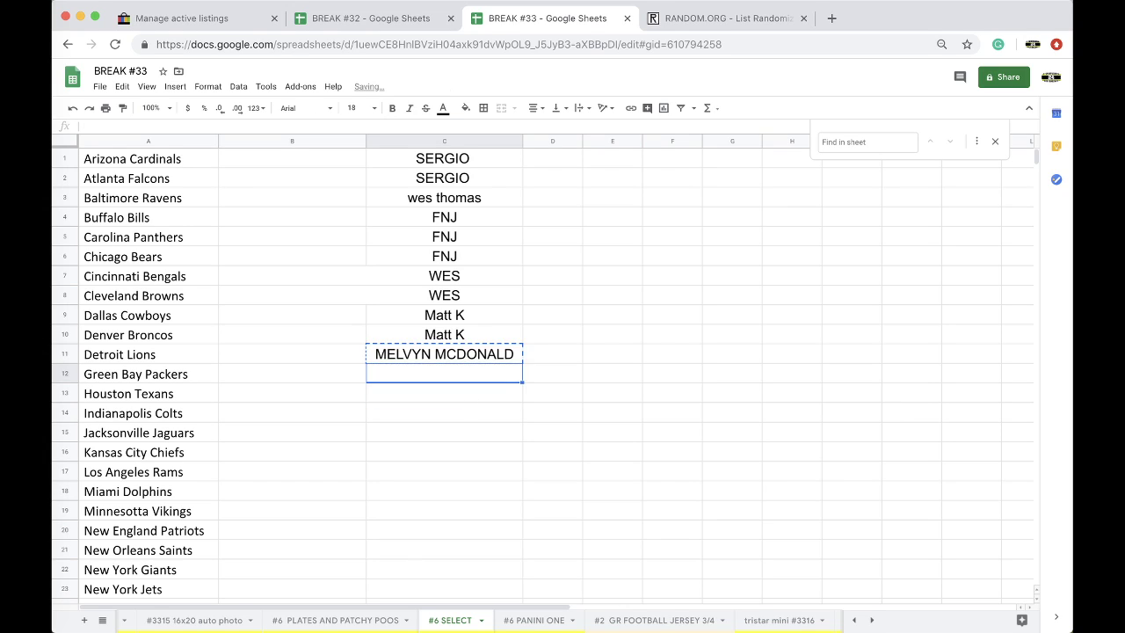
{"action": "key", "text": "ctrl+d"}
Step: Fill both cells with that buyer's name yellow, then return to #478 PREM FB JERSEY
{"action": "left_click", "coordinate": [444, 360]}
{"action": "left_click_drag", "start_coordinate": [444, 364], "coordinate": [445, 377]}
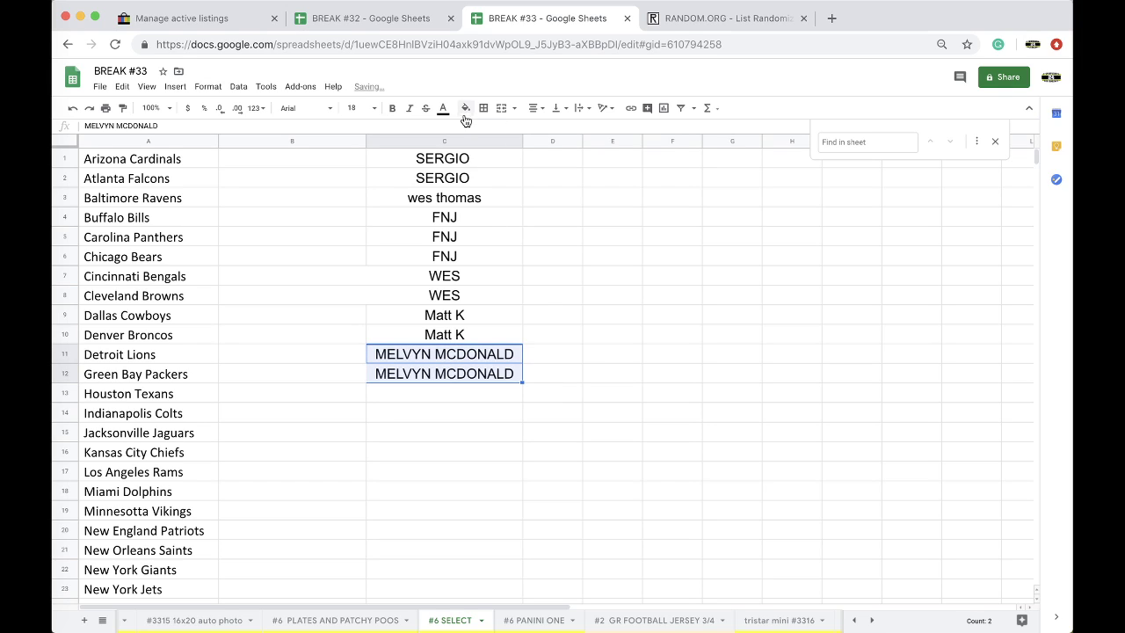
{"action": "left_click", "coordinate": [466, 107]}
{"action": "left_click", "coordinate": [507, 159]}
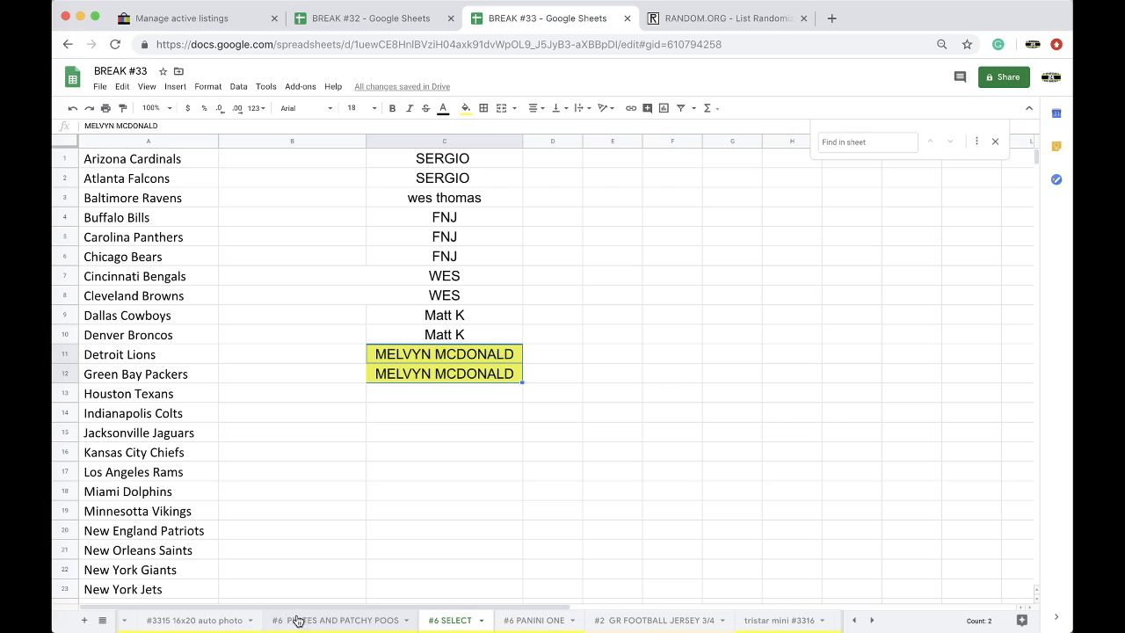
{"action": "scroll", "coordinate": [299, 621], "scroll_direction": "right", "scroll_amount": 5}
{"action": "left_click", "coordinate": [378, 621]}
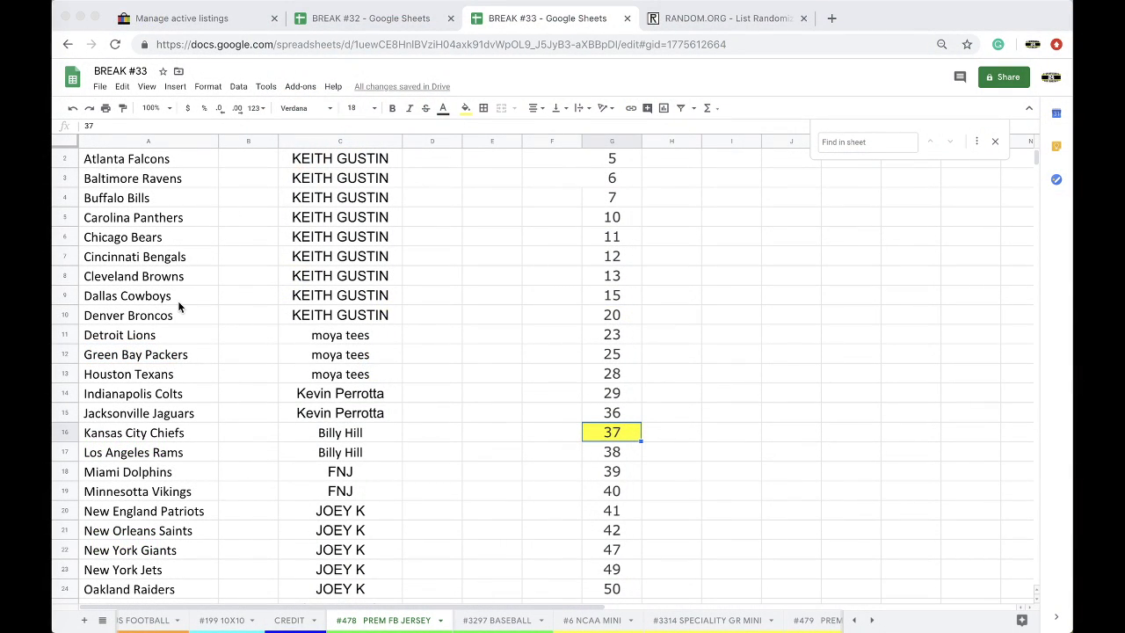
Step: Scroll through the #478 buyer list and select all 32 names in column C
{"action": "scroll", "coordinate": [302, 387], "scroll_direction": "down", "scroll_amount": 3}
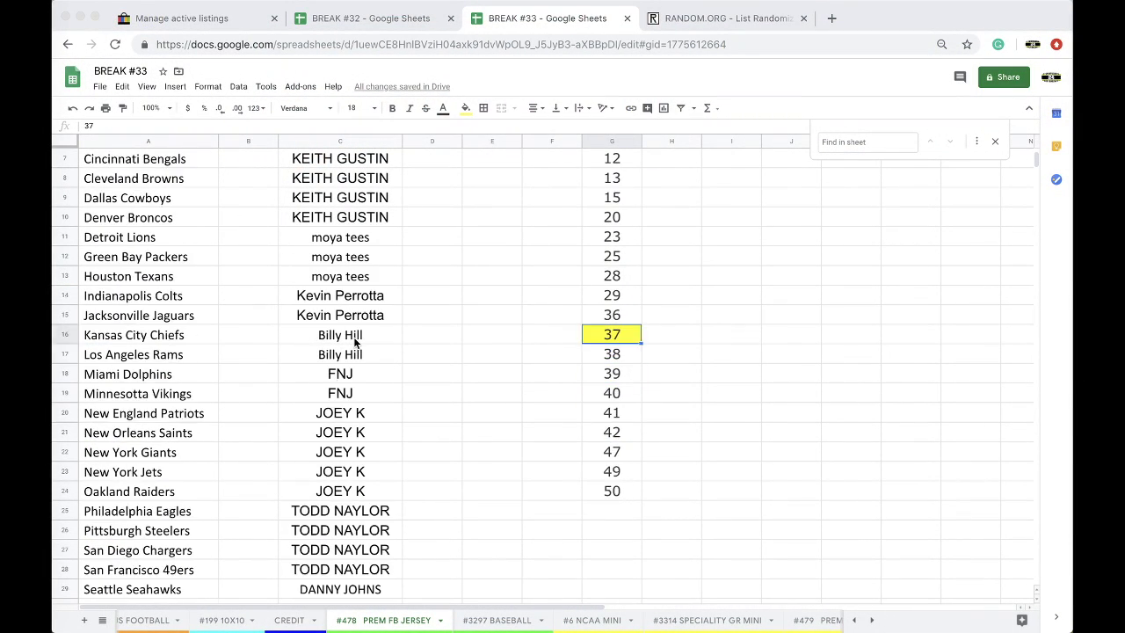
{"action": "scroll", "coordinate": [356, 342], "scroll_direction": "down", "scroll_amount": 3}
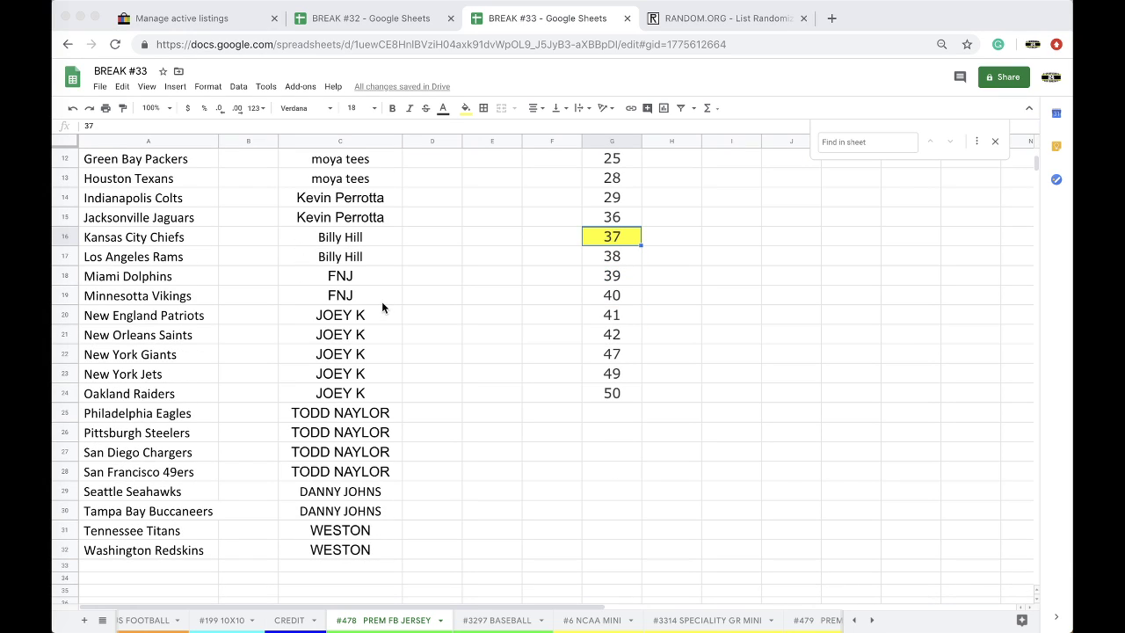
{"action": "scroll", "coordinate": [382, 307], "scroll_direction": "down", "scroll_amount": 1}
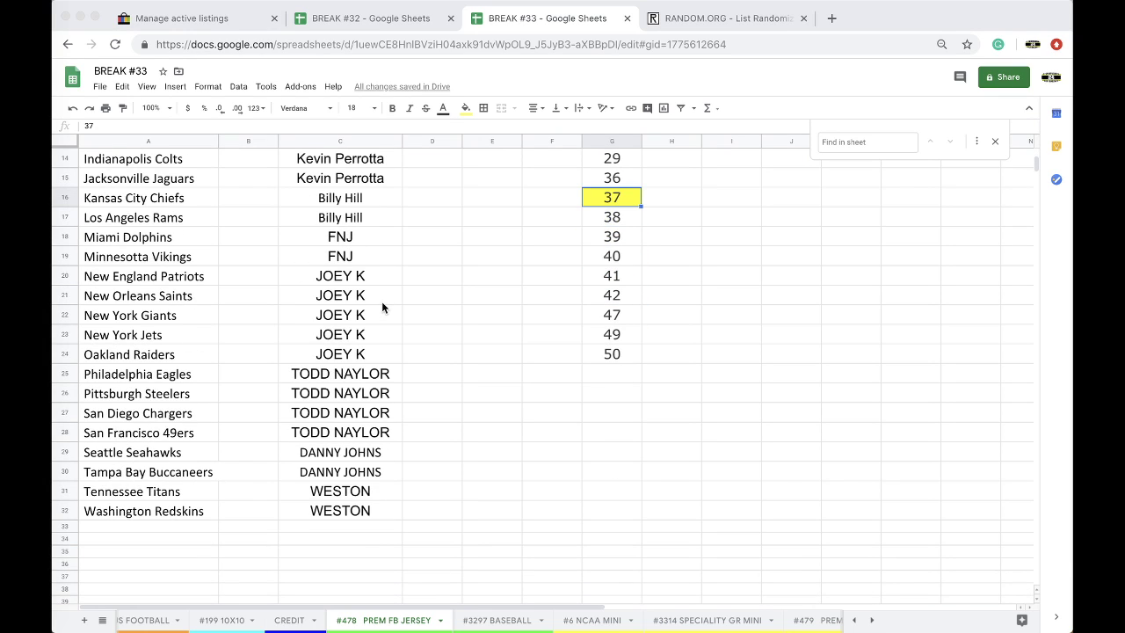
{"action": "left_click", "coordinate": [337, 141]}
{"action": "scroll", "coordinate": [361, 201], "scroll_direction": "up", "scroll_amount": 5}
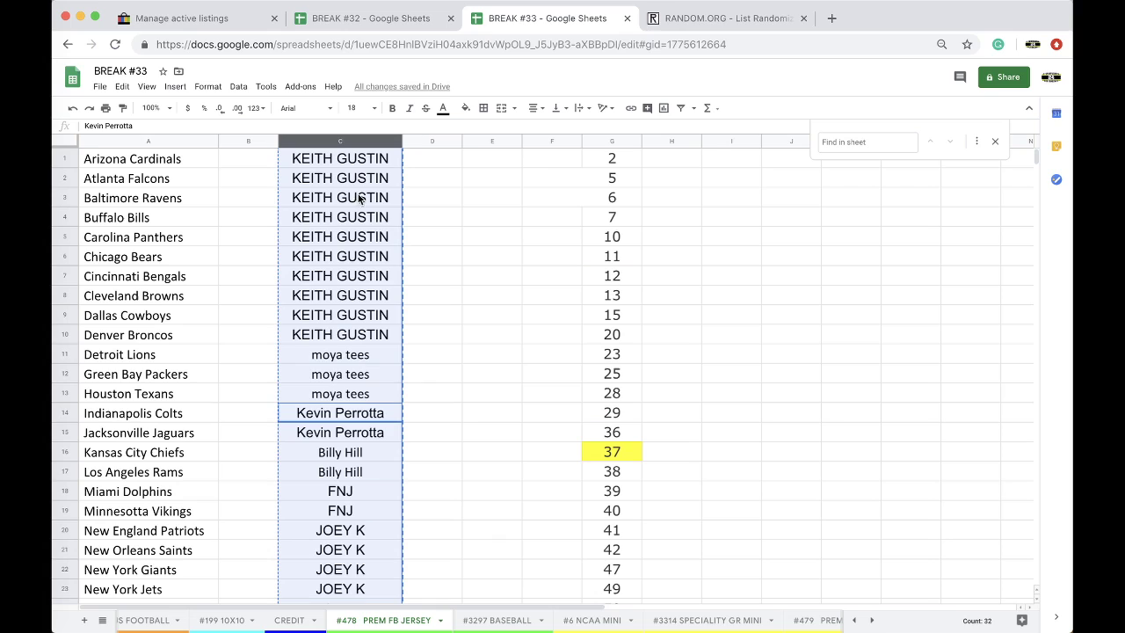
Step: Reload the List Randomizer, paste the 32 buyer names and randomize them
{"action": "left_click", "coordinate": [683, 18]}
{"action": "left_click", "coordinate": [625, 42]}
{"action": "key", "text": "Return"}
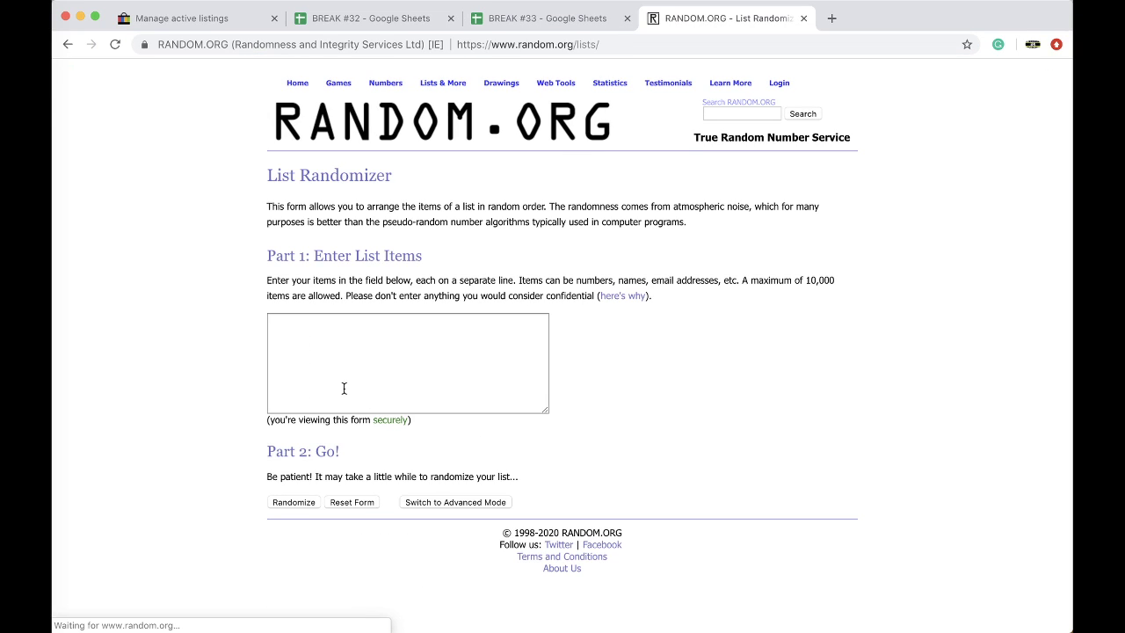
{"action": "left_click", "coordinate": [344, 388]}
{"action": "key", "text": "ctrl+v"}
{"action": "left_click", "coordinate": [294, 502]}
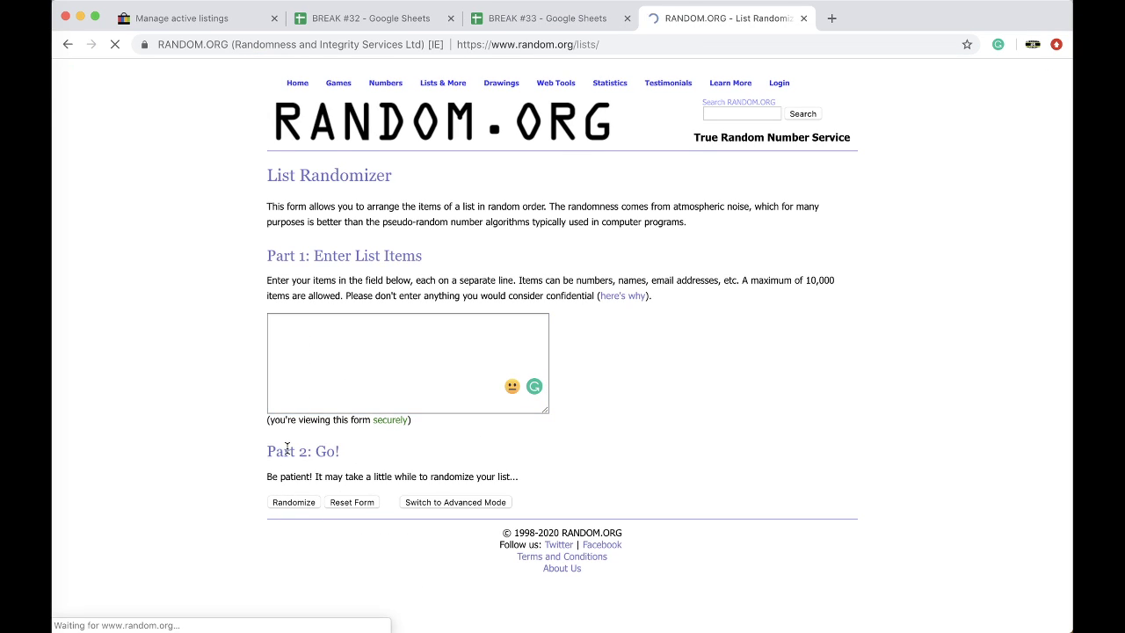
Step: Reshuffle the names three more times, copy the final order and pick cell B1 in BREAK #33
{"action": "left_click", "coordinate": [284, 544]}
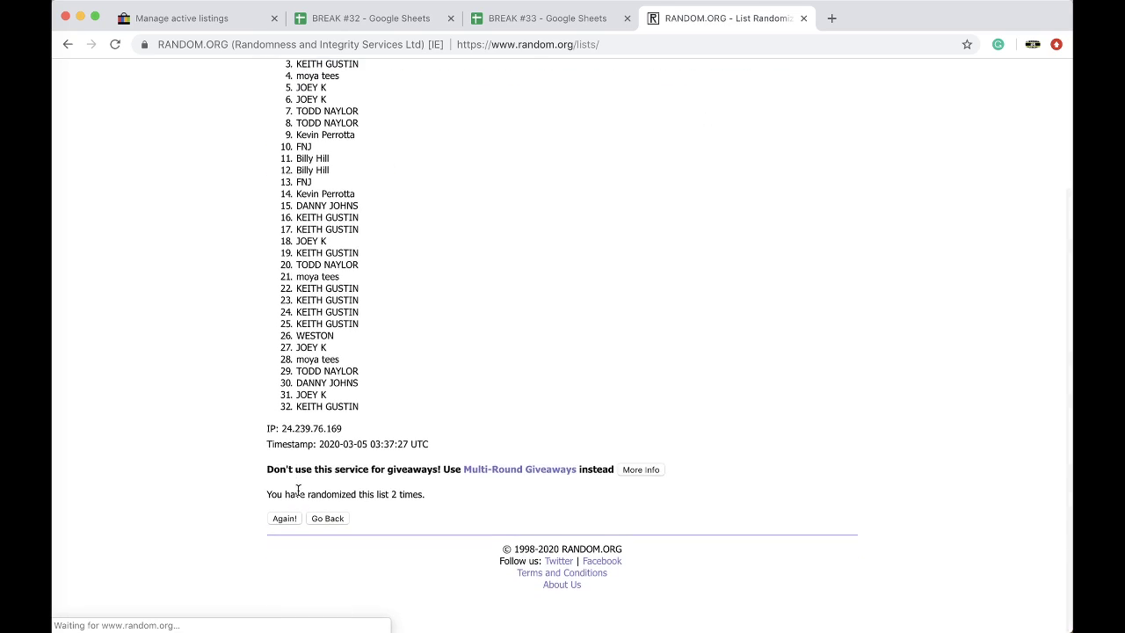
{"action": "left_click", "coordinate": [284, 539]}
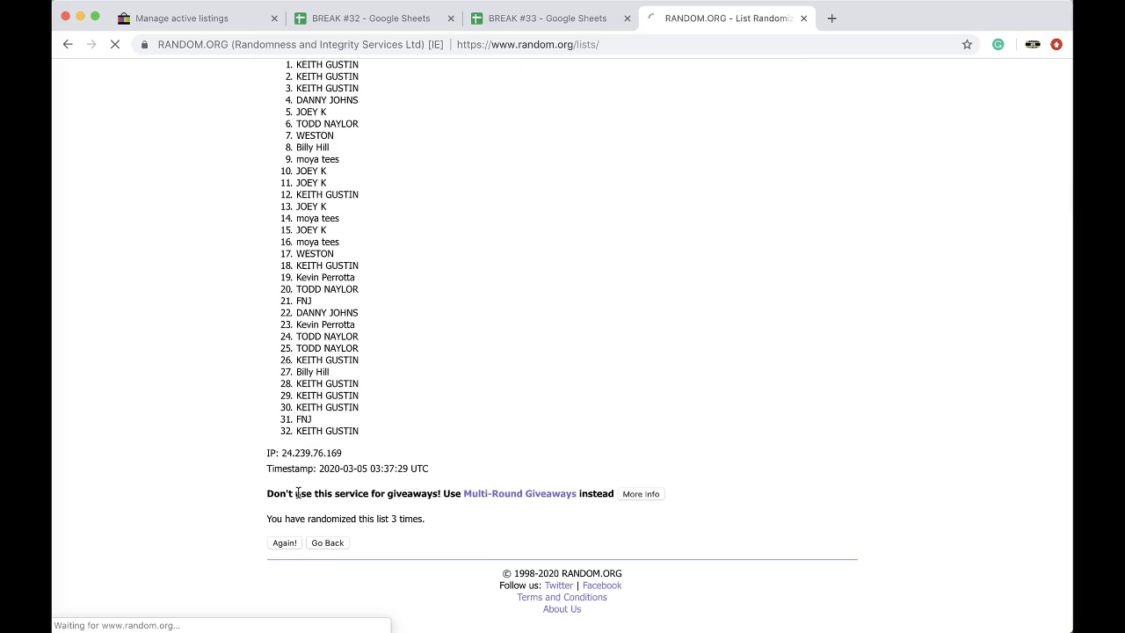
{"action": "left_click", "coordinate": [282, 585]}
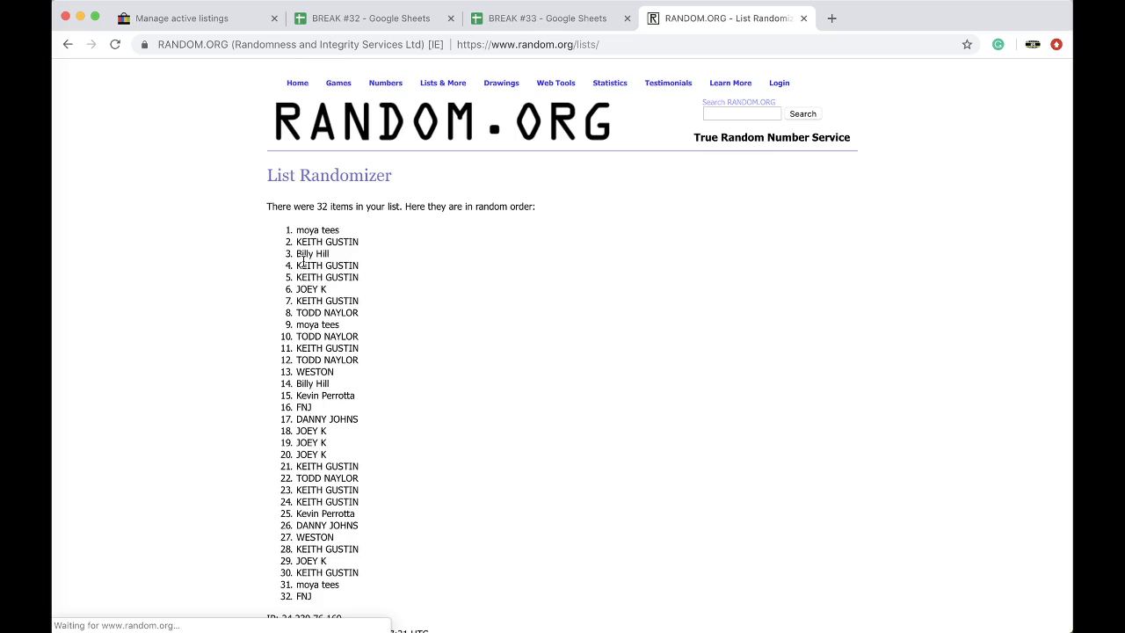
{"action": "left_click_drag", "start_coordinate": [295, 229], "coordinate": [370, 430]}
{"action": "scroll", "coordinate": [365, 282], "scroll_direction": "down", "scroll_amount": 5}
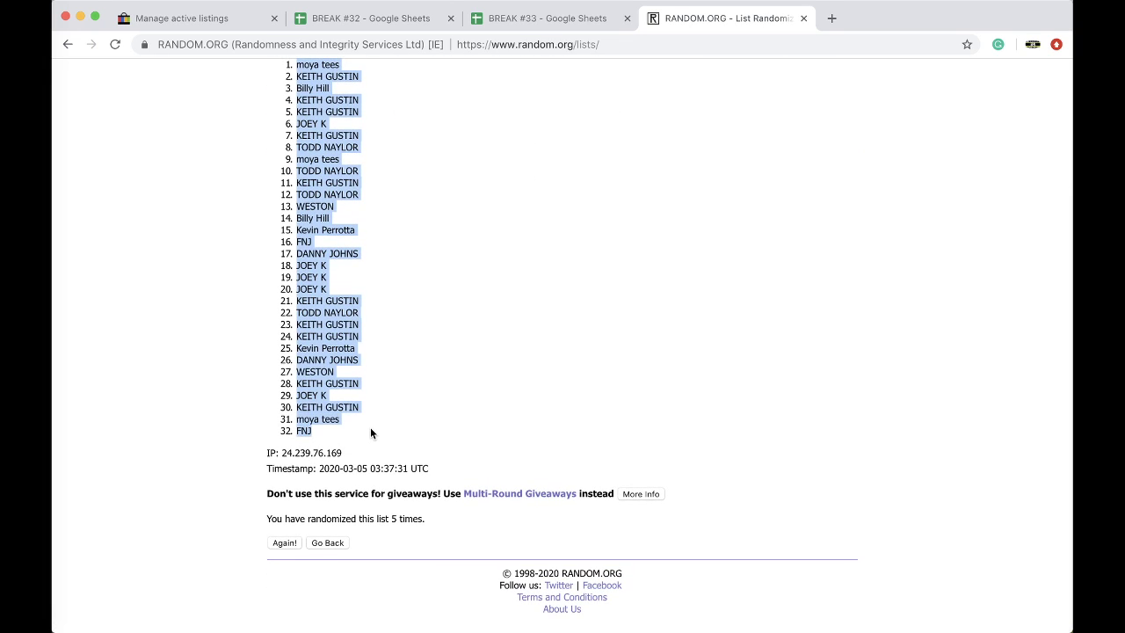
{"action": "left_click", "coordinate": [527, 16]}
{"action": "left_click", "coordinate": [246, 171]}
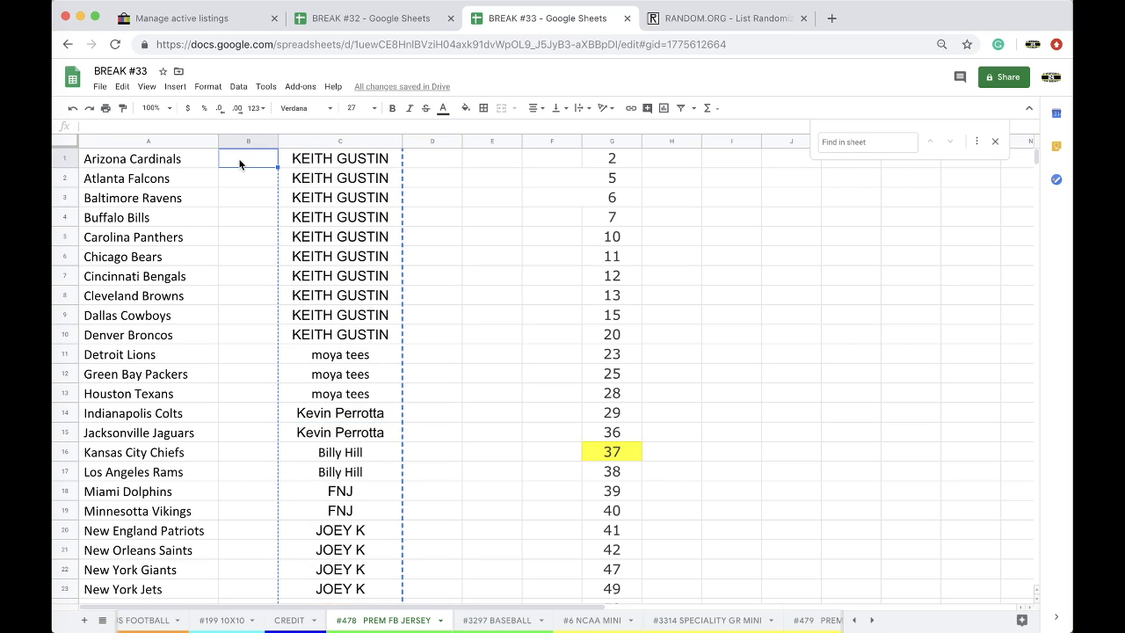
Step: Paste the randomized names into column B at font size 18 and autofit the column
{"action": "key", "text": "ctrl+v"}
{"action": "left_click", "coordinate": [358, 107]}
{"action": "left_click", "coordinate": [356, 285]}
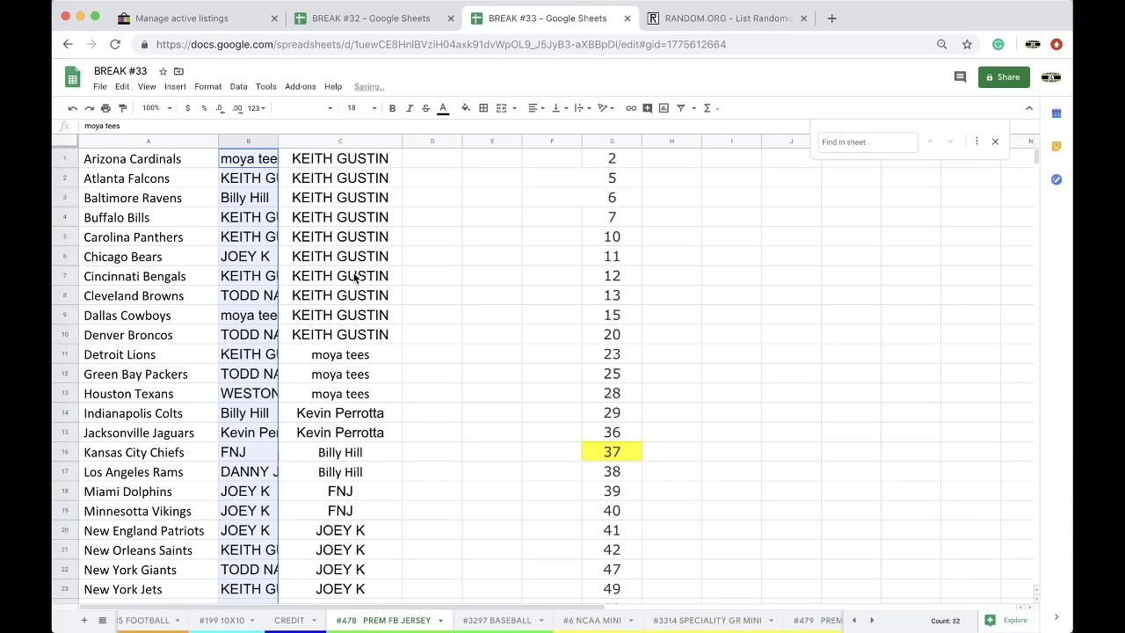
{"action": "double_click", "coordinate": [276, 140]}
Step: Sort the sheet A→Z by column B and review the sorted buyer list
{"action": "left_click", "coordinate": [238, 86]}
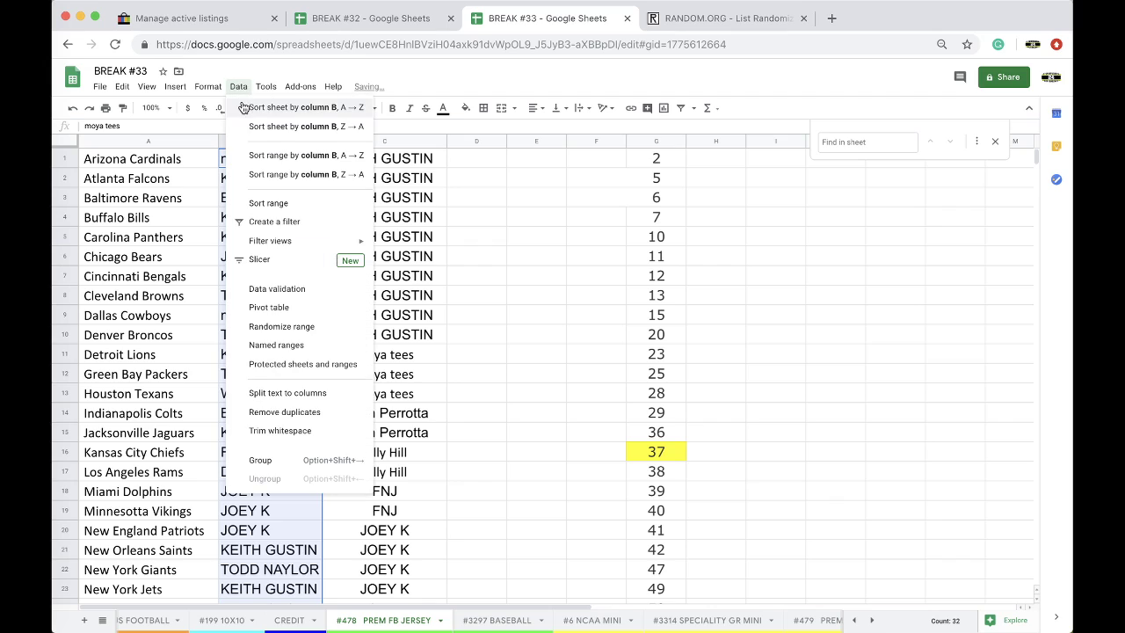
{"action": "left_click", "coordinate": [320, 108]}
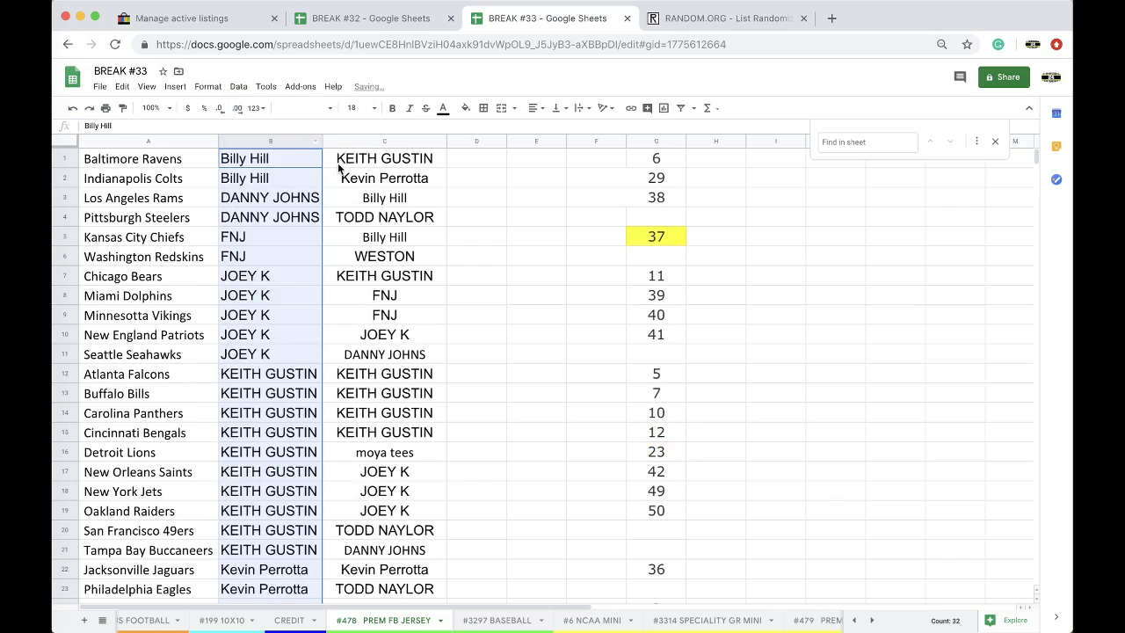
{"action": "left_click", "coordinate": [273, 198]}
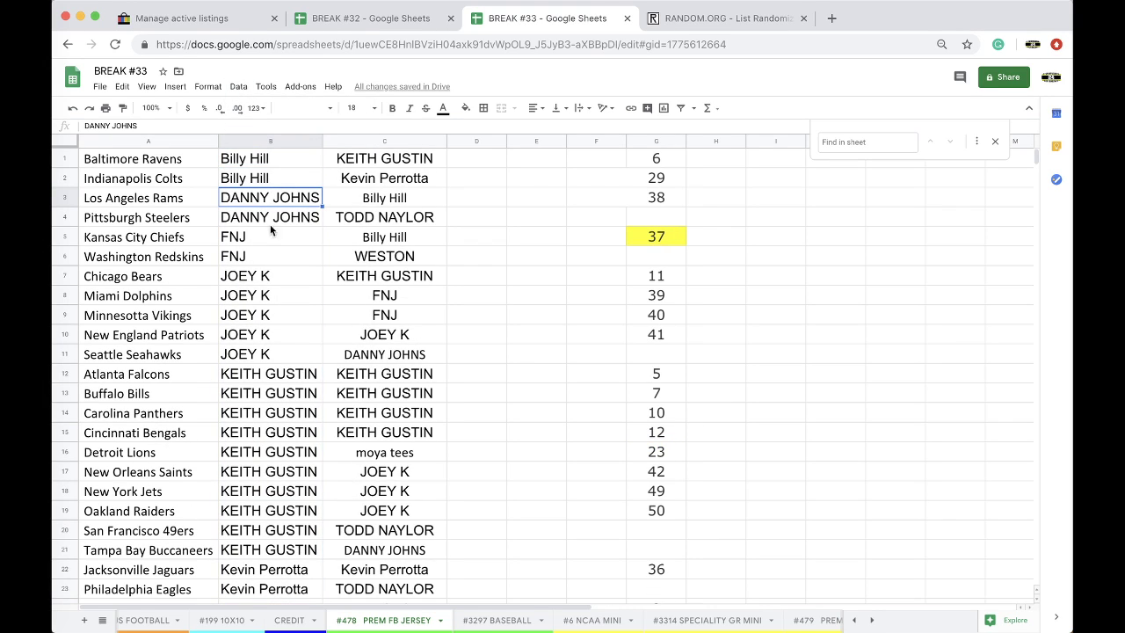
{"action": "scroll", "coordinate": [268, 237], "scroll_direction": "down", "scroll_amount": 1}
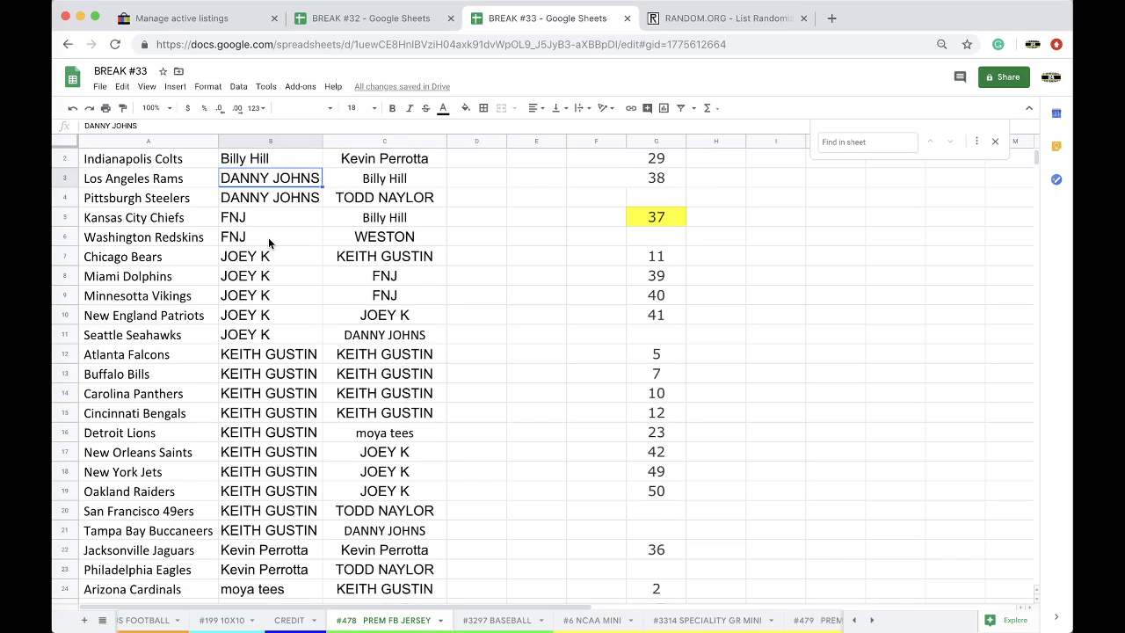
{"action": "scroll", "coordinate": [269, 244], "scroll_direction": "down", "scroll_amount": 2}
{"action": "scroll", "coordinate": [288, 243], "scroll_direction": "down", "scroll_amount": 1}
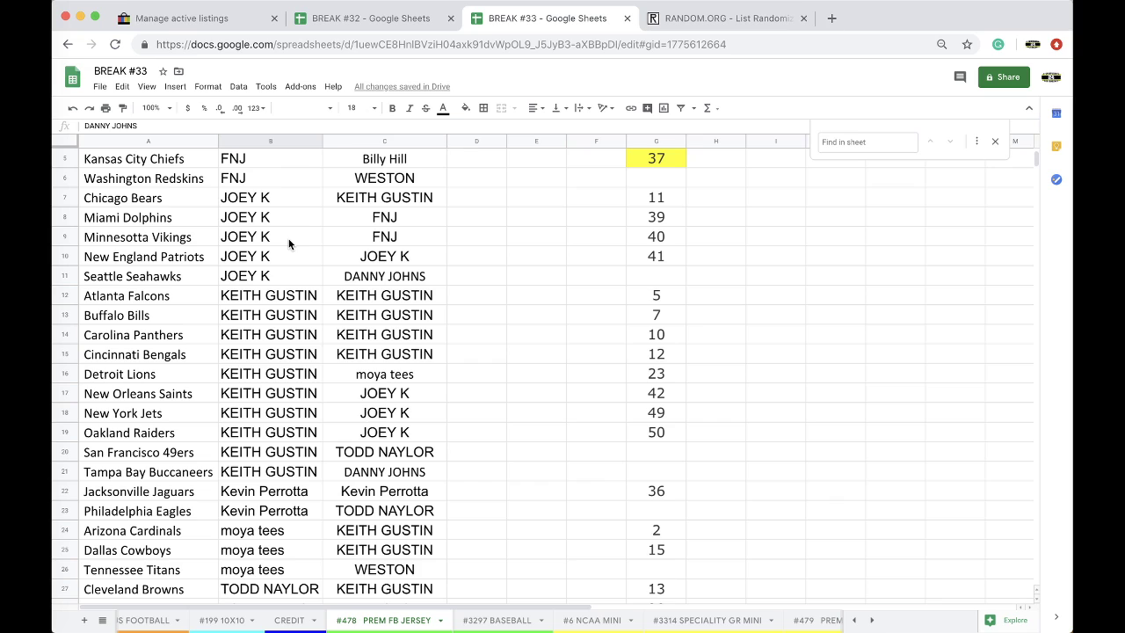
{"action": "scroll", "coordinate": [288, 238], "scroll_direction": "down", "scroll_amount": 2}
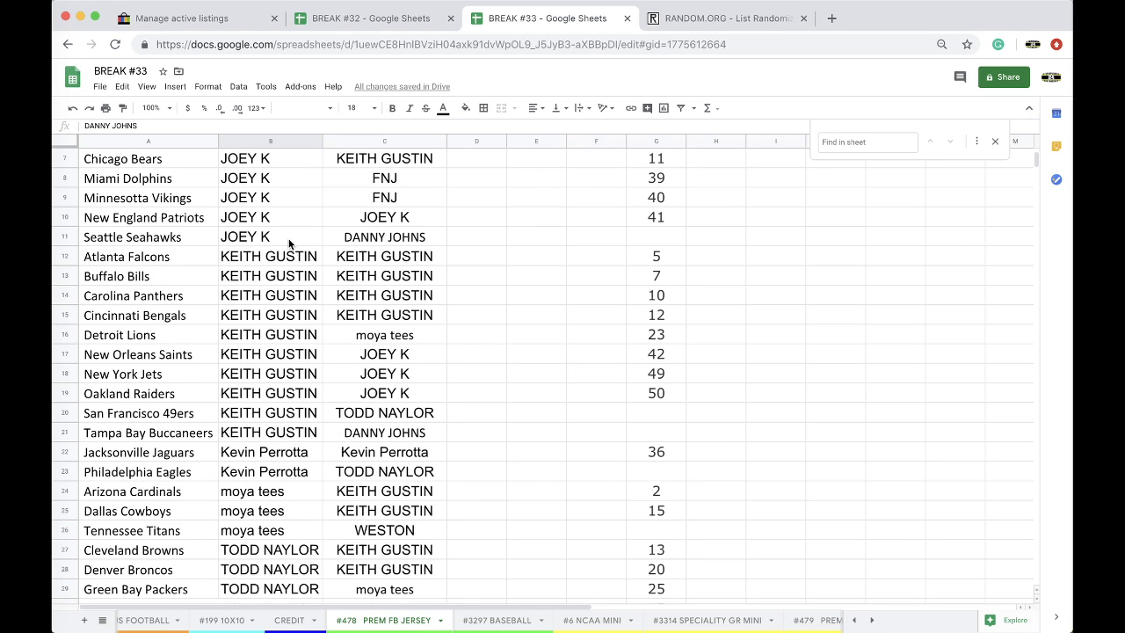
{"action": "scroll", "coordinate": [289, 239], "scroll_direction": "down", "scroll_amount": 2}
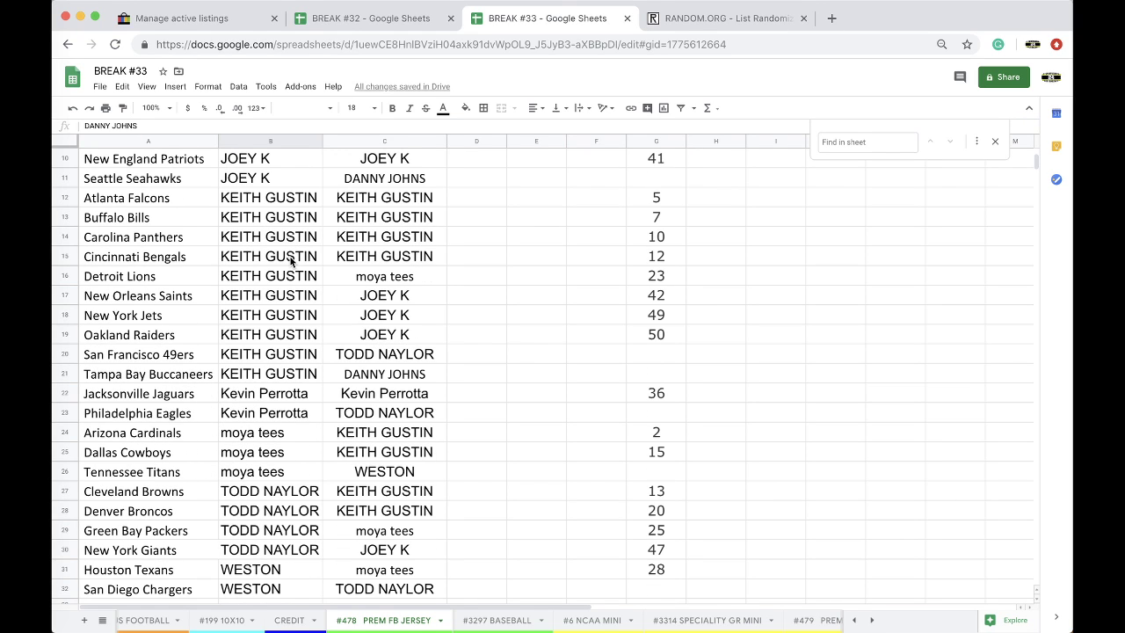
{"action": "scroll", "coordinate": [291, 261], "scroll_direction": "down", "scroll_amount": 1}
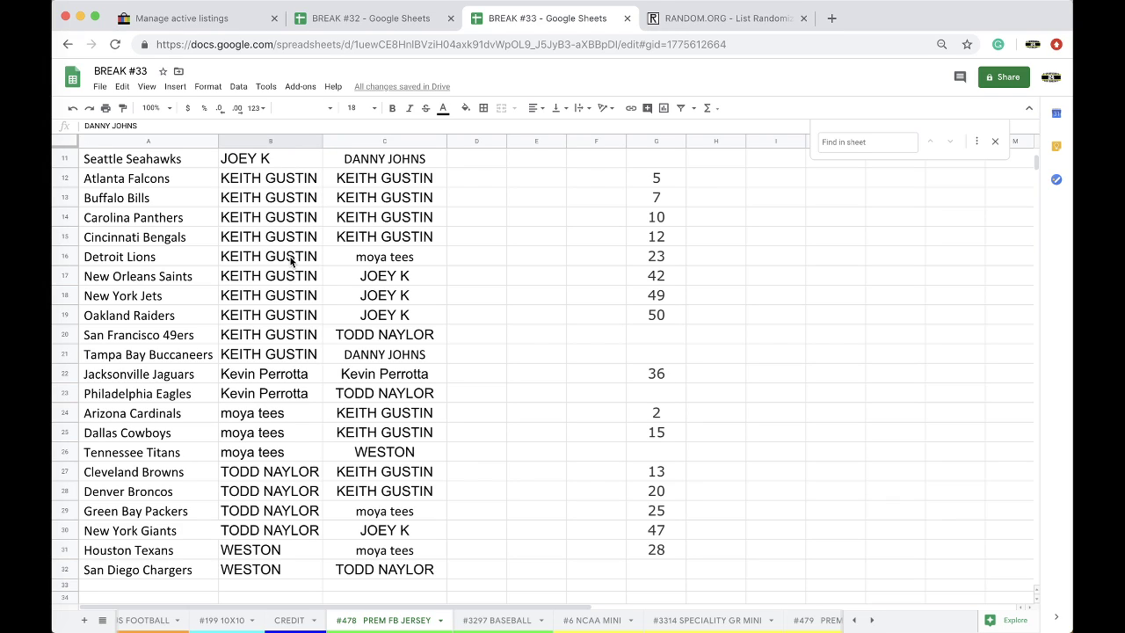
{"action": "scroll", "coordinate": [291, 261], "scroll_direction": "down", "scroll_amount": 2}
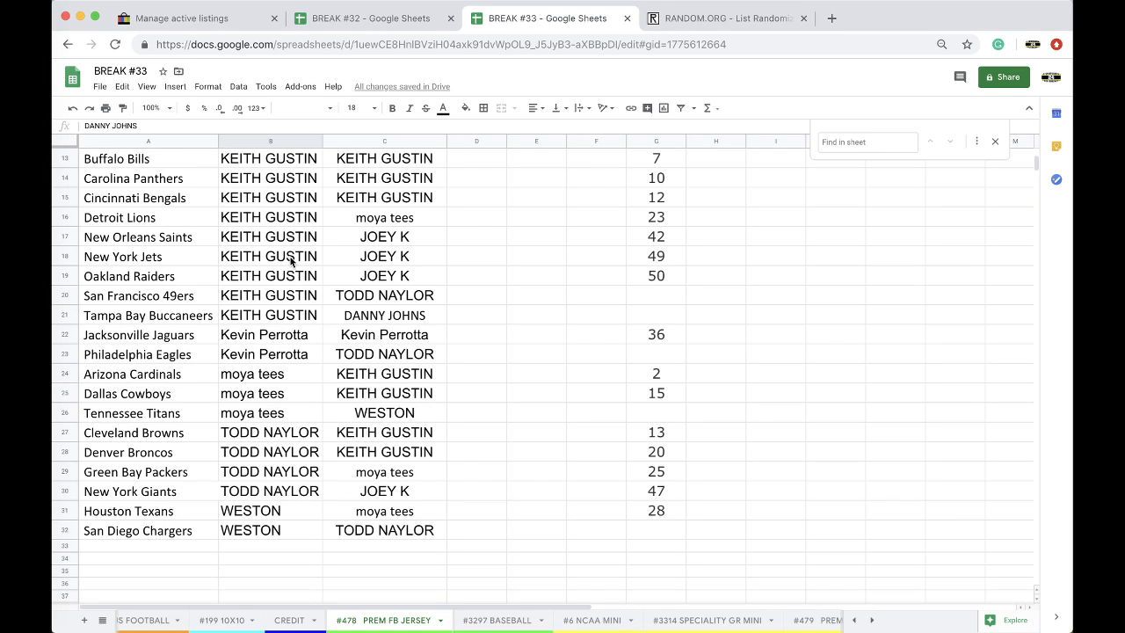
{"action": "scroll", "coordinate": [291, 261], "scroll_direction": "down", "scroll_amount": 2}
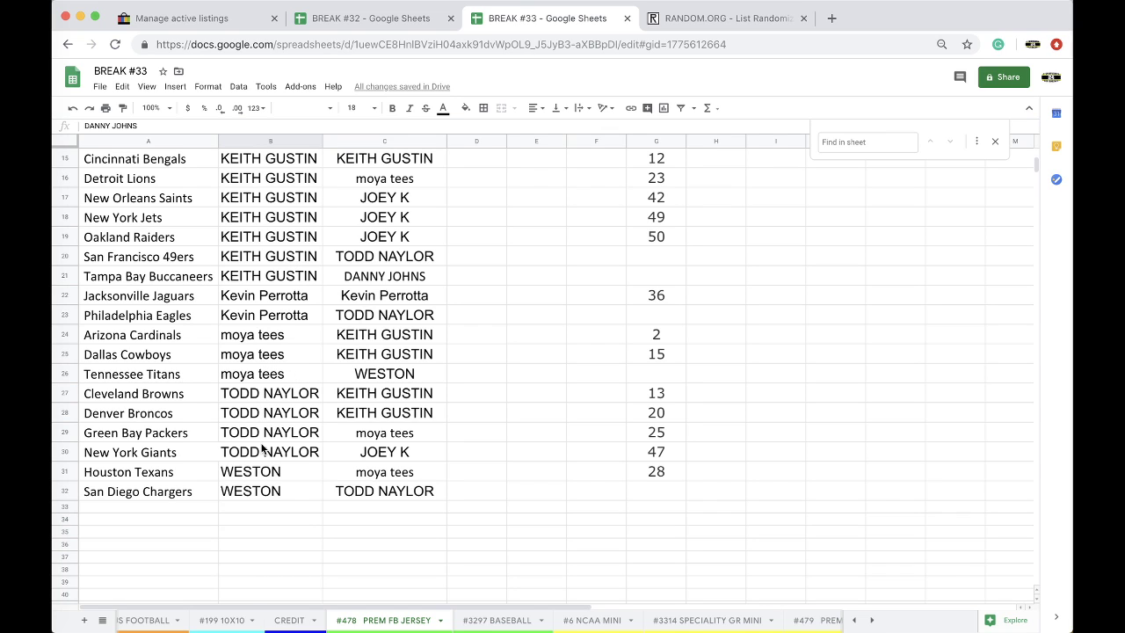
{"action": "scroll", "coordinate": [262, 448], "scroll_direction": "up", "scroll_amount": 14}
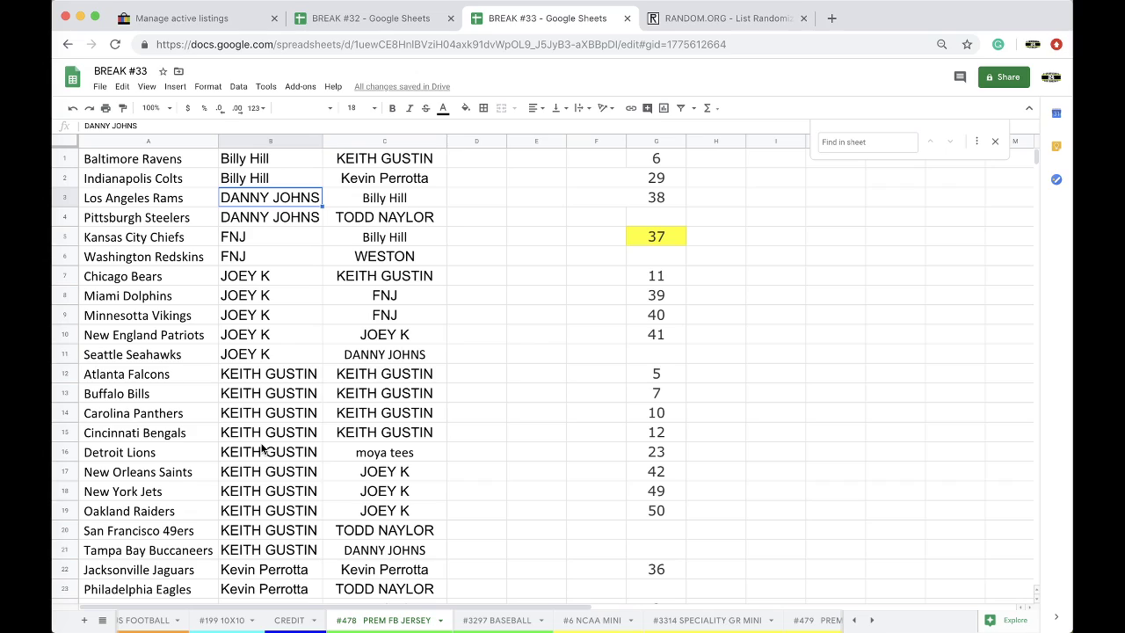
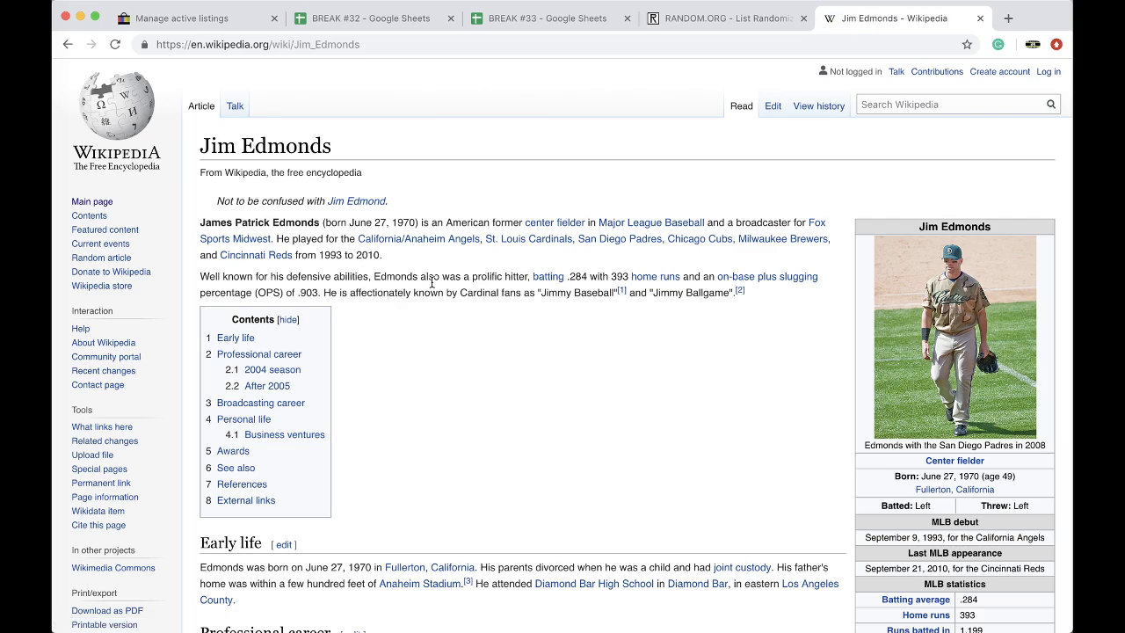
Step: Skim Jim Edmonds' Wikipedia article through his professional career, then go back to the Google results
{"action": "scroll", "coordinate": [404, 290], "scroll_direction": "down", "scroll_amount": 3}
{"action": "scroll", "coordinate": [432, 286], "scroll_direction": "down", "scroll_amount": 1}
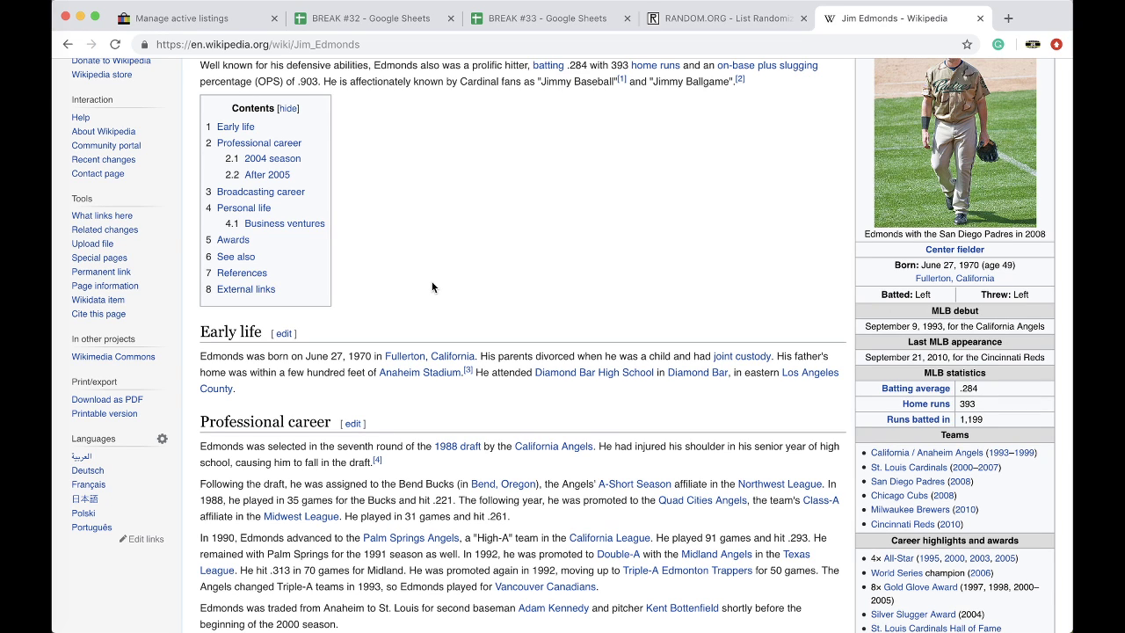
{"action": "scroll", "coordinate": [432, 287], "scroll_direction": "down", "scroll_amount": 2}
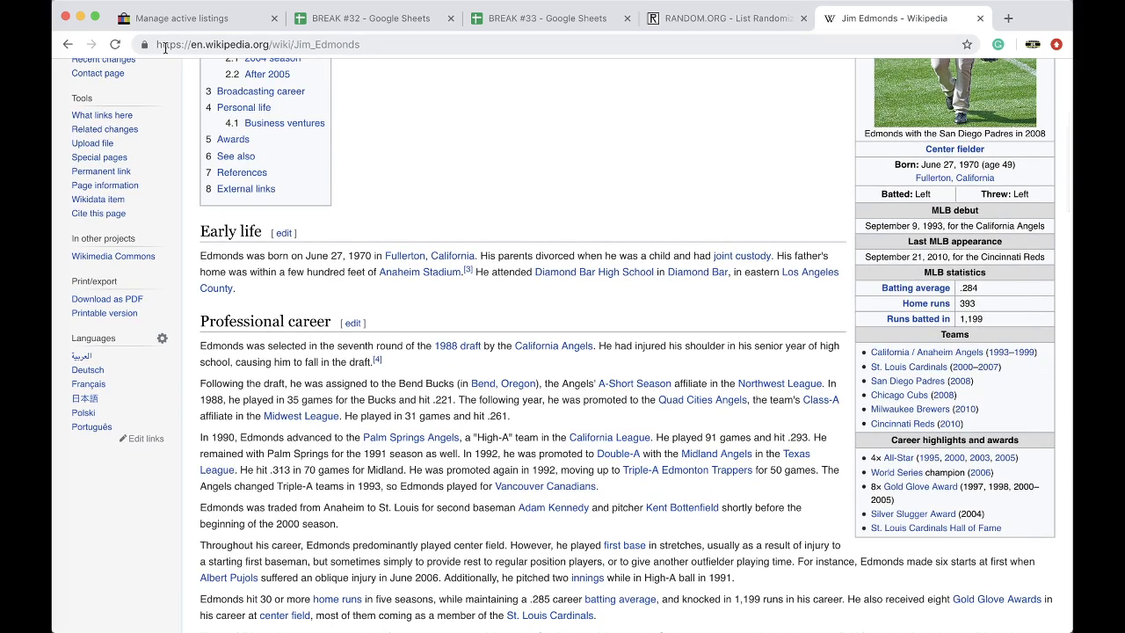
{"action": "left_click", "coordinate": [77, 47]}
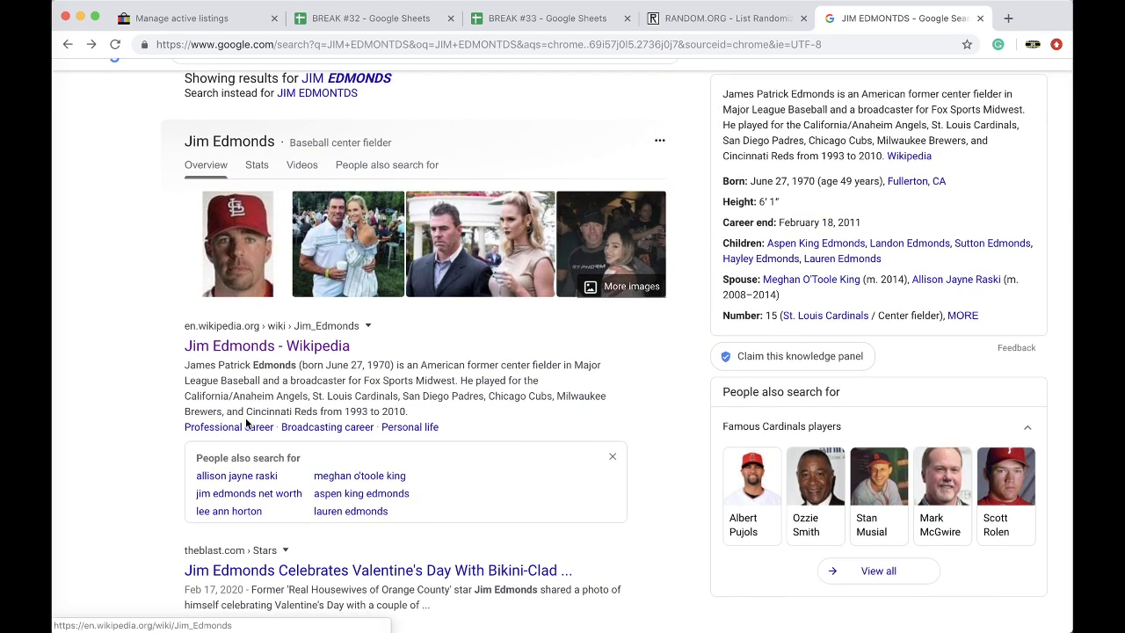
Step: Scan the Jim Edmonds results and open 'Jim Edmonds Stats | Baseball-Reference.com'
{"action": "scroll", "coordinate": [247, 413], "scroll_direction": "down", "scroll_amount": 5}
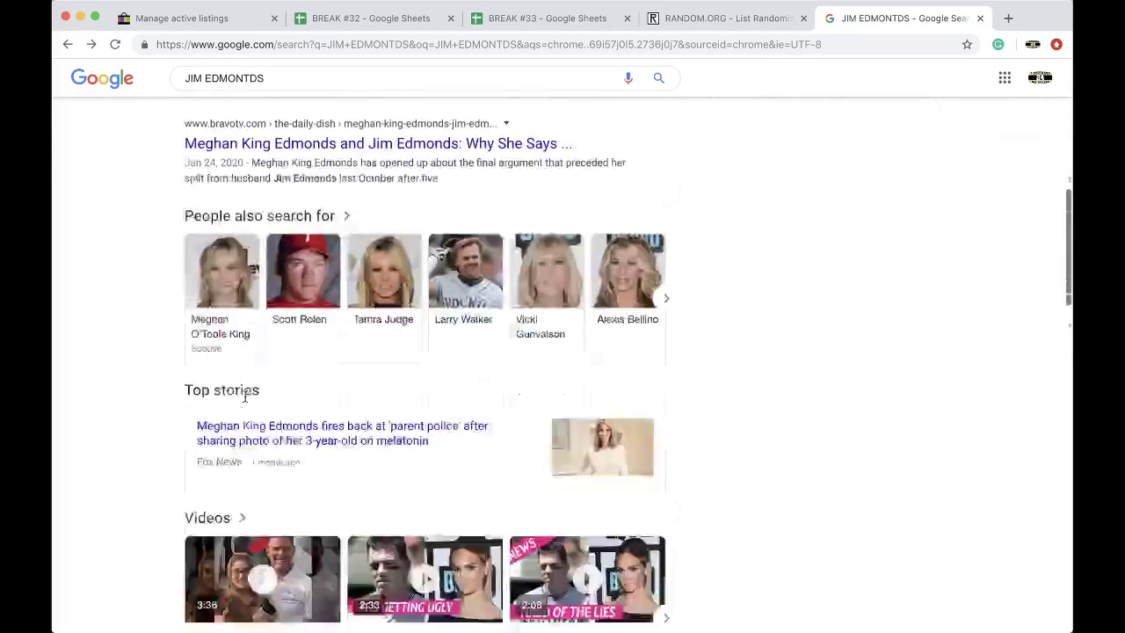
{"action": "scroll", "coordinate": [219, 431], "scroll_direction": "down", "scroll_amount": 3}
{"action": "scroll", "coordinate": [144, 463], "scroll_direction": "up", "scroll_amount": 2}
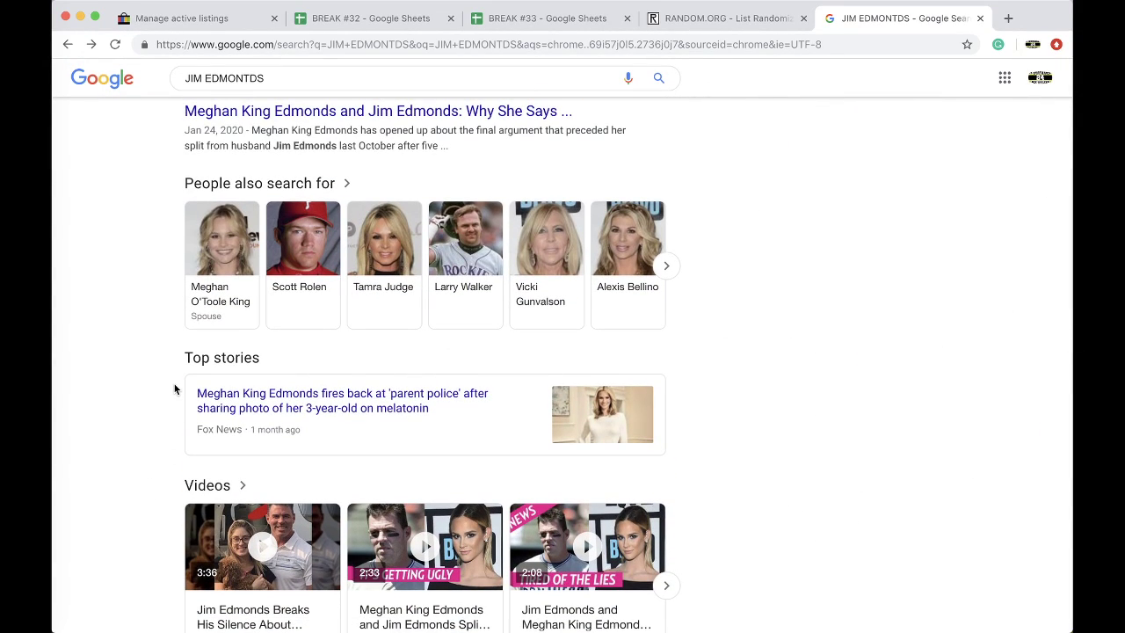
{"action": "scroll", "coordinate": [174, 389], "scroll_direction": "up", "scroll_amount": 3}
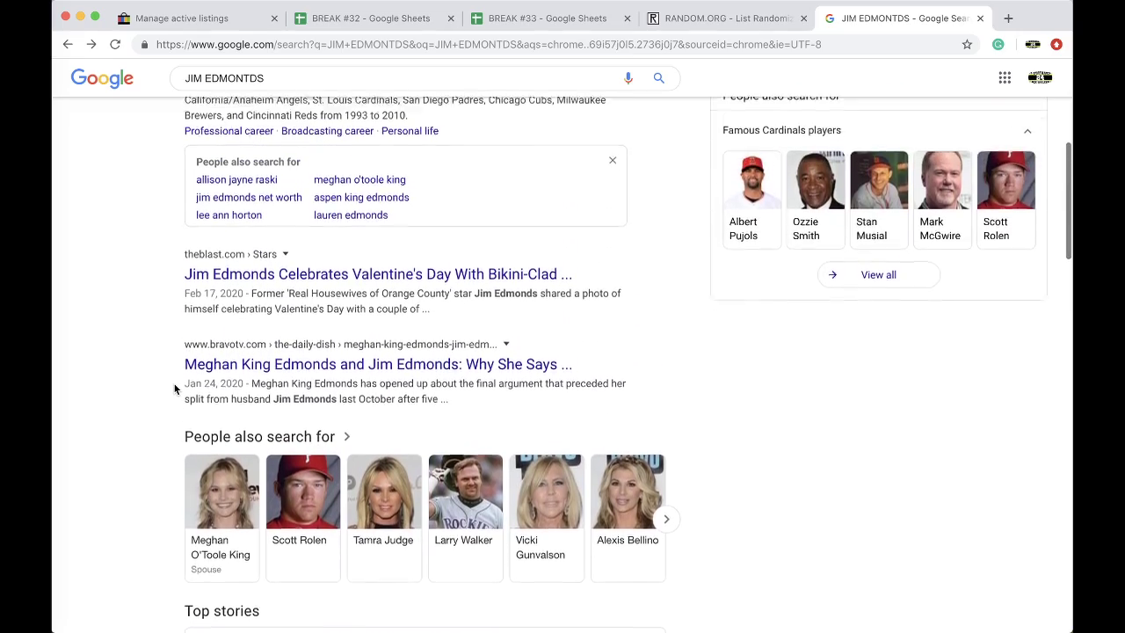
{"action": "scroll", "coordinate": [220, 389], "scroll_direction": "up", "scroll_amount": 3}
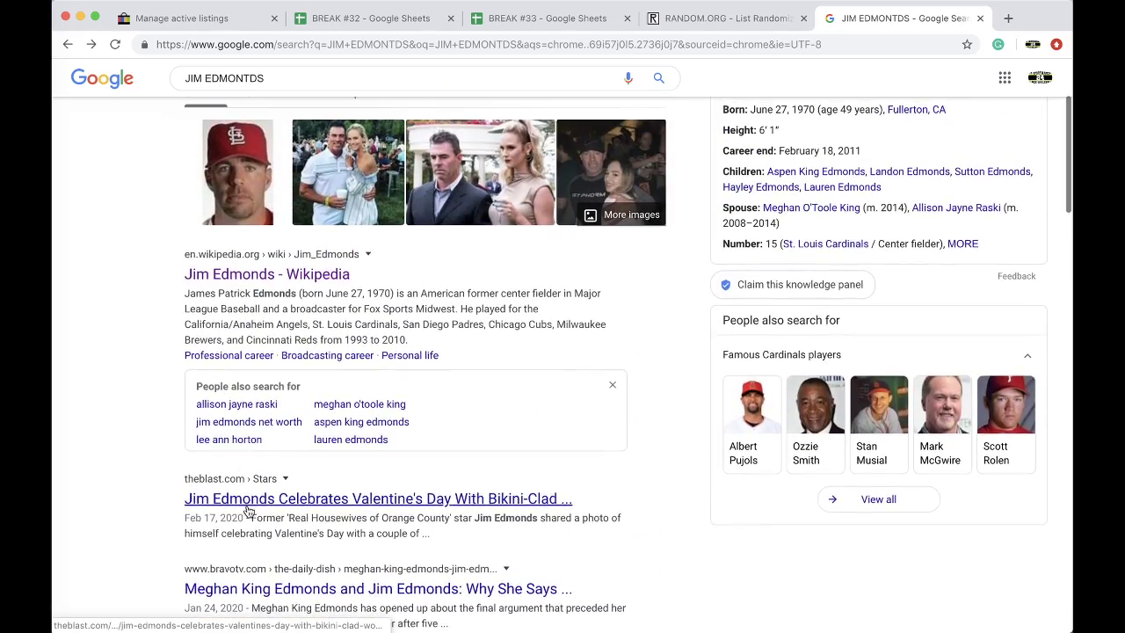
{"action": "scroll", "coordinate": [249, 510], "scroll_direction": "up", "scroll_amount": 2}
{"action": "scroll", "coordinate": [252, 426], "scroll_direction": "down", "scroll_amount": 10}
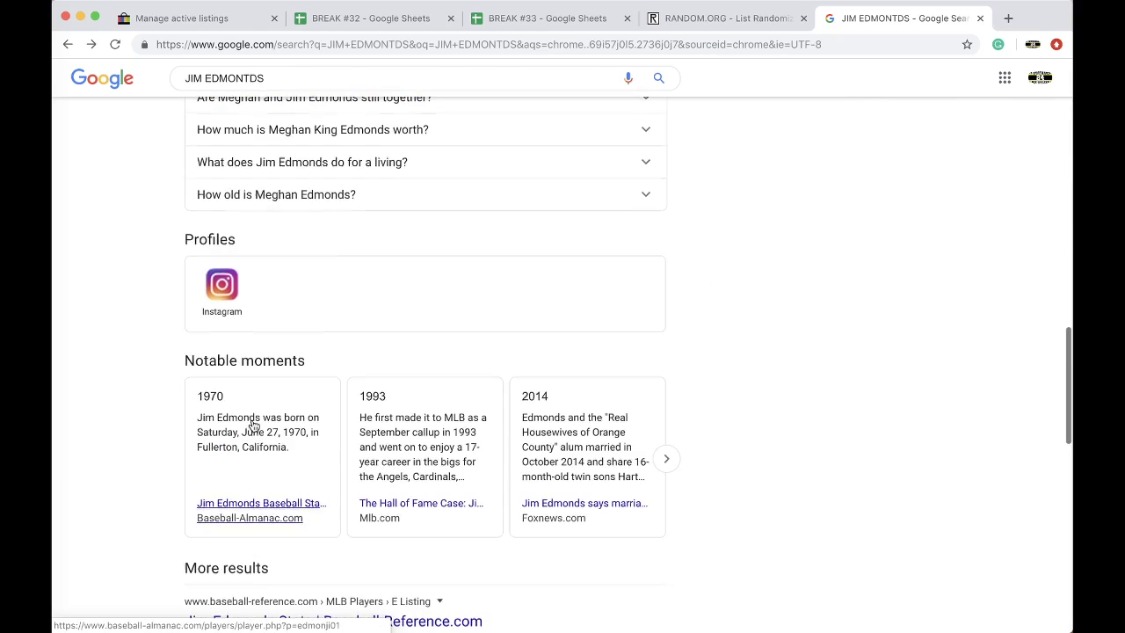
{"action": "scroll", "coordinate": [252, 426], "scroll_direction": "down", "scroll_amount": 3}
{"action": "left_click", "coordinate": [247, 400]}
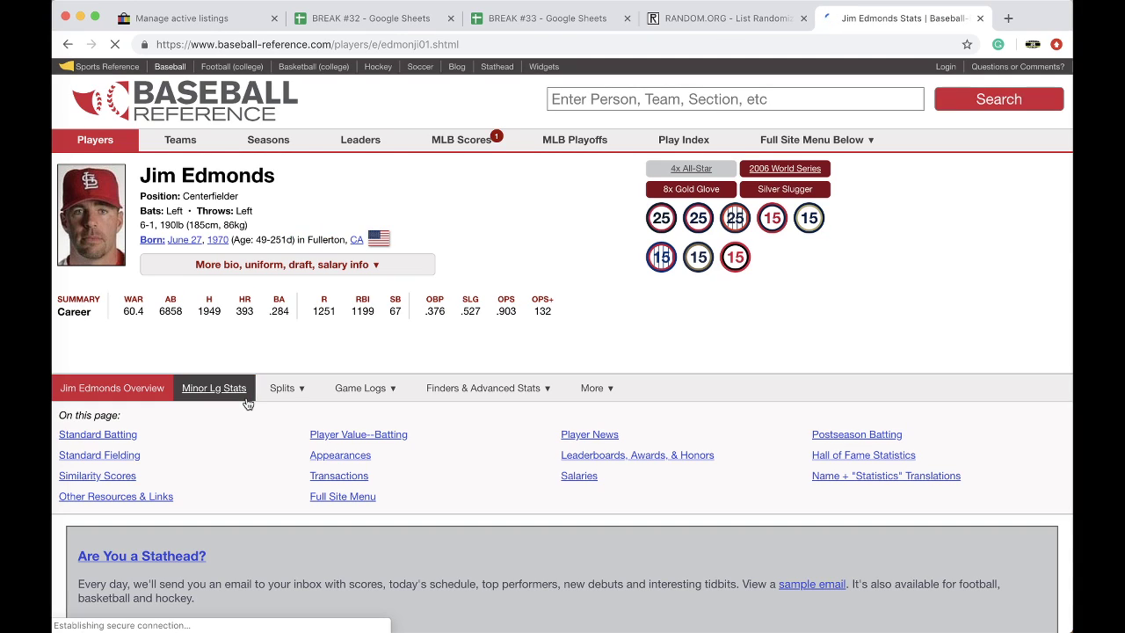
Step: Highlight Edmonds' 1995, 2008 TOT and ANA 7-year batting rows, then switch back to BREAK #33
{"action": "scroll", "coordinate": [354, 349], "scroll_direction": "down", "scroll_amount": 5}
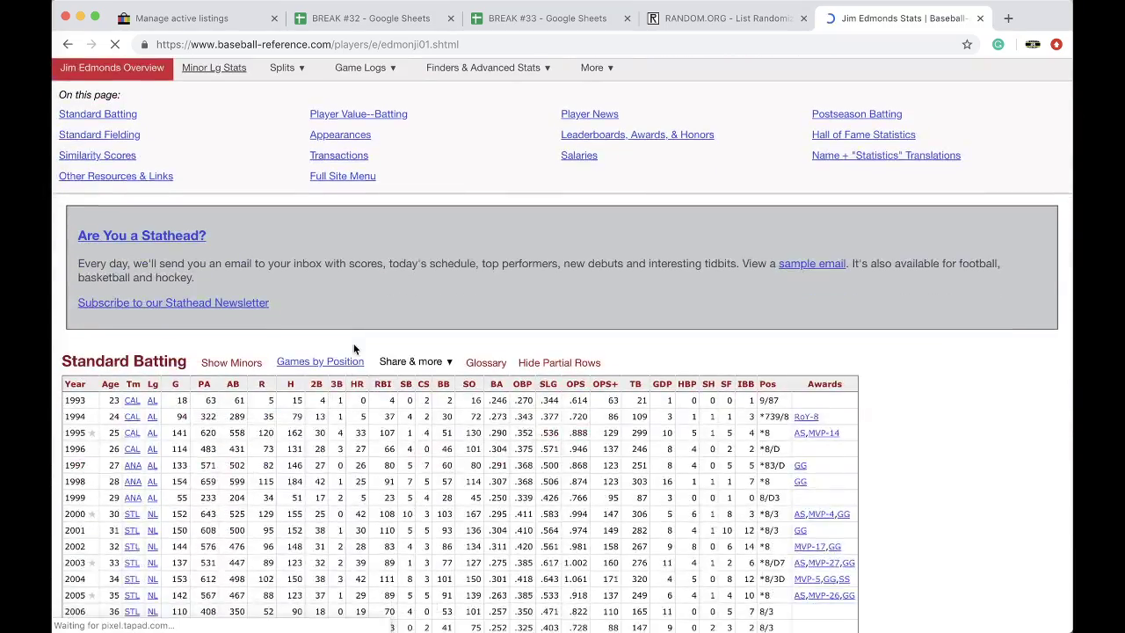
{"action": "scroll", "coordinate": [353, 349], "scroll_direction": "down", "scroll_amount": 2}
{"action": "left_click", "coordinate": [353, 343]}
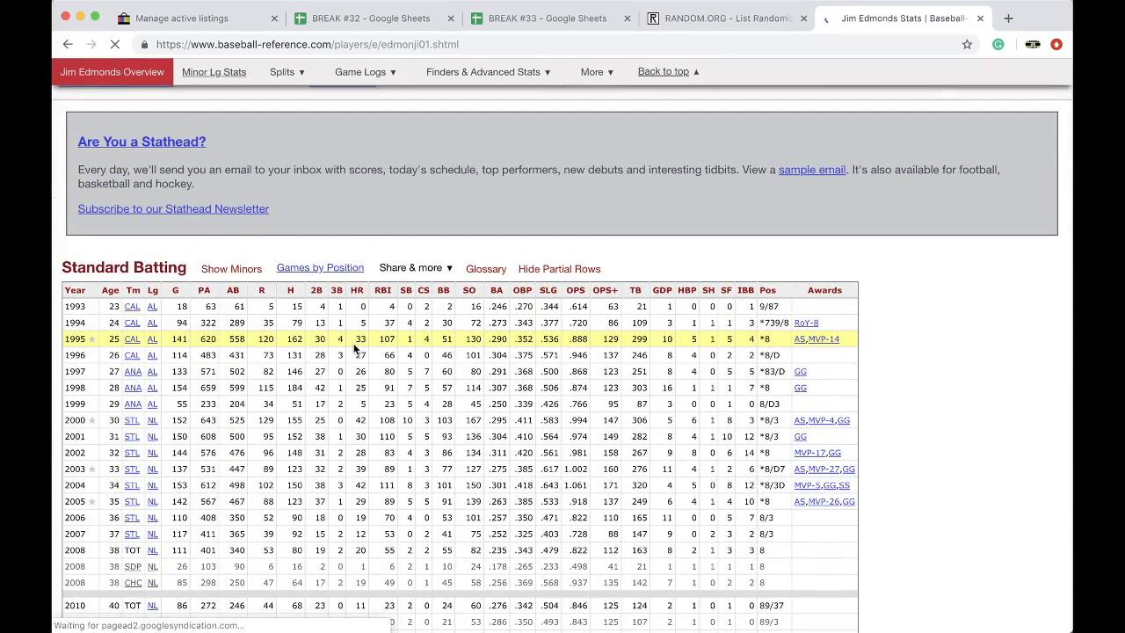
{"action": "scroll", "coordinate": [354, 343], "scroll_direction": "down", "scroll_amount": 4}
{"action": "left_click", "coordinate": [251, 331]}
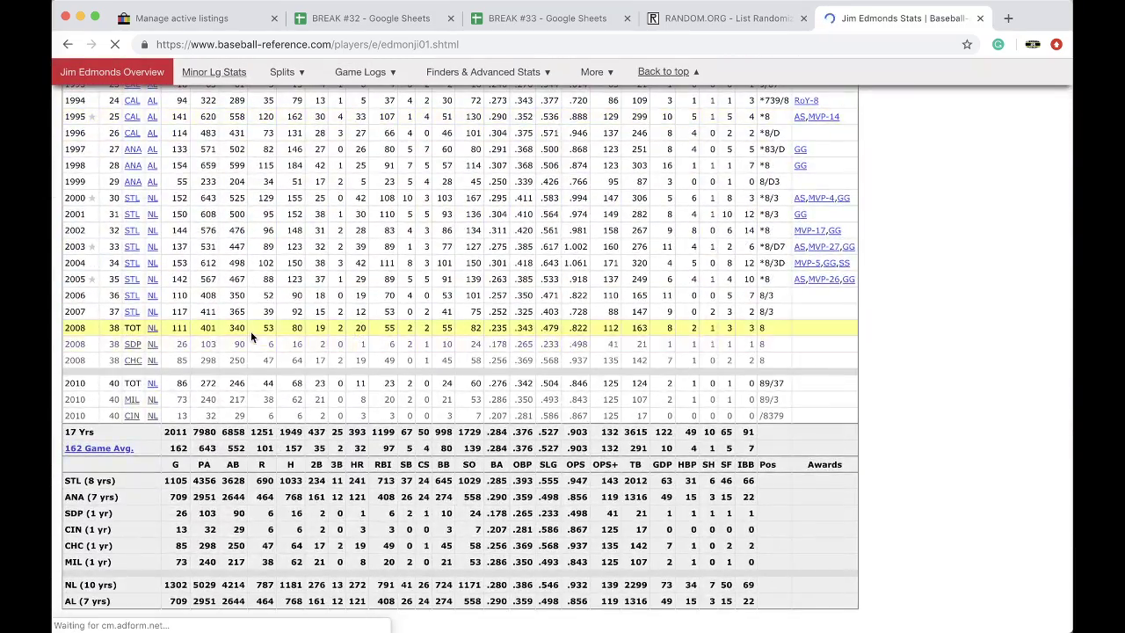
{"action": "left_click", "coordinate": [179, 494]}
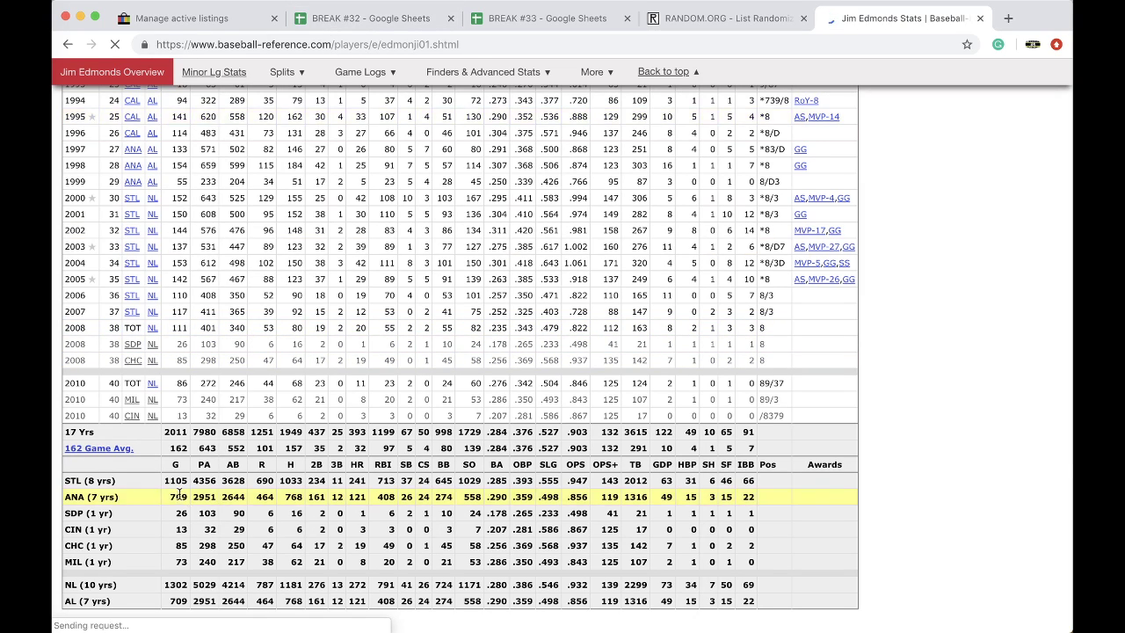
{"action": "left_click", "coordinate": [512, 16]}
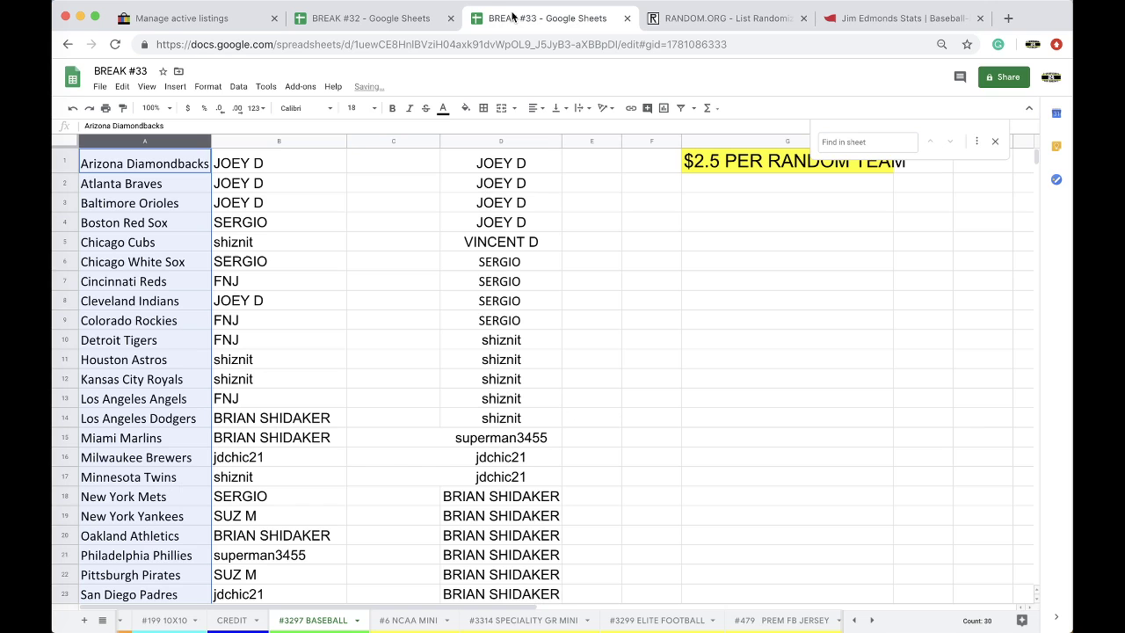
Step: Fill the St. Louis Cardinals owner cell B26 yellow
{"action": "scroll", "coordinate": [307, 310], "scroll_direction": "down", "scroll_amount": 5}
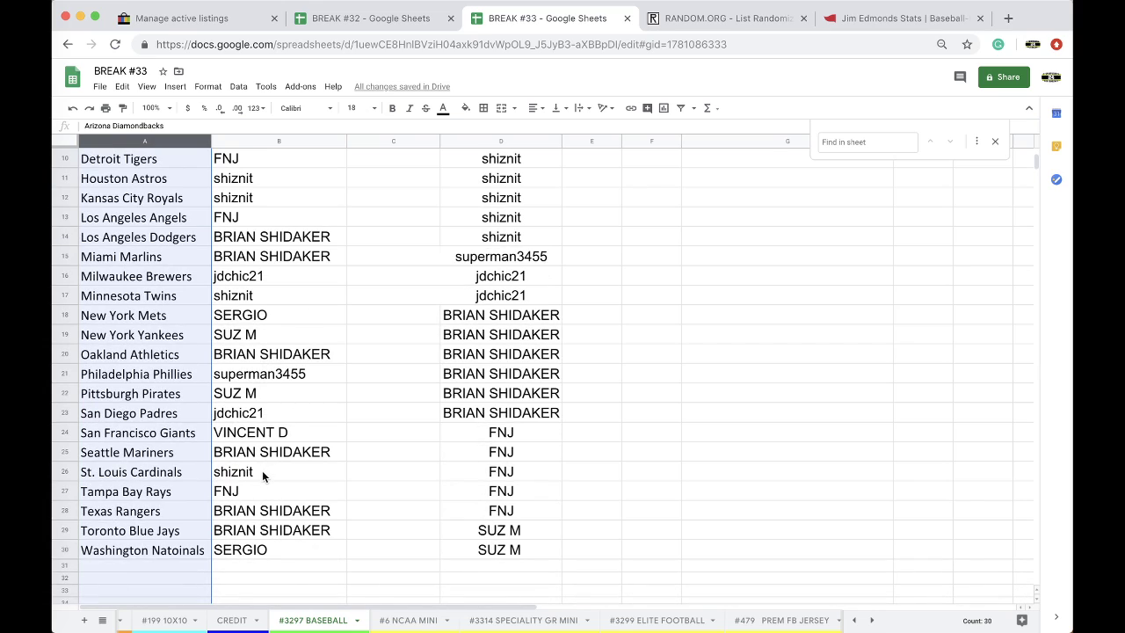
{"action": "left_click", "coordinate": [262, 476]}
{"action": "left_click", "coordinate": [466, 109]}
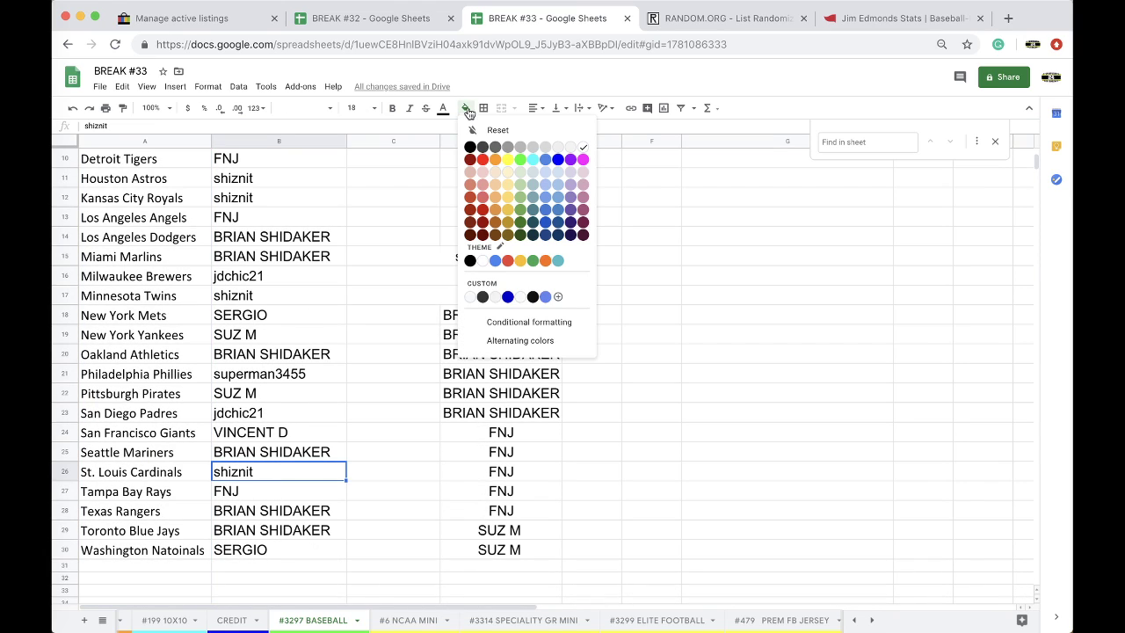
{"action": "left_click", "coordinate": [508, 159]}
Step: Copy the whole column D name list and bring up the RANDOM.ORG tab
{"action": "scroll", "coordinate": [435, 264], "scroll_direction": "up", "scroll_amount": 5}
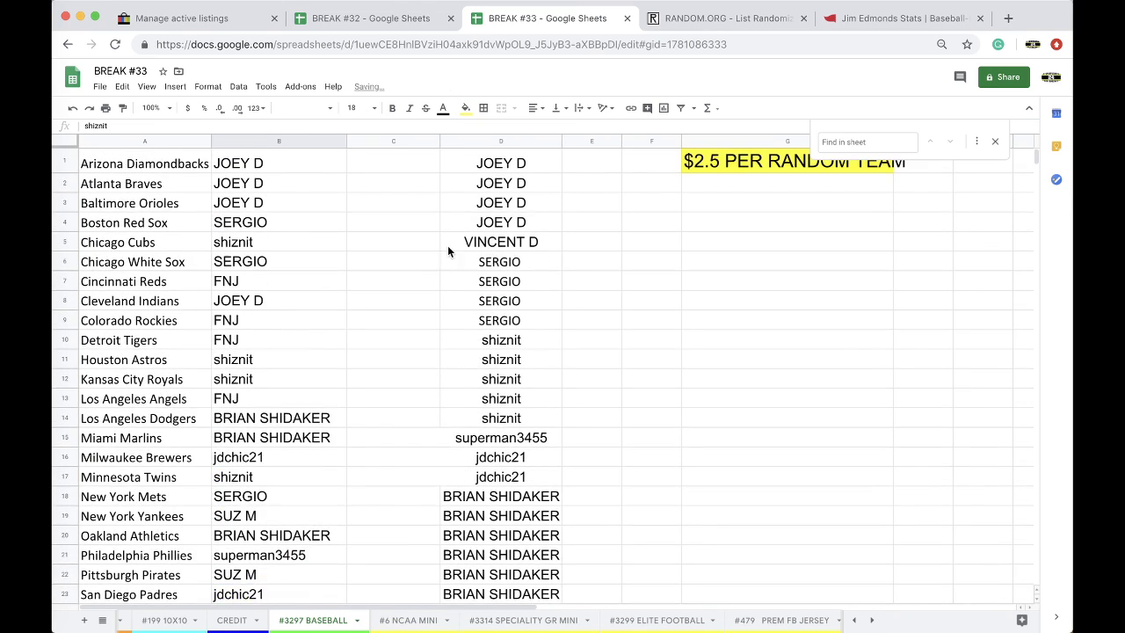
{"action": "left_click", "coordinate": [483, 150]}
{"action": "key", "text": "ctrl+c"}
{"action": "scroll", "coordinate": [557, 280], "scroll_direction": "down", "scroll_amount": 4}
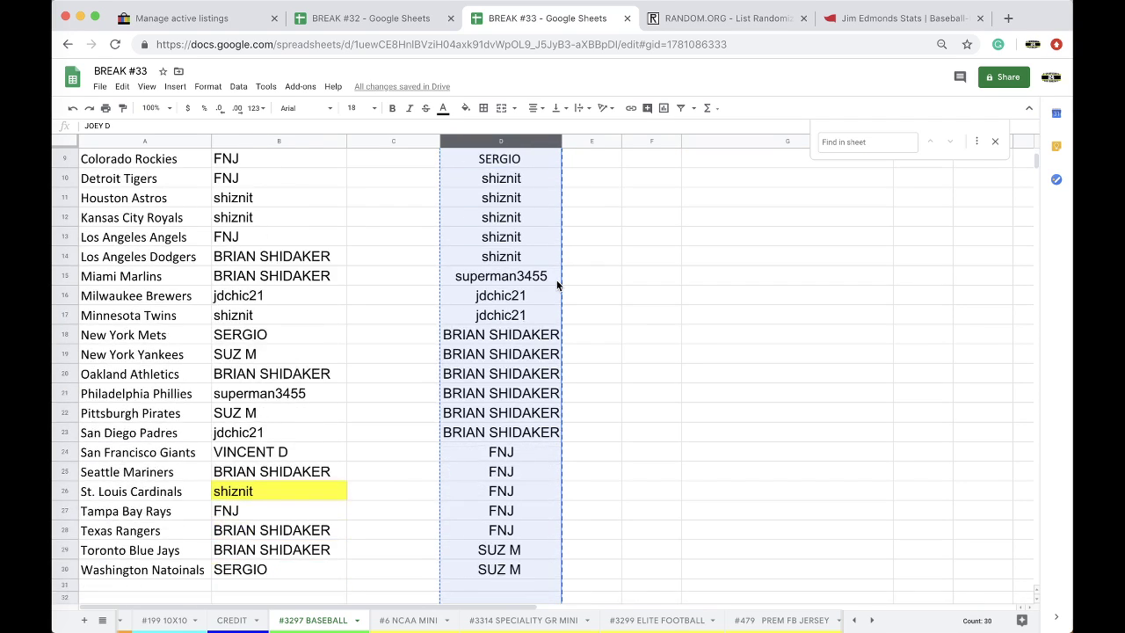
{"action": "scroll", "coordinate": [556, 280], "scroll_direction": "up", "scroll_amount": 4}
{"action": "left_click", "coordinate": [657, 29]}
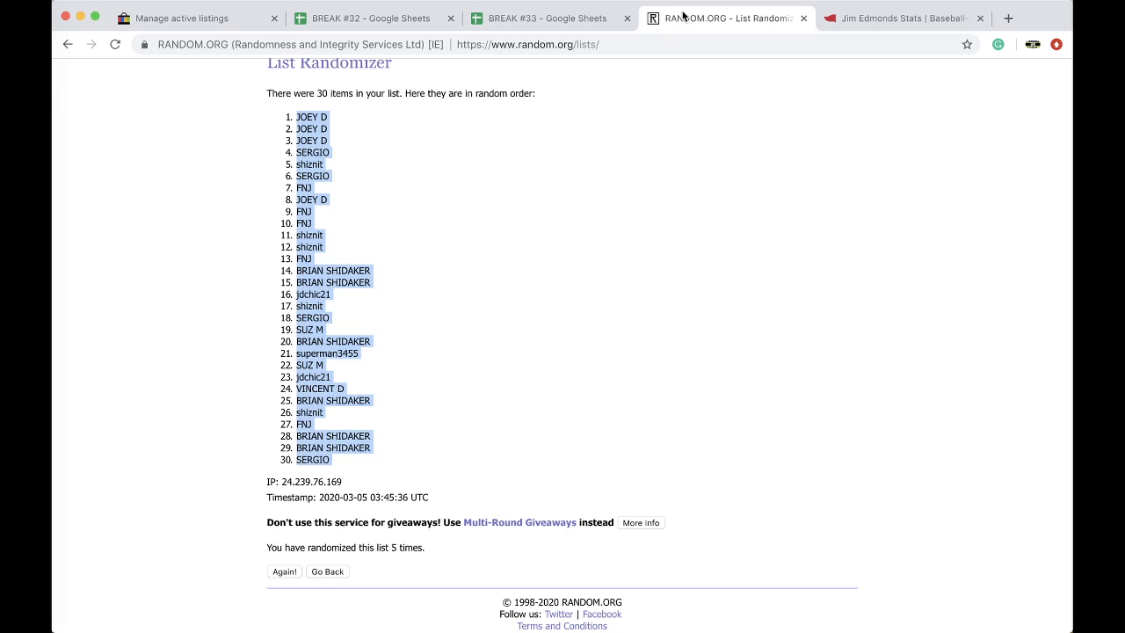
Step: Reload the RANDOM.ORG List Randomizer and paste in the 30 copied names
{"action": "left_click", "coordinate": [646, 37]}
{"action": "key", "text": "Return"}
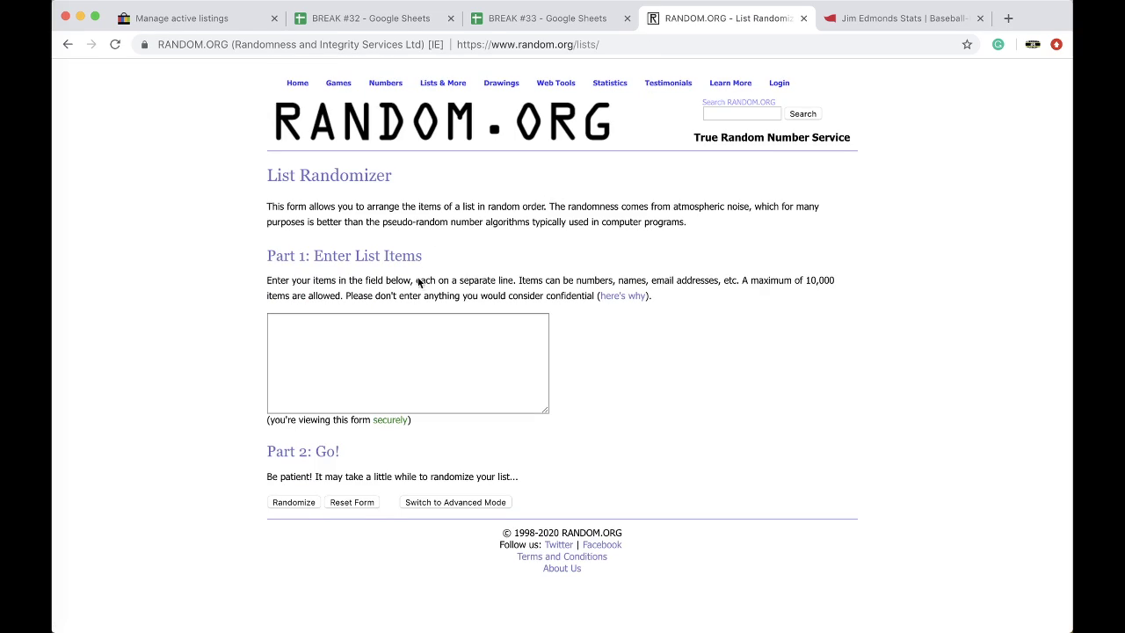
{"action": "left_click", "coordinate": [334, 333]}
{"action": "key", "text": "ctrl+v"}
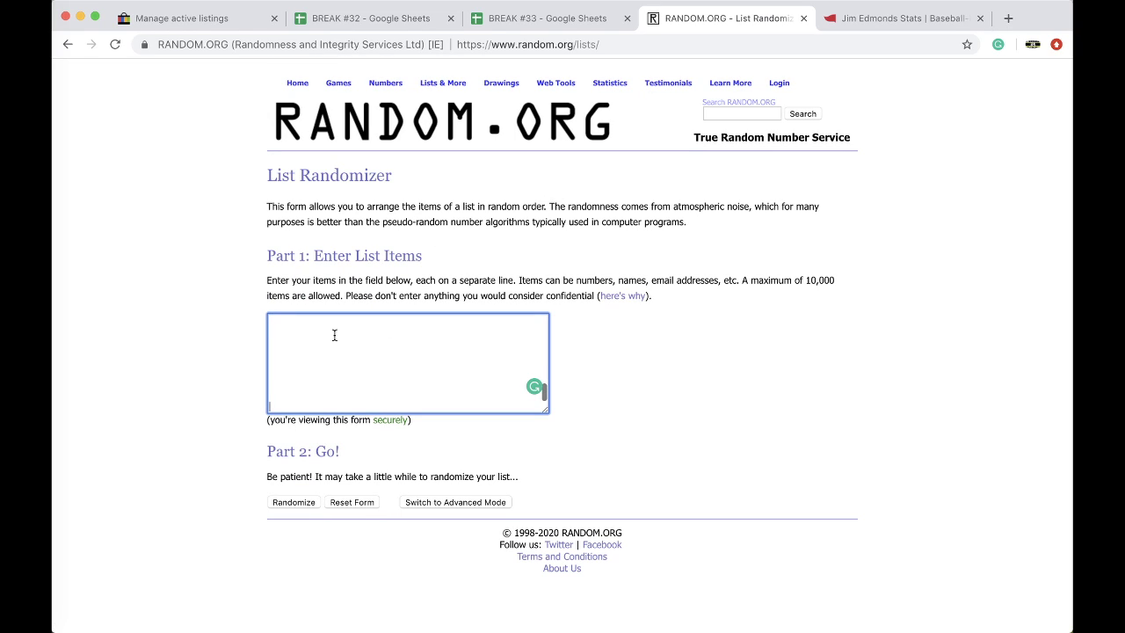
Step: Randomize the list four times and select shiznit in first place
{"action": "left_click", "coordinate": [294, 502]}
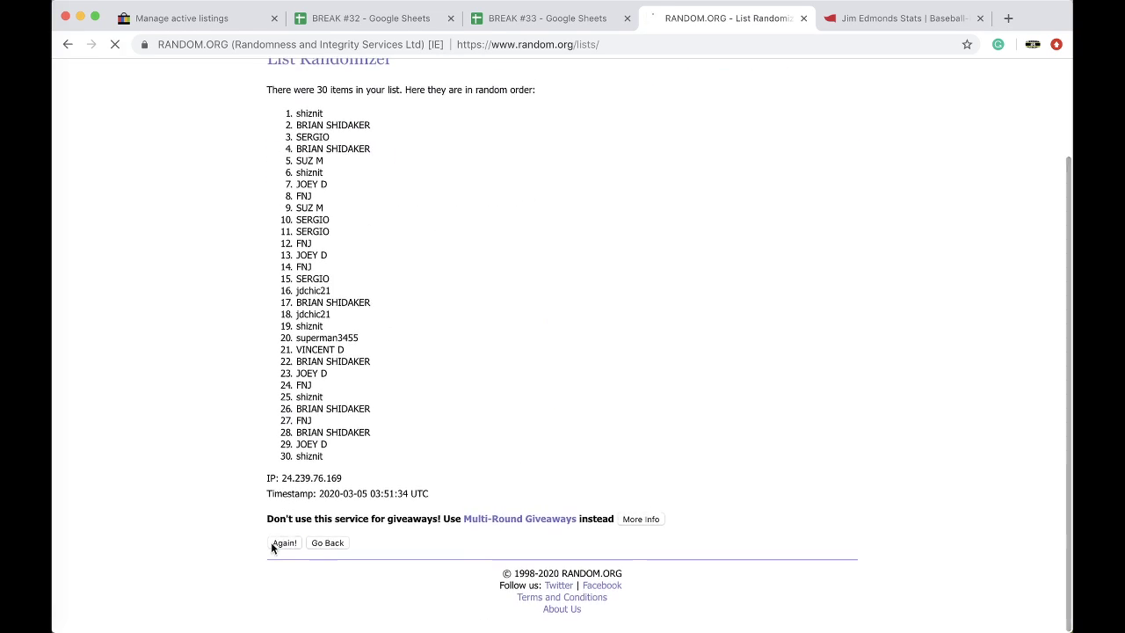
{"action": "left_click", "coordinate": [274, 545]}
{"action": "left_click", "coordinate": [286, 543]}
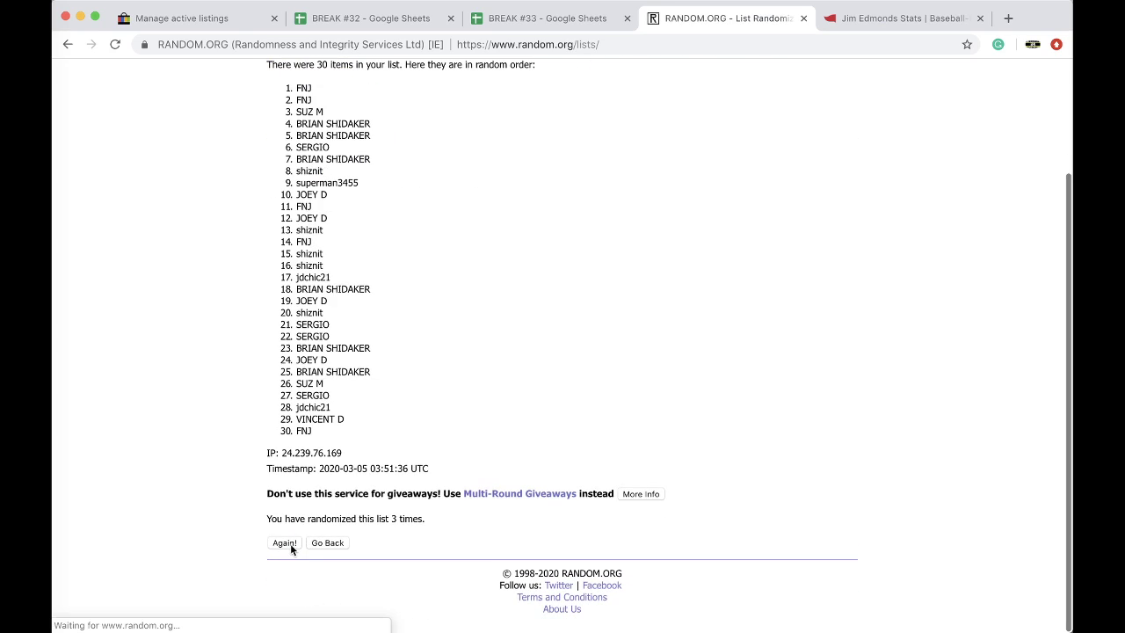
{"action": "left_click", "coordinate": [287, 543]}
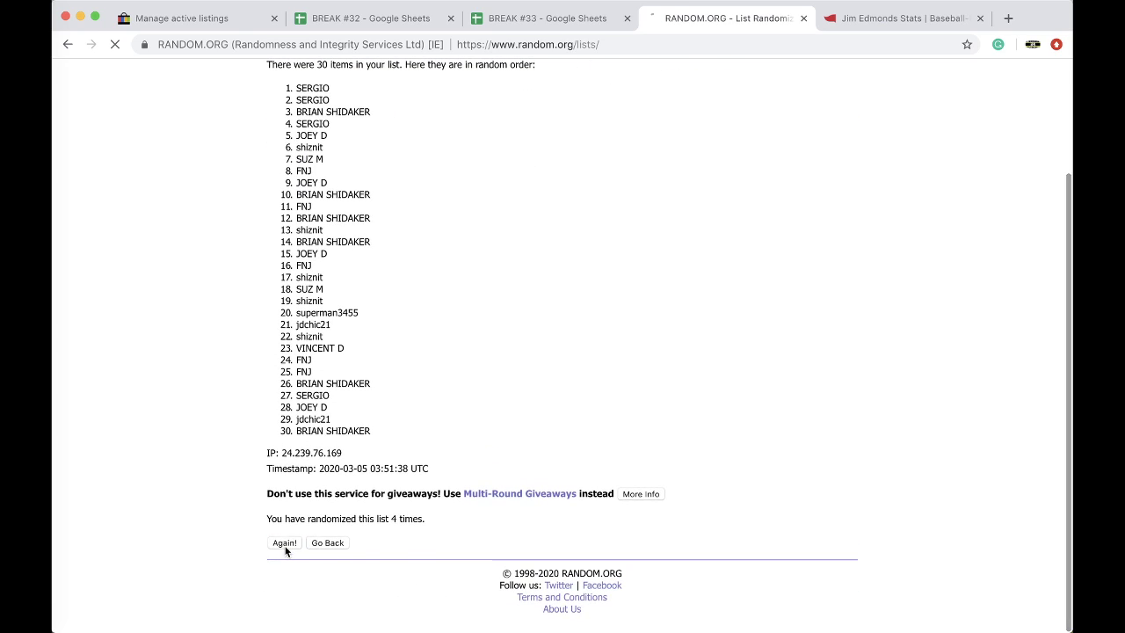
{"action": "double_click", "coordinate": [303, 230]}
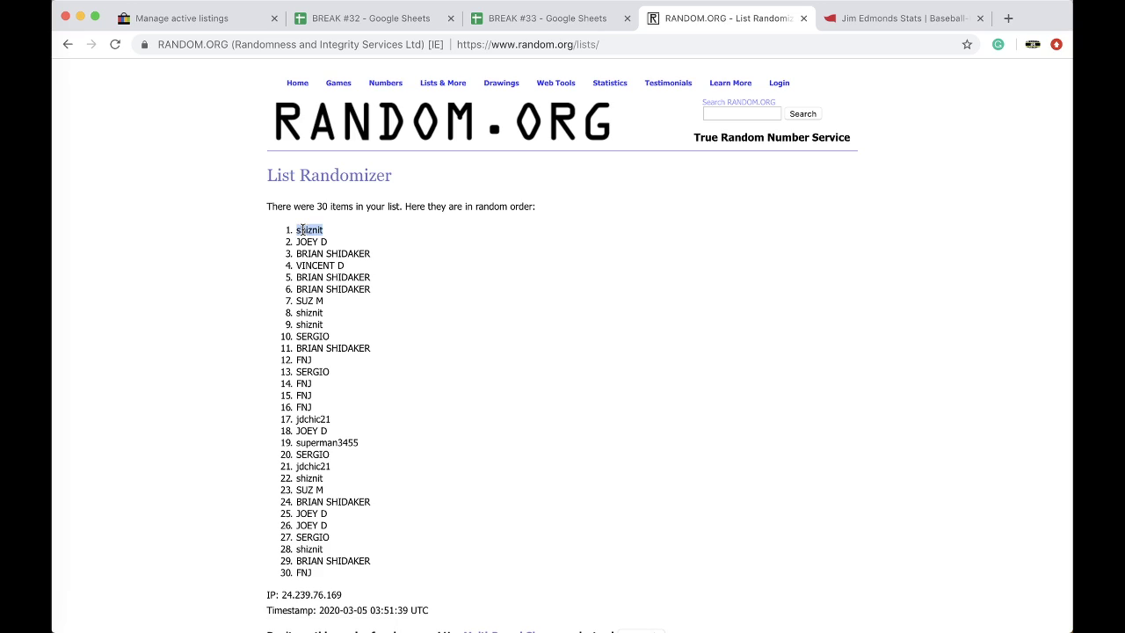
Step: In BREAK #33, drag the #3297 BASEBALL sheet tab to a new position
{"action": "left_click", "coordinate": [510, 23]}
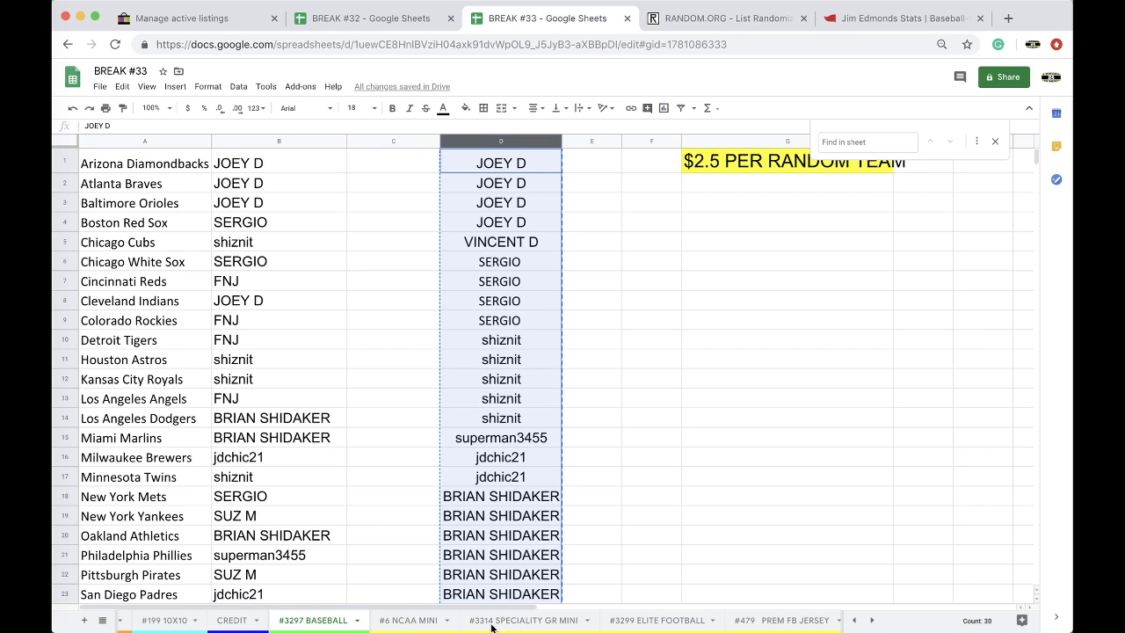
{"action": "scroll", "coordinate": [492, 627], "scroll_direction": "left", "scroll_amount": 5}
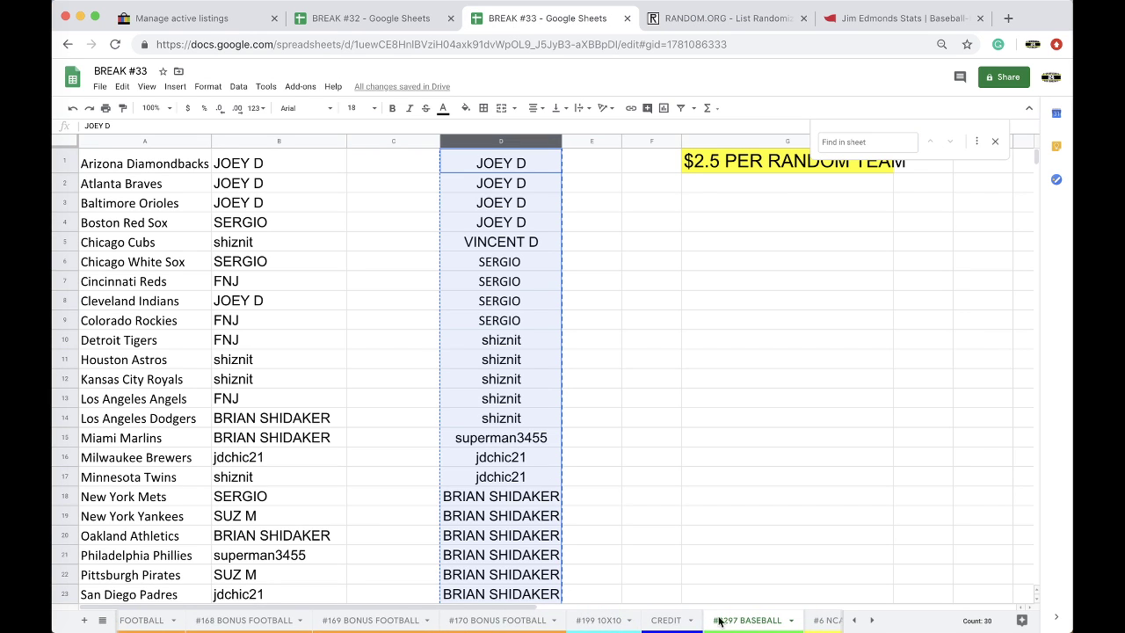
{"action": "left_click_drag", "start_coordinate": [719, 620], "coordinate": [262, 621]}
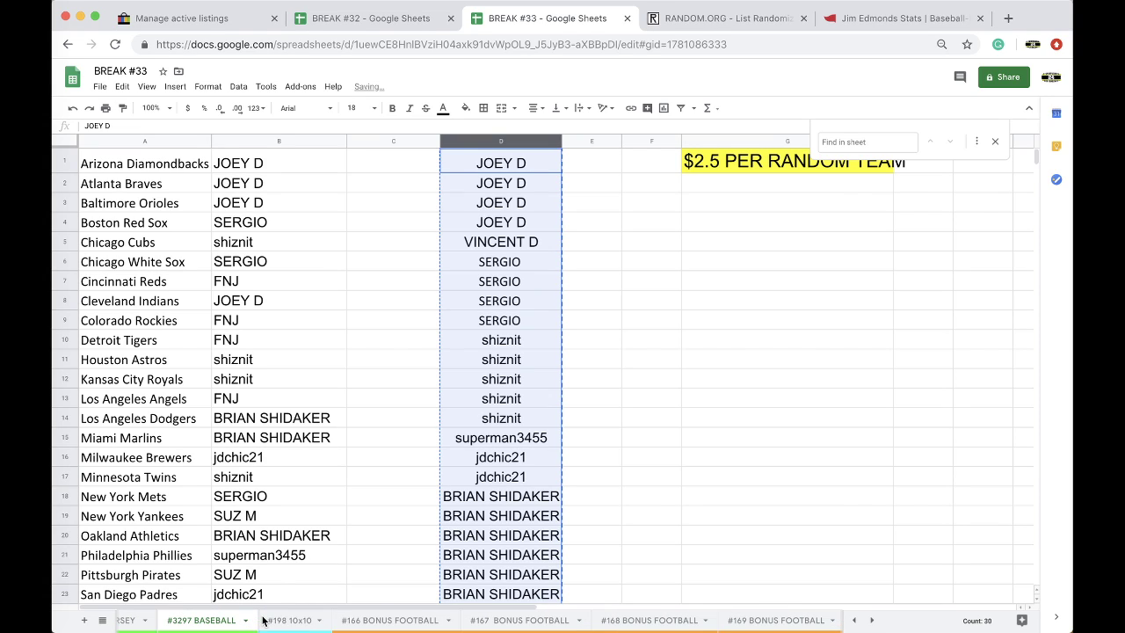
{"action": "scroll", "coordinate": [262, 619], "scroll_direction": "right", "scroll_amount": 5}
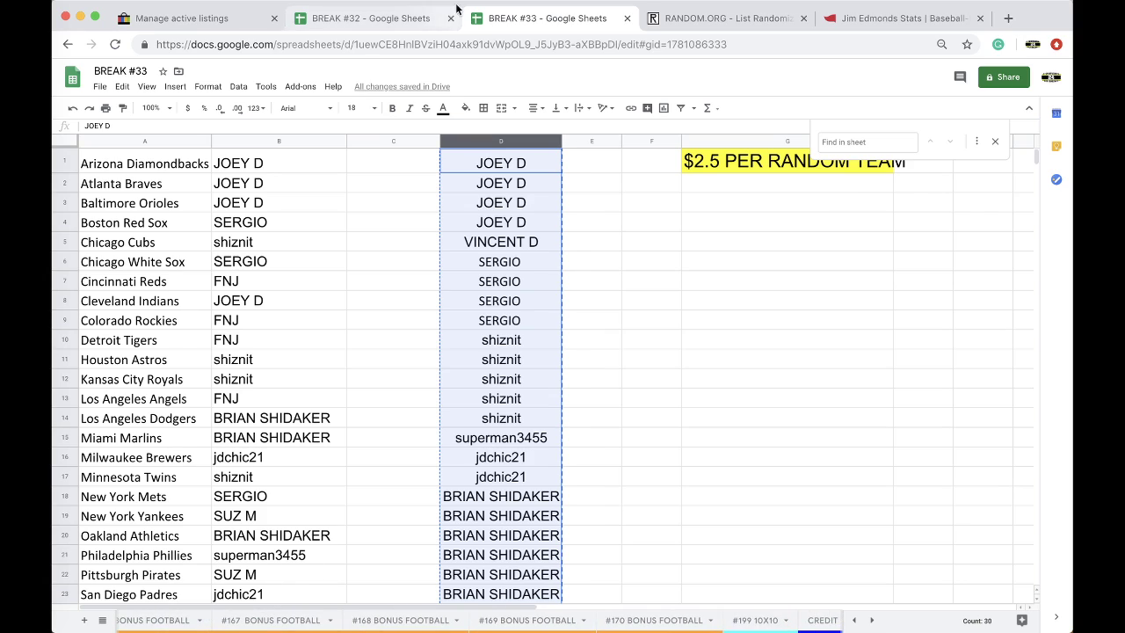
Step: In BREAK #32's #23 BONUS BASEBALL sheet, paste the buyer into Seattle Mariners' C25 as values only
{"action": "left_click", "coordinate": [391, 20]}
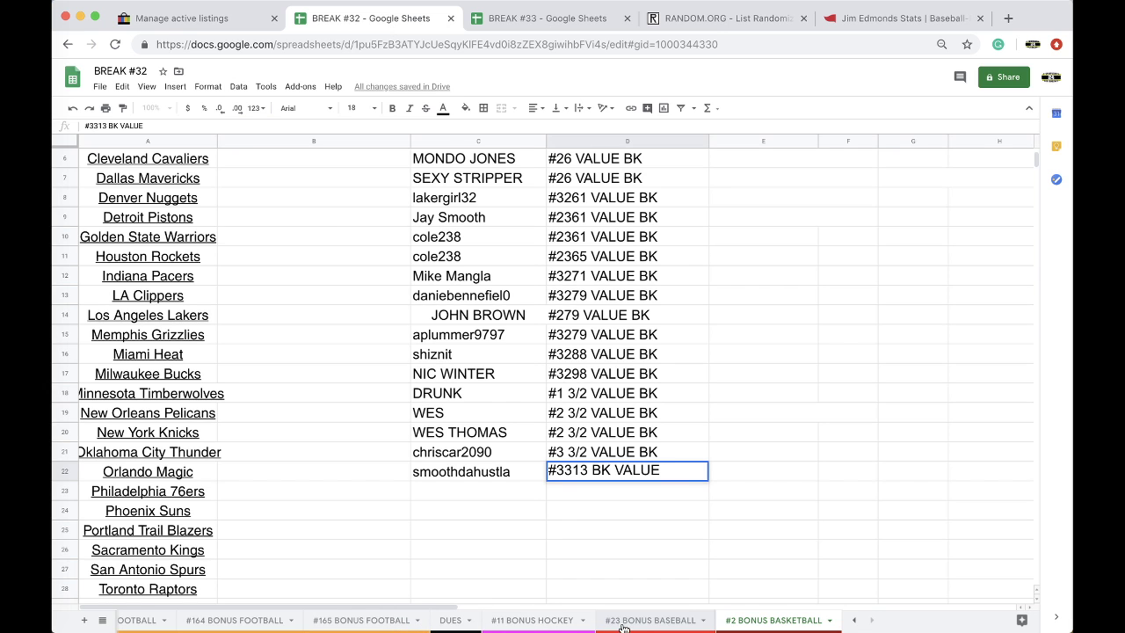
{"action": "left_click", "coordinate": [622, 622]}
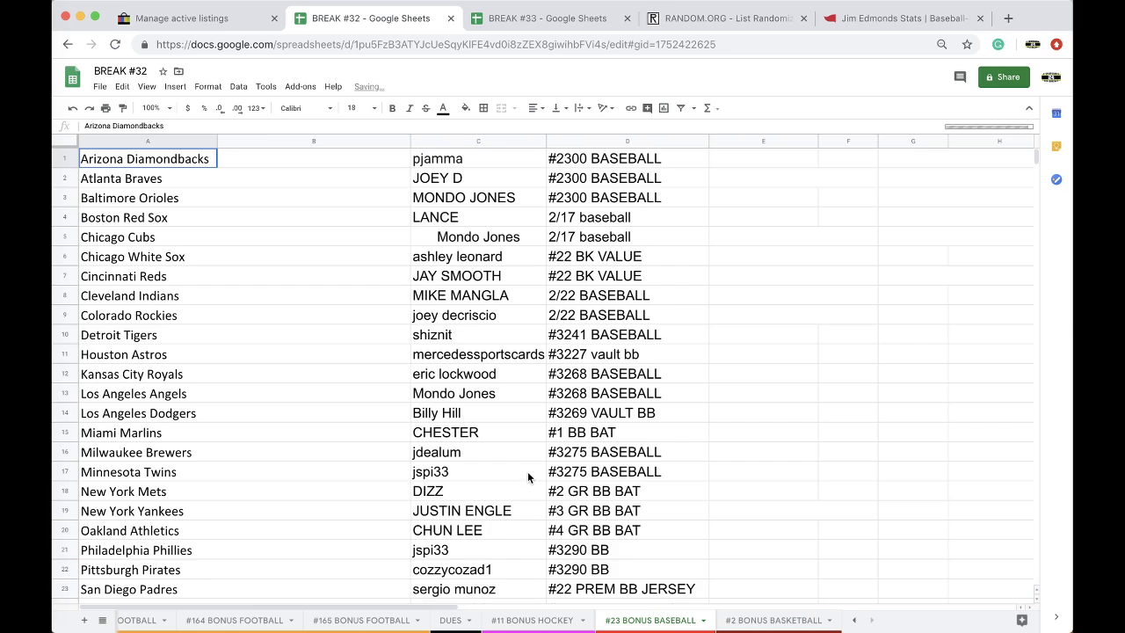
{"action": "scroll", "coordinate": [528, 471], "scroll_direction": "down", "scroll_amount": 5}
{"action": "left_click", "coordinate": [495, 436]}
{"action": "key", "text": "ctrl+v"}
{"action": "left_click", "coordinate": [563, 473]}
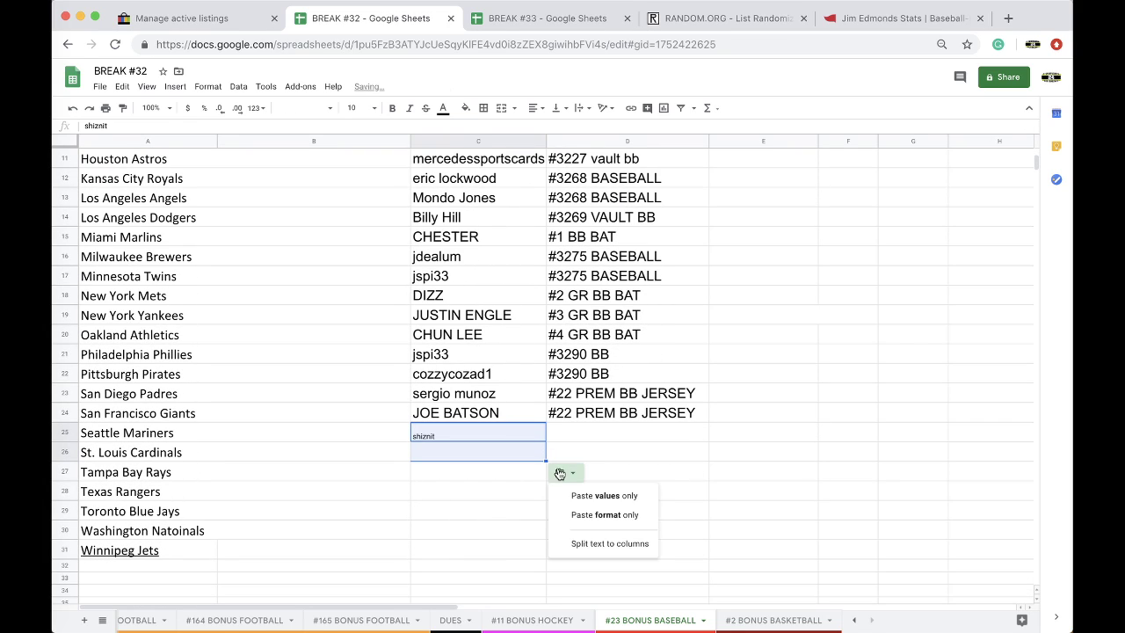
{"action": "left_click", "coordinate": [577, 500]}
Step: Enter '#3297 BASEBALL' in D25, then return to BREAK #33's #6 NCAA MINI sheet
{"action": "left_click", "coordinate": [616, 432]}
{"action": "type", "text": "#32"}
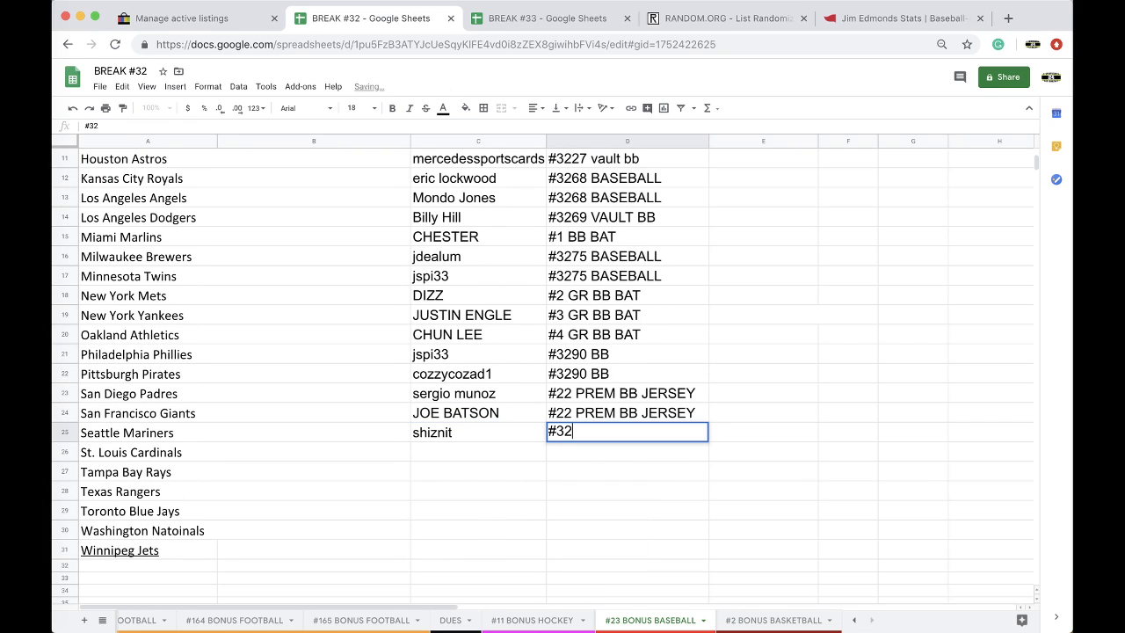
{"action": "type", "text": "97 BASEBALL"}
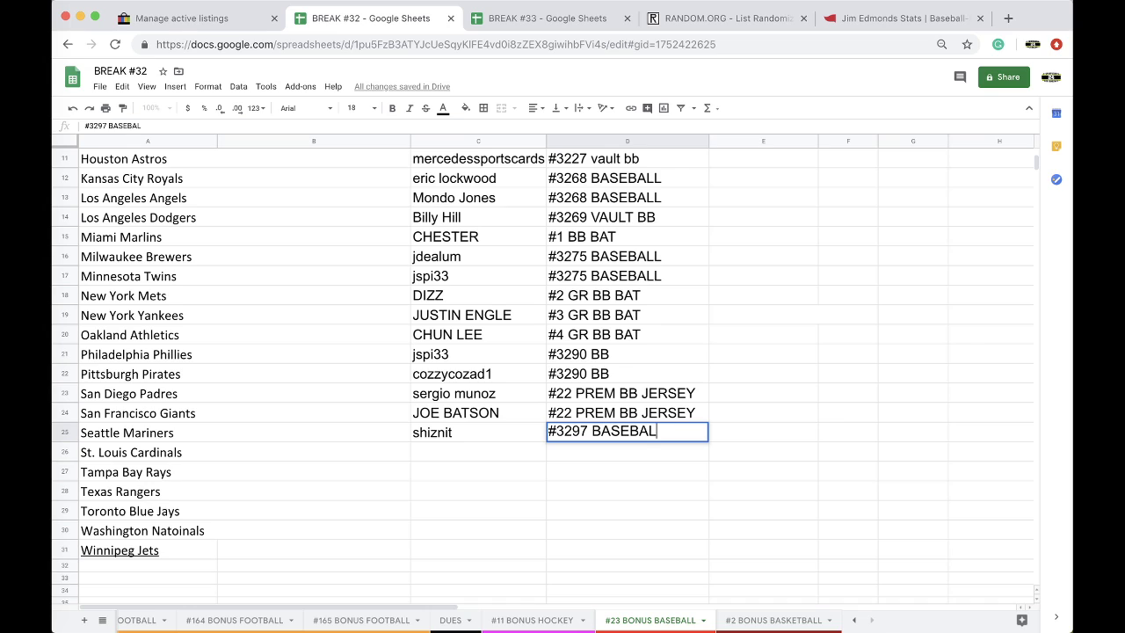
{"action": "left_click", "coordinate": [484, 10]}
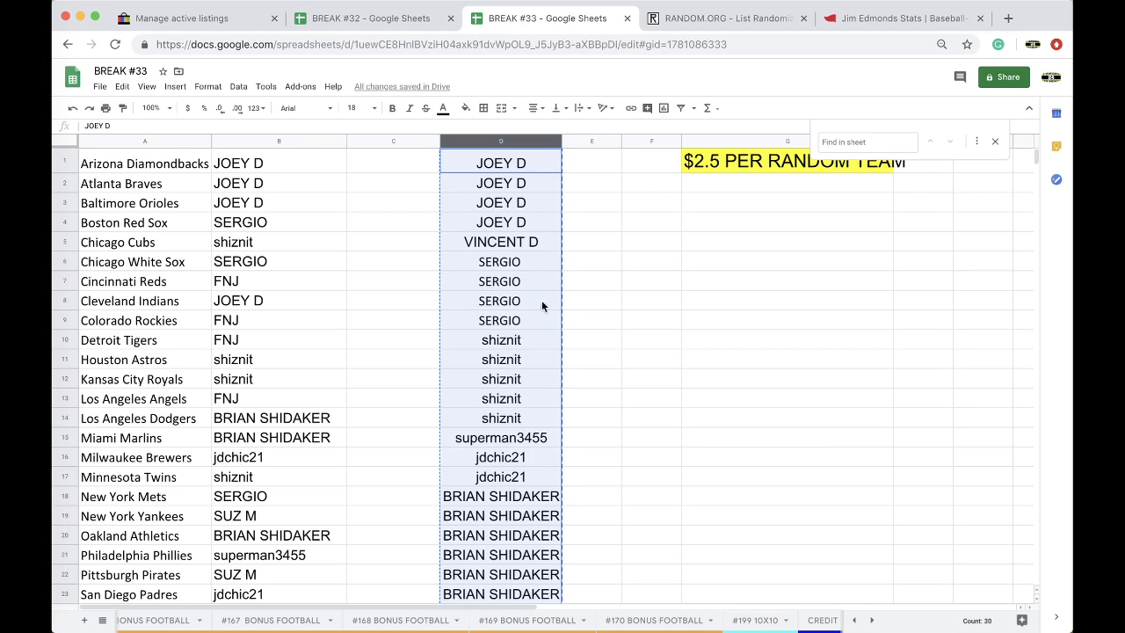
{"action": "left_click", "coordinate": [383, 625]}
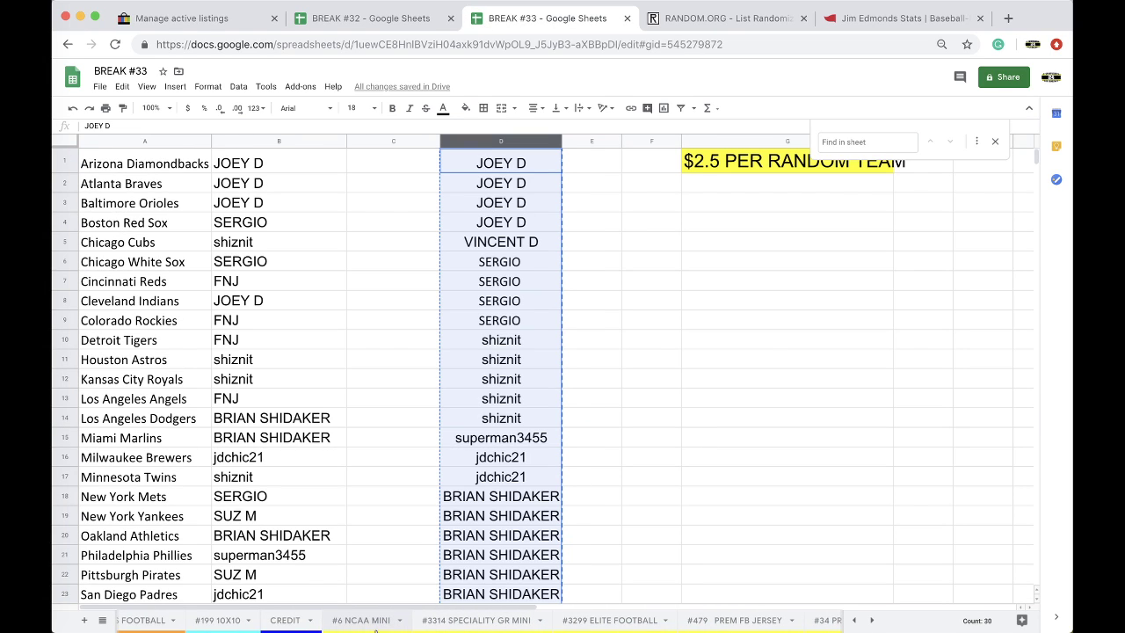
Step: Look through the #3314 SPECIALITY GR MINI, #3299 ELITE FOOTBALL, #479 PREM FB JERSEY and #34 PREM PACK FB sheets
{"action": "left_click", "coordinate": [447, 624]}
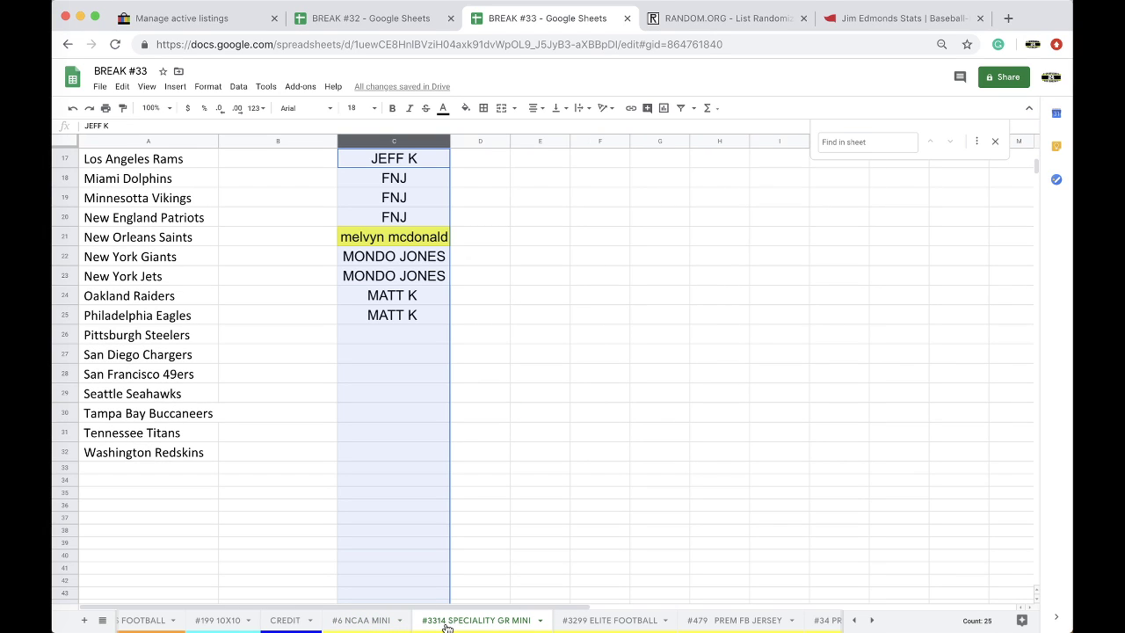
{"action": "left_click", "coordinate": [522, 622]}
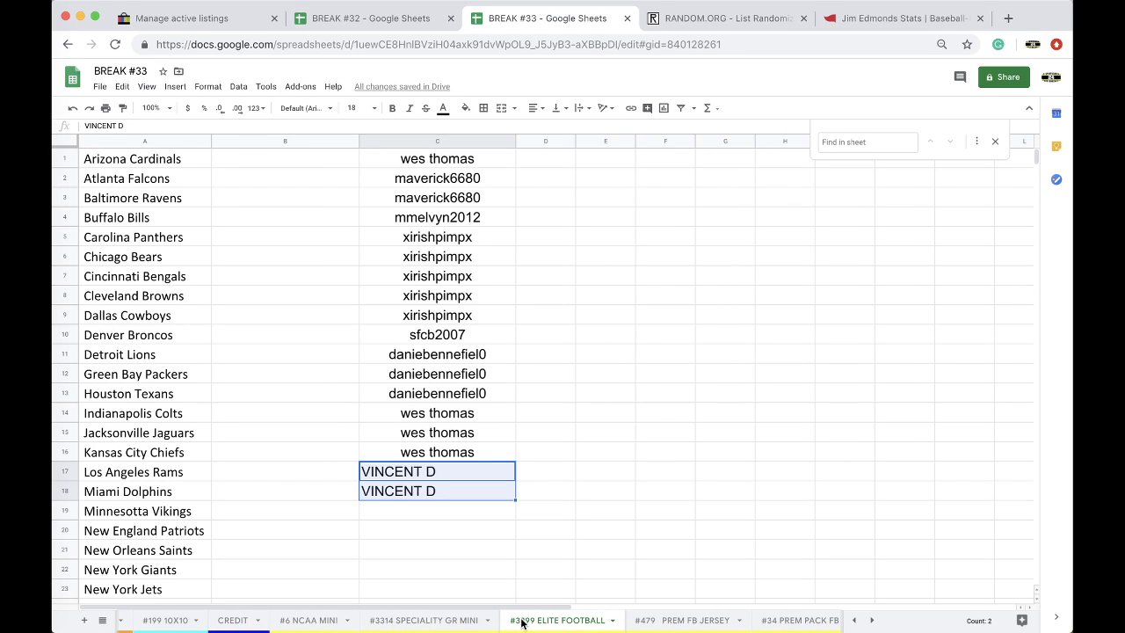
{"action": "left_click", "coordinate": [531, 622]}
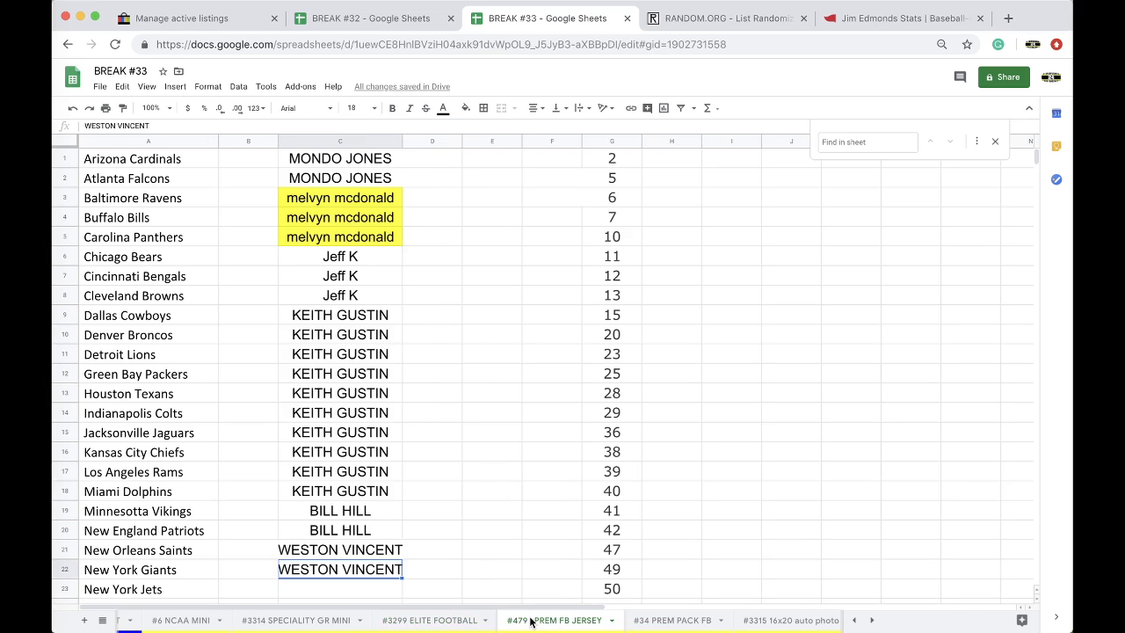
{"action": "left_click", "coordinate": [589, 621]}
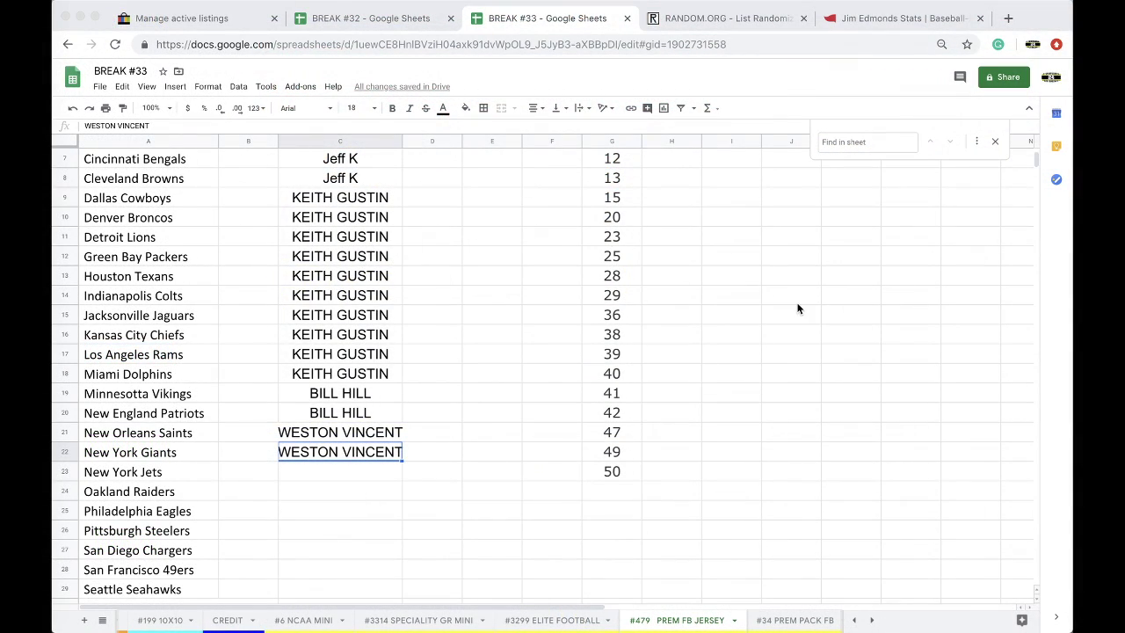
Step: Close the player-stats browser tab and enter the buyer's name for the New York Jets in C23
{"action": "left_click", "coordinate": [984, 21]}
{"action": "left_click", "coordinate": [982, 19]}
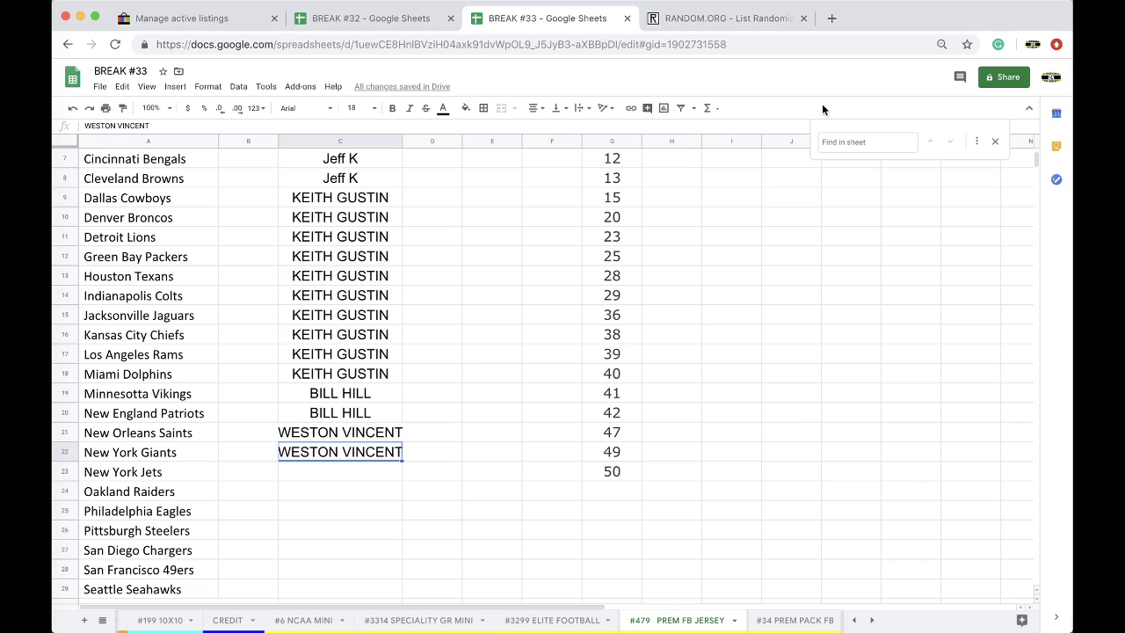
{"action": "left_click", "coordinate": [348, 475]}
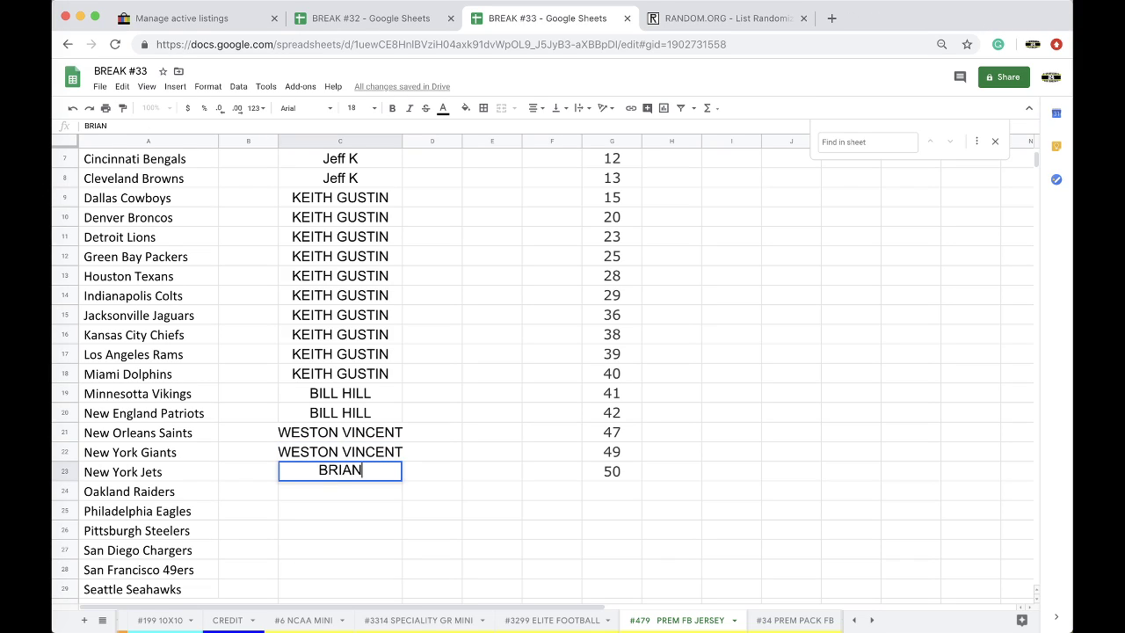
{"action": "left_click", "coordinate": [366, 510]}
Step: Fill the New York Jets buyer cell C23 yellow
{"action": "left_click", "coordinate": [344, 474]}
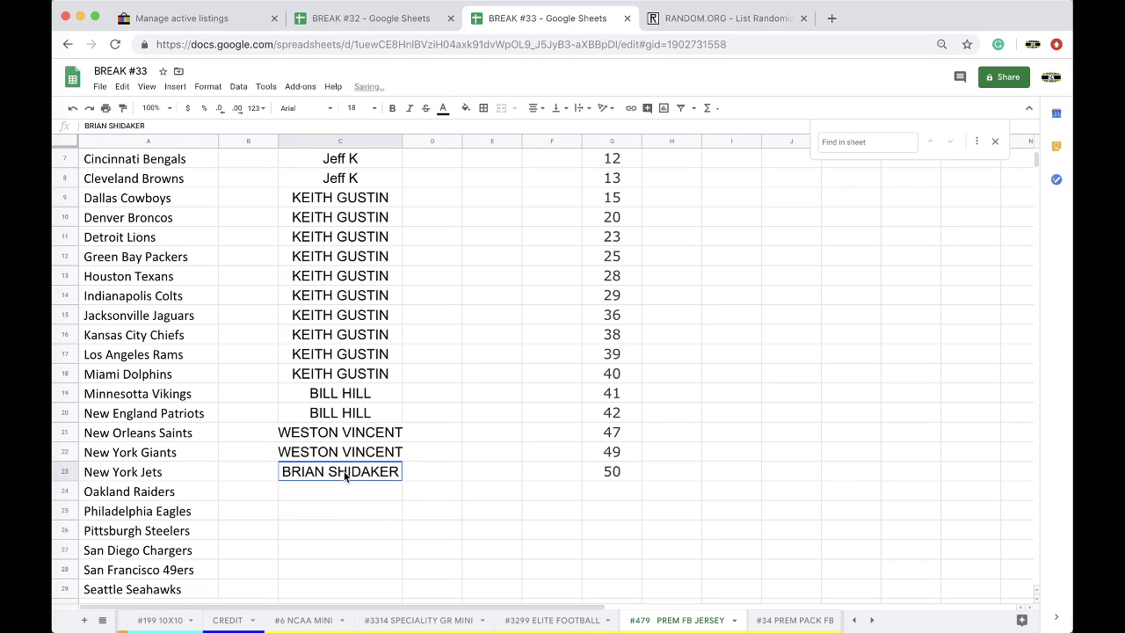
{"action": "left_click", "coordinate": [466, 107]}
{"action": "left_click", "coordinate": [506, 164]}
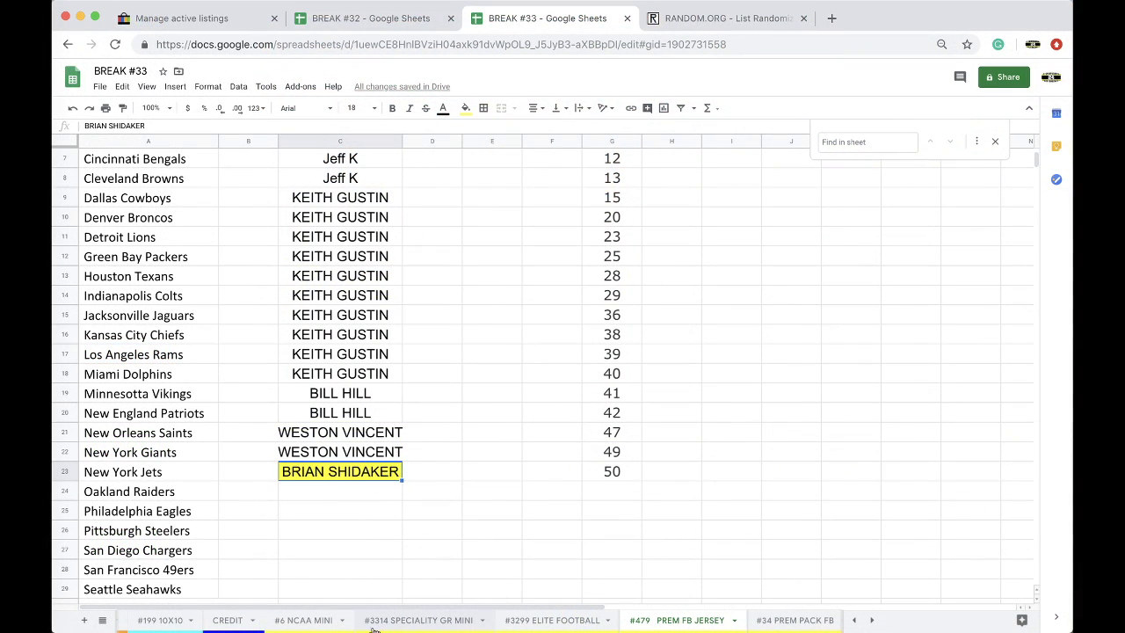
{"action": "left_click", "coordinate": [324, 620]}
Step: Paste the four rows 12–15 buyer entries into C27 for San Diego Chargers onward
{"action": "scroll", "coordinate": [322, 501], "scroll_direction": "up", "scroll_amount": 5}
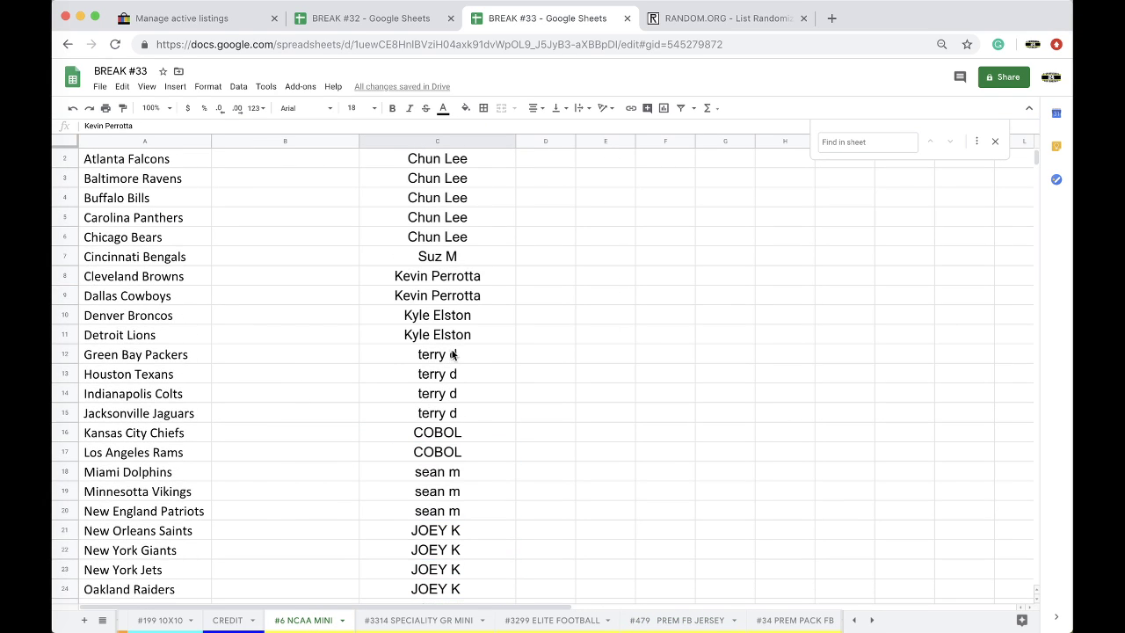
{"action": "left_click_drag", "start_coordinate": [453, 354], "coordinate": [451, 425]}
{"action": "key", "text": "ctrl+c"}
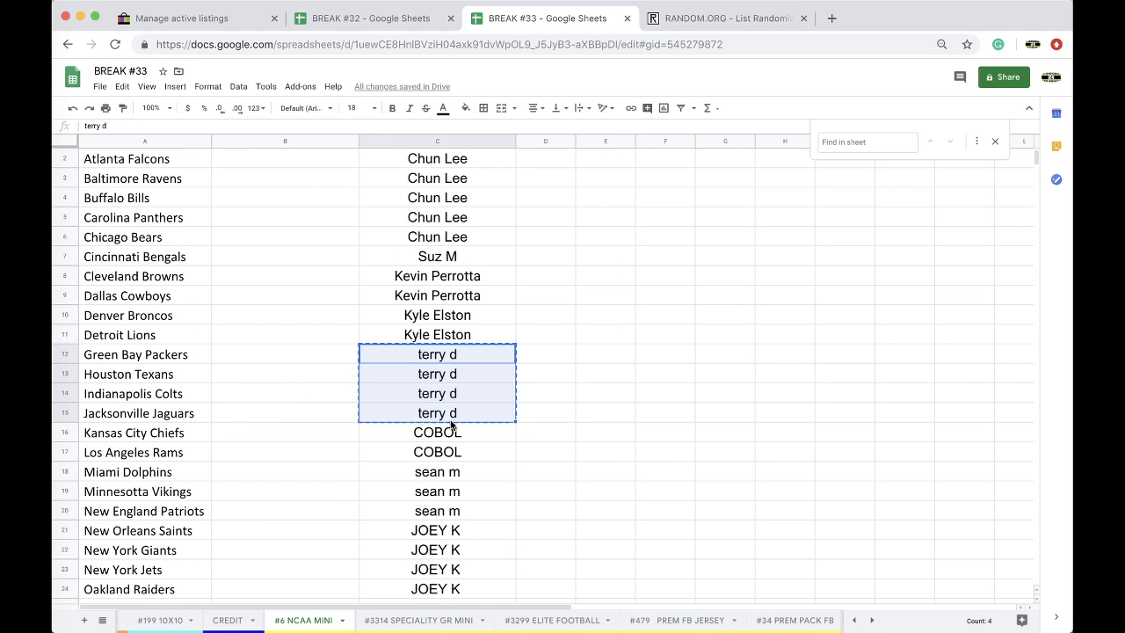
{"action": "scroll", "coordinate": [450, 425], "scroll_direction": "down", "scroll_amount": 5}
{"action": "left_click", "coordinate": [440, 432]}
{"action": "key", "text": "ctrl+v"}
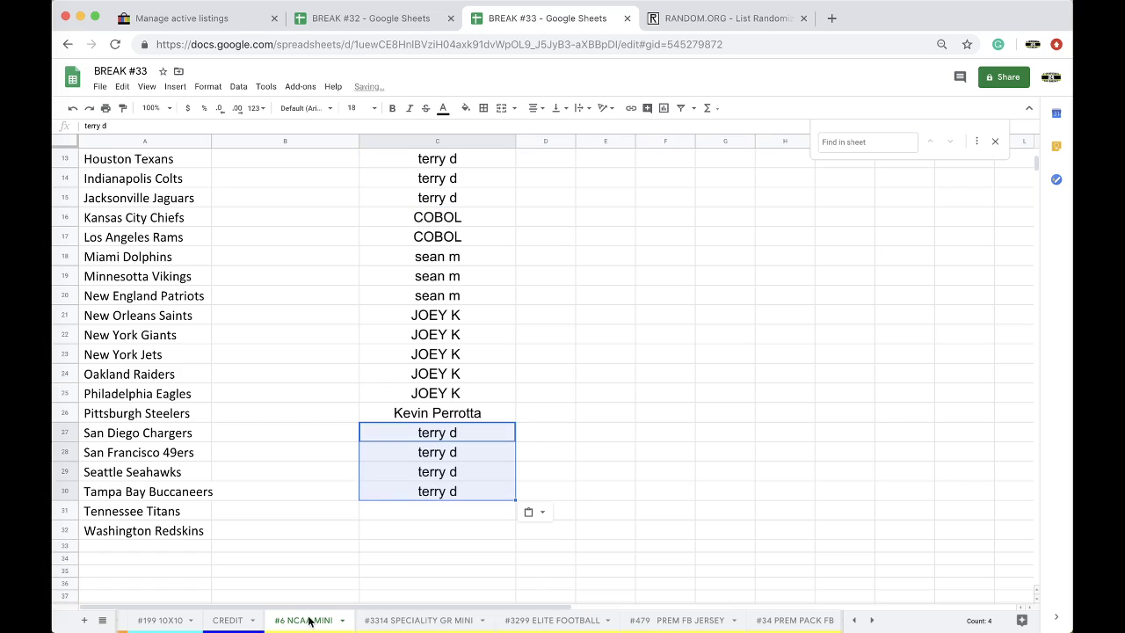
Step: On the CREDIT sheet, clear row 76's -$15 and -$28 entries and change B76 to $2
{"action": "left_click", "coordinate": [229, 621]}
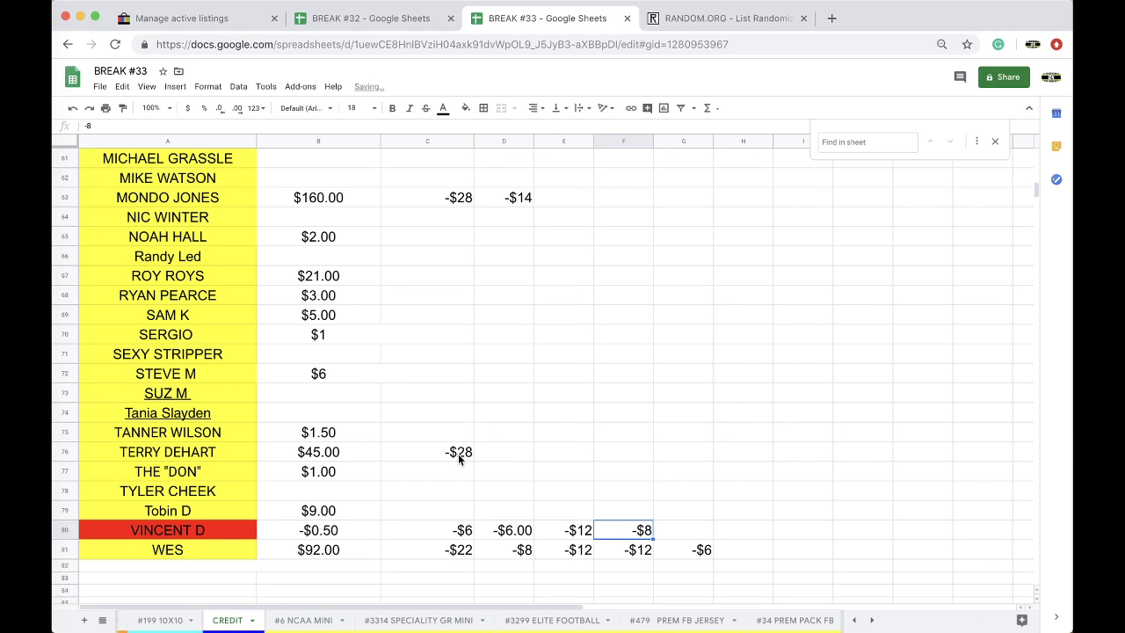
{"action": "left_click", "coordinate": [493, 460]}
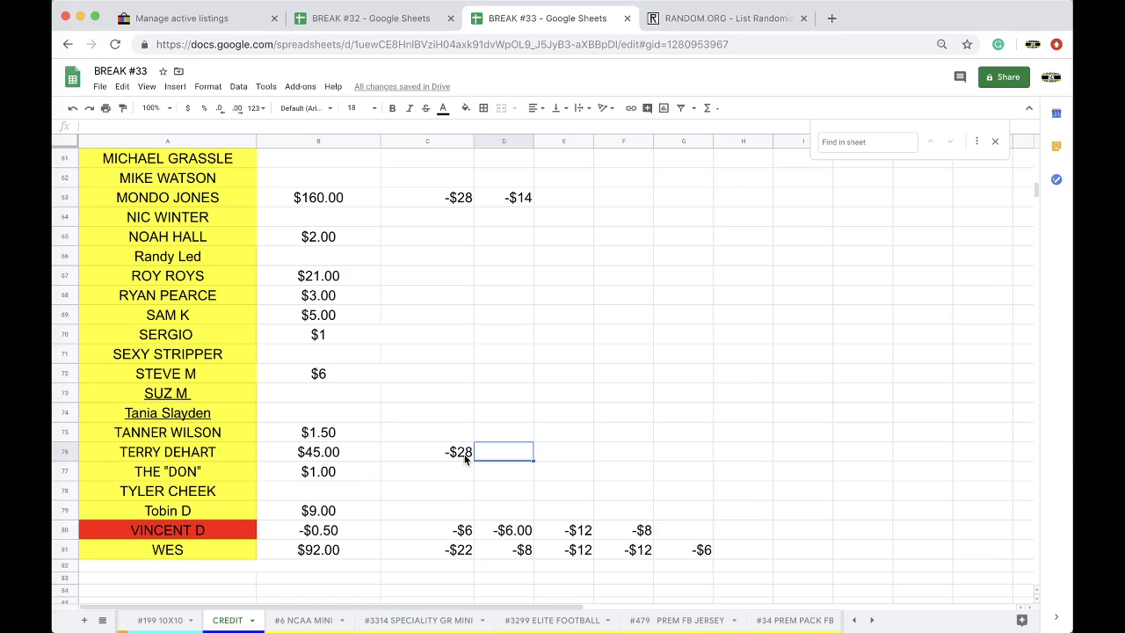
{"action": "type", "text": "-$15"}
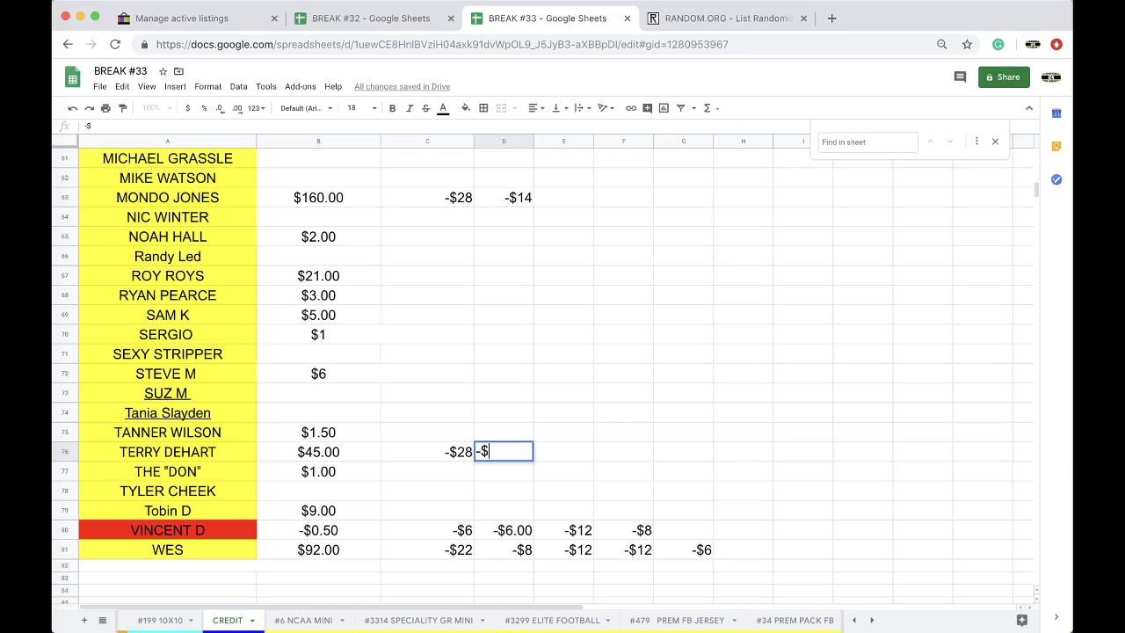
{"action": "left_click", "coordinate": [570, 460]}
{"action": "left_click", "coordinate": [530, 456]}
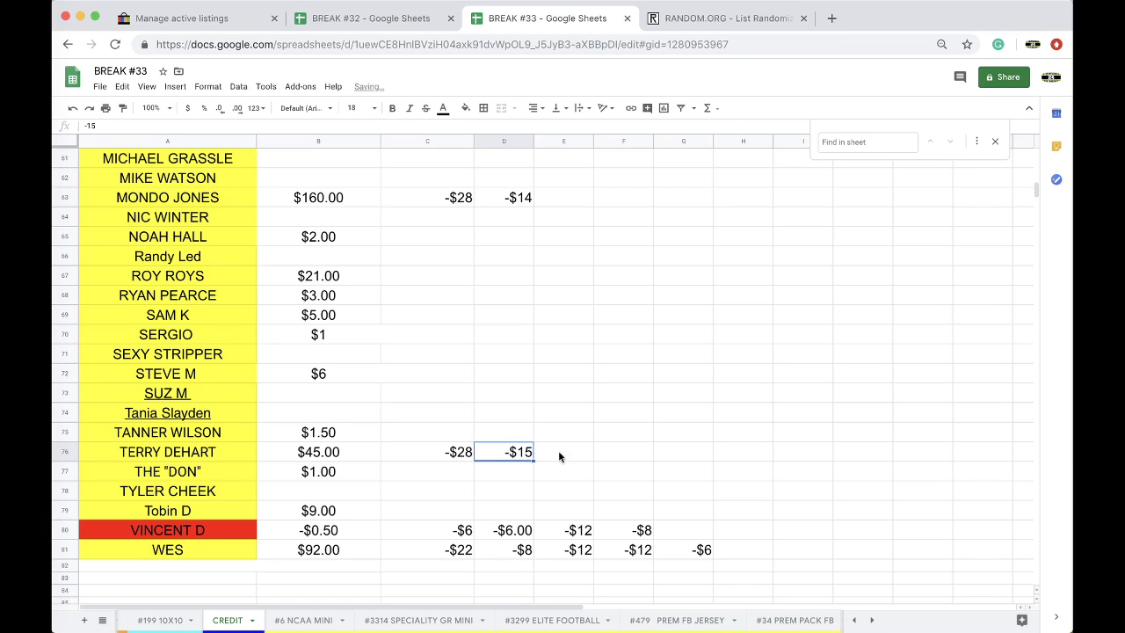
{"action": "key", "text": "Delete"}
{"action": "key", "text": "Left"}
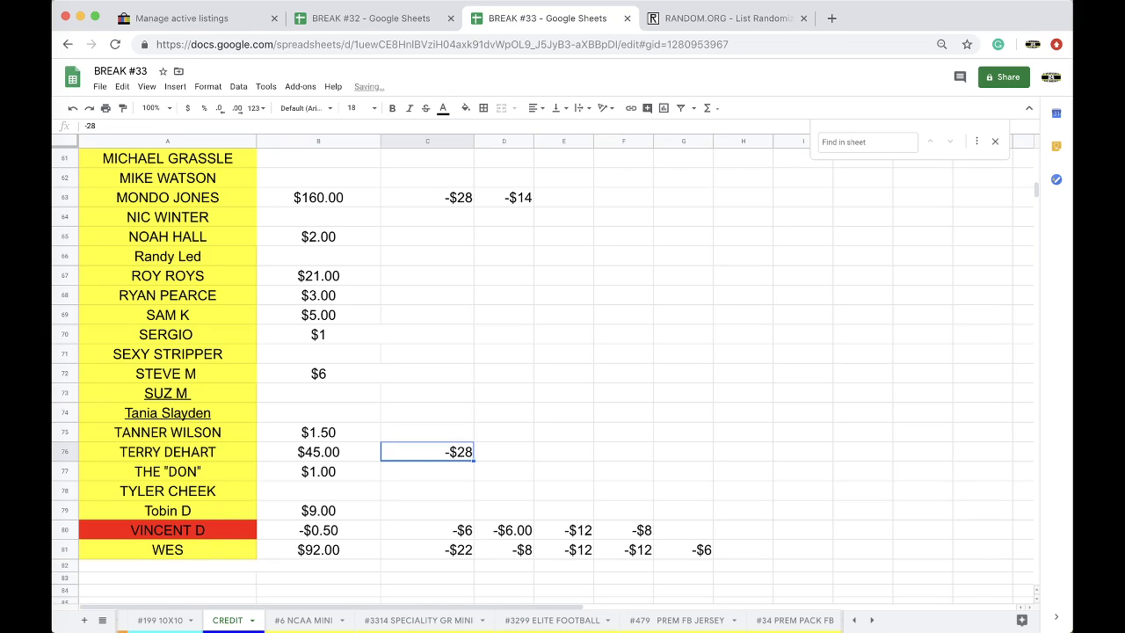
{"action": "key", "text": "Delete"}
{"action": "key", "text": "Left"}
{"action": "type", "text": "$2"}
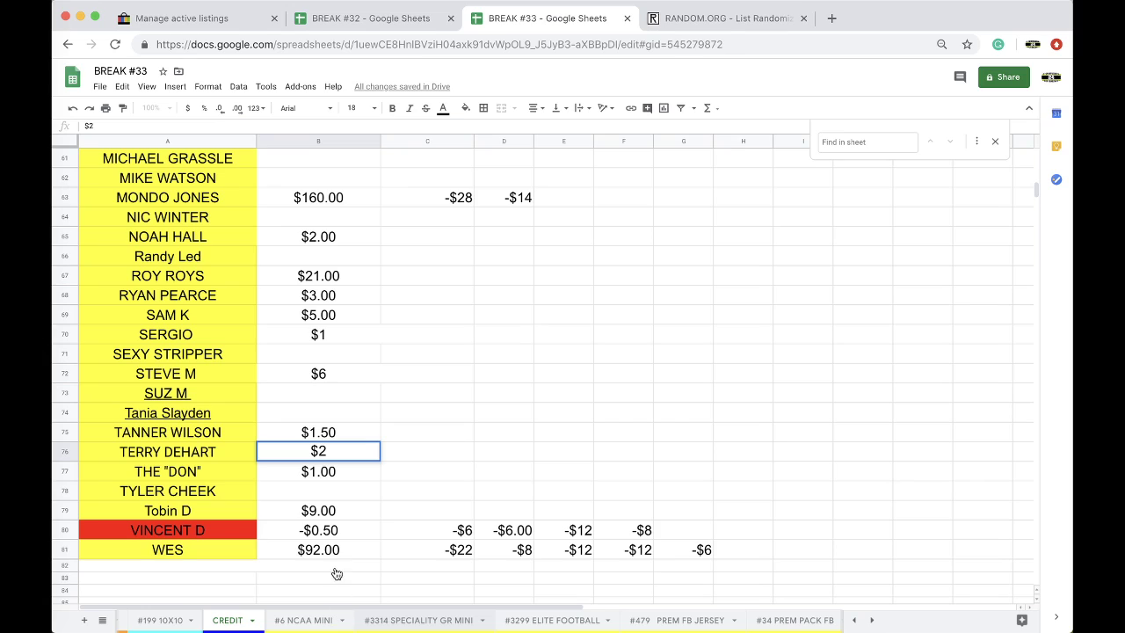
{"action": "left_click", "coordinate": [315, 617]}
{"action": "left_click", "coordinate": [399, 498]}
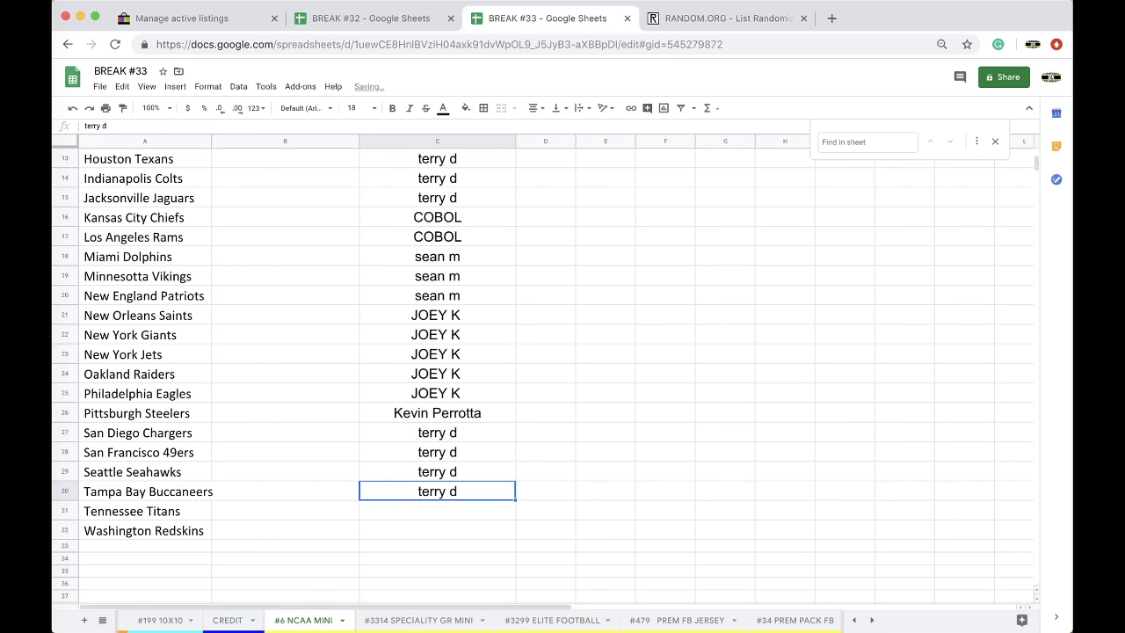
Step: Replace the Tampa Bay Buccaneers entry with the buyer copied from C29
{"action": "key", "text": "Delete"}
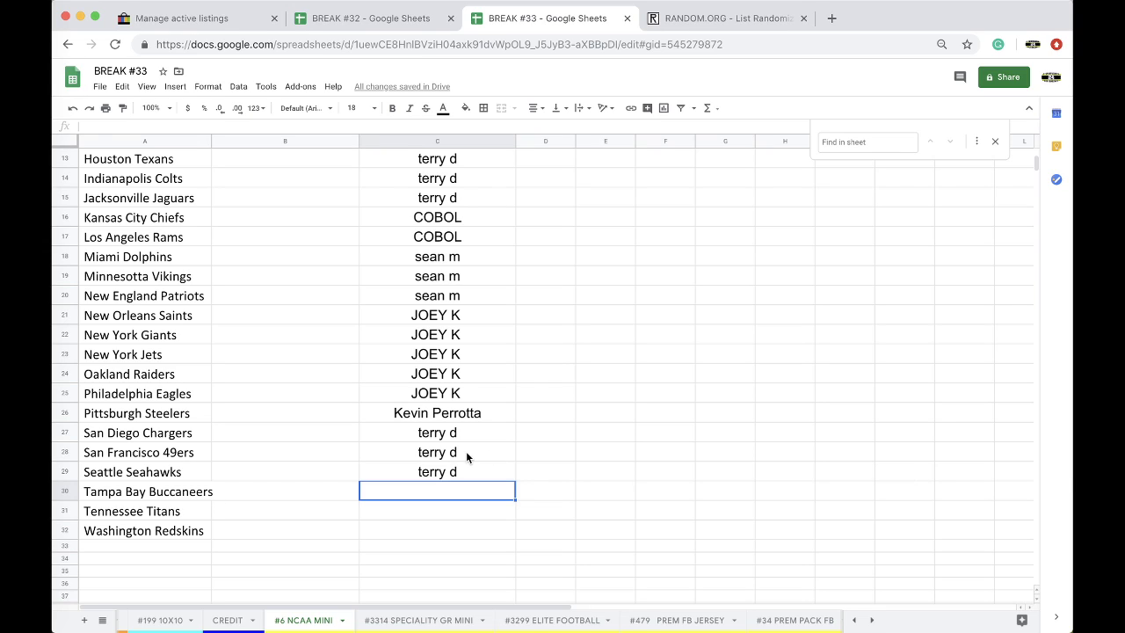
{"action": "left_click", "coordinate": [442, 472]}
{"action": "key", "text": "ctrl+c"}
{"action": "key", "text": "Down"}
{"action": "key", "text": "ctrl+v"}
Step: Change row 76's CREDIT balance in B76 to -$3
{"action": "left_click", "coordinate": [252, 626]}
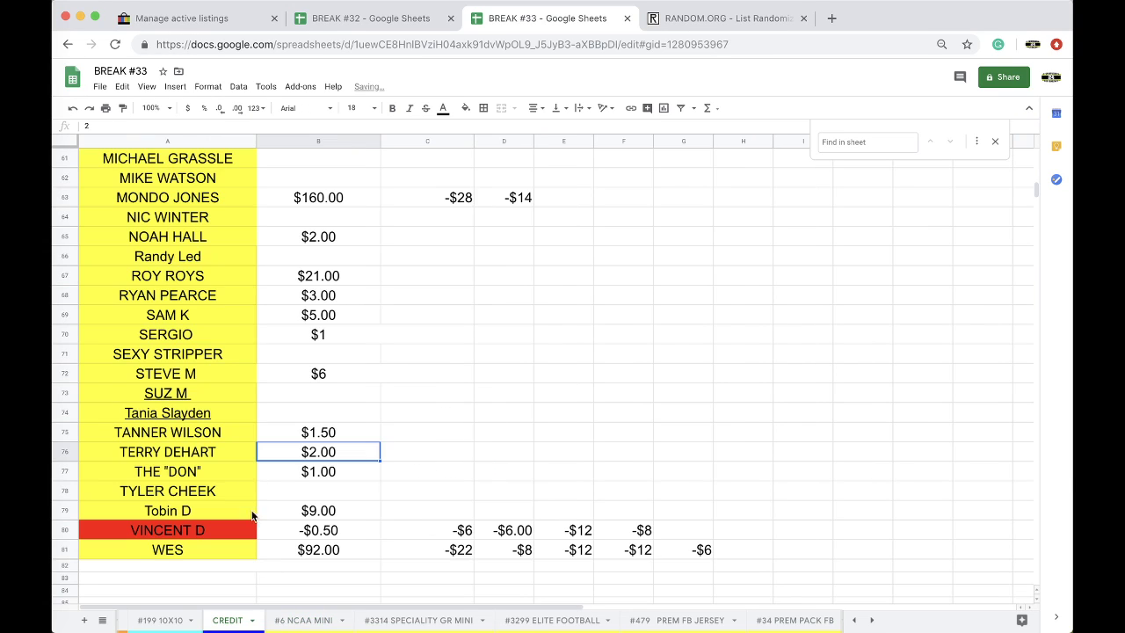
{"action": "type", "text": "-0$"}
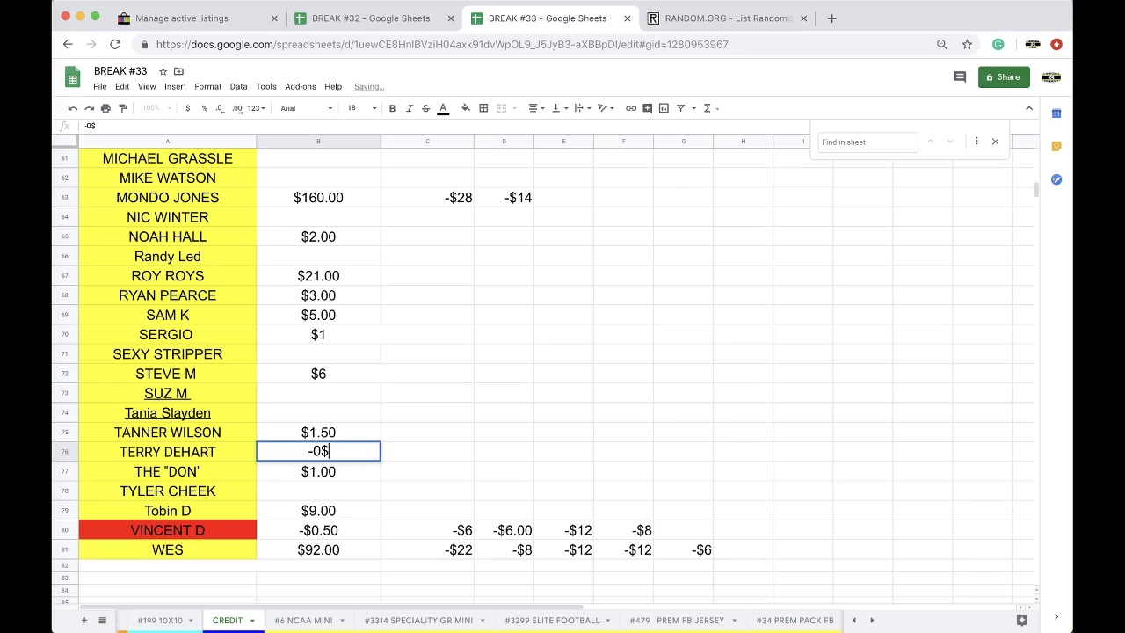
{"action": "key", "text": "BackSpace"}
{"action": "key", "text": "BackSpace"}
{"action": "type", "text": "$3"}
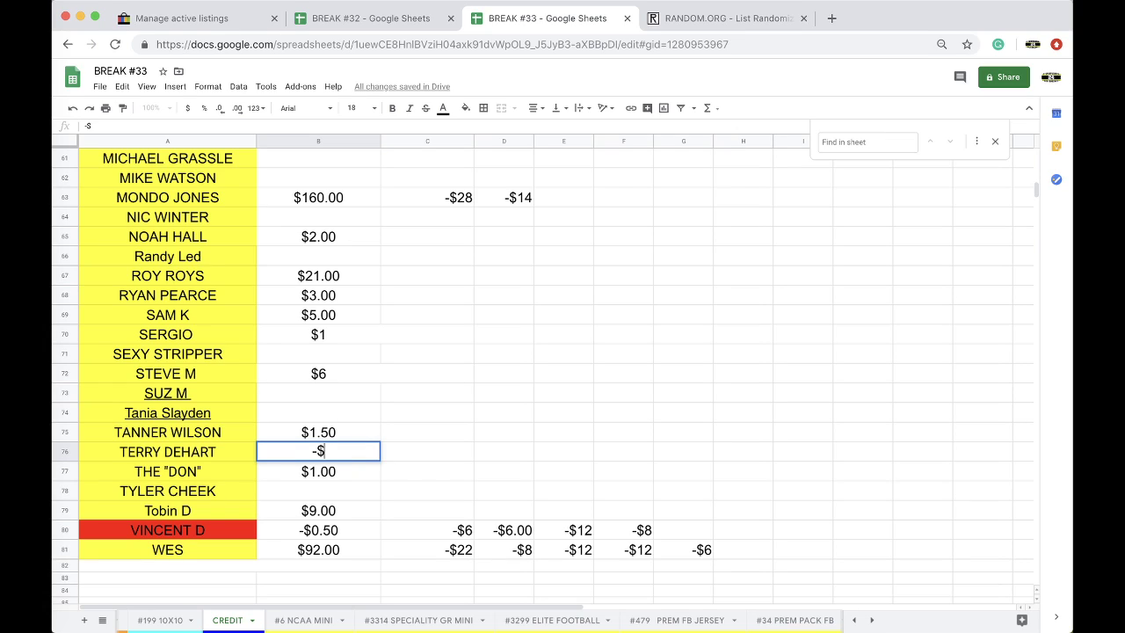
Step: Fill the buyer name in A76 red
{"action": "left_click", "coordinate": [226, 453]}
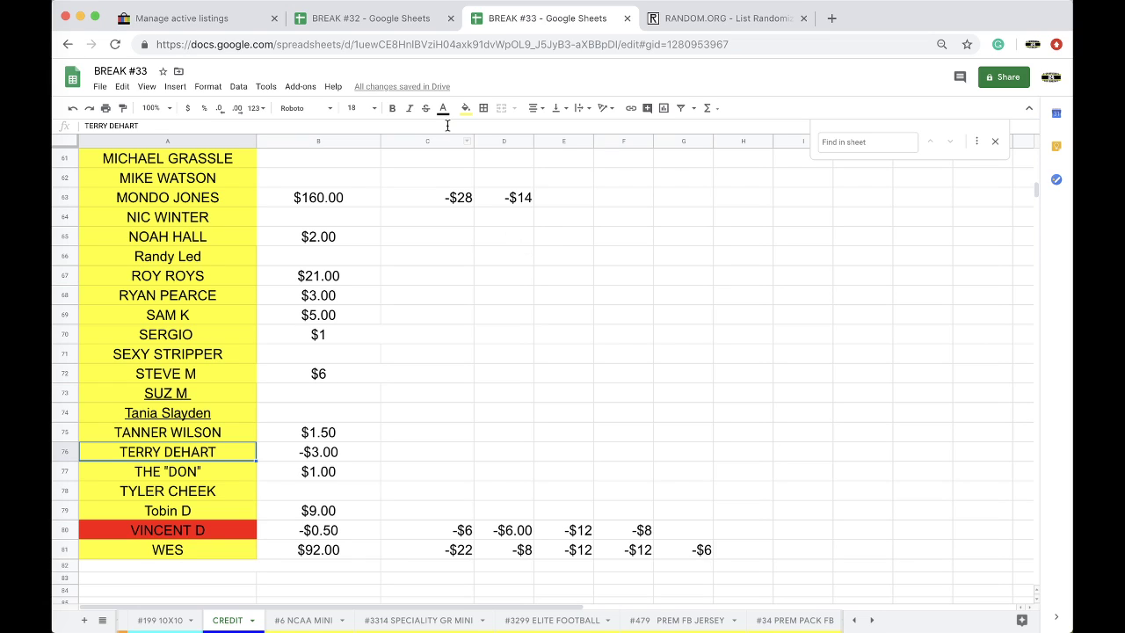
{"action": "left_click", "coordinate": [466, 107]}
{"action": "left_click", "coordinate": [482, 159]}
{"action": "scroll", "coordinate": [454, 240], "scroll_direction": "up", "scroll_amount": 5}
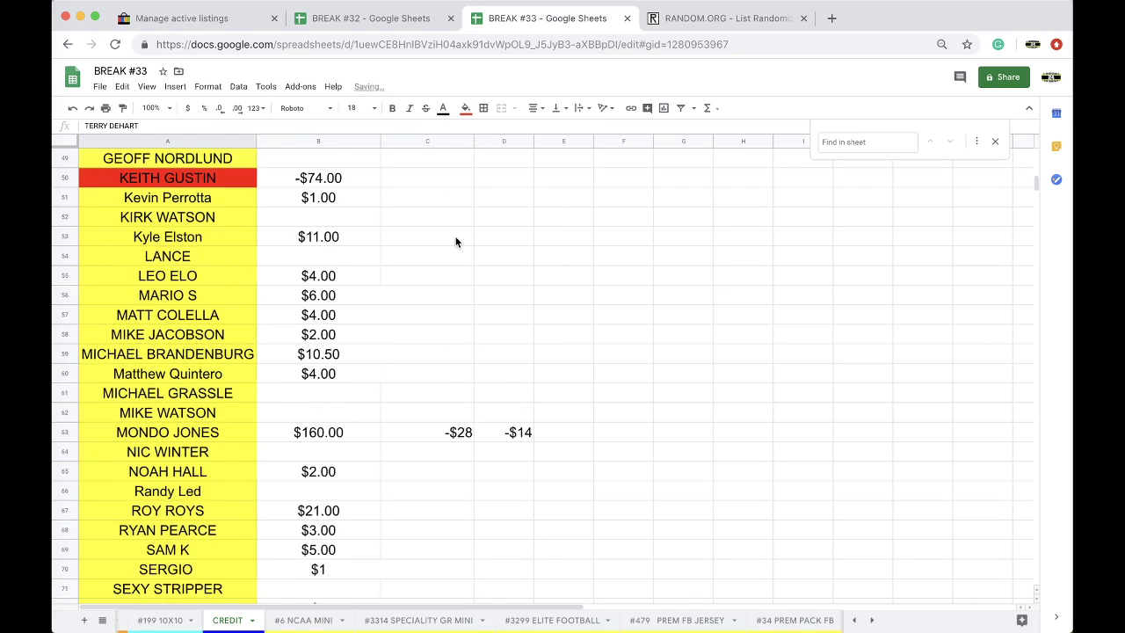
{"action": "scroll", "coordinate": [394, 306], "scroll_direction": "down", "scroll_amount": 3}
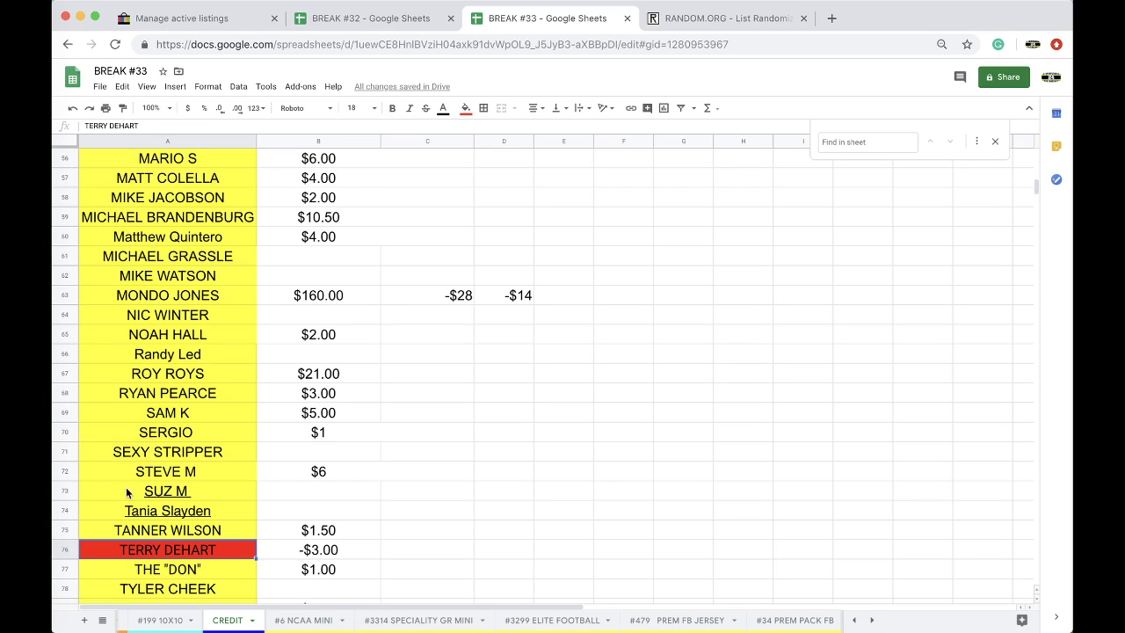
{"action": "left_click", "coordinate": [293, 622]}
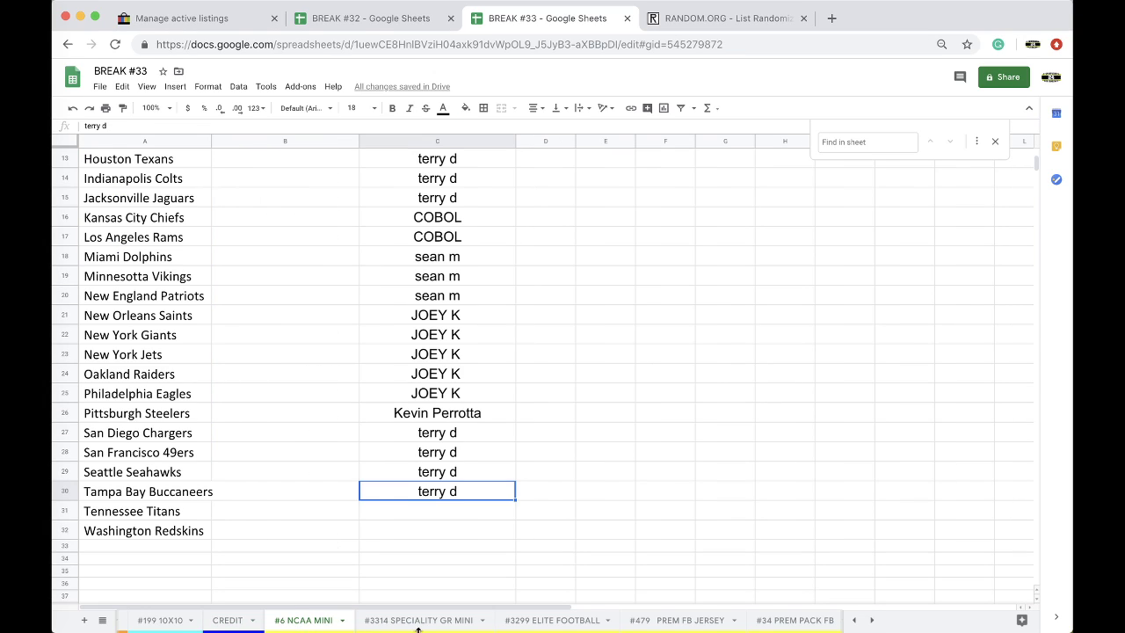
Step: Reset the fill on C23, the New York Jets buyer, in #479 PREM FB JERSEY
{"action": "left_click", "coordinate": [592, 626]}
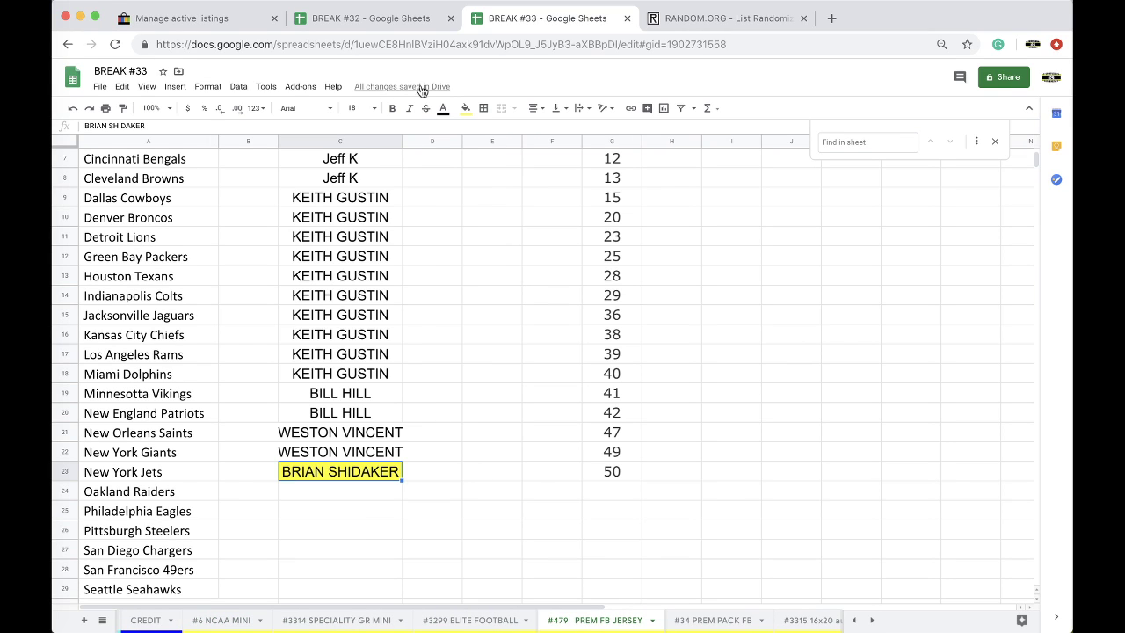
{"action": "left_click", "coordinate": [465, 108]}
{"action": "left_click", "coordinate": [472, 130]}
{"action": "scroll", "coordinate": [483, 626], "scroll_direction": "right", "scroll_amount": 5}
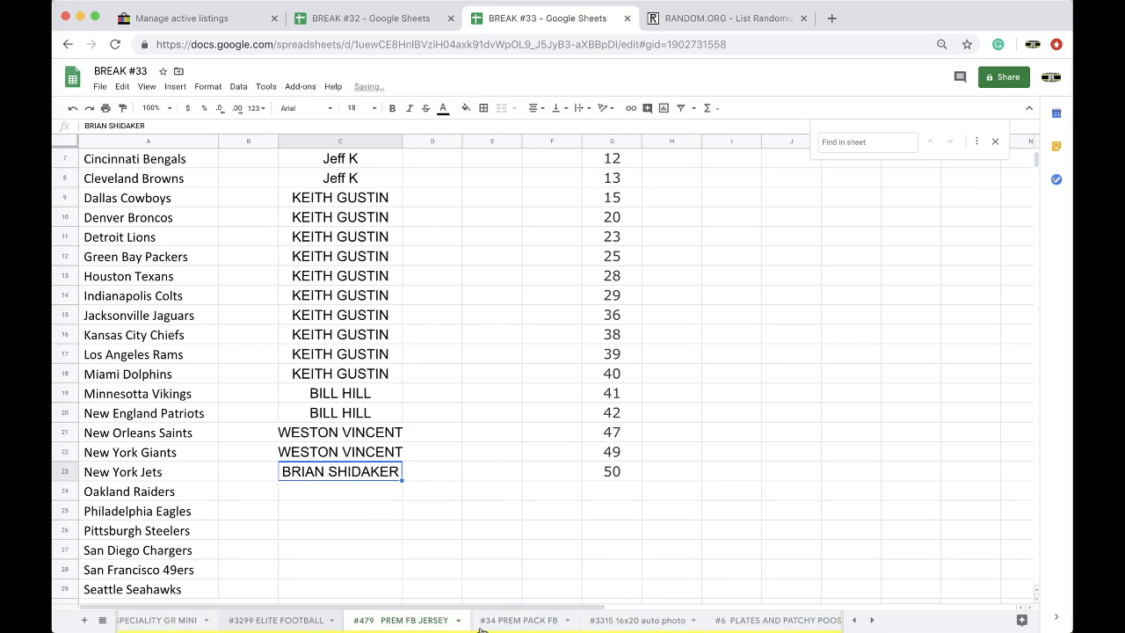
Step: Go back to the #6 NCAA MINI sheet, passing through #6 PANINI ONE
{"action": "left_click", "coordinate": [615, 626]}
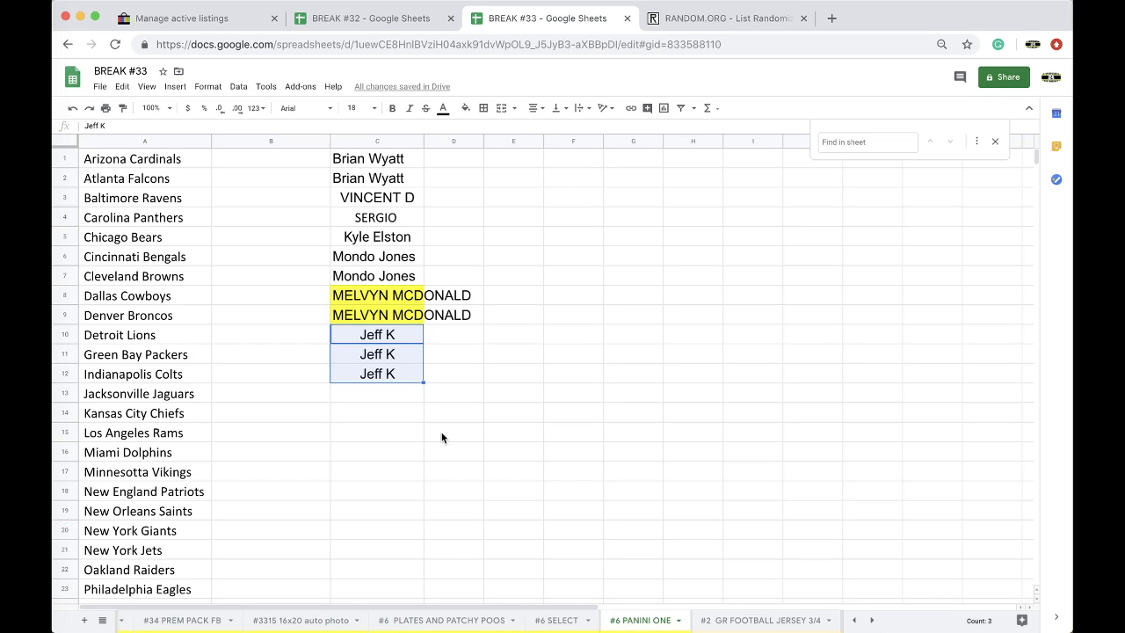
{"action": "scroll", "coordinate": [495, 618], "scroll_direction": "left", "scroll_amount": 5}
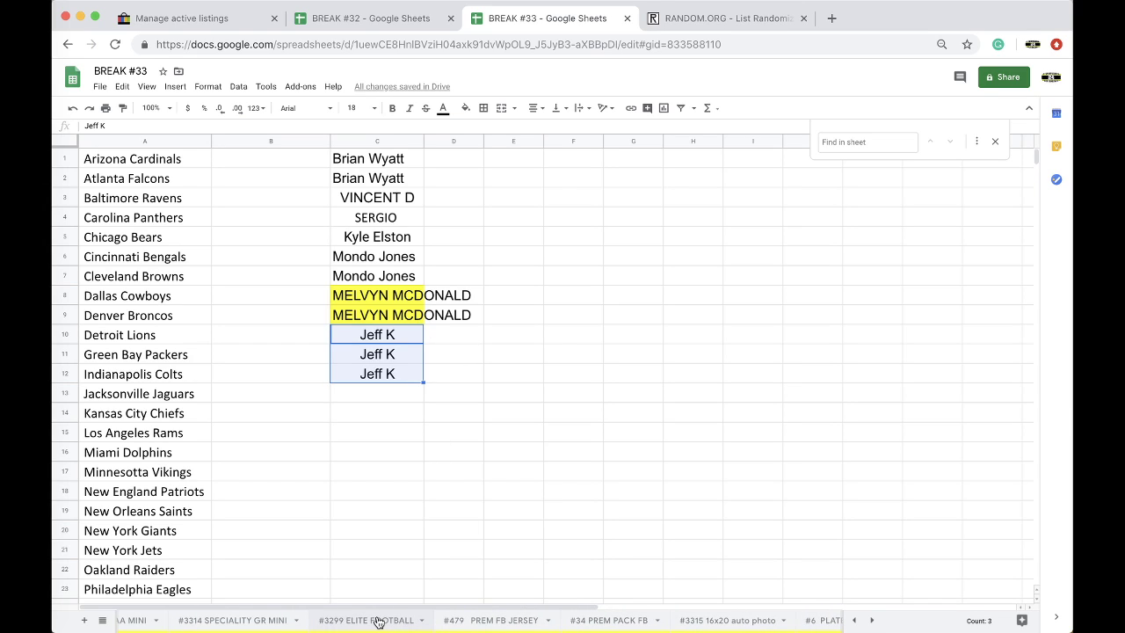
{"action": "scroll", "coordinate": [323, 619], "scroll_direction": "left", "scroll_amount": 4}
{"action": "left_click", "coordinate": [303, 619]}
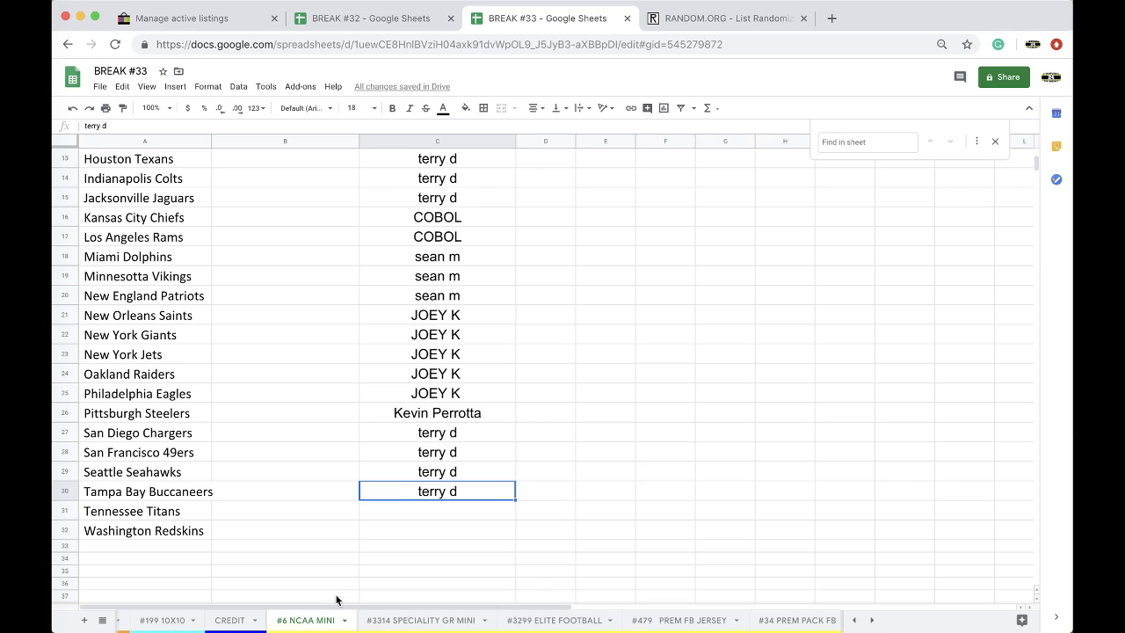
Step: On the CREDIT sheet, total row 80 in G80 with =SUM(B80:F80)
{"action": "left_click", "coordinate": [229, 620]}
{"action": "scroll", "coordinate": [501, 527], "scroll_direction": "down", "scroll_amount": 5}
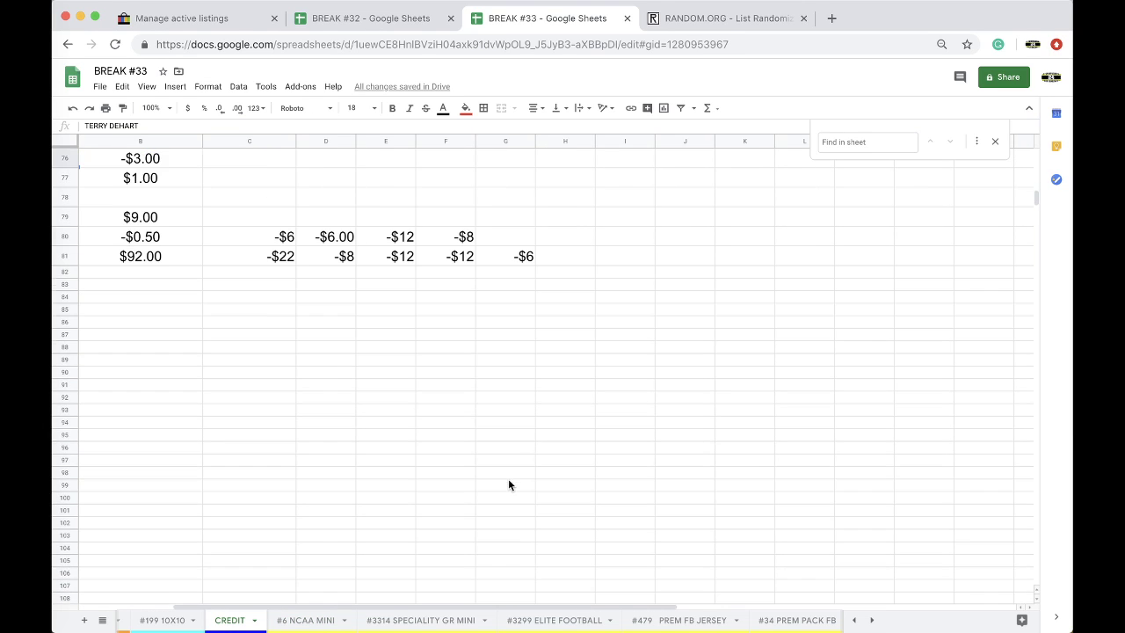
{"action": "scroll", "coordinate": [508, 478], "scroll_direction": "up", "scroll_amount": 2}
{"action": "left_click", "coordinate": [678, 320]}
{"action": "type", "text": "=SUM("}
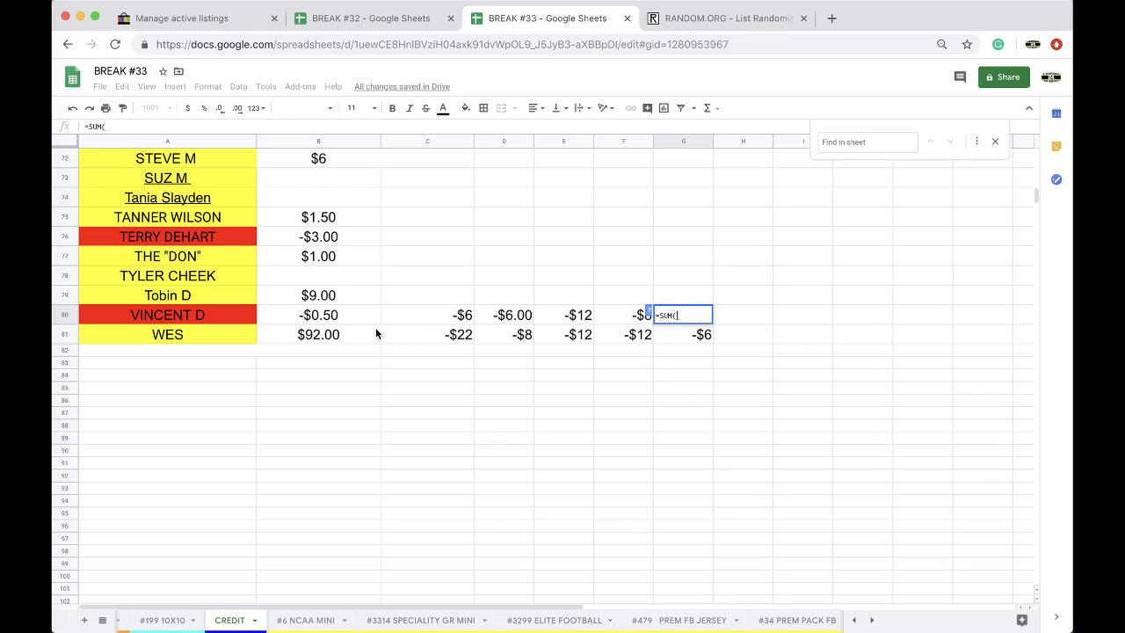
{"action": "left_click_drag", "start_coordinate": [358, 314], "coordinate": [611, 314]}
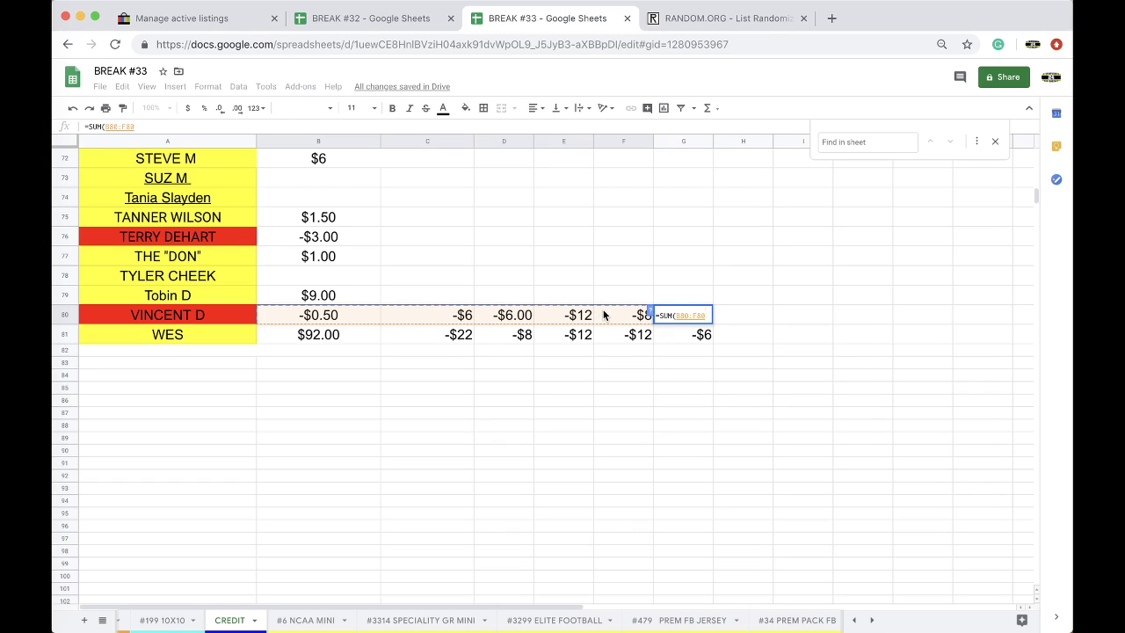
{"action": "key", "text": "Return"}
Step: Clear the G80 total and the credit amounts in B80 through F80
{"action": "left_click", "coordinate": [693, 322]}
{"action": "key", "text": "Delete"}
{"action": "key", "text": "Left"}
{"action": "key", "text": "Delete"}
{"action": "key", "text": "Left"}
{"action": "key", "text": "Delete"}
{"action": "key", "text": "Left"}
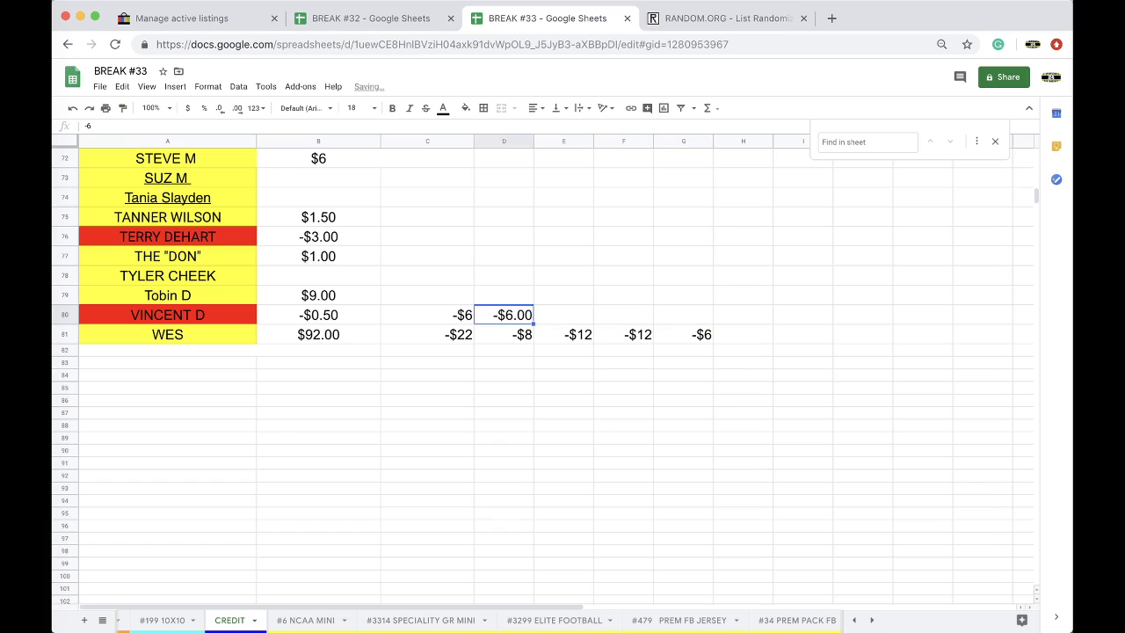
{"action": "key", "text": "Delete"}
{"action": "key", "text": "Left"}
{"action": "key", "text": "Delete"}
{"action": "key", "text": "Left"}
{"action": "key", "text": "Delete"}
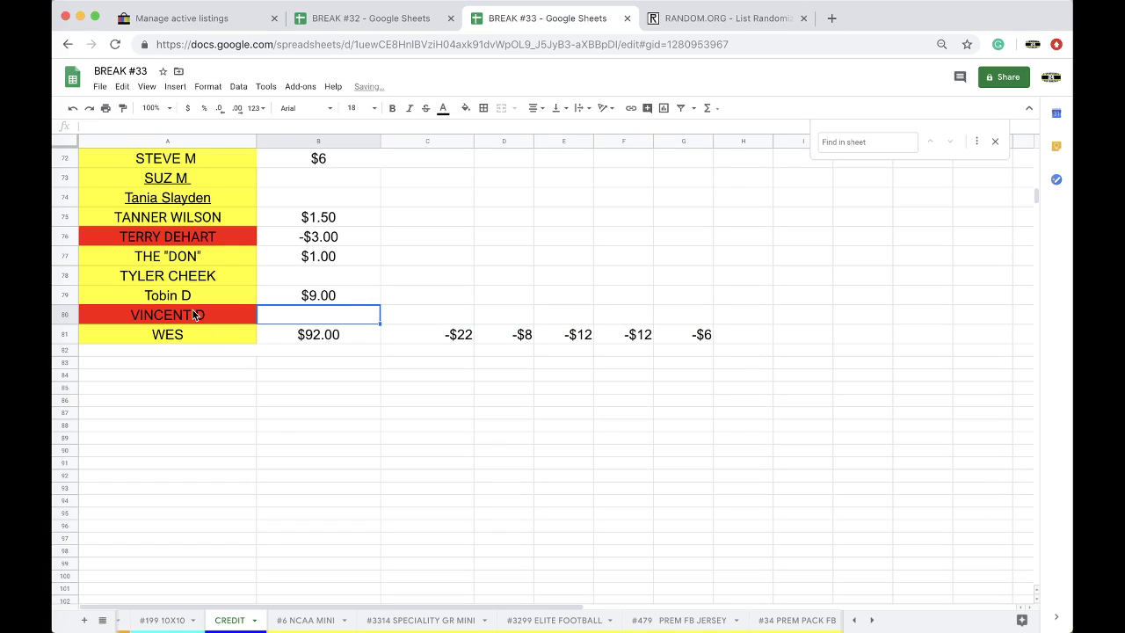
Step: Change the fill of the buyer name in A80 from red to yellow
{"action": "left_click", "coordinate": [195, 315]}
{"action": "left_click", "coordinate": [466, 107]}
{"action": "left_click", "coordinate": [511, 159]}
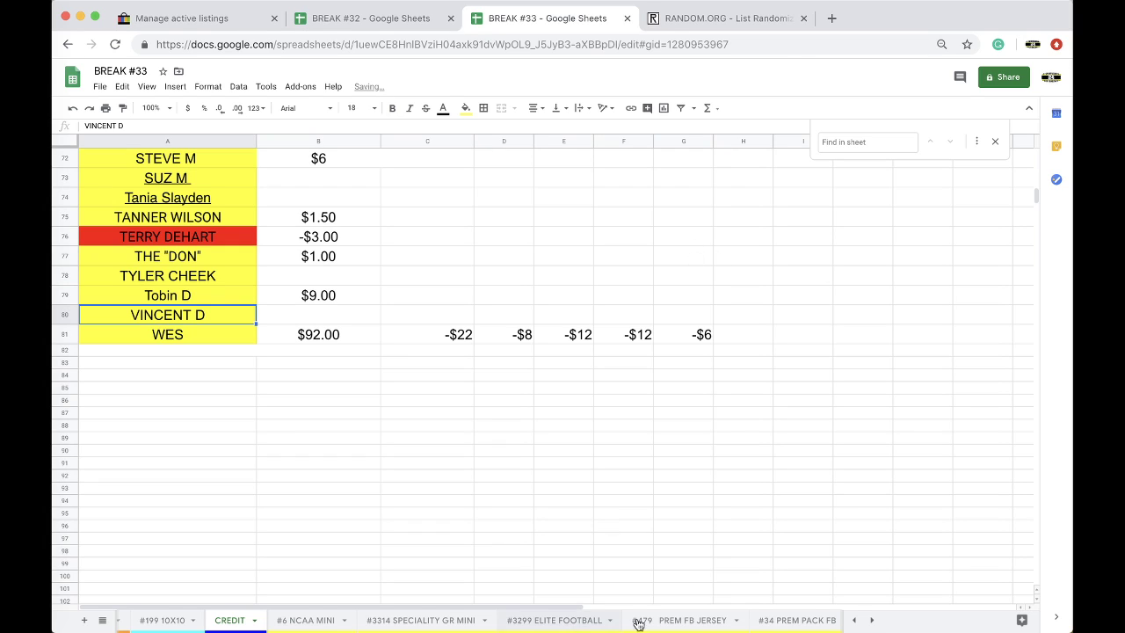
Step: Flip between #6 NCAA MINI, #3314, #3299, #479 and #34 PREM PACK FB to compare them
{"action": "left_click", "coordinate": [337, 620]}
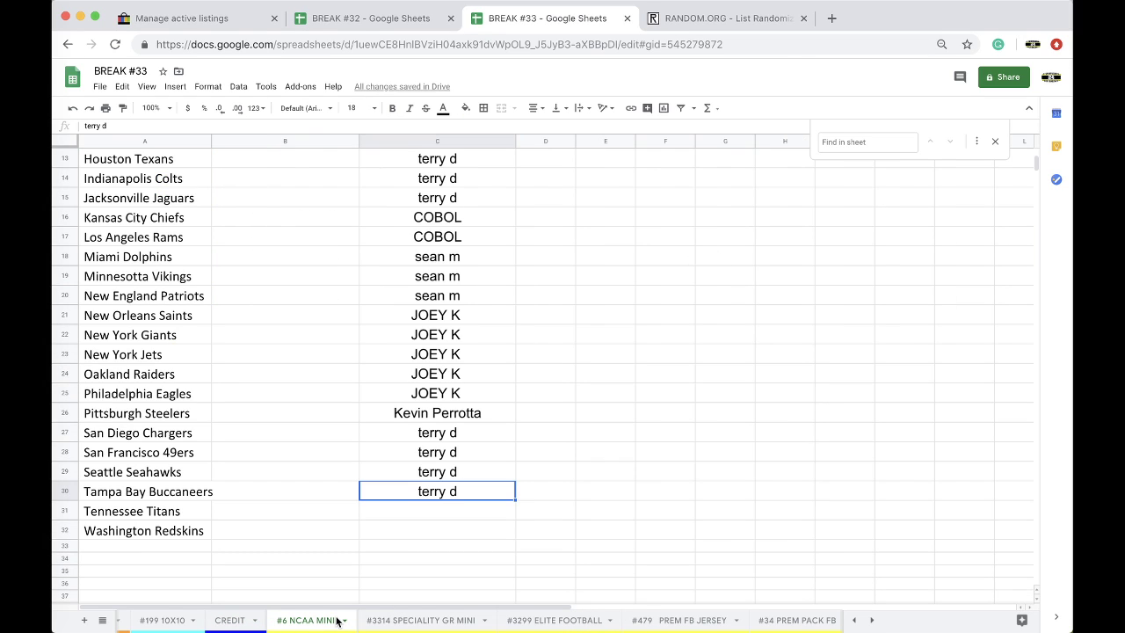
{"action": "scroll", "coordinate": [343, 542], "scroll_direction": "up", "scroll_amount": 5}
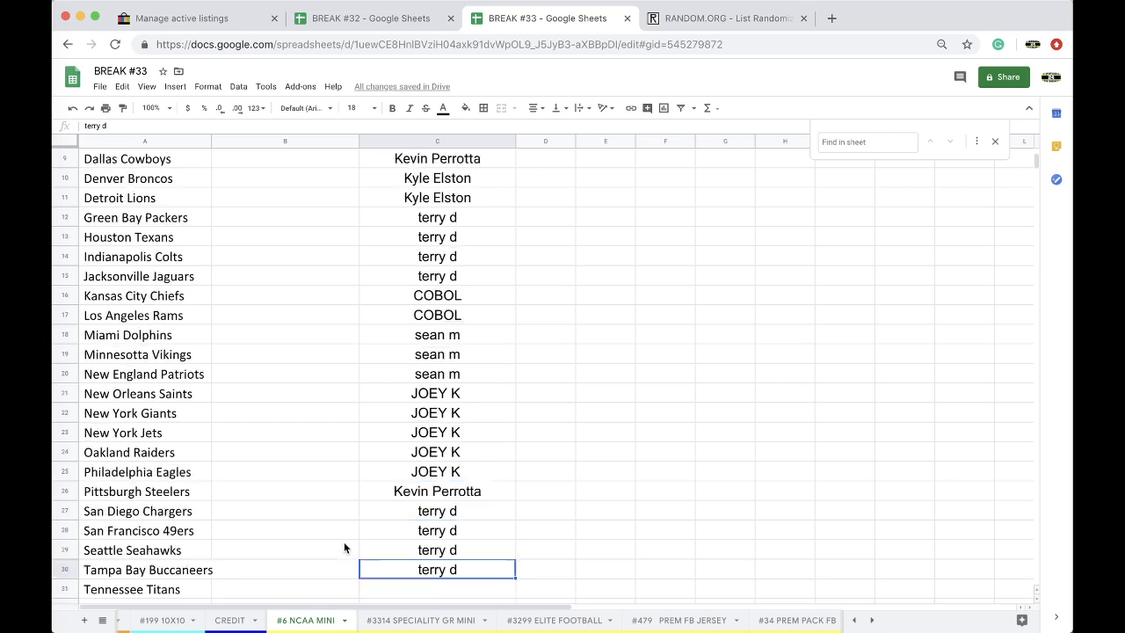
{"action": "left_click", "coordinate": [391, 620]}
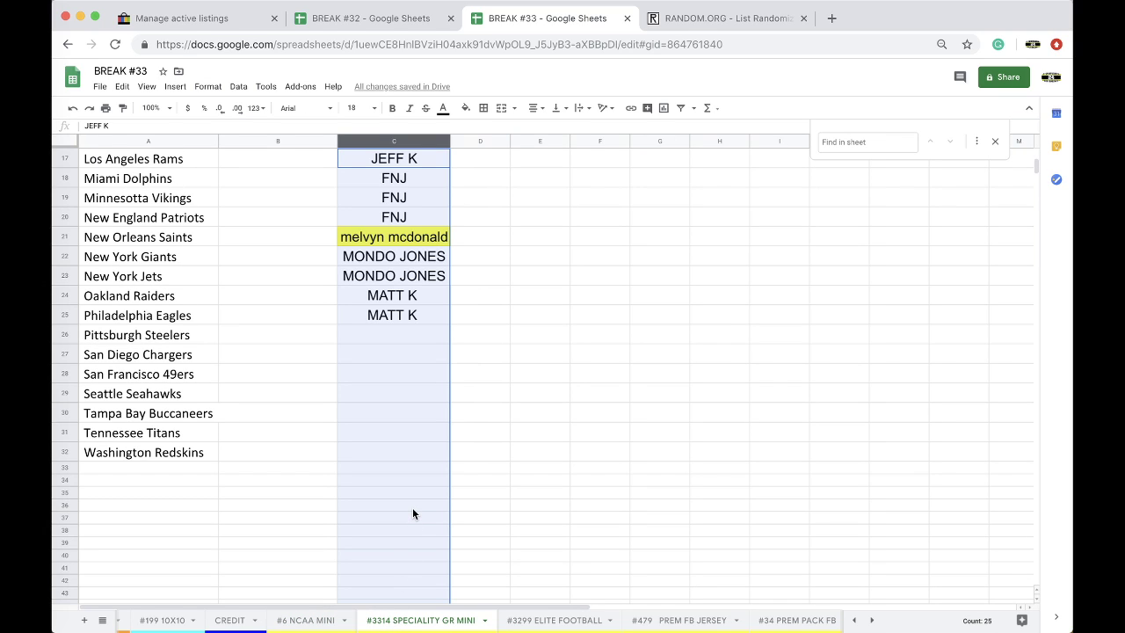
{"action": "left_click", "coordinate": [536, 622]}
{"action": "left_click", "coordinate": [672, 620]}
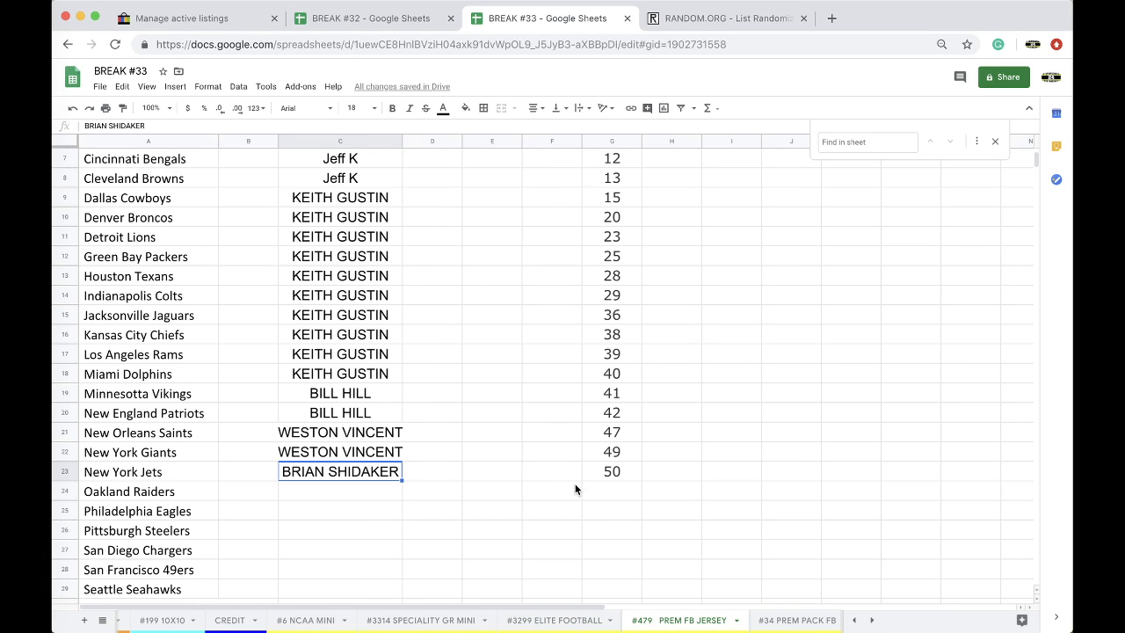
{"action": "scroll", "coordinate": [575, 484], "scroll_direction": "up", "scroll_amount": 3}
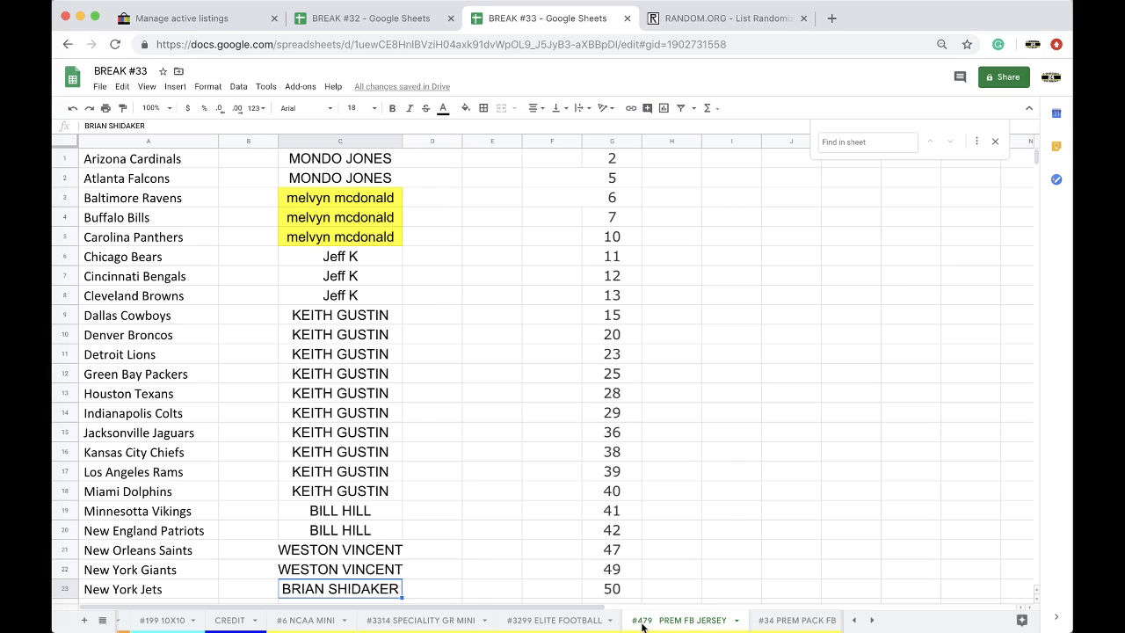
{"action": "left_click", "coordinate": [791, 620]}
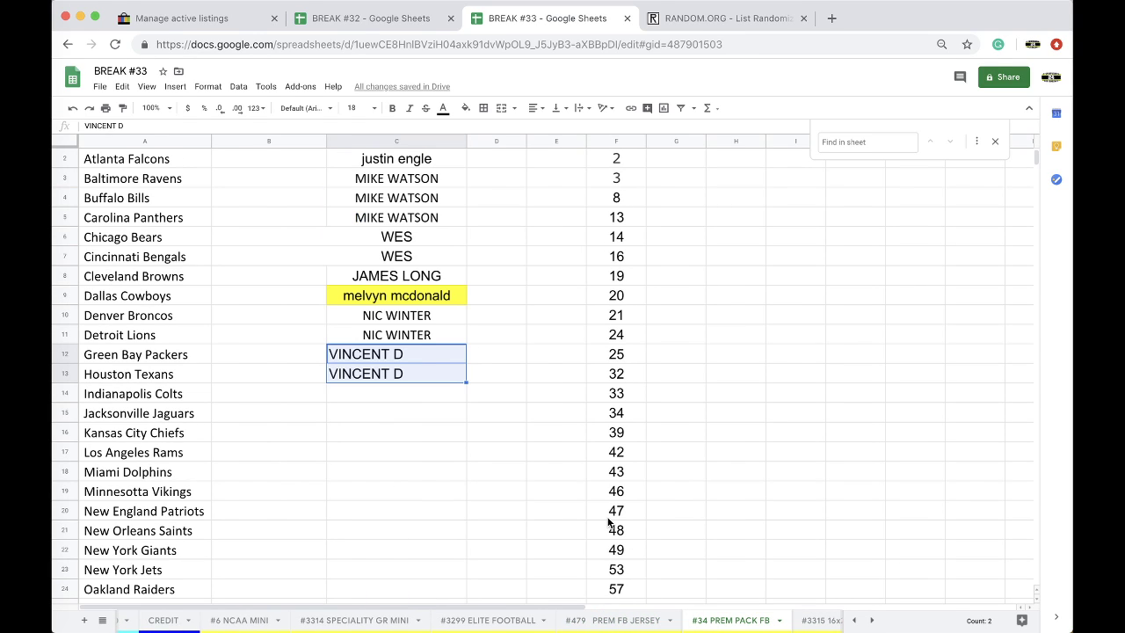
{"action": "left_click", "coordinate": [354, 620]}
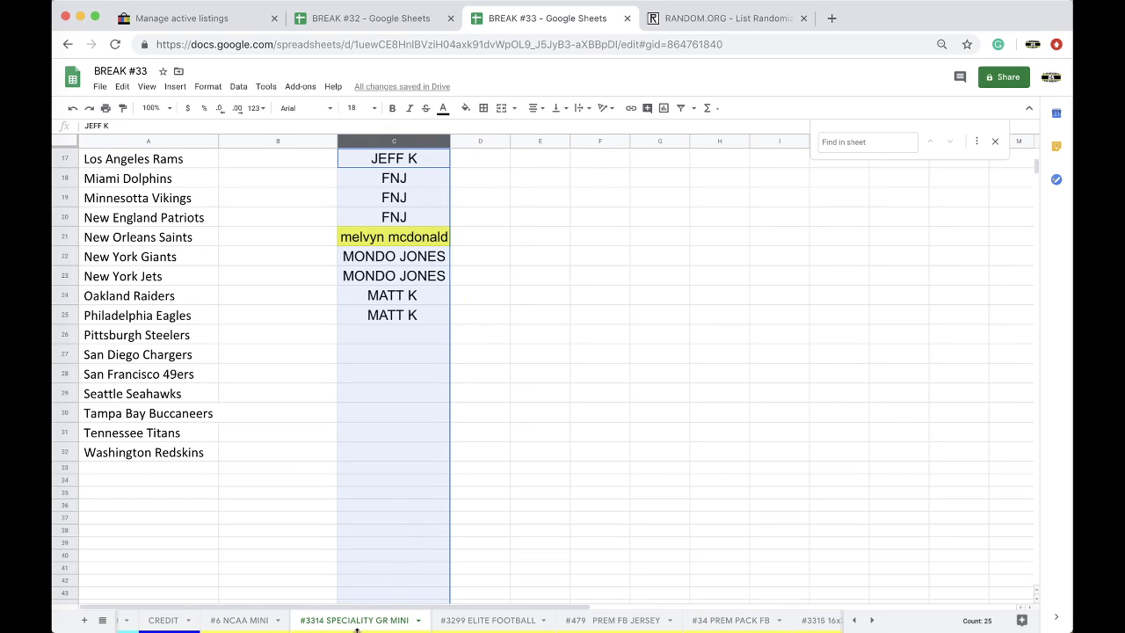
{"action": "left_click", "coordinate": [239, 620]}
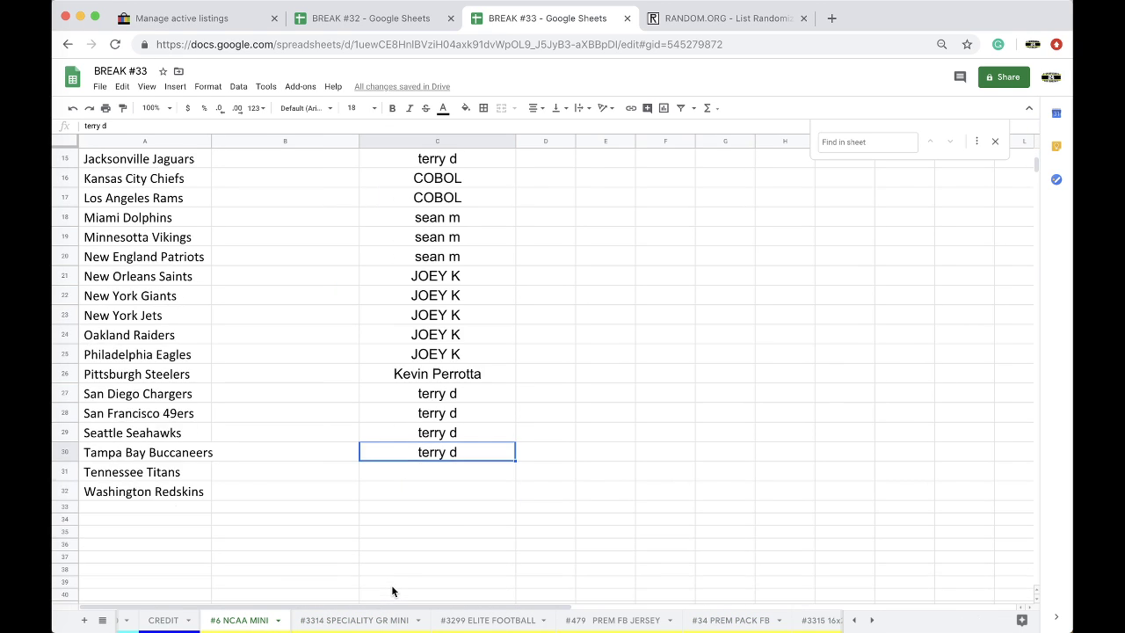
{"action": "left_click", "coordinate": [387, 621]}
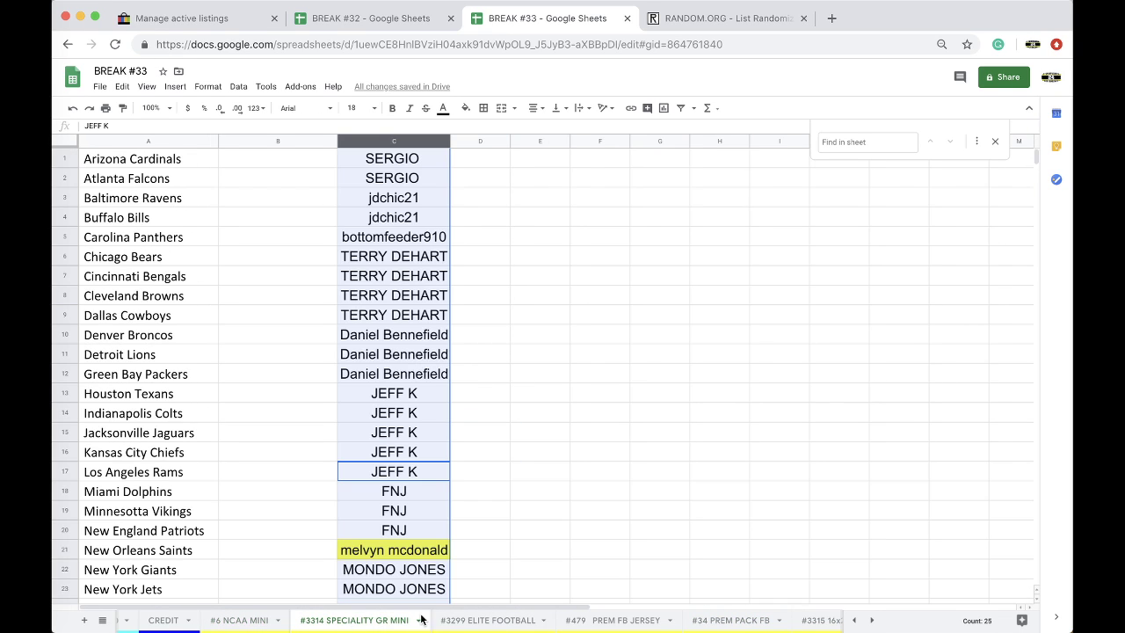
{"action": "left_click", "coordinate": [465, 621]}
{"action": "scroll", "coordinate": [466, 620], "scroll_direction": "left", "scroll_amount": 3}
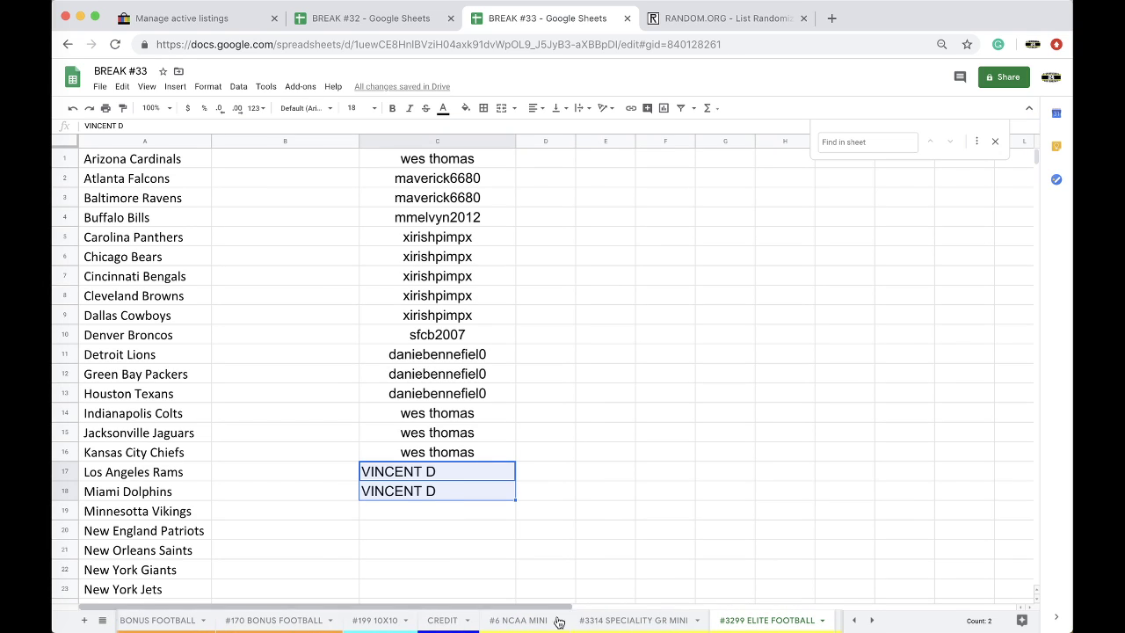
{"action": "left_click", "coordinate": [640, 621]}
{"action": "scroll", "coordinate": [541, 478], "scroll_direction": "down", "scroll_amount": 3}
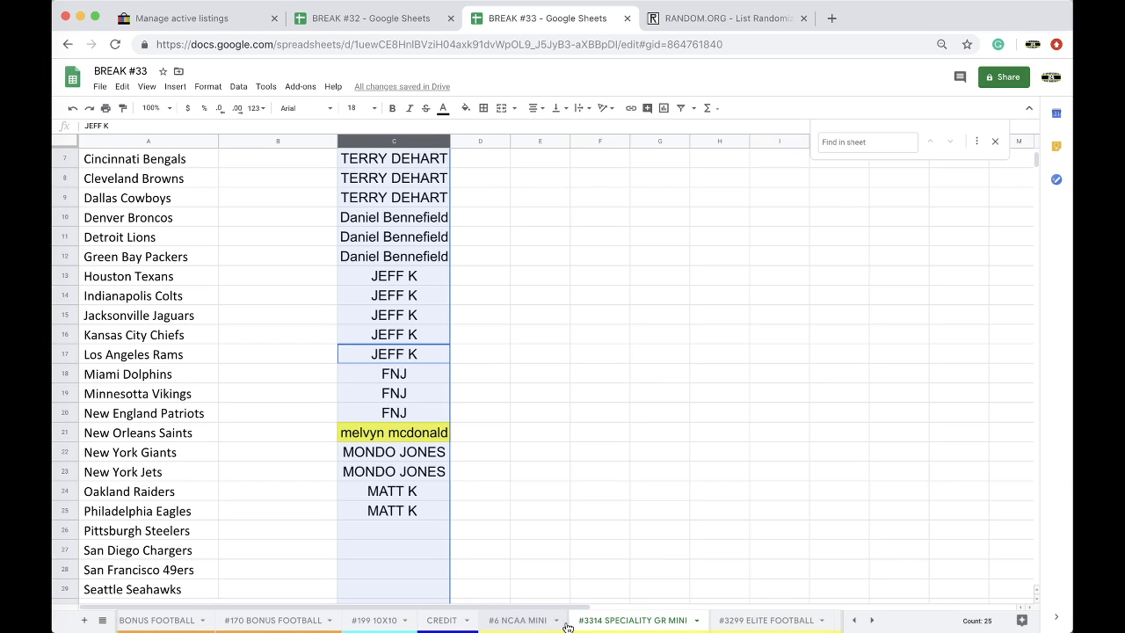
{"action": "scroll", "coordinate": [528, 621], "scroll_direction": "right", "scroll_amount": 1}
Step: Recheck #6 NCAA MINI, #3299, #3314 and #479, ending on #34 PREM PACK FB
{"action": "left_click", "coordinate": [492, 621]}
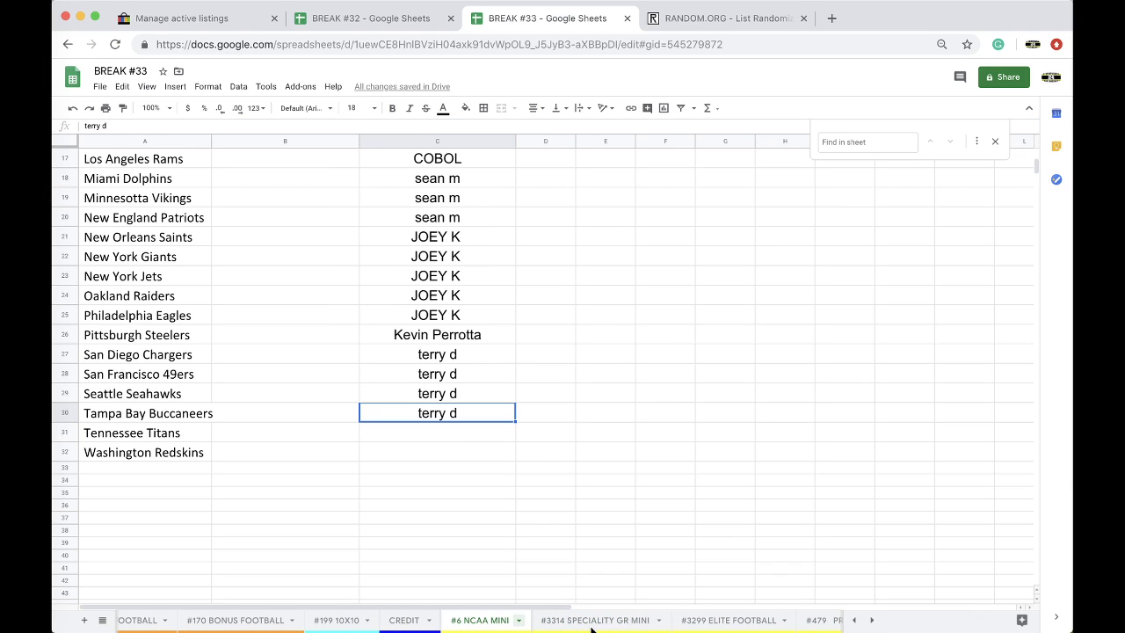
{"action": "left_click", "coordinate": [703, 620]}
{"action": "left_click", "coordinate": [703, 620]}
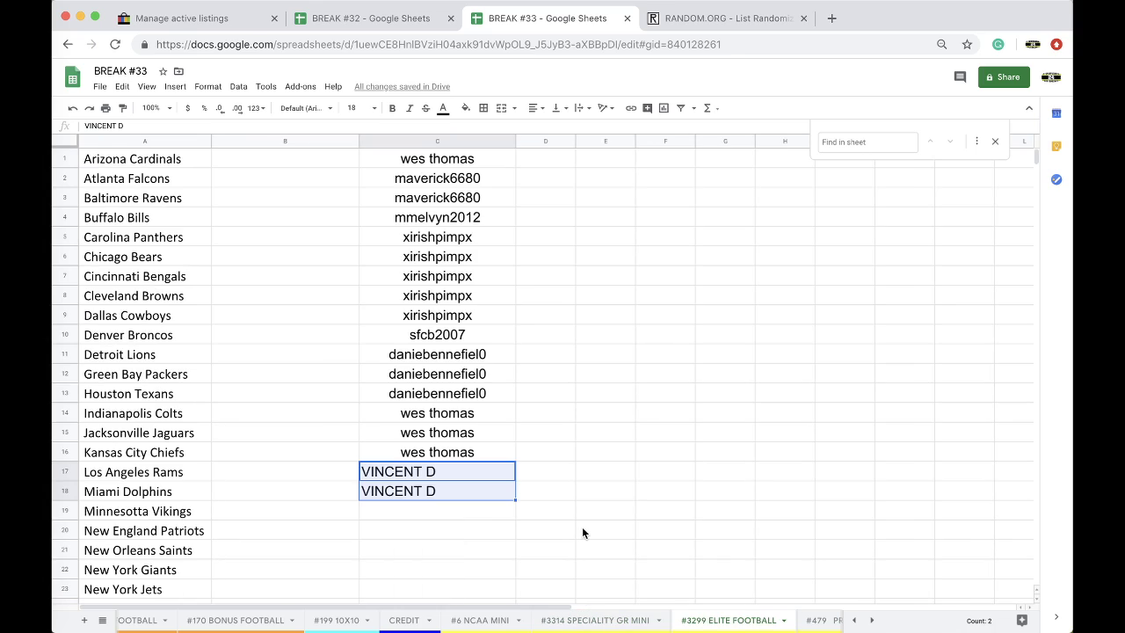
{"action": "left_click", "coordinate": [480, 620]}
{"action": "scroll", "coordinate": [442, 466], "scroll_direction": "up", "scroll_amount": 5}
{"action": "scroll", "coordinate": [441, 466], "scroll_direction": "down", "scroll_amount": 2}
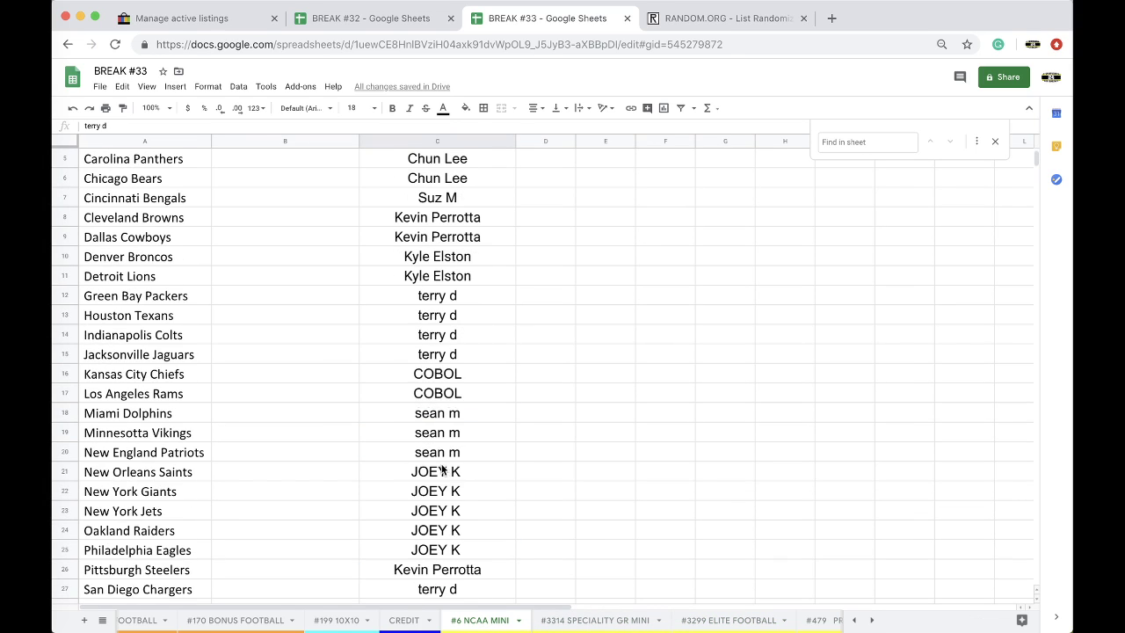
{"action": "left_click", "coordinate": [598, 621]}
{"action": "scroll", "coordinate": [501, 510], "scroll_direction": "up", "scroll_amount": 2}
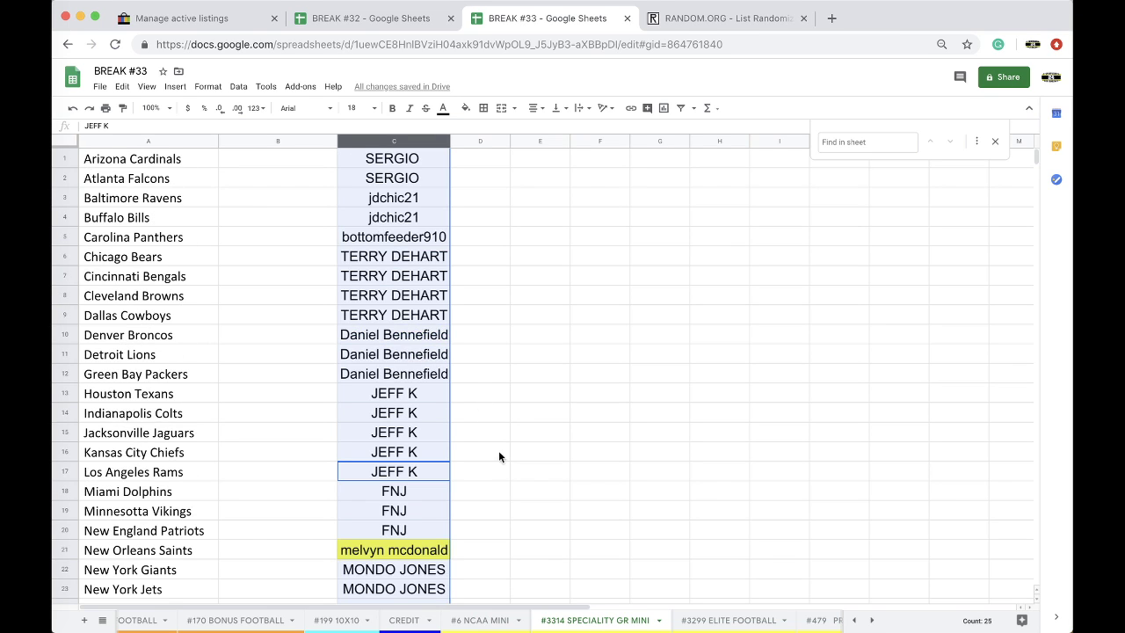
{"action": "scroll", "coordinate": [507, 571], "scroll_direction": "down", "scroll_amount": 3}
{"action": "scroll", "coordinate": [508, 537], "scroll_direction": "up", "scroll_amount": 3}
{"action": "scroll", "coordinate": [508, 528], "scroll_direction": "down", "scroll_amount": 2}
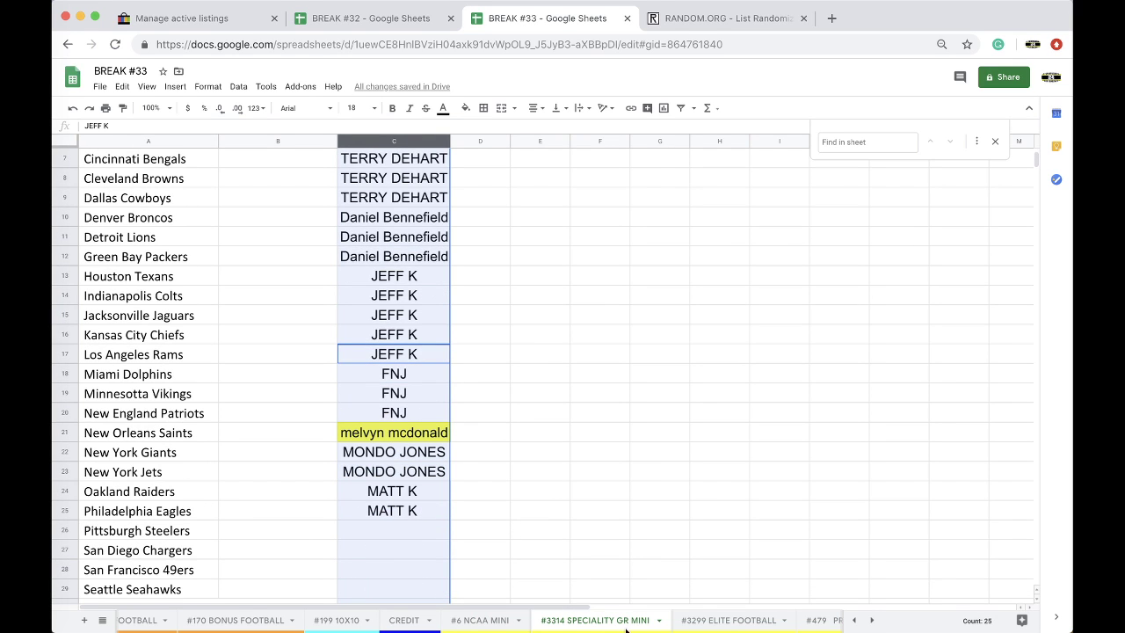
{"action": "left_click", "coordinate": [822, 620]}
{"action": "scroll", "coordinate": [522, 486], "scroll_direction": "down", "scroll_amount": 3}
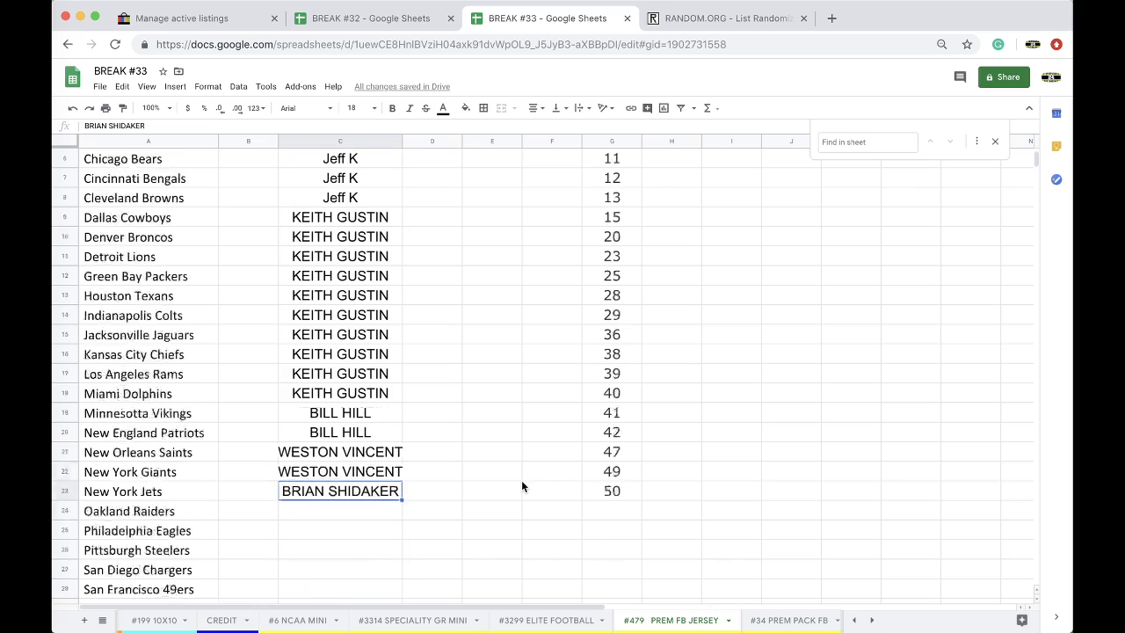
{"action": "scroll", "coordinate": [615, 620], "scroll_direction": "right", "scroll_amount": 2}
{"action": "left_click", "coordinate": [624, 621]}
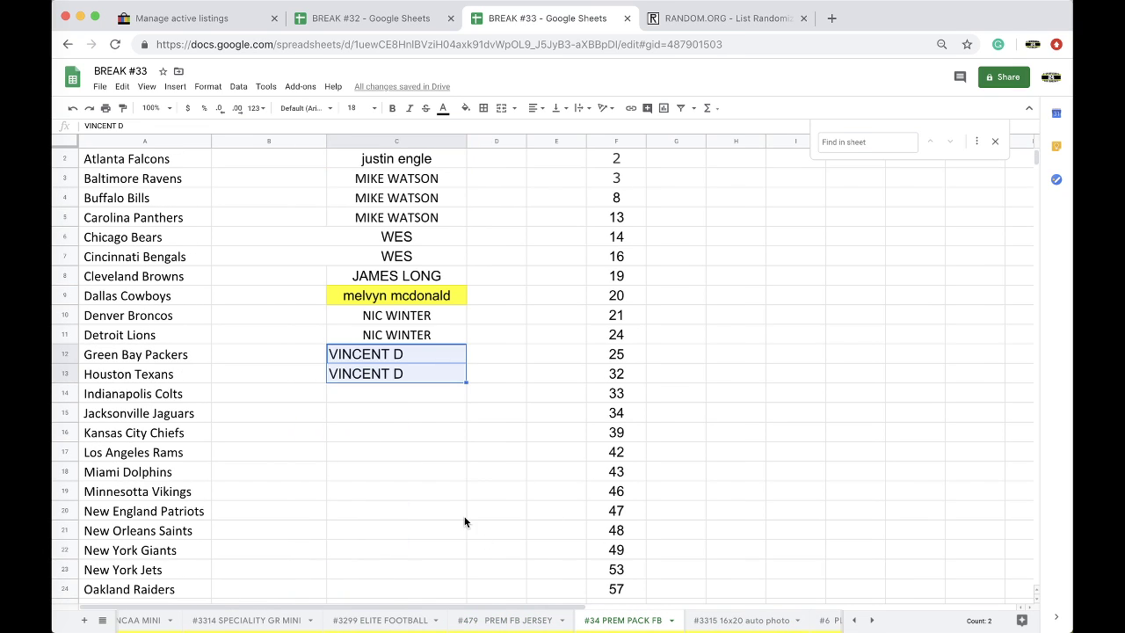
Step: Review the #3315, PLATES AND PATCHY POOS, SELECT, PANINI ONE, #2 GR JERSEY and tristar #3316 sheets
{"action": "scroll", "coordinate": [464, 516], "scroll_direction": "up", "scroll_amount": 1}
{"action": "left_click", "coordinate": [631, 624]}
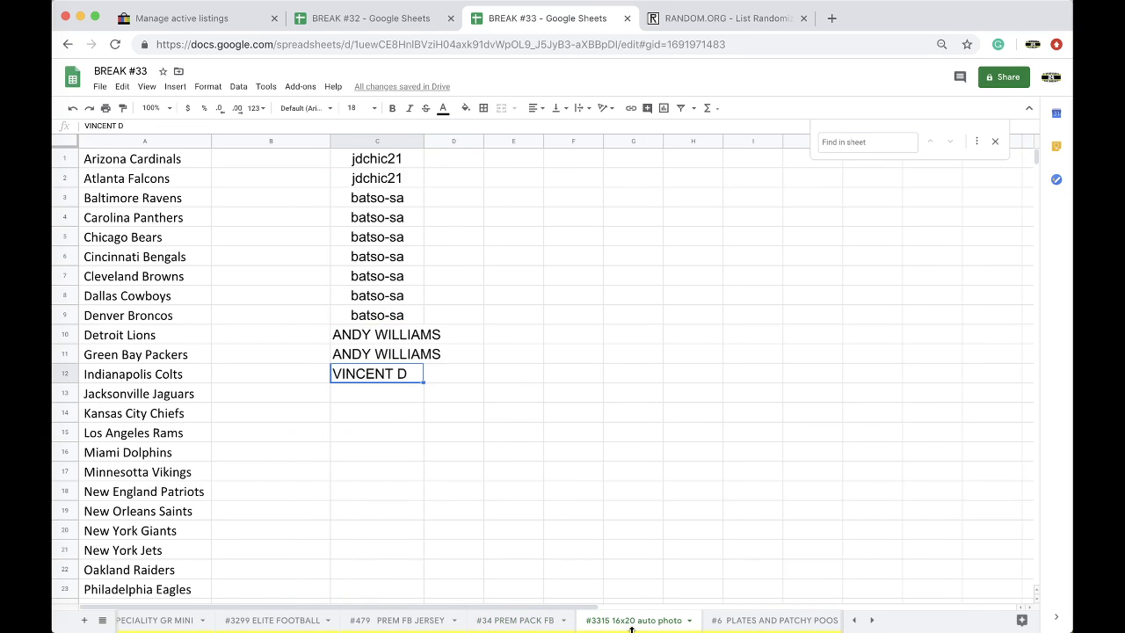
{"action": "scroll", "coordinate": [631, 621], "scroll_direction": "right", "scroll_amount": 2}
{"action": "left_click", "coordinate": [646, 622]}
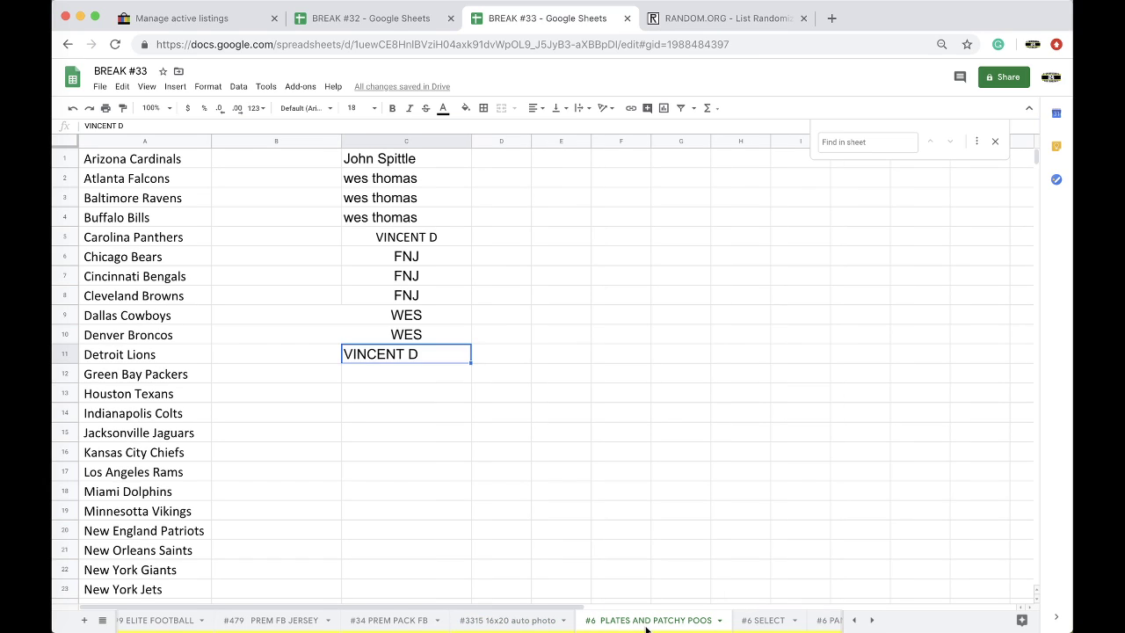
{"action": "scroll", "coordinate": [646, 624], "scroll_direction": "right", "scroll_amount": 2}
{"action": "left_click", "coordinate": [606, 622]}
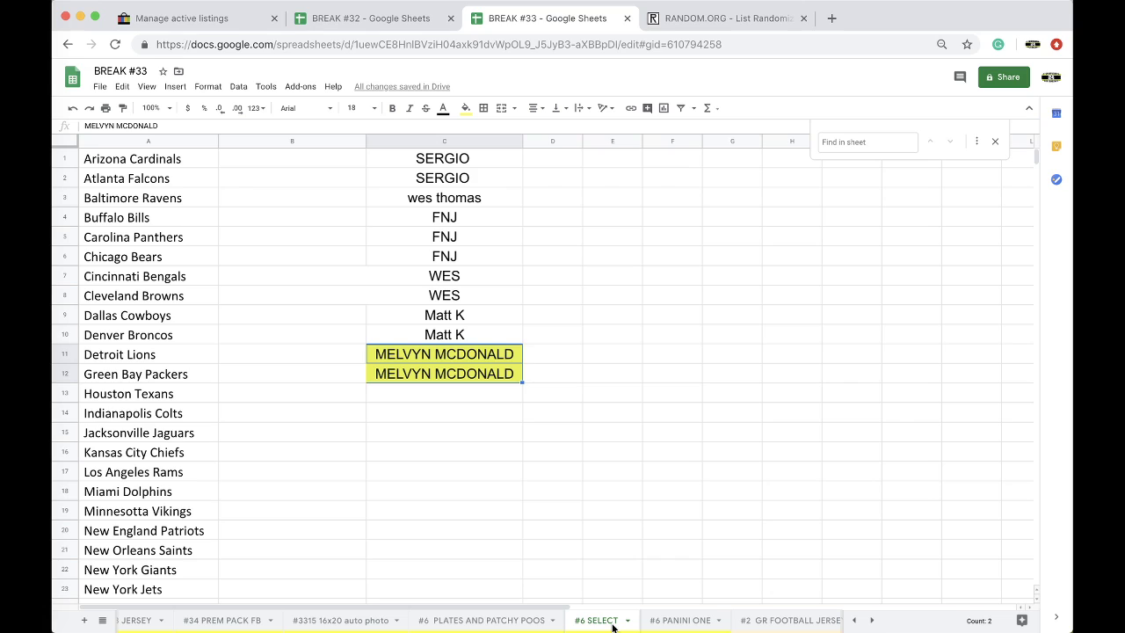
{"action": "scroll", "coordinate": [609, 624], "scroll_direction": "right", "scroll_amount": 2}
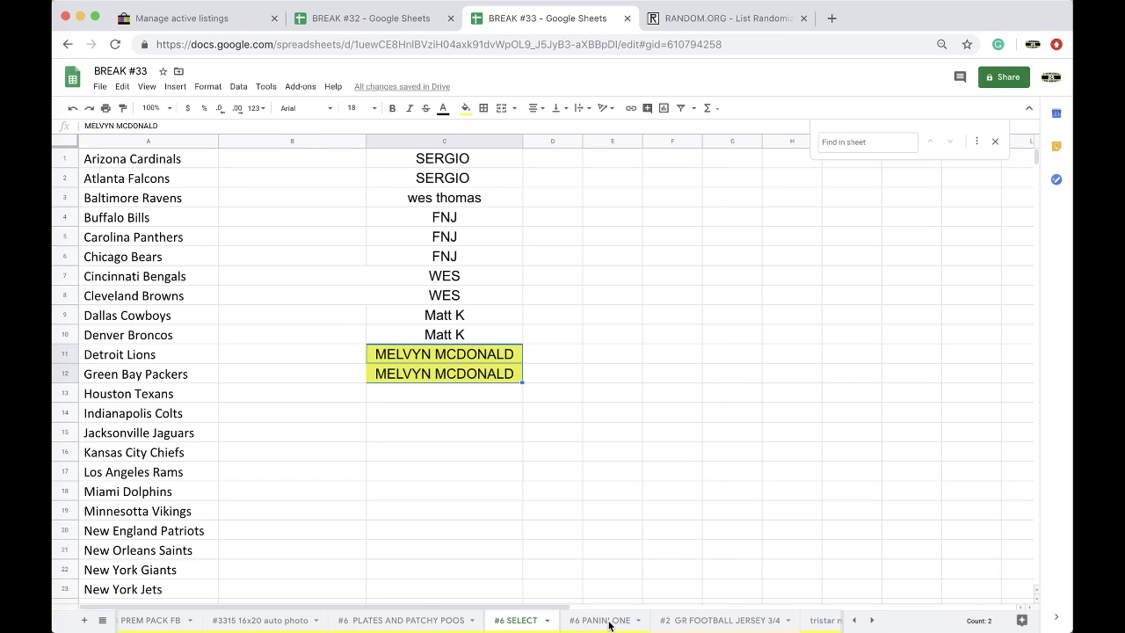
{"action": "left_click", "coordinate": [609, 624]}
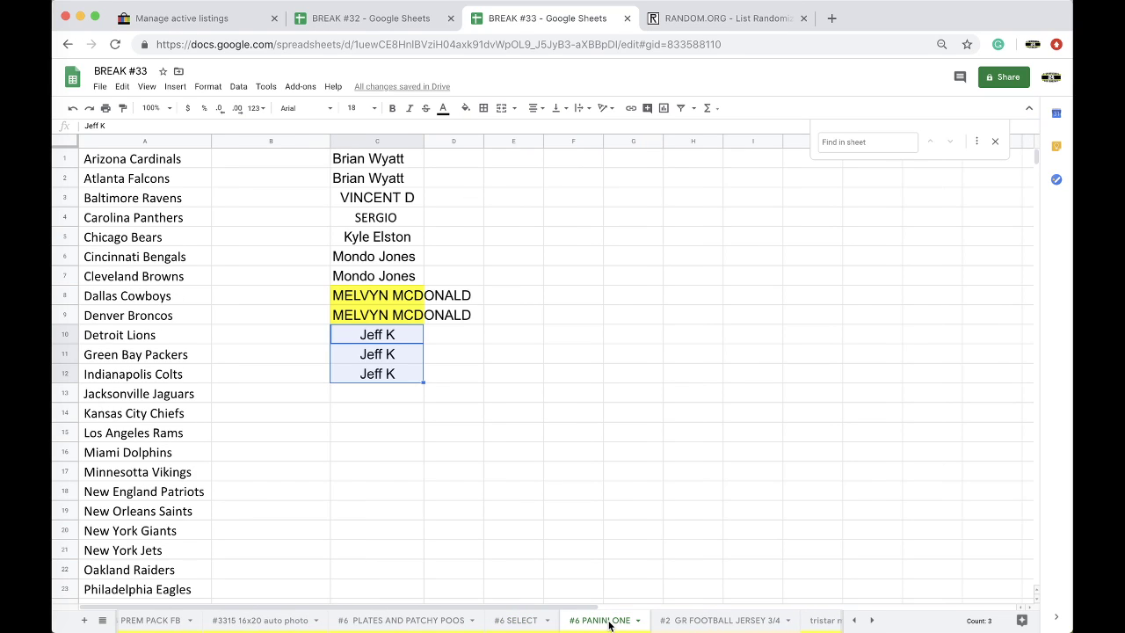
{"action": "scroll", "coordinate": [651, 622], "scroll_direction": "right", "scroll_amount": 1}
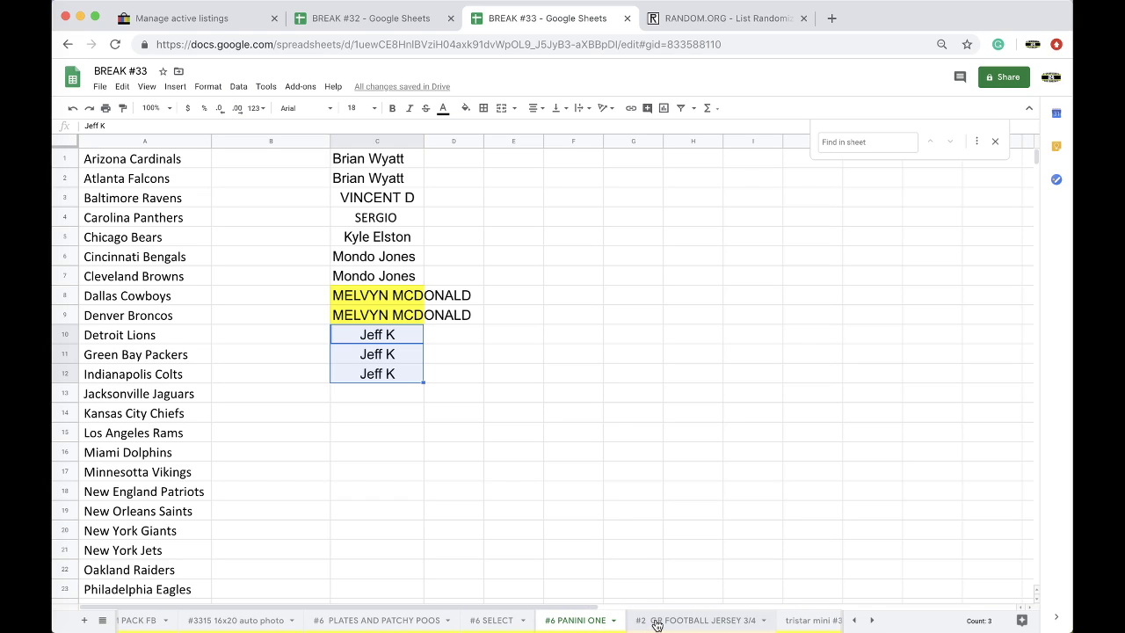
{"action": "left_click", "coordinate": [696, 622]}
{"action": "scroll", "coordinate": [668, 624], "scroll_direction": "right", "scroll_amount": 2}
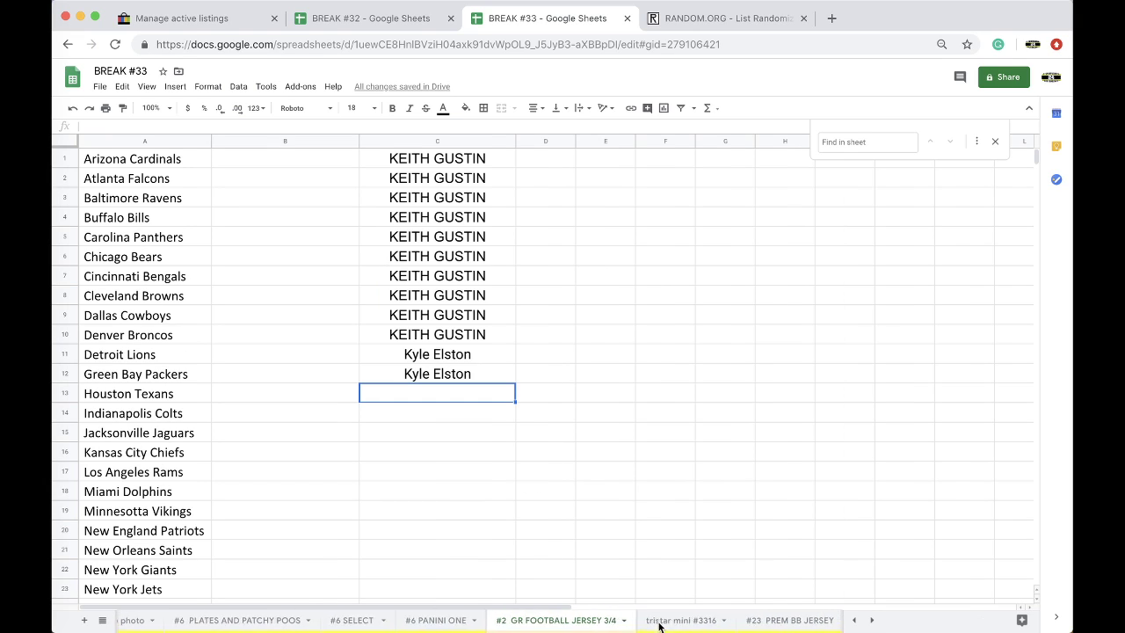
{"action": "left_click", "coordinate": [635, 624]}
Step: Review the #23 BB jersey through #3189 8X10 HK PHOTO sheets, then return to #6 NCAA MINI
{"action": "scroll", "coordinate": [635, 624], "scroll_direction": "right", "scroll_amount": 1}
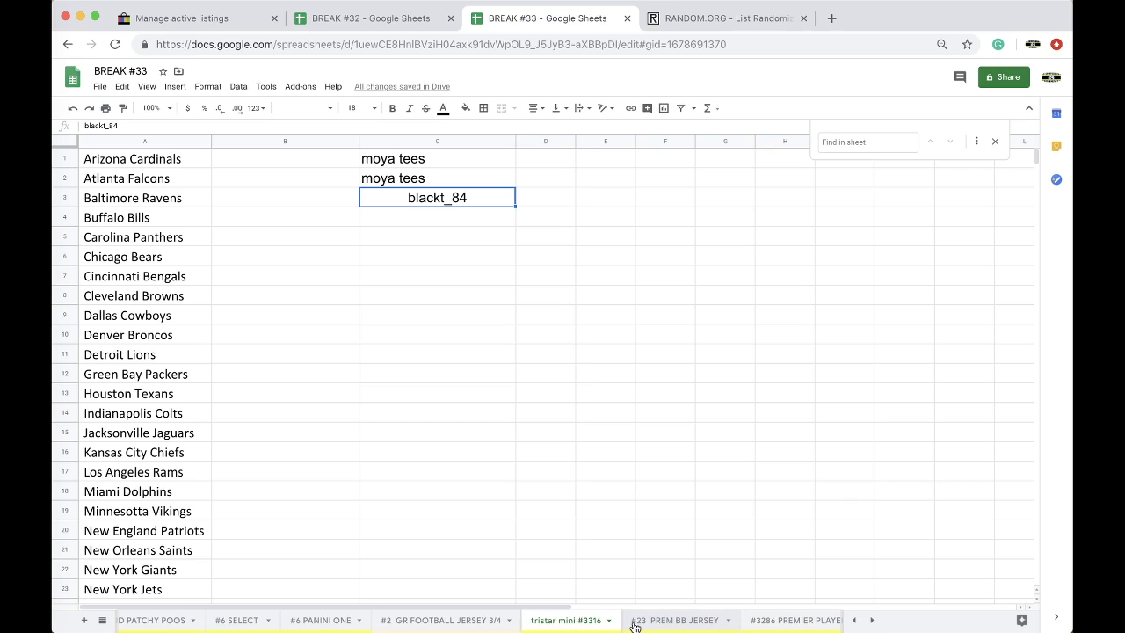
{"action": "left_click", "coordinate": [635, 624]}
{"action": "scroll", "coordinate": [635, 624], "scroll_direction": "right", "scroll_amount": 2}
{"action": "left_click", "coordinate": [635, 624]}
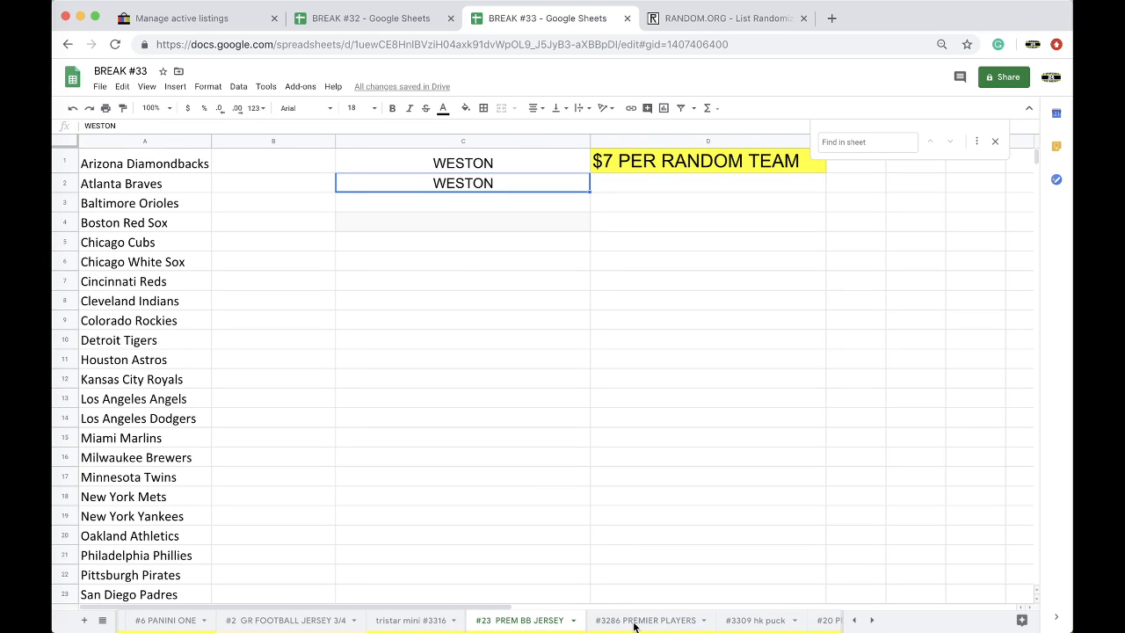
{"action": "scroll", "coordinate": [635, 625], "scroll_direction": "right", "scroll_amount": 1}
{"action": "left_click", "coordinate": [635, 624]}
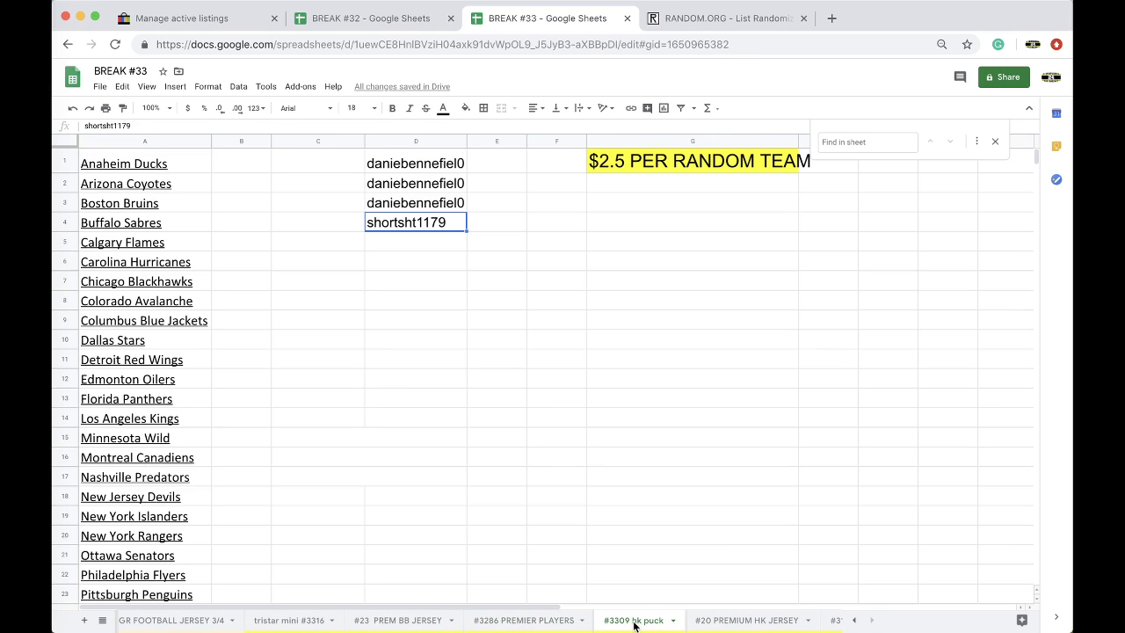
{"action": "left_click", "coordinate": [748, 624]}
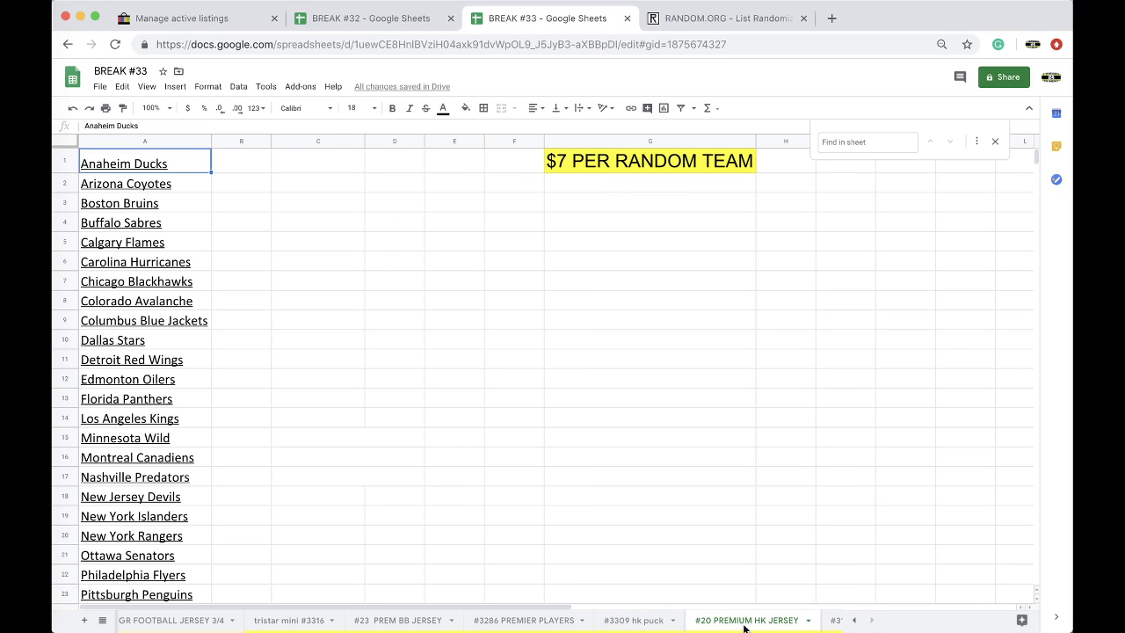
{"action": "scroll", "coordinate": [730, 625], "scroll_direction": "right", "scroll_amount": 1}
{"action": "left_click", "coordinate": [724, 621]}
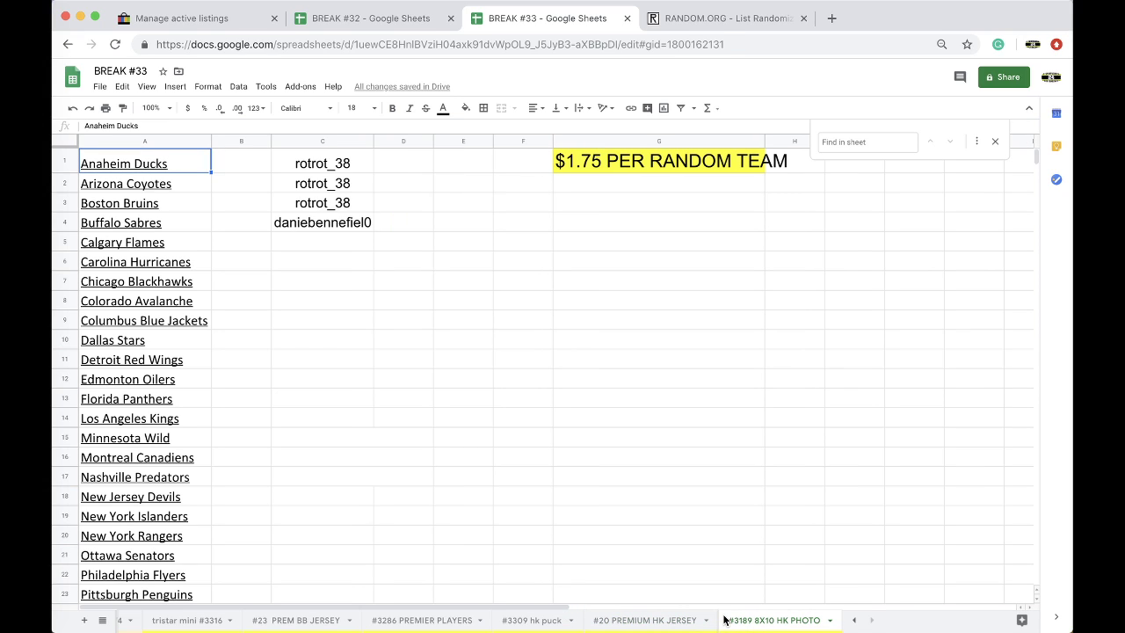
{"action": "scroll", "coordinate": [561, 623], "scroll_direction": "left", "scroll_amount": 5}
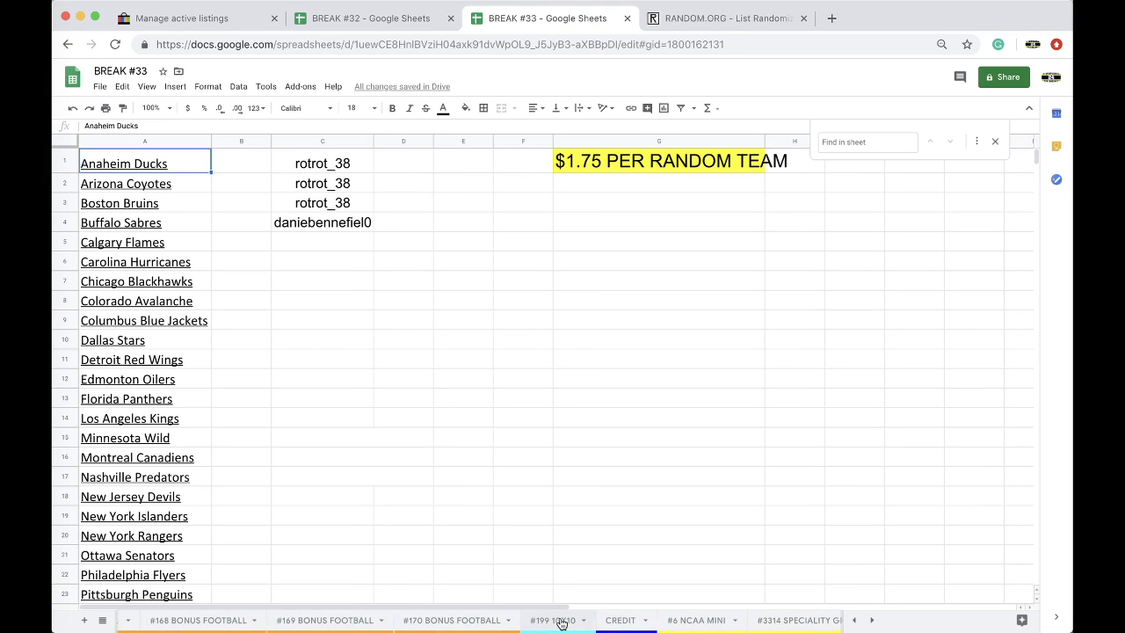
{"action": "scroll", "coordinate": [561, 622], "scroll_direction": "right", "scroll_amount": 1}
{"action": "left_click", "coordinate": [559, 621]}
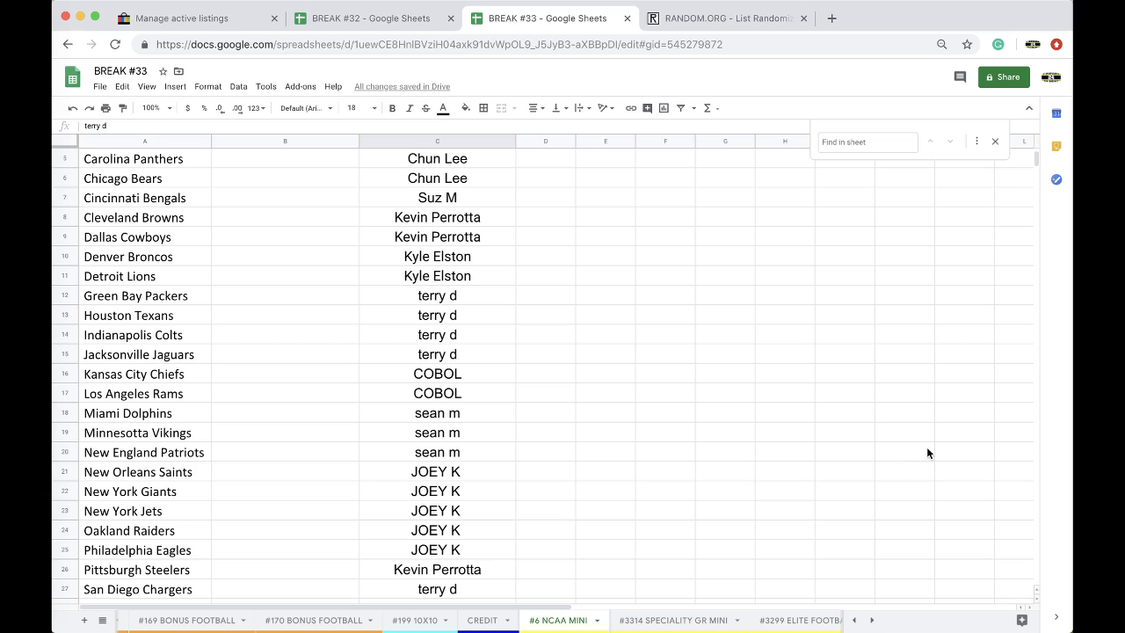
Step: Copy the JOEY K entries from C21:C22 into C31:C32 for Tennessee Titans and Washington Redskins
{"action": "left_click", "coordinate": [466, 491]}
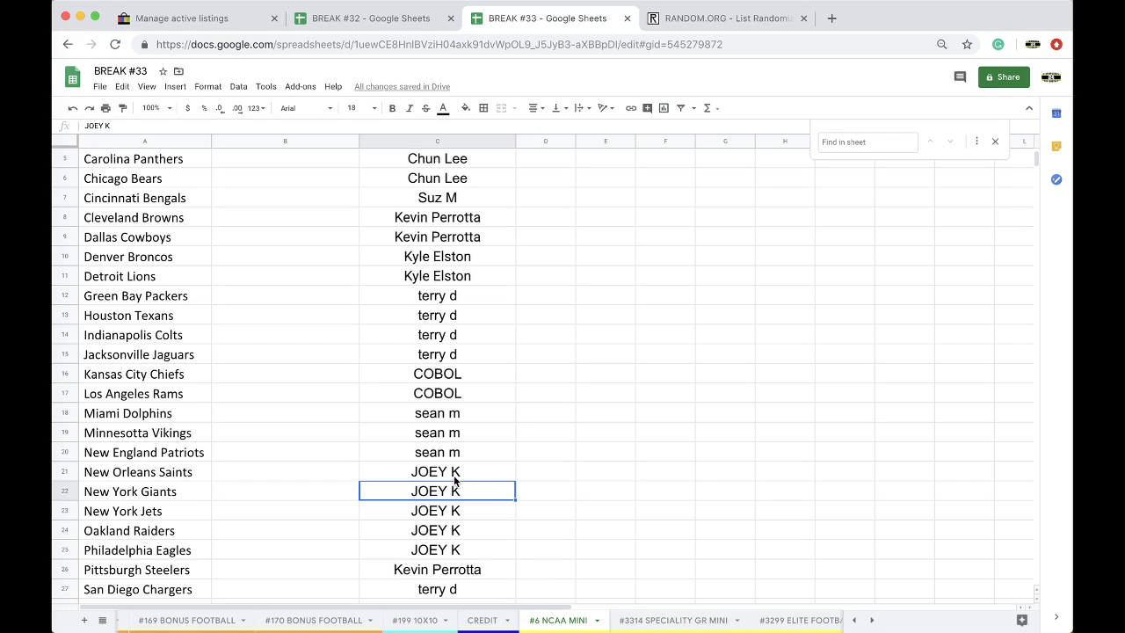
{"action": "left_click_drag", "start_coordinate": [453, 473], "coordinate": [454, 491]}
{"action": "key", "text": "ctrl+c"}
{"action": "scroll", "coordinate": [454, 491], "scroll_direction": "down", "scroll_amount": 3}
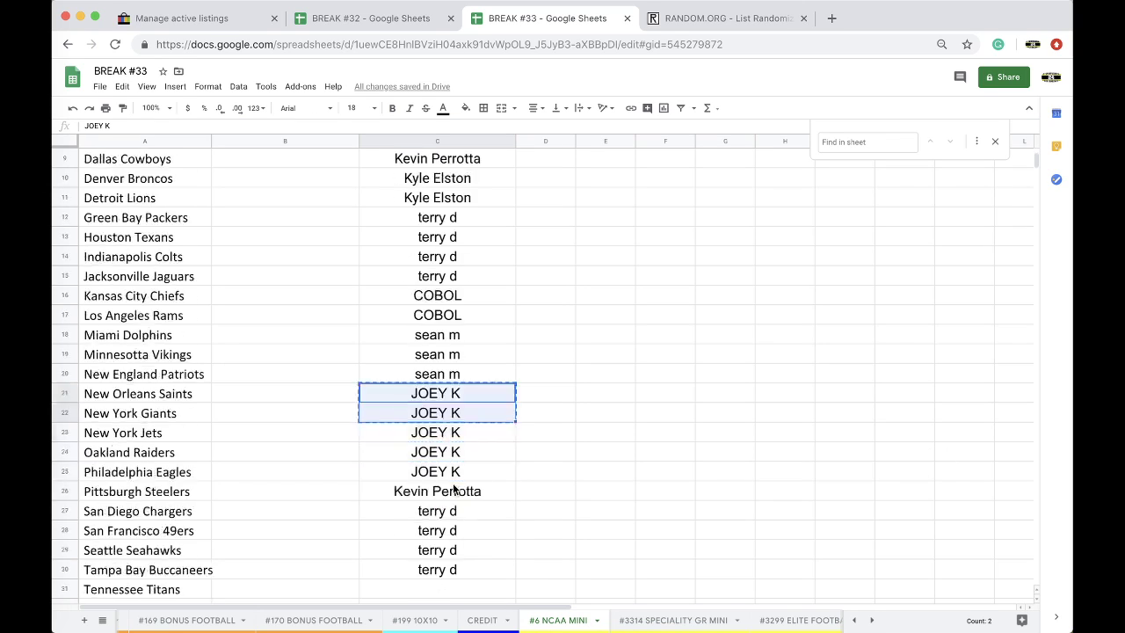
{"action": "left_click", "coordinate": [431, 510]}
{"action": "key", "text": "ctrl+v"}
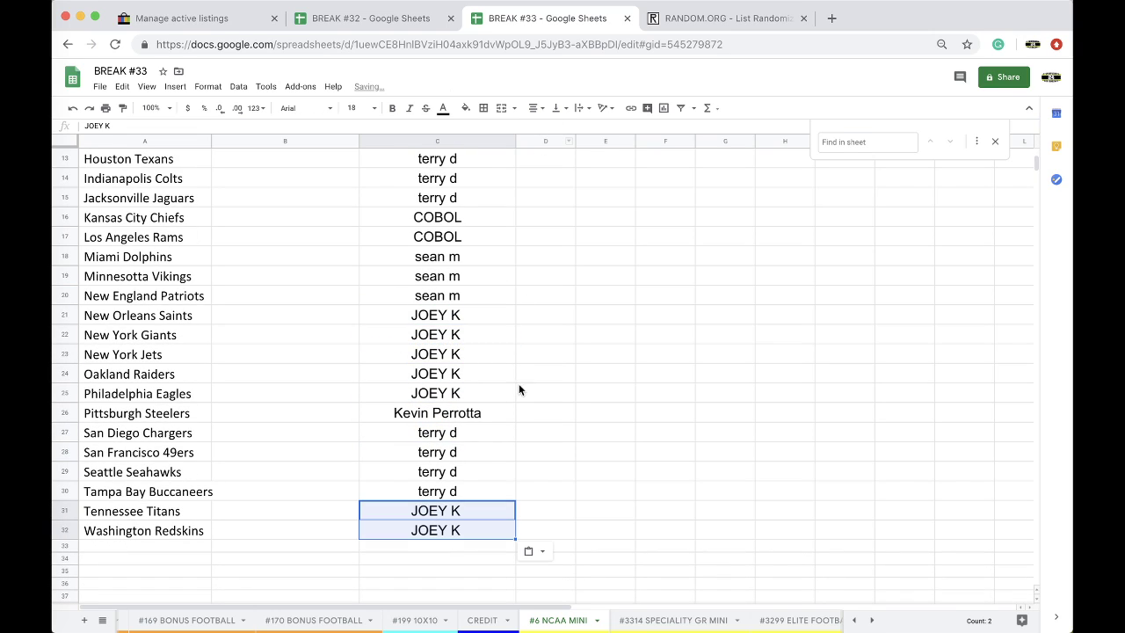
Step: Give the #6 NCAA MINI tab a new colour
{"action": "right_click", "coordinate": [545, 625]}
{"action": "mouse_move", "coordinate": [563, 492]}
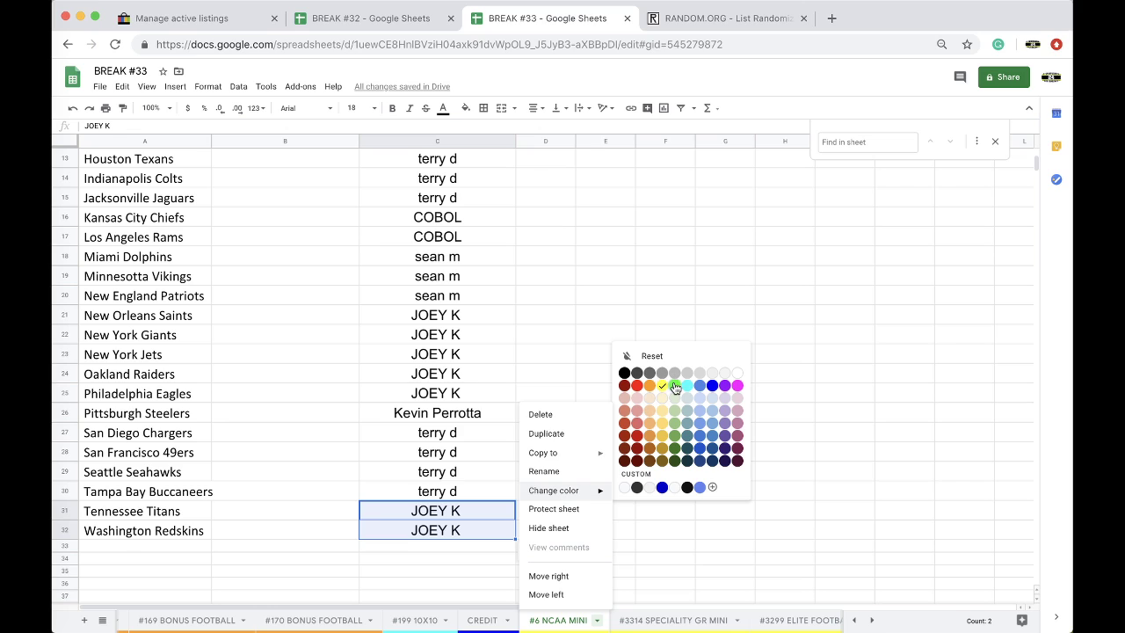
{"action": "left_click", "coordinate": [675, 385]}
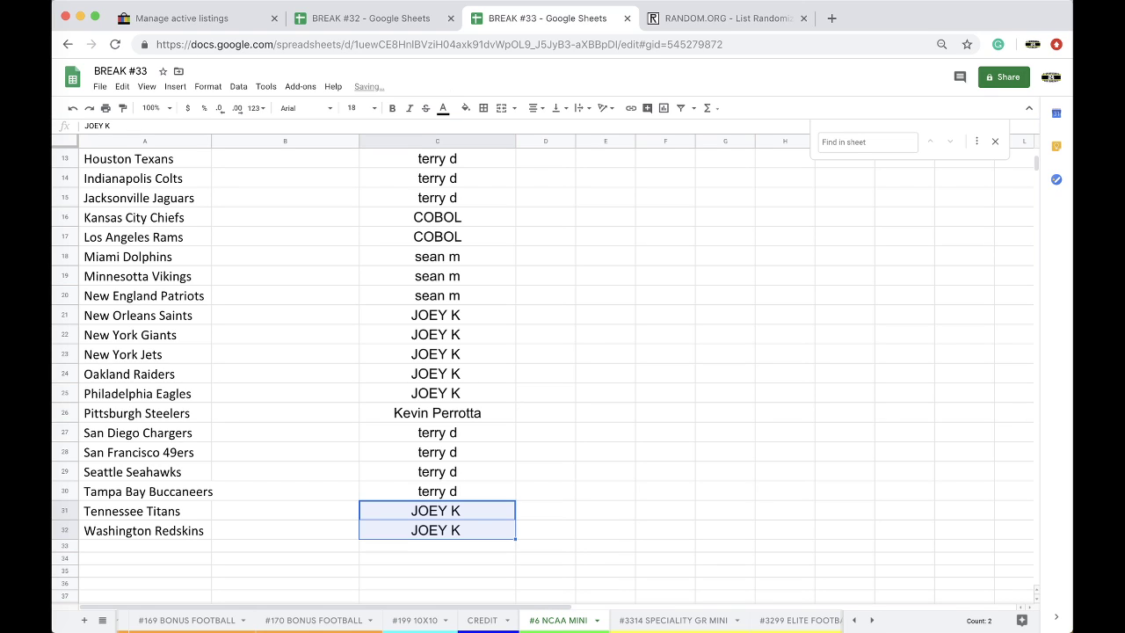
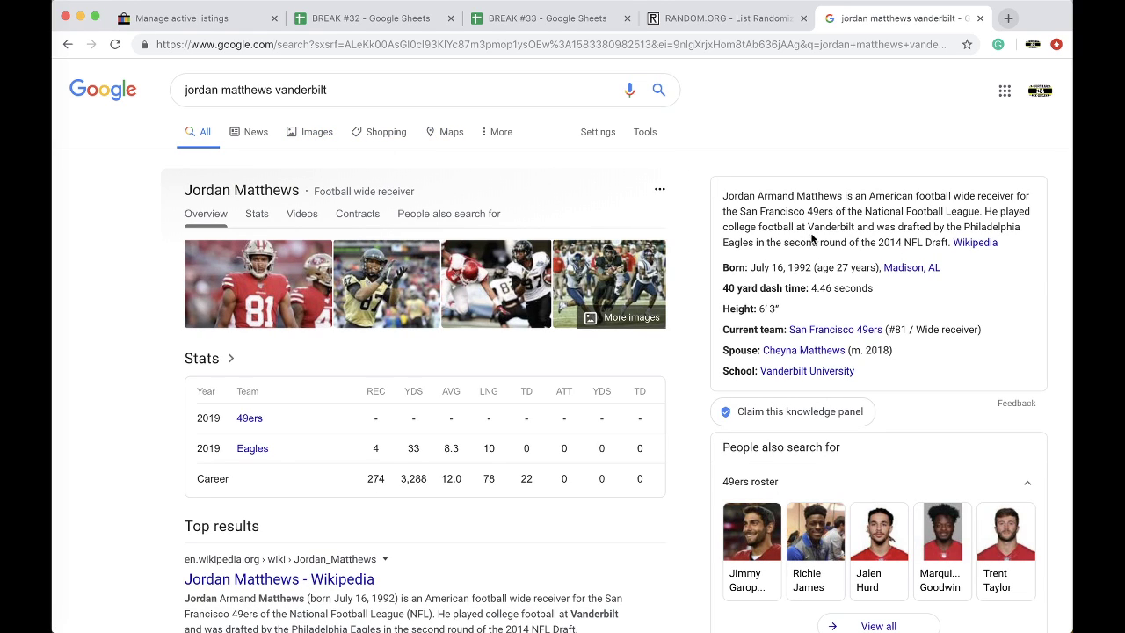
Step: Leave the wide receiver's search results and switch to the BREAK #33 spreadsheet
{"action": "scroll", "coordinate": [807, 232], "scroll_direction": "down", "scroll_amount": 3}
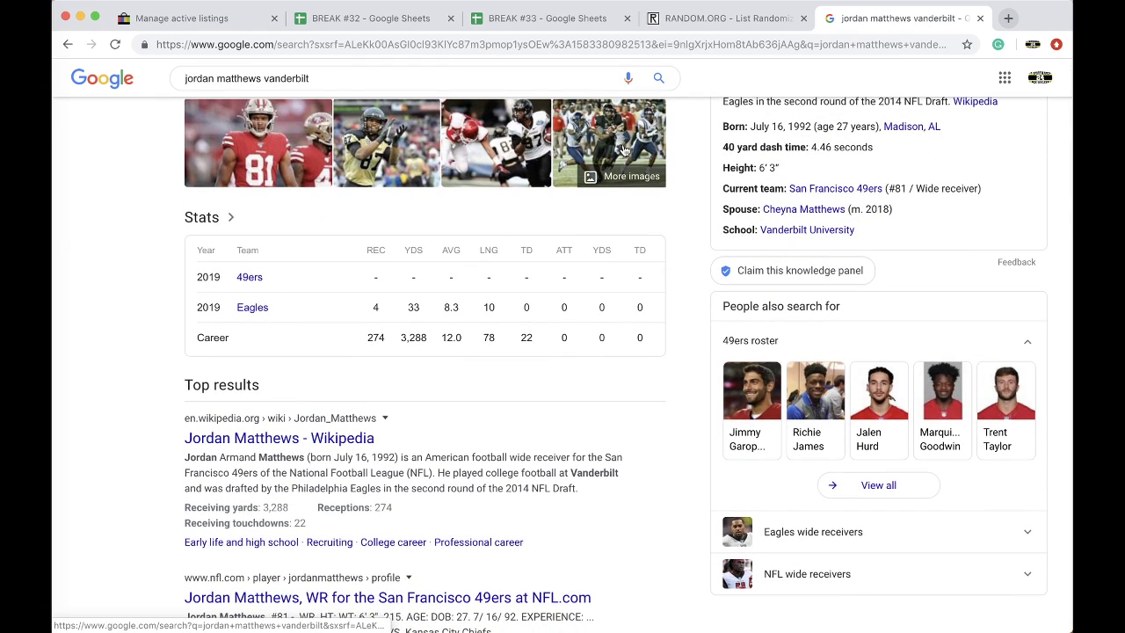
{"action": "scroll", "coordinate": [542, 182], "scroll_direction": "up", "scroll_amount": 1}
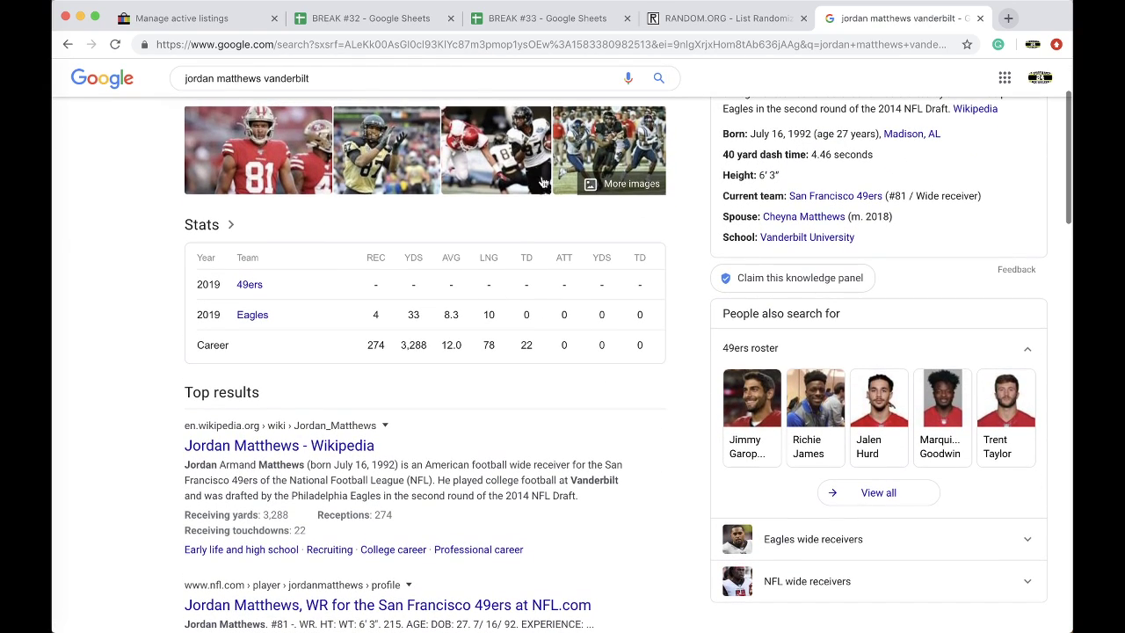
{"action": "left_click", "coordinate": [551, 19]}
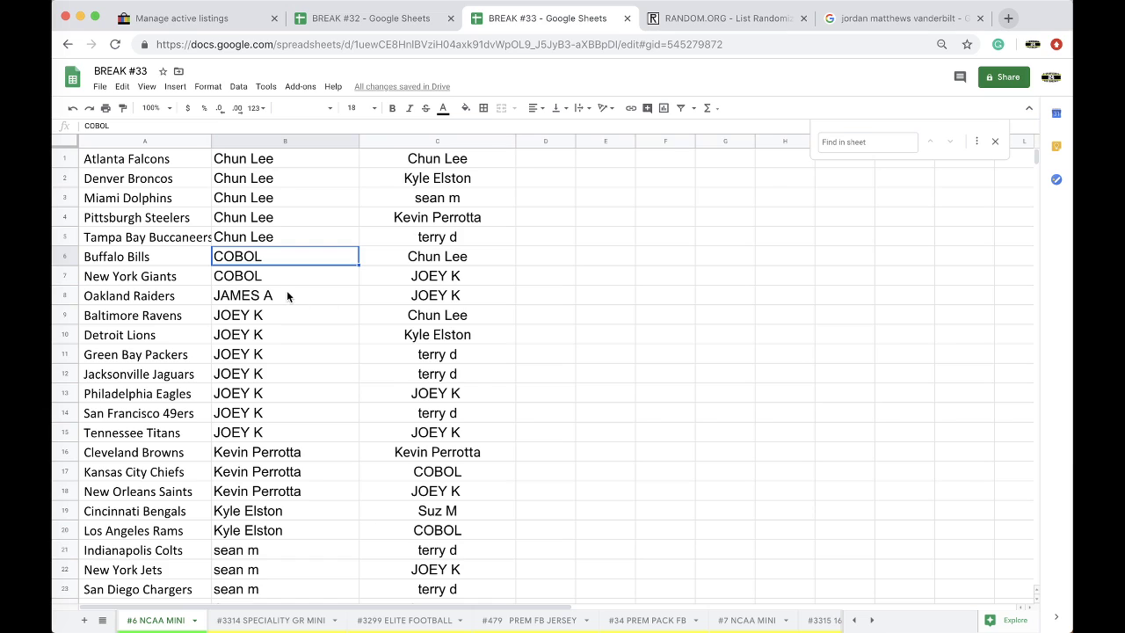
Step: Fill the San Francisco 49ers spot-holder cell B14 red
{"action": "scroll", "coordinate": [287, 295], "scroll_direction": "down", "scroll_amount": 3}
{"action": "scroll", "coordinate": [286, 292], "scroll_direction": "down", "scroll_amount": 2}
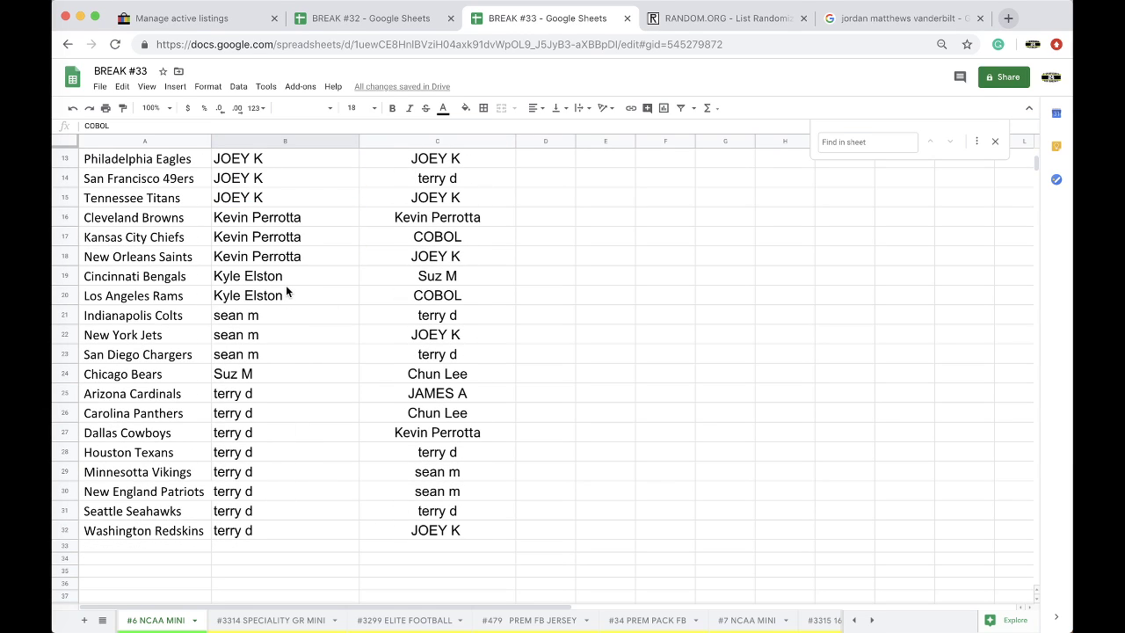
{"action": "scroll", "coordinate": [285, 291], "scroll_direction": "up", "scroll_amount": 5}
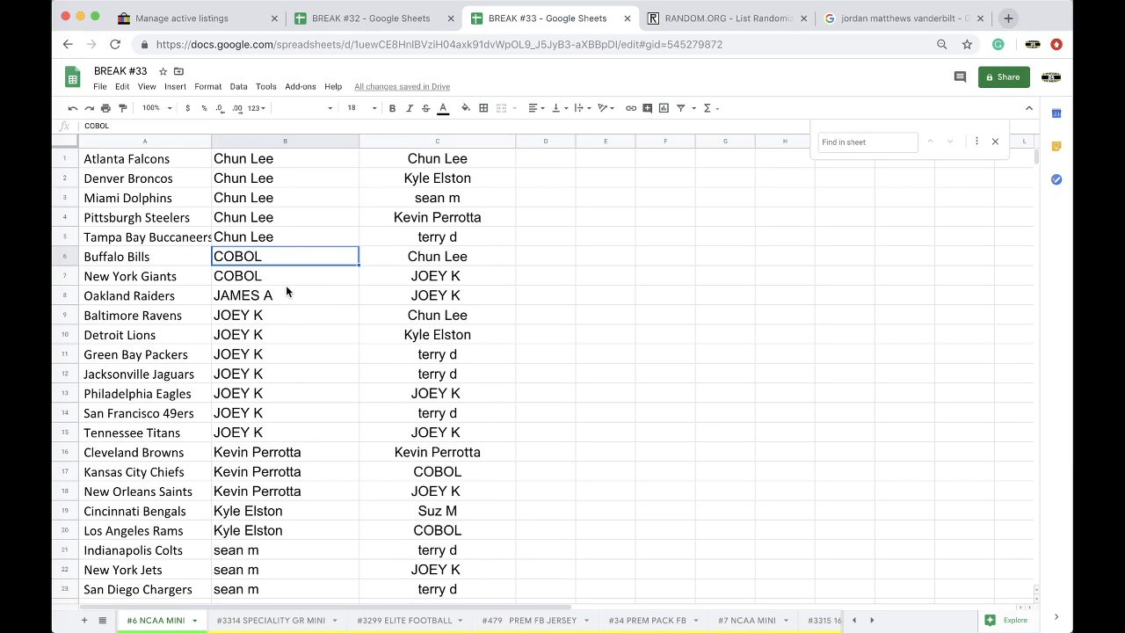
{"action": "left_click", "coordinate": [270, 419]}
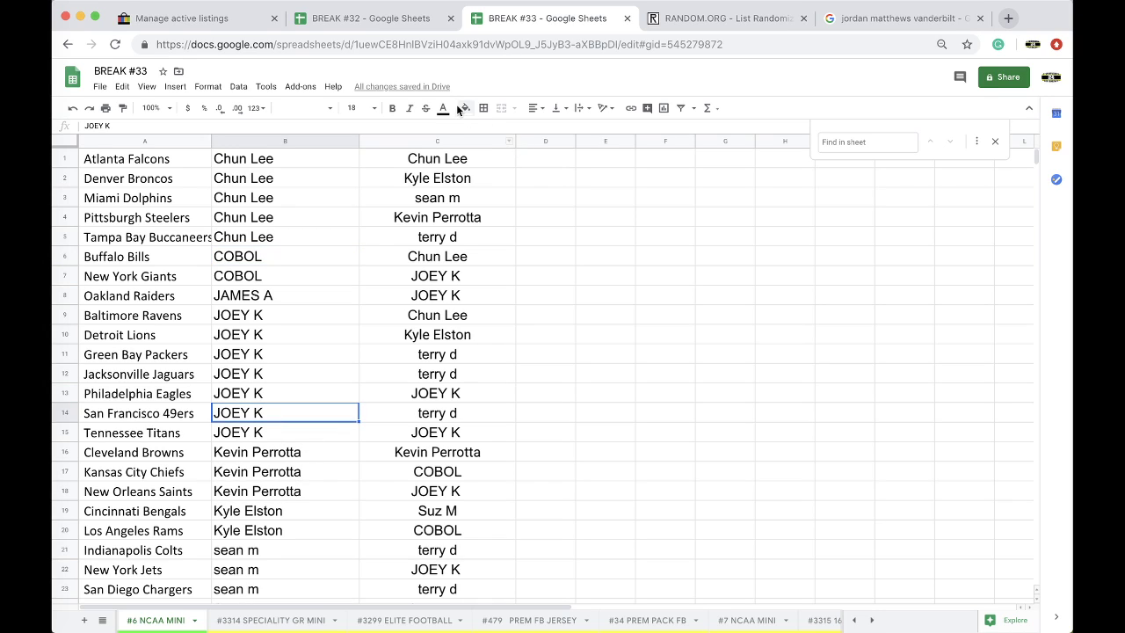
{"action": "left_click", "coordinate": [465, 107]}
{"action": "left_click", "coordinate": [485, 161]}
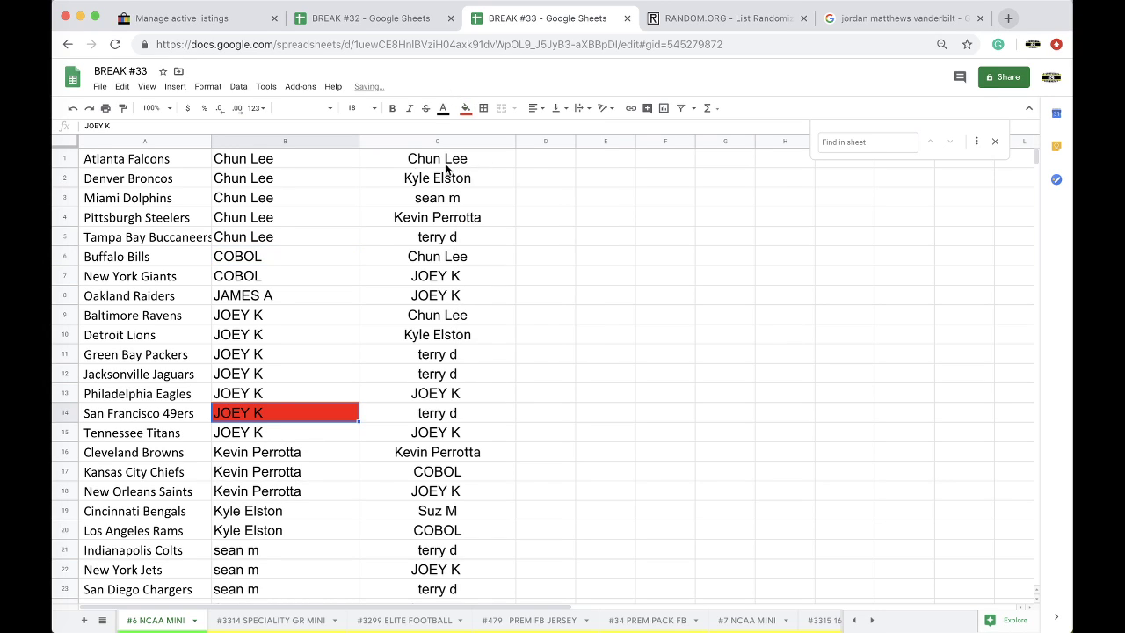
Step: Sort the sheet by team name in column A, A to Z
{"action": "left_click", "coordinate": [189, 140]}
{"action": "left_click", "coordinate": [239, 85]}
{"action": "left_click", "coordinate": [295, 107]}
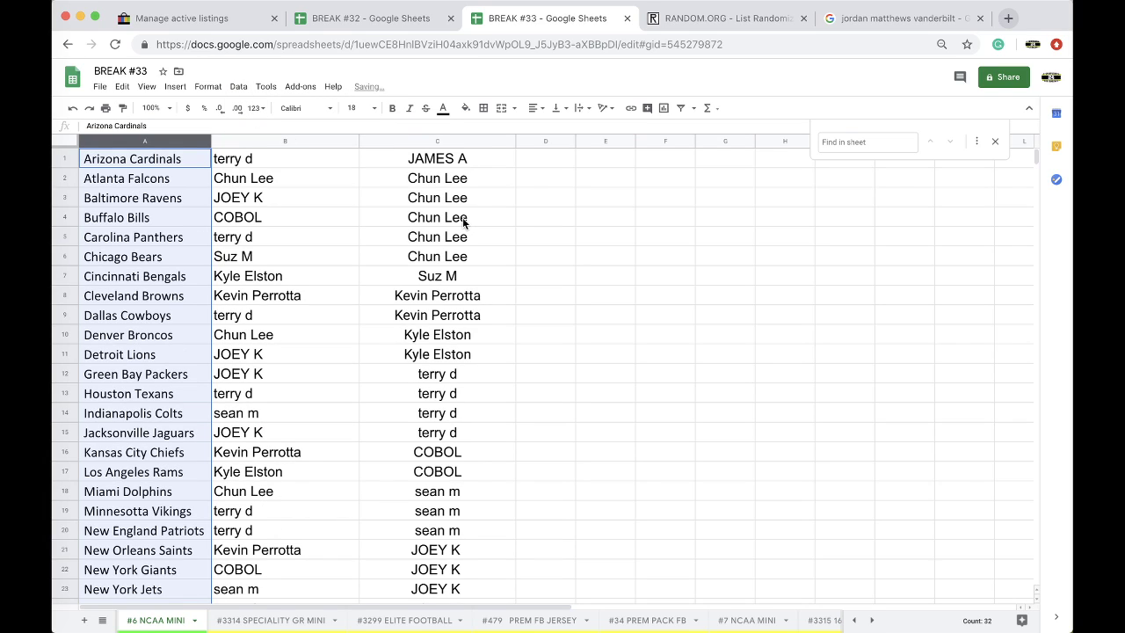
Step: Select the column C name list and take it to RANDOM.ORG
{"action": "left_click", "coordinate": [424, 139]}
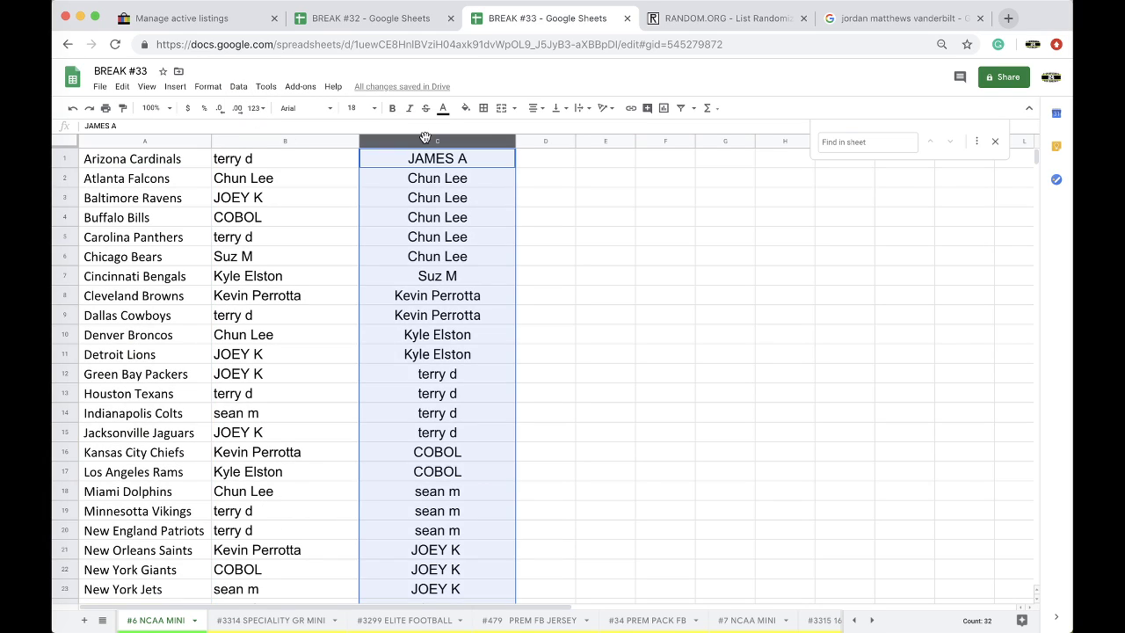
{"action": "scroll", "coordinate": [462, 315], "scroll_direction": "down", "scroll_amount": 3}
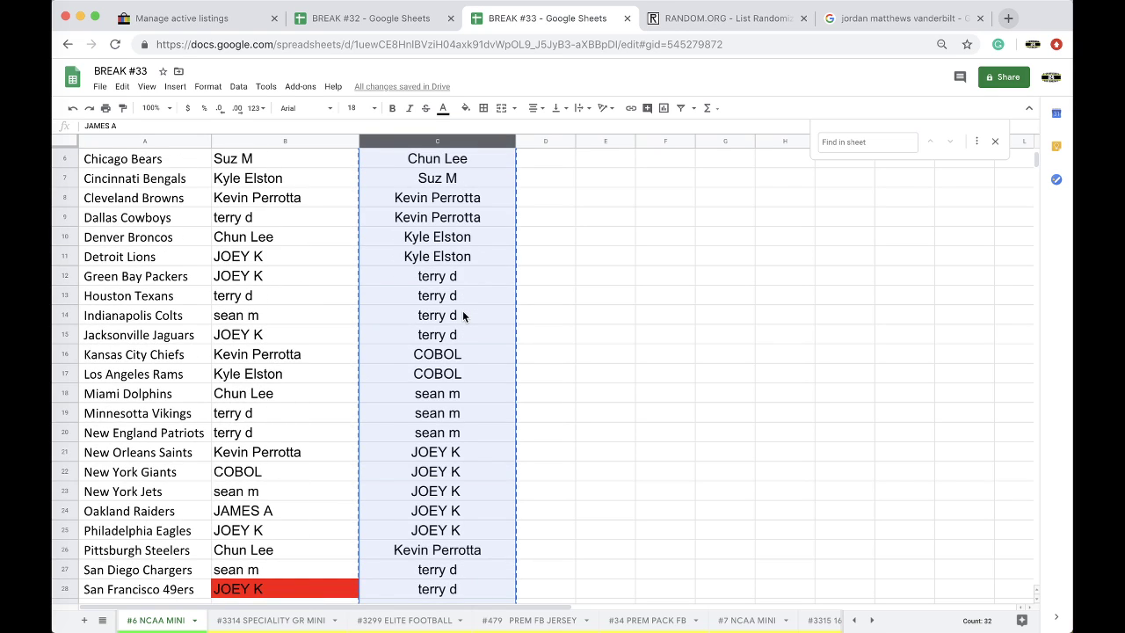
{"action": "scroll", "coordinate": [463, 314], "scroll_direction": "up", "scroll_amount": 3}
{"action": "scroll", "coordinate": [468, 309], "scroll_direction": "down", "scroll_amount": 7}
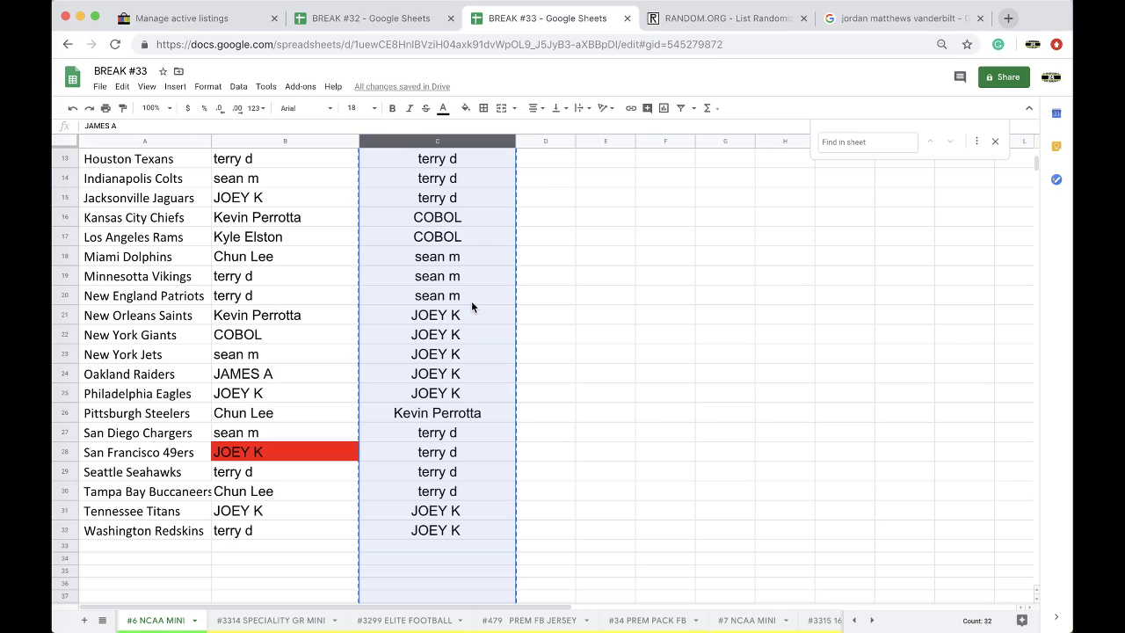
{"action": "scroll", "coordinate": [475, 454], "scroll_direction": "up", "scroll_amount": 7}
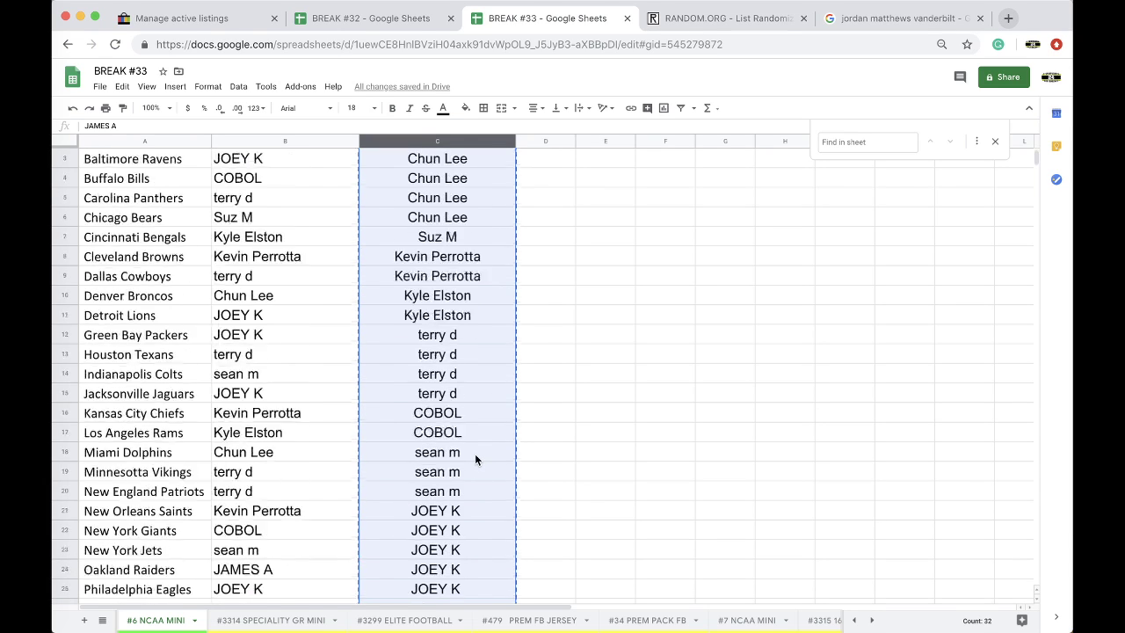
{"action": "left_click", "coordinate": [708, 25]}
Step: Reload the List Randomizer and paste in the 32 names
{"action": "left_click", "coordinate": [691, 45]}
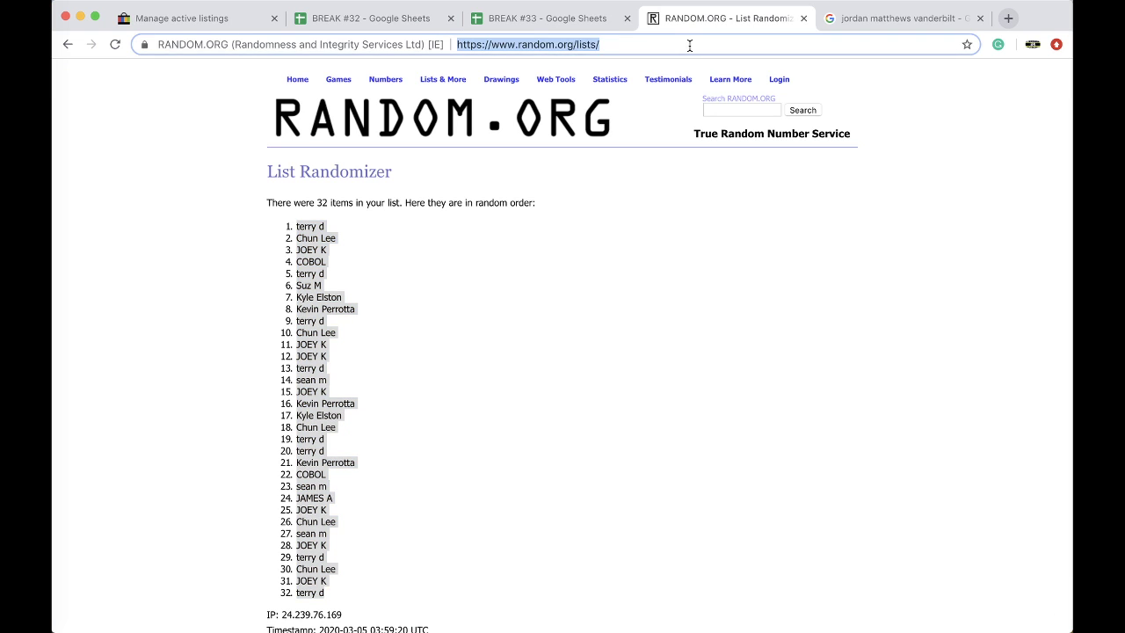
{"action": "key", "text": "Return"}
{"action": "left_click", "coordinate": [435, 343]}
{"action": "key", "text": "super+v"}
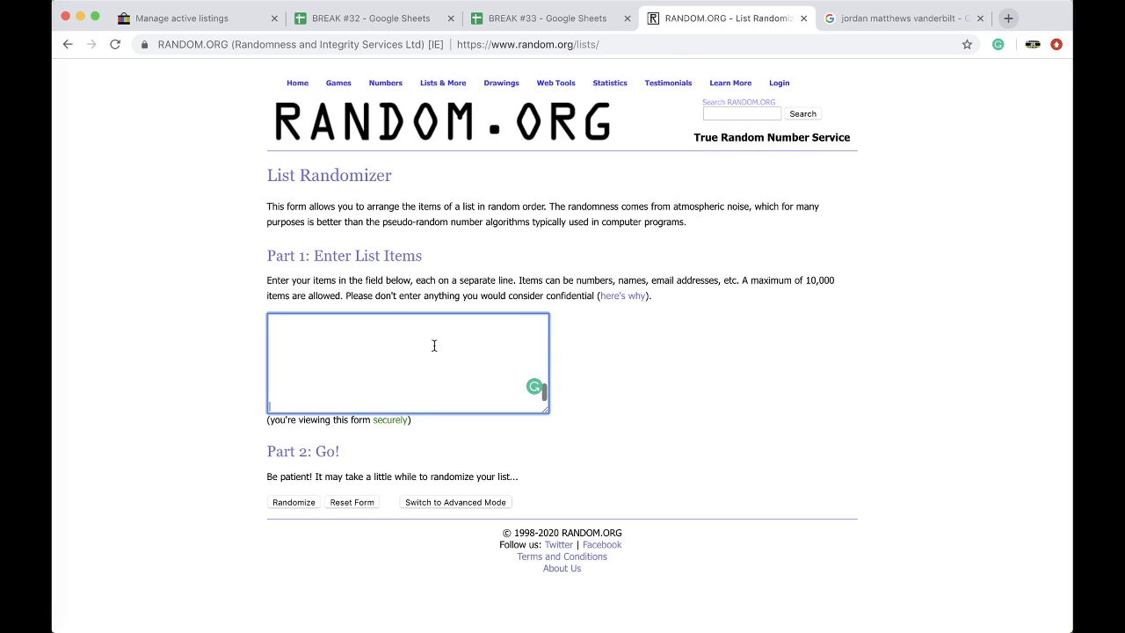
Step: Randomize the list three times, select the top result, and return to BREAK #33
{"action": "left_click", "coordinate": [286, 501]}
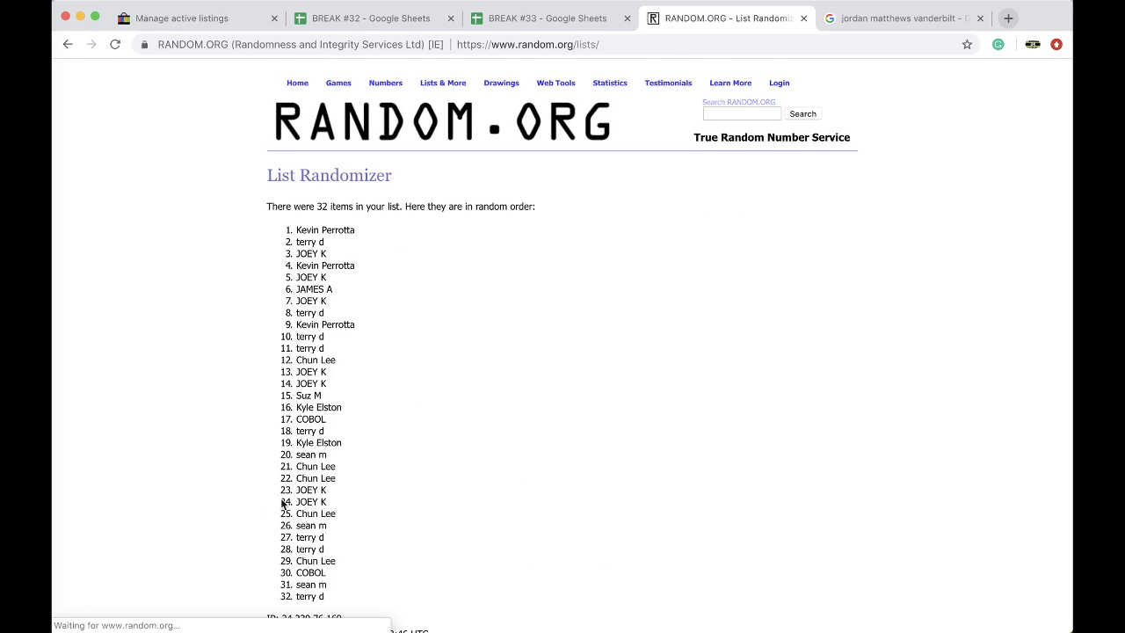
{"action": "scroll", "coordinate": [277, 527], "scroll_direction": "down", "scroll_amount": 4}
{"action": "left_click", "coordinate": [283, 543]}
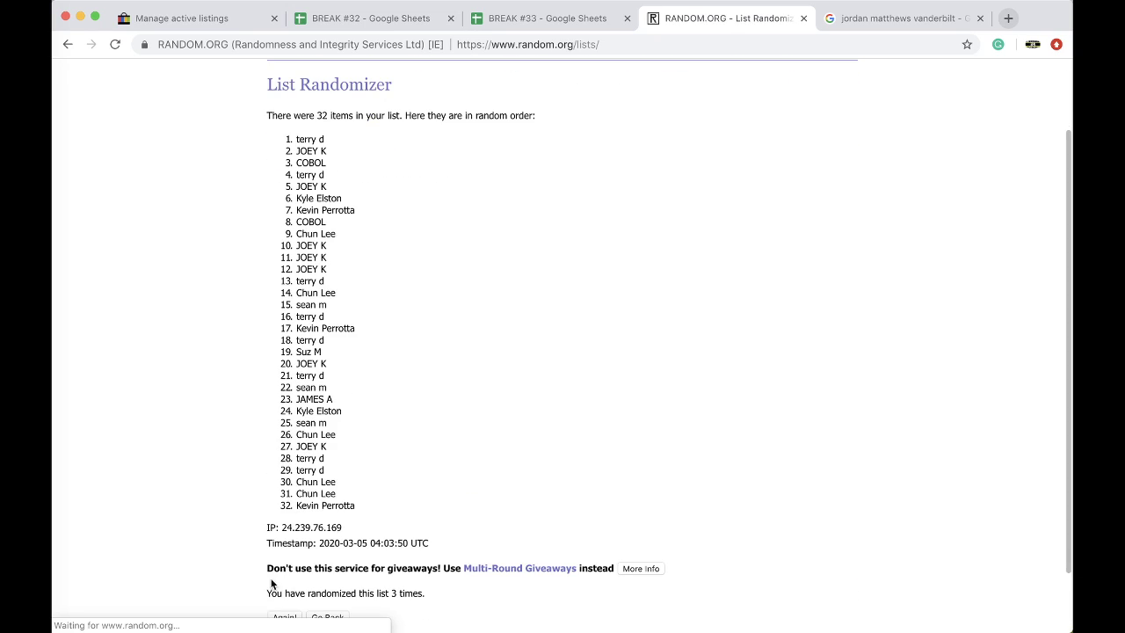
{"action": "scroll", "coordinate": [277, 572], "scroll_direction": "down", "scroll_amount": 3}
{"action": "left_click", "coordinate": [281, 543]}
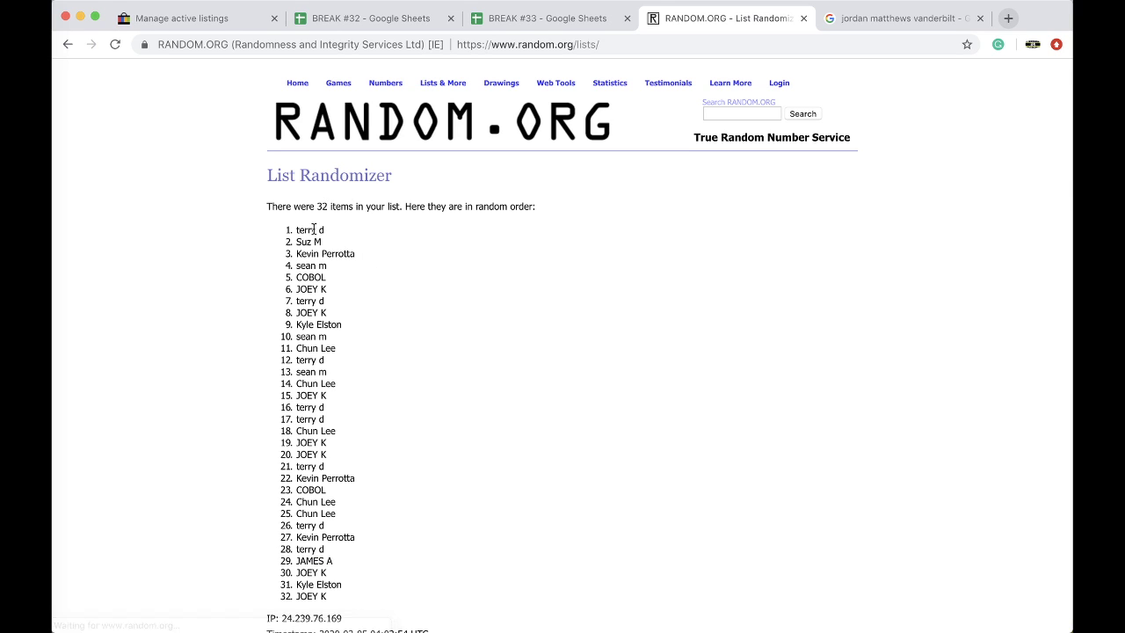
{"action": "left_click_drag", "start_coordinate": [297, 229], "coordinate": [324, 229]}
{"action": "key", "text": "ctrl+c"}
{"action": "left_click", "coordinate": [549, 19]}
Step: Move #6 NCAA MINI earlier and place #198 10x10 before #3312 GR FOOTBALL JERSEY 3/4
{"action": "scroll", "coordinate": [518, 624], "scroll_direction": "left", "scroll_amount": 6}
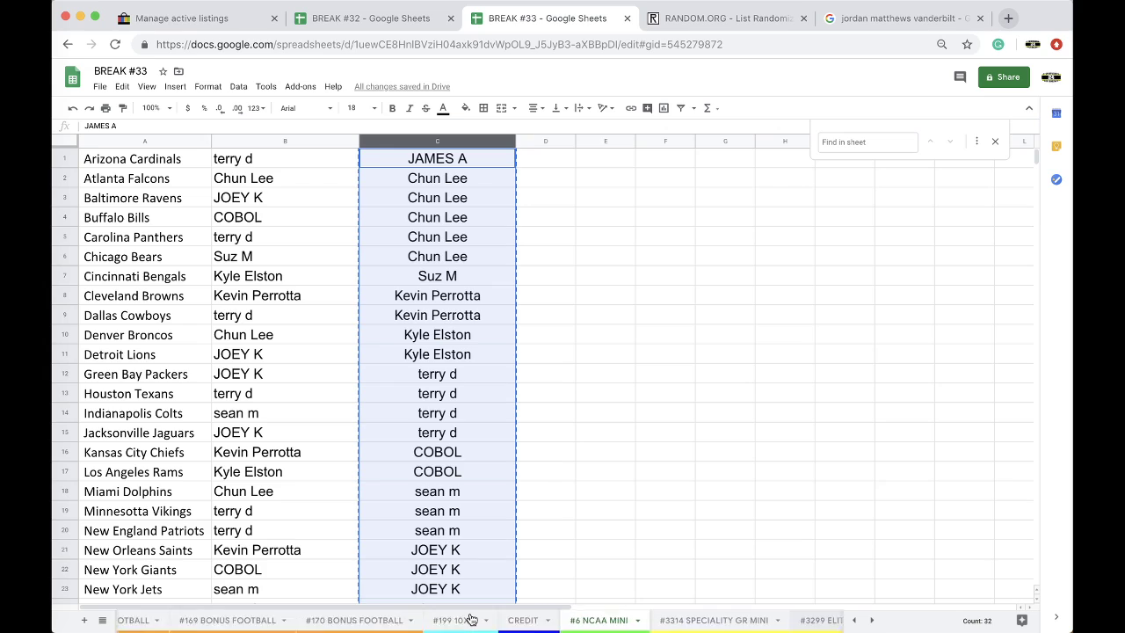
{"action": "left_click_drag", "start_coordinate": [679, 624], "coordinate": [422, 627]}
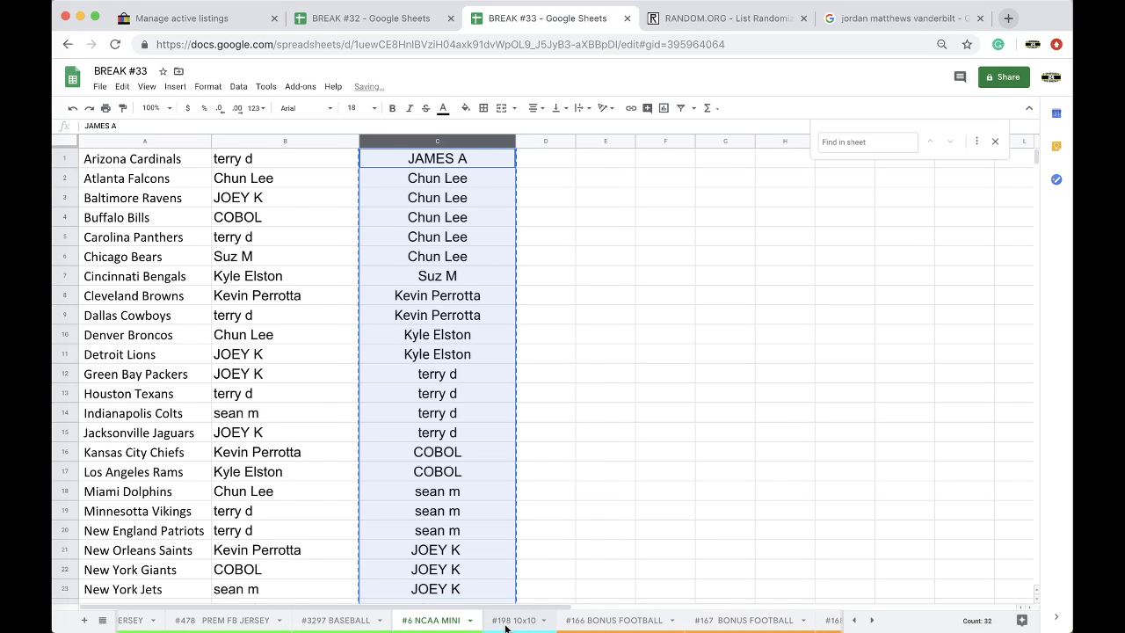
{"action": "left_click", "coordinate": [503, 625]}
{"action": "left_click_drag", "start_coordinate": [514, 626], "coordinate": [232, 628]}
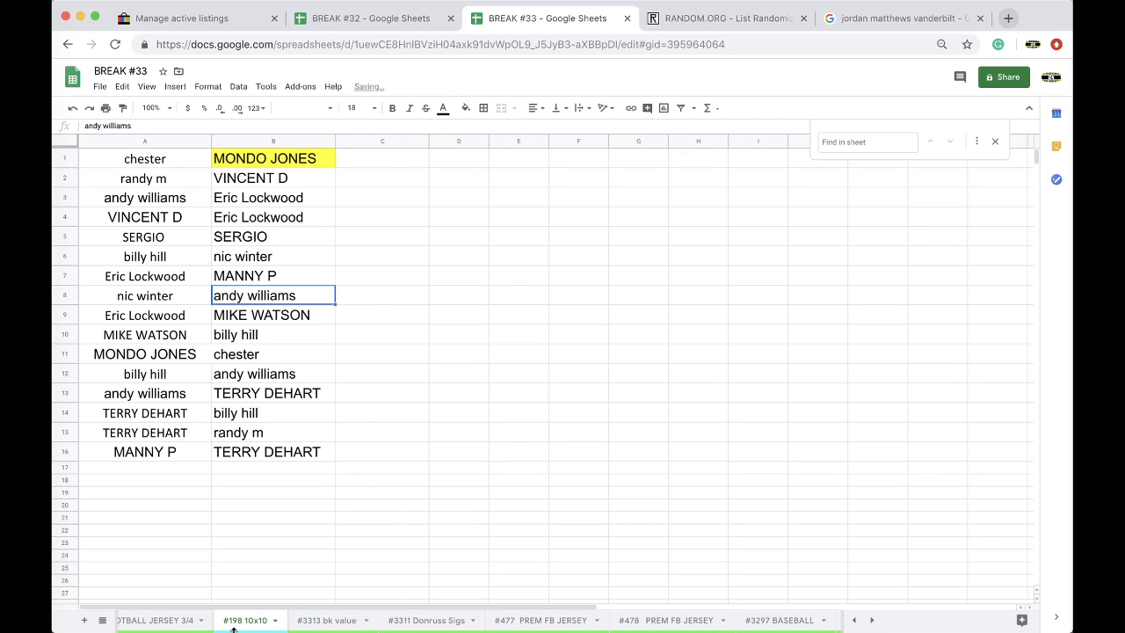
{"action": "scroll", "coordinate": [233, 628], "scroll_direction": "left", "scroll_amount": 5}
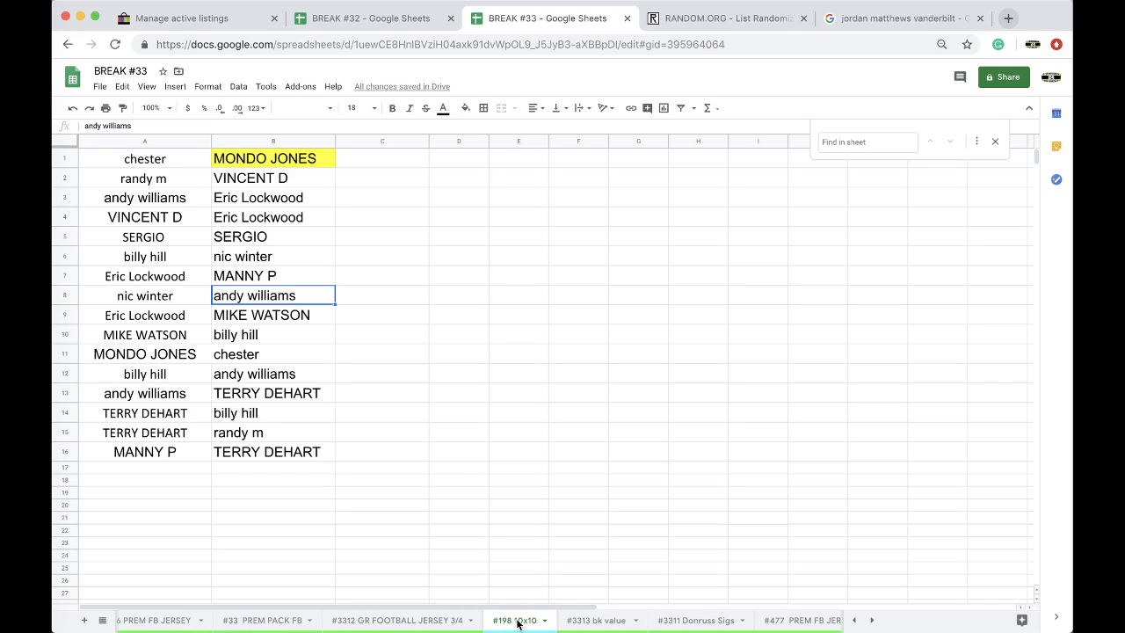
{"action": "left_click_drag", "start_coordinate": [518, 623], "coordinate": [365, 626]}
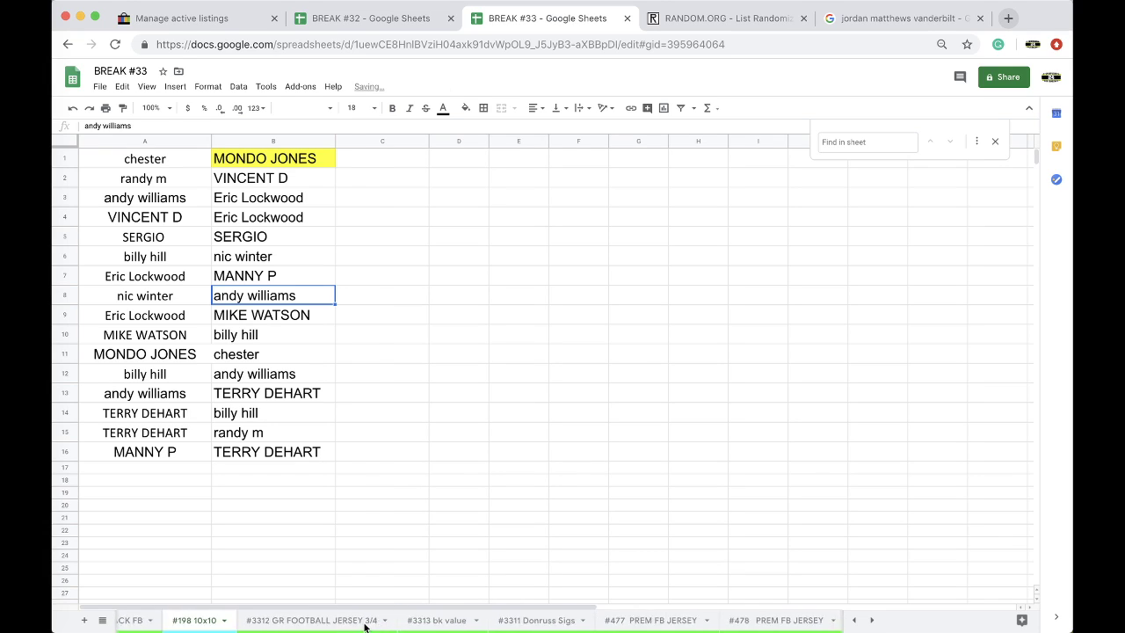
{"action": "scroll", "coordinate": [365, 626], "scroll_direction": "right", "scroll_amount": 4}
{"action": "scroll", "coordinate": [365, 626], "scroll_direction": "right", "scroll_amount": 6}
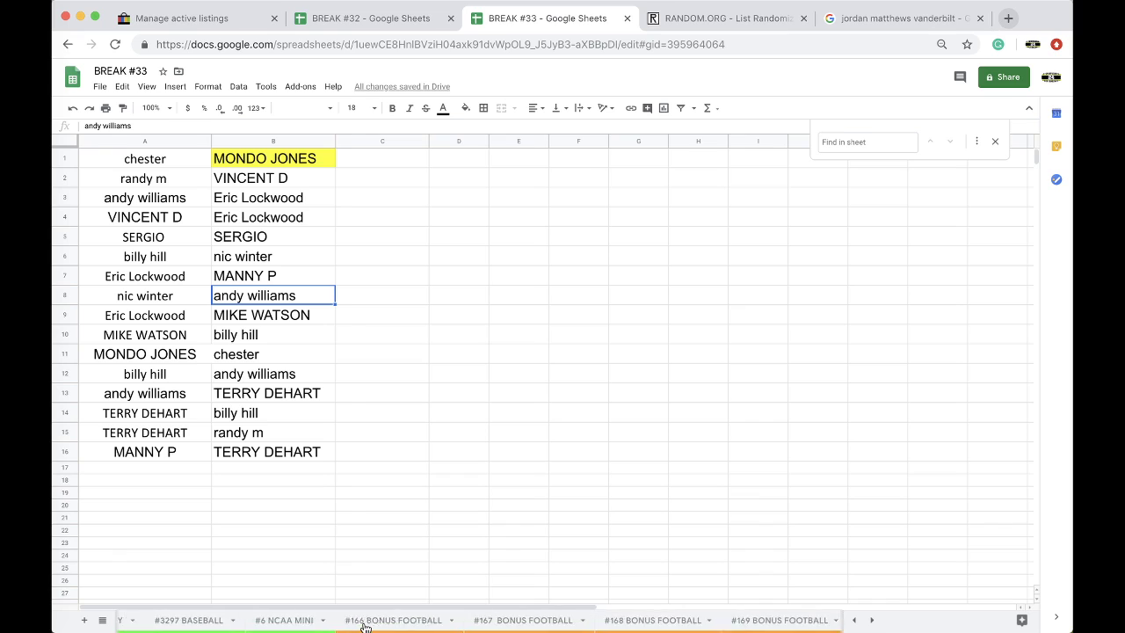
{"action": "scroll", "coordinate": [372, 626], "scroll_direction": "right", "scroll_amount": 6}
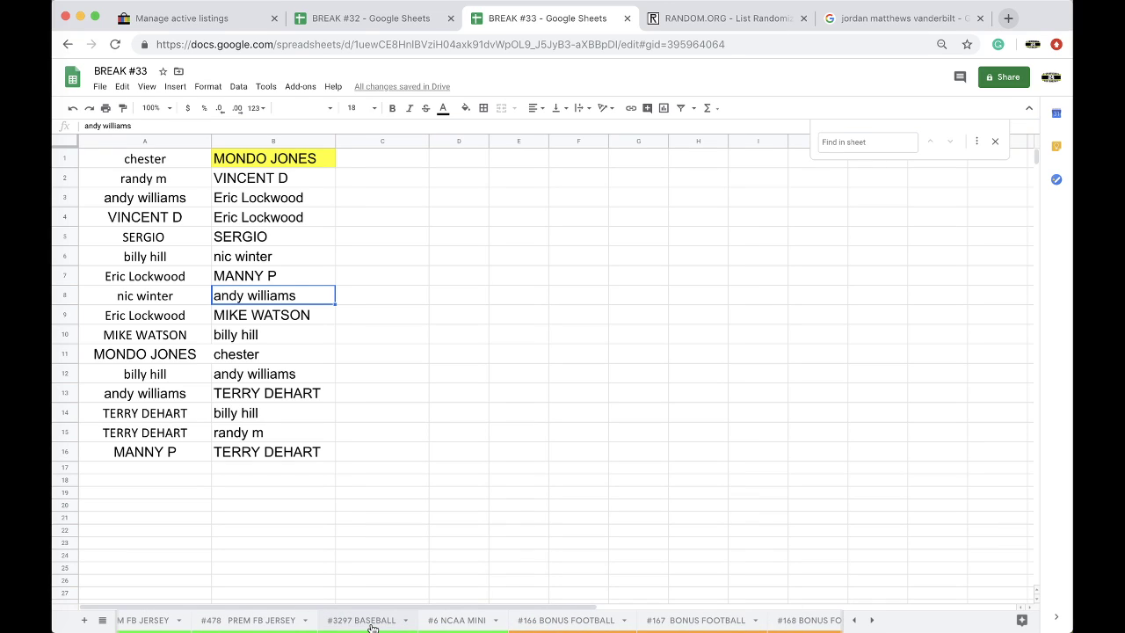
Step: On #170 BONUS FOOTBALL, paste the buyer into Redskins cell C32 as values only
{"action": "left_click", "coordinate": [624, 621]}
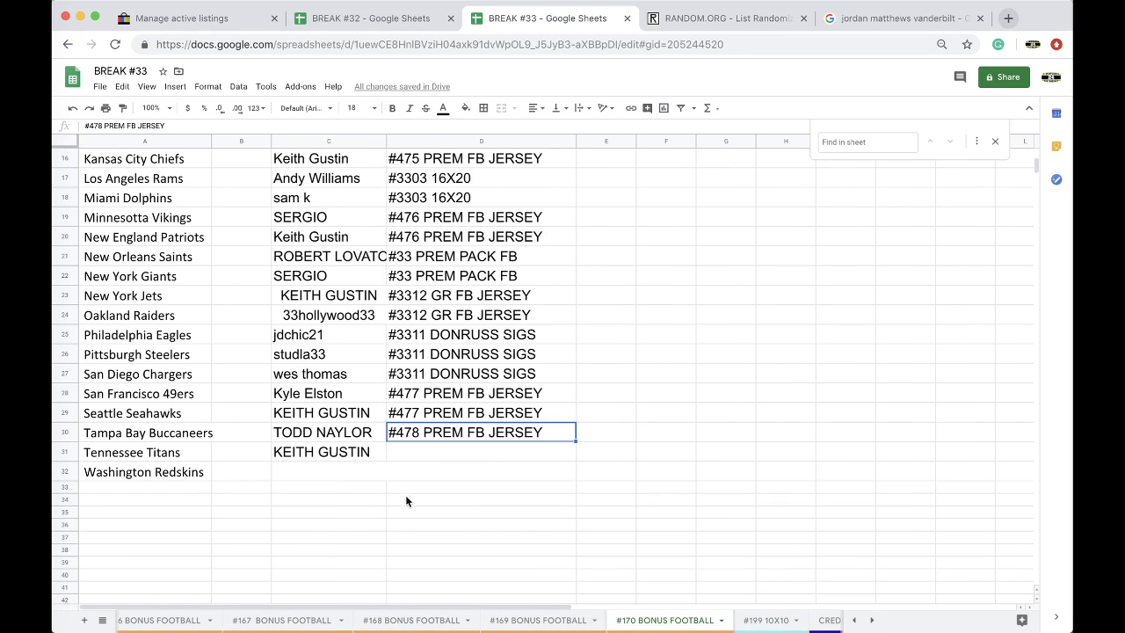
{"action": "left_click", "coordinate": [346, 473]}
{"action": "key", "text": "ctrl+v"}
{"action": "left_click", "coordinate": [400, 505]}
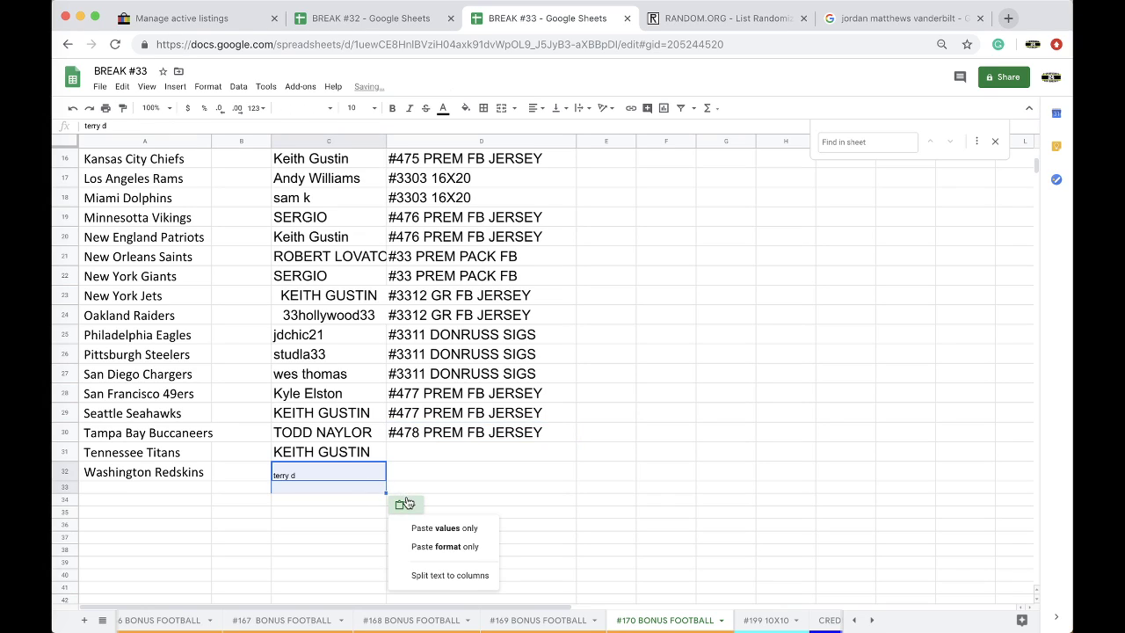
{"action": "left_click", "coordinate": [407, 516]}
Step: Enter '#6 NCAA MINI' in D32 and copy #478 PREM FB JERSEY from D30 into D31
{"action": "left_click", "coordinate": [403, 472]}
{"action": "type", "text": "#6"}
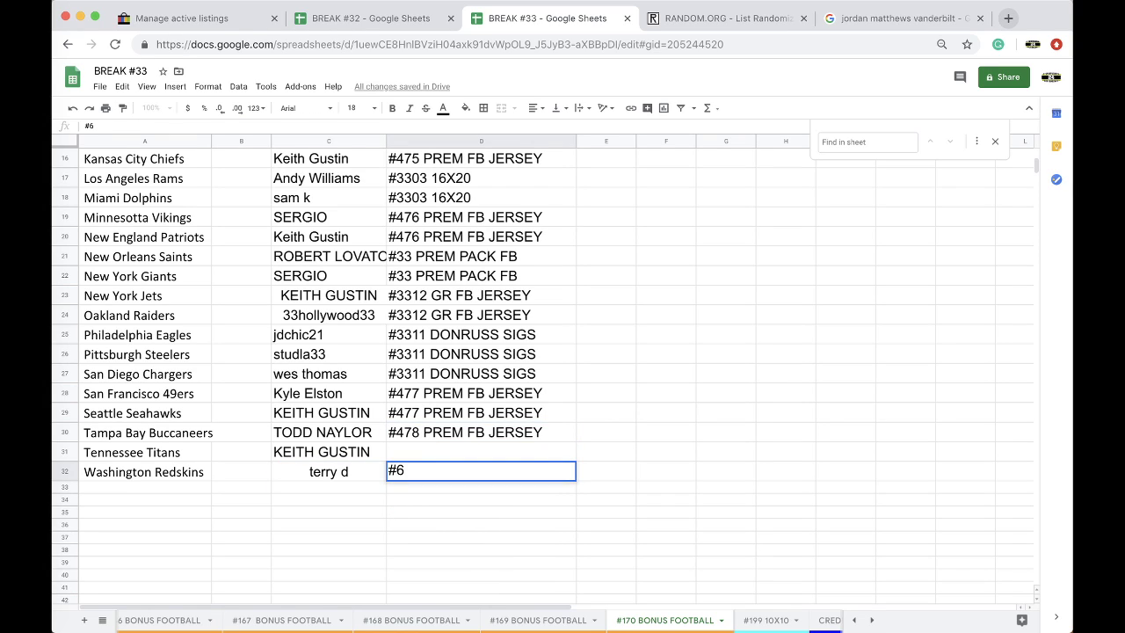
{"action": "type", "text": " .NCAA MINI"}
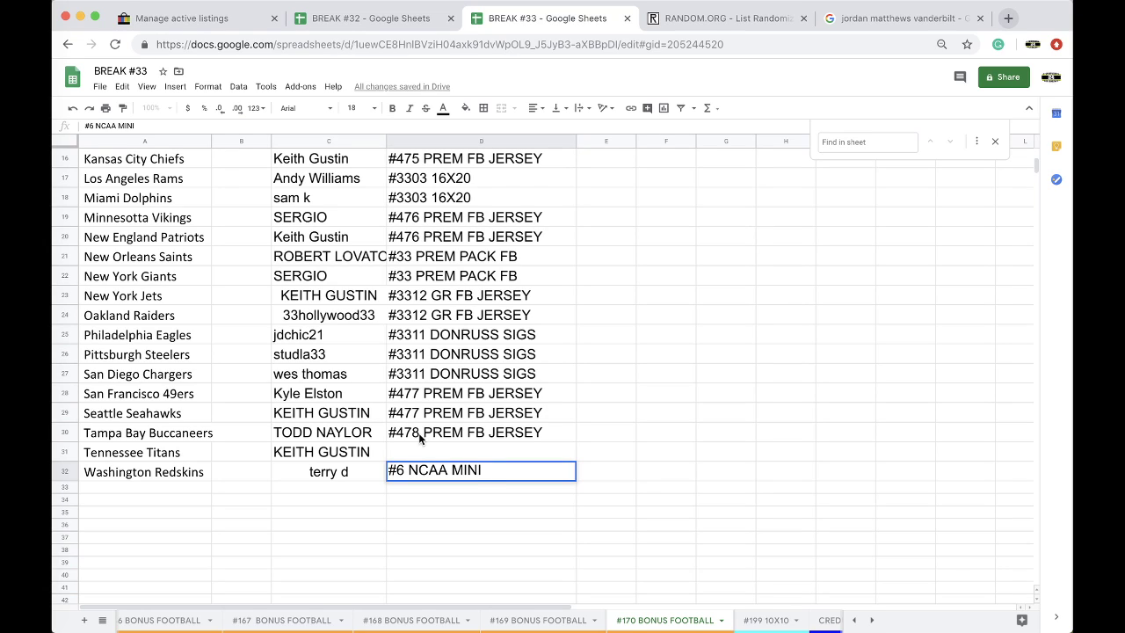
{"action": "left_click", "coordinate": [419, 432]}
{"action": "key", "text": "ctrl+c"}
{"action": "left_click", "coordinate": [429, 454]}
{"action": "key", "text": "ctrl+v"}
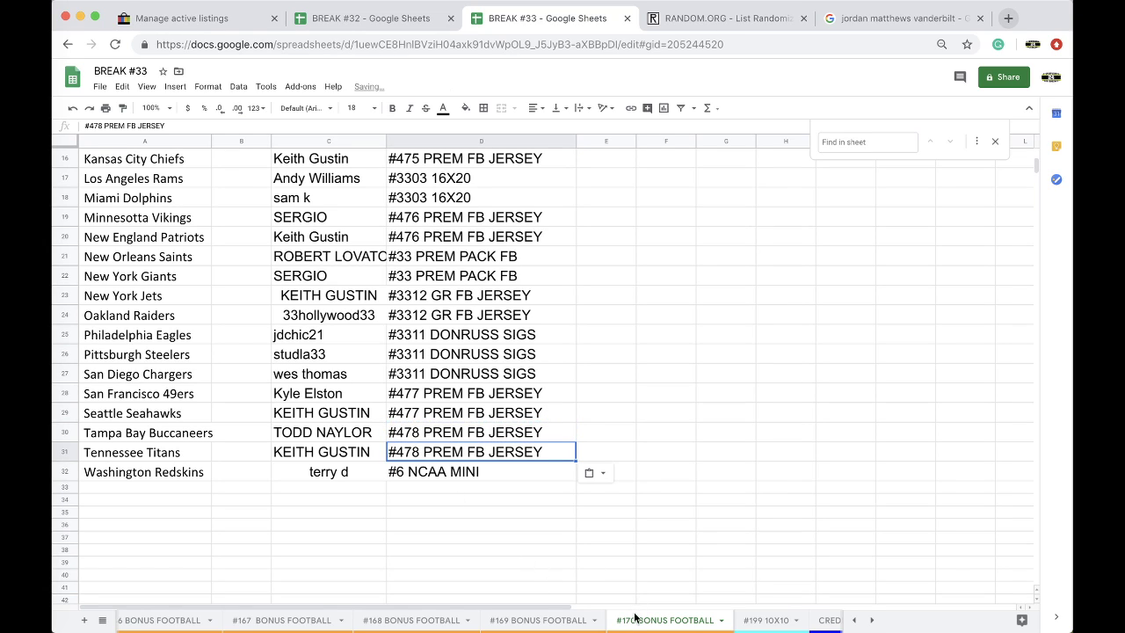
Step: Duplicate the sheet and name the copy '#171 BONUS FOOTBALL'
{"action": "right_click", "coordinate": [646, 620]}
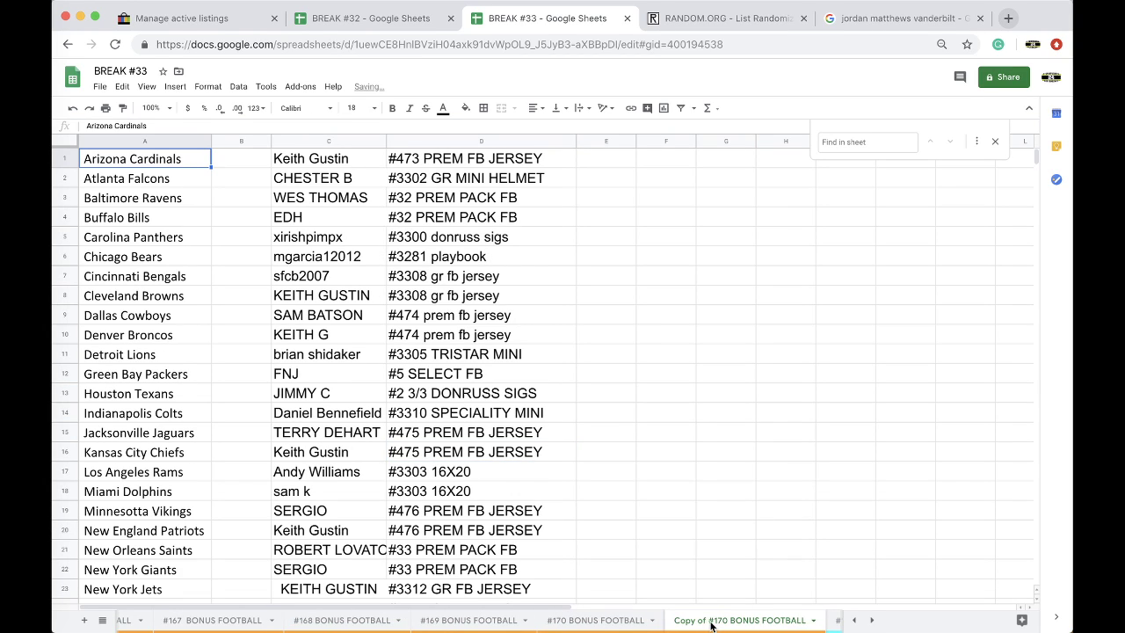
{"action": "double_click", "coordinate": [716, 621]}
{"action": "type", "text": "#171"}
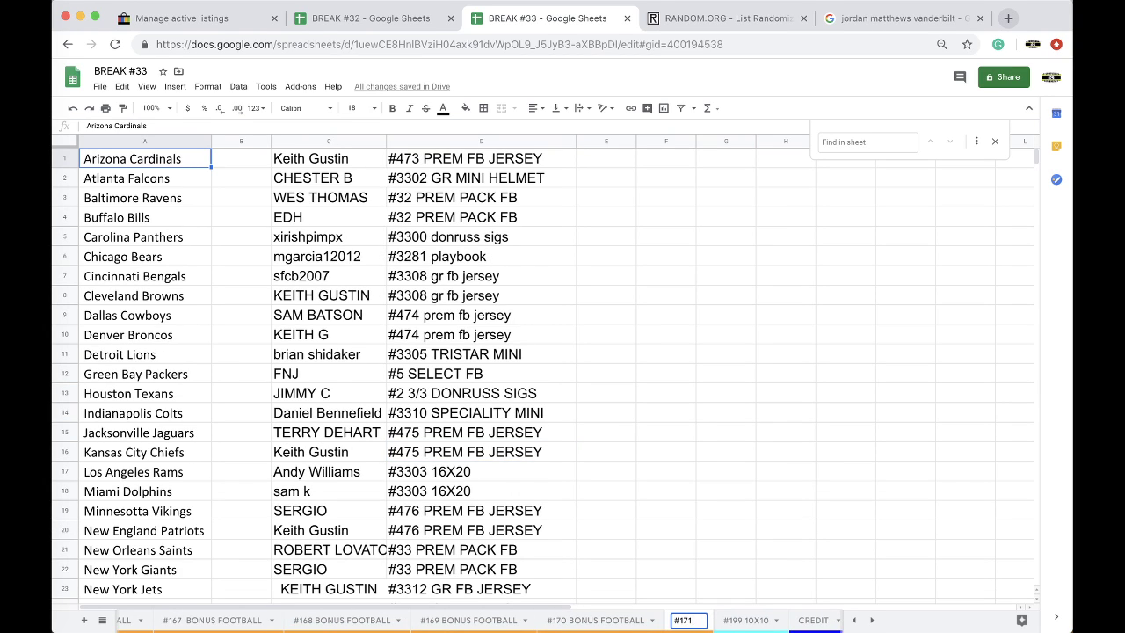
{"action": "type", "text": " BONUS FOOTBALL"}
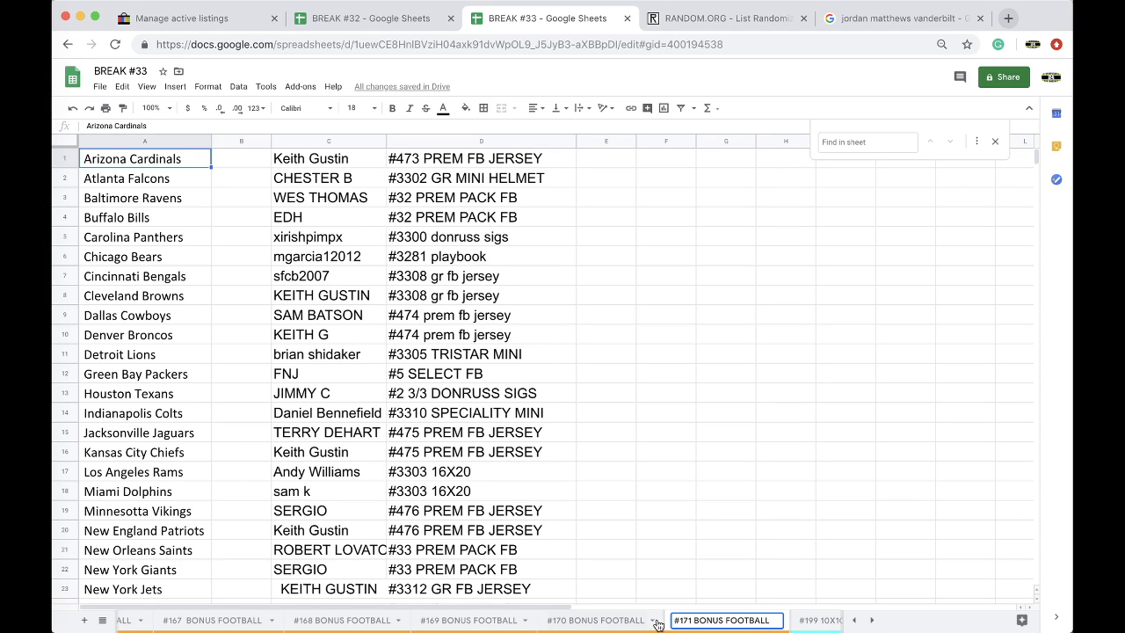
{"action": "key", "text": "Return"}
Step: Switch to the #3314 SPECIALITY GR MINI tab of BREAK #33
{"action": "left_click", "coordinate": [643, 620]}
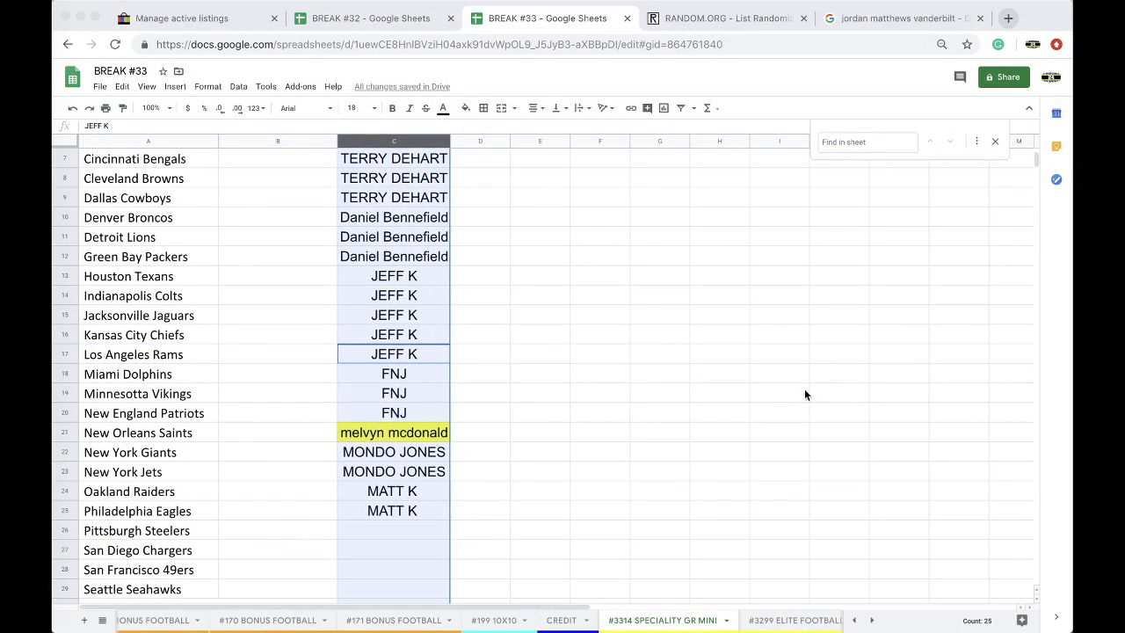
{"action": "scroll", "coordinate": [392, 389], "scroll_direction": "up", "scroll_amount": 3}
{"action": "scroll", "coordinate": [406, 347], "scroll_direction": "down", "scroll_amount": 5}
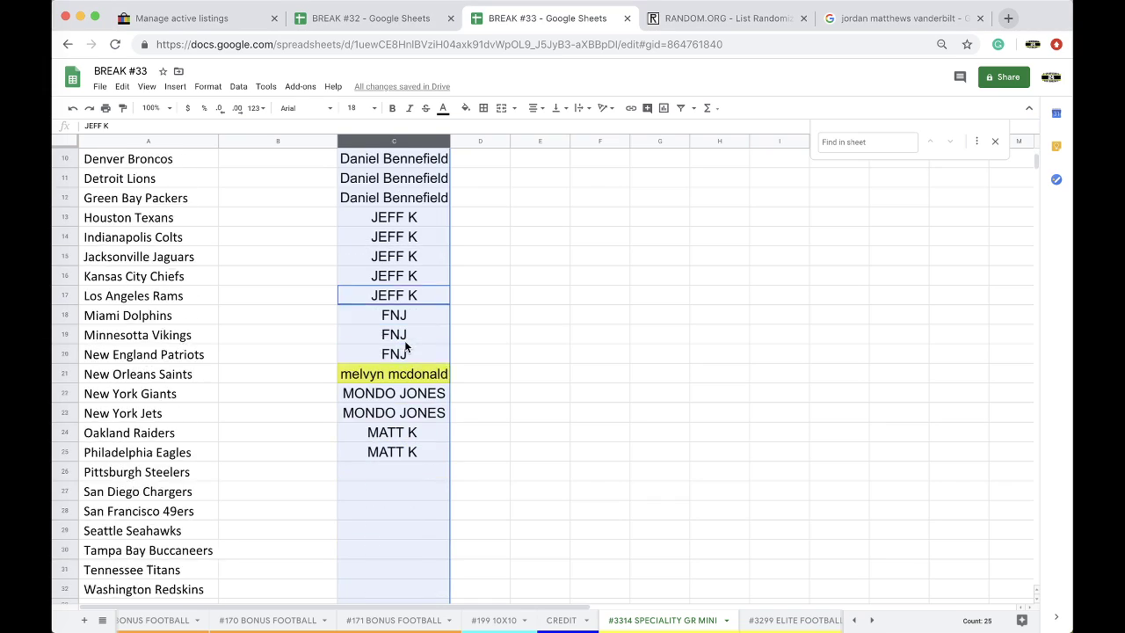
{"action": "left_click", "coordinate": [393, 412]}
{"action": "left_click", "coordinate": [394, 452]}
{"action": "scroll", "coordinate": [398, 305], "scroll_direction": "up", "scroll_amount": 3}
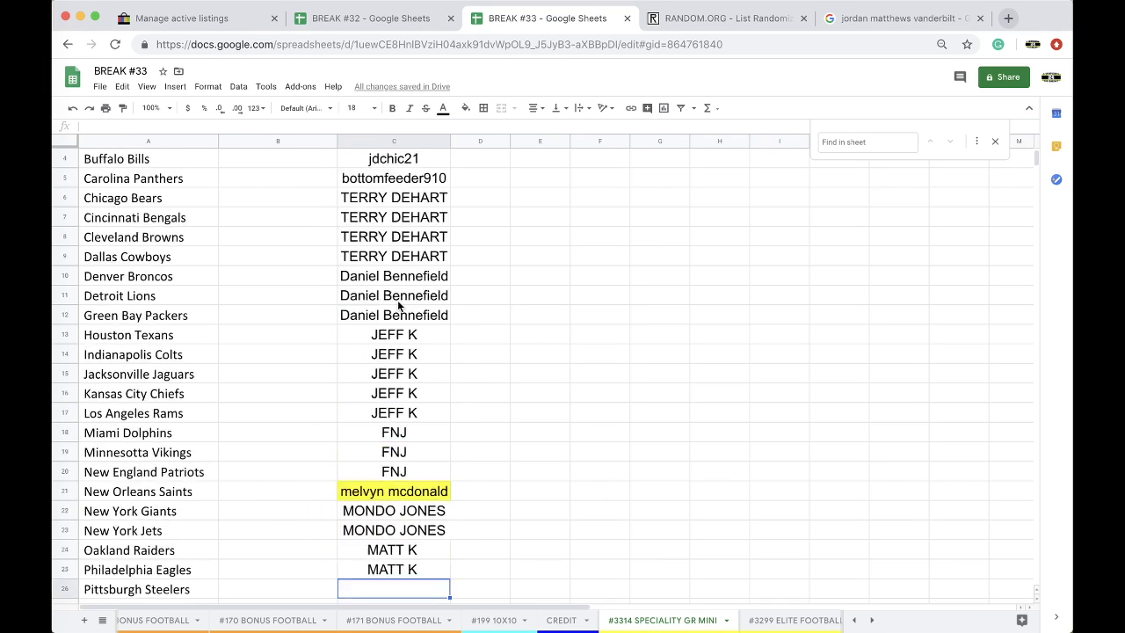
{"action": "scroll", "coordinate": [399, 305], "scroll_direction": "down", "scroll_amount": 4}
{"action": "type", "text": "JPEY"}
{"action": "key", "text": "BackSpace"}
{"action": "key", "text": "BackSpace"}
{"action": "key", "text": "BackSpace"}
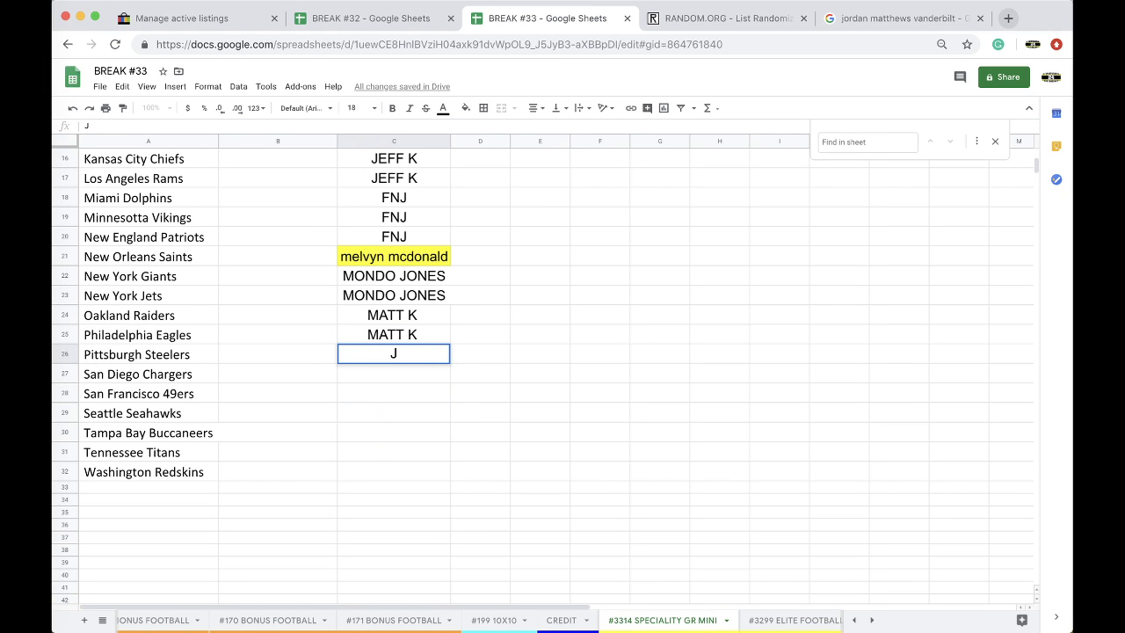
{"action": "type", "text": "OEY K"}
{"action": "left_click", "coordinate": [393, 314]}
Step: Copy JOEY K down through C30 and fill C26:C30 yellow
{"action": "left_click", "coordinate": [393, 356]}
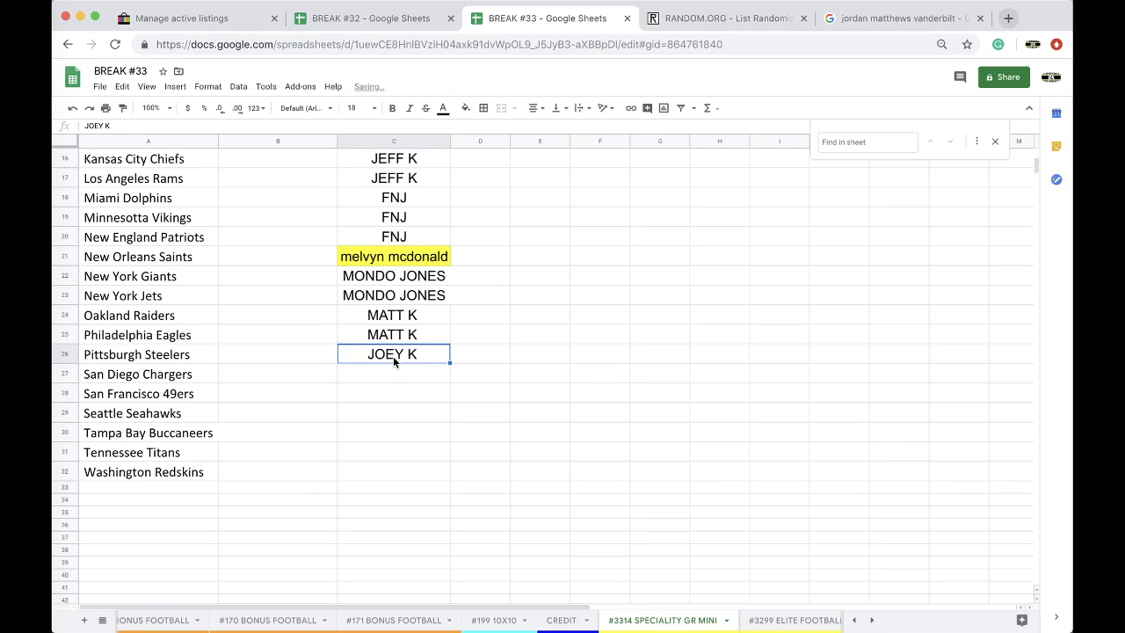
{"action": "key", "text": "ctrl+c"}
{"action": "key", "text": "Down"}
{"action": "key", "text": "ctrl+v"}
{"action": "key", "text": "Down"}
{"action": "key", "text": "ctrl+v"}
{"action": "key", "text": "Down"}
{"action": "key", "text": "ctrl+v"}
{"action": "key", "text": "Down"}
{"action": "key", "text": "ctrl+v"}
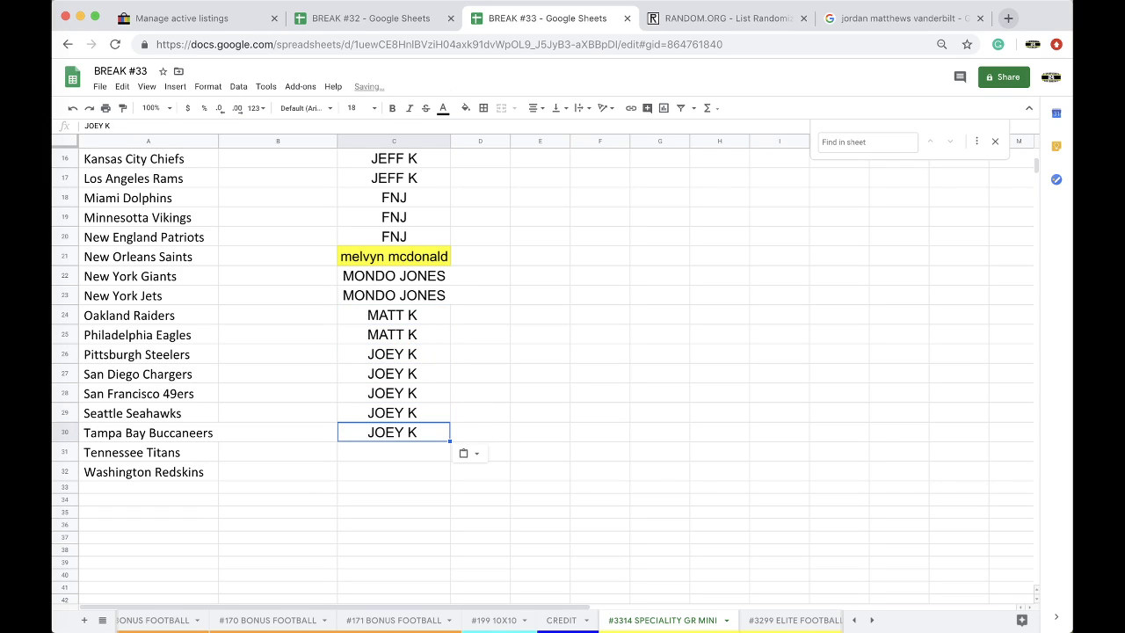
{"action": "left_click_drag", "start_coordinate": [379, 356], "coordinate": [373, 432]}
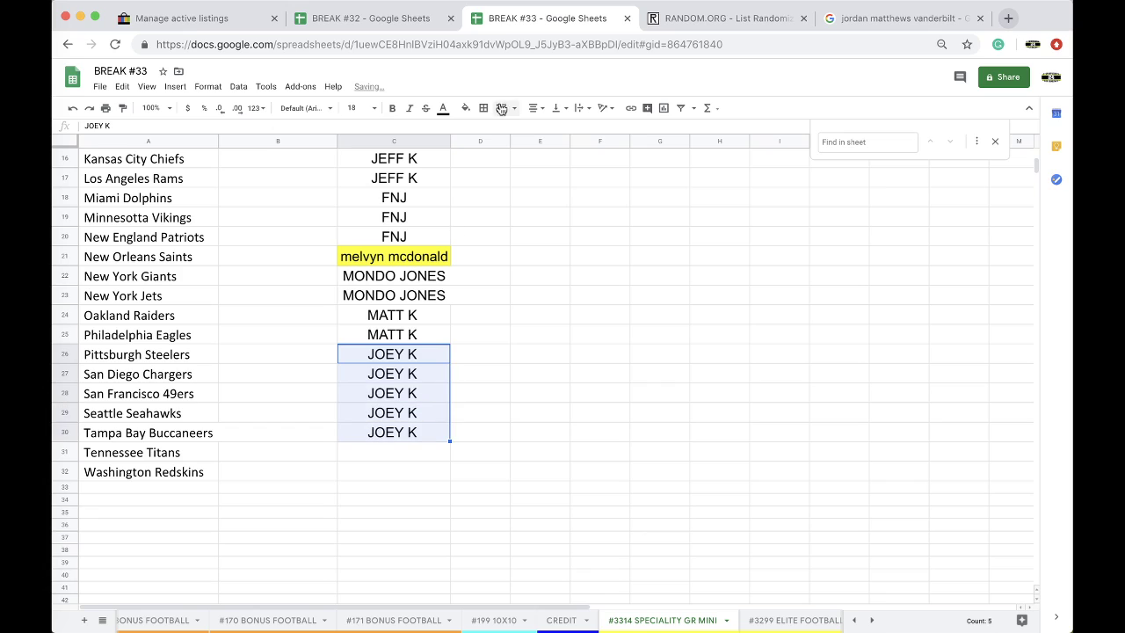
{"action": "left_click", "coordinate": [465, 108]}
{"action": "left_click", "coordinate": [508, 160]}
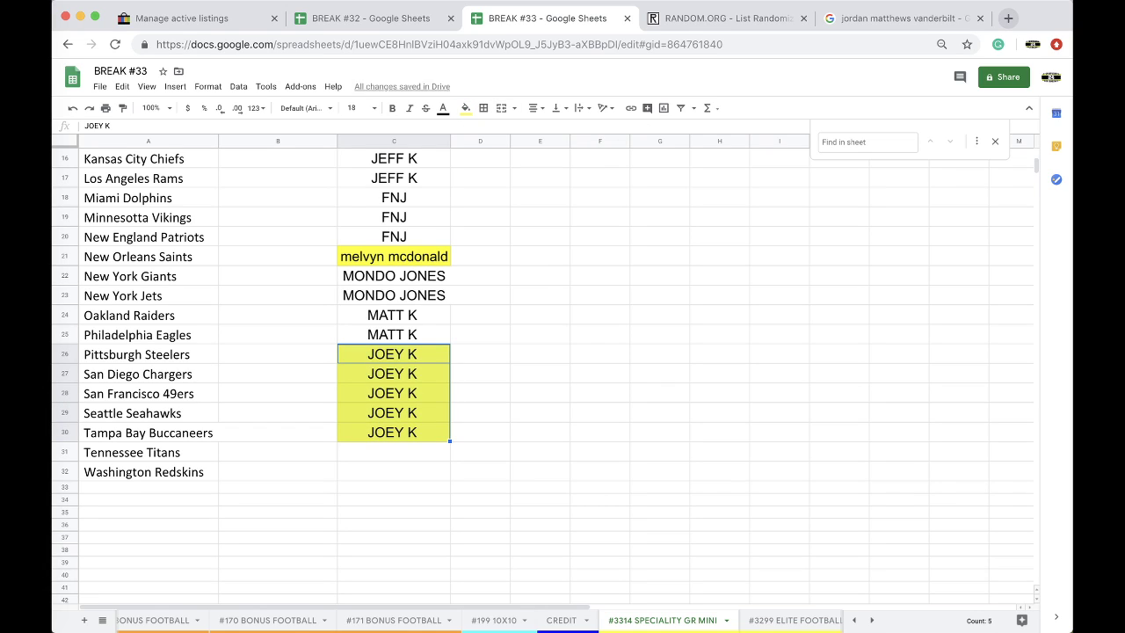
{"action": "left_click", "coordinate": [394, 434]}
{"action": "key", "text": "ctrl+c"}
{"action": "key", "text": "Down"}
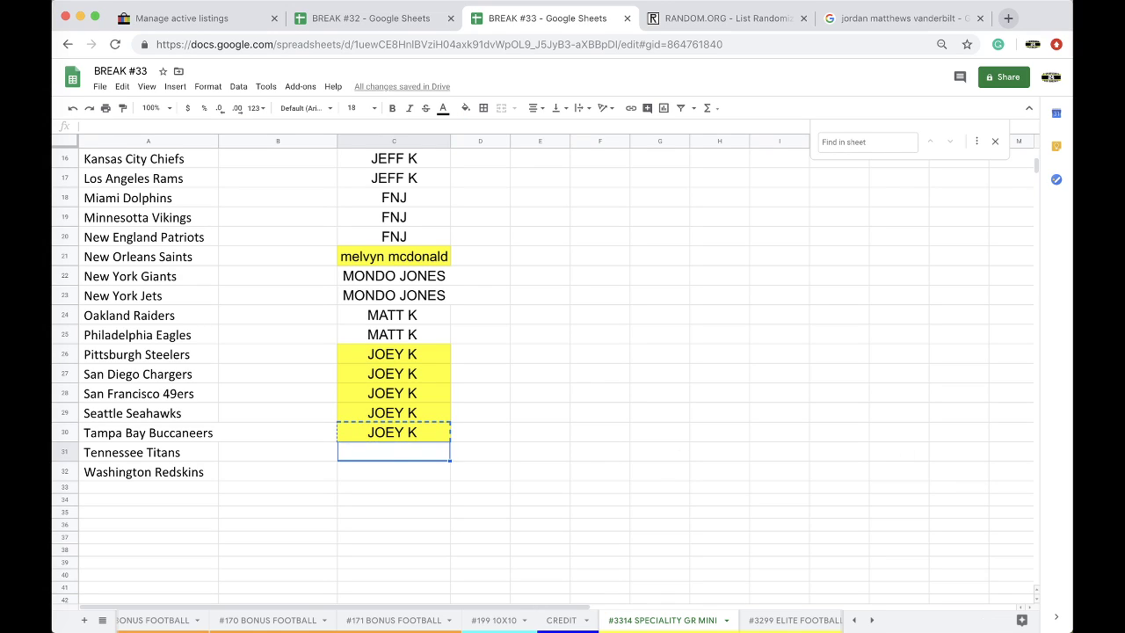
{"action": "key", "text": "ctrl+v"}
{"action": "key", "text": "Down"}
{"action": "key", "text": "ctrl+v"}
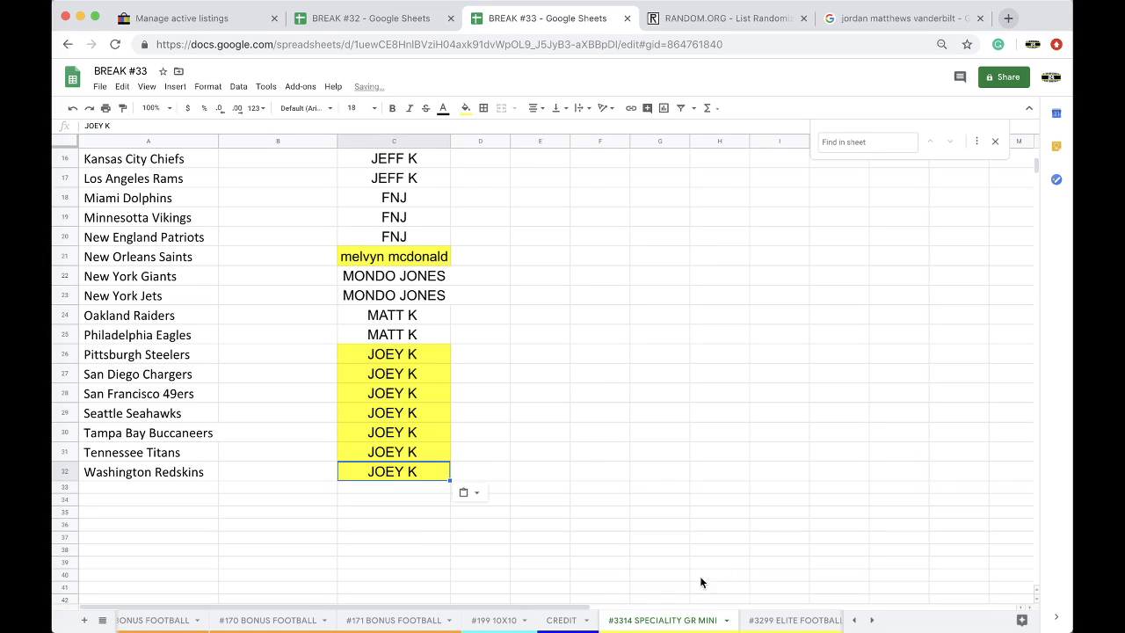
Step: Give the #3314 SPECIALITY GR MINI sheet tab a green colour
{"action": "right_click", "coordinate": [668, 621]}
{"action": "mouse_move", "coordinate": [666, 491]}
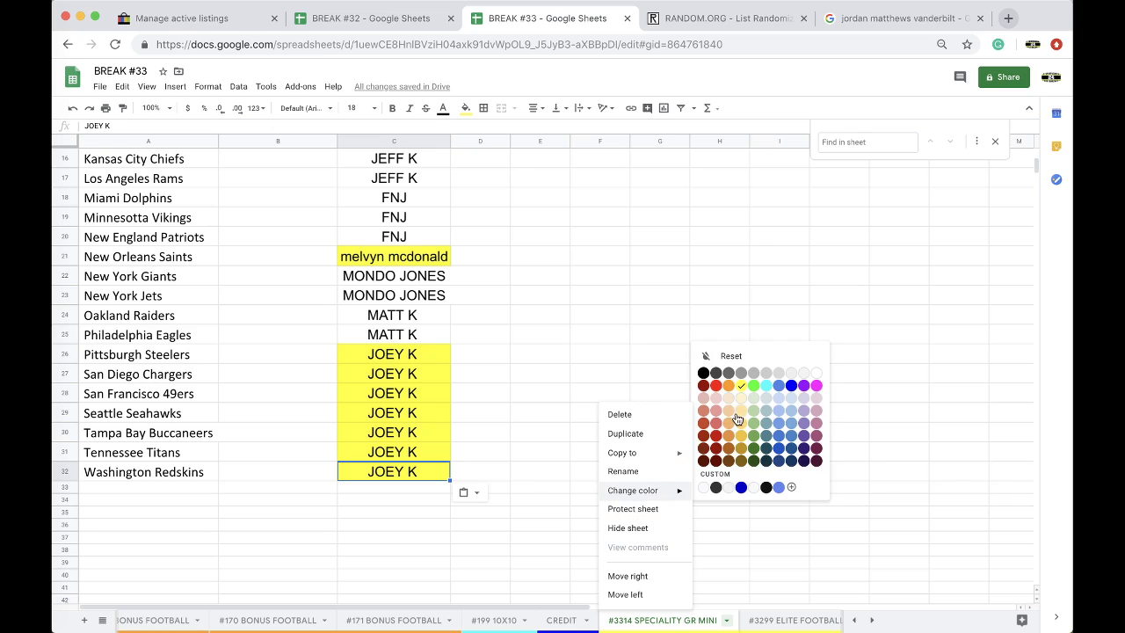
{"action": "left_click", "coordinate": [755, 387]}
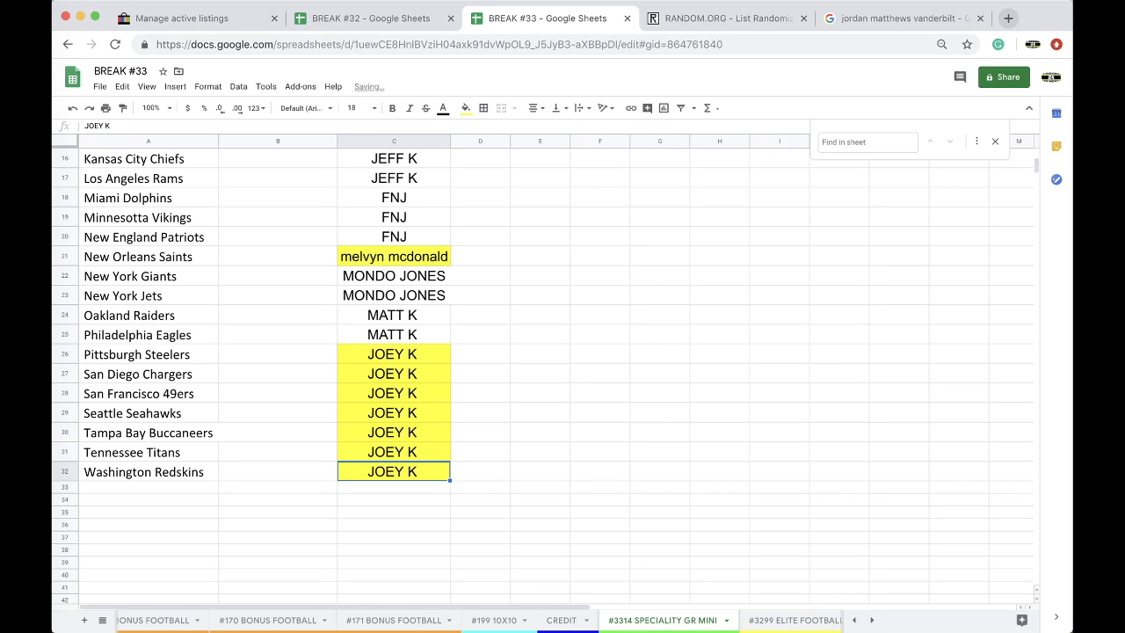
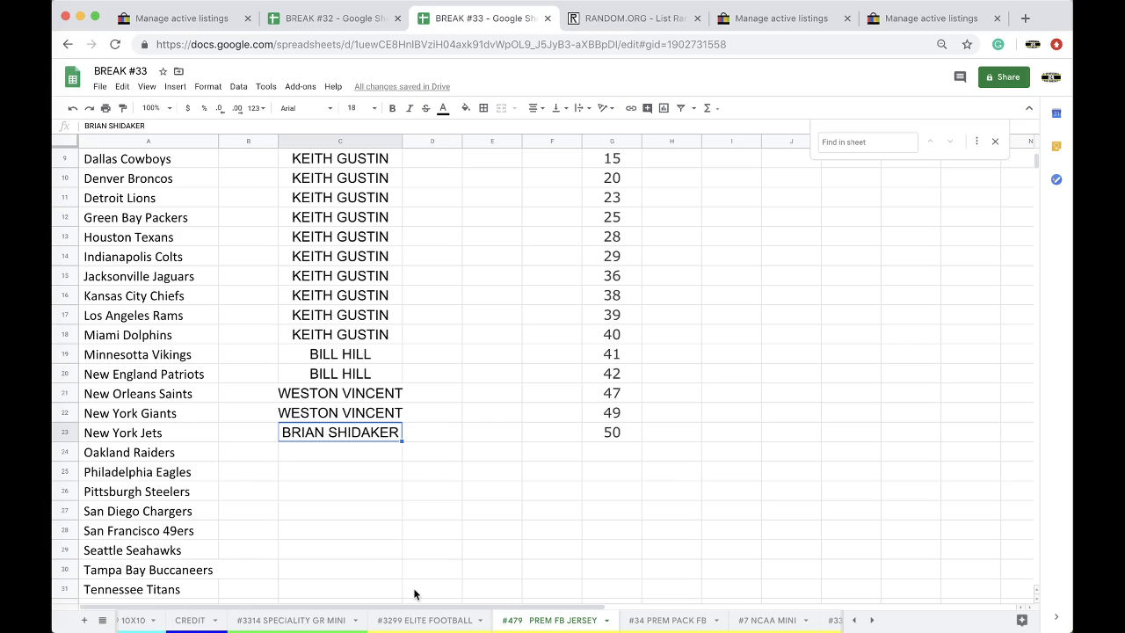
Step: Highlight the ten repeated buyer cells C9:C18 on #479 PREM FB JERSEY in yellow
{"action": "scroll", "coordinate": [360, 626], "scroll_direction": "left", "scroll_amount": 2}
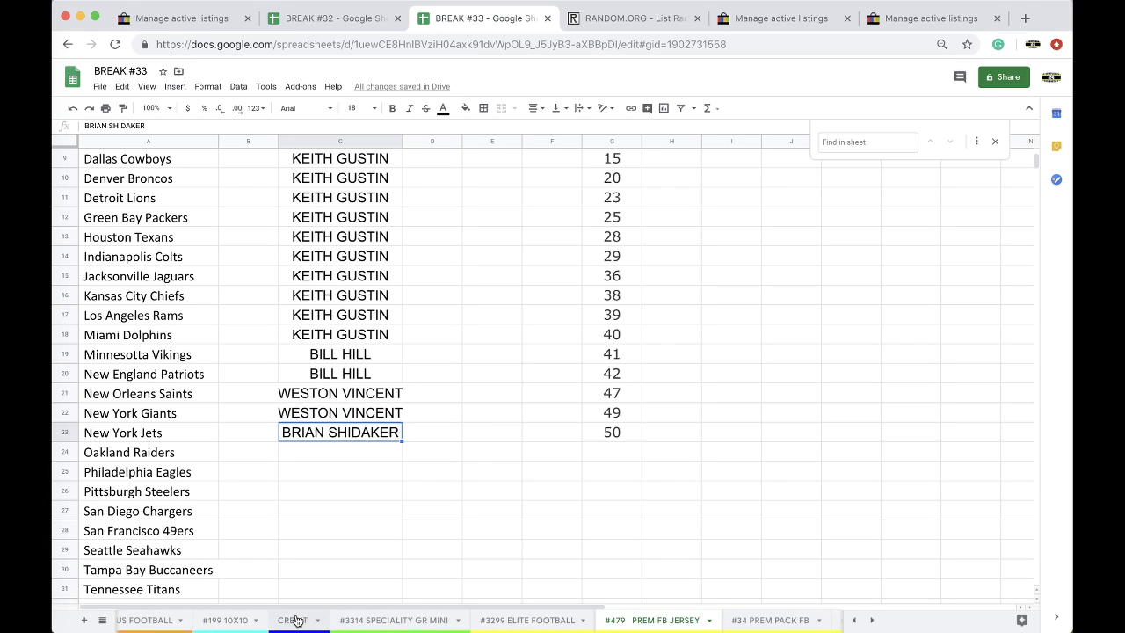
{"action": "left_click_drag", "start_coordinate": [351, 163], "coordinate": [348, 332]}
{"action": "left_click", "coordinate": [466, 108]}
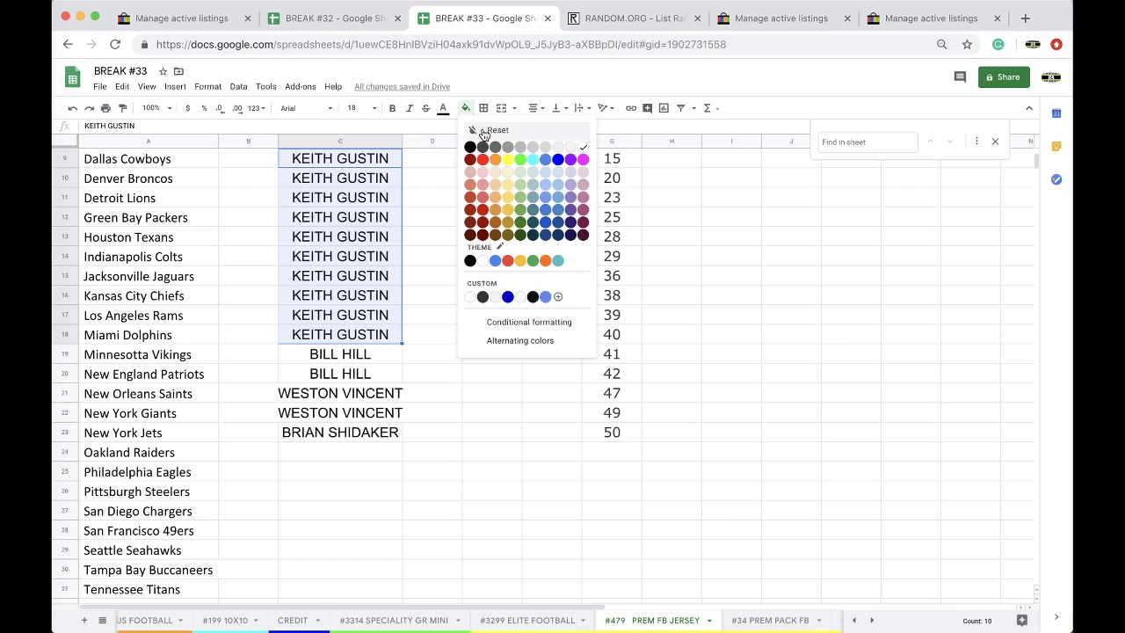
{"action": "left_click", "coordinate": [505, 172]}
Step: Move the #3315 16x20 auto photo and #6 PLATES AND PATCHY POOS tabs ahead of #7 NCAA MINI
{"action": "scroll", "coordinate": [517, 625], "scroll_direction": "right", "scroll_amount": 3}
{"action": "left_click", "coordinate": [578, 620]}
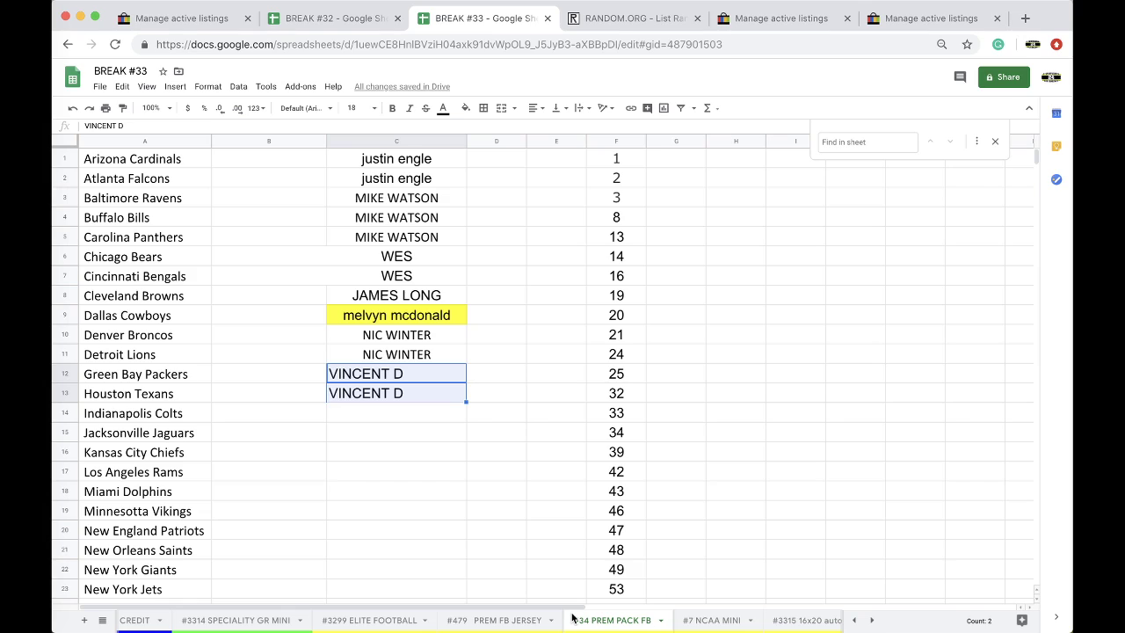
{"action": "scroll", "coordinate": [584, 620], "scroll_direction": "right", "scroll_amount": 2}
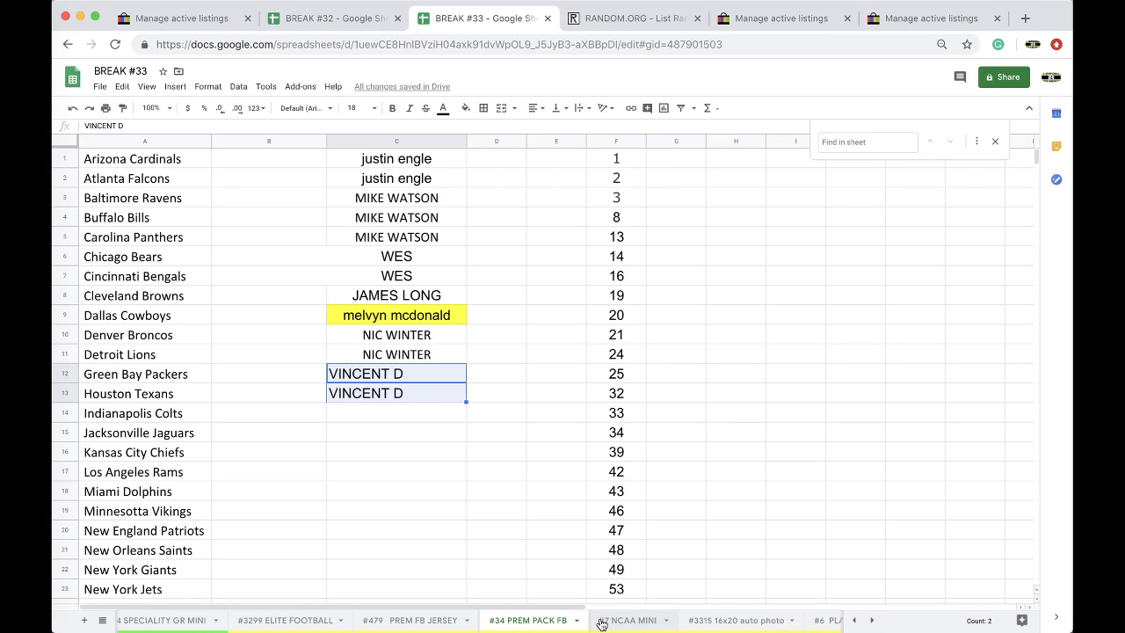
{"action": "left_click", "coordinate": [601, 622]}
{"action": "left_click", "coordinate": [709, 621]}
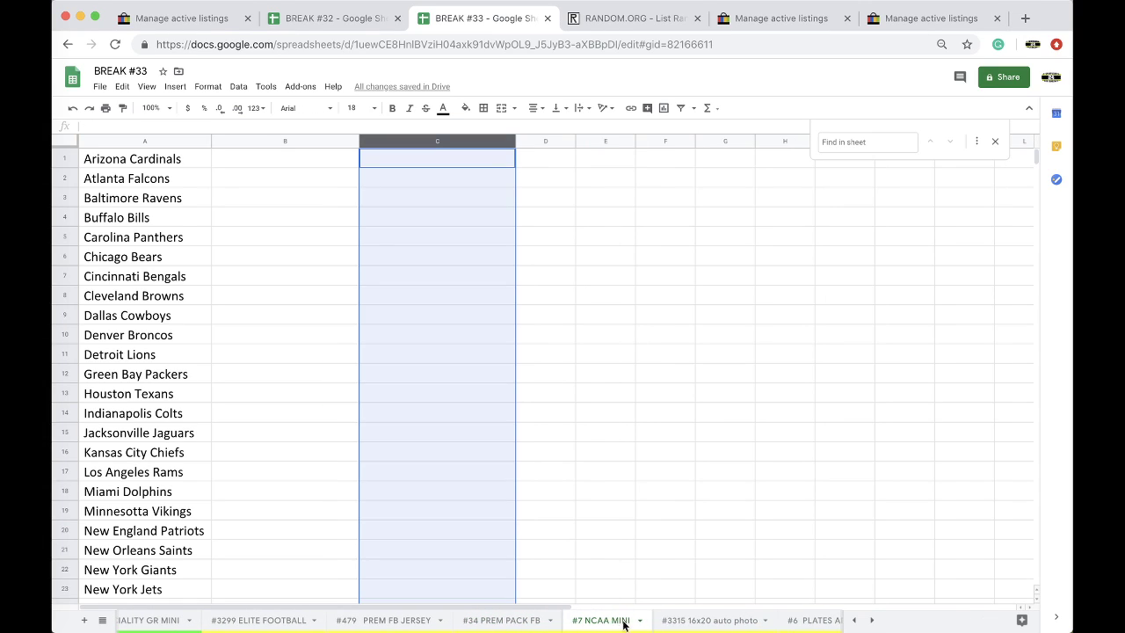
{"action": "left_click_drag", "start_coordinate": [709, 622], "coordinate": [616, 626]}
{"action": "left_click", "coordinate": [686, 622]}
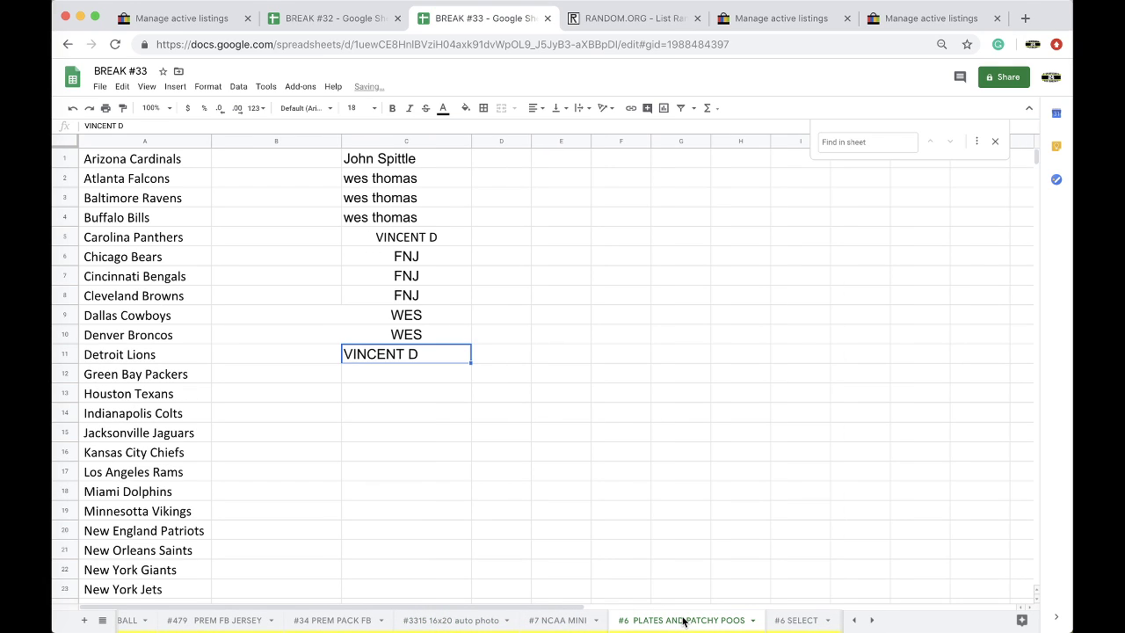
{"action": "left_click_drag", "start_coordinate": [684, 621], "coordinate": [580, 622]}
Step: Look through #6 PANINI ONE and #3314 SPECIALITY GR MINI, ending on the CREDIT sheet
{"action": "left_click", "coordinate": [580, 622]}
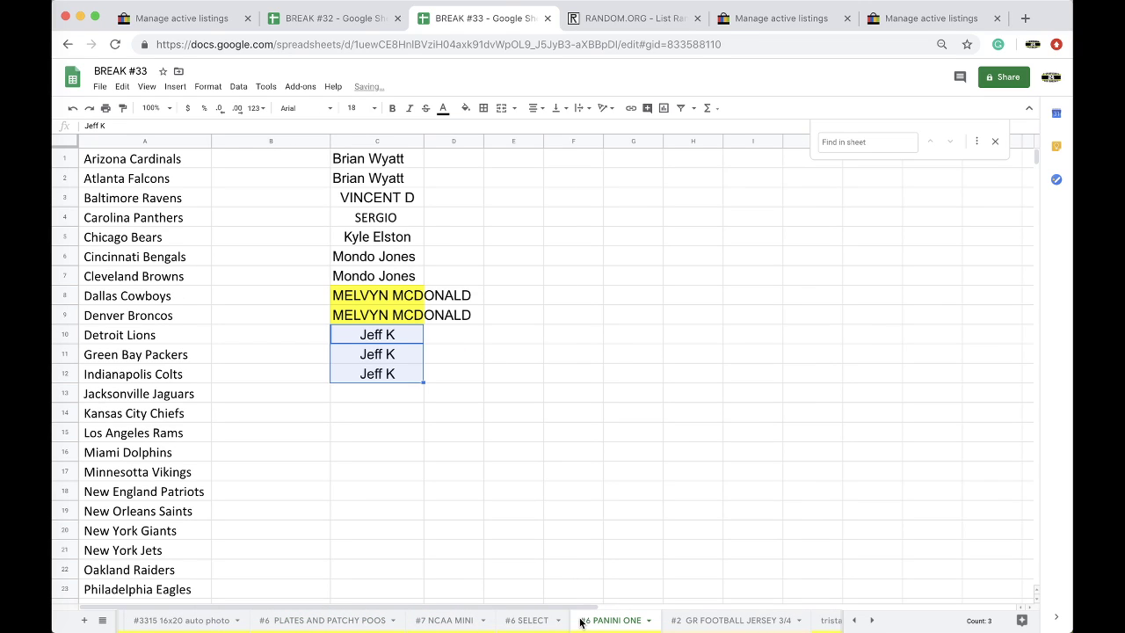
{"action": "scroll", "coordinate": [577, 622], "scroll_direction": "right", "scroll_amount": 10}
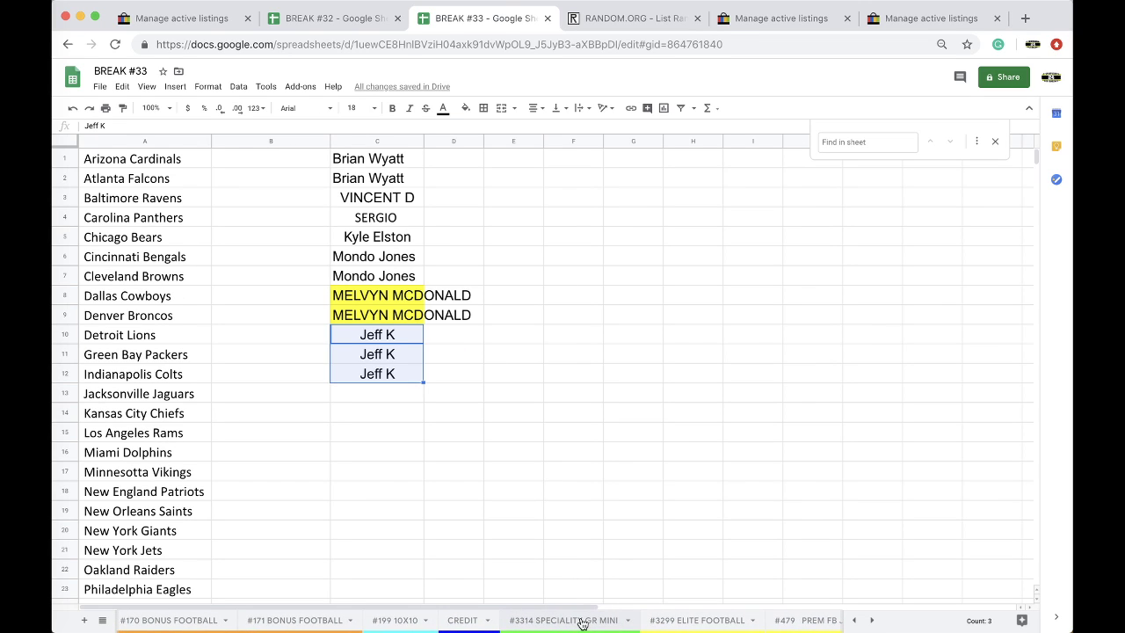
{"action": "left_click", "coordinate": [580, 623]}
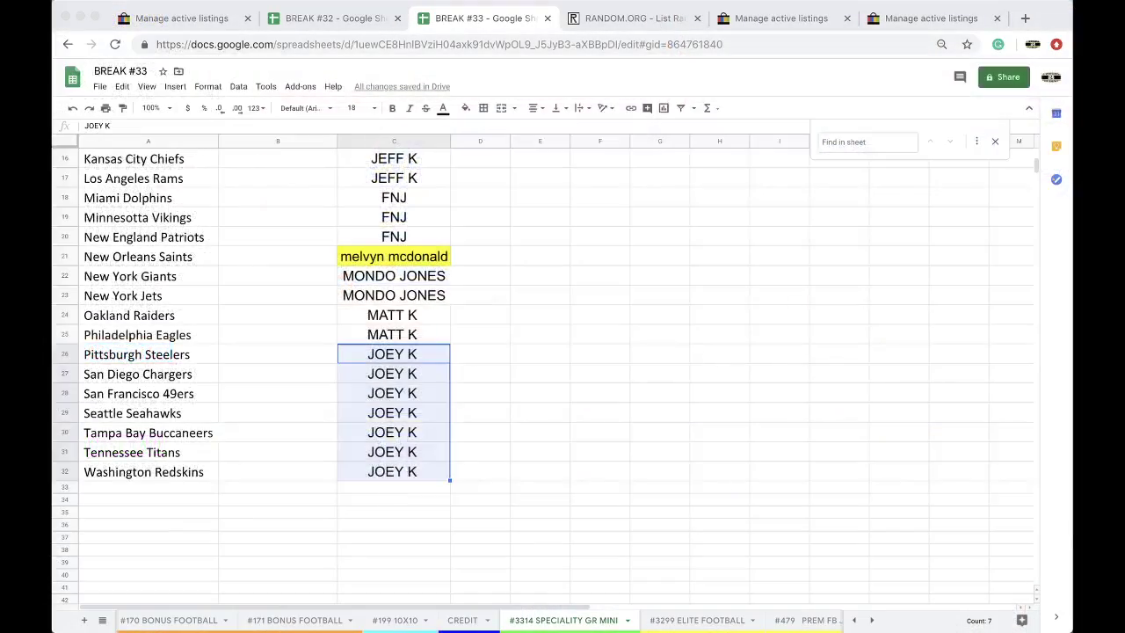
{"action": "left_click", "coordinate": [397, 626]}
{"action": "left_click", "coordinate": [465, 620]}
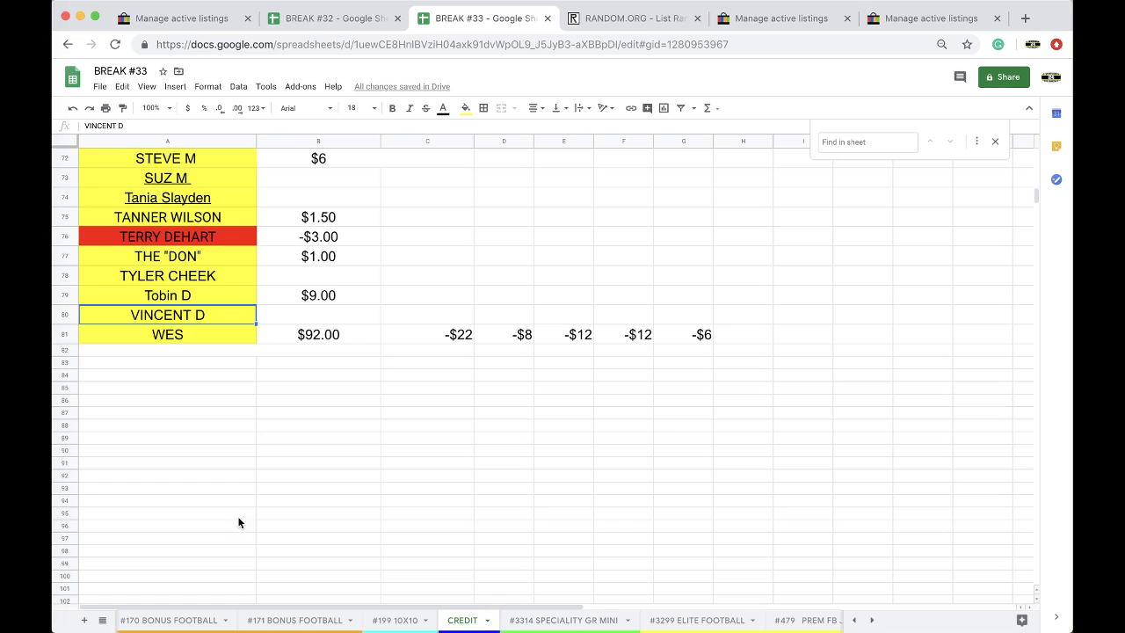
{"action": "scroll", "coordinate": [289, 482], "scroll_direction": "up", "scroll_amount": 8}
Step: On #3299 ELITE FOOTBALL, enter the buyer's initials in C19 and copy them down to C21
{"action": "scroll", "coordinate": [289, 482], "scroll_direction": "up", "scroll_amount": 1}
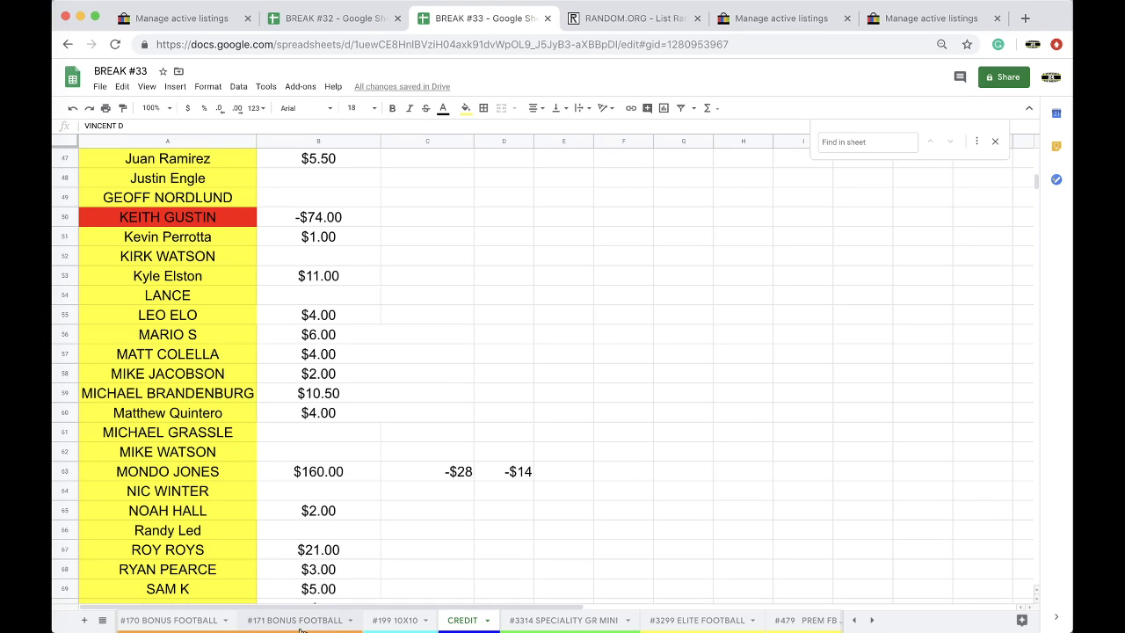
{"action": "scroll", "coordinate": [471, 619], "scroll_direction": "right", "scroll_amount": 2}
{"action": "left_click", "coordinate": [572, 620]}
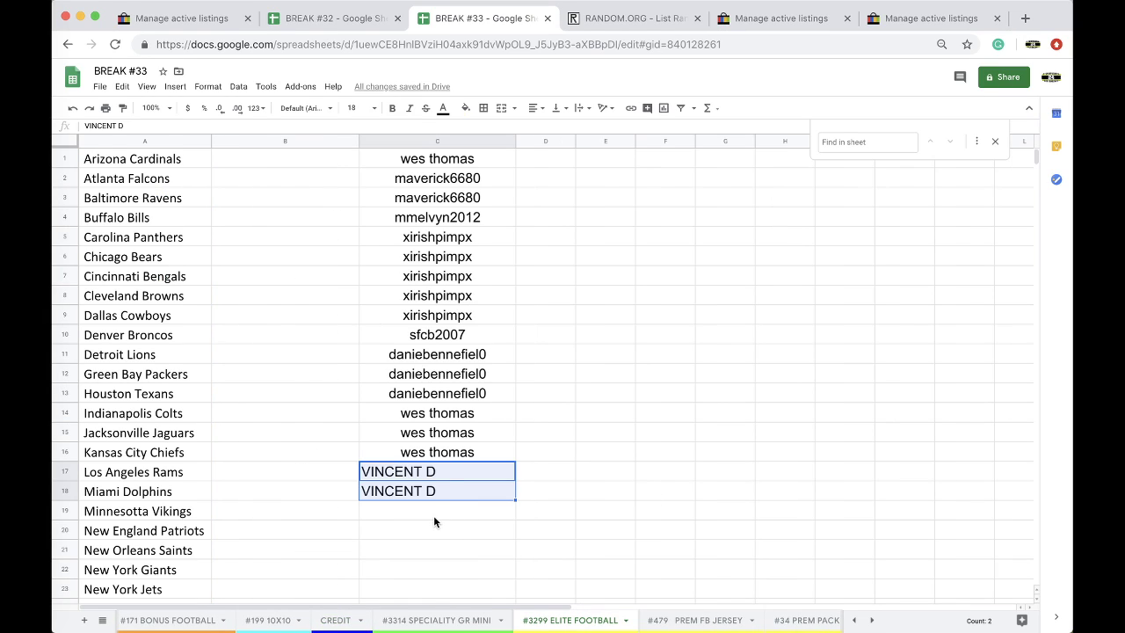
{"action": "left_click", "coordinate": [423, 518]}
{"action": "type", "text": "FNJ"}
{"action": "key", "text": "Return"}
{"action": "left_click", "coordinate": [420, 514]}
{"action": "key", "text": "ctrl+c"}
{"action": "key", "text": "Down"}
{"action": "key", "text": "ctrl+v"}
{"action": "key", "text": "Down"}
{"action": "key", "text": "ctrl+v"}
Step: Fill C19:C21 red, then change the fill to yellow
{"action": "left_click", "coordinate": [414, 508]}
{"action": "left_click_drag", "start_coordinate": [413, 528], "coordinate": [394, 512]}
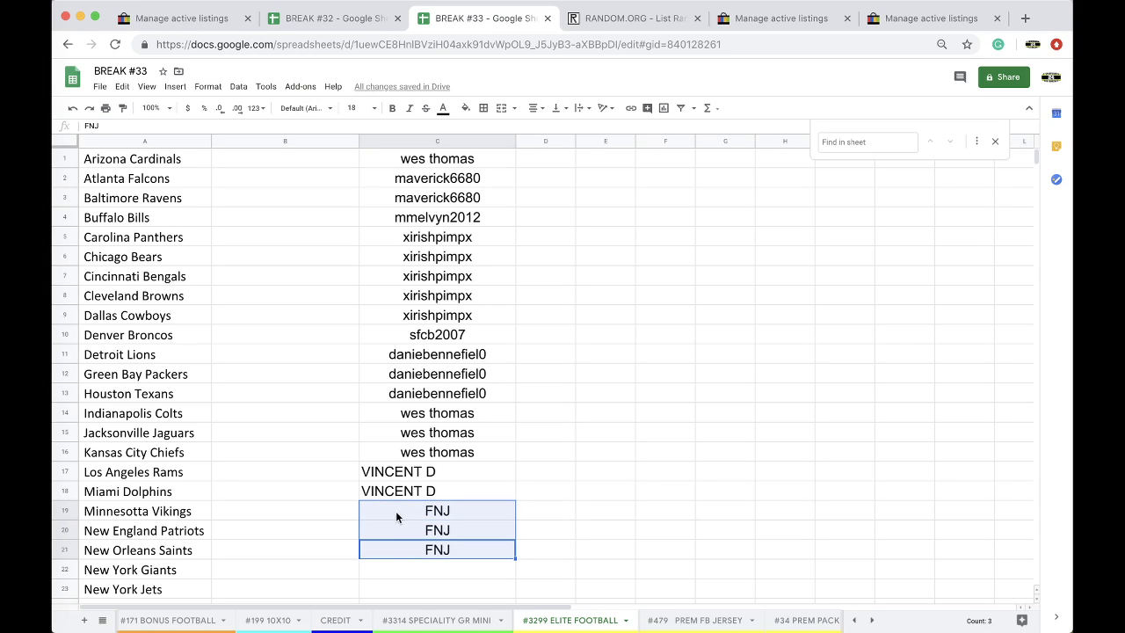
{"action": "left_click", "coordinate": [535, 107]}
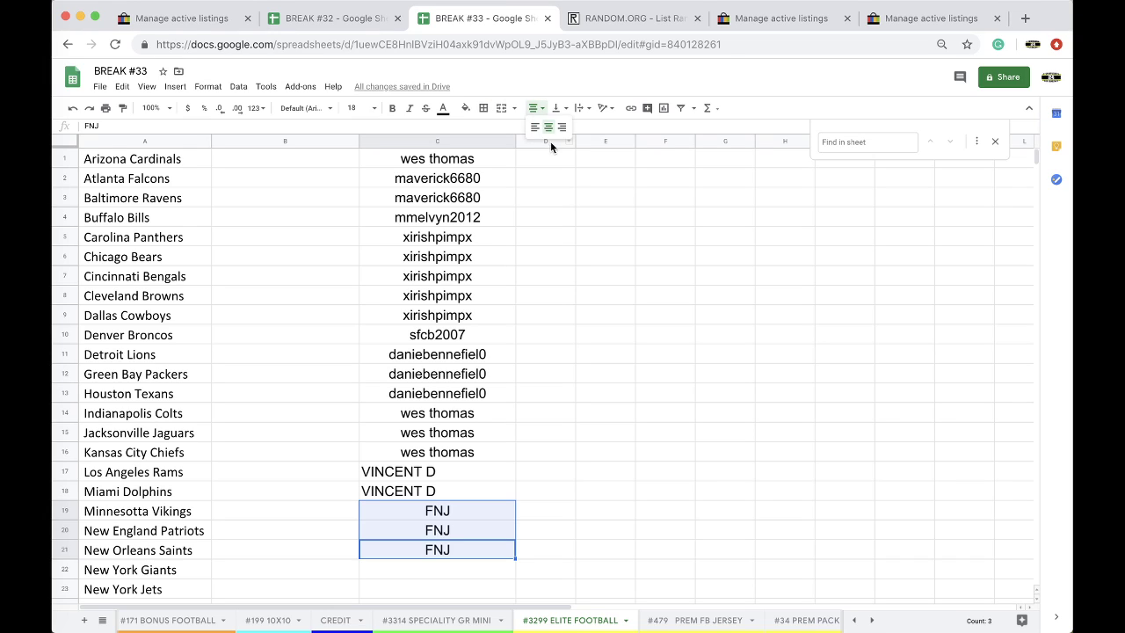
{"action": "left_click", "coordinate": [466, 107]}
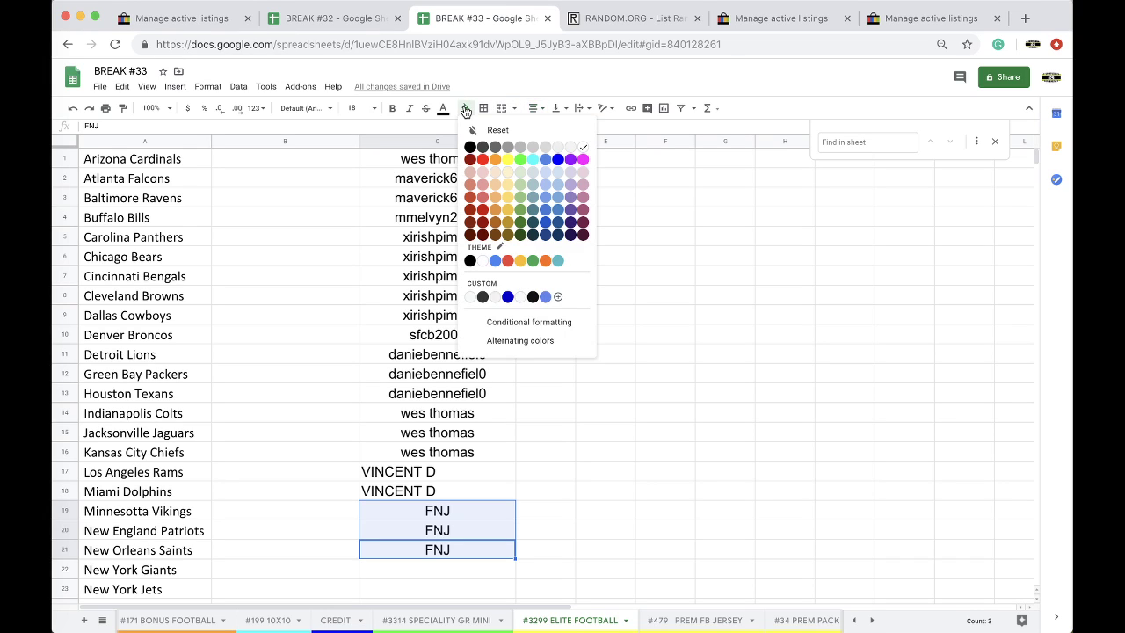
{"action": "left_click", "coordinate": [482, 159]}
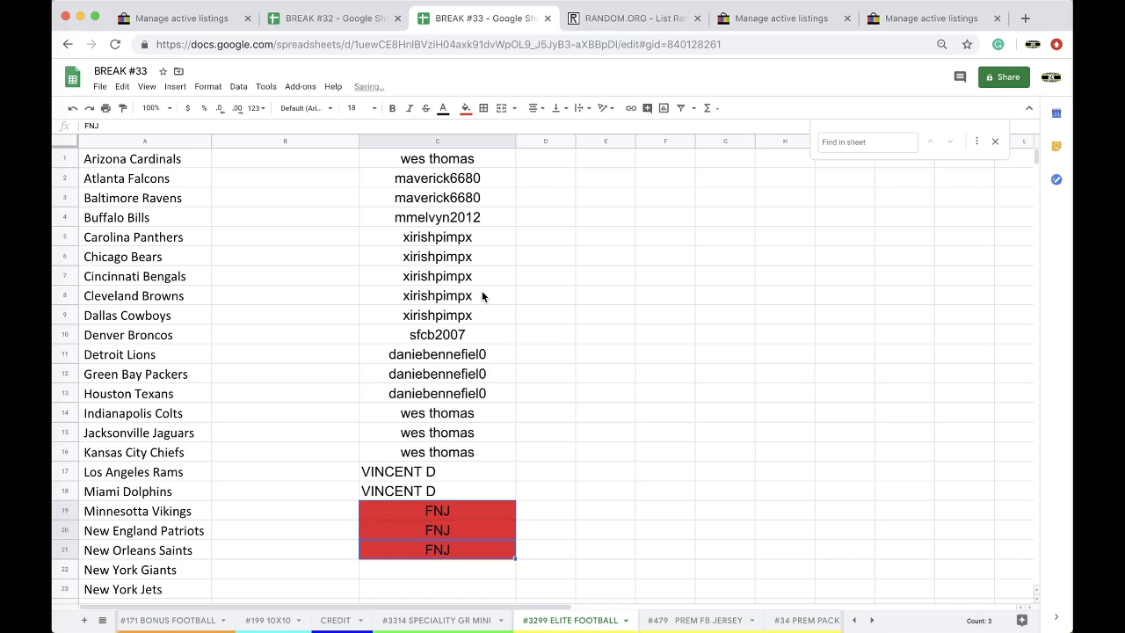
{"action": "left_click", "coordinate": [466, 107]}
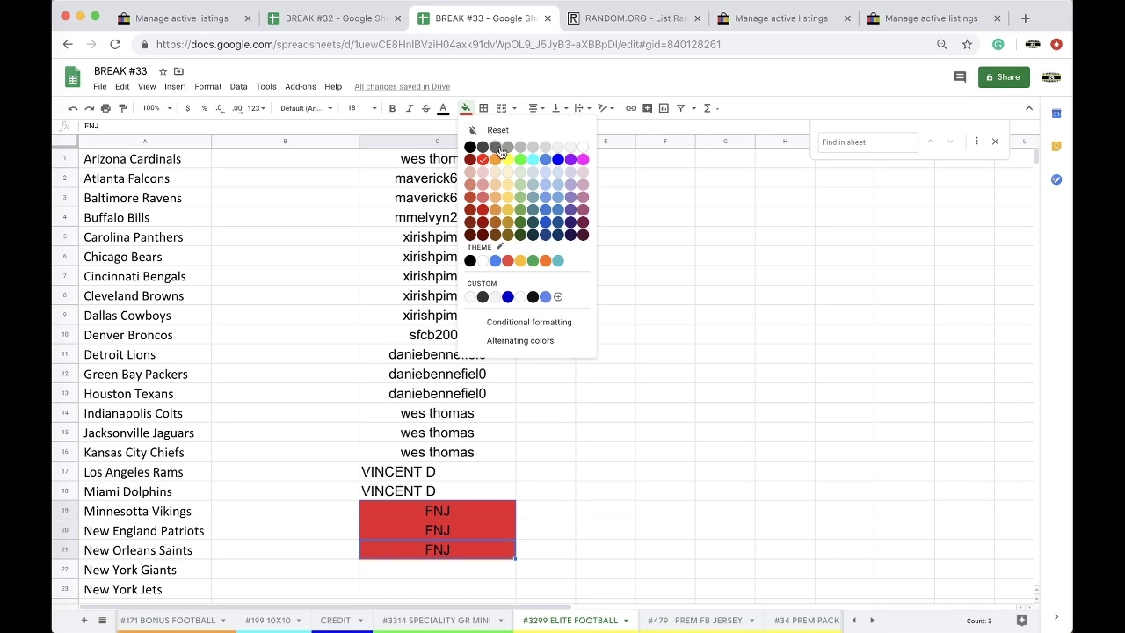
{"action": "left_click", "coordinate": [506, 157]}
{"action": "left_click", "coordinate": [442, 620]}
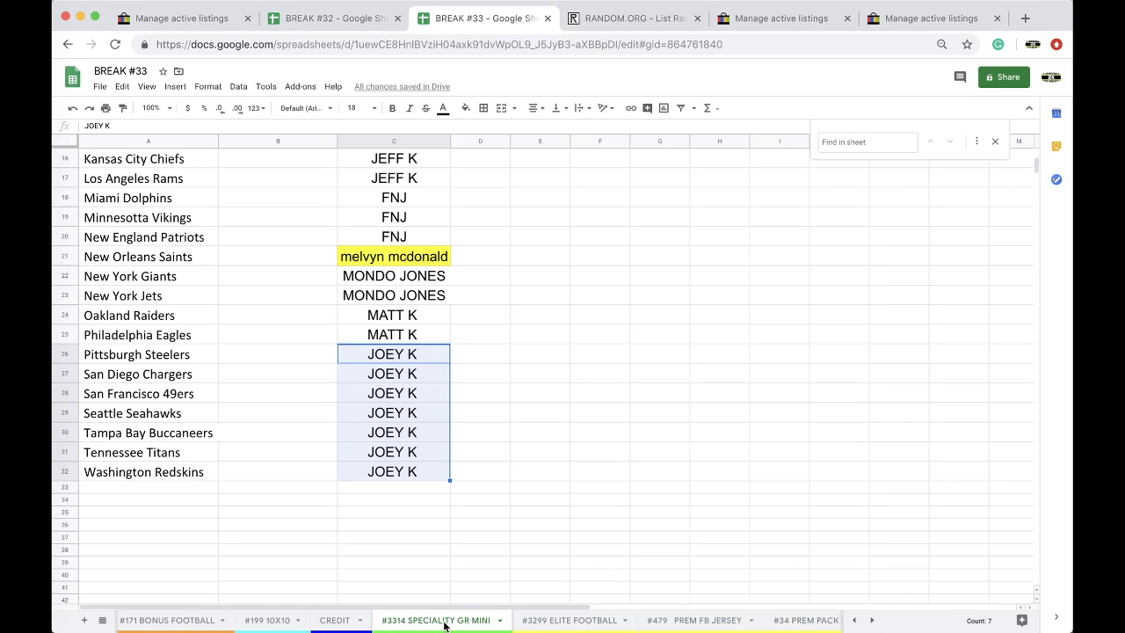
{"action": "scroll", "coordinate": [444, 625], "scroll_direction": "right", "scroll_amount": 2}
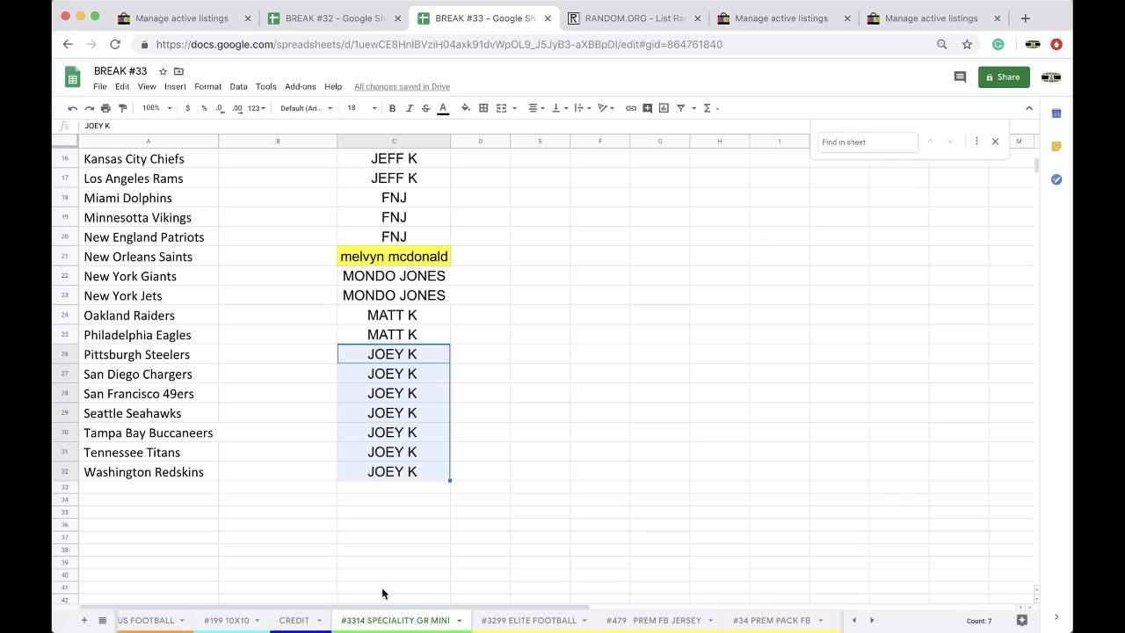
{"action": "left_click", "coordinate": [387, 258]}
Step: Reset the yellow fill on C21, then on C9 of #34 PREM PACK FB
{"action": "left_click", "coordinate": [466, 107]}
{"action": "left_click", "coordinate": [472, 129]}
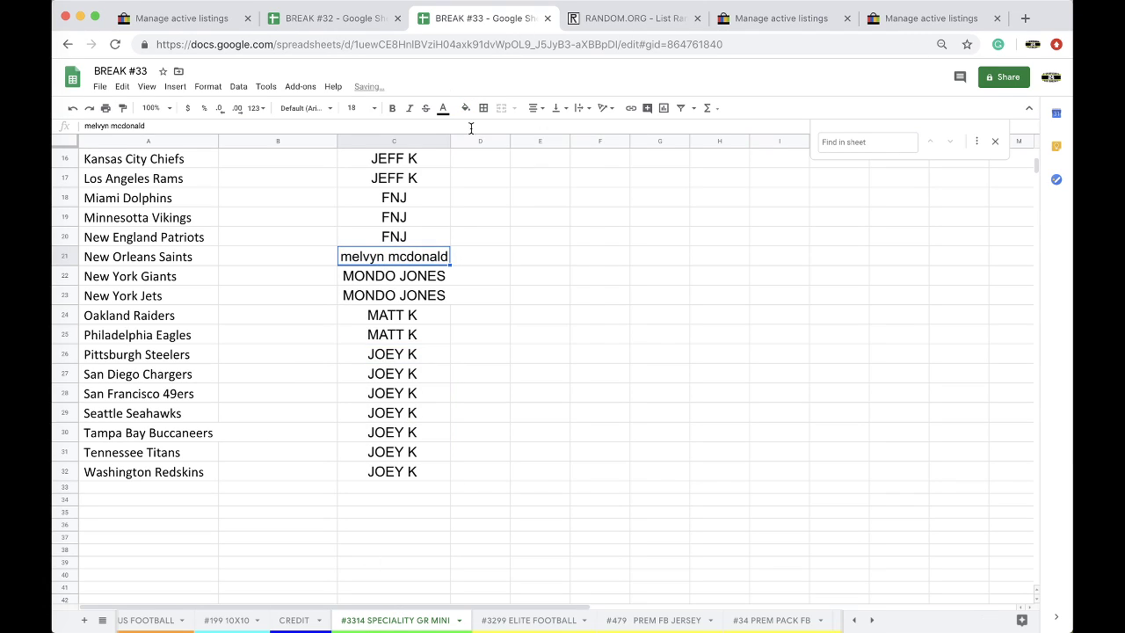
{"action": "scroll", "coordinate": [378, 455], "scroll_direction": "up", "scroll_amount": 5}
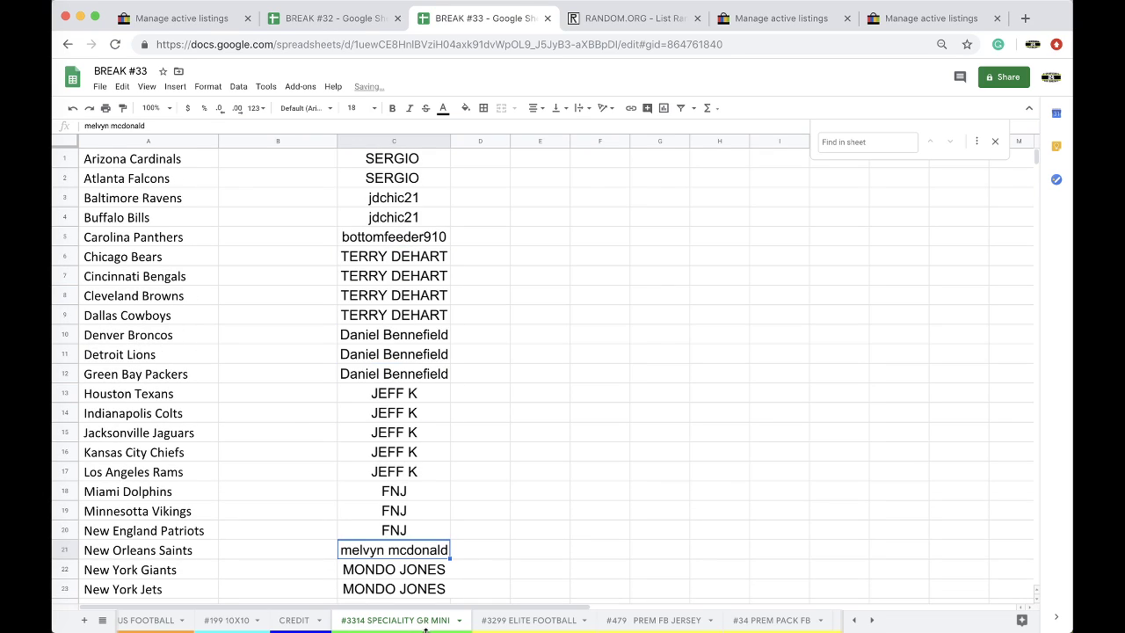
{"action": "left_click", "coordinate": [493, 621]}
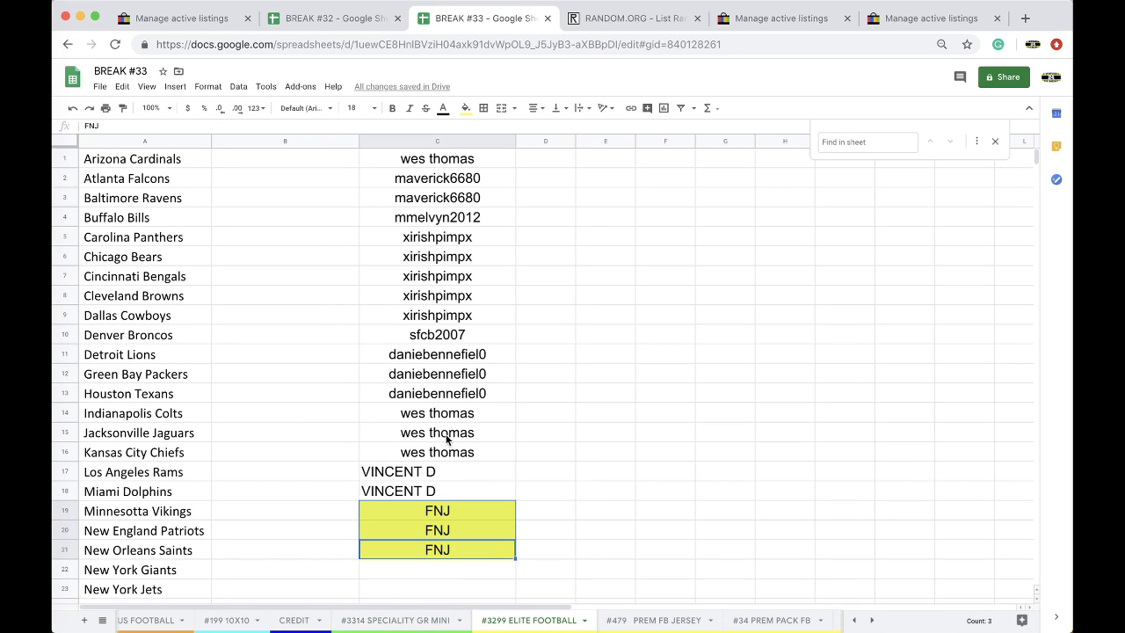
{"action": "left_click", "coordinate": [650, 620]}
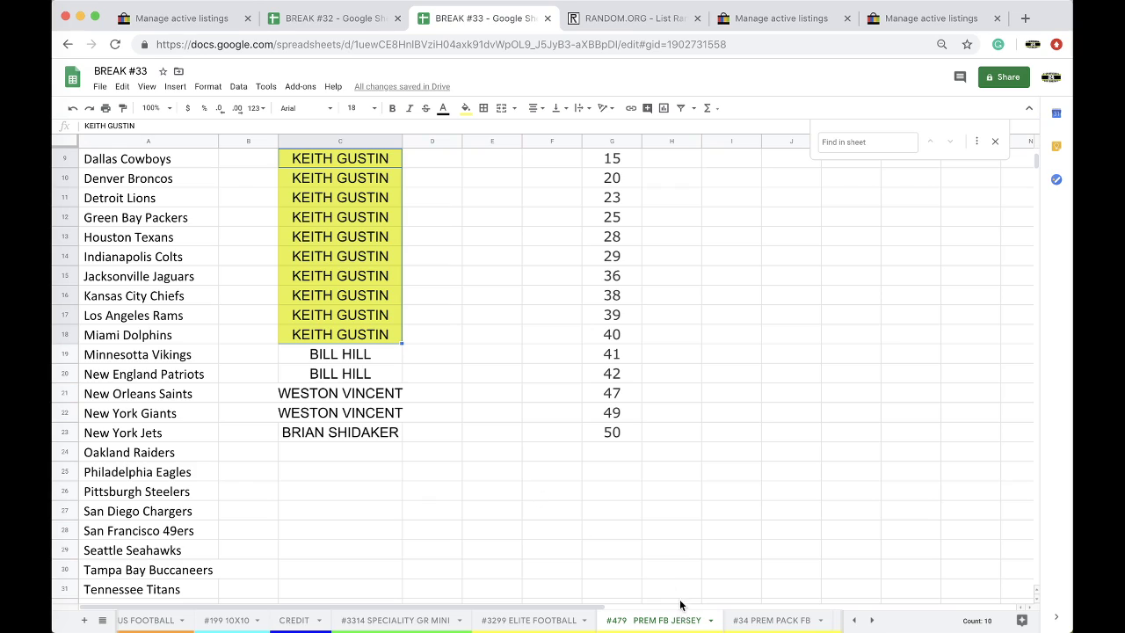
{"action": "left_click", "coordinate": [736, 620]}
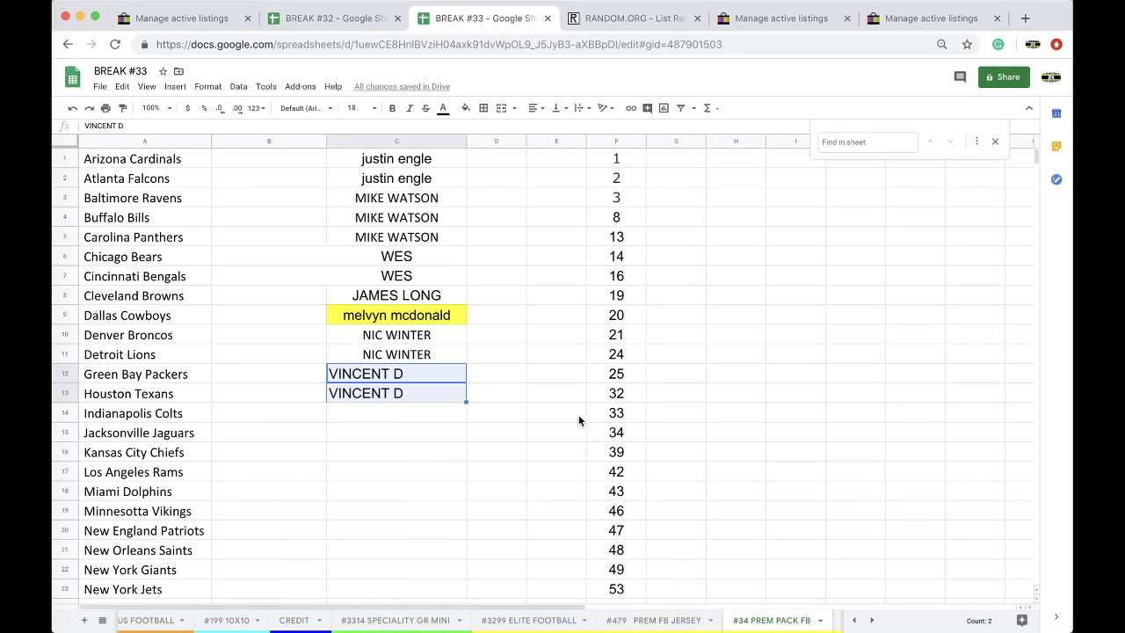
{"action": "left_click", "coordinate": [442, 316]}
{"action": "left_click", "coordinate": [463, 109]}
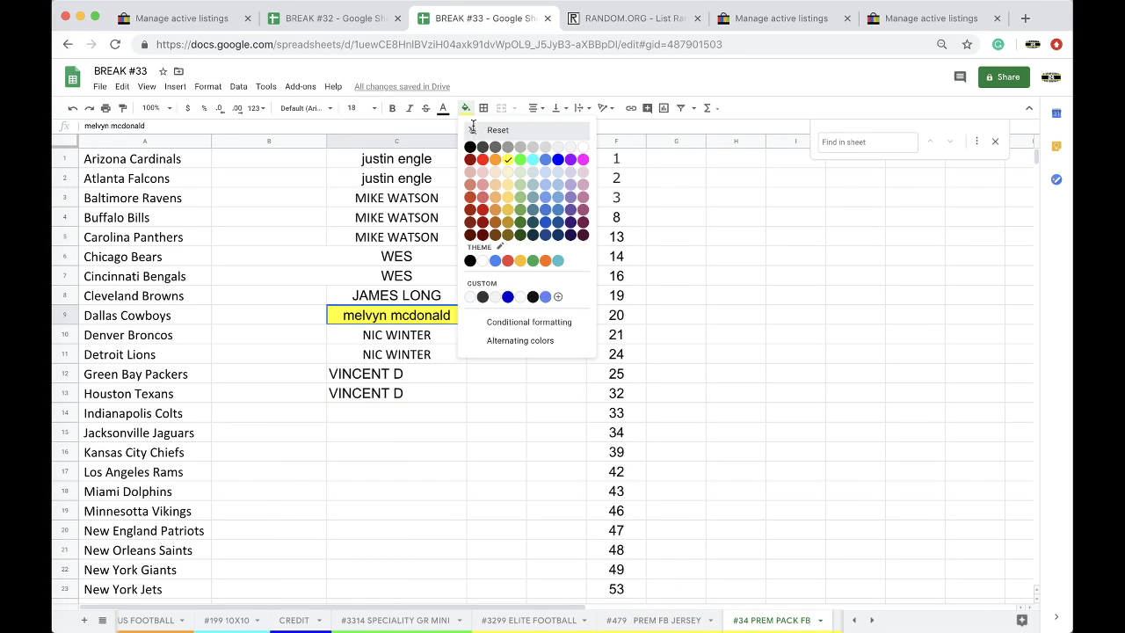
{"action": "left_click", "coordinate": [497, 130]}
Step: Remove the yellow fill from C11:C12 on the #6 SELECT tab
{"action": "scroll", "coordinate": [646, 626], "scroll_direction": "right", "scroll_amount": 5}
{"action": "left_click", "coordinate": [622, 626]}
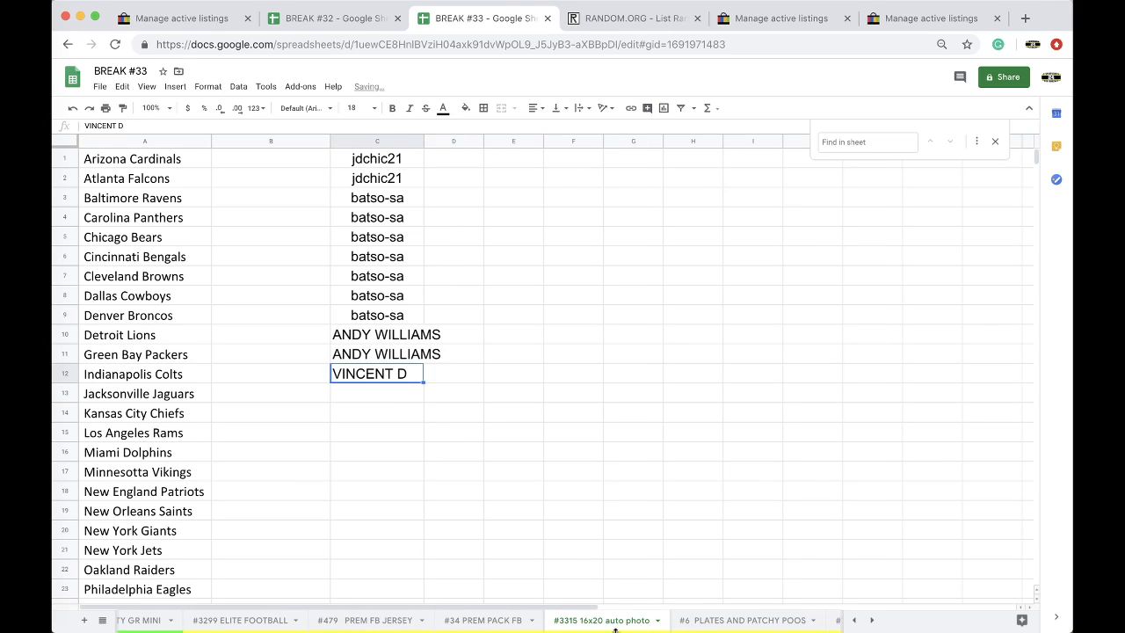
{"action": "left_click", "coordinate": [715, 619]}
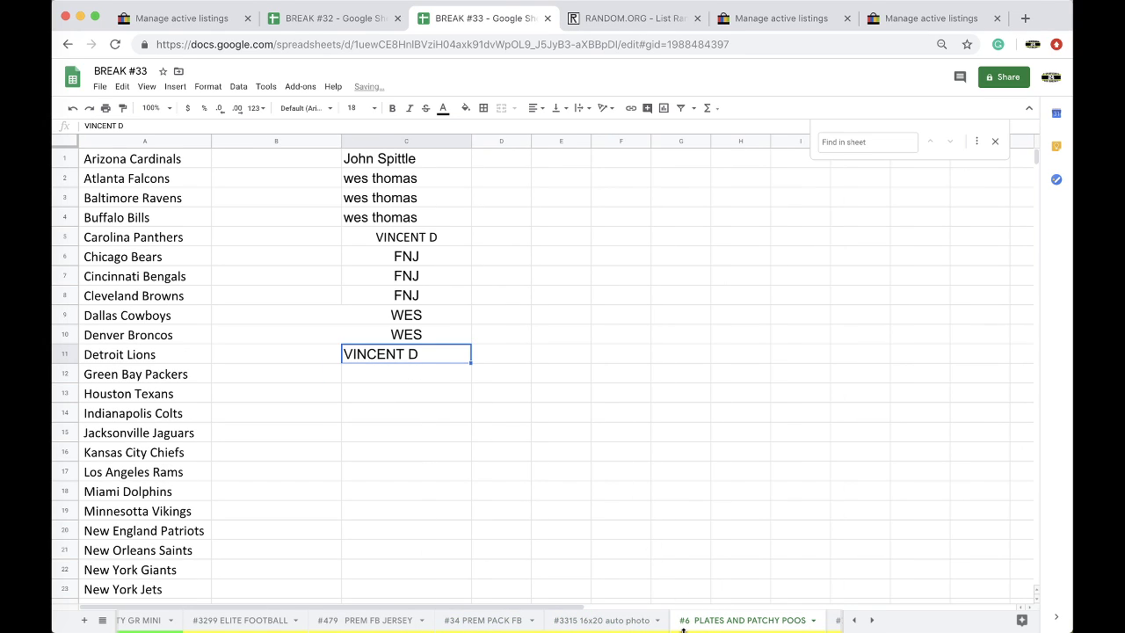
{"action": "scroll", "coordinate": [695, 626], "scroll_direction": "right", "scroll_amount": 3}
{"action": "left_click", "coordinate": [559, 624]}
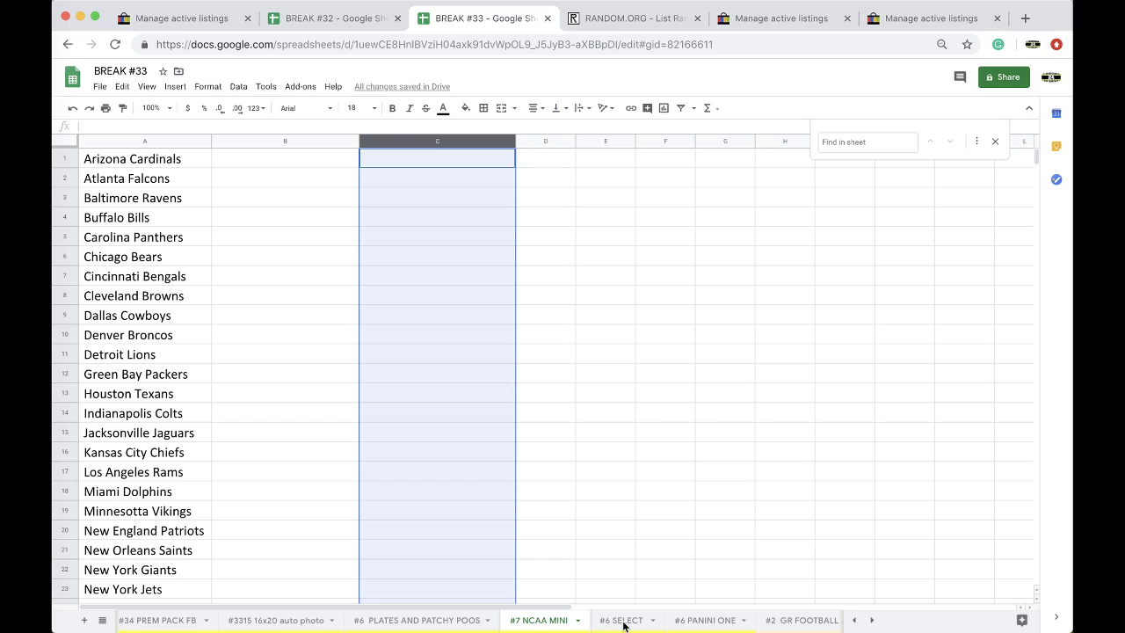
{"action": "left_click", "coordinate": [624, 624]}
{"action": "left_click", "coordinate": [465, 108]}
{"action": "left_click", "coordinate": [469, 129]}
Step: Clear the yellow highlights from the C7:C12 names on #6 PANINI ONE
{"action": "left_click", "coordinate": [678, 621]}
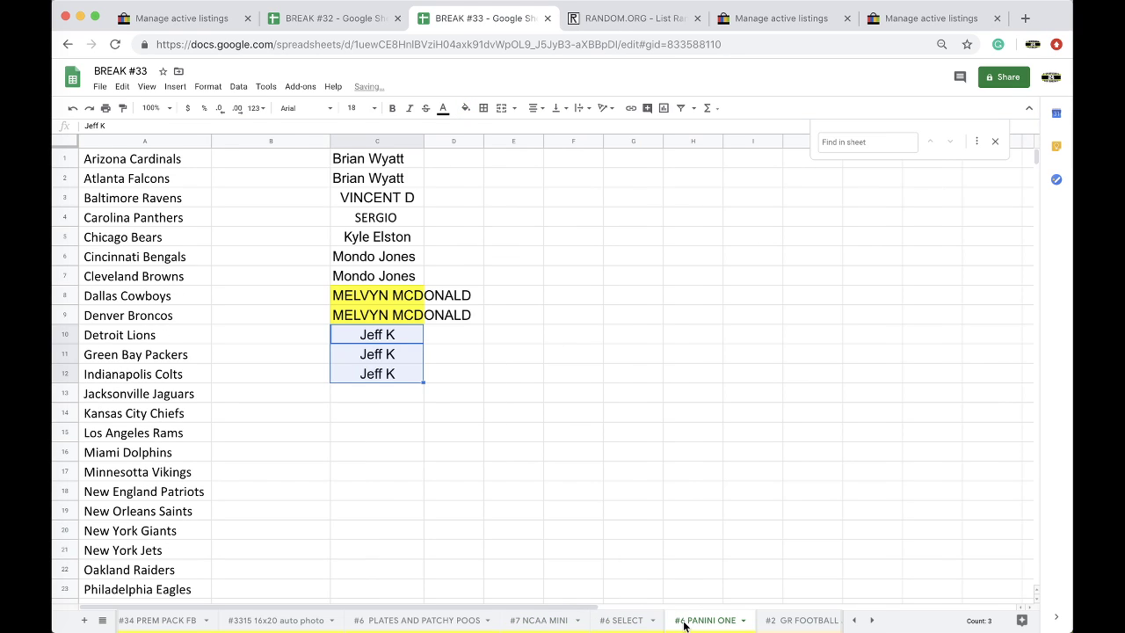
{"action": "left_click", "coordinate": [465, 108]}
{"action": "left_click", "coordinate": [471, 129]}
{"action": "left_click_drag", "start_coordinate": [377, 276], "coordinate": [377, 374]}
{"action": "left_click", "coordinate": [465, 108]}
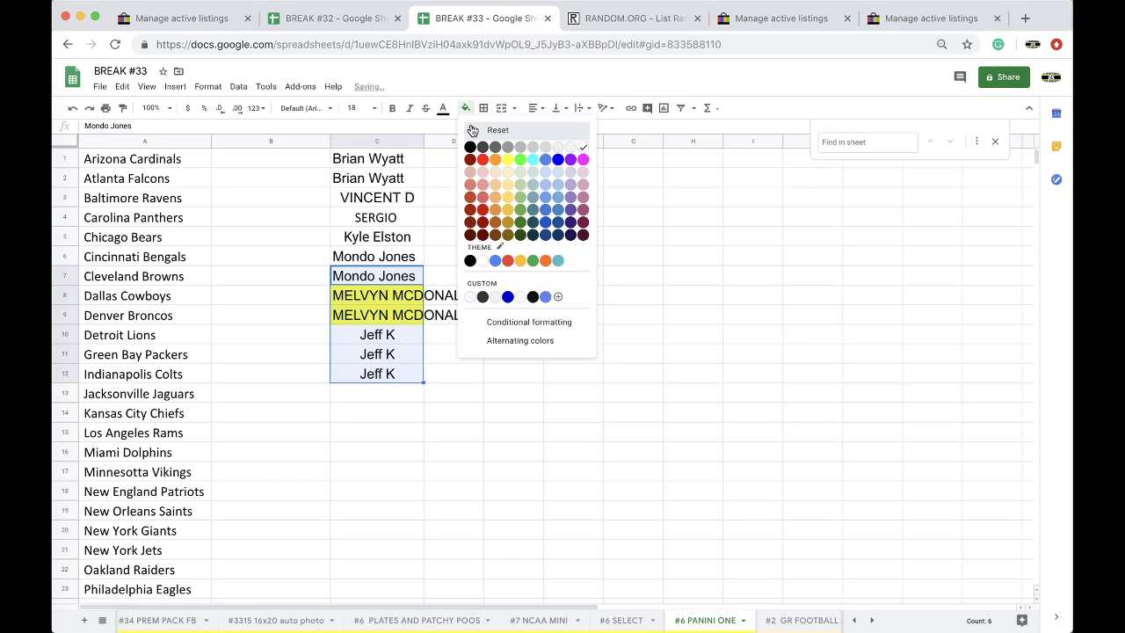
{"action": "left_click", "coordinate": [475, 130]}
Step: Remove the yellow fill from C9:C18 on #479 PREM FB JERSEY
{"action": "scroll", "coordinate": [615, 624], "scroll_direction": "right", "scroll_amount": 3}
{"action": "left_click", "coordinate": [615, 624]}
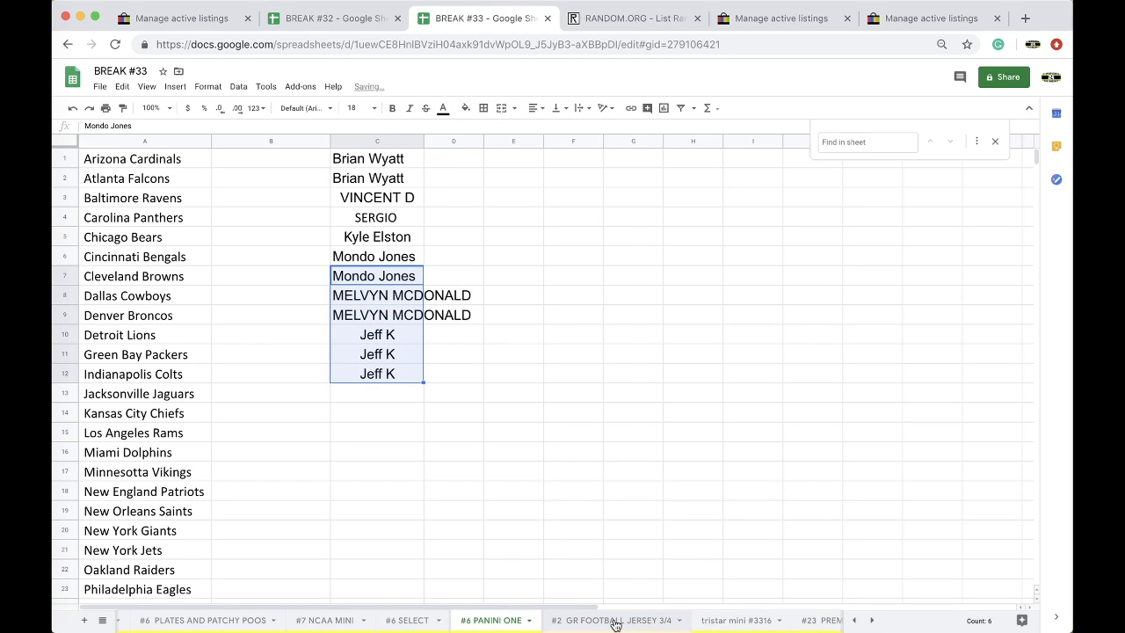
{"action": "left_click", "coordinate": [724, 623]}
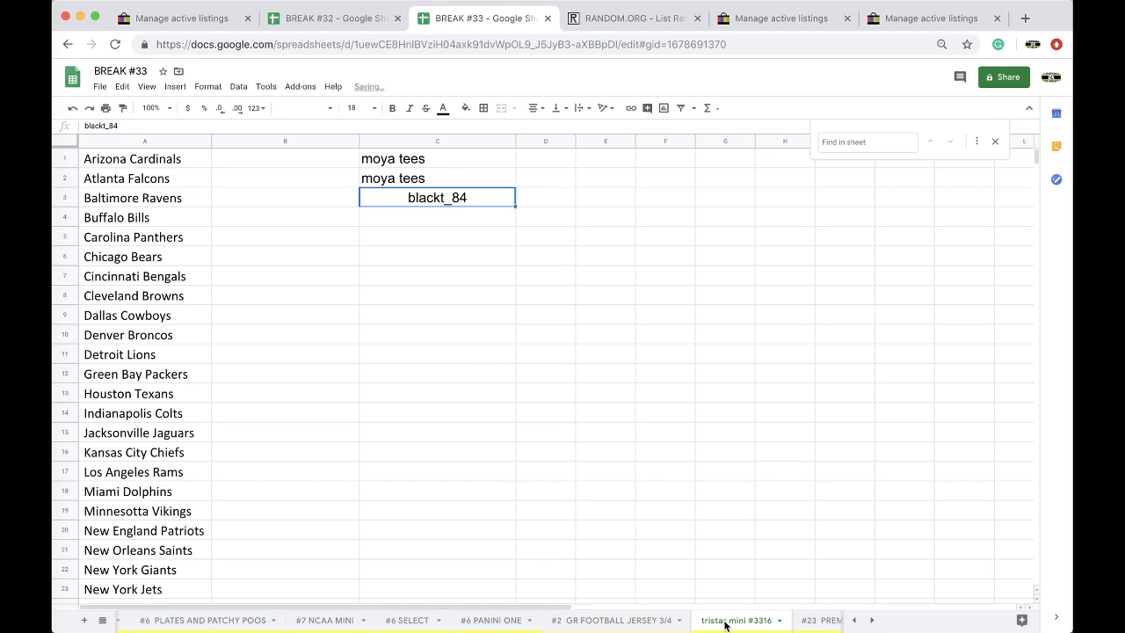
{"action": "scroll", "coordinate": [724, 623], "scroll_direction": "left", "scroll_amount": 3}
{"action": "scroll", "coordinate": [725, 623], "scroll_direction": "right", "scroll_amount": 4}
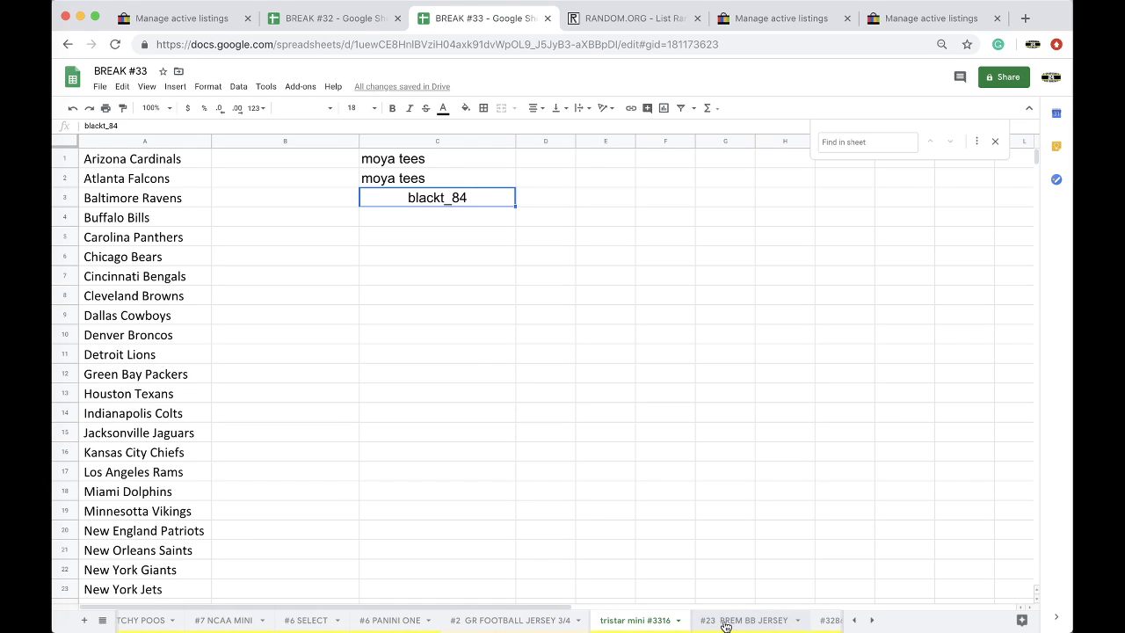
{"action": "left_click", "coordinate": [725, 623]}
{"action": "scroll", "coordinate": [726, 625], "scroll_direction": "right", "scroll_amount": 10}
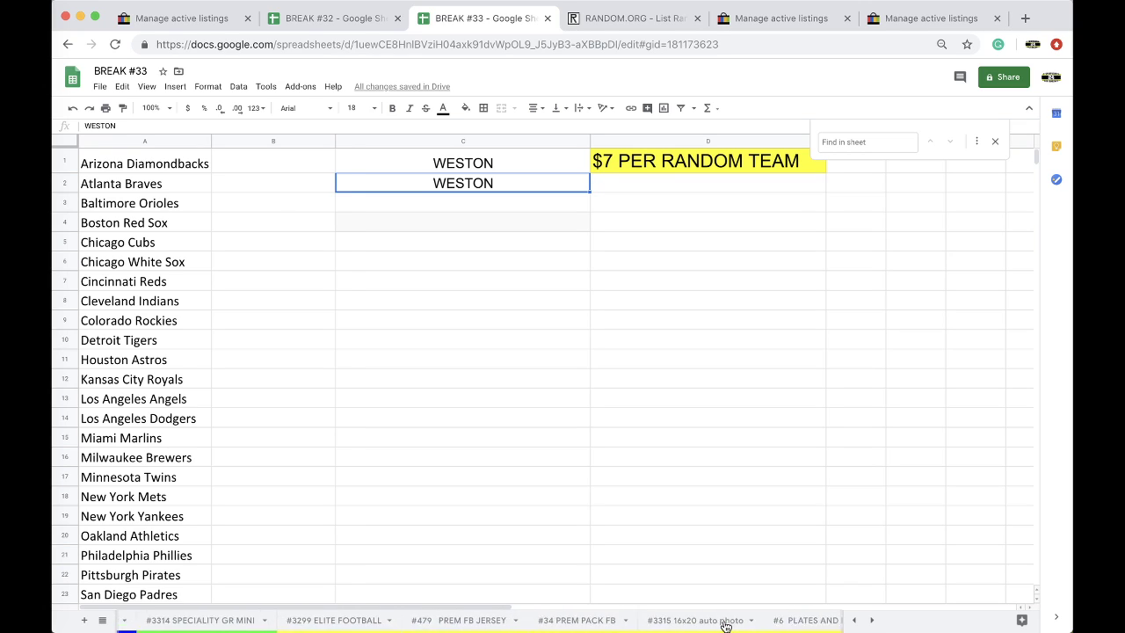
{"action": "left_click", "coordinate": [530, 623]}
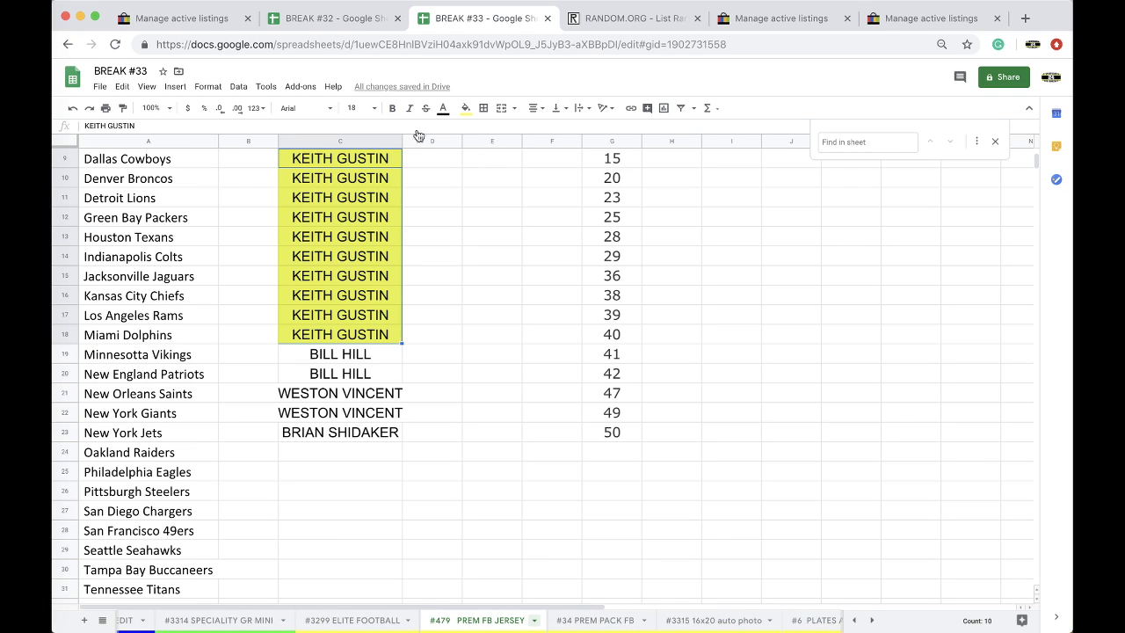
{"action": "left_click", "coordinate": [466, 107]}
{"action": "left_click", "coordinate": [488, 131]}
Step: On CREDIT, fill the A50 buyer name yellow and delete B50's unfilled -$74.00 amount
{"action": "scroll", "coordinate": [334, 625], "scroll_direction": "left", "scroll_amount": 5}
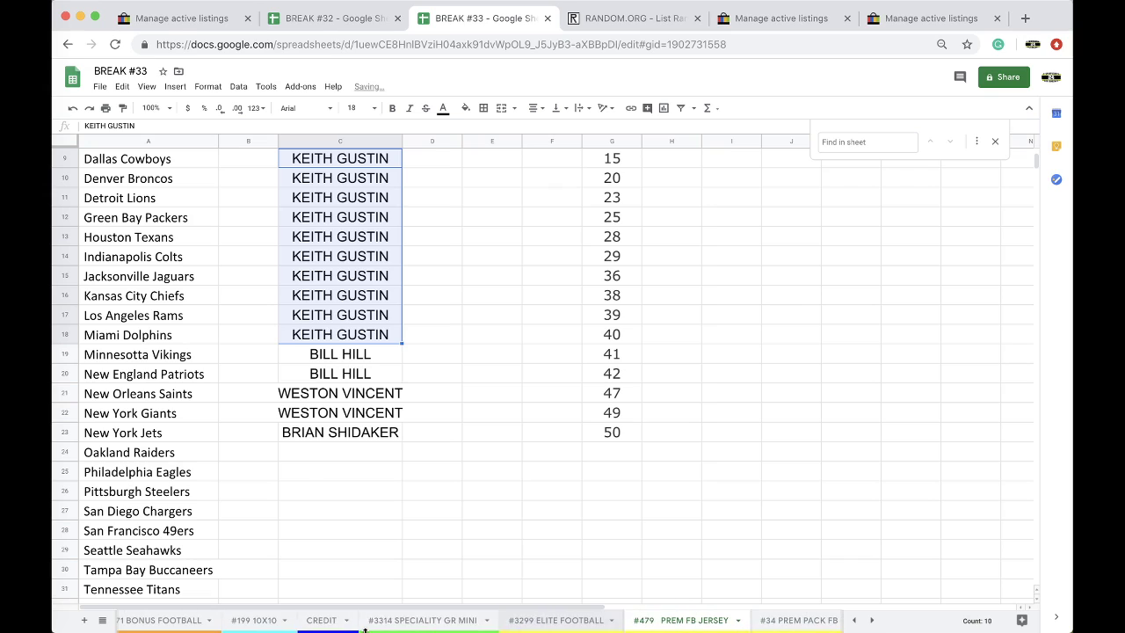
{"action": "left_click", "coordinate": [327, 621]}
{"action": "left_click", "coordinate": [245, 221]}
{"action": "left_click_drag", "start_coordinate": [244, 220], "coordinate": [319, 220]}
{"action": "left_click", "coordinate": [466, 107]}
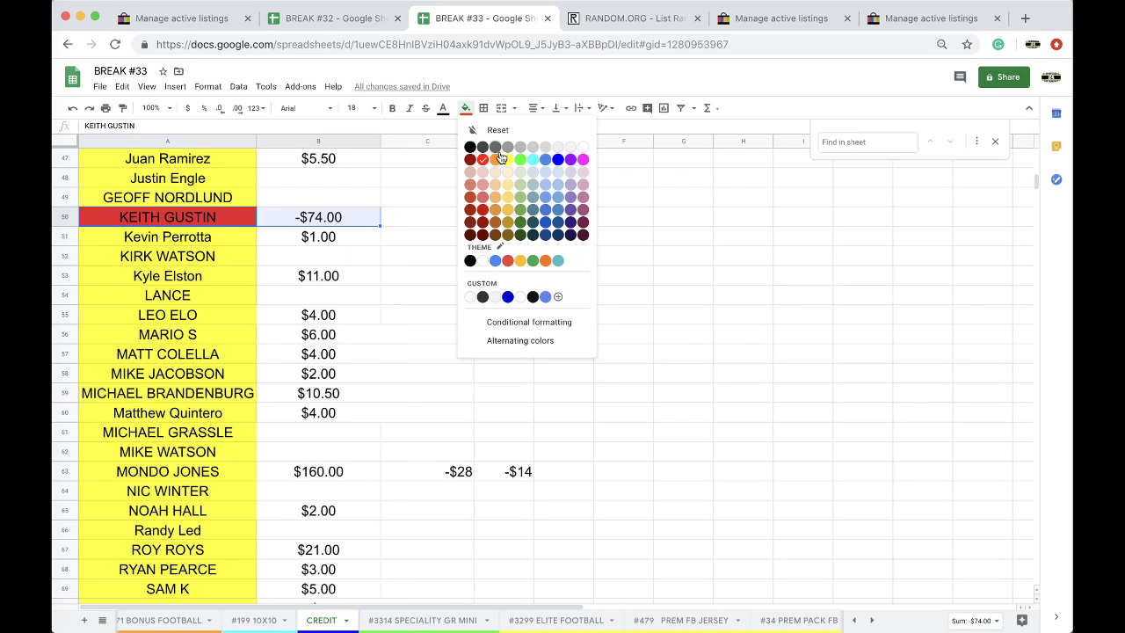
{"action": "left_click", "coordinate": [503, 158]}
{"action": "left_click", "coordinate": [356, 220]}
{"action": "left_click", "coordinate": [466, 107]}
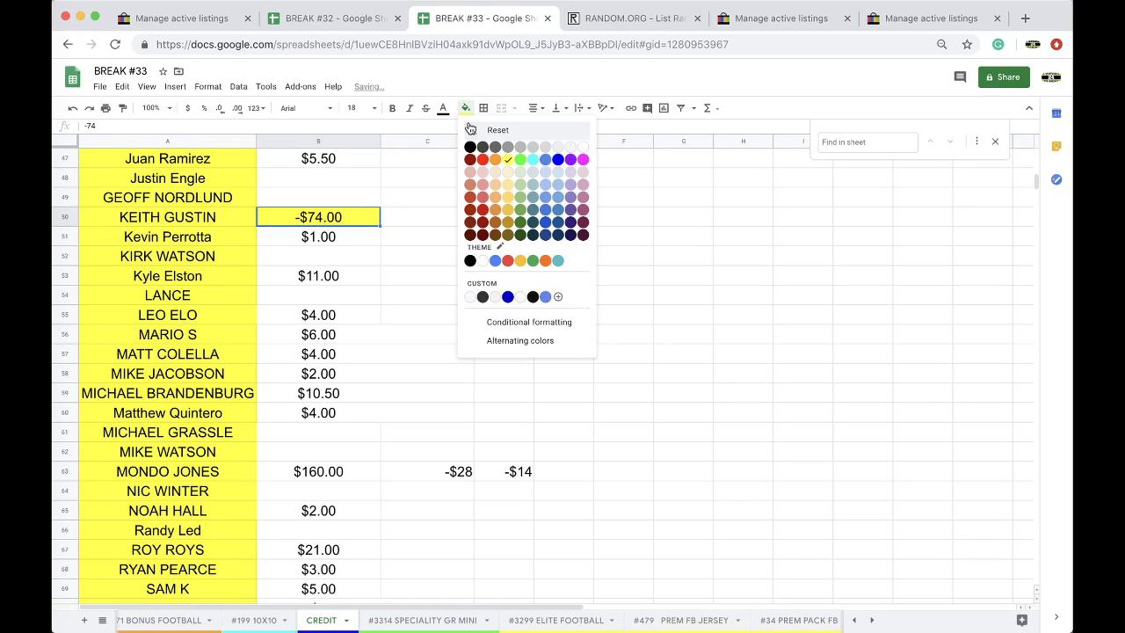
{"action": "left_click", "coordinate": [490, 129]}
{"action": "key", "text": "Delete"}
{"action": "left_click", "coordinate": [420, 622]}
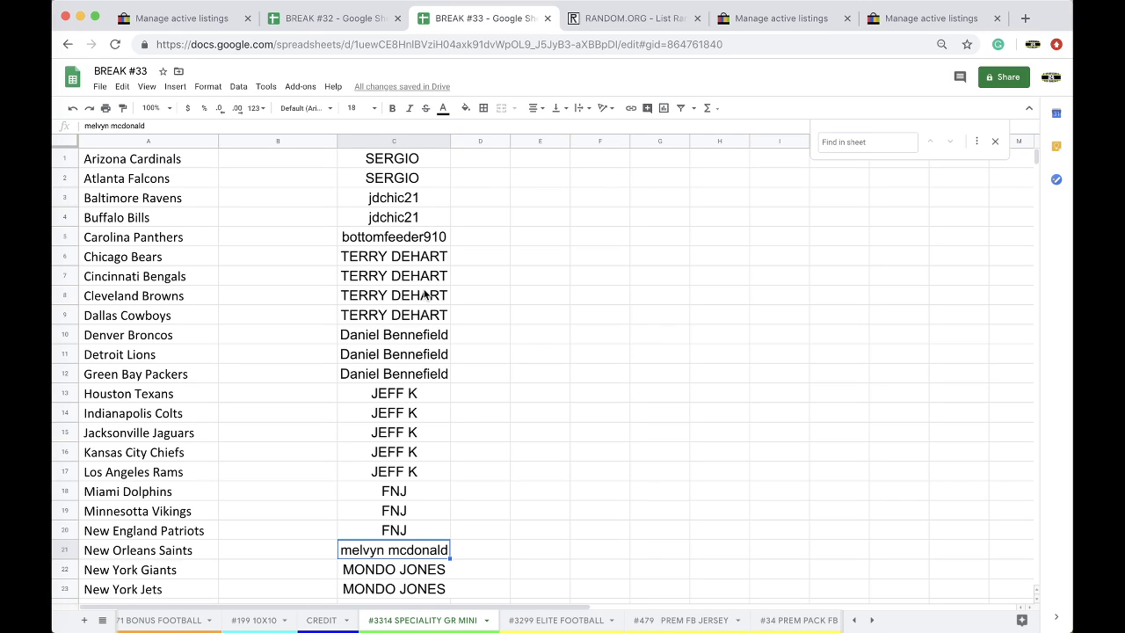
Step: Copy the entire column C of buyer names on #3314 SPECIALITY GR MINI
{"action": "scroll", "coordinate": [427, 295], "scroll_direction": "down", "scroll_amount": 2}
{"action": "left_click", "coordinate": [423, 373]}
{"action": "scroll", "coordinate": [419, 408], "scroll_direction": "down", "scroll_amount": 3}
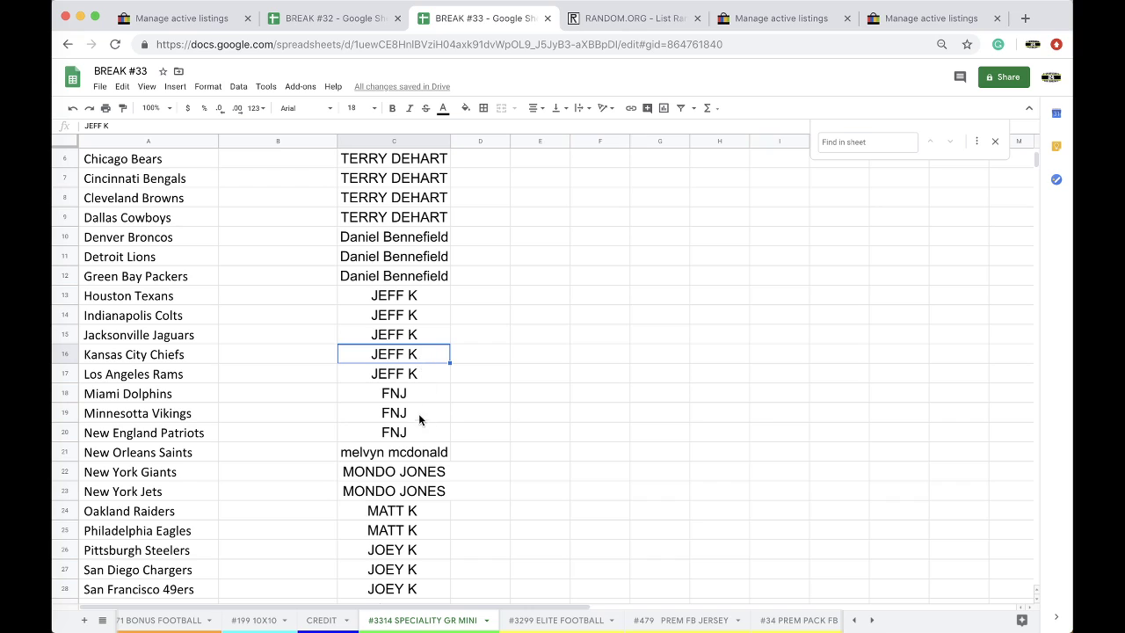
{"action": "scroll", "coordinate": [420, 425], "scroll_direction": "down", "scroll_amount": 1}
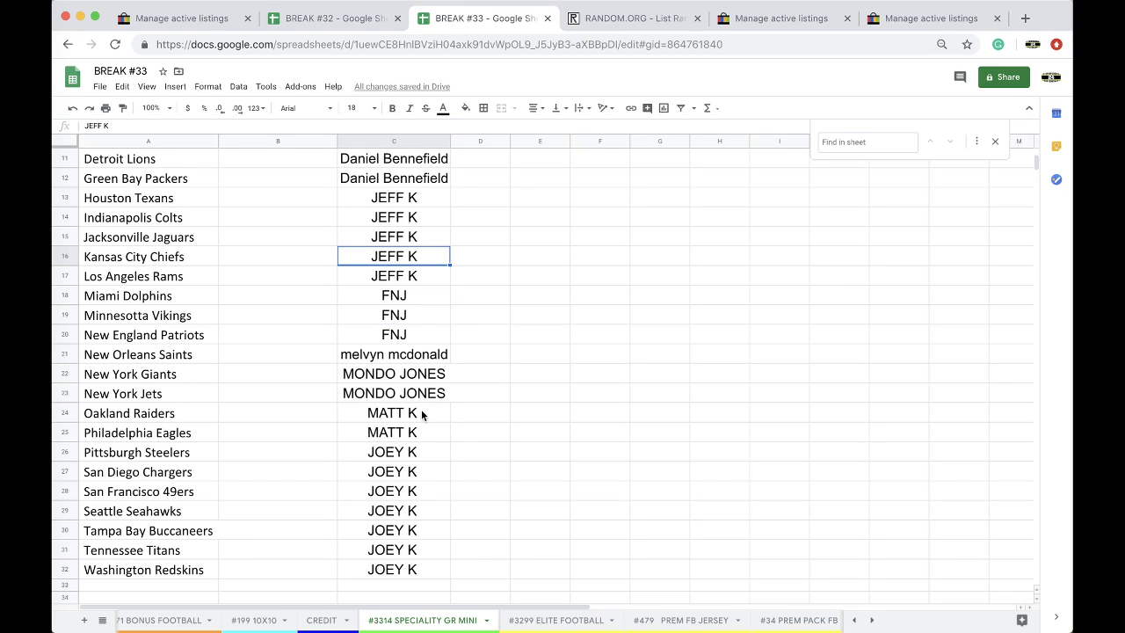
{"action": "left_click", "coordinate": [397, 142]}
{"action": "key", "text": "ctrl+c"}
{"action": "scroll", "coordinate": [395, 352], "scroll_direction": "up", "scroll_amount": 5}
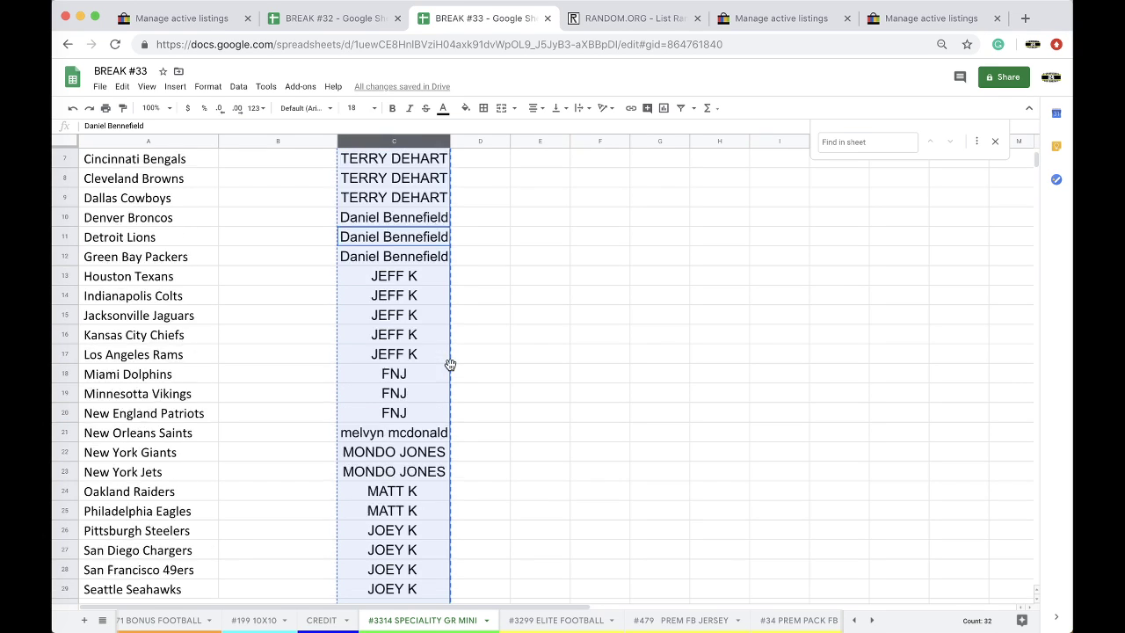
Step: Reload a blank RANDOM.ORG List Randomizer form
{"action": "left_click", "coordinate": [618, 15]}
{"action": "left_click", "coordinate": [605, 44]}
{"action": "key", "text": "Return"}
Step: Paste the buyer names into the List Randomizer and shuffle them three times
{"action": "left_click", "coordinate": [351, 371]}
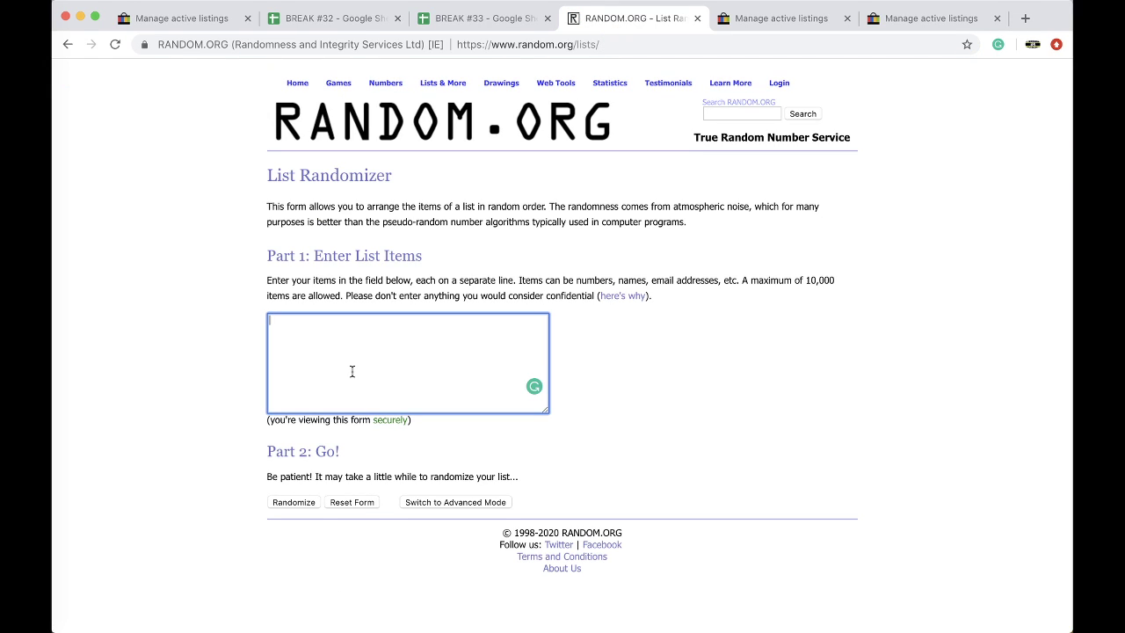
{"action": "key", "text": "super+v"}
{"action": "left_click", "coordinate": [294, 502]}
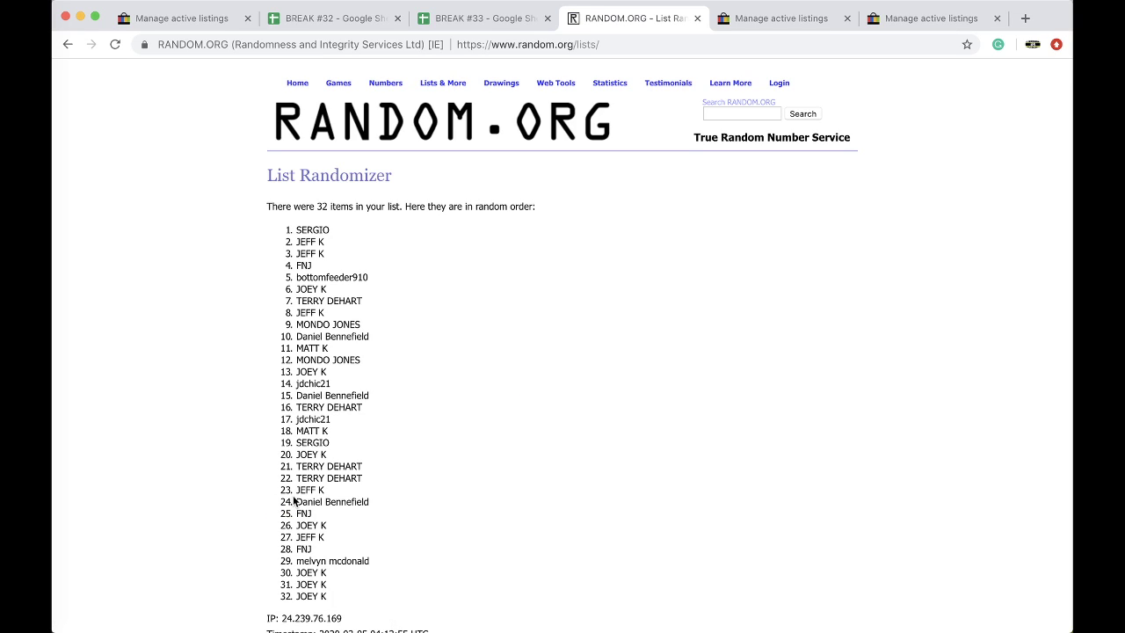
{"action": "scroll", "coordinate": [293, 501], "scroll_direction": "down", "scroll_amount": 5}
{"action": "left_click", "coordinate": [283, 608]}
{"action": "left_click", "coordinate": [284, 542]}
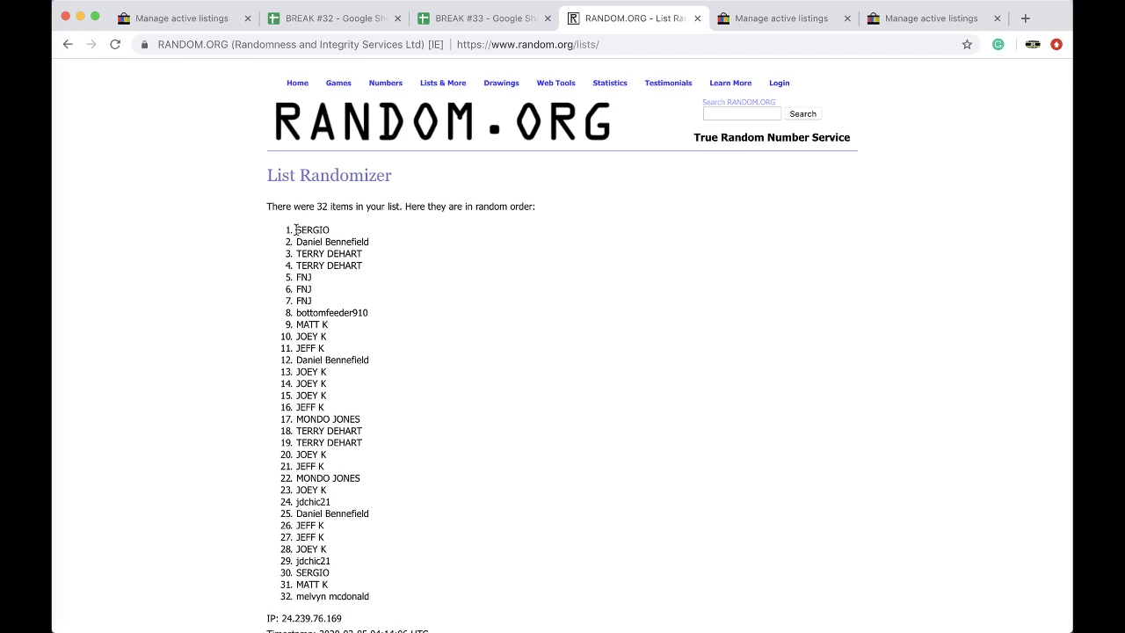
Step: Select all 32 shuffled names and go back to the BREAK #33 spreadsheet
{"action": "left_click_drag", "start_coordinate": [296, 229], "coordinate": [391, 425]}
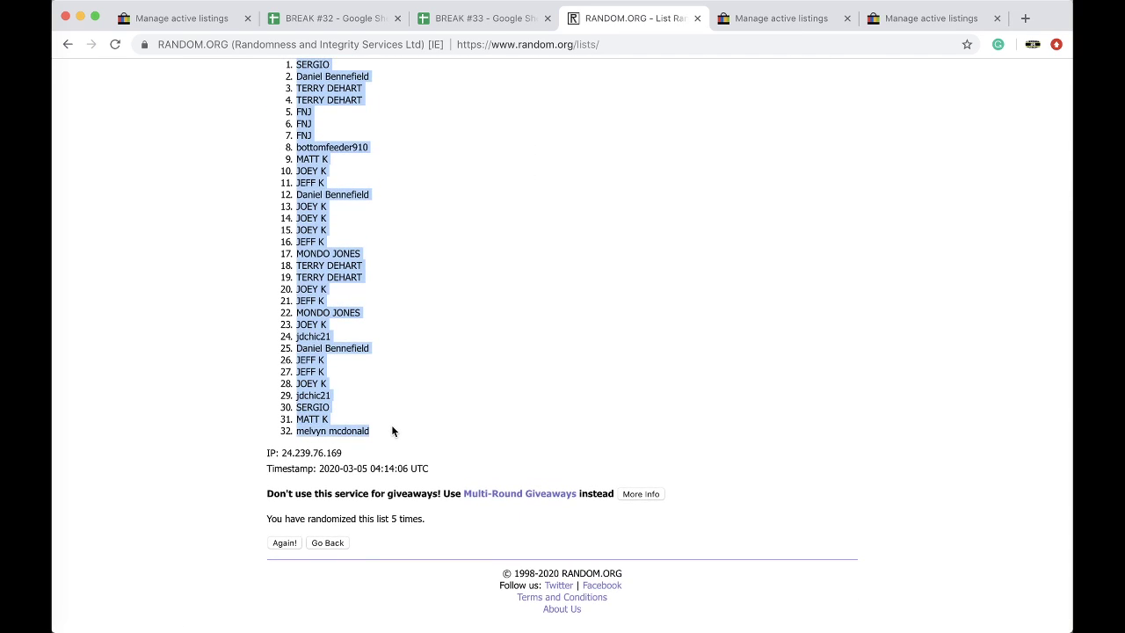
{"action": "scroll", "coordinate": [391, 424], "scroll_direction": "up", "scroll_amount": 1}
{"action": "left_click", "coordinate": [484, 17]}
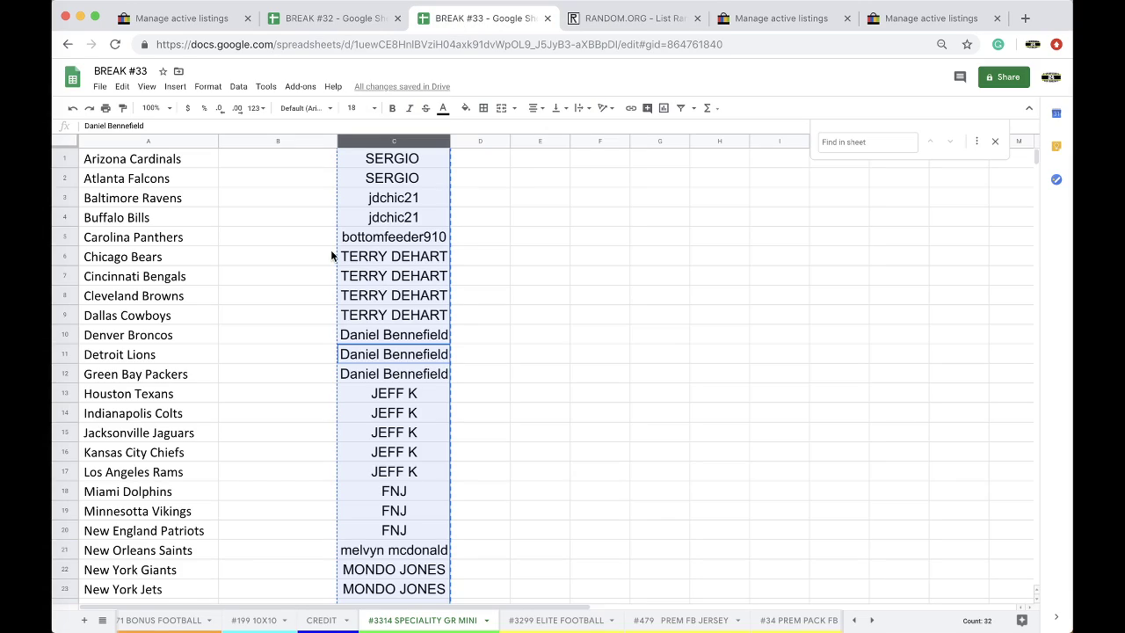
Step: Paste the shuffled names starting at B1 and set them to font size 18
{"action": "left_click", "coordinate": [297, 160]}
{"action": "key", "text": "super+v"}
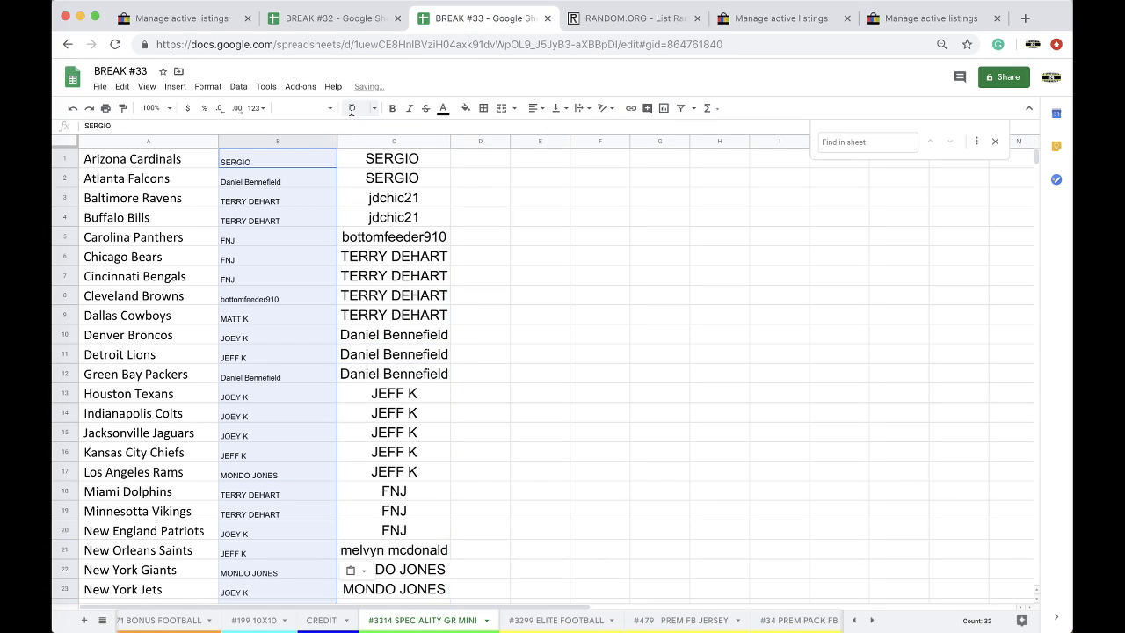
{"action": "left_click", "coordinate": [351, 108]}
{"action": "left_click", "coordinate": [355, 279]}
Step: Sort the whole sheet by column B, A → Z, and review the result
{"action": "left_click", "coordinate": [238, 86]}
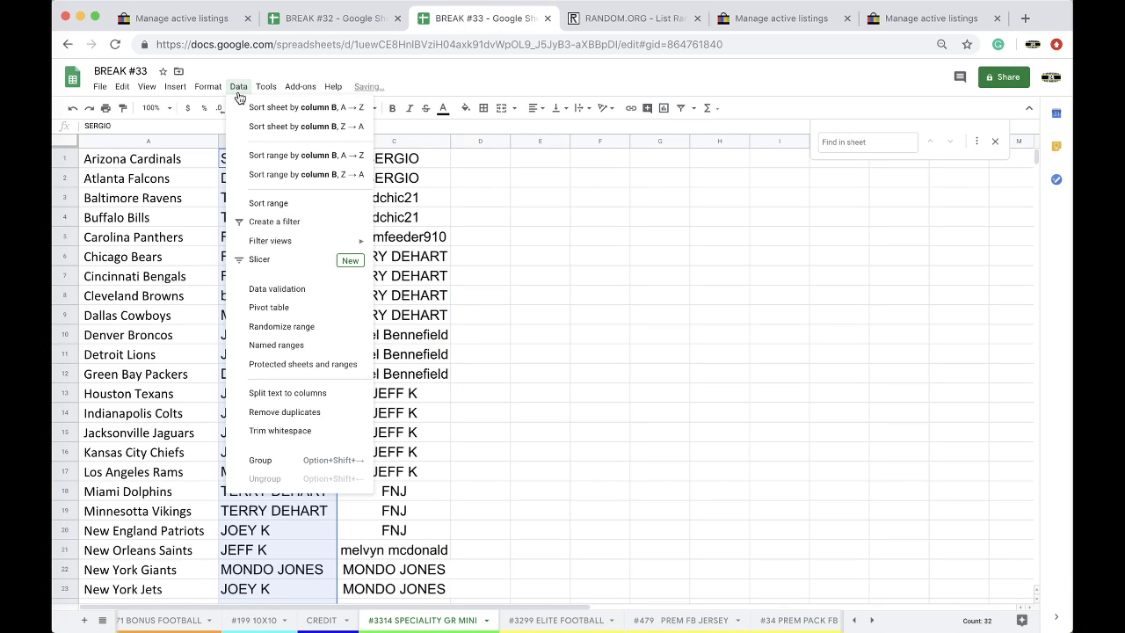
{"action": "left_click", "coordinate": [257, 105]}
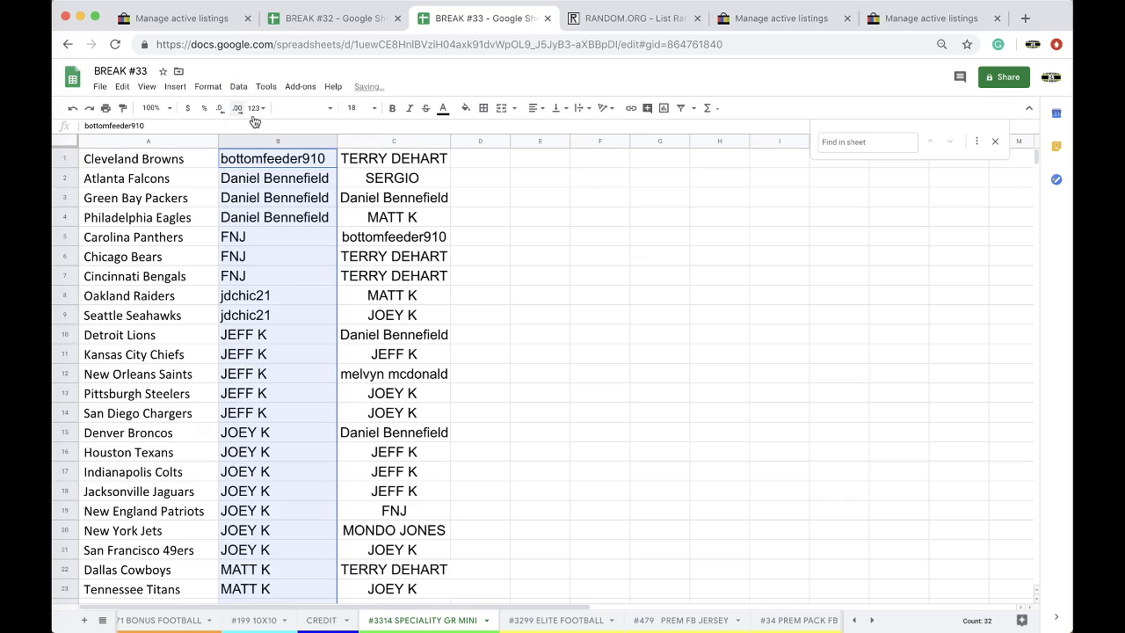
{"action": "left_click", "coordinate": [274, 186]}
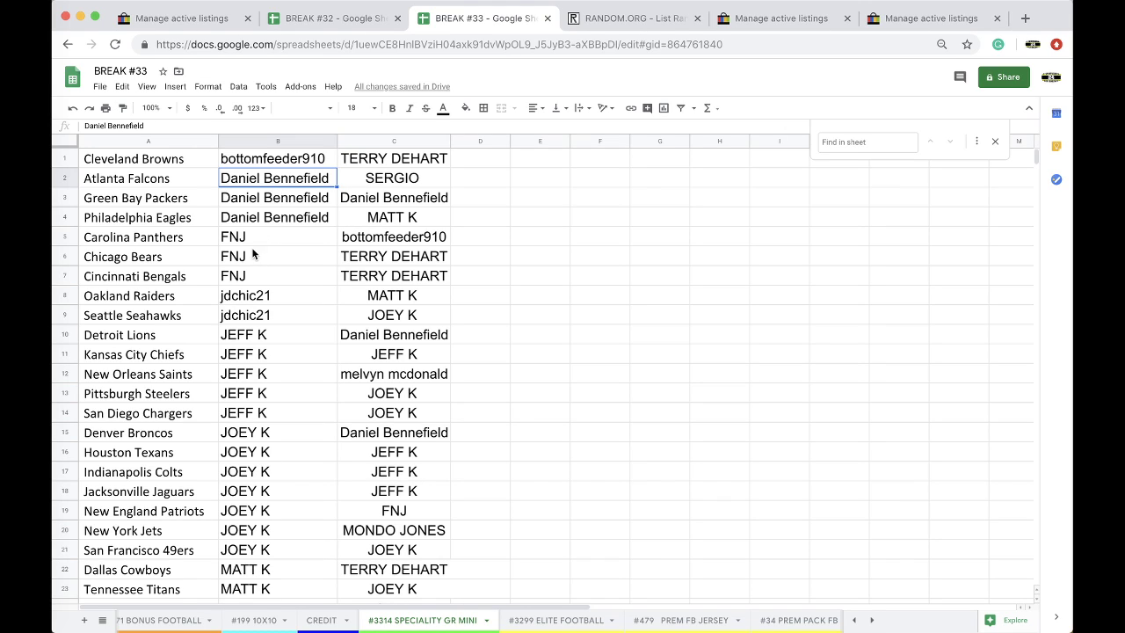
{"action": "scroll", "coordinate": [251, 255], "scroll_direction": "down", "scroll_amount": 2}
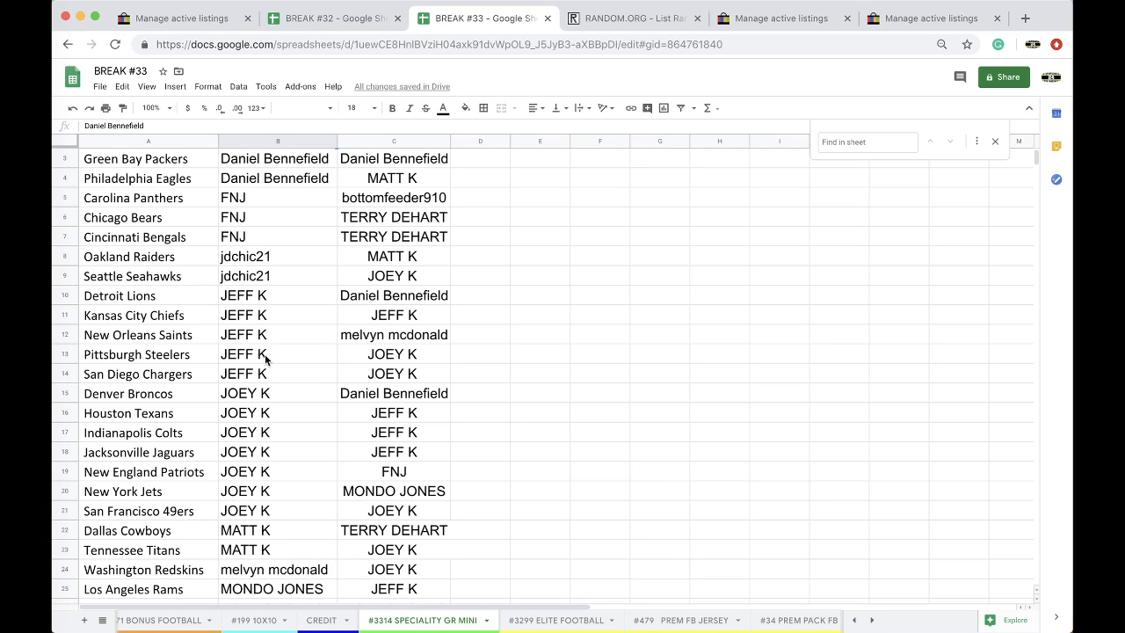
{"action": "scroll", "coordinate": [265, 359], "scroll_direction": "down", "scroll_amount": 3}
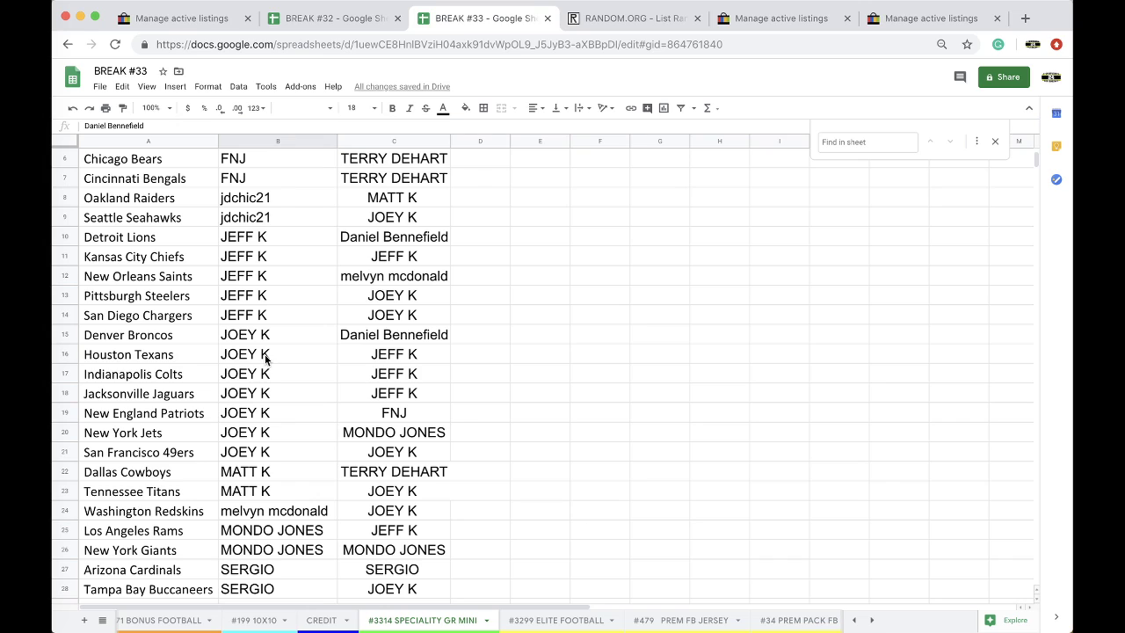
{"action": "scroll", "coordinate": [265, 359], "scroll_direction": "down", "scroll_amount": 2}
{"action": "scroll", "coordinate": [265, 359], "scroll_direction": "down", "scroll_amount": 1}
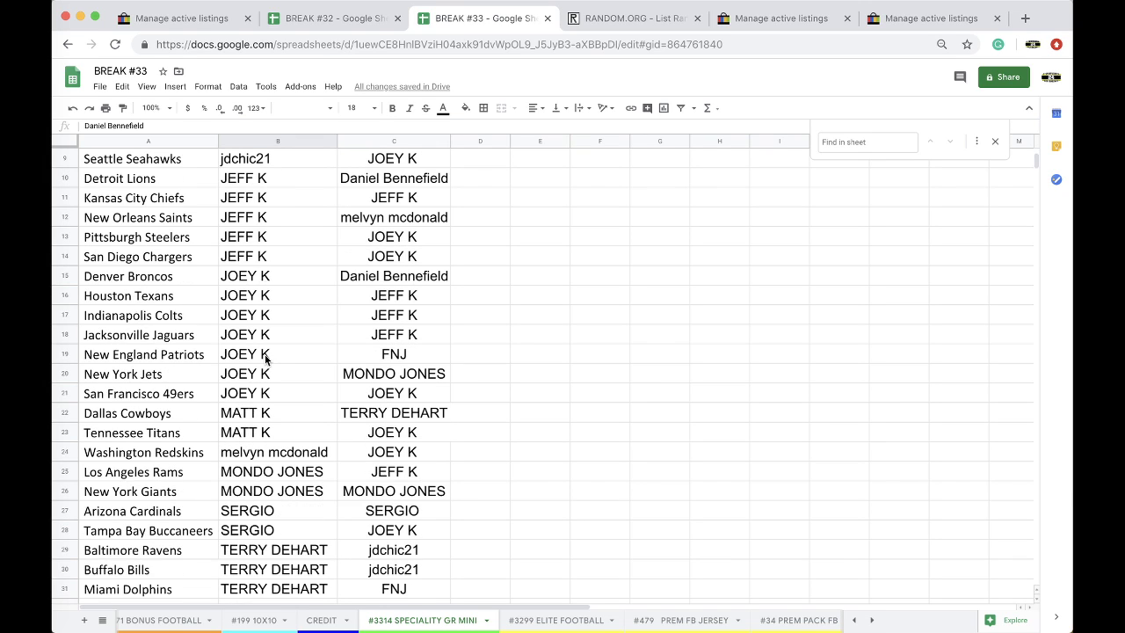
{"action": "scroll", "coordinate": [266, 359], "scroll_direction": "down", "scroll_amount": 2}
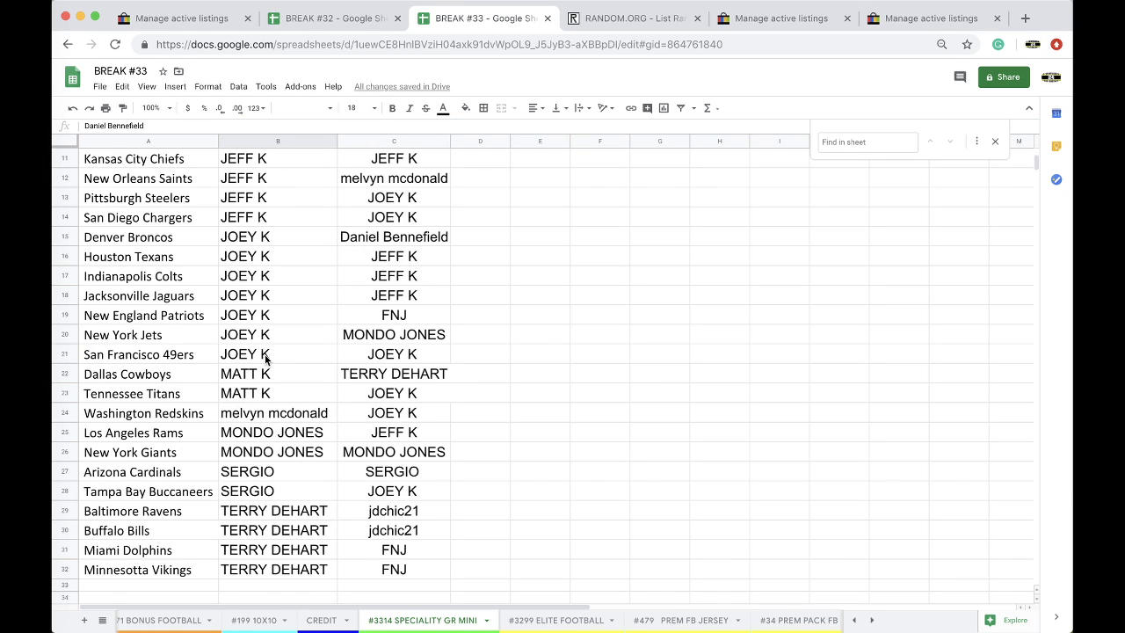
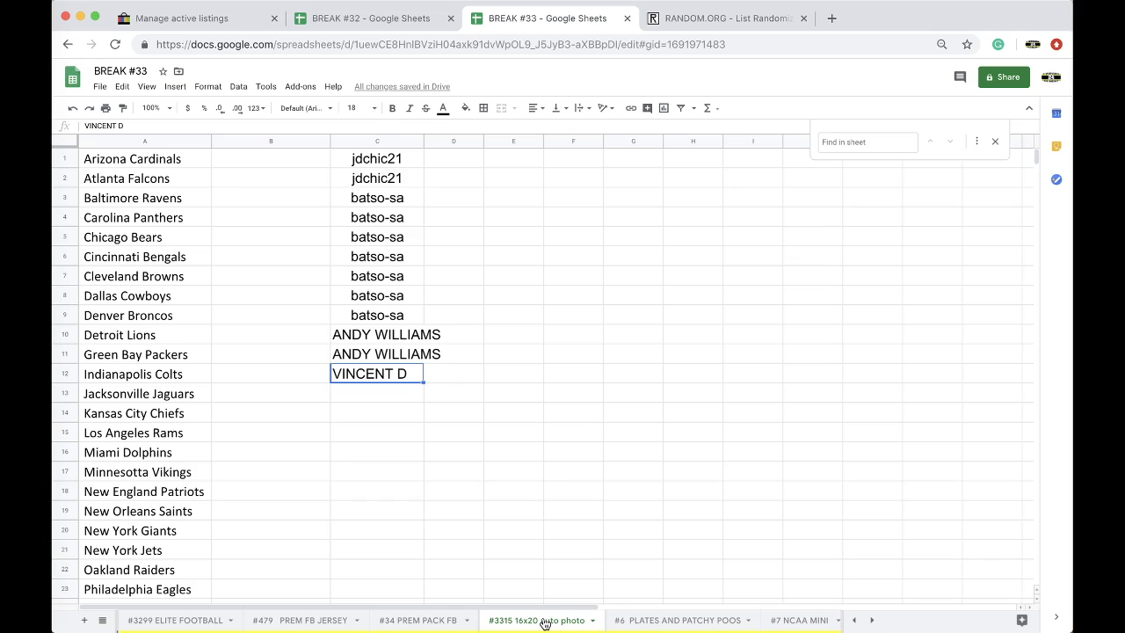
Step: Center-align column C on the #6 PLATES AND PATCHY POOS sheet
{"action": "left_click", "coordinate": [550, 620]}
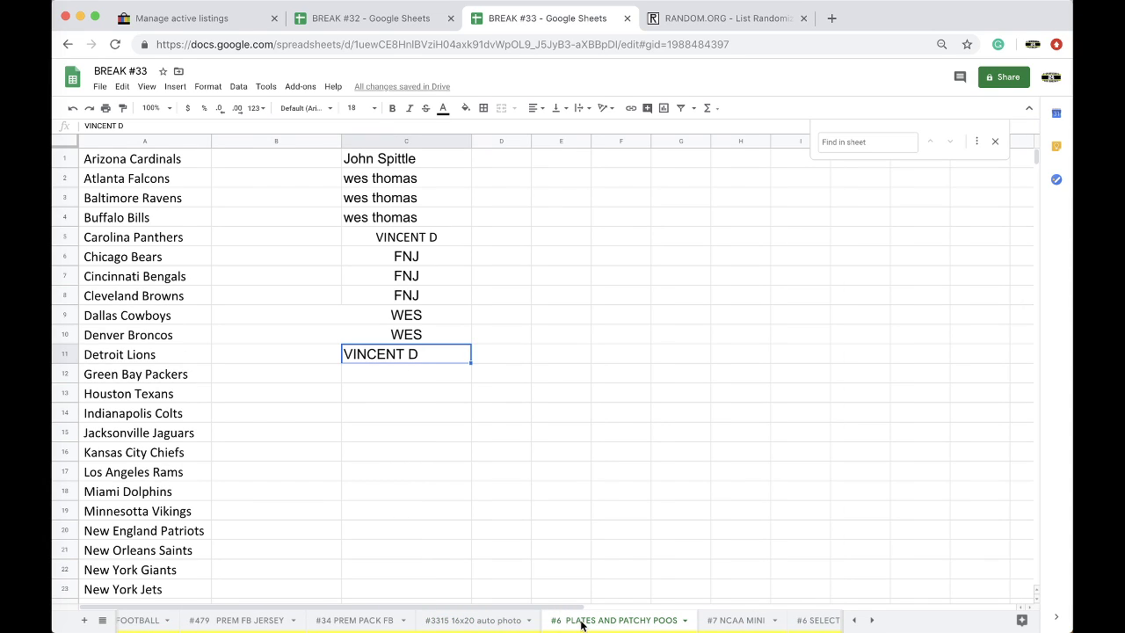
{"action": "left_click", "coordinate": [426, 141]}
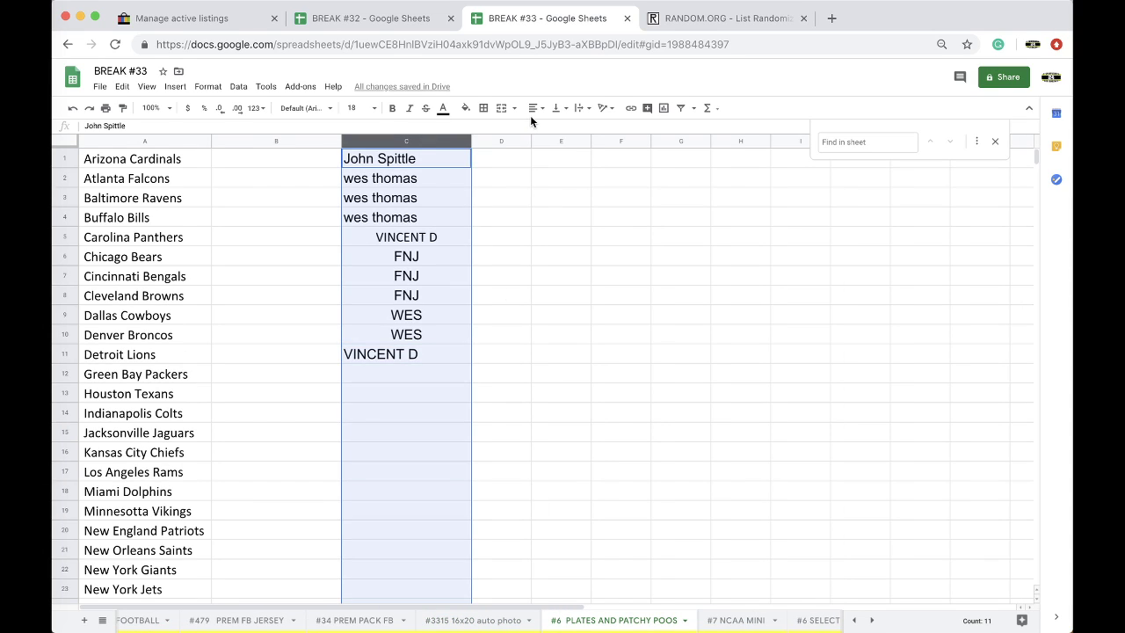
{"action": "left_click", "coordinate": [533, 108]}
{"action": "left_click", "coordinate": [550, 128]}
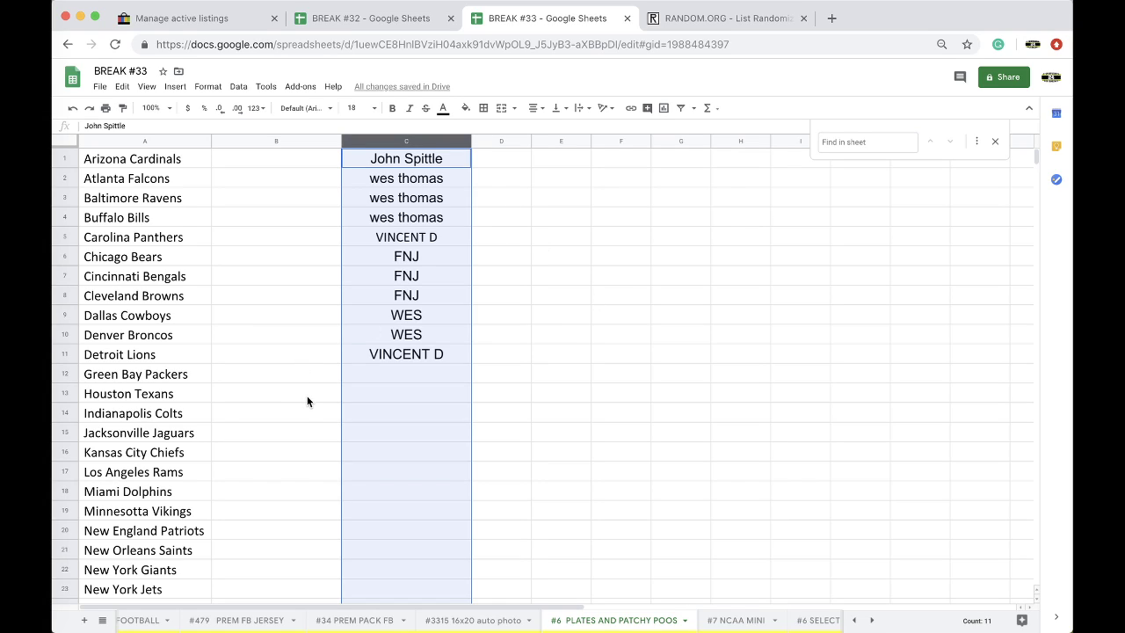
Step: Move the #6 SELECT sheet tab ahead of #7 NCAA MINI
{"action": "scroll", "coordinate": [264, 624], "scroll_direction": "right", "scroll_amount": 3}
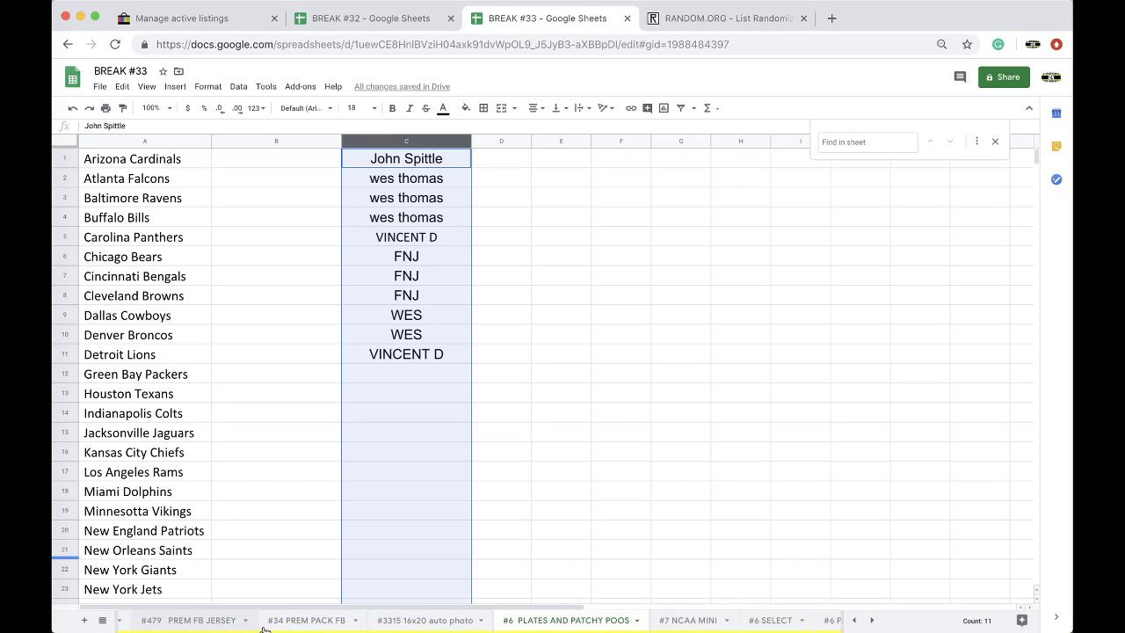
{"action": "left_click", "coordinate": [264, 626]}
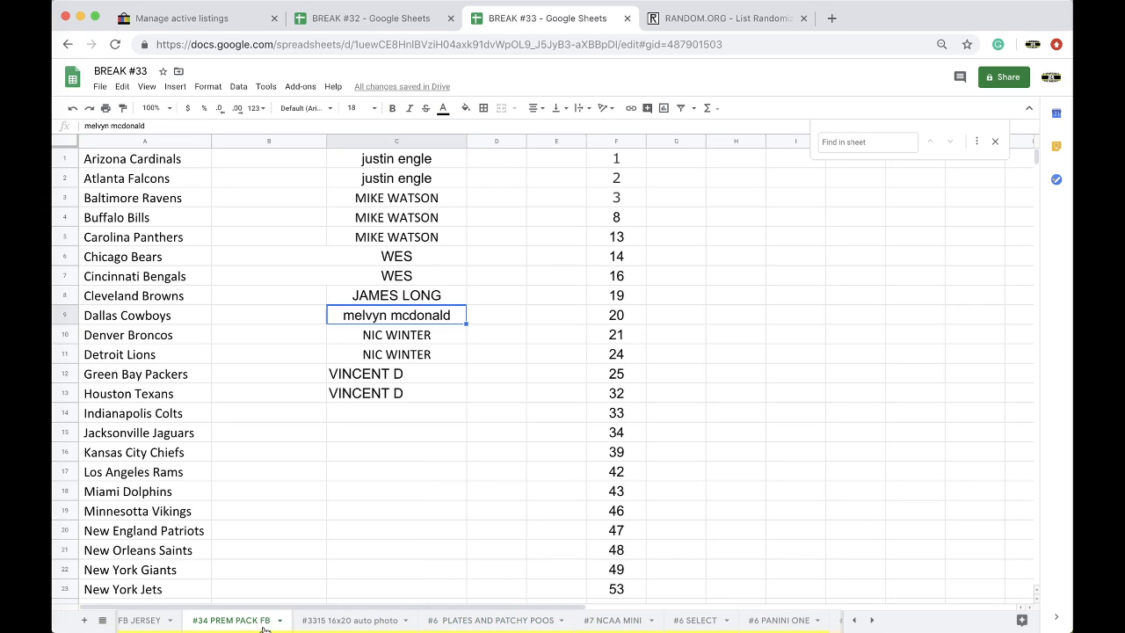
{"action": "left_click", "coordinate": [349, 621]}
{"action": "scroll", "coordinate": [352, 620], "scroll_direction": "right", "scroll_amount": 3}
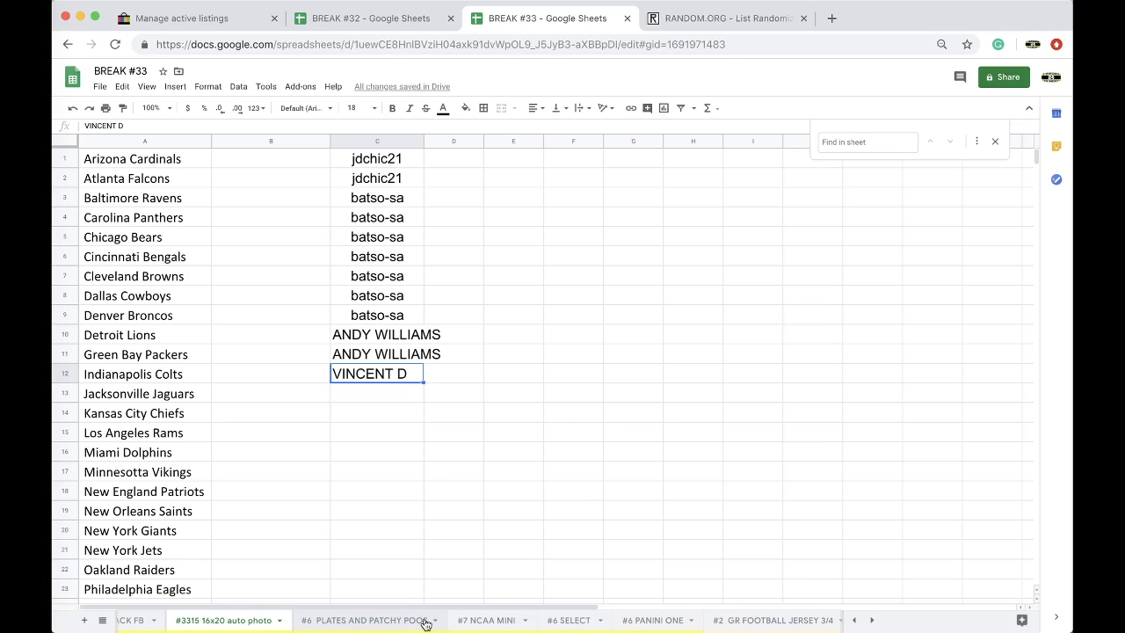
{"action": "left_click", "coordinate": [425, 620]}
{"action": "left_click", "coordinate": [480, 621]}
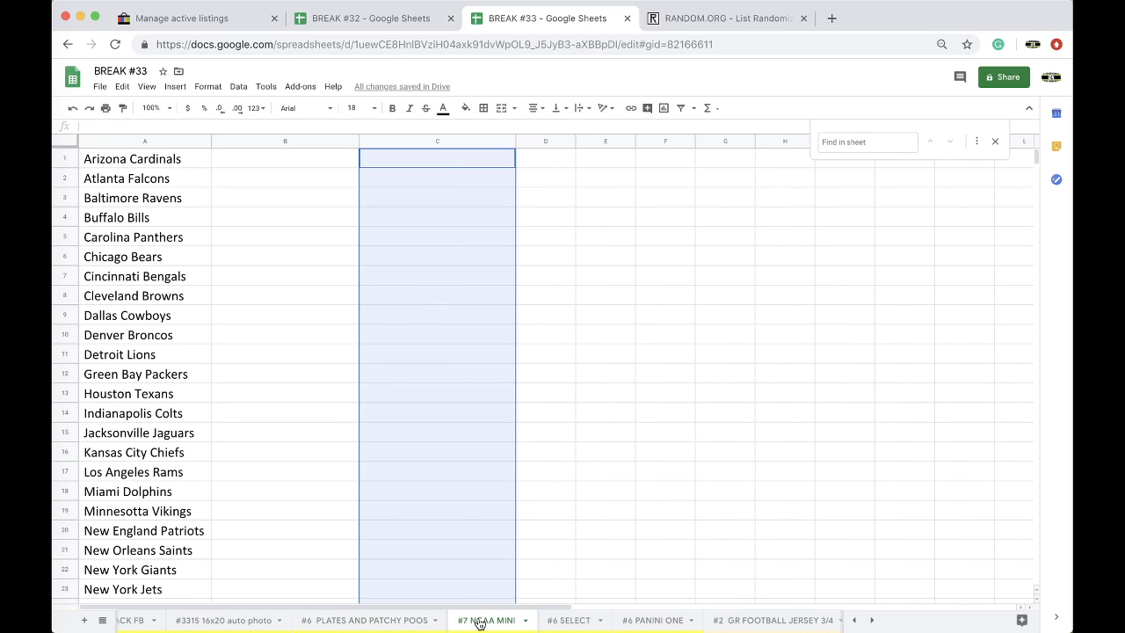
{"action": "left_click", "coordinate": [545, 624]}
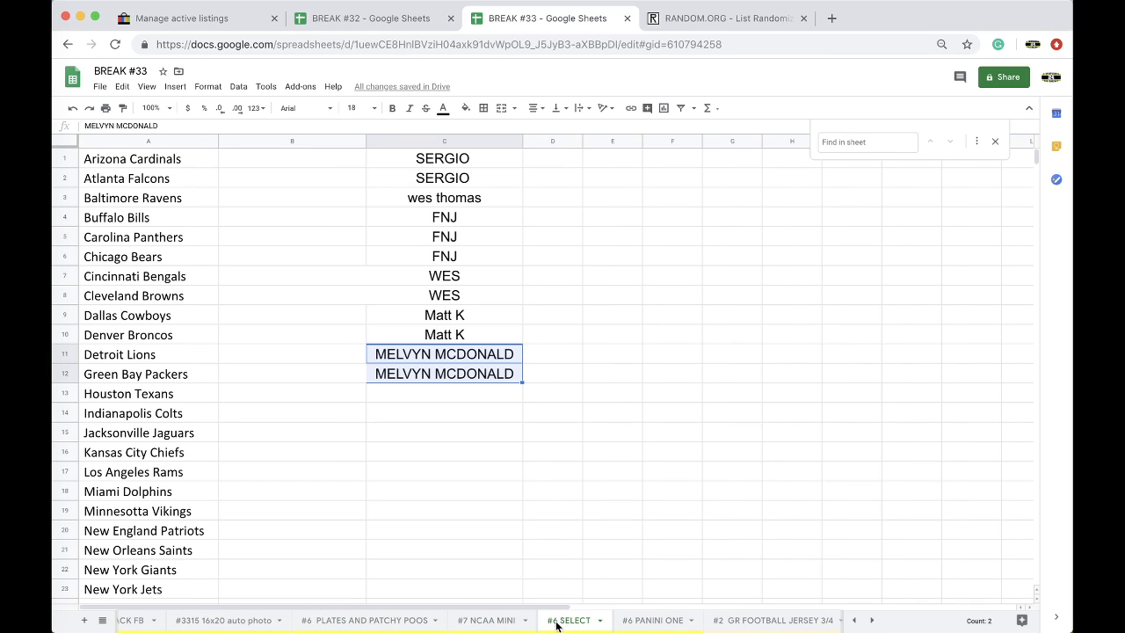
{"action": "left_click_drag", "start_coordinate": [534, 624], "coordinate": [475, 622]}
Step: Look through the #6 PANINI ONE, #2 GR FOOTBALL JERSEY 3/4 and tristar mini sheets, then return to #6 PLATES AND PATCHY POOS
{"action": "left_click", "coordinate": [637, 621]}
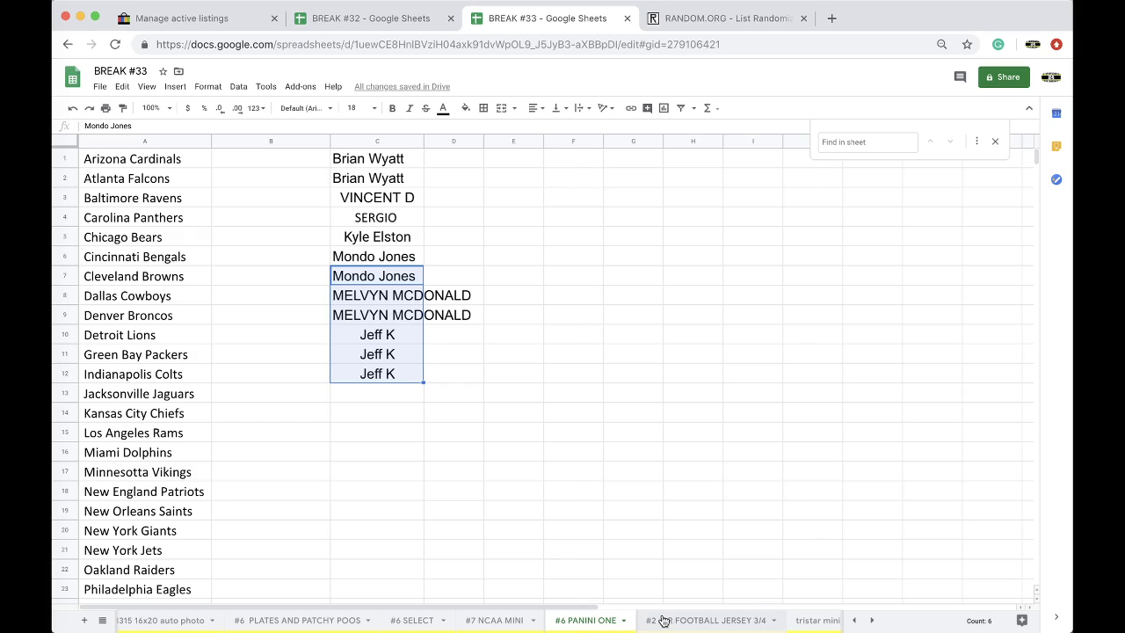
{"action": "left_click", "coordinate": [662, 620]}
{"action": "scroll", "coordinate": [663, 621], "scroll_direction": "right", "scroll_amount": 3}
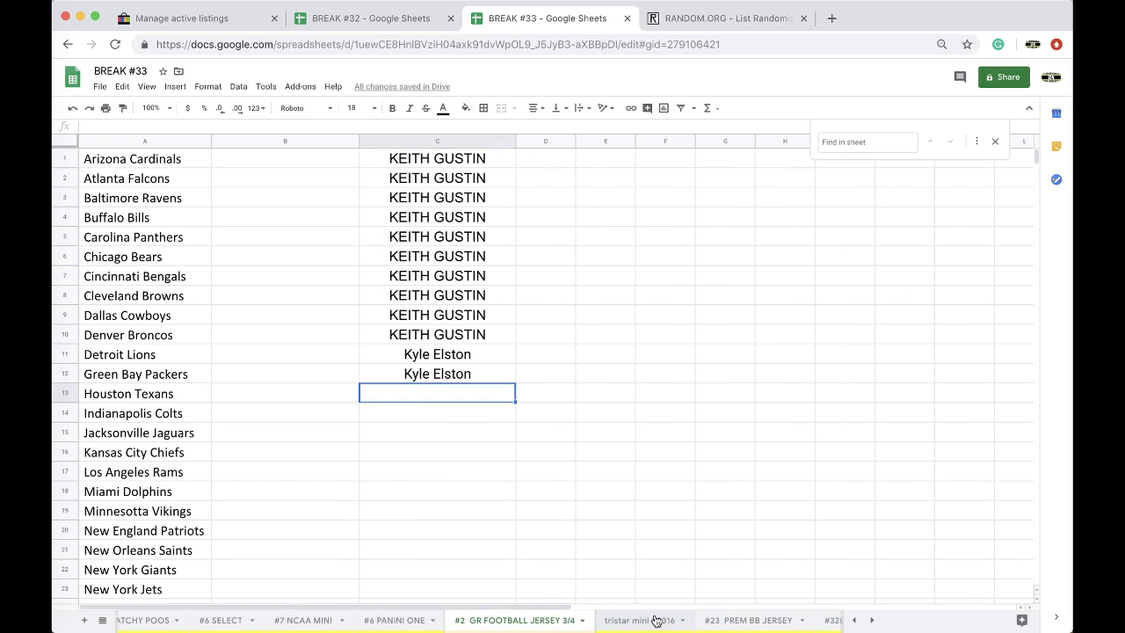
{"action": "left_click", "coordinate": [655, 620]}
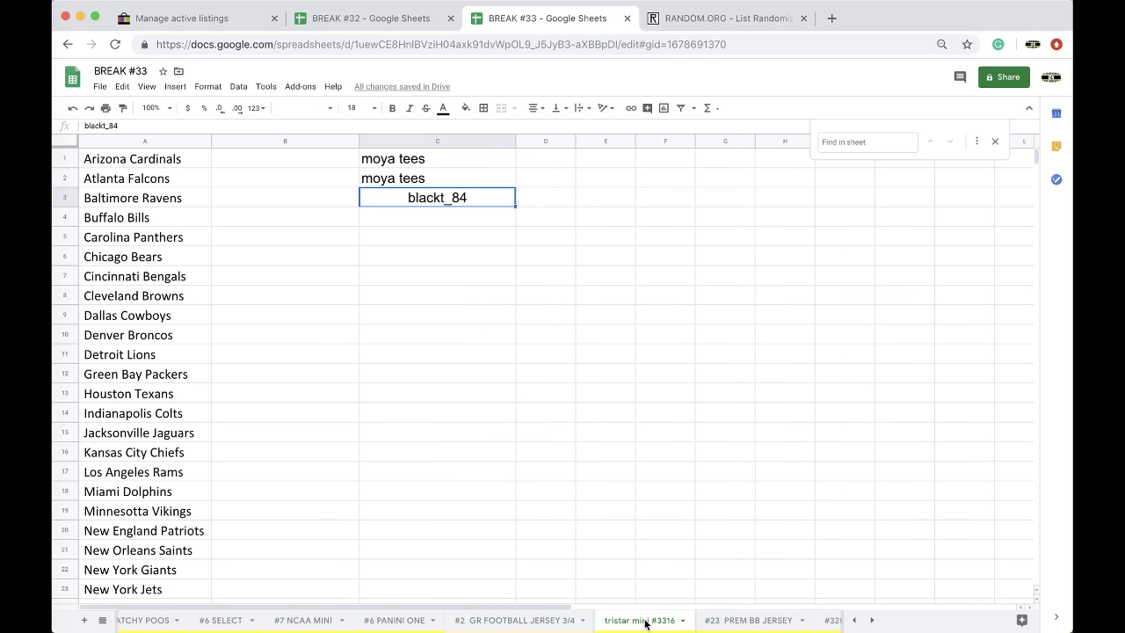
{"action": "scroll", "coordinate": [646, 622], "scroll_direction": "left", "scroll_amount": 6}
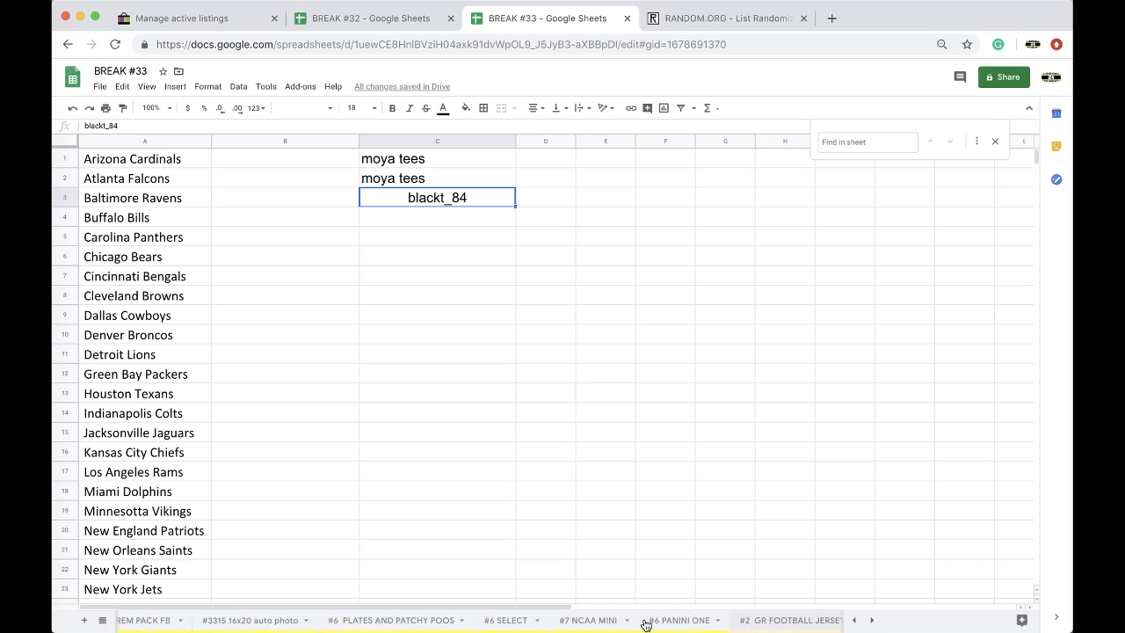
{"action": "scroll", "coordinate": [638, 624], "scroll_direction": "left", "scroll_amount": 3}
{"action": "left_click", "coordinate": [563, 621]}
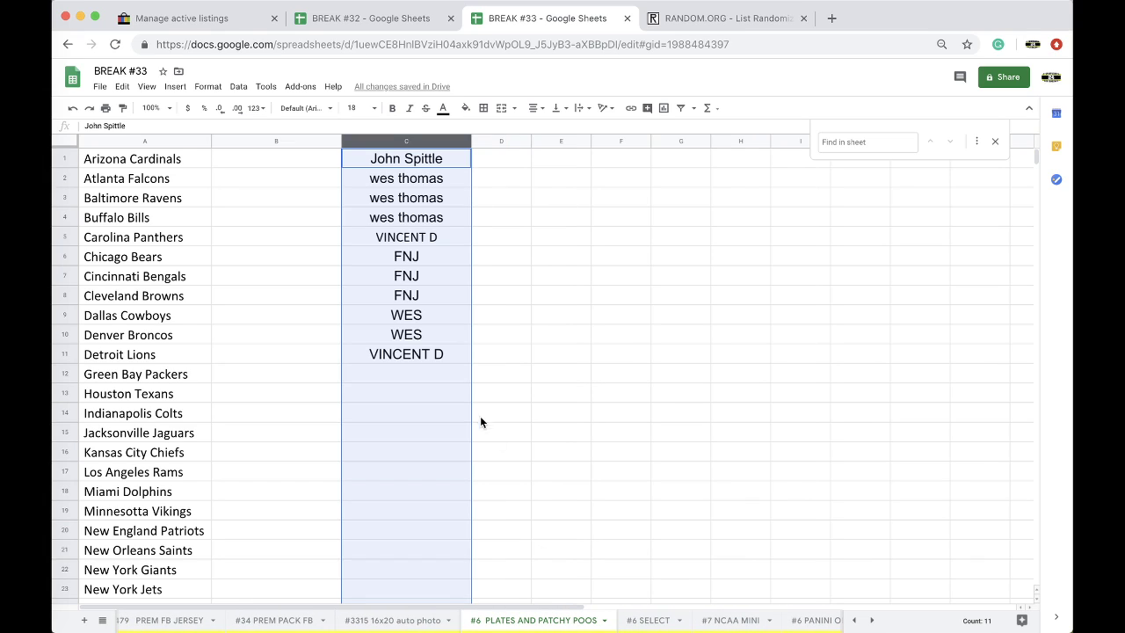
Step: Enter the buyer's name in C12 (Green Bay Packers) and copy it down the following slots
{"action": "left_click", "coordinate": [413, 376]}
{"action": "type", "text": "JEFF K"}
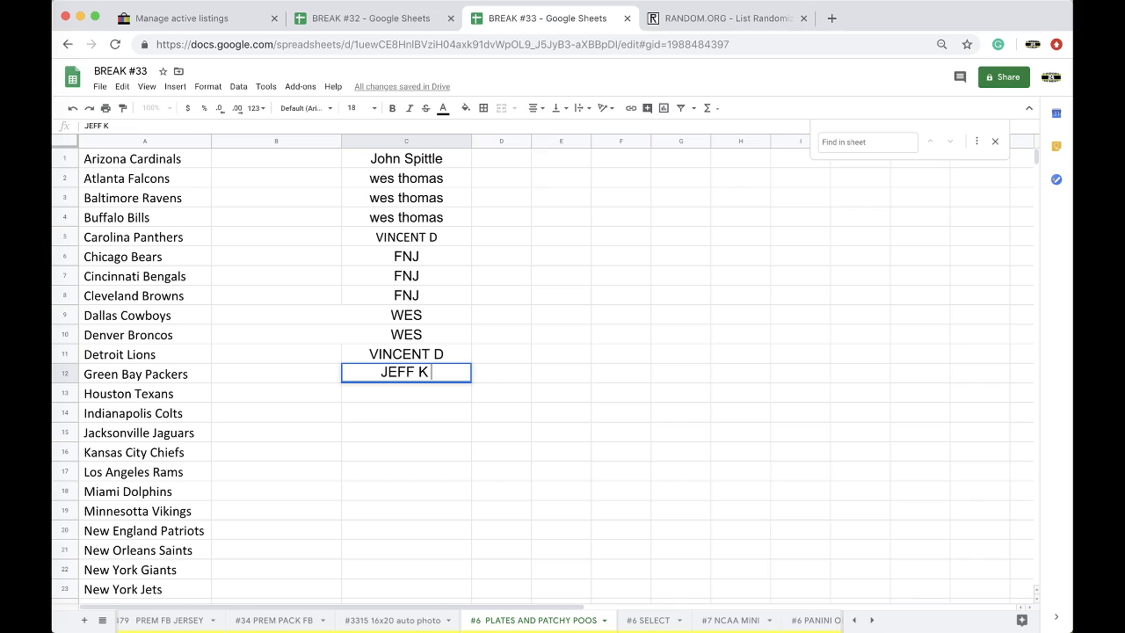
{"action": "left_click", "coordinate": [450, 448]}
{"action": "left_click", "coordinate": [406, 379]}
{"action": "key", "text": "ctrl+c"}
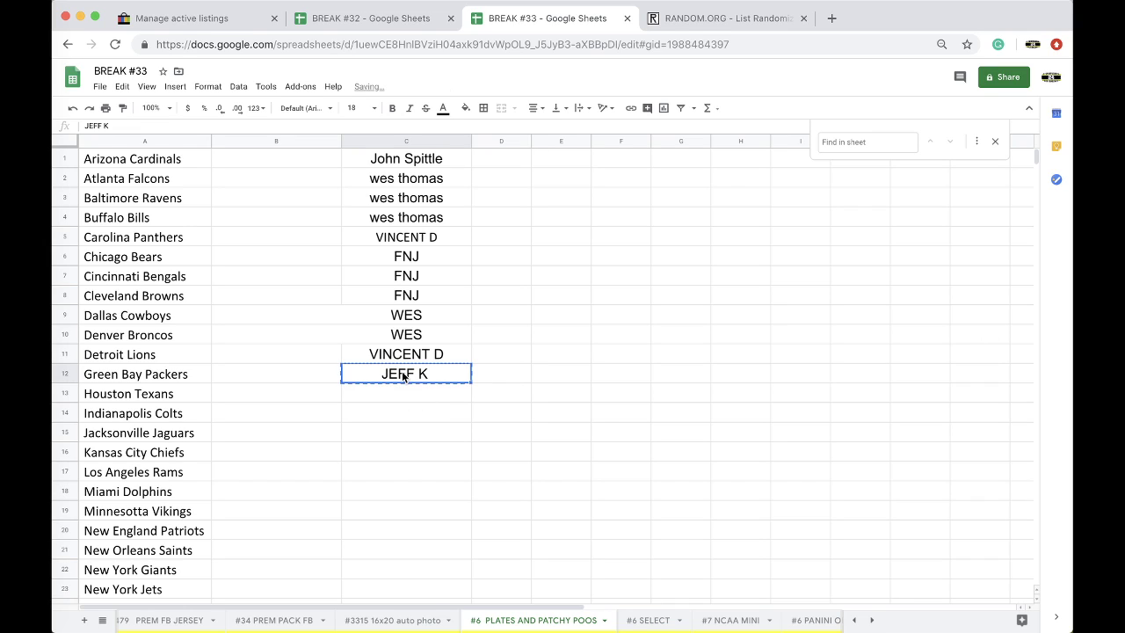
{"action": "key", "text": "Down"}
{"action": "key", "text": "ctrl+v"}
{"action": "key", "text": "Down"}
{"action": "key", "text": "ctrl+v"}
{"action": "key", "text": "Down"}
{"action": "key", "text": "ctrl+v"}
{"action": "key", "text": "Down"}
{"action": "key", "text": "ctrl+v"}
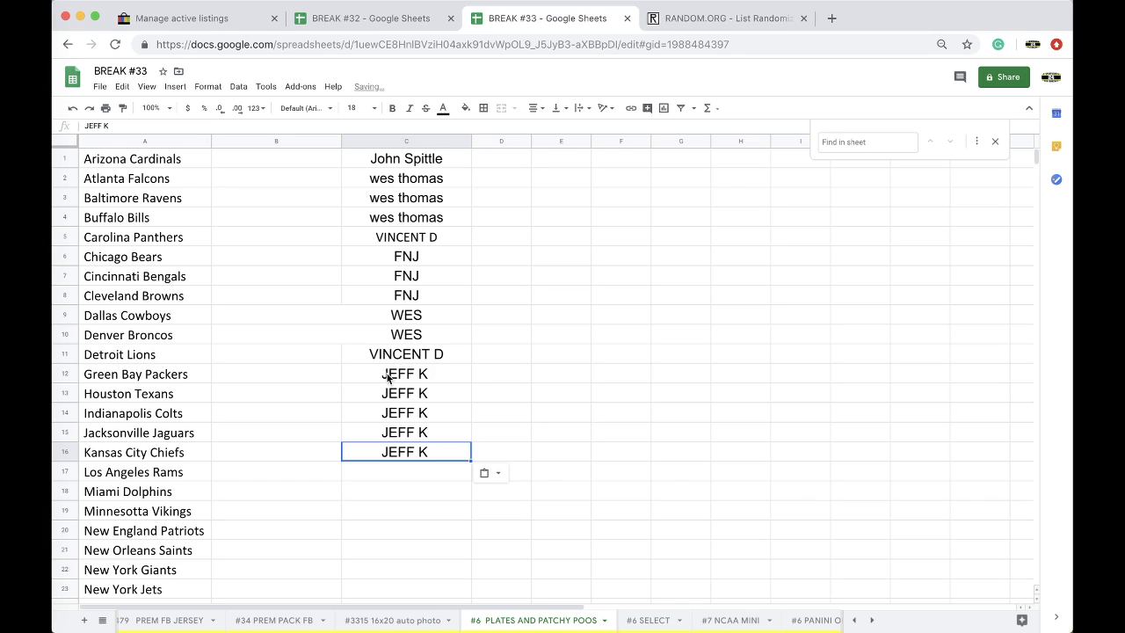
Step: Fill the new entries C12:C16 yellow
{"action": "left_click_drag", "start_coordinate": [384, 372], "coordinate": [386, 452]}
{"action": "left_click", "coordinate": [465, 107]}
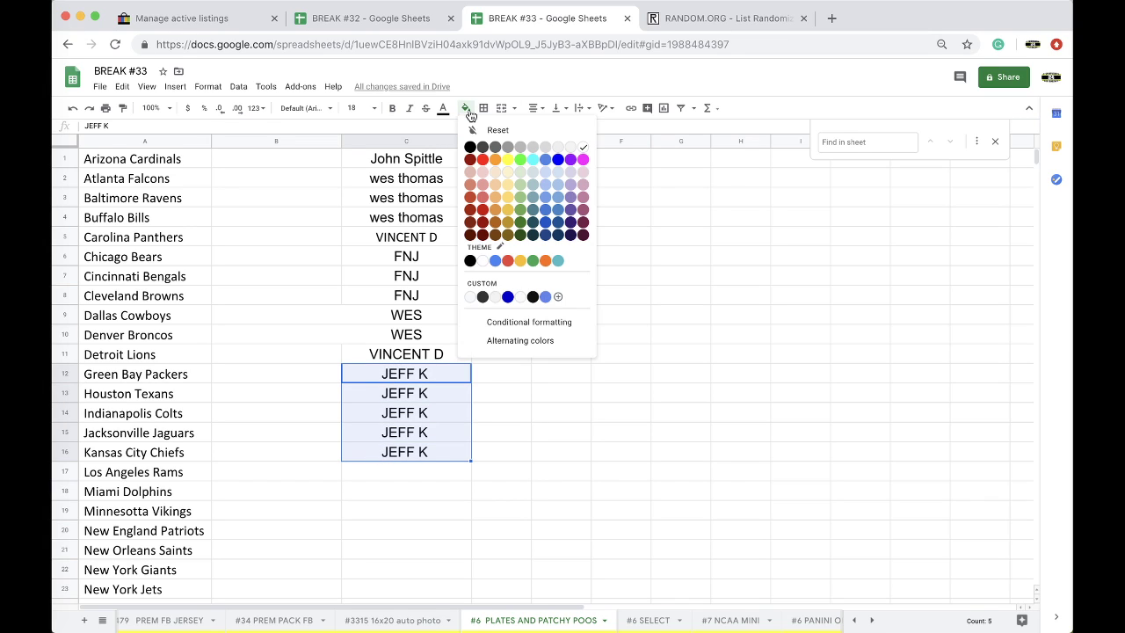
{"action": "left_click", "coordinate": [503, 153]}
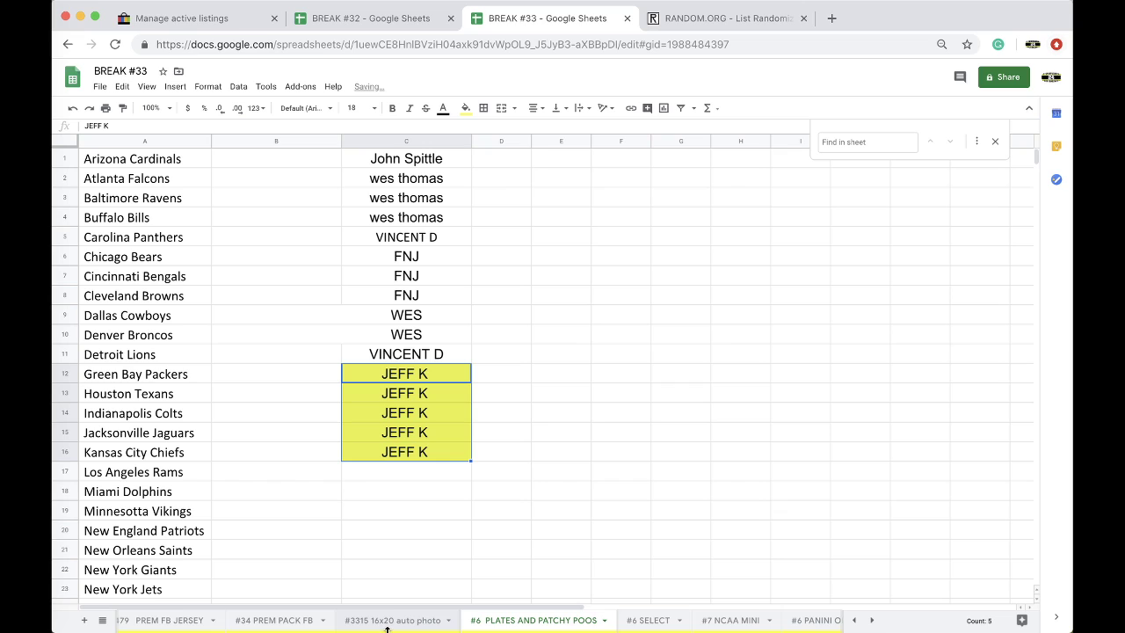
{"action": "scroll", "coordinate": [367, 627], "scroll_direction": "left", "scroll_amount": 5}
Step: Review the CREDIT sheet, then go to the #479 PREM FB JERSEY sheet
{"action": "left_click", "coordinate": [355, 624]}
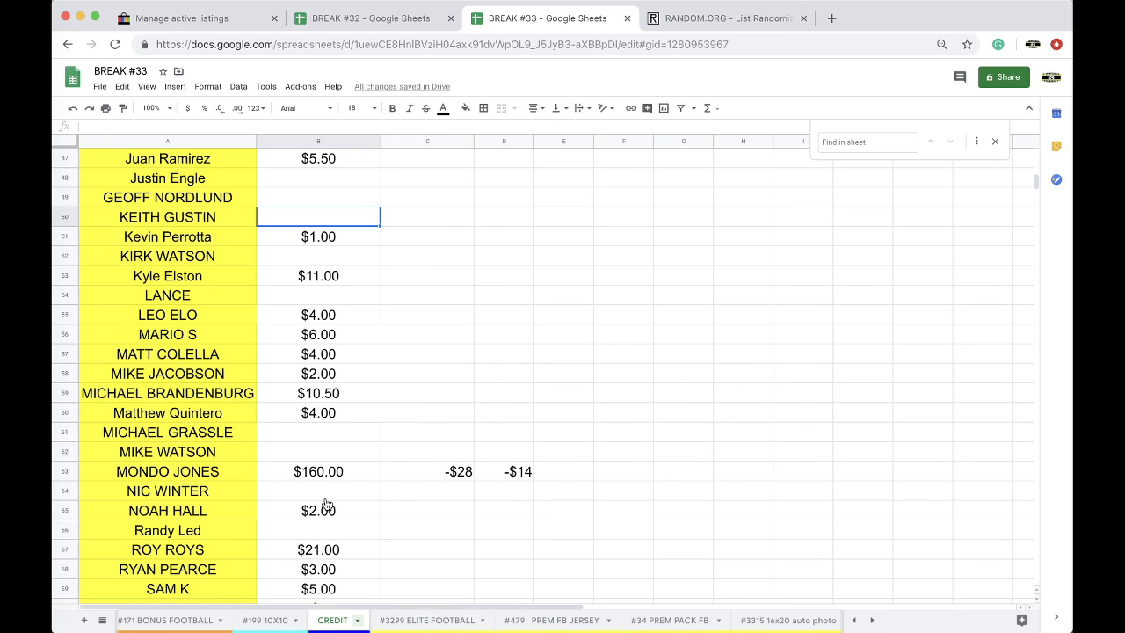
{"action": "scroll", "coordinate": [227, 296], "scroll_direction": "up", "scroll_amount": 7}
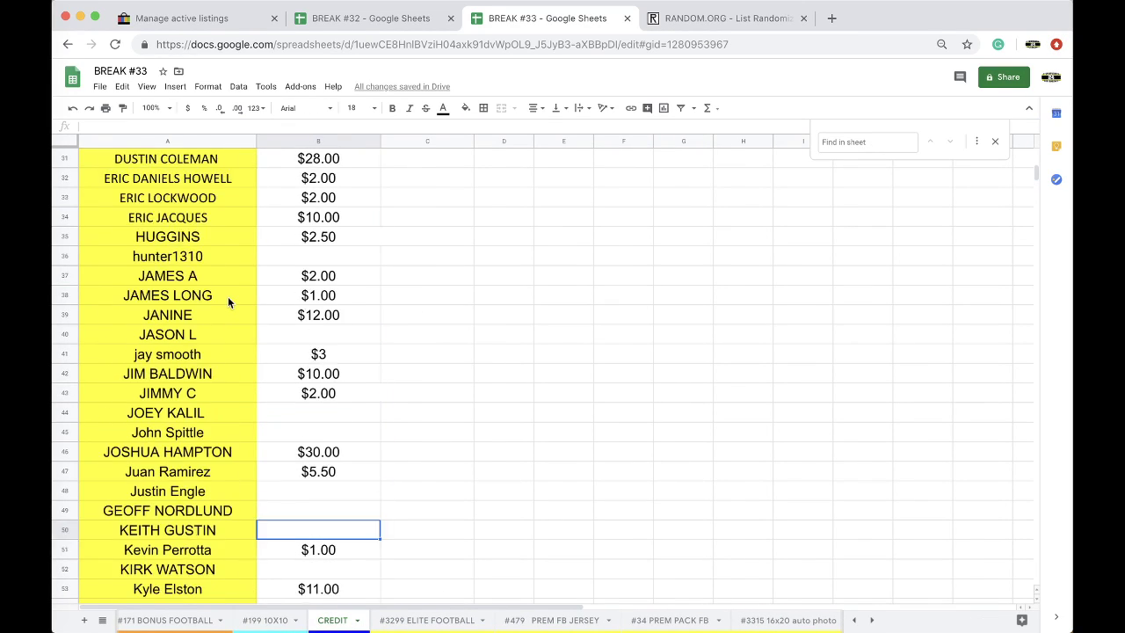
{"action": "scroll", "coordinate": [216, 255], "scroll_direction": "up", "scroll_amount": 3}
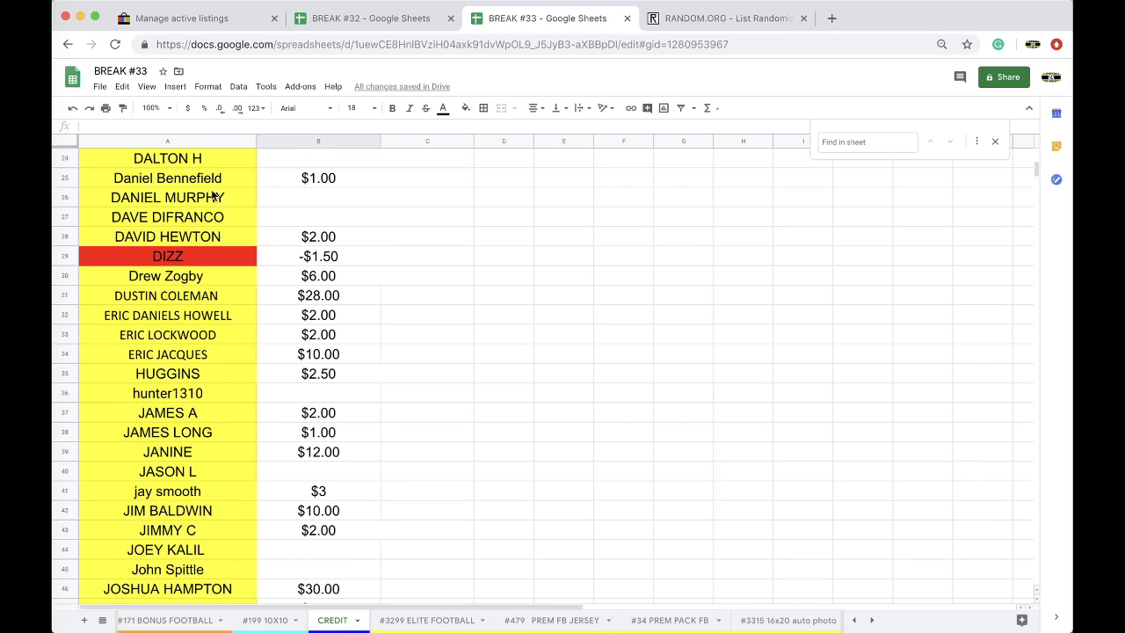
{"action": "scroll", "coordinate": [213, 203], "scroll_direction": "up", "scroll_amount": 1}
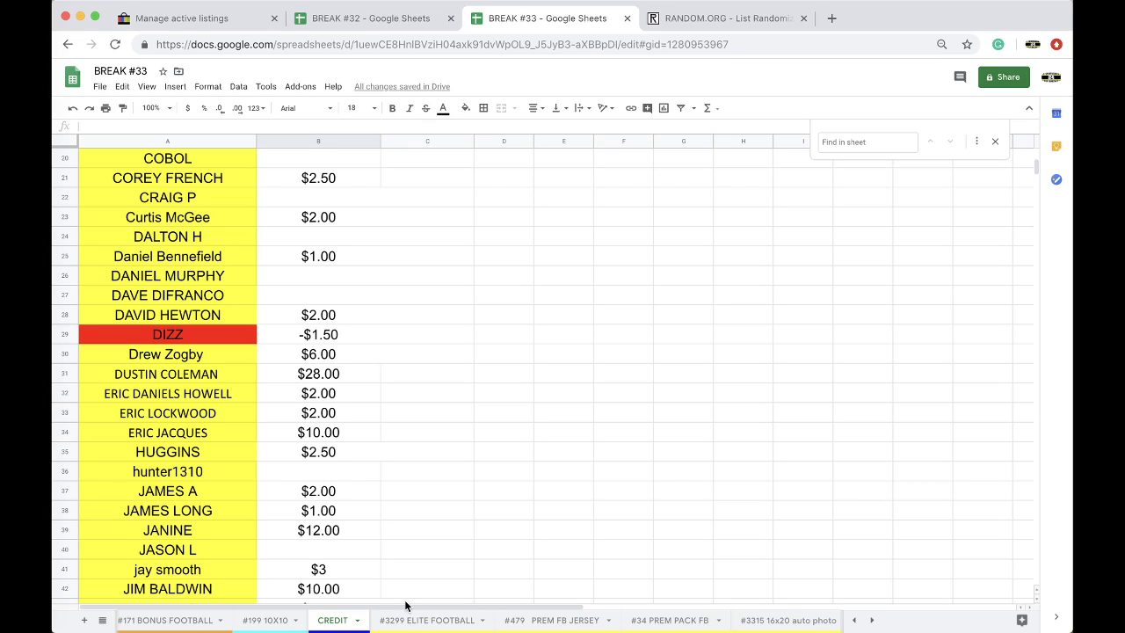
{"action": "scroll", "coordinate": [439, 622], "scroll_direction": "right", "scroll_amount": 3}
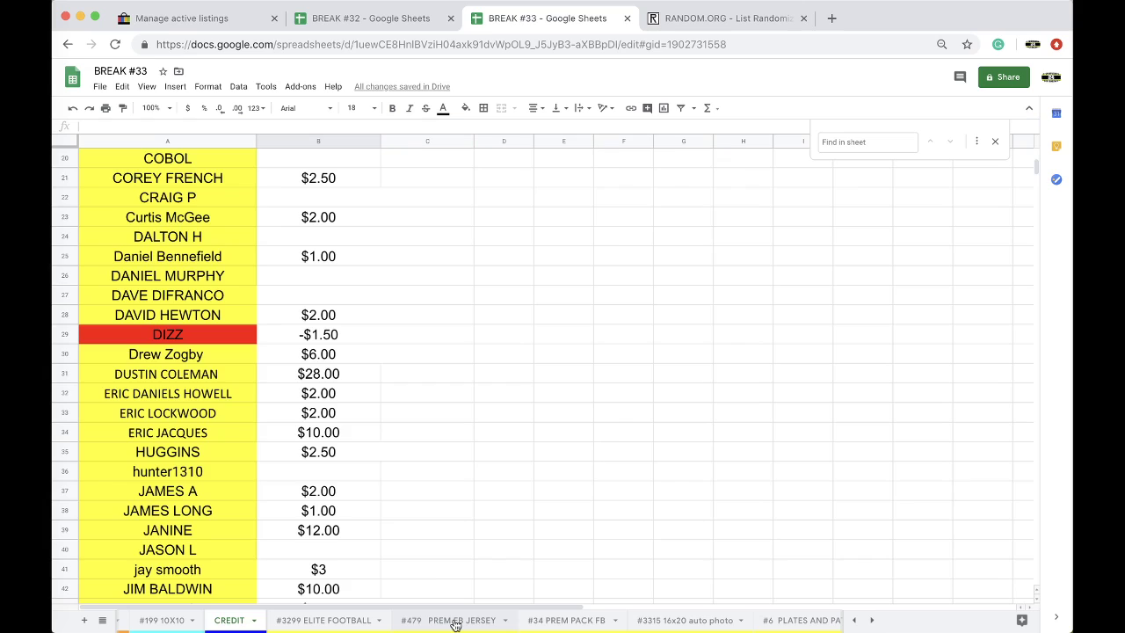
{"action": "left_click", "coordinate": [455, 621]}
Step: Enter a new buyer's name for Oakland Raiders (C24) and copy it to Philadelphia Eagles (C25)
{"action": "left_click", "coordinate": [364, 454]}
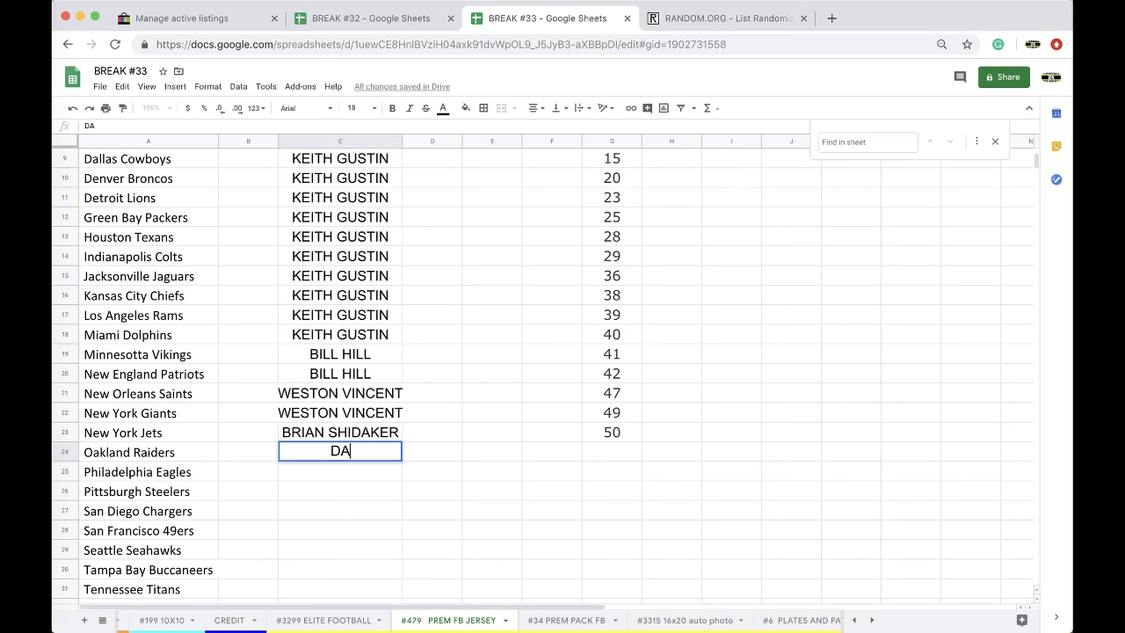
{"action": "key", "text": "Return"}
{"action": "left_click", "coordinate": [363, 455]}
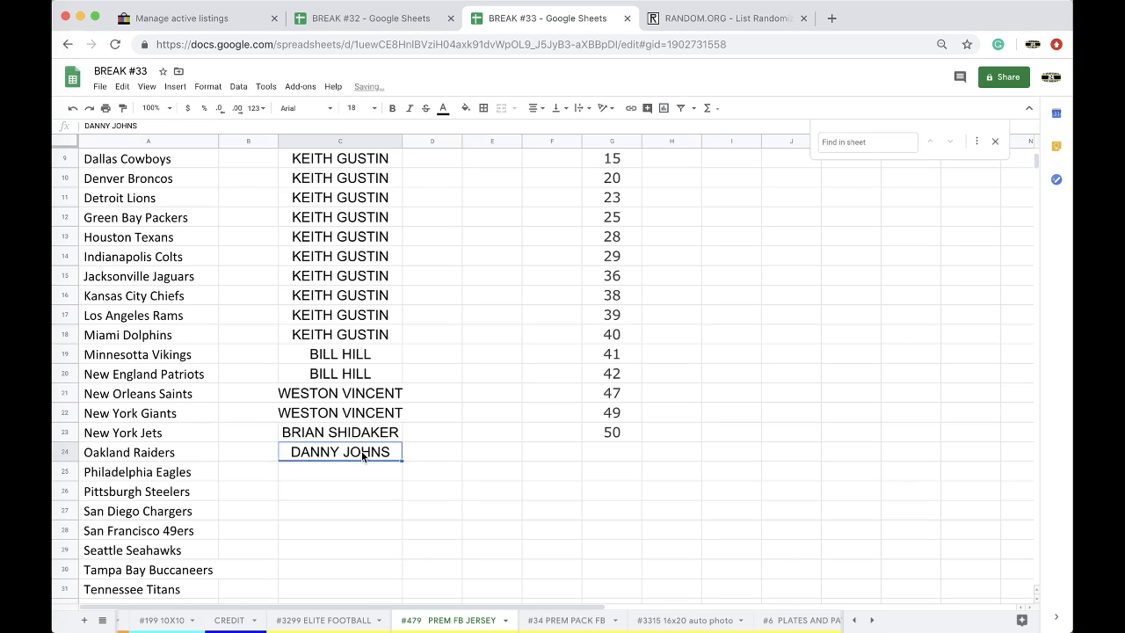
{"action": "key", "text": "ctrl+c"}
{"action": "key", "text": "Down"}
{"action": "key", "text": "ctrl+v"}
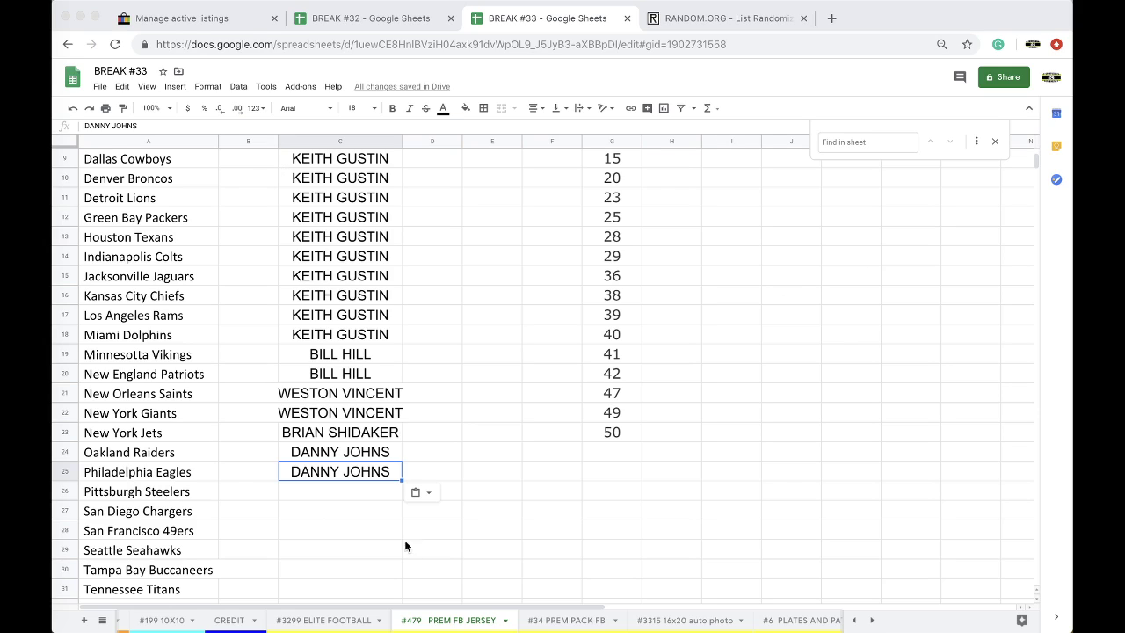
{"action": "left_click", "coordinate": [439, 626]}
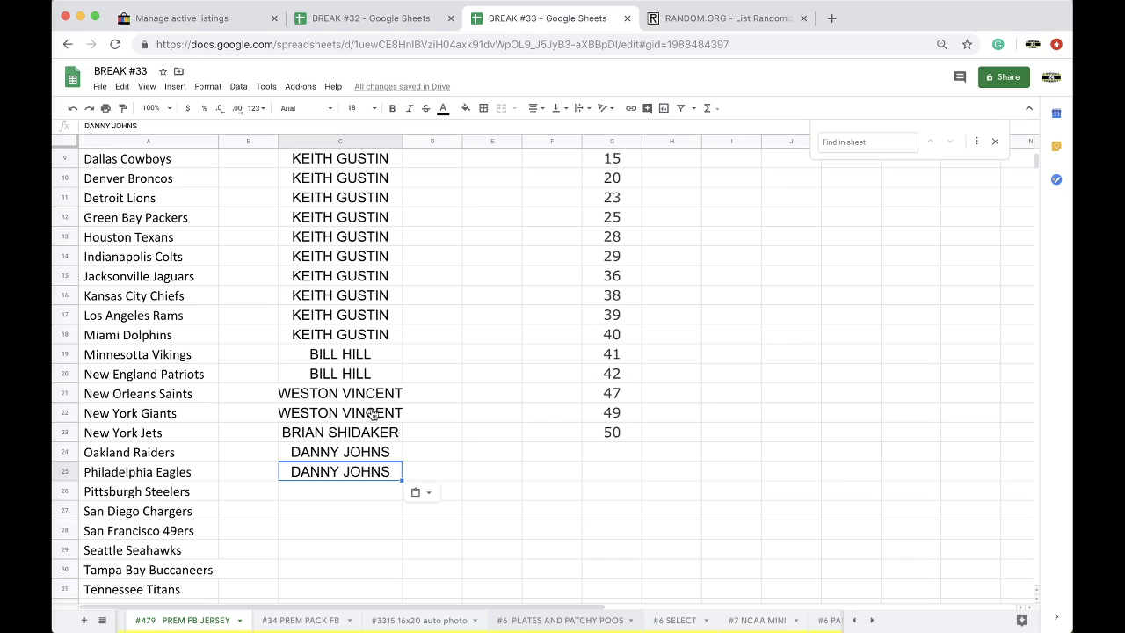
Step: Paste the buyer's name into the Los Angeles Rams, Miami Dolphins and Minnesota Vikings slots, matching sheet formatting
{"action": "left_click", "coordinate": [370, 472]}
{"action": "key", "text": "super+v"}
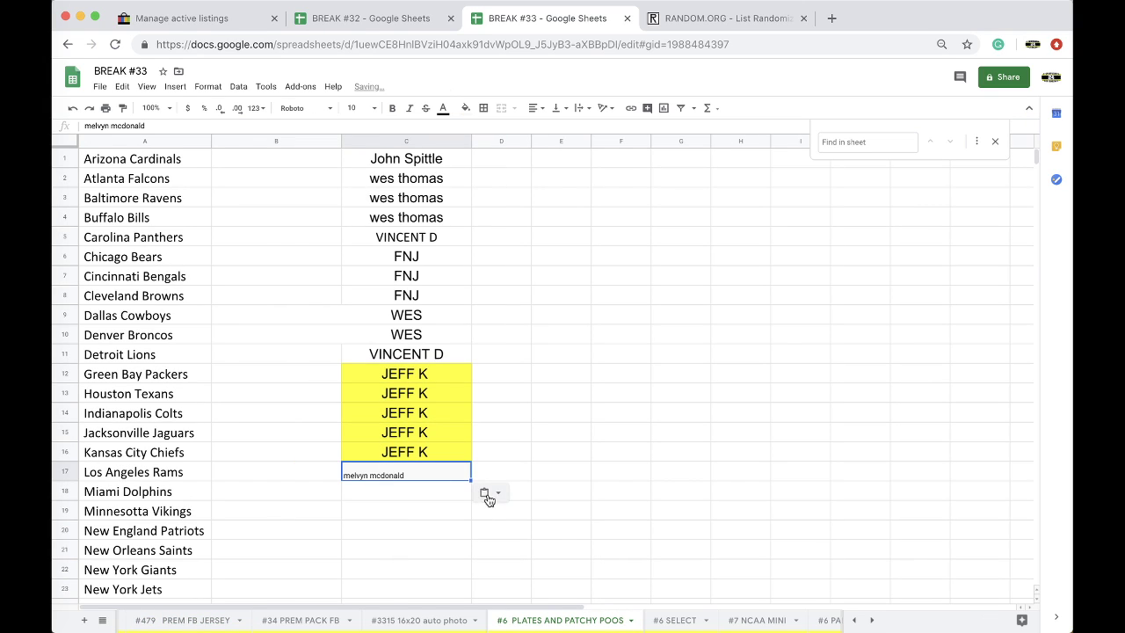
{"action": "left_click", "coordinate": [489, 493]}
{"action": "left_click", "coordinate": [495, 517]}
{"action": "key", "text": "Down"}
{"action": "key", "text": "super+v"}
{"action": "key", "text": "Down"}
{"action": "key", "text": "super+v"}
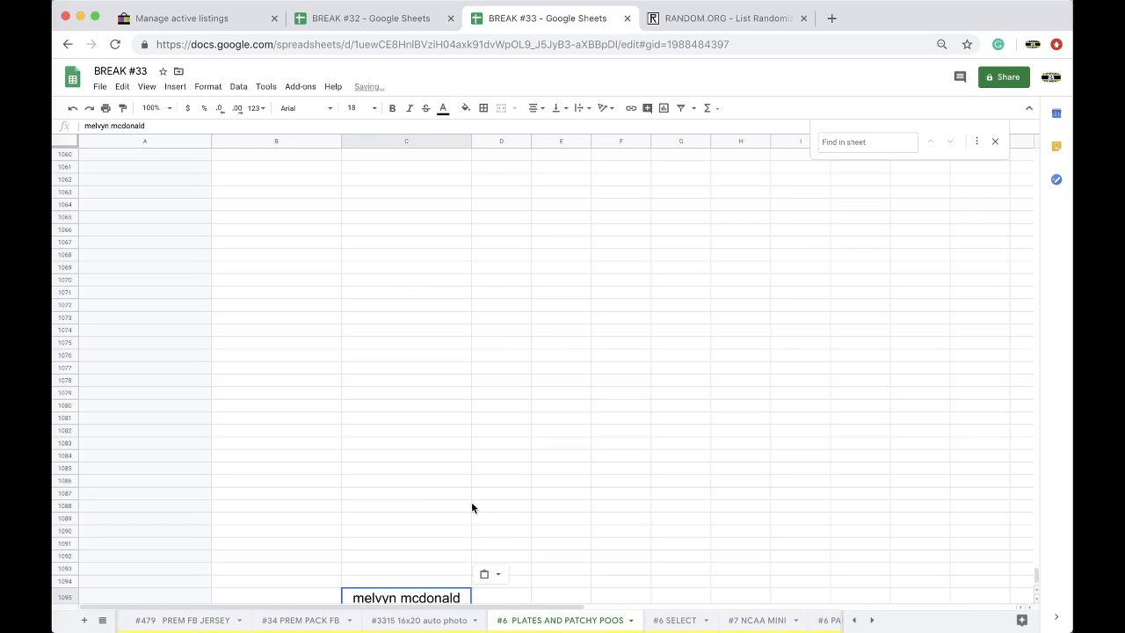
{"action": "key", "text": "Down"}
{"action": "key", "text": "super+v"}
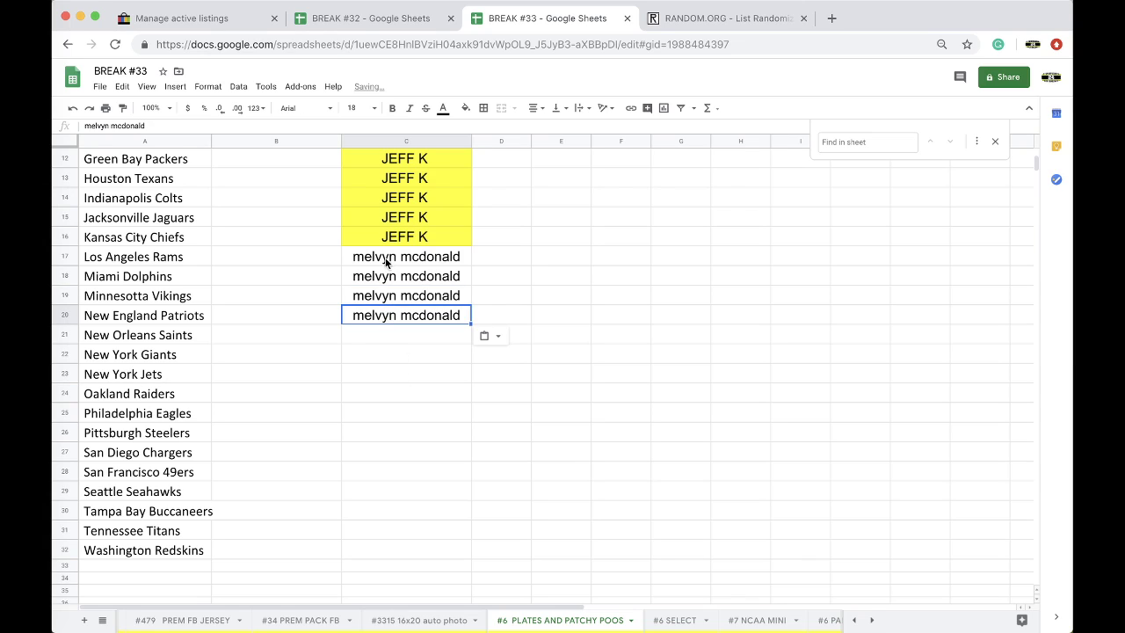
Step: Fill the four new entries C17:C20 yellow and remove the yellow from older entries C12:C16
{"action": "left_click_drag", "start_coordinate": [389, 264], "coordinate": [382, 318]}
{"action": "left_click", "coordinate": [465, 107]}
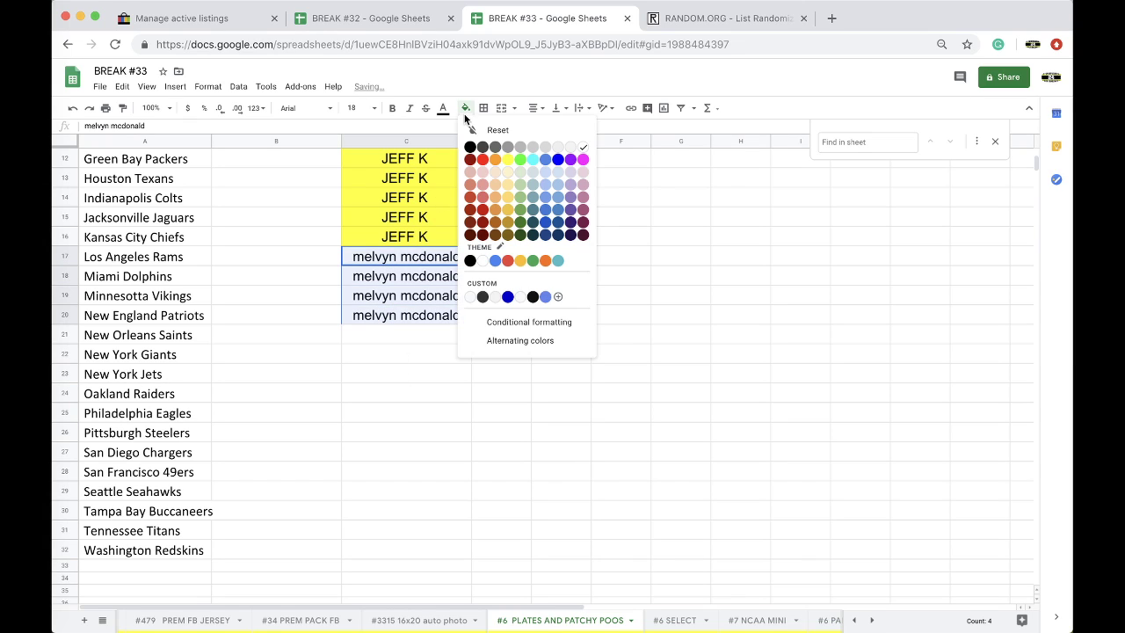
{"action": "left_click", "coordinate": [508, 159]}
{"action": "key", "text": "super+c"}
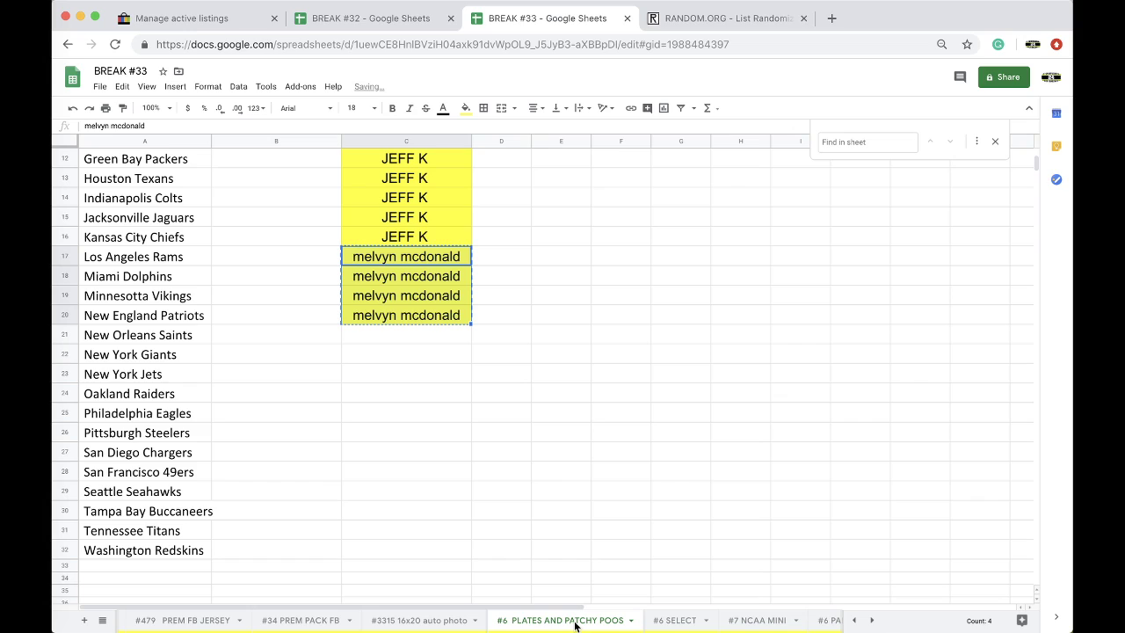
{"action": "left_click_drag", "start_coordinate": [400, 168], "coordinate": [413, 235]}
{"action": "left_click", "coordinate": [465, 107]}
{"action": "left_click", "coordinate": [471, 125]}
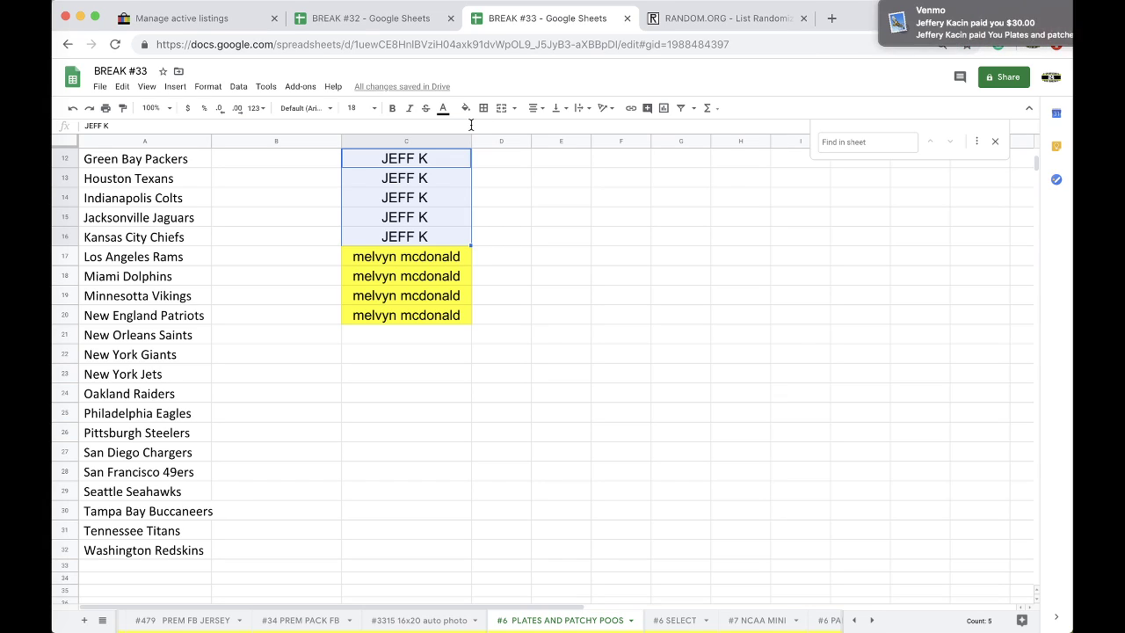
Step: Copy C17:C20 onto the #7 NCAA MINI sheet starting at the Arizona Cardinals slot
{"action": "left_click_drag", "start_coordinate": [402, 256], "coordinate": [390, 318]}
{"action": "key", "text": "cmd+c"}
{"action": "scroll", "coordinate": [542, 620], "scroll_direction": "right", "scroll_amount": 5}
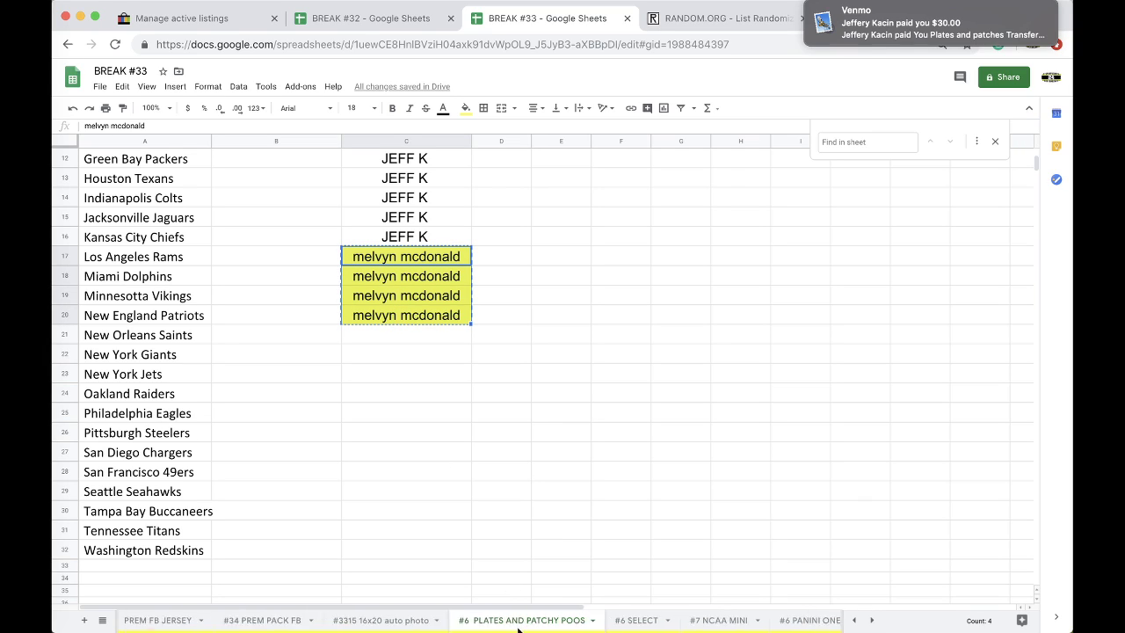
{"action": "left_click", "coordinate": [542, 619]}
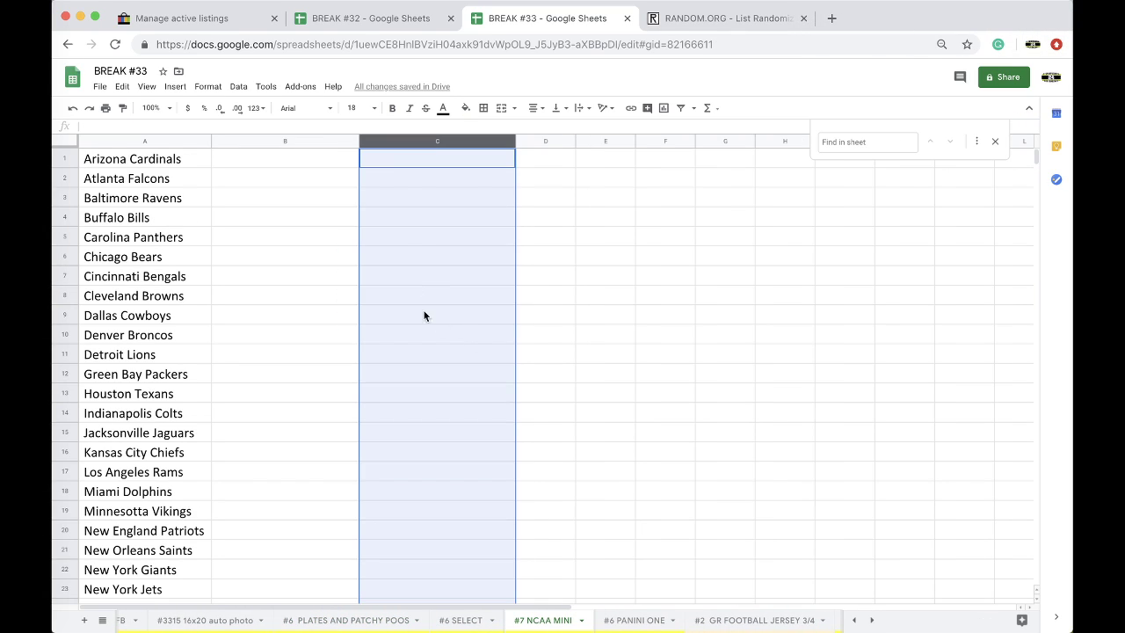
{"action": "left_click", "coordinate": [393, 165]}
{"action": "key", "text": "cmd+v"}
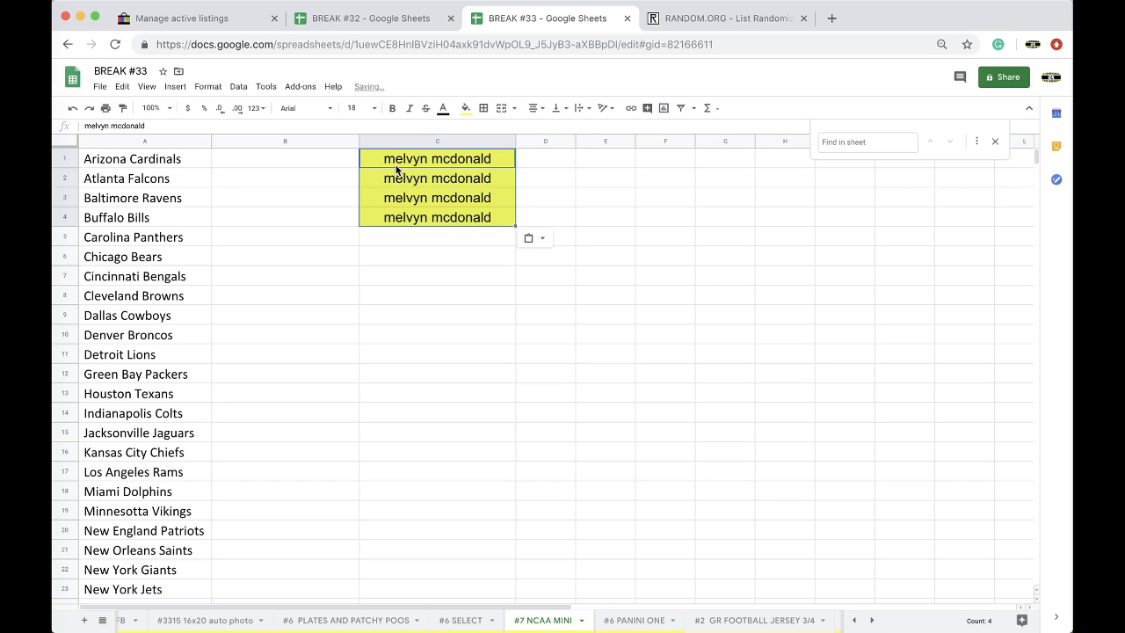
Step: Clear the Diamondbacks and Braves entries (C1:C2) on the #23 PREM BB JERSEY sheet
{"action": "scroll", "coordinate": [452, 622], "scroll_direction": "right", "scroll_amount": 3}
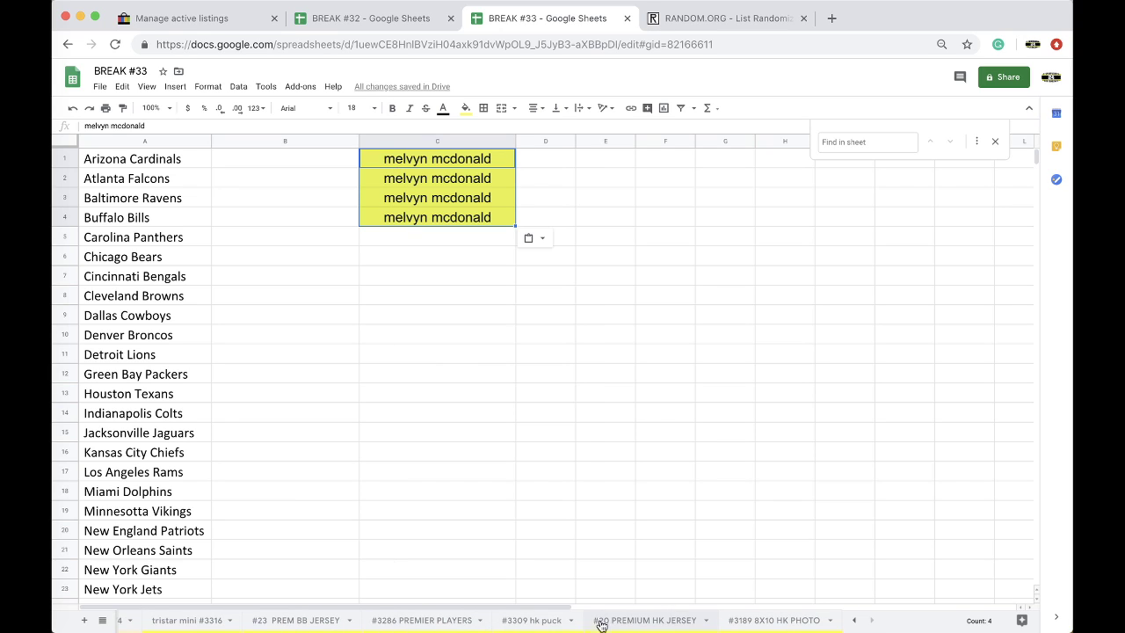
{"action": "left_click", "coordinate": [312, 621]}
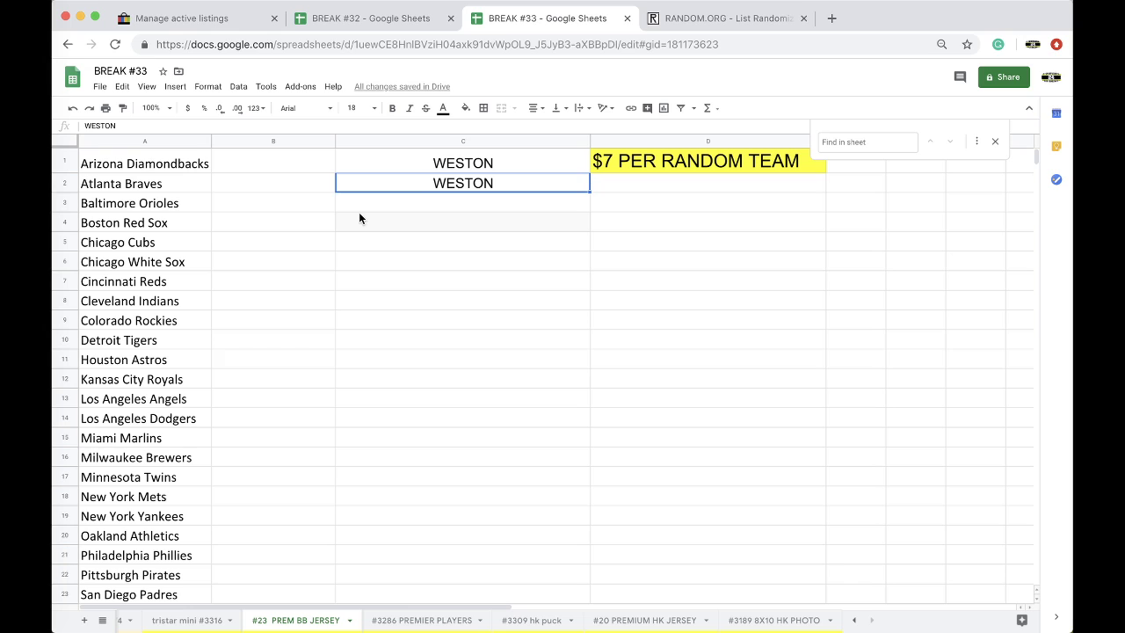
{"action": "left_click_drag", "start_coordinate": [410, 164], "coordinate": [410, 185]}
{"action": "key", "text": "BackSpace"}
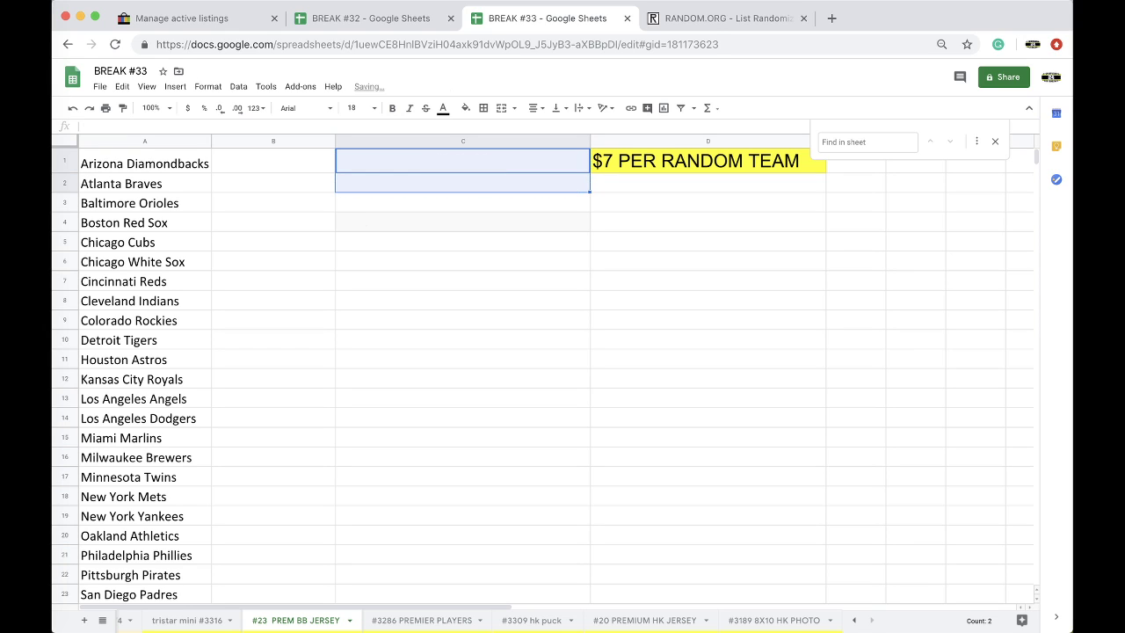
{"action": "scroll", "coordinate": [376, 621], "scroll_direction": "left", "scroll_amount": 1}
{"action": "scroll", "coordinate": [376, 620], "scroll_direction": "left", "scroll_amount": 5}
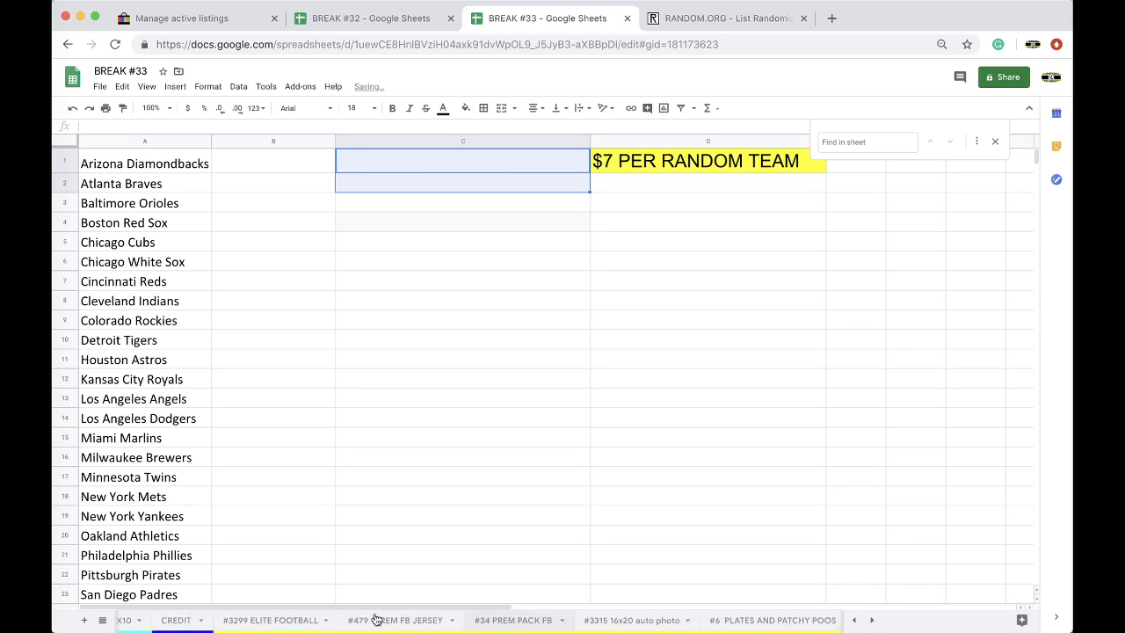
Step: Paste the cut entries into the Steelers and Chargers slots on #479 PREM FB JERSEY
{"action": "left_click", "coordinate": [530, 621]}
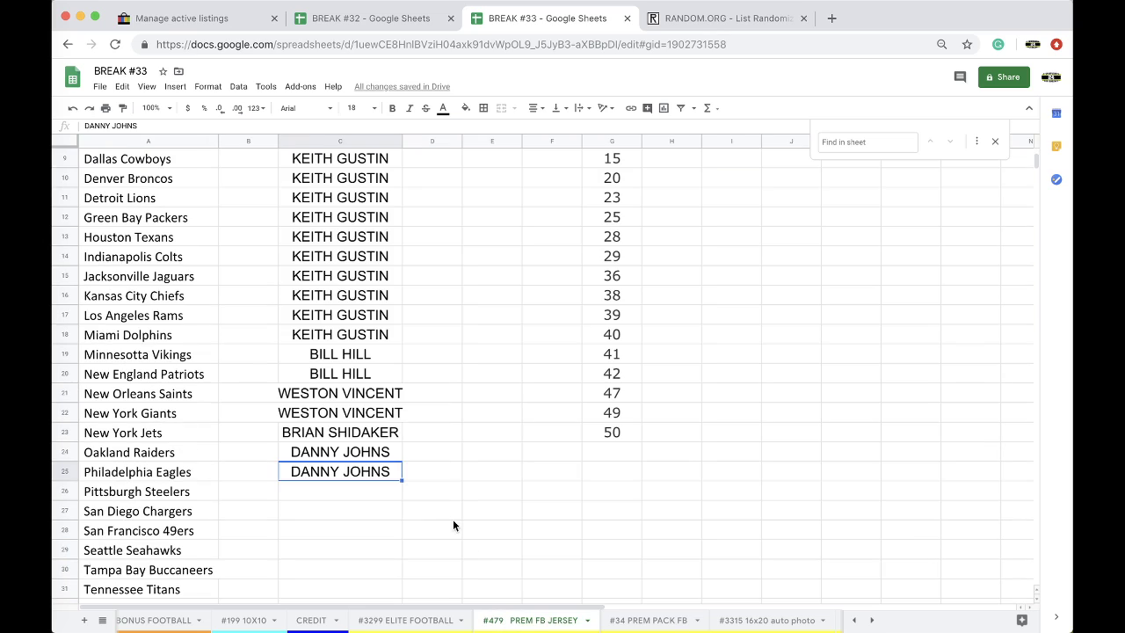
{"action": "left_click", "coordinate": [357, 492]}
{"action": "key", "text": "super+v"}
{"action": "scroll", "coordinate": [357, 491], "scroll_direction": "down", "scroll_amount": 1}
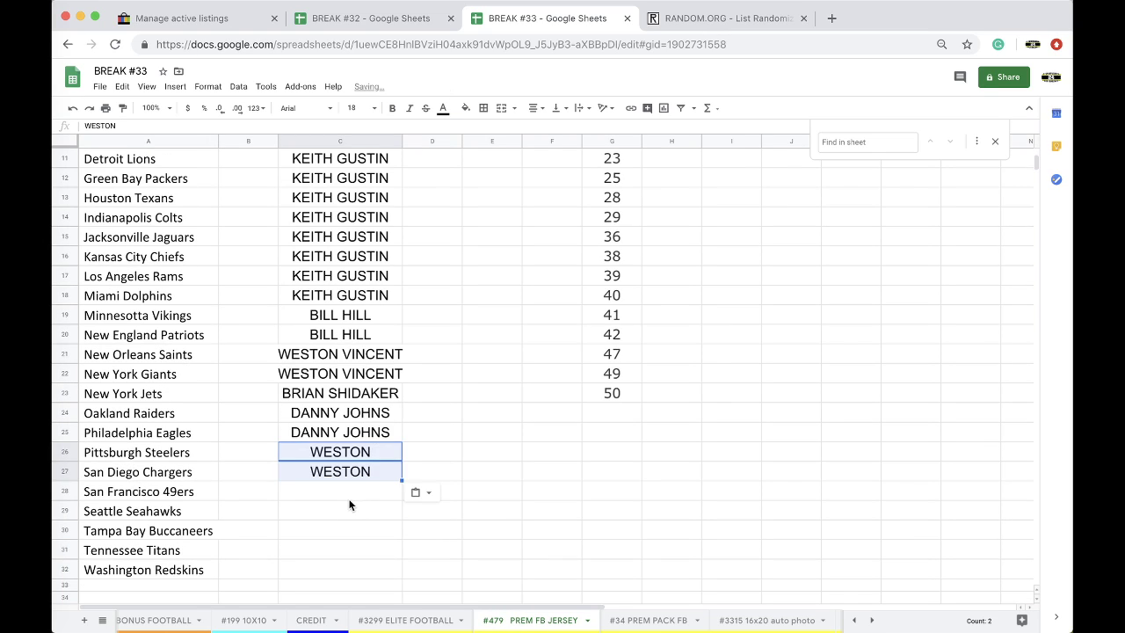
Step: Enter the buyer's initials for the 49ers and Seahawks slots and fill both yellow
{"action": "left_click", "coordinate": [349, 493]}
{"action": "type", "text": "FNJ"}
{"action": "left_click", "coordinate": [359, 512]}
{"action": "left_click", "coordinate": [360, 492]}
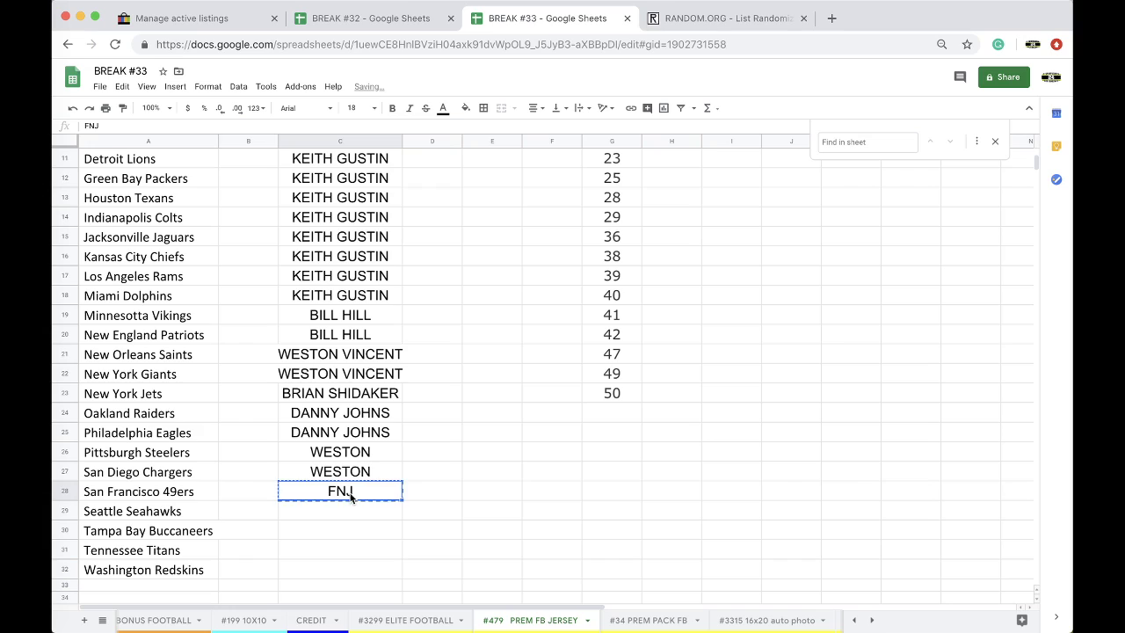
{"action": "key", "text": "super+c"}
{"action": "left_click", "coordinate": [360, 511]}
{"action": "key", "text": "super+v"}
{"action": "left_click_drag", "start_coordinate": [349, 494], "coordinate": [349, 511]}
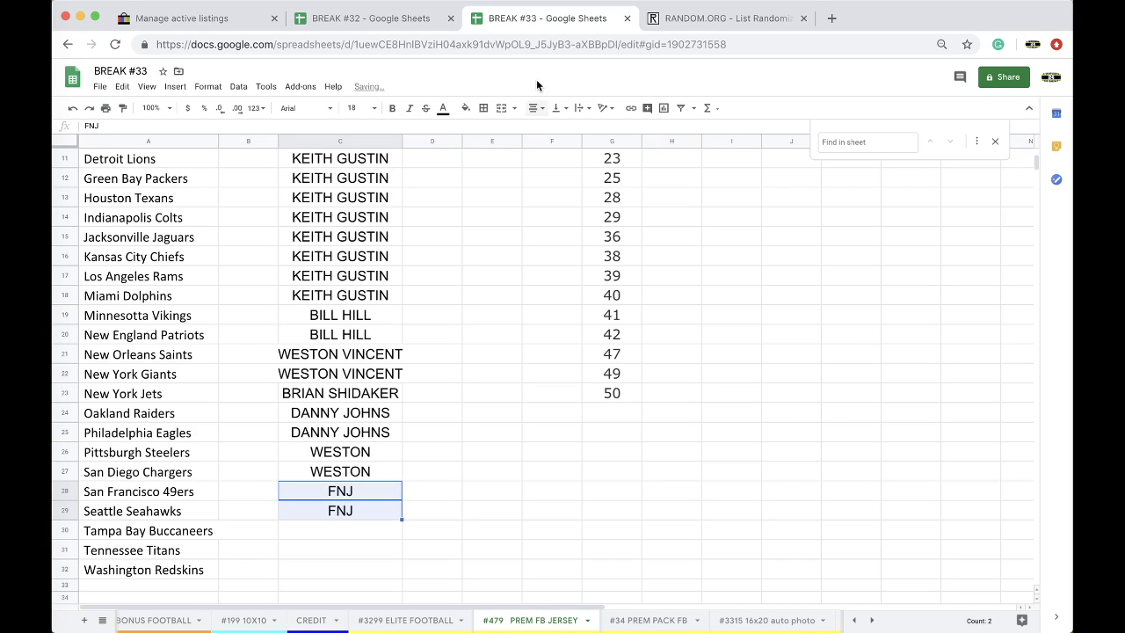
{"action": "left_click", "coordinate": [465, 108]}
{"action": "left_click", "coordinate": [507, 155]}
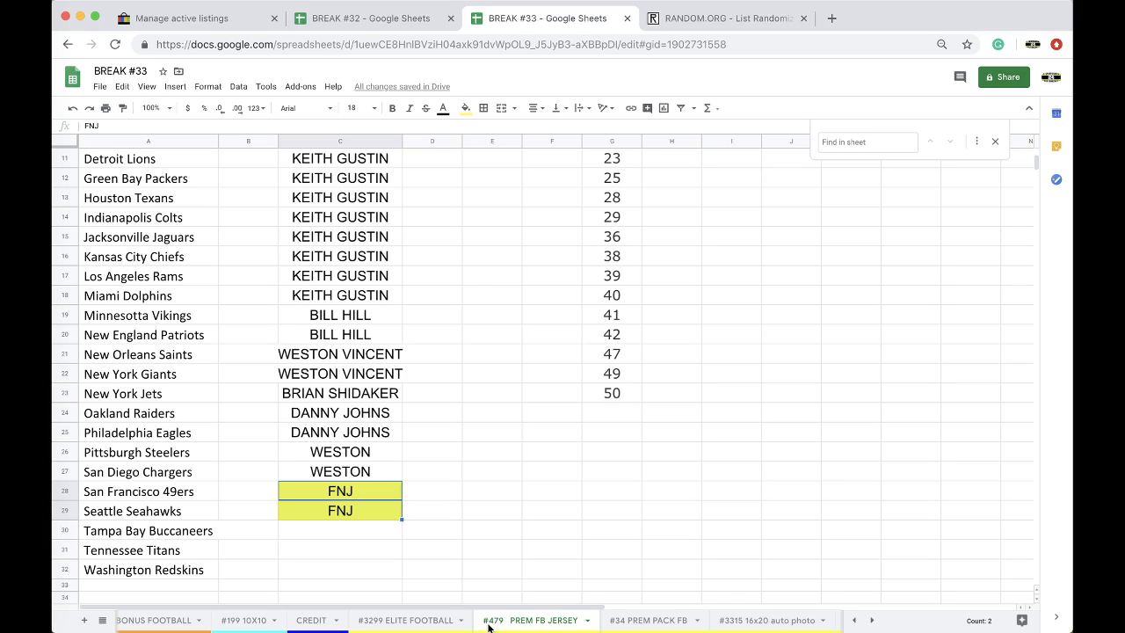
Step: Move #479 PREM FB JERSEY ahead of #3299 ELITE FOOTBALL and #6 PLATES AND PATCHY POOS before #34 PREM PACK FB
{"action": "left_click_drag", "start_coordinate": [489, 627], "coordinate": [395, 627]}
{"action": "left_click", "coordinate": [444, 625]}
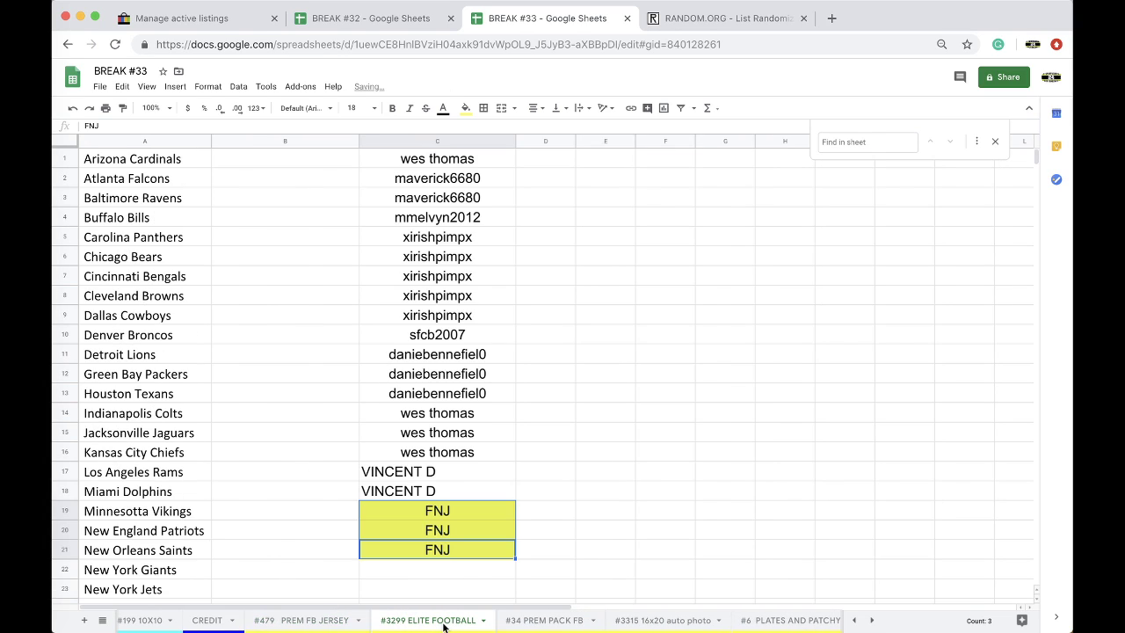
{"action": "left_click", "coordinate": [467, 623]}
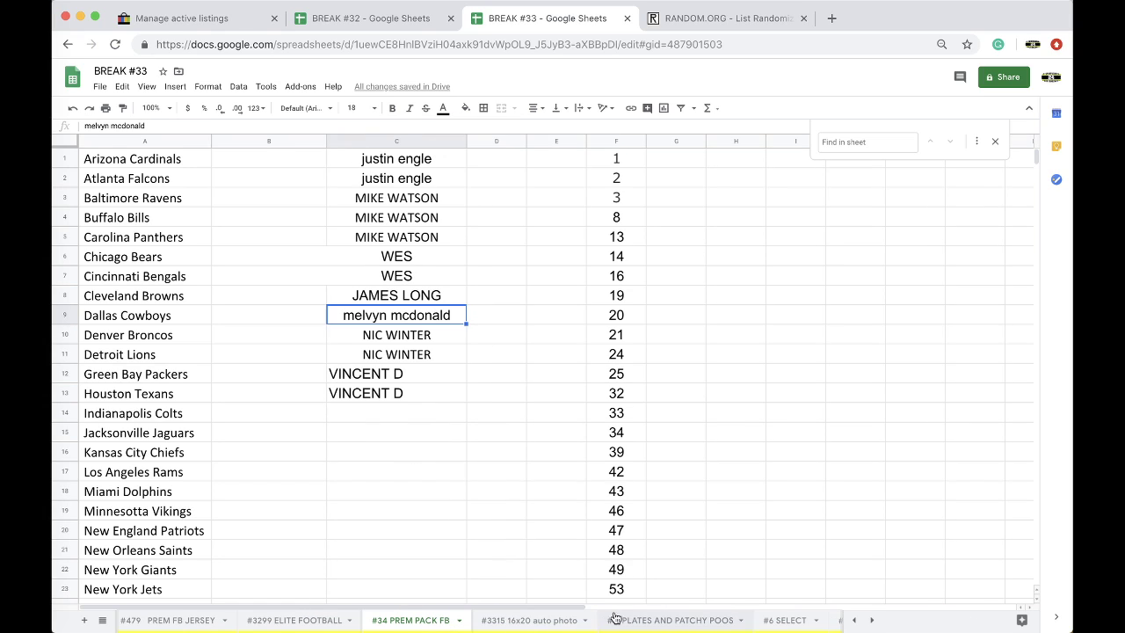
{"action": "left_click", "coordinate": [617, 620]}
{"action": "left_click_drag", "start_coordinate": [624, 620], "coordinate": [453, 622]}
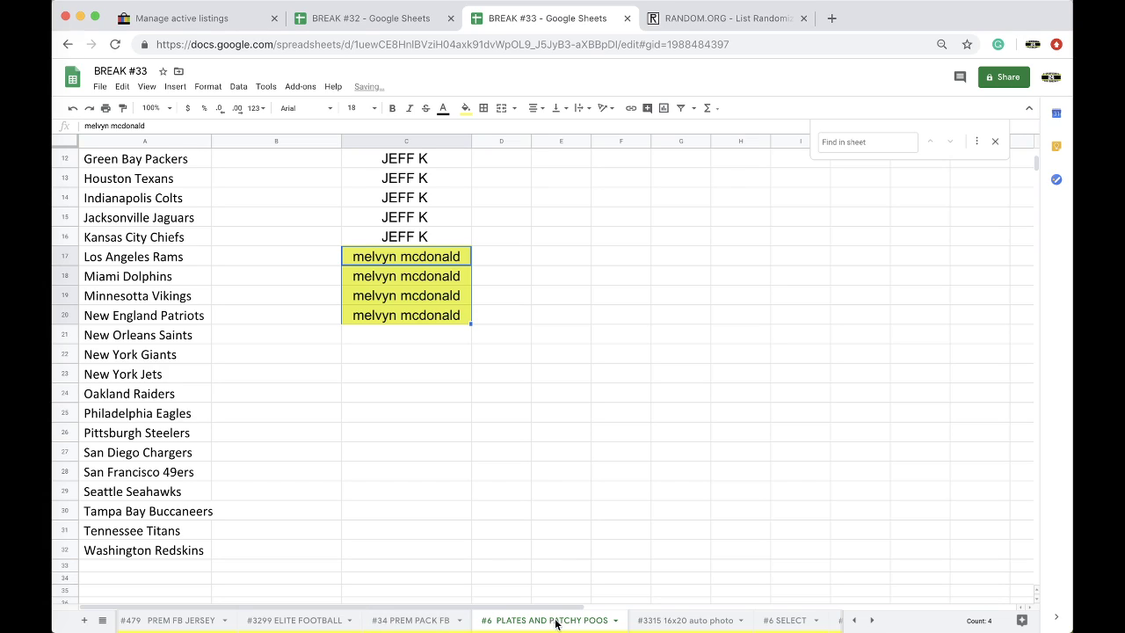
{"action": "left_click_drag", "start_coordinate": [554, 620], "coordinate": [430, 624]}
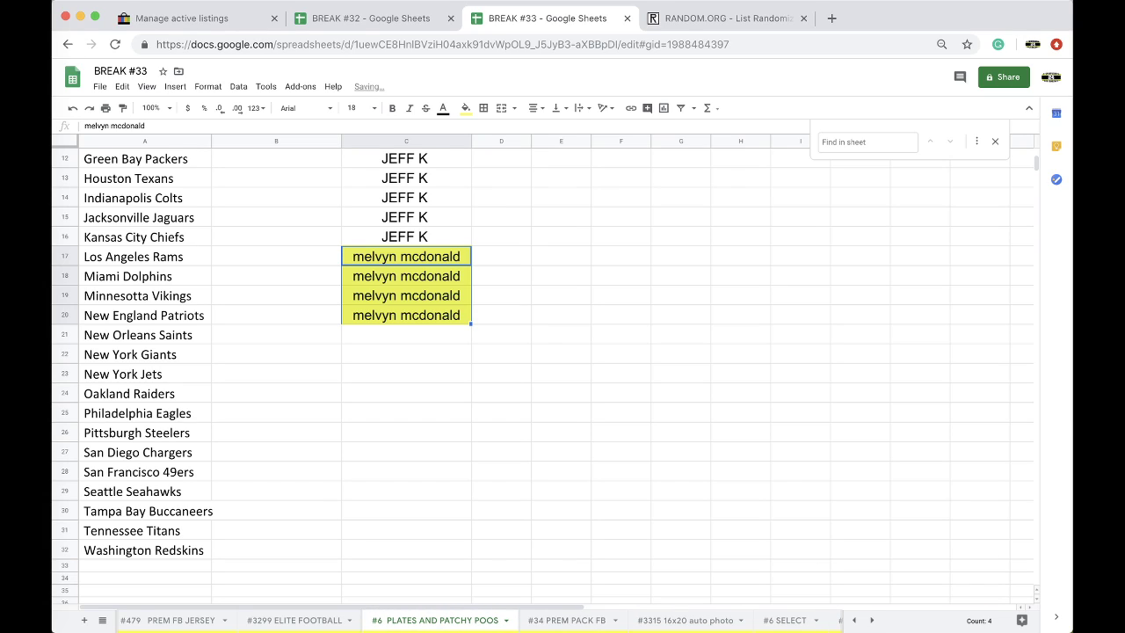
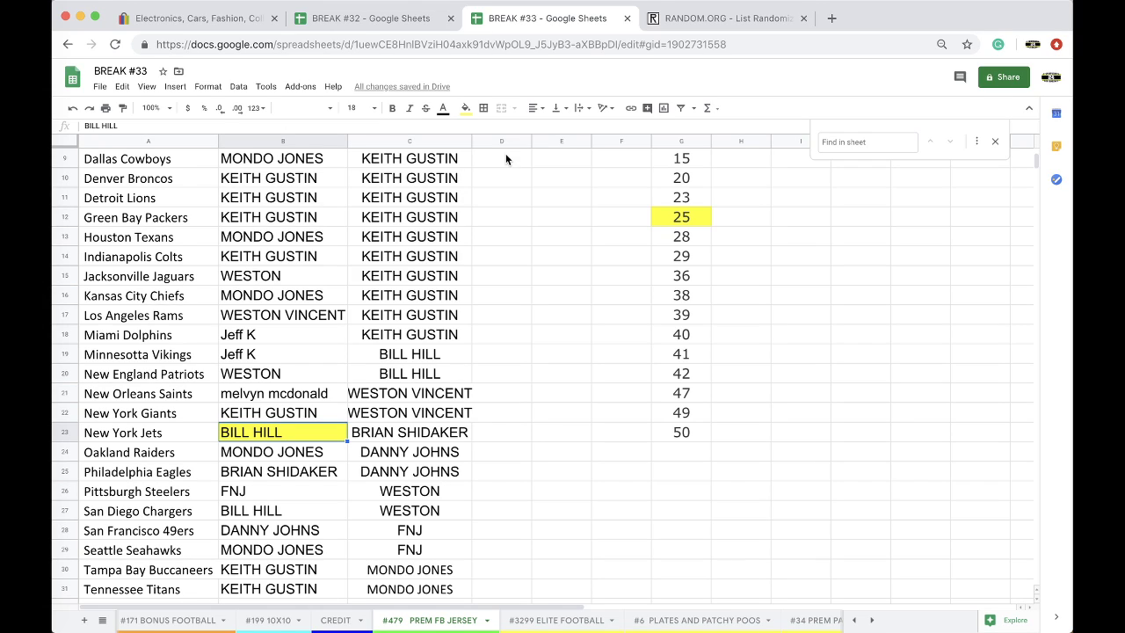
Step: Select the 32 buyer names in column C of the #479 PREM FB JERSEY sheet for randomizing
{"action": "left_click", "coordinate": [404, 352]}
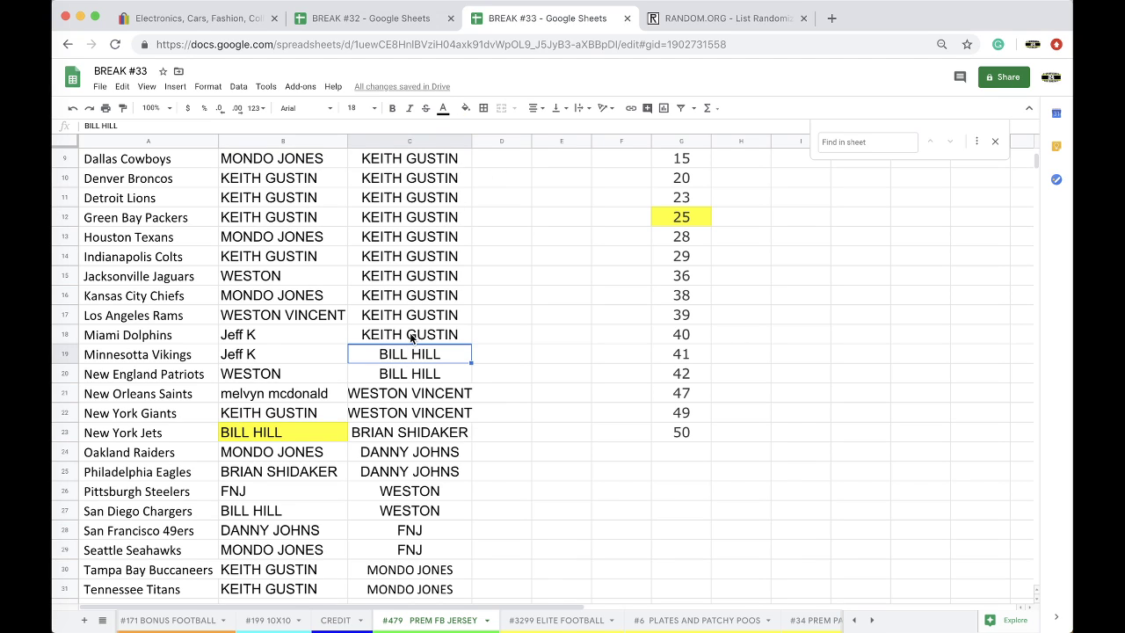
{"action": "scroll", "coordinate": [409, 333], "scroll_direction": "up", "scroll_amount": 4}
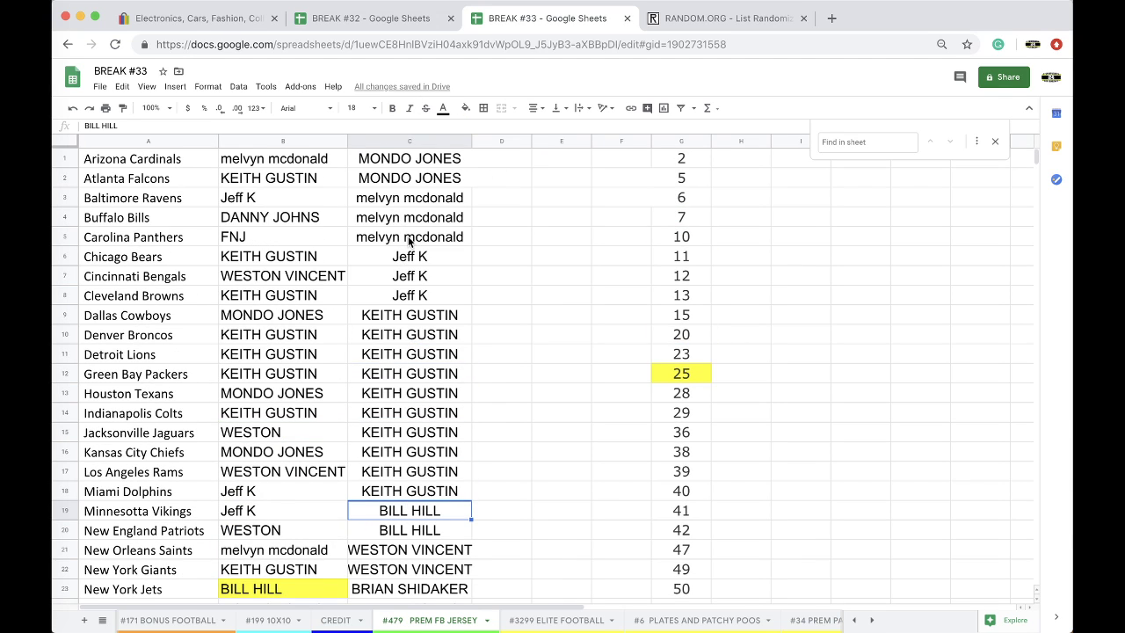
{"action": "scroll", "coordinate": [410, 242], "scroll_direction": "down", "scroll_amount": 2}
{"action": "scroll", "coordinate": [356, 226], "scroll_direction": "up", "scroll_amount": 2}
{"action": "scroll", "coordinate": [446, 255], "scroll_direction": "down", "scroll_amount": 4}
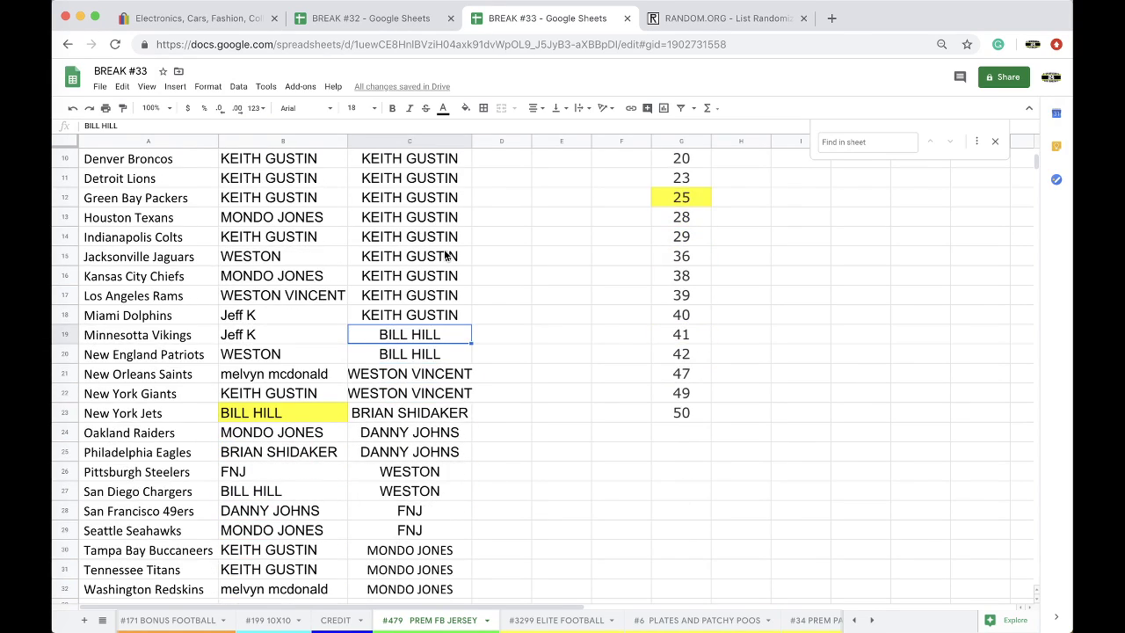
{"action": "scroll", "coordinate": [446, 254], "scroll_direction": "down", "scroll_amount": 2}
{"action": "scroll", "coordinate": [444, 247], "scroll_direction": "up", "scroll_amount": 4}
{"action": "left_click", "coordinate": [411, 142]}
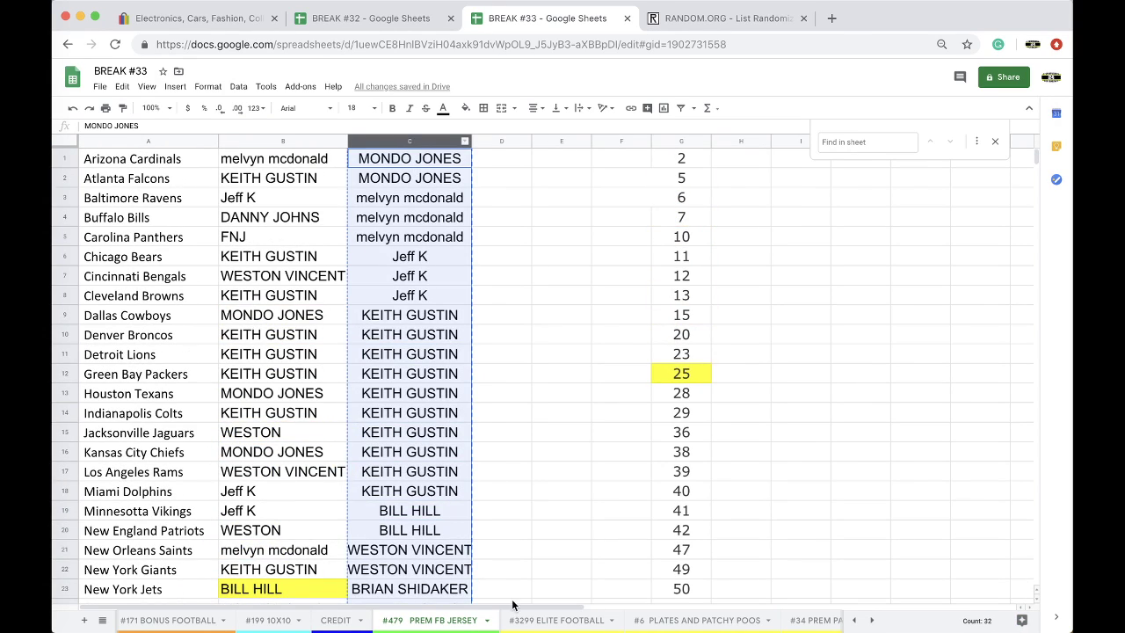
{"action": "scroll", "coordinate": [513, 620], "scroll_direction": "right", "scroll_amount": 10}
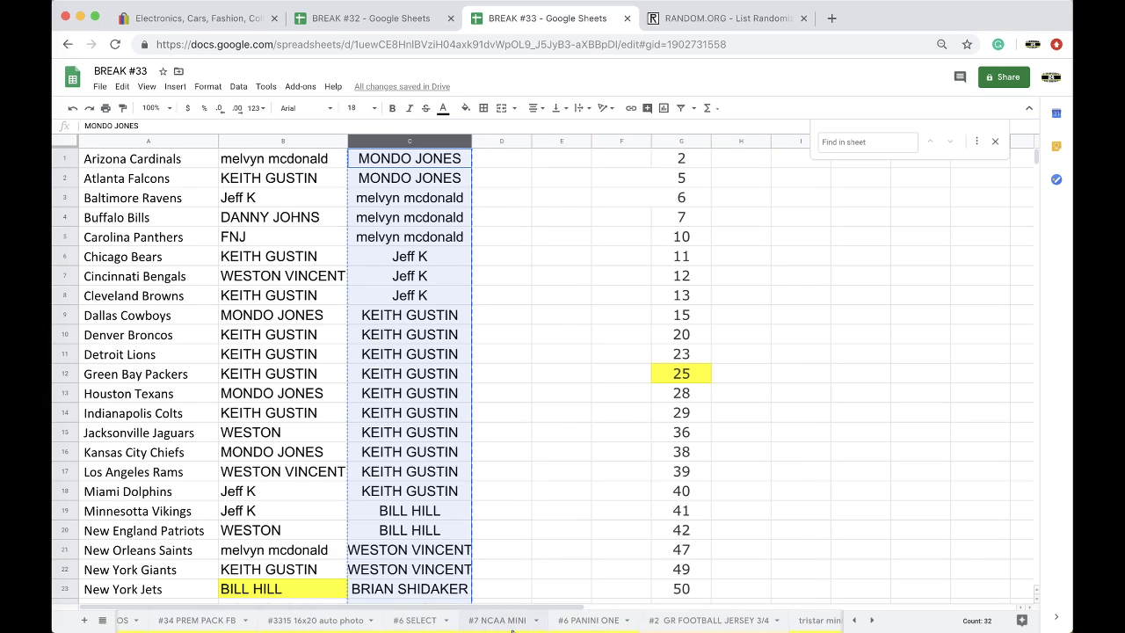
{"action": "scroll", "coordinate": [513, 620], "scroll_direction": "right", "scroll_amount": 5}
{"action": "scroll", "coordinate": [513, 620], "scroll_direction": "left", "scroll_amount": 3}
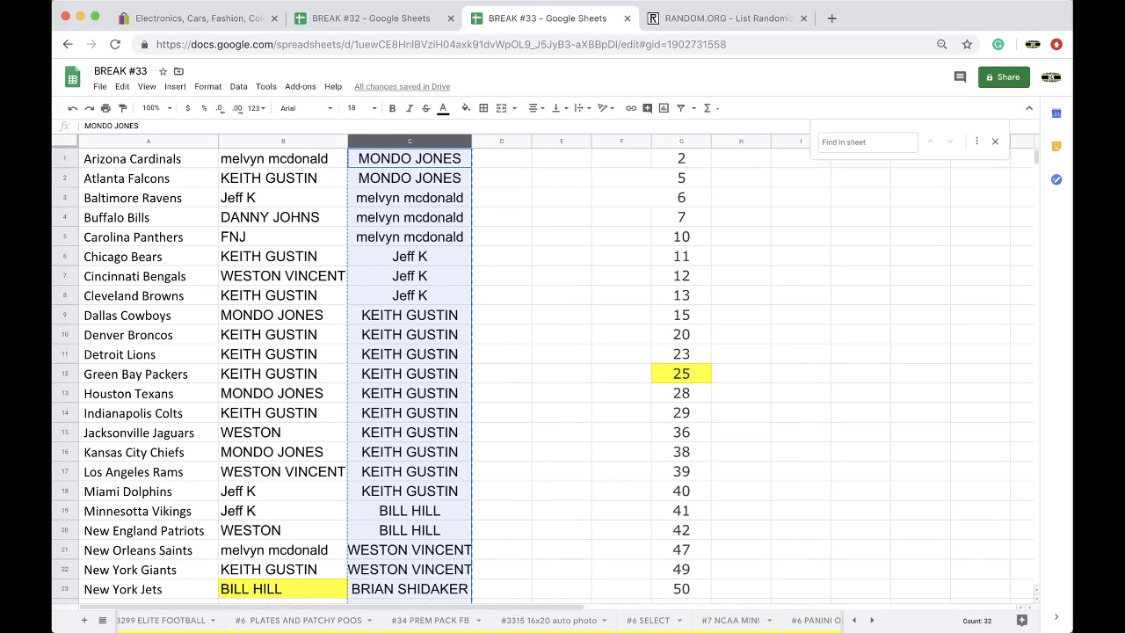
{"action": "left_click", "coordinate": [695, 18]}
Step: Reload the RANDOM.ORG list randomizer, shuffle the 32 names five times, and select the top winner's name
{"action": "left_click", "coordinate": [663, 42]}
{"action": "key", "text": "Return"}
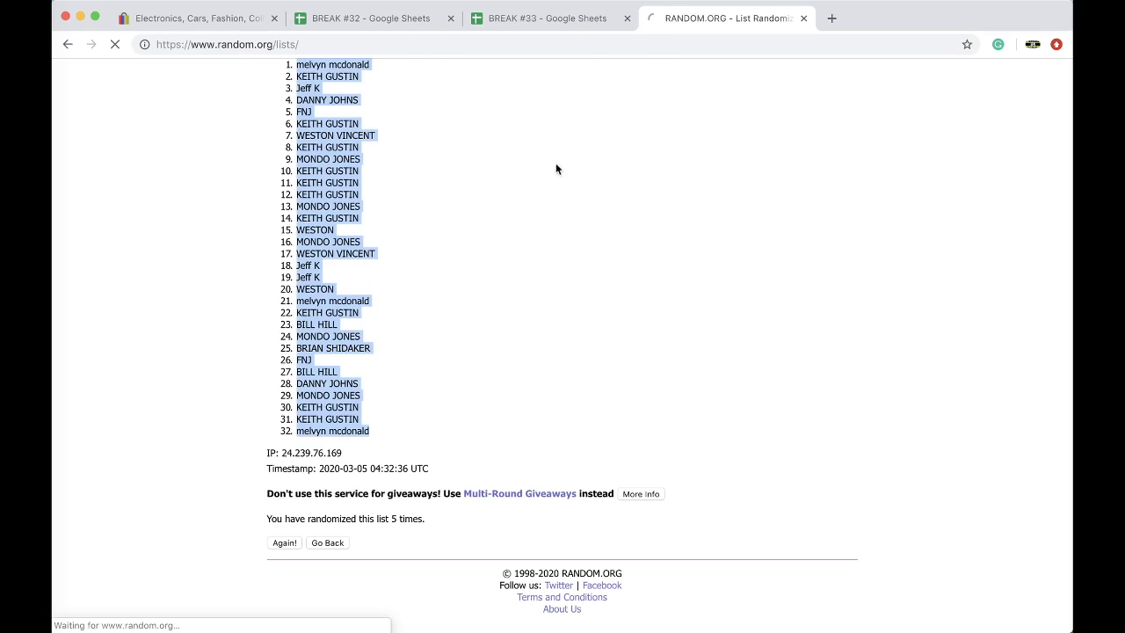
{"action": "left_click", "coordinate": [294, 501]}
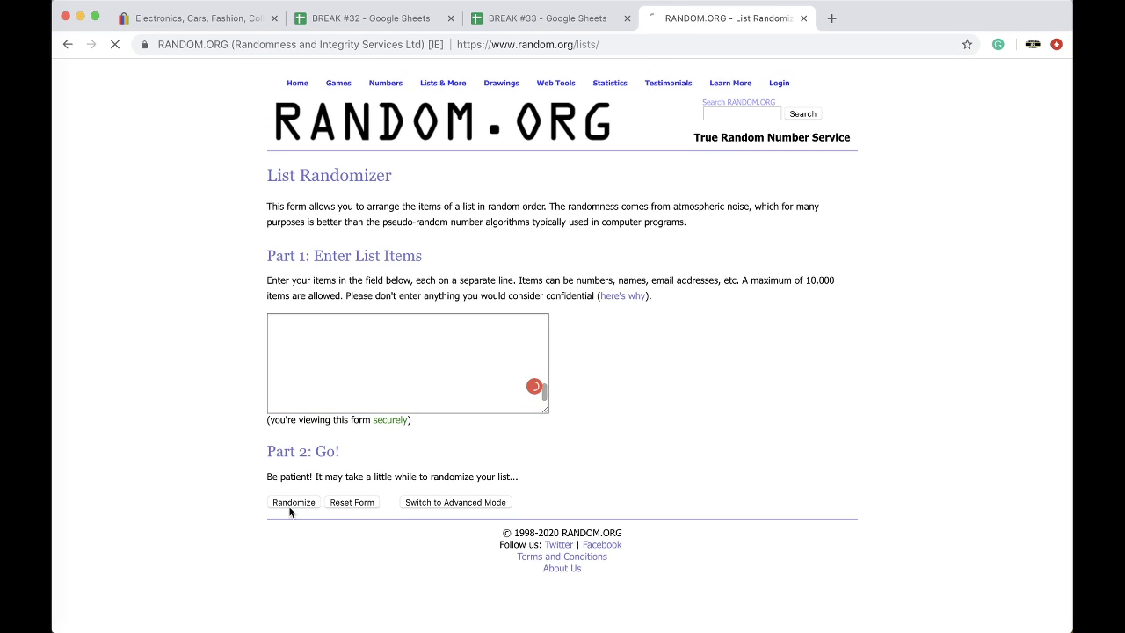
{"action": "scroll", "coordinate": [290, 479], "scroll_direction": "up", "scroll_amount": 1}
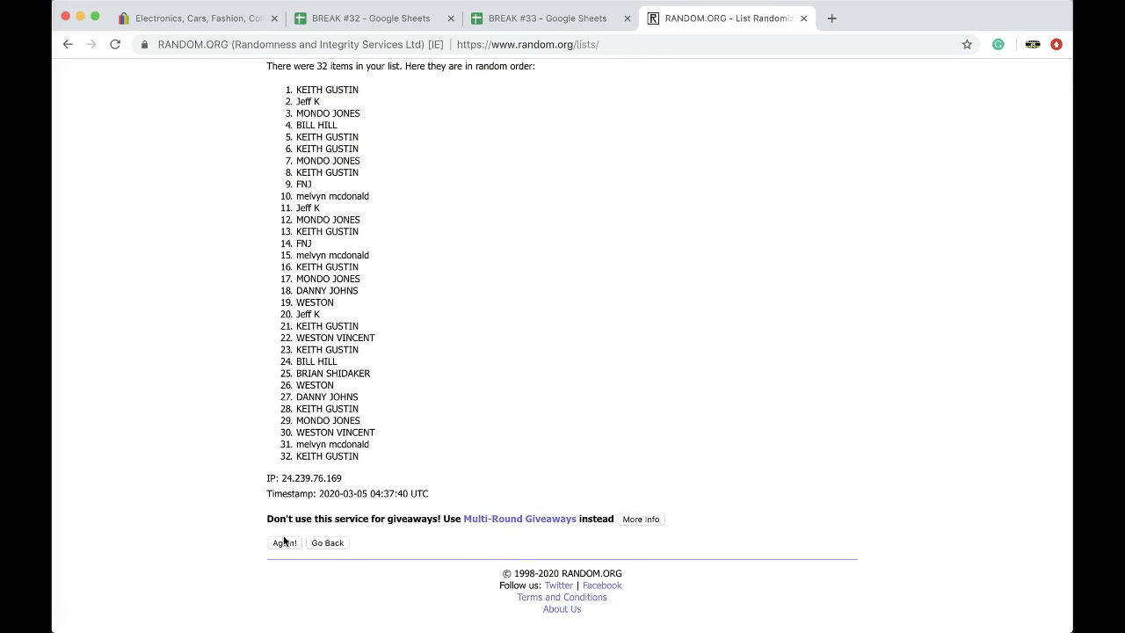
{"action": "left_click", "coordinate": [284, 543]}
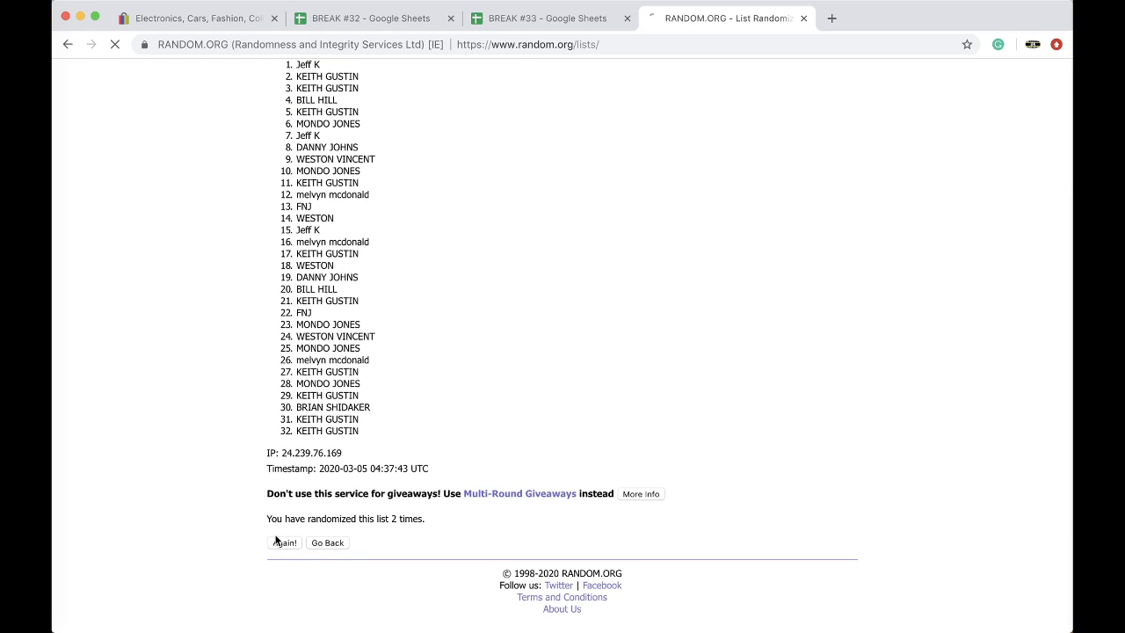
{"action": "left_click", "coordinate": [279, 545]}
{"action": "left_click", "coordinate": [278, 544]}
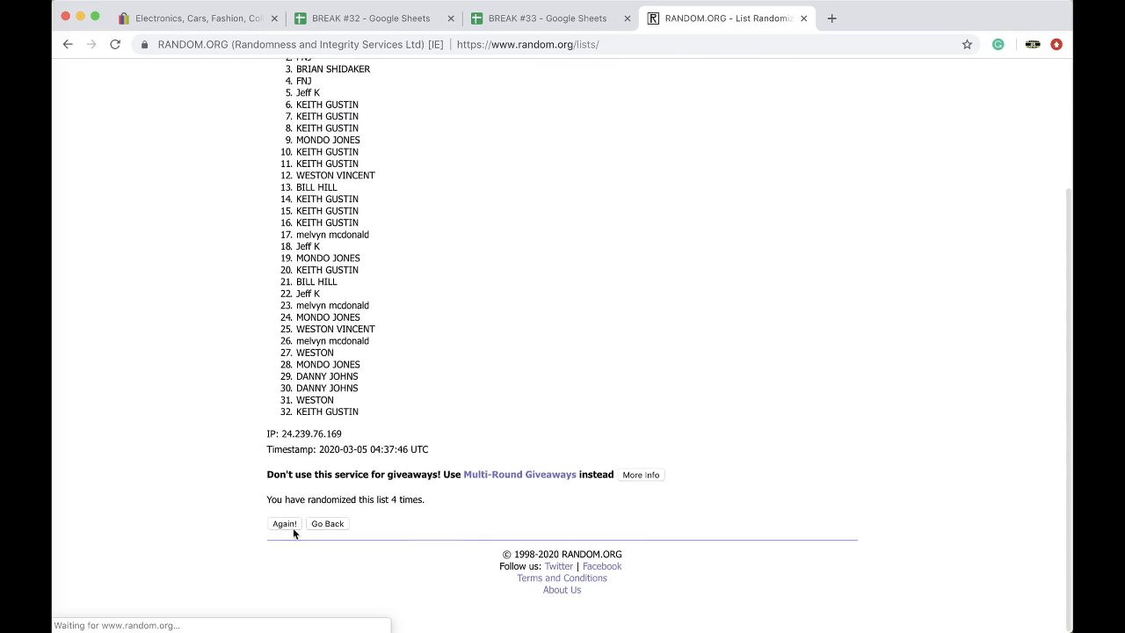
{"action": "left_click", "coordinate": [279, 543]}
{"action": "left_click_drag", "start_coordinate": [296, 229], "coordinate": [359, 230]}
{"action": "key", "text": "ctrl+c"}
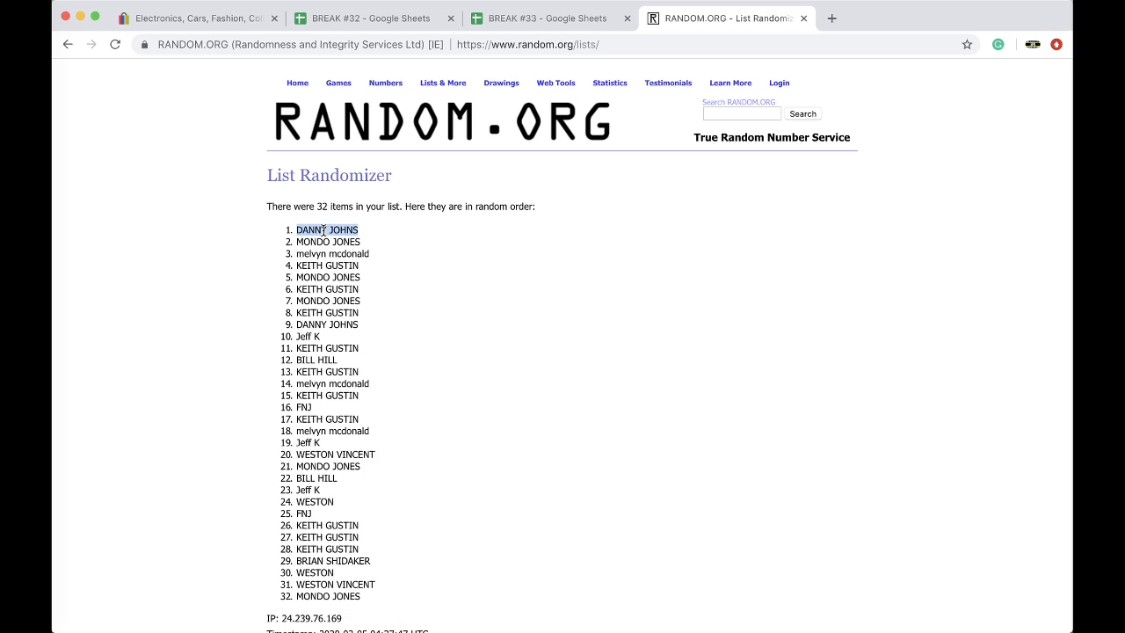
{"action": "left_click", "coordinate": [533, 24]}
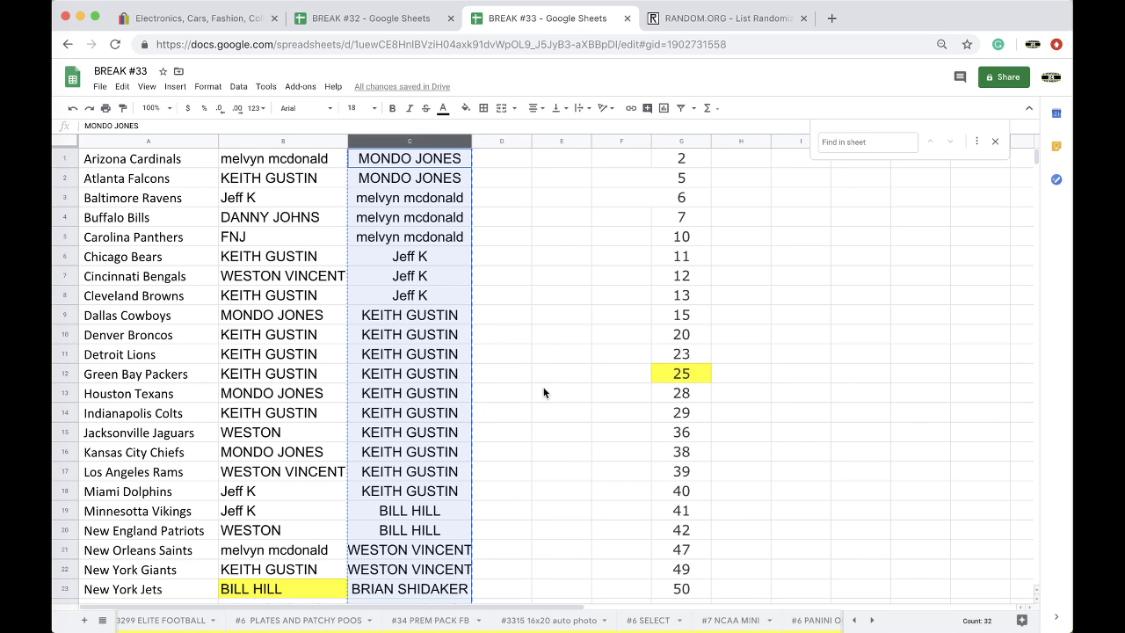
Step: Paste the two winners' names into scratch cells E8:E9, then take them back out
{"action": "left_click", "coordinate": [552, 301]}
{"action": "key", "text": "ctrl+v"}
{"action": "left_click", "coordinate": [453, 367]}
{"action": "left_click", "coordinate": [583, 314]}
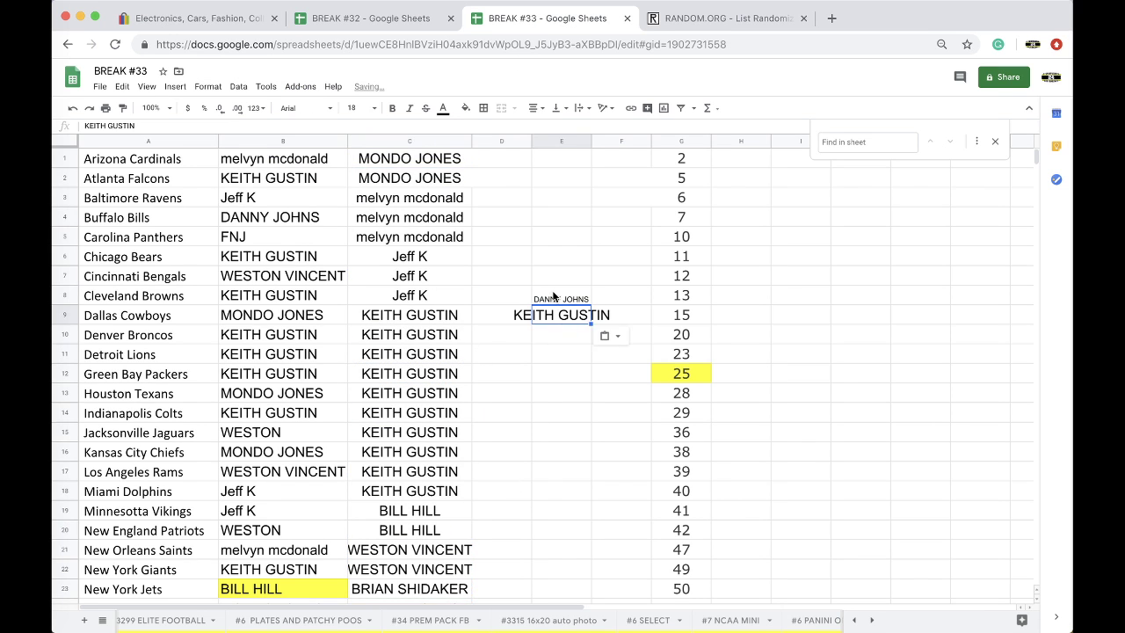
{"action": "left_click_drag", "start_coordinate": [559, 297], "coordinate": [560, 314]}
{"action": "key", "text": "ctrl+c"}
{"action": "key", "text": "Delete"}
{"action": "scroll", "coordinate": [418, 620], "scroll_direction": "left", "scroll_amount": 8}
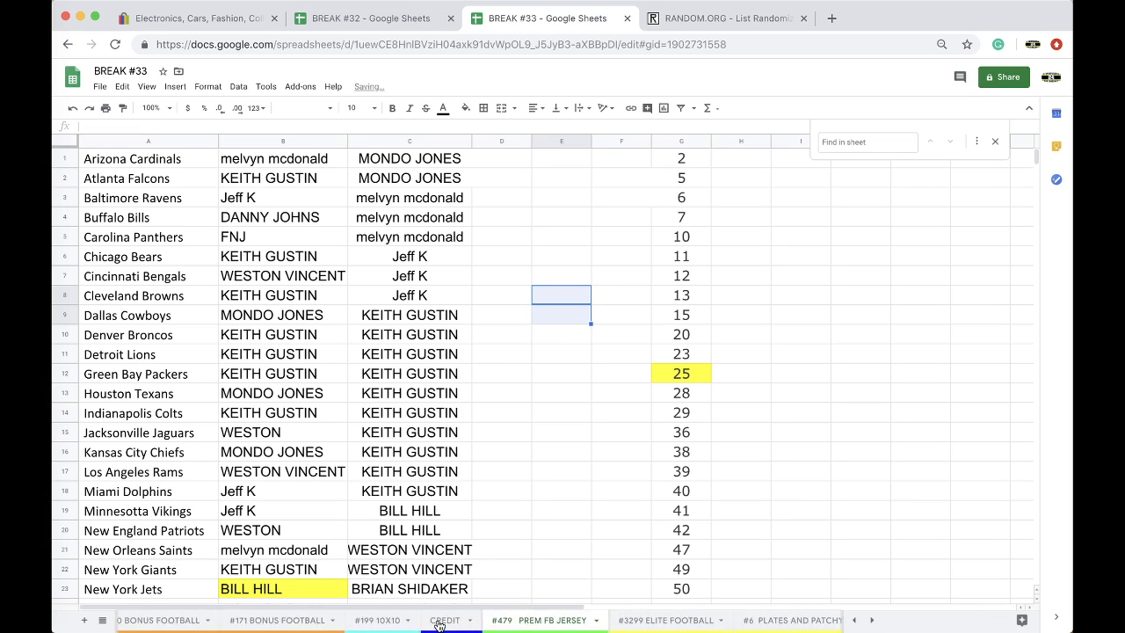
Step: On #171 BONUS FOOTBALL, paste the two winners as values into C2:C3 under the host buyer
{"action": "left_click", "coordinate": [418, 621]}
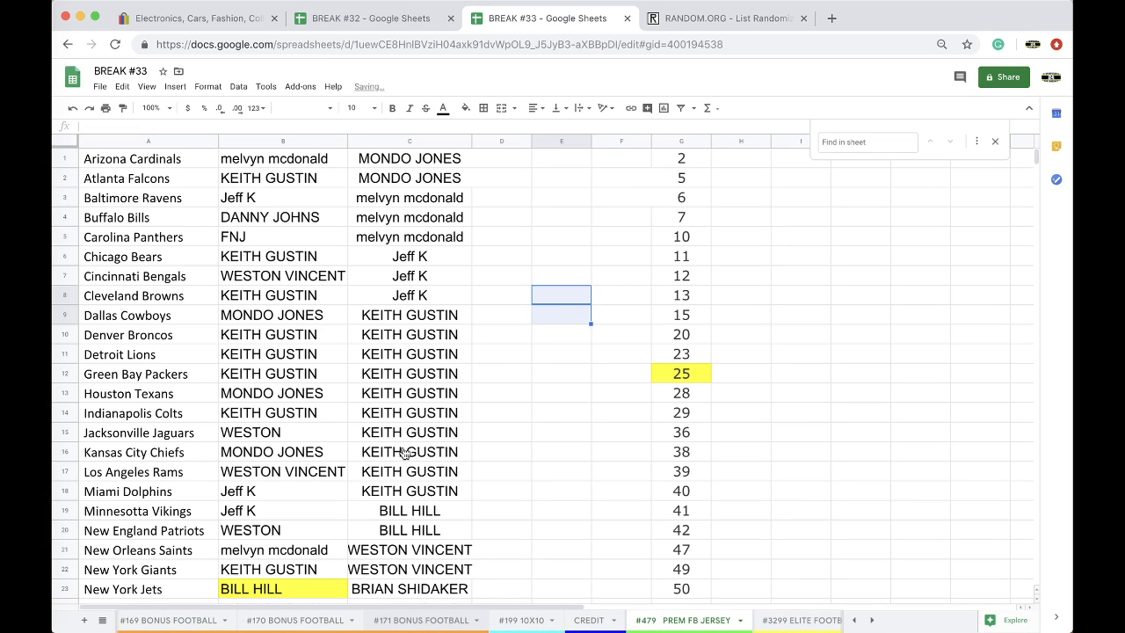
{"action": "left_click", "coordinate": [344, 183]}
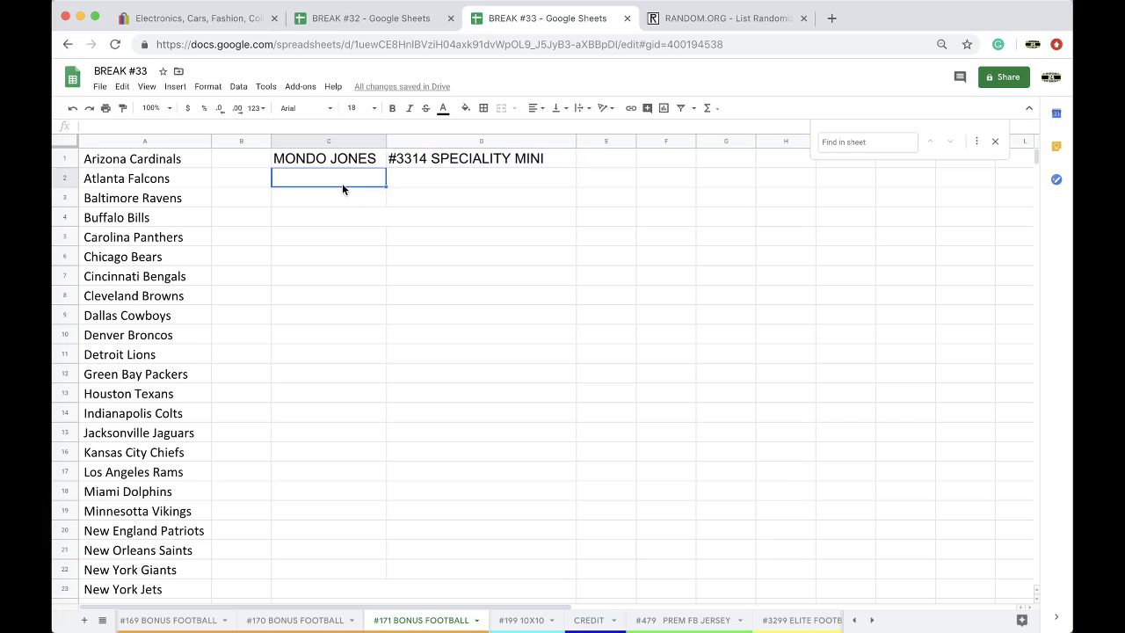
{"action": "key", "text": "ctrl+v"}
{"action": "left_click", "coordinate": [400, 219]}
{"action": "left_click", "coordinate": [405, 242]}
Step: Enter '#479 PREM FB JERSEY' in D2 and copy it into D3
{"action": "left_click", "coordinate": [417, 175]}
{"action": "type", "text": "#"}
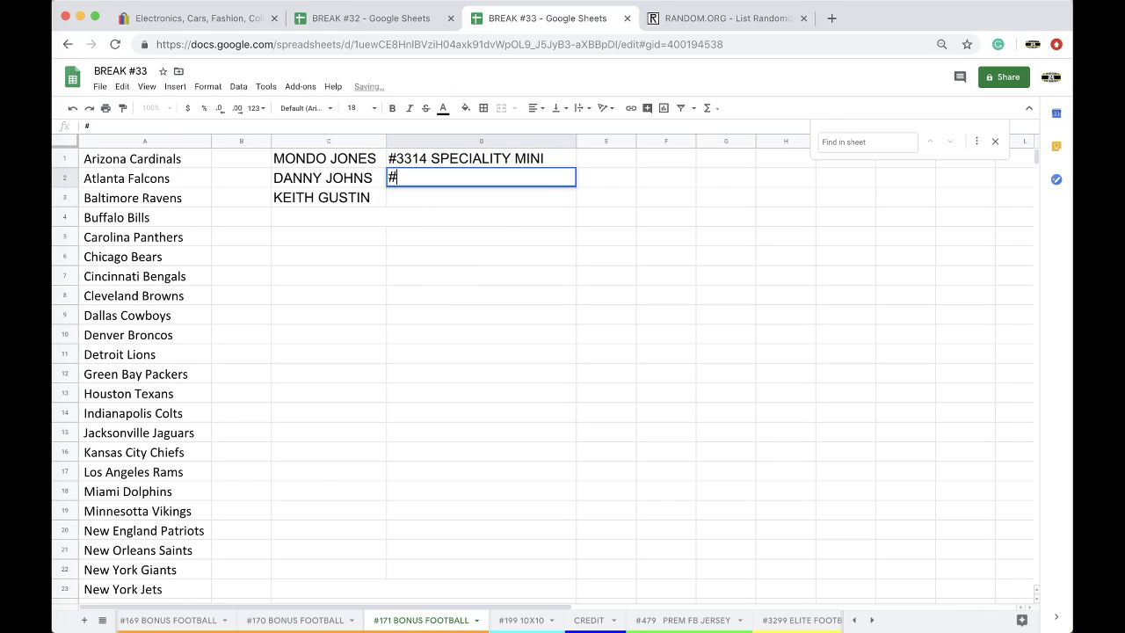
{"action": "type", "text": "479"}
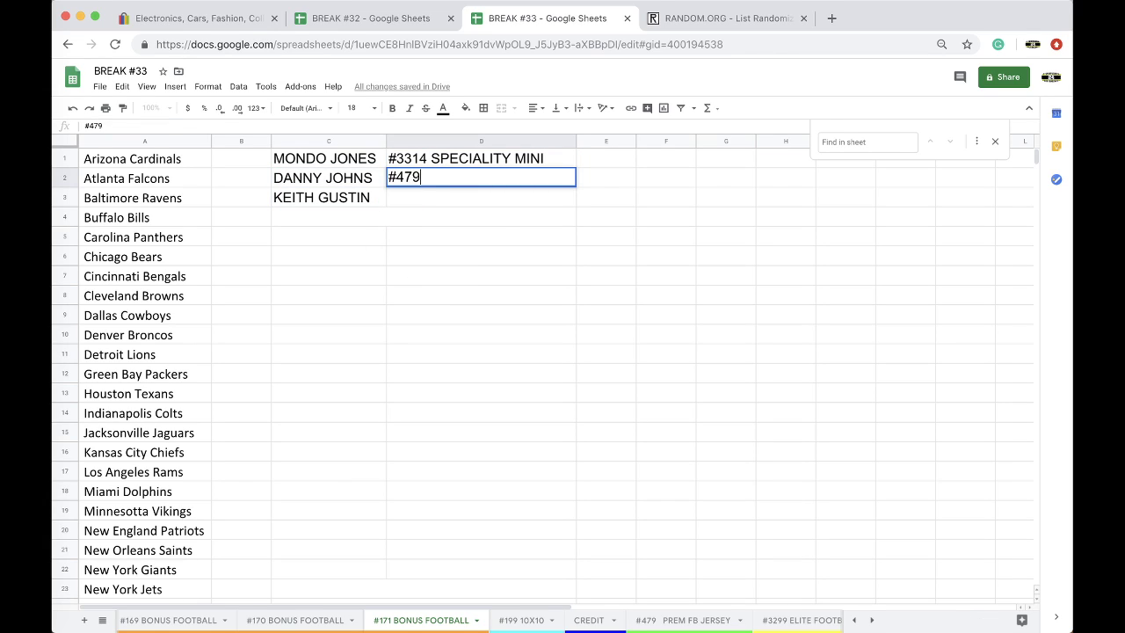
{"action": "type", "text": " PREM FB JERSEY"}
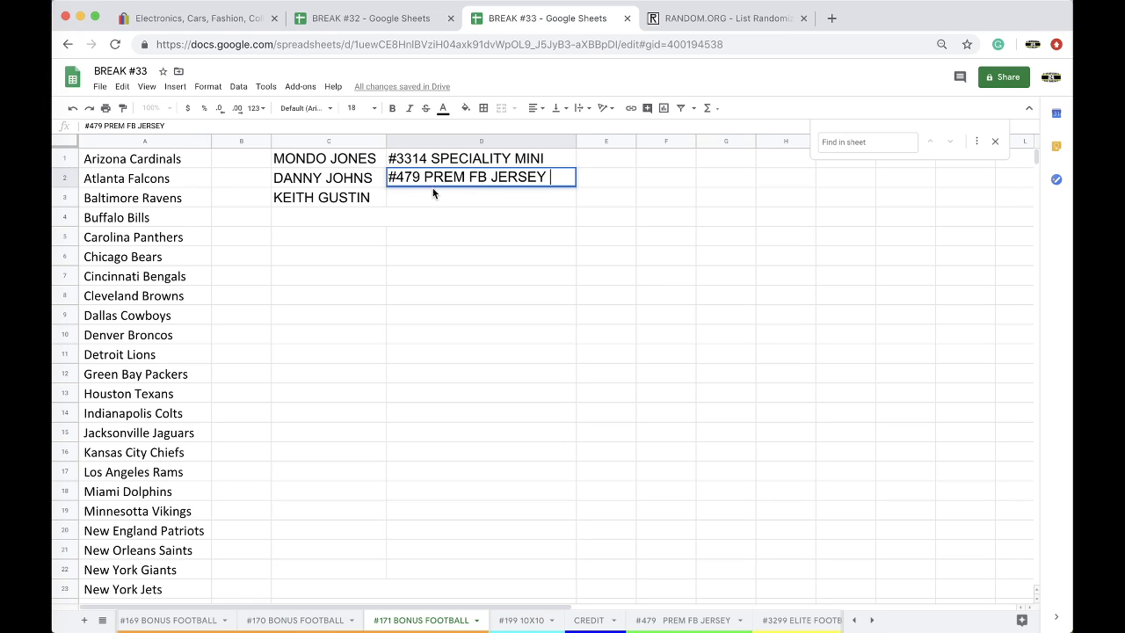
{"action": "key", "text": "Return"}
{"action": "left_click", "coordinate": [435, 182]}
{"action": "key", "text": "ctrl+c"}
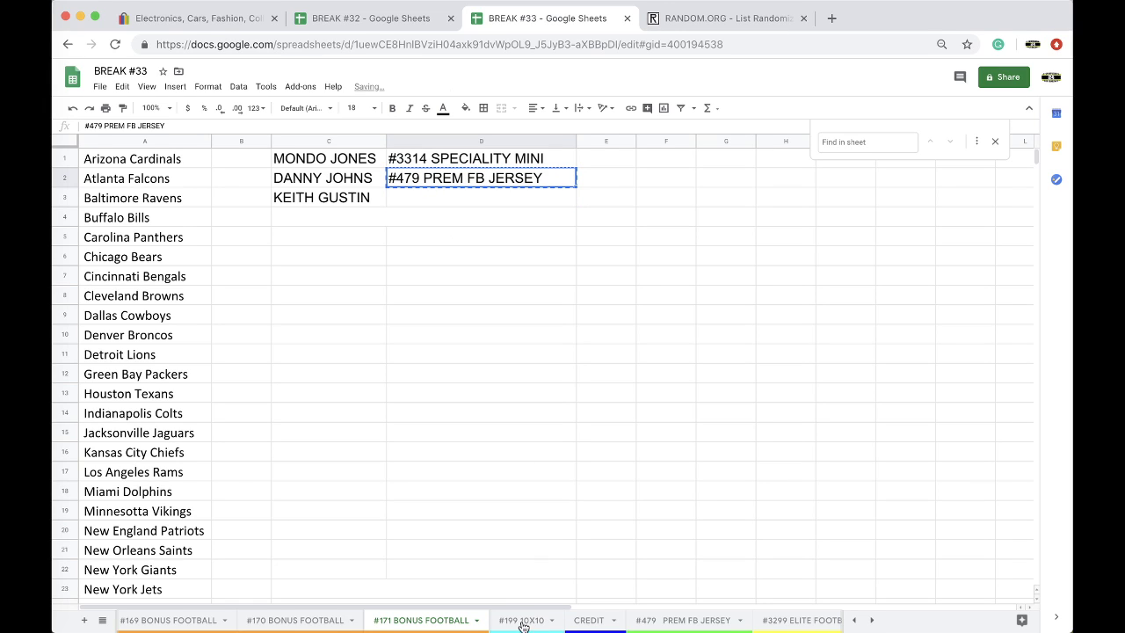
{"action": "key", "text": "Down"}
{"action": "key", "text": "ctrl+v"}
{"action": "left_click", "coordinate": [585, 621]}
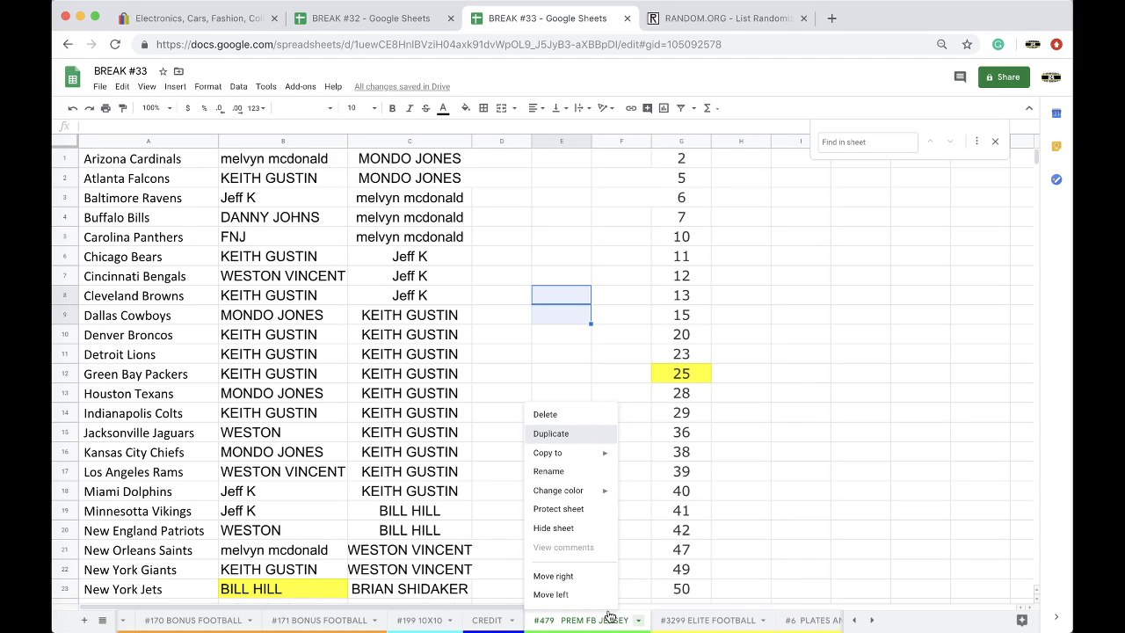
Step: Rename the duplicated sheet tab to '#480 PREM FB JERSEY'
{"action": "double_click", "coordinate": [716, 620]}
{"action": "left_click", "coordinate": [717, 621]}
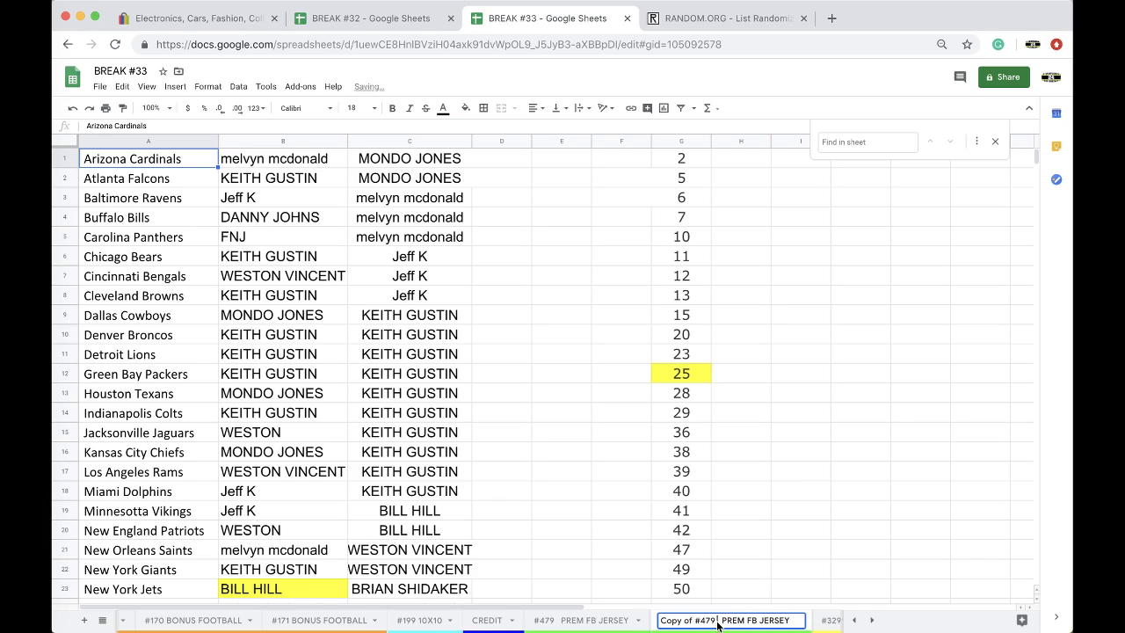
{"action": "left_click_drag", "start_coordinate": [719, 620], "coordinate": [659, 621]}
{"action": "type", "text": "$48"}
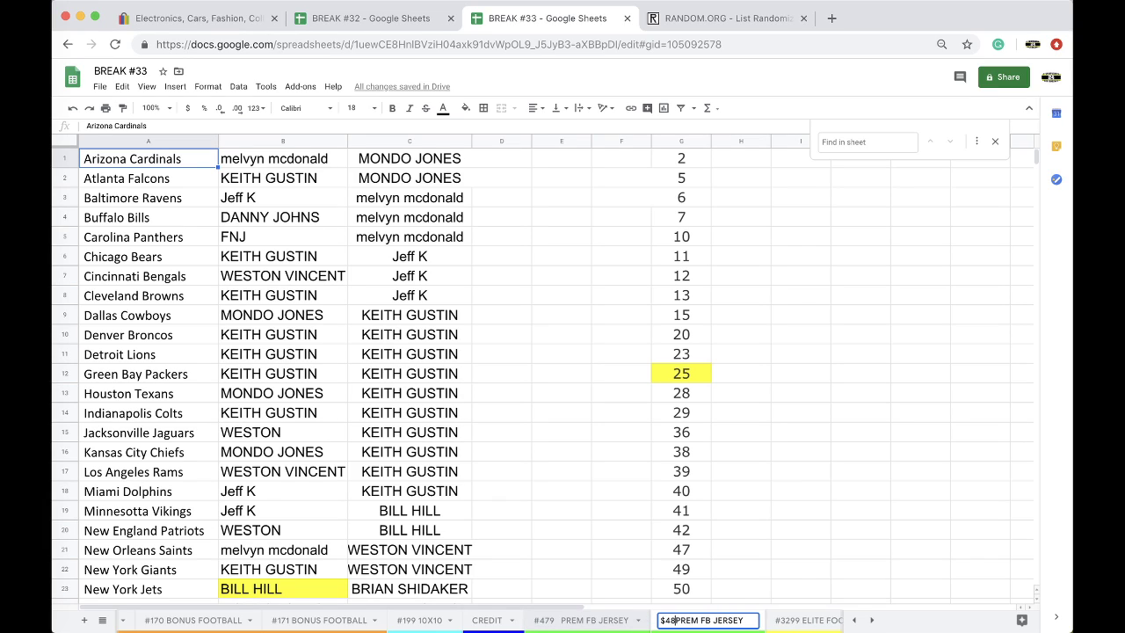
{"action": "type", "text": "0"}
{"action": "key", "text": "Return"}
{"action": "left_click", "coordinate": [703, 530]}
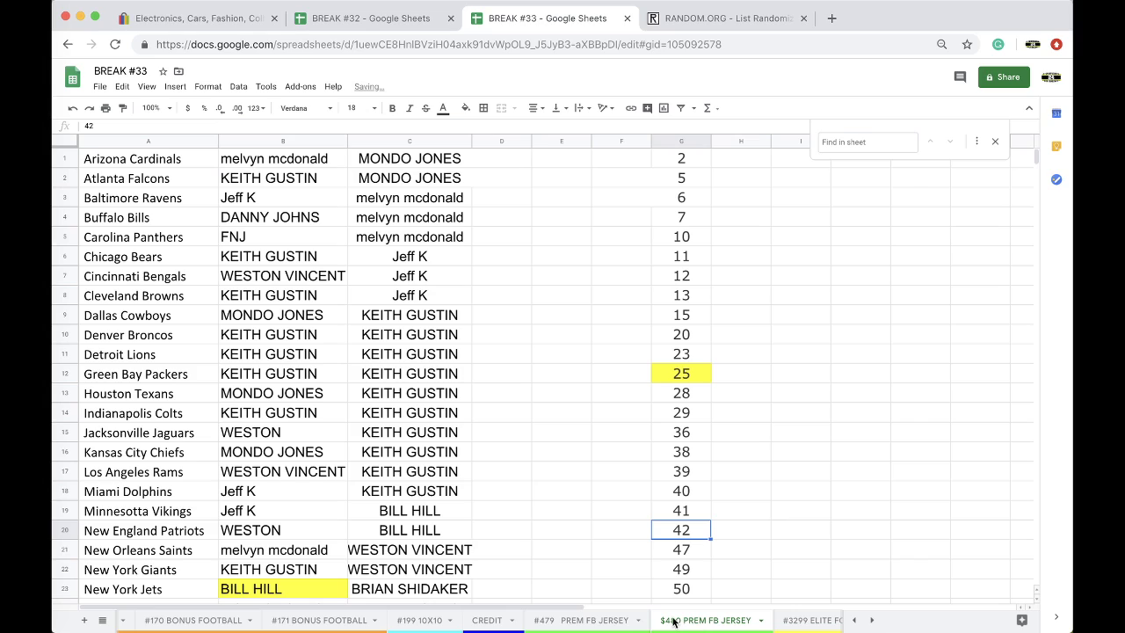
{"action": "double_click", "coordinate": [674, 621]}
{"action": "left_click", "coordinate": [666, 620]}
{"action": "key", "text": "BackSpace"}
{"action": "type", "text": "#"}
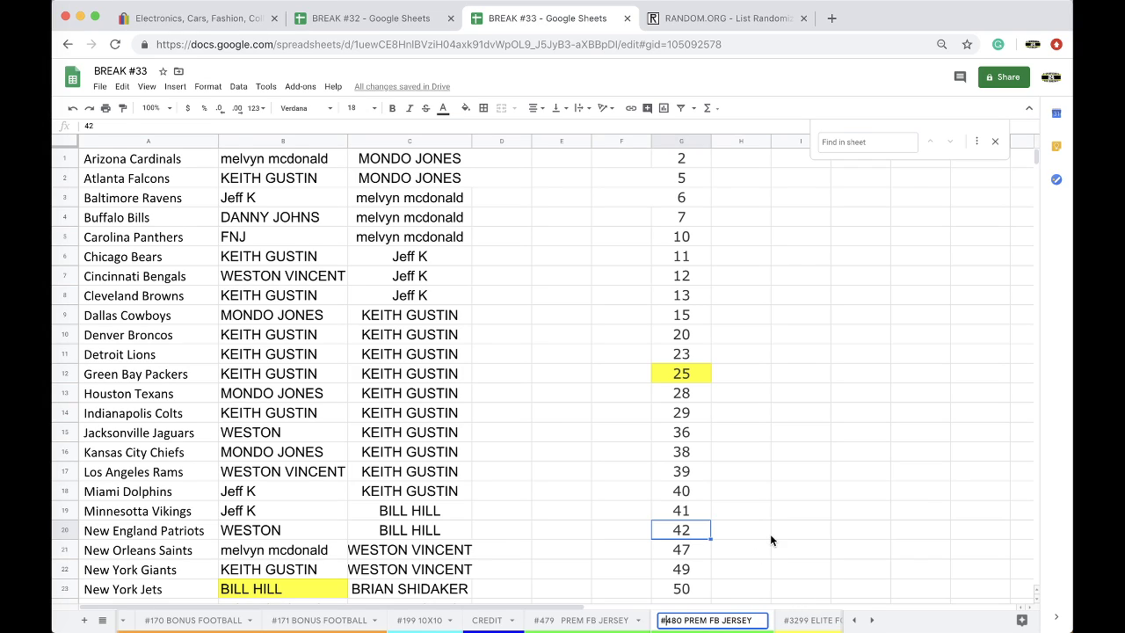
{"action": "left_click", "coordinate": [770, 533]}
Step: Clear all buyer names from columns B and C
{"action": "left_click", "coordinate": [762, 621]}
{"action": "mouse_move", "coordinate": [694, 491]}
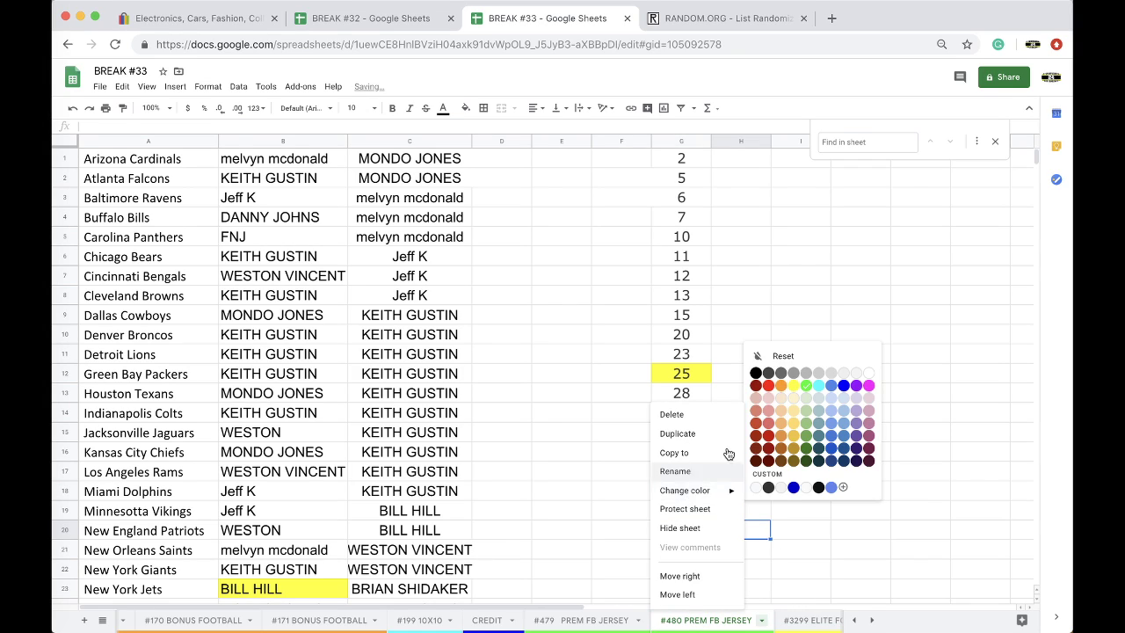
{"action": "left_click", "coordinate": [303, 141]}
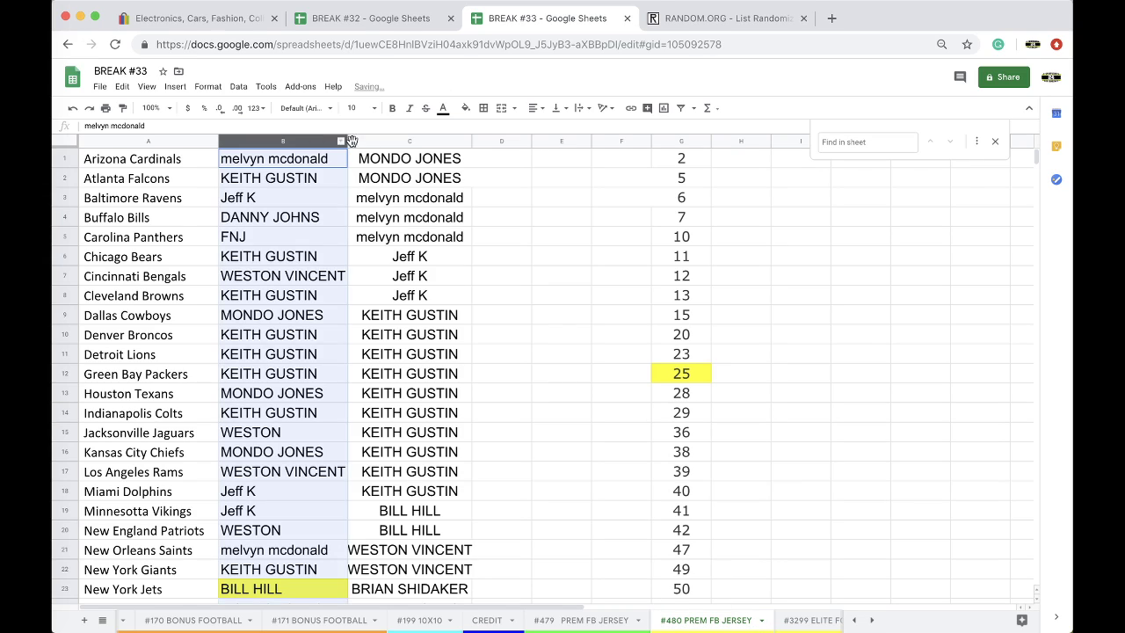
{"action": "left_click", "coordinate": [354, 141], "text": "shift"}
{"action": "key", "text": "Delete"}
Step: Move numbers 28–50 in column G up one row to G12, dropping number 25
{"action": "left_click", "coordinate": [683, 393]}
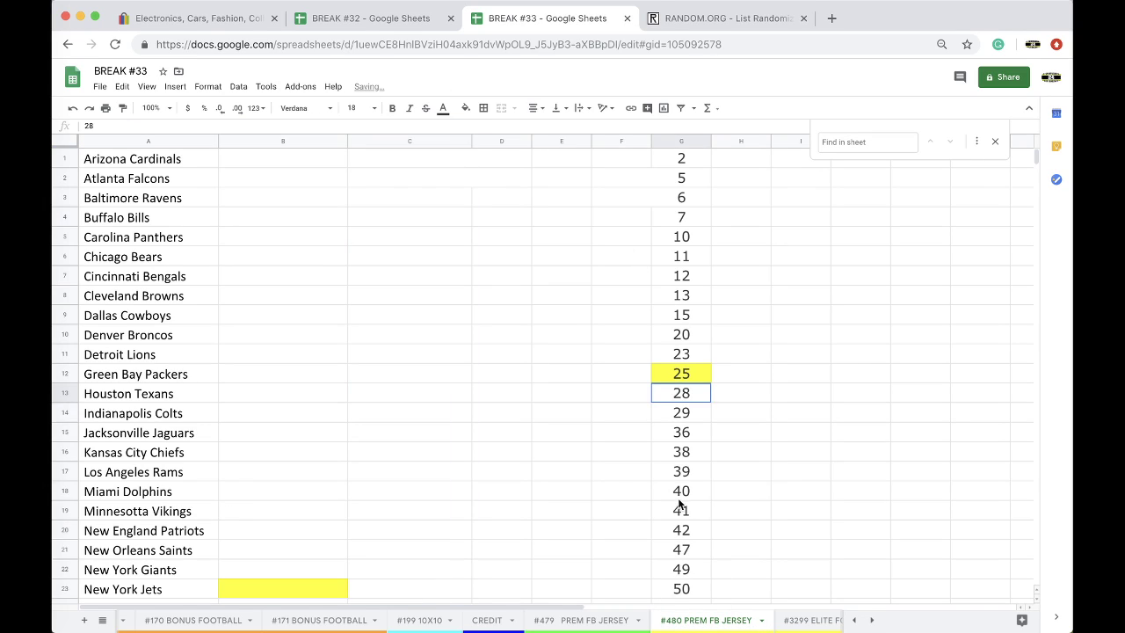
{"action": "left_click", "coordinate": [682, 589], "text": "shift"}
{"action": "key", "text": "ctrl+x"}
{"action": "left_click", "coordinate": [682, 376]}
{"action": "key", "text": "ctrl+v"}
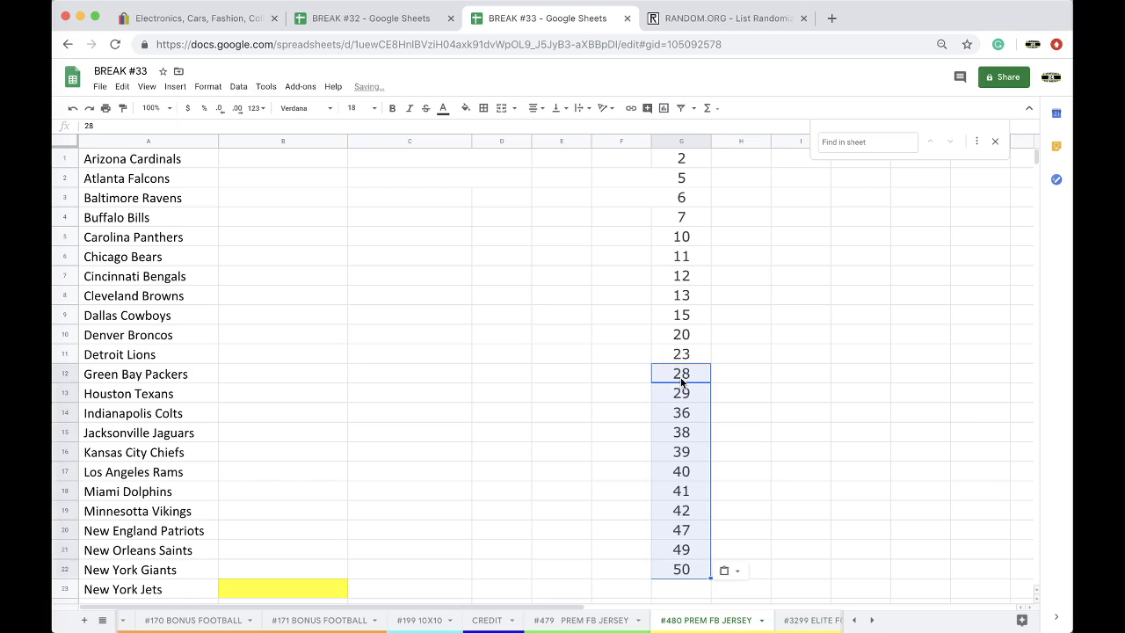
Step: Remove the yellow fill from cell B23
{"action": "left_click", "coordinate": [334, 588]}
{"action": "left_click", "coordinate": [466, 108]}
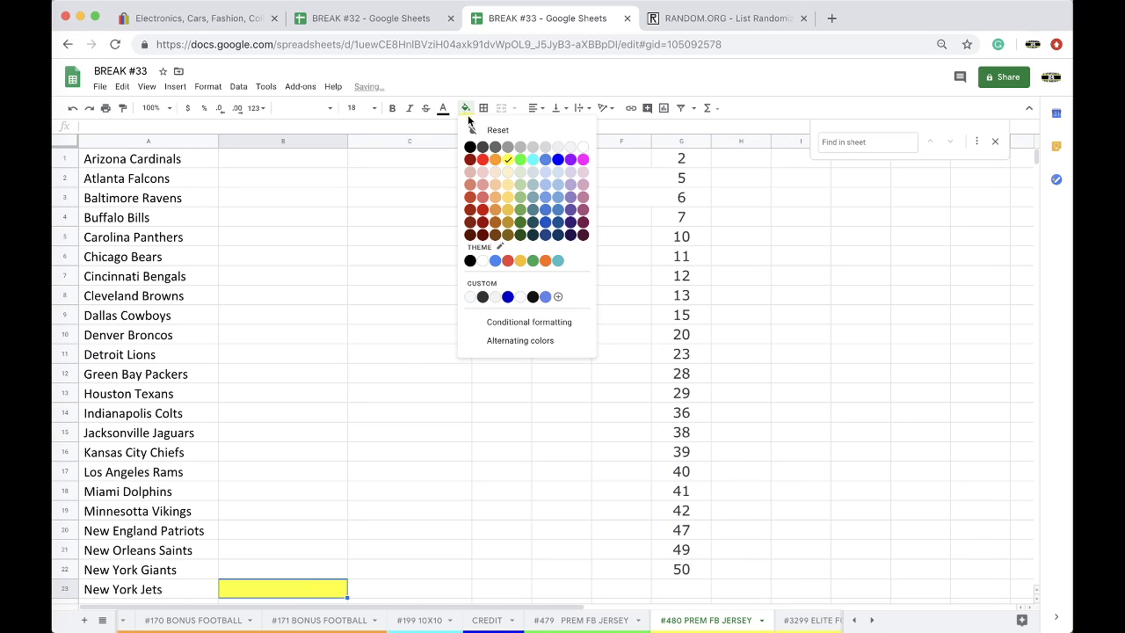
{"action": "left_click", "coordinate": [472, 128]}
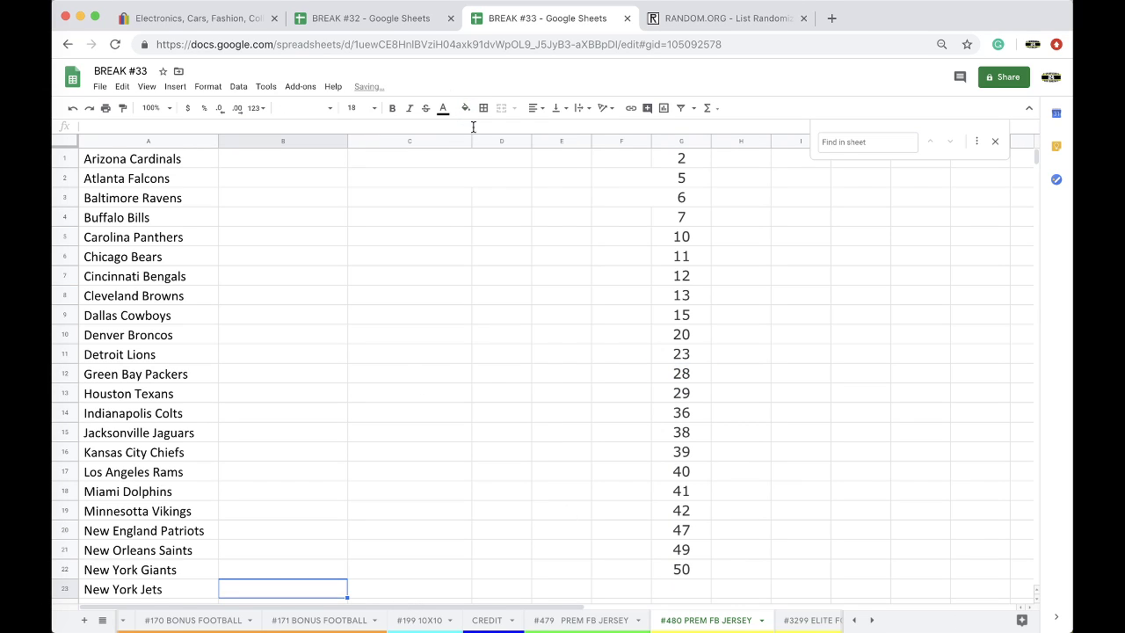
Step: Move the #479 PREM FB JERSEY tab left among the earlier bonus football sheets
{"action": "left_click", "coordinate": [594, 621]}
{"action": "scroll", "coordinate": [594, 620], "scroll_direction": "up", "scroll_amount": 3}
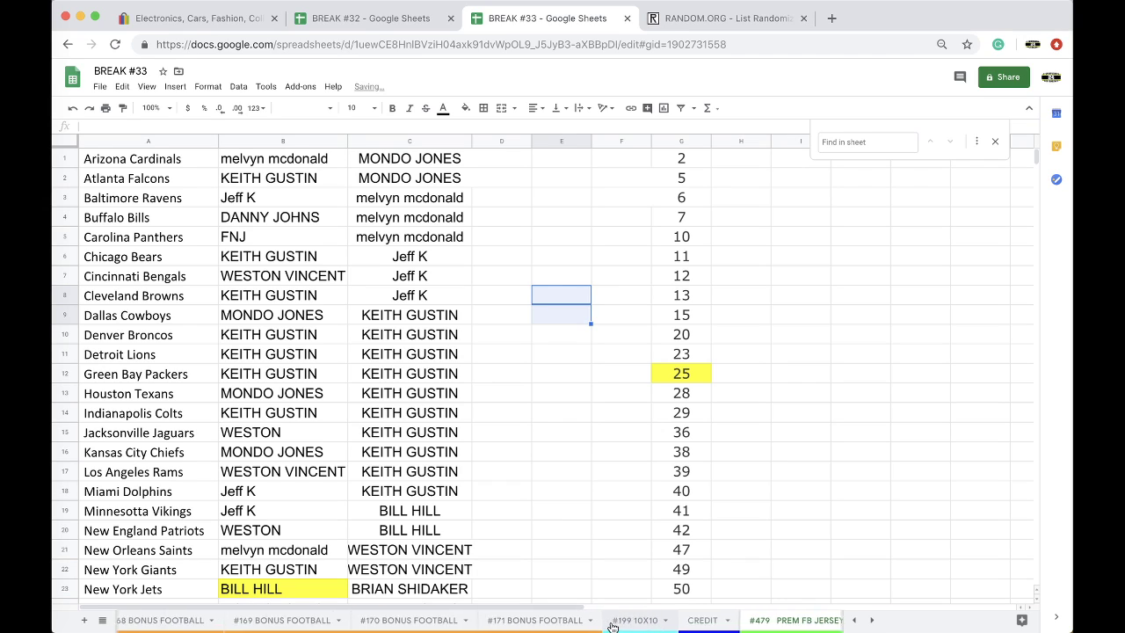
{"action": "left_click_drag", "start_coordinate": [785, 620], "coordinate": [314, 622]}
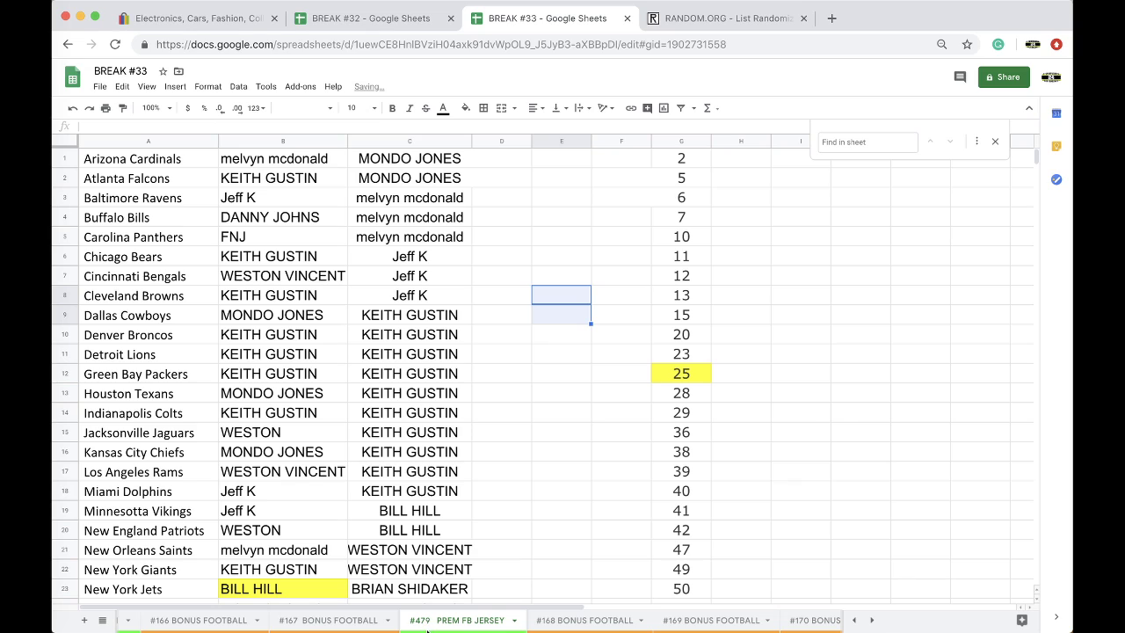
{"action": "left_click_drag", "start_coordinate": [427, 630], "coordinate": [192, 630]}
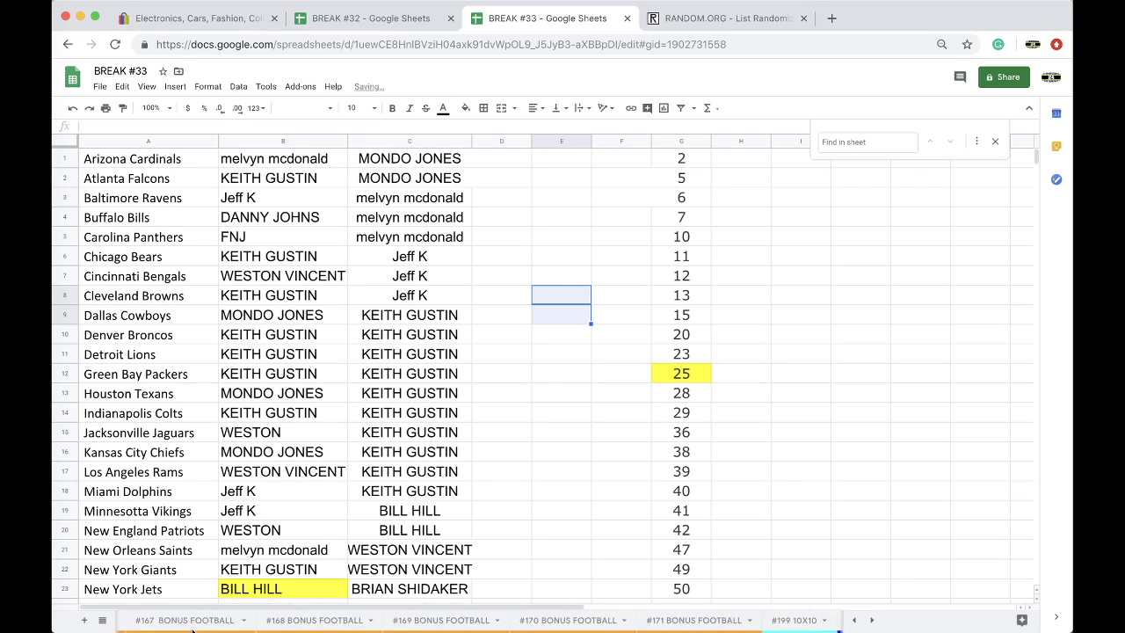
Step: Move the #480 PREM FB JERSEY tab to follow #34 PREM PACK FB
{"action": "scroll", "coordinate": [192, 630], "scroll_direction": "right", "scroll_amount": 10}
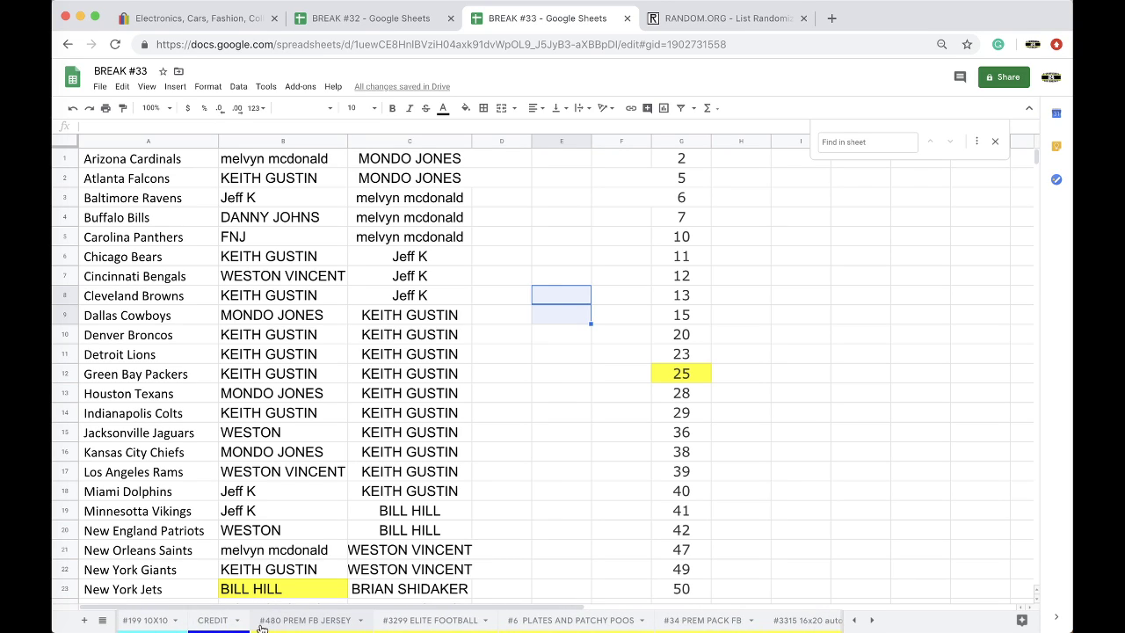
{"action": "left_click", "coordinate": [261, 628]}
{"action": "left_click_drag", "start_coordinate": [286, 624], "coordinate": [721, 629]}
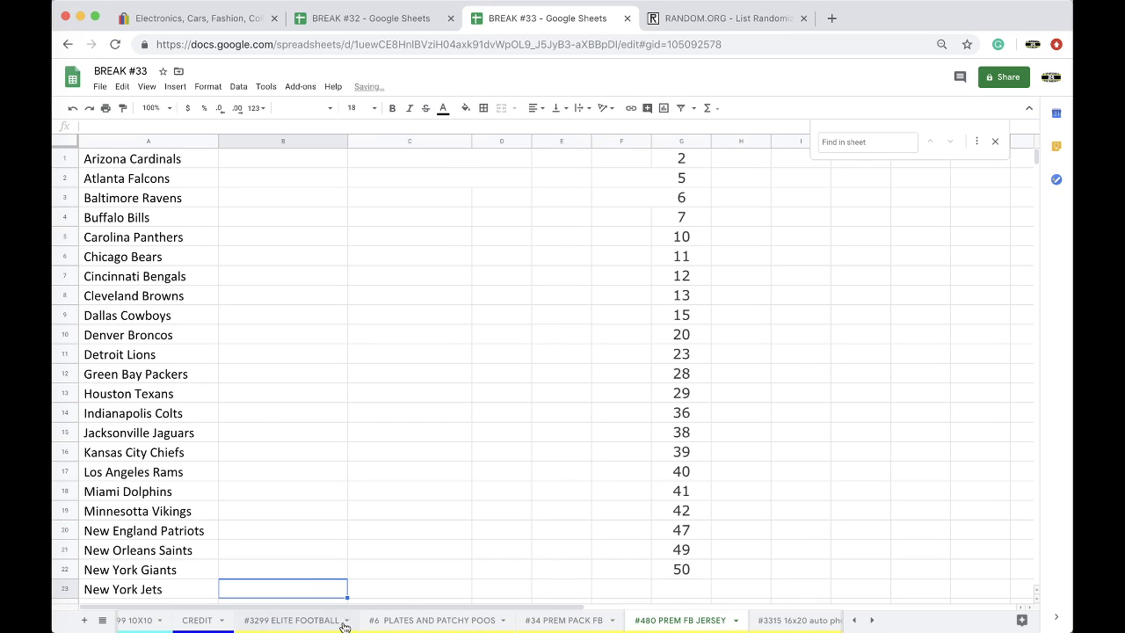
Step: Review the #3299 ELITE FOOTBALL, #6 PLATES AND PATCHY POOS and #34 PREM PACK FB sheets, ending on #3299
{"action": "left_click", "coordinate": [309, 621]}
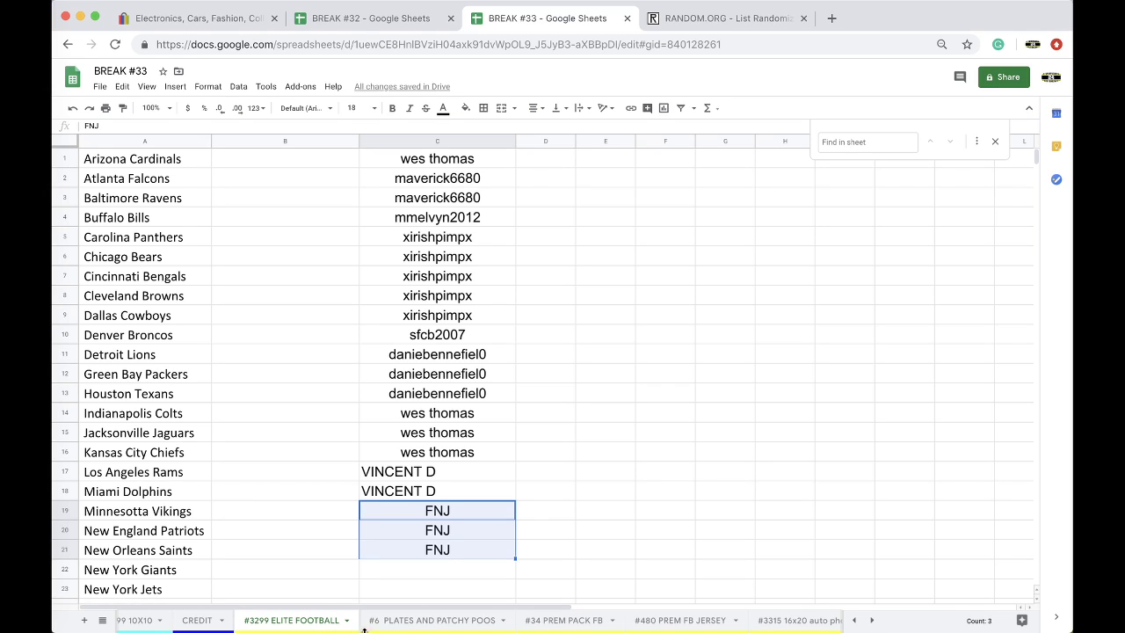
{"action": "left_click", "coordinate": [394, 622]}
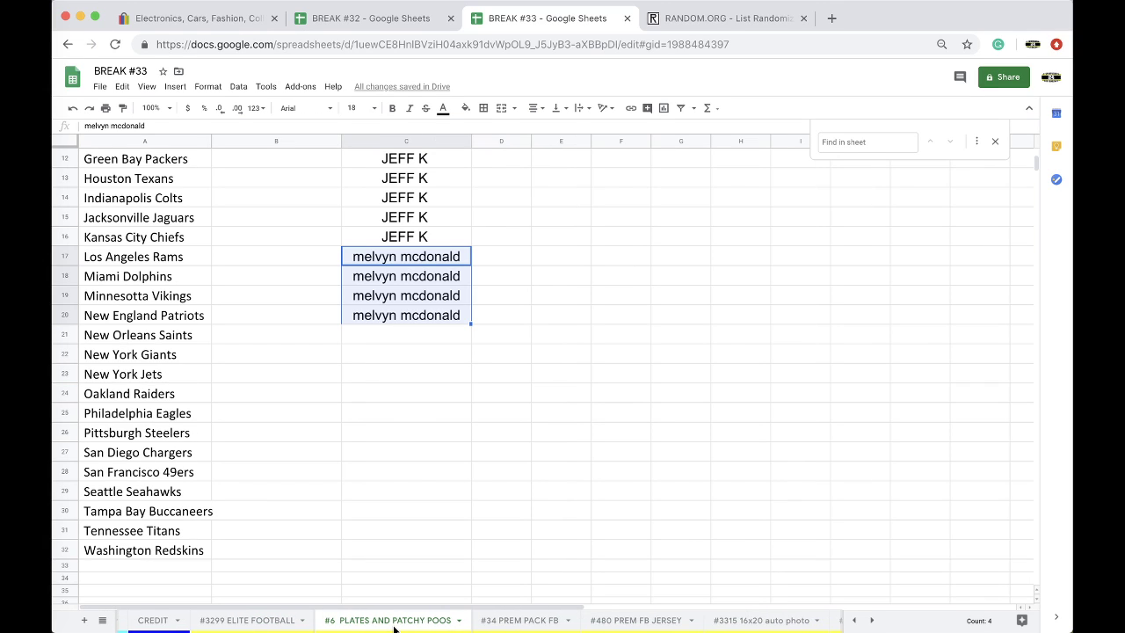
{"action": "left_click", "coordinate": [294, 621]}
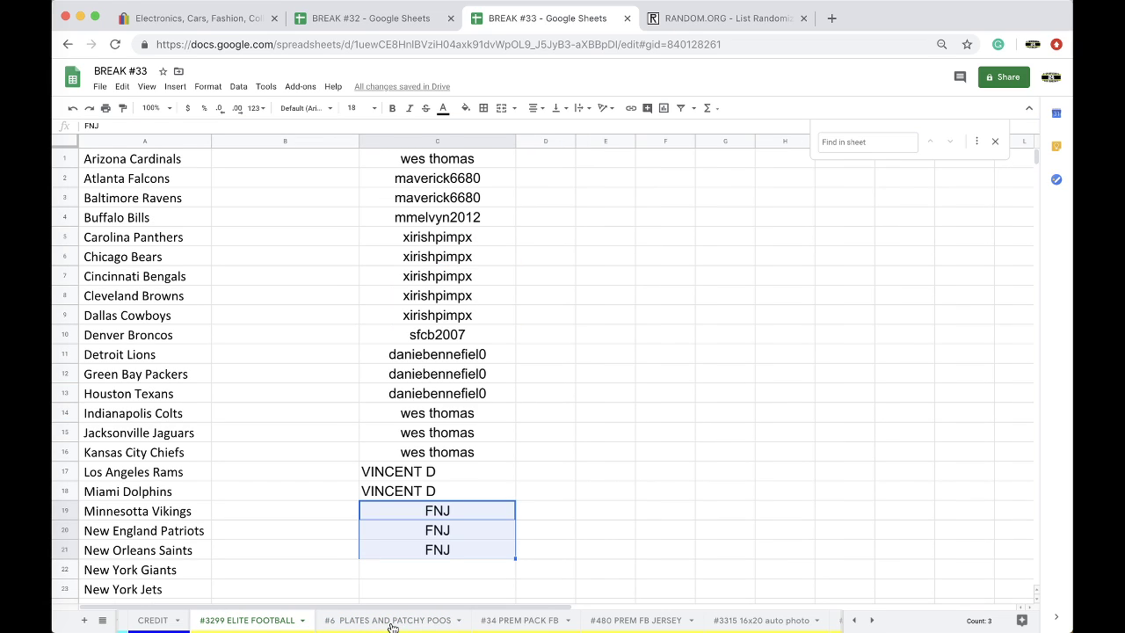
{"action": "left_click", "coordinate": [392, 621]}
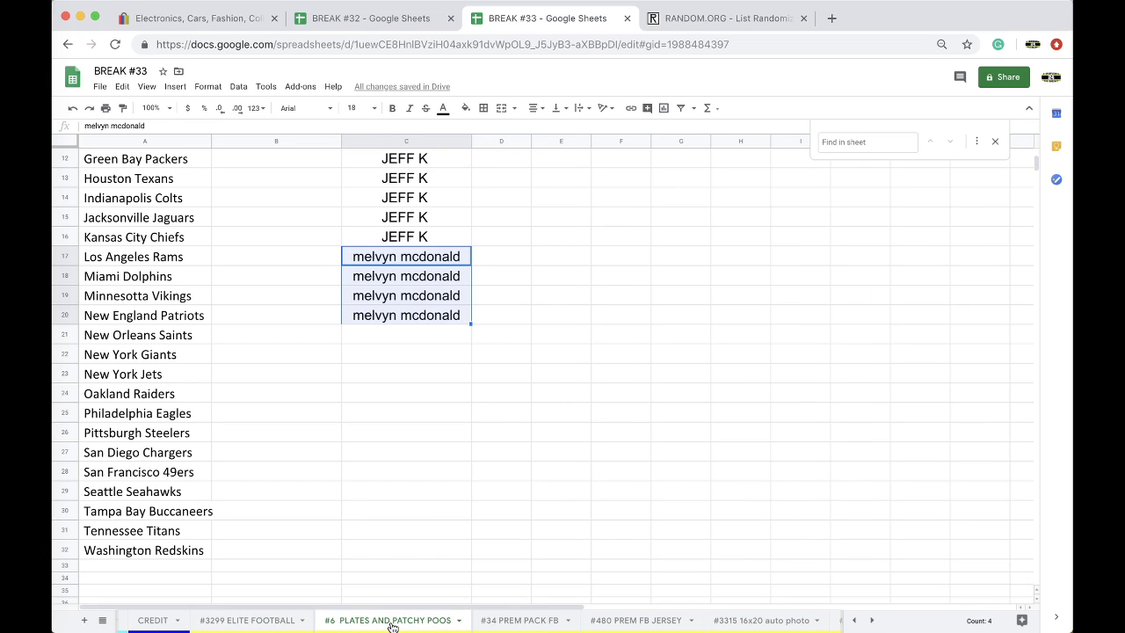
{"action": "left_click", "coordinate": [485, 620]}
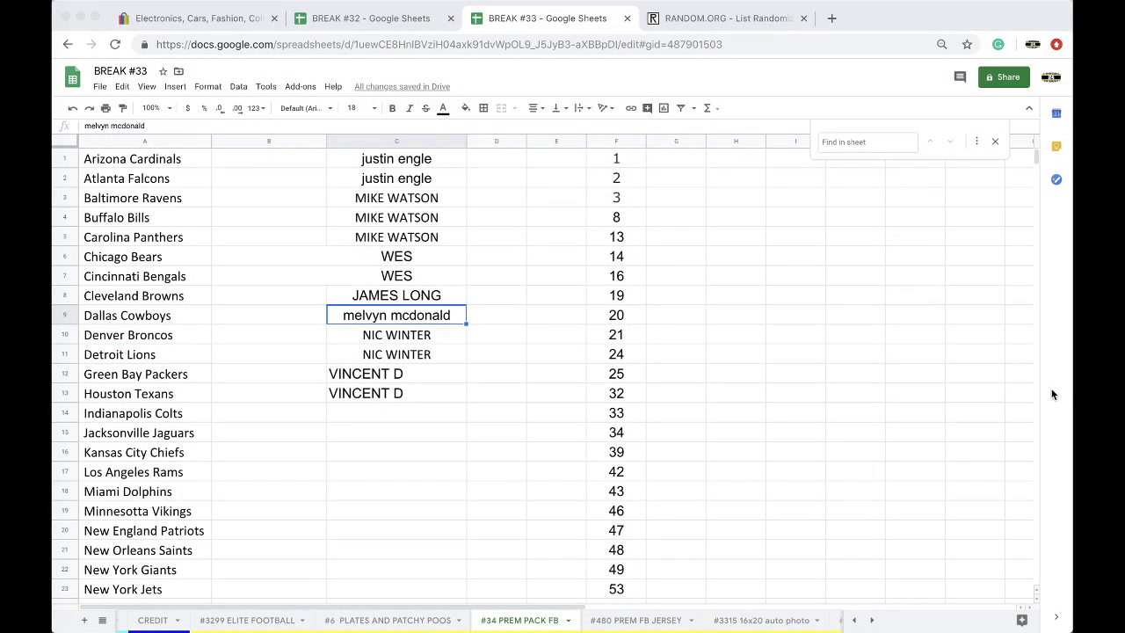
{"action": "left_click", "coordinate": [250, 626]}
{"action": "left_click", "coordinate": [250, 622]}
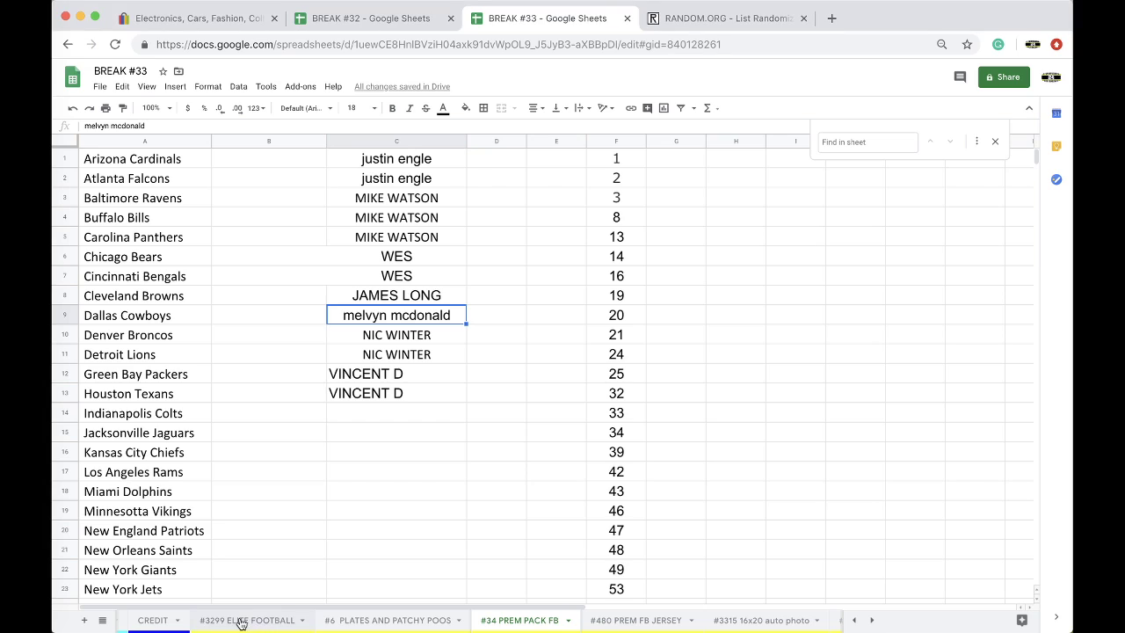
{"action": "scroll", "coordinate": [416, 360], "scroll_direction": "down", "scroll_amount": 5}
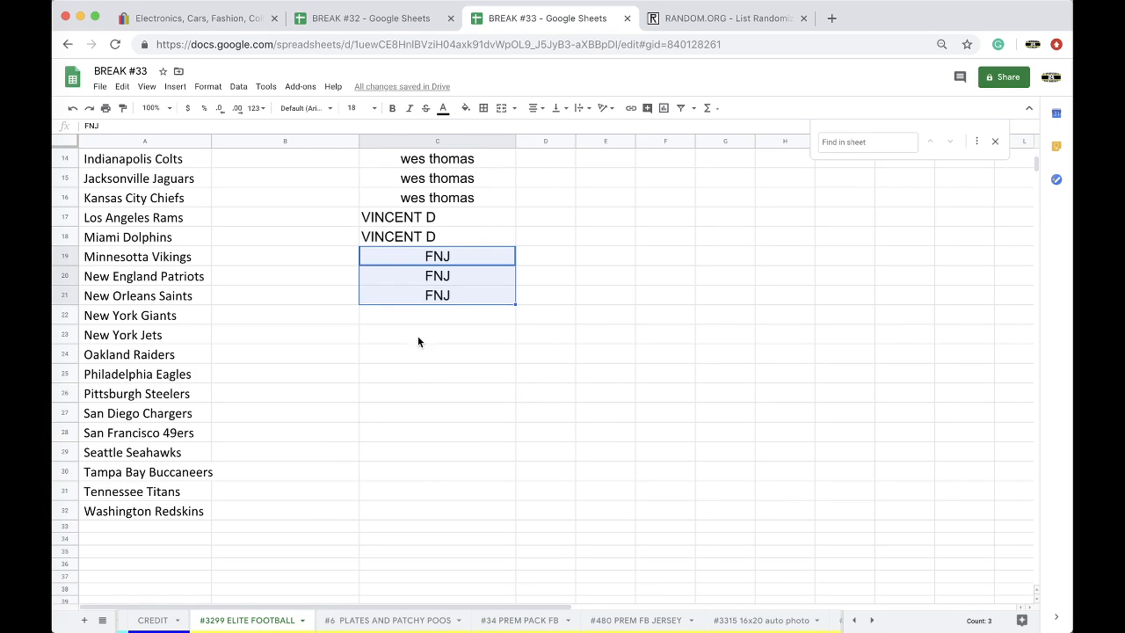
Step: Paste the buyer's name as values into C22 through C26 on #3299 ELITE FOOTBALL
{"action": "left_click", "coordinate": [417, 318]}
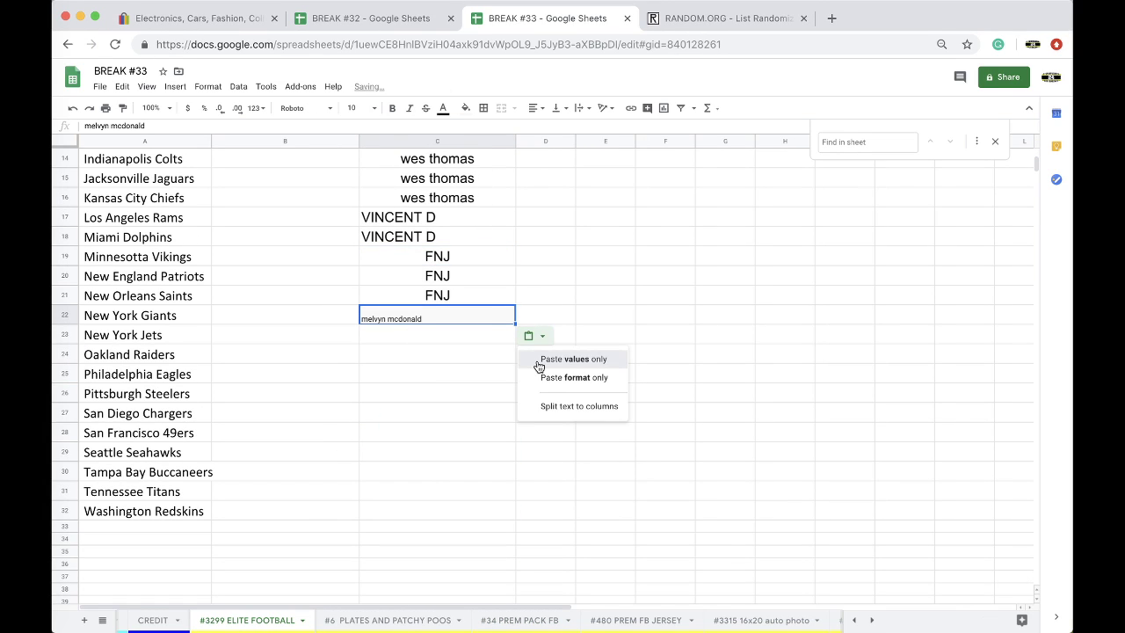
{"action": "left_click", "coordinate": [544, 359]}
{"action": "key", "text": "Down"}
{"action": "key", "text": "super+shift+v"}
{"action": "key", "text": "Down"}
{"action": "key", "text": "super+shift+v"}
{"action": "key", "text": "Down"}
{"action": "key", "text": "Down"}
{"action": "key", "text": "super+shift+v"}
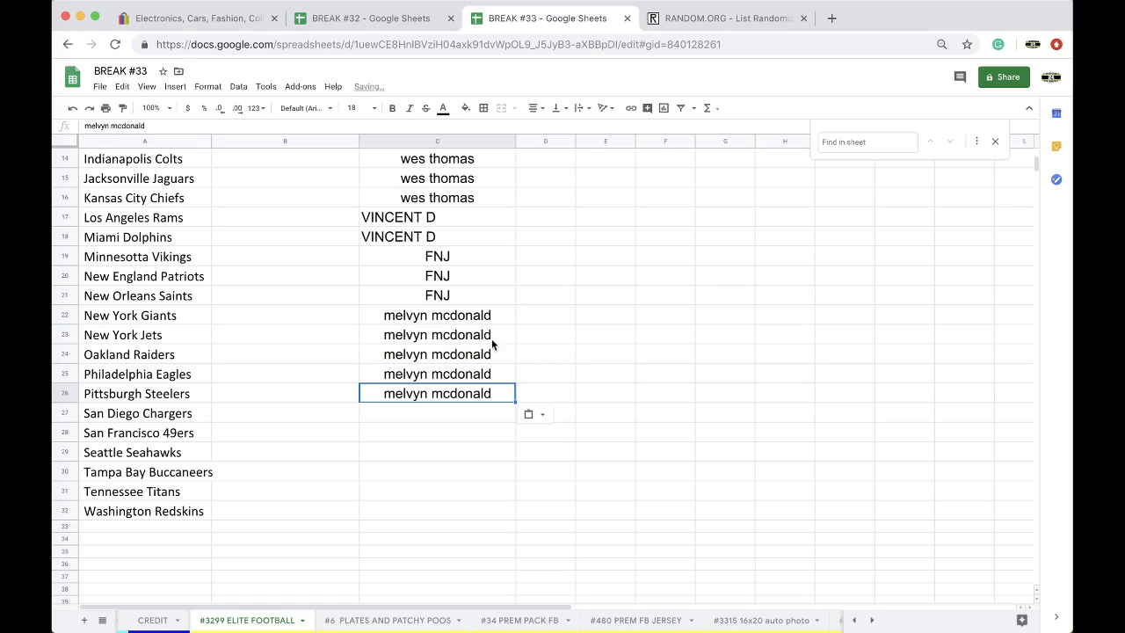
Step: Fill cells C22 to C26 with yellow
{"action": "left_click_drag", "start_coordinate": [477, 325], "coordinate": [474, 393]}
{"action": "left_click", "coordinate": [466, 107]}
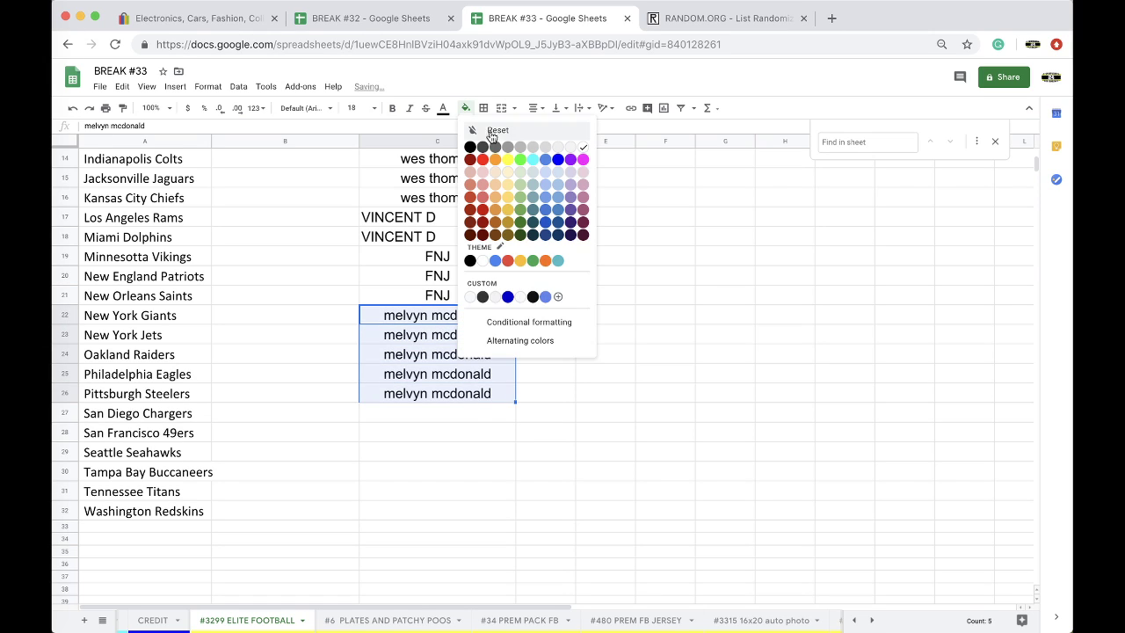
{"action": "left_click", "coordinate": [509, 157]}
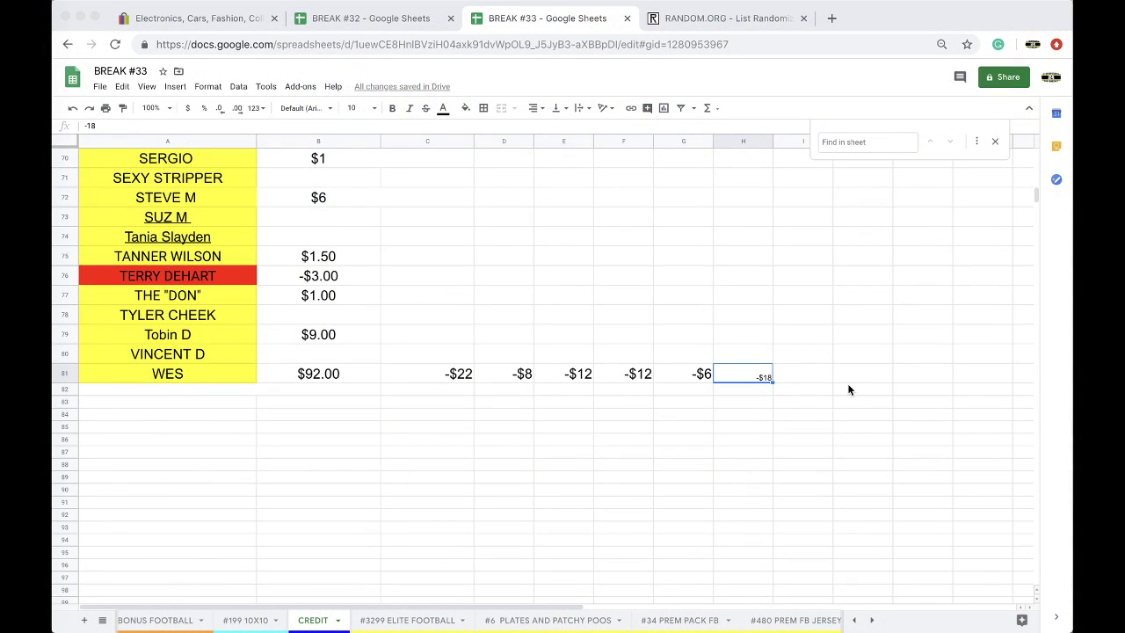
Step: Total the row 81 buyer's credit and deductions (B81:H81) with a temporary SUM in I81
{"action": "left_click", "coordinate": [810, 374]}
{"action": "type", "text": "=SUM("}
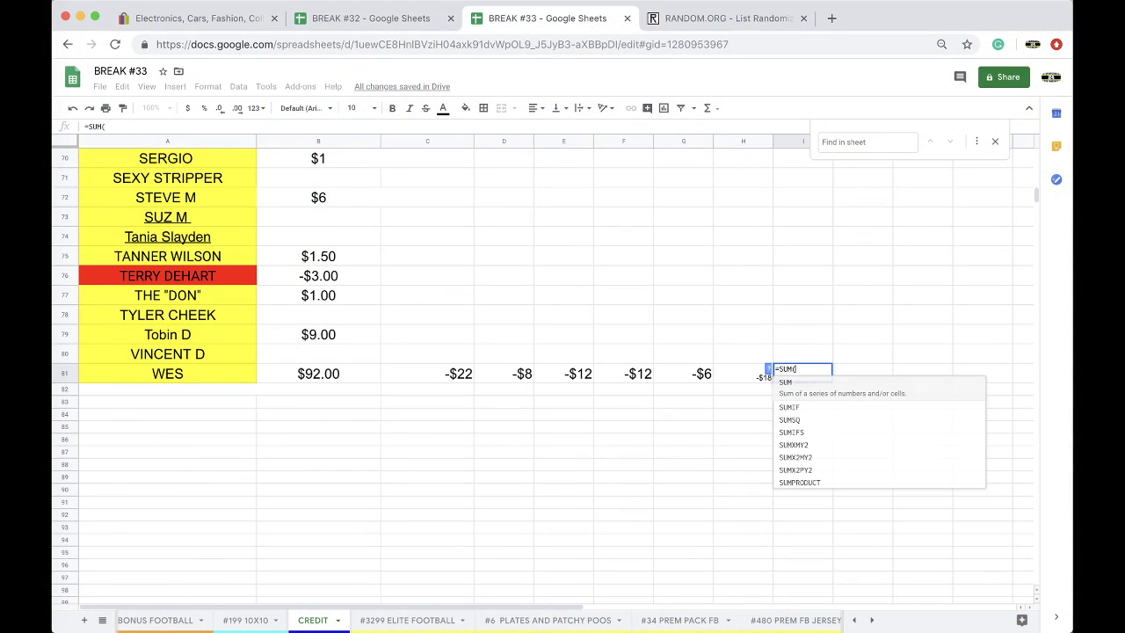
{"action": "left_click_drag", "start_coordinate": [344, 379], "coordinate": [744, 378]}
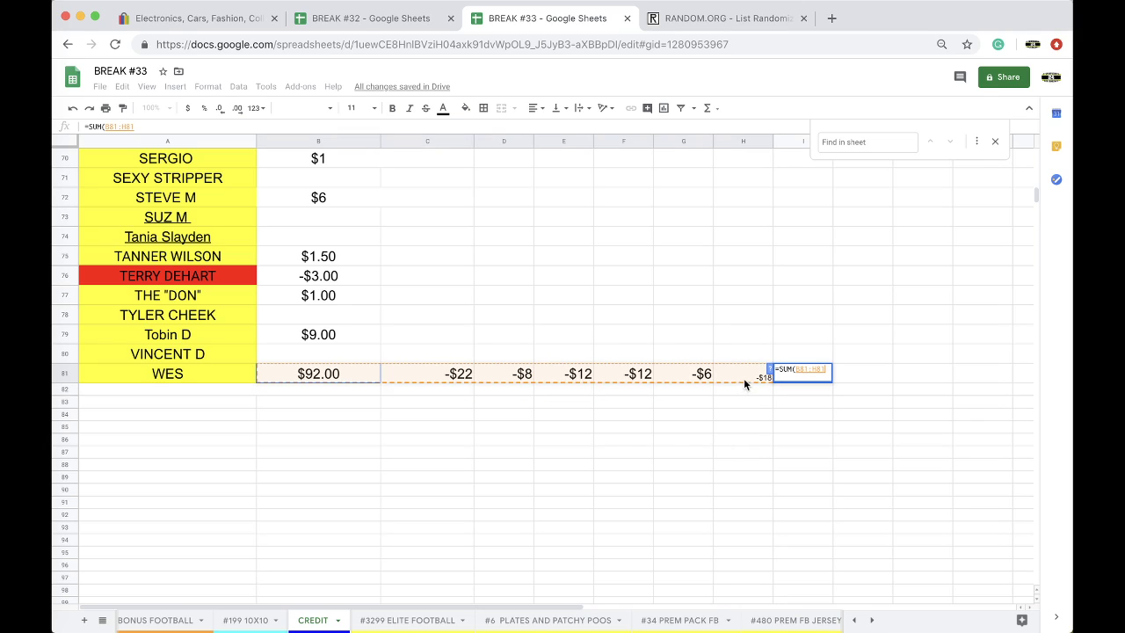
{"action": "key", "text": "Return"}
{"action": "left_click", "coordinate": [811, 377]}
{"action": "key", "text": "Delete"}
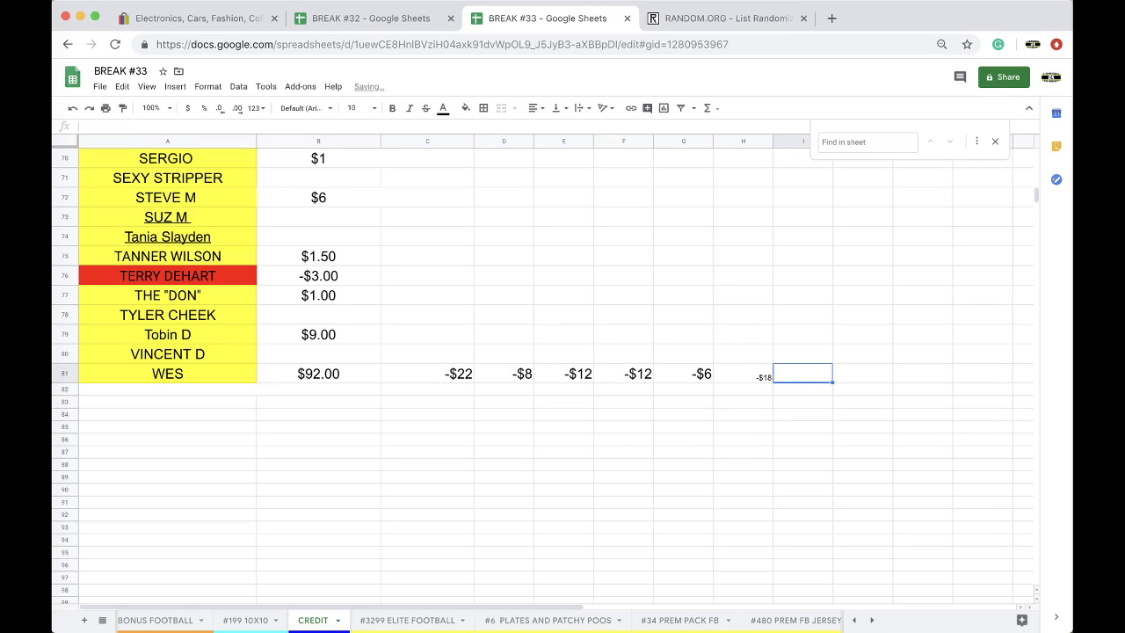
Step: Clear row 81's deductions and set that buyer's credit in B81 to $14
{"action": "key", "text": "Left"}
{"action": "key", "text": "Delete"}
{"action": "key", "text": "Left"}
{"action": "key", "text": "Delete"}
{"action": "key", "text": "Left"}
{"action": "key", "text": "Delete"}
{"action": "key", "text": "Left"}
{"action": "key", "text": "Delete"}
{"action": "key", "text": "Left"}
{"action": "key", "text": "Delete"}
{"action": "key", "text": "Left"}
{"action": "key", "text": "Delete"}
{"action": "key", "text": "Left"}
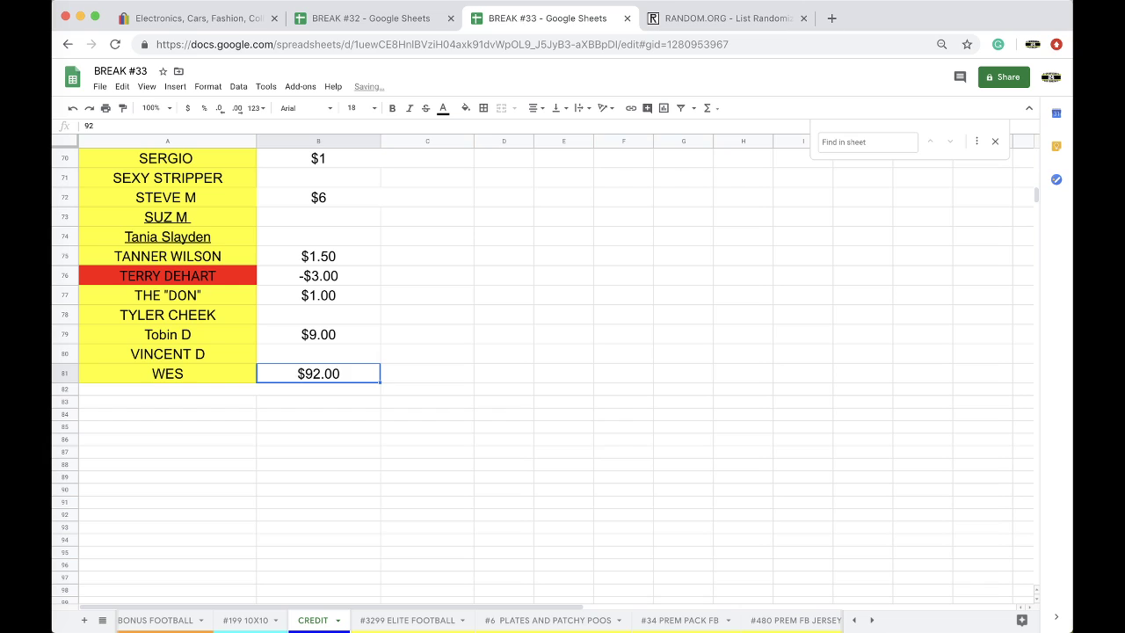
{"action": "type", "text": "$14"}
{"action": "left_click", "coordinate": [700, 492]}
Step: Total the row 63 buyer's credit and deductions (B63:F63) with a temporary SUM in G63
{"action": "scroll", "coordinate": [700, 498], "scroll_direction": "up", "scroll_amount": 3}
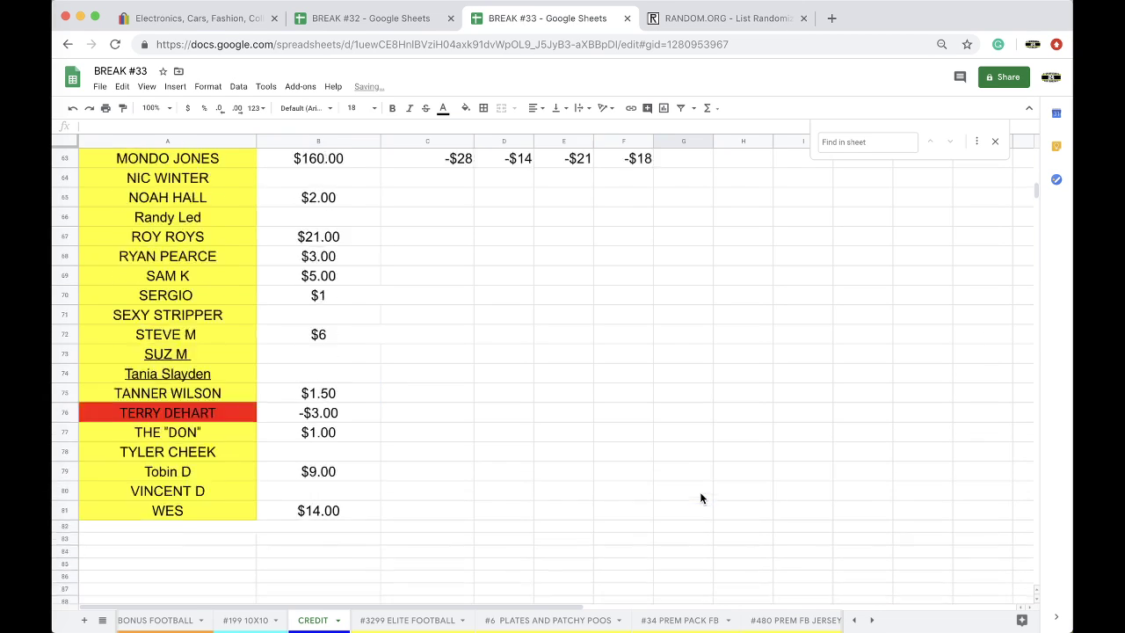
{"action": "scroll", "coordinate": [703, 439], "scroll_direction": "up", "scroll_amount": 3}
{"action": "left_click", "coordinate": [693, 314]}
{"action": "type", "text": "=SU"}
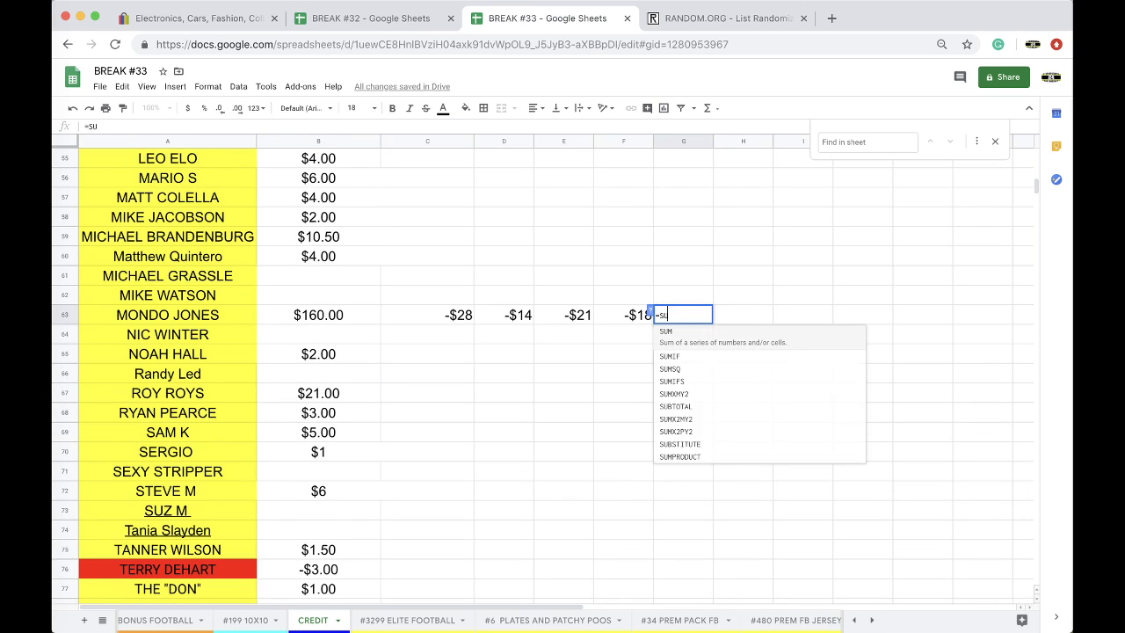
{"action": "type", "text": "M("}
{"action": "left_click_drag", "start_coordinate": [321, 318], "coordinate": [635, 316]}
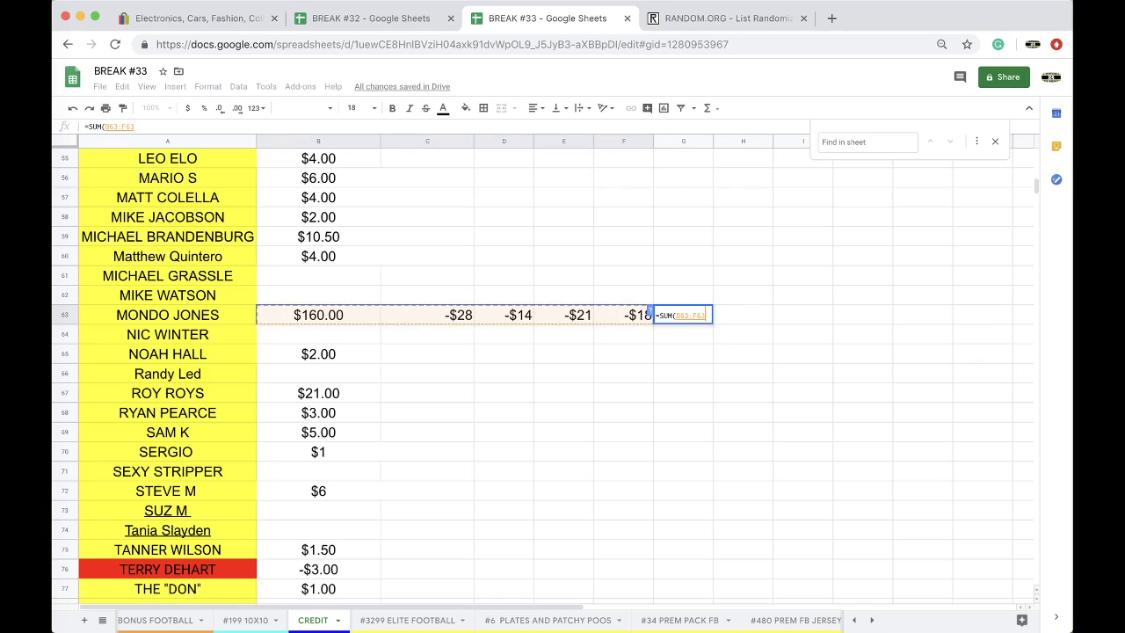
{"action": "key", "text": "Return"}
{"action": "left_click", "coordinate": [708, 315]}
Step: Clear row 63's deductions and total, and set that buyer's credit to $79
{"action": "key", "text": "Left"}
{"action": "key", "text": "Delete"}
{"action": "key", "text": "Left"}
{"action": "key", "text": "Delete"}
{"action": "key", "text": "Left"}
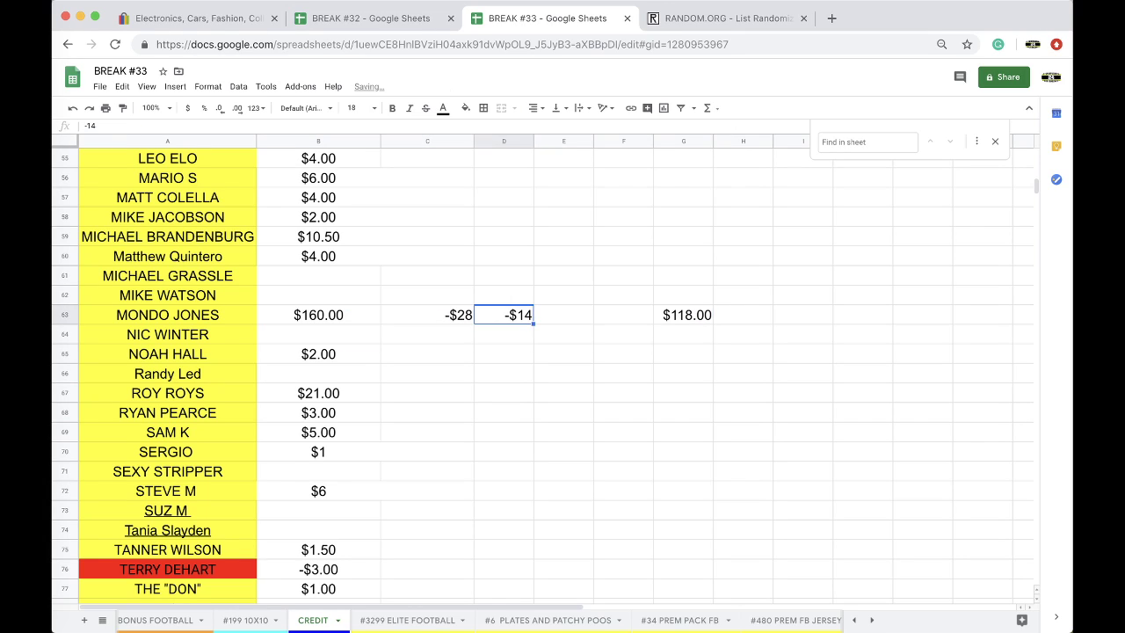
{"action": "key", "text": "Right"}
{"action": "key", "text": "Right"}
{"action": "key", "text": "Right"}
{"action": "key", "text": "Delete"}
{"action": "key", "text": "Left"}
{"action": "key", "text": "Left"}
{"action": "key", "text": "Left"}
{"action": "key", "text": "Delete"}
{"action": "key", "text": "Left"}
{"action": "key", "text": "Delete"}
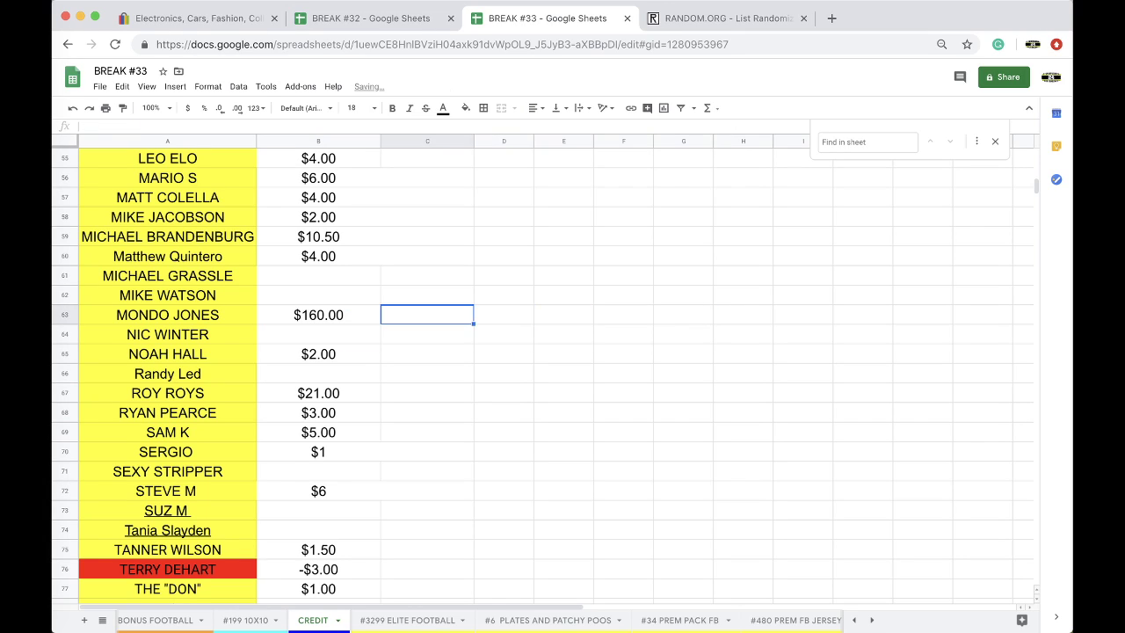
{"action": "key", "text": "Left"}
{"action": "type", "text": "$79"}
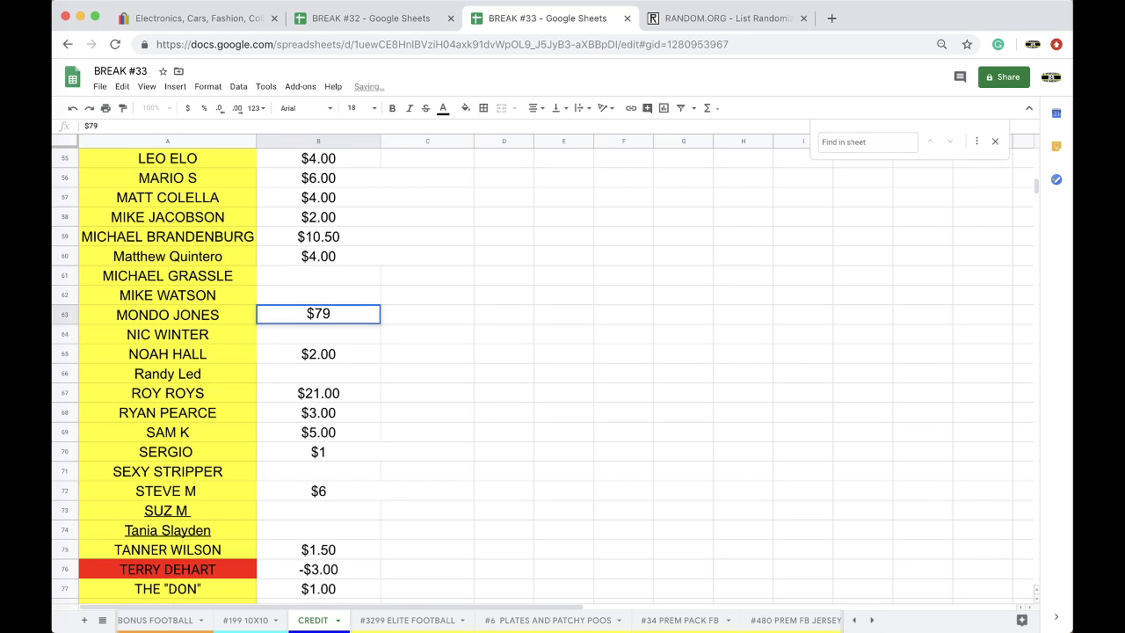
{"action": "left_click", "coordinate": [622, 402]}
{"action": "scroll", "coordinate": [623, 400], "scroll_direction": "up", "scroll_amount": 20}
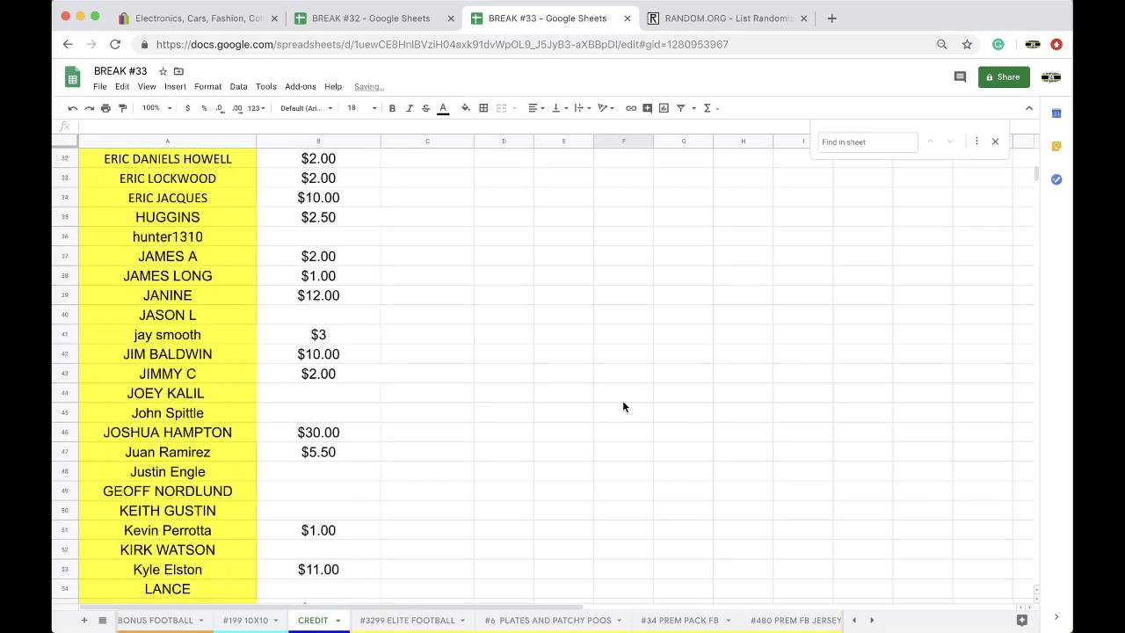
{"action": "scroll", "coordinate": [572, 300], "scroll_direction": "down", "scroll_amount": 10}
{"action": "left_click", "coordinate": [431, 620]}
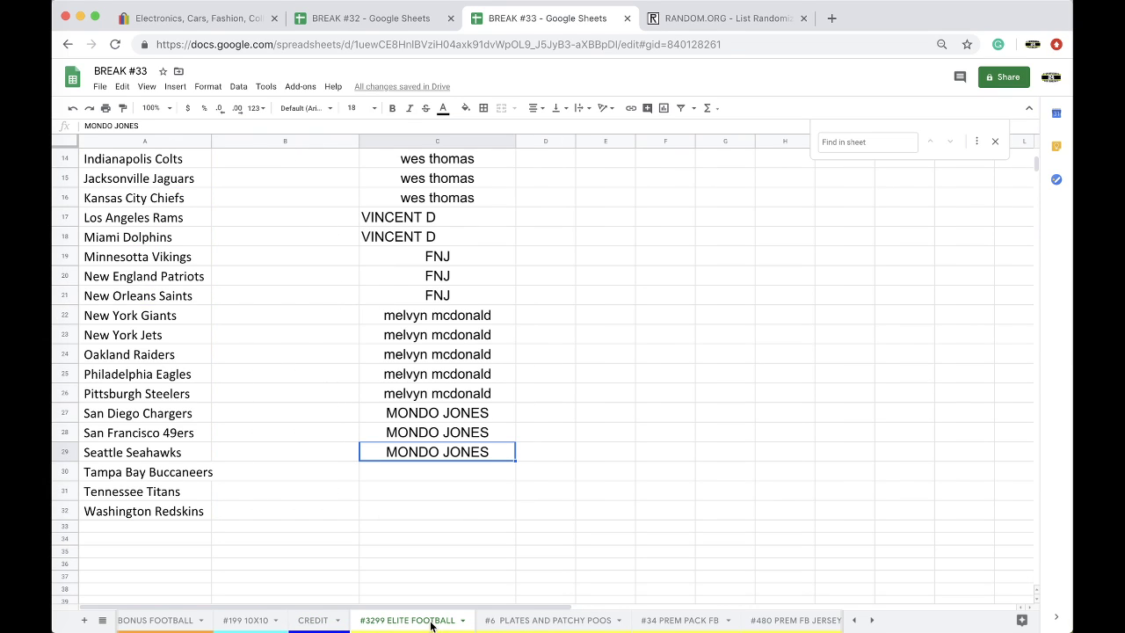
{"action": "left_click", "coordinate": [412, 473]}
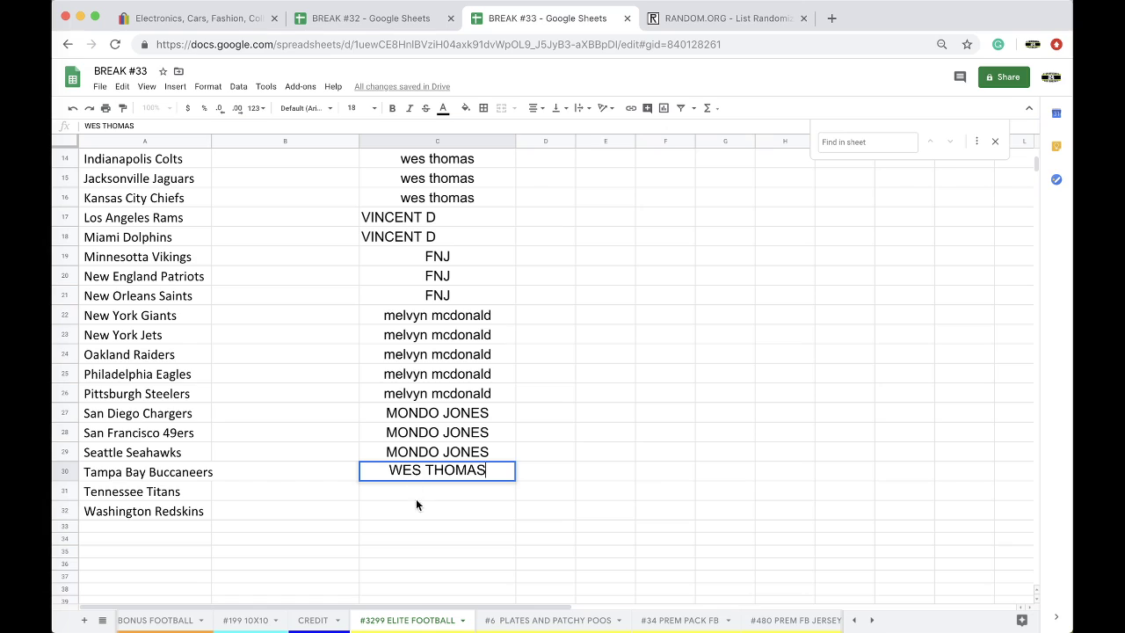
{"action": "key", "text": "Return"}
{"action": "key", "text": "Up"}
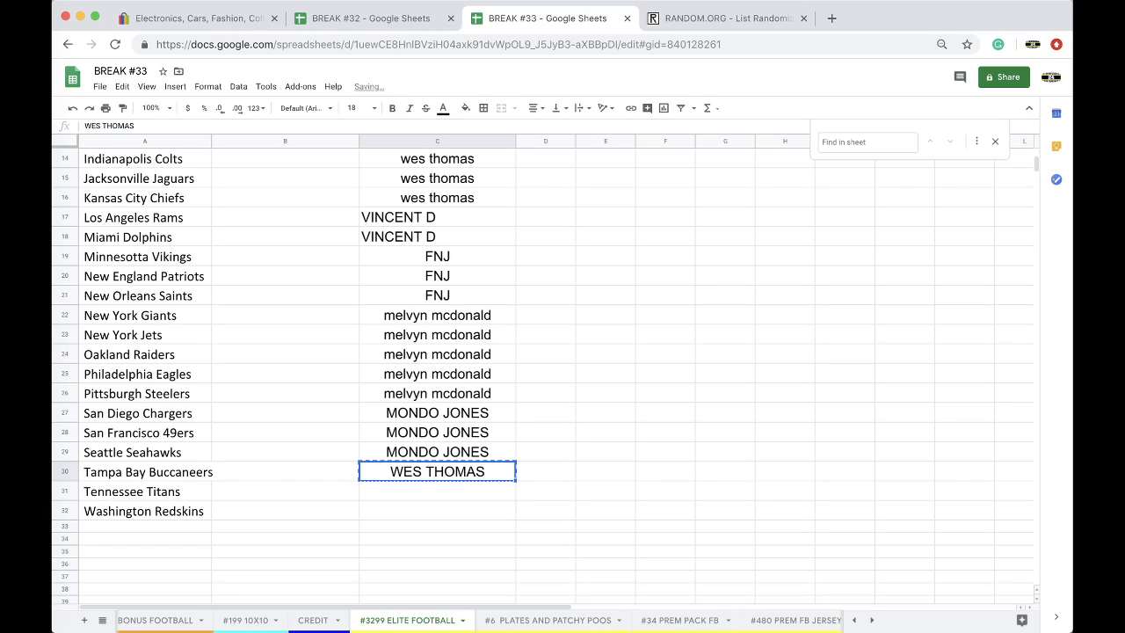
{"action": "key", "text": "super+c"}
{"action": "key", "text": "Down"}
{"action": "key", "text": "super+v"}
{"action": "key", "text": "Down"}
{"action": "key", "text": "super+v"}
Step: Move to the #6 PLATES AND PATCHY POOS sheet
{"action": "right_click", "coordinate": [391, 626]}
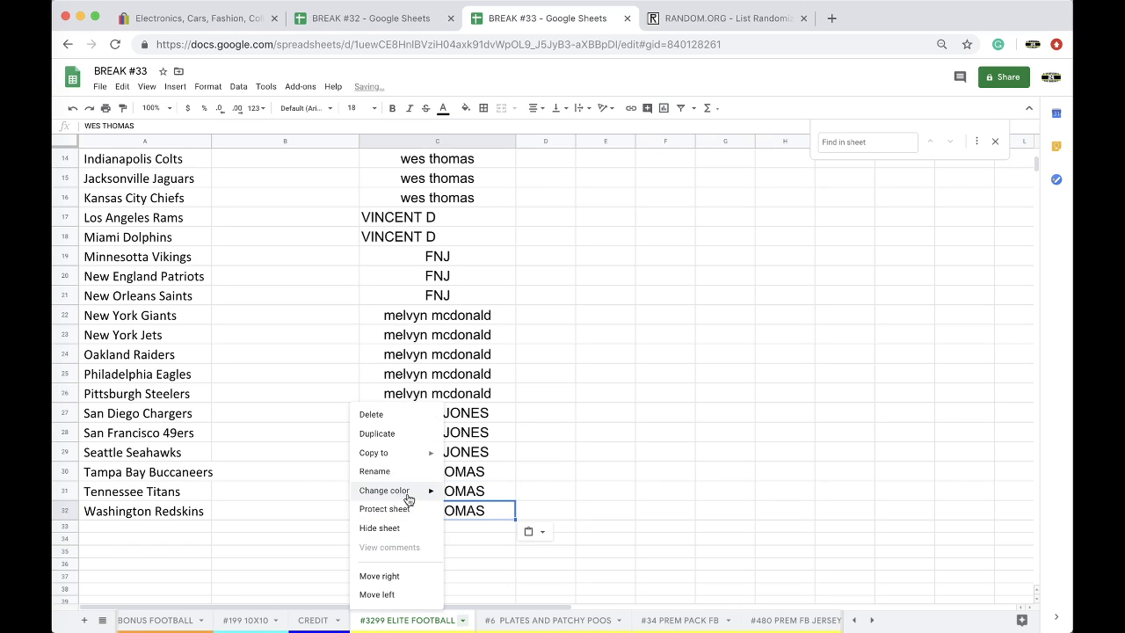
{"action": "mouse_move", "coordinate": [410, 492]}
{"action": "key", "text": "Escape"}
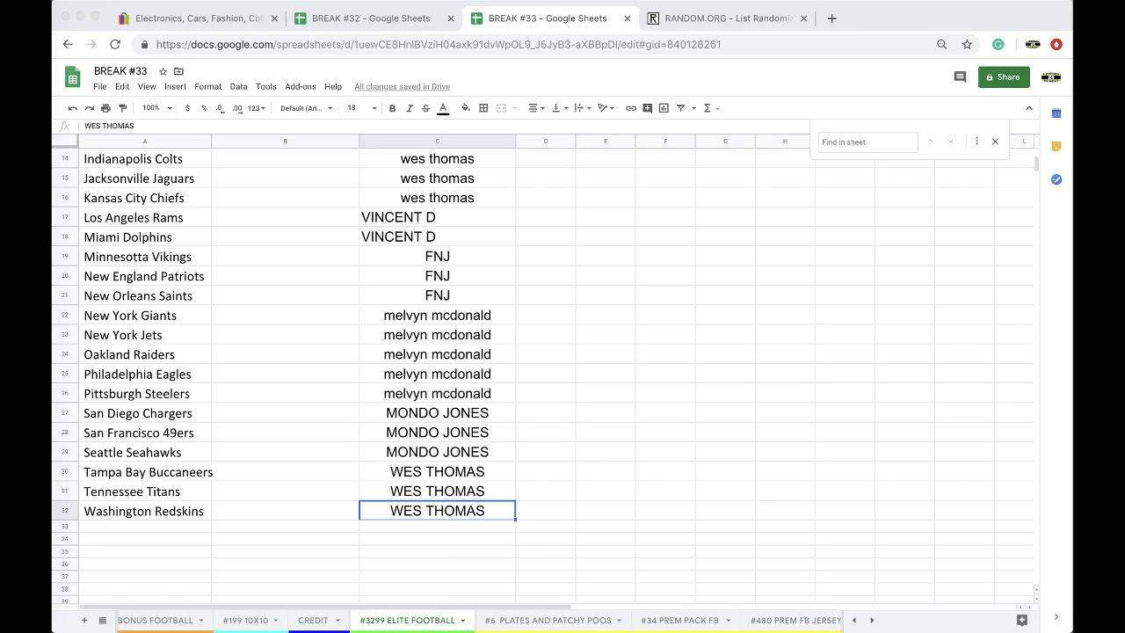
{"action": "left_click", "coordinate": [530, 627]}
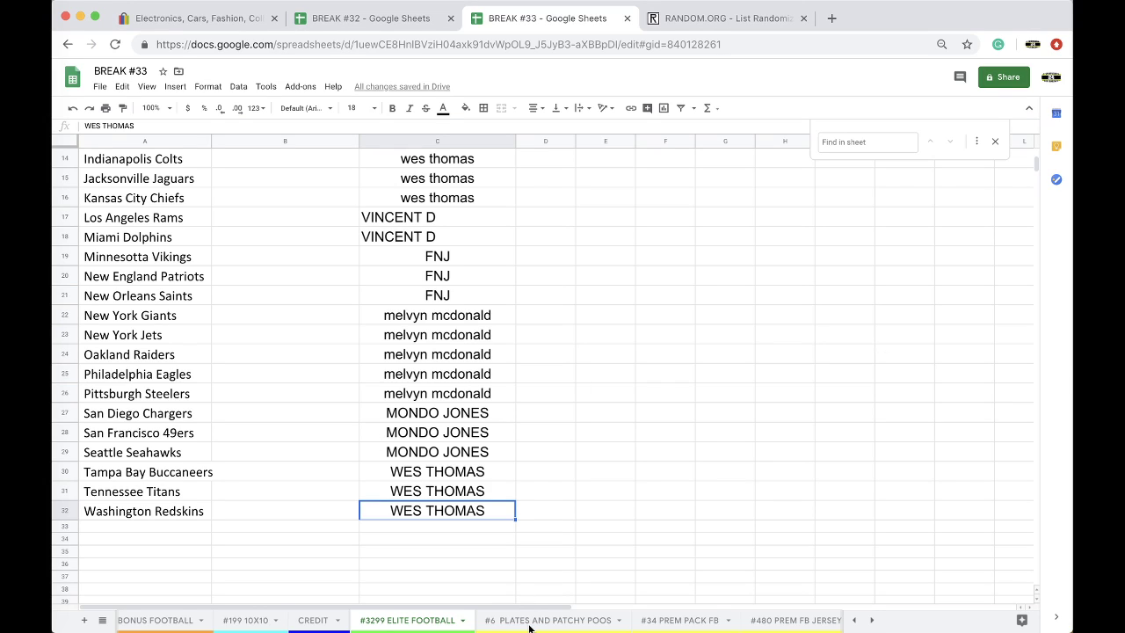
{"action": "left_click", "coordinate": [530, 627]}
Step: Enter THE "DON" as the New Orleans Saints buyer in C21
{"action": "left_click", "coordinate": [404, 342]}
{"action": "type", "text": "THE :"}
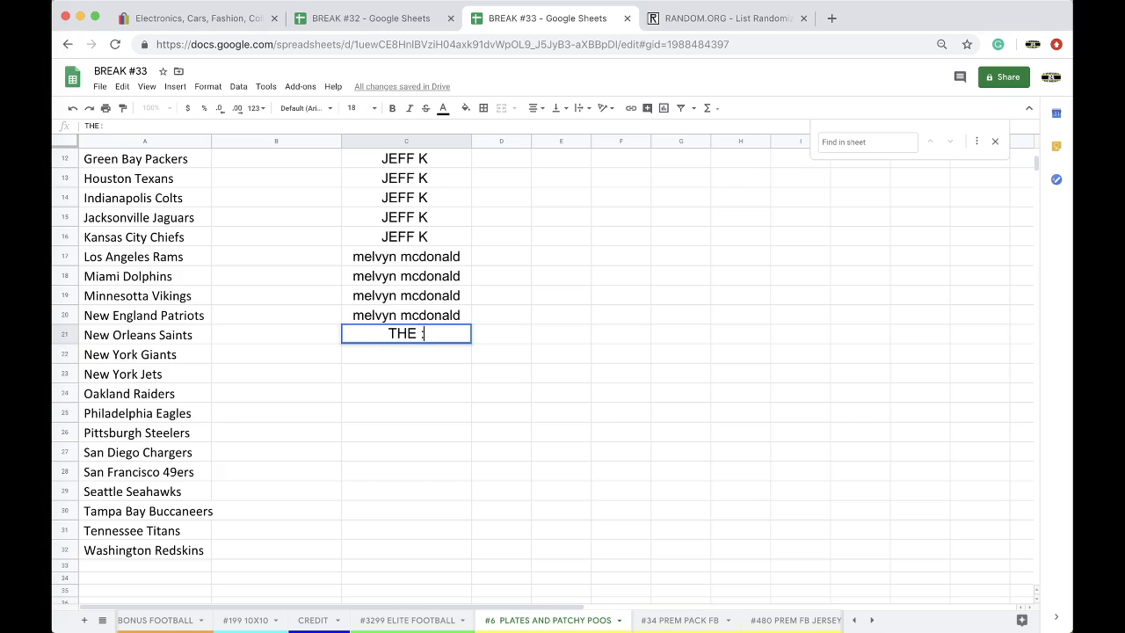
{"action": "key", "text": "BackSpace"}
{"action": "key", "text": "BackSpace"}
{"action": "left_click", "coordinate": [406, 315]}
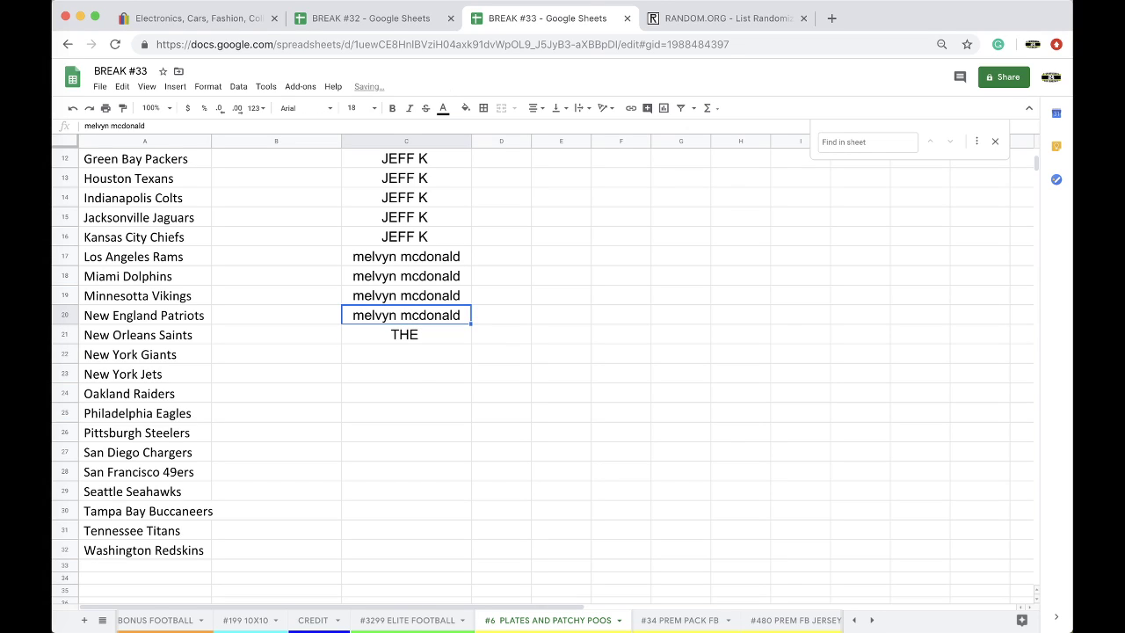
{"action": "double_click", "coordinate": [425, 338]}
{"action": "type", "text": "\"DON\""}
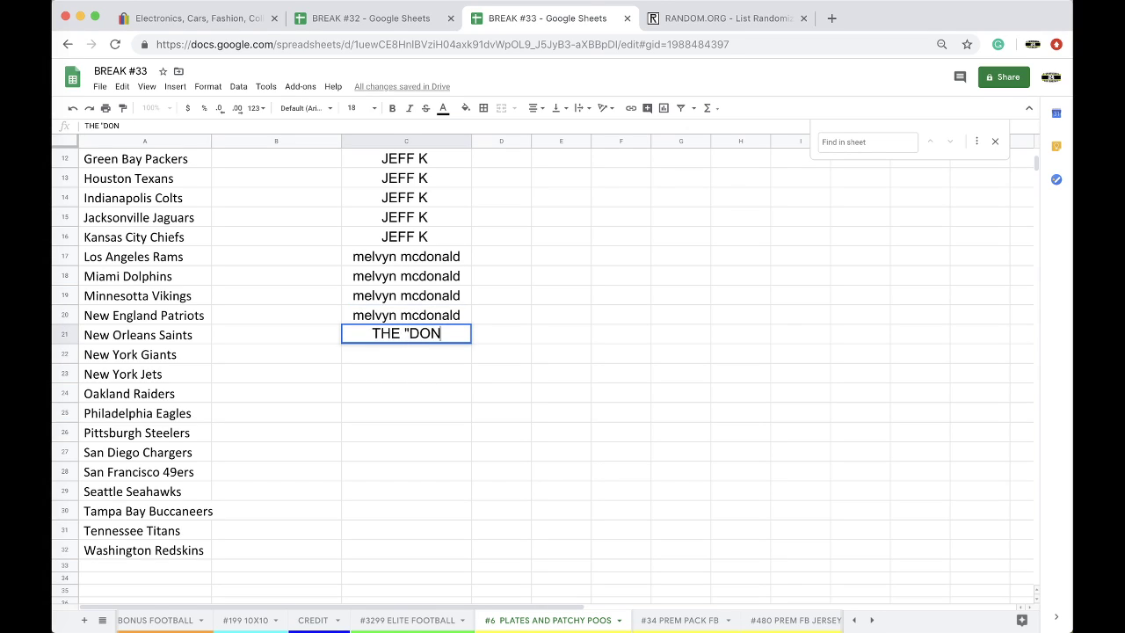
{"action": "left_click", "coordinate": [436, 367]}
Step: Copy THE "DON" down to the Giants, Raiders, Eagles and next team cells, undoing a stray paste
{"action": "left_click", "coordinate": [426, 337]}
{"action": "key", "text": "super+c"}
{"action": "key", "text": "Down"}
{"action": "key", "text": "super+v"}
{"action": "key", "text": "Down"}
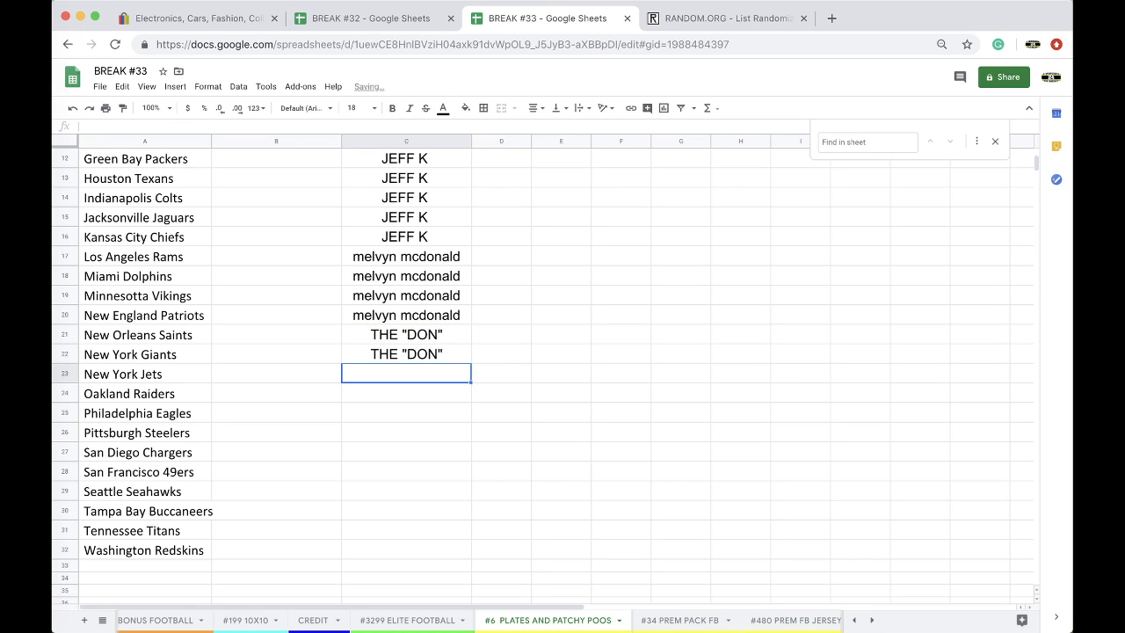
{"action": "key", "text": "super+v"}
{"action": "key", "text": "Down"}
{"action": "key", "text": "super+v"}
{"action": "key", "text": "super+Down"}
{"action": "key", "text": "super+v"}
{"action": "key", "text": "super+z"}
{"action": "key", "text": "super+z"}
{"action": "key", "text": "super+z"}
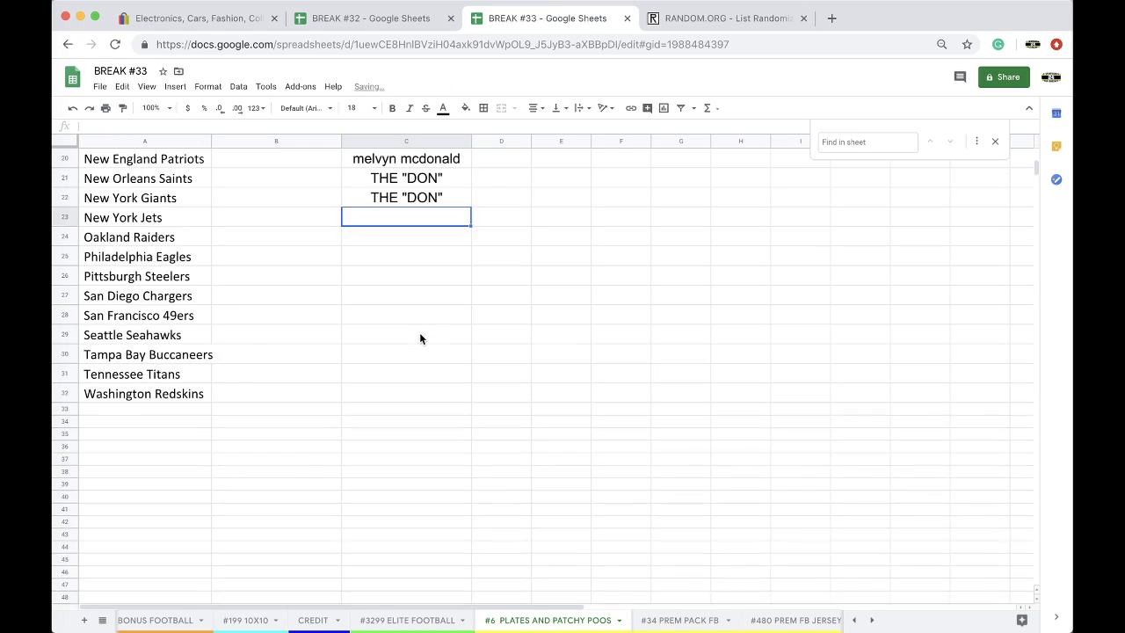
{"action": "key", "text": "super+v"}
{"action": "key", "text": "Down"}
{"action": "key", "text": "super+v"}
{"action": "left_click", "coordinate": [379, 327]}
{"action": "key", "text": "super+v"}
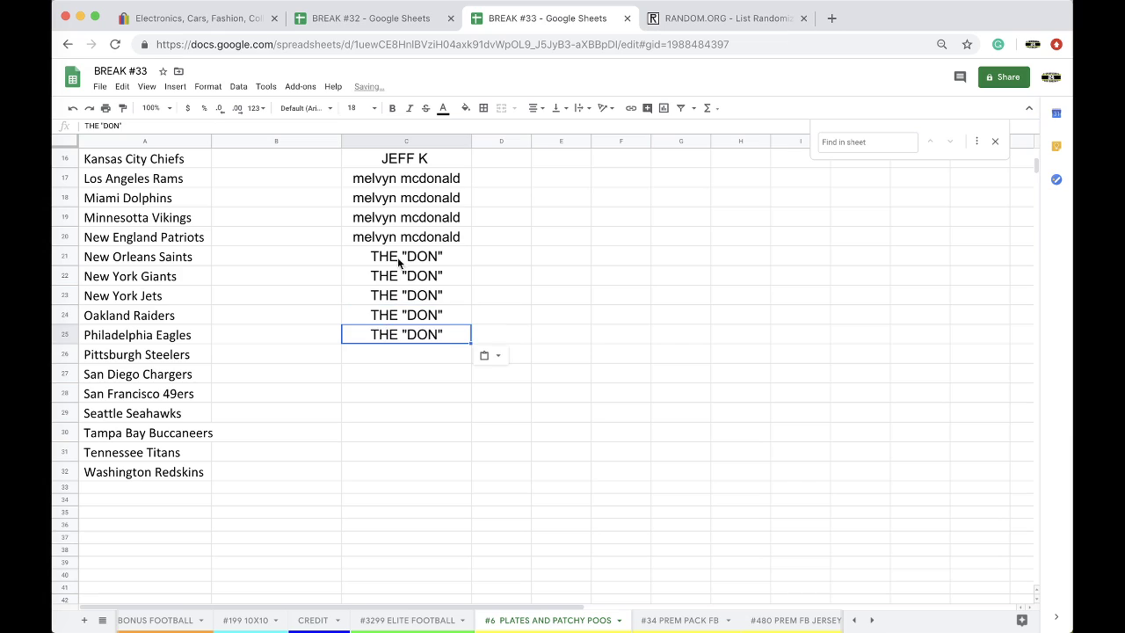
Step: Fill THE "DON" cells C21:C25 with yellow
{"action": "left_click_drag", "start_coordinate": [397, 255], "coordinate": [398, 335]}
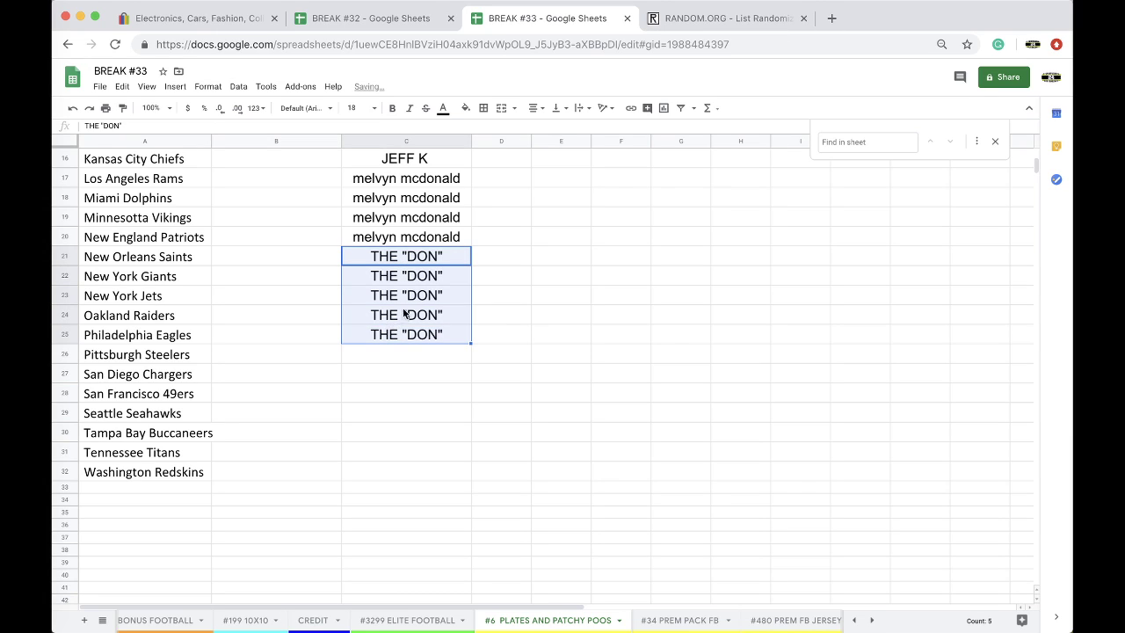
{"action": "left_click", "coordinate": [466, 108]}
{"action": "left_click", "coordinate": [507, 159]}
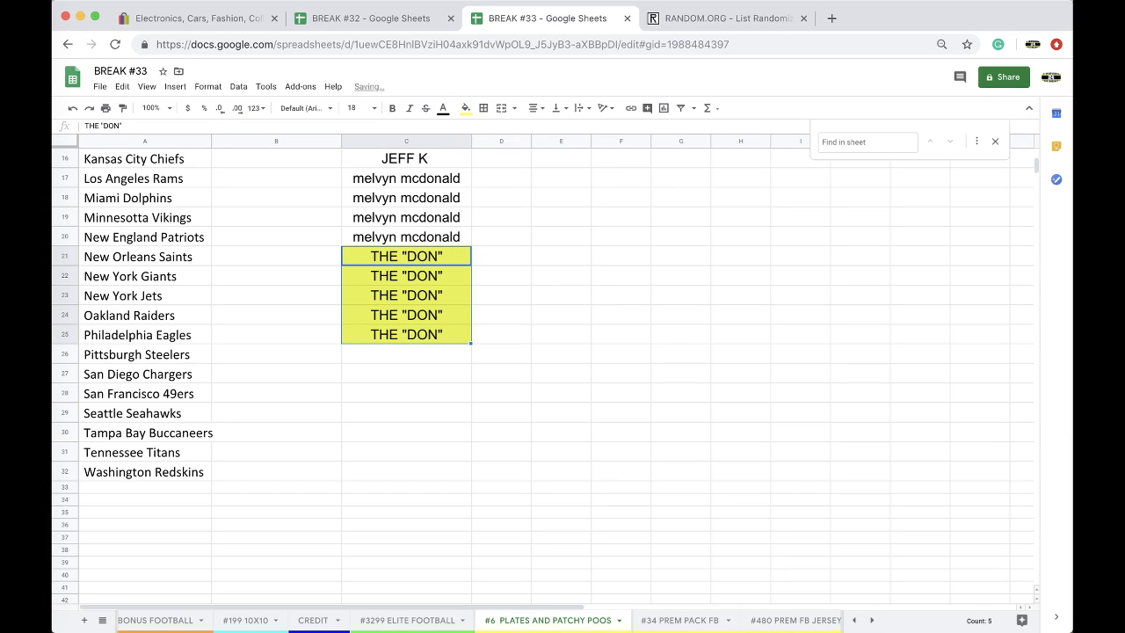